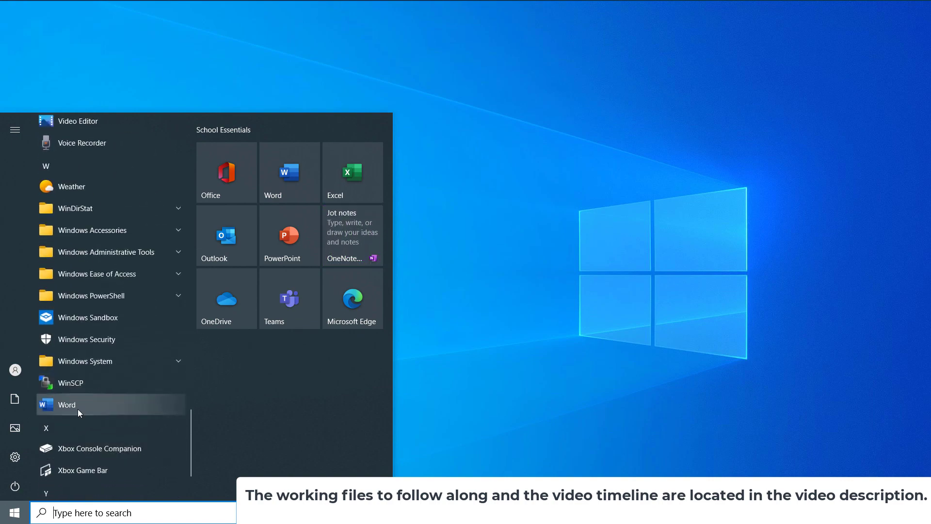
Step: Launch Word by searching for 'word' in the taskbar search box
click(83, 514)
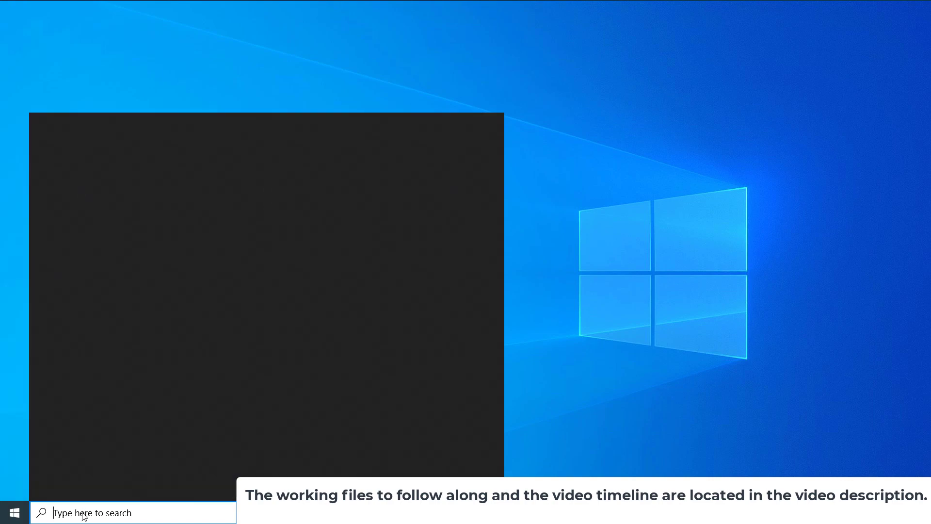
text(word)
key(Return)
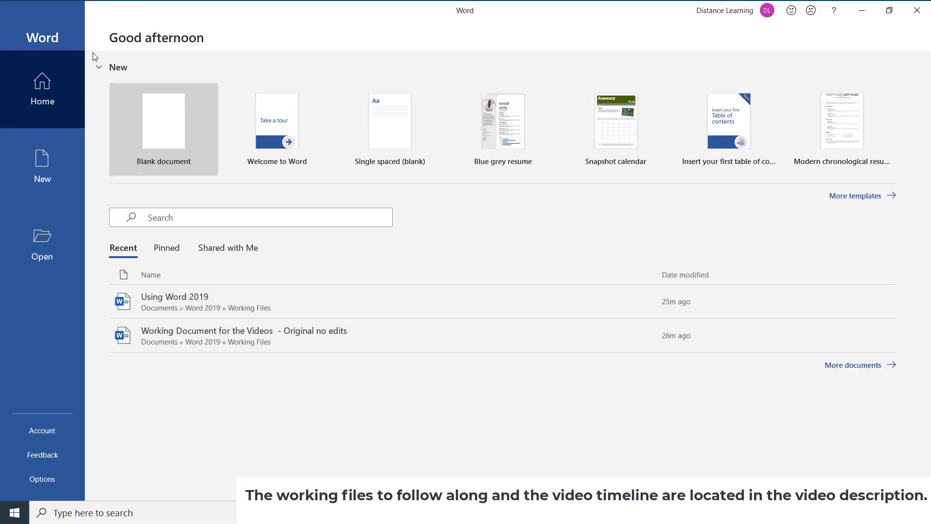
Step: Check the Pinned, Shared with Me and Recent file lists, then show the New template gallery
click(55, 100)
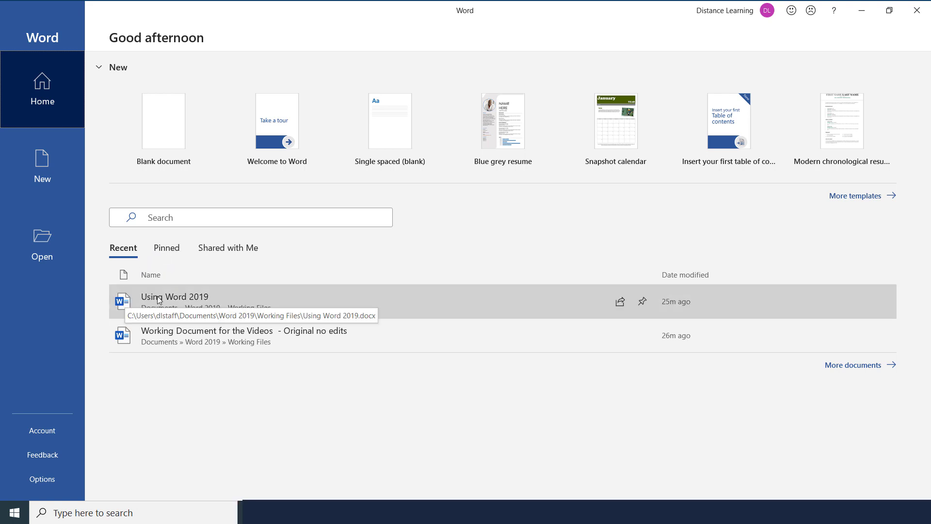
click(167, 249)
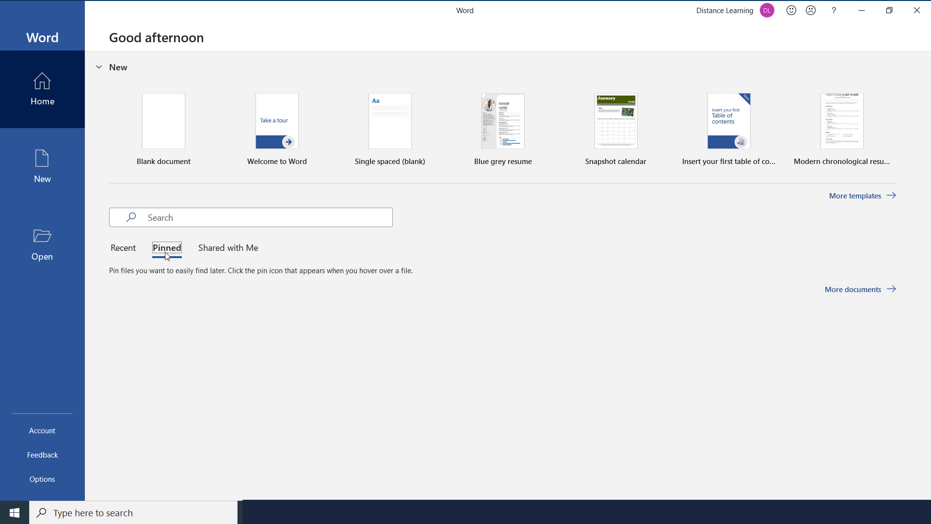
click(216, 252)
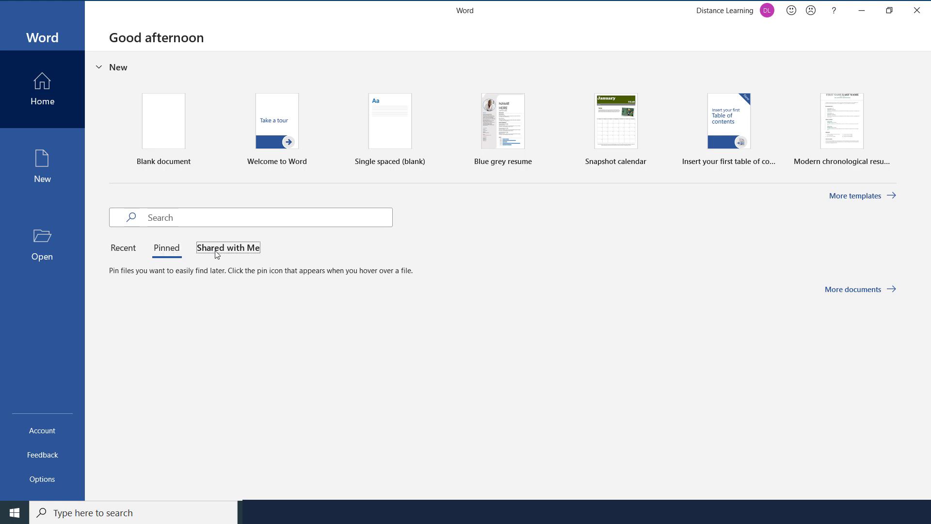
click(127, 250)
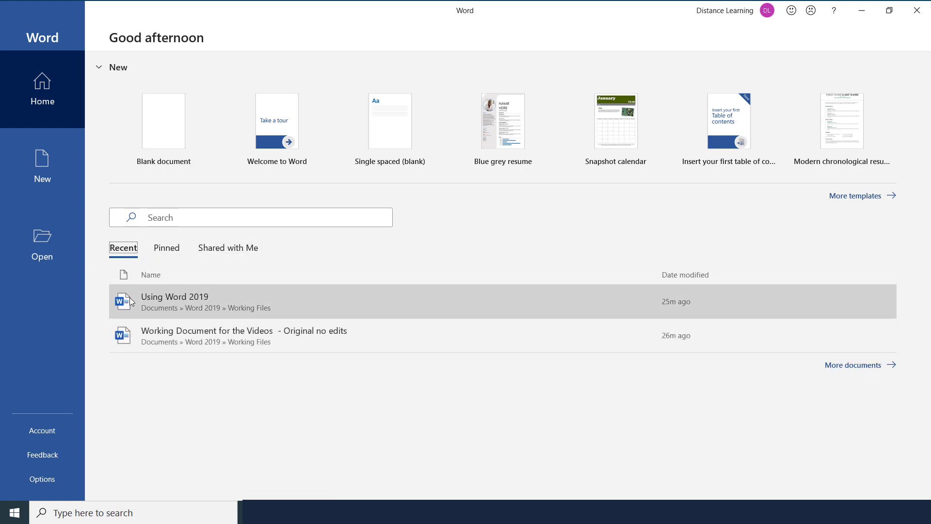
click(47, 171)
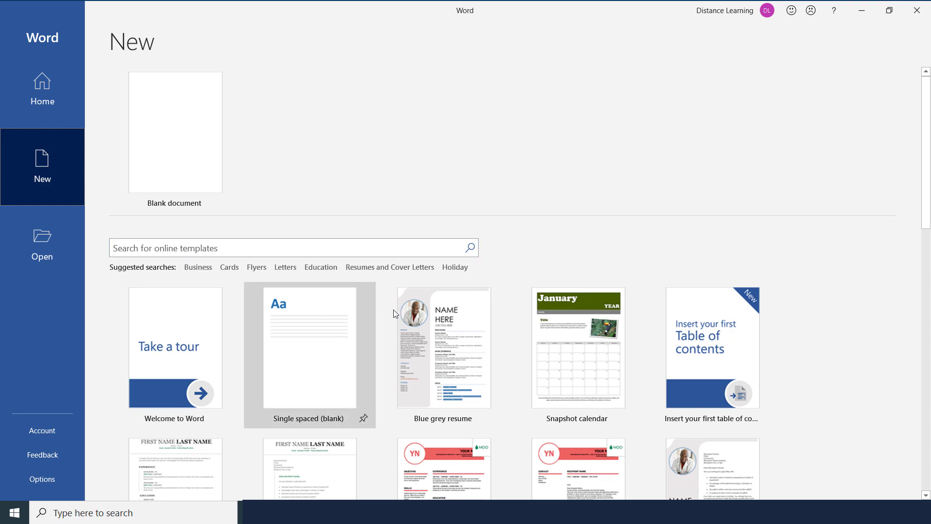
Step: Scroll through the template gallery, then show the Open page with its two recent documents
scroll(476, 376, down, 5)
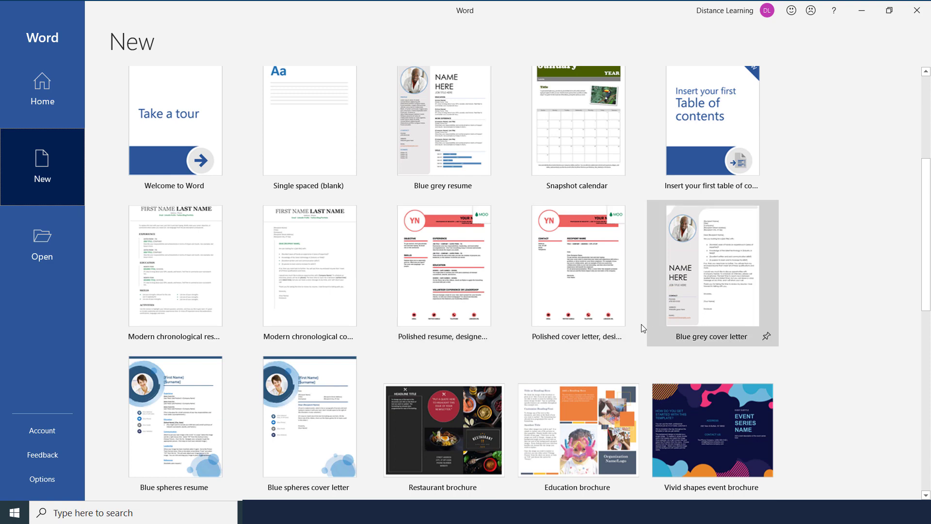
scroll(366, 415, down, 1)
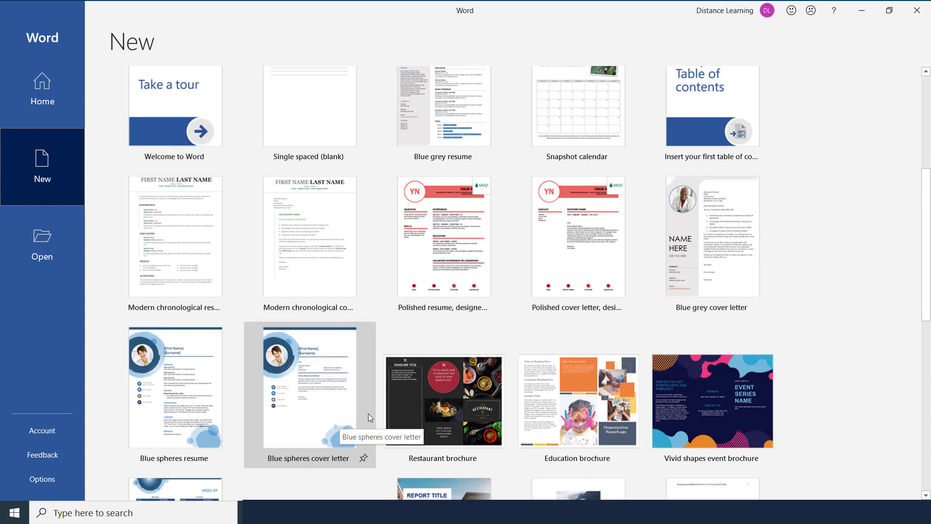
scroll(368, 413, down, 1)
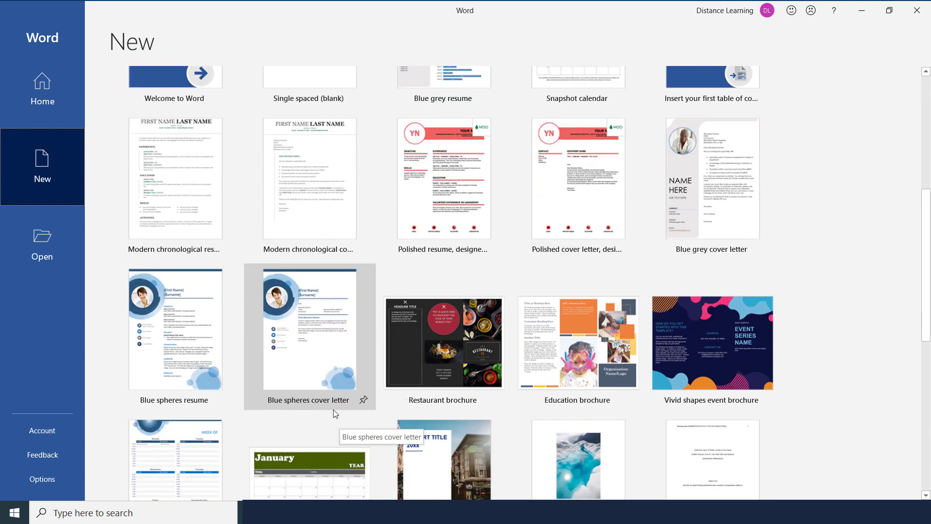
scroll(339, 398, up, 3)
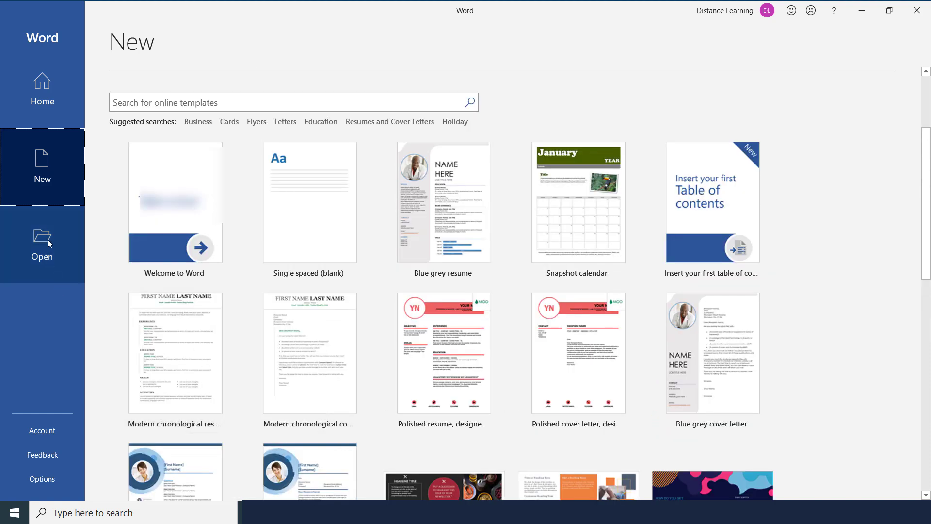
click(47, 251)
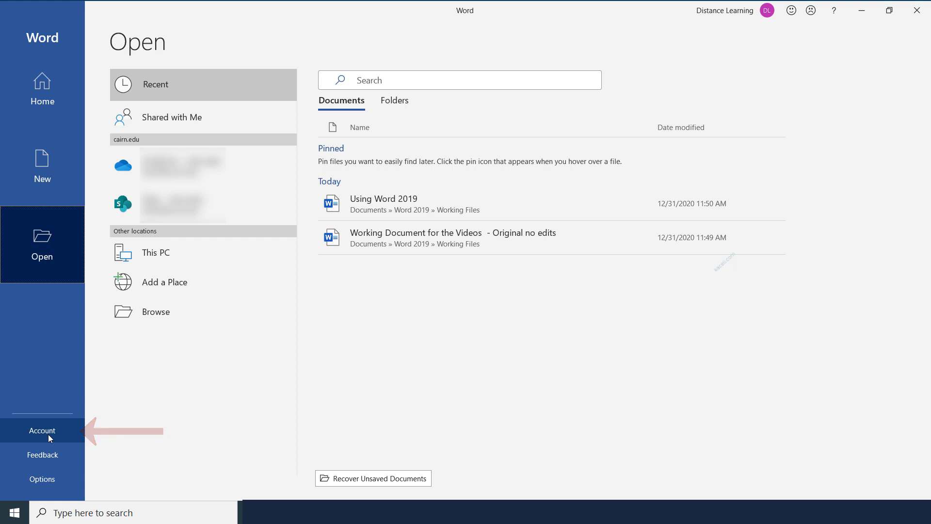
Step: Go back to Word's Home start screen
click(66, 83)
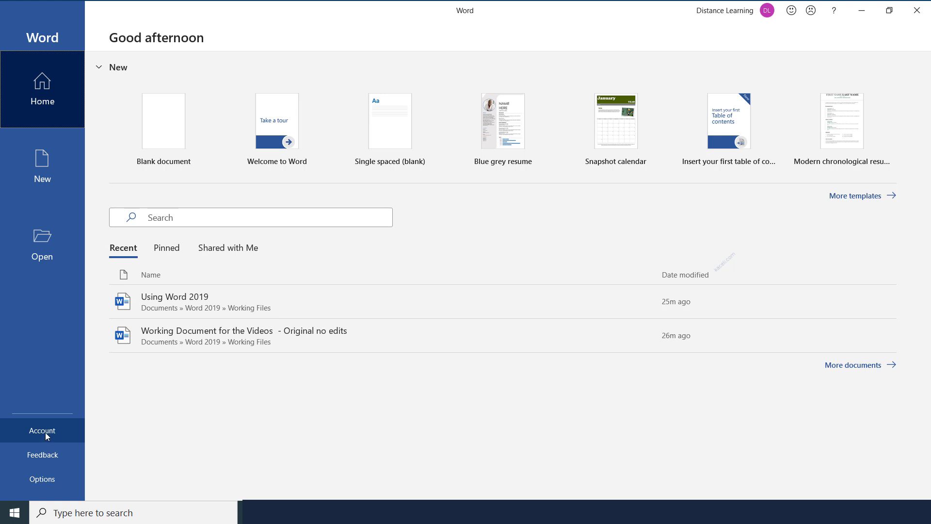
click(47, 436)
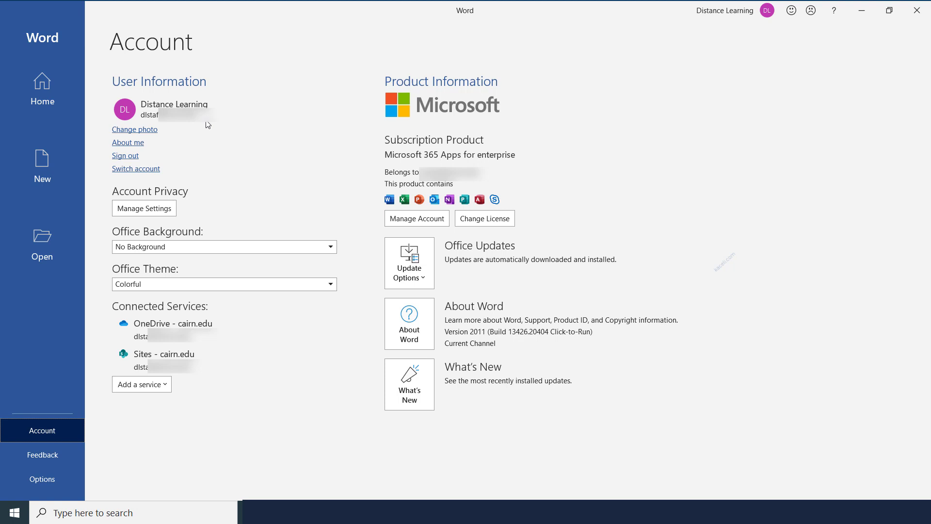
click(49, 93)
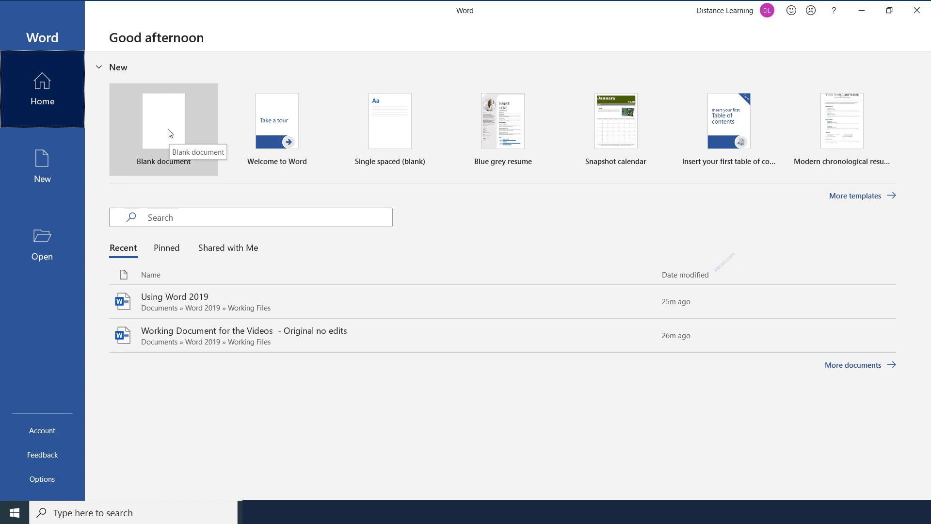
Step: Create a blank document, type 'This is my document.', then select it all and delete it
click(47, 170)
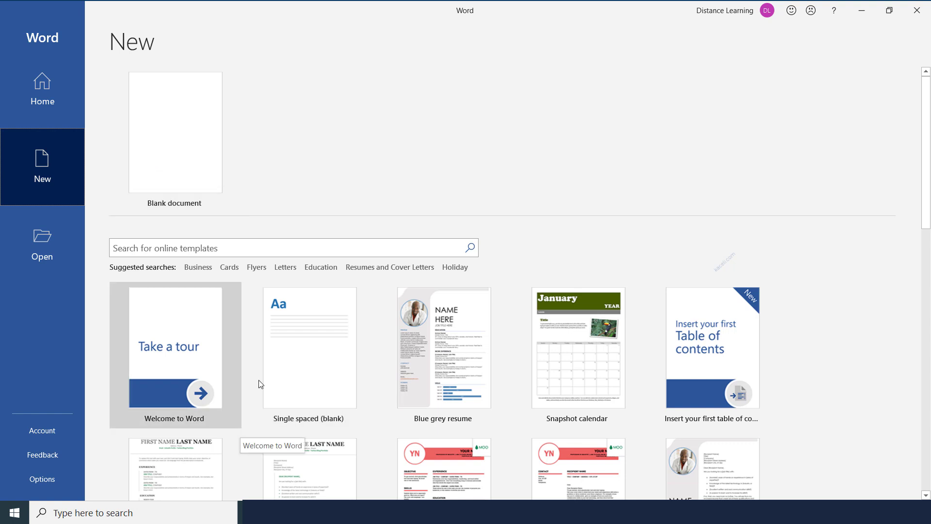
click(192, 150)
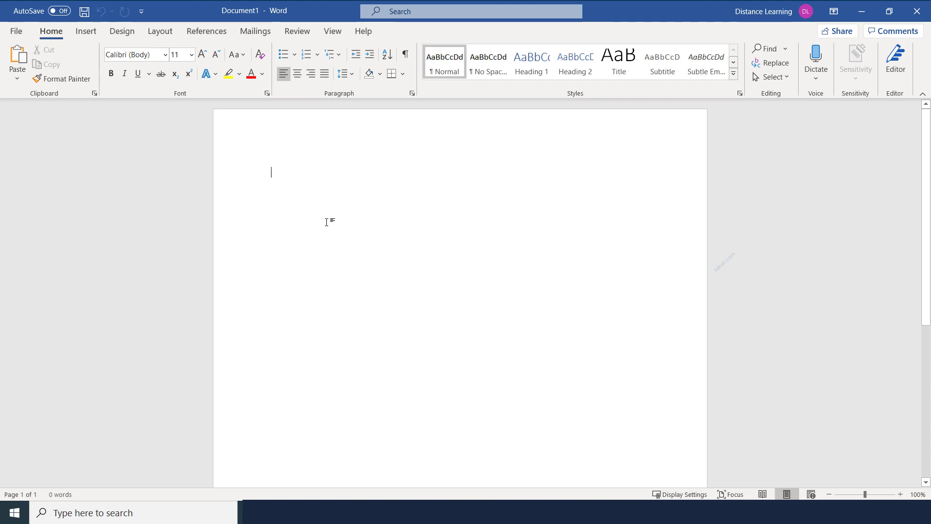
text(This is my document.)
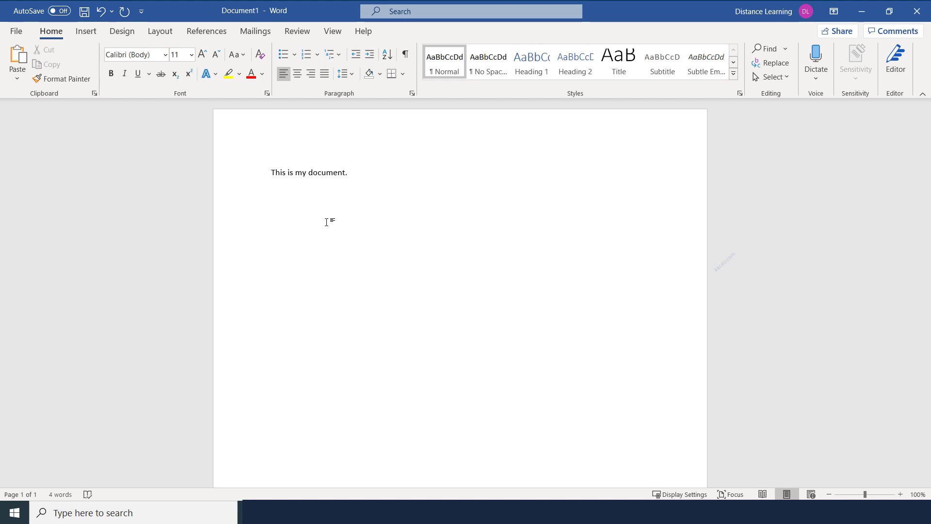
key(ctrl+a)
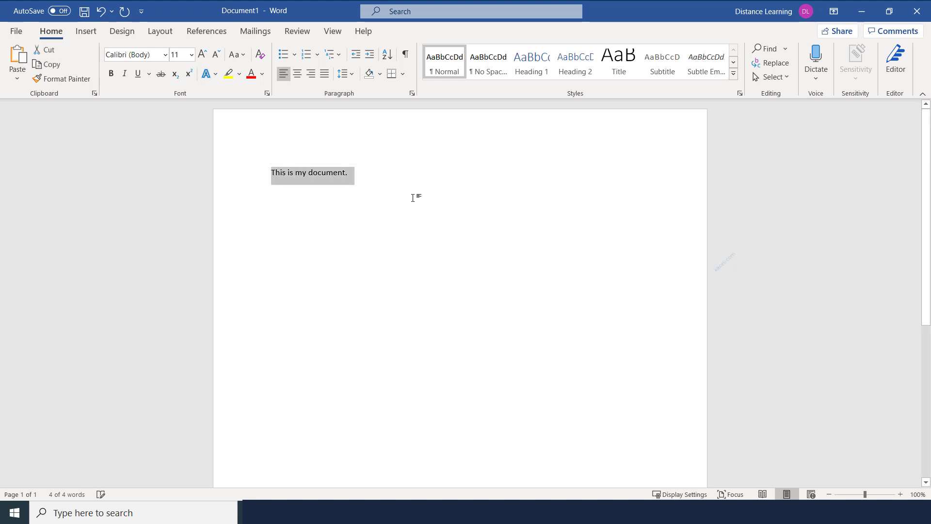
key(BackSpace)
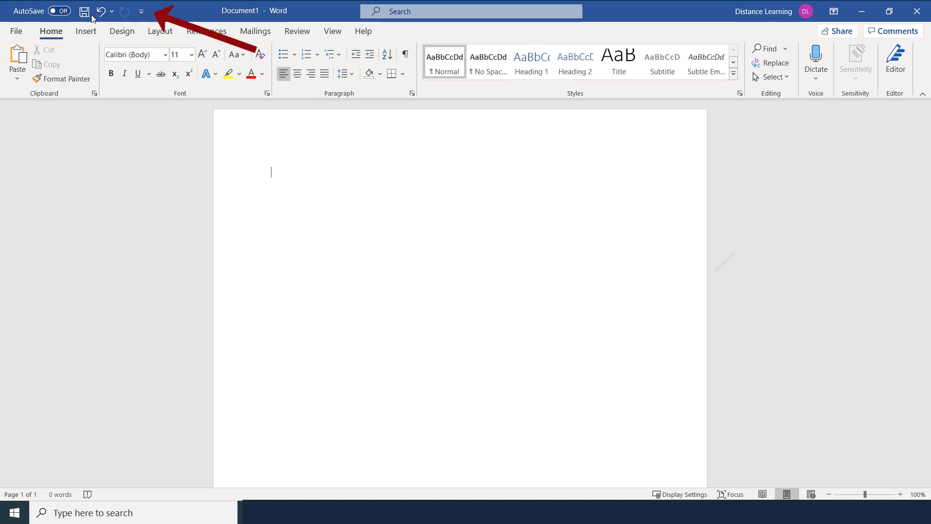
Step: Add the Open command to the Quick Access Toolbar from its customize menu
click(143, 13)
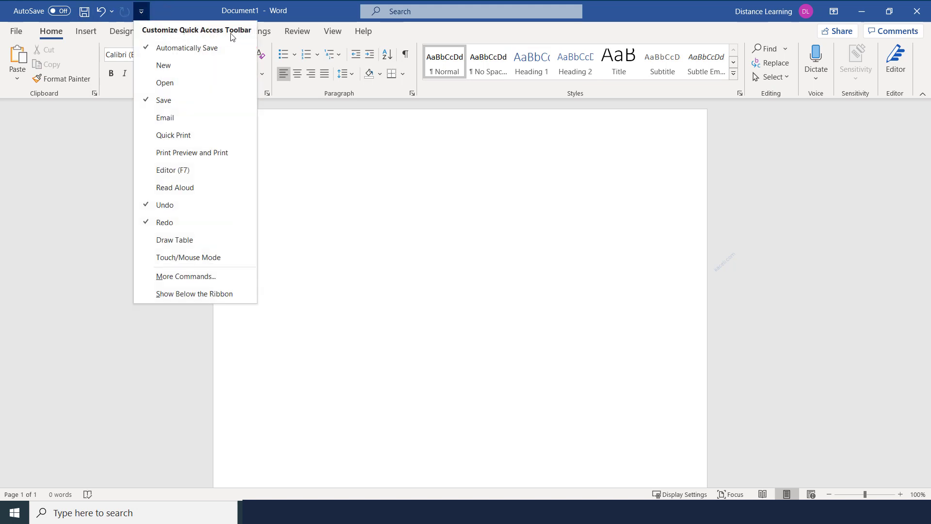
click(169, 10)
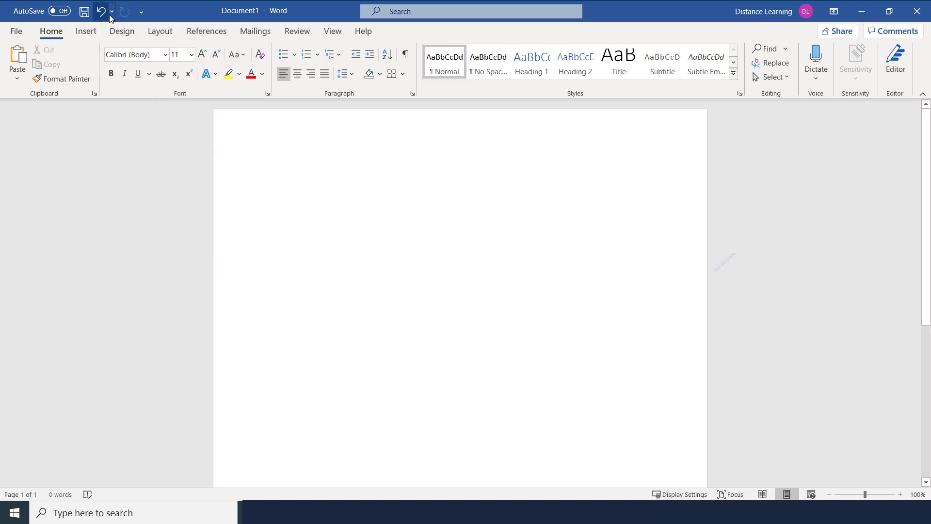
click(142, 17)
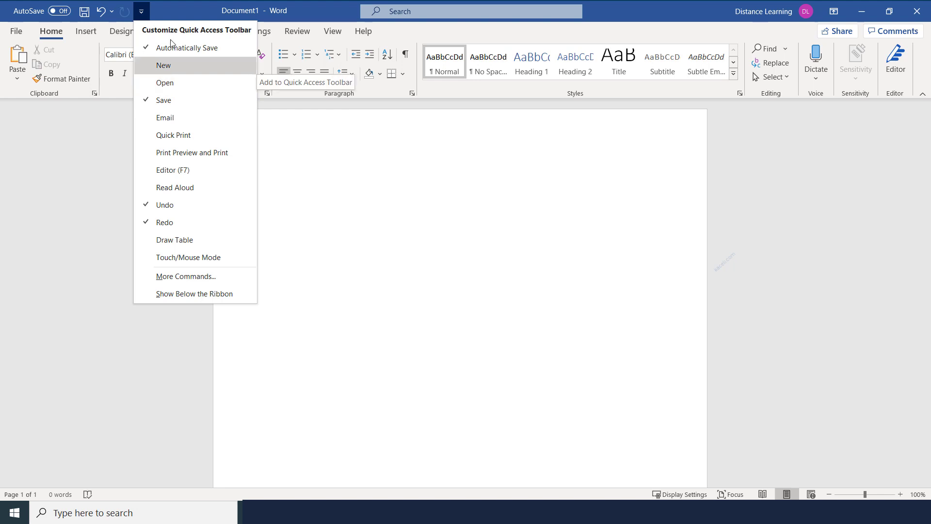
click(176, 11)
click(139, 9)
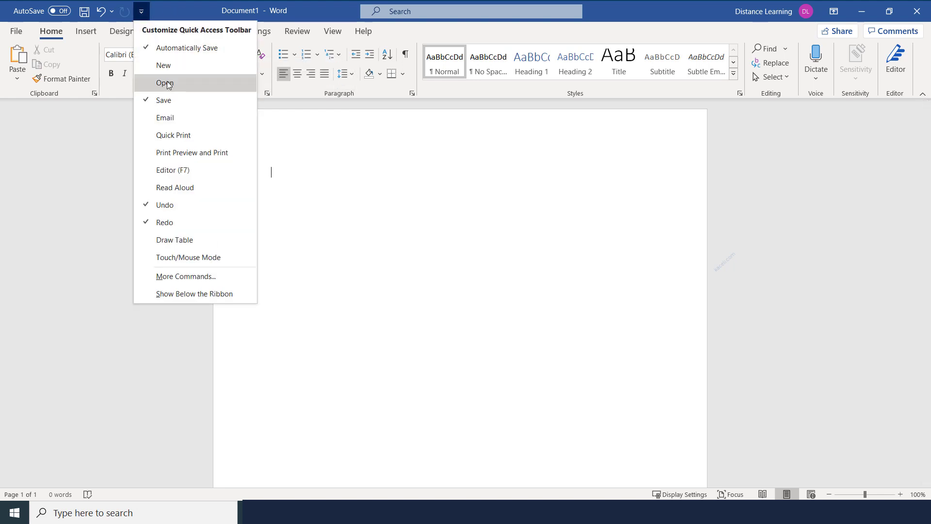
click(168, 85)
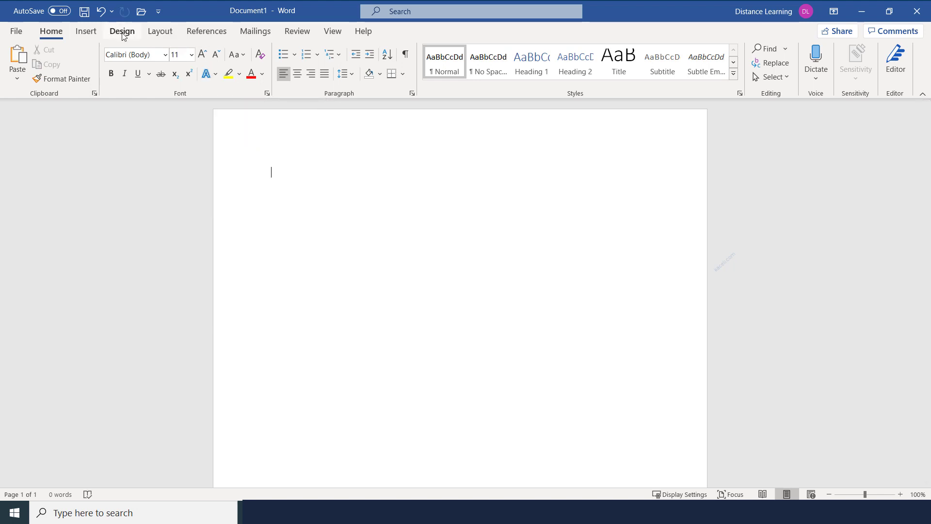
Step: On the Insert tab, add the Pictures command to the Quick Access Toolbar
click(86, 32)
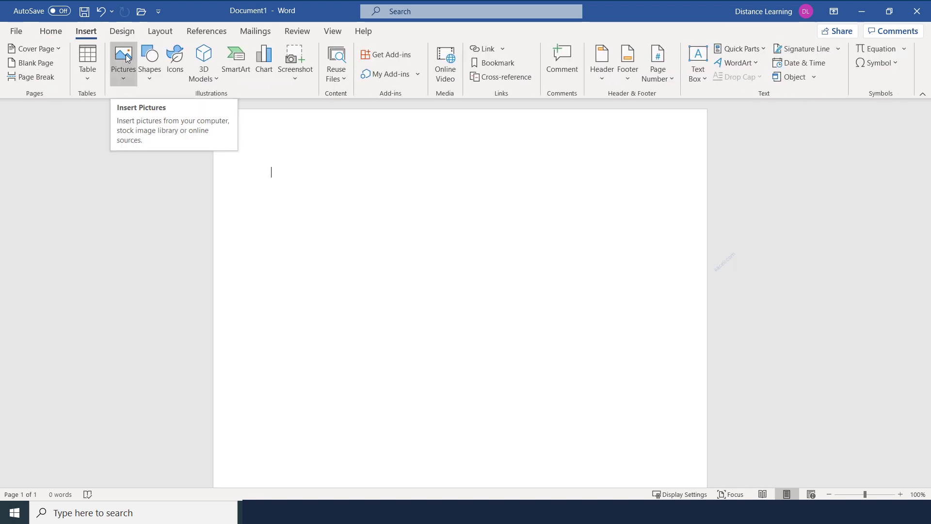
right_click(125, 55)
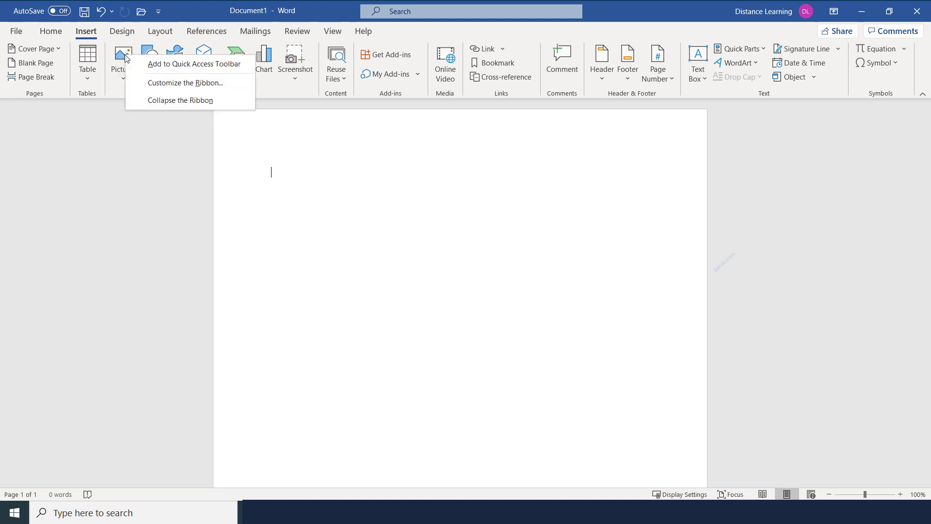
click(161, 66)
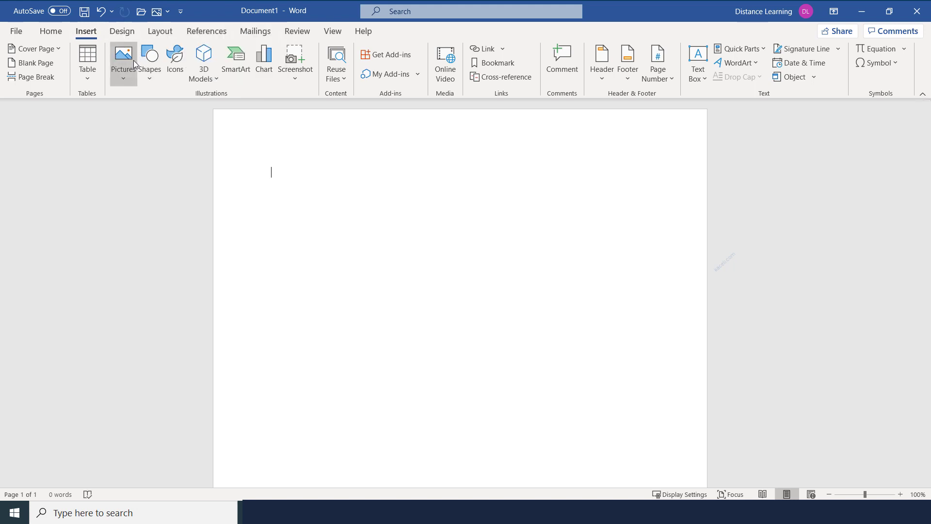
Step: Remove the Pictures shortcut from the Quick Access Toolbar again
click(167, 12)
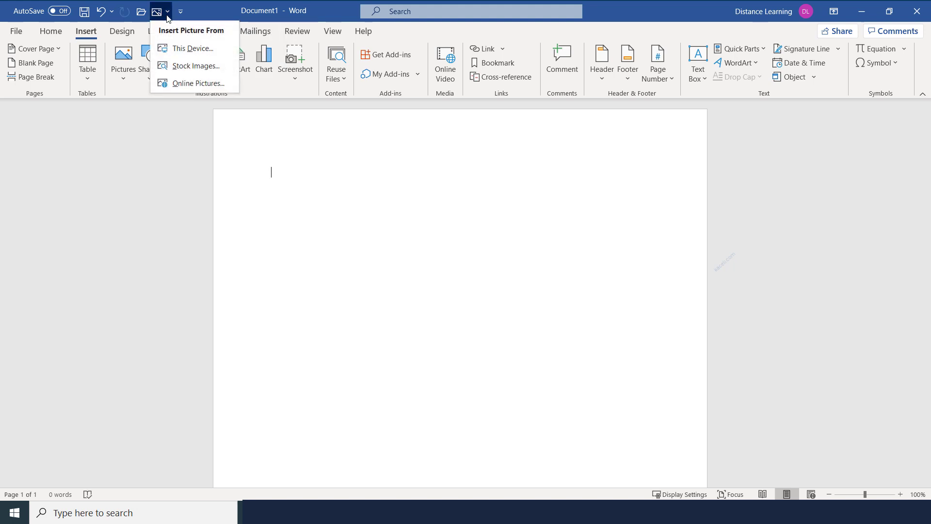
click(159, 13)
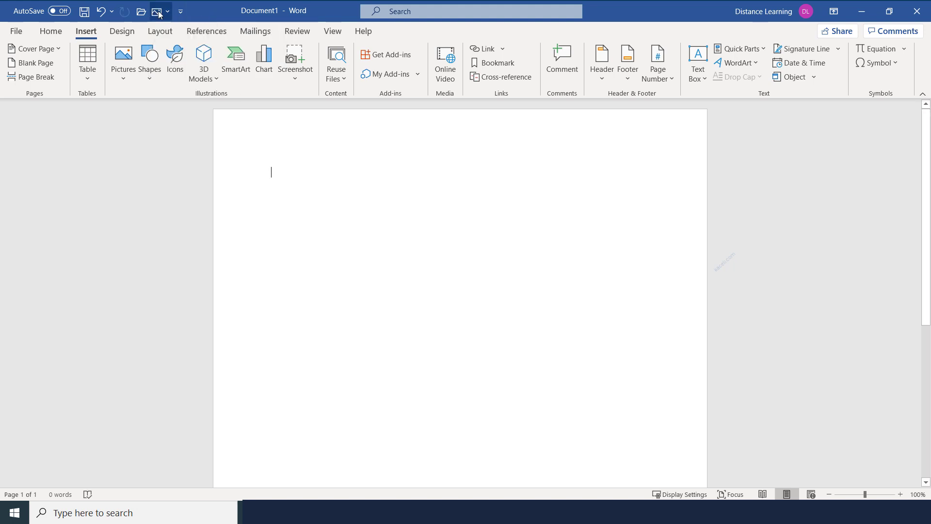
right_click(159, 13)
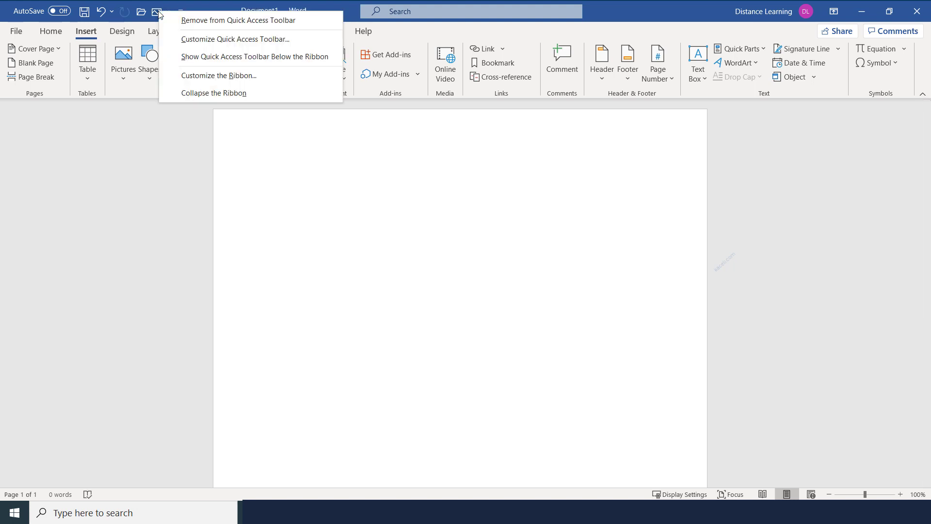
click(191, 21)
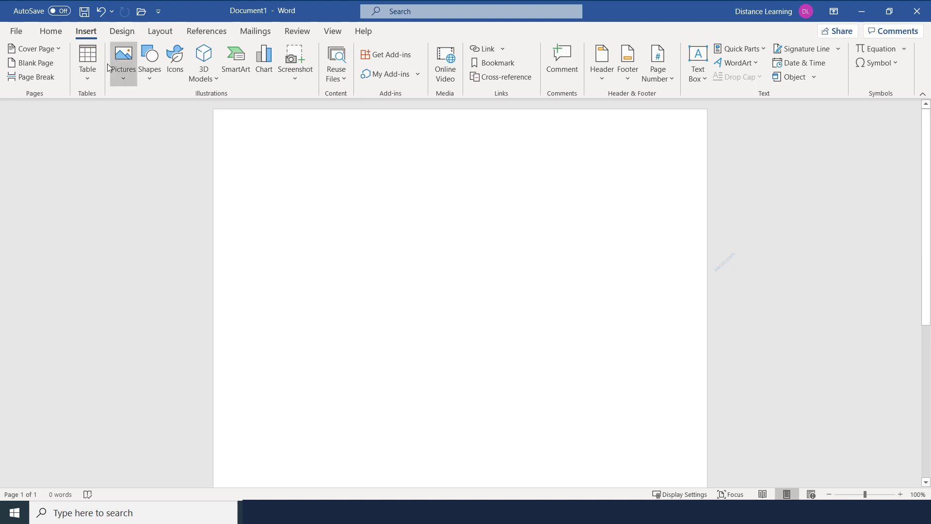
Step: Switch to the Home tab, view the File backstage, then return to the empty Document1
click(52, 34)
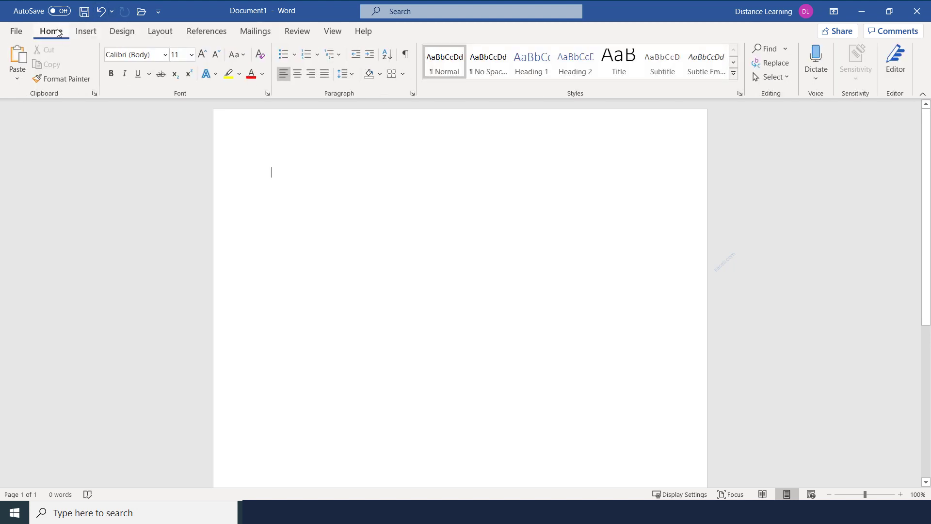
click(18, 32)
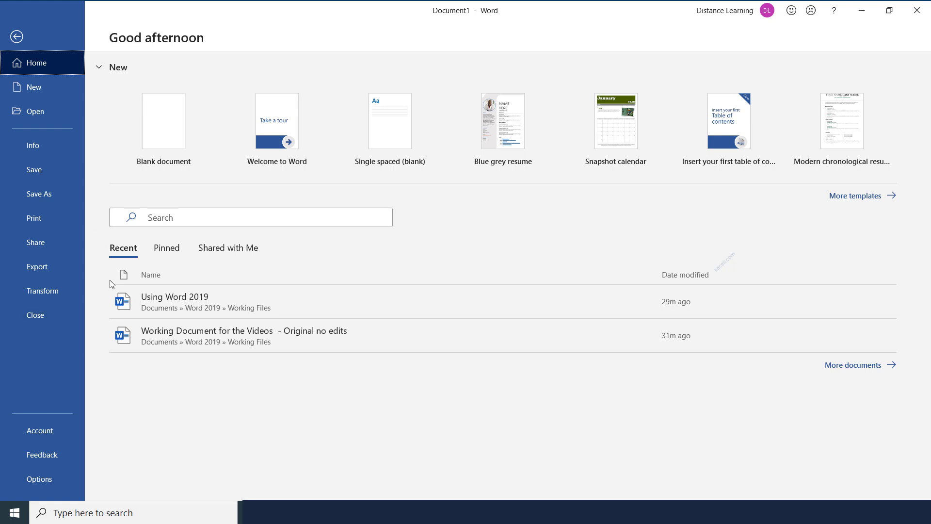
click(28, 38)
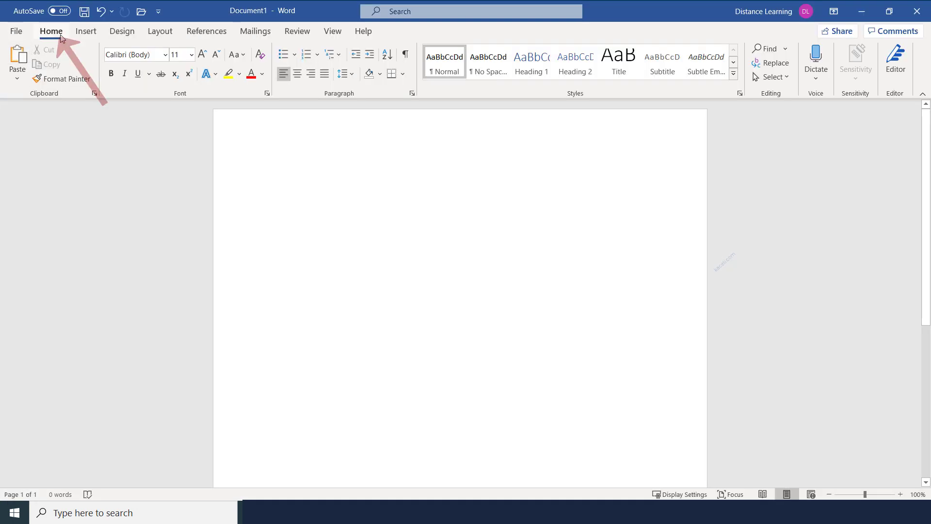
Step: Tour the Home and Insert ribbon tabs, ending on the Design tab's themes and style sets
click(84, 35)
click(52, 34)
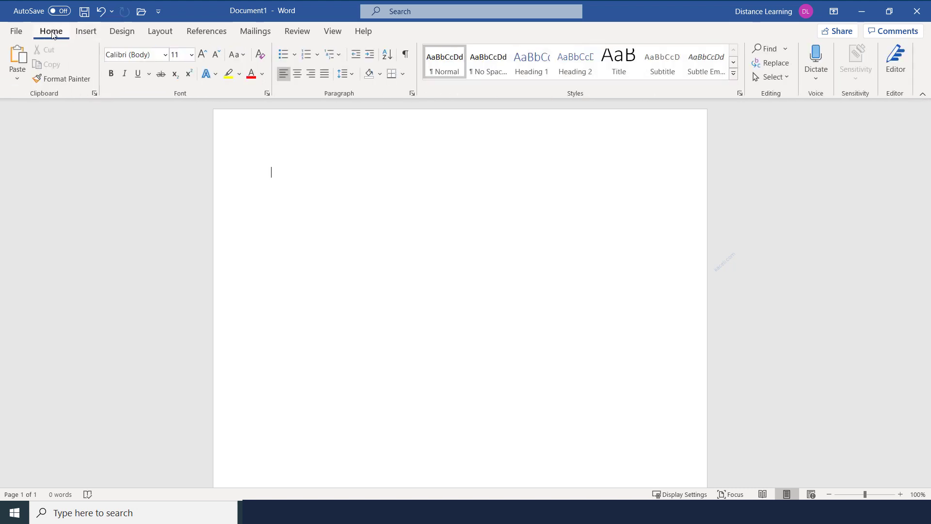
click(85, 32)
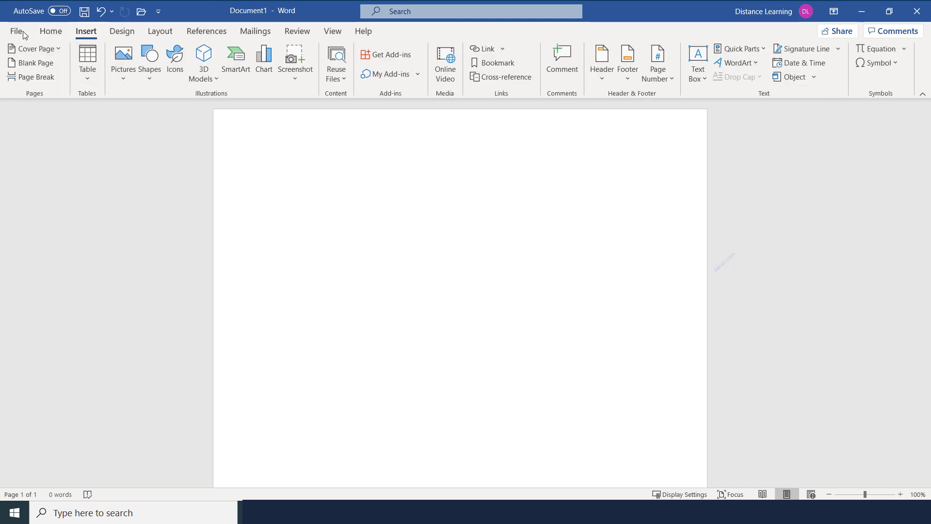
click(117, 34)
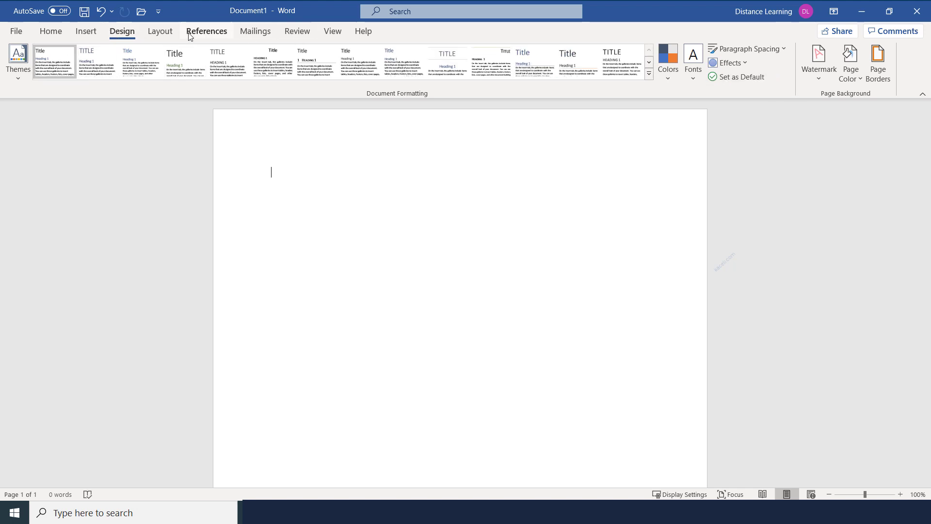
click(46, 31)
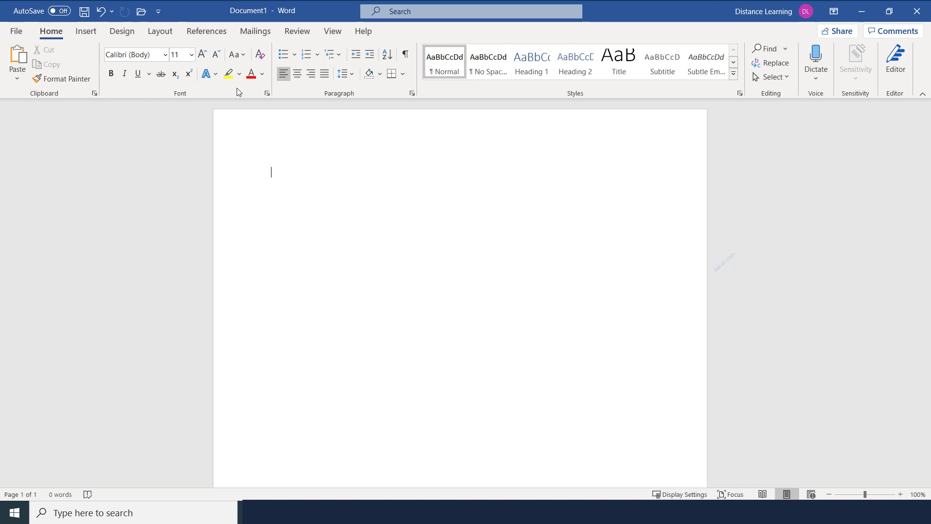
click(87, 35)
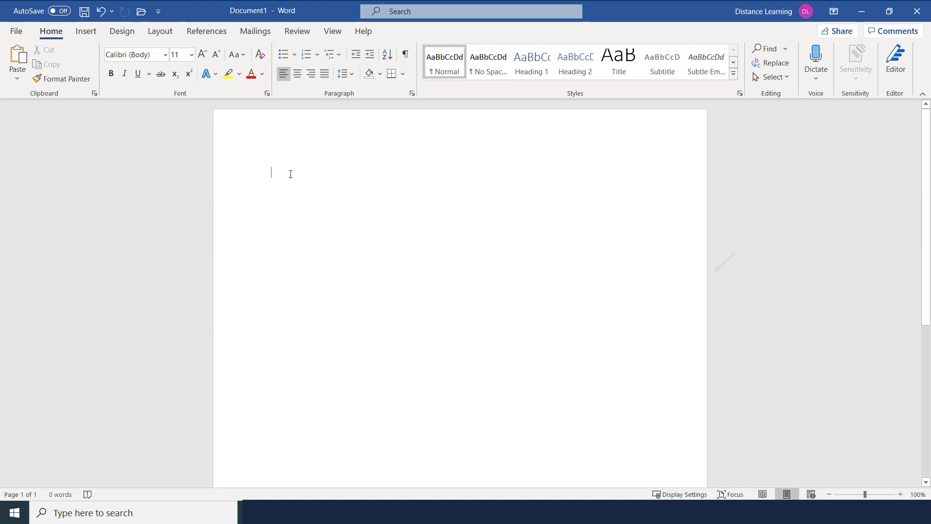
click(88, 33)
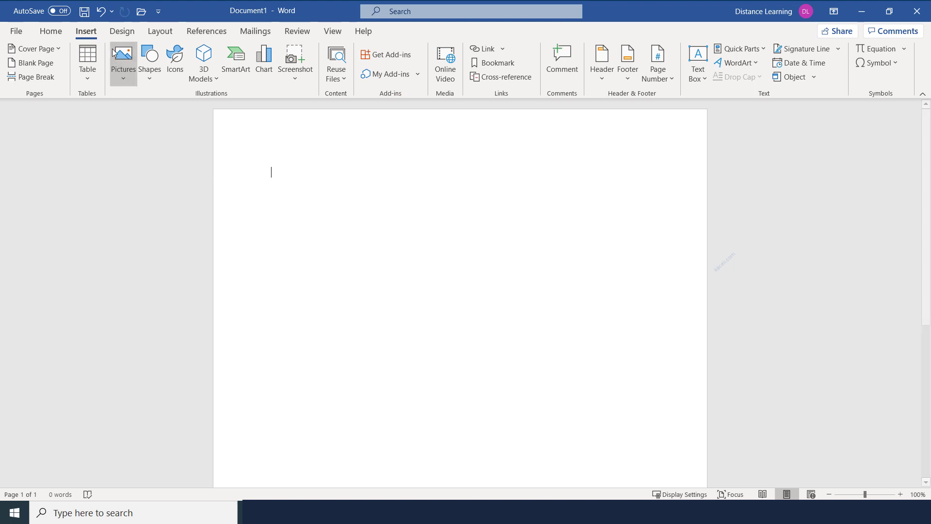
click(127, 33)
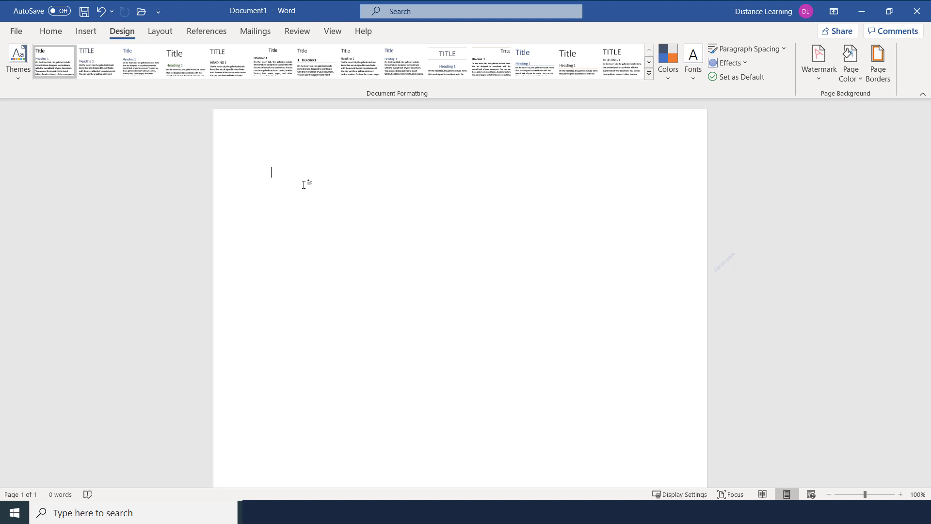
Step: Review the Layout tab's Margins, Orientation, Size and Columns choices, then show the References tab
click(162, 32)
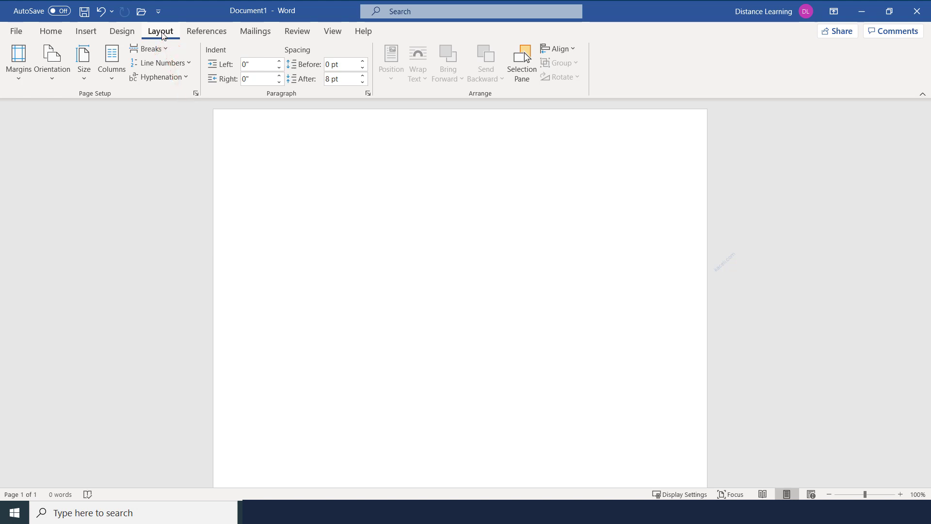
click(19, 83)
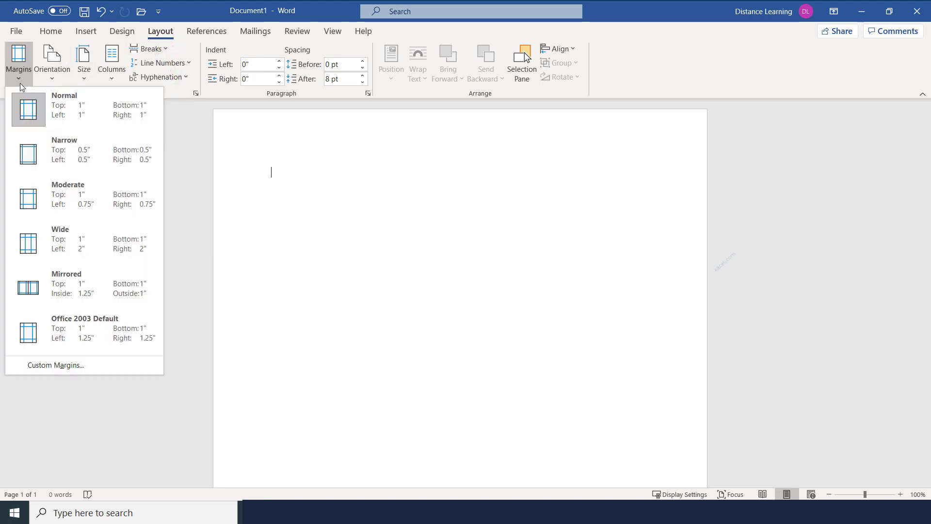
click(55, 77)
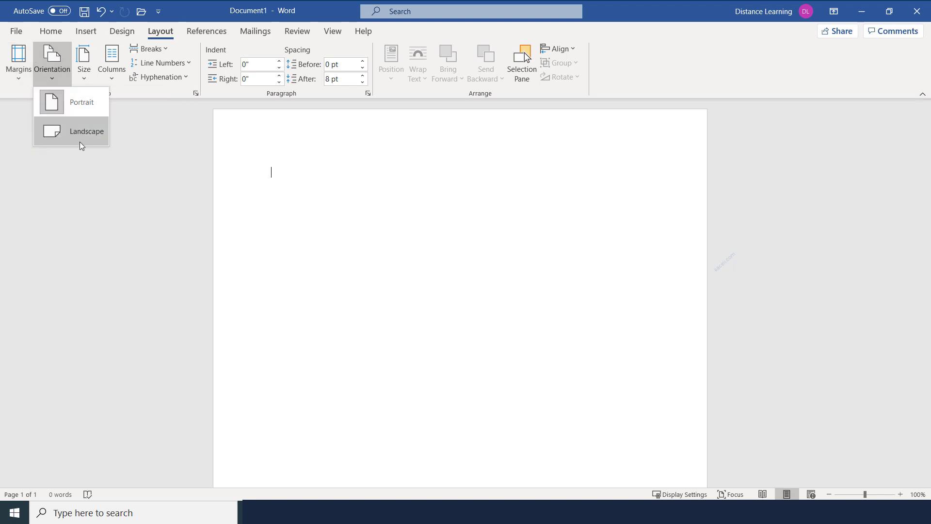
click(84, 80)
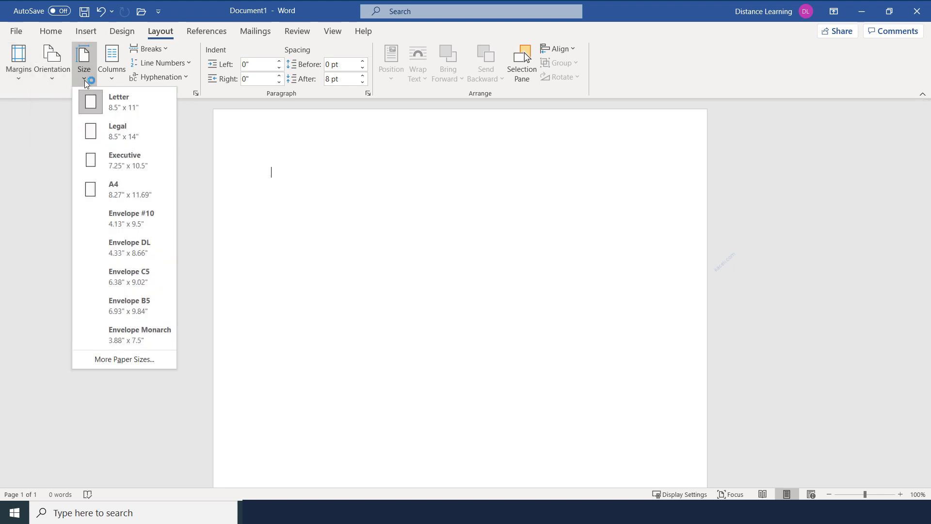
click(113, 81)
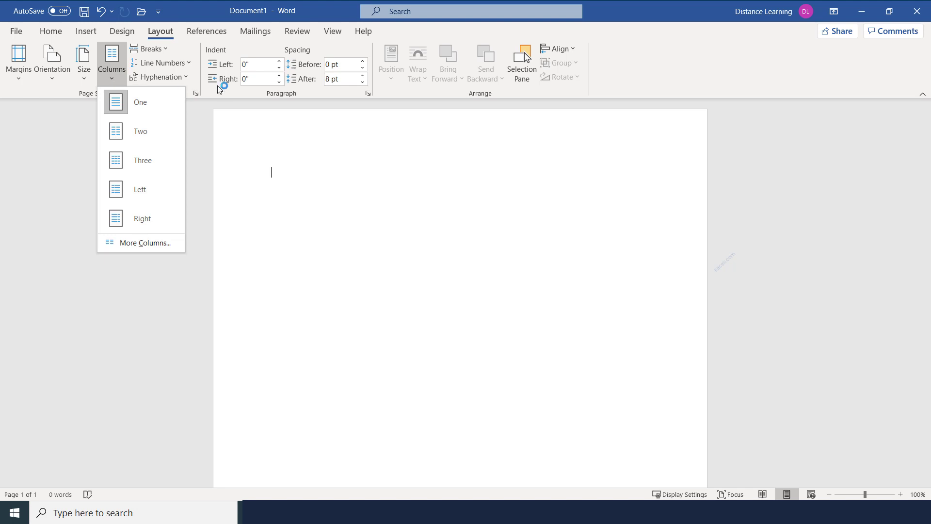
click(202, 32)
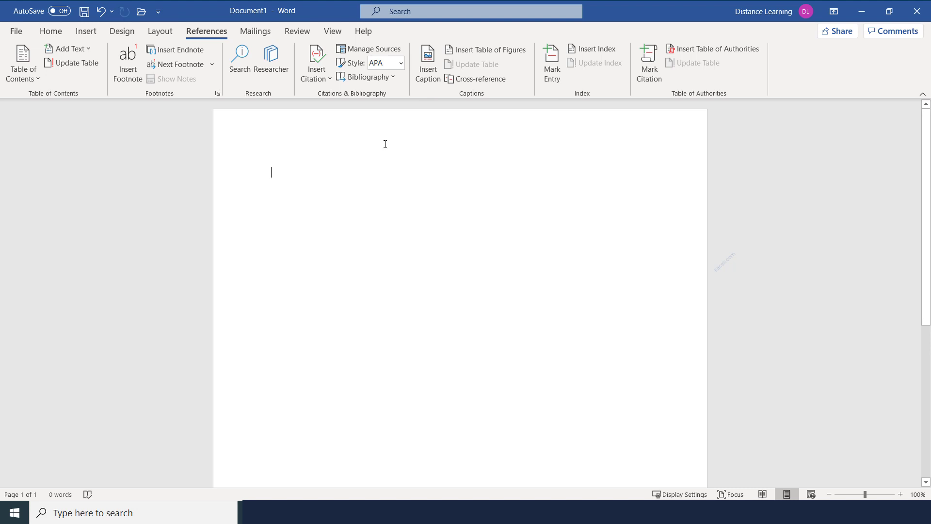
Step: Browse the Mailings tab's Start Mail Merge list, then the Review, View and Help tabs
click(262, 33)
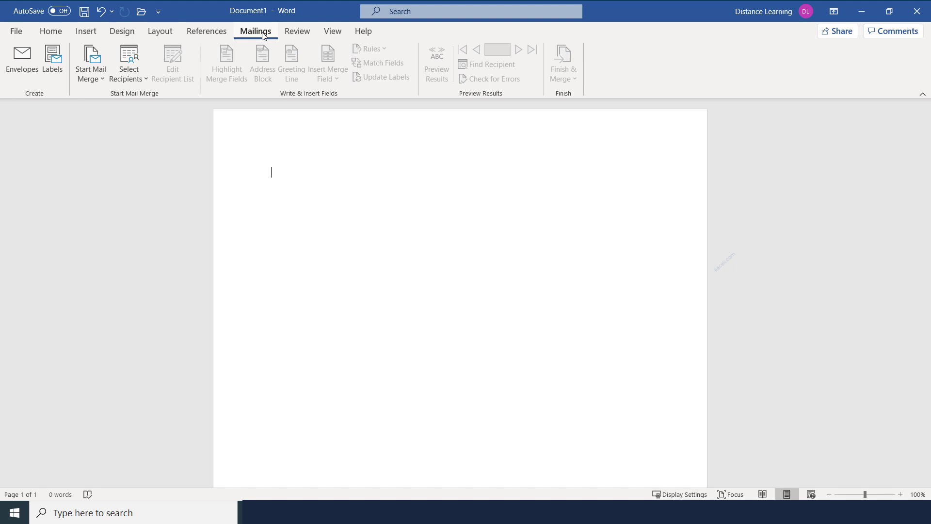
click(101, 78)
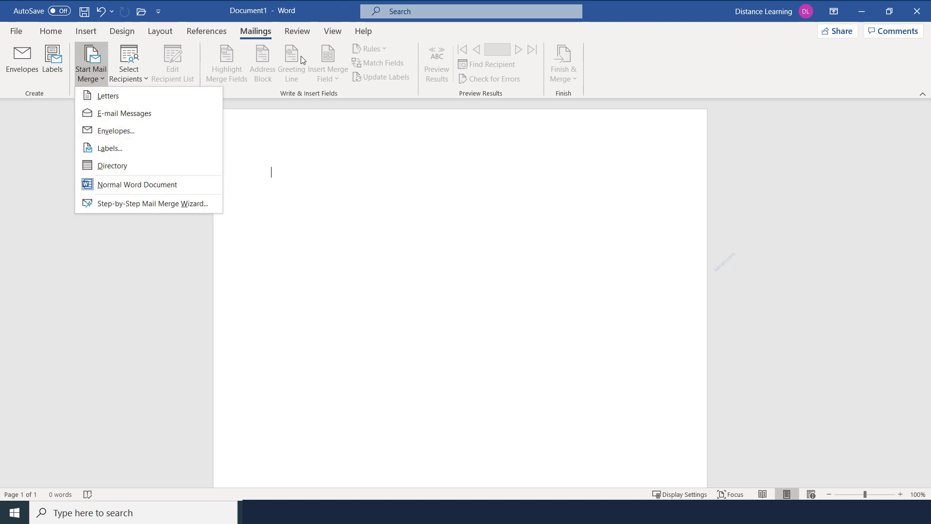
click(297, 32)
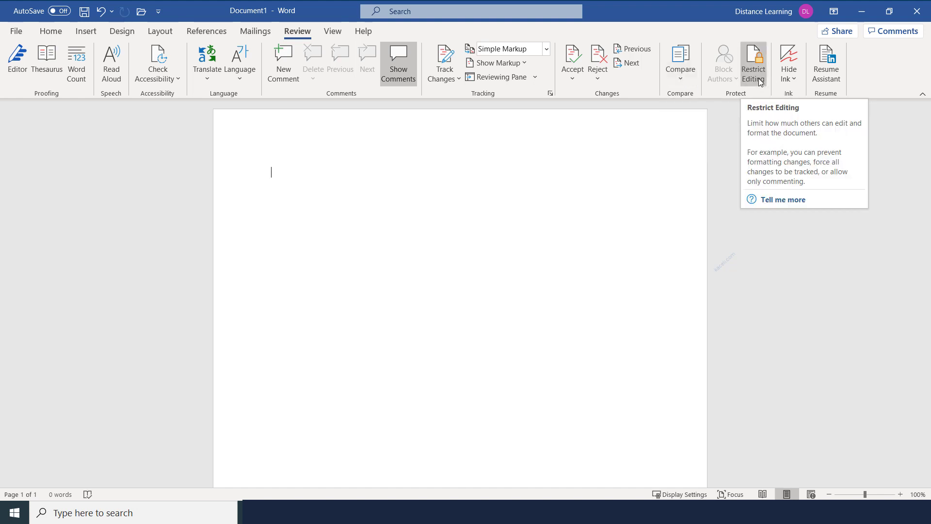
click(333, 32)
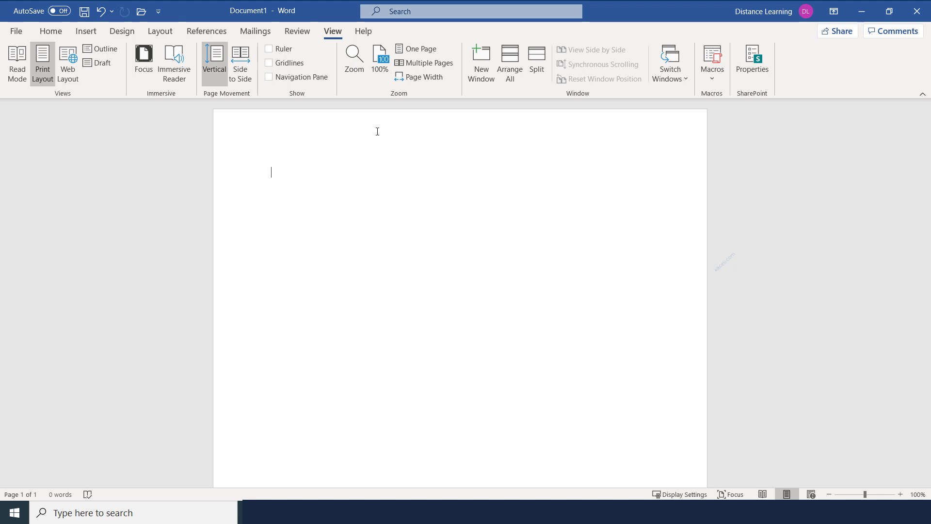
click(368, 37)
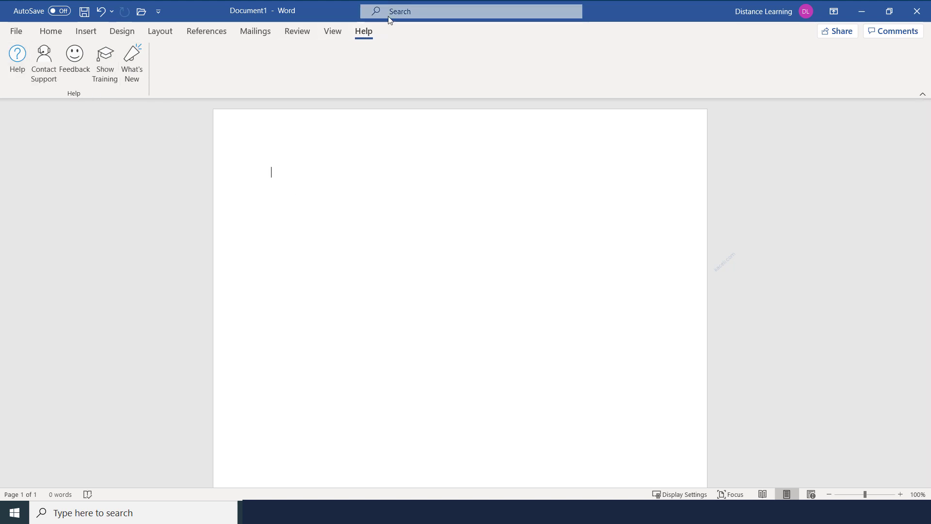
click(50, 32)
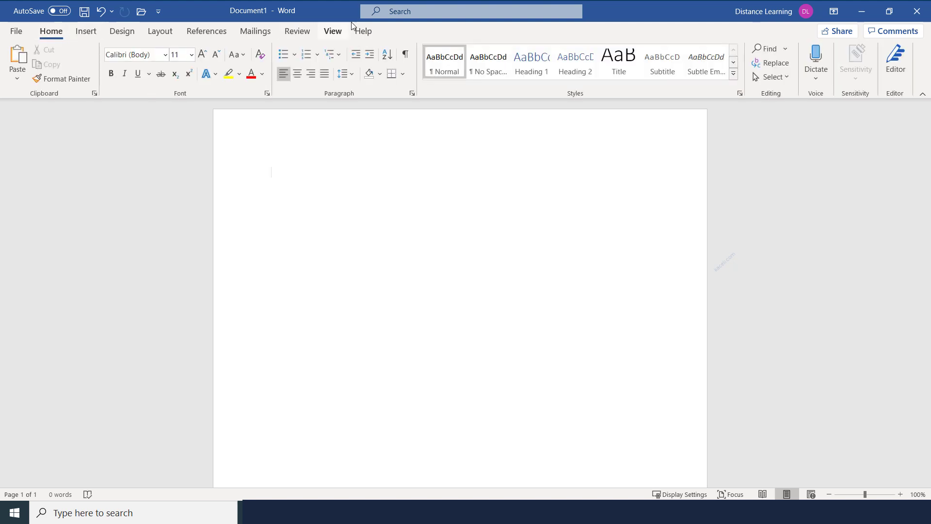
click(404, 15)
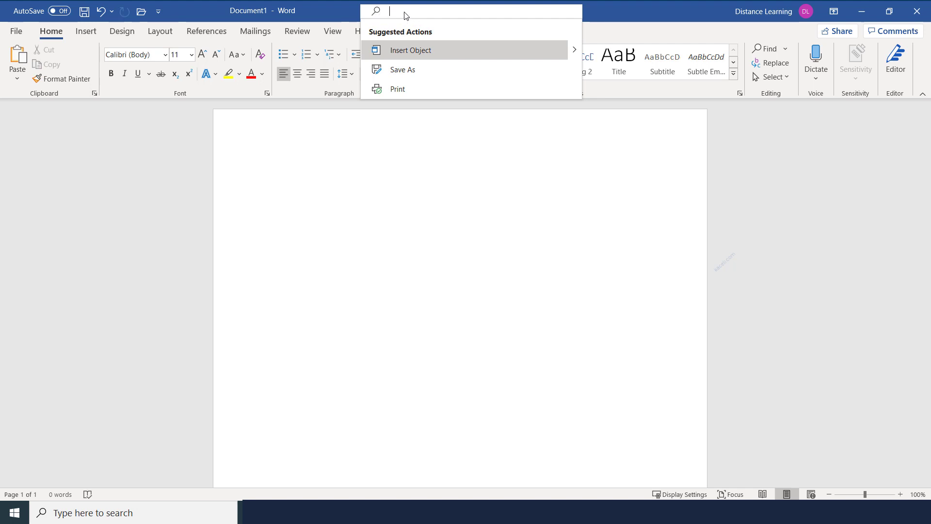
text(marg)
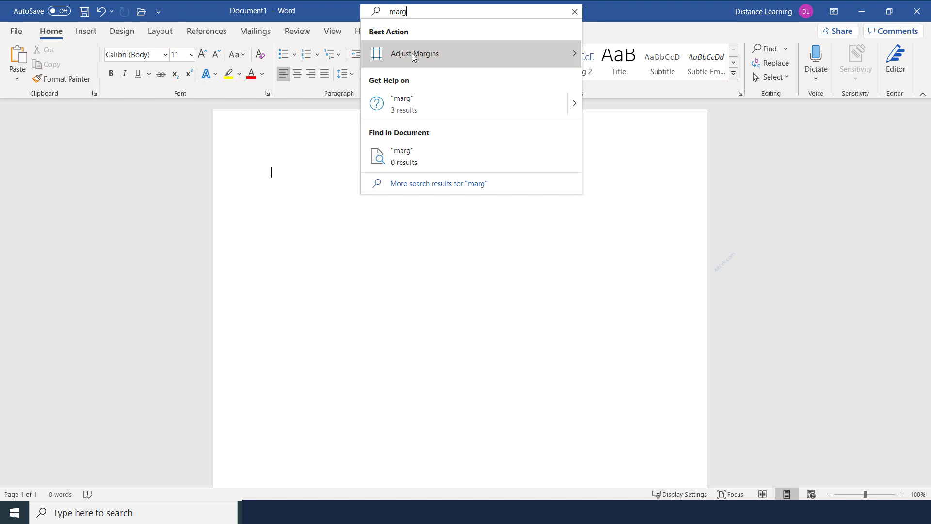
mouse_move(415, 59)
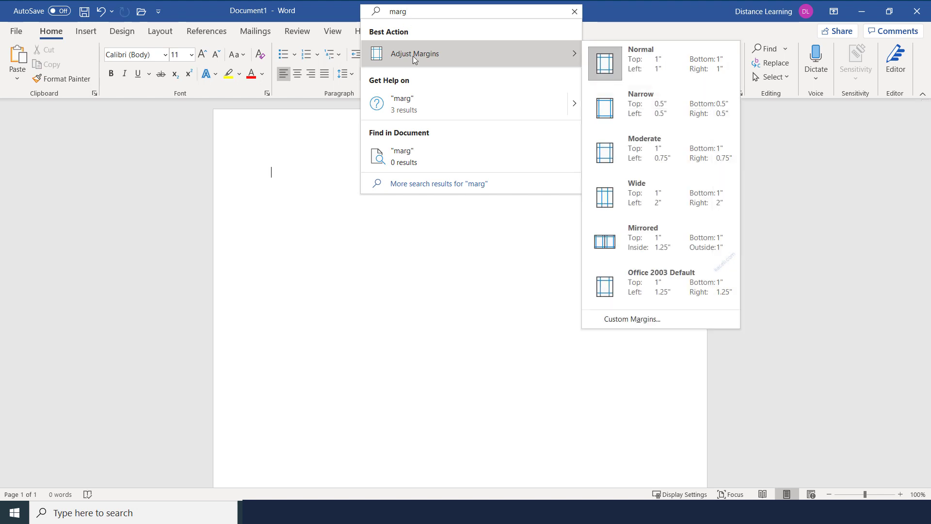
click(295, 264)
click(86, 31)
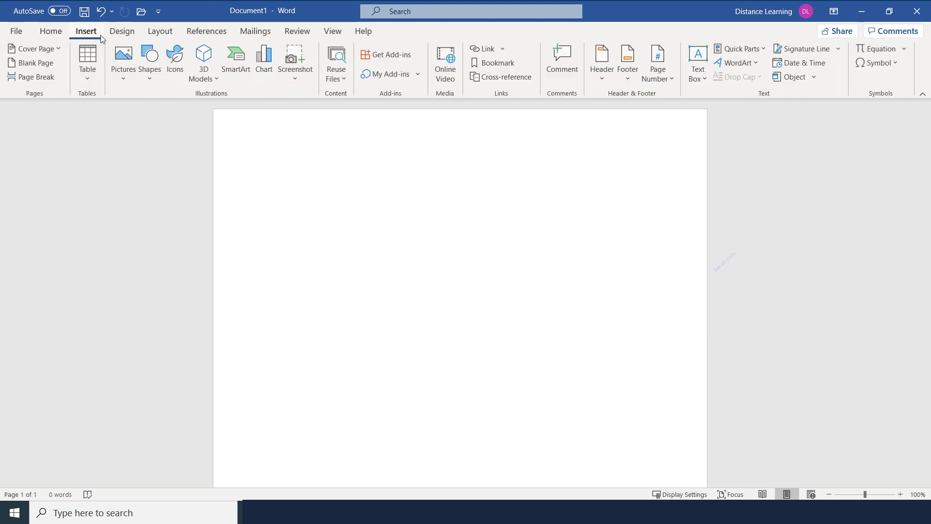
click(122, 33)
click(160, 31)
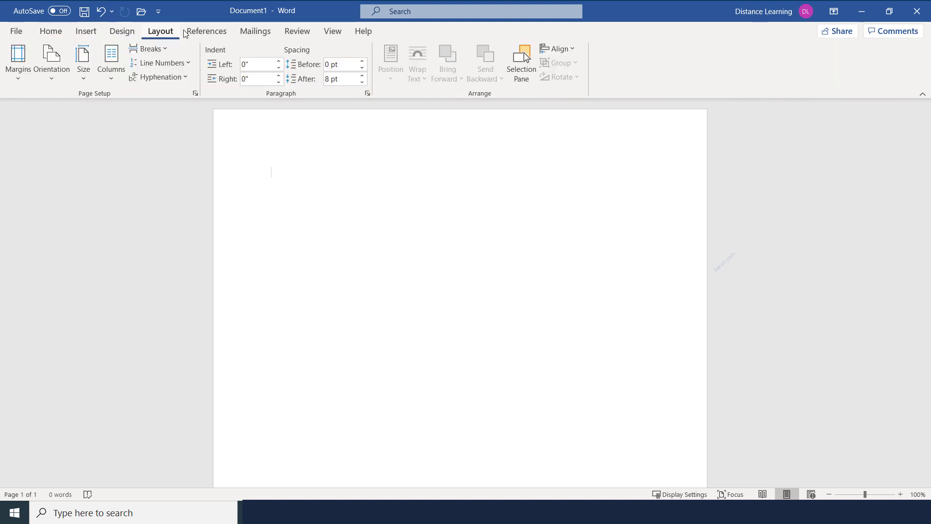
click(203, 33)
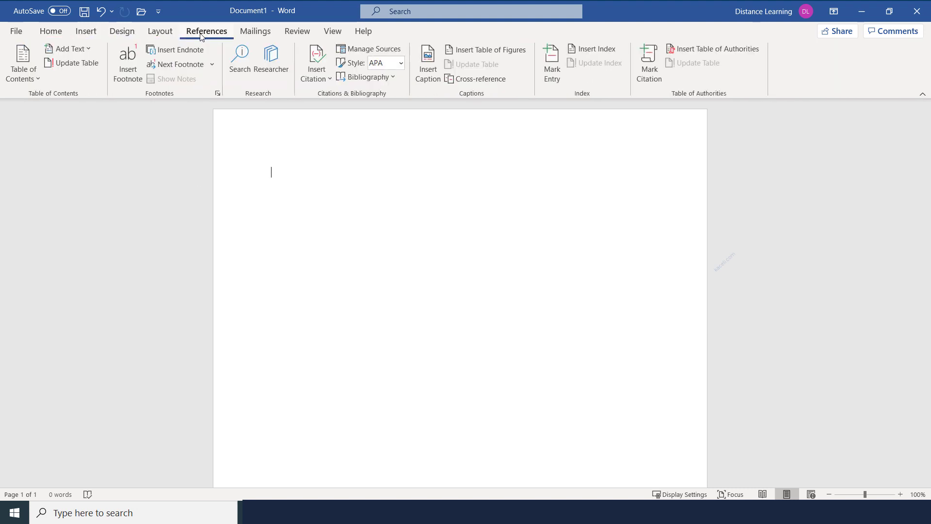
click(416, 13)
text(fot)
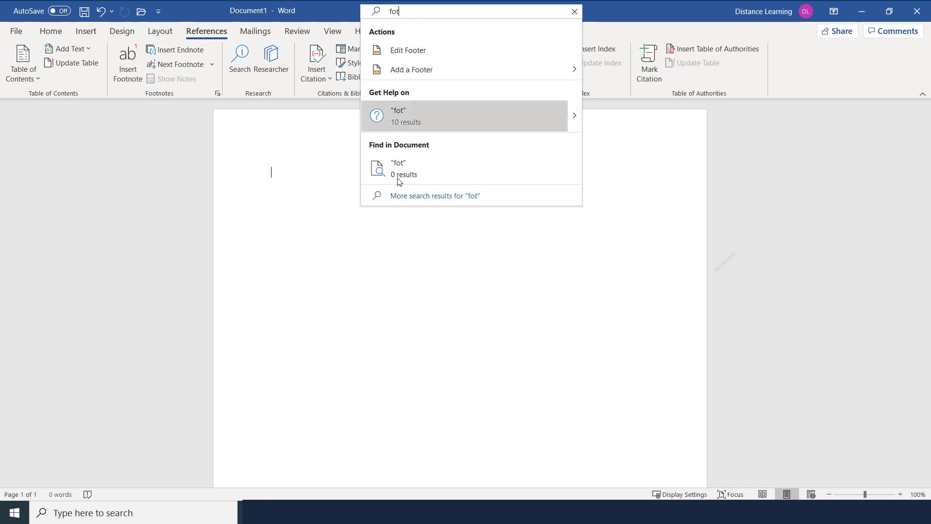
click(420, 307)
click(51, 32)
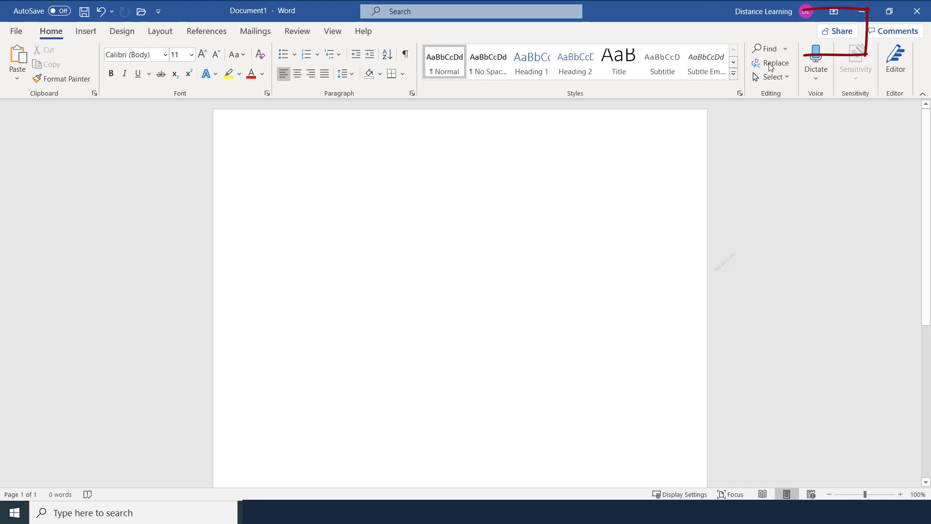
Step: Try Share and the Comments list, then zoom the blank page from 100% to 120%
click(846, 34)
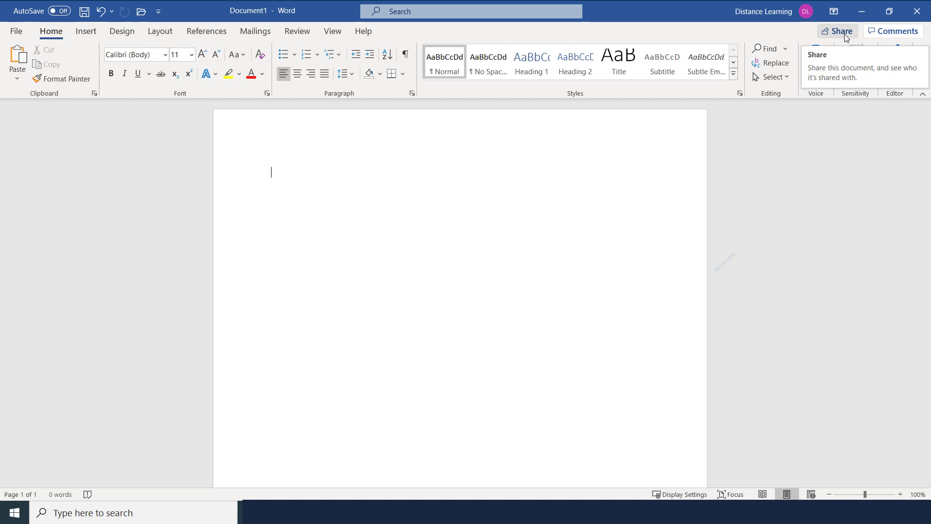
click(896, 32)
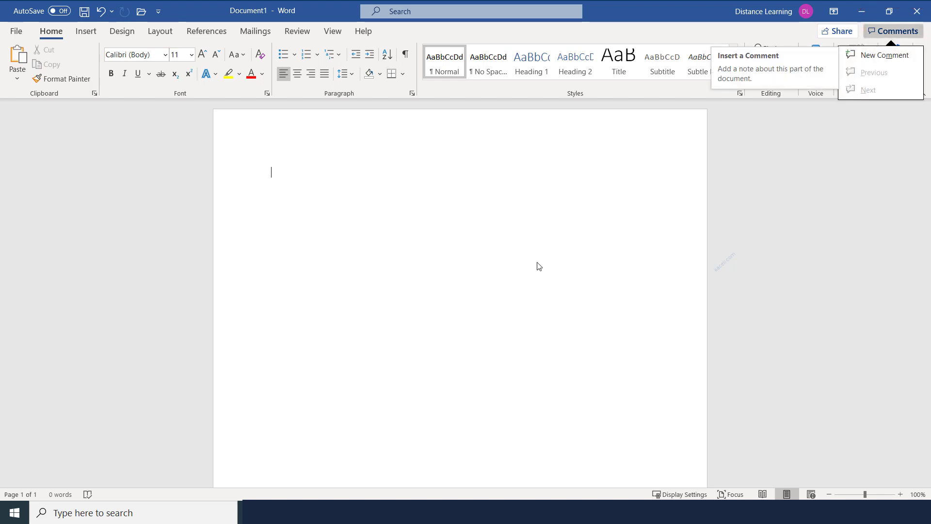
click(519, 268)
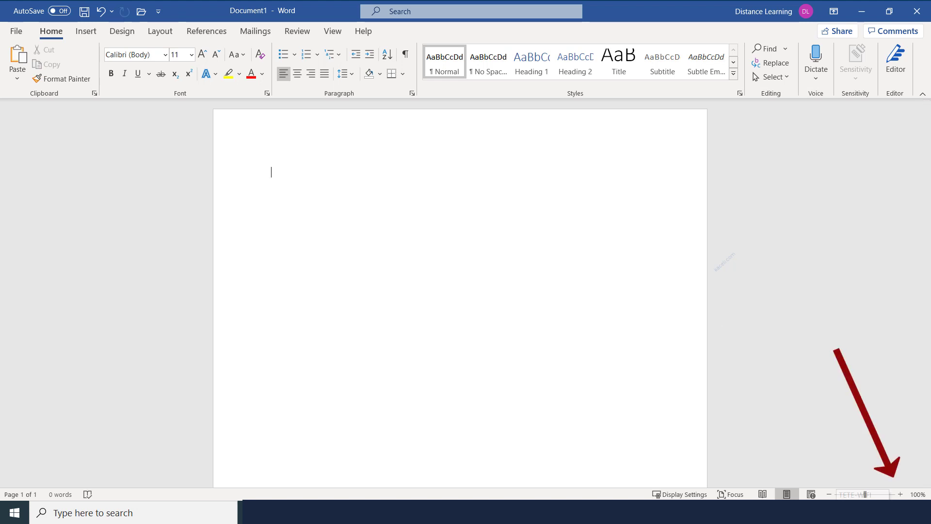
click(900, 494)
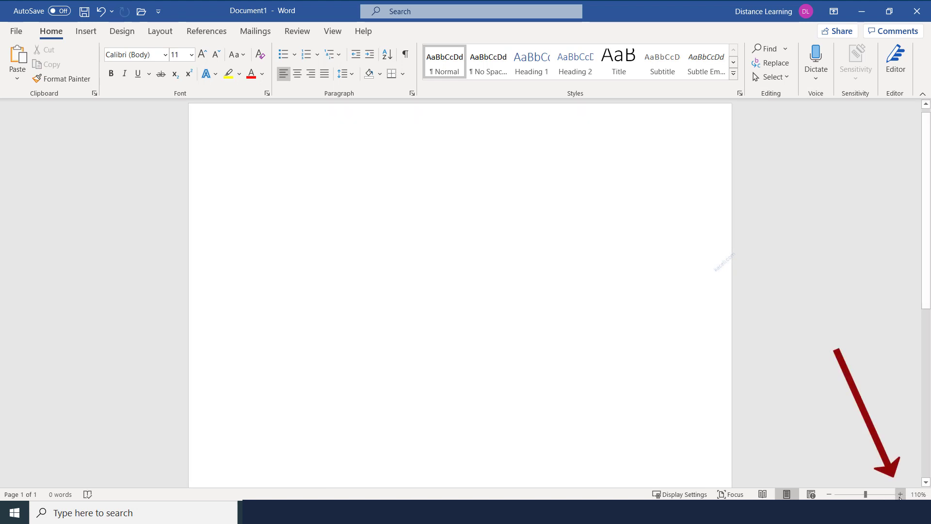
click(900, 495)
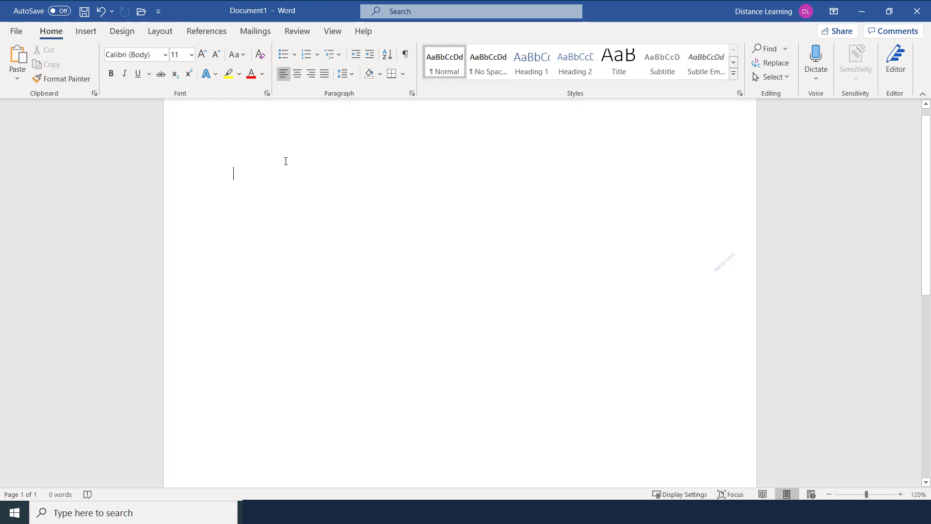
Step: Type 'This is my document.', zoom back to 110%, and try Read Mode and Focus mode
text(This is my document.)
click(829, 494)
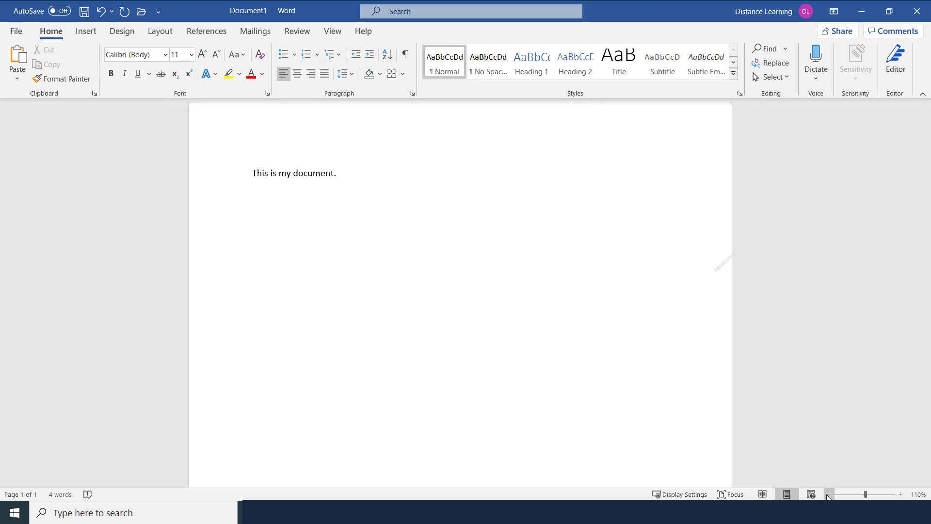
click(763, 494)
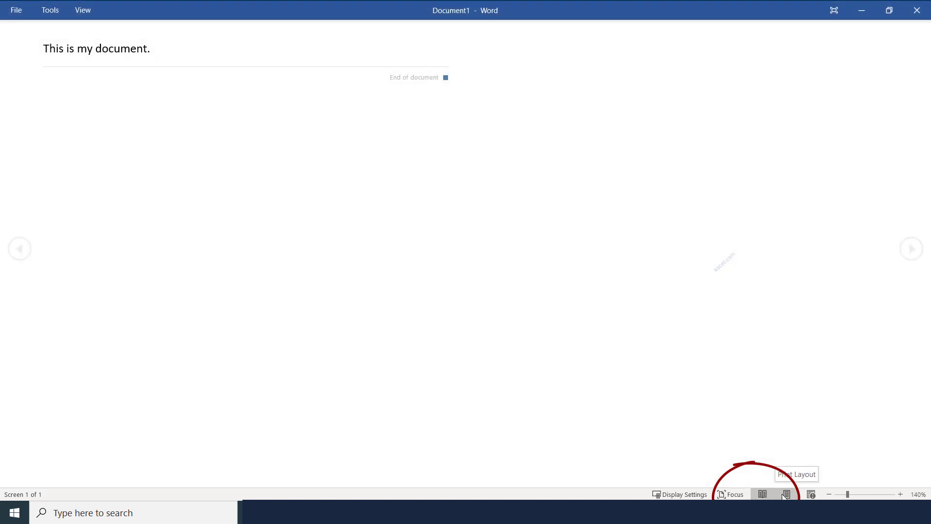
click(786, 495)
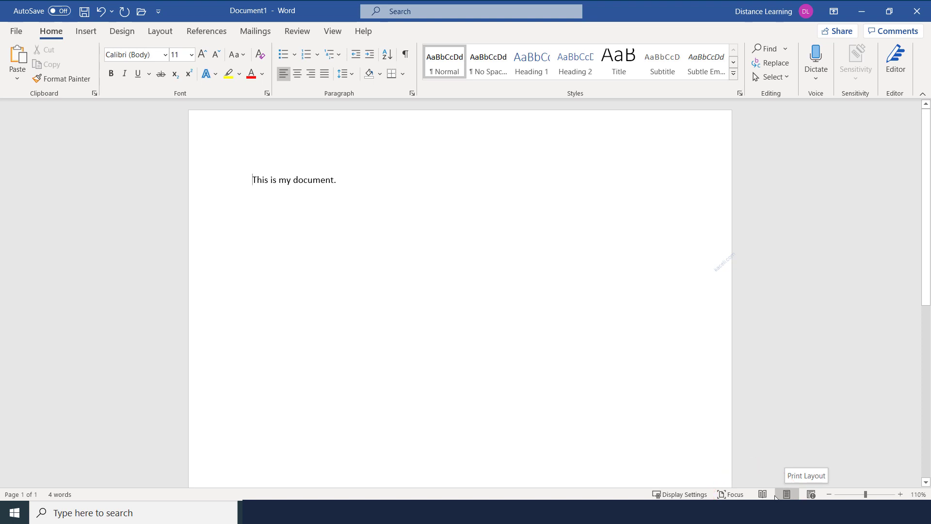
click(729, 495)
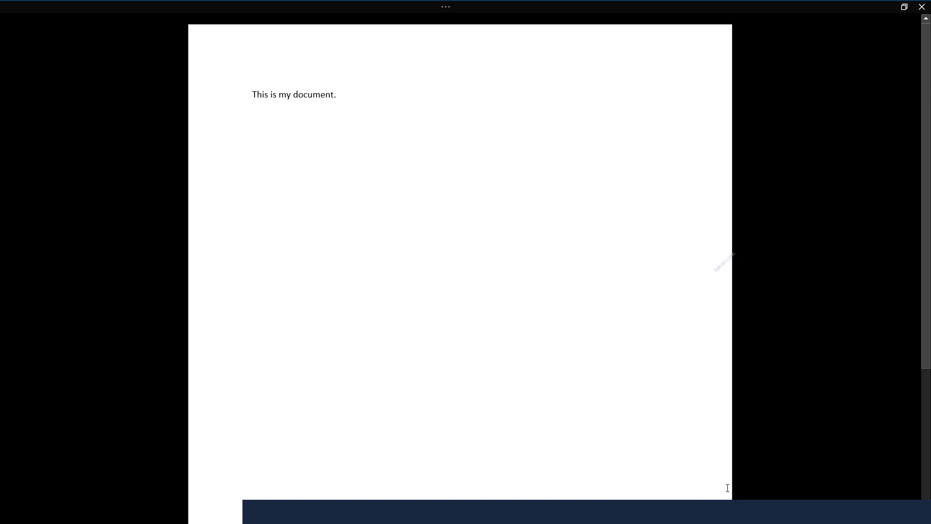
key(Escape)
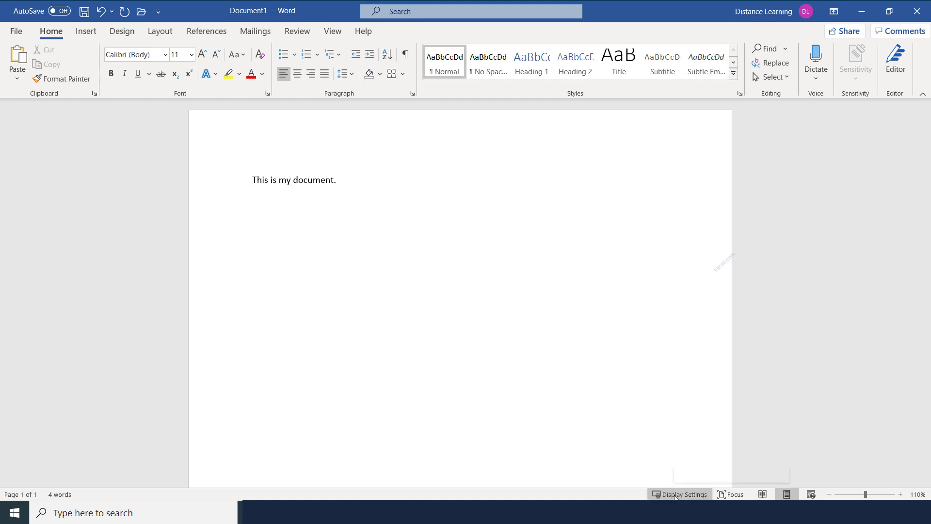
click(675, 495)
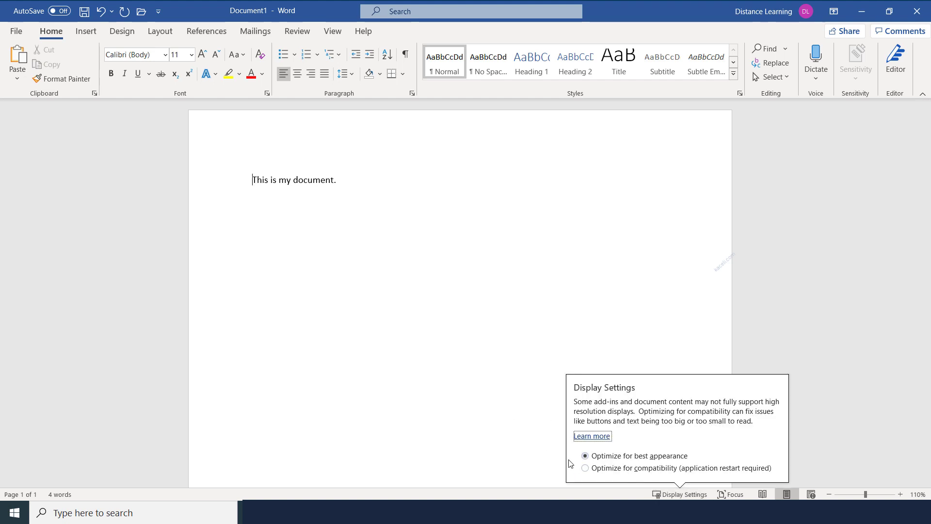
click(478, 436)
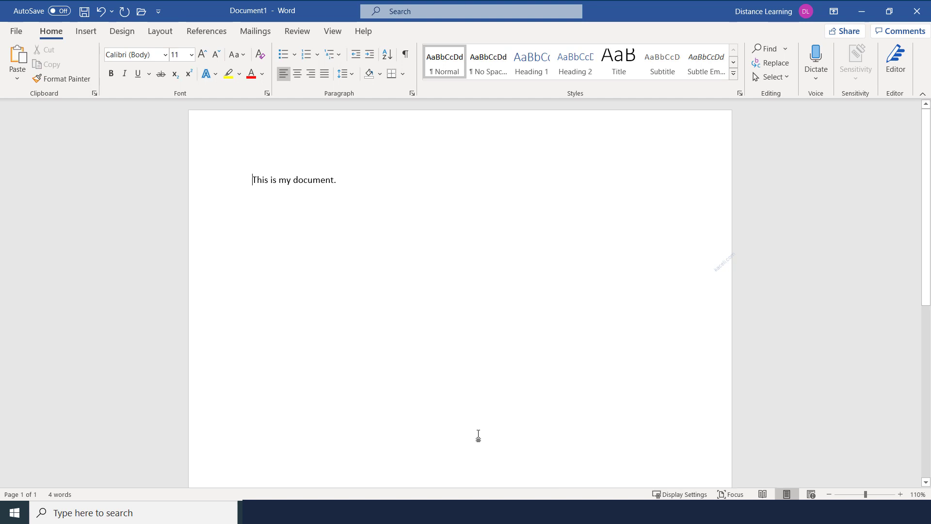
click(59, 494)
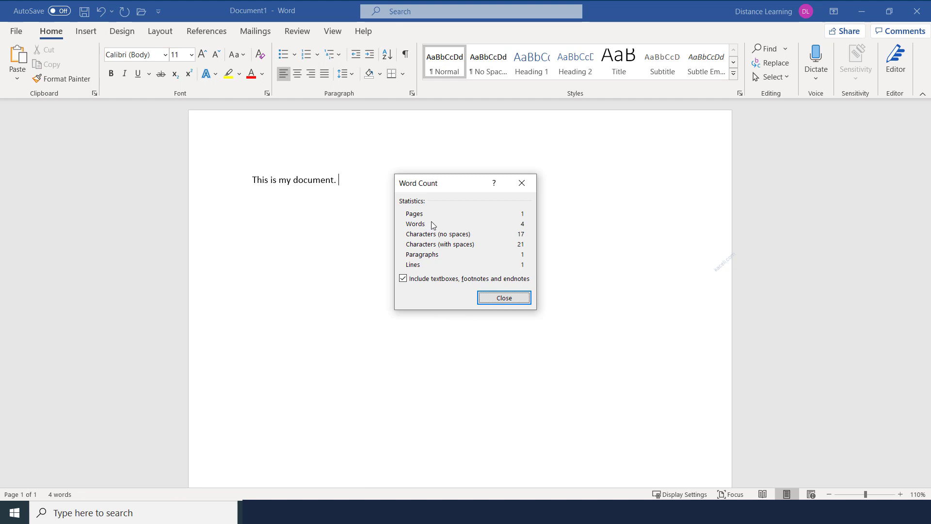
click(504, 298)
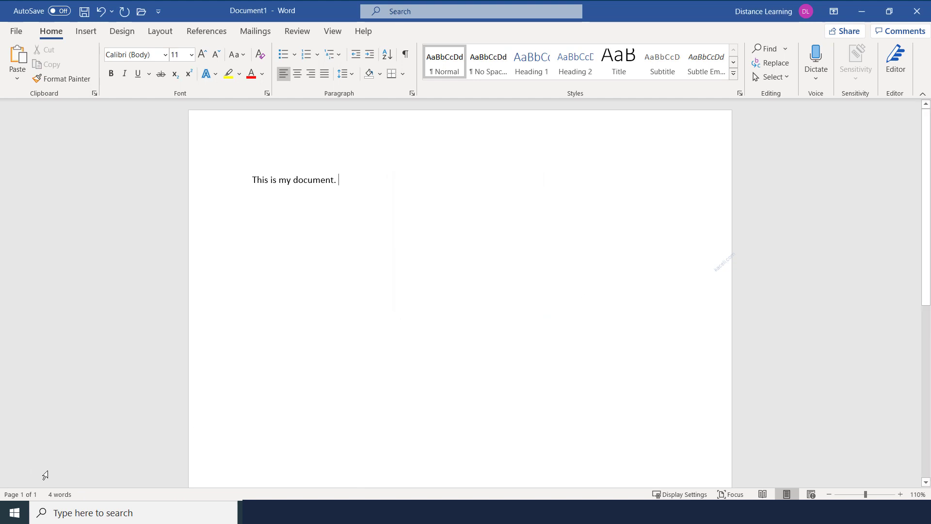
click(19, 494)
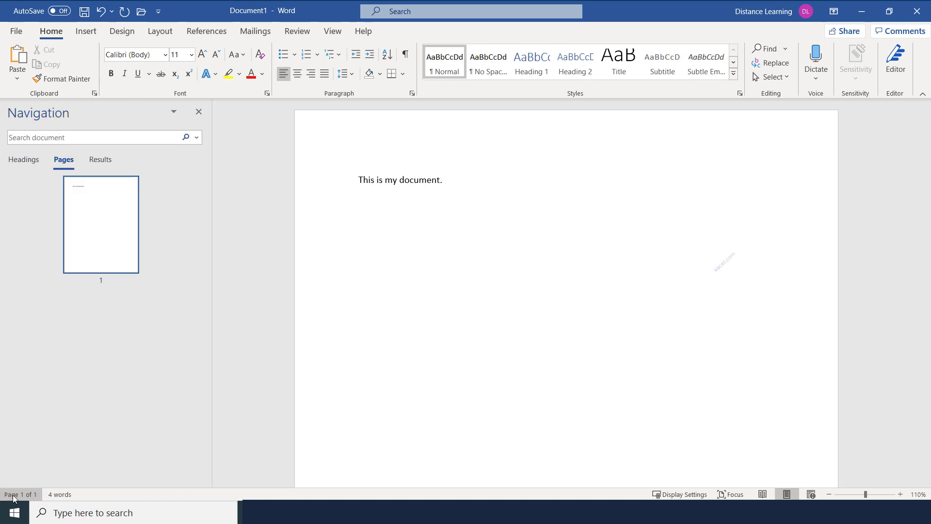
click(199, 112)
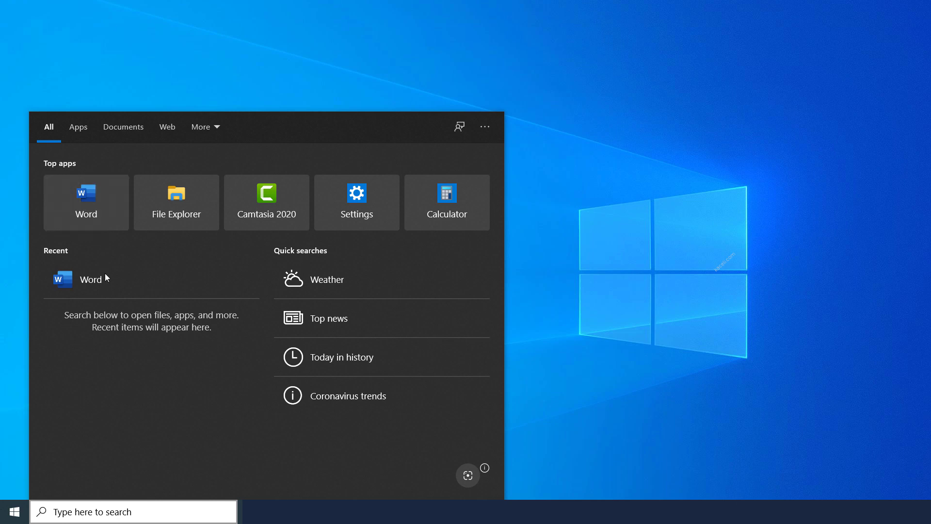
Step: Open the Windows taskbar search box
click(106, 507)
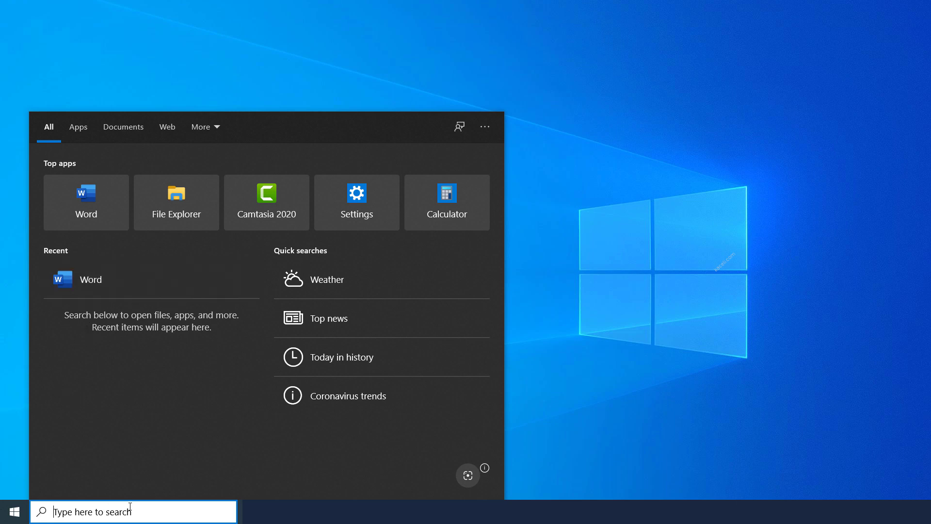
Step: Launch Word from a 'word' search and create a blank document, Document1, on the Home tab
text(word)
key(Return)
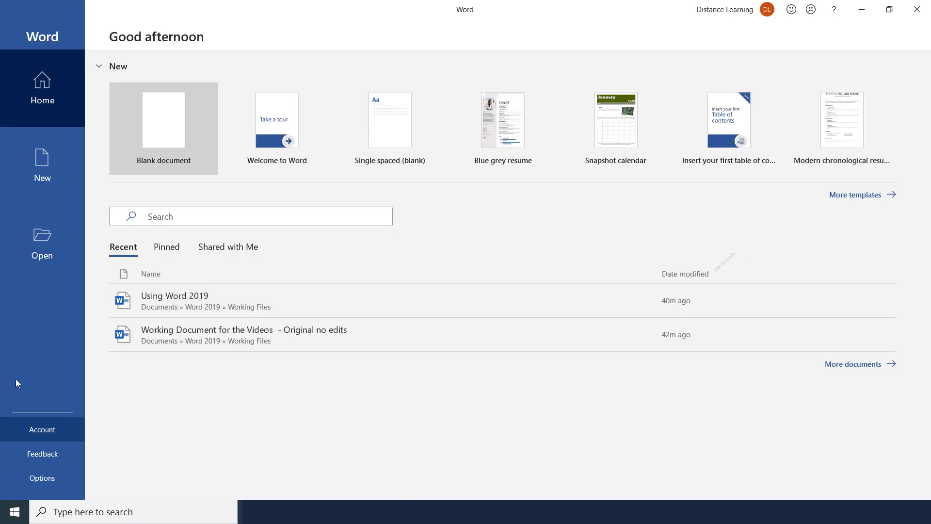
click(176, 125)
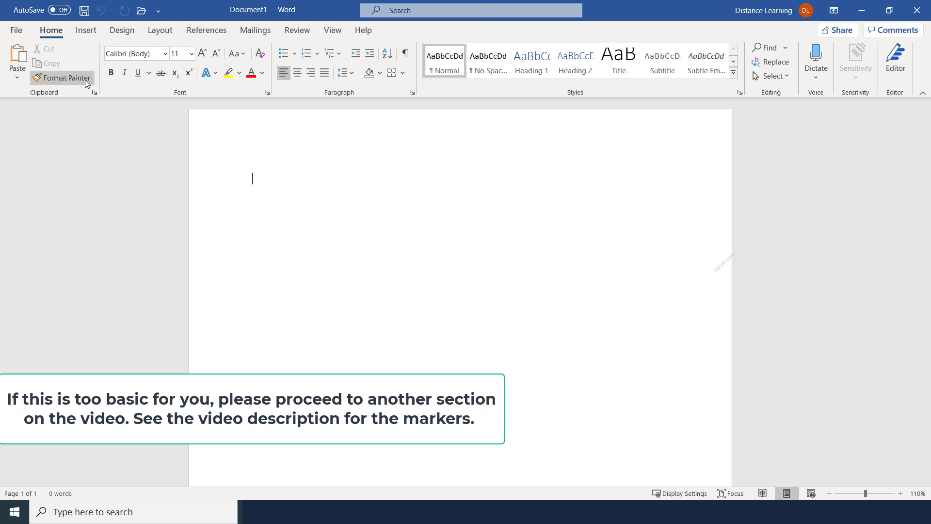
click(86, 30)
click(54, 32)
click(85, 30)
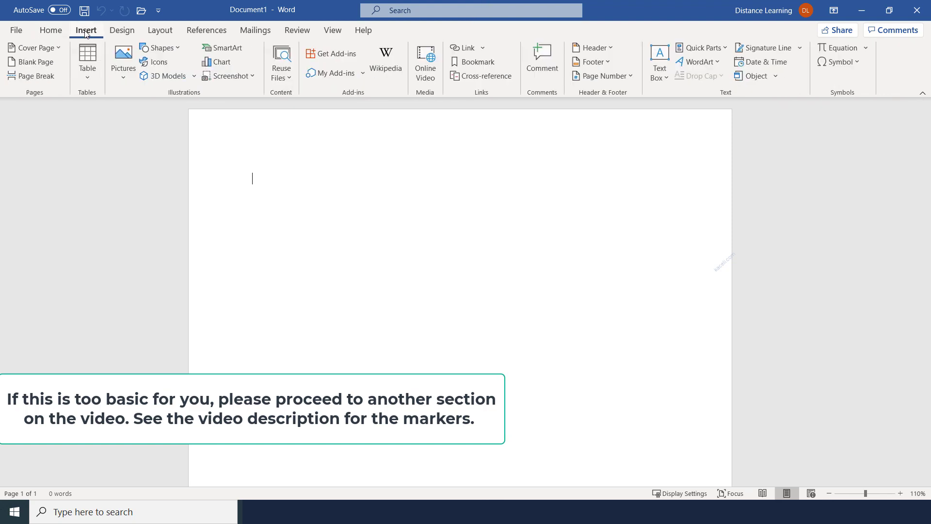
click(51, 30)
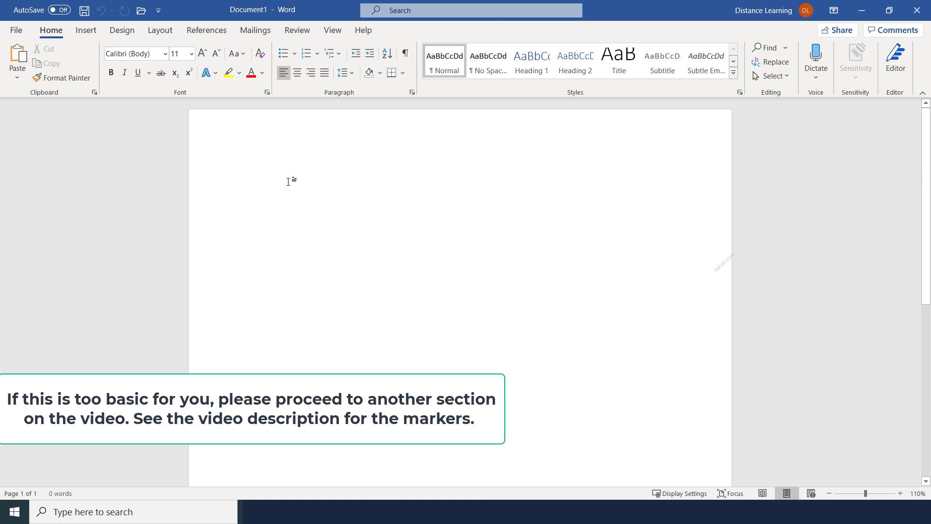
Step: Type the title 'Using Office 365', the intro paragraph and 'In this tutorial we are going to cover:'
text(Using Office 365)
key(Return)
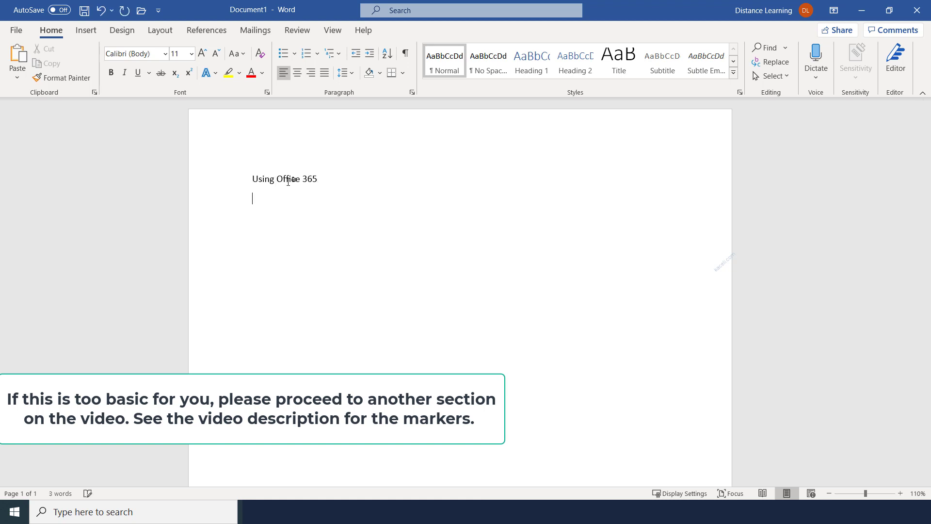
text(This is a test document on using Word. In this tutorial we are going to learn about the following areas. )
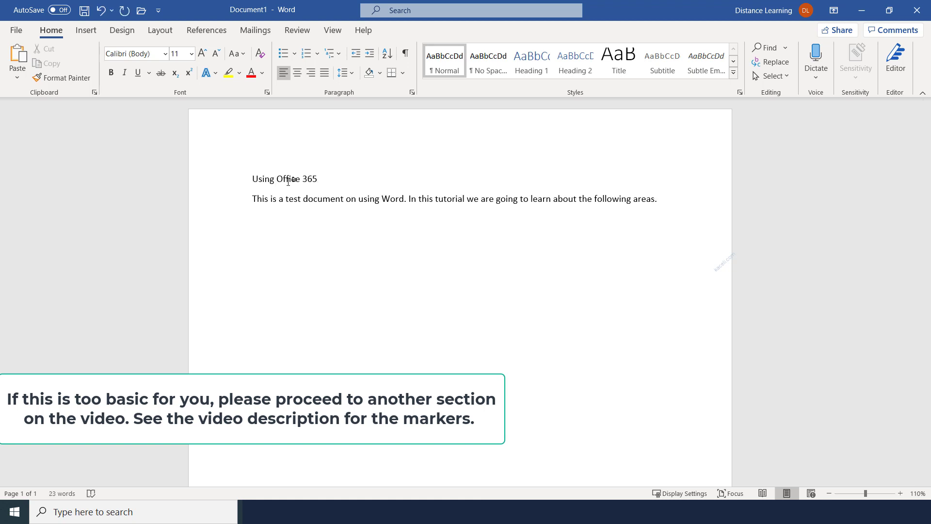
text(The tutorial is designed for those who want to be proficient in the workplace, interviewing for a position or for students wanting to learn Word.)
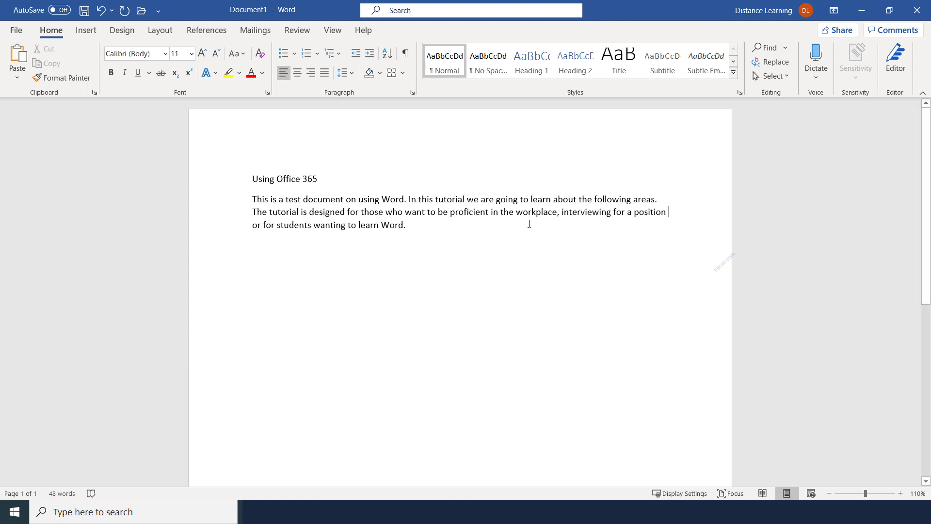
text(In this tutorial we are going to cover:)
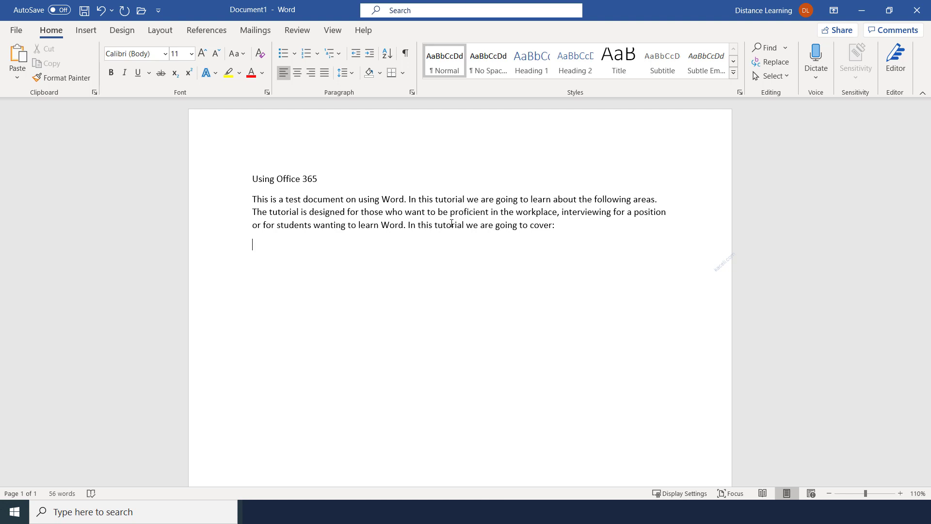
Step: Add the topic lines, from 'Creating and formatting documents' through 'Performing mail merges.', one per line
text(Creating and formatting documents)
key(Return)
text(Applying styles to a document and creating the table of contents)
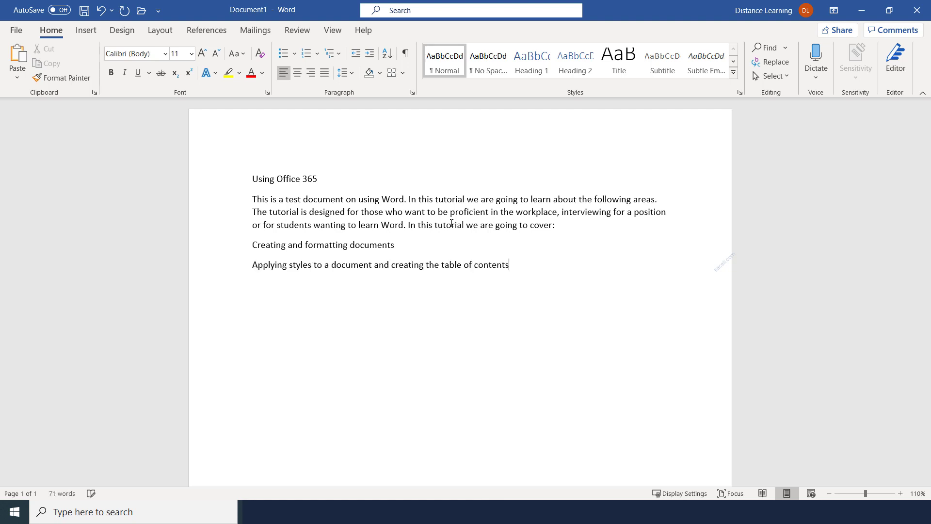
key(Return)
text(Inserting images, SmartArt and videos in a document )
text(Using advanced features)
key(Return)
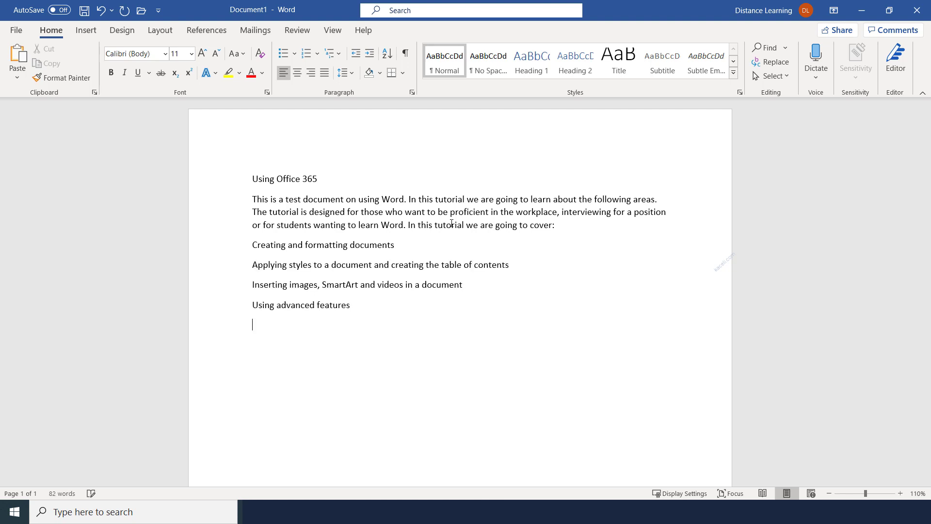
text(Performing mail merges.)
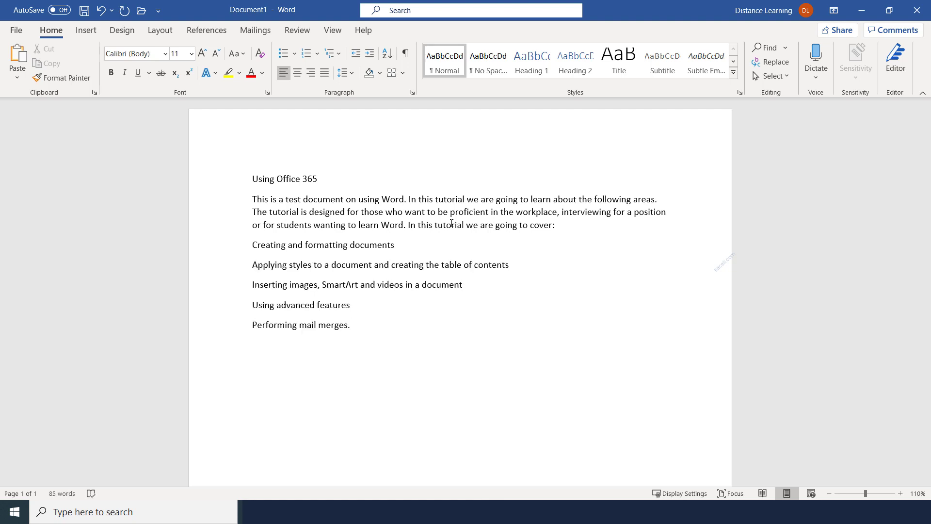
key(Return)
Step: Add 'And a lot more. So stay tuned.' and the concepts-based tutorial closing paragraph
text(And a lot more. So stay tuned.)
key(Return)
key(Return)
key(BackSpace)
text(This is a concepts-based tutorial which means that the concepts you learn here you will be able to apply in other versions of Word. I will start with the very basics and then move to more advanced features.)
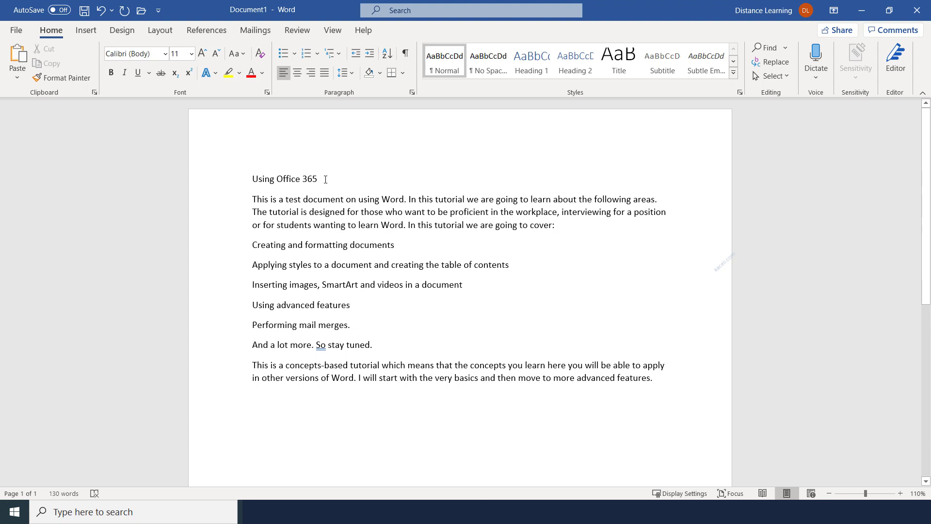
Step: Make the 'Using Office 365' title bold Abadi at 20 pt
drag(326, 180, 252, 180)
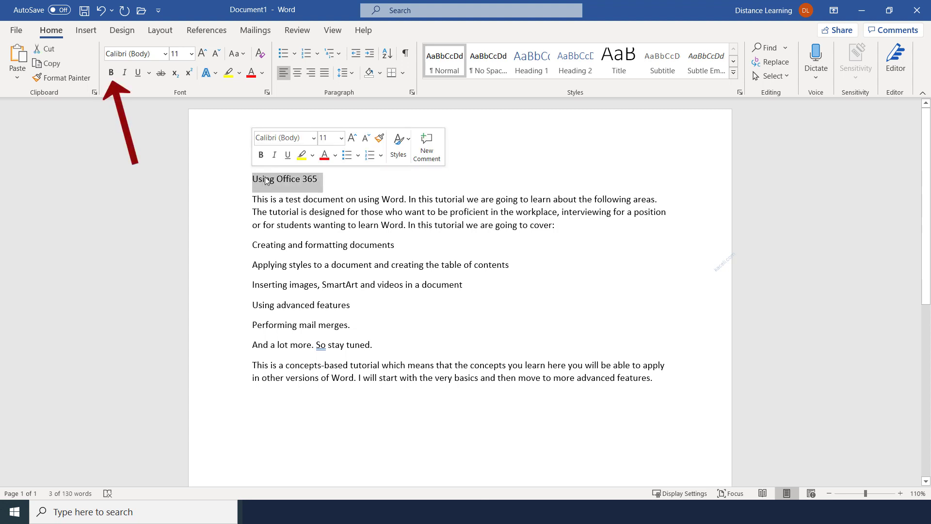
click(111, 72)
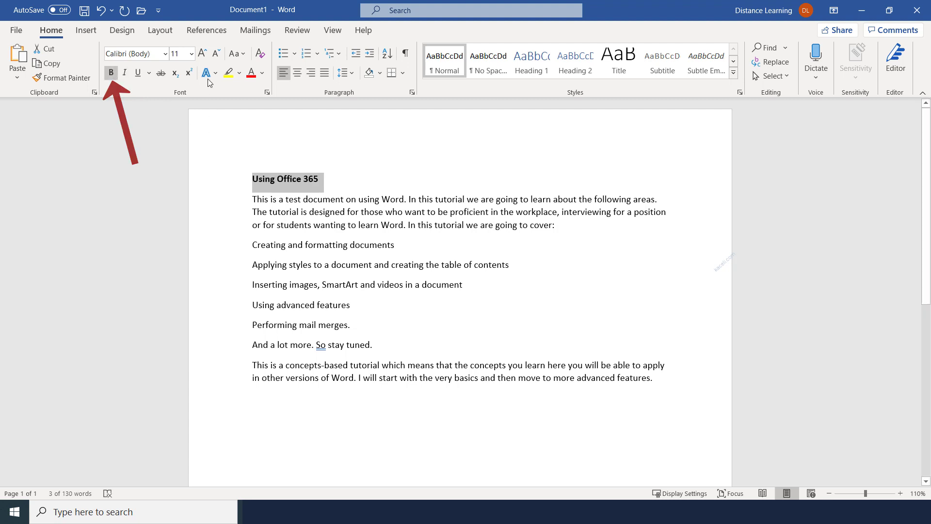
click(164, 54)
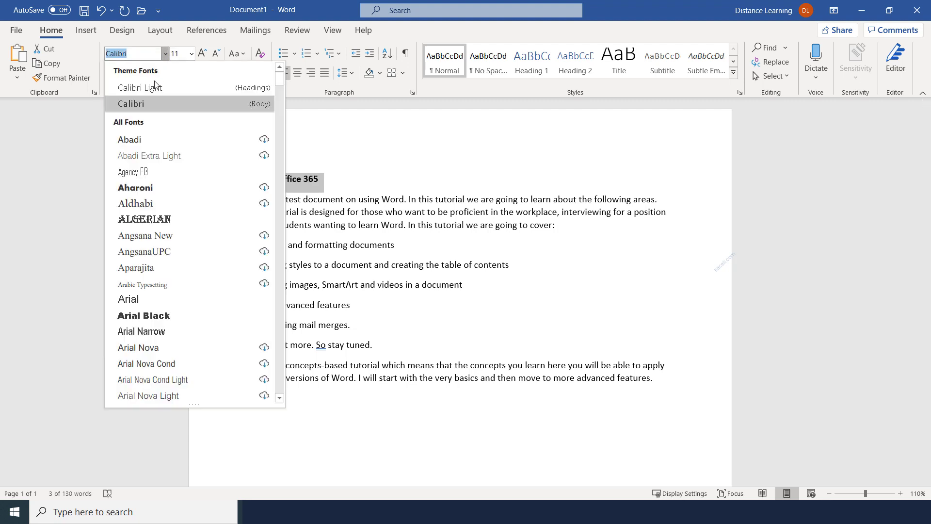
click(136, 139)
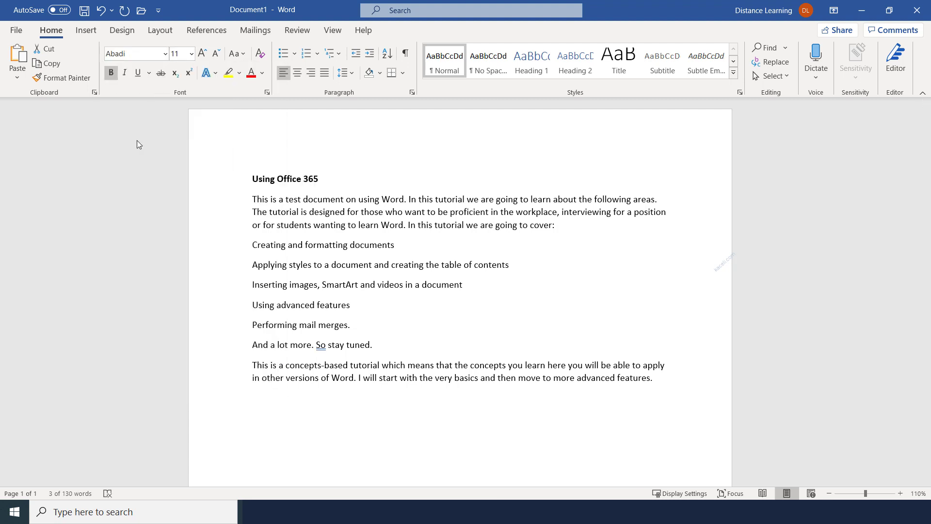
click(191, 55)
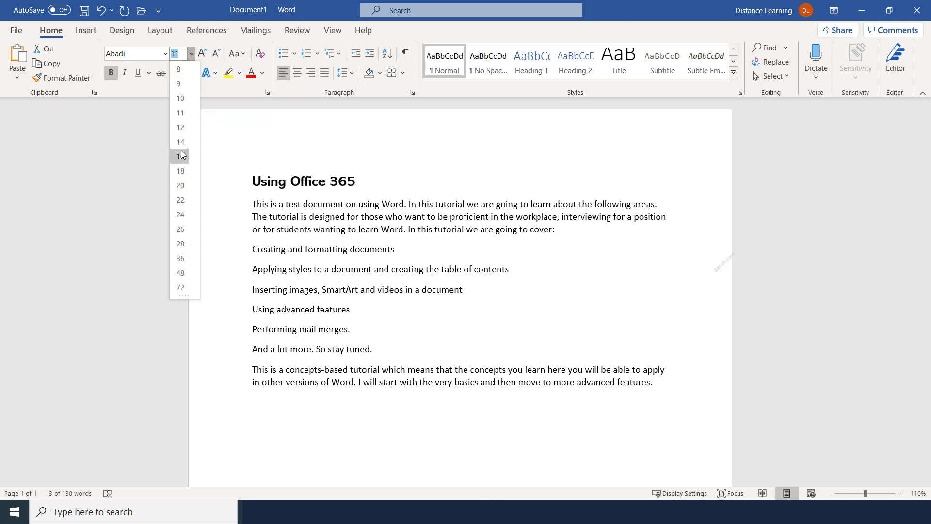
key(Escape)
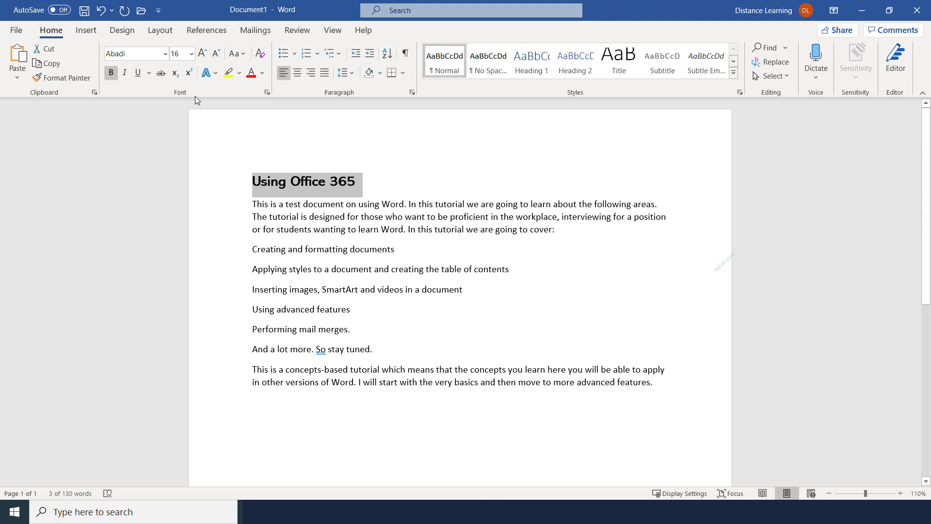
click(203, 54)
click(202, 54)
click(203, 54)
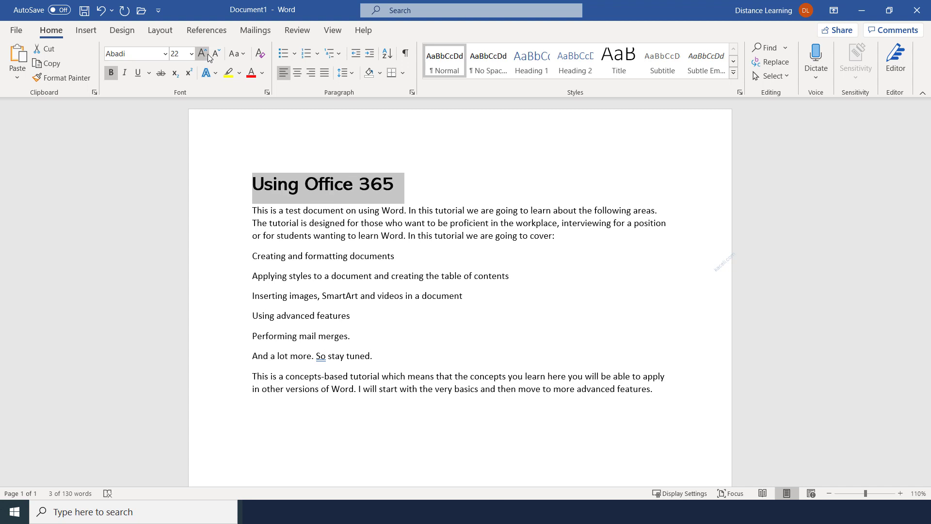
click(217, 57)
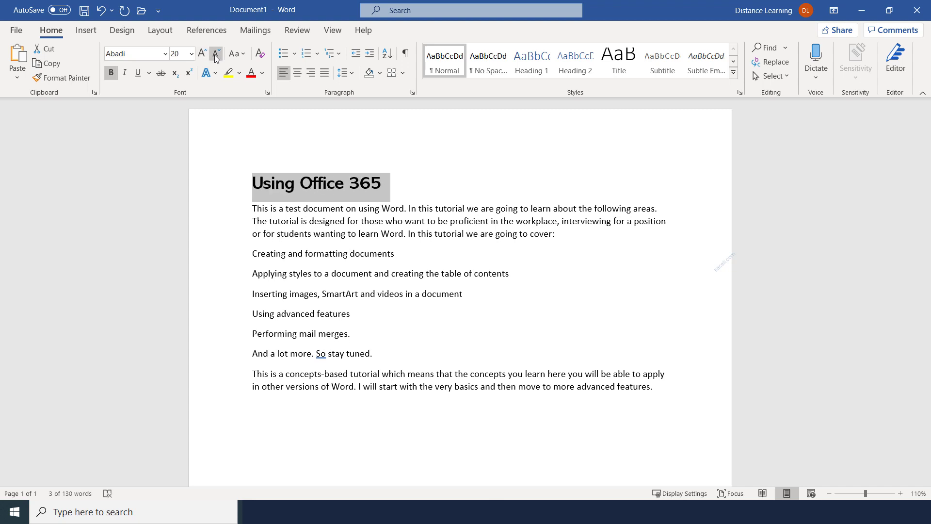
Step: Change the title to UPPERCASE and colour it red
click(242, 55)
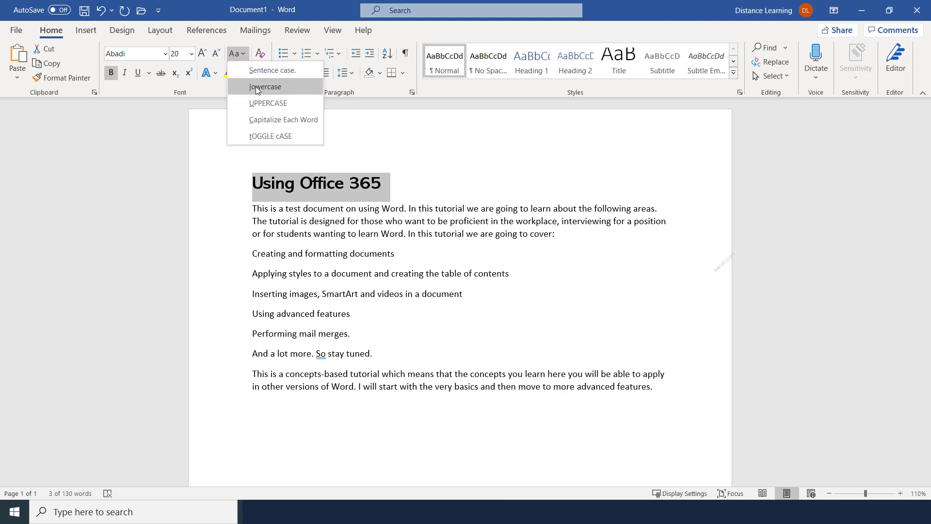
click(257, 103)
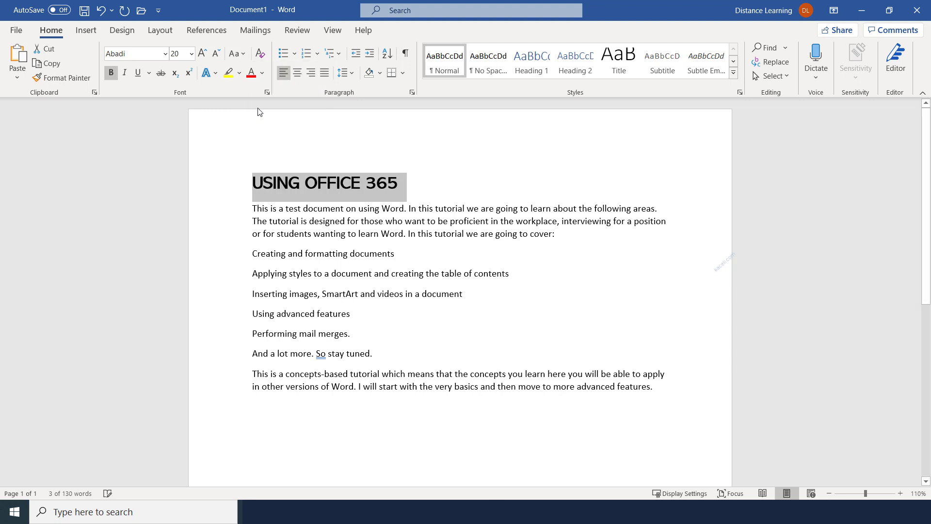
click(287, 208)
drag(399, 183, 266, 184)
click(279, 224)
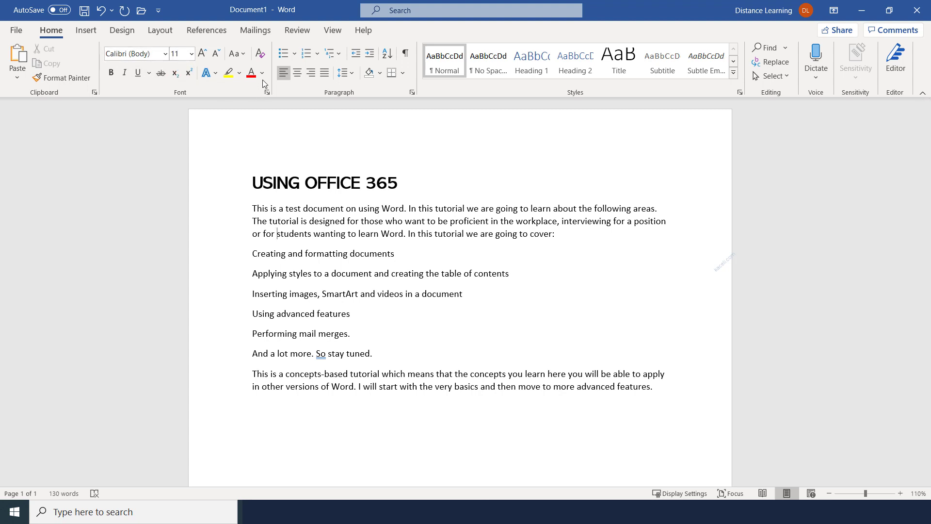
drag(255, 182, 413, 190)
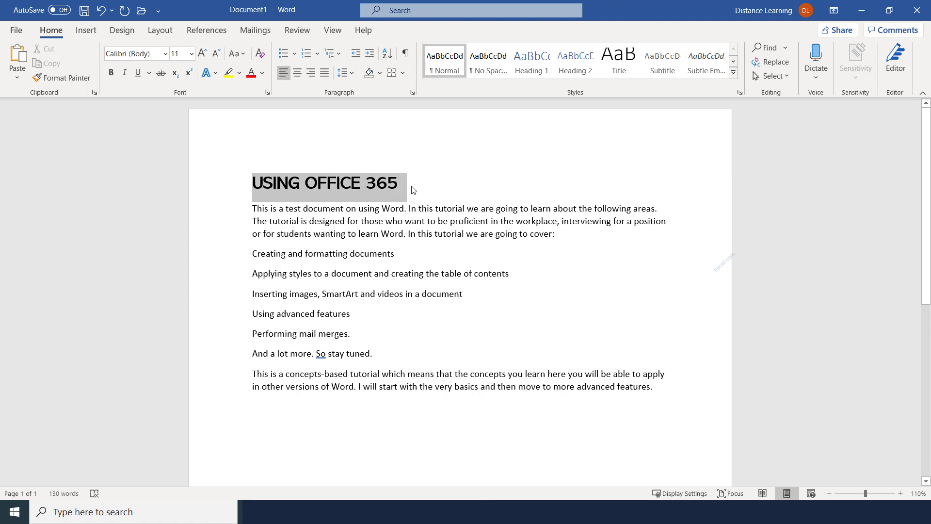
click(251, 73)
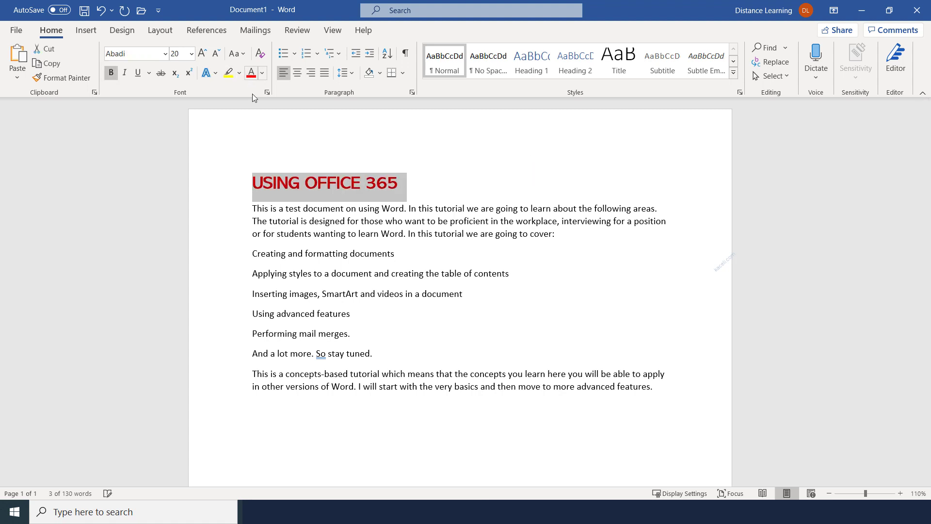
click(309, 208)
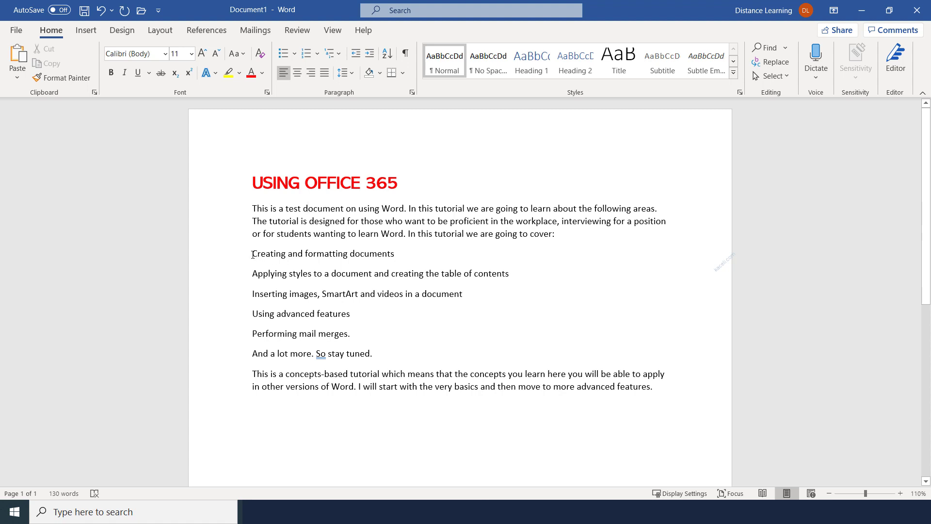
Step: Number the six topic lines 1 to 6, after trying plain and multicolour bullets
drag(252, 255, 312, 354)
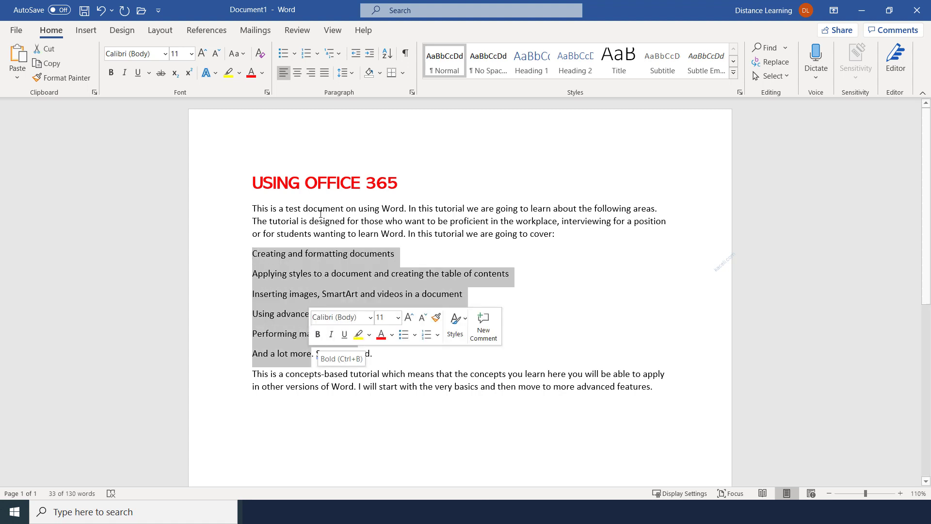
click(286, 55)
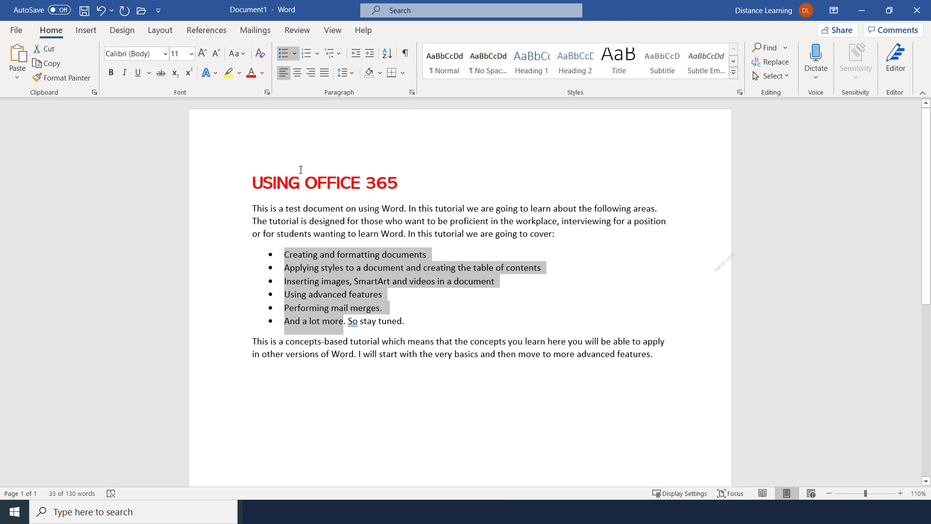
click(295, 55)
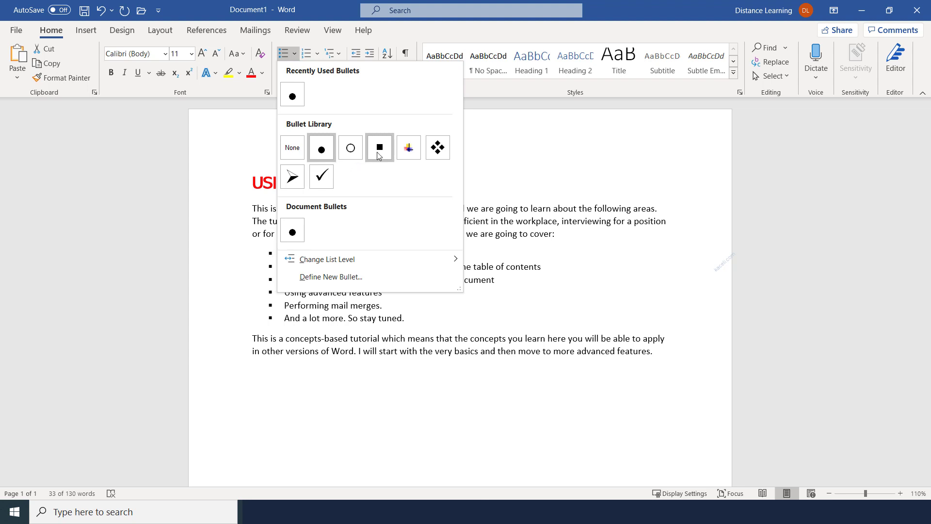
click(408, 147)
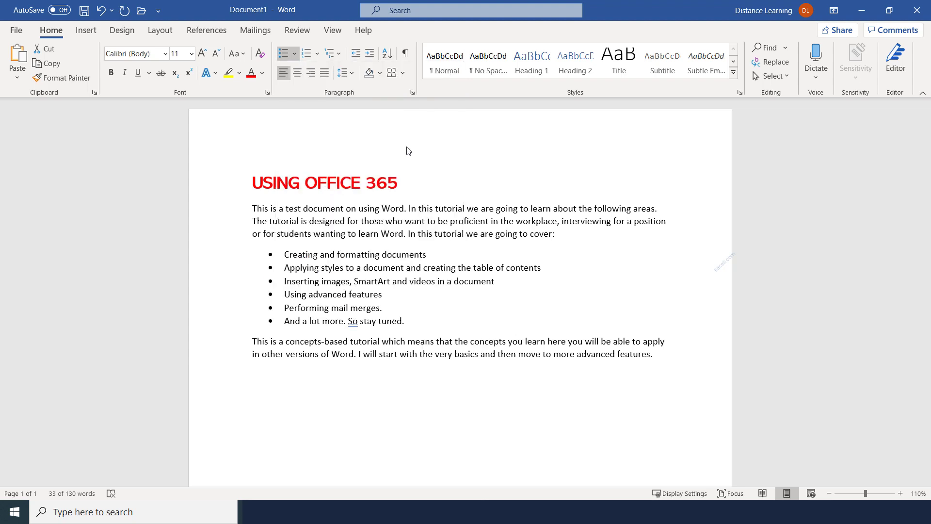
click(306, 53)
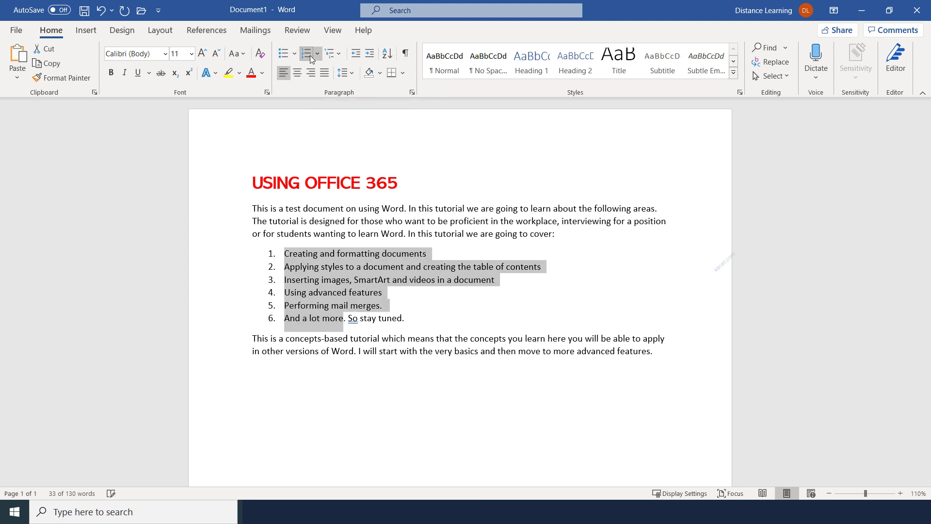
click(340, 54)
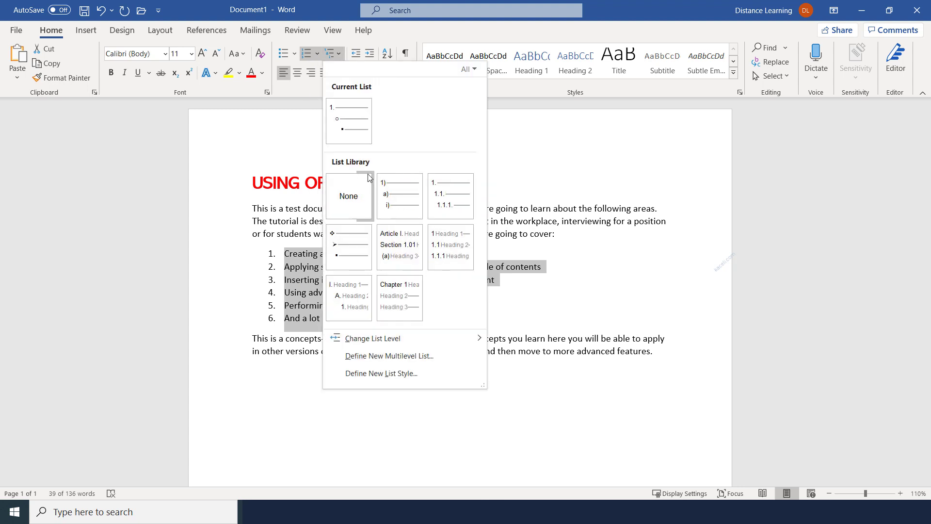
mouse_move(411, 200)
click(265, 222)
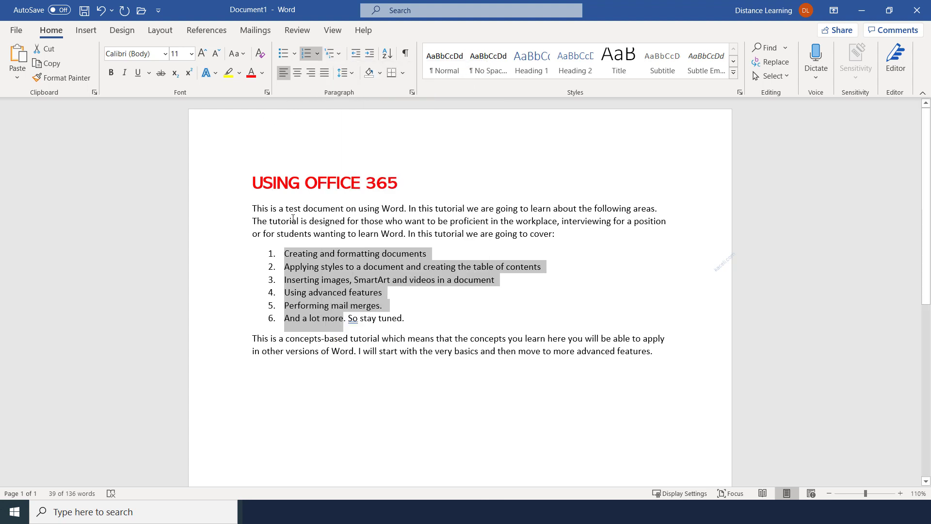
click(296, 218)
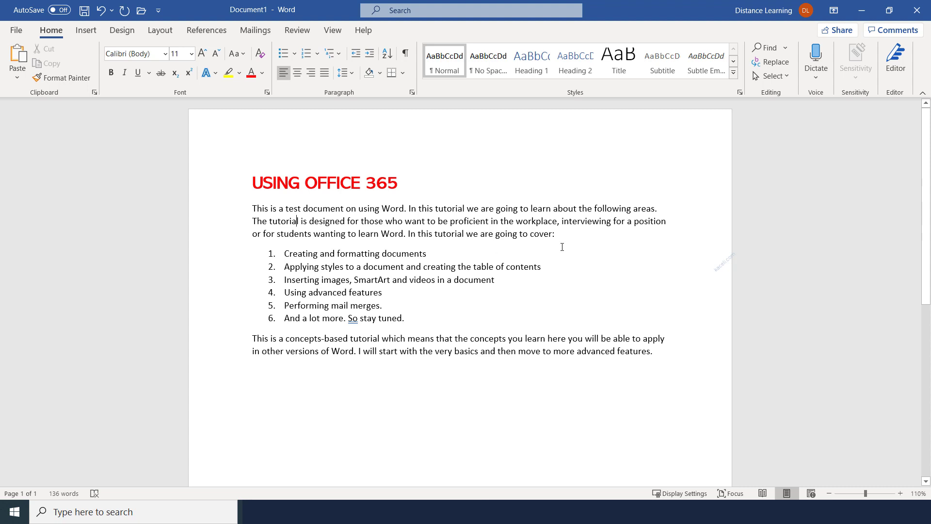
Step: Try centre and right alignment on the intro paragraph, restore it to left, then select the body
drag(554, 235, 252, 209)
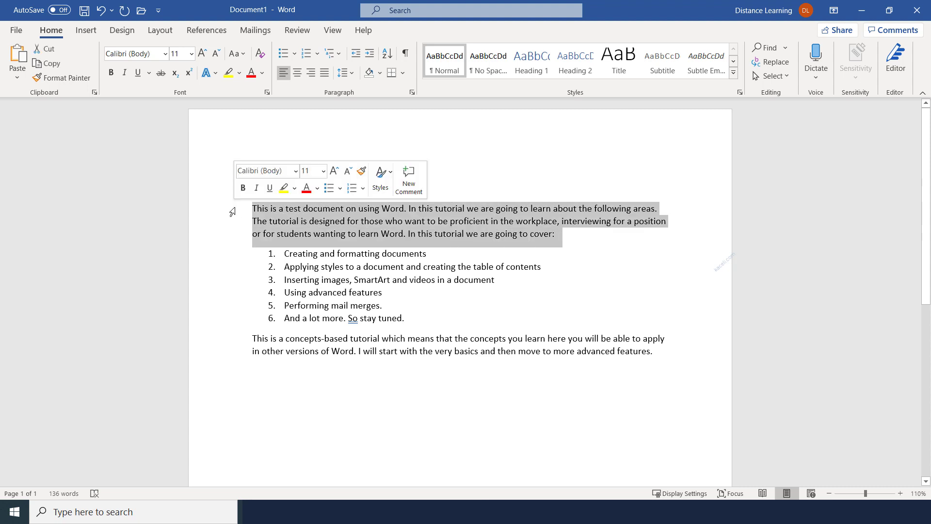
click(297, 73)
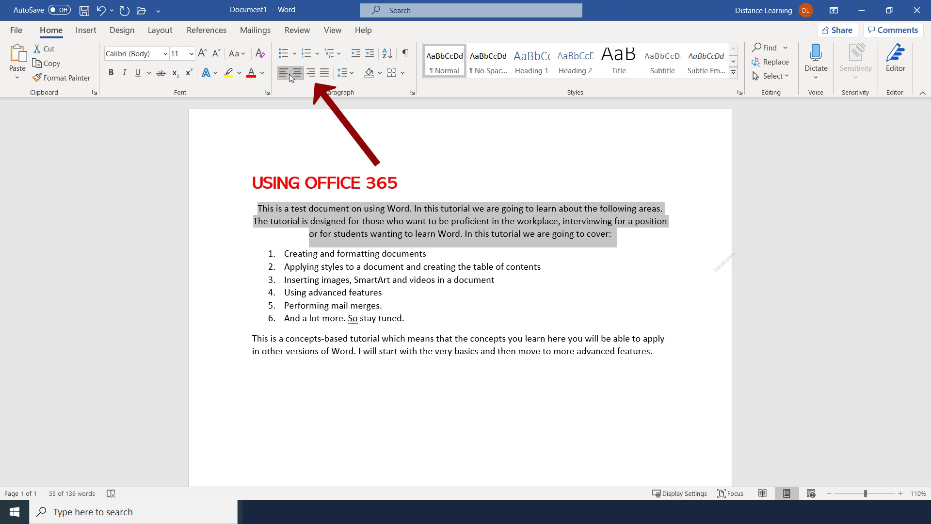
click(309, 76)
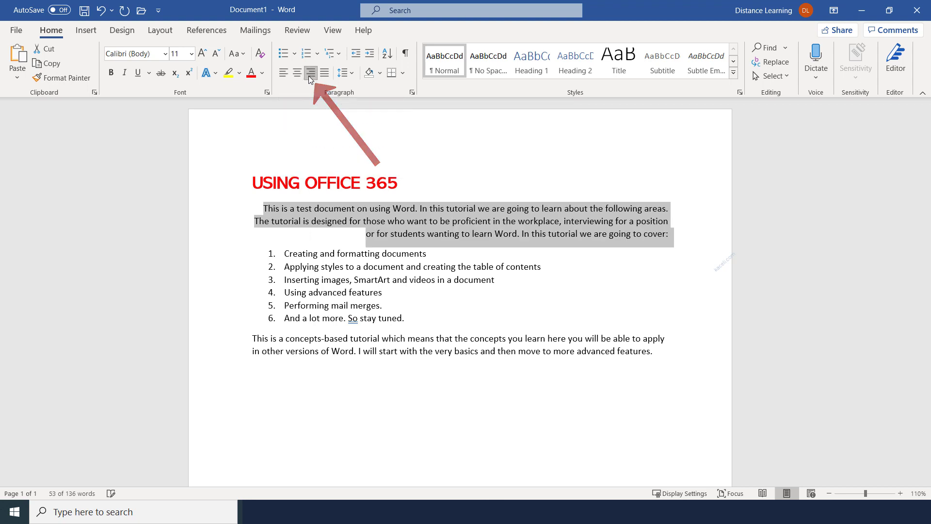
click(284, 74)
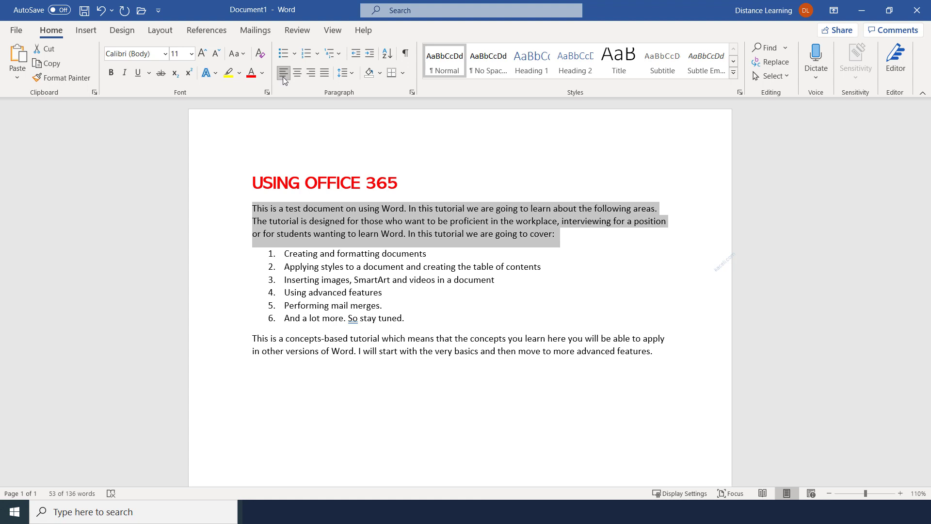
click(364, 209)
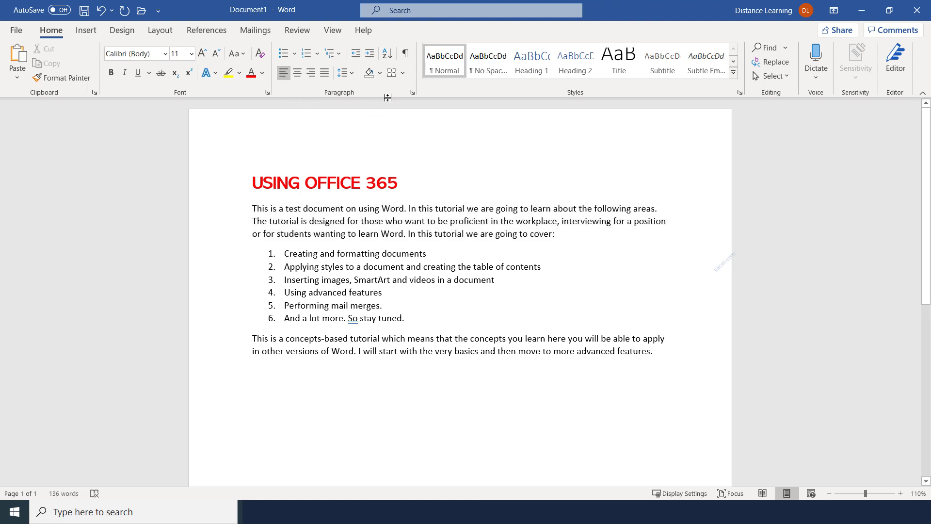
drag(255, 206, 708, 447)
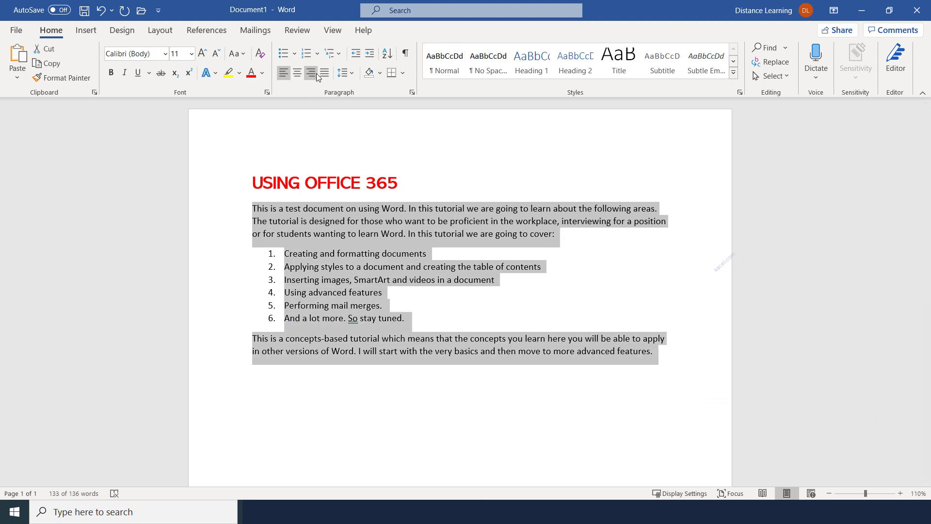
click(354, 74)
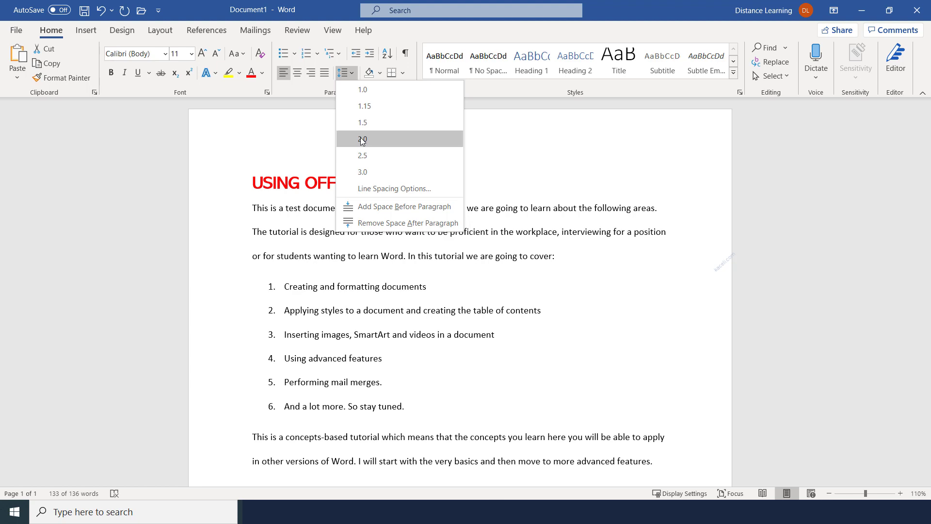
click(362, 90)
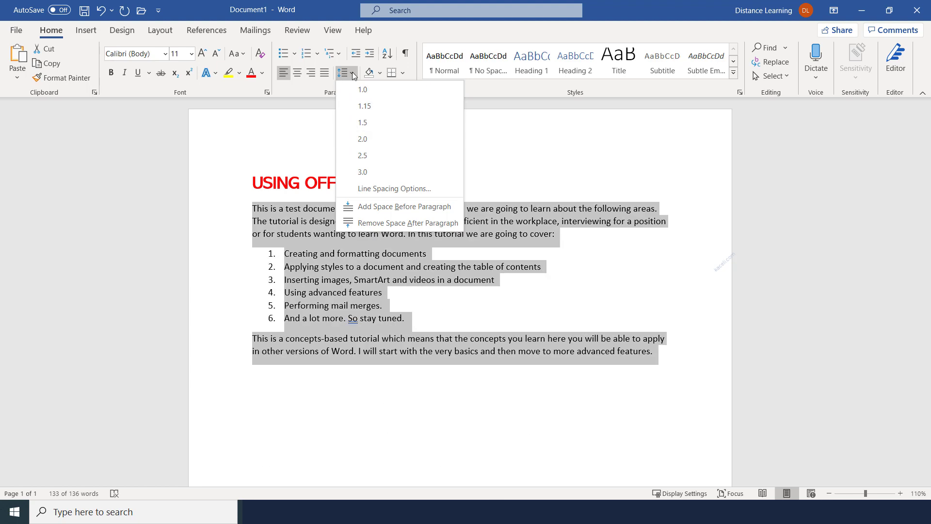
click(367, 139)
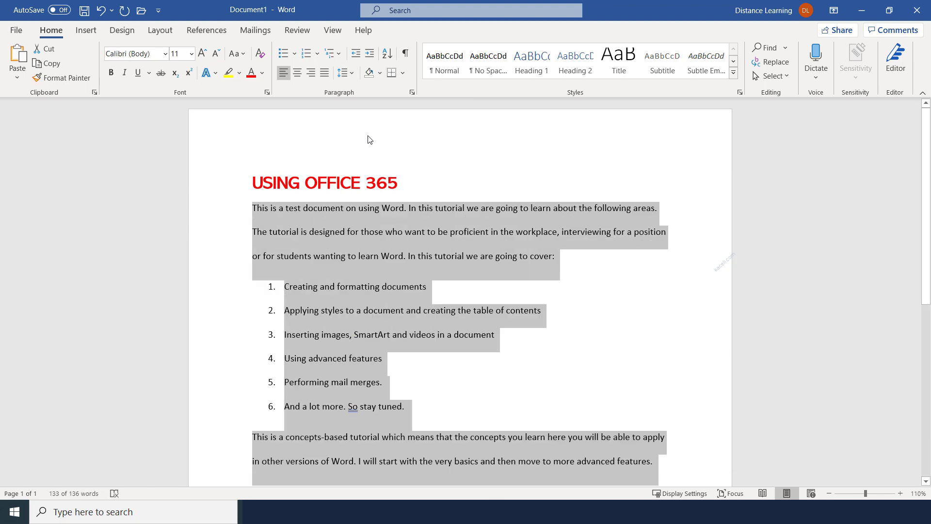
click(357, 231)
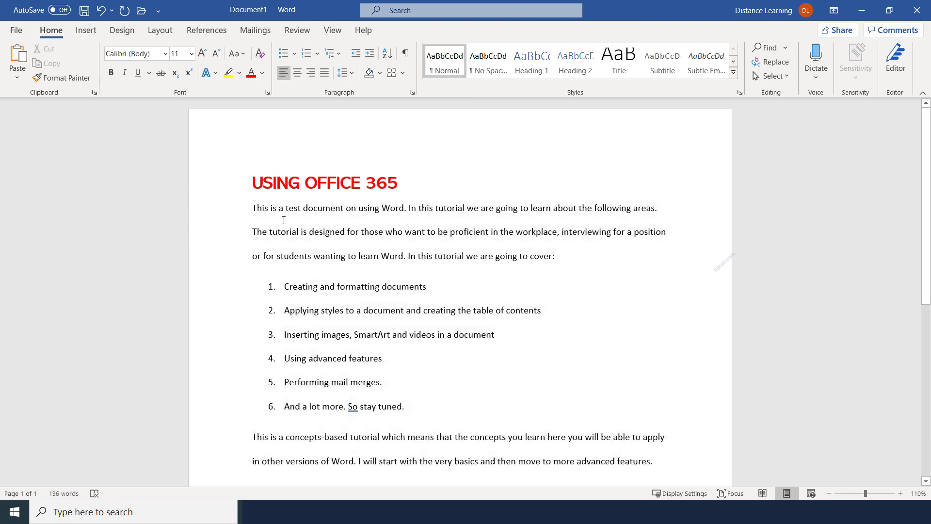
click(102, 16)
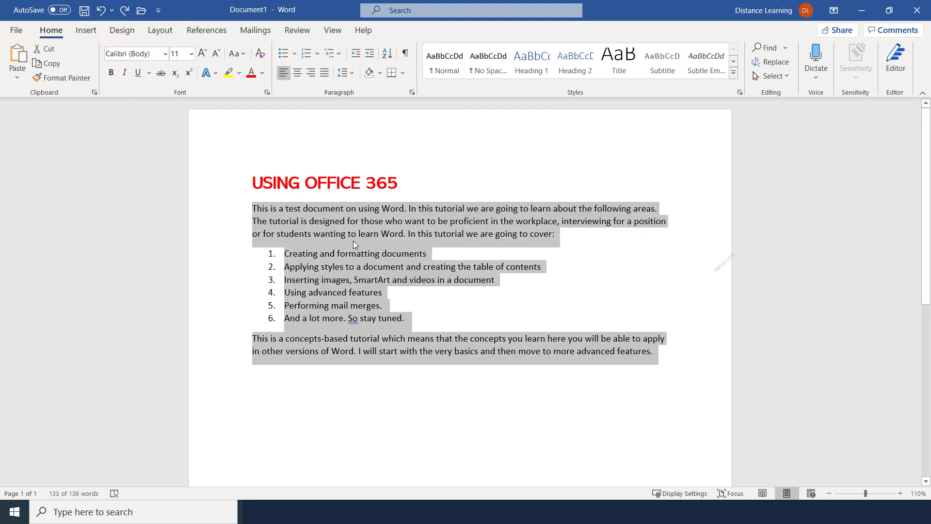
click(378, 234)
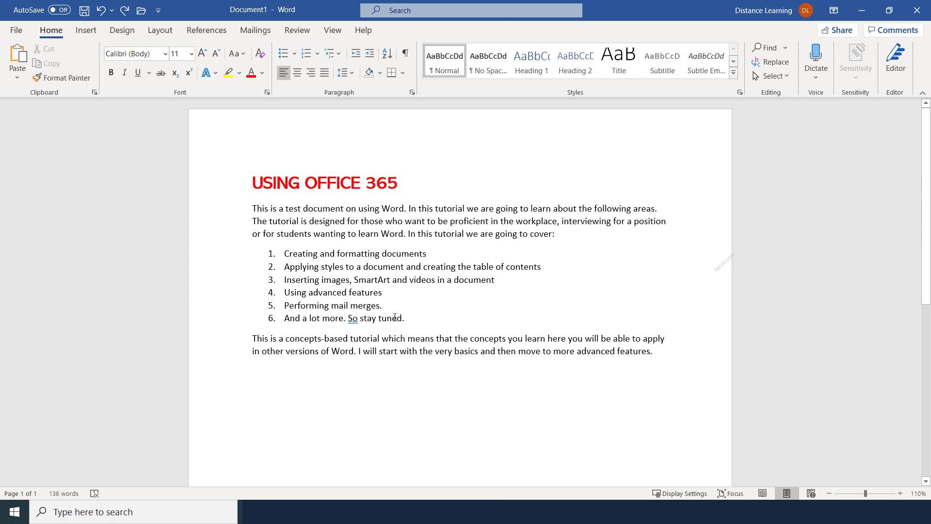
click(402, 267)
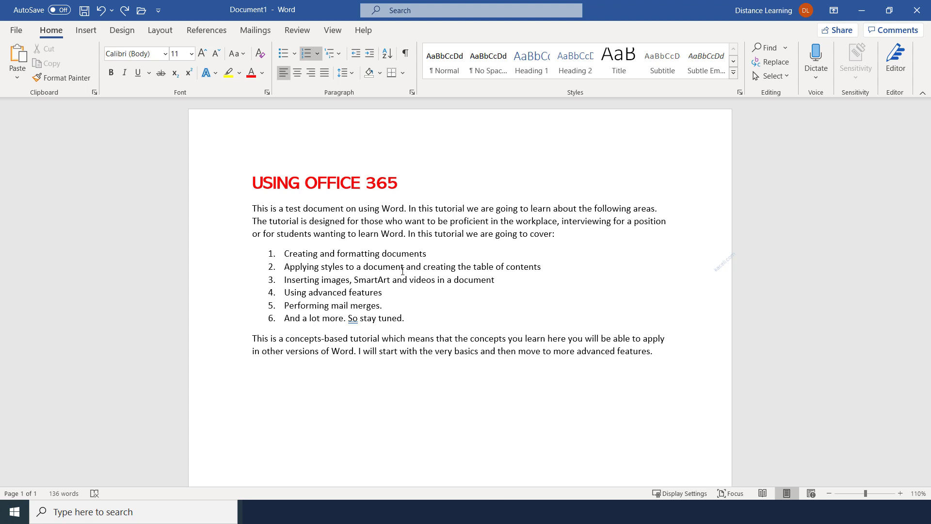
click(404, 233)
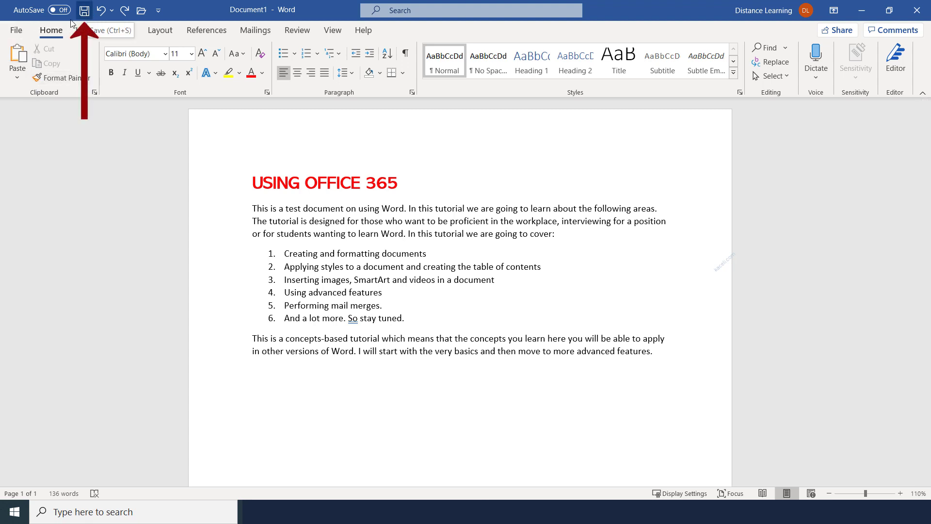
click(16, 32)
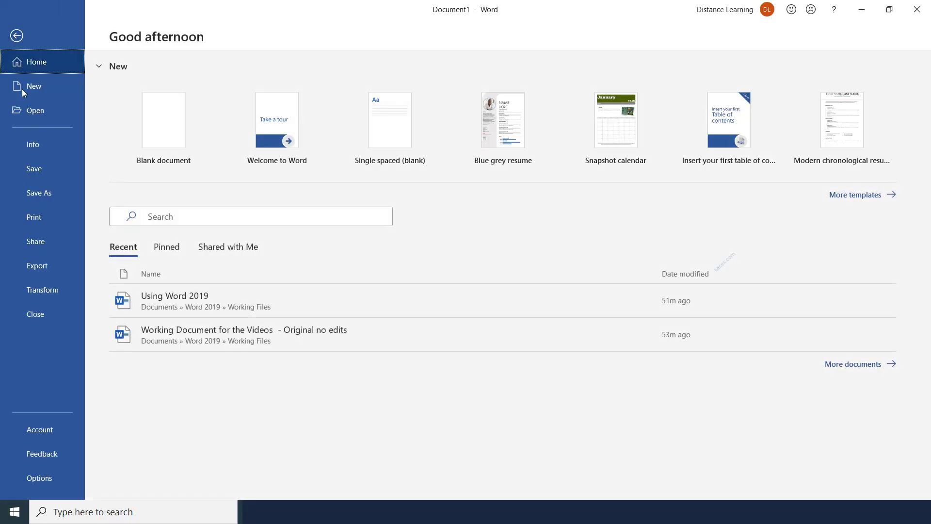
click(27, 170)
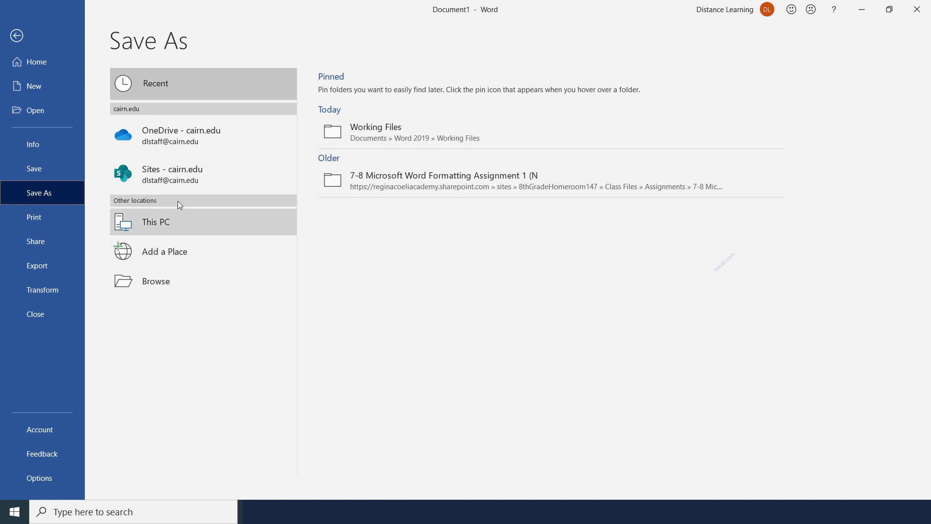
click(17, 36)
click(84, 11)
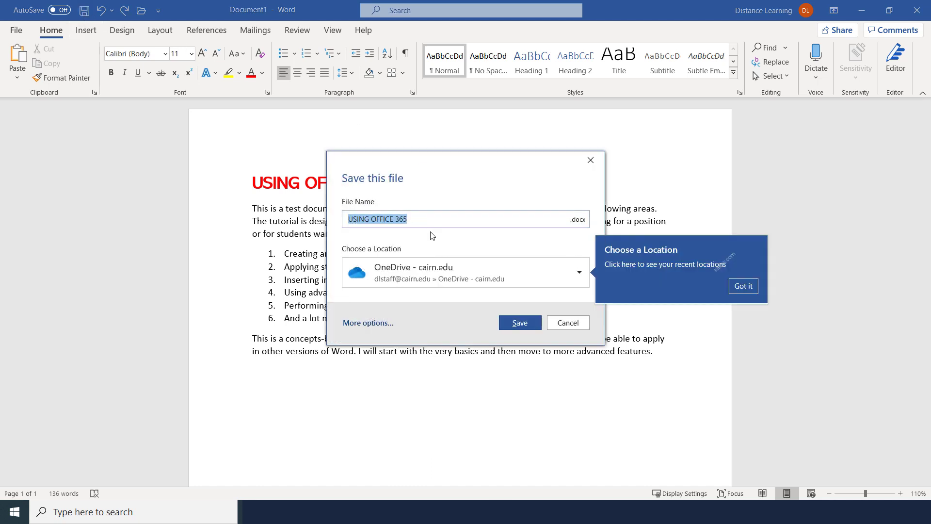
click(566, 324)
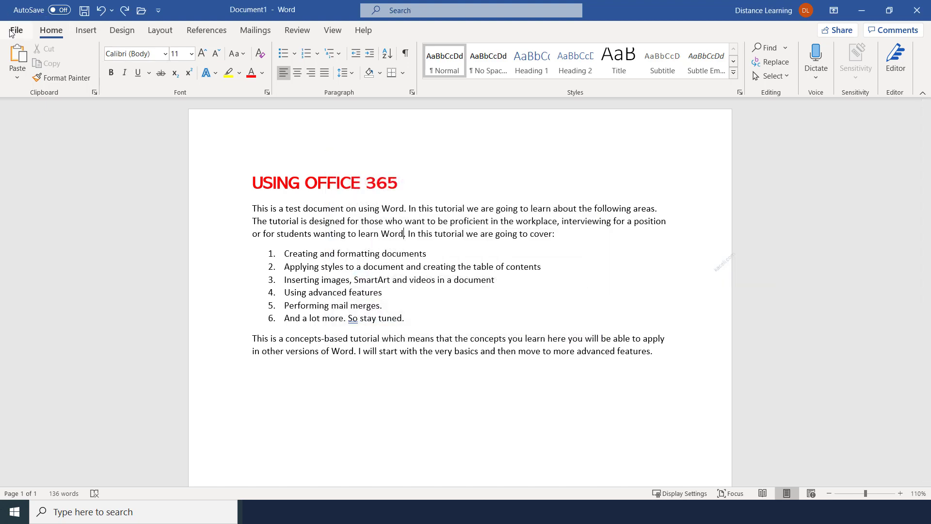
Step: Via Save As > This PC > Browse, save to Documents as USING OFFICE 365
click(16, 30)
click(26, 169)
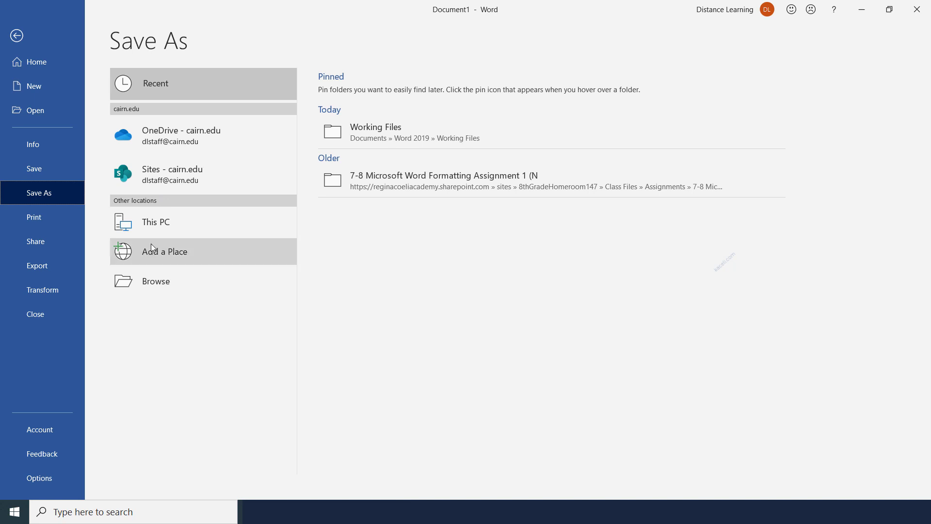
click(163, 225)
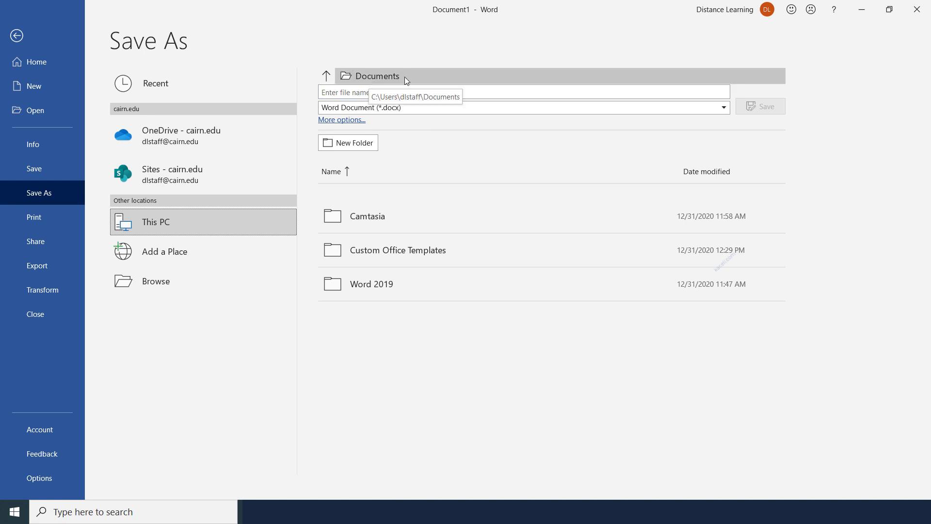
click(149, 285)
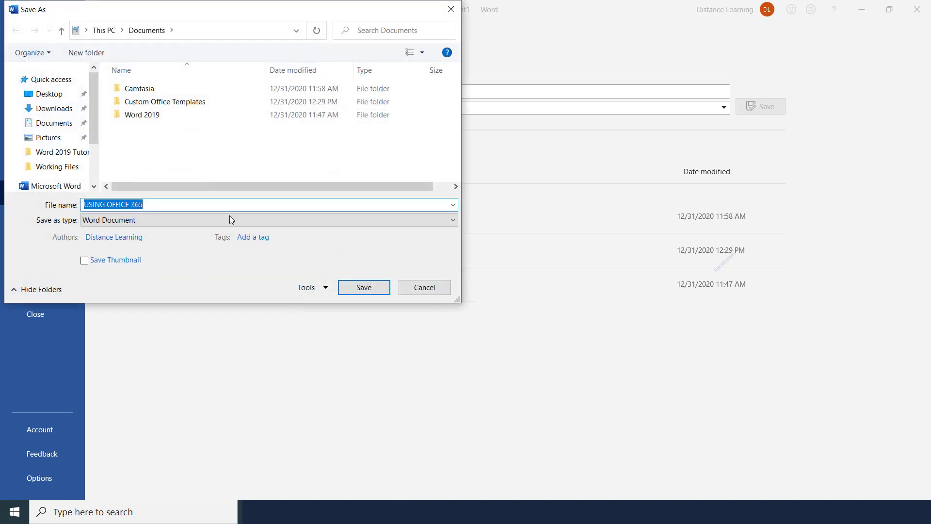
click(54, 124)
click(154, 206)
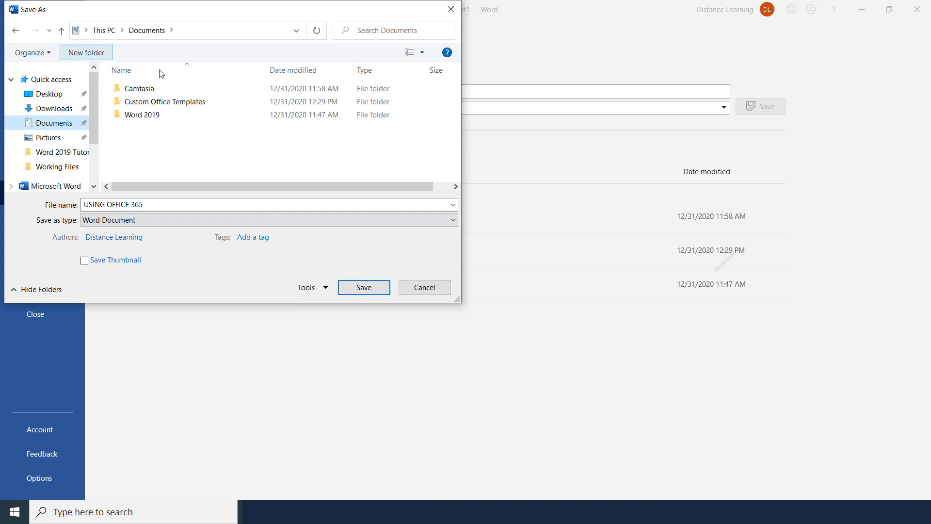
click(347, 291)
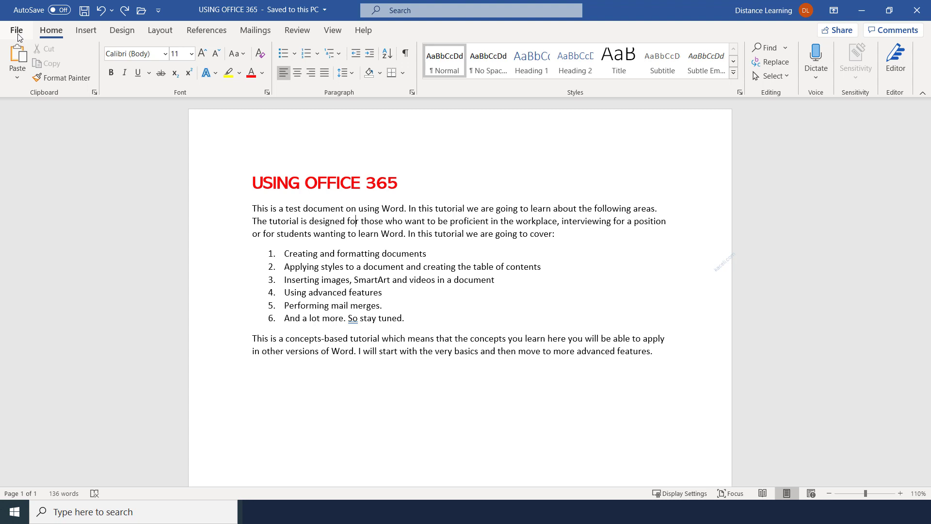
Step: Search the online templates on the New page for 'brochure'
click(323, 215)
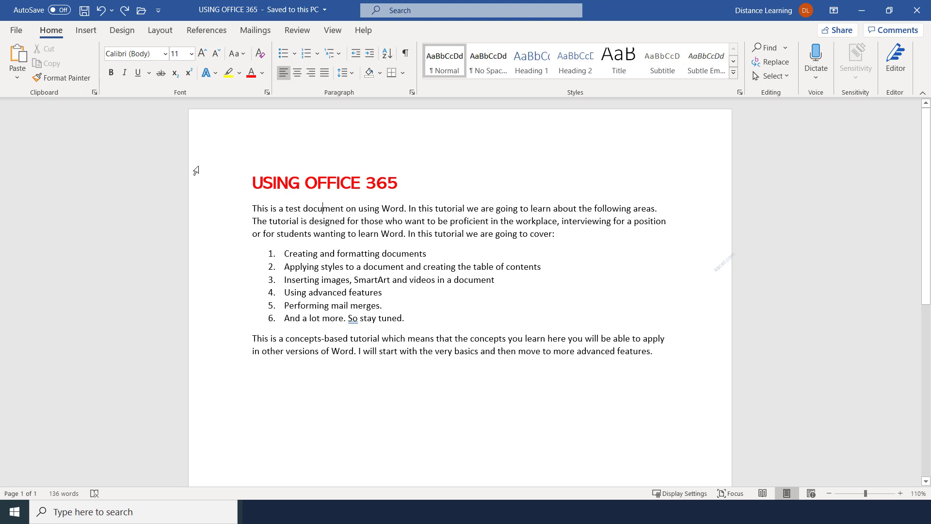
click(16, 30)
click(39, 89)
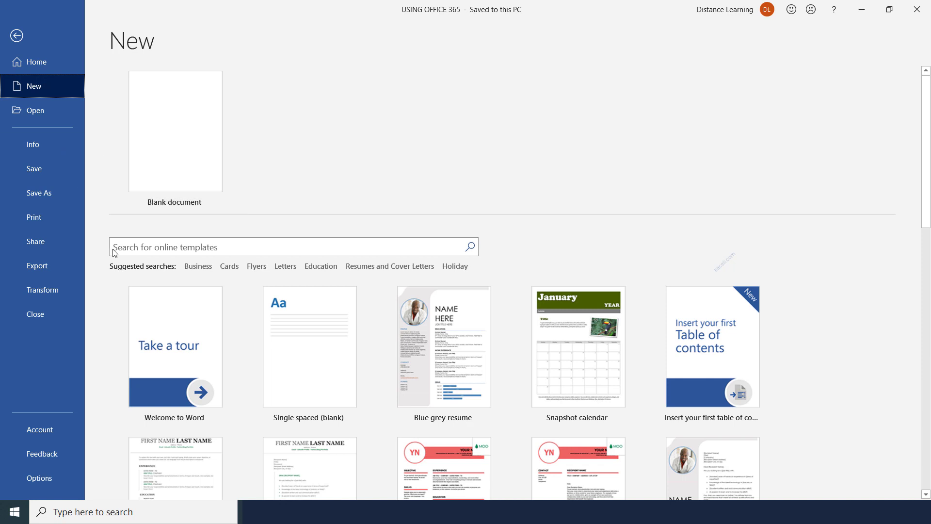
click(272, 248)
text(brochure)
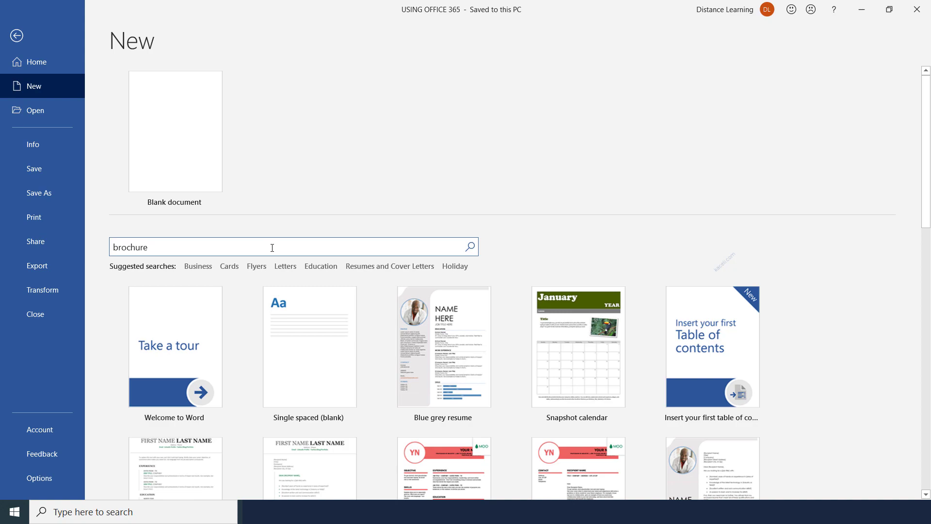
scroll(691, 451, down, 5)
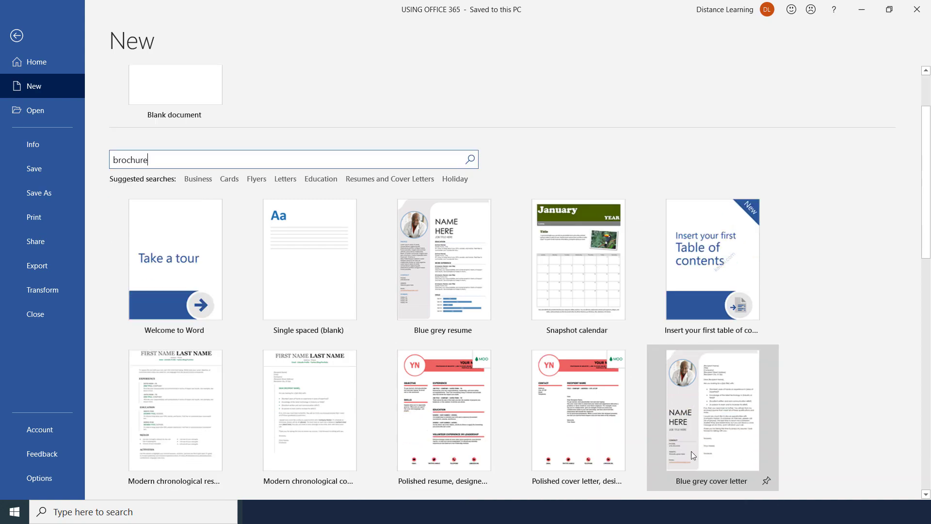
scroll(618, 459, down, 4)
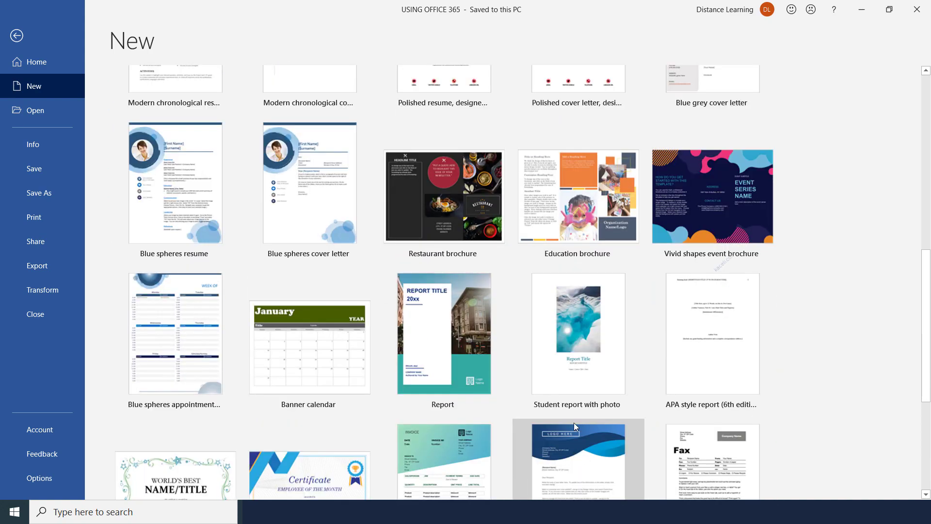
scroll(574, 422, up, 6)
scroll(574, 426, up, 3)
key(Return)
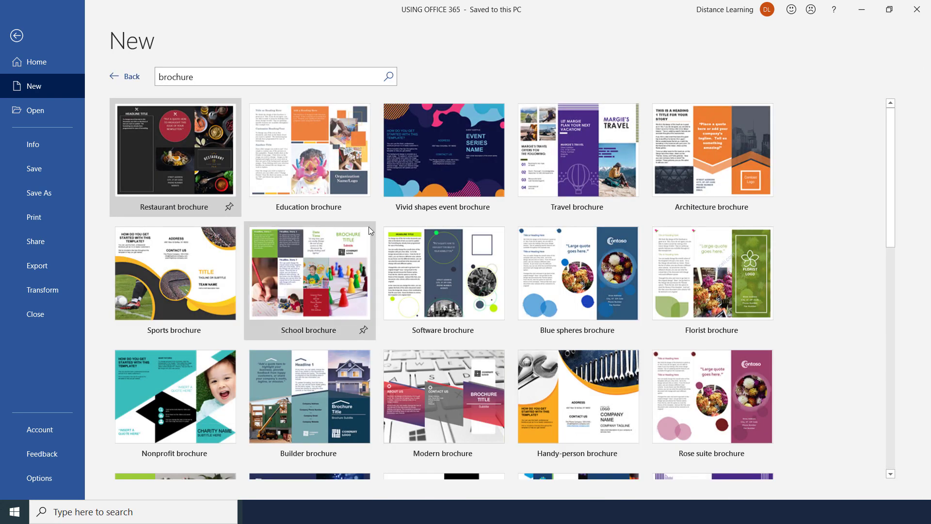
Step: Create a document from the Travel brochure template and replace the title's first word with a name
click(548, 180)
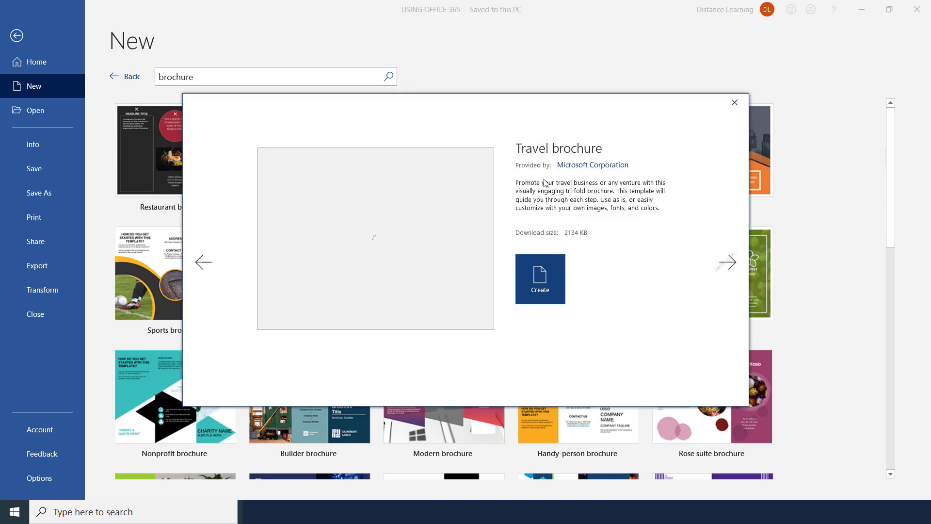
click(542, 289)
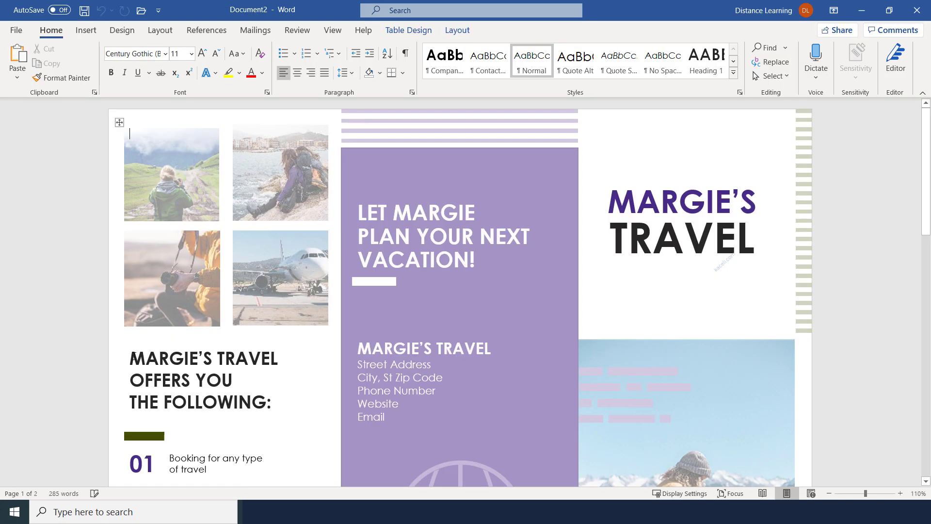
double_click(682, 213)
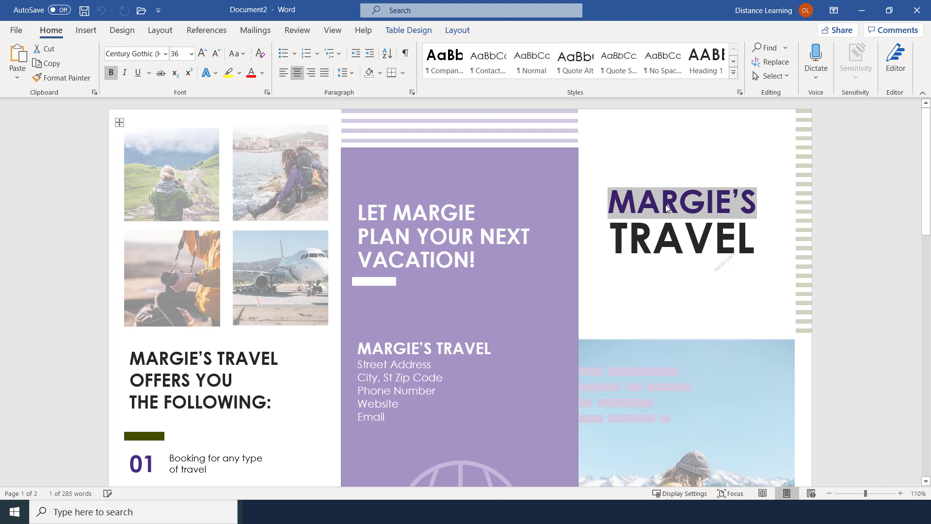
text(Sali)
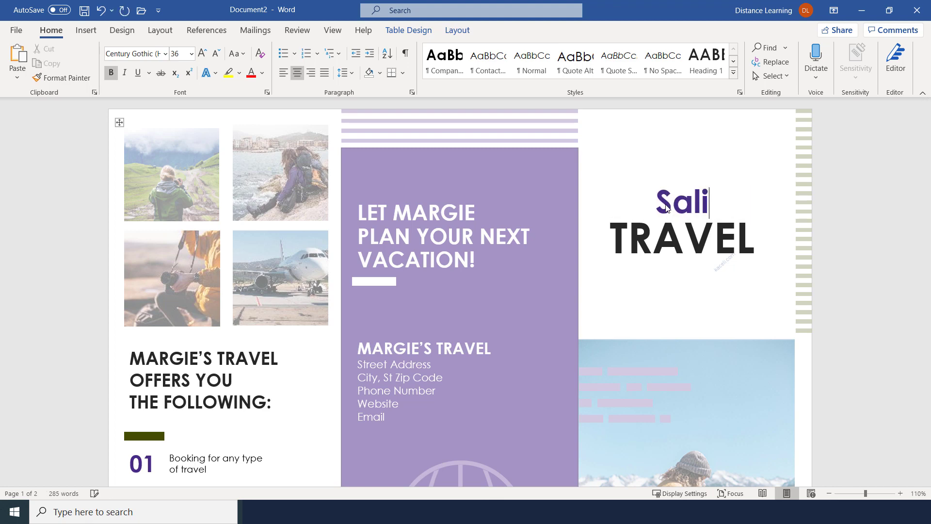
text('s)
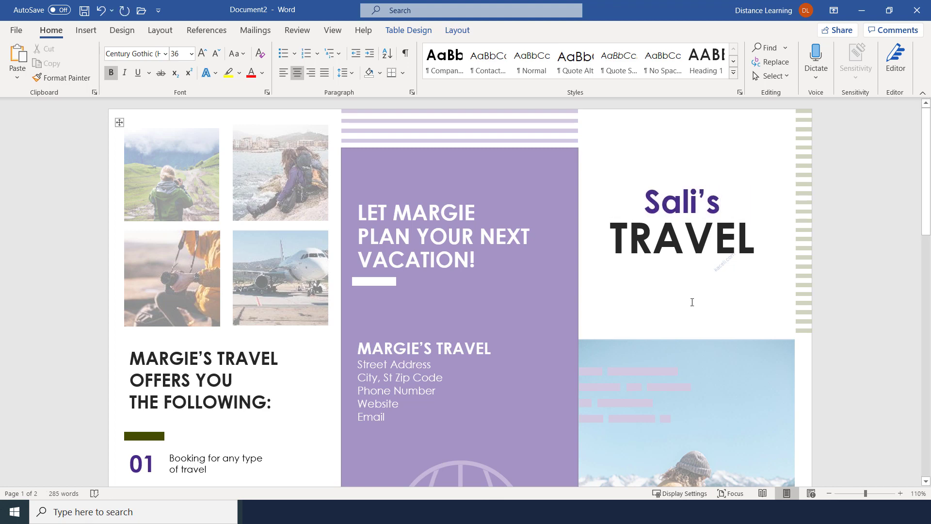
Step: Look through the brochure, selecting the 01 and 02 placeholder items and the page 2 introductory paragraph
scroll(630, 310, down, 3)
scroll(583, 330, down, 3)
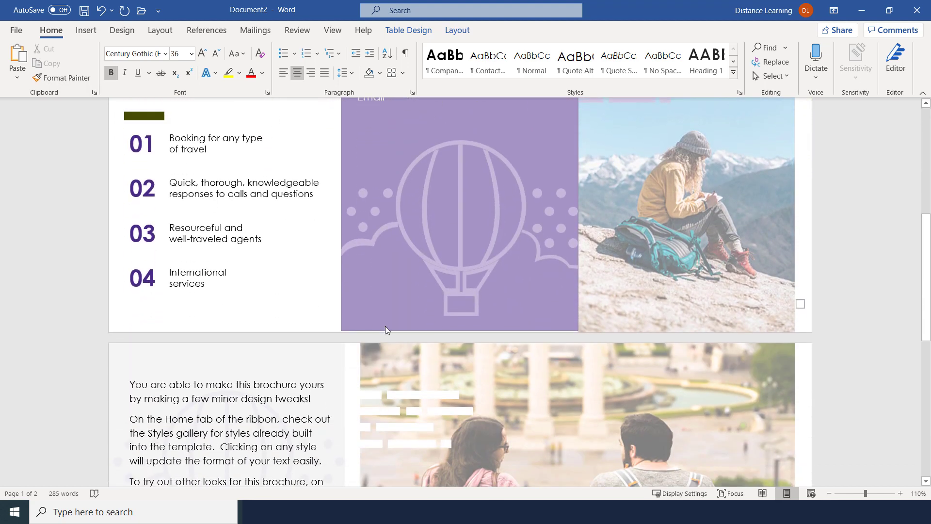
scroll(385, 325, up, 2)
click(186, 244)
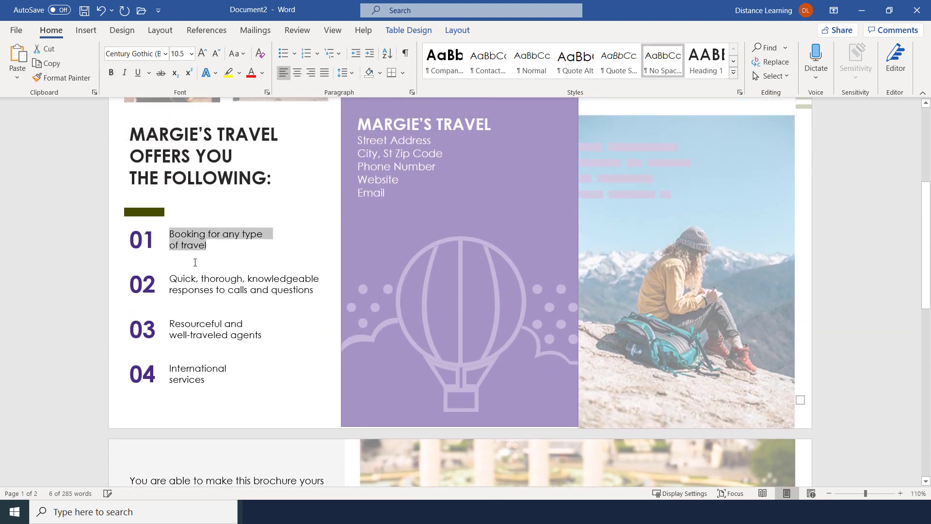
click(188, 284)
scroll(247, 346, down, 3)
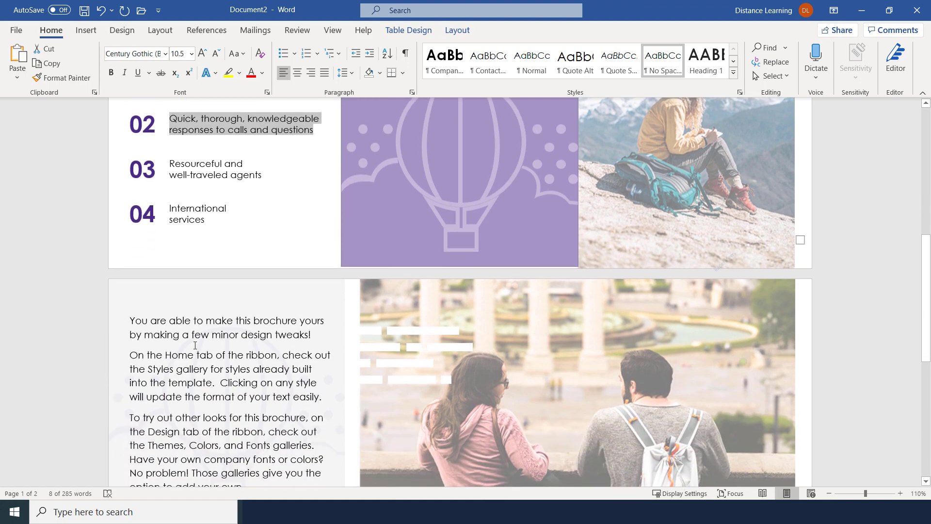
click(177, 335)
scroll(243, 350, down, 6)
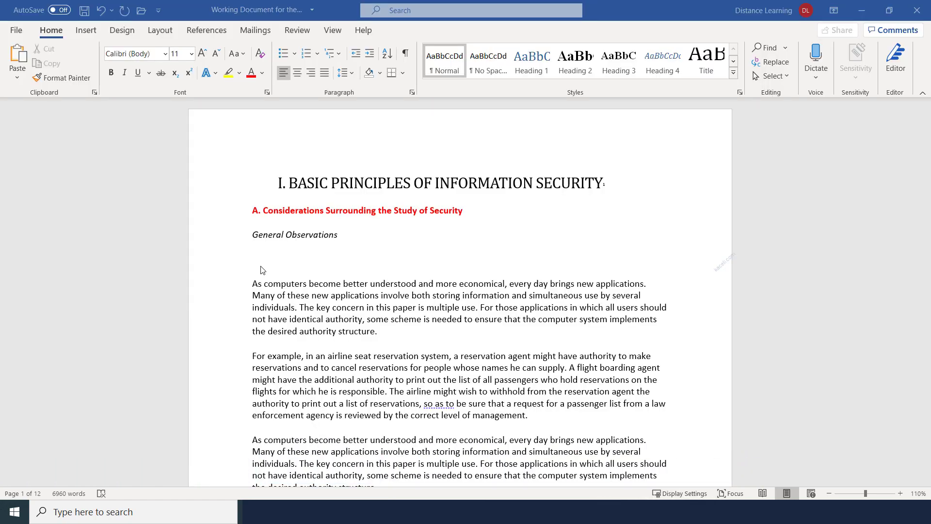
Step: Check the Dictate language options, then put the cursor on the blank line after the first General Observations paragraph
click(264, 264)
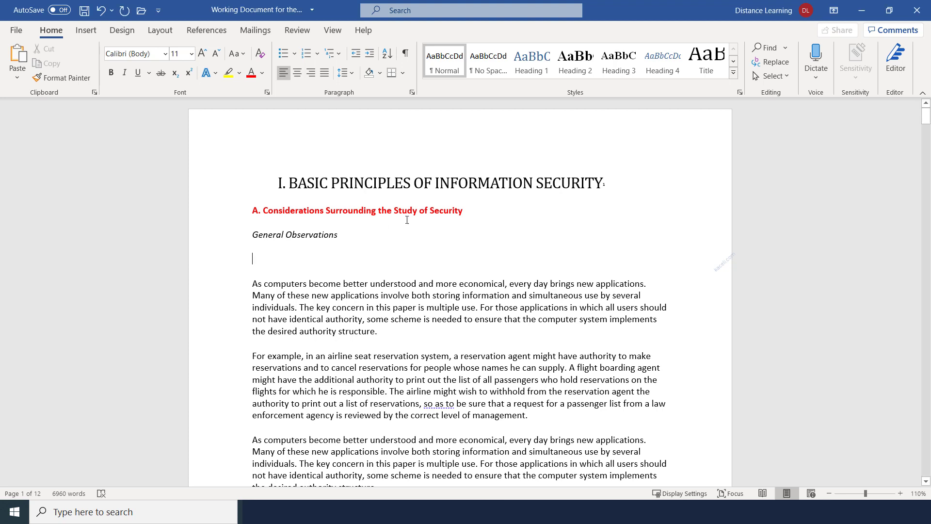
click(815, 81)
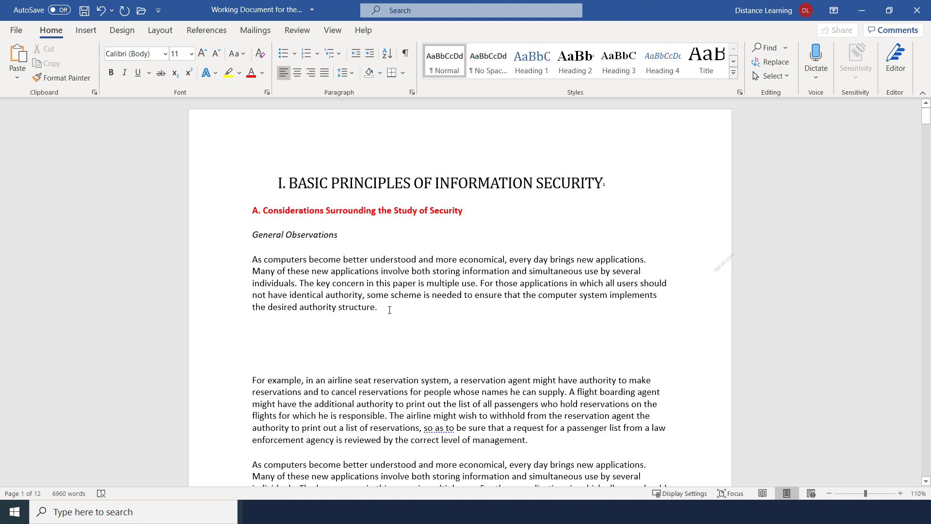
drag(383, 313, 256, 255)
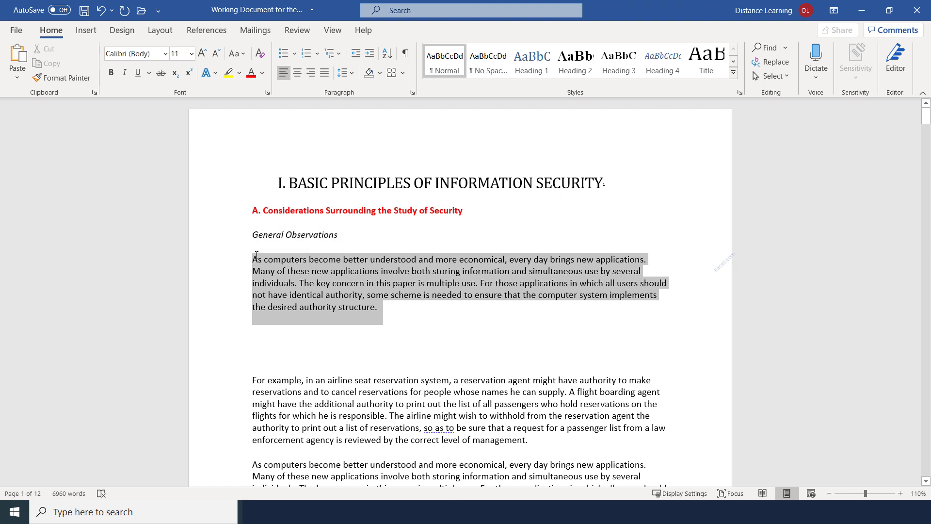
click(258, 342)
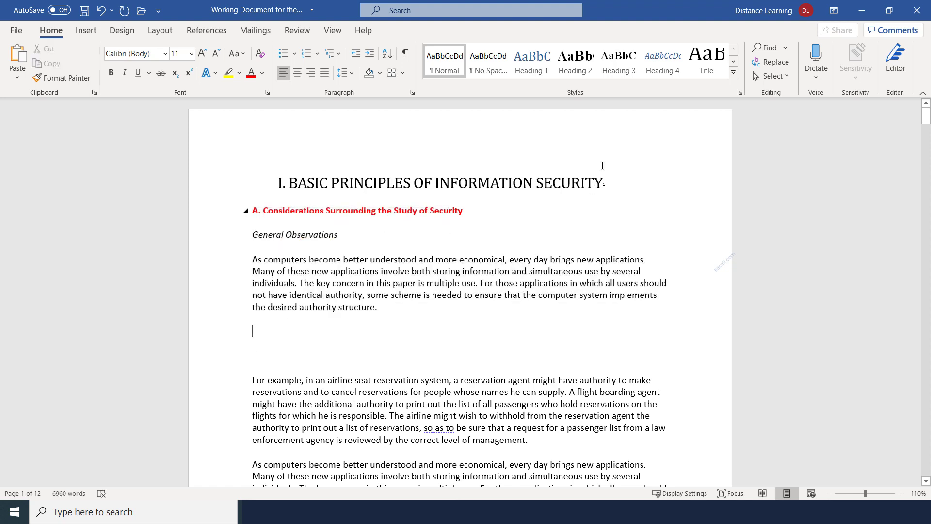
Step: Dictate text below the first paragraph, then delete the stray trailing phrase and undo the deletion
click(817, 57)
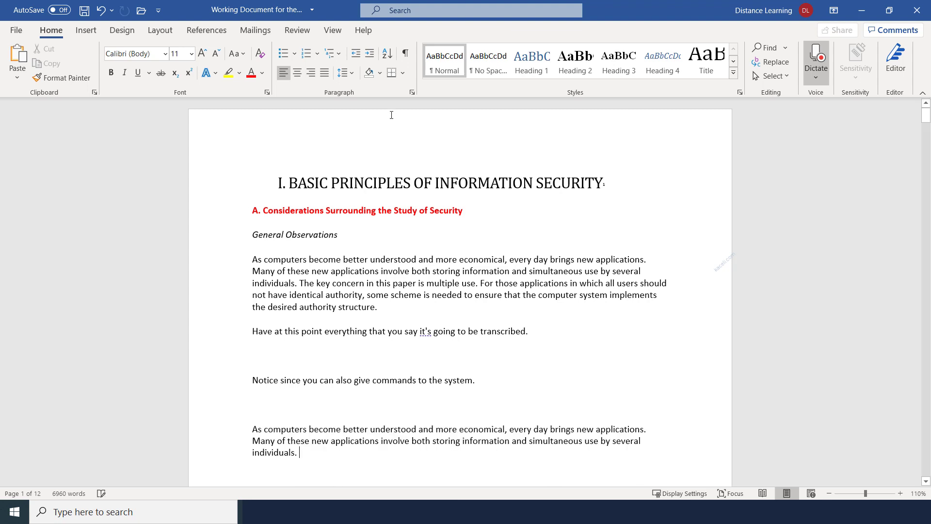
click(812, 57)
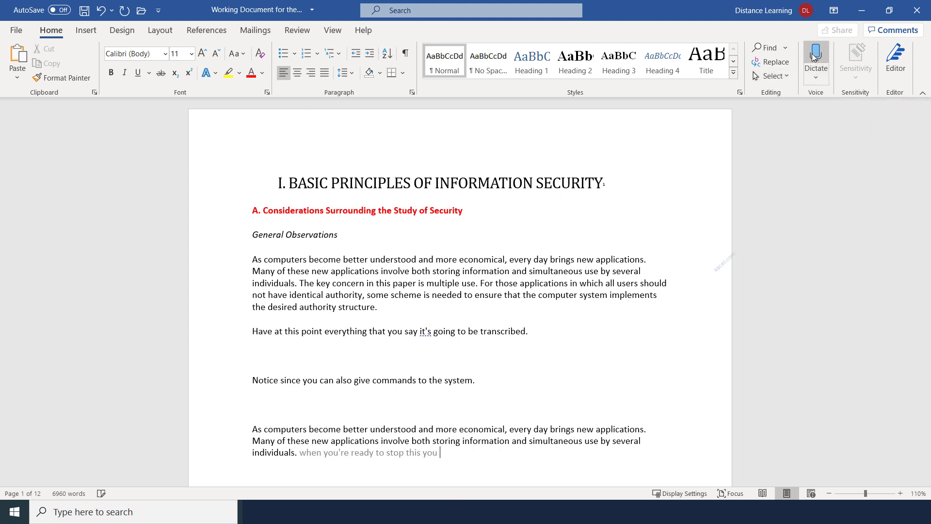
drag(439, 455, 303, 458)
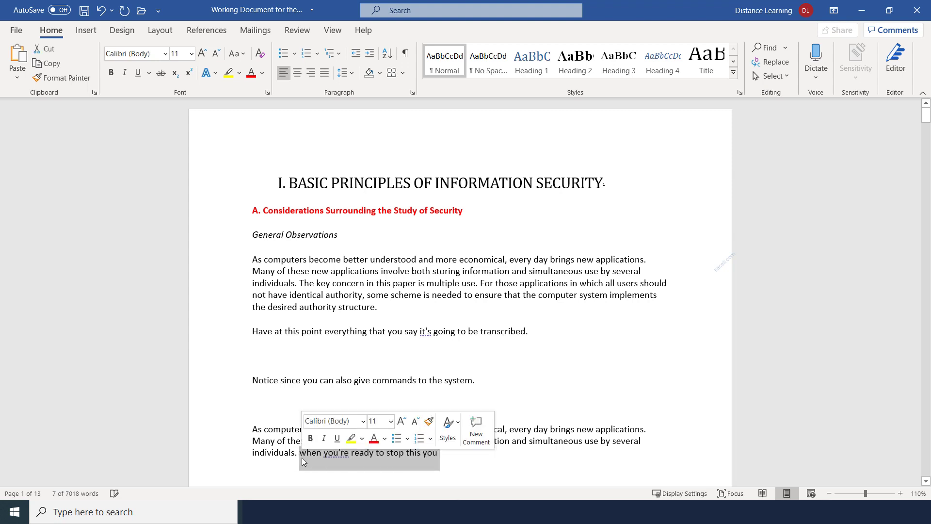
key(BackSpace)
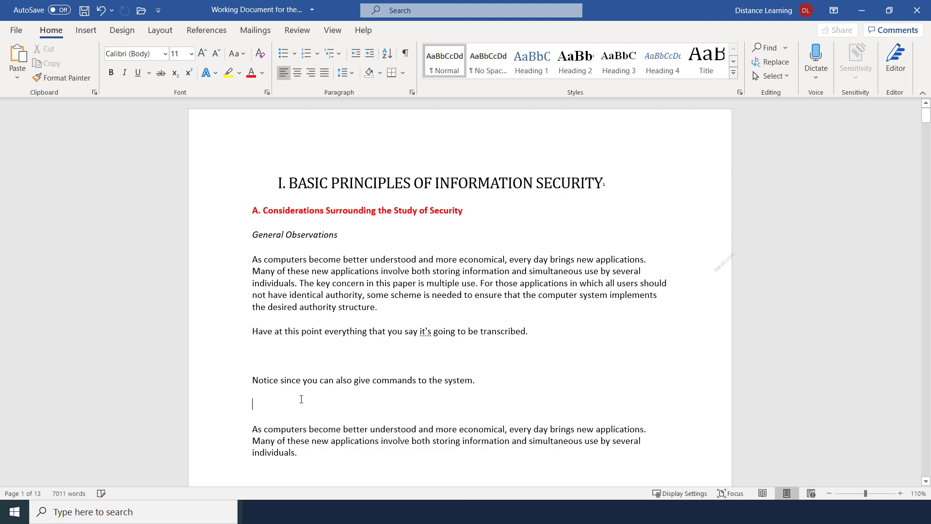
key(ctrl+z)
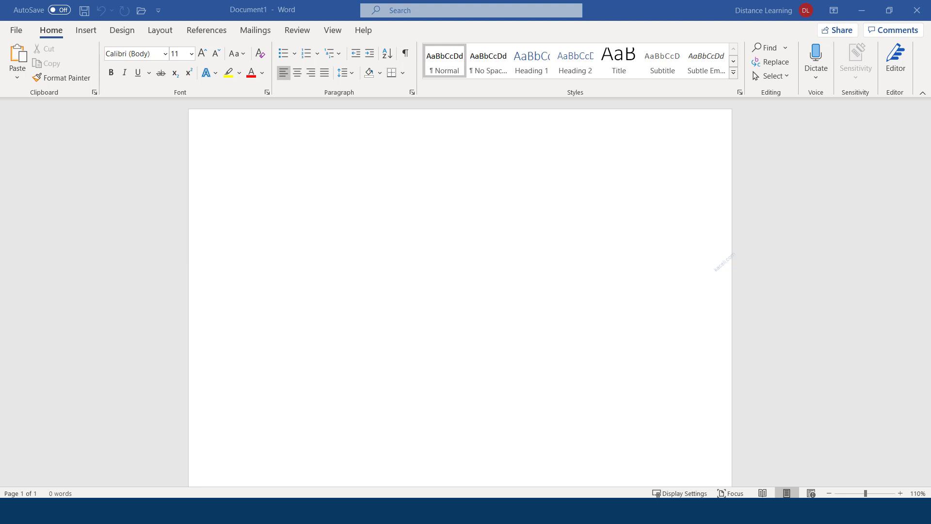
Step: From a blank document, go to File > Open and browse the computer
click(255, 189)
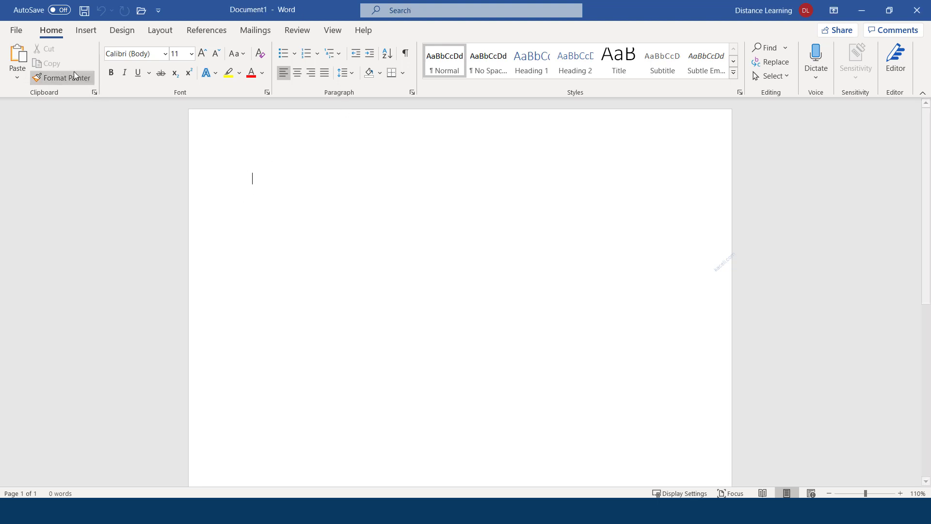
click(16, 30)
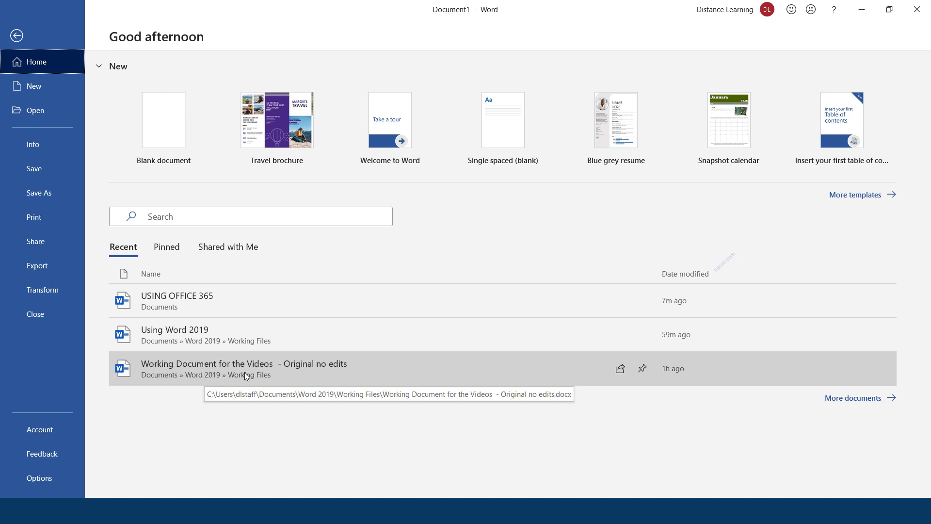
click(36, 109)
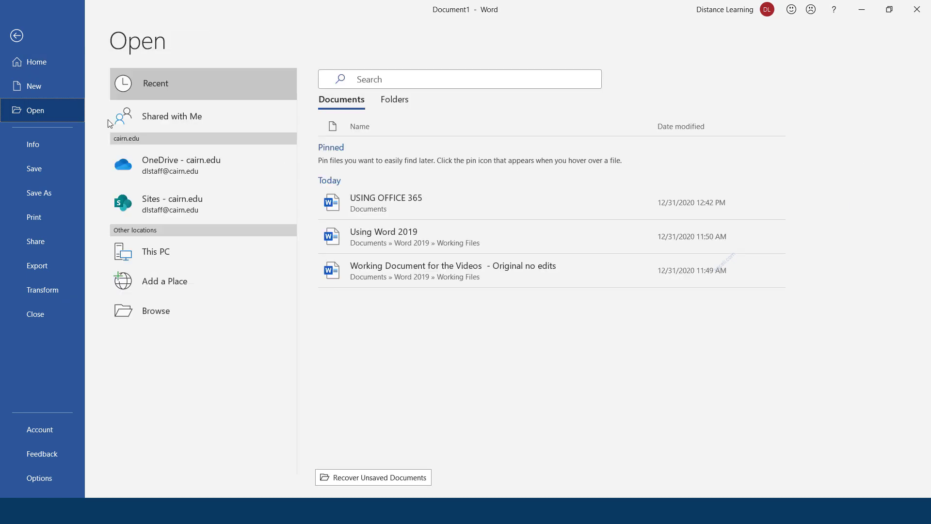
click(156, 315)
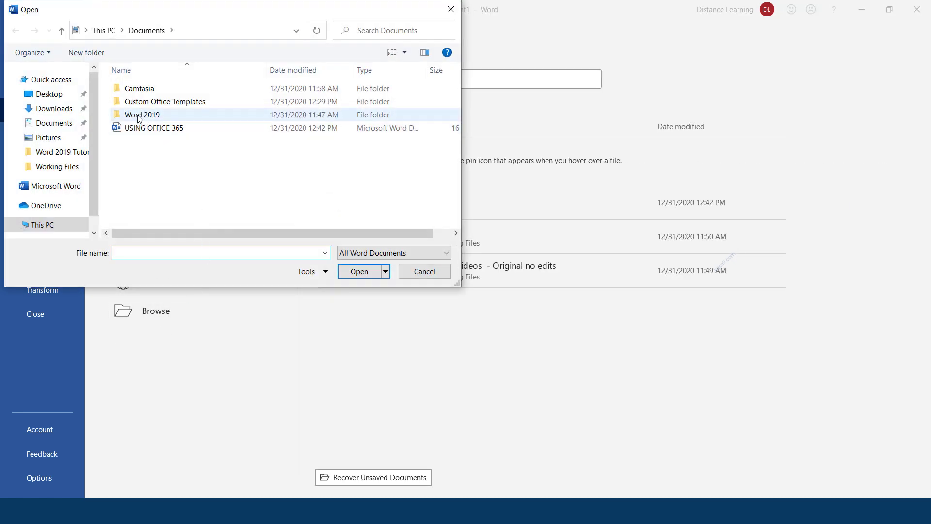
Step: Navigate to Word 2019 > Working Files, dismiss the open-dialog warning and cancel the browse window
double_click(142, 116)
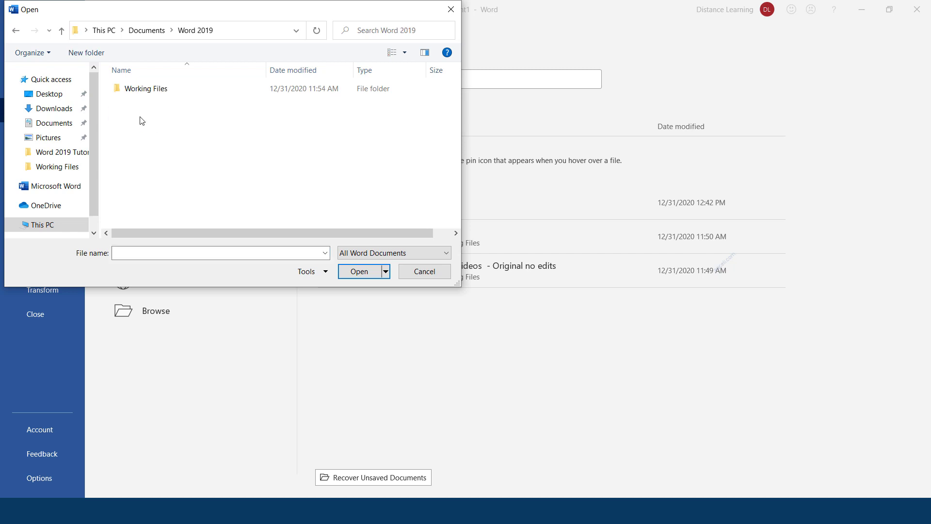
double_click(150, 92)
scroll(198, 209, right, 1)
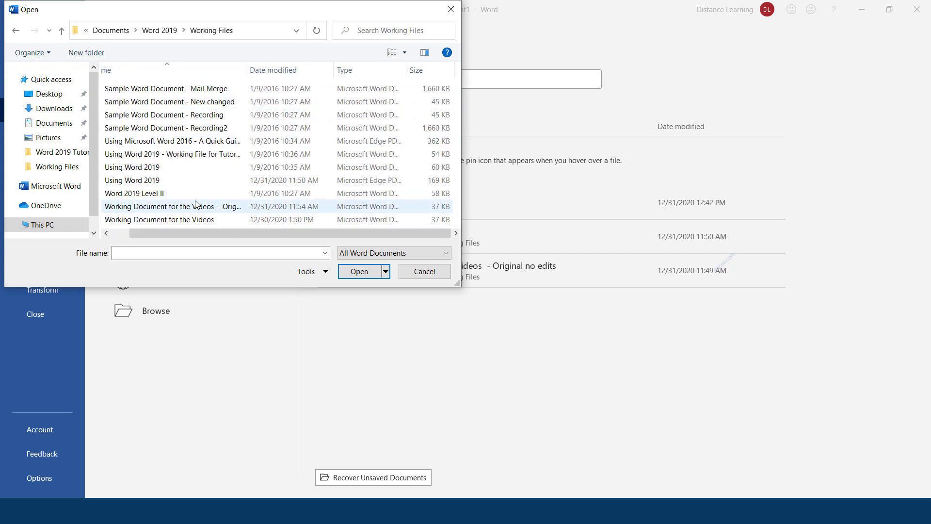
drag(582, 0, 230, 14)
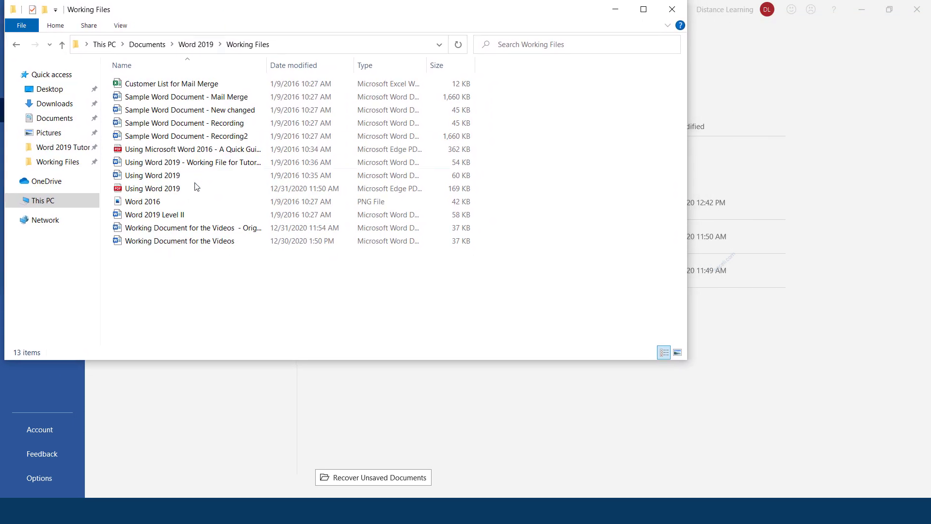
click(186, 242)
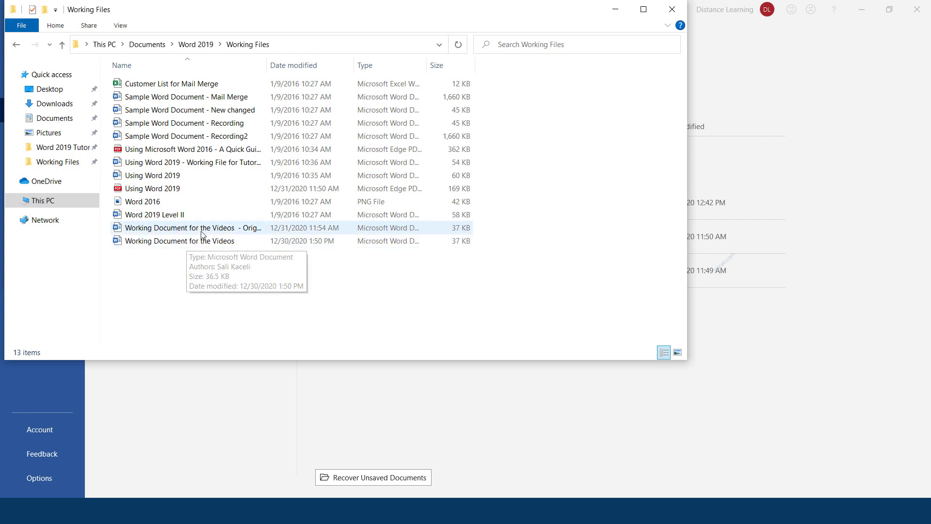
double_click(203, 232)
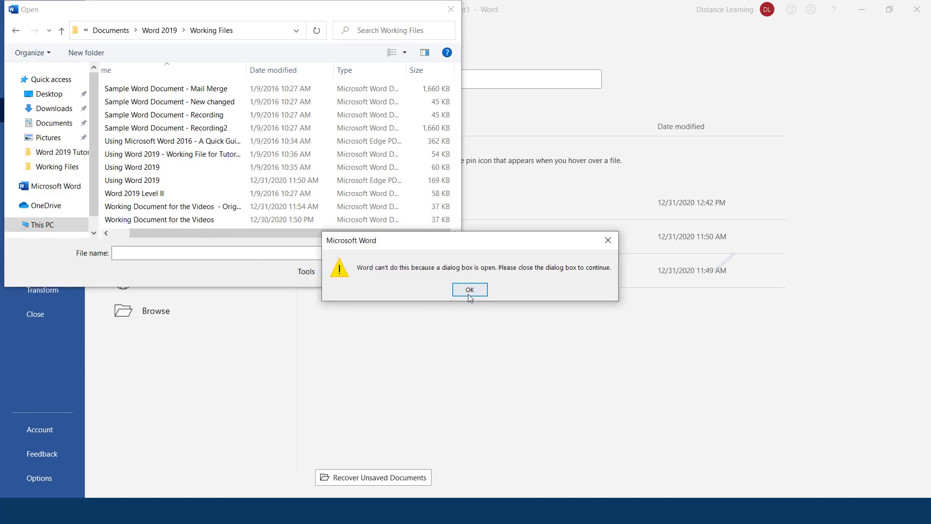
click(469, 289)
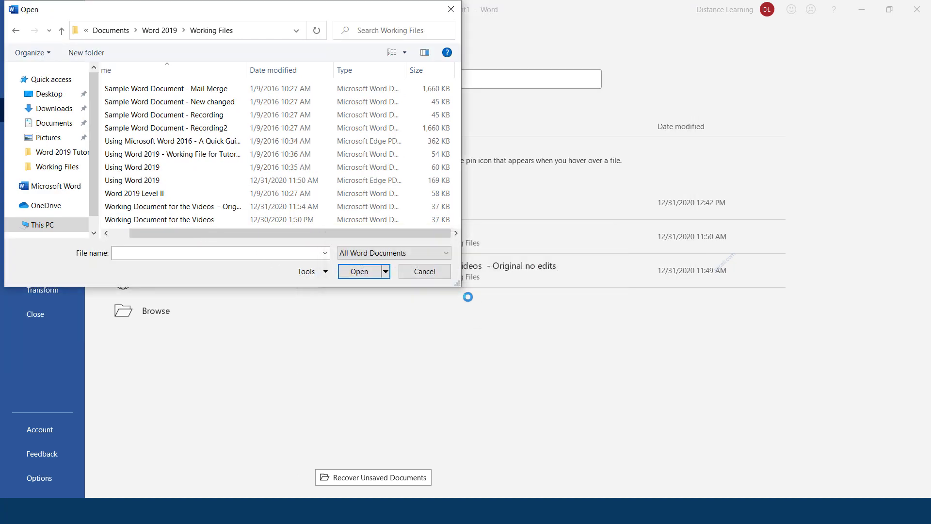
click(431, 275)
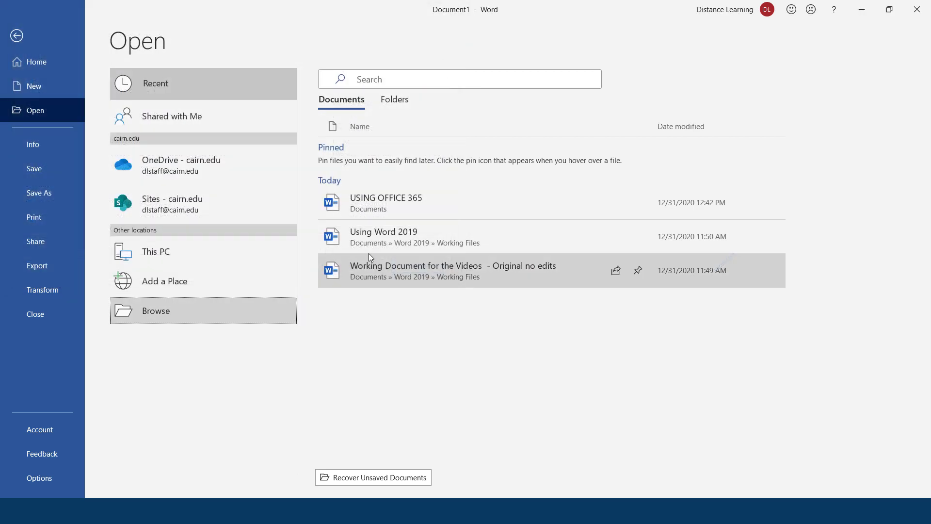
Step: Open the original no-edits working document from the recent list and scroll back to its main heading
click(391, 271)
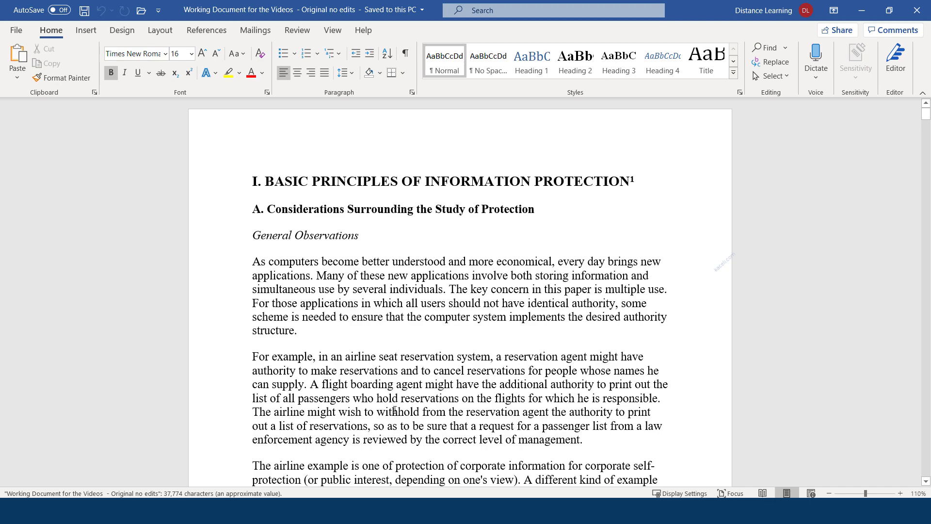
scroll(341, 295, down, 4)
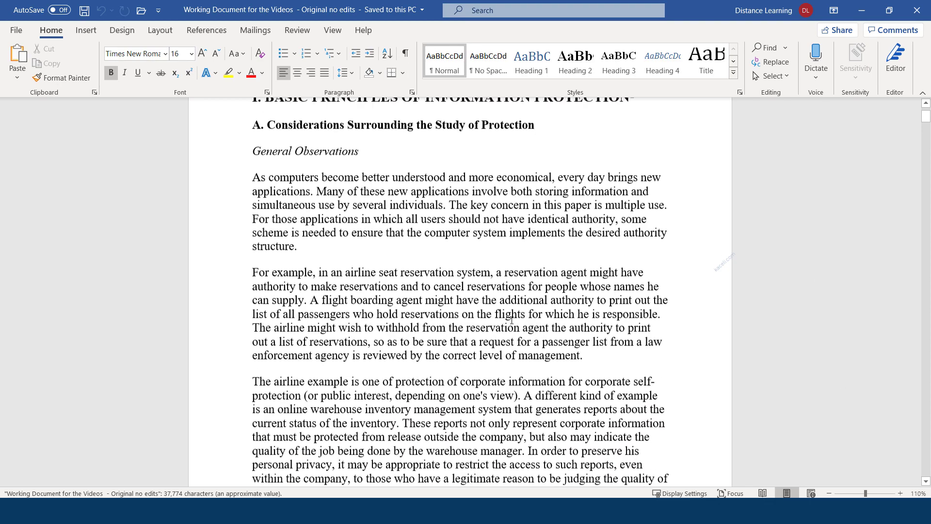
scroll(341, 294, down, 8)
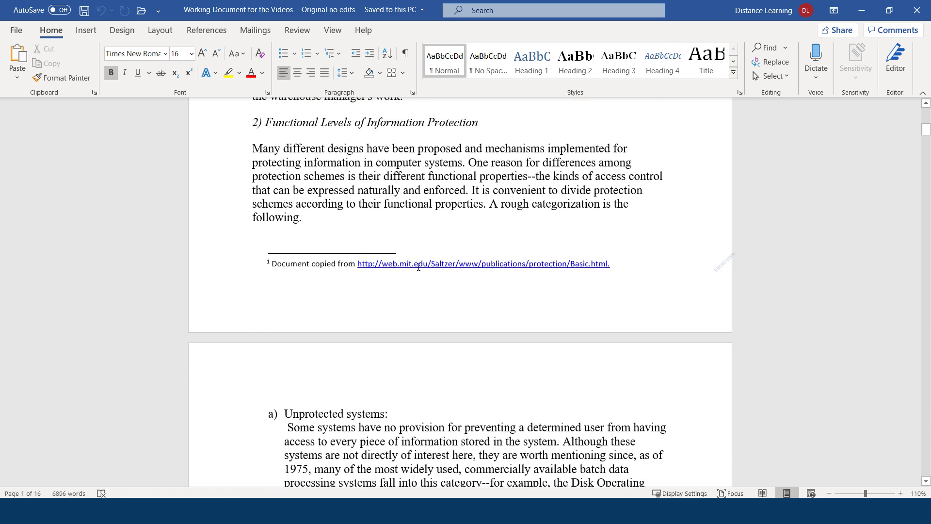
scroll(412, 299, down, 17)
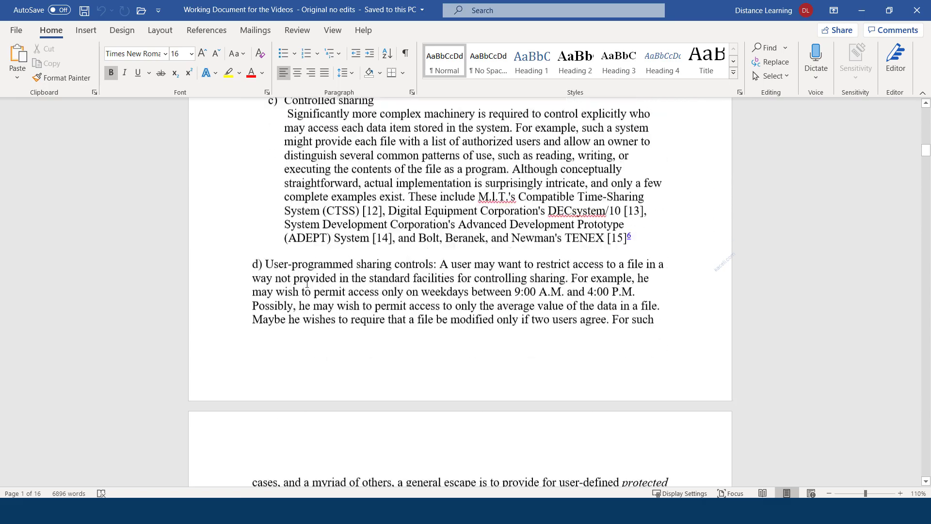
scroll(307, 283, down, 20)
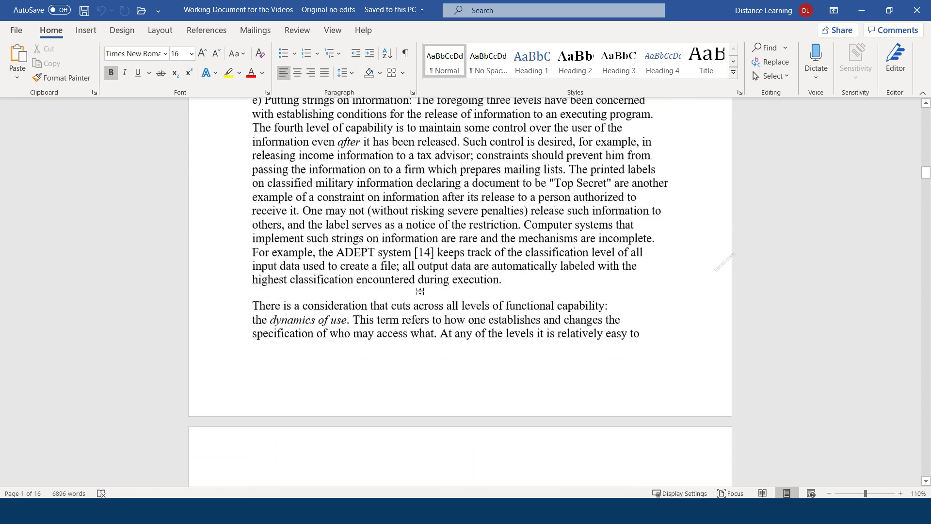
scroll(407, 307, down, 20)
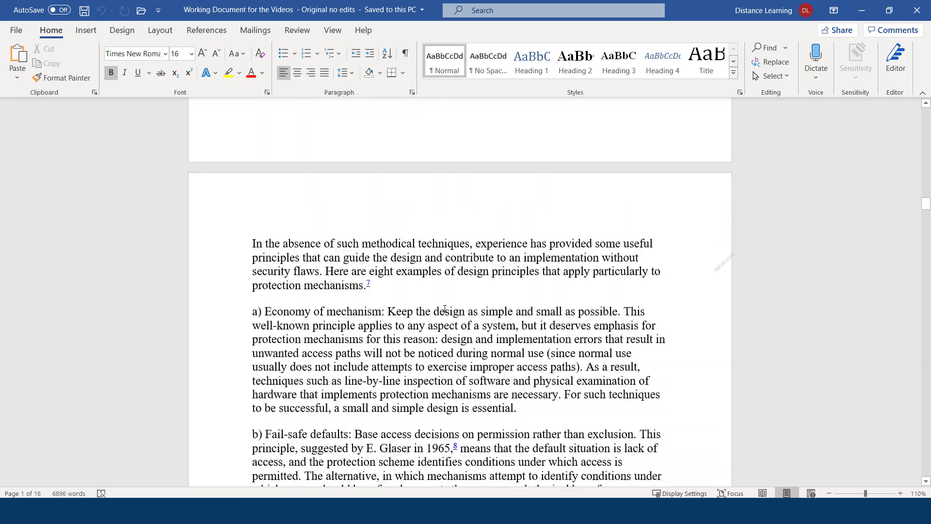
scroll(443, 321, down, 5)
scroll(417, 319, up, 20)
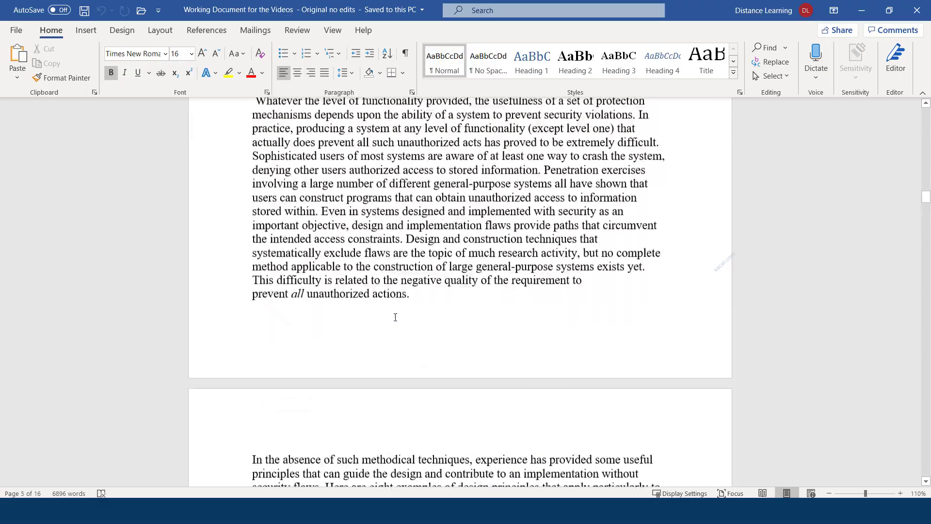
scroll(395, 317, up, 20)
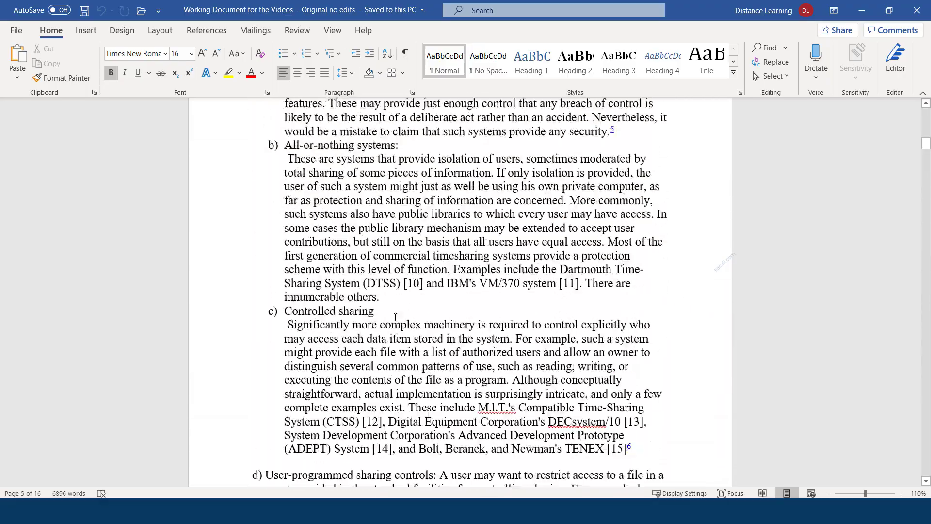
scroll(395, 317, up, 12)
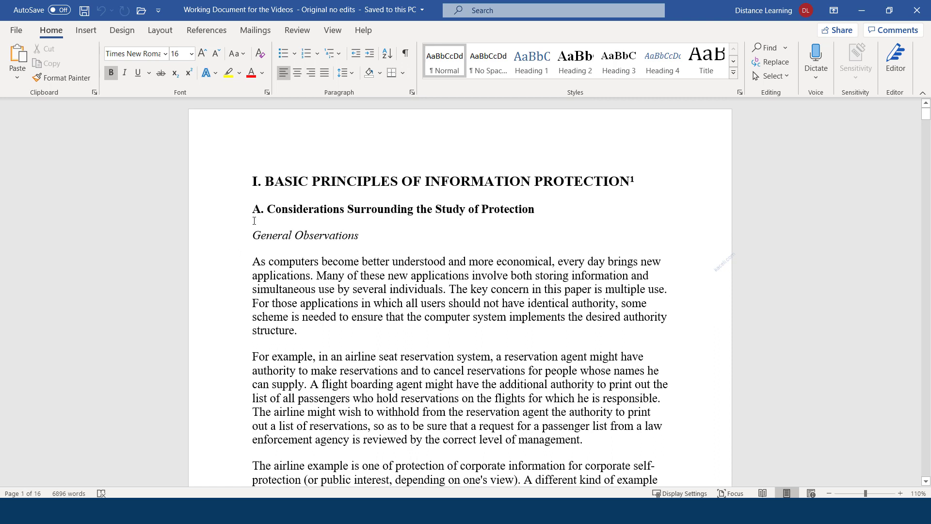
Step: Practise selecting the main title, the first paragraph, the word 'Many' and single lines
triple_click(276, 184)
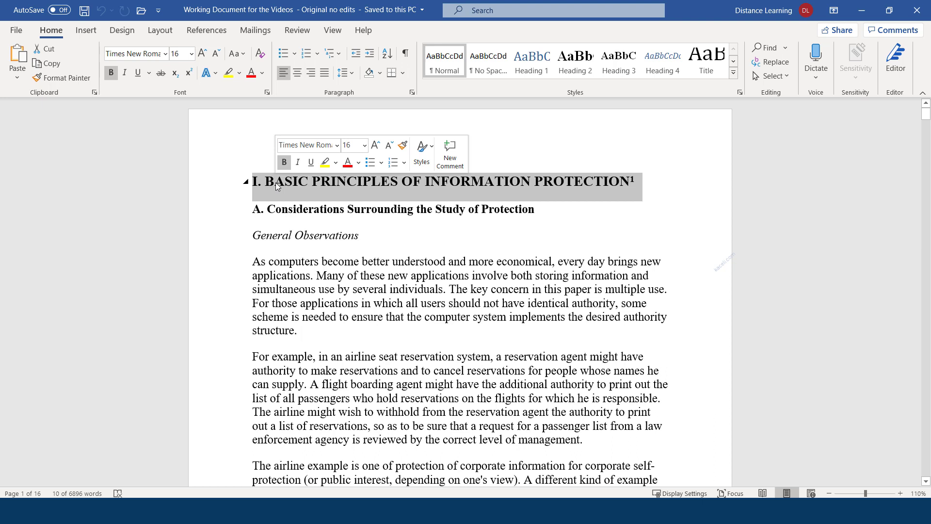
triple_click(276, 182)
drag(650, 183, 236, 173)
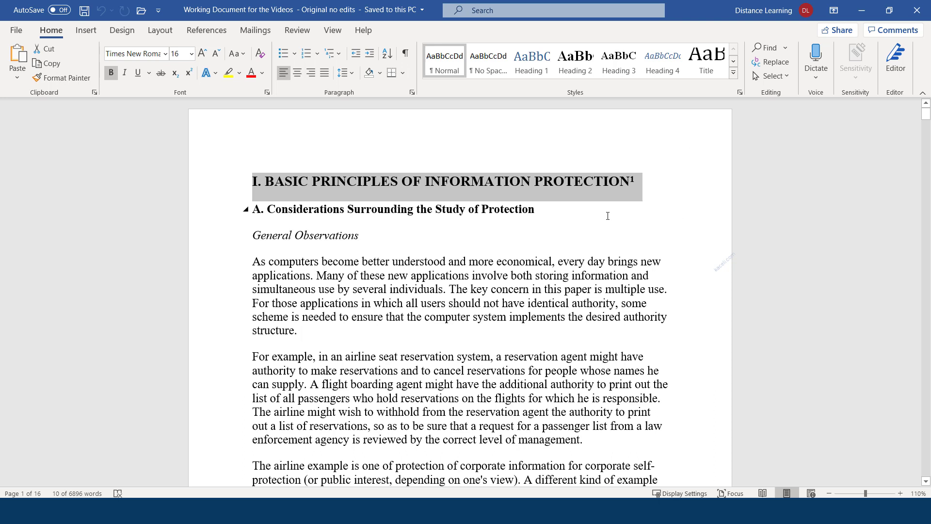
click(348, 280)
triple_click(326, 279)
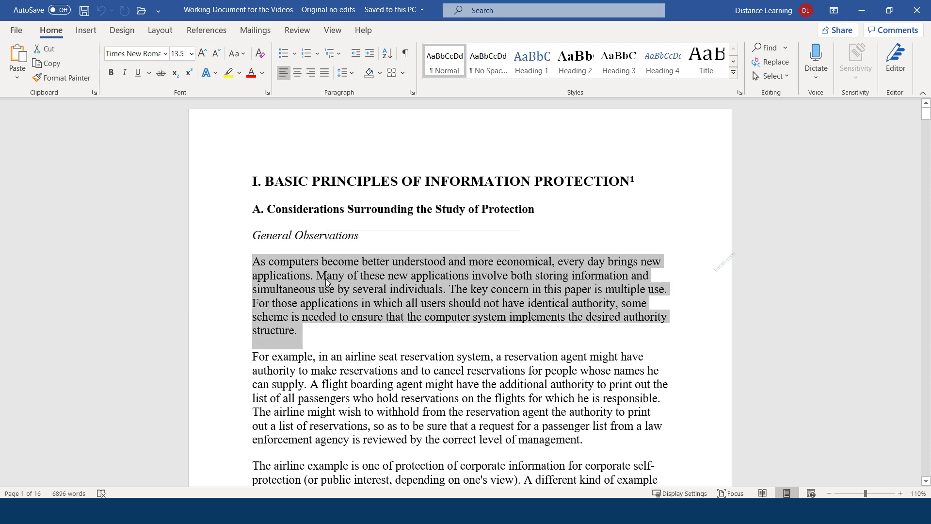
double_click(326, 279)
triple_click(326, 279)
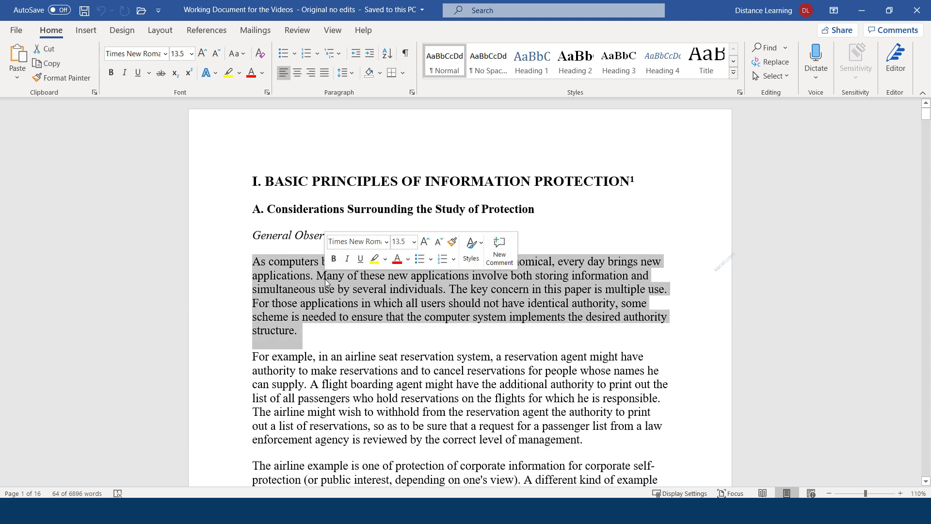
click(219, 307)
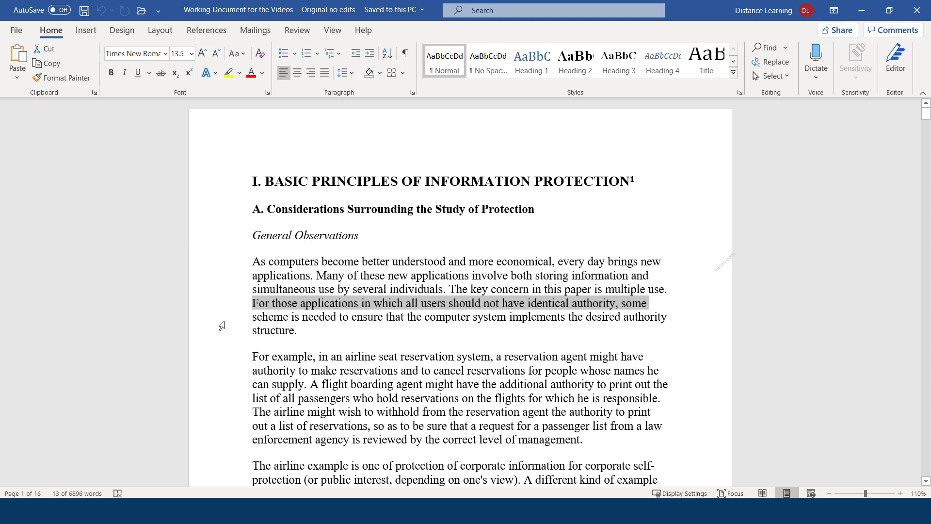
click(216, 320)
Step: Try a drag and paragraph selection, then triple-click the left margin to select the whole document
triple_click(214, 325)
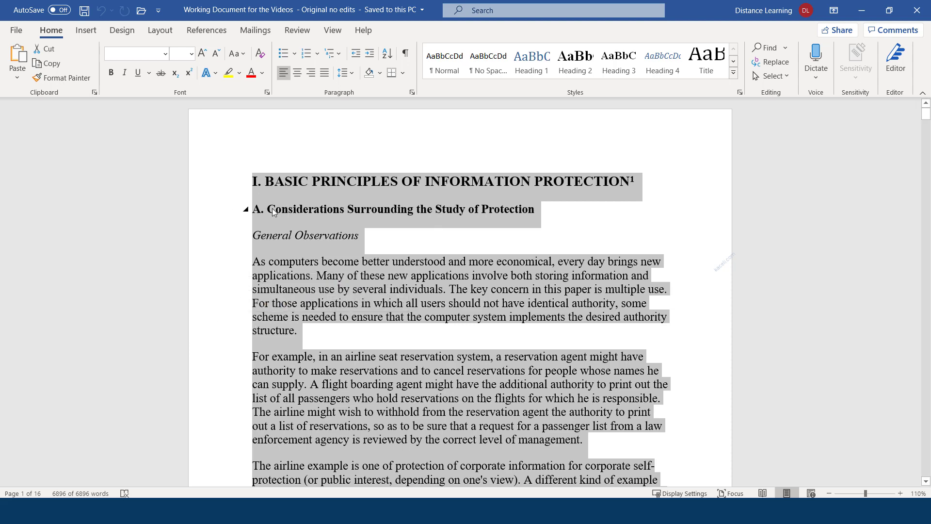
click(254, 183)
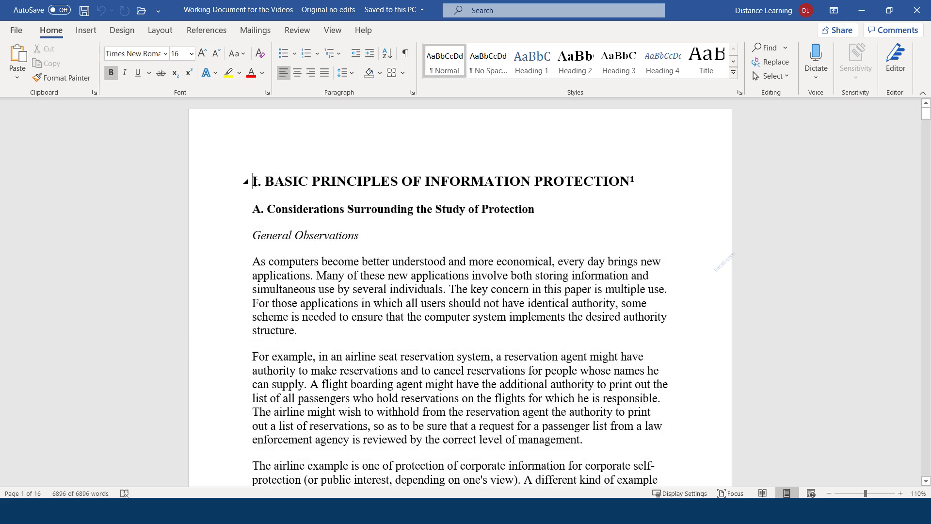
drag(261, 202, 315, 440)
double_click(212, 359)
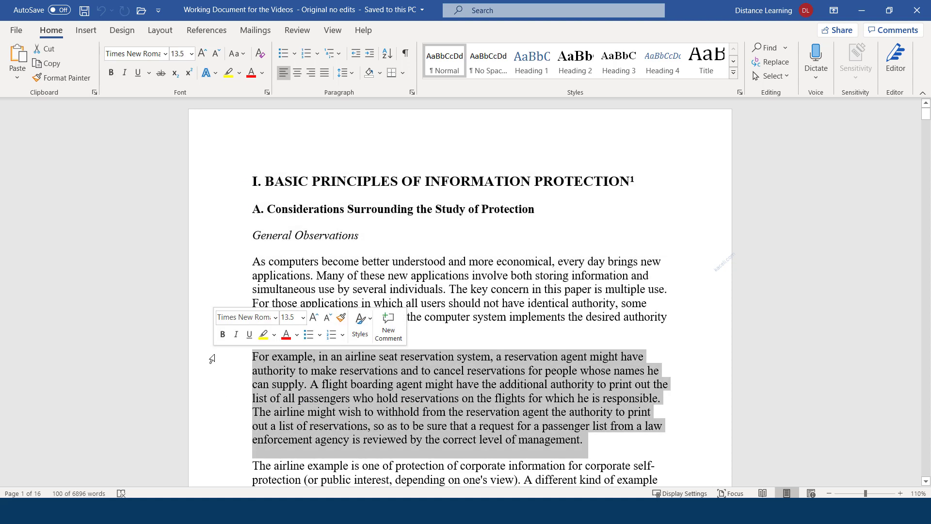
triple_click(212, 360)
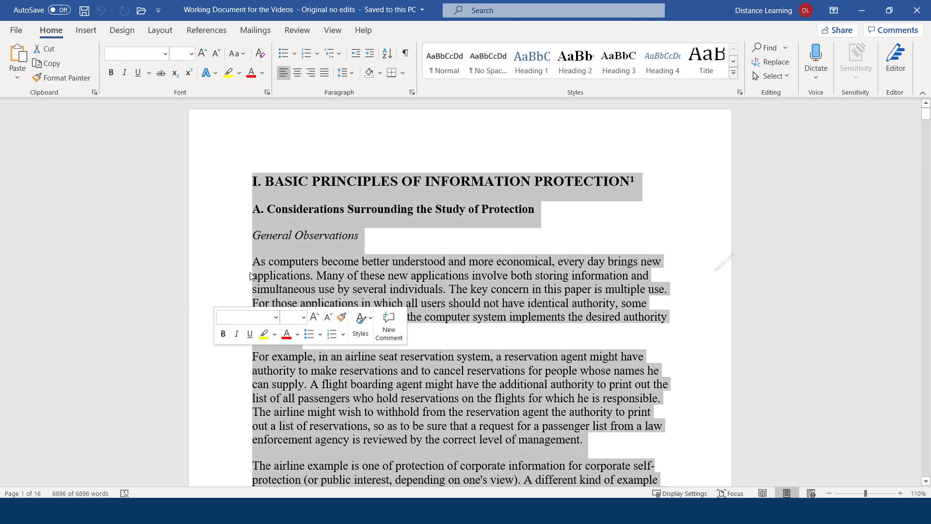
Step: Apply Calibri at 11 pt to all the selected text, then deselect it
click(166, 56)
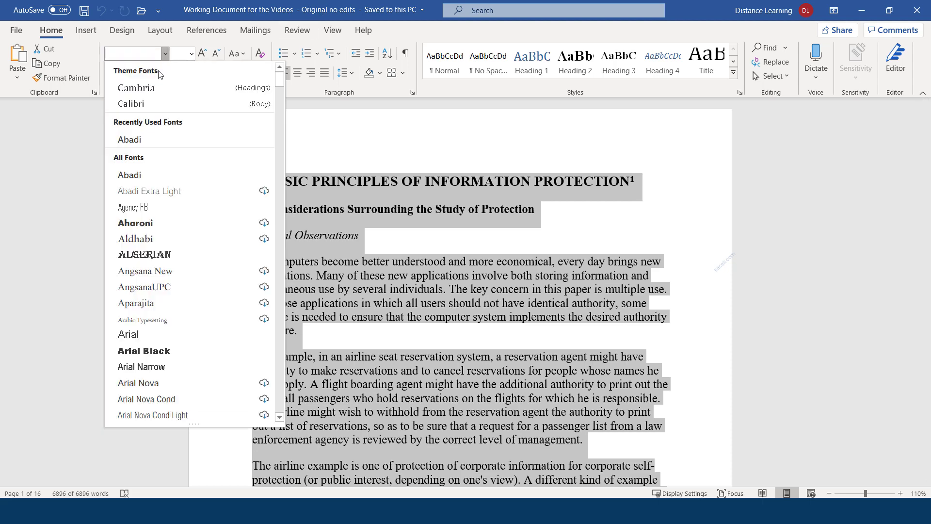
click(134, 104)
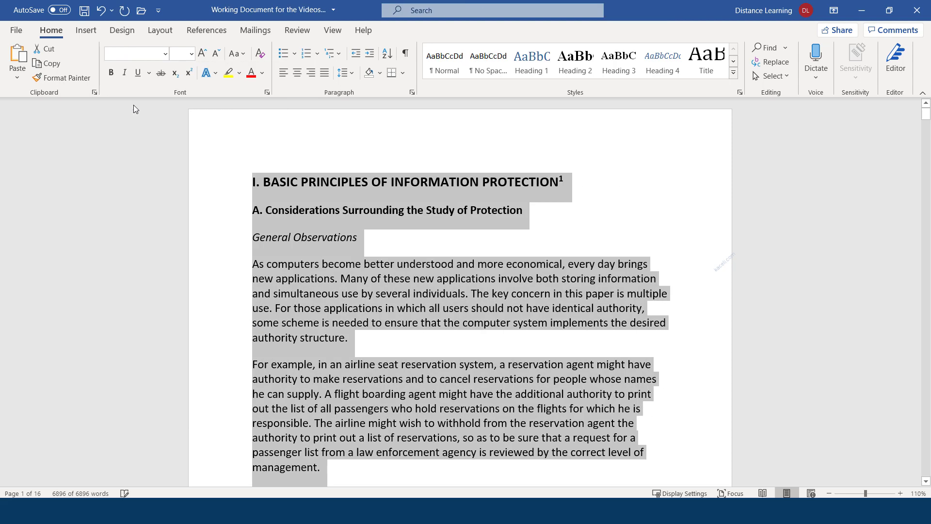
click(166, 56)
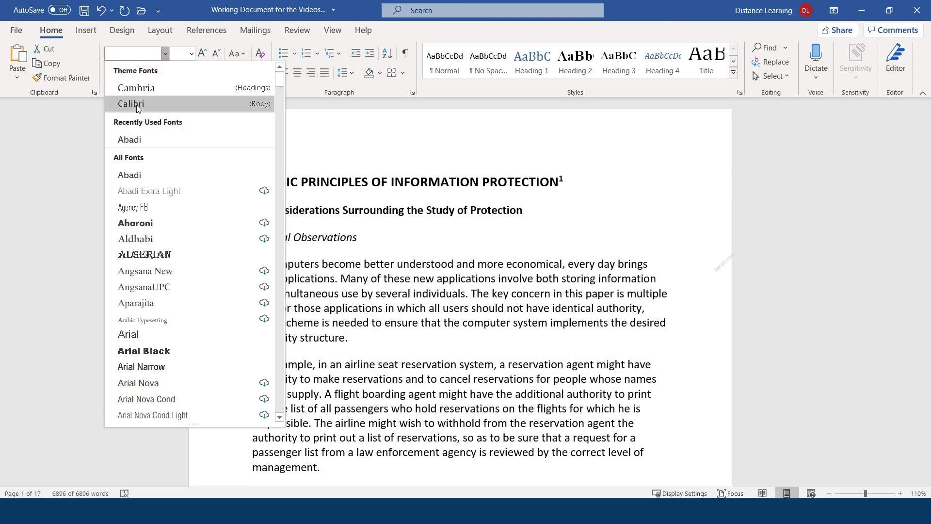
click(136, 105)
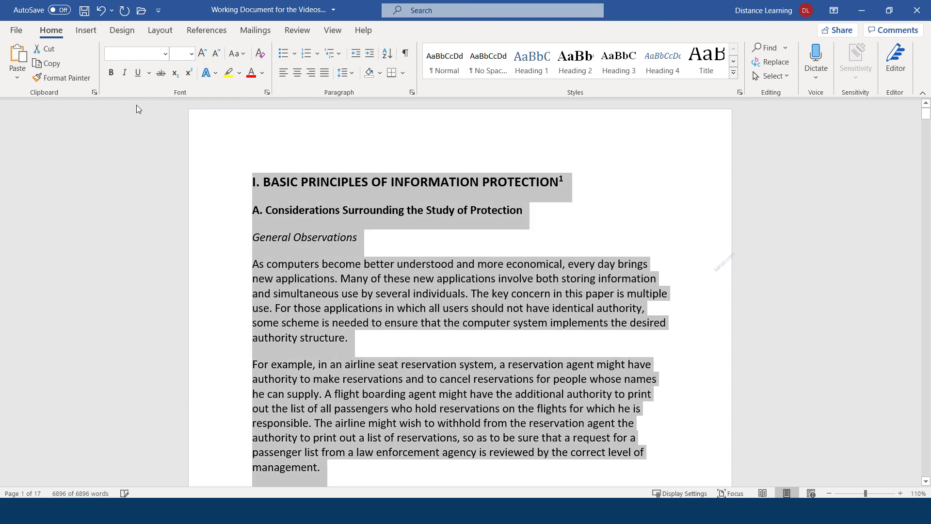
click(191, 54)
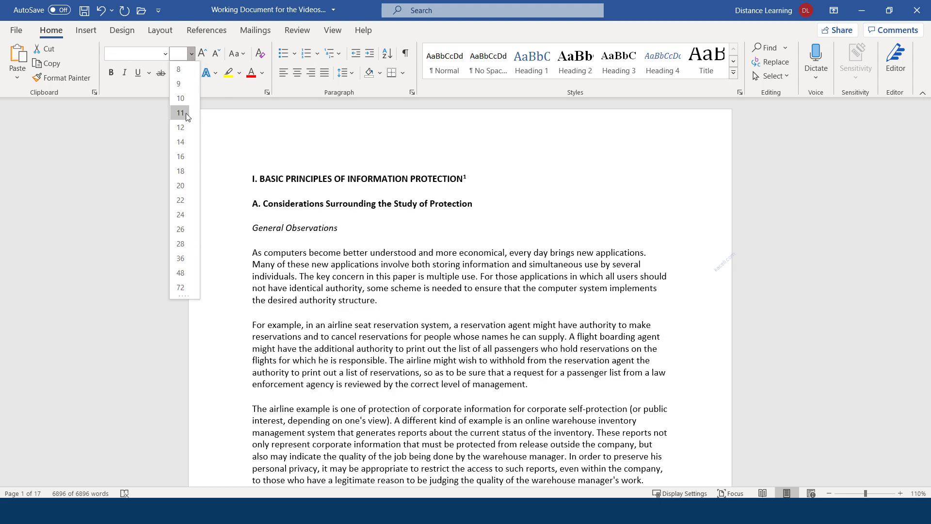
click(185, 112)
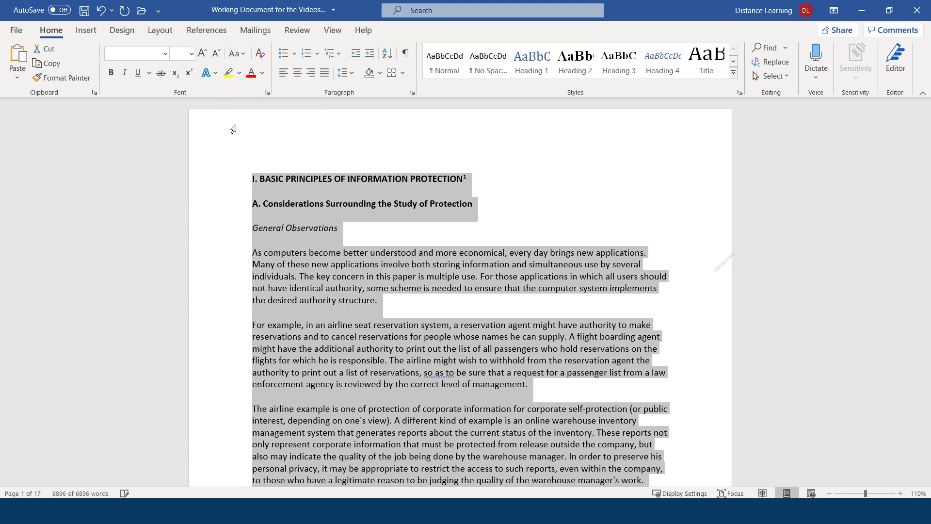
click(376, 239)
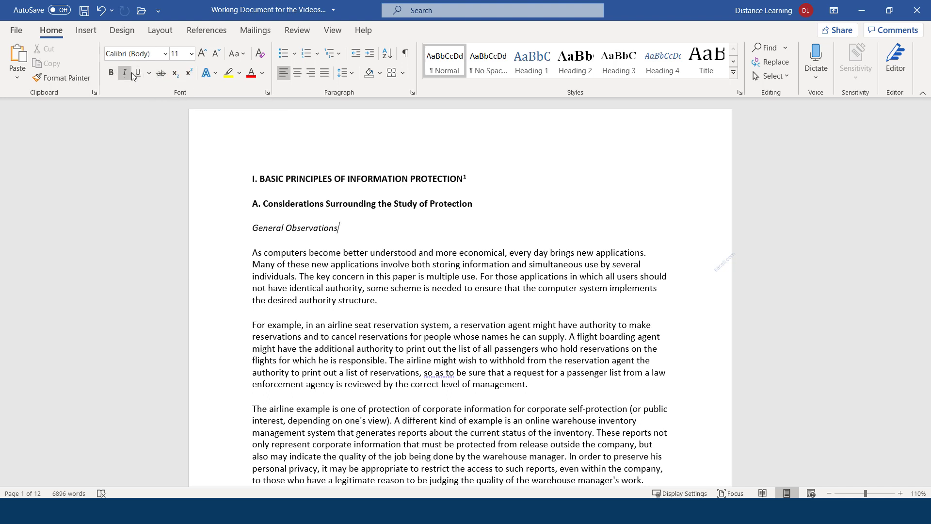
double_click(338, 181)
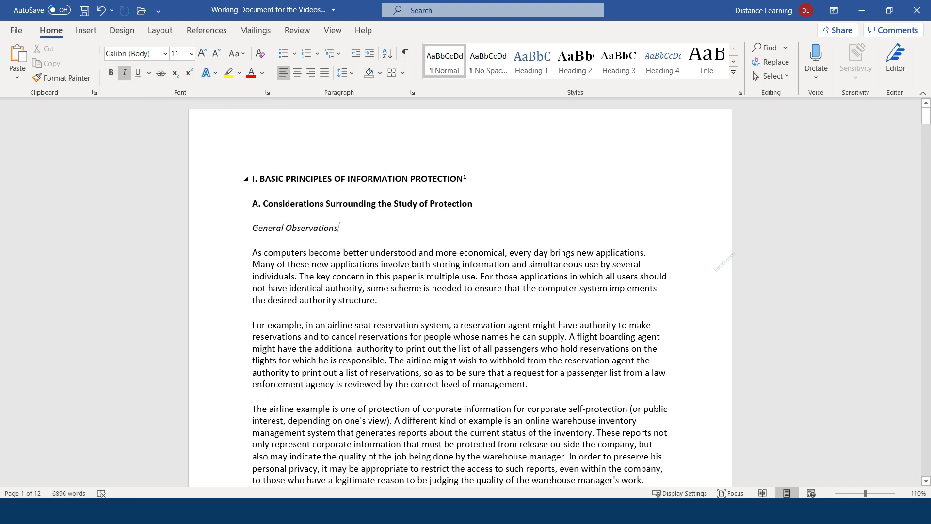
triple_click(335, 182)
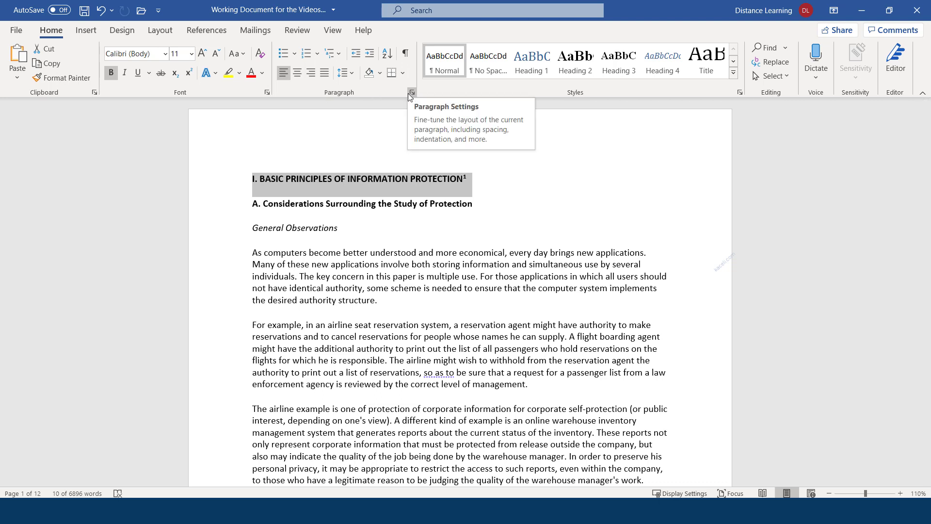
click(267, 92)
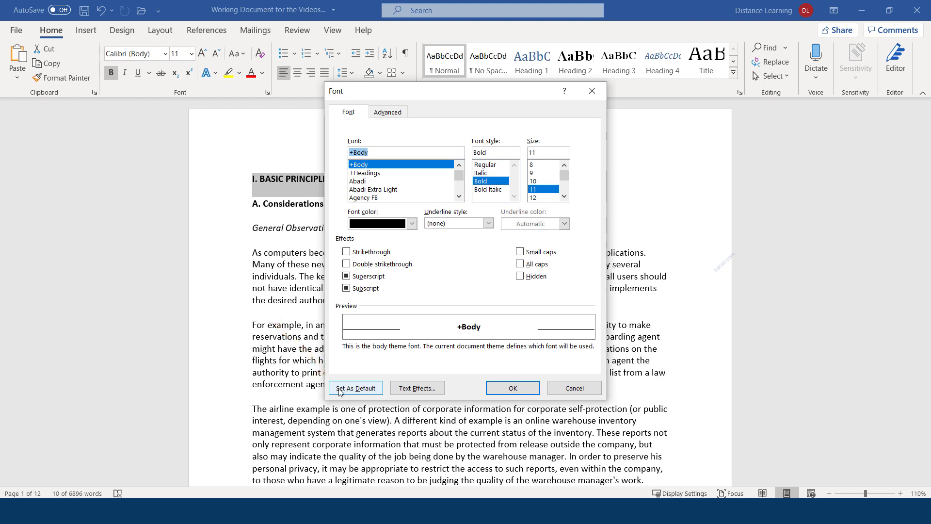
click(514, 389)
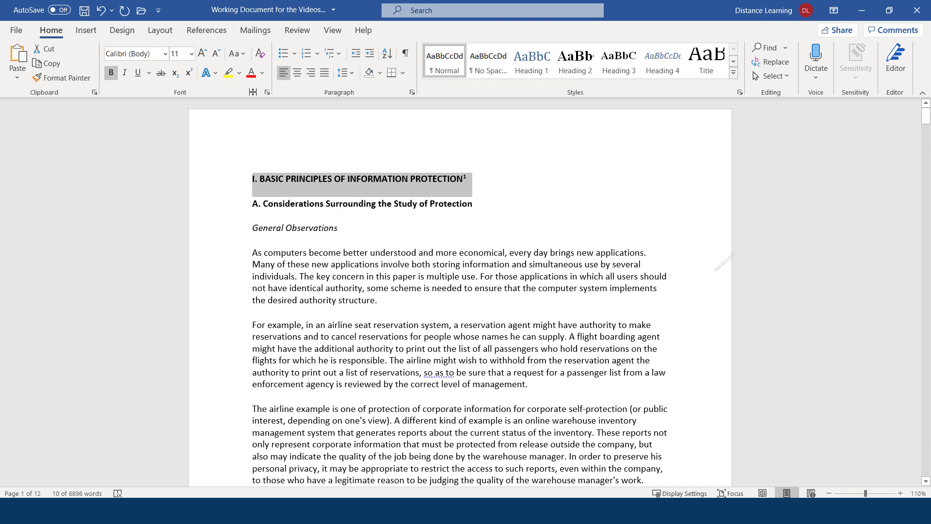
Step: Enlarge the main title to 14 pt with two font-size increases
click(203, 53)
click(203, 53)
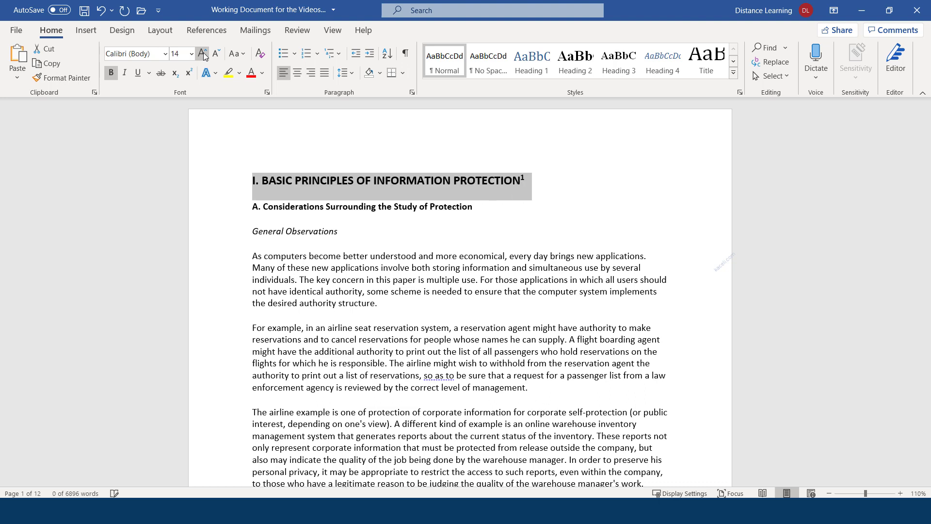
click(301, 182)
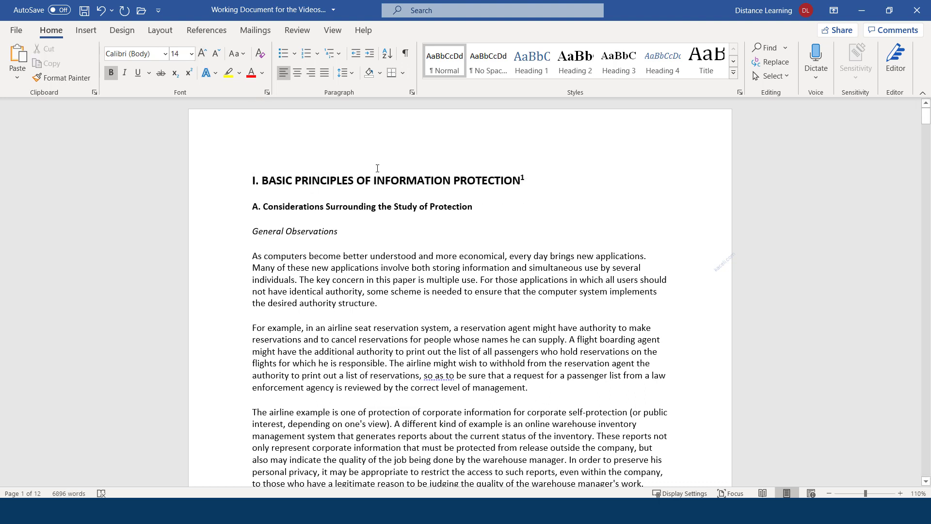
click(531, 179)
Step: Select the first body paragraph, then select heading 'A. Considerations Surrounding the Study of Protection'
drag(390, 305, 253, 258)
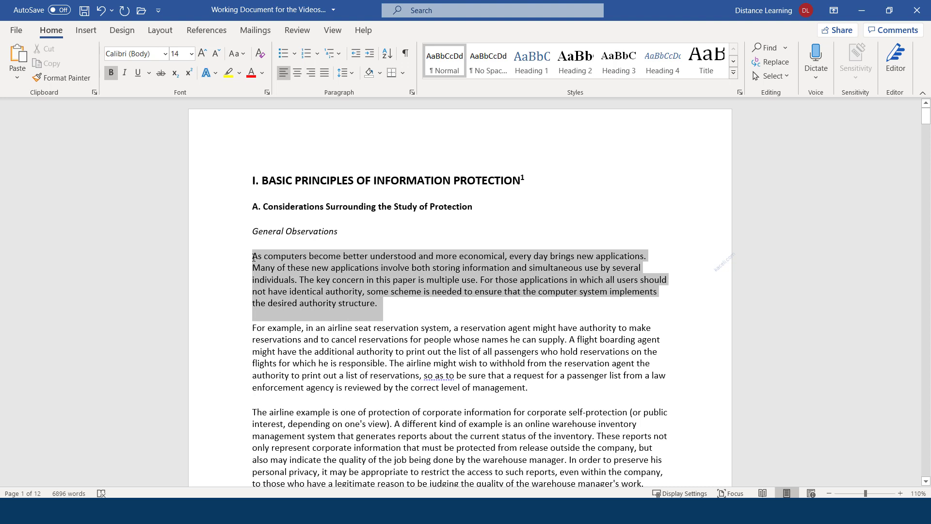
drag(253, 257, 253, 258)
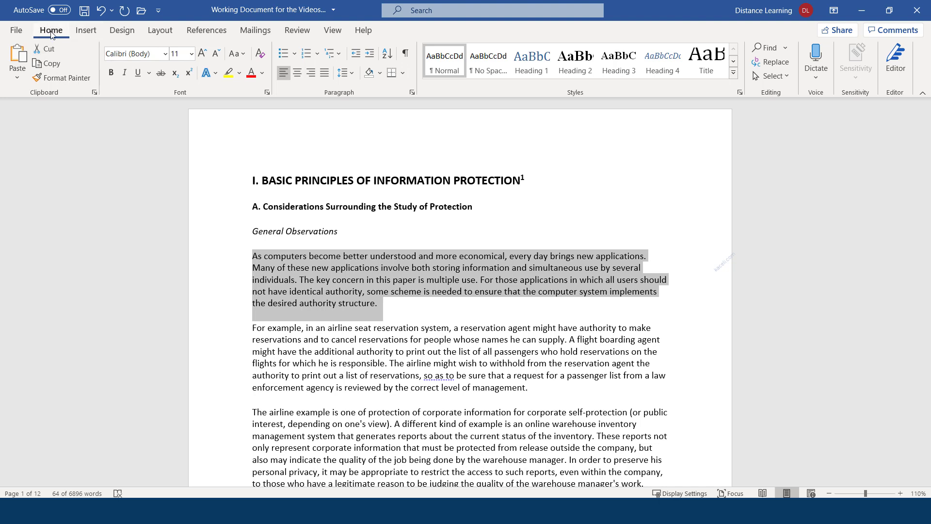
triple_click(333, 298)
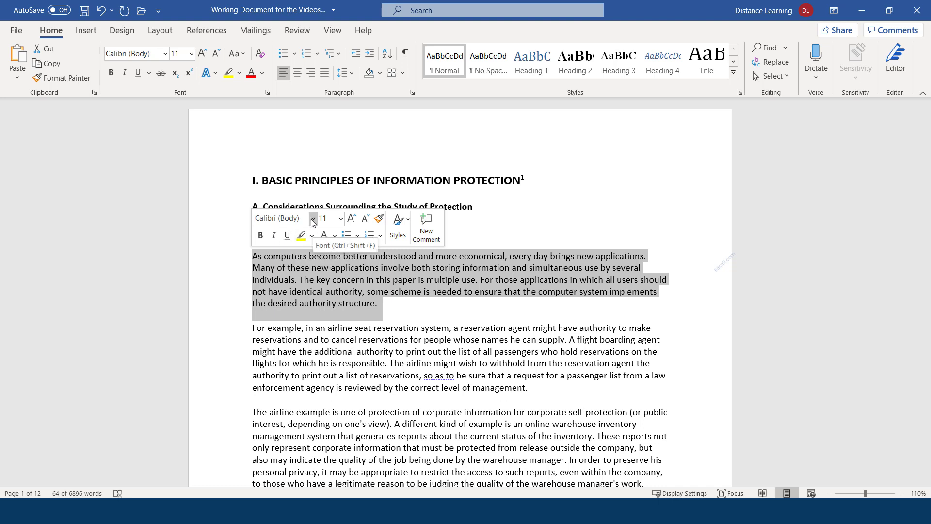
click(384, 294)
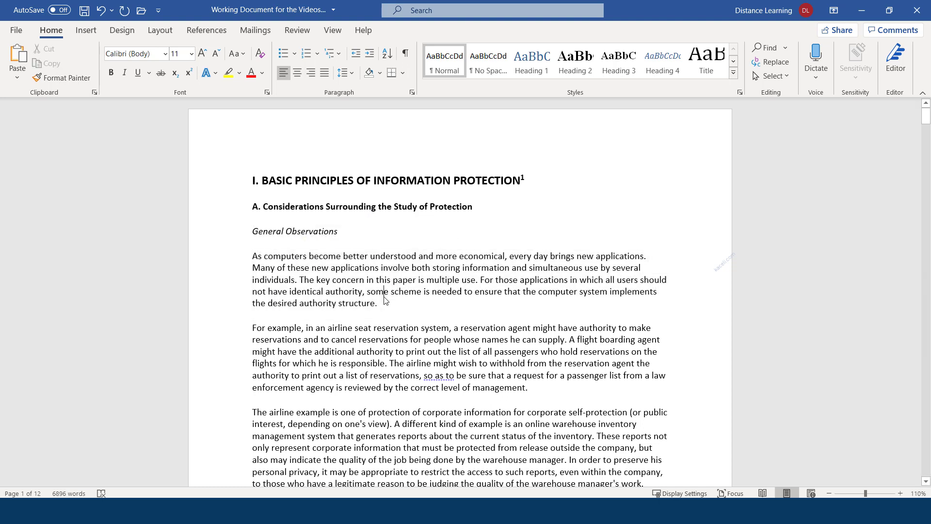
click(354, 227)
drag(473, 206, 255, 204)
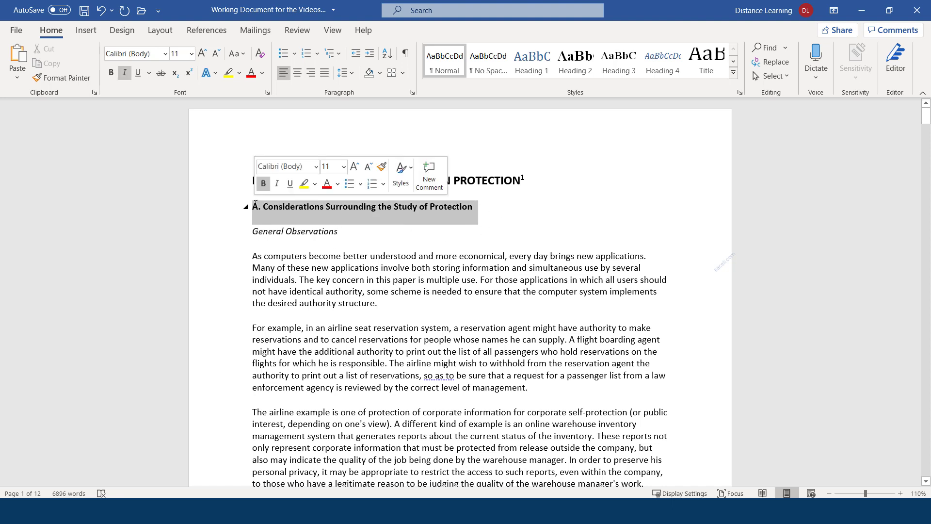
Step: Colour heading A red, then select and deselect the 2) heading further down
click(251, 73)
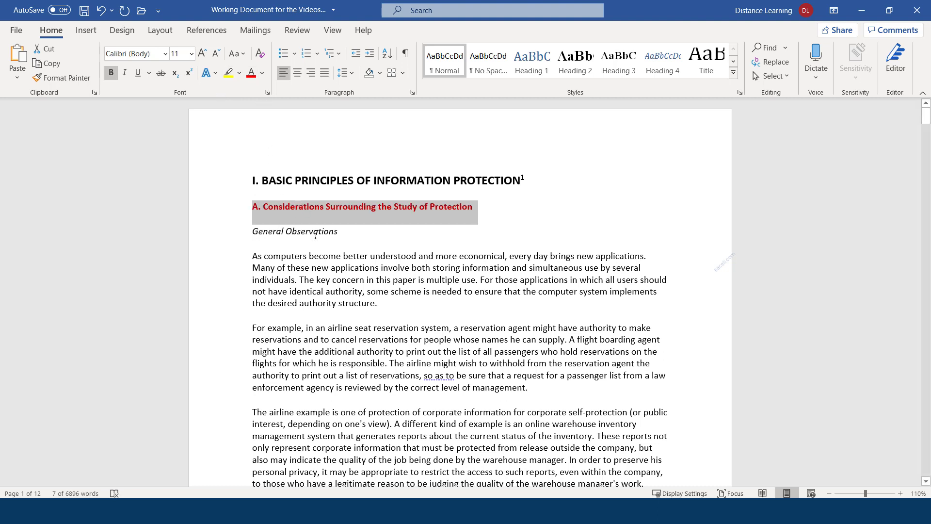
click(357, 244)
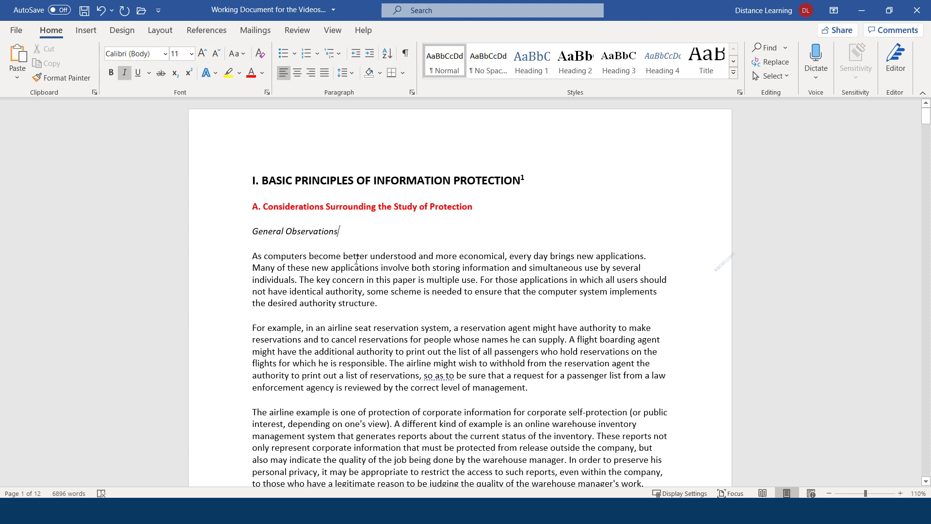
scroll(367, 330, down, 5)
click(445, 352)
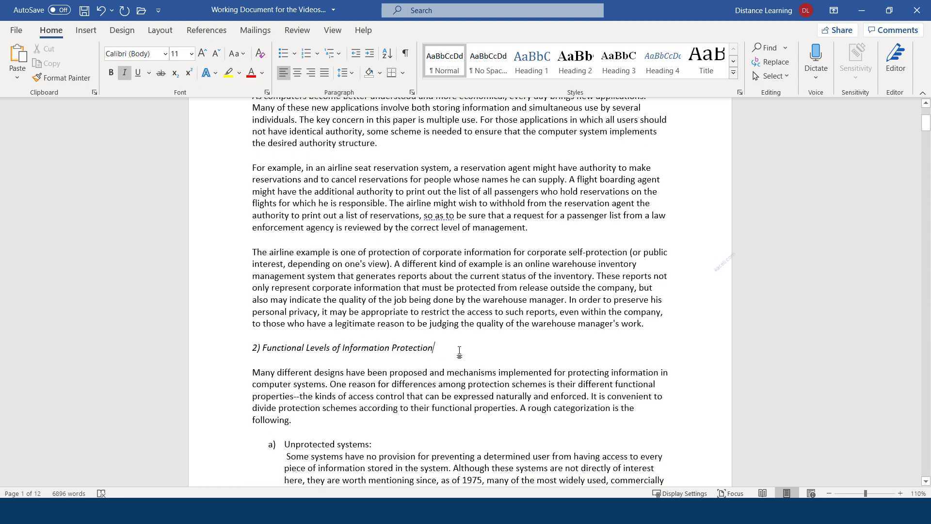
scroll(460, 352, up, 3)
scroll(392, 422, down, 2)
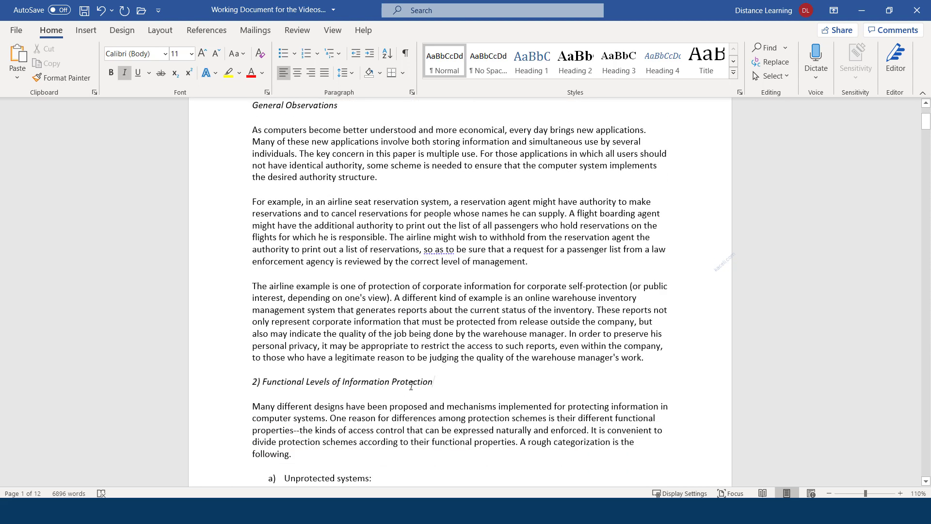
drag(434, 380, 232, 381)
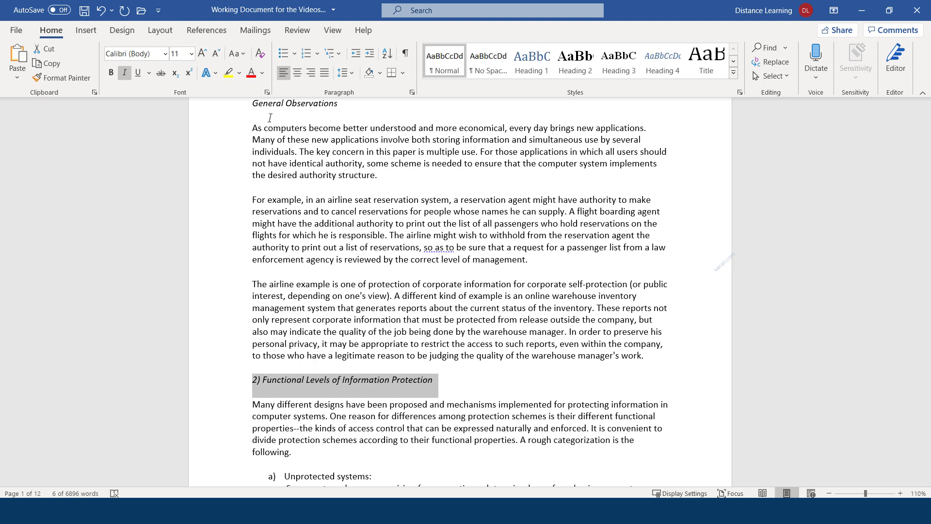
click(378, 336)
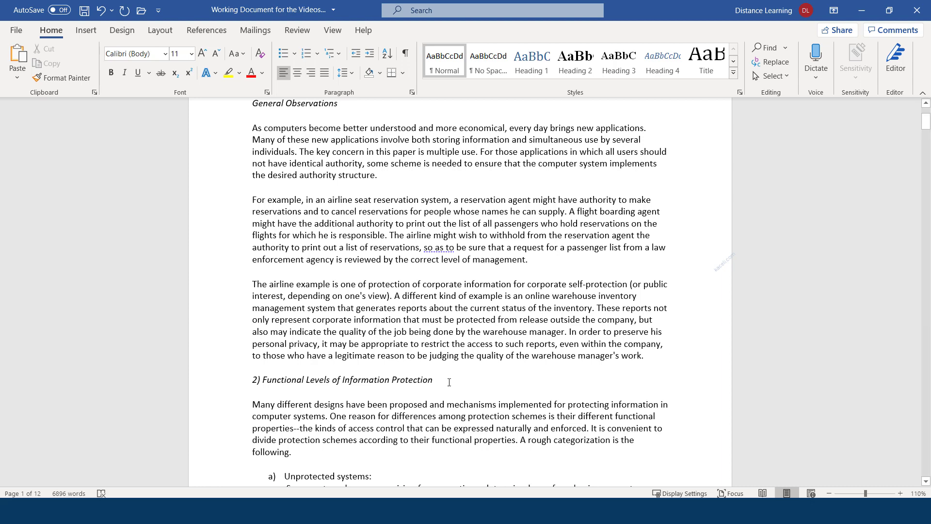
Step: Reselect the red heading A twice, then return the cursor to the 2) heading
scroll(378, 336, up, 4)
click(399, 208)
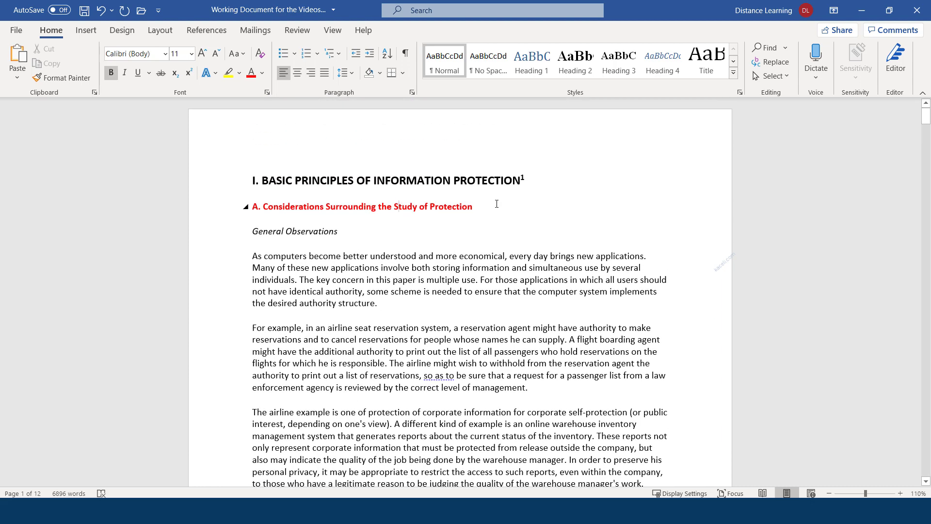
drag(496, 206, 253, 205)
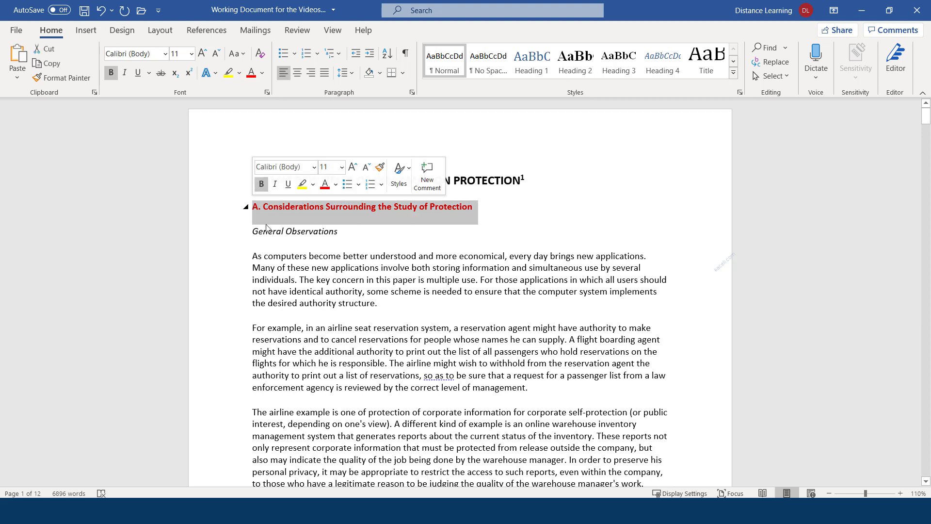
scroll(365, 400, down, 1)
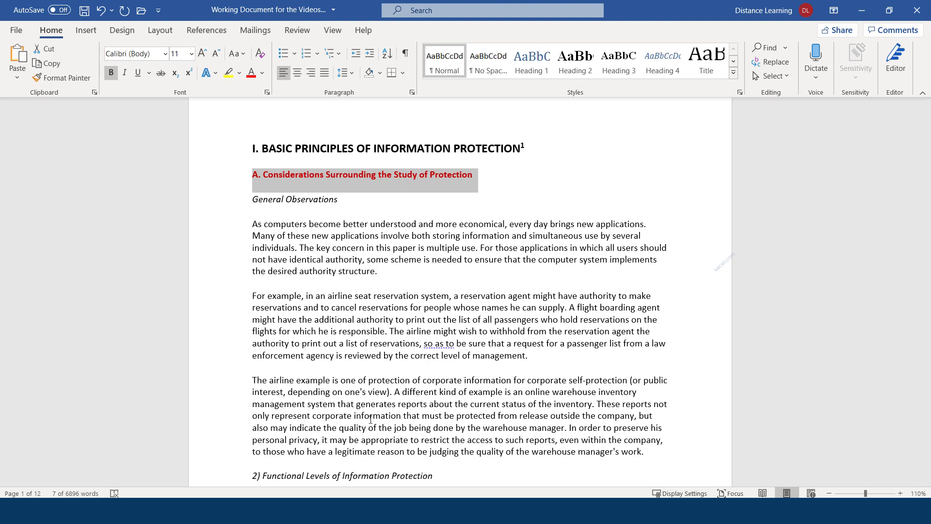
click(486, 174)
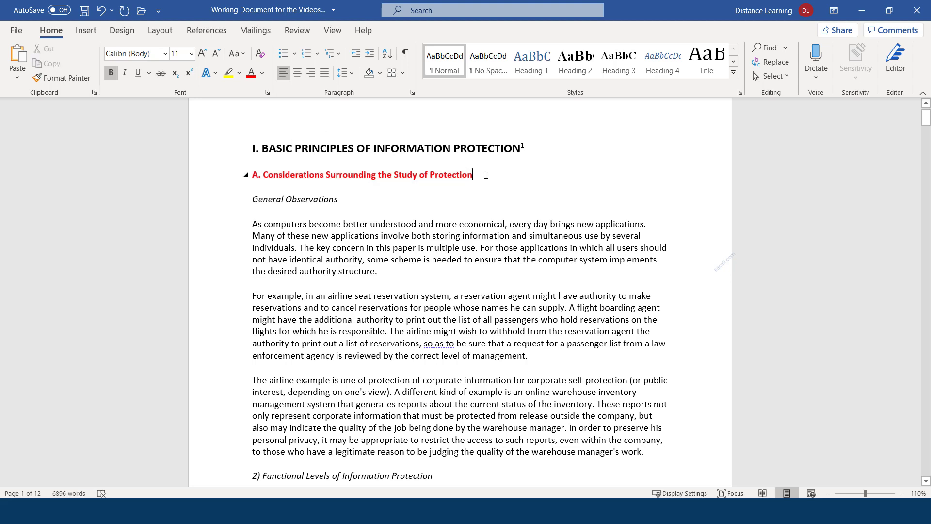
drag(478, 174, 251, 175)
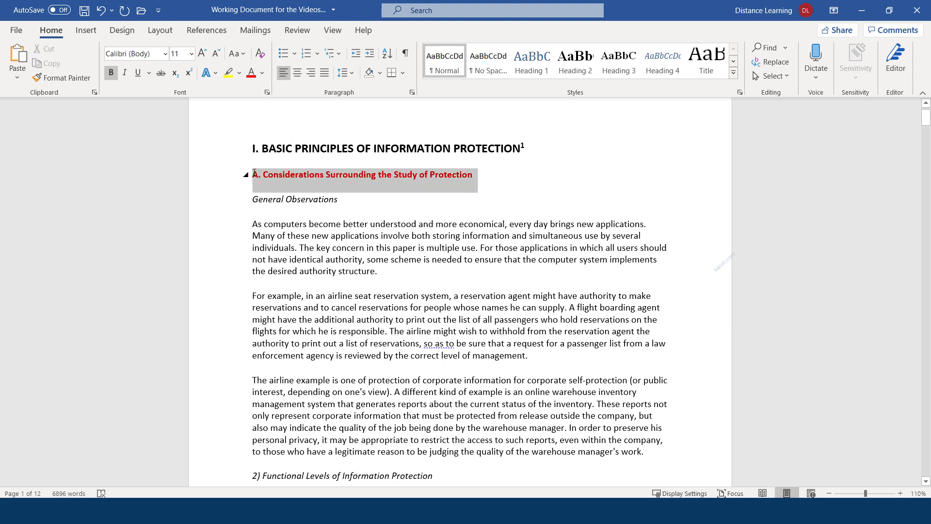
scroll(361, 409, down, 2)
click(435, 379)
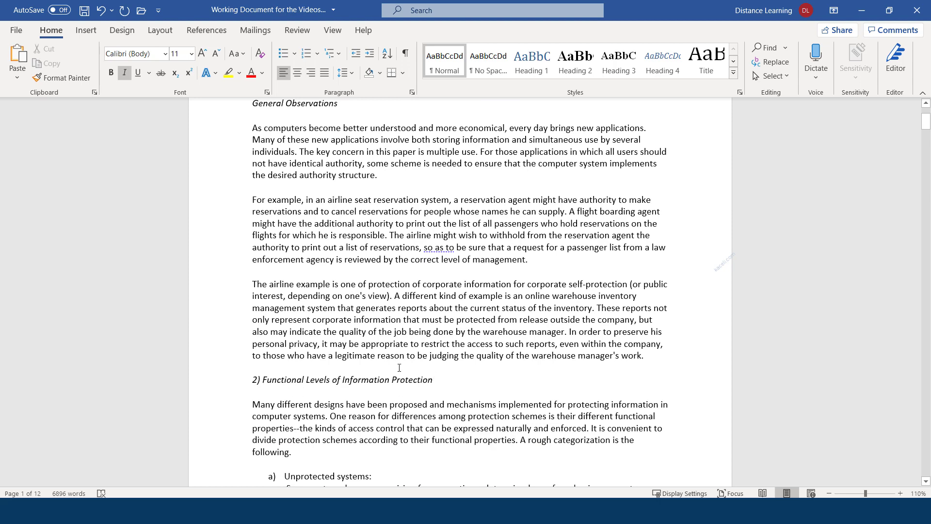
scroll(399, 367, up, 4)
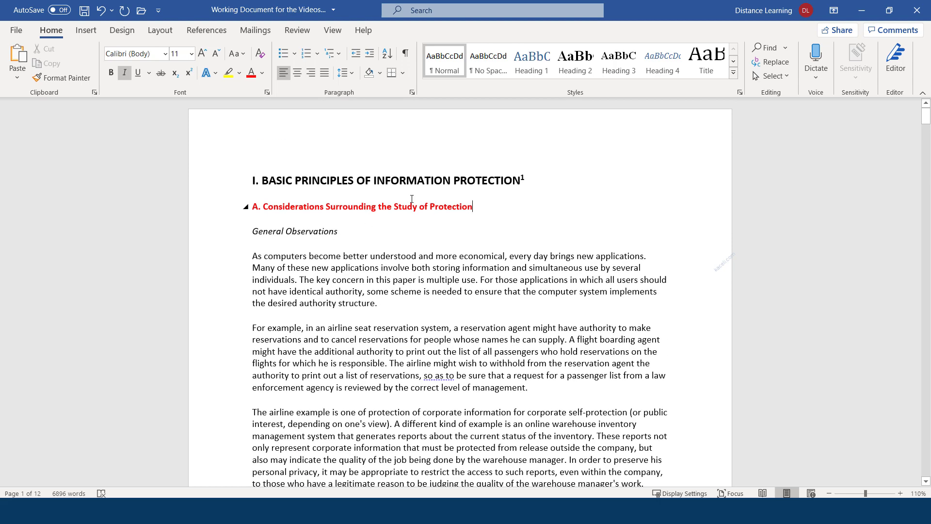
Step: Format-paint heading A's red bold style onto the '2) Functional Levels of Information Protection' heading, removing its italics
drag(411, 198, 254, 203)
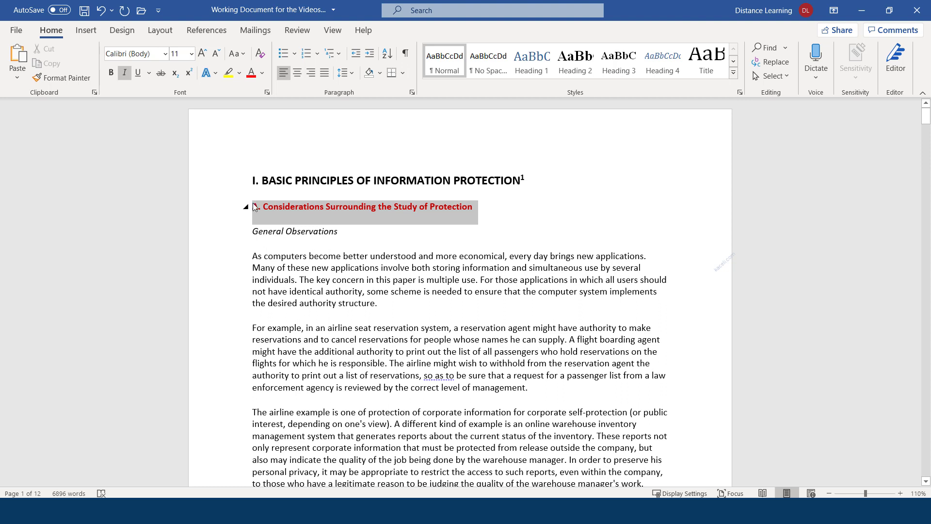
click(62, 77)
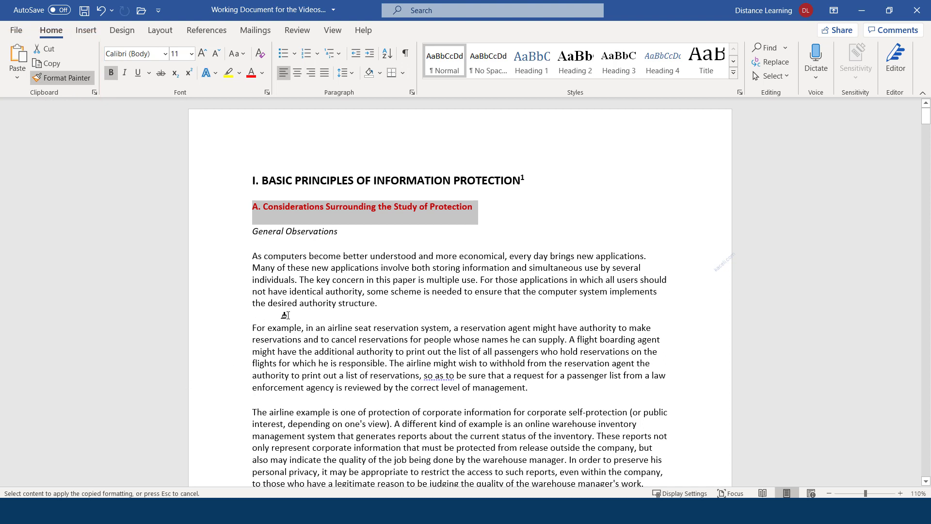
scroll(306, 322, down, 3)
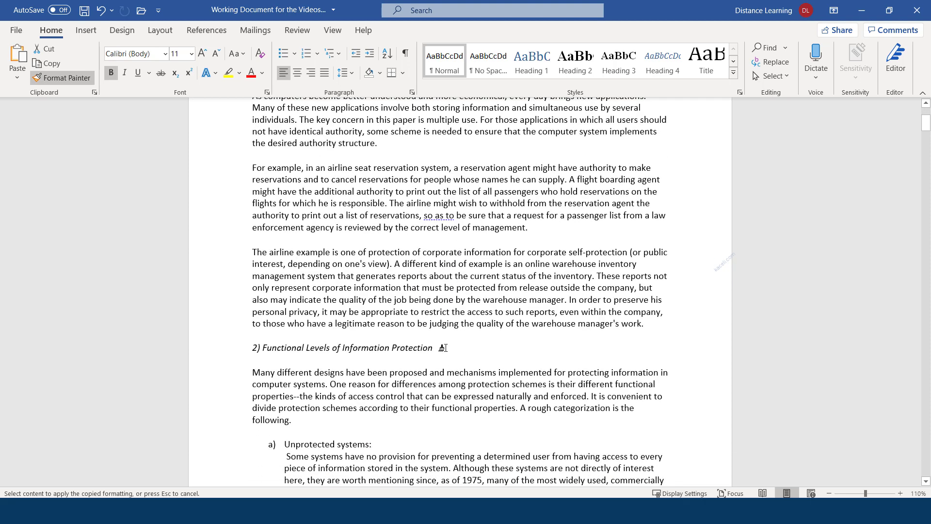
drag(443, 348, 252, 343)
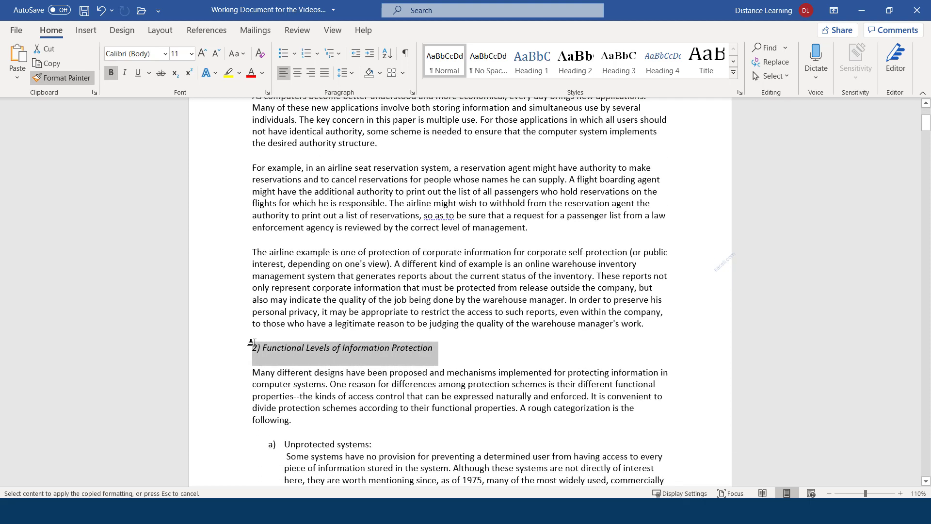
drag(252, 343, 251, 344)
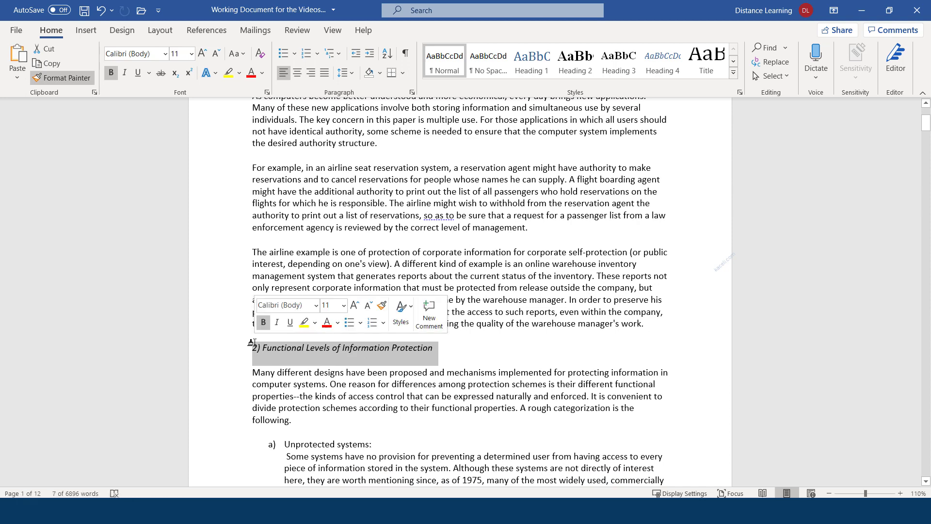
click(476, 358)
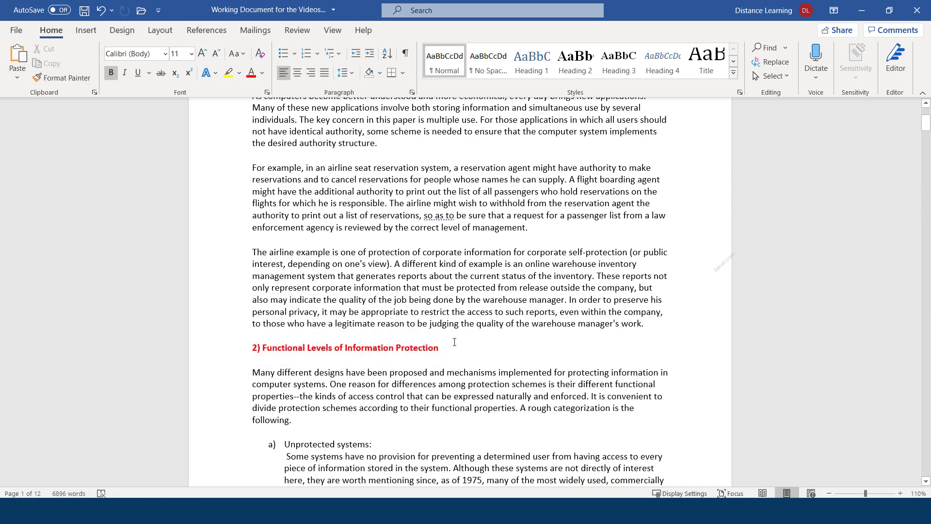
scroll(455, 342, up, 3)
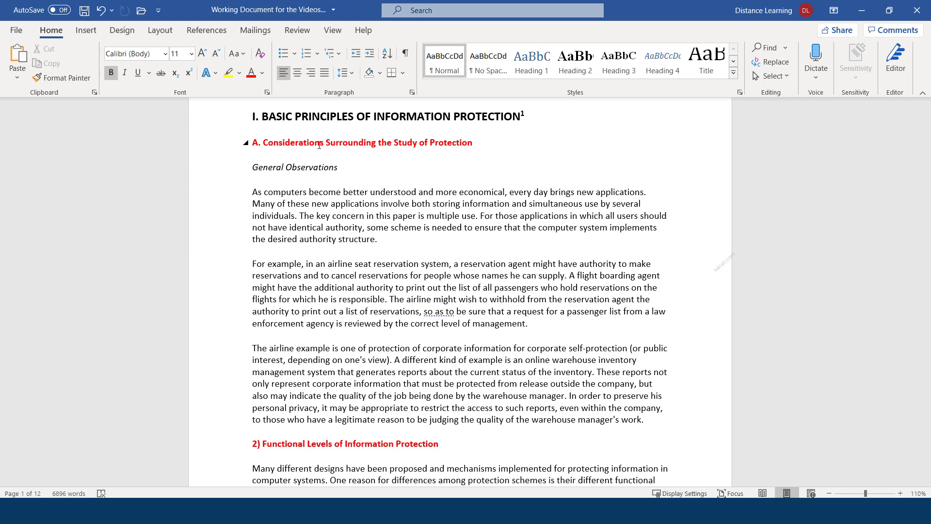
Step: Copy the 'As computers become better understood' paragraph and start a new line after the airline reservation paragraph for pasting
drag(395, 242, 252, 192)
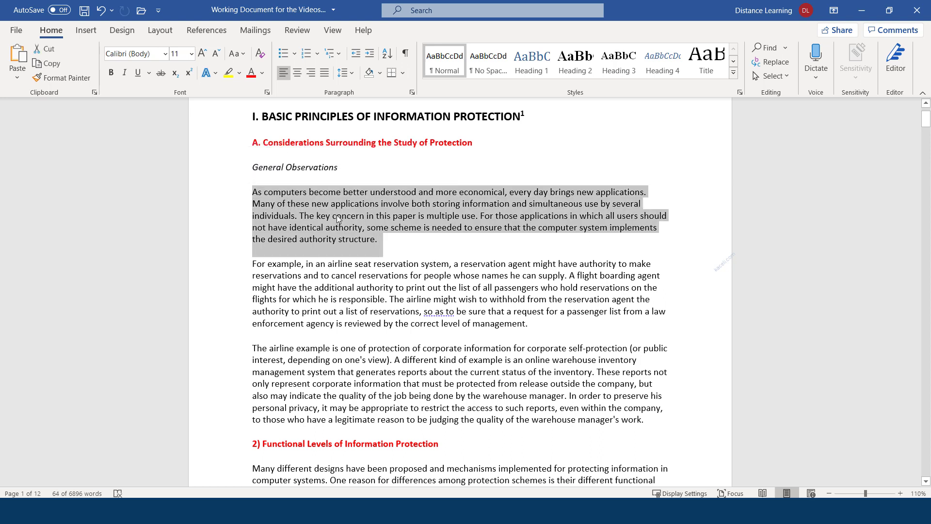
click(48, 64)
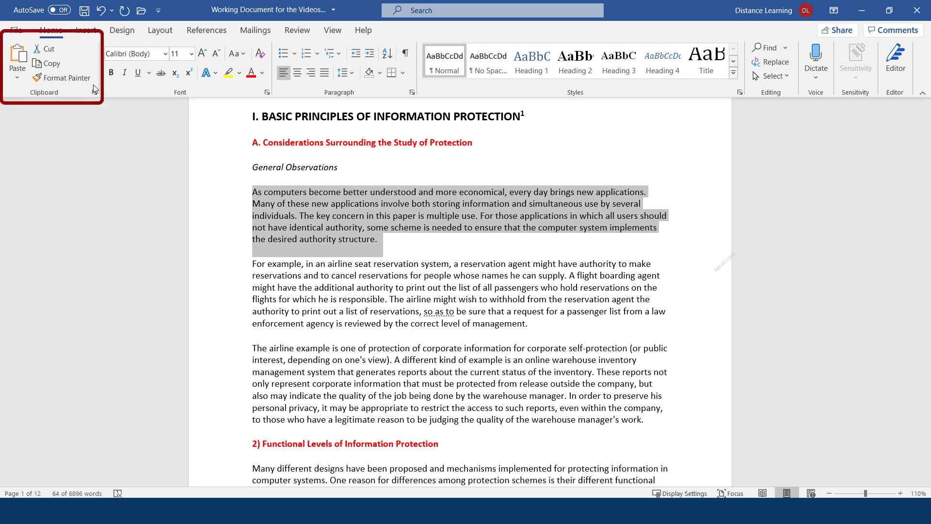
click(558, 322)
key(Return)
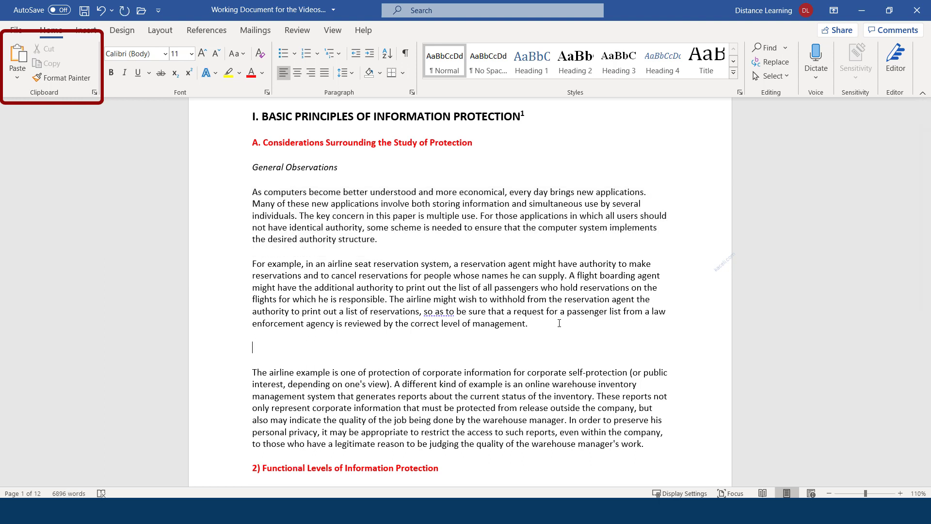
click(17, 81)
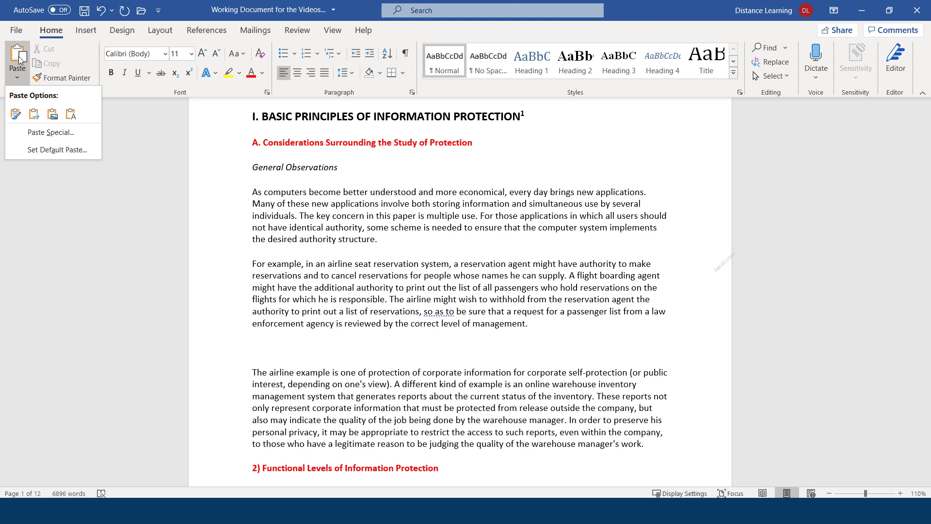
Step: Paste the copied paragraph below the airline reservation paragraph and delete the leftover empty line
click(20, 58)
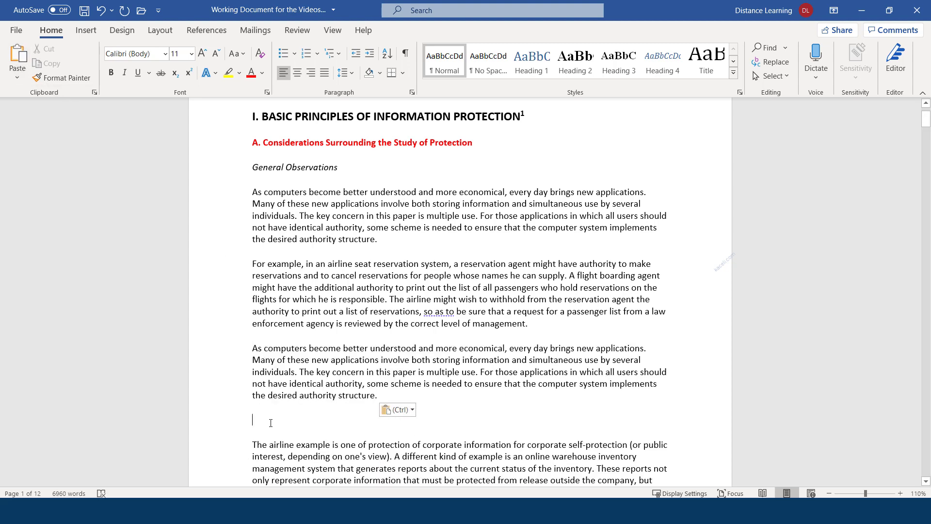
key(BackSpace)
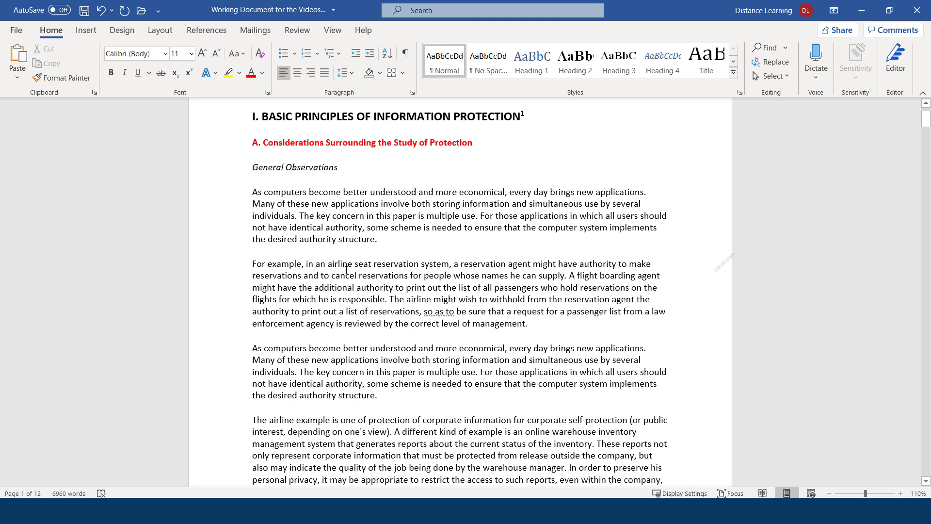
Step: Insert a paragraph break after the pasted text and turn on Show/Hide ¶ formatting marks
click(347, 272)
key(Return)
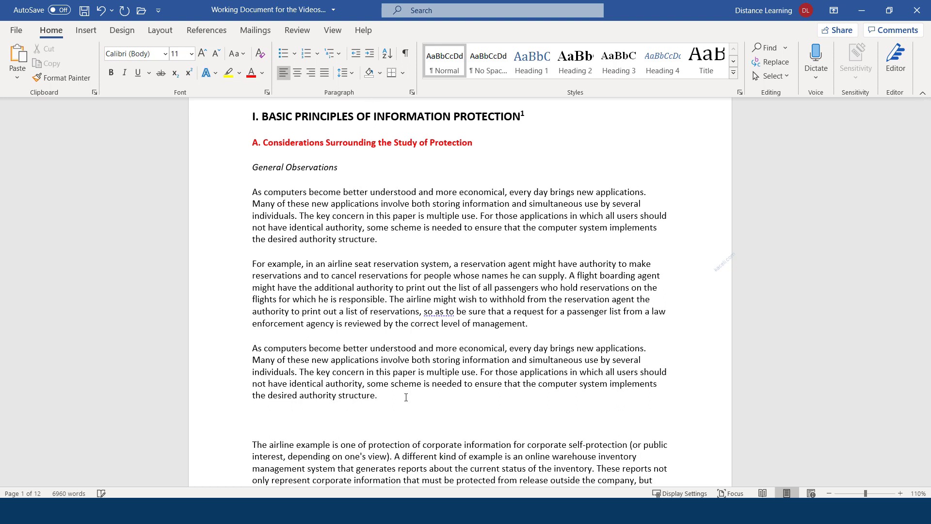
click(375, 397)
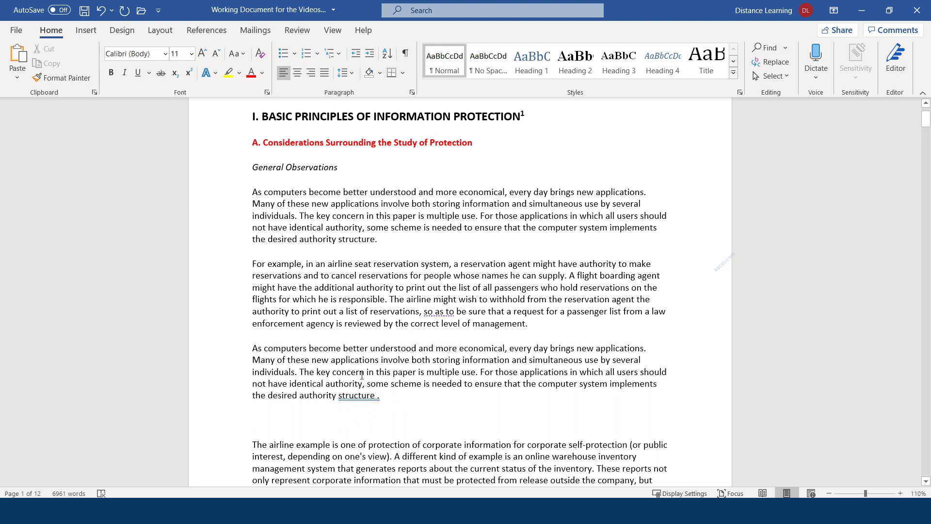
click(418, 350)
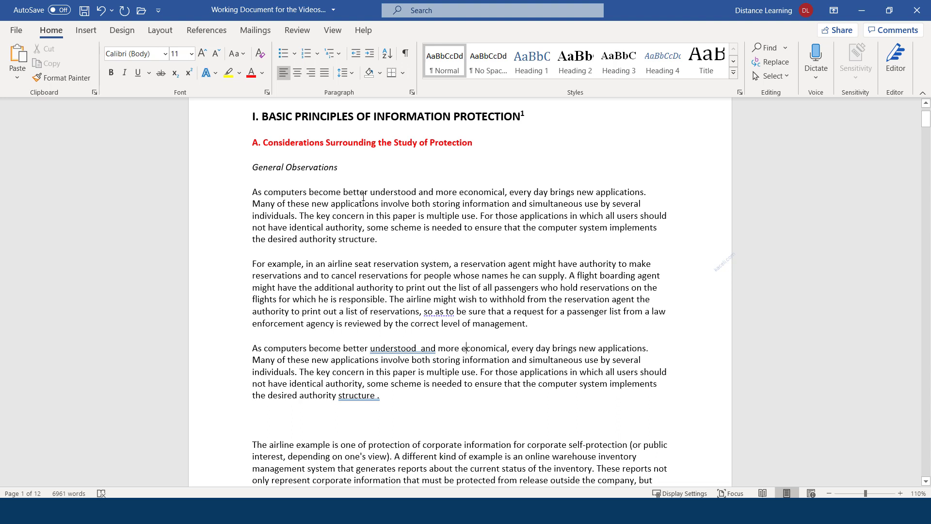
click(406, 53)
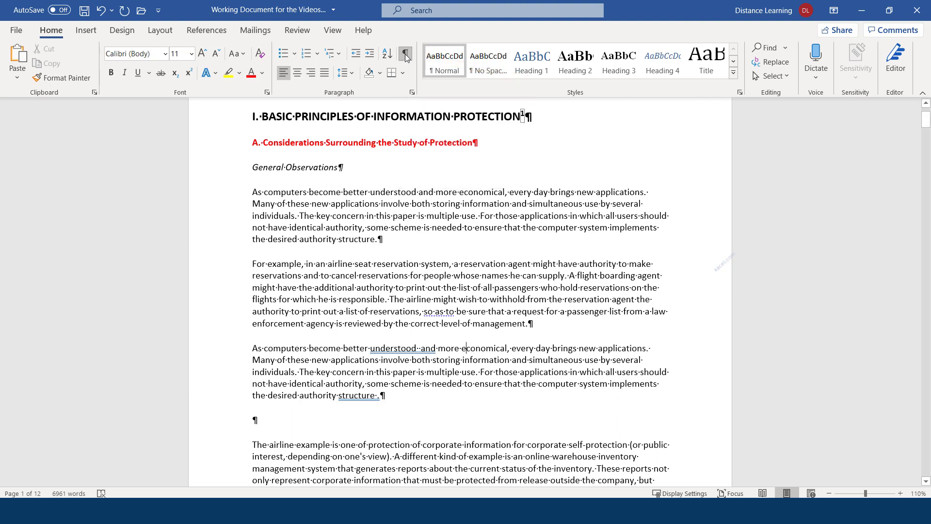
Step: Remove the double space after 'understood', the space before the period, and the empty paragraph
click(341, 167)
click(308, 191)
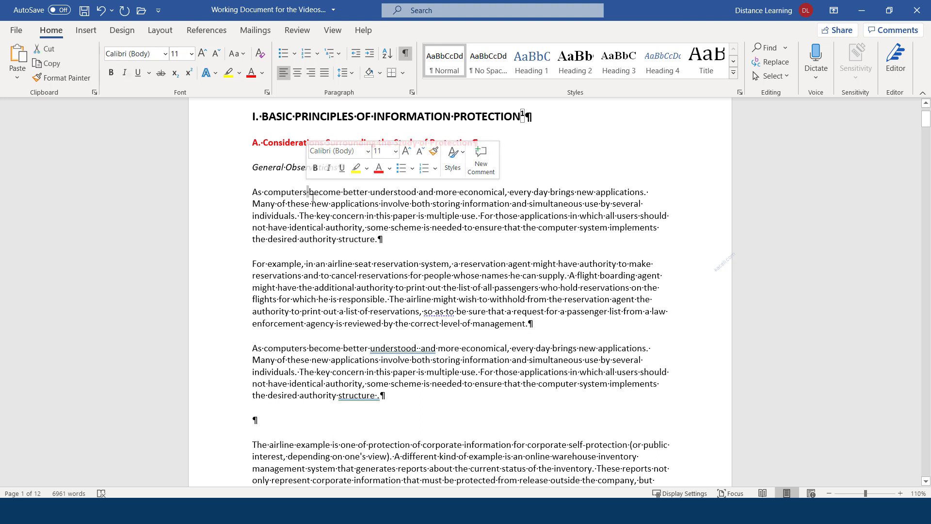
click(423, 348)
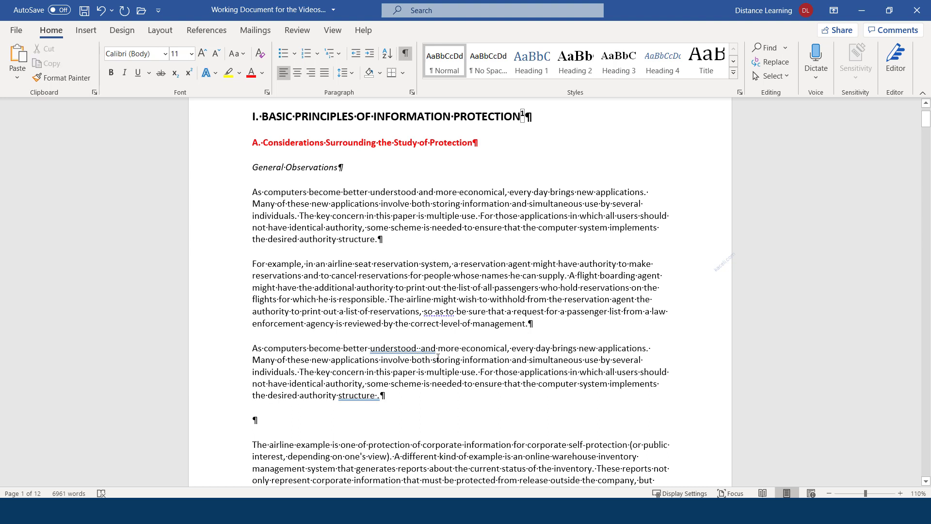
key(BackSpace)
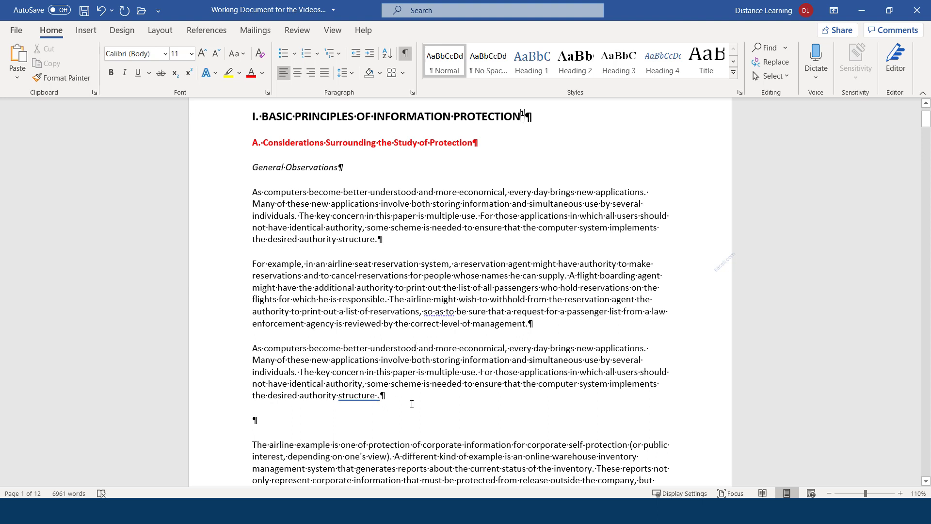
key(BackSpace)
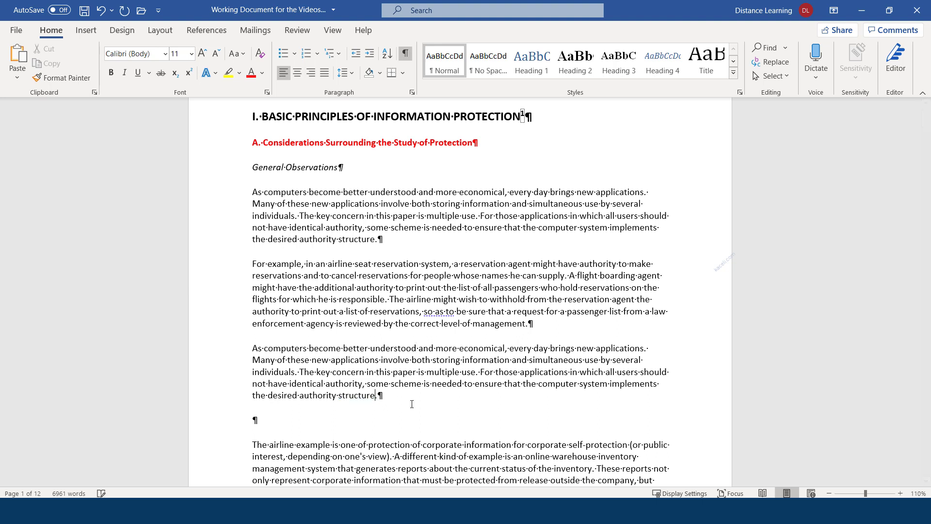
click(260, 420)
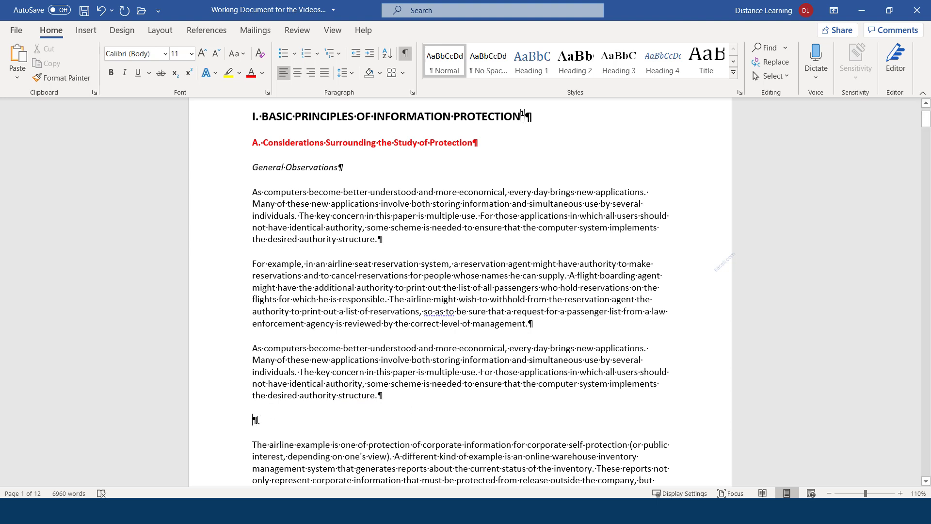
key(BackSpace)
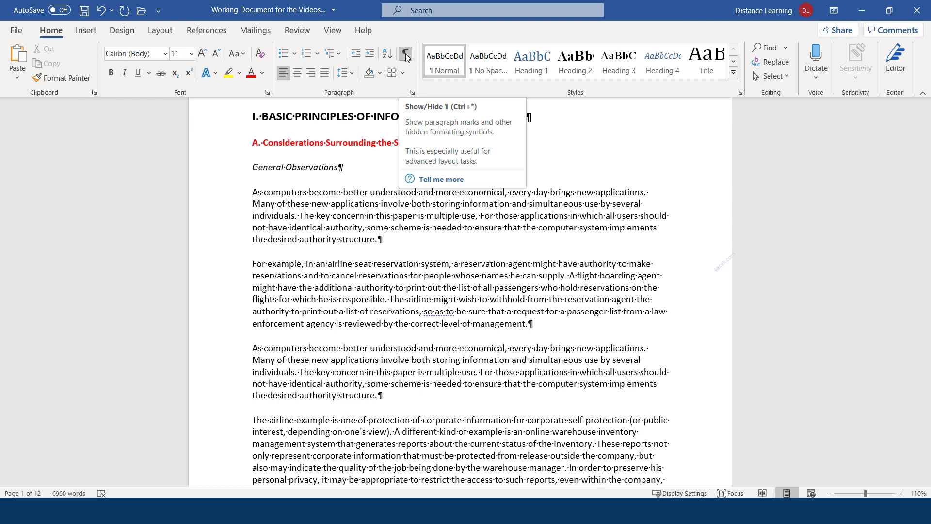
Step: Turn off formatting marks and scroll back to the first page
scroll(331, 336, down, 13)
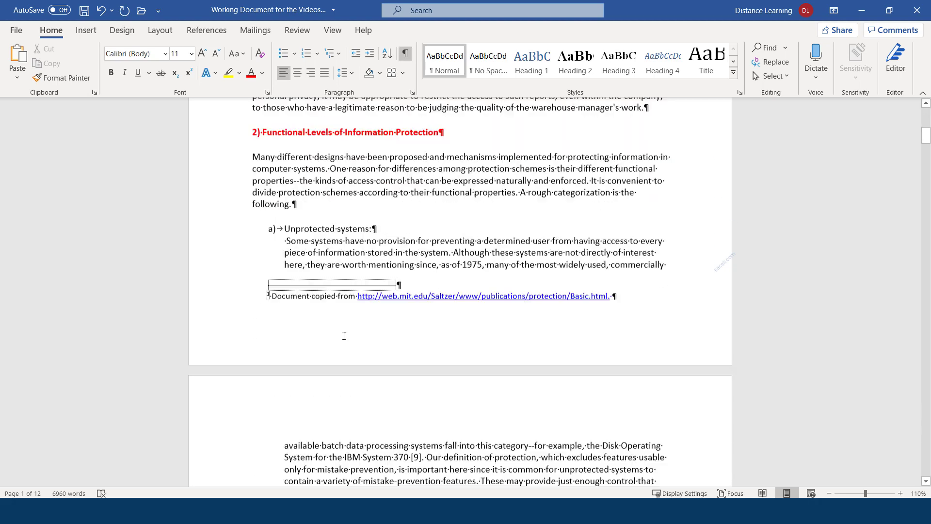
scroll(331, 335, up, 3)
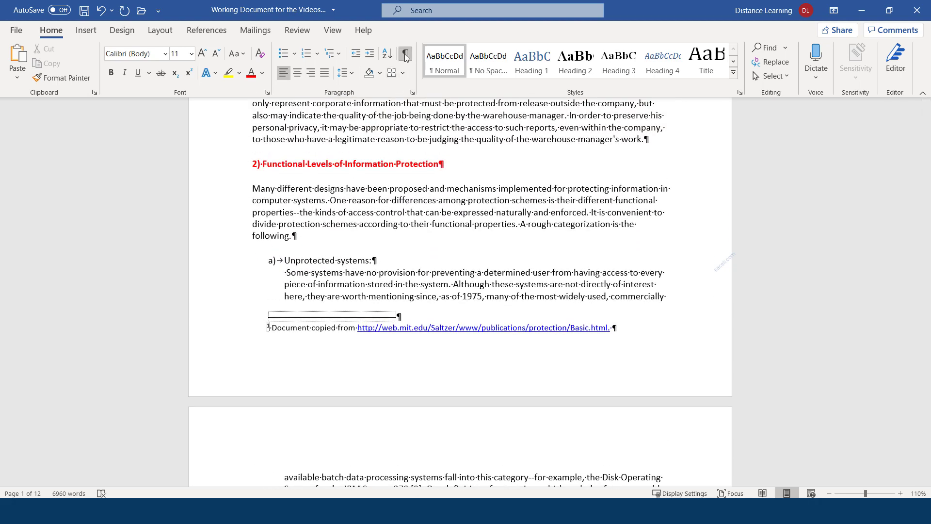
click(406, 59)
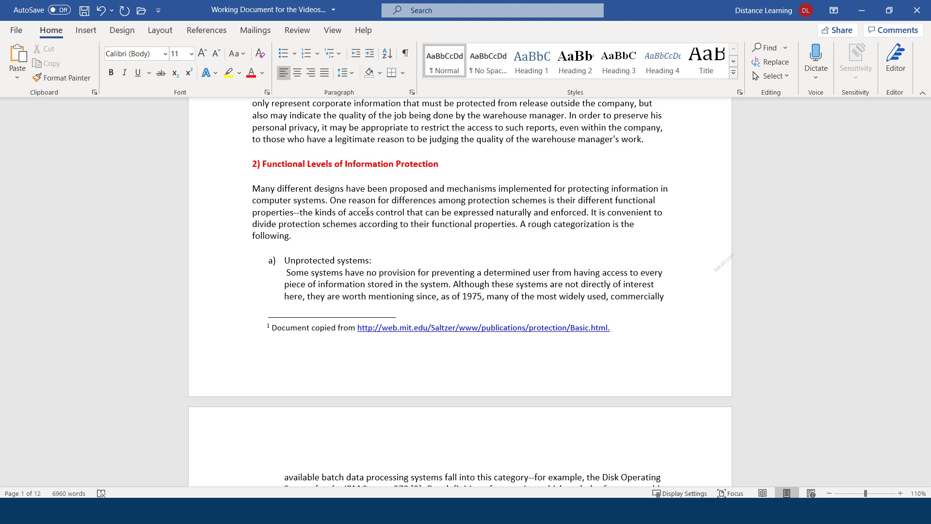
scroll(367, 212, up, 8)
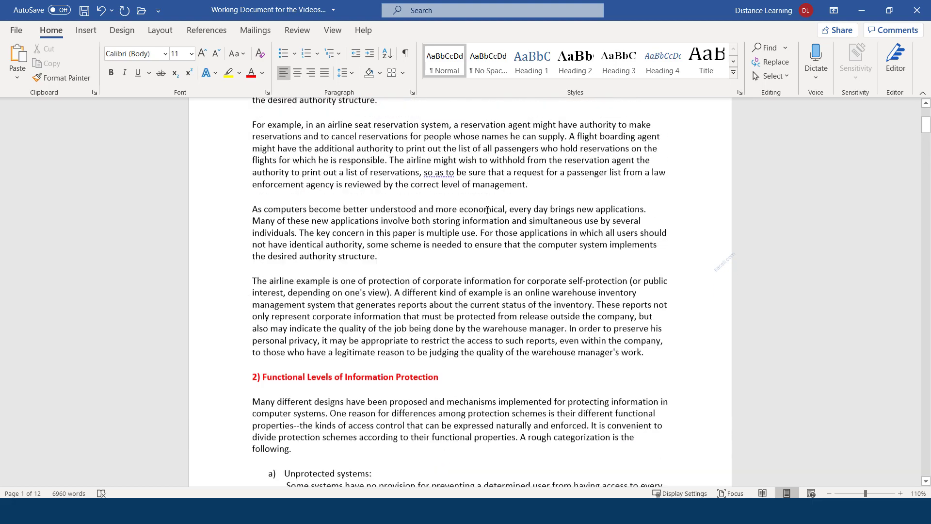
scroll(320, 212, up, 3)
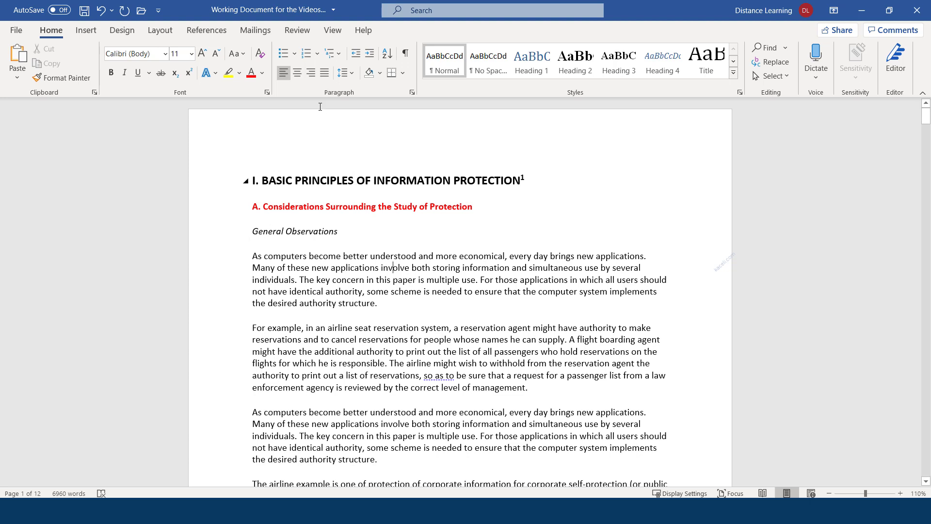
Step: Apply Heading 1 to the title 'I. BASIC PRINCIPLES OF INFORMATION PROTECTION' and reselect it
mouse_move(533, 187)
mouse_down()
mouse_move(278, 172)
mouse_move(245, 179)
mouse_up()
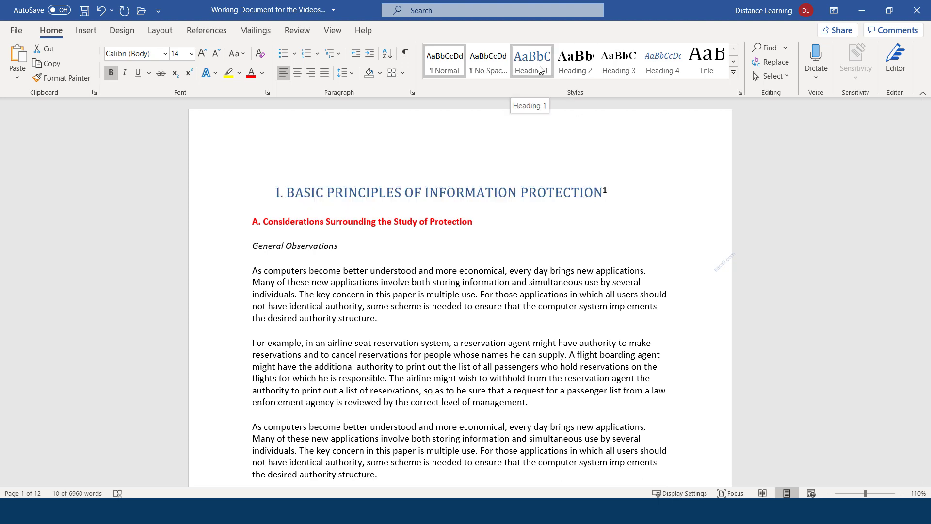
click(542, 61)
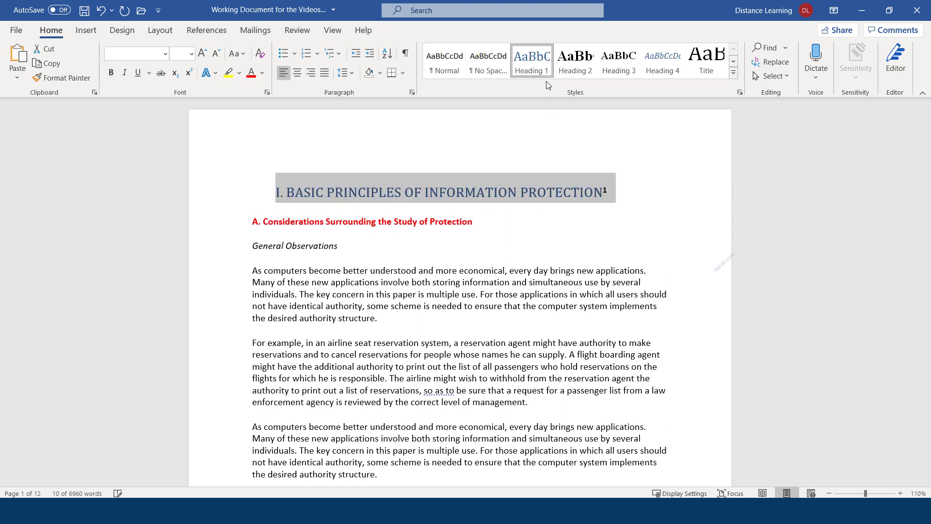
click(352, 193)
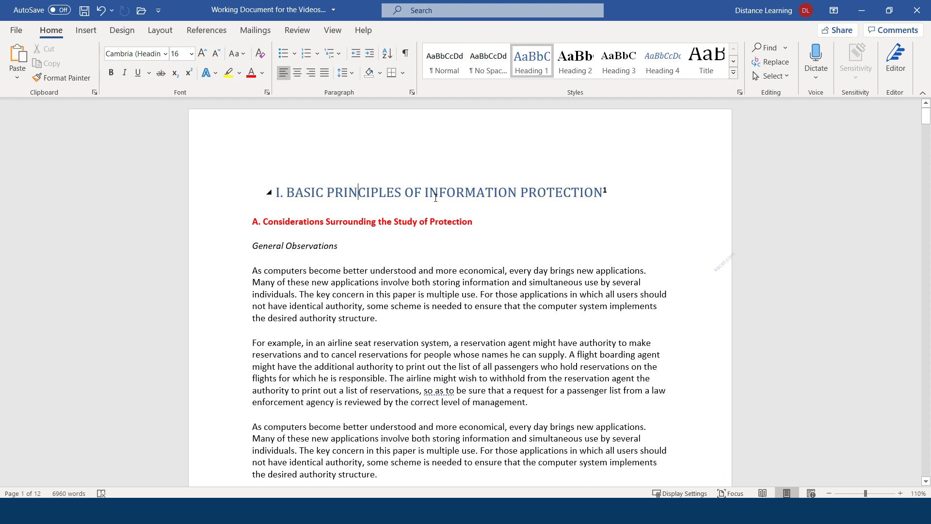
drag(608, 193, 274, 193)
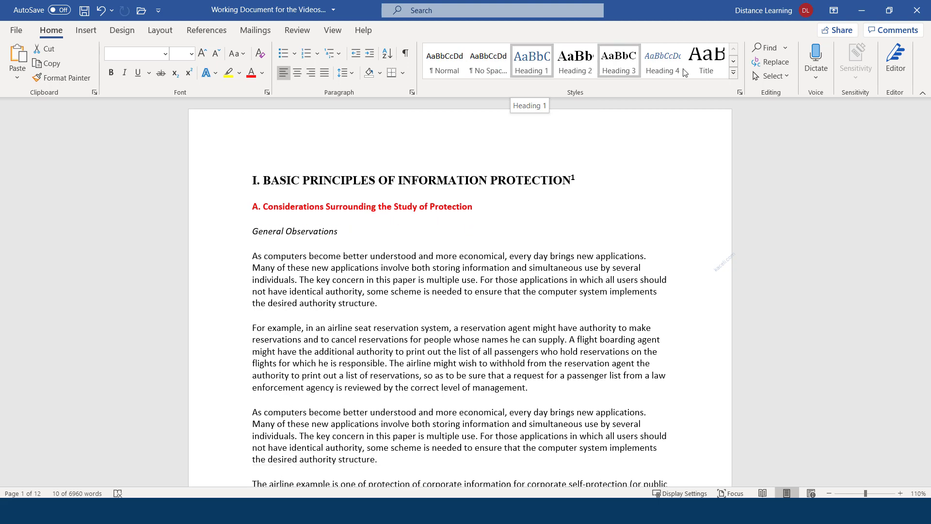
Step: Restyle the selected 'I. BASIC PRINCIPLES…' title with the Title style from the Styles gallery
click(711, 70)
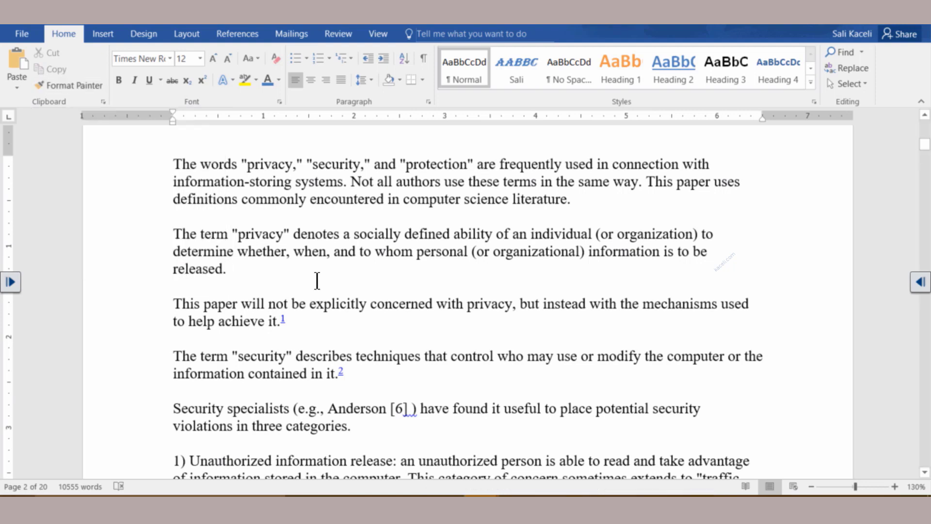
Step: Make the privacy definition paragraph blue text with a yellow highlight
triple_click(204, 261)
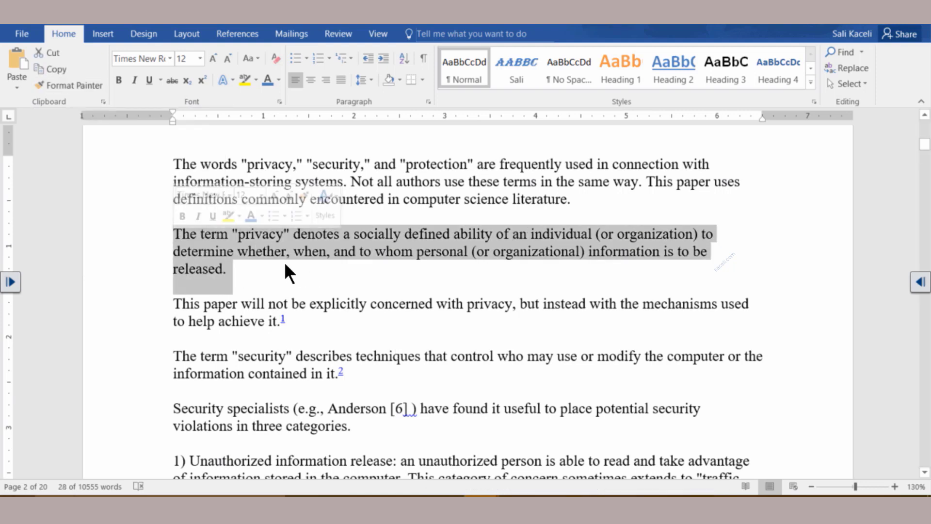
click(268, 80)
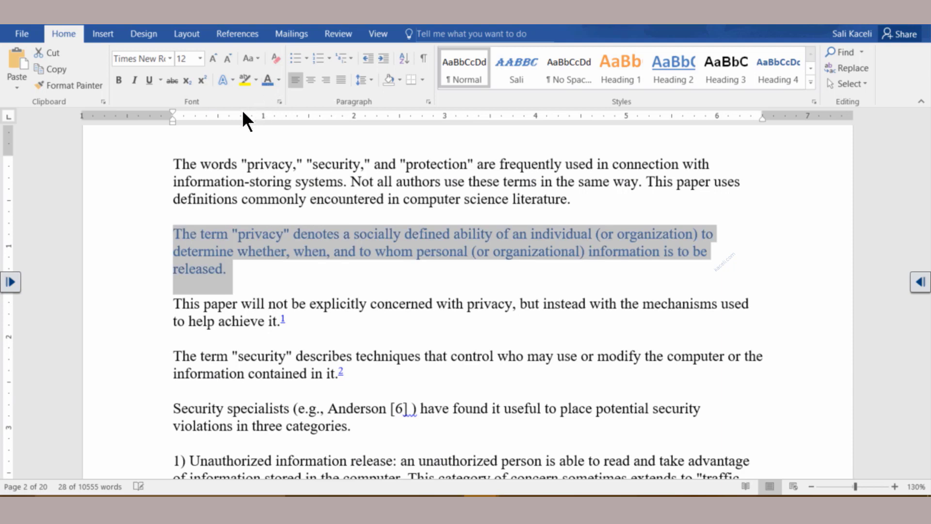
click(244, 79)
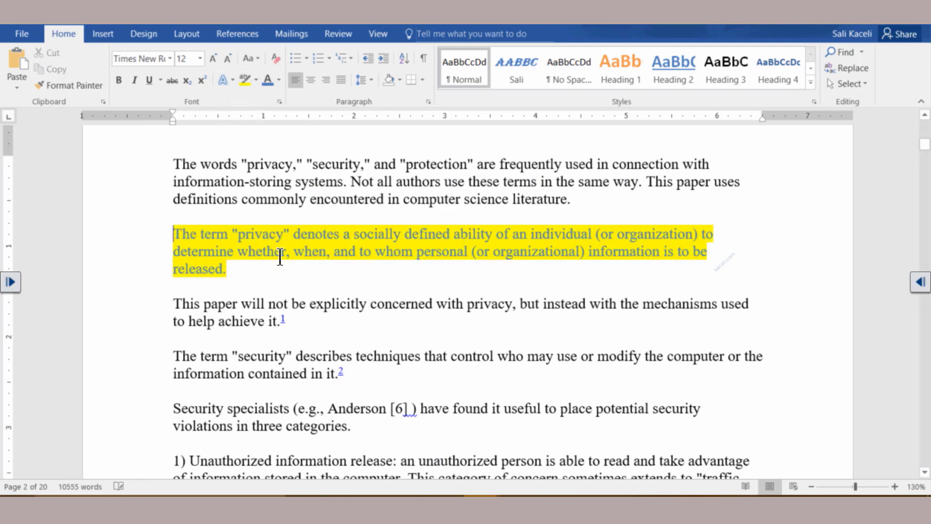
click(229, 268)
drag(232, 268, 180, 235)
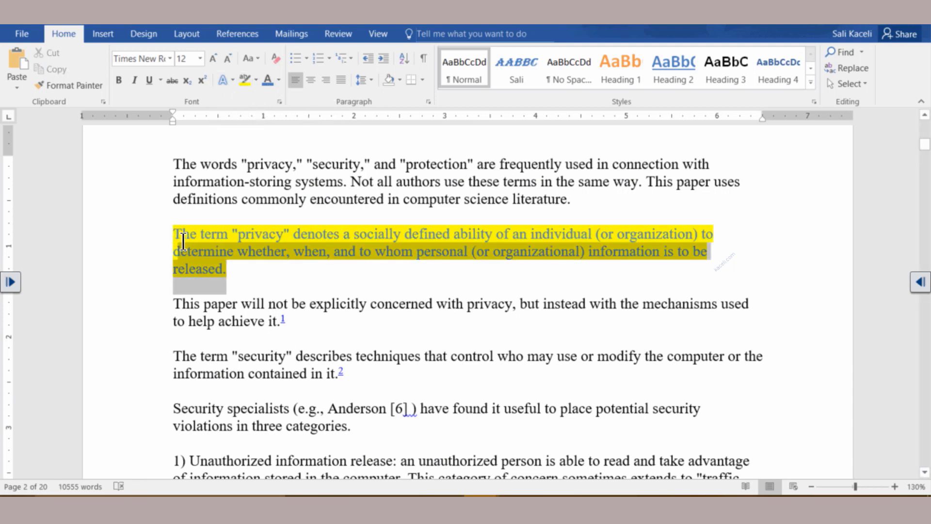
Step: Set the privacy paragraph's font to Calibri and reselect it for copying its formatting
click(170, 59)
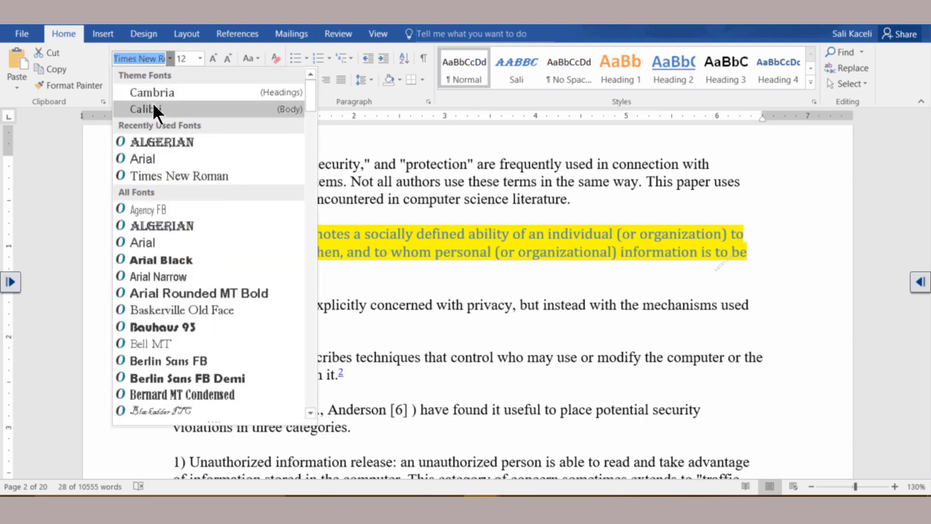
click(152, 103)
key(Right)
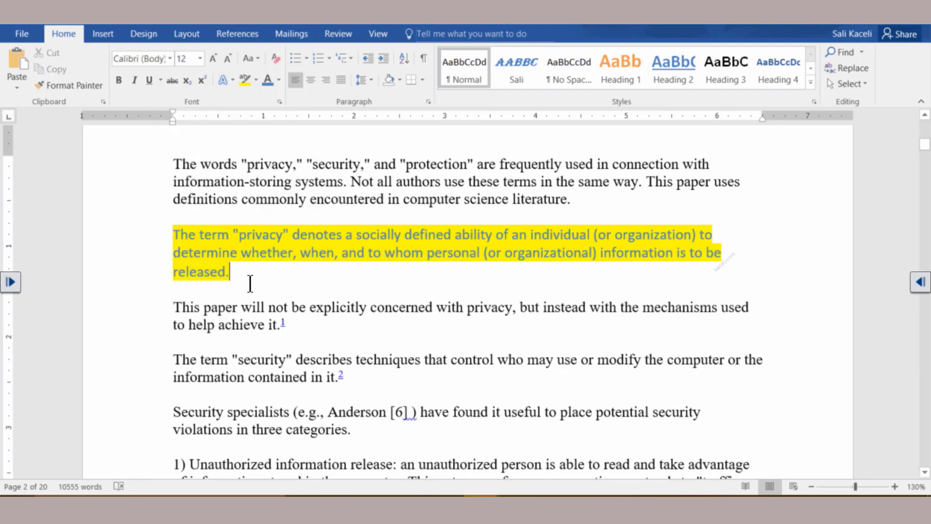
drag(354, 381, 169, 360)
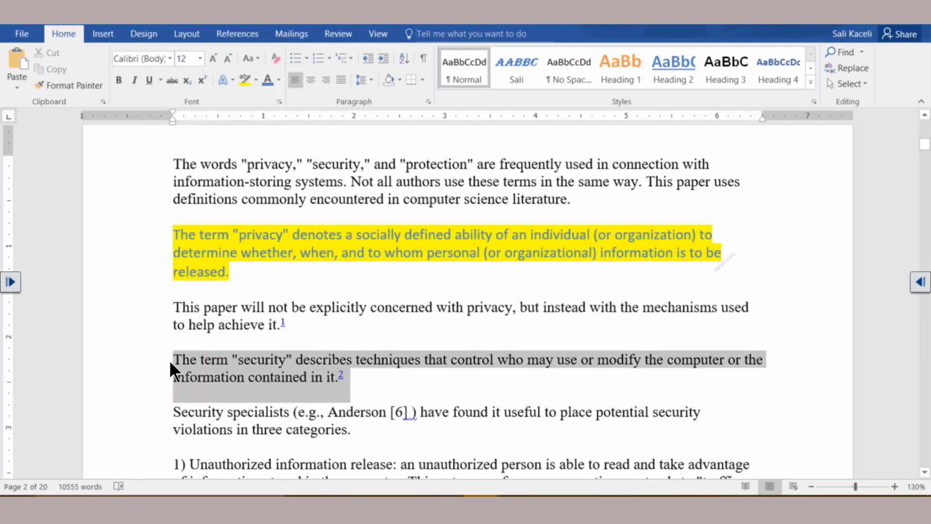
click(406, 386)
triple_click(210, 266)
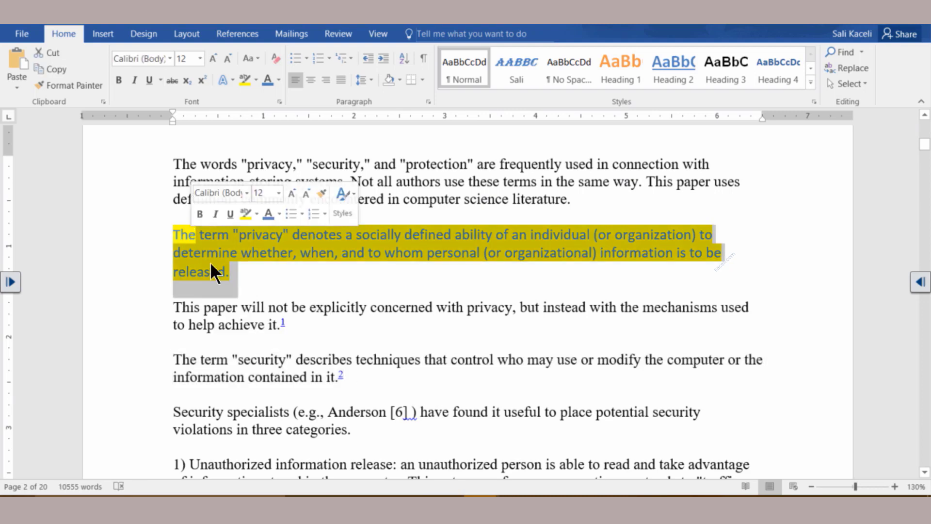
click(235, 273)
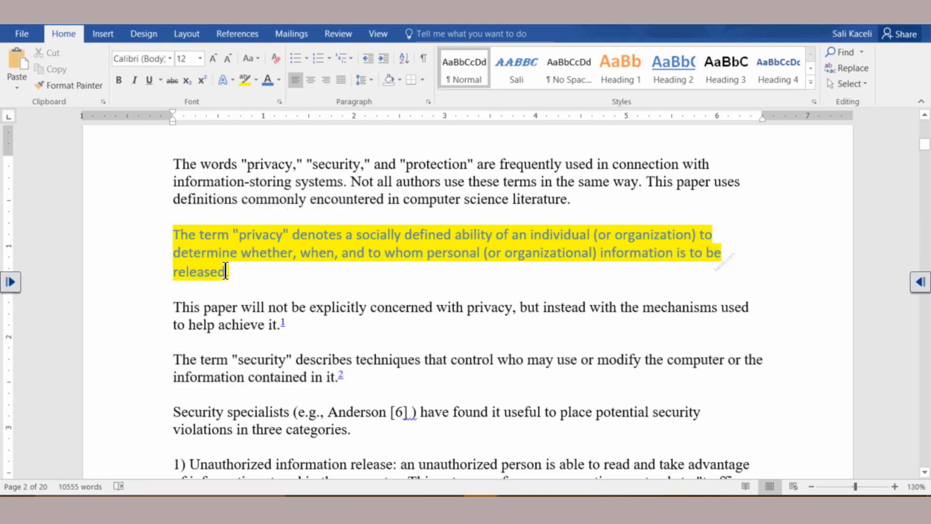
triple_click(209, 262)
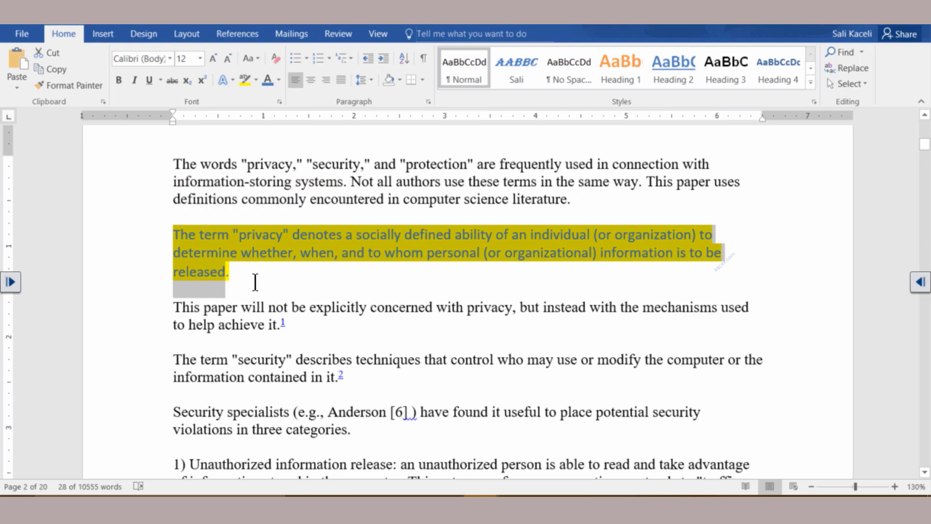
Step: Format-paint the privacy paragraph's blue Calibri highlighted style onto the security definition
click(74, 87)
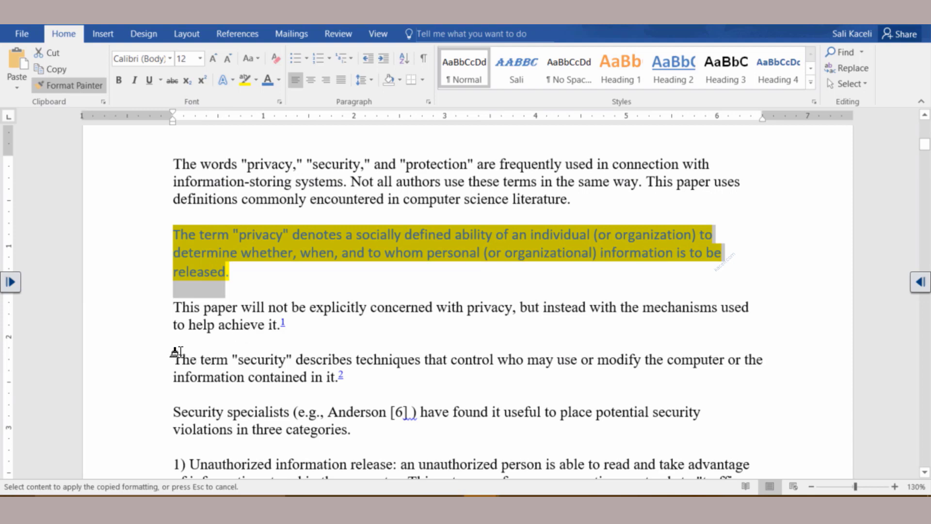
mouse_move(175, 359)
mouse_down()
mouse_move(317, 377)
mouse_move(305, 377)
mouse_up()
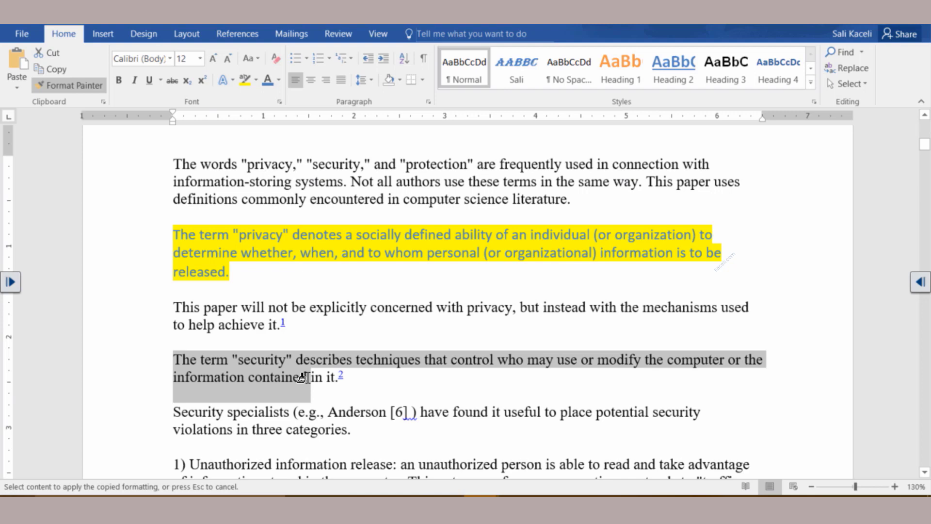
drag(308, 377, 307, 377)
click(389, 415)
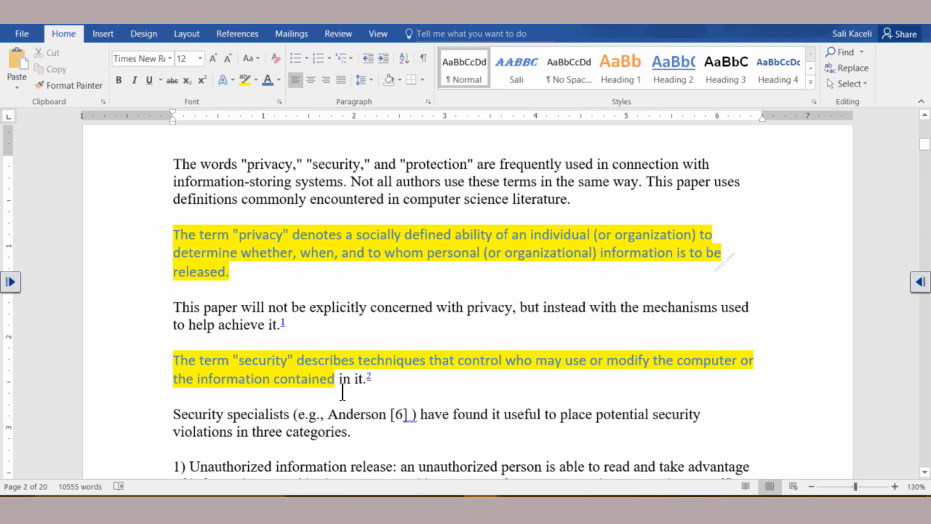
click(321, 388)
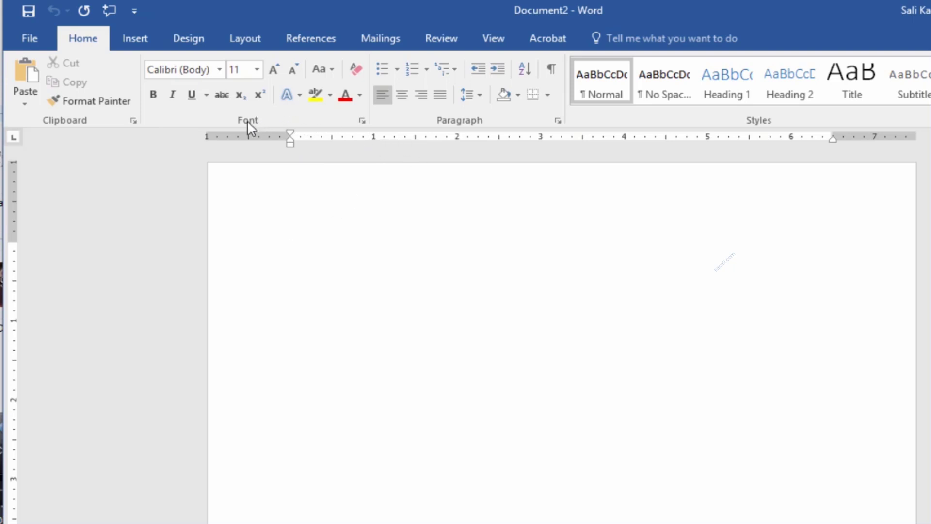
Step: Set Arial 12 as the default font for all documents based on Normal.dotm
click(363, 122)
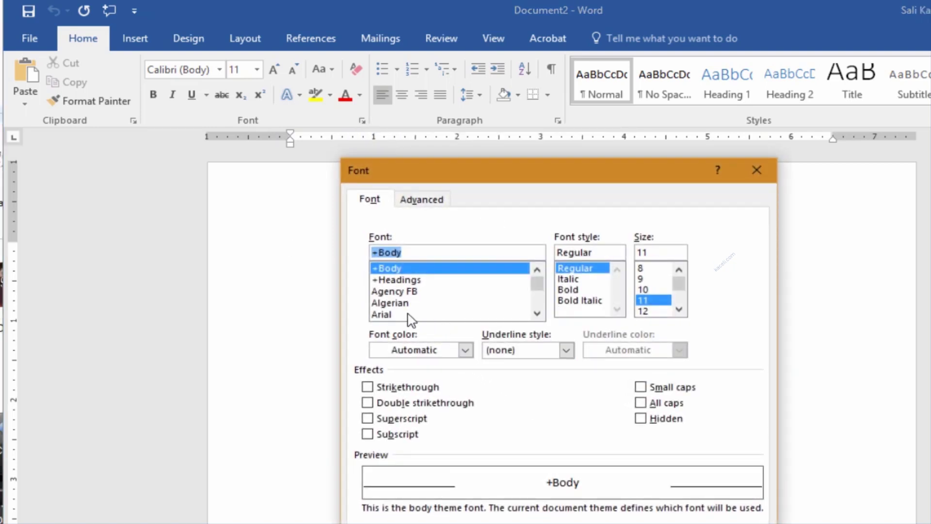
click(388, 316)
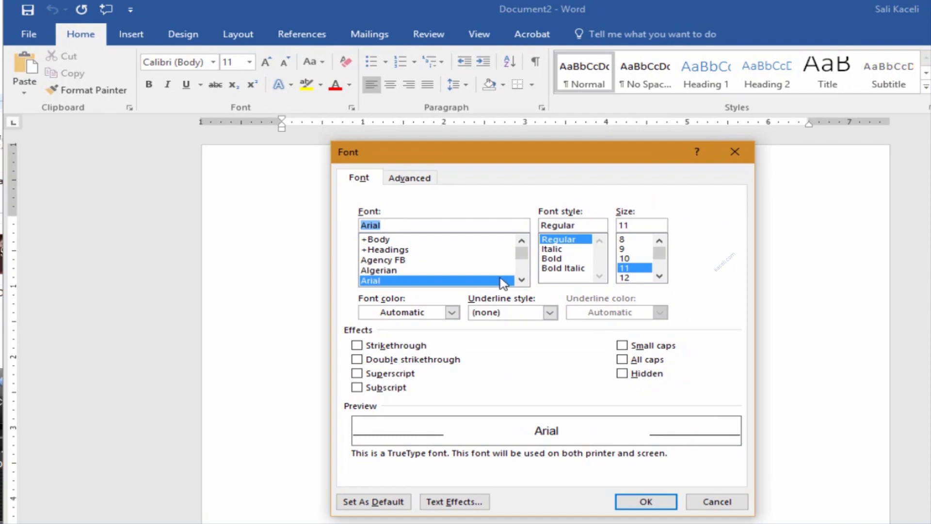
click(626, 277)
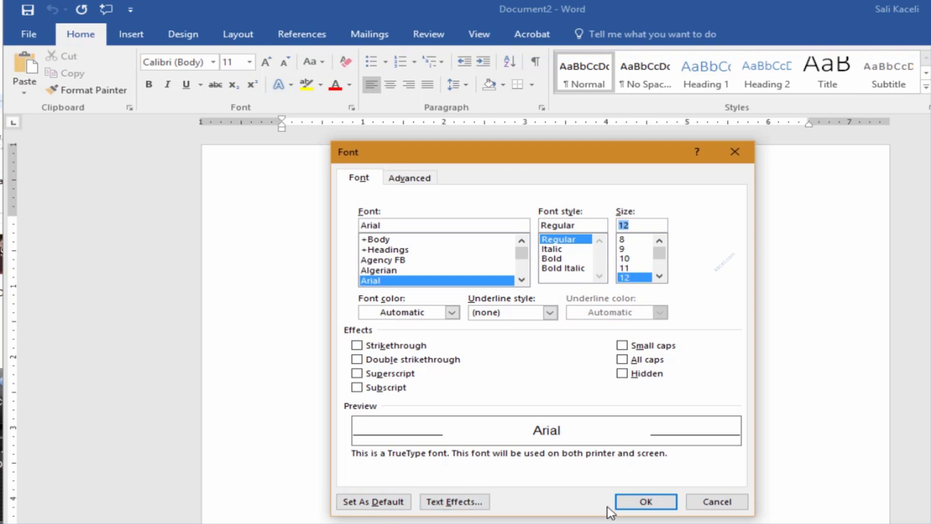
click(373, 504)
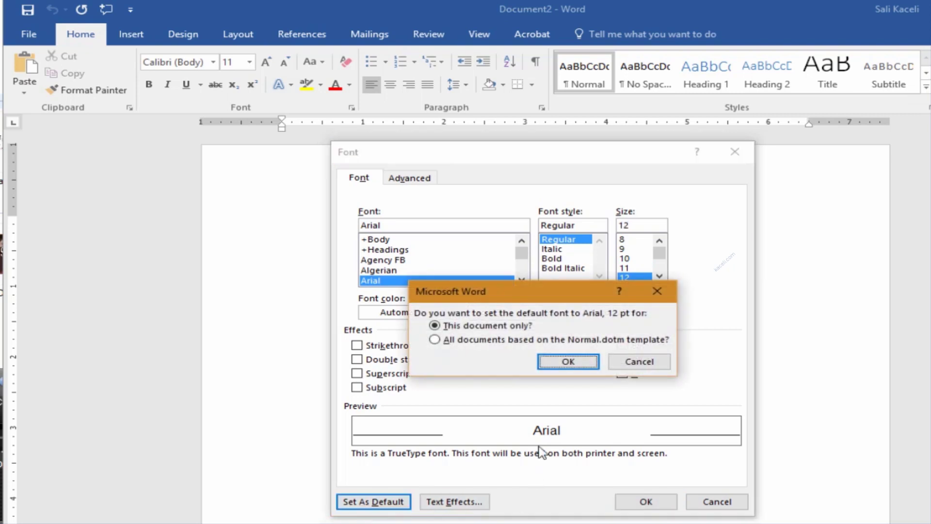
click(434, 339)
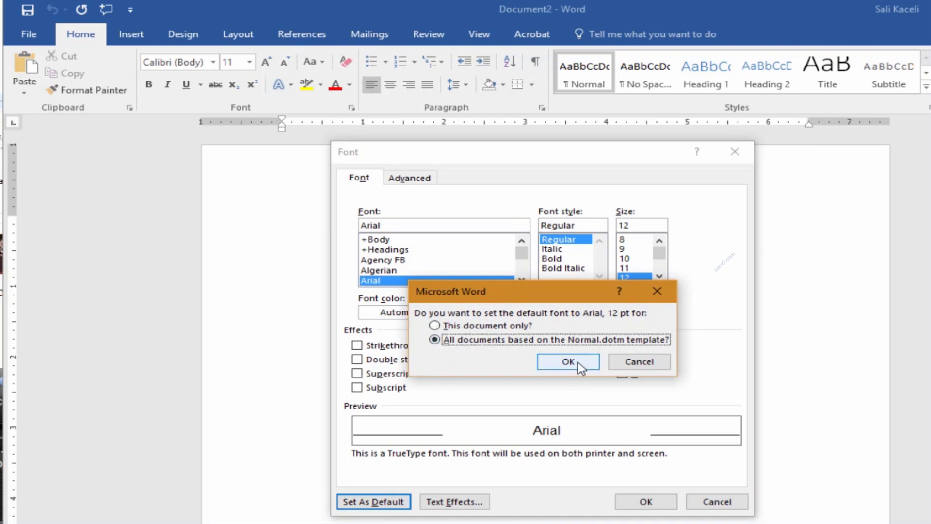
click(575, 364)
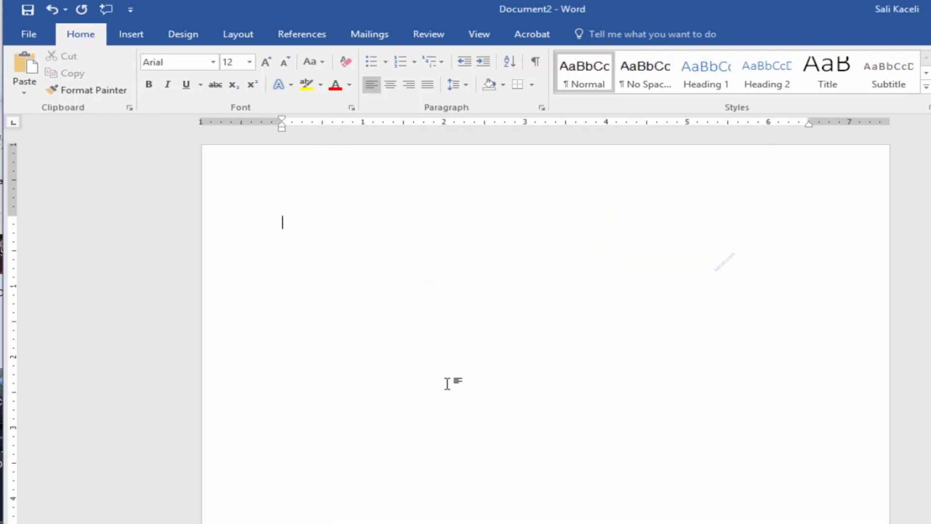
Step: Create a new blank document from the File menu
click(28, 37)
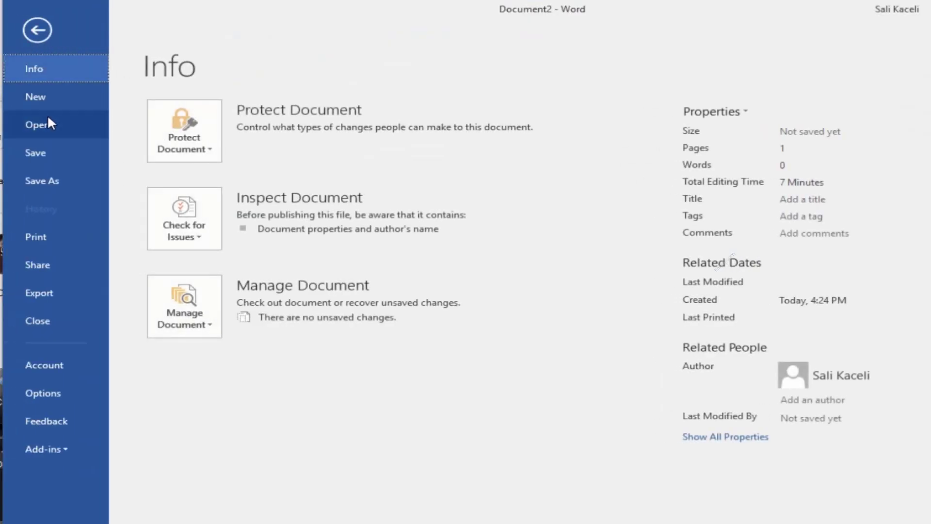
click(43, 97)
click(228, 251)
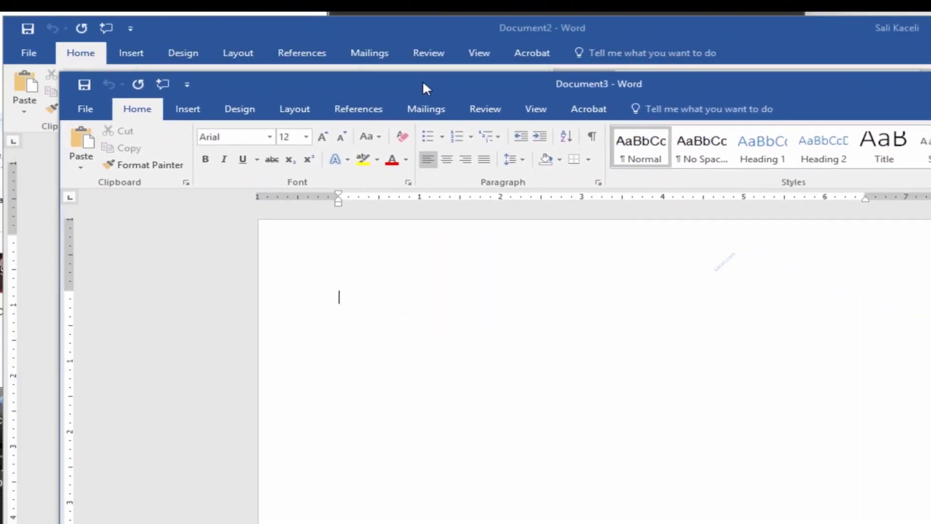
Step: Type a sample line, then restore Calibri 11 as the default for all Normal.dotm documents
drag(423, 80, 376, 28)
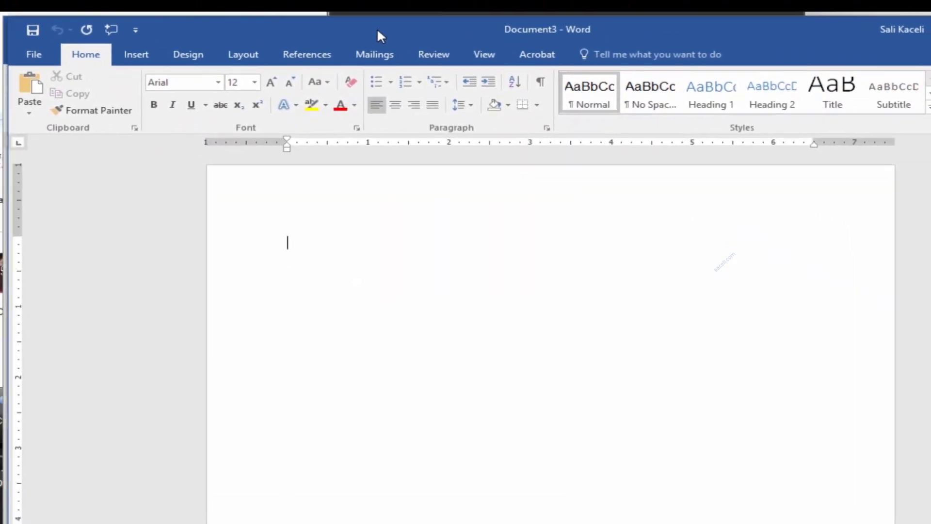
text(rgerertetrert)
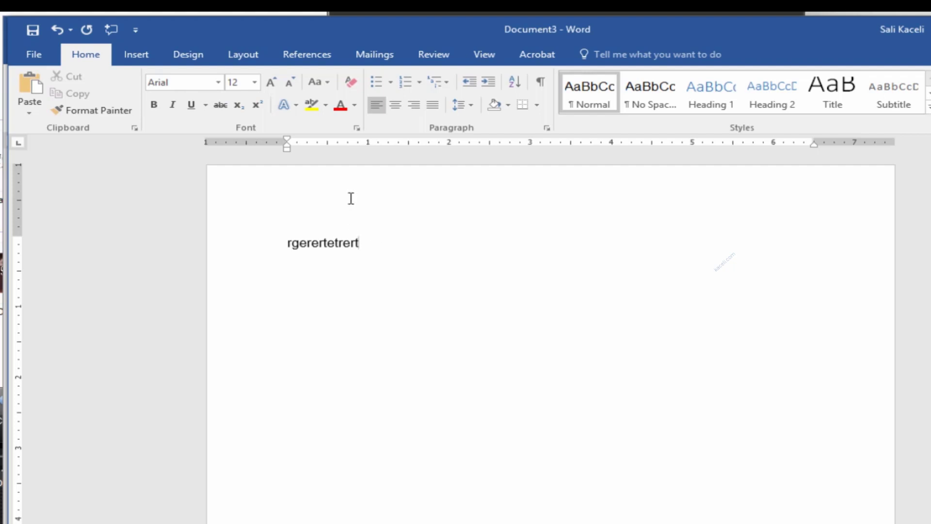
click(357, 129)
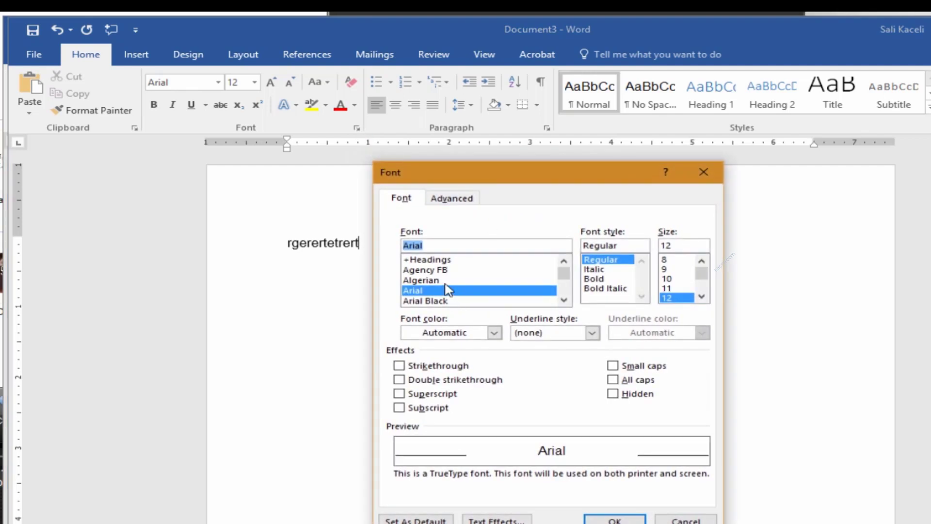
text(c)
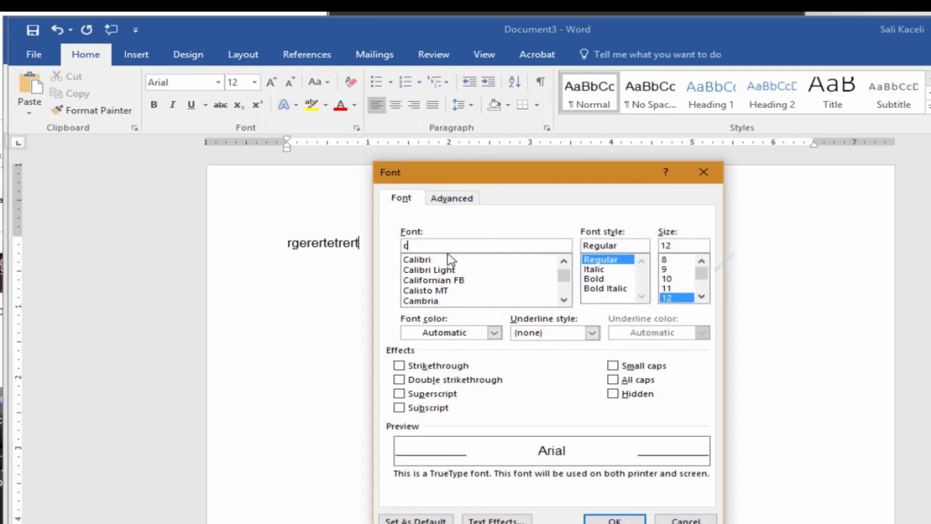
click(428, 261)
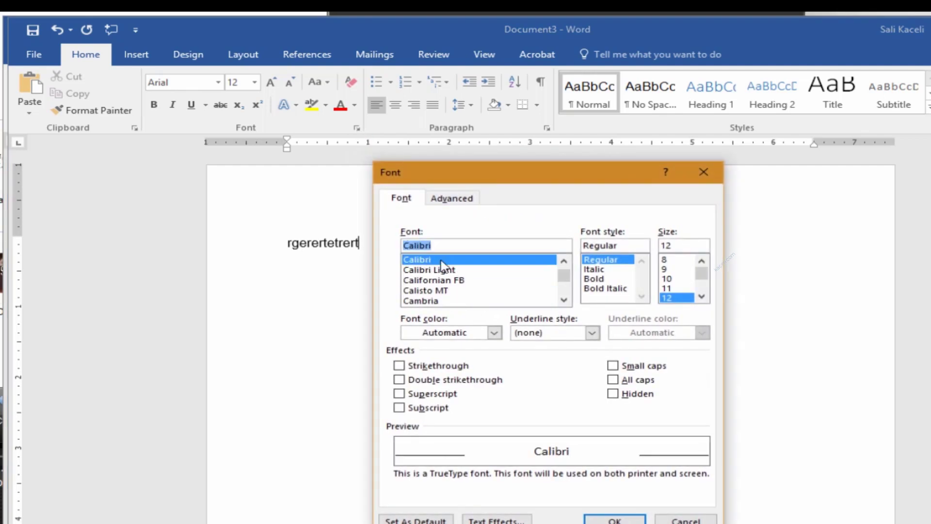
click(668, 288)
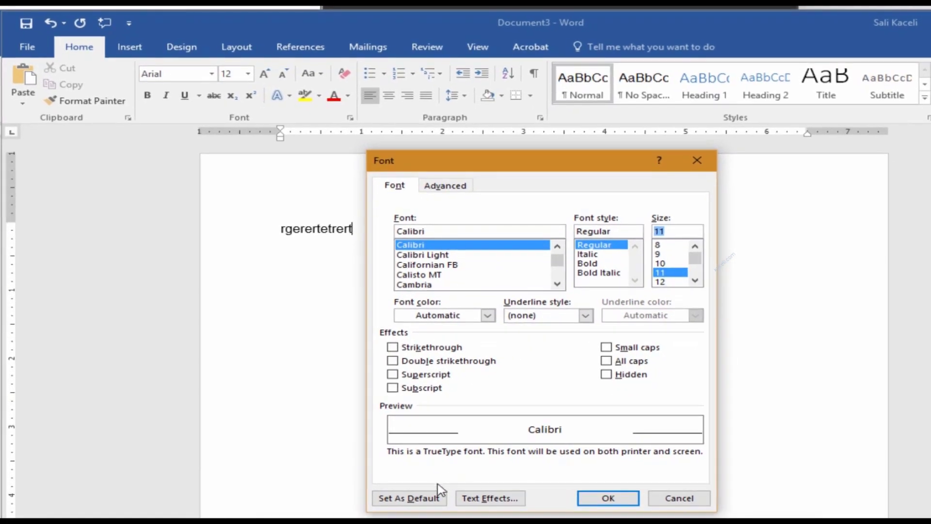
click(416, 498)
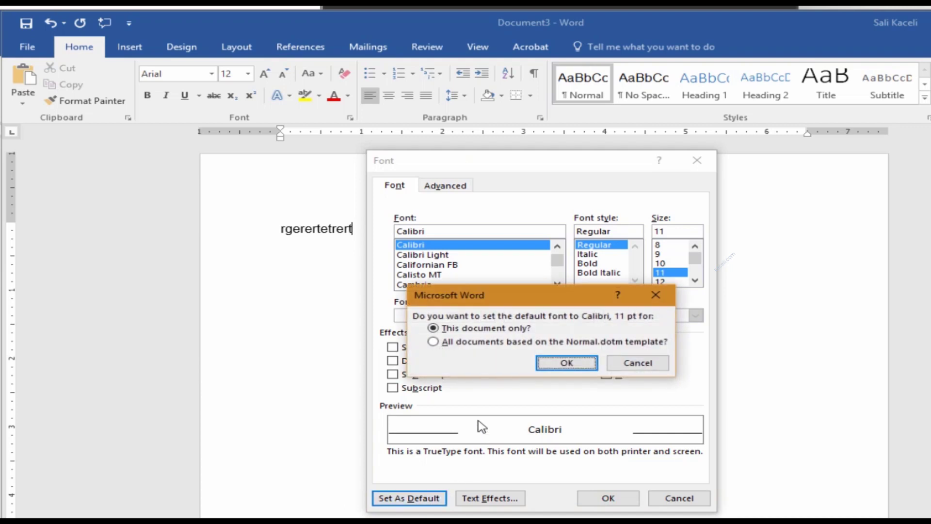
click(468, 343)
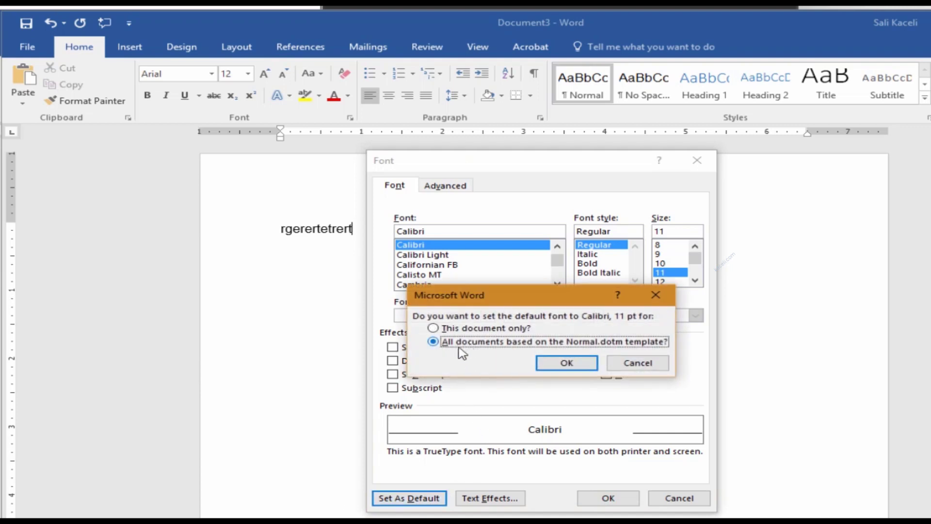
click(567, 364)
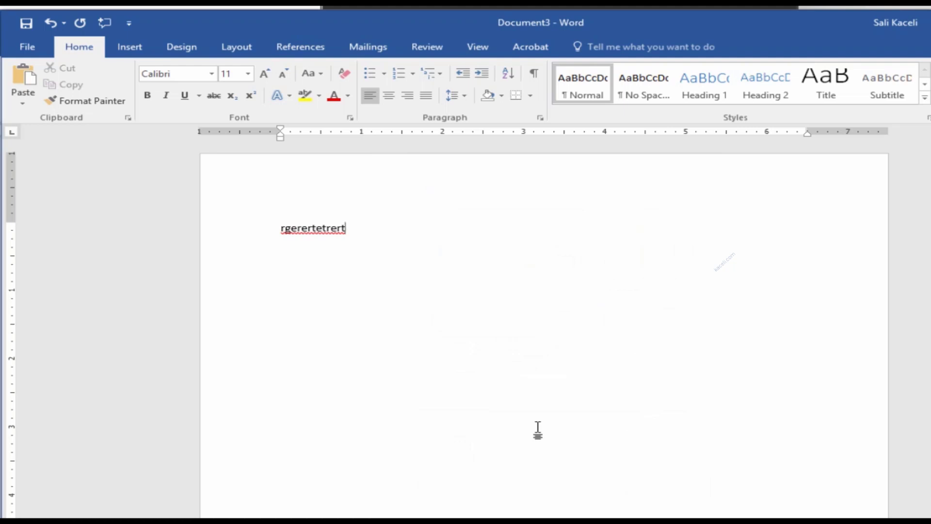
Step: Create another new blank document with Ctrl+N
click(36, 53)
key(ctrl+n)
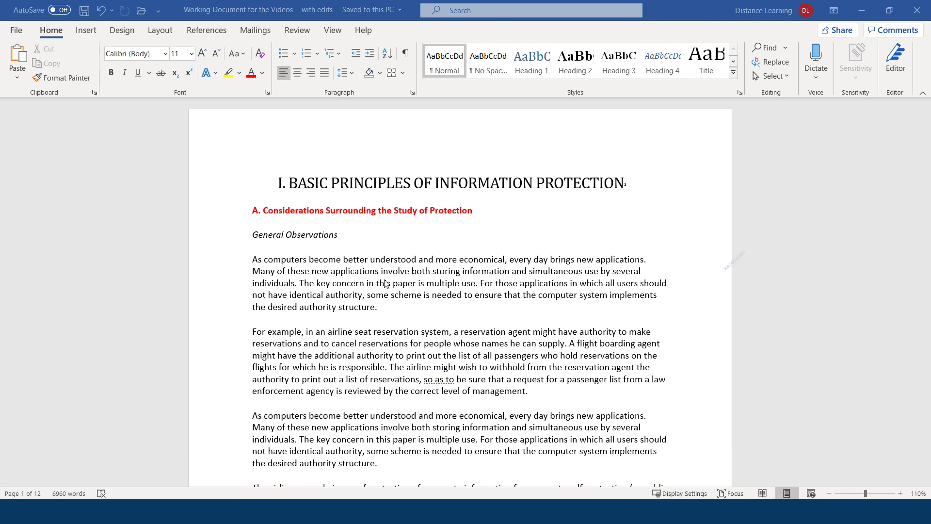
scroll(352, 297, down, 10)
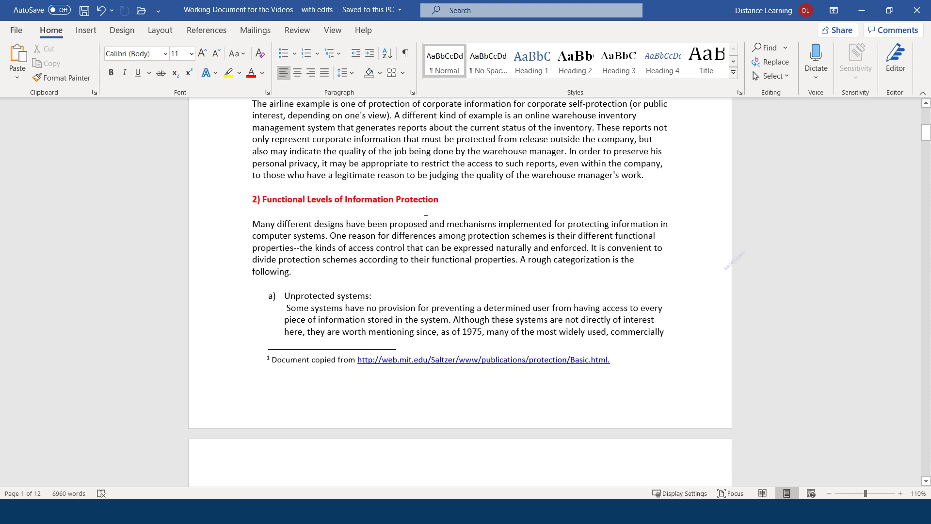
click(423, 200)
double_click(422, 200)
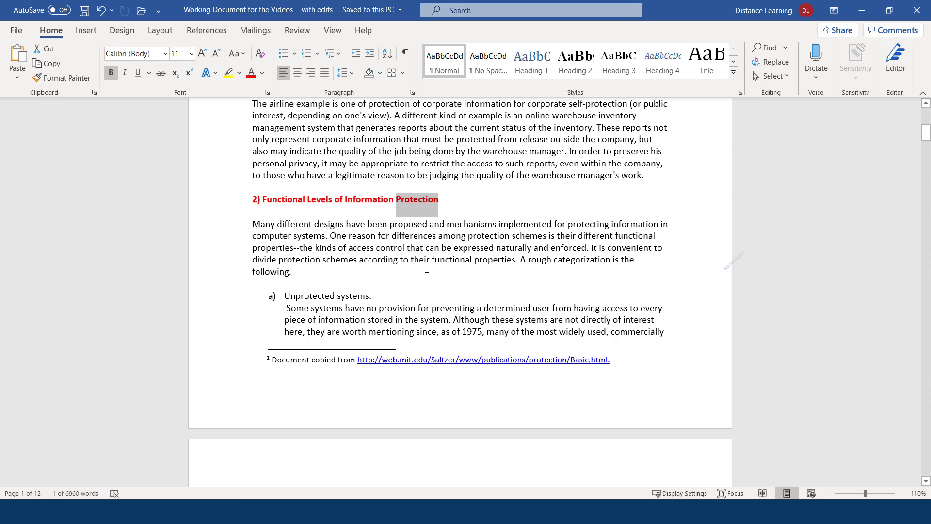
scroll(414, 273, down, 2)
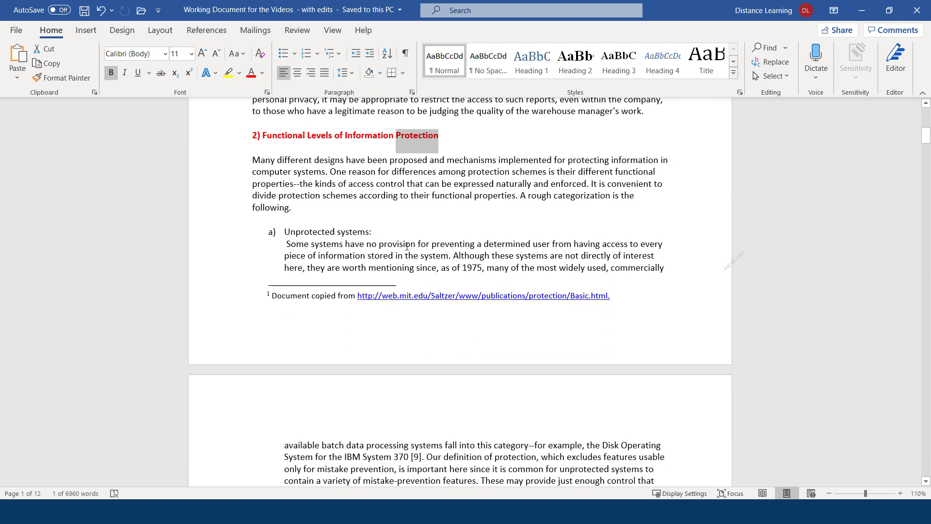
scroll(474, 241, up, 3)
click(434, 232)
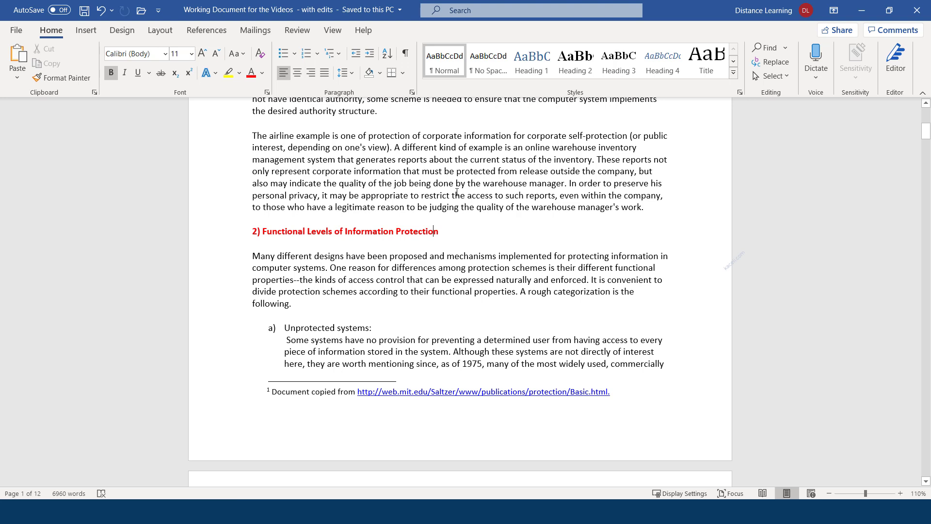
click(772, 51)
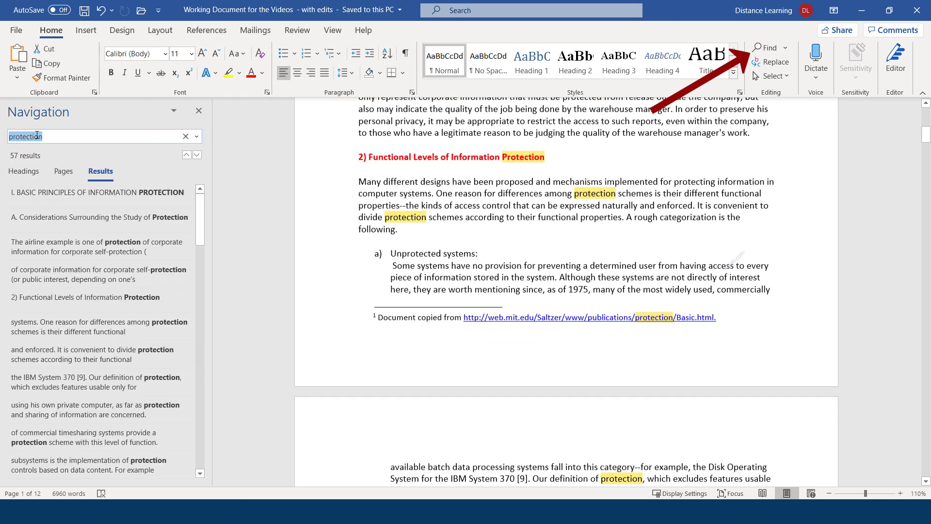
click(68, 134)
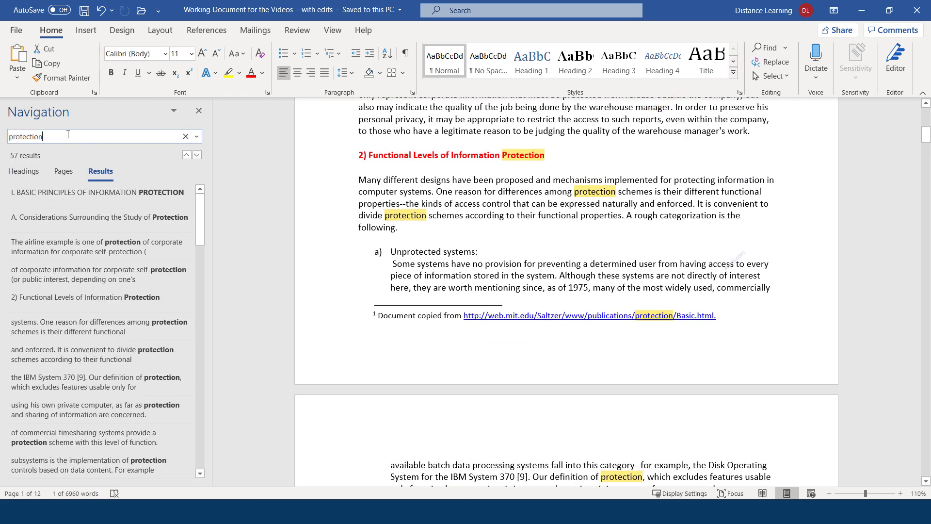
drag(43, 136, 6, 134)
key(BackSpace)
text(po)
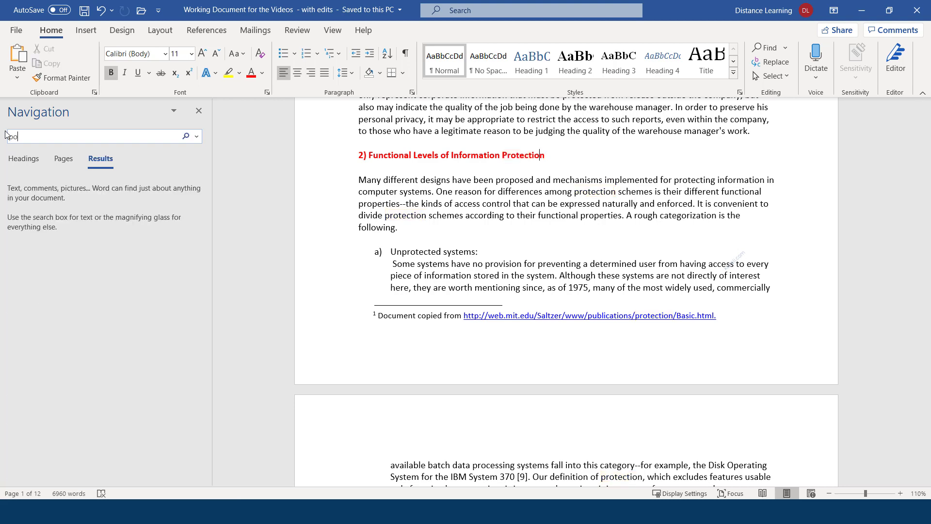
key(BackSpace)
text(rotection)
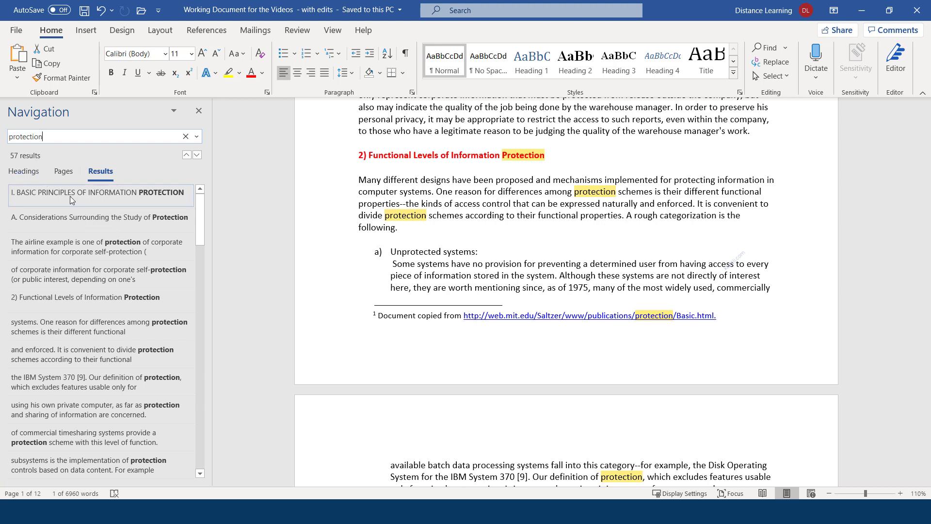
click(86, 301)
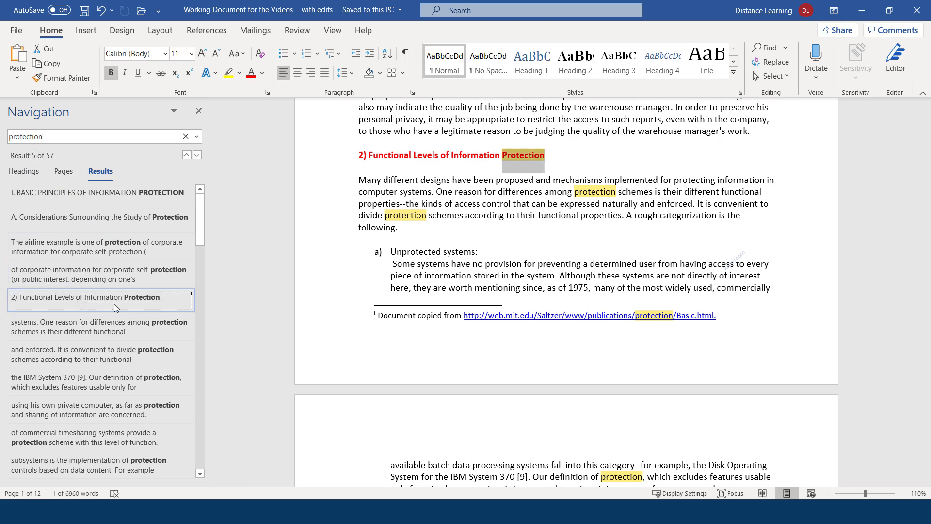
click(88, 358)
click(107, 384)
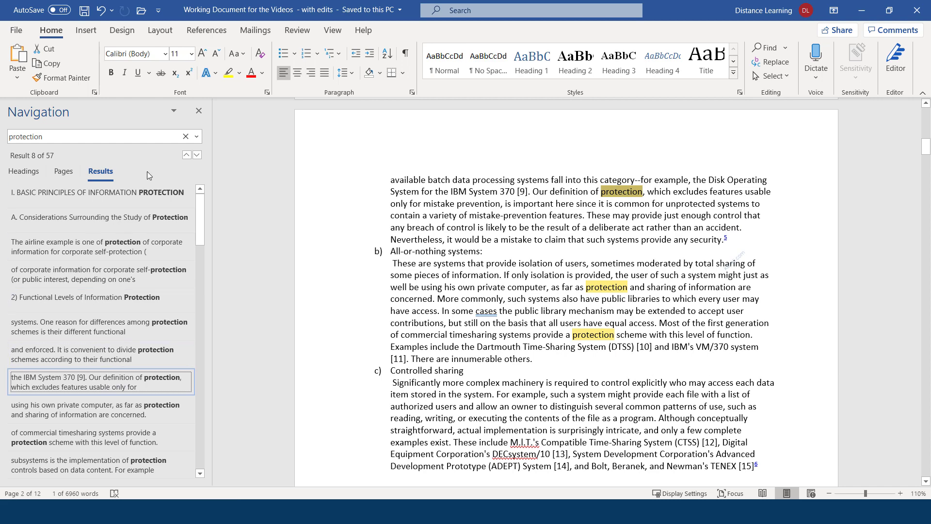
click(199, 111)
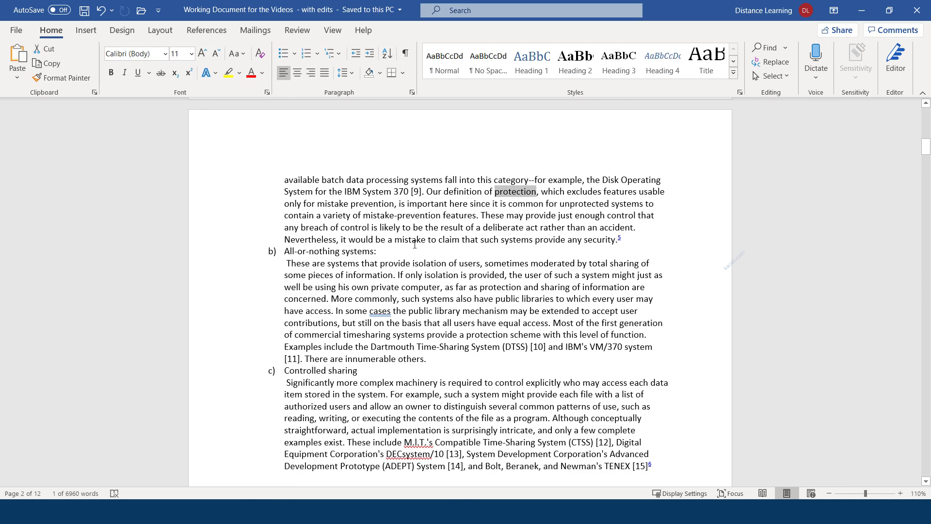
scroll(414, 244, up, 15)
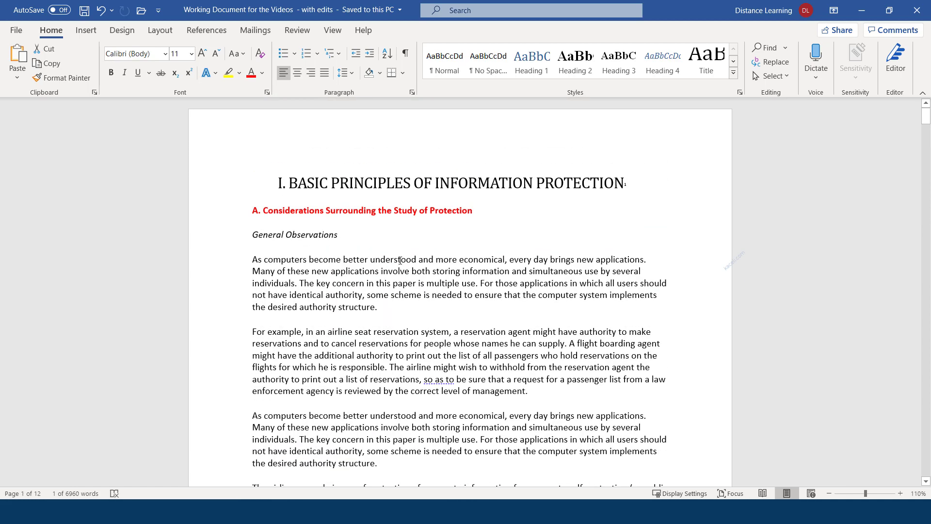
Step: Set up Replace with 'protection' in Find what and 'security' in Replace with
click(400, 261)
click(385, 194)
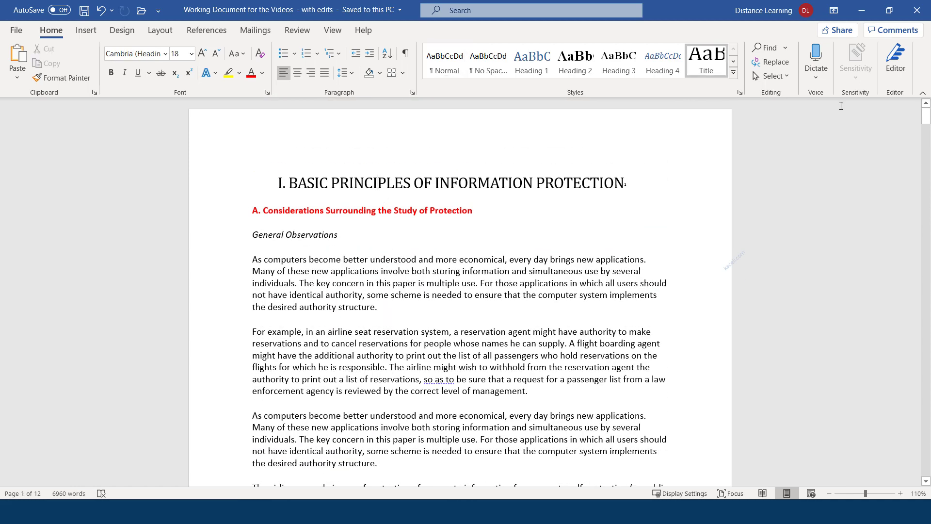
click(778, 62)
click(372, 70)
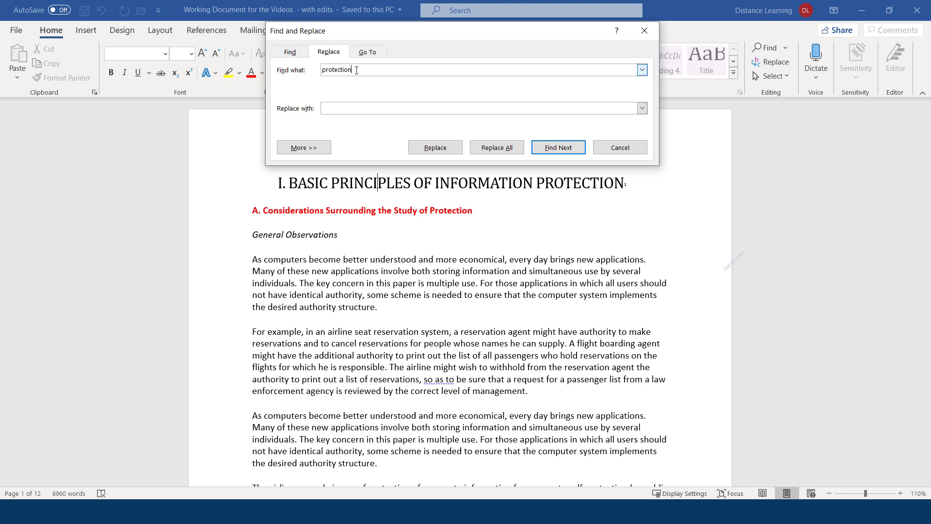
drag(355, 70, 321, 70)
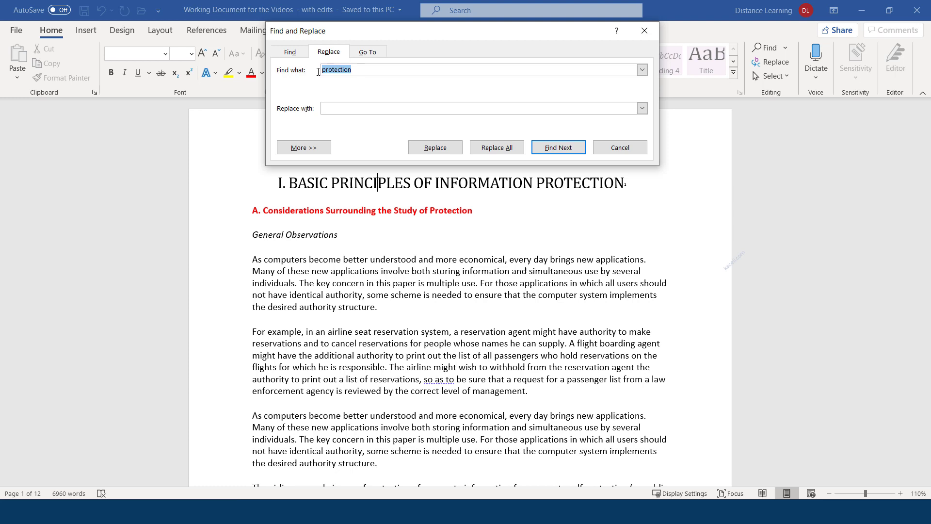
click(354, 108)
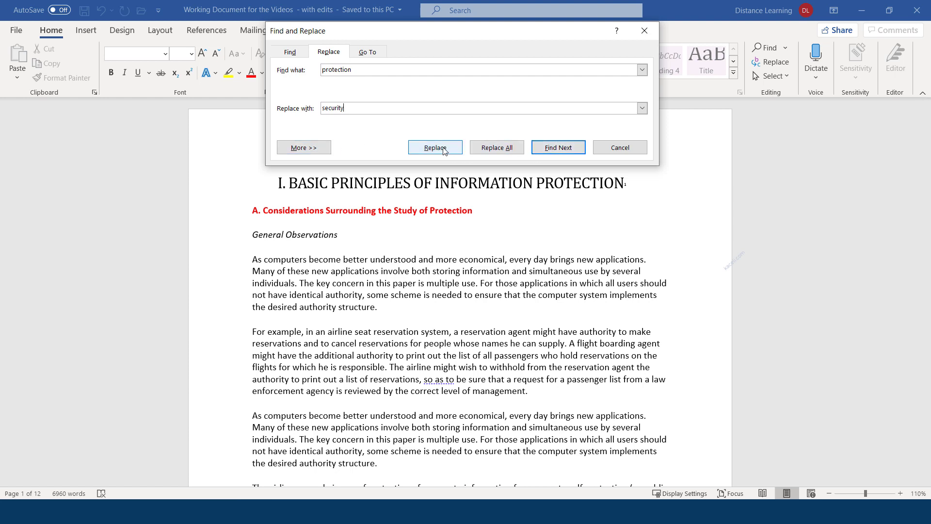
Step: Replace one 'protection' with 'security', then Replace All for 56 replacements
click(547, 148)
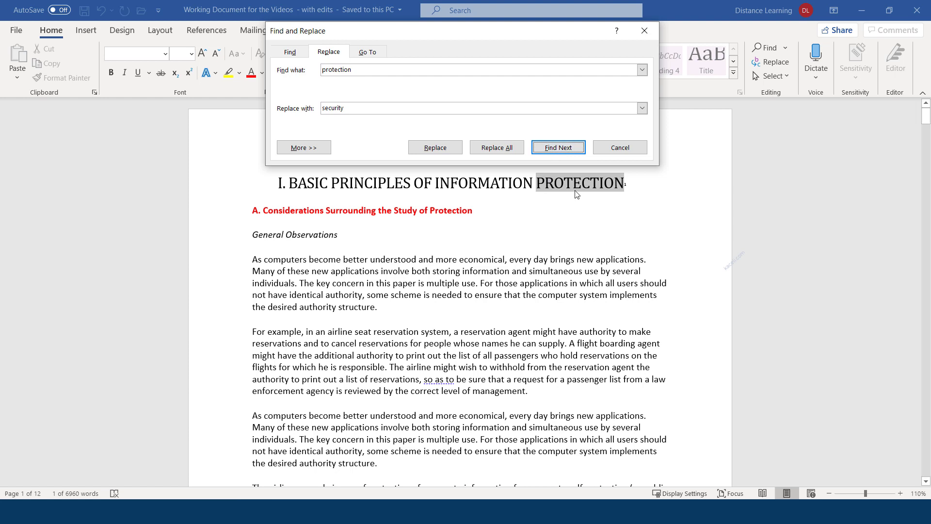
click(557, 153)
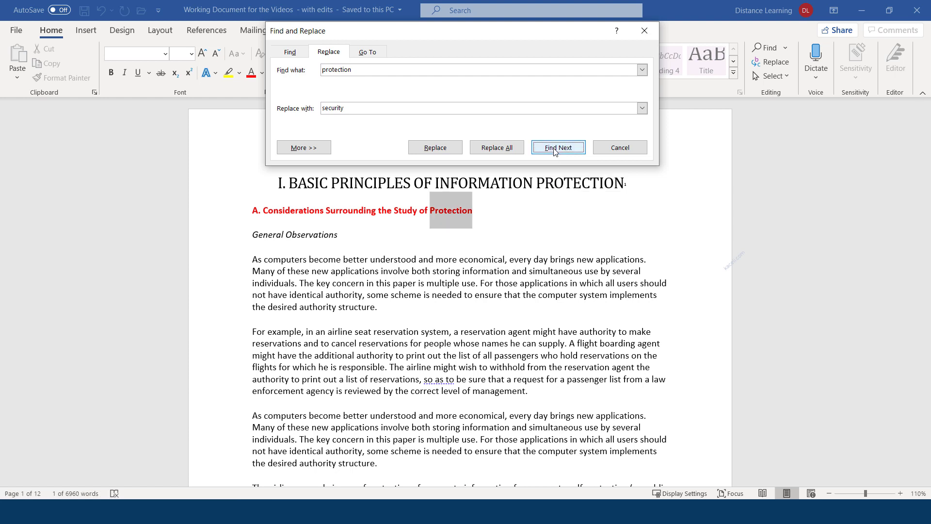
click(432, 151)
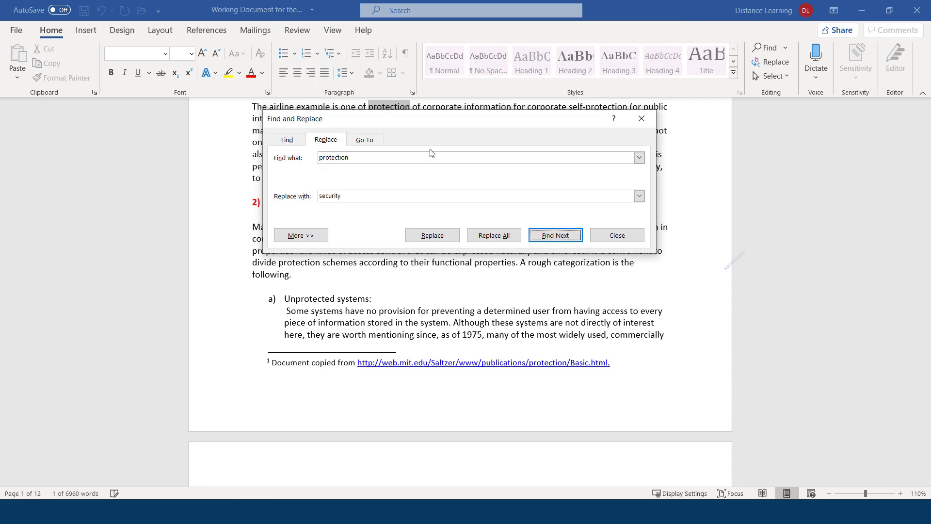
click(489, 237)
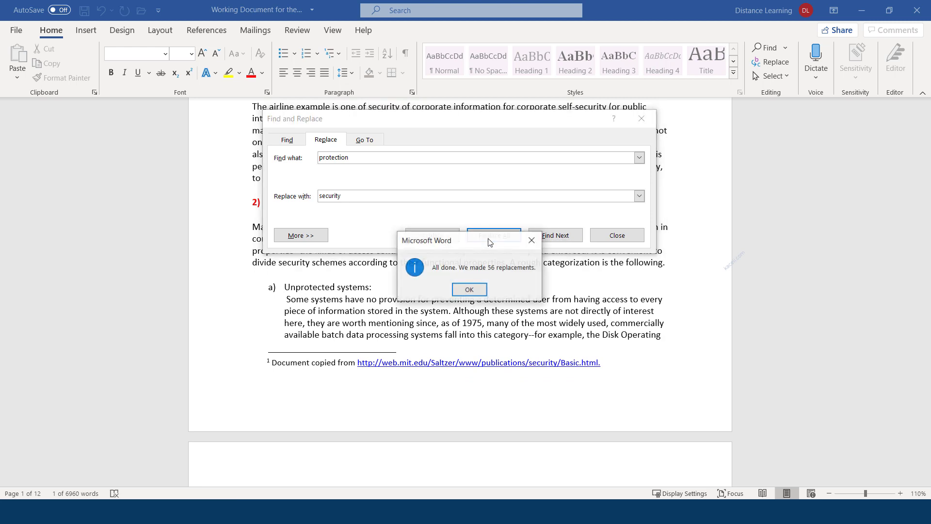
click(469, 290)
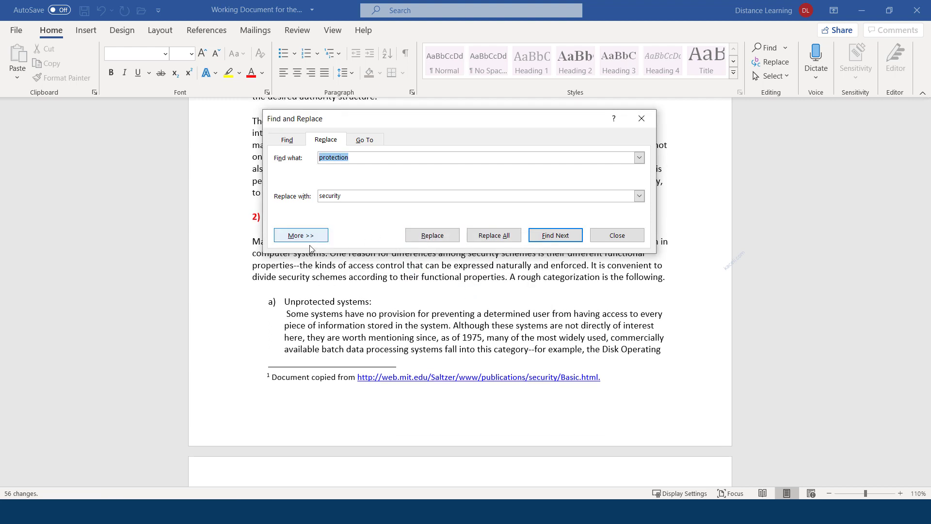
click(355, 157)
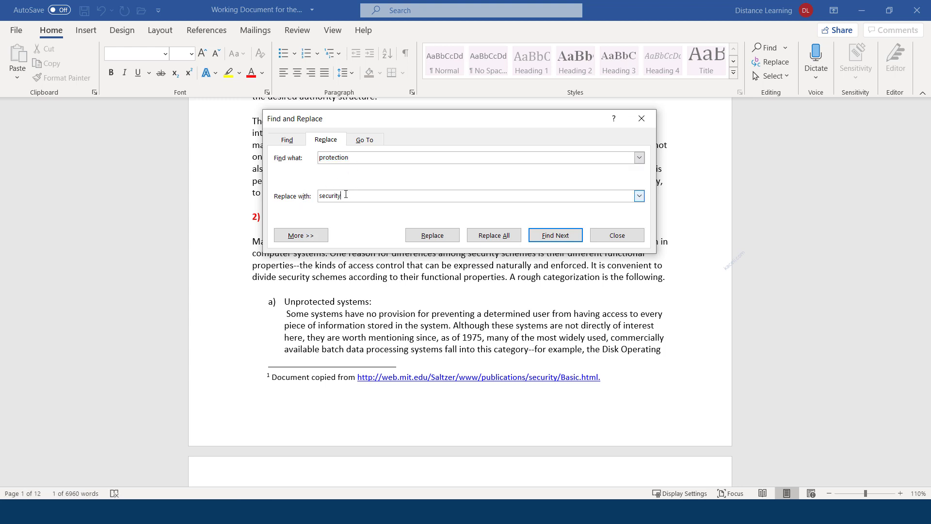
Step: Show the extended search options, turn on Match case, and view the Format and Special lists
click(305, 236)
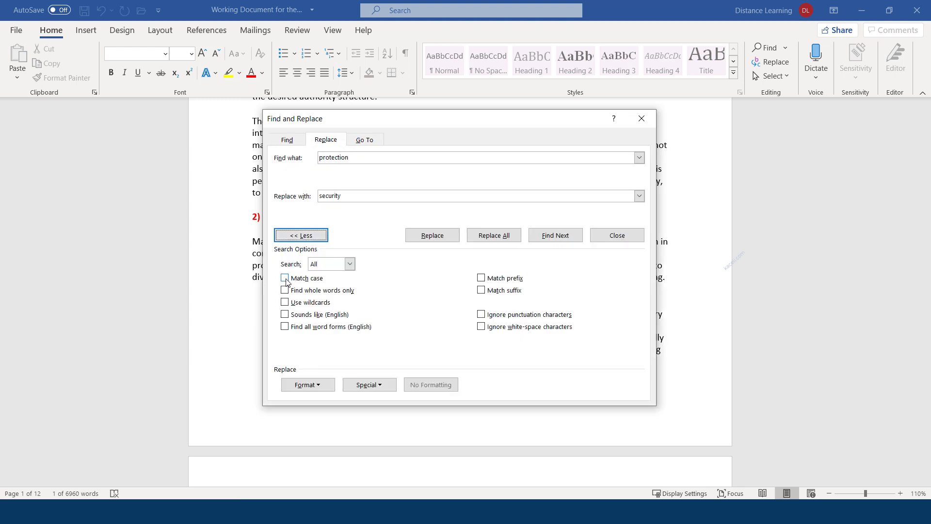
click(285, 279)
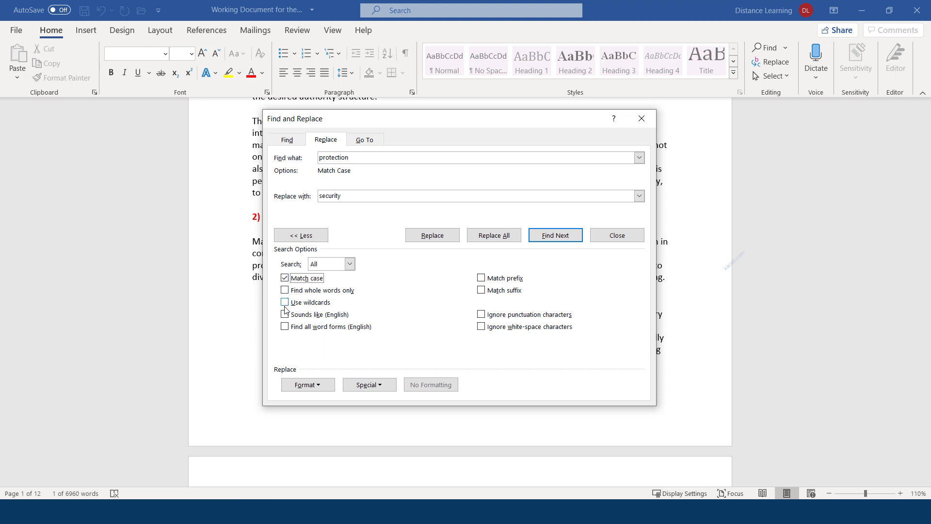
click(325, 385)
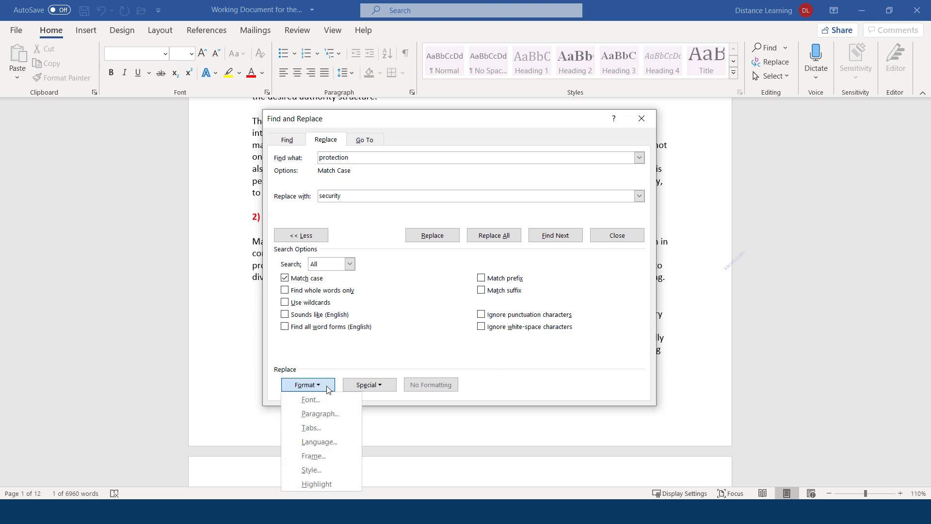
click(381, 388)
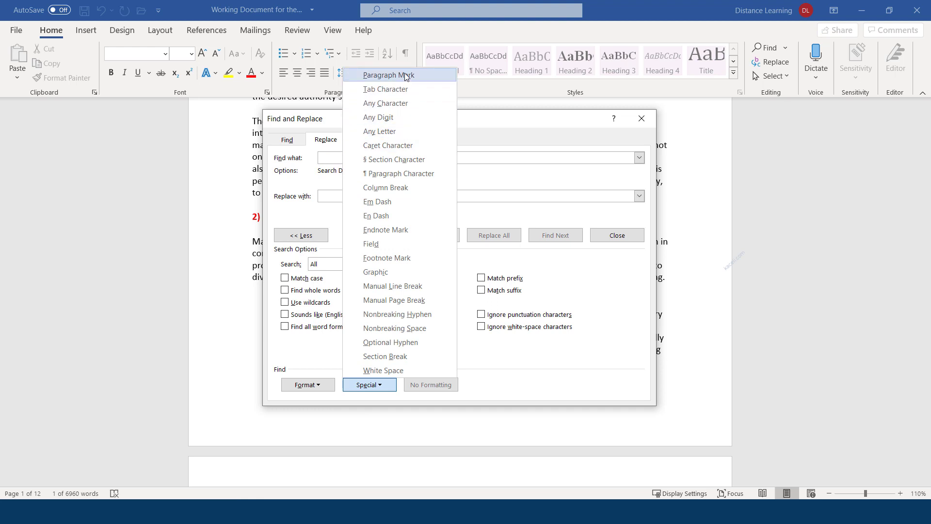
Step: Set Find what to ^p^p and Replace with to ^p using Special paragraph marks
click(386, 76)
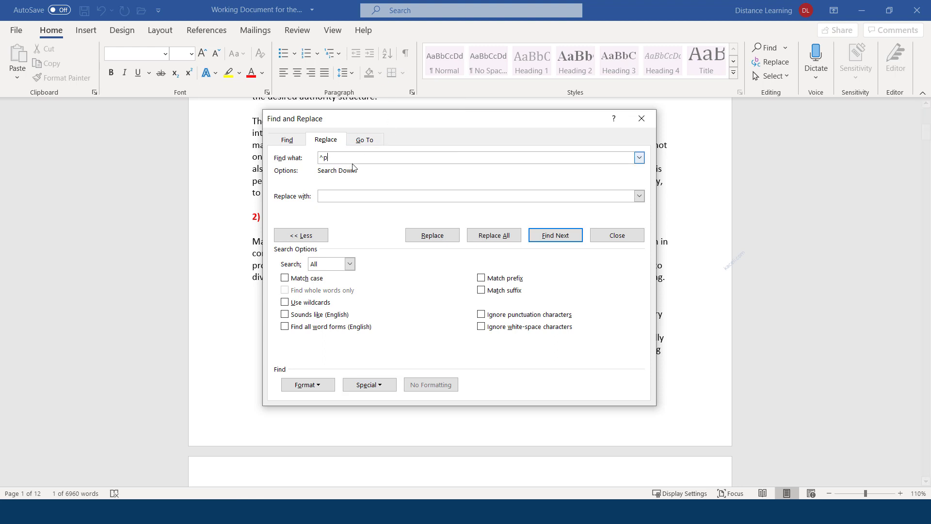
click(380, 385)
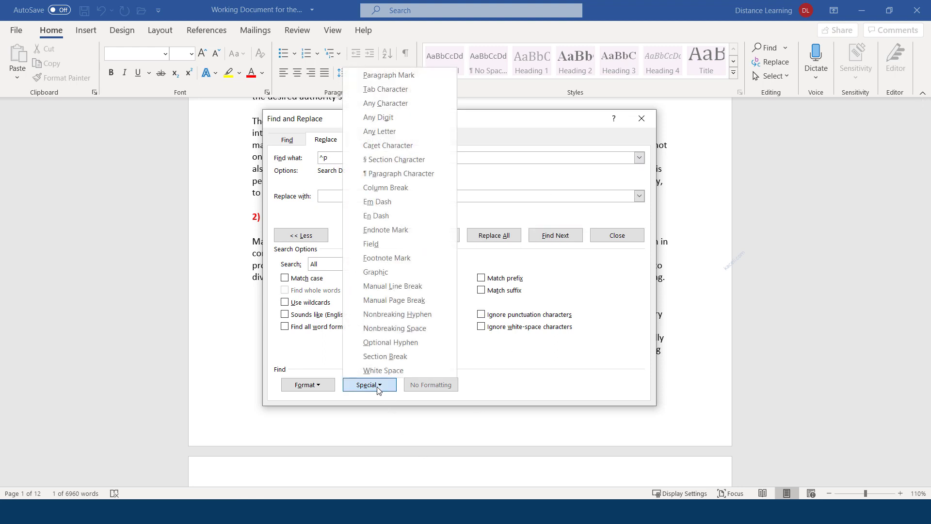
click(386, 76)
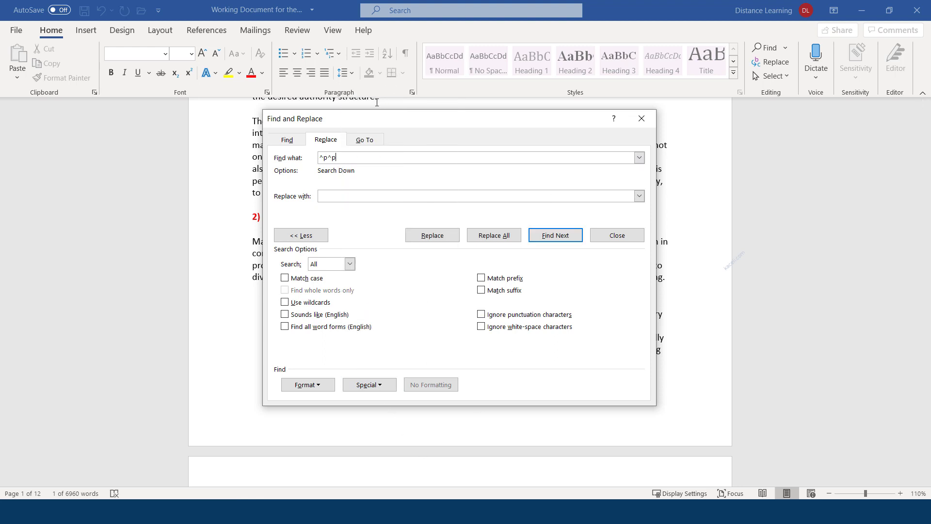
click(326, 196)
click(371, 386)
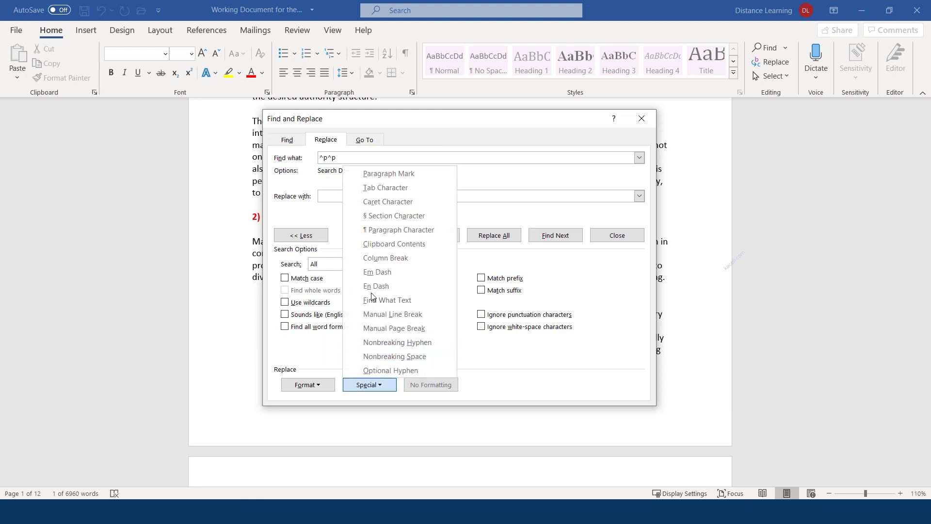
click(389, 179)
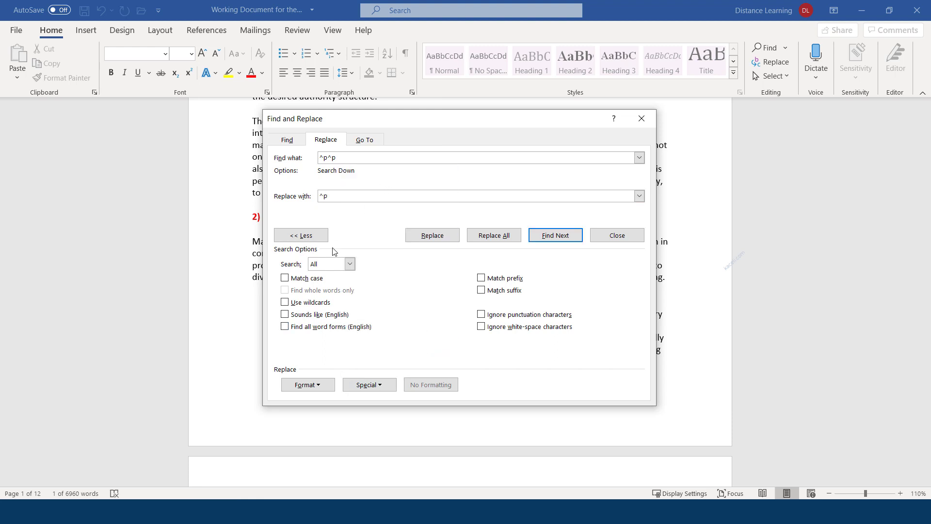
Step: Find and replace the doubled paragraph marks twice, continuing from the document start each time
click(551, 236)
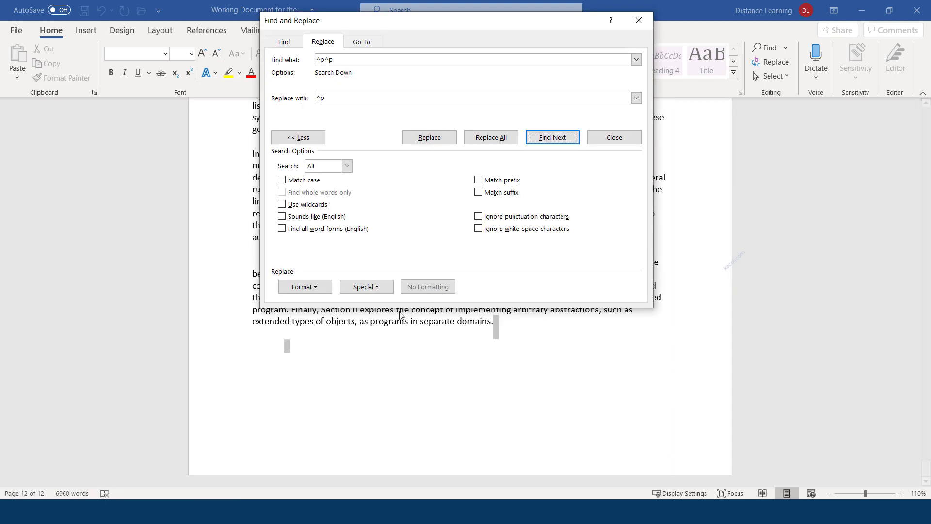
click(437, 139)
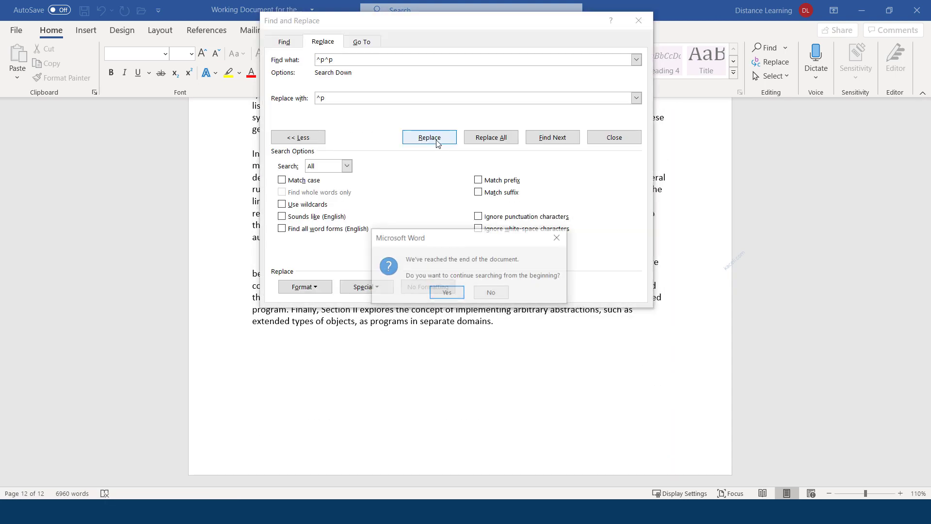
click(447, 292)
click(467, 290)
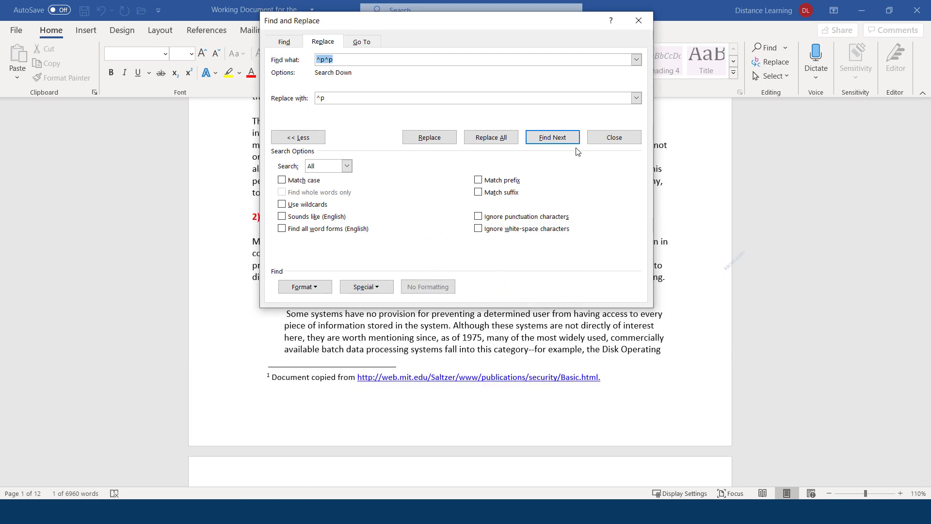
click(562, 142)
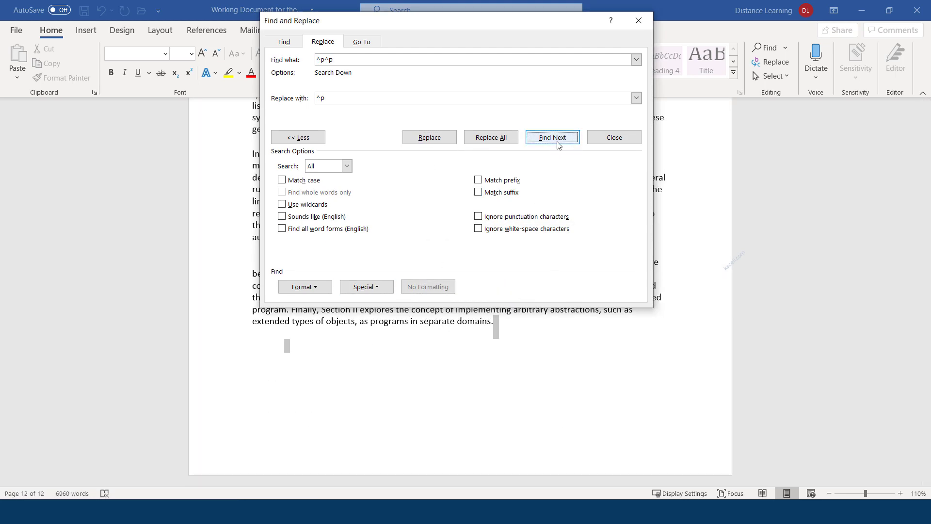
click(435, 140)
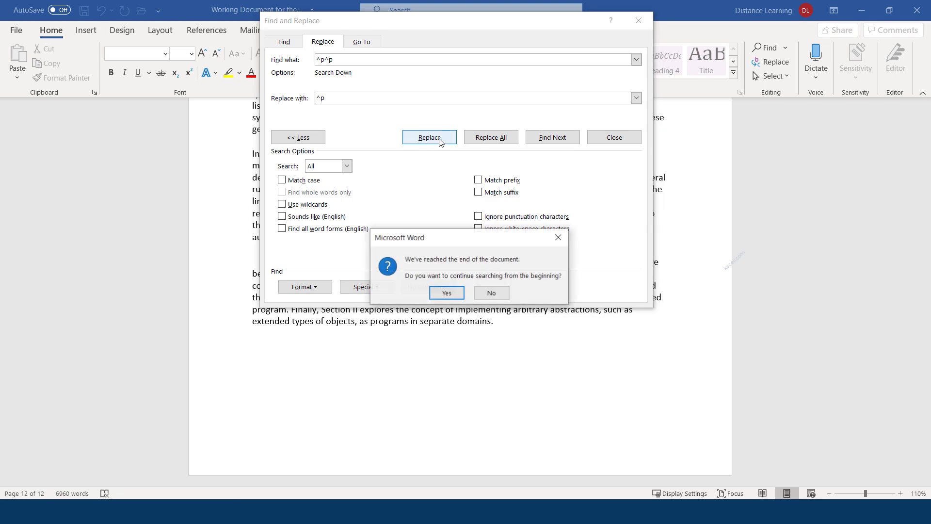
click(446, 293)
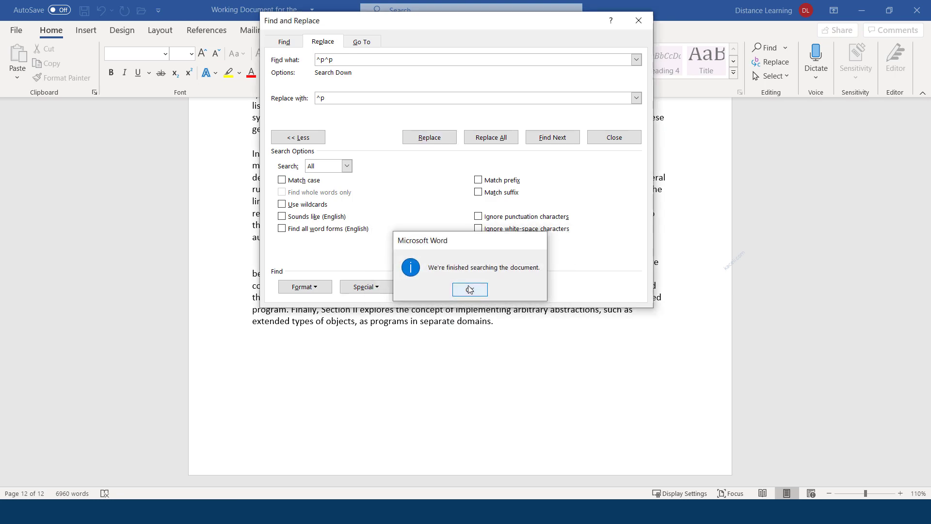
click(468, 289)
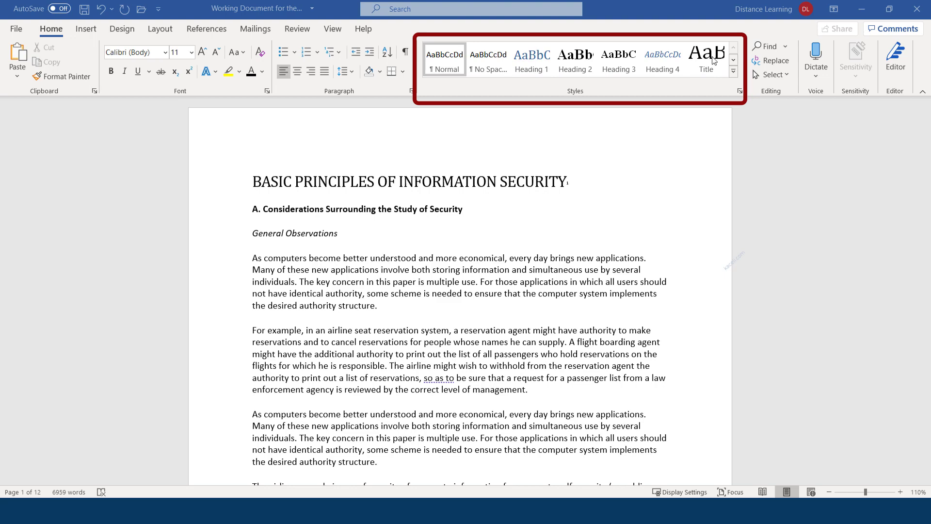
Step: Expand the Home tab Styles gallery to show all styles
click(733, 73)
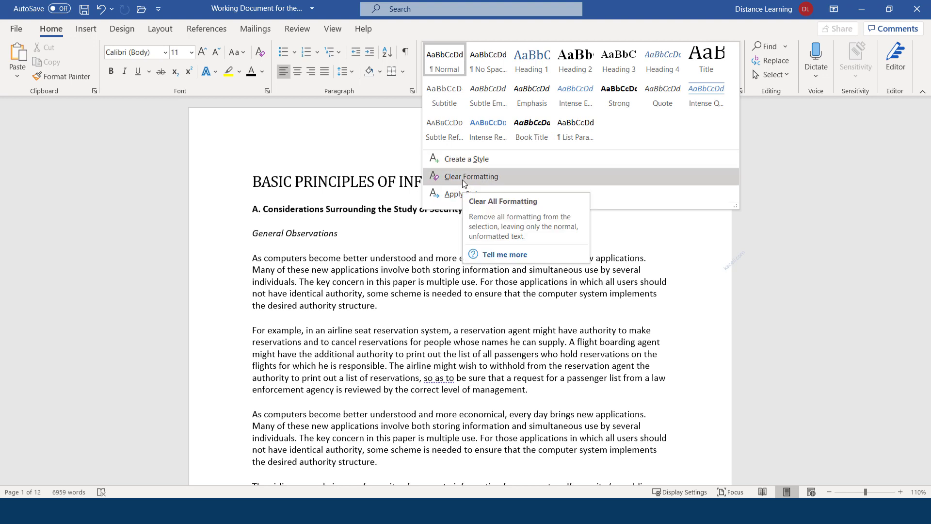
Step: Apply the Title style to 'BASIC PRINCIPLES OF INFORMATION SECURITY' after undoing an accidental formatting clear
click(462, 177)
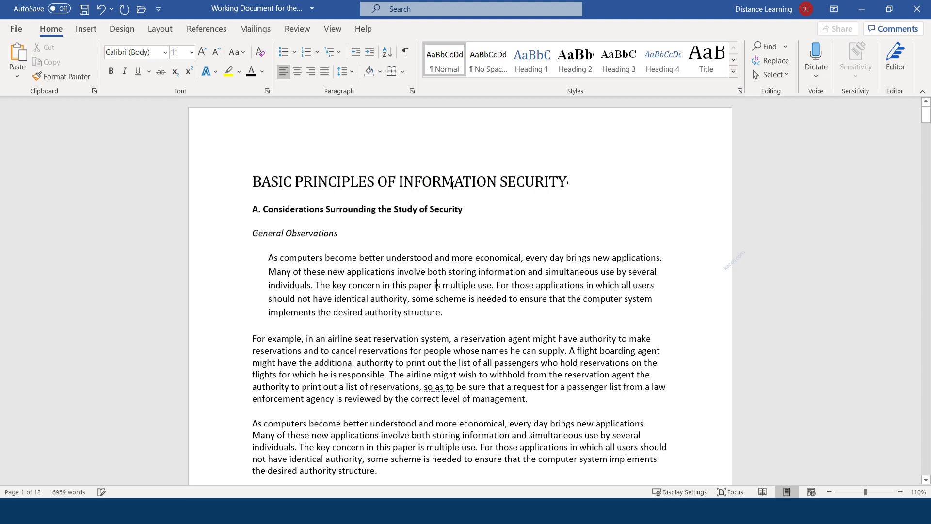
click(345, 179)
click(373, 245)
key(ctrl+z)
click(375, 184)
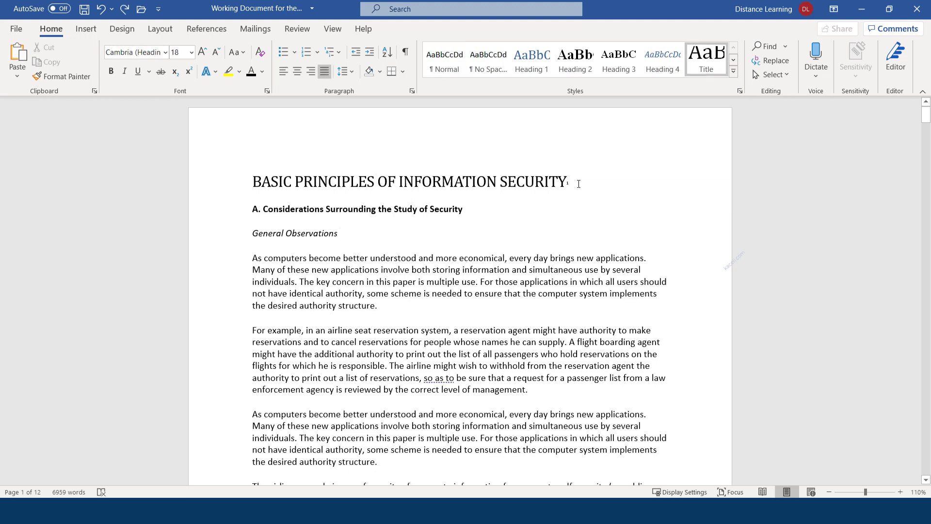
drag(579, 184, 275, 182)
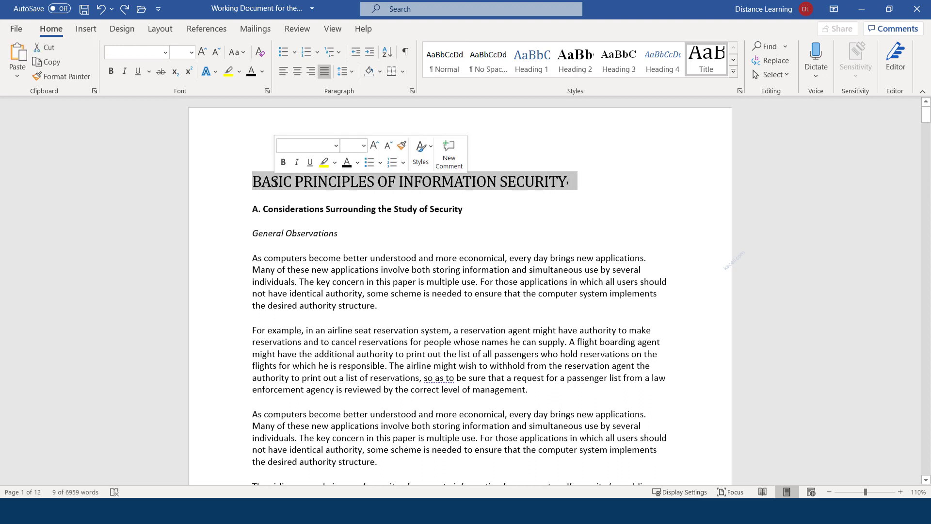
click(711, 66)
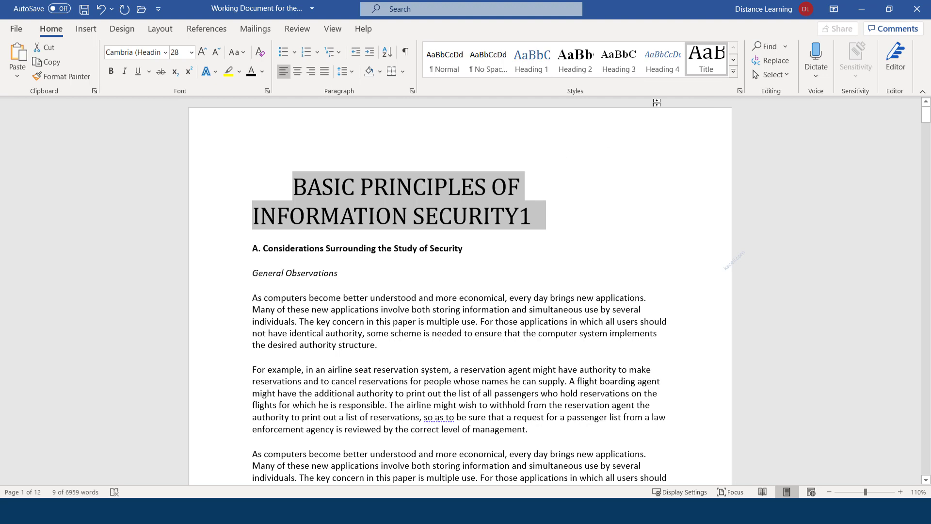
Step: Modify the Title style to bold, 14 pt
right_click(706, 62)
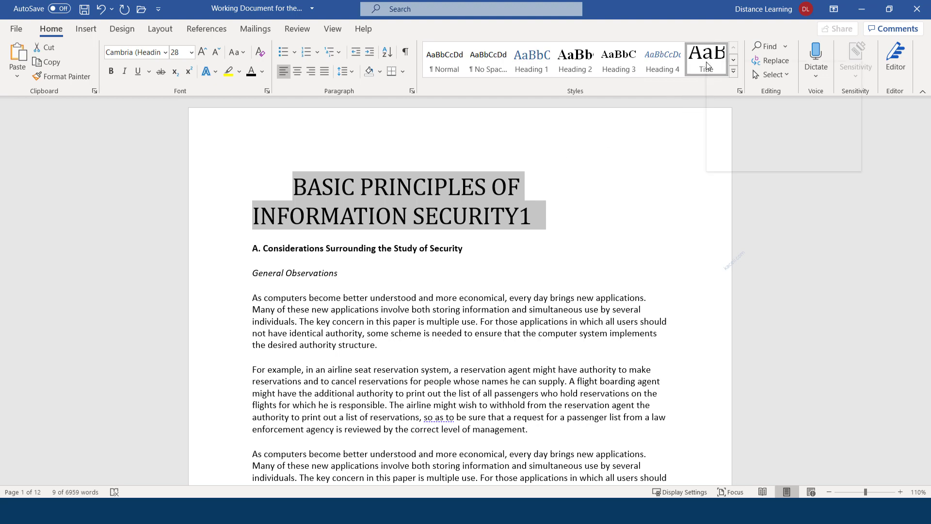
click(732, 90)
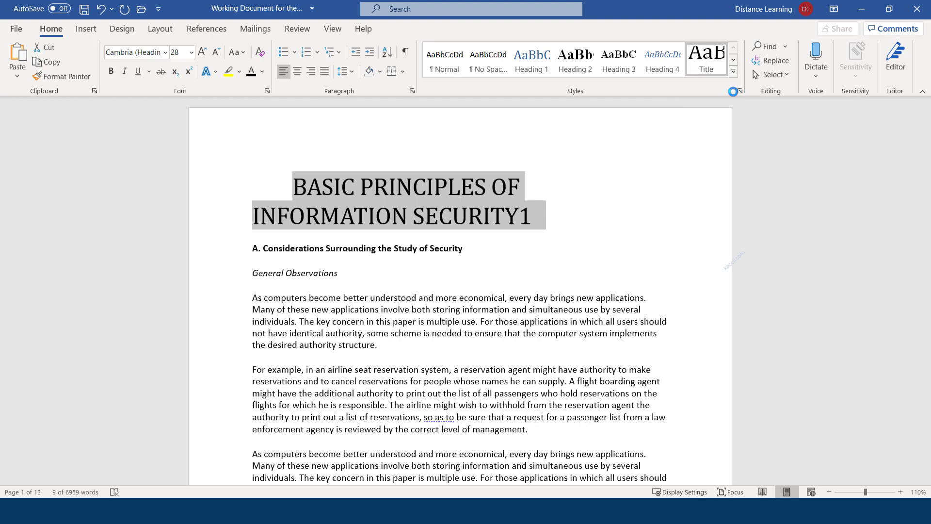
click(424, 190)
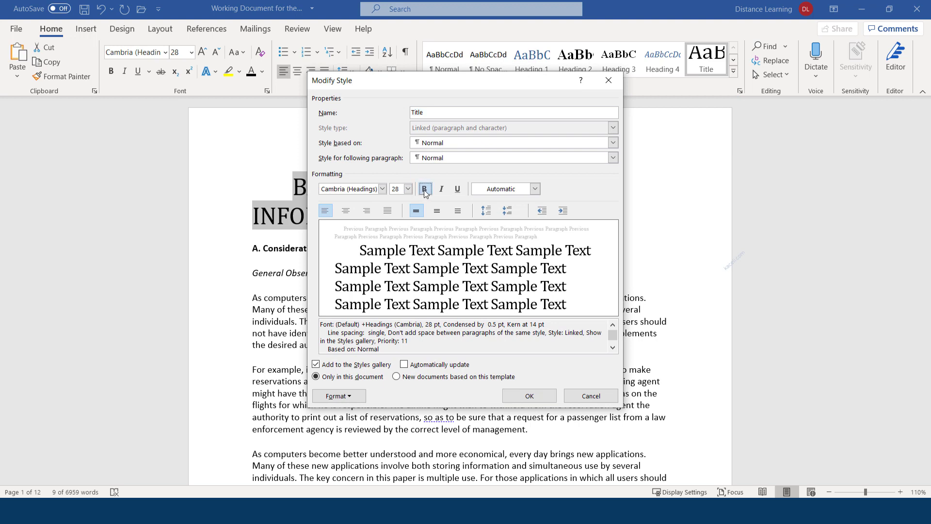
click(410, 192)
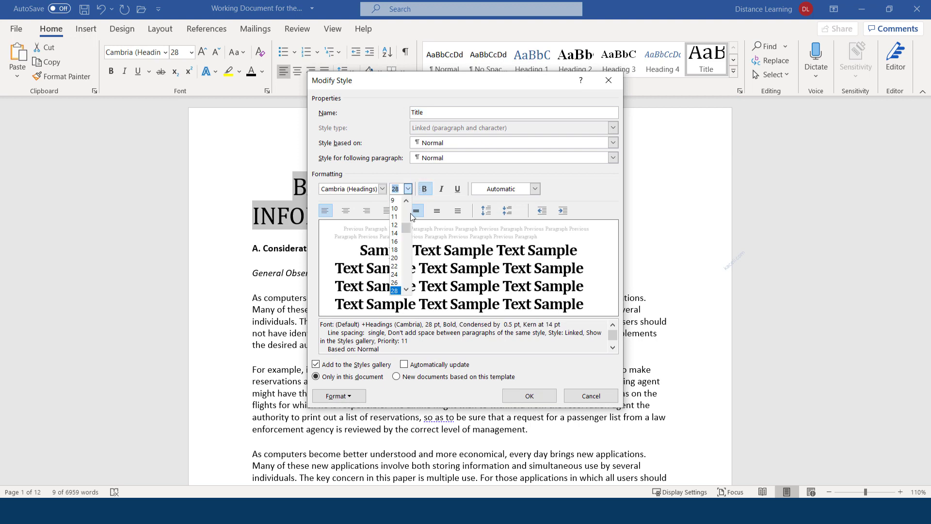
click(402, 238)
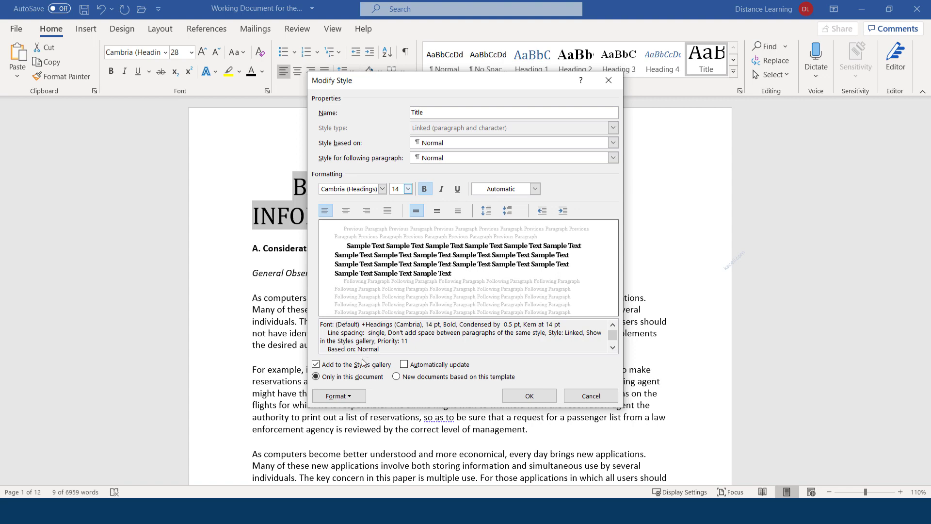
click(528, 396)
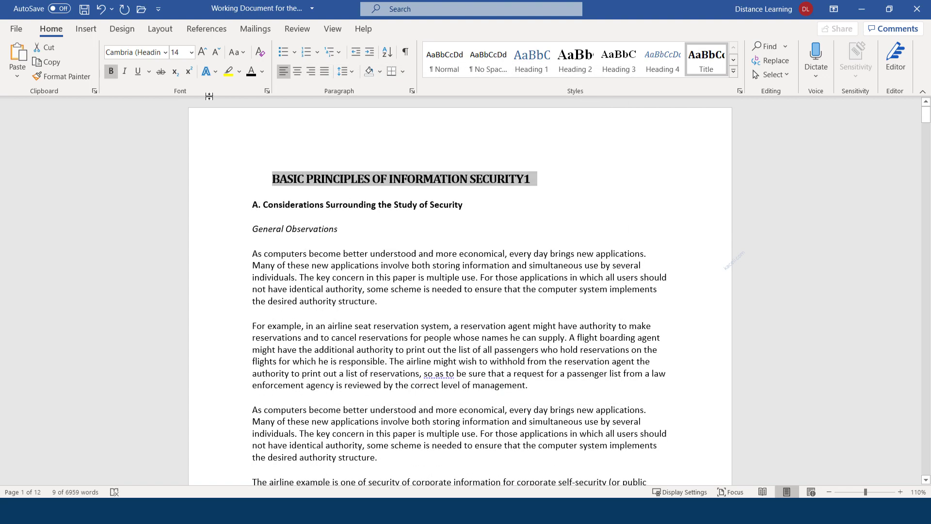
Step: Grow the main heading to 20 pt and remove its two leading spaces
right_click(310, 180)
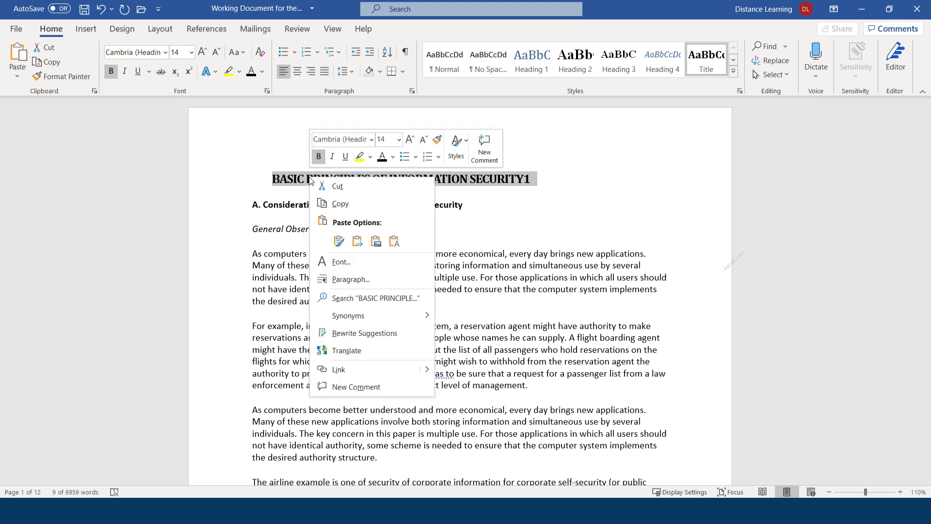
click(201, 52)
click(201, 52)
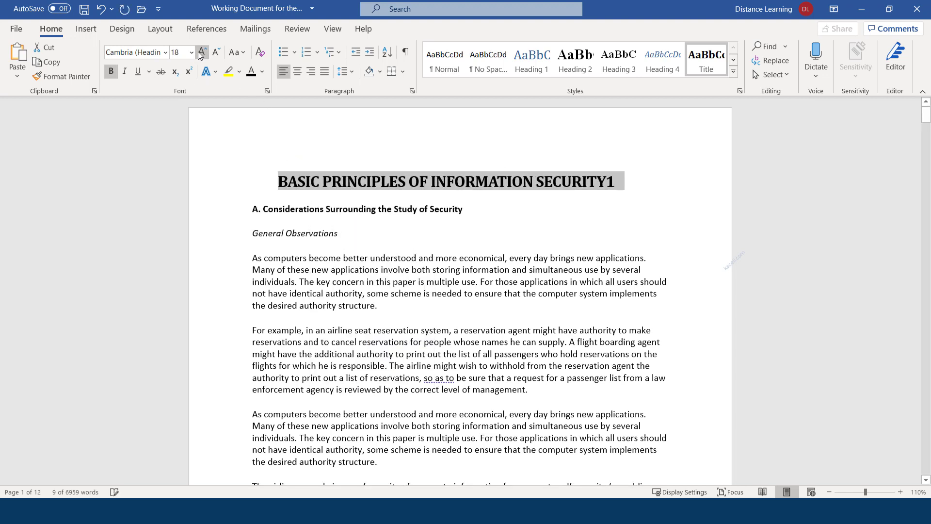
click(201, 53)
click(279, 184)
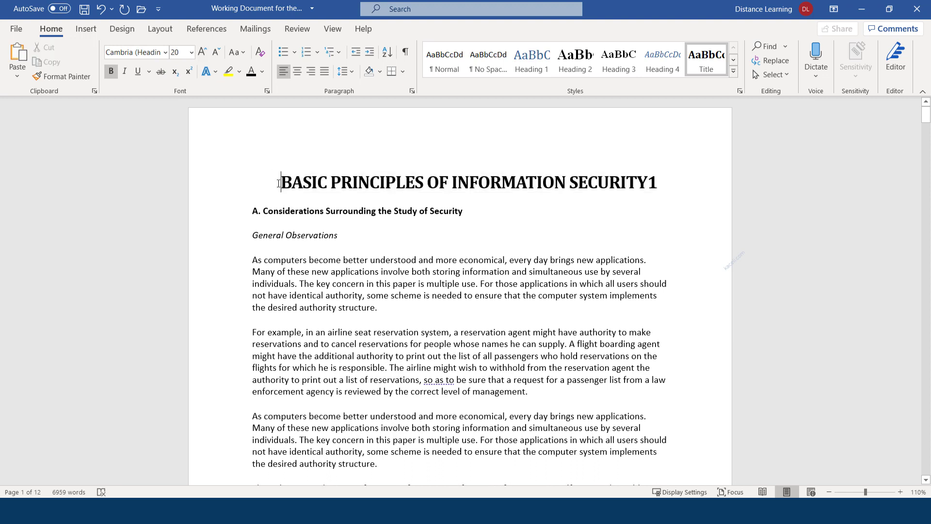
key(BackSpace)
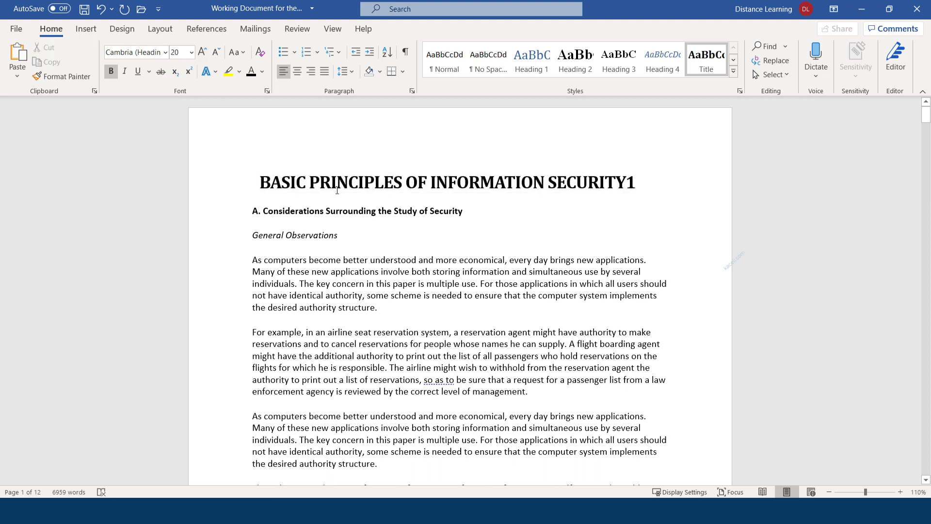
key(BackSpace)
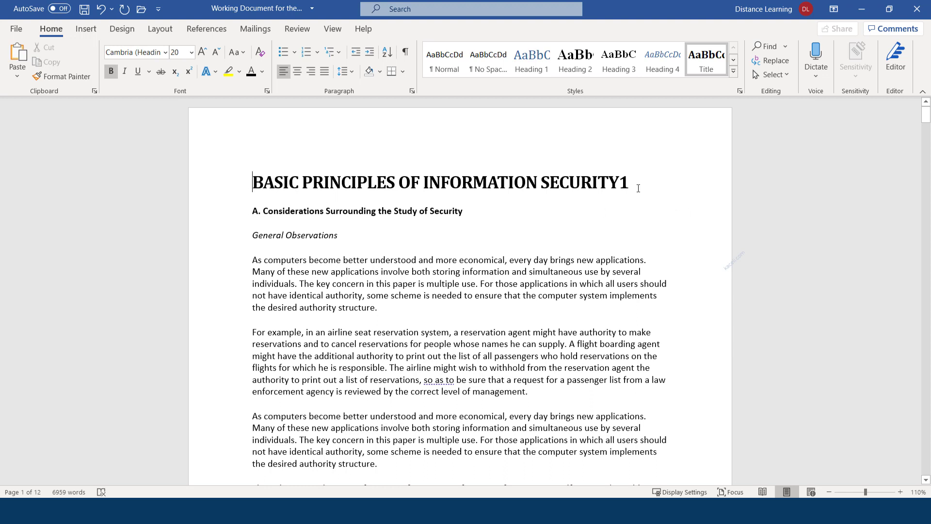
Step: Update the Title style to match the selected 20 pt bold heading and reapply it
drag(635, 187, 426, 185)
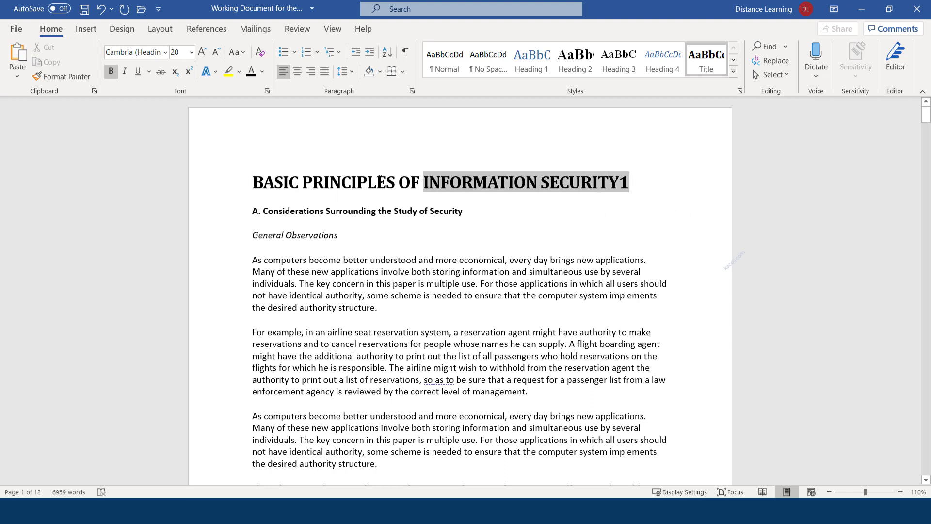
right_click(708, 61)
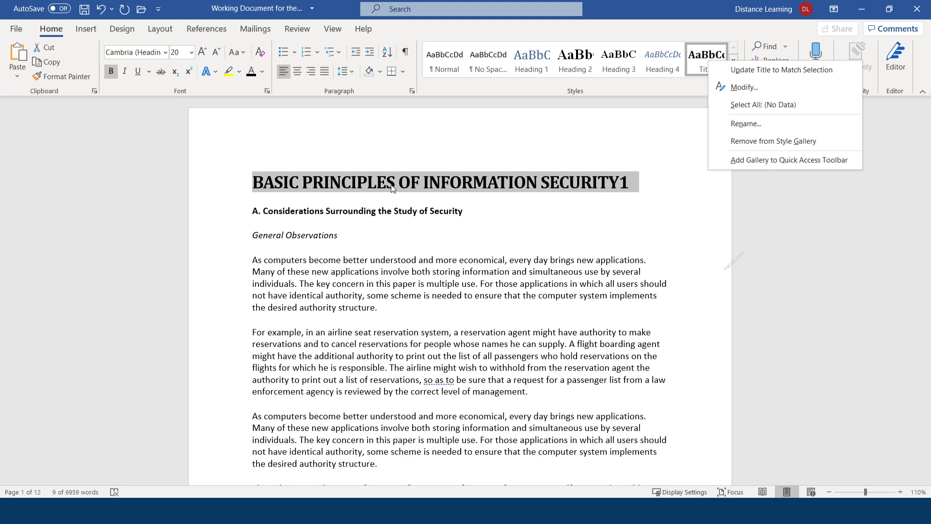
key(Escape)
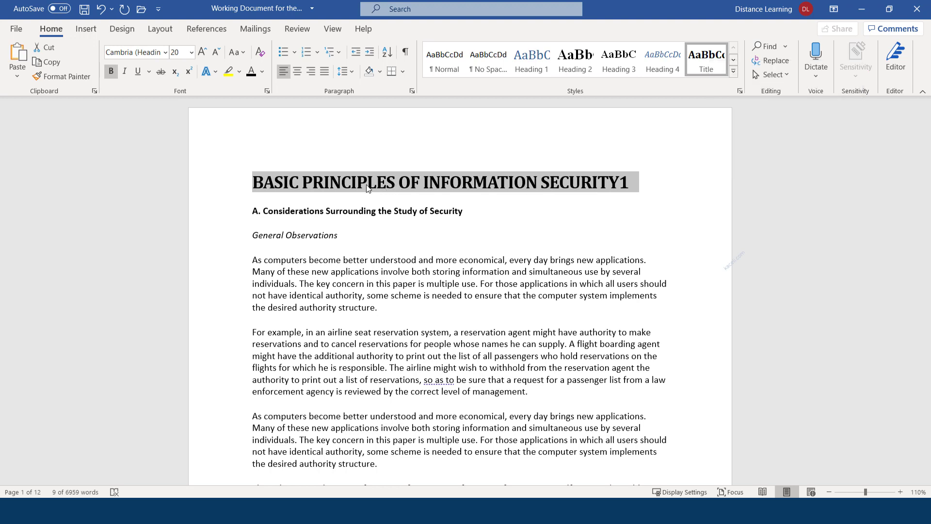
click(324, 183)
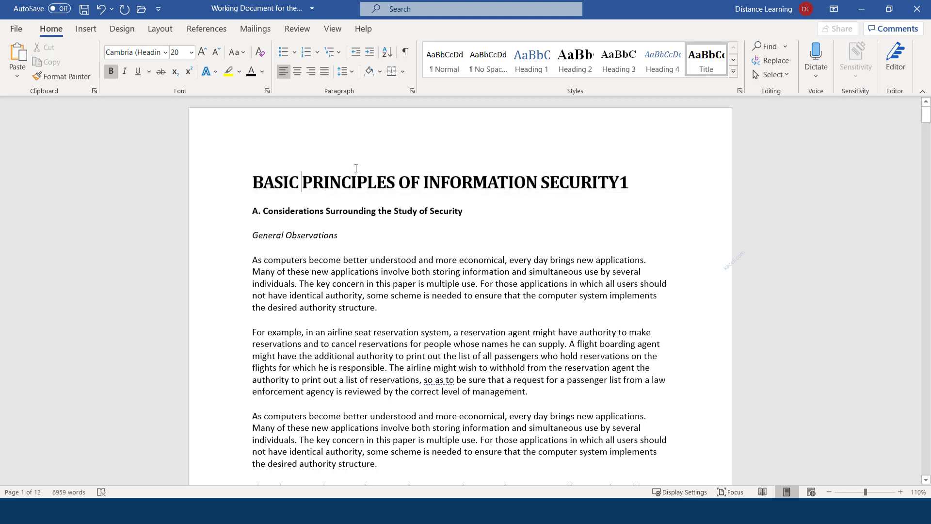
triple_click(508, 182)
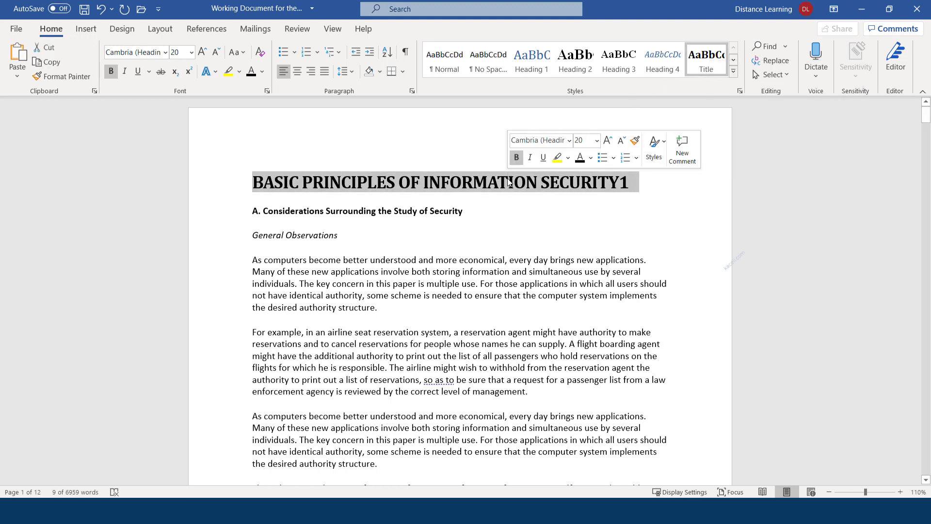
right_click(708, 57)
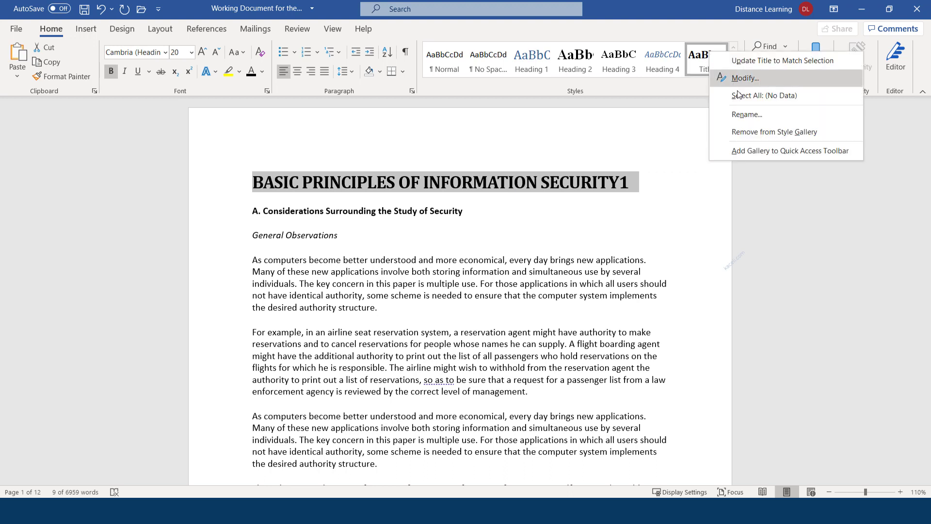
click(752, 61)
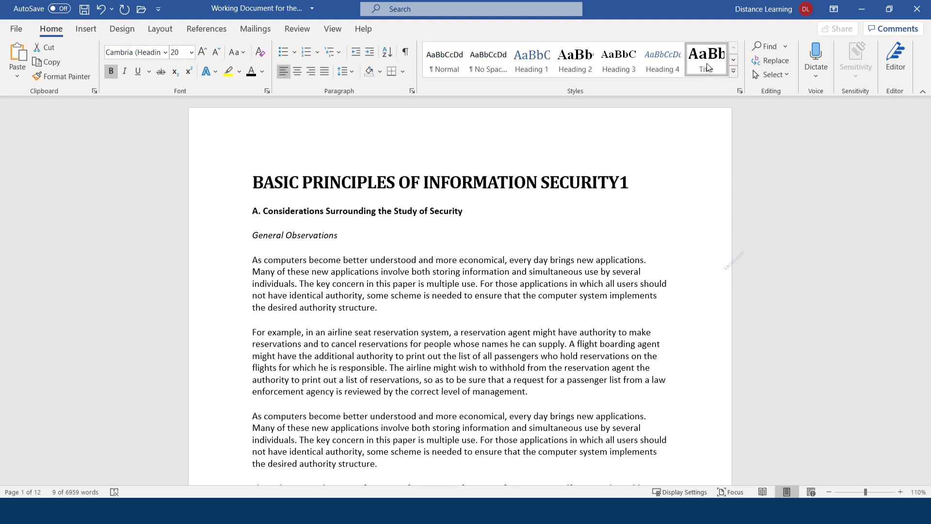
click(705, 73)
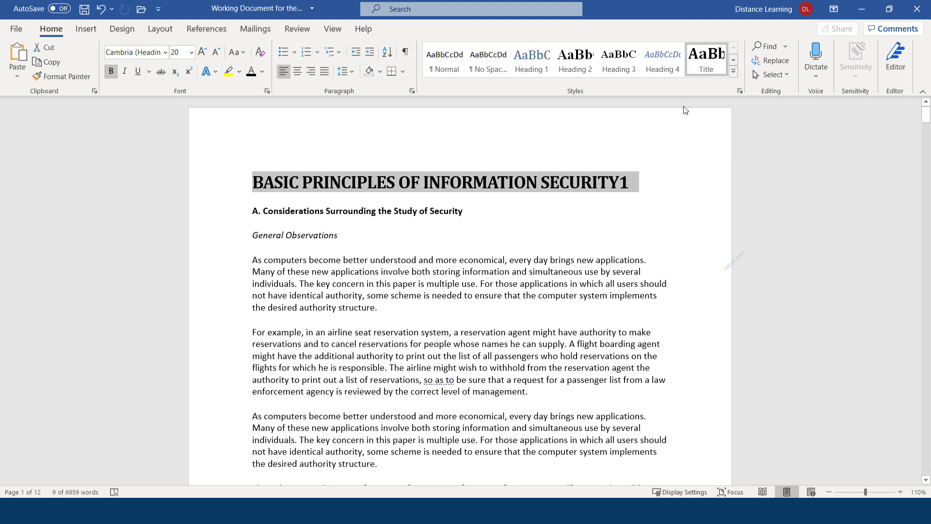
drag(378, 238, 250, 238)
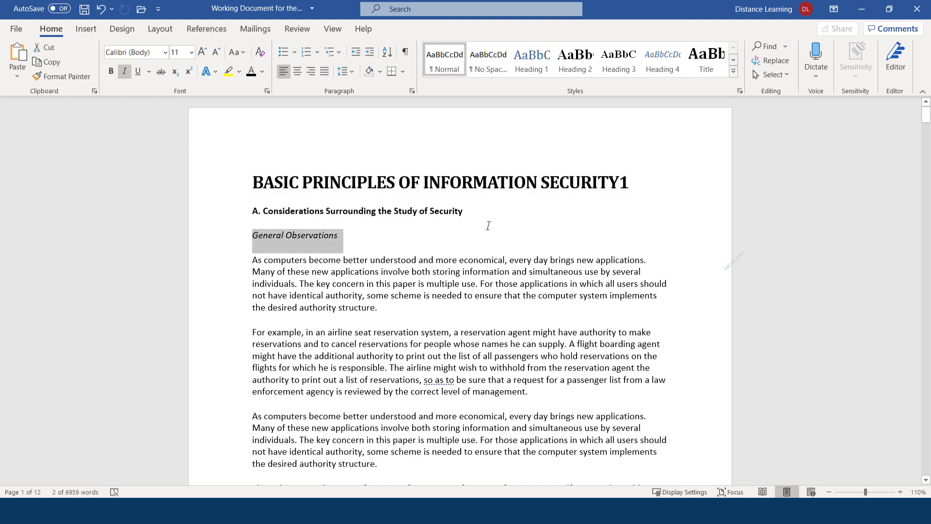
click(396, 257)
scroll(412, 281, down, 8)
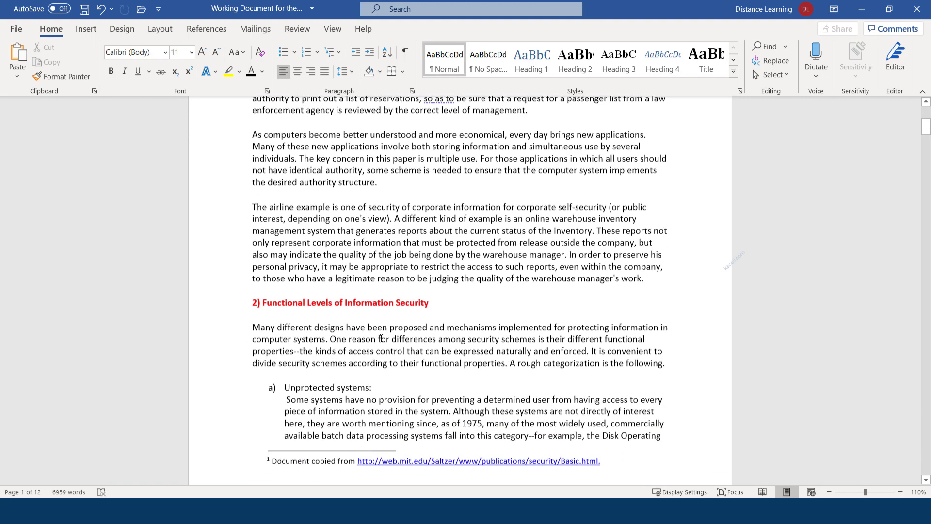
drag(422, 299, 228, 293)
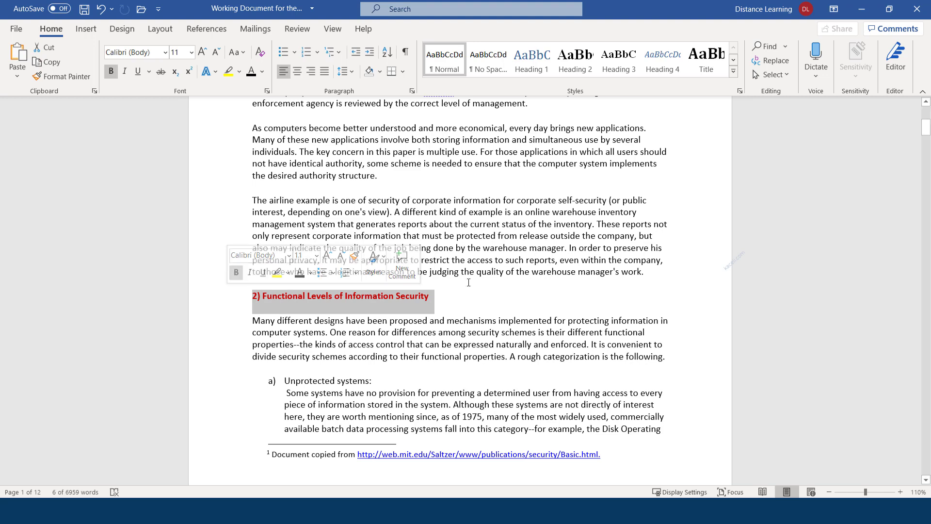
click(707, 66)
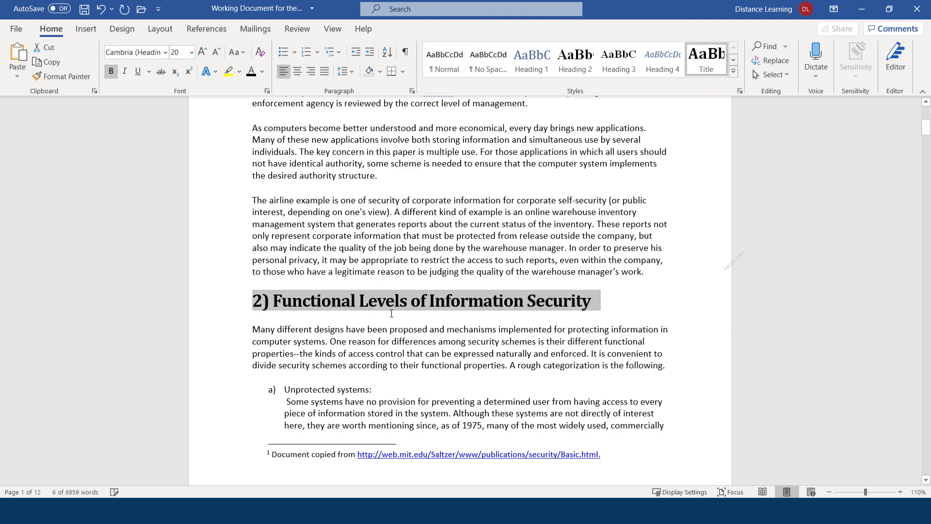
click(460, 302)
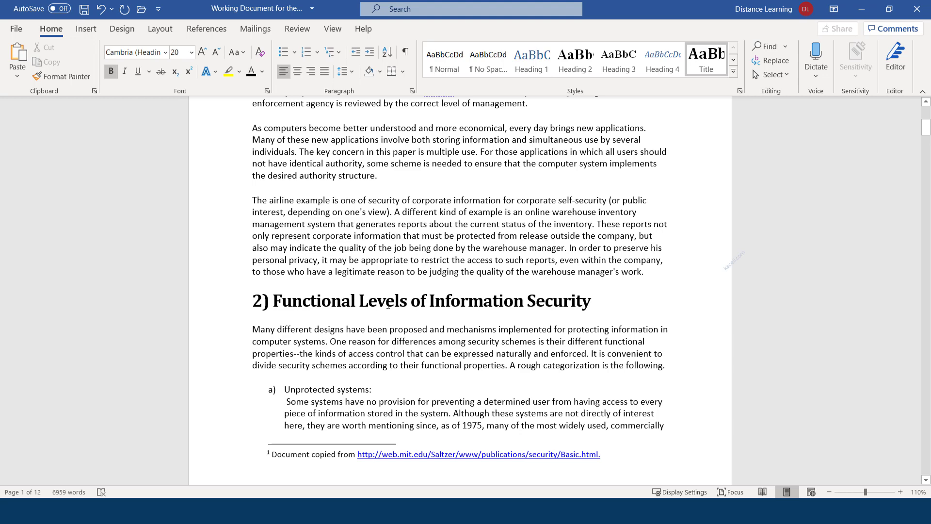
key(ctrl+z)
scroll(553, 285, up, 8)
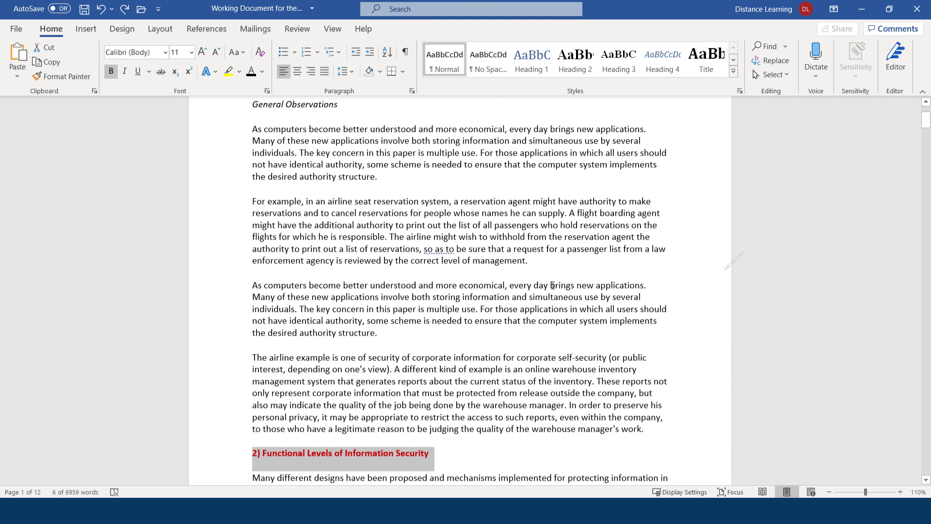
click(362, 209)
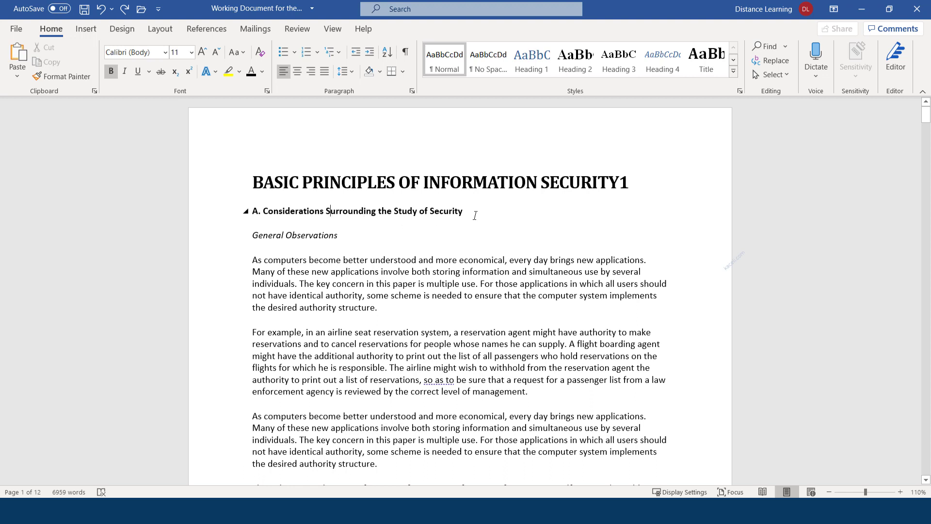
drag(467, 213, 252, 213)
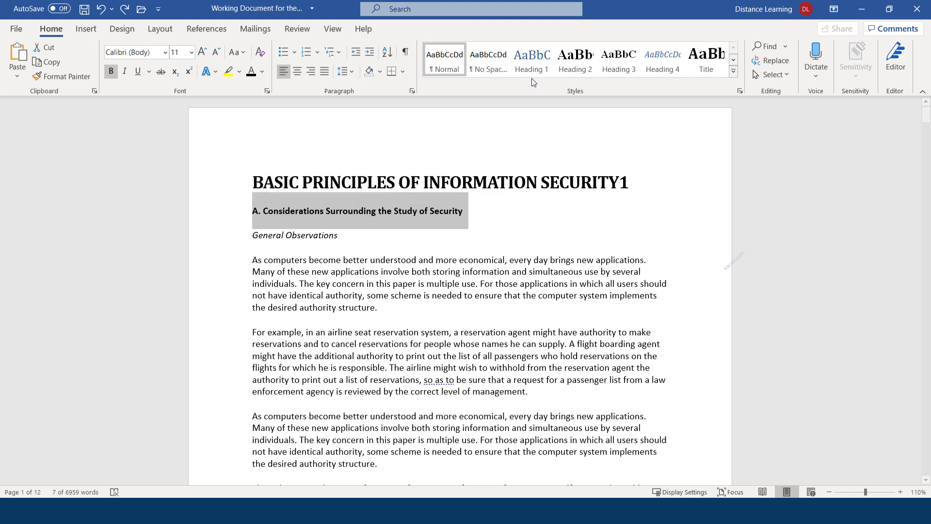
Step: Make 'A. Considerations Surrounding the Study of Security' bold Heading 1, undoing its merge with the title
click(534, 66)
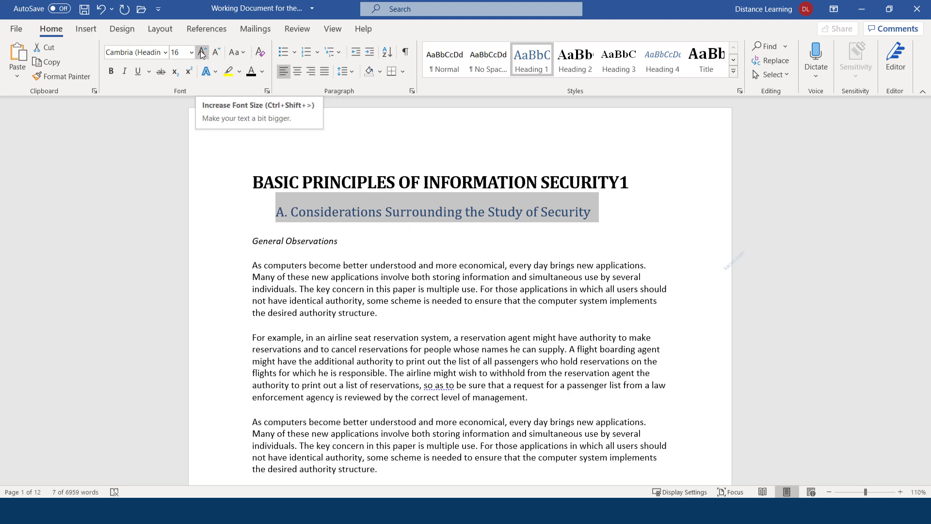
click(111, 71)
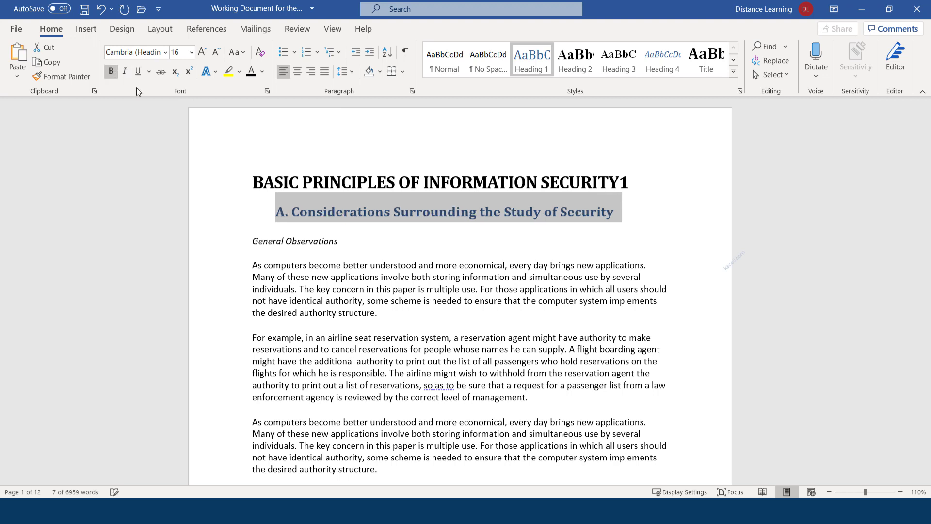
click(271, 211)
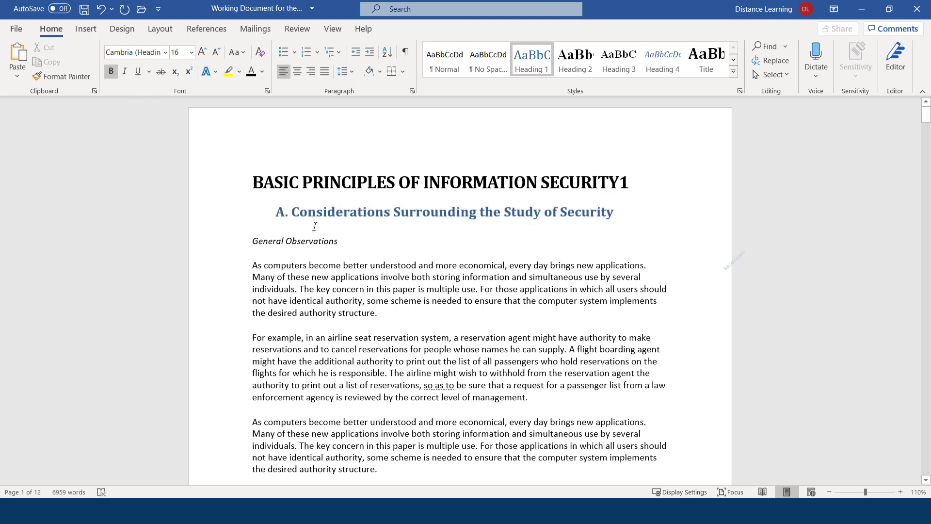
key(BackSpace)
key(BackSpace)
key(BackSpace)
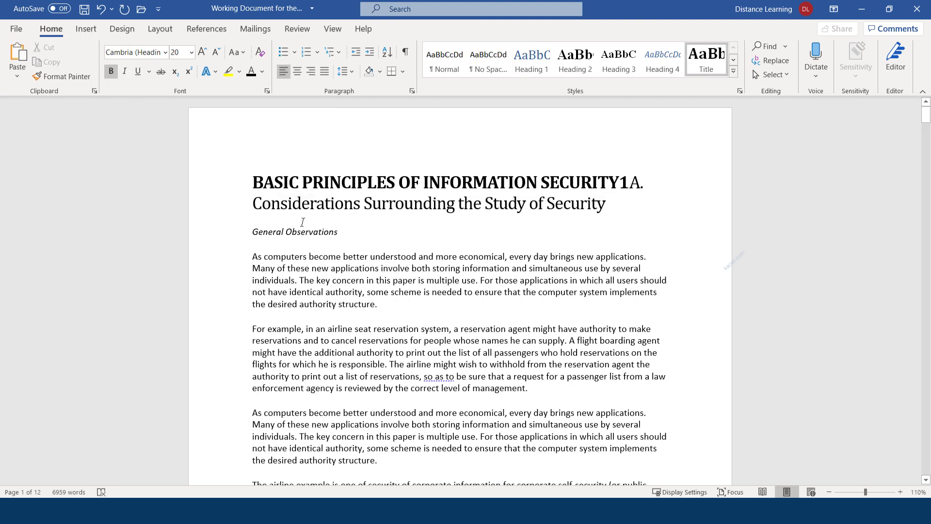
key(ctrl+z)
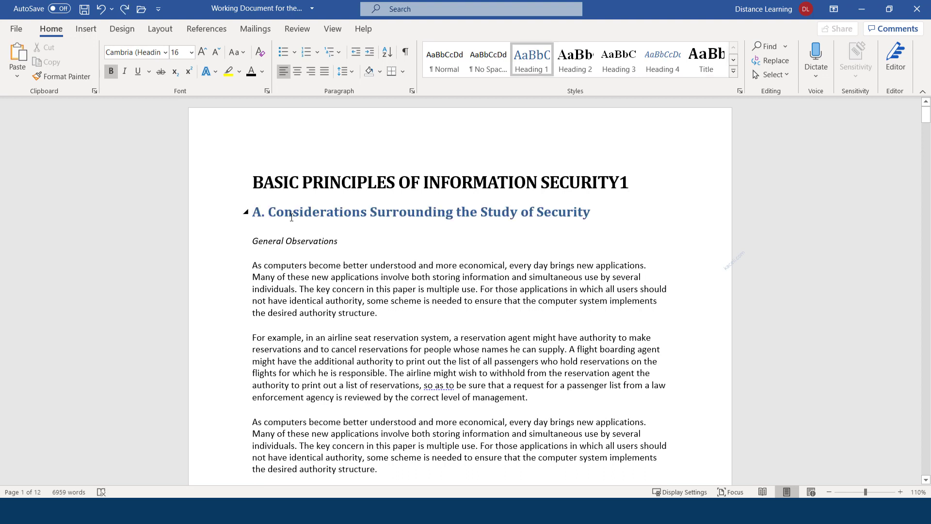
drag(593, 216, 245, 212)
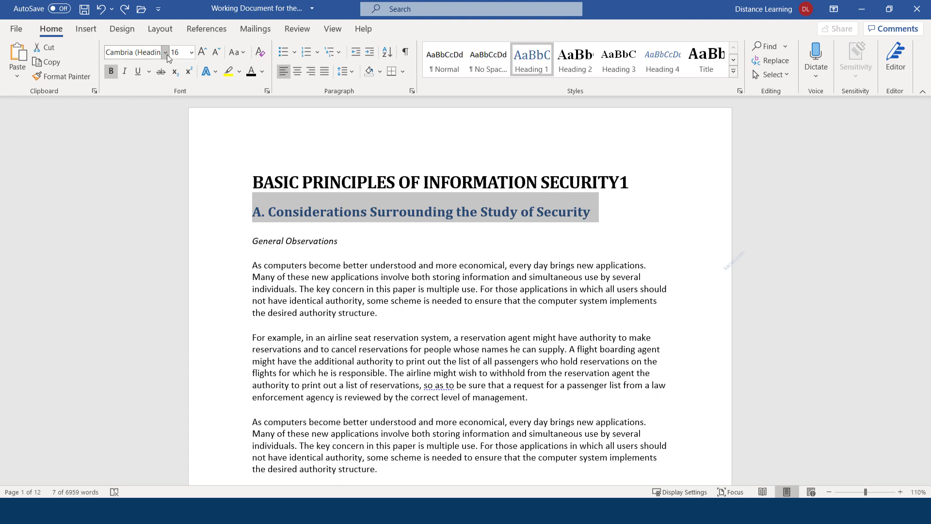
Step: Make heading A red Calibri (Body) and update Heading 1 to match it
click(165, 52)
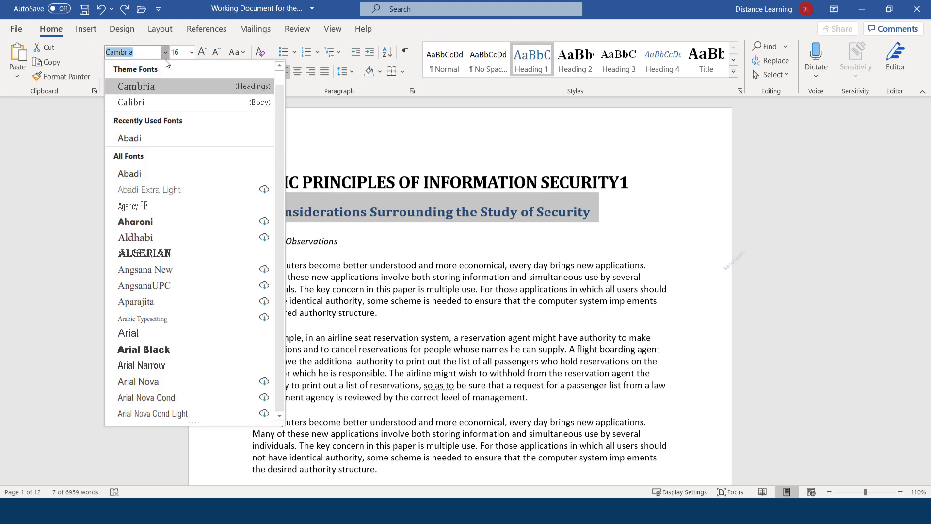
click(128, 106)
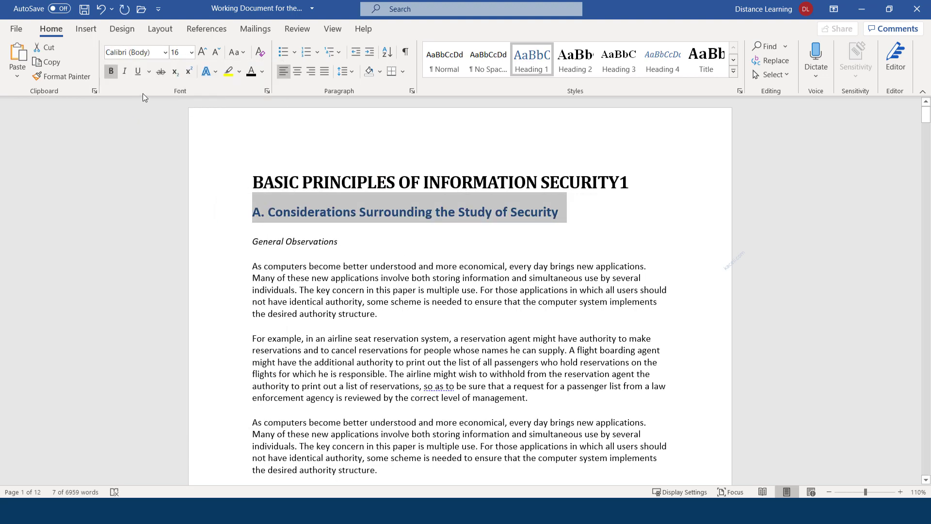
click(262, 71)
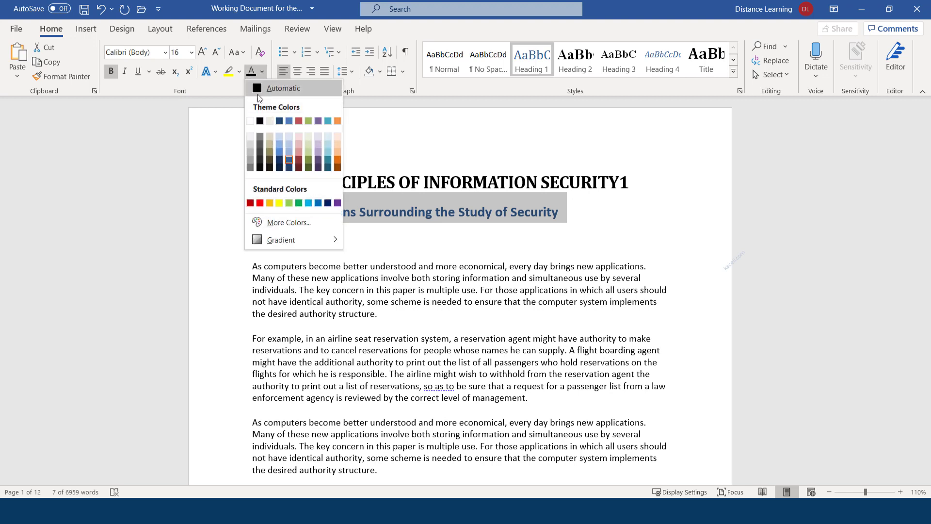
click(260, 202)
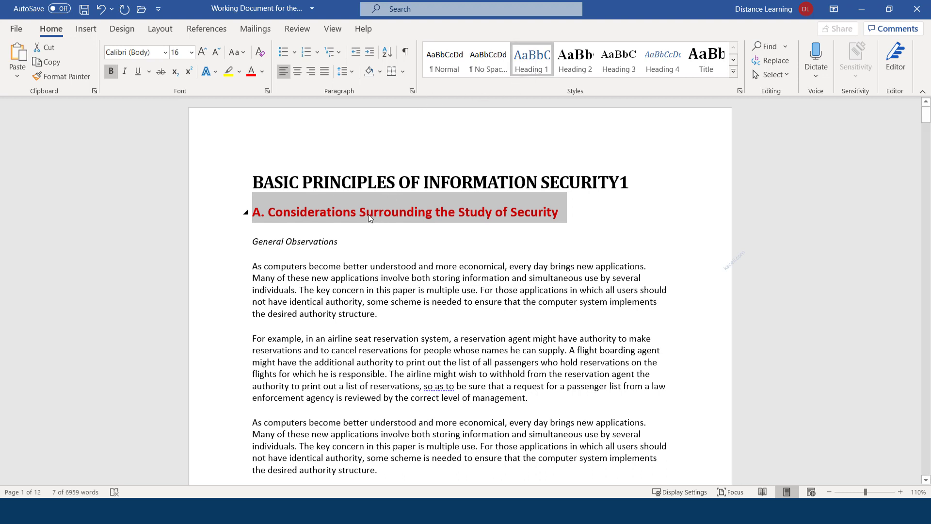
right_click(537, 66)
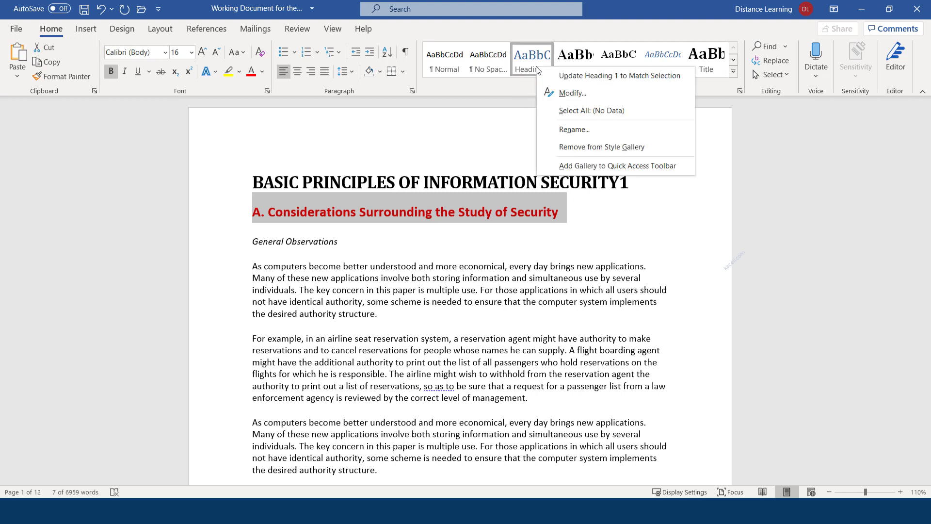
click(581, 77)
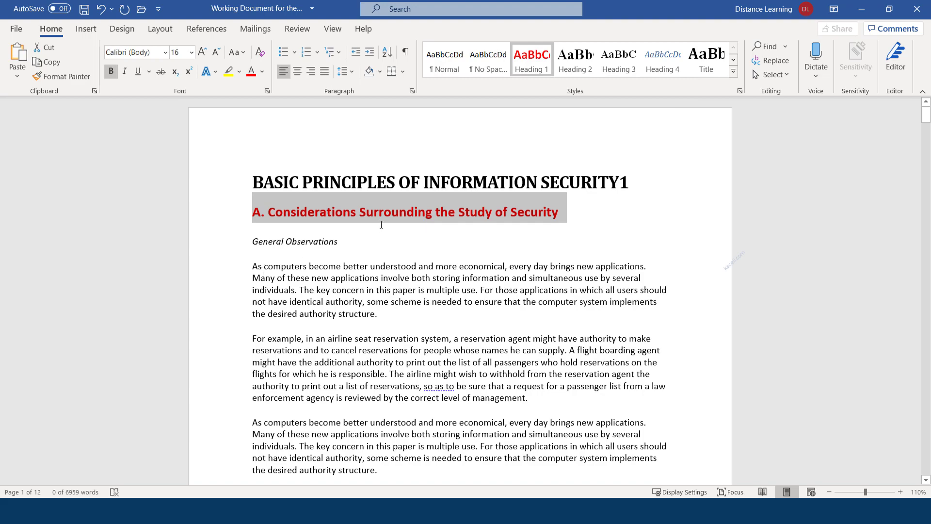
Step: Apply Heading 1 to '2) Functional Levels of Information Security'
scroll(383, 233, down, 7)
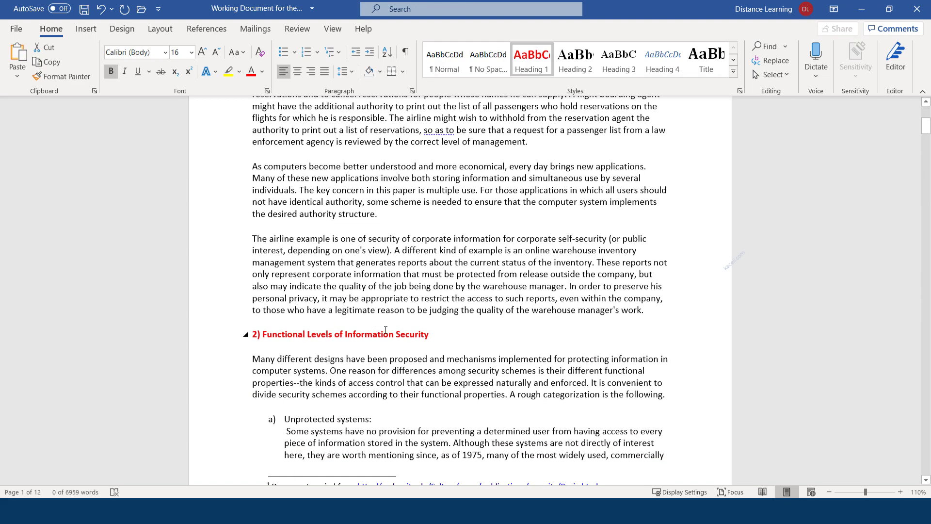
scroll(385, 330, up, 6)
click(334, 182)
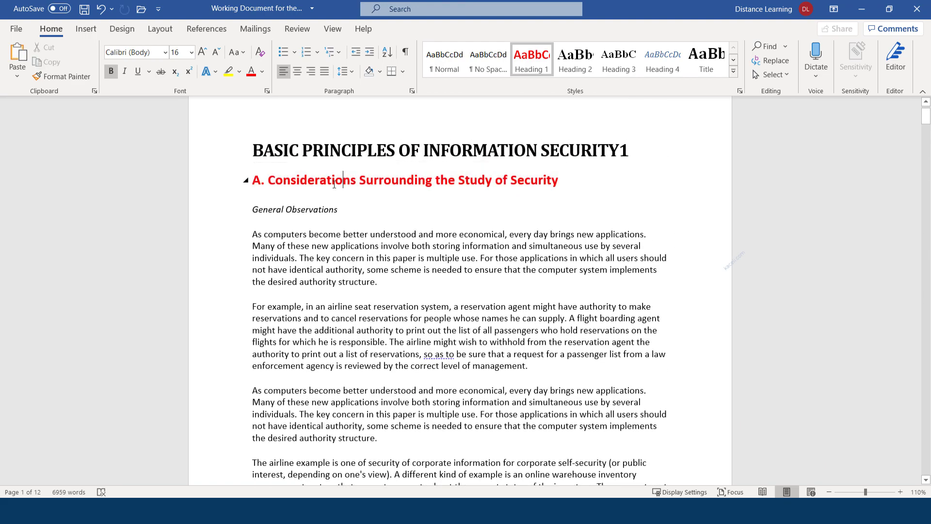
scroll(331, 187, down, 9)
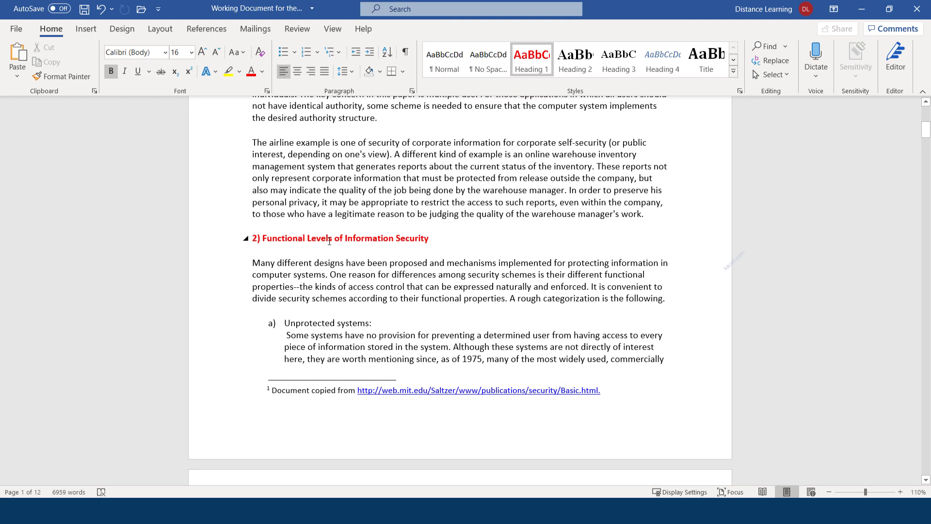
click(329, 240)
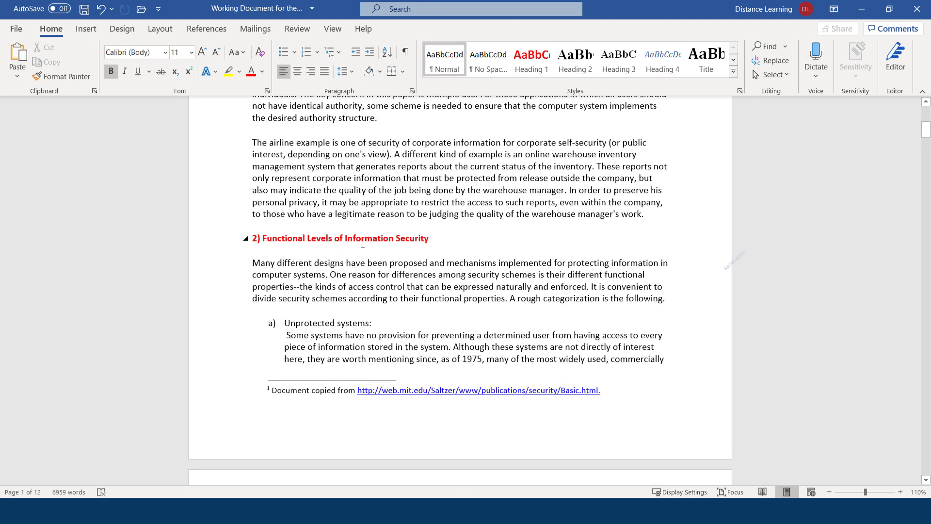
click(362, 243)
drag(434, 241, 249, 241)
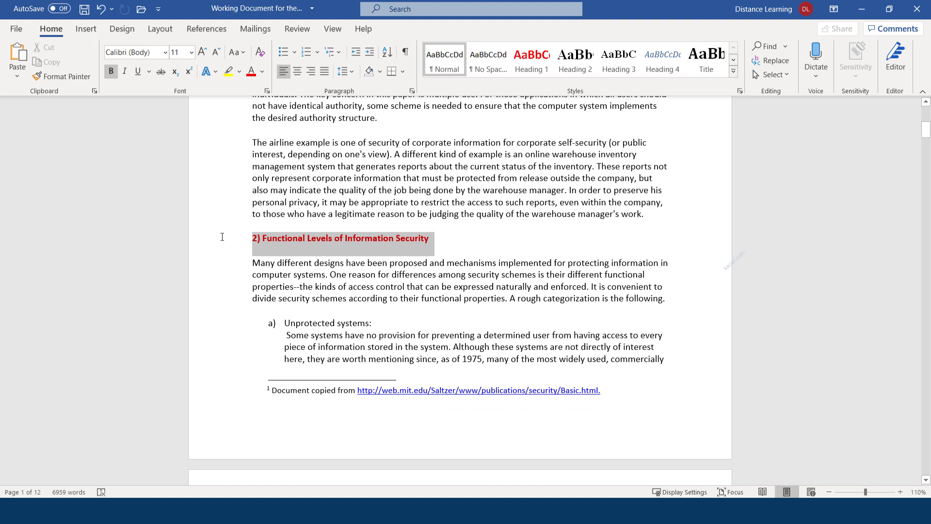
click(531, 61)
Step: Apply Heading 1 to the B. Technical Underpinnings and Essentials of Information Security headings
scroll(359, 245, down, 15)
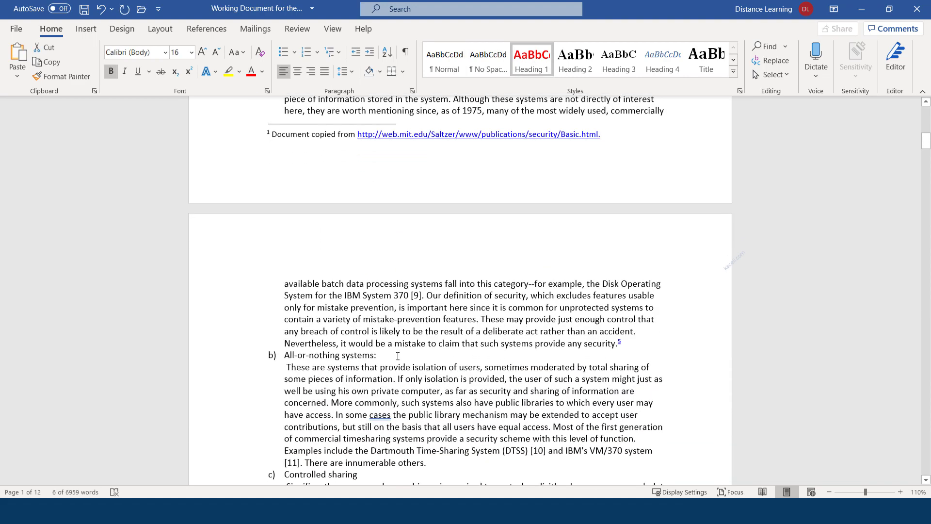
scroll(417, 306, down, 20)
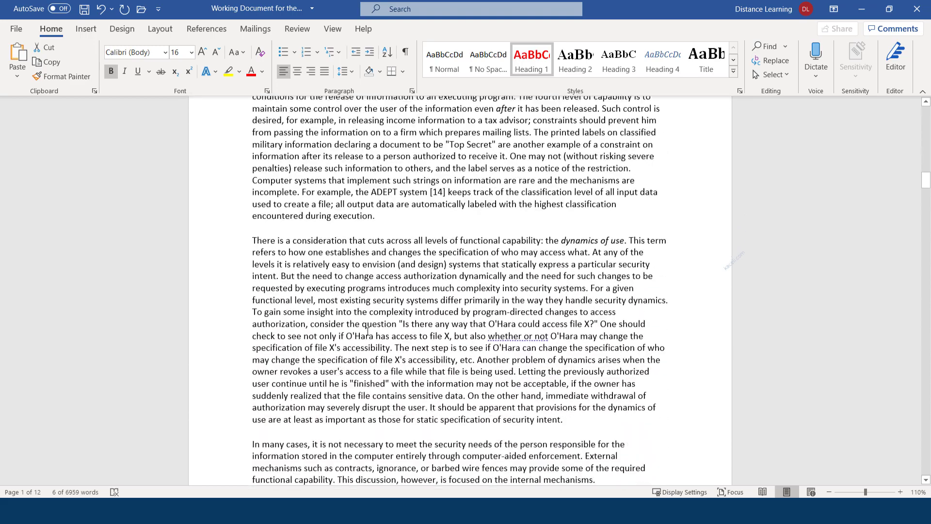
scroll(313, 253, up, 4)
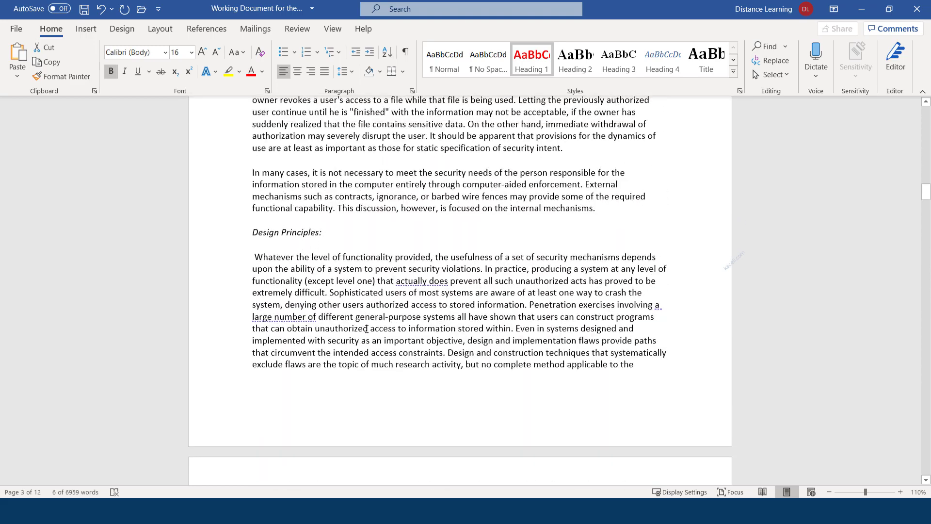
scroll(366, 328, down, 20)
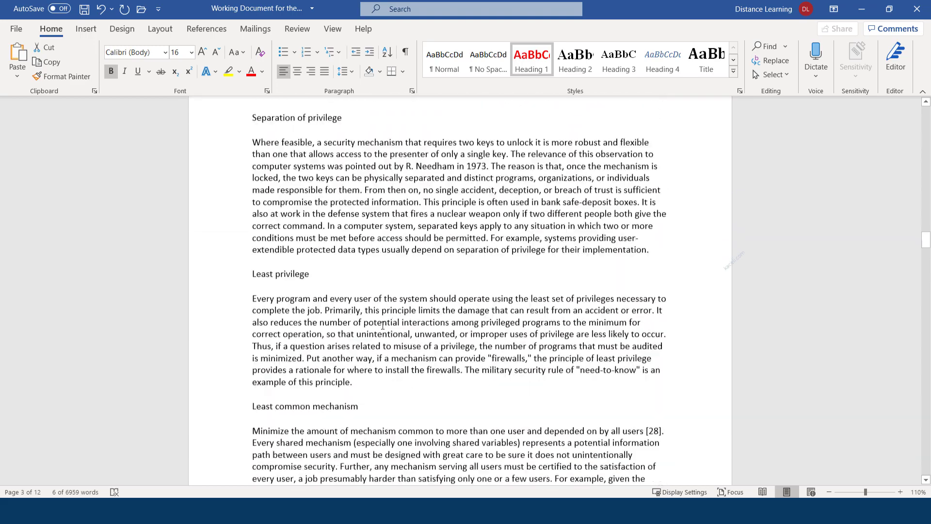
scroll(383, 326, down, 20)
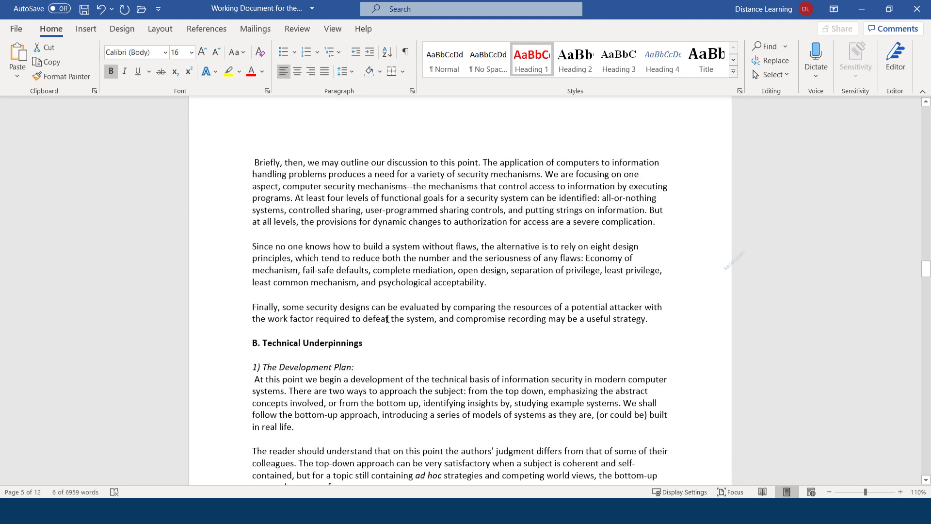
scroll(387, 319, down, 1)
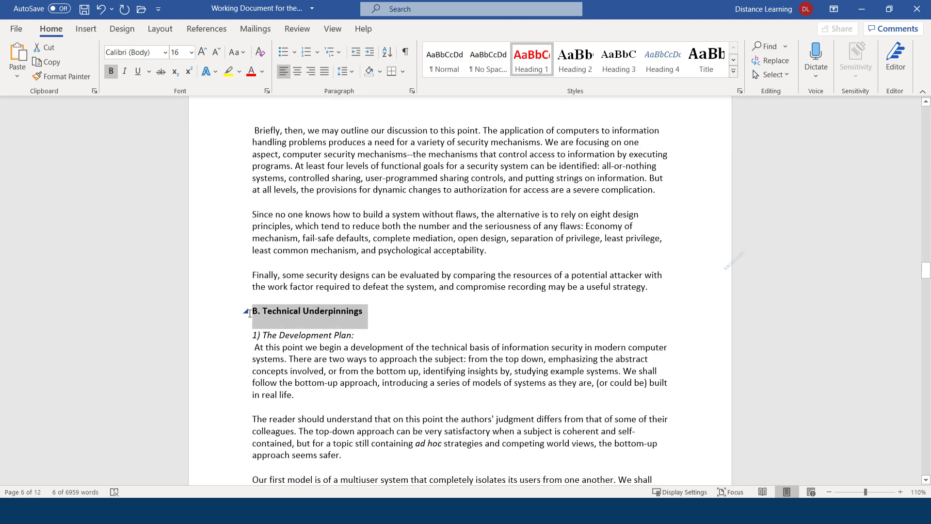
click(531, 58)
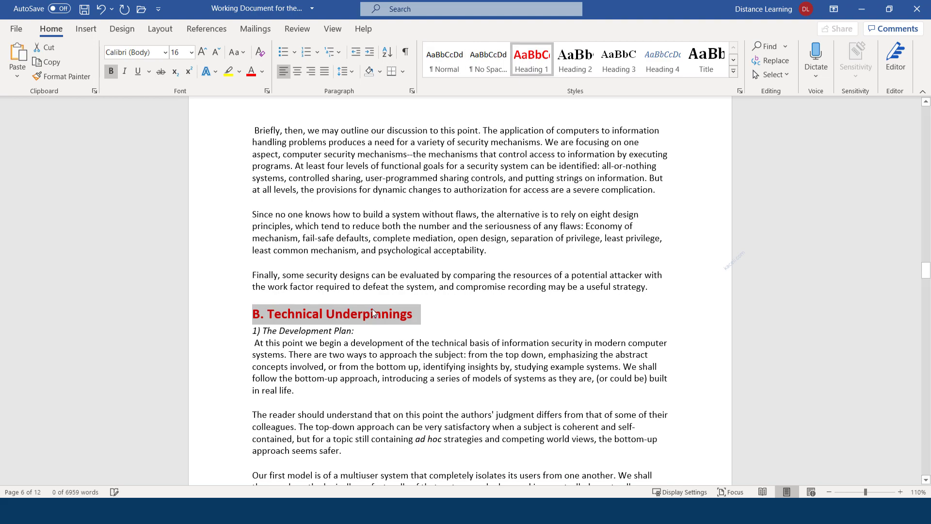
scroll(374, 313, down, 15)
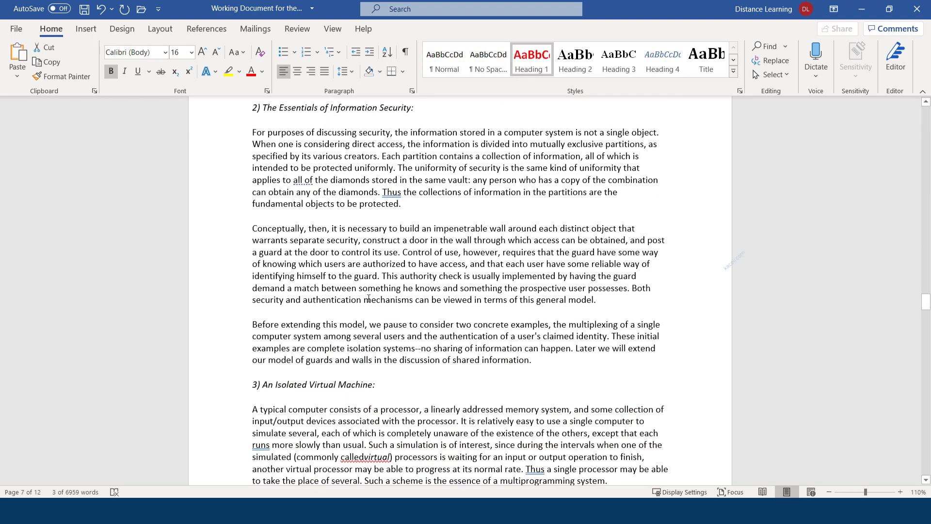
scroll(369, 299, up, 4)
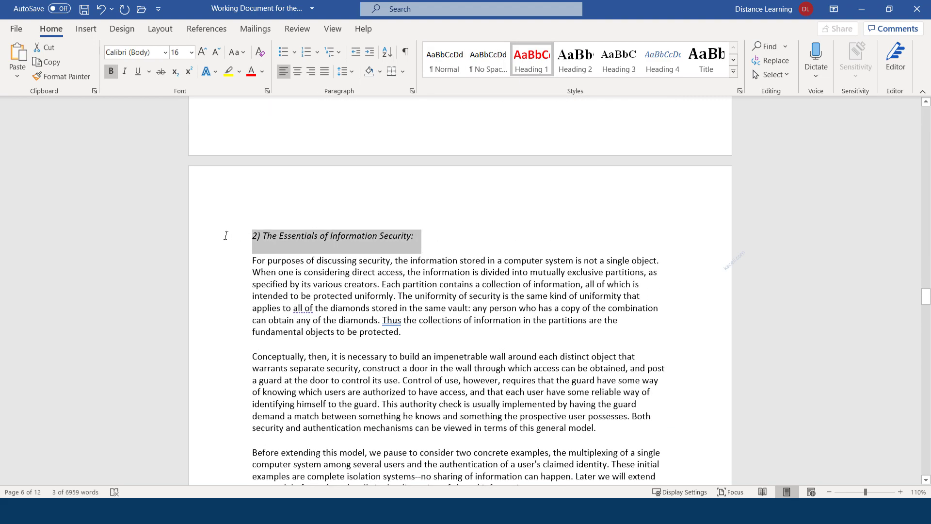
click(532, 58)
Step: Apply Heading 1 to '3) An Isolated Virtual Machine:'
scroll(381, 338, down, 4)
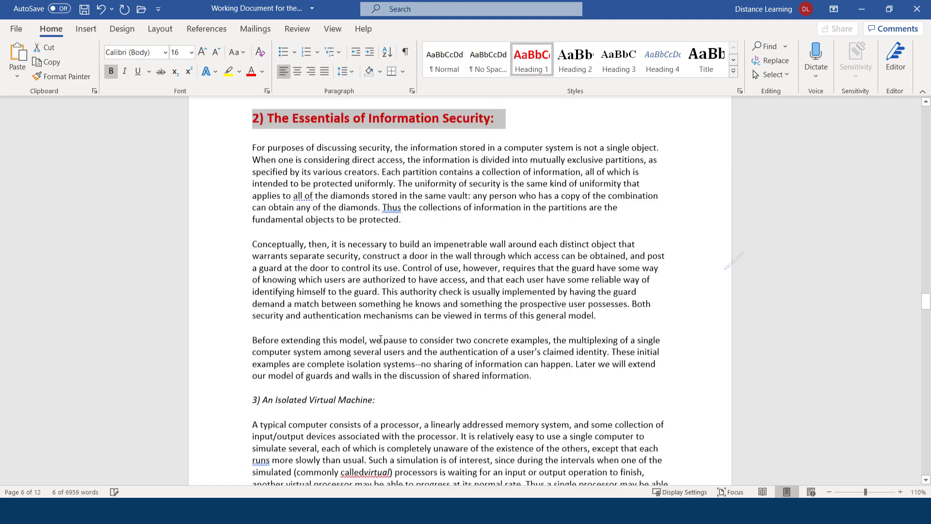
scroll(380, 339, down, 8)
click(219, 168)
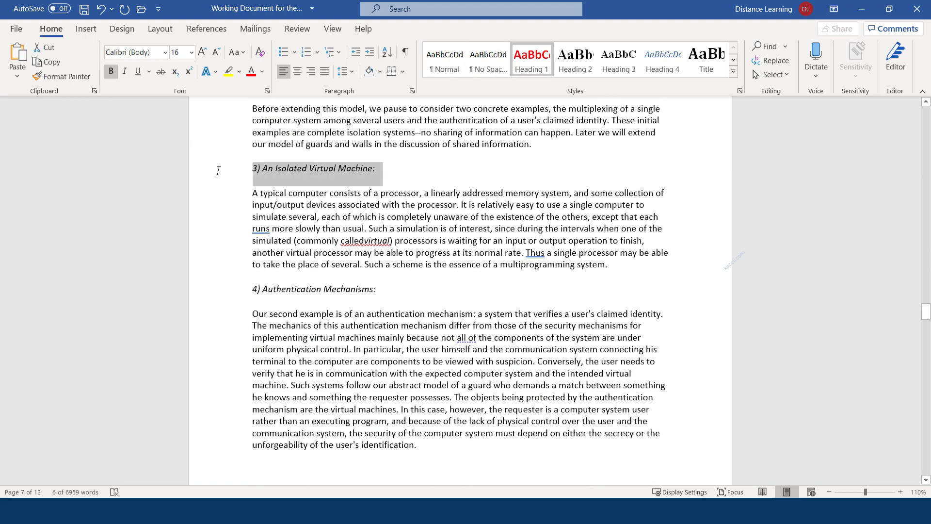
click(532, 58)
scroll(355, 303, down, 20)
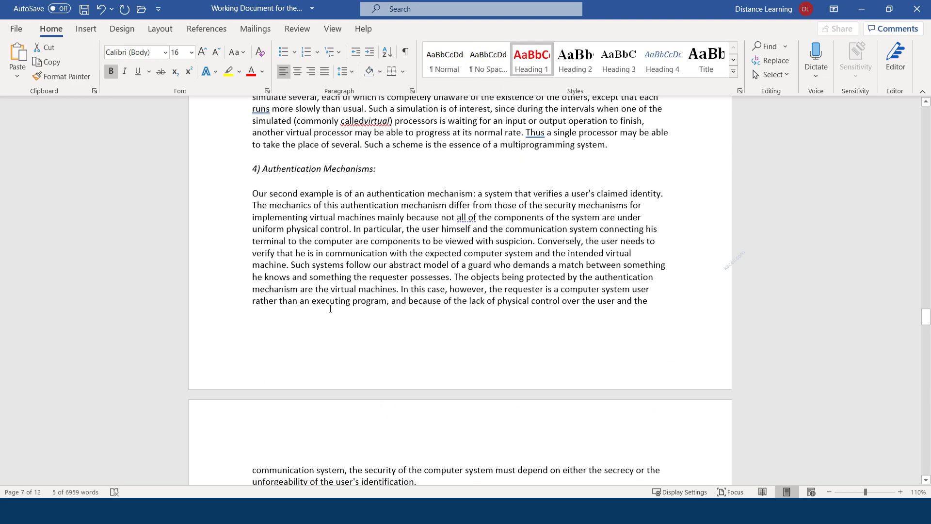
scroll(339, 349, down, 20)
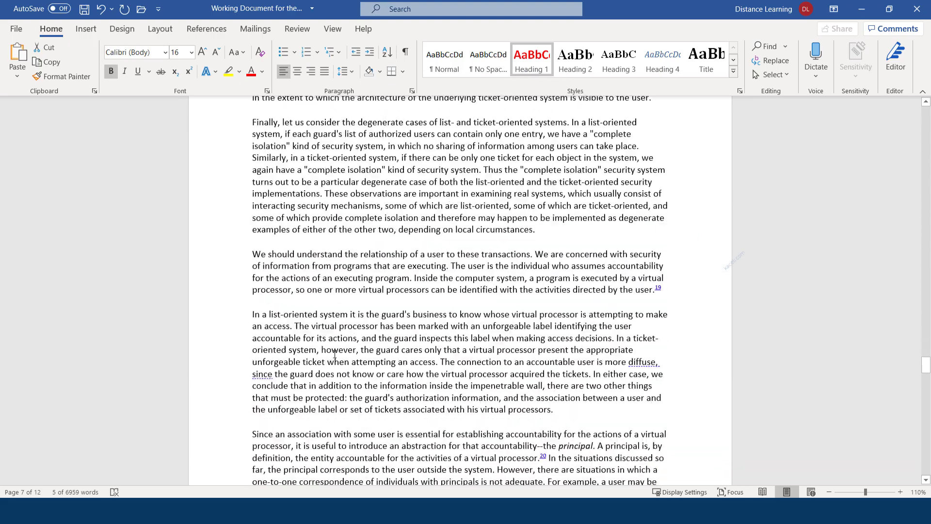
drag(925, 427, 906, 102)
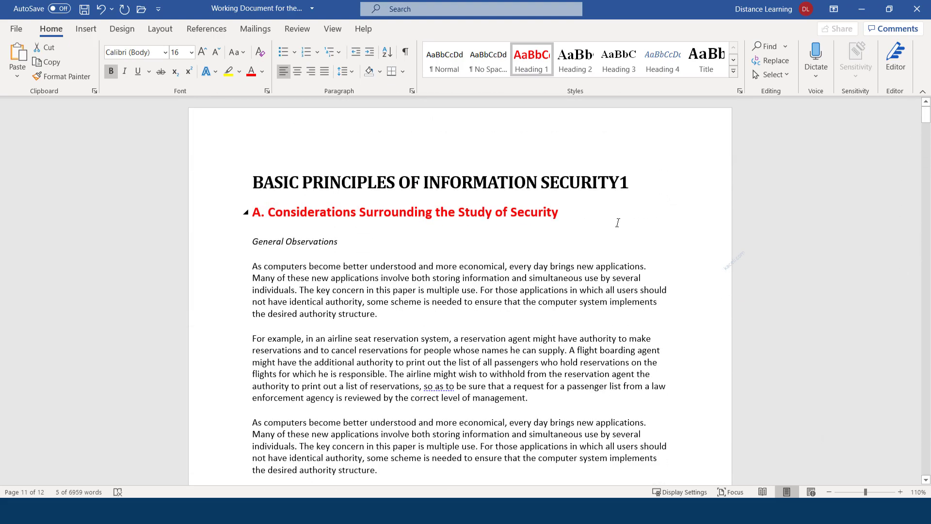
Step: Apply Heading 2 to the General Observations heading and change its font to Calibri
click(320, 247)
drag(348, 243, 251, 243)
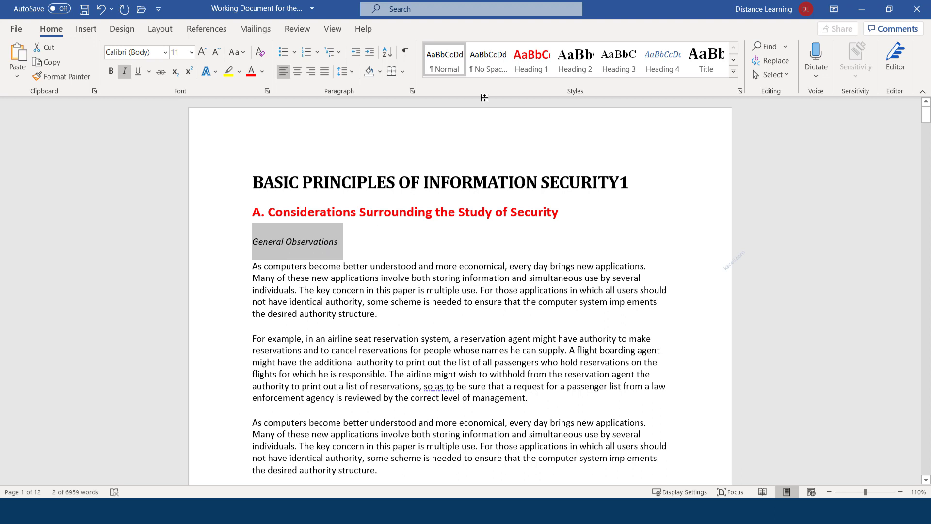
click(577, 66)
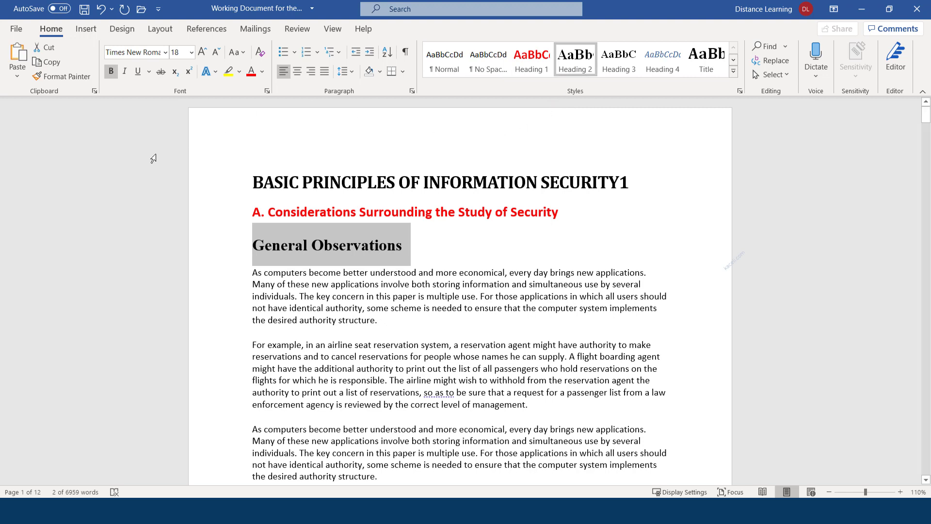
click(165, 54)
click(132, 101)
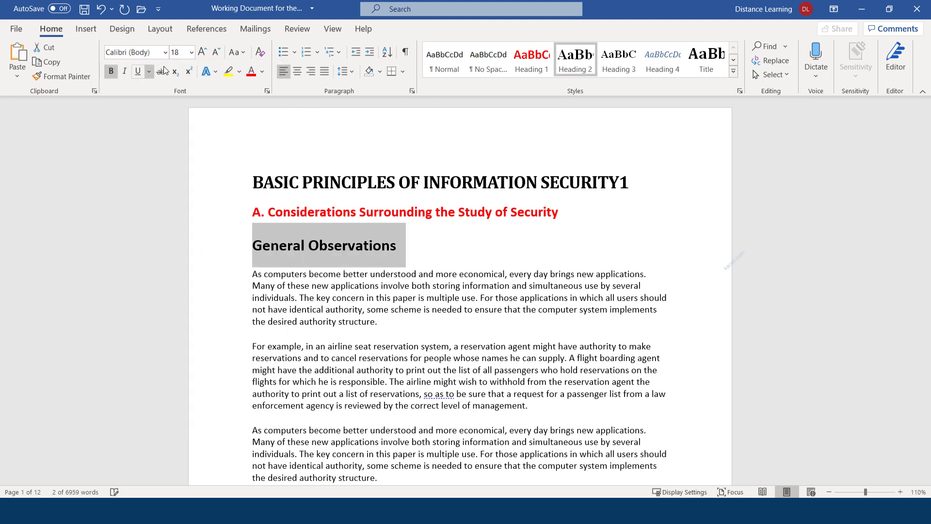
Step: Reduce the heading to 14 pt and update the Heading 2 style to match it
click(215, 53)
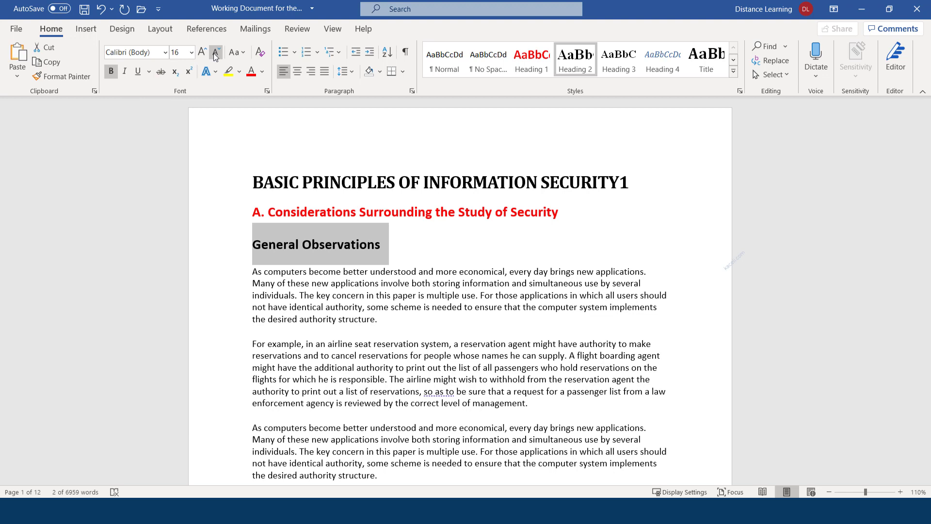
click(215, 53)
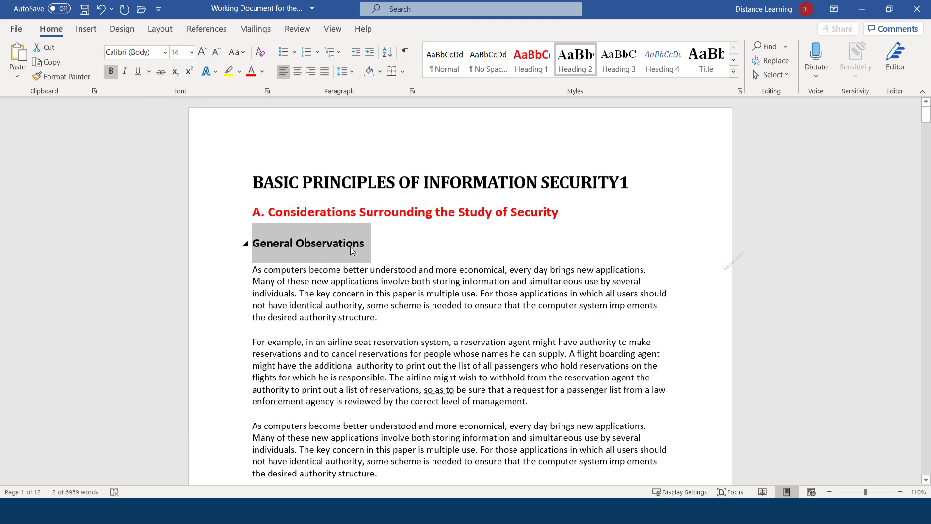
right_click(569, 65)
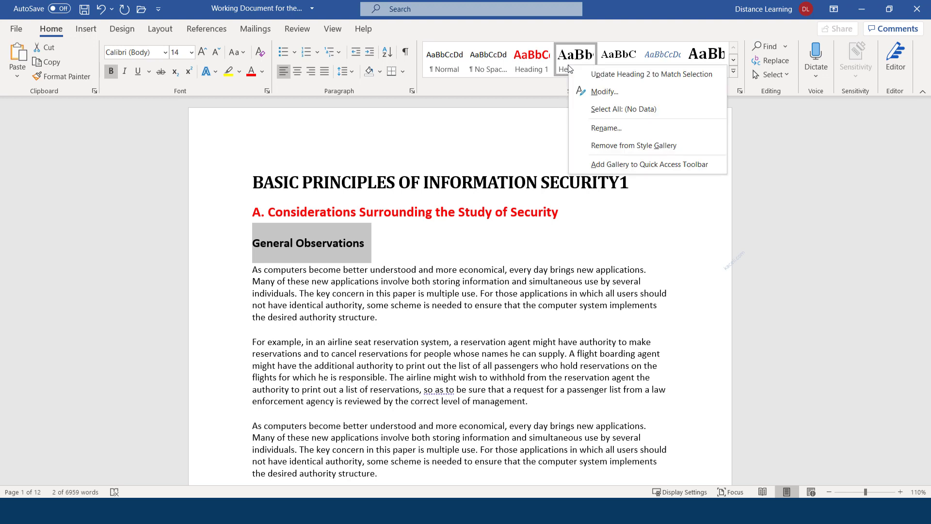
click(604, 79)
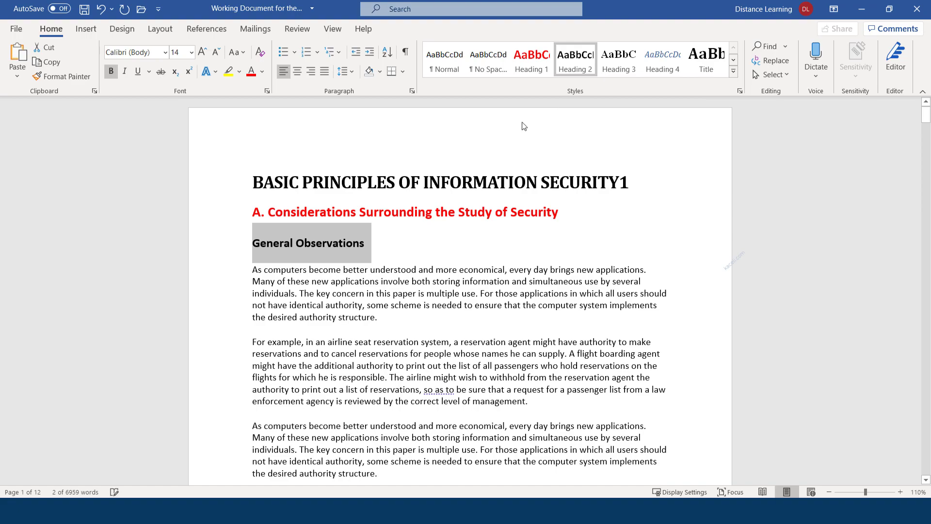
Step: Apply Heading 2 to Design Principles:, Complete mediation, Open design and Separation of privilege
click(385, 266)
scroll(383, 262, down, 15)
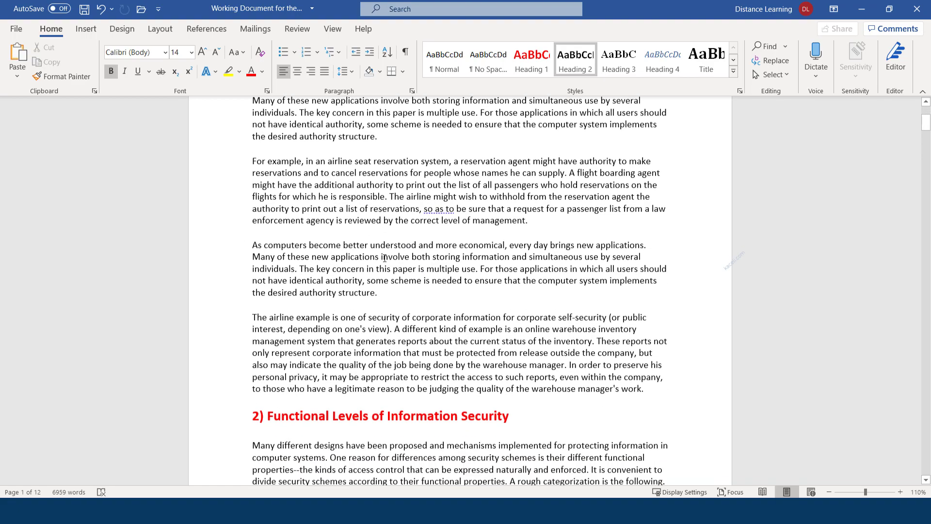
scroll(383, 258, down, 15)
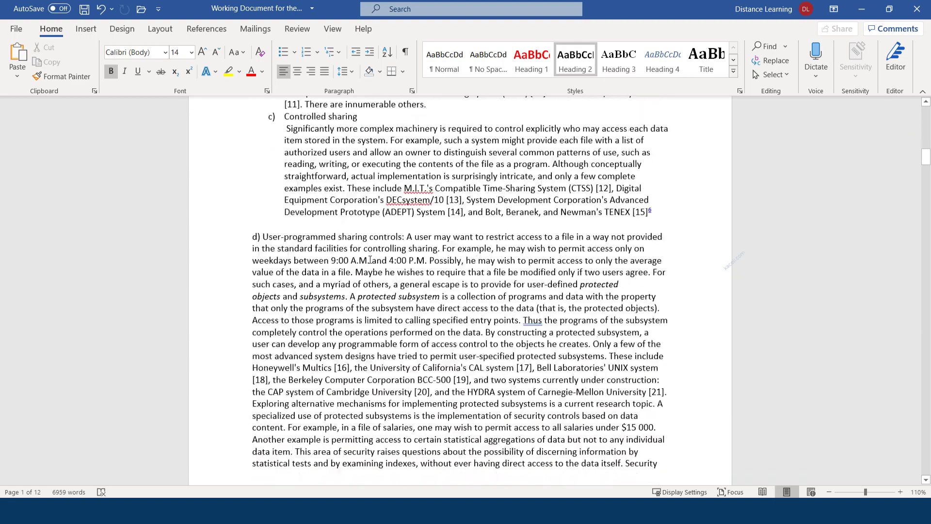
scroll(365, 268, down, 15)
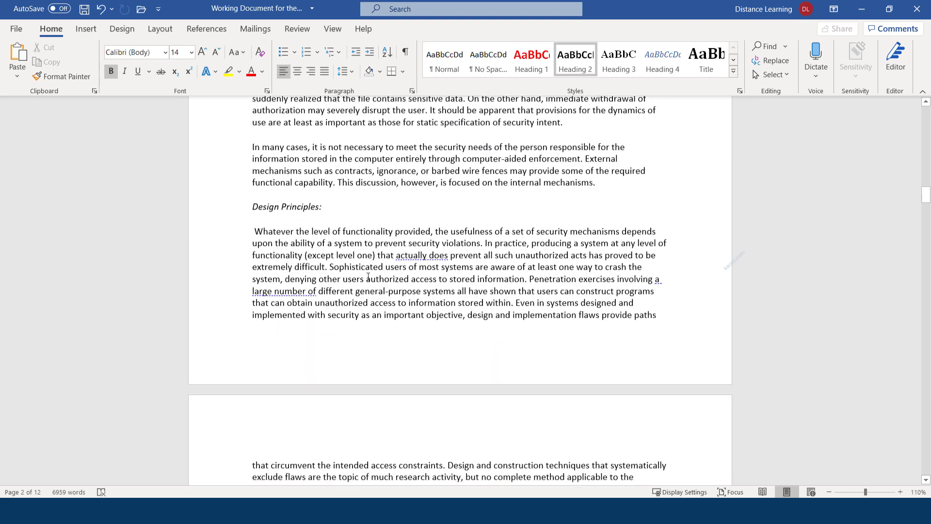
click(233, 204)
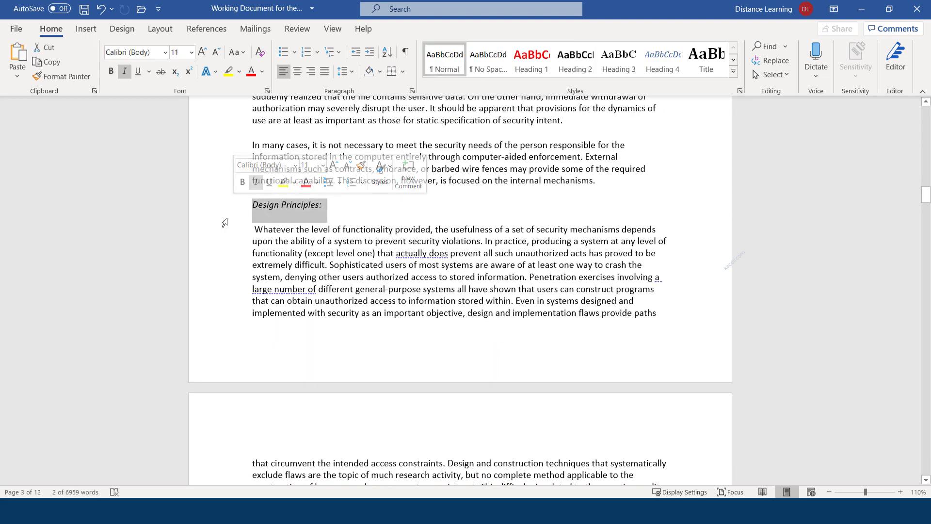
click(575, 61)
scroll(333, 261, down, 5)
scroll(333, 260, down, 10)
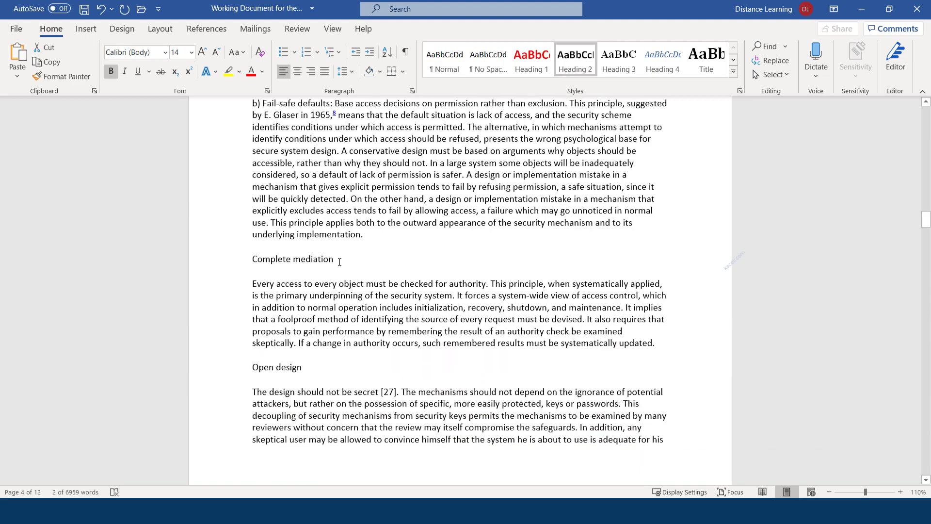
drag(339, 261, 250, 244)
click(575, 60)
scroll(303, 245, down, 3)
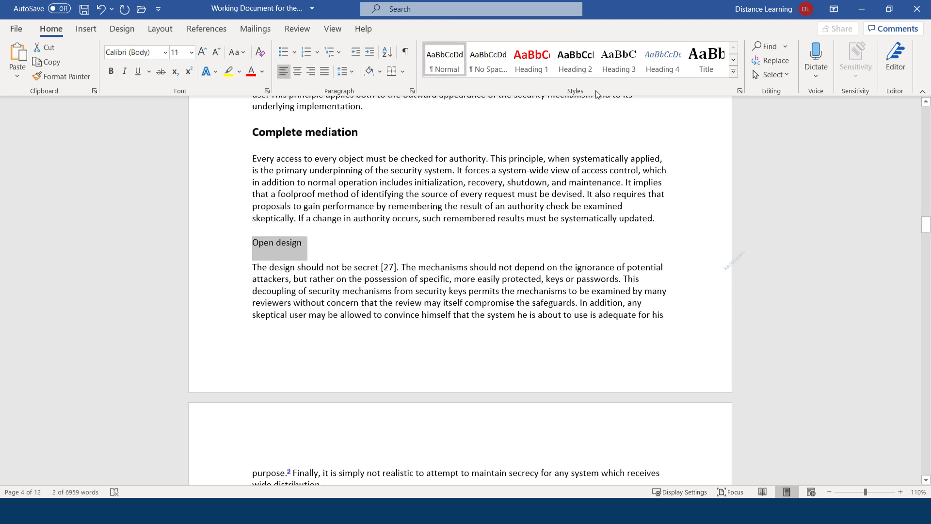
click(573, 63)
scroll(413, 217, down, 8)
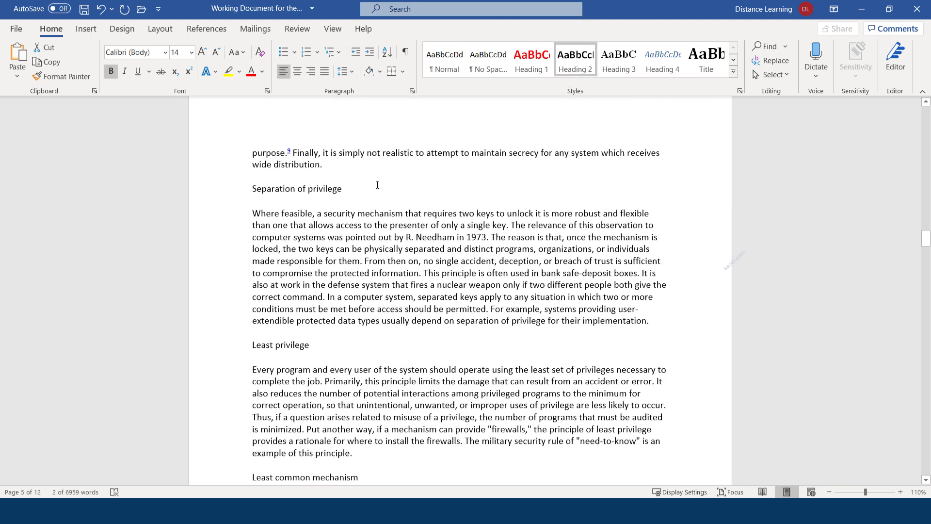
drag(362, 191, 253, 185)
click(342, 185)
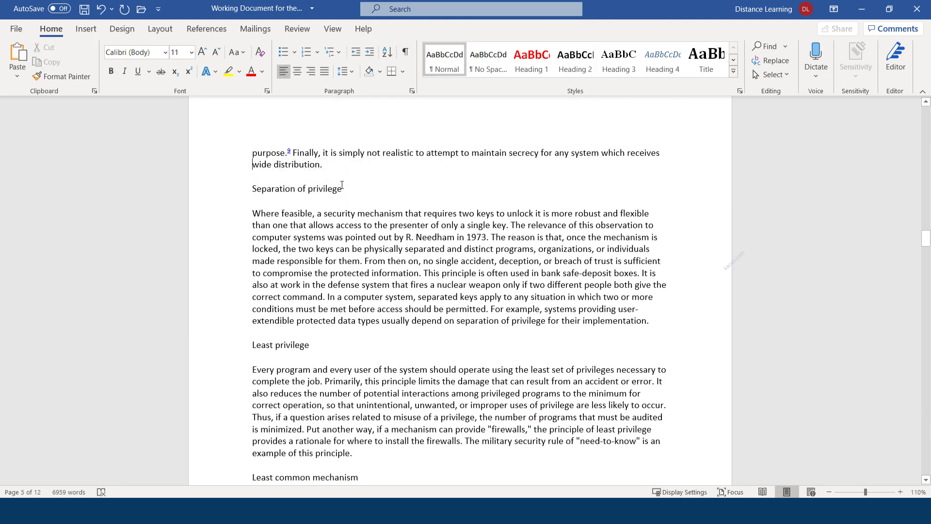
drag(349, 189, 251, 188)
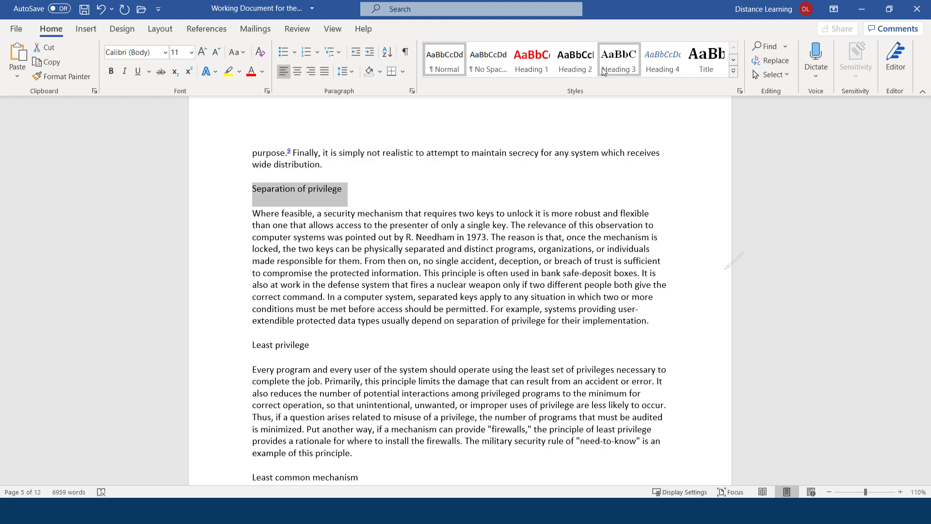
click(571, 68)
Step: Apply Heading 2 to Least privilege, Least common mechanism, Psychological acceptability and the Summary of Considerations heading
scroll(339, 266, down, 2)
drag(314, 286, 251, 286)
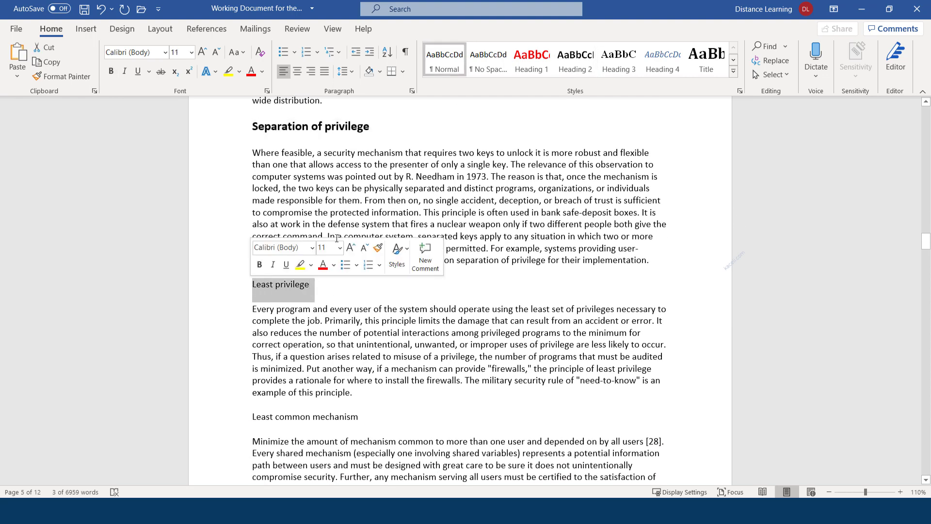
click(577, 60)
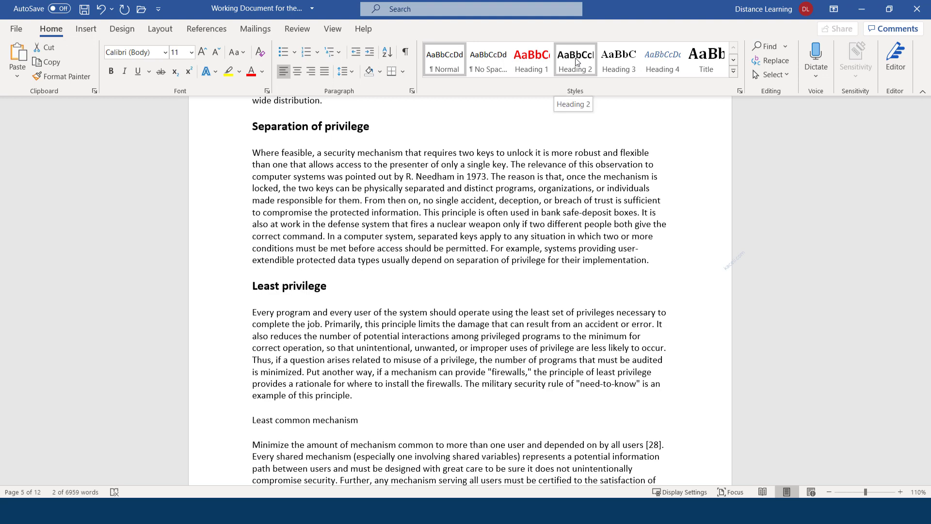
scroll(339, 291, down, 5)
drag(361, 260, 250, 262)
click(576, 60)
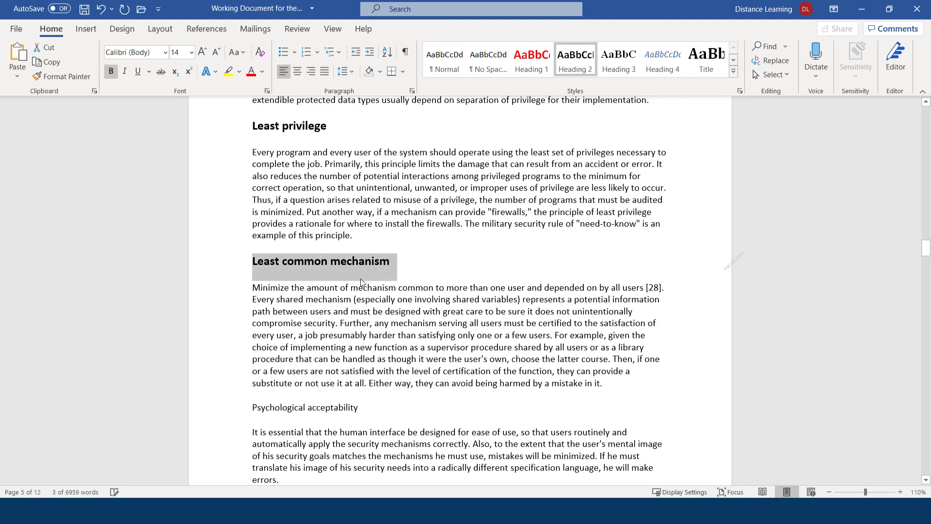
scroll(361, 283, down, 5)
drag(361, 248, 246, 251)
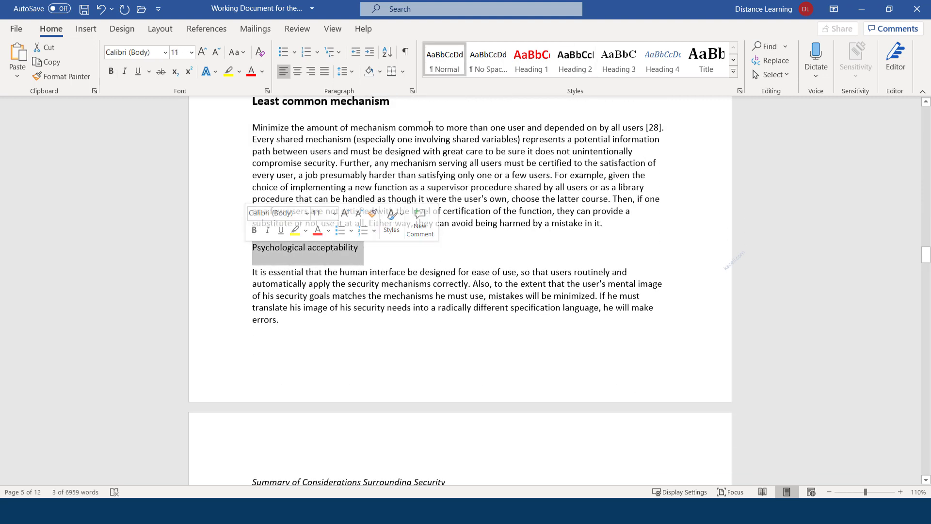
click(576, 60)
scroll(405, 243, down, 8)
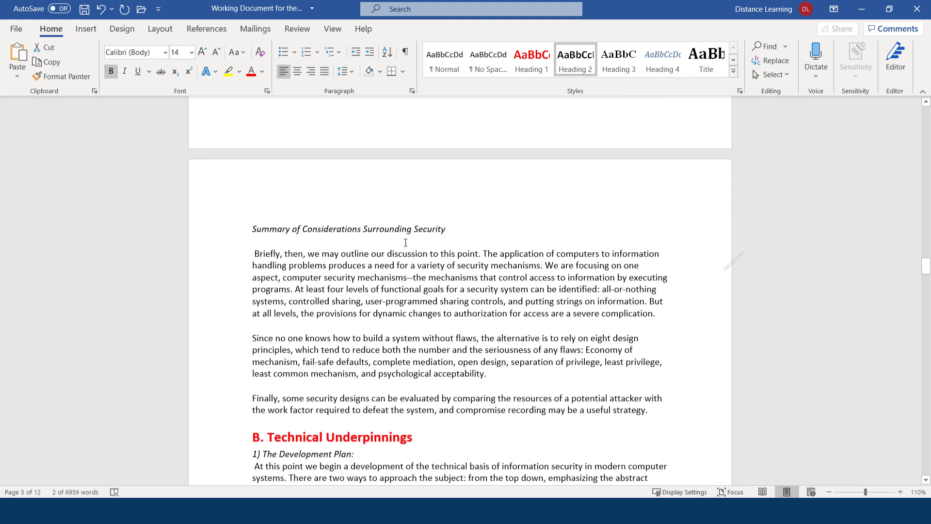
drag(449, 226, 250, 226)
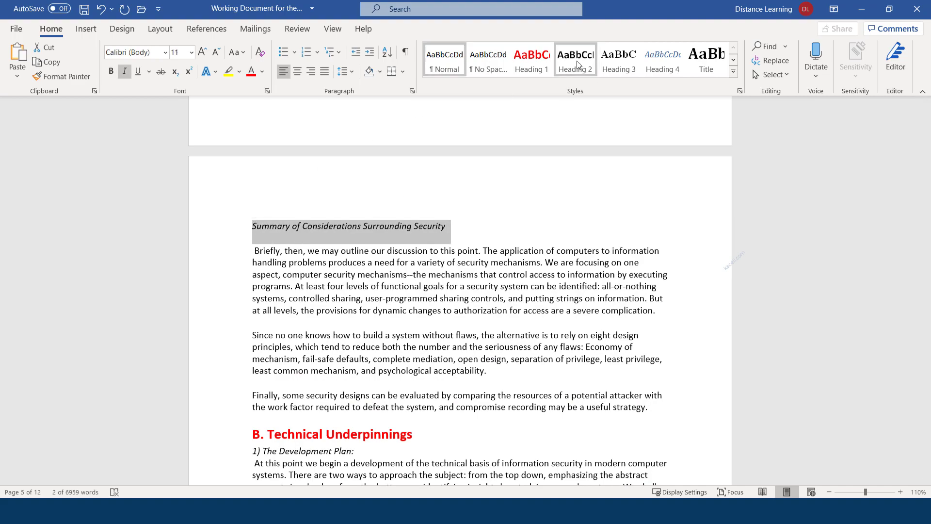
click(578, 65)
Step: Apply Heading 2 to 4) Authentication Mechanisms: and 5) Shared Information:
scroll(383, 361, down, 5)
scroll(370, 356, down, 20)
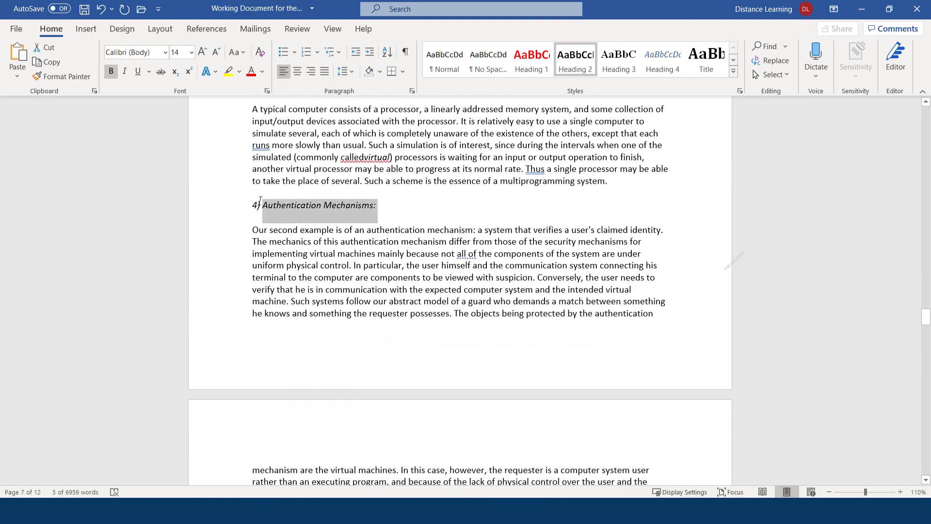
drag(252, 203, 251, 204)
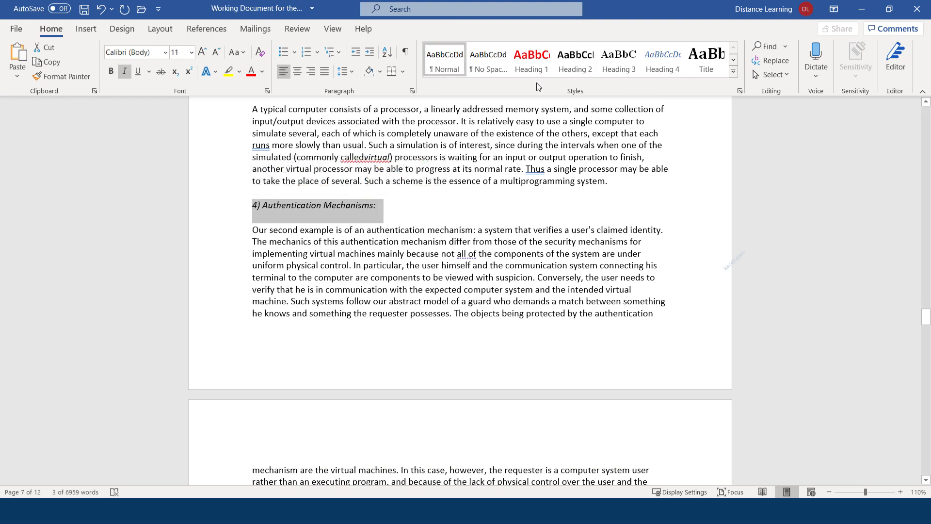
click(575, 60)
scroll(353, 245, down, 10)
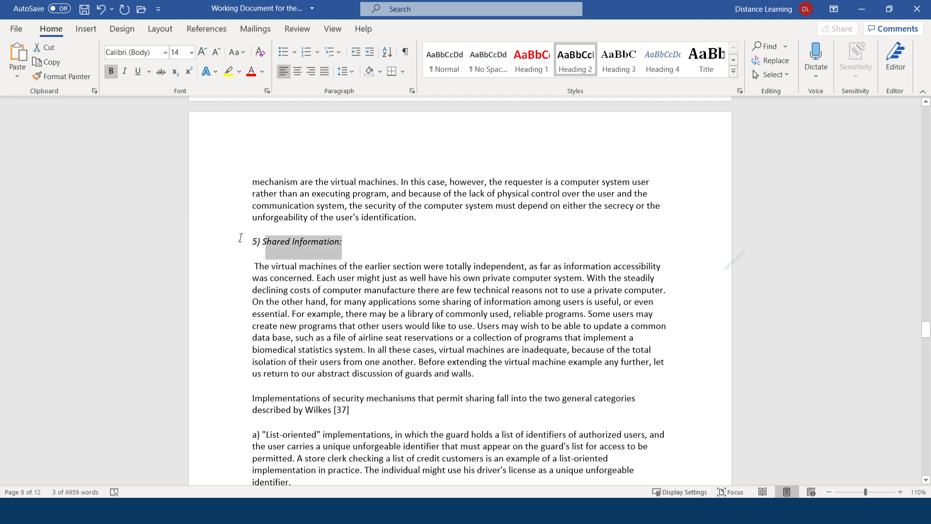
drag(240, 238, 241, 239)
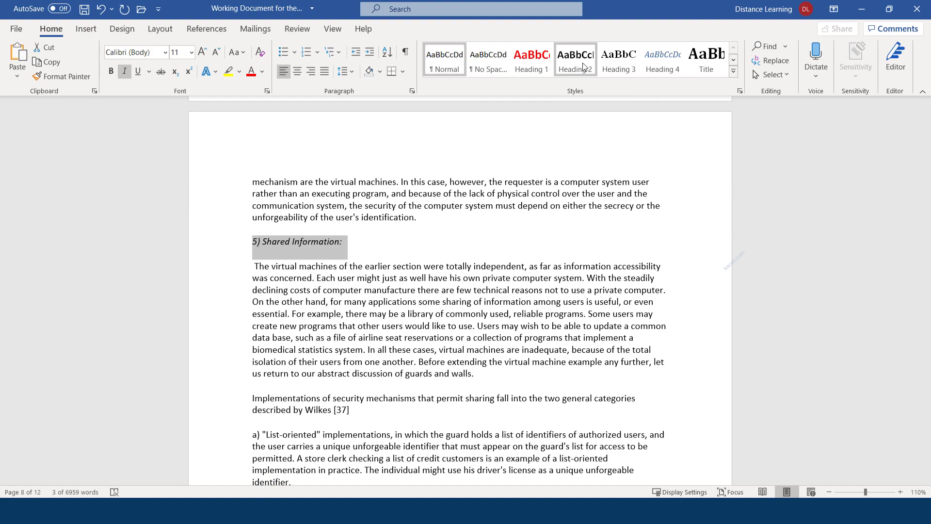
click(583, 66)
scroll(374, 308, down, 3)
scroll(345, 319, down, 20)
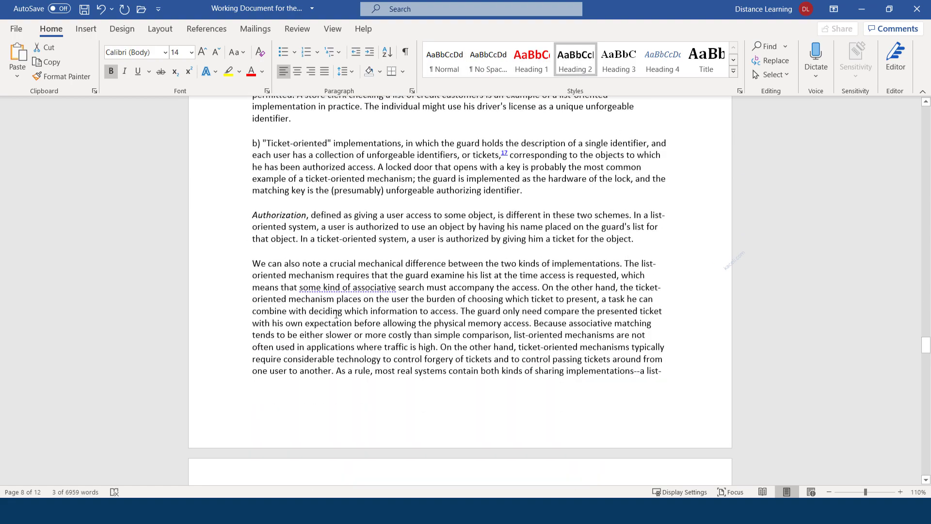
scroll(342, 335, down, 20)
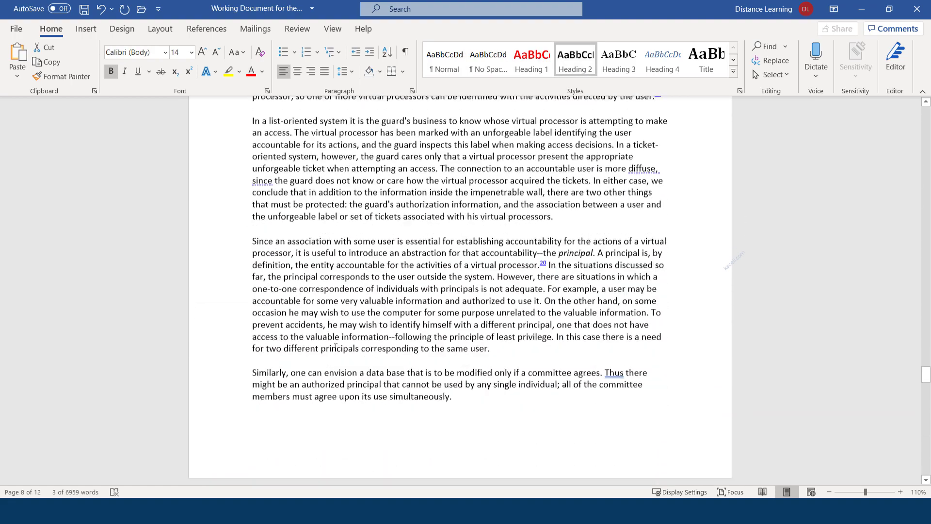
scroll(383, 349, down, 20)
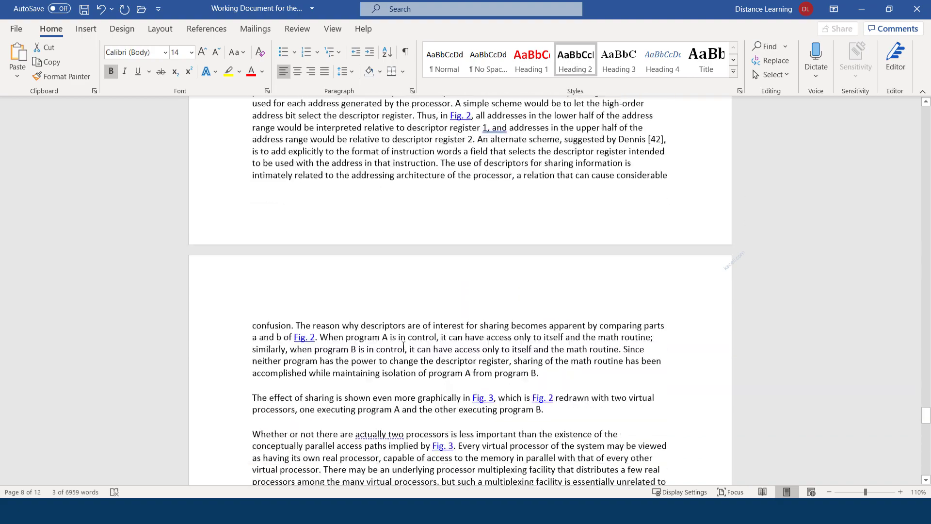
scroll(383, 352, down, 20)
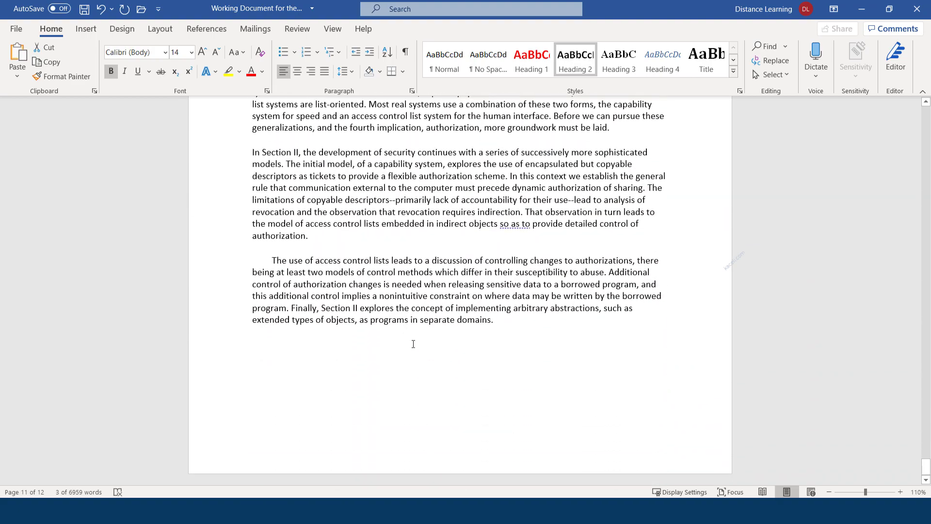
scroll(413, 344, up, 10)
drag(926, 445, 925, 114)
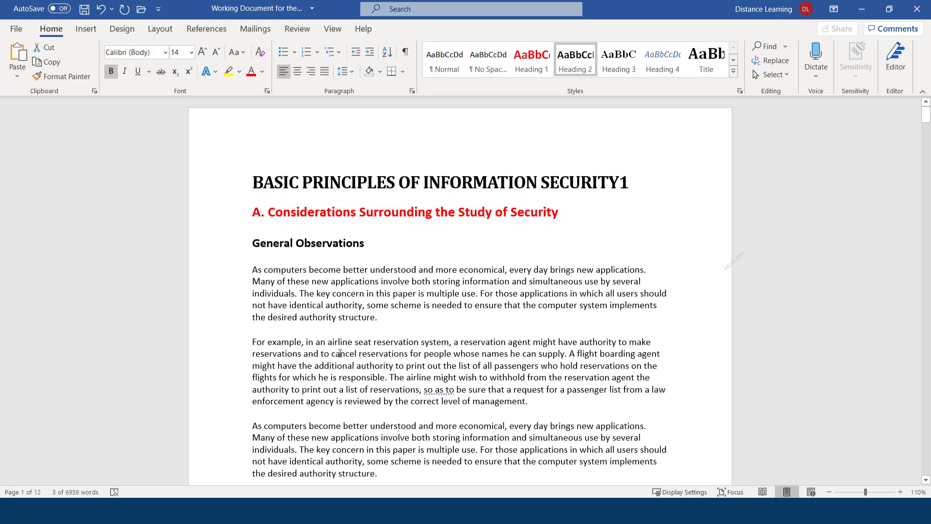
scroll(338, 332, down, 10)
scroll(339, 332, down, 15)
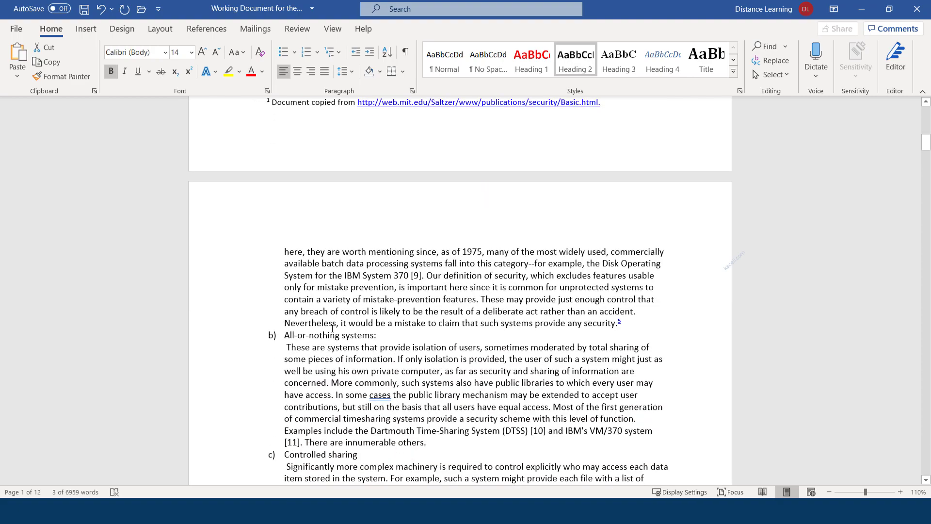
scroll(330, 342, down, 13)
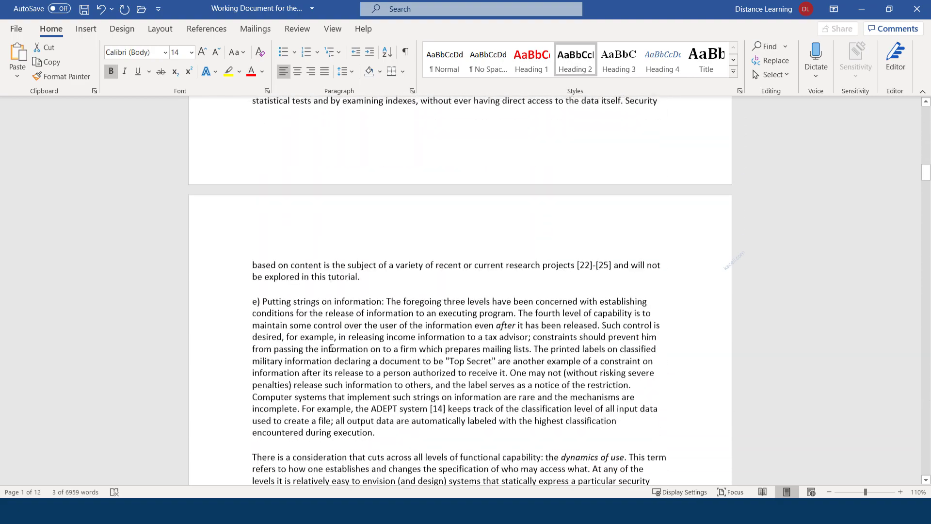
scroll(392, 348, up, 15)
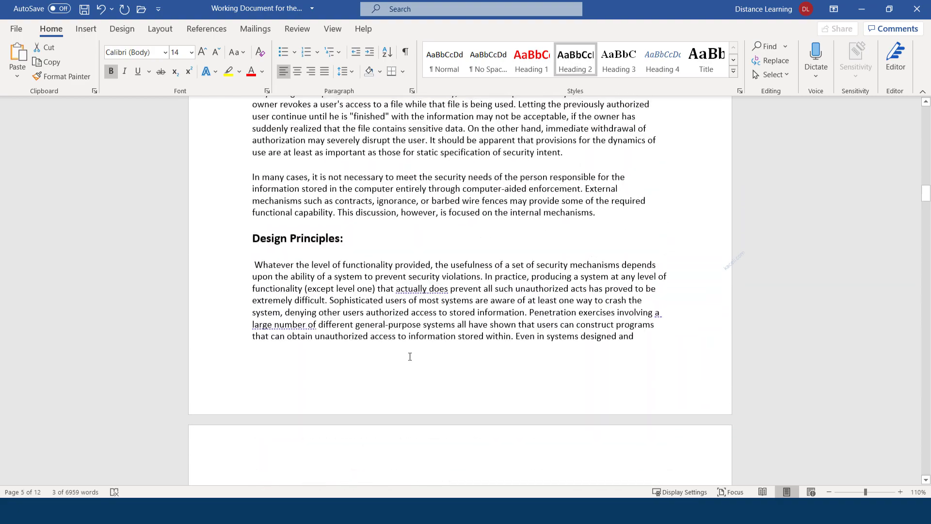
scroll(410, 356, up, 15)
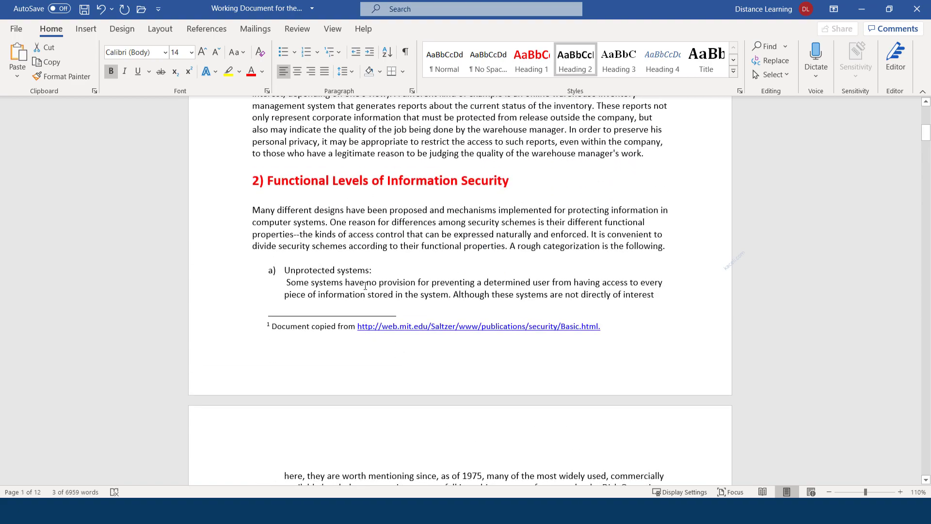
Step: Apply the Heading 3 style to the Unprotected systems: line
drag(377, 274, 301, 270)
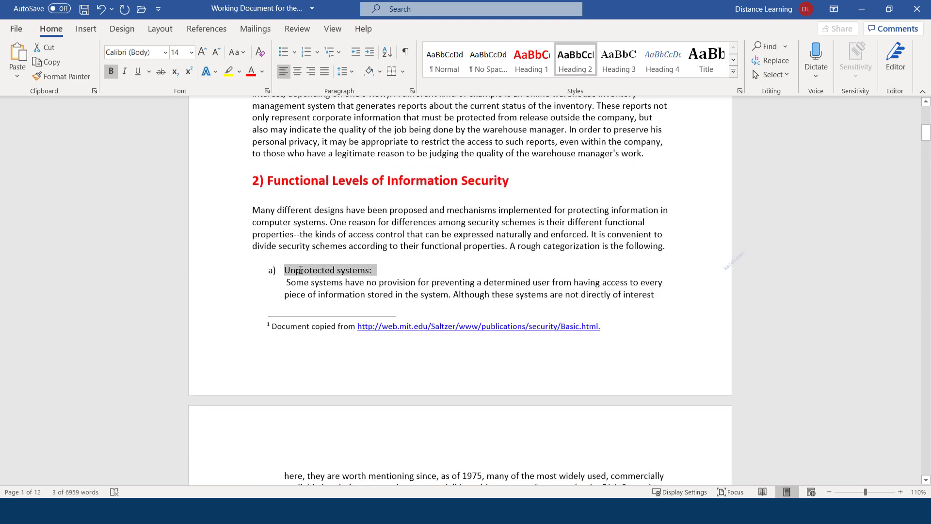
click(616, 69)
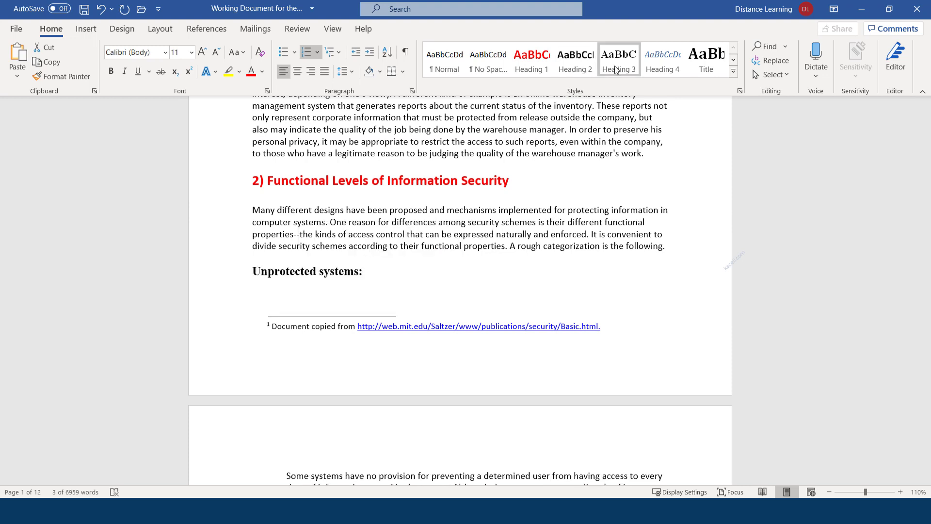
click(616, 70)
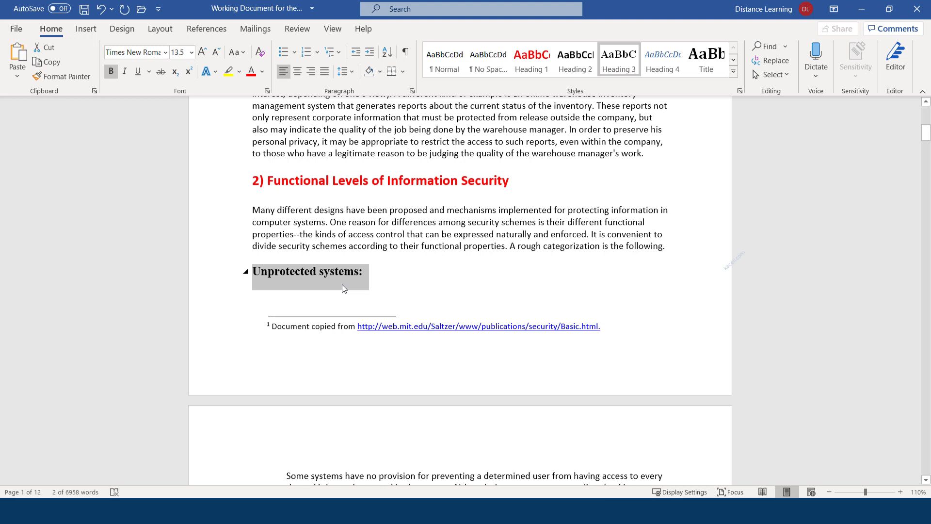
Step: Set the heading to Calibri (Body) 12 pt and update Heading 3 to match it
click(166, 53)
click(128, 97)
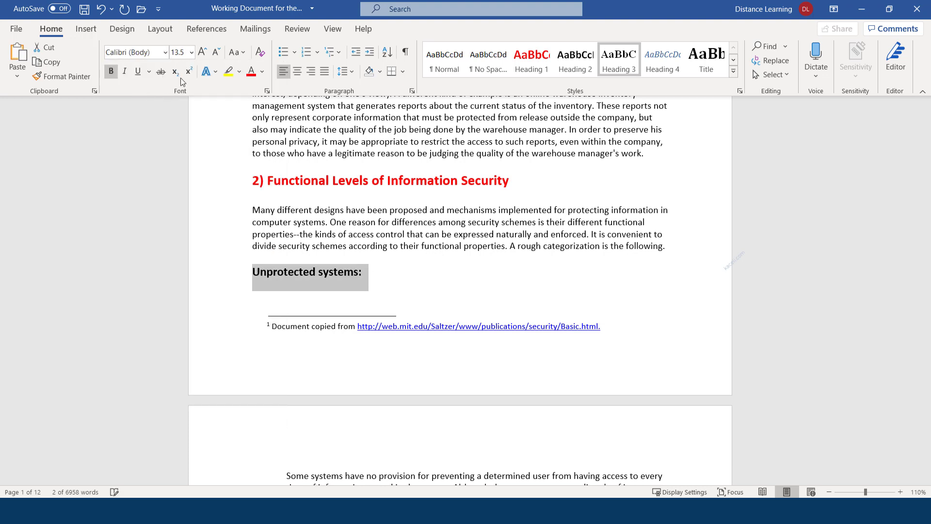
click(216, 52)
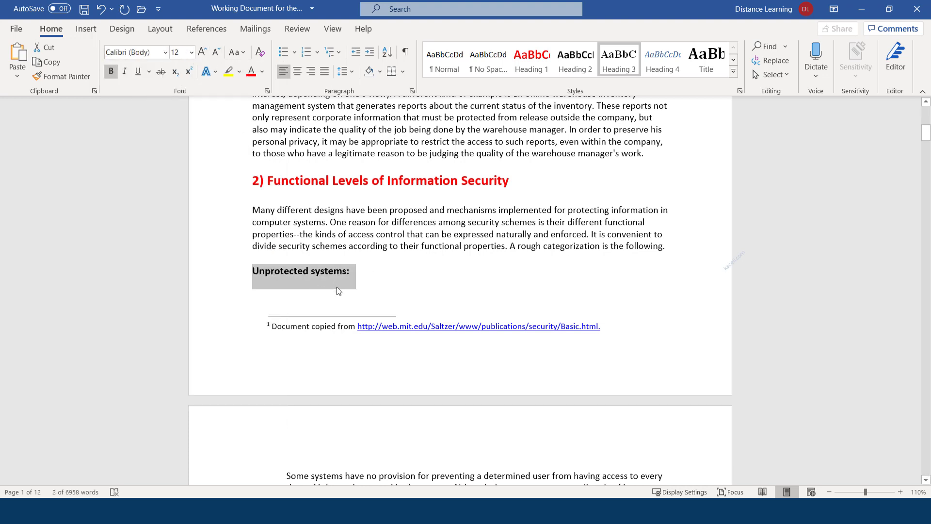
right_click(627, 69)
click(662, 77)
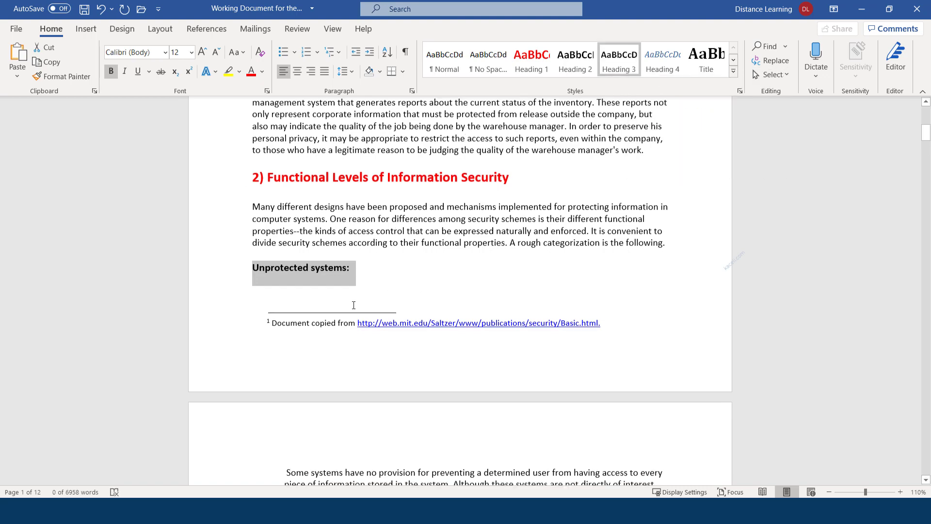
Step: Apply Heading 3 to the All-or-nothing systems: and Controlled sharing lines
scroll(339, 291, down, 4)
scroll(317, 278, down, 3)
scroll(320, 276, up, 3)
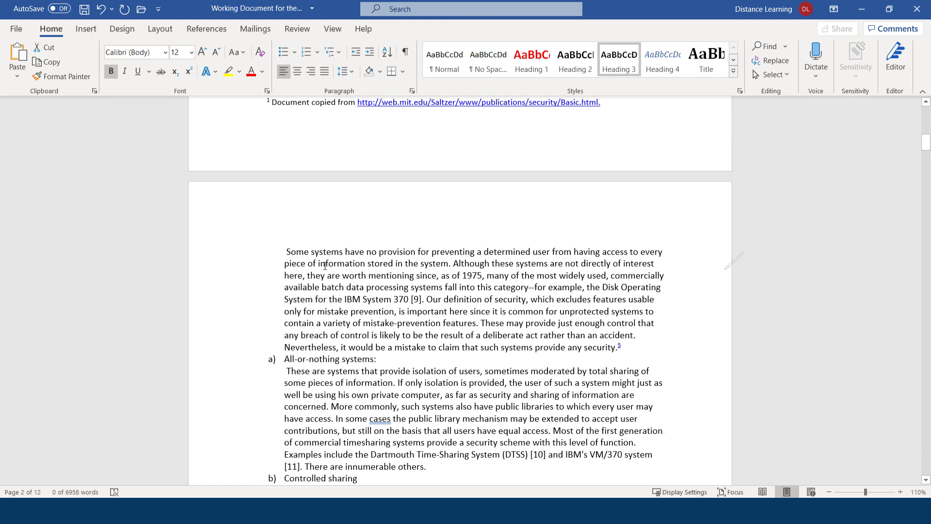
scroll(343, 274, up, 1)
scroll(364, 276, down, 2)
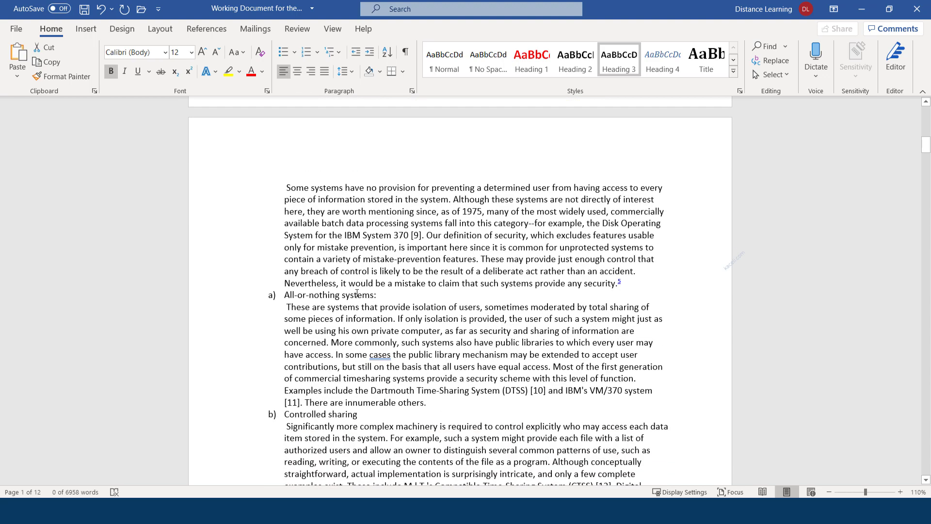
triple_click(357, 295)
click(618, 61)
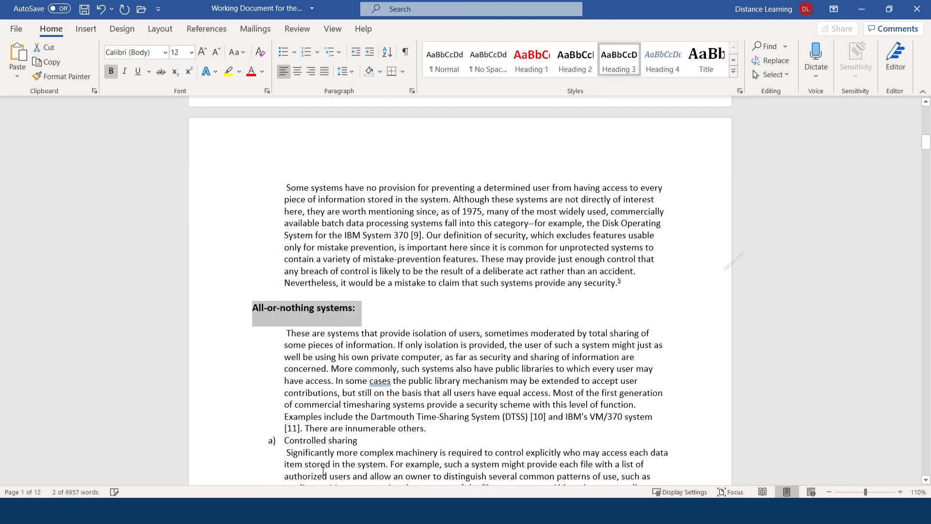
scroll(324, 471, down, 2)
drag(381, 310, 284, 313)
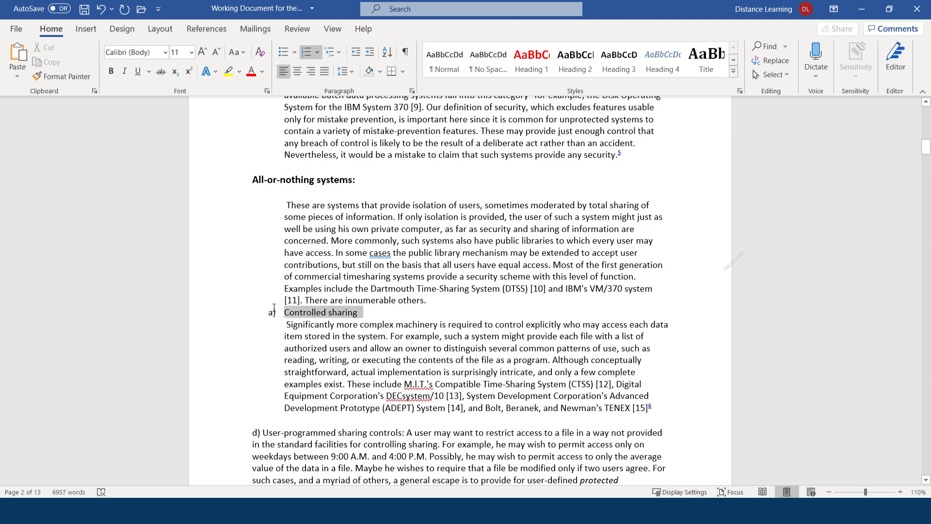
click(616, 63)
scroll(361, 323, down, 4)
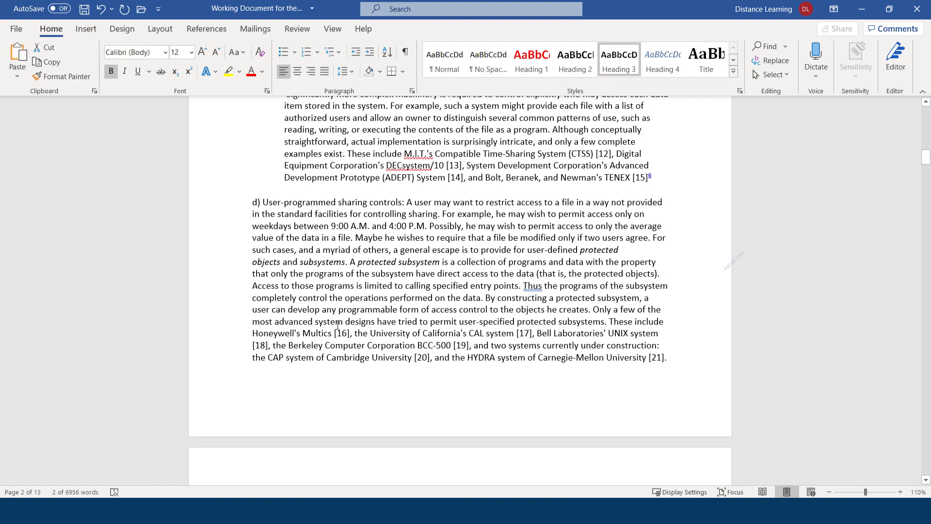
scroll(338, 325, up, 18)
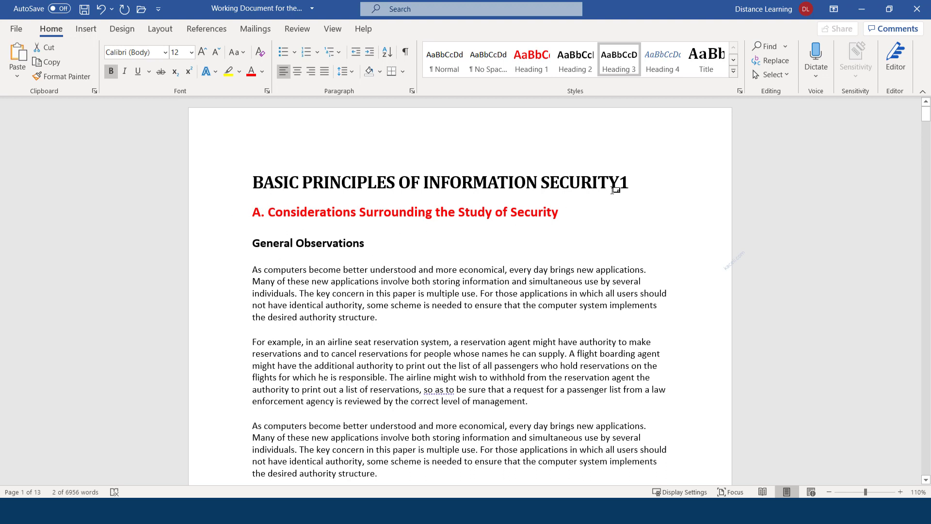
Step: Insert an empty line between the document title and heading A, placing the cursor there
click(645, 190)
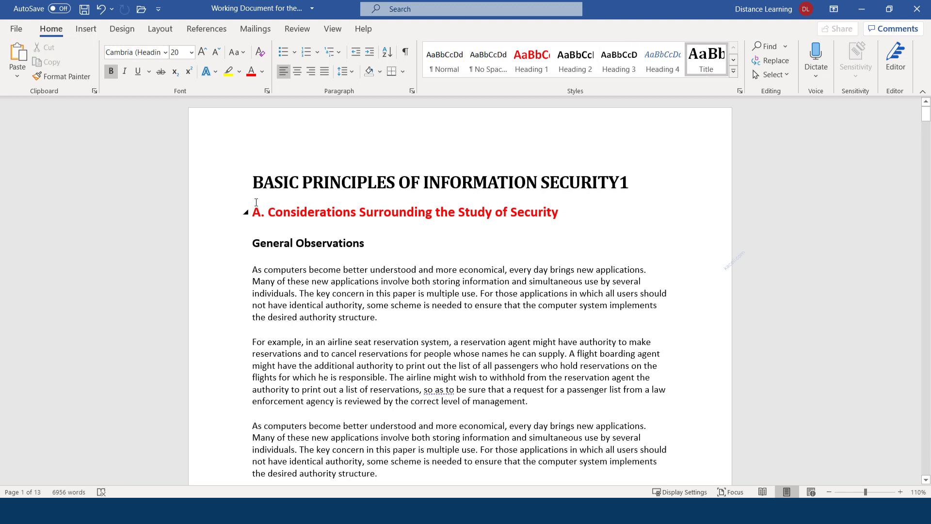
click(253, 211)
key(Return)
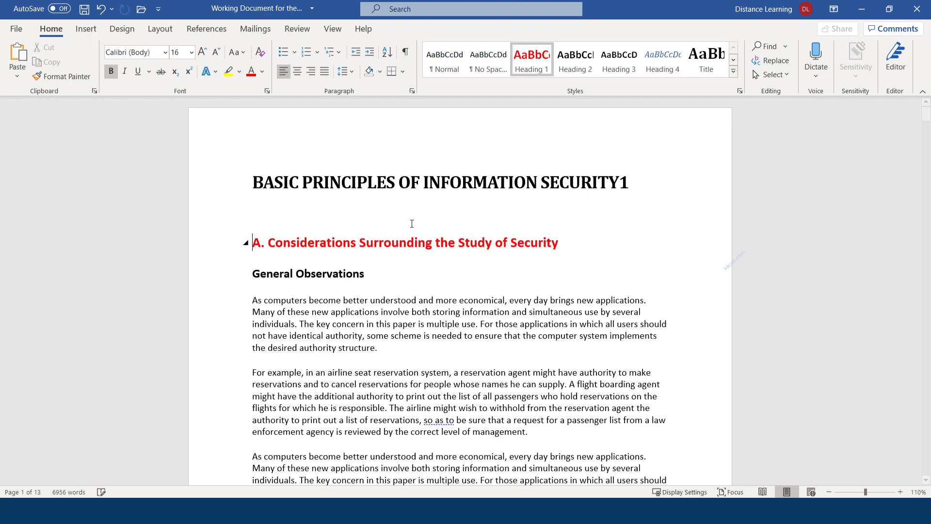
click(281, 212)
Step: On the References tab, search for 'table' to show the built-in Table of Contents layouts
click(207, 30)
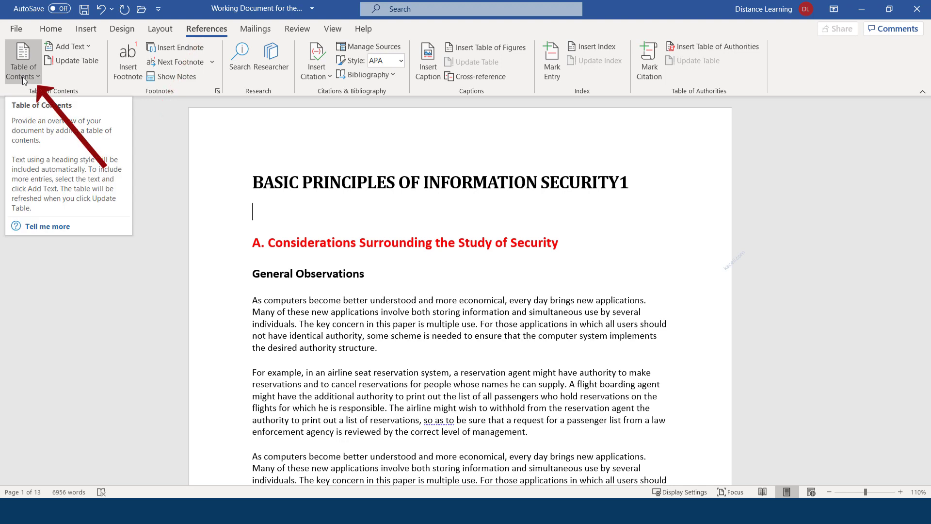
click(413, 10)
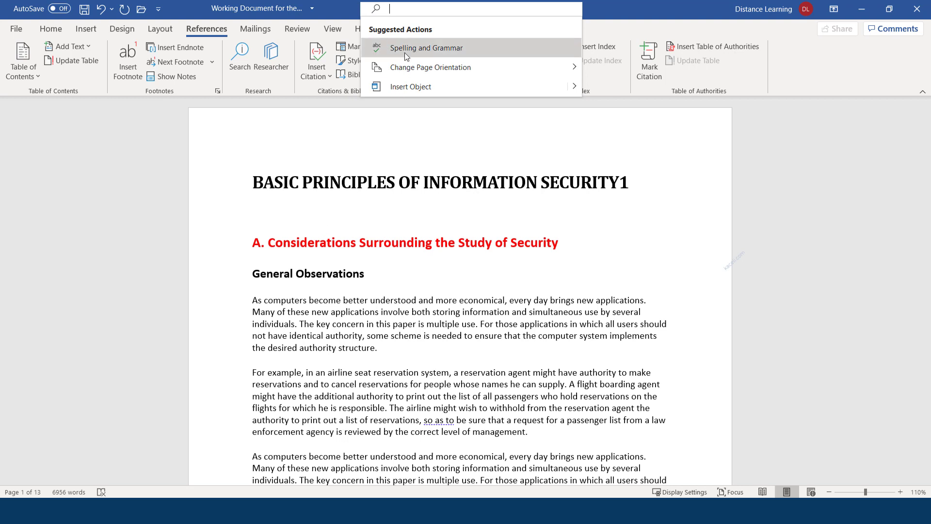
text(table)
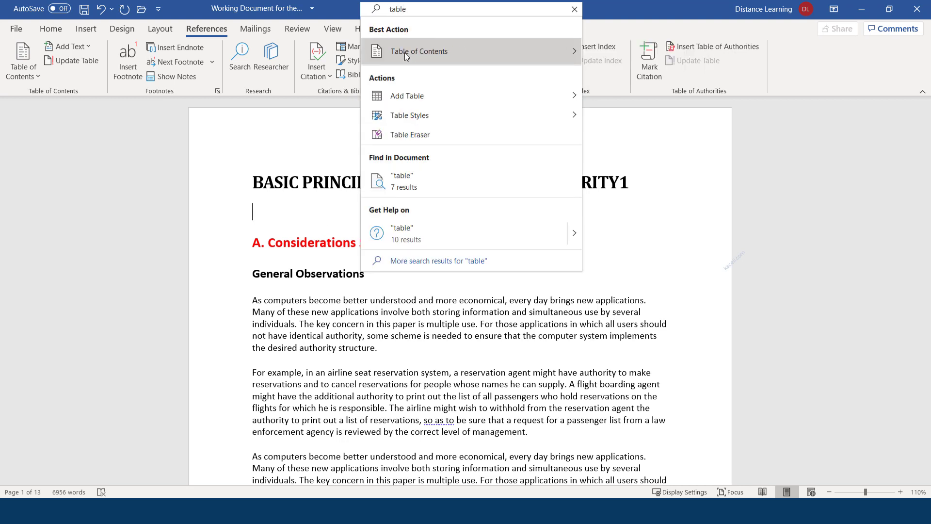
click(404, 52)
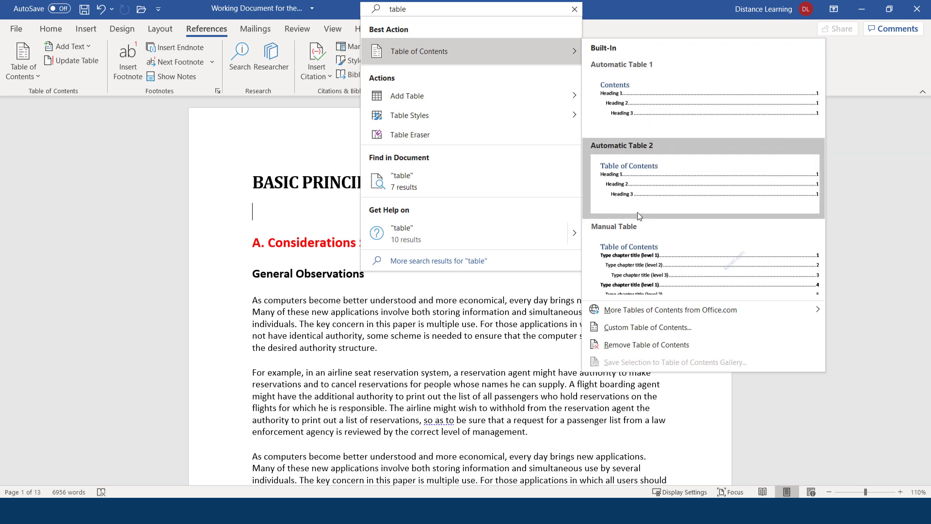
Step: Insert Automatic Table 1 and retitle its heading 'Table of Contents'
click(633, 97)
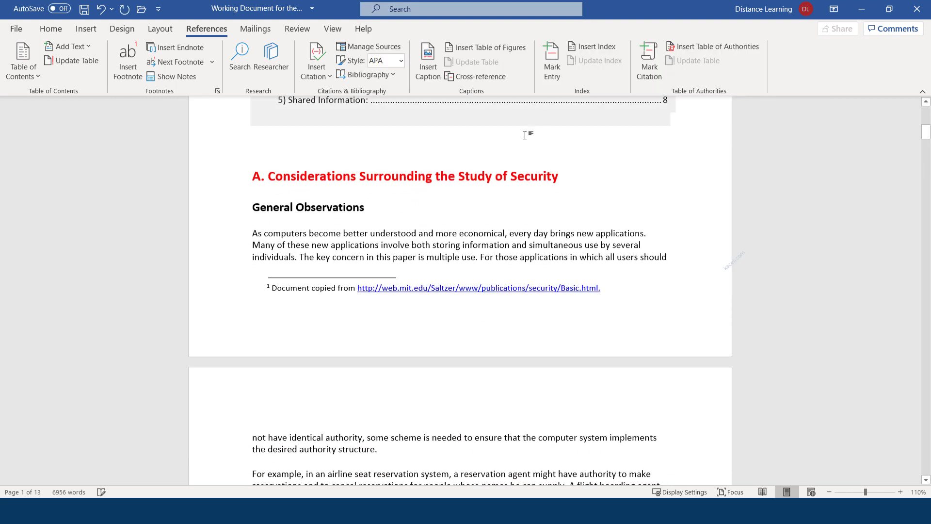
scroll(331, 173, up, 5)
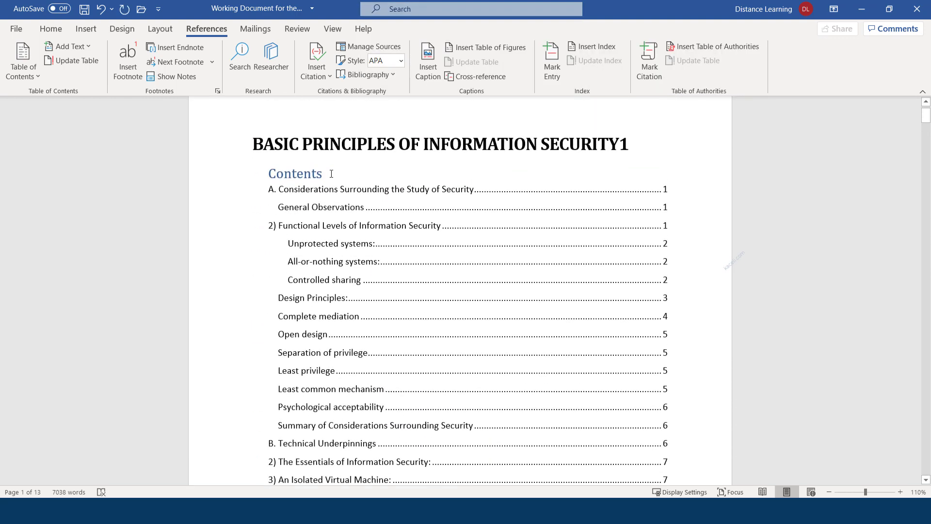
click(275, 174)
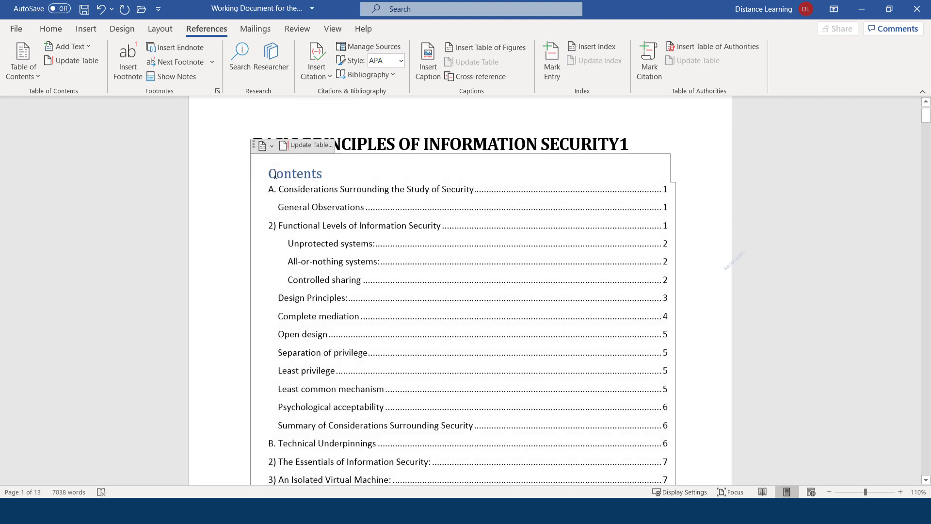
text(Table of)
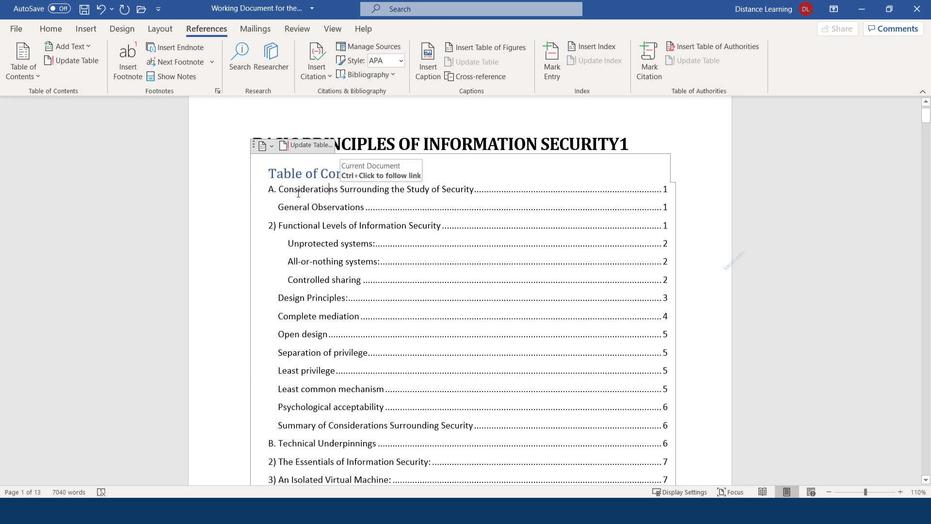
Step: Scroll through the document, checking the General Observations heading along the way
scroll(477, 272, down, 6)
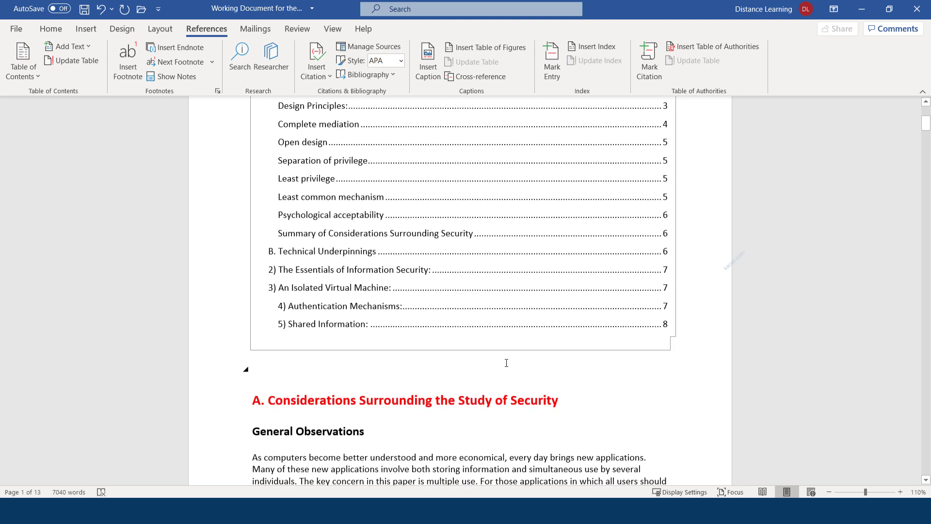
click(333, 304)
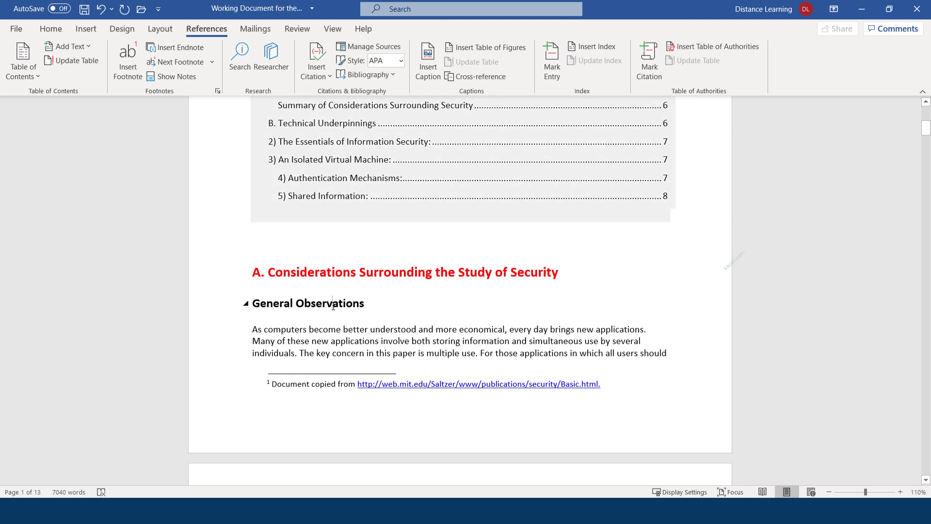
scroll(396, 295, up, 7)
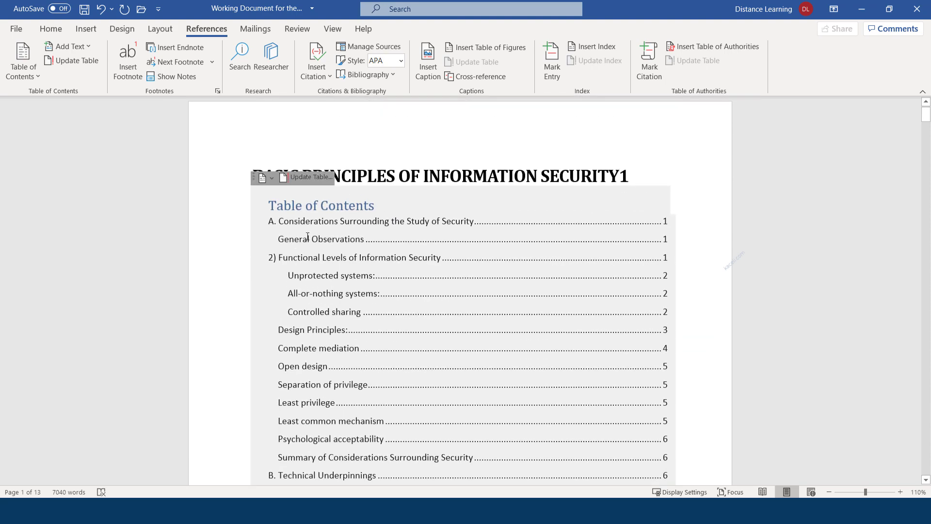
drag(299, 239, 336, 238)
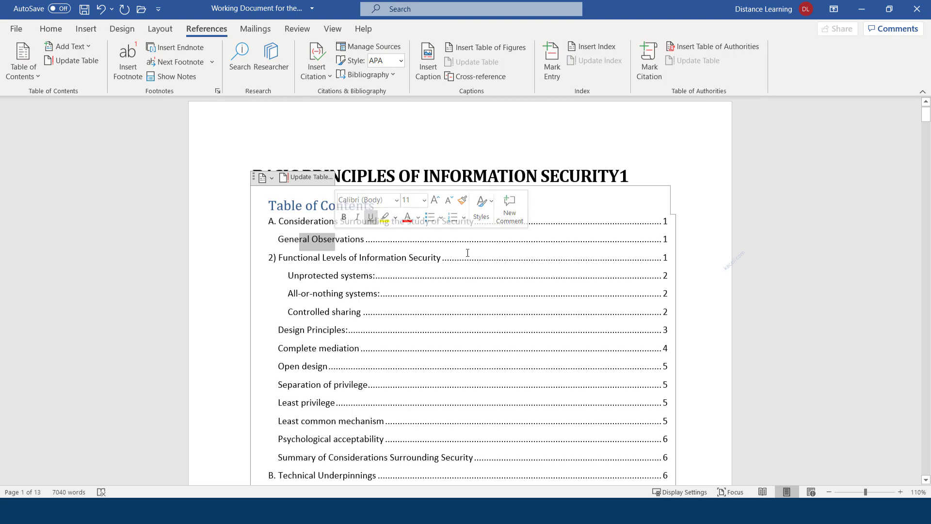
scroll(622, 264, down, 5)
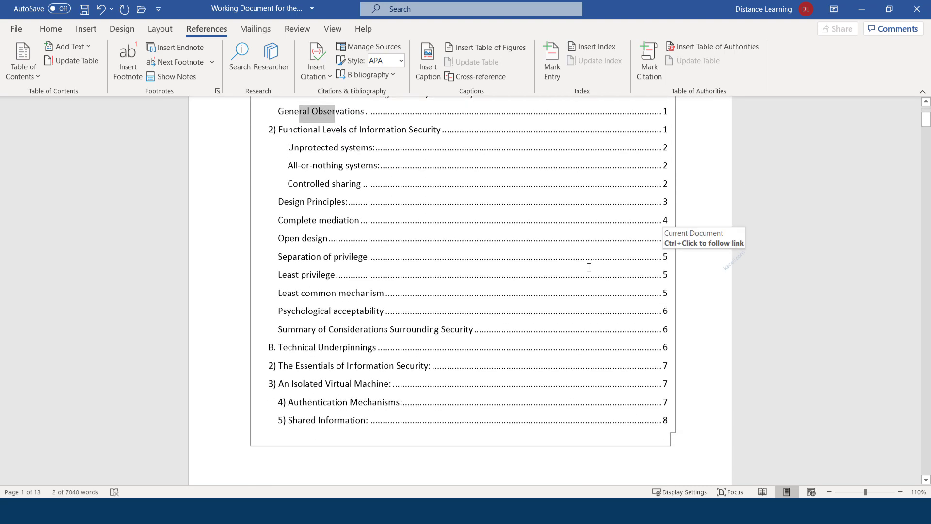
scroll(395, 317, down, 2)
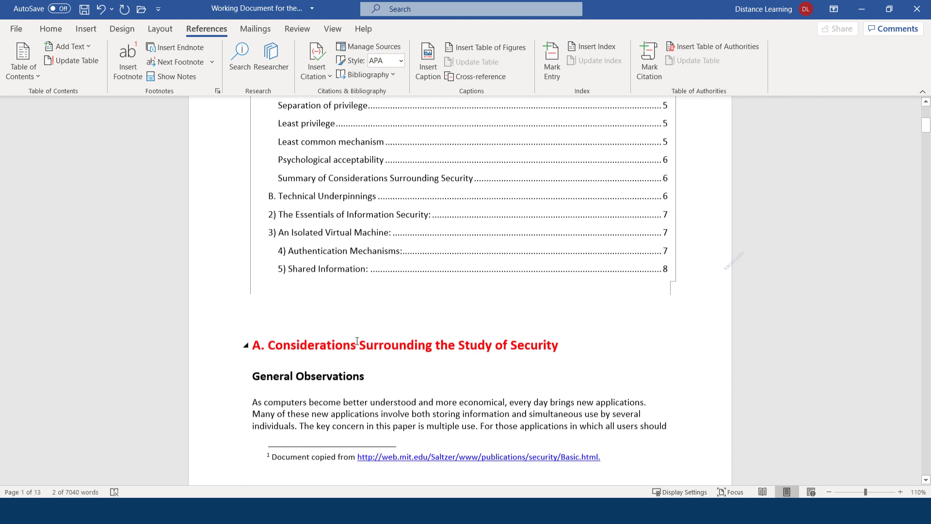
scroll(420, 310, up, 2)
scroll(417, 308, up, 2)
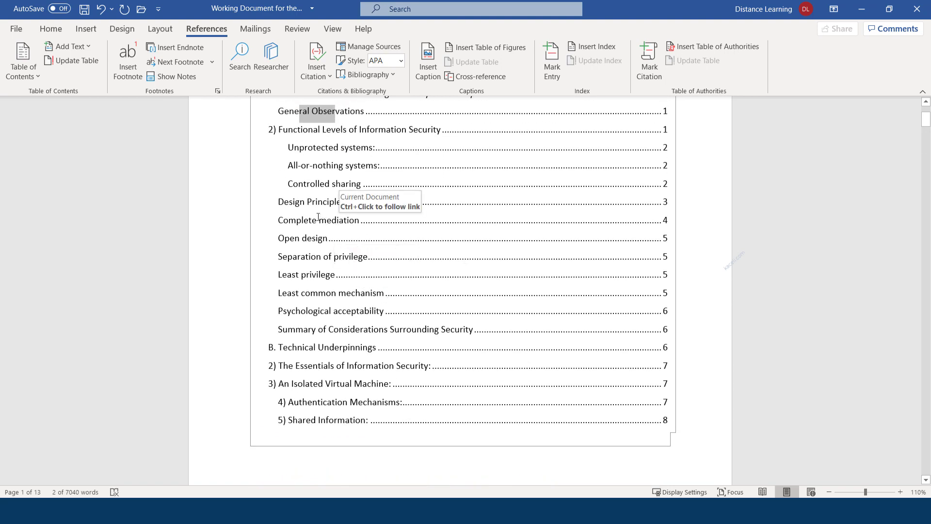
scroll(352, 264, down, 9)
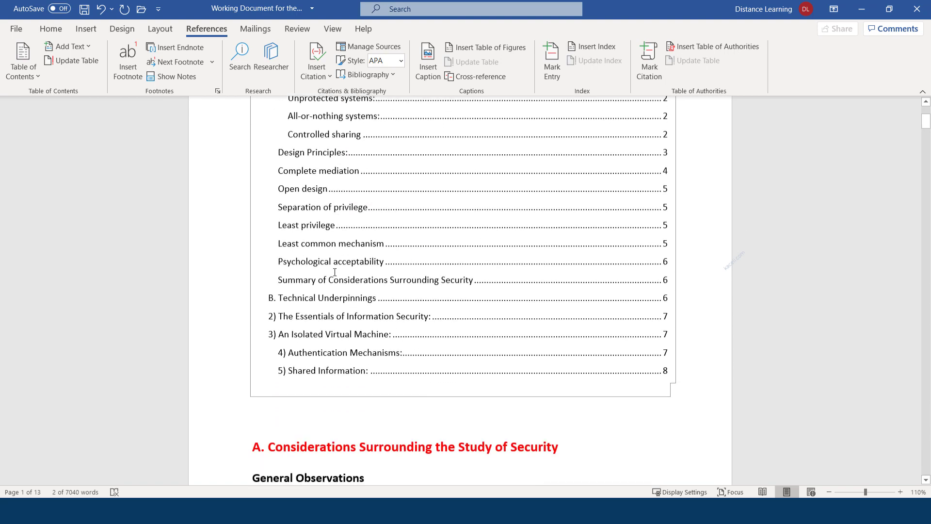
scroll(341, 429, down, 9)
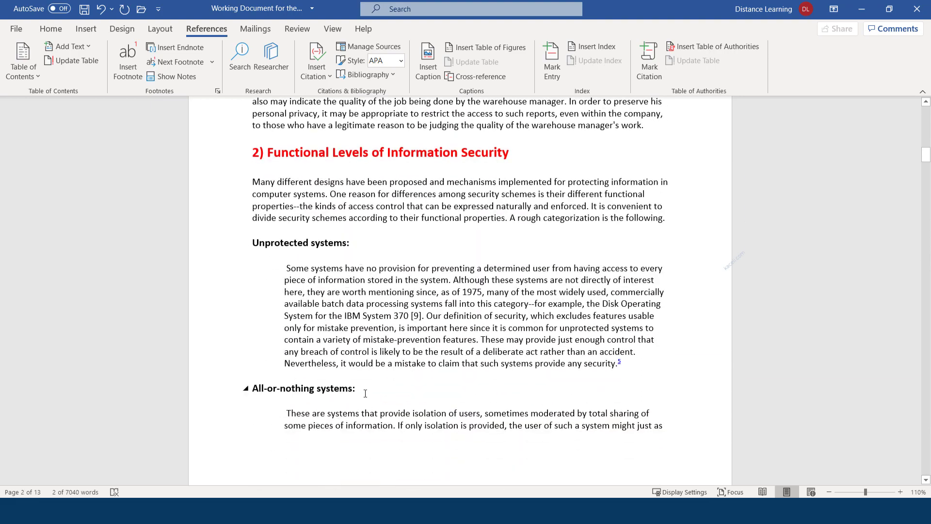
Step: Restyle All-or-nothing systems: as a red Heading 1 from the Home Styles gallery
drag(362, 390, 244, 388)
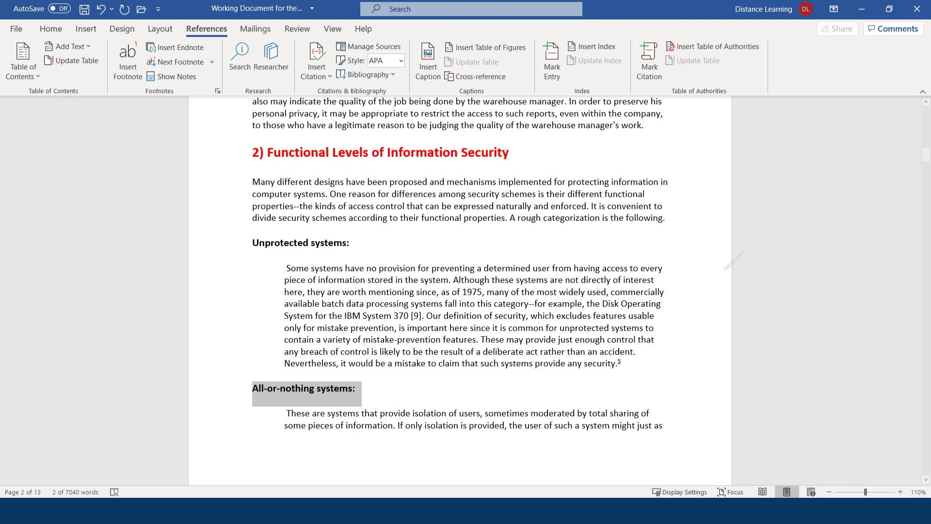
click(51, 29)
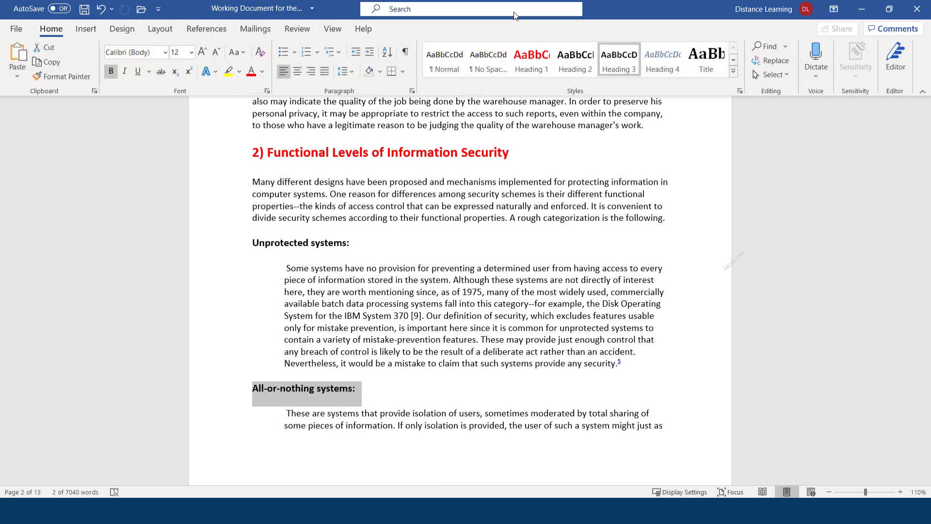
click(580, 65)
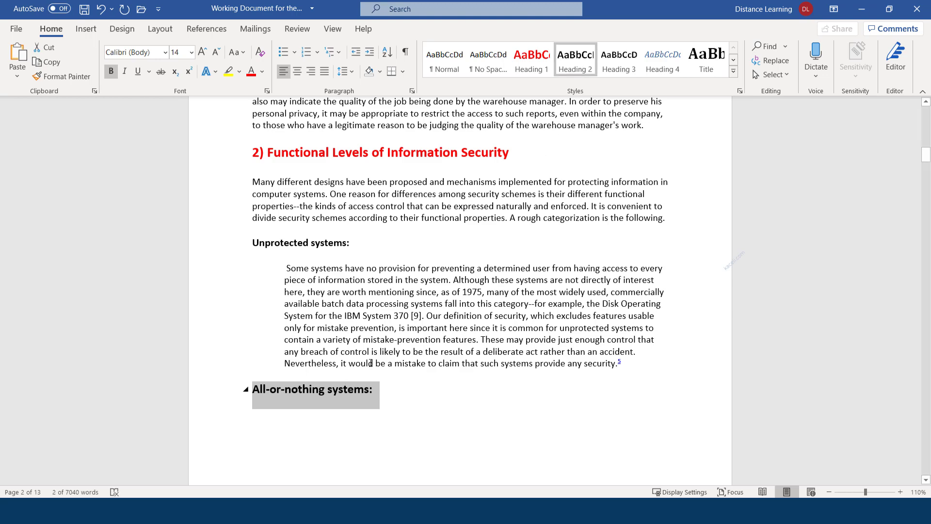
click(532, 61)
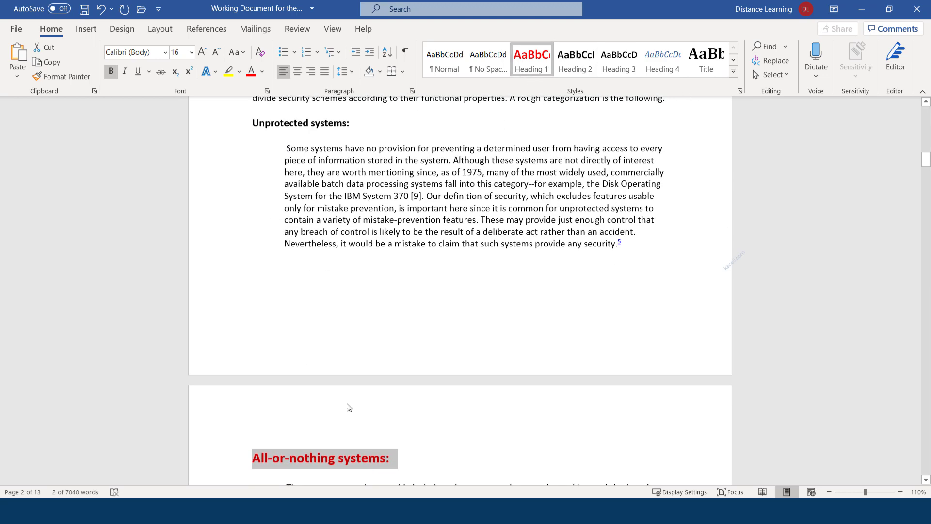
click(309, 456)
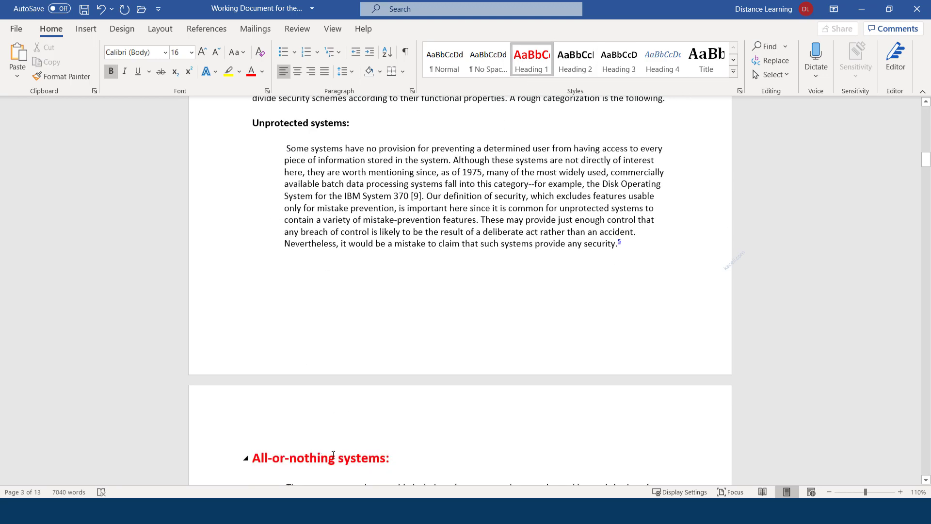
scroll(407, 300, up, 3)
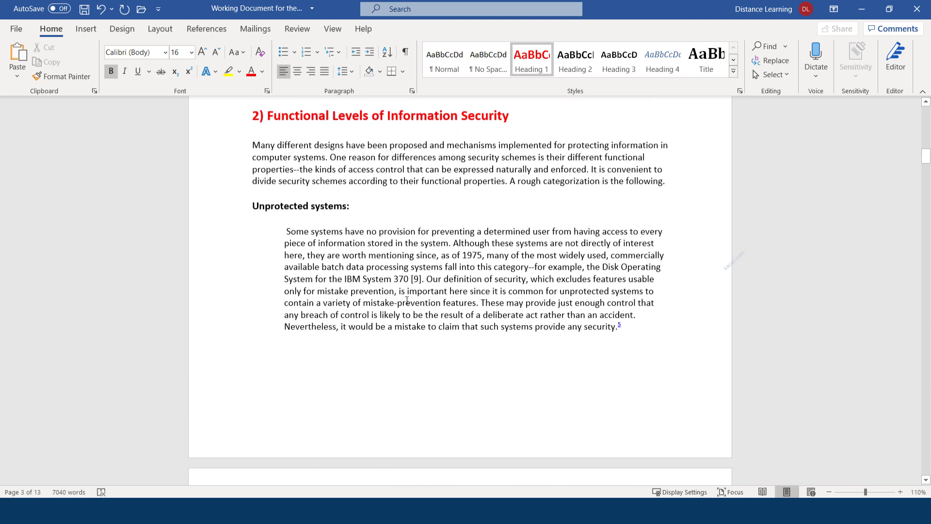
scroll(407, 300, up, 3)
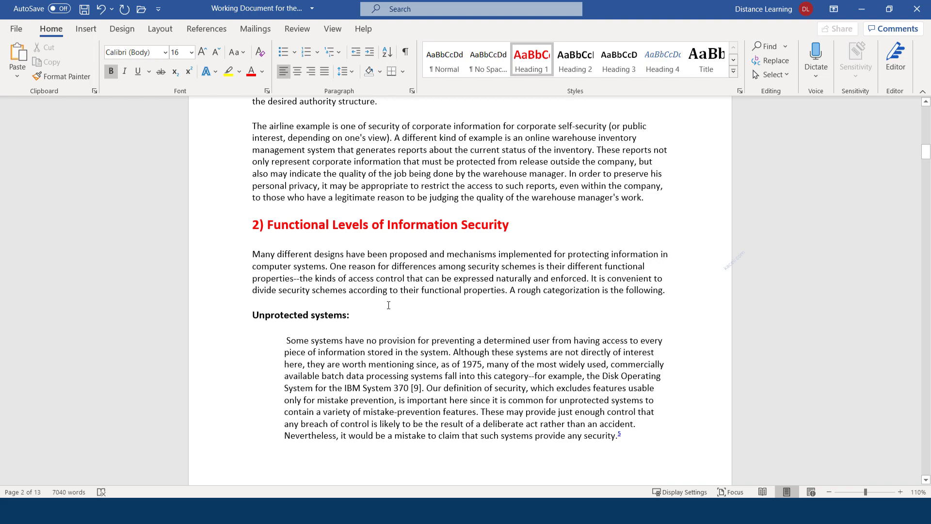
Step: Update the entire table of contents using the Update Table option
scroll(418, 301, up, 20)
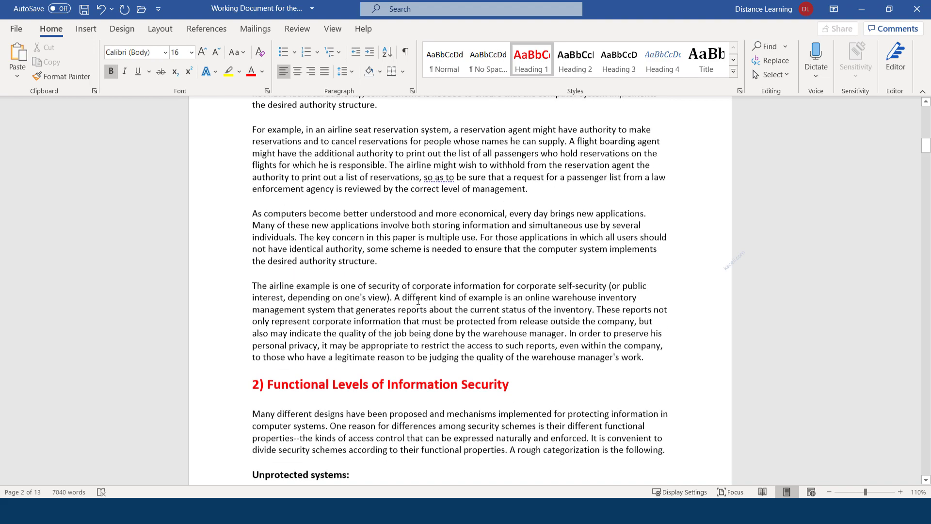
click(426, 212)
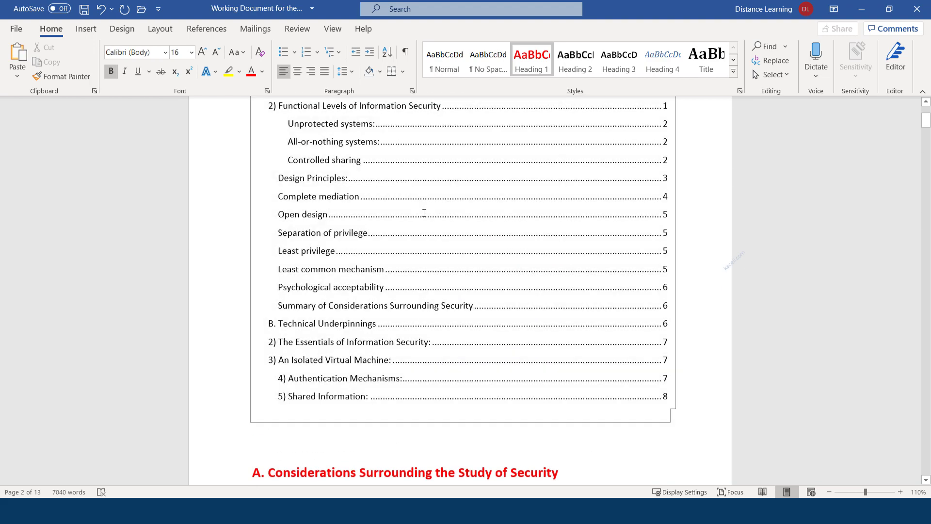
scroll(425, 214, up, 5)
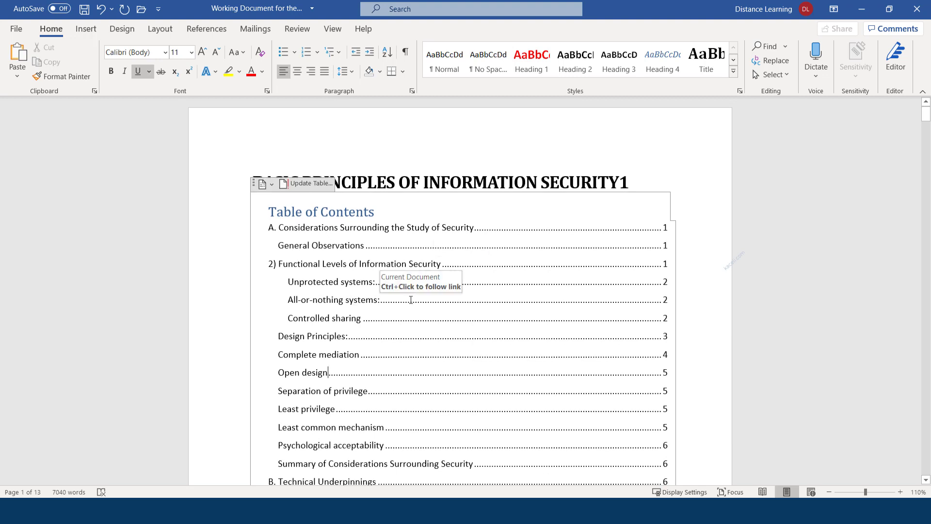
drag(410, 299, 563, 200)
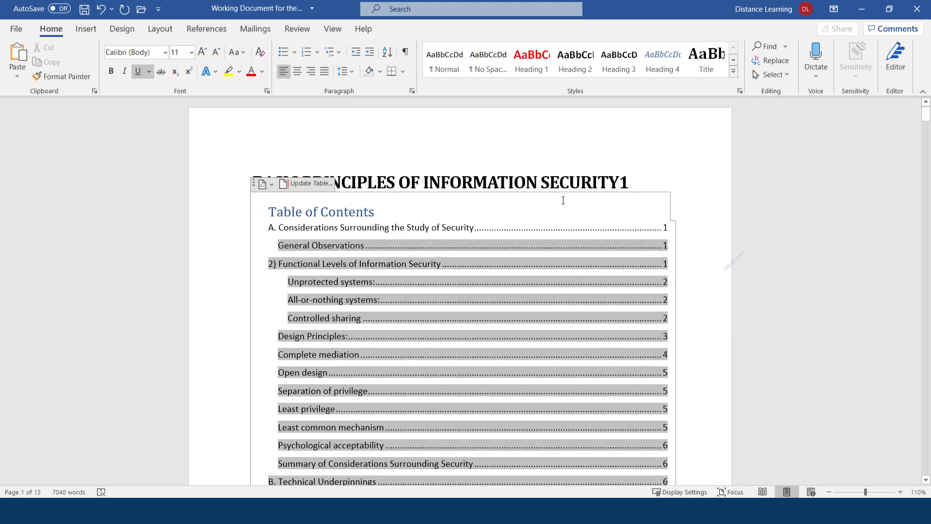
click(667, 156)
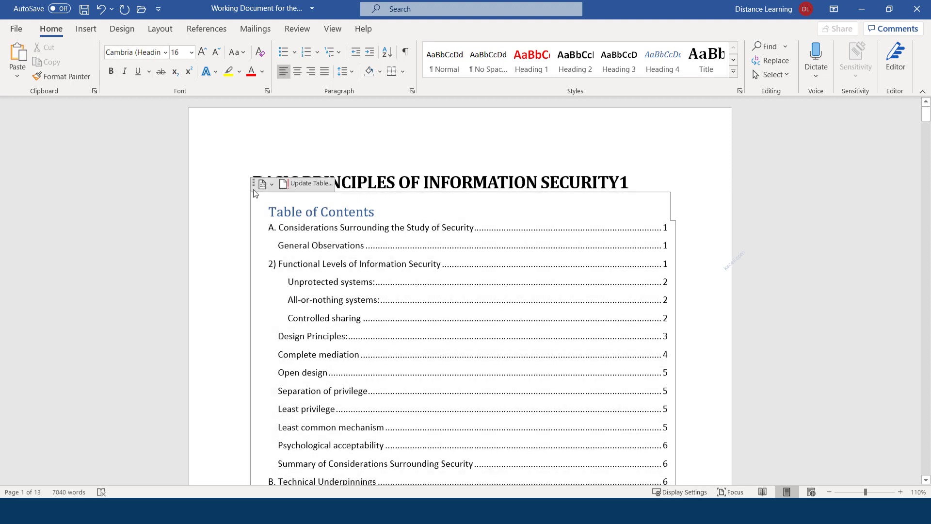
click(298, 186)
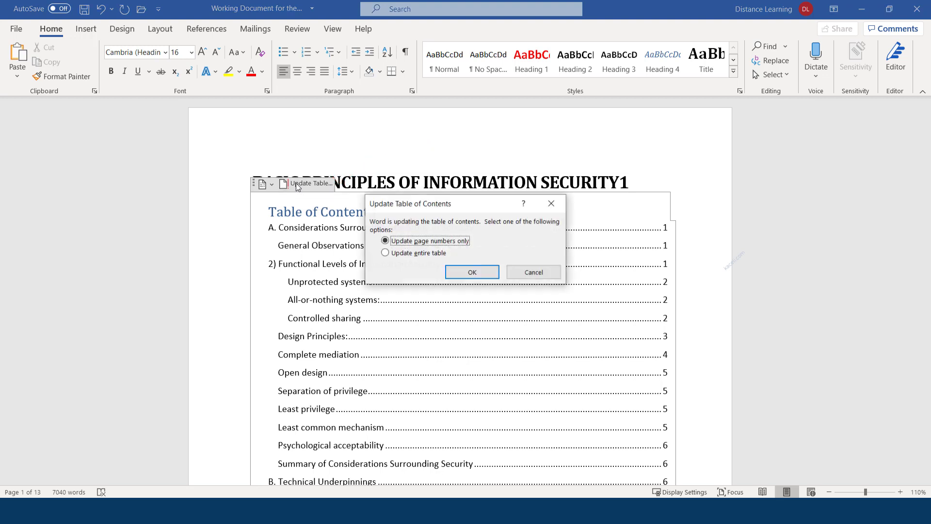
click(412, 254)
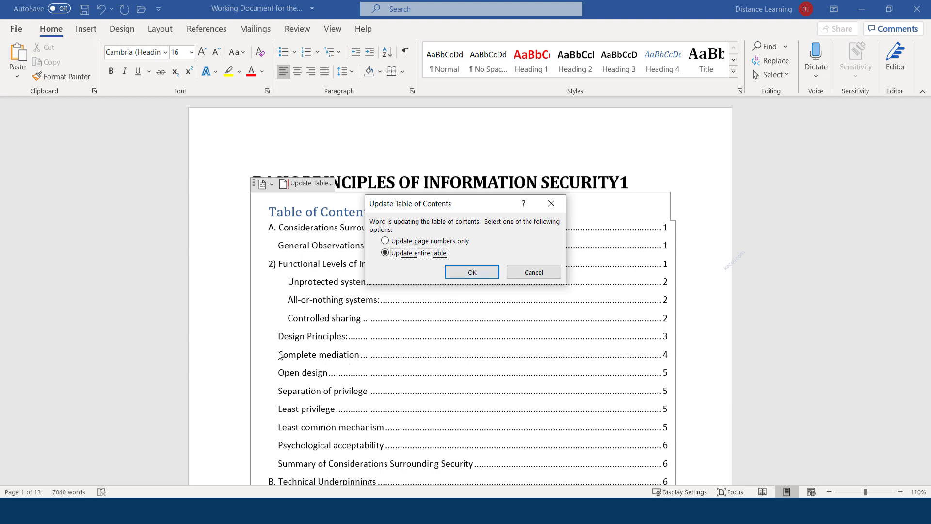
click(467, 273)
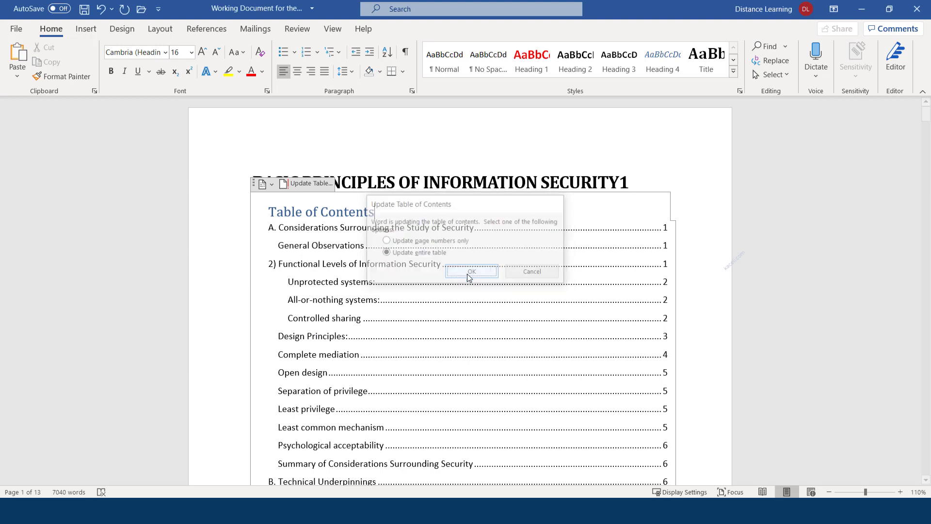
Step: Check the new All-or-nothing systems: and Controlled sharing entries in the table
drag(360, 300, 272, 300)
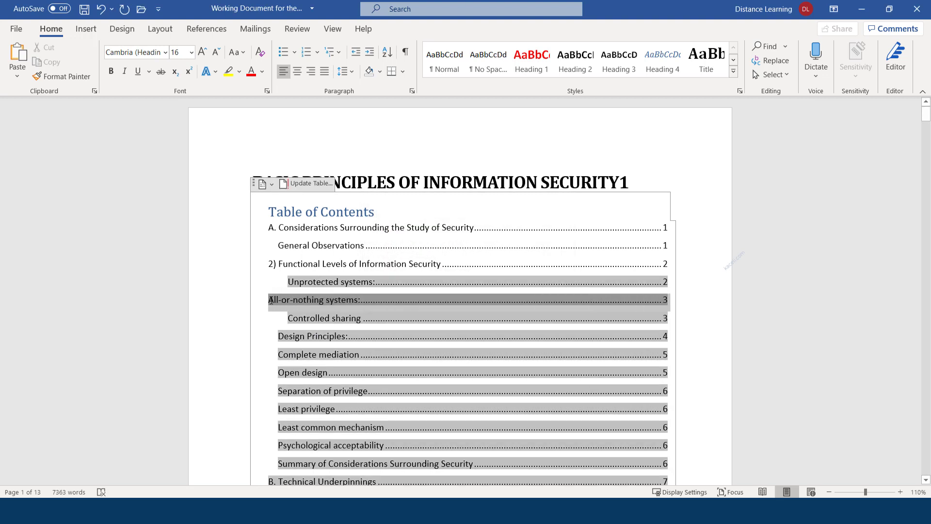
click(273, 299)
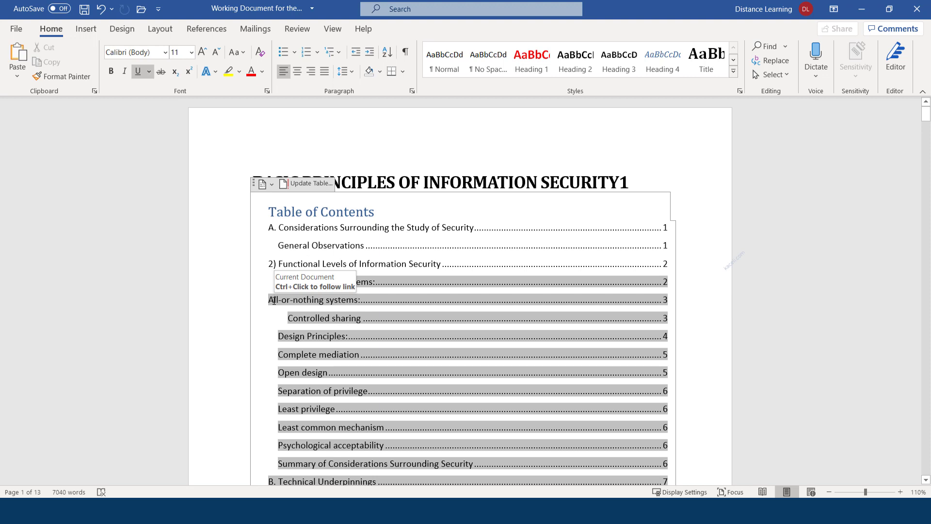
click(233, 324)
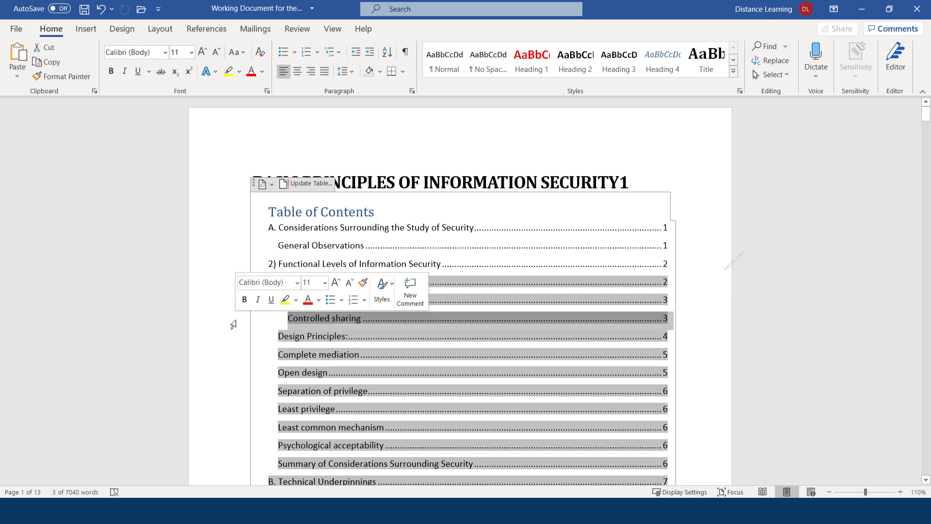
click(664, 177)
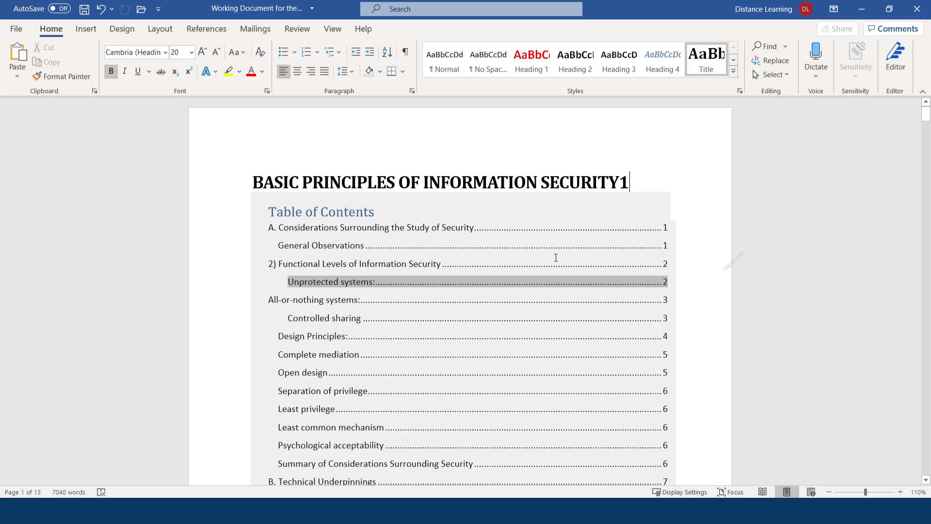
click(623, 253)
Step: Change the General Observations heading's font colour to blue
scroll(503, 278, down, 7)
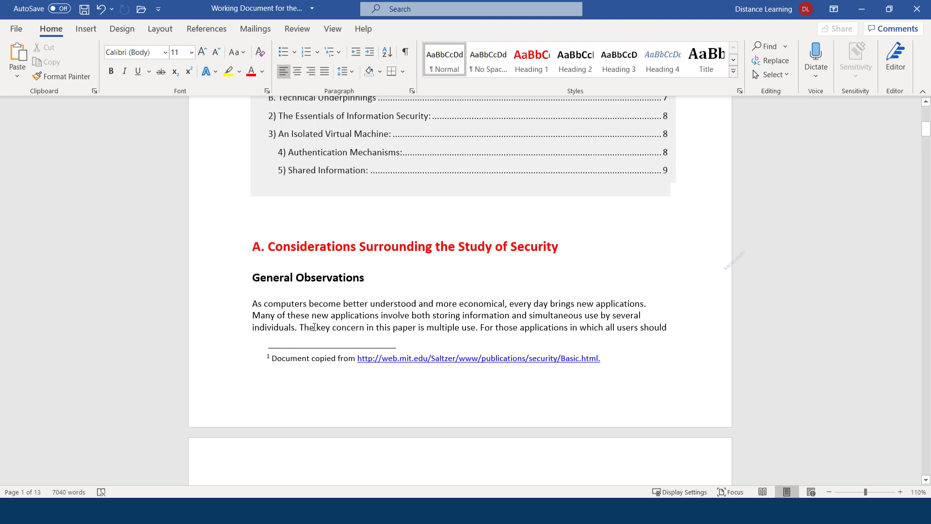
drag(376, 280, 255, 276)
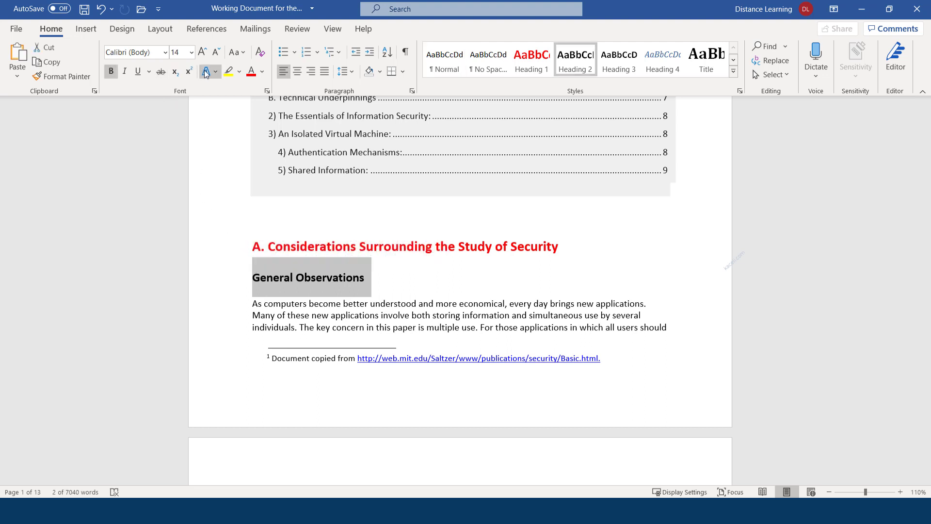
click(261, 73)
click(287, 122)
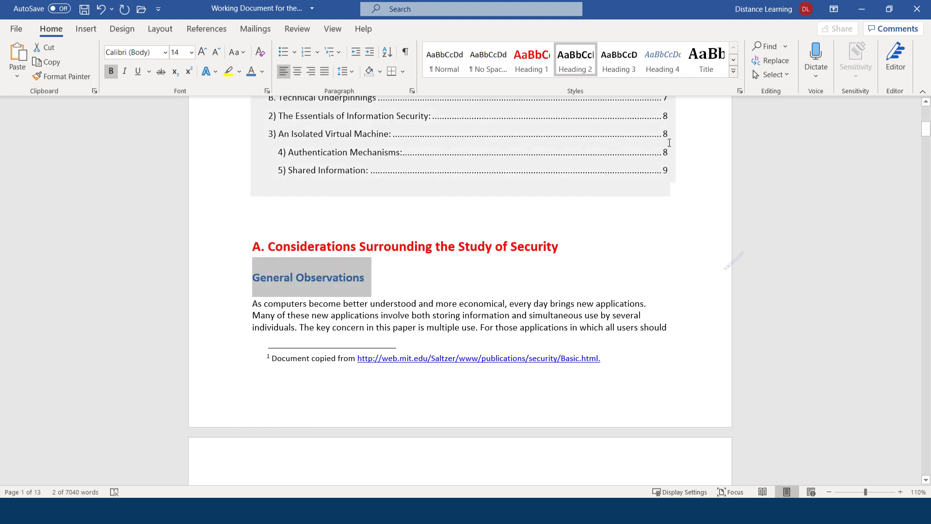
click(733, 71)
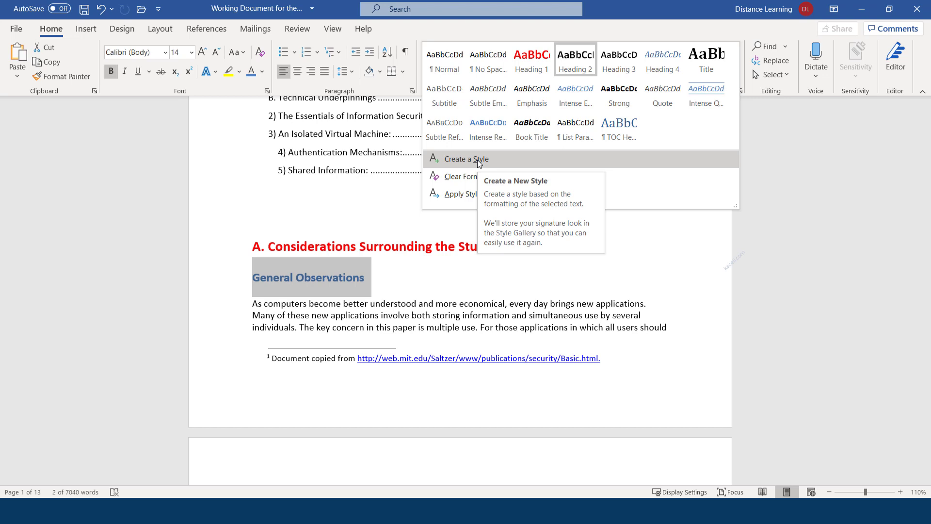
Step: Create a new style named 'Sali' from the blue General Observations heading formatting
click(820, 159)
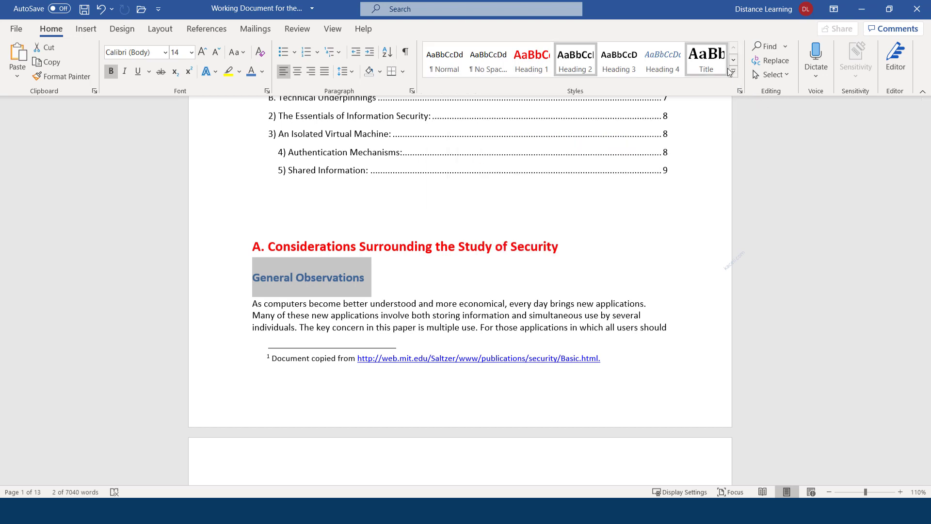
click(733, 71)
click(457, 158)
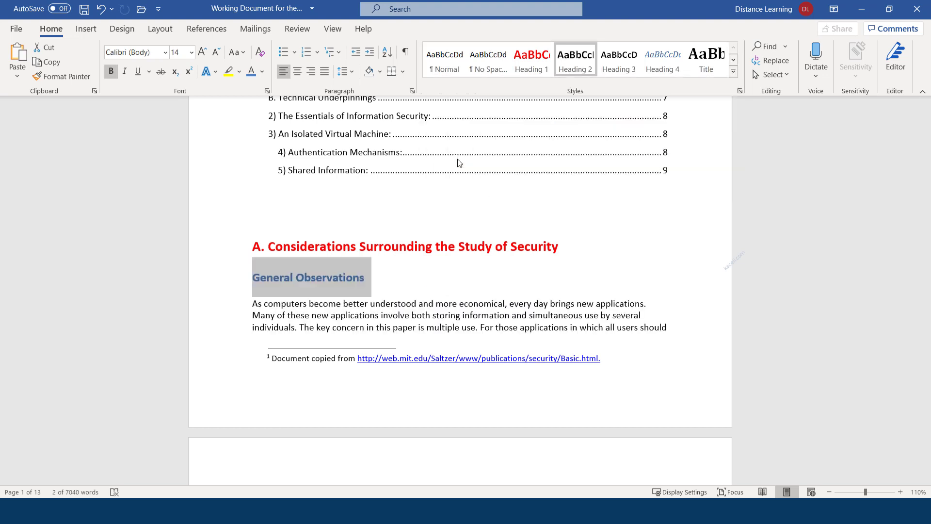
text(Sali)
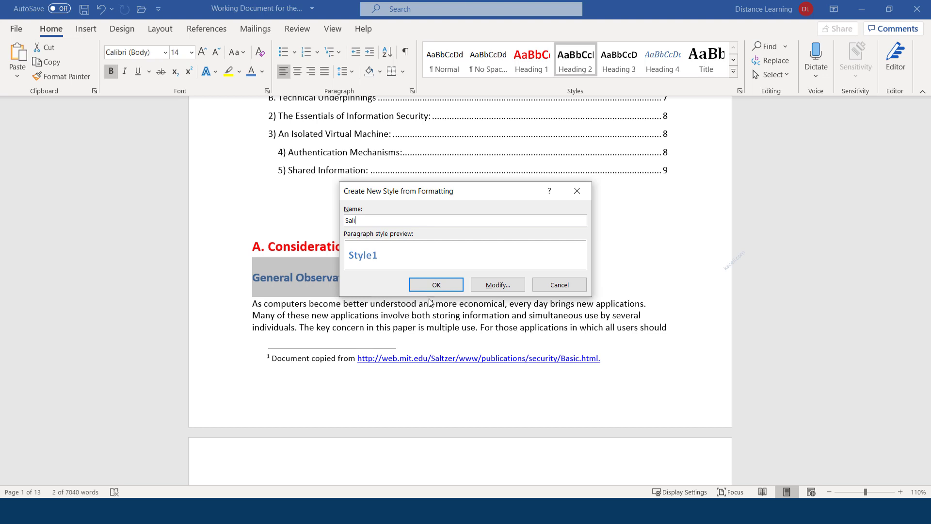
click(446, 287)
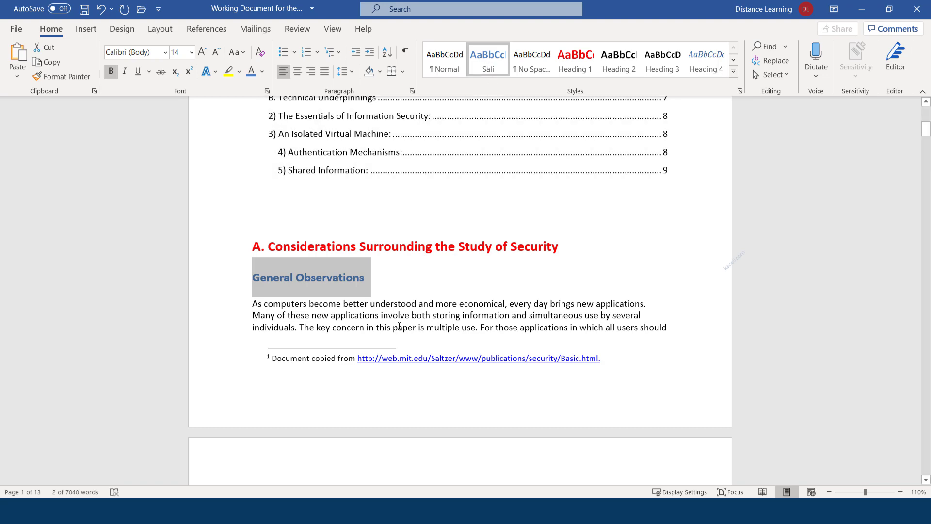
Step: Apply the Sali style to the 'Unprotected systems:' heading
scroll(393, 307, down, 6)
scroll(394, 307, down, 5)
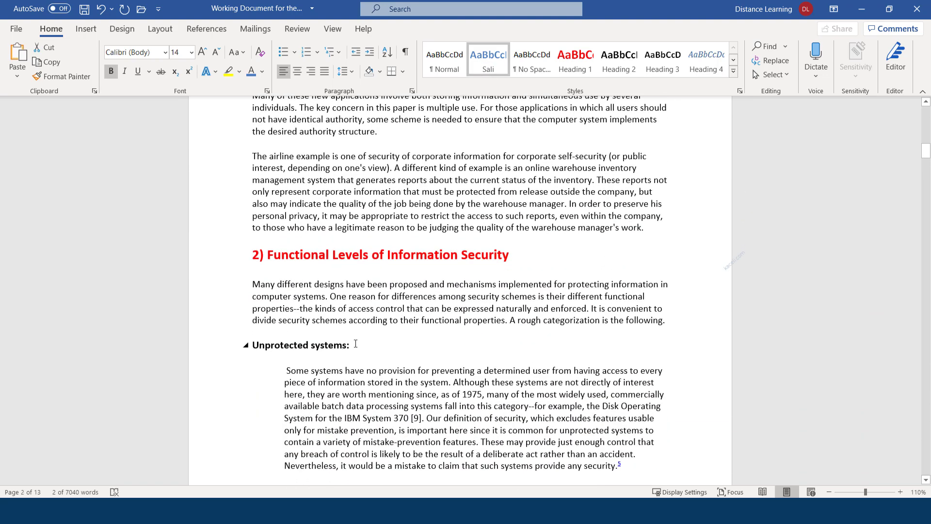
click(487, 65)
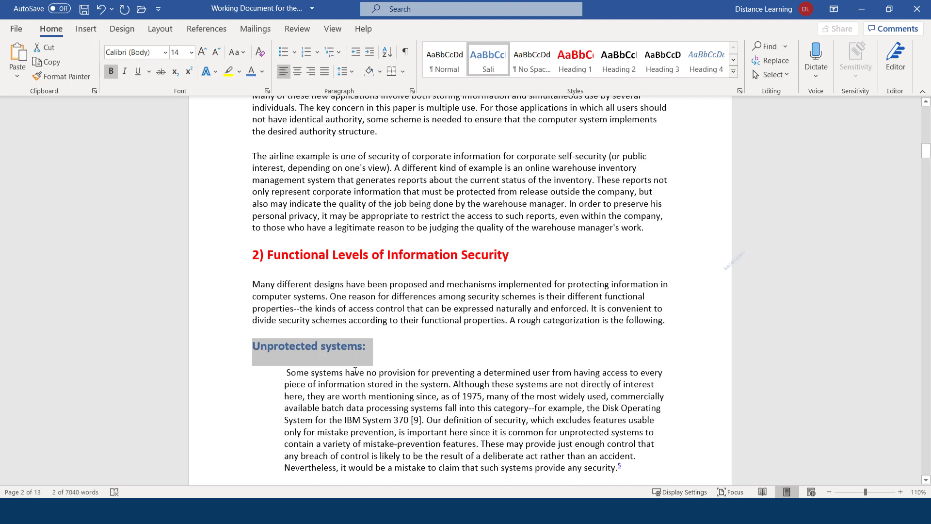
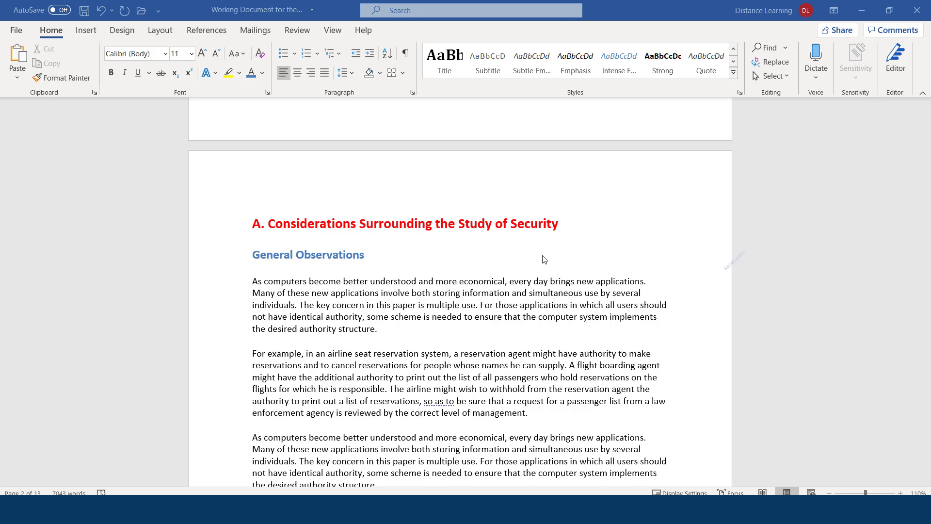
Step: Run the Editor check, which reports 29 suggestions: 3 spelling, 13 grammar, 12 conciseness, 1 punctuation
scroll(444, 256, down, 5)
scroll(444, 256, down, 12)
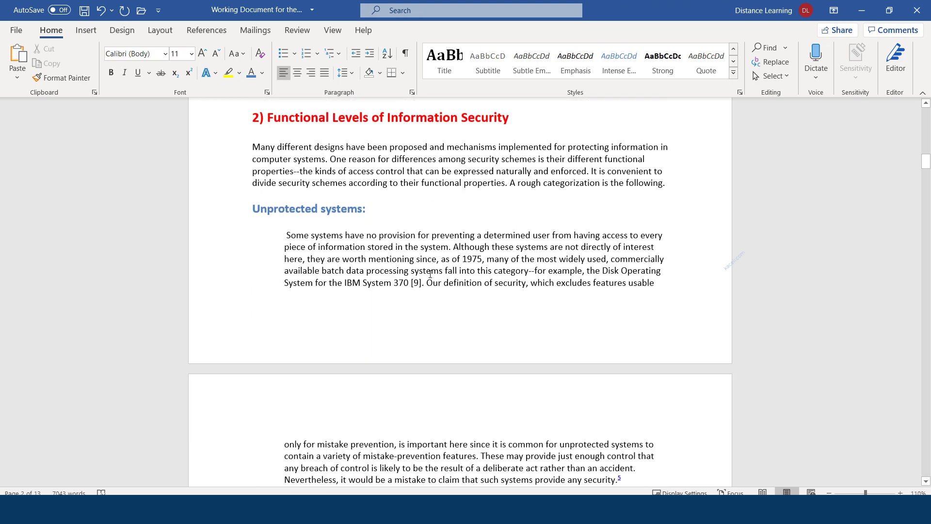
scroll(430, 276, up, 7)
scroll(429, 276, up, 17)
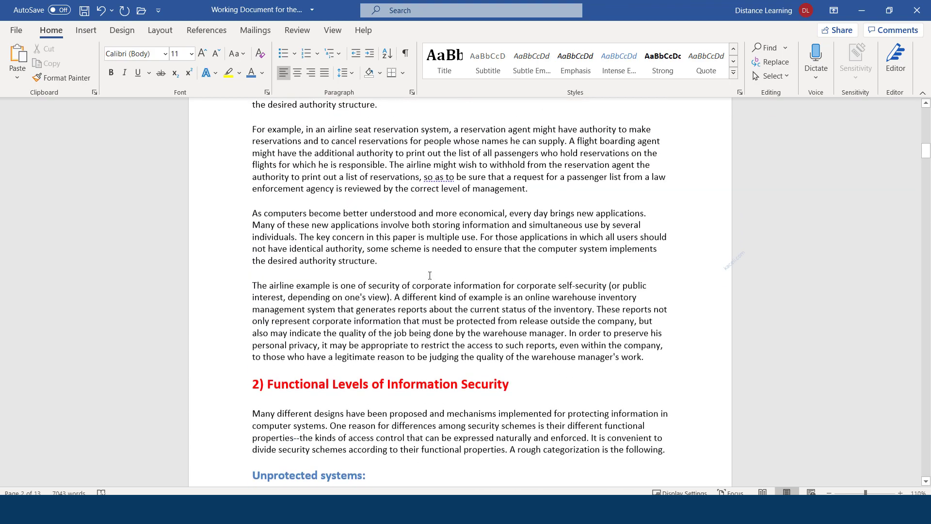
scroll(451, 326, down, 2)
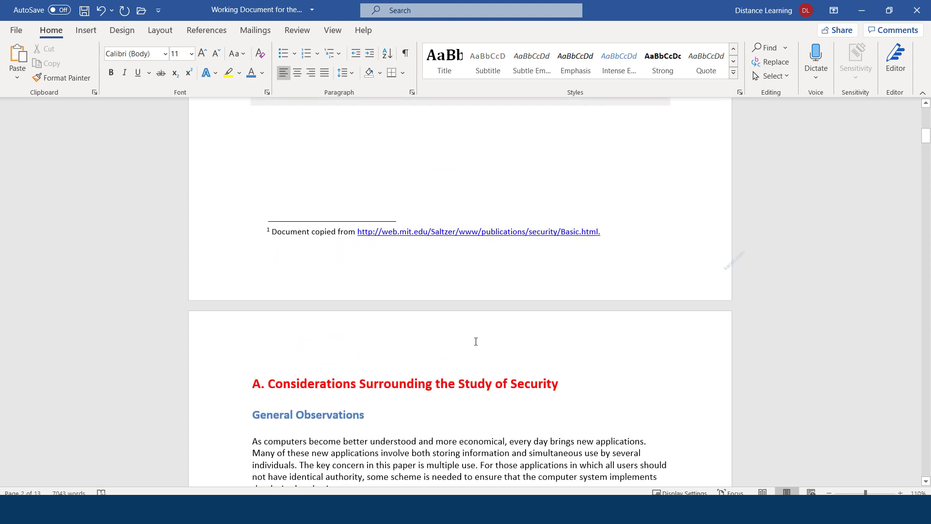
scroll(452, 320, down, 4)
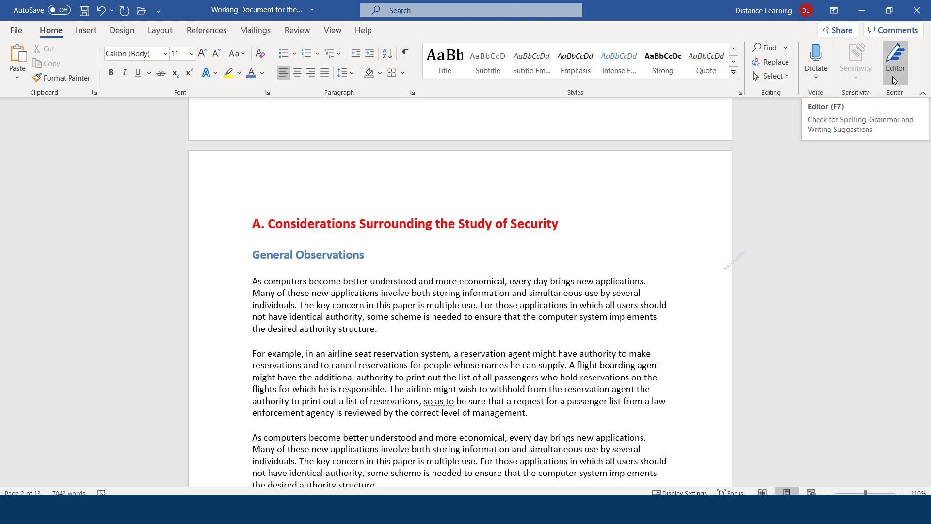
click(296, 32)
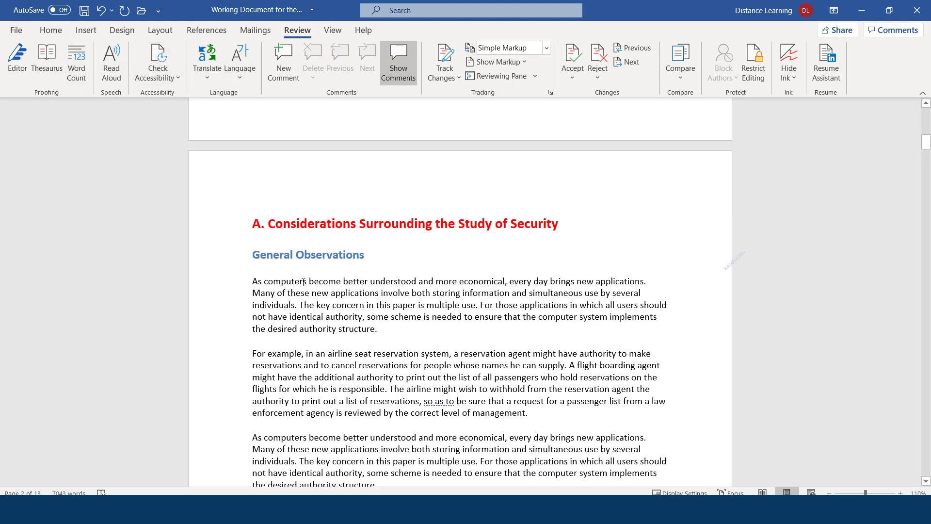
click(50, 31)
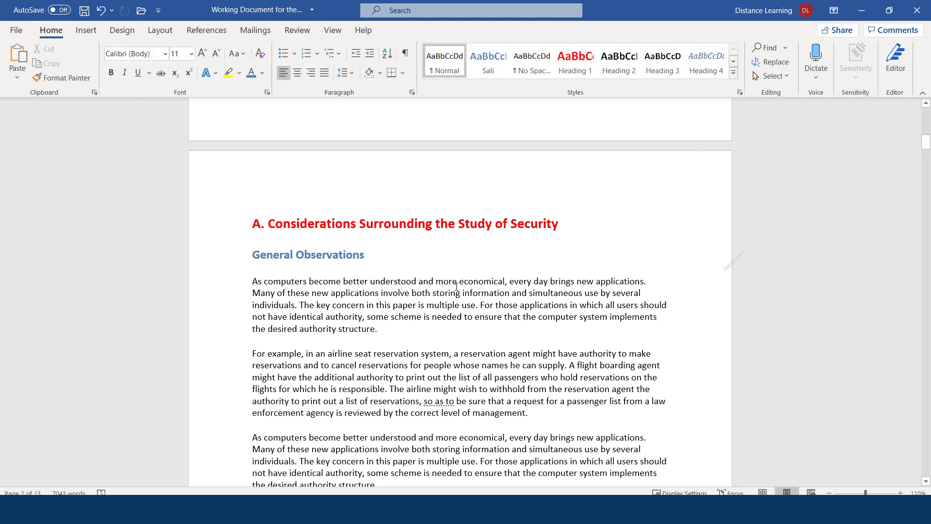
click(900, 66)
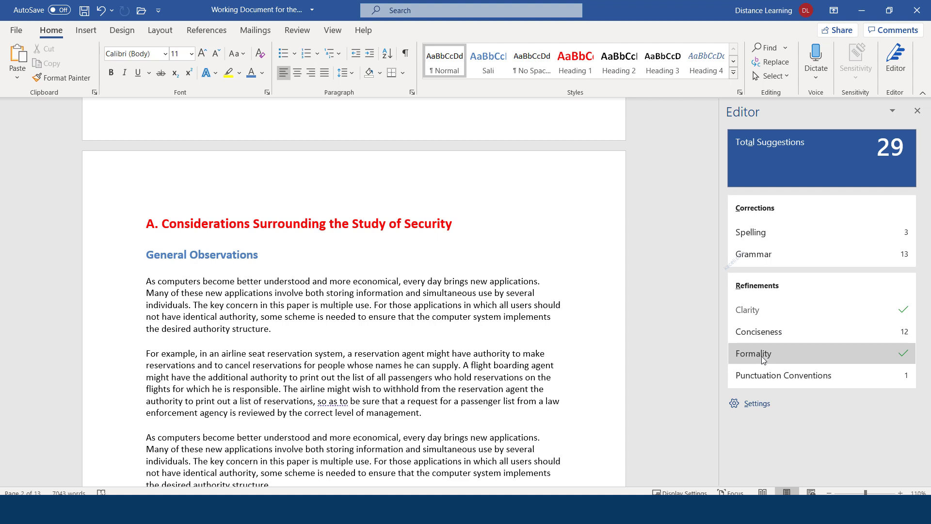
Step: Correct 'calledvirtual' to 'called virtual' and ignore one other spelling flag
scroll(201, 262, down, 3)
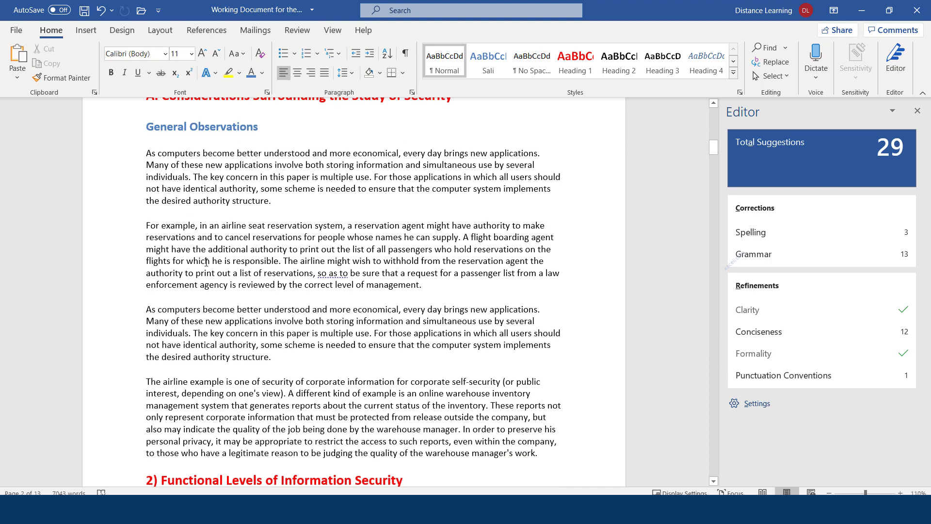
scroll(201, 262, up, 3)
scroll(202, 262, up, 5)
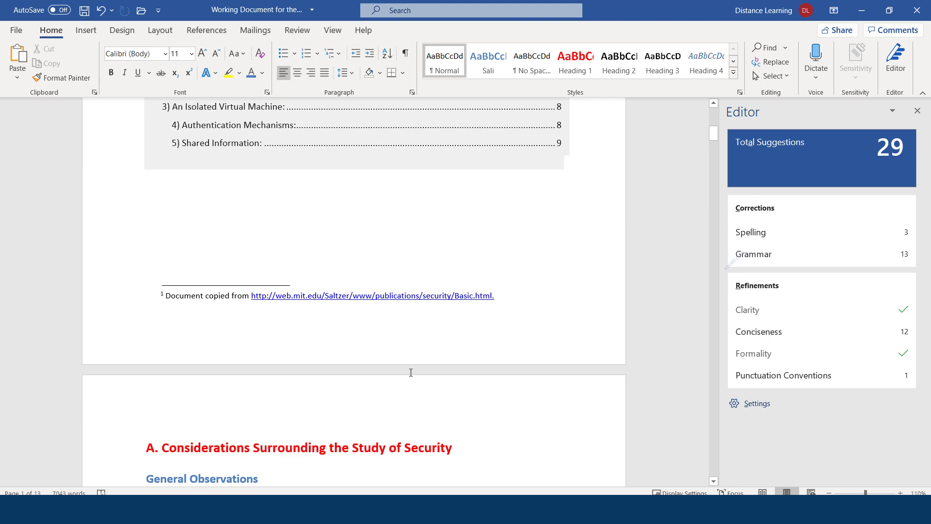
scroll(411, 372, down, 6)
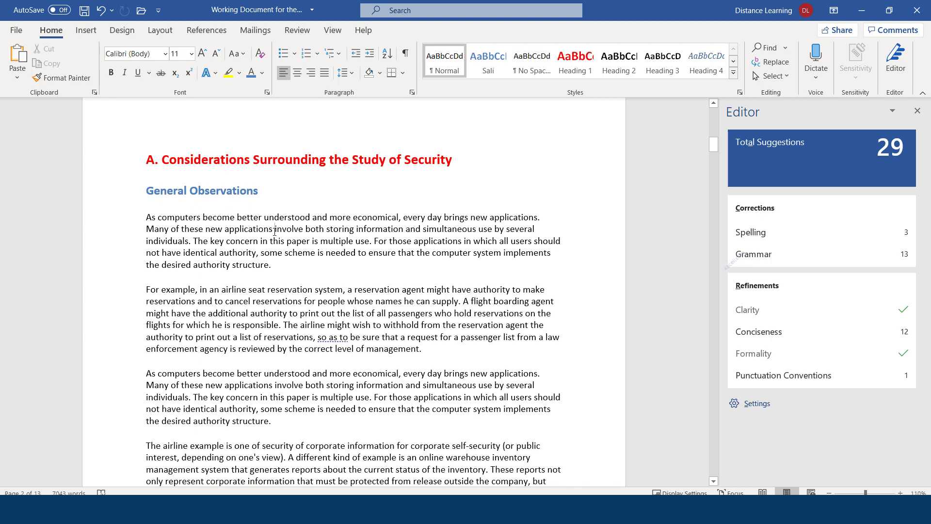
click(746, 232)
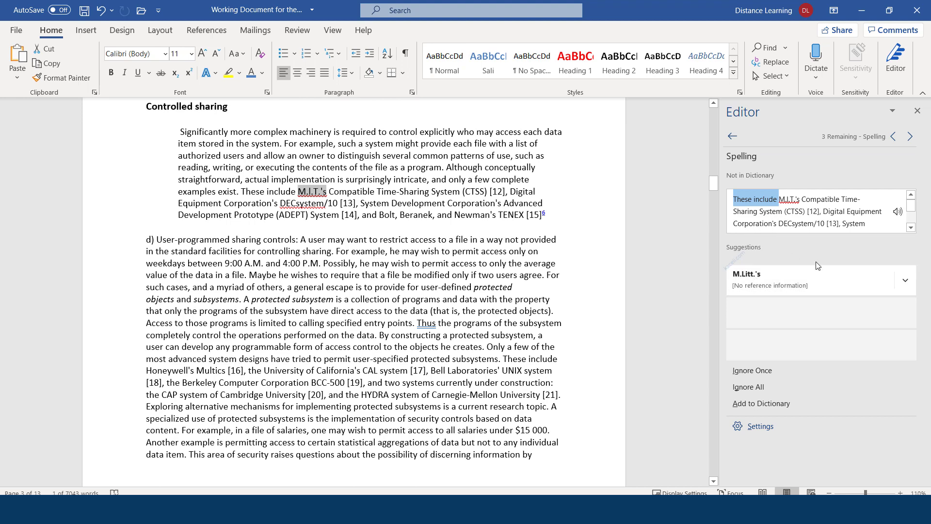
click(910, 137)
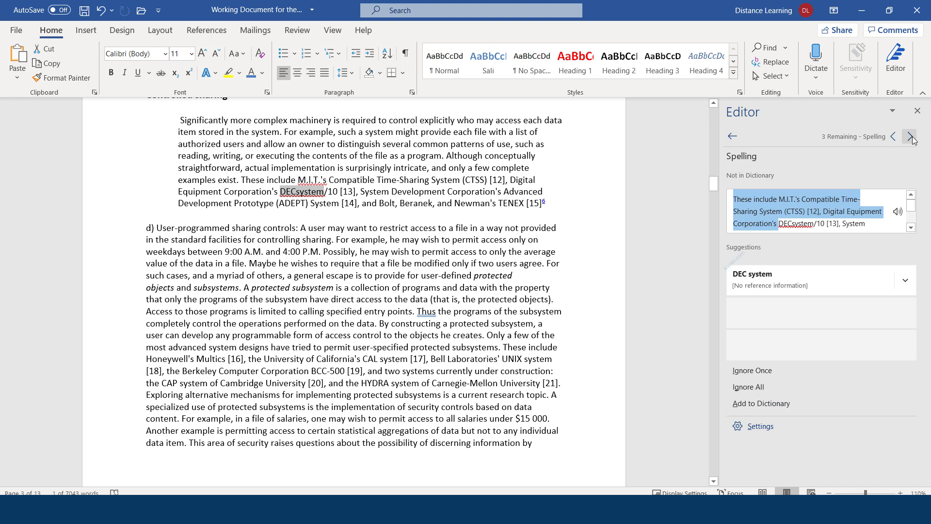
click(910, 138)
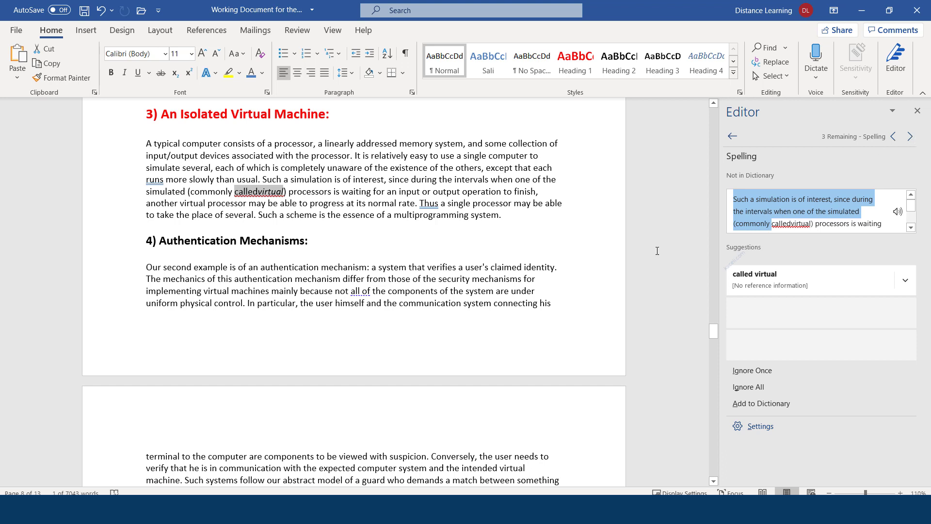
click(257, 192)
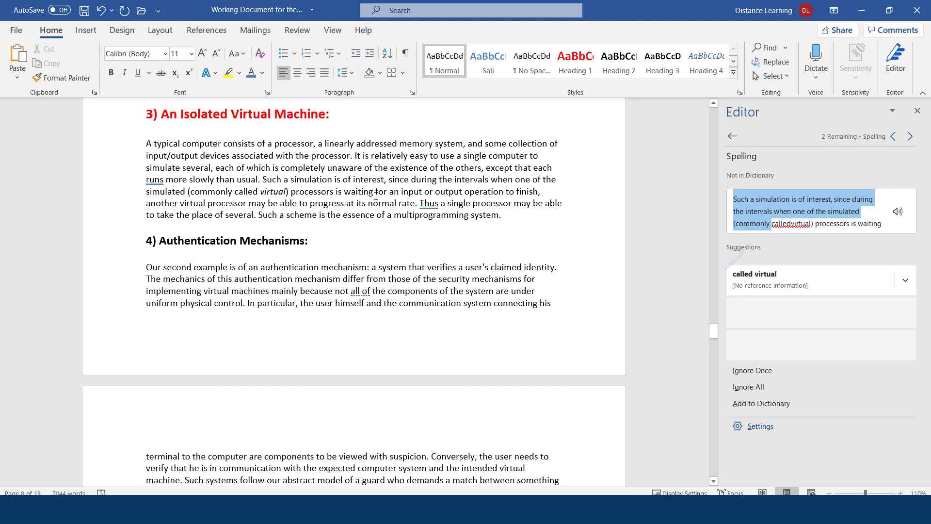
click(771, 375)
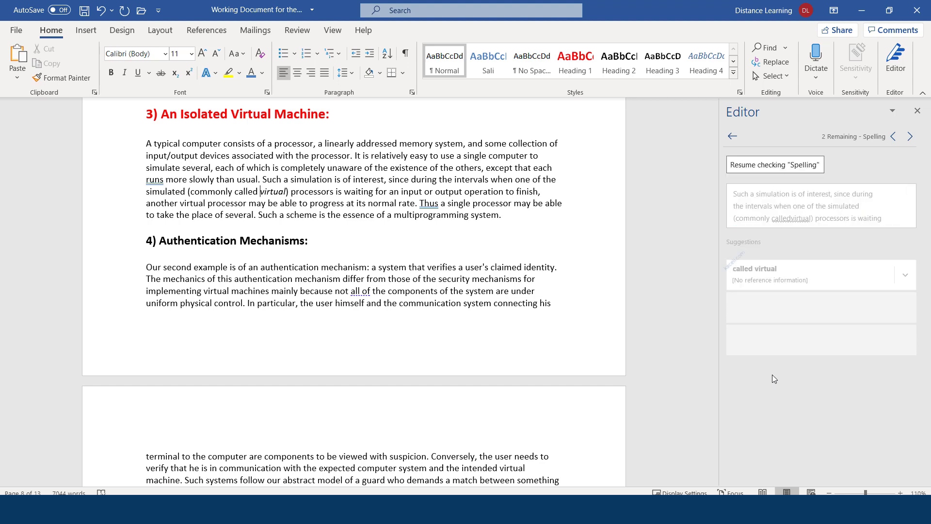
click(910, 138)
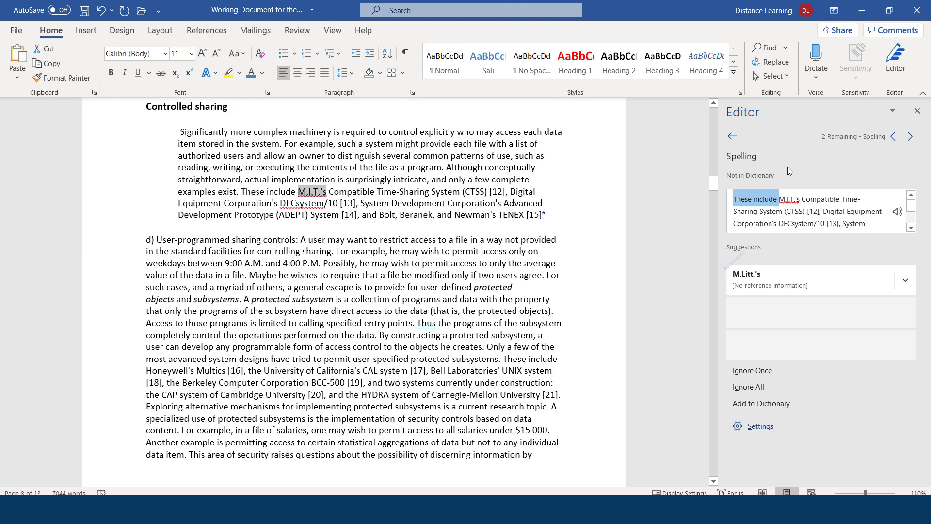
click(732, 136)
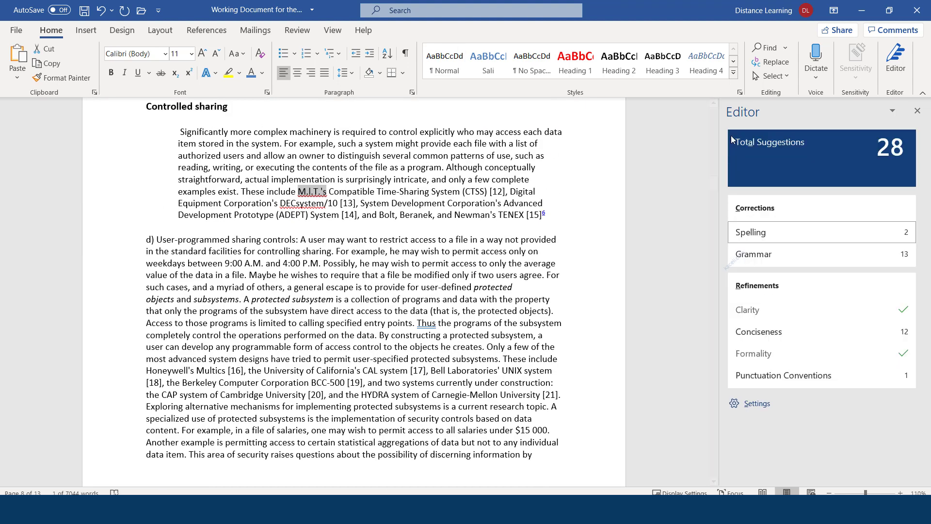
Step: Accept the fixes: commas after each 'Thus', 'runs' to 'run', no comma after 'diffuse'
click(765, 255)
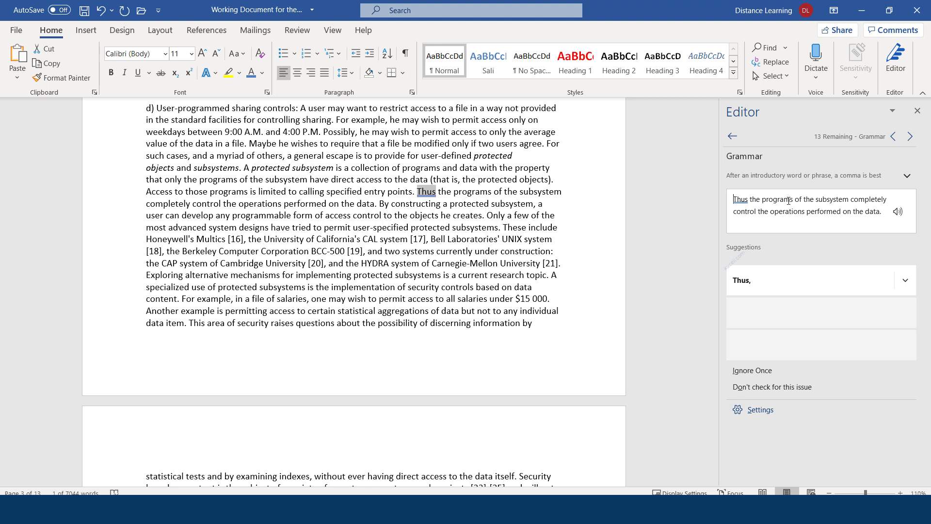
click(751, 283)
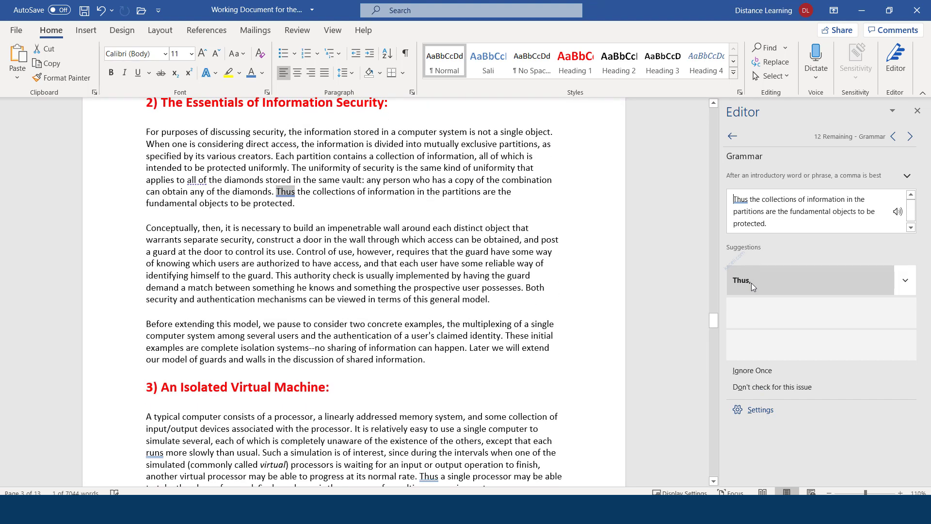
click(749, 284)
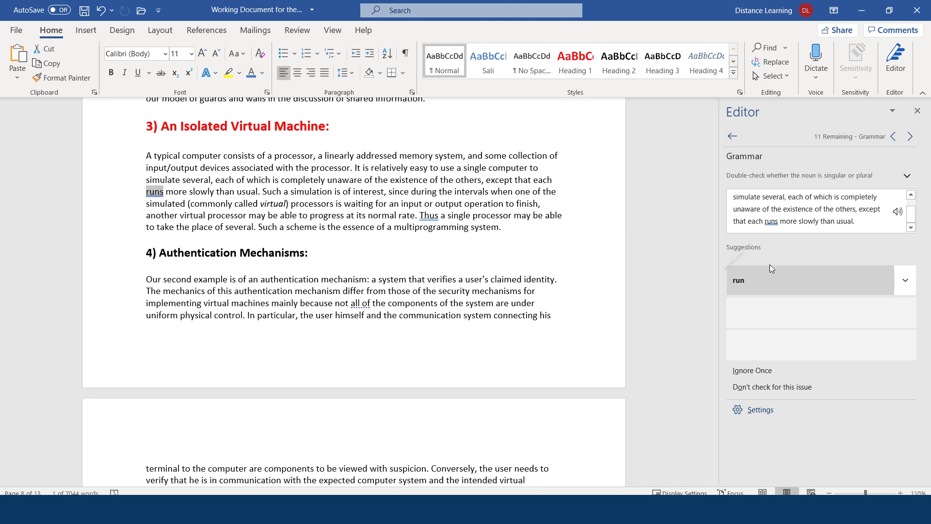
click(746, 281)
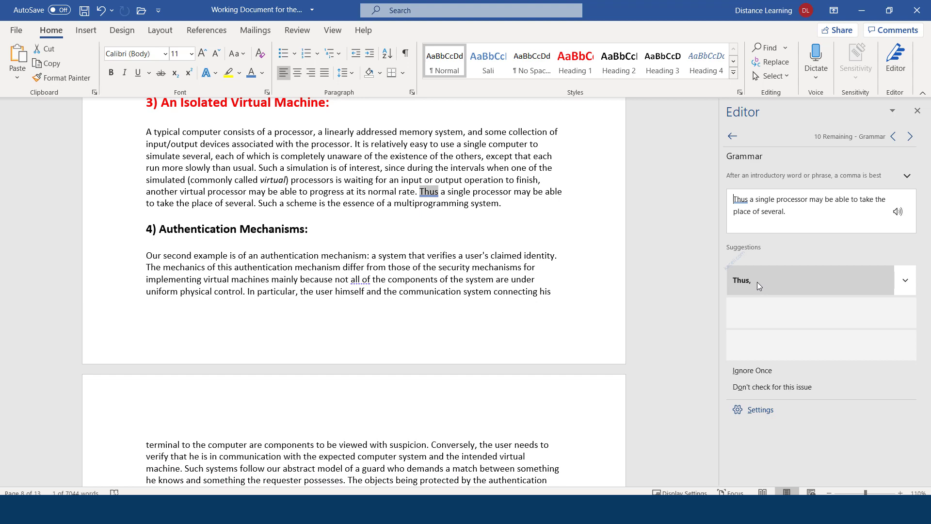
click(755, 281)
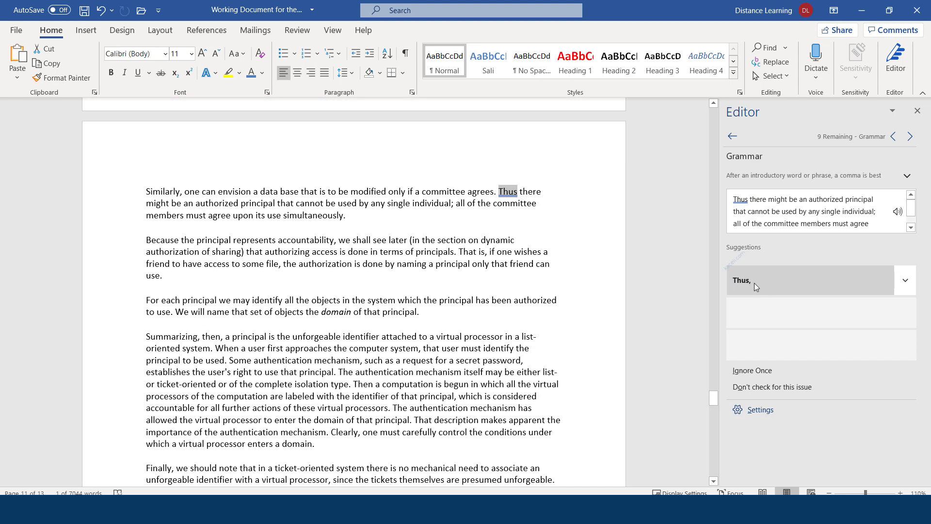
click(731, 138)
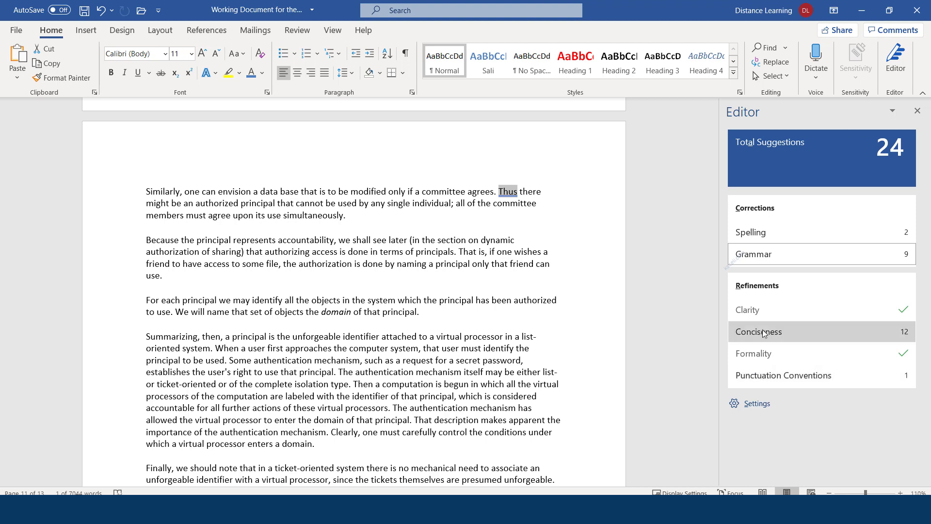
click(773, 375)
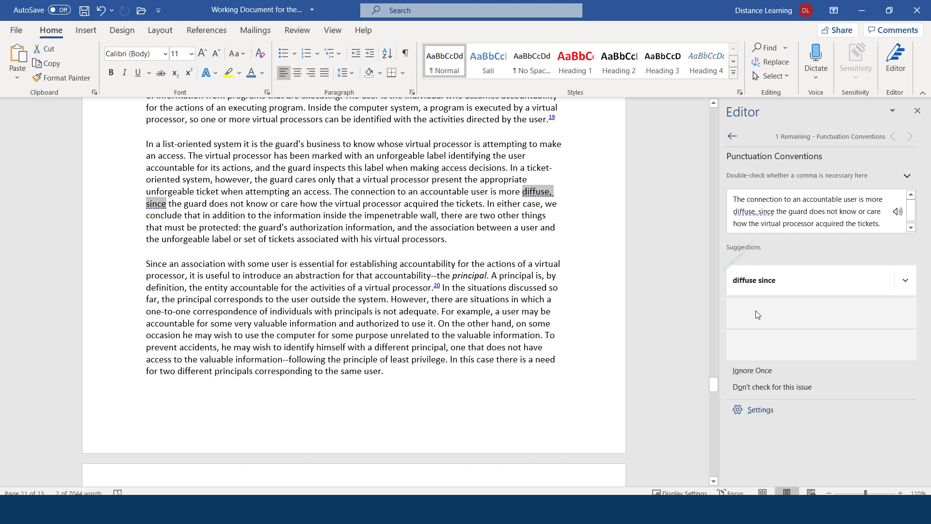
click(766, 285)
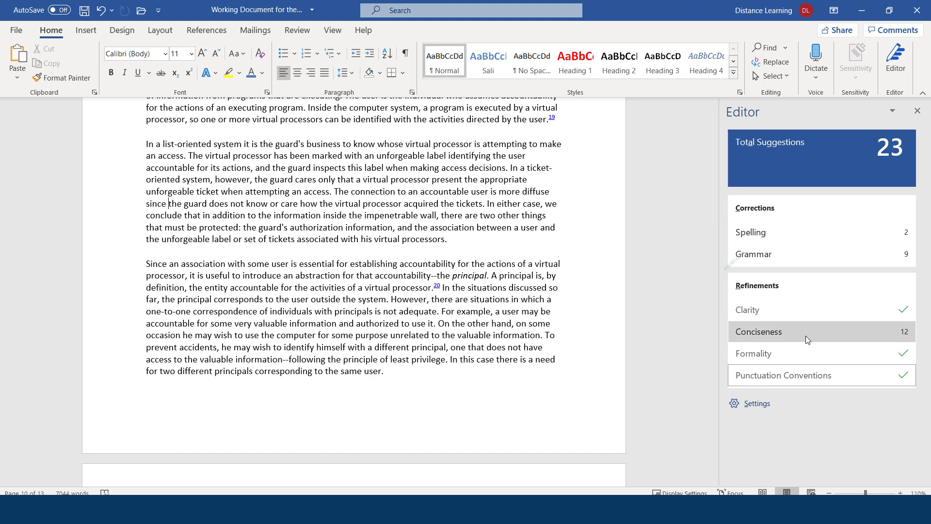
Step: Close the Editor pane and return to the document's section A page
click(918, 113)
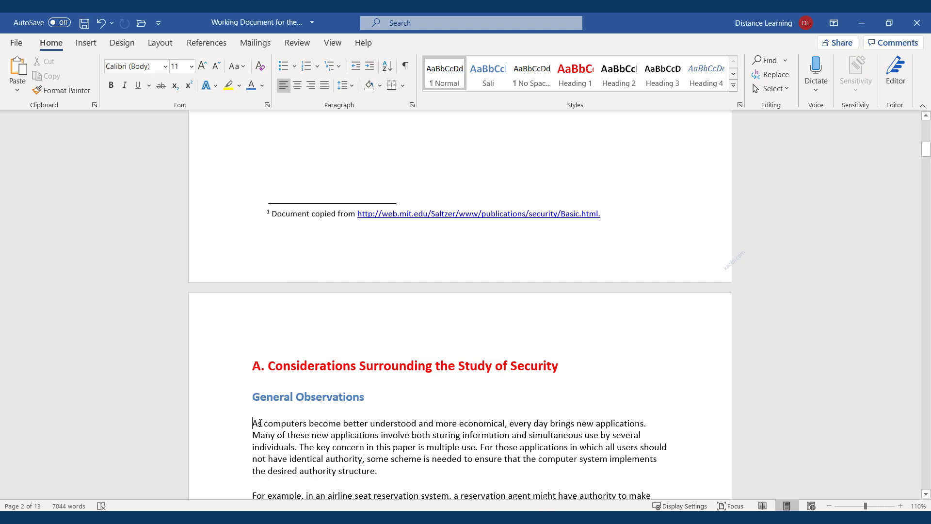
scroll(287, 428, down, 1)
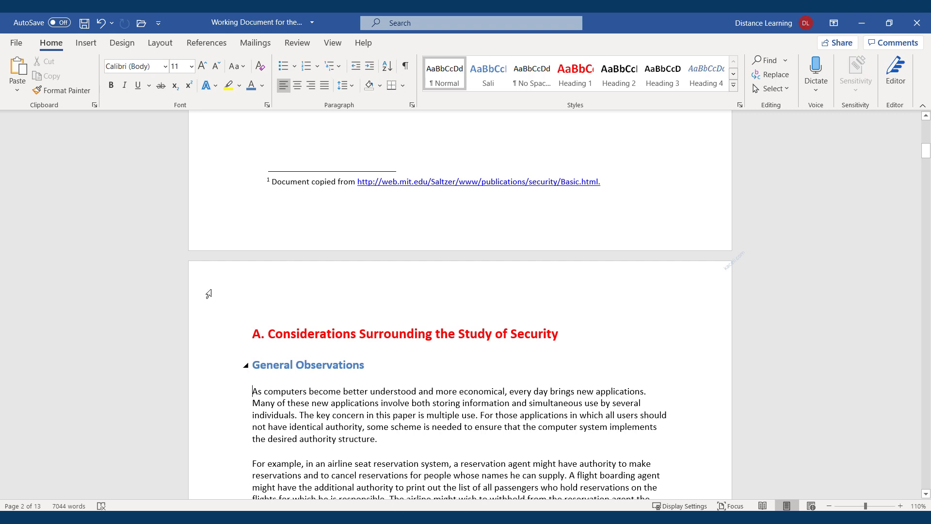
Step: Show the picture source options under Insert > Pictures
click(85, 53)
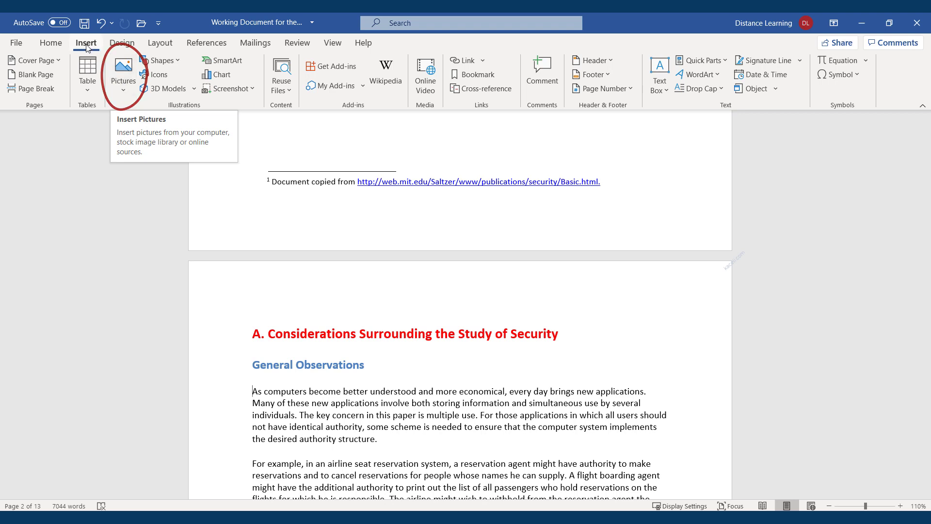
click(122, 92)
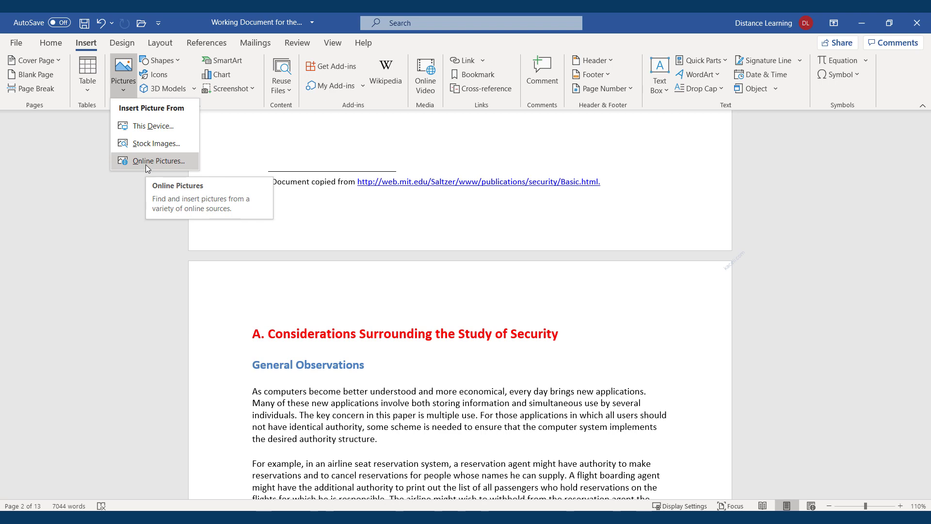
Step: Insert office365 from Documents > Word 2019 > Working Files and shrink it slightly
click(152, 127)
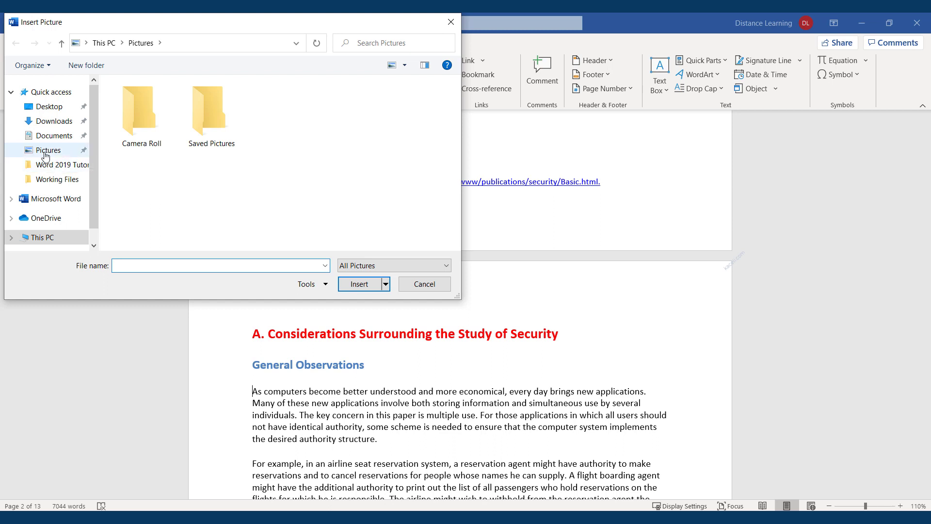
click(46, 136)
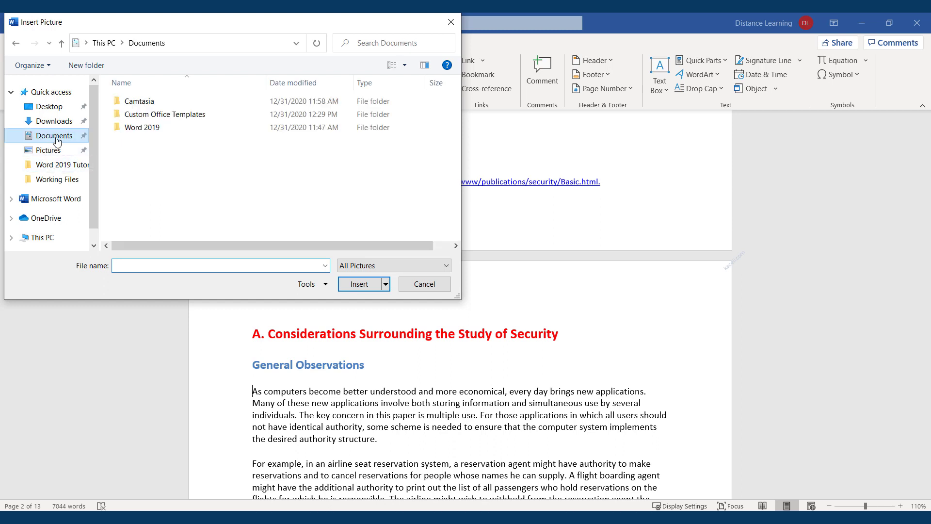
double_click(152, 128)
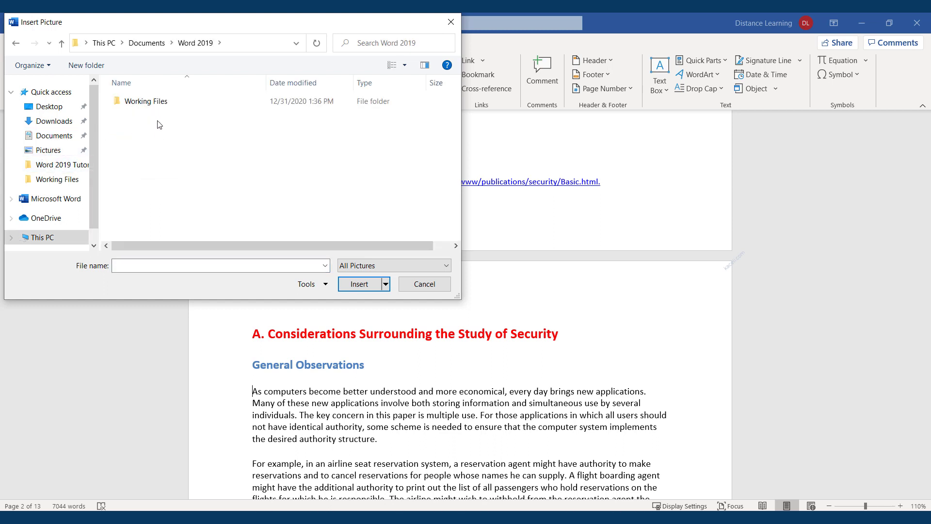
double_click(145, 101)
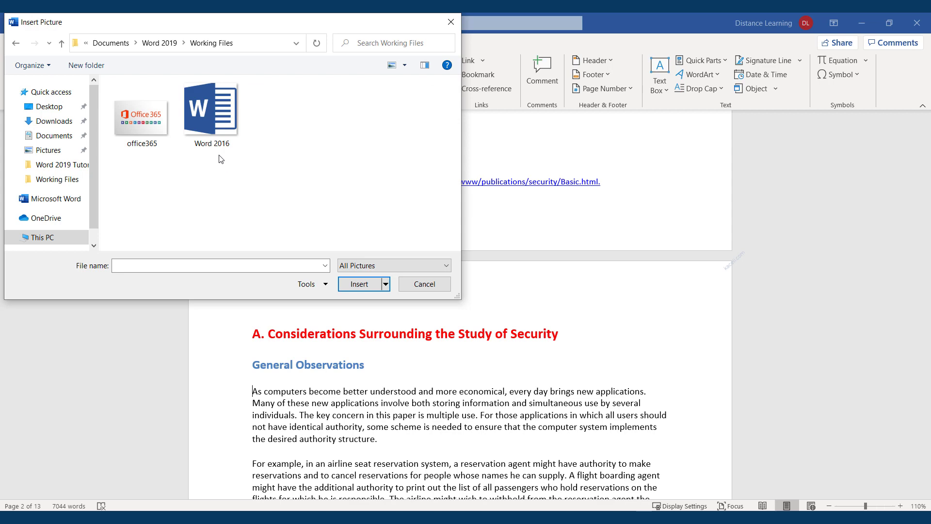
double_click(143, 121)
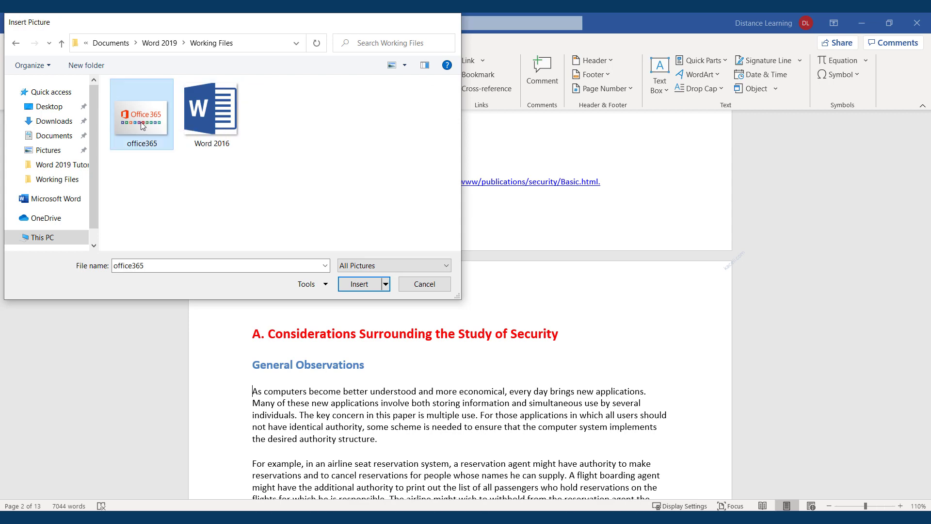
drag(488, 369, 487, 358)
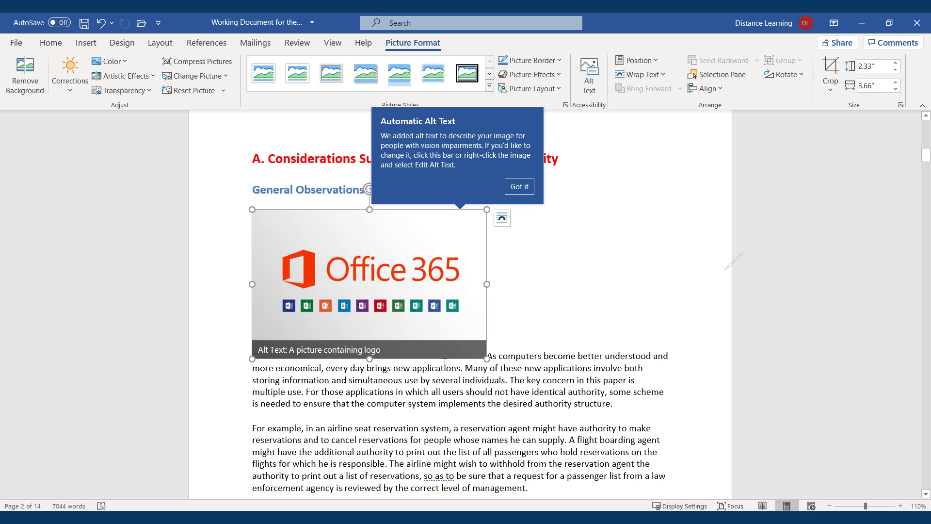
Step: Resize the picture to 2.11 x 3.31 inches and set its alt text to 'Office 365 image'
drag(252, 358, 274, 343)
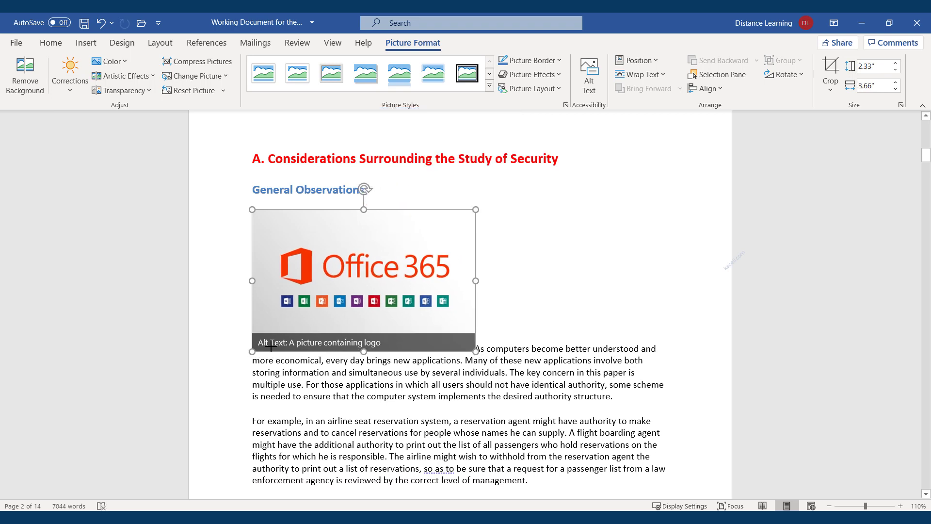
click(319, 340)
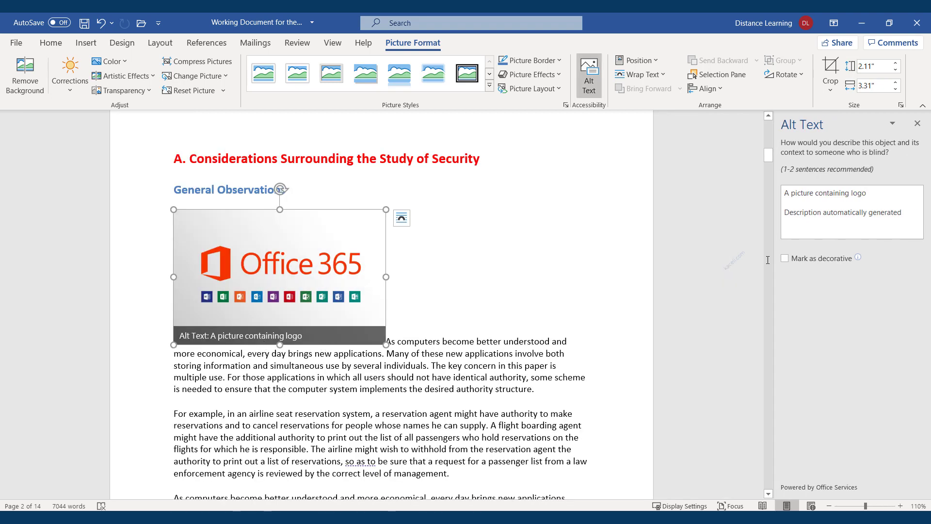
click(828, 213)
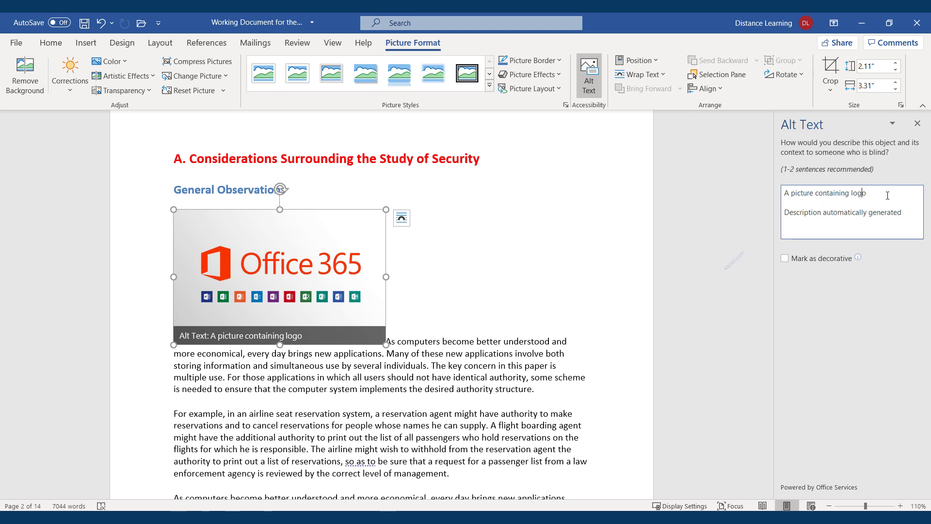
click(903, 212)
drag(903, 213, 784, 193)
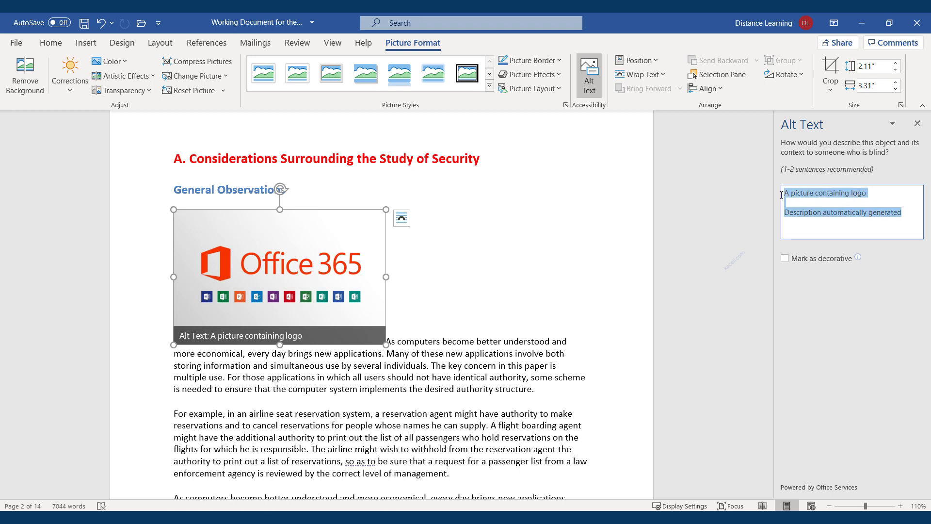
text(Office 365 image)
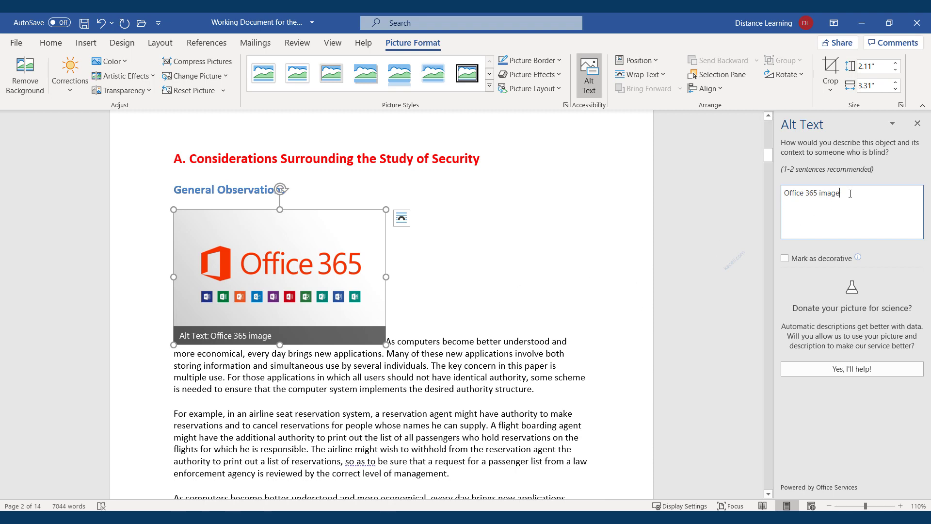
click(917, 124)
click(531, 291)
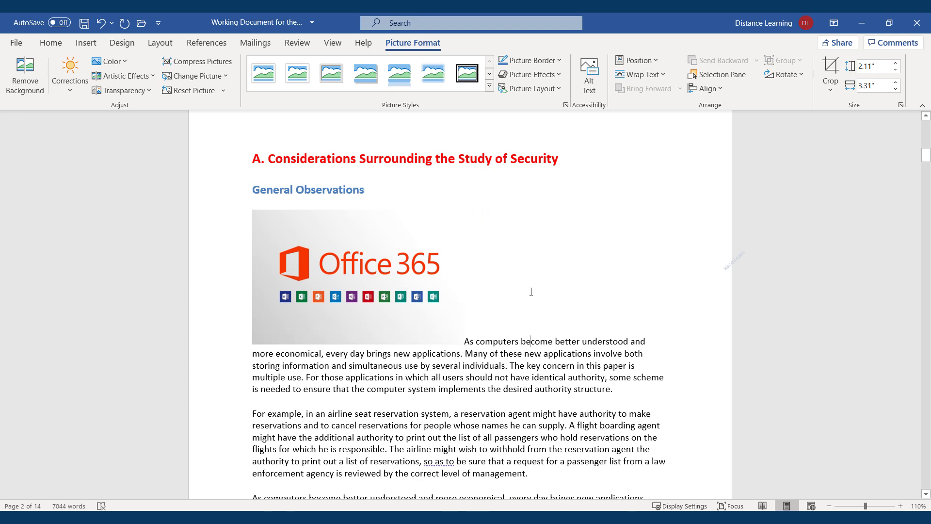
Step: Apply a rounded picture style with a soft reflection to the Office 365 picture
click(431, 299)
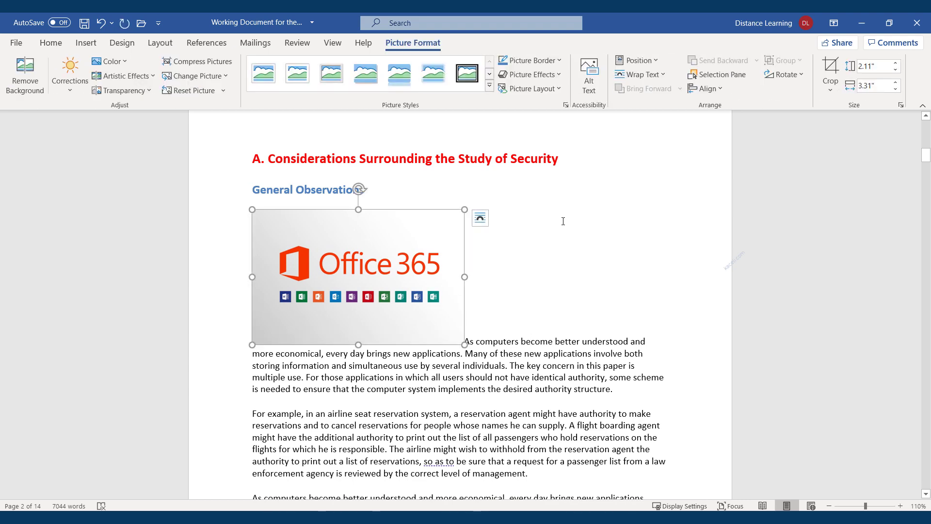
click(311, 81)
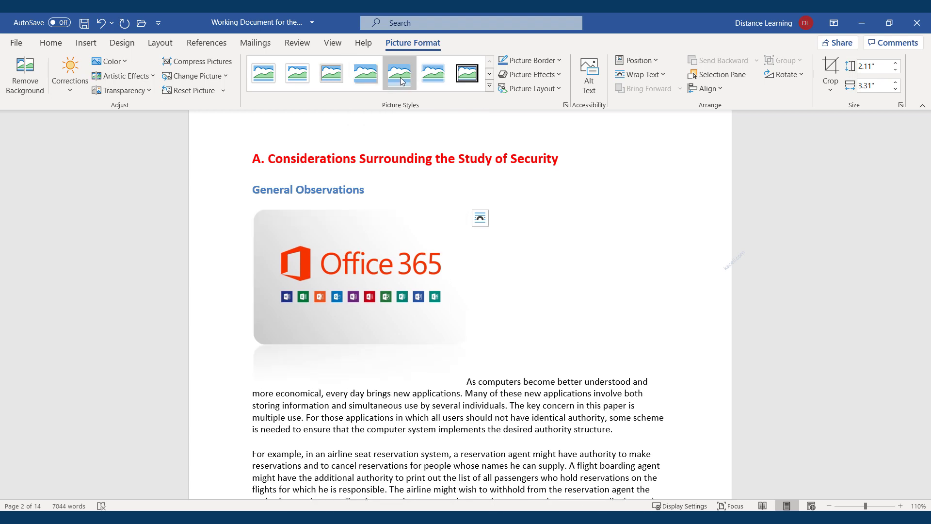
click(489, 86)
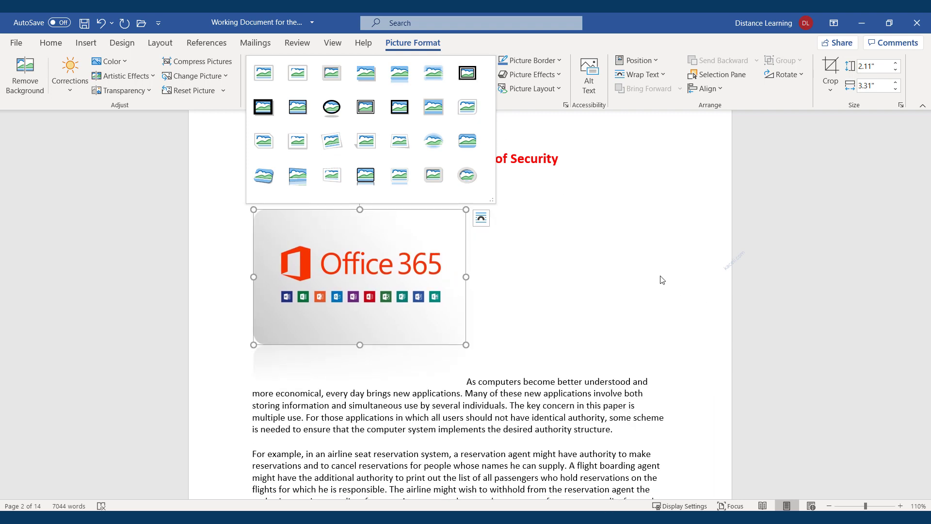
click(660, 276)
Step: Try an off-axis 3-D rotation effect on the picture, then undo it and reselect the picture
click(560, 62)
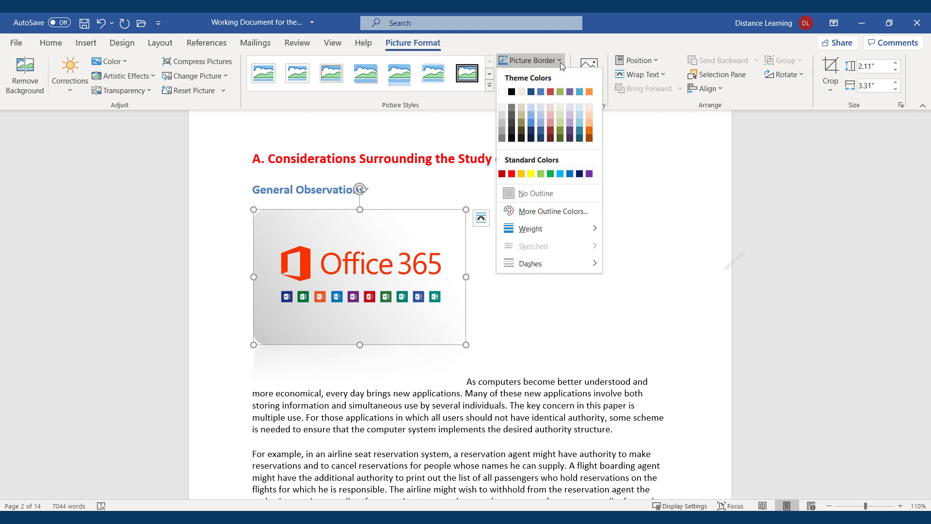
click(560, 62)
click(559, 75)
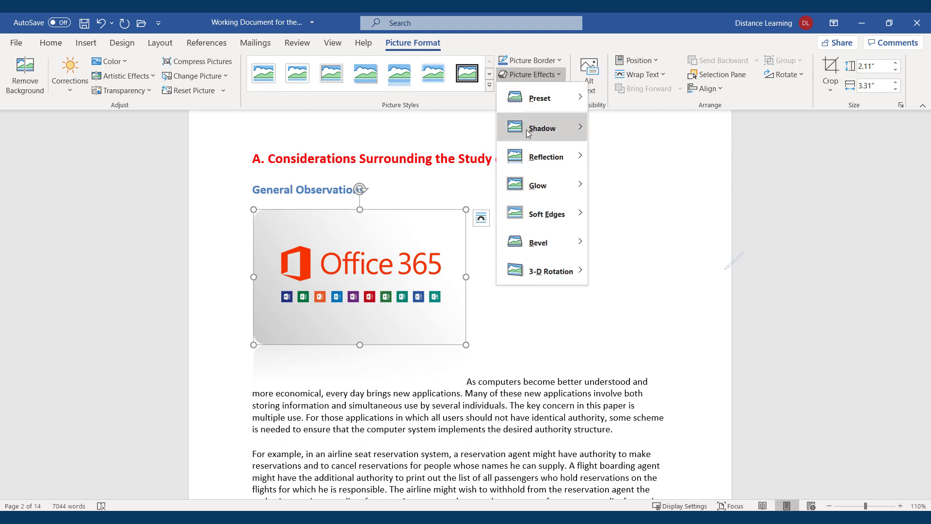
mouse_move(528, 133)
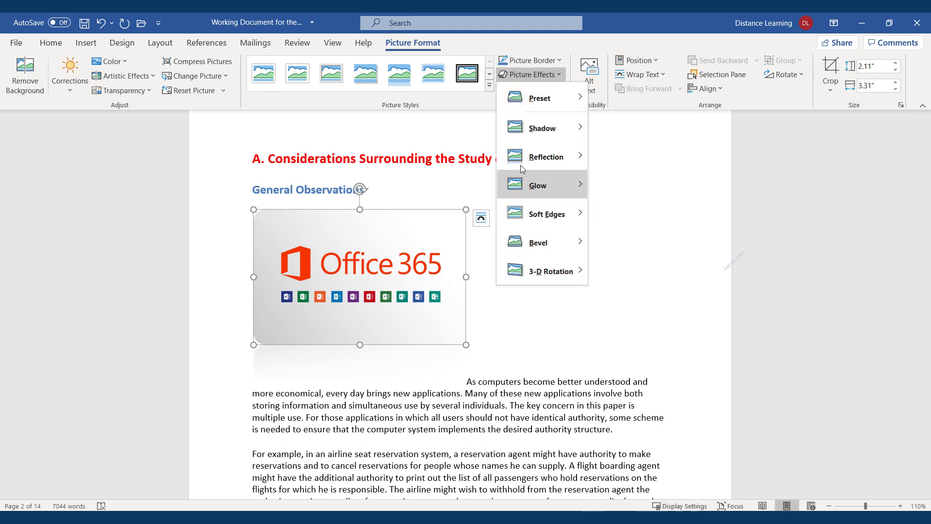
mouse_move(521, 272)
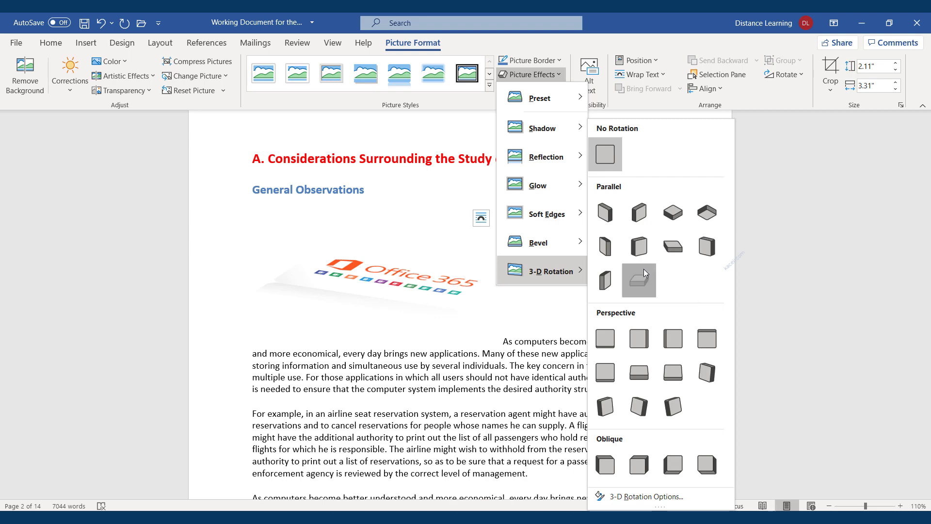
click(639, 280)
click(629, 273)
key(ctrl+z)
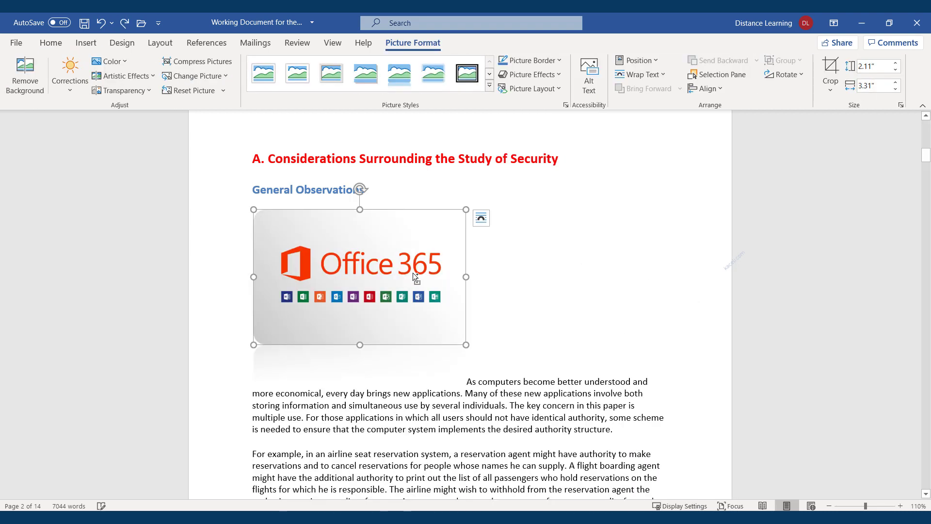
click(533, 280)
click(379, 293)
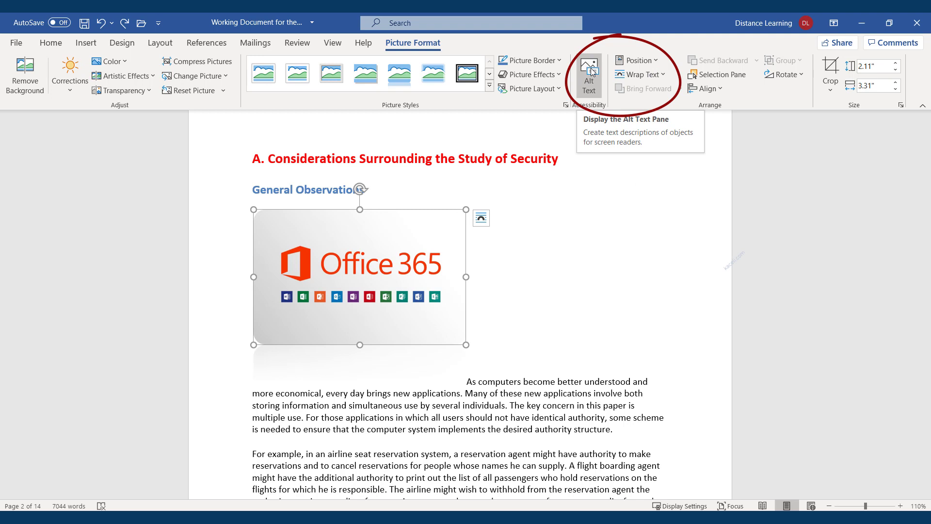
Step: Position the picture at the middle right of the page with square text wrapping
click(659, 62)
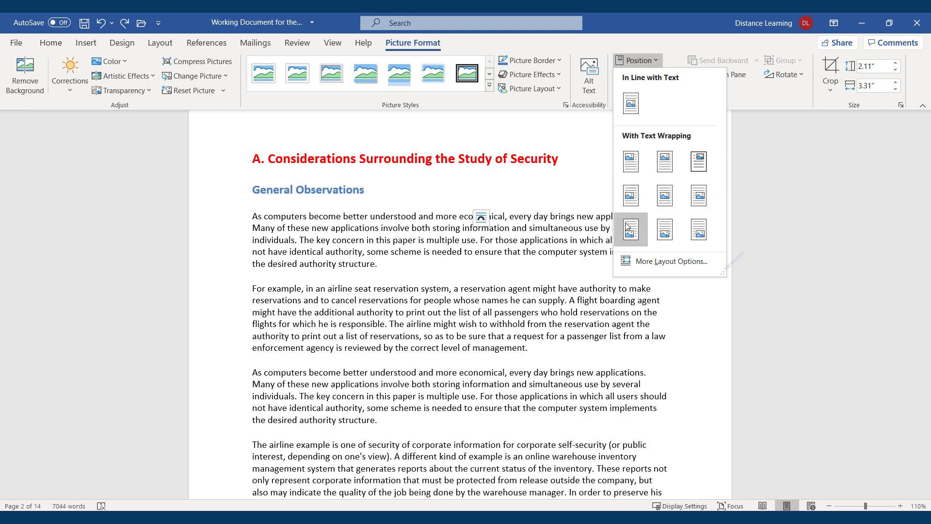
click(700, 196)
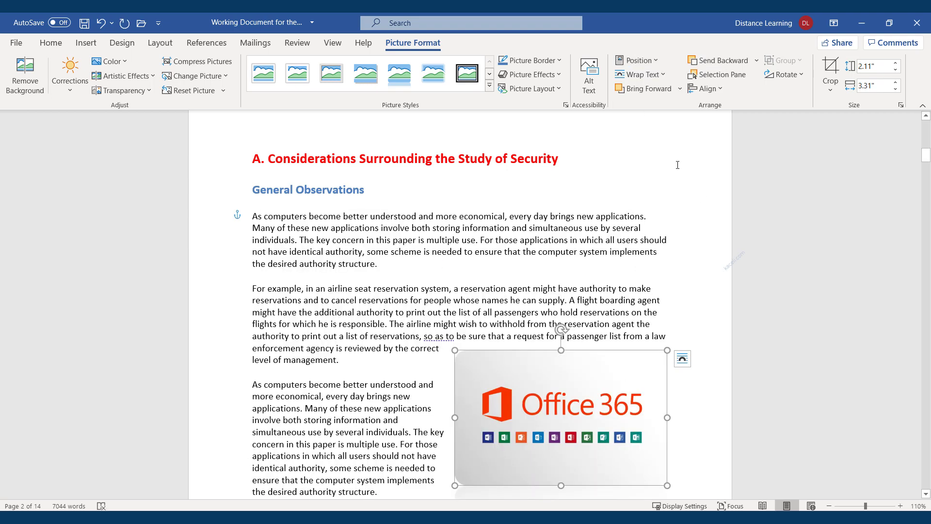
click(661, 61)
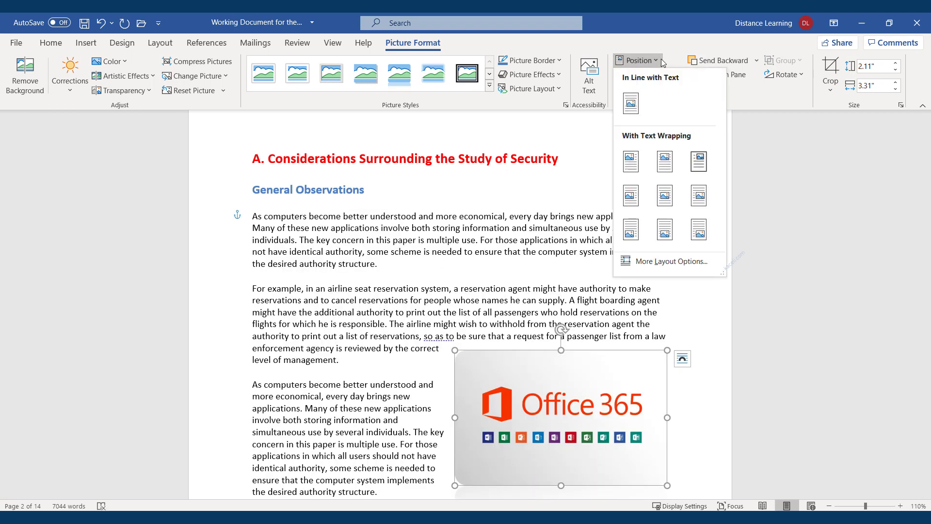
click(685, 45)
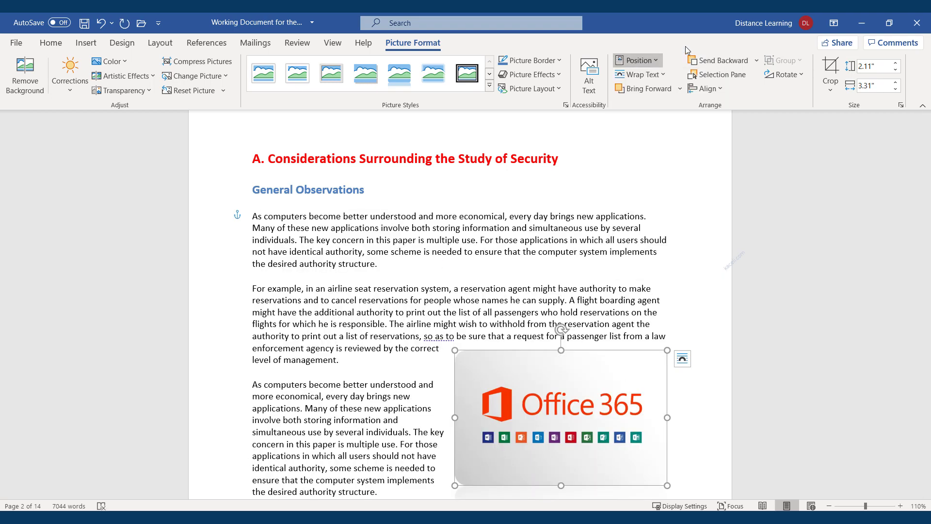
click(658, 76)
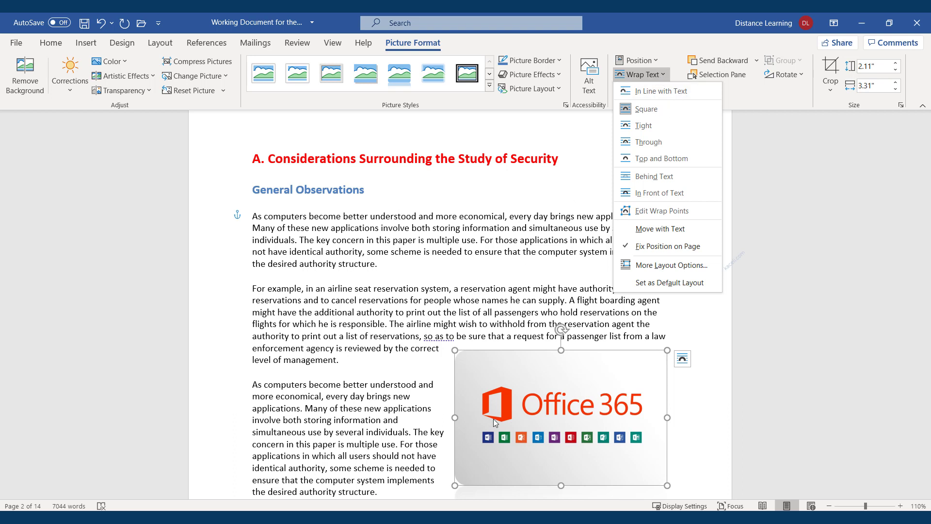
click(545, 407)
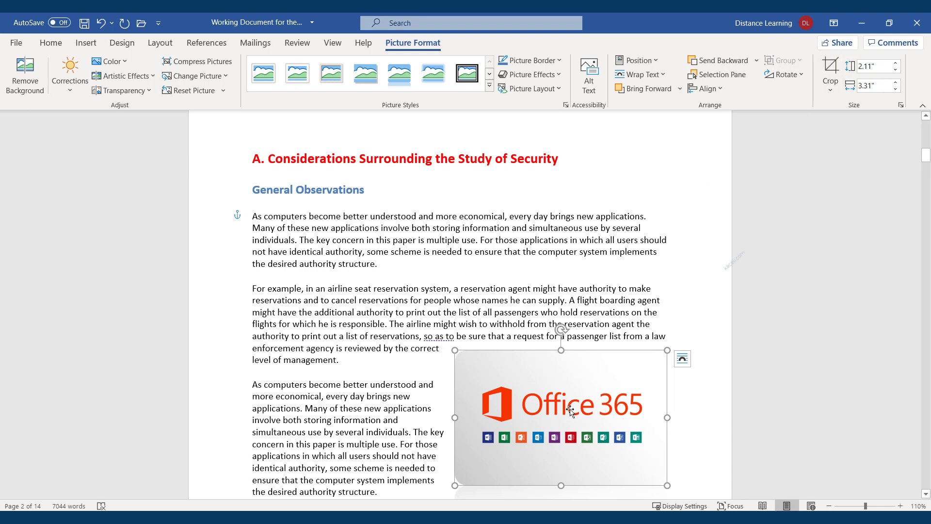
Step: Enlarge the Office 365 picture slightly and rotate it counter-clockwise
mouse_move(455, 486)
mouse_down()
mouse_move(439, 495)
mouse_move(451, 476)
mouse_up()
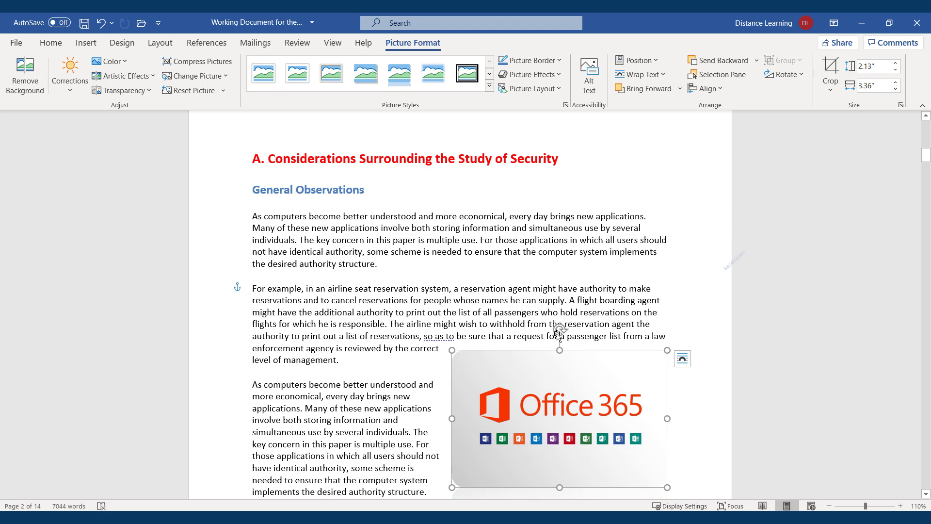
drag(560, 330, 596, 333)
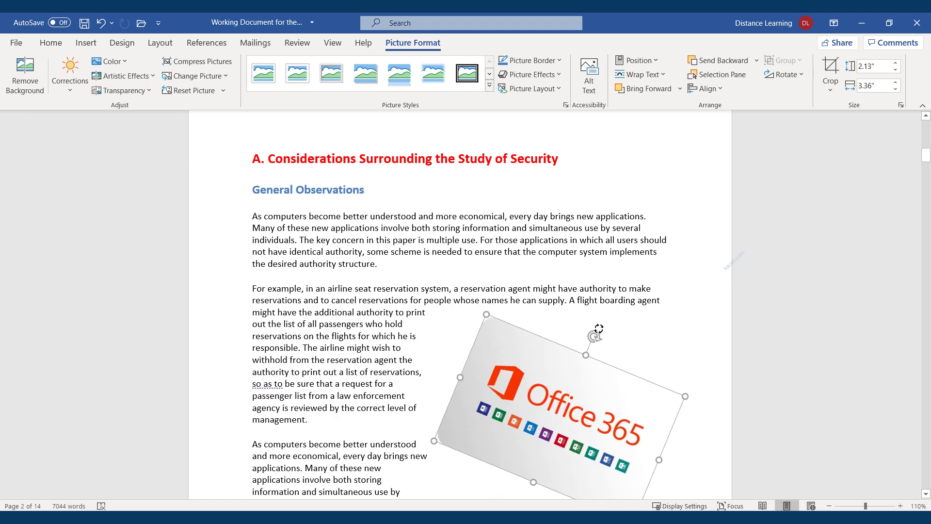
scroll(463, 417, down, 5)
click(462, 417)
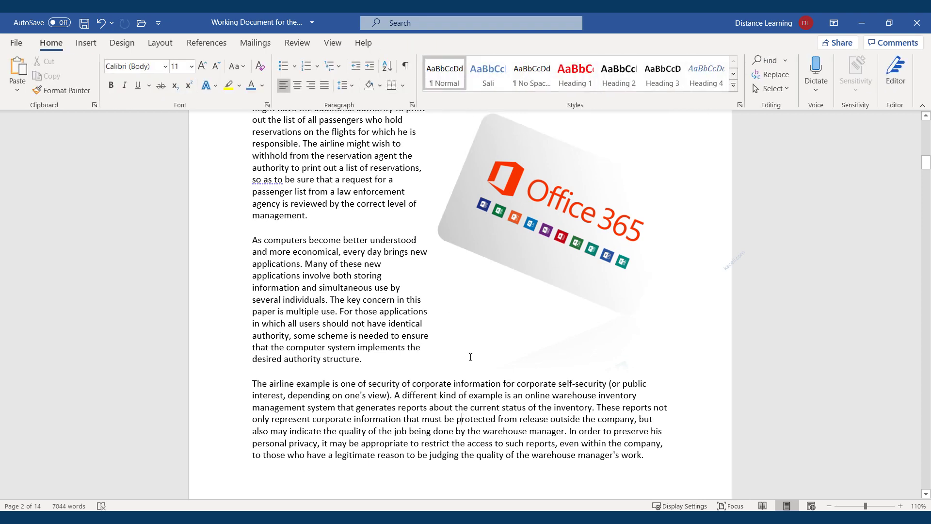
click(558, 217)
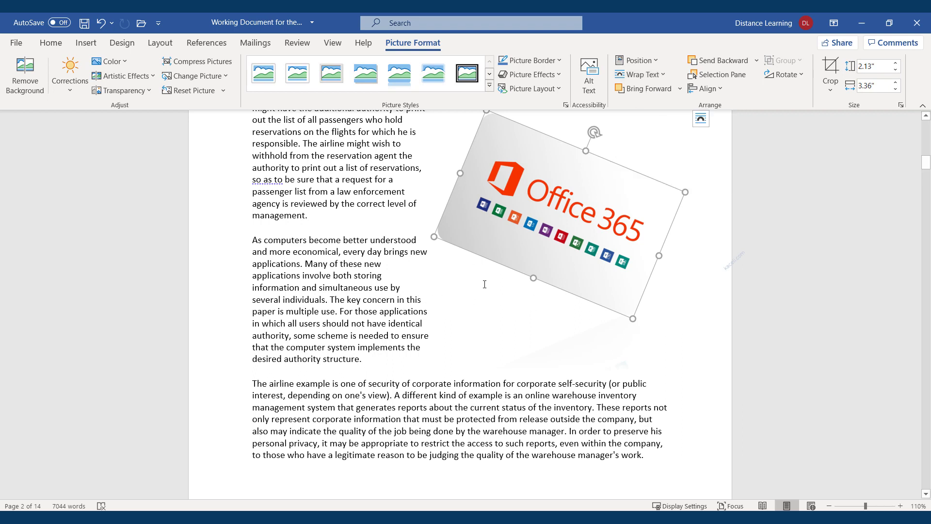
Step: Set tight text wrapping and fine-tune the picture to 2.12 by 3.34 inches
click(660, 76)
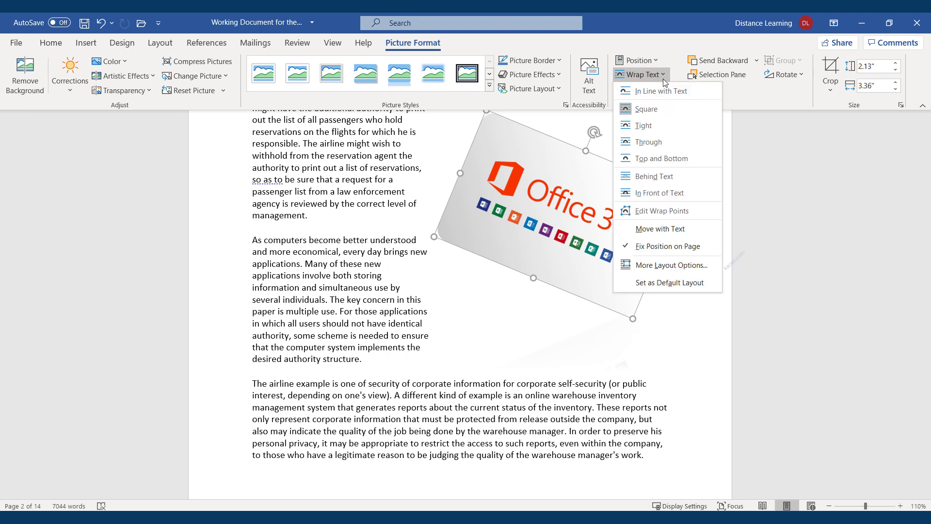
click(644, 127)
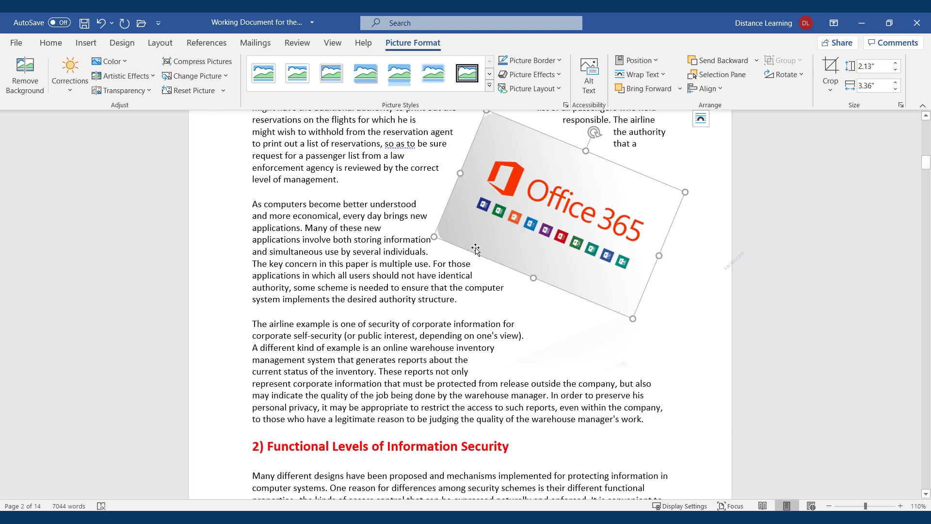
mouse_move(435, 236)
mouse_down()
mouse_move(448, 234)
mouse_move(436, 234)
mouse_up()
click(601, 335)
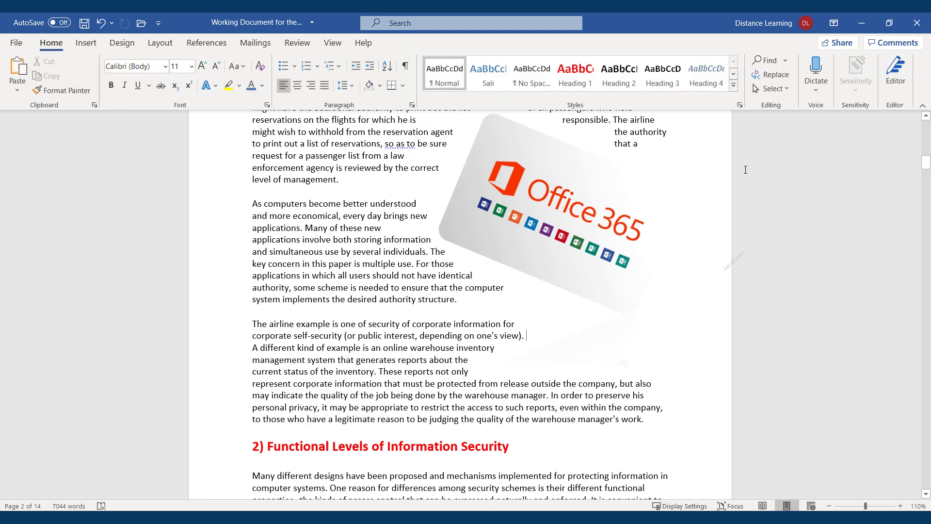
click(593, 230)
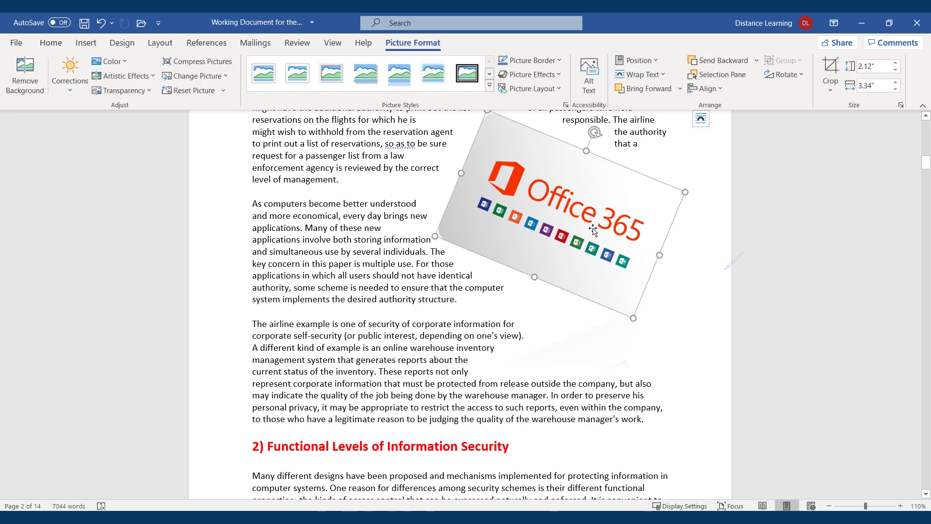
Step: Crop the Office 365 picture to 1.15 × 2.77 inches, trimming its bottom, top, right and left margins
click(831, 68)
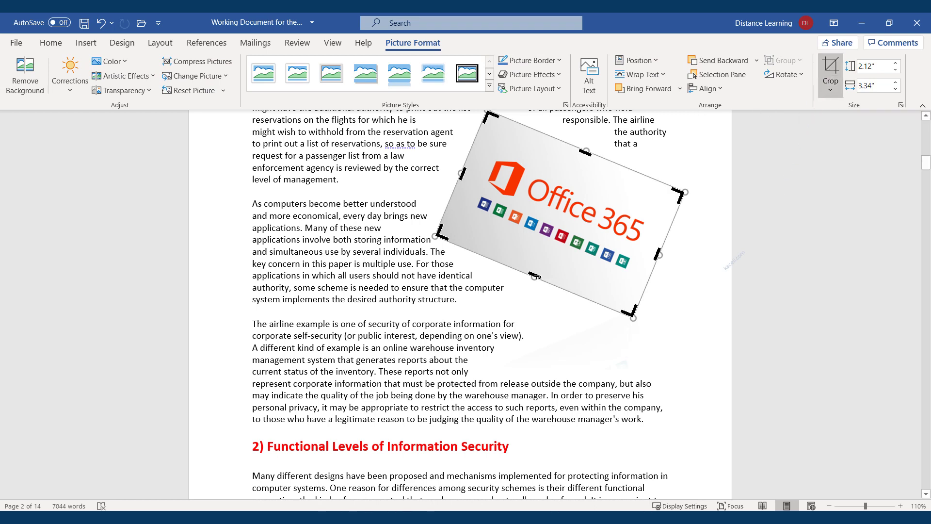
drag(534, 276, 548, 246)
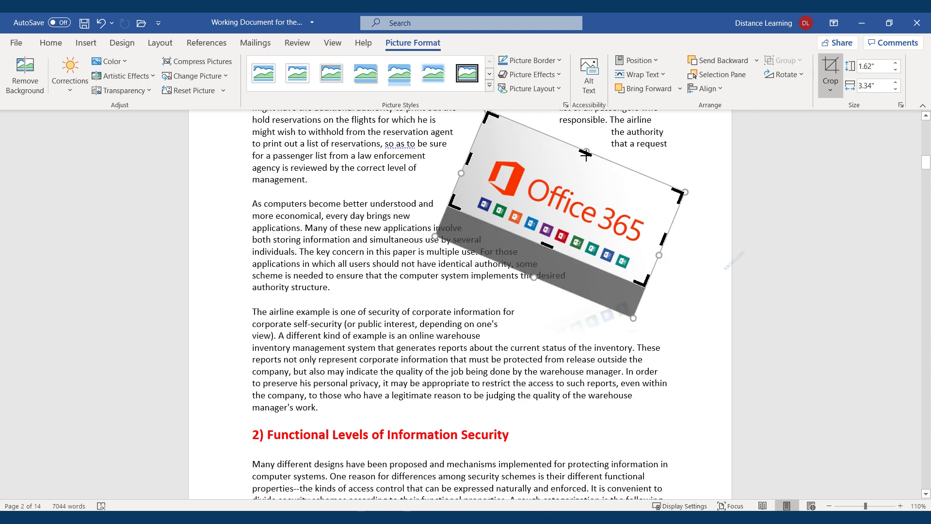
drag(586, 154, 580, 165)
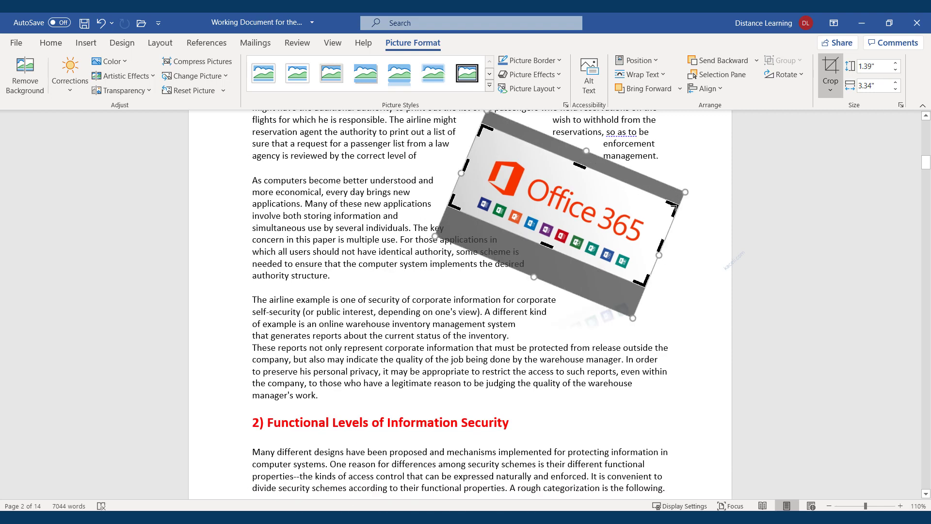
drag(673, 207, 654, 206)
drag(483, 136, 495, 148)
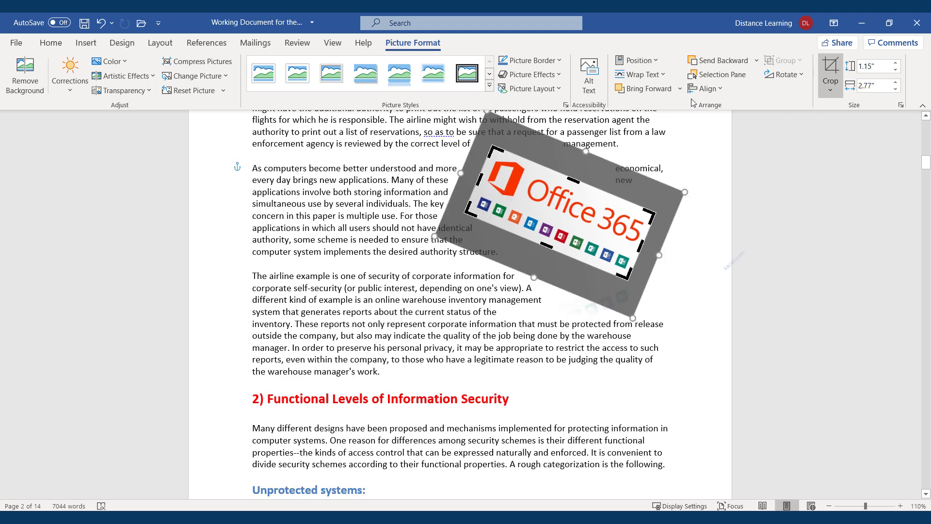
click(830, 68)
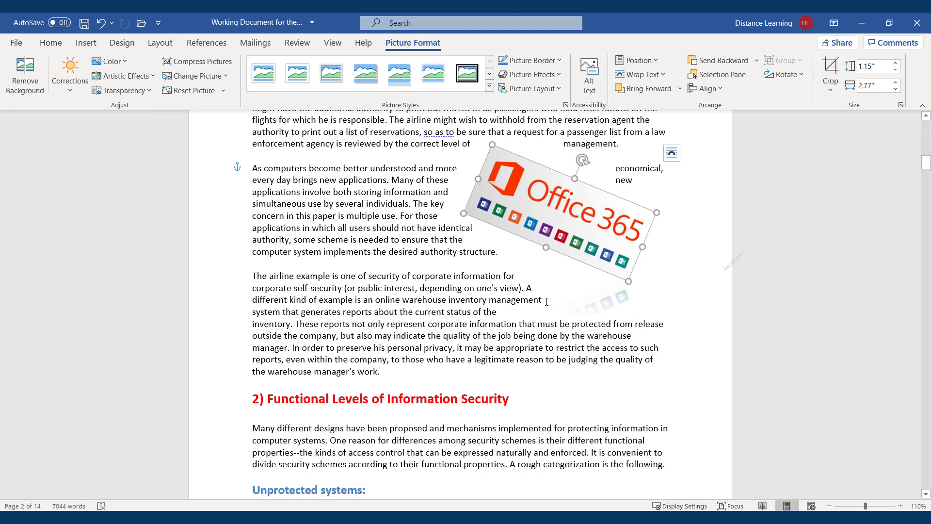
click(569, 258)
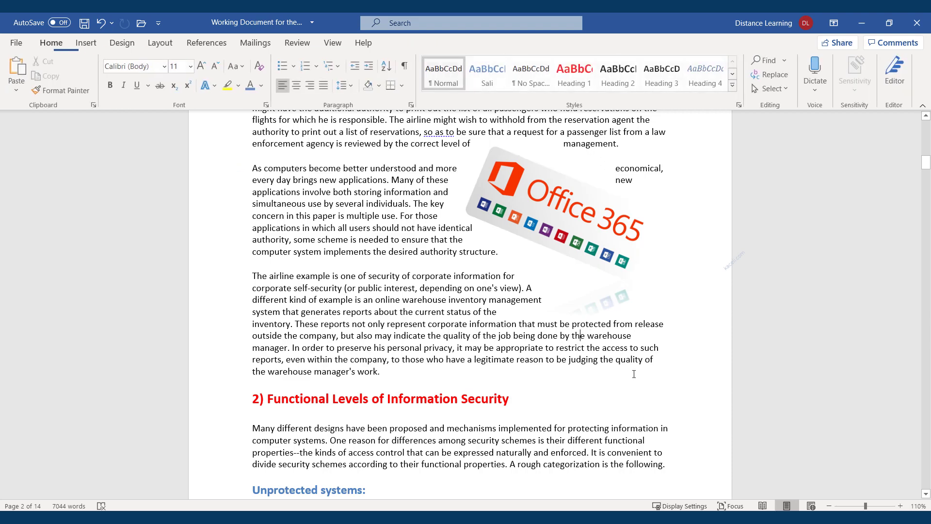
click(555, 228)
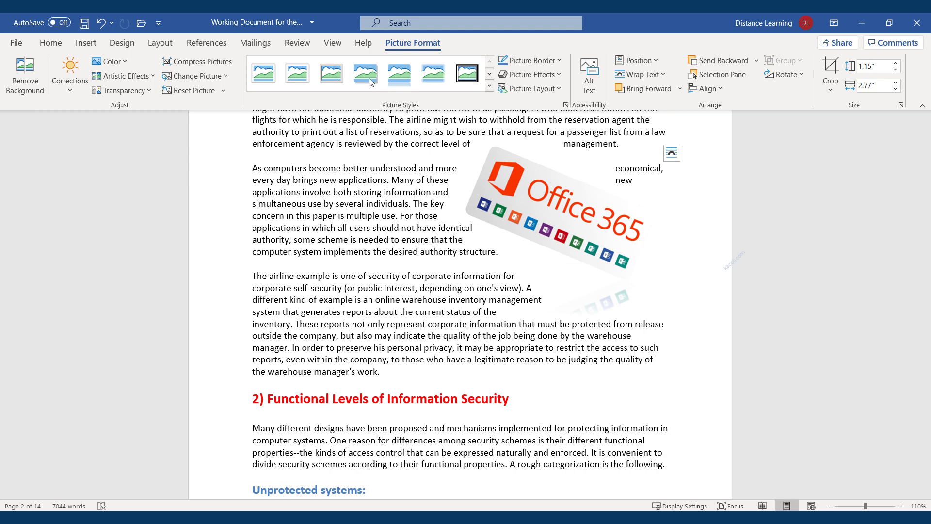
Step: Apply the Soft Edge Rectangle style to the Office 365 picture and reduce its tilt to about 8°
click(433, 76)
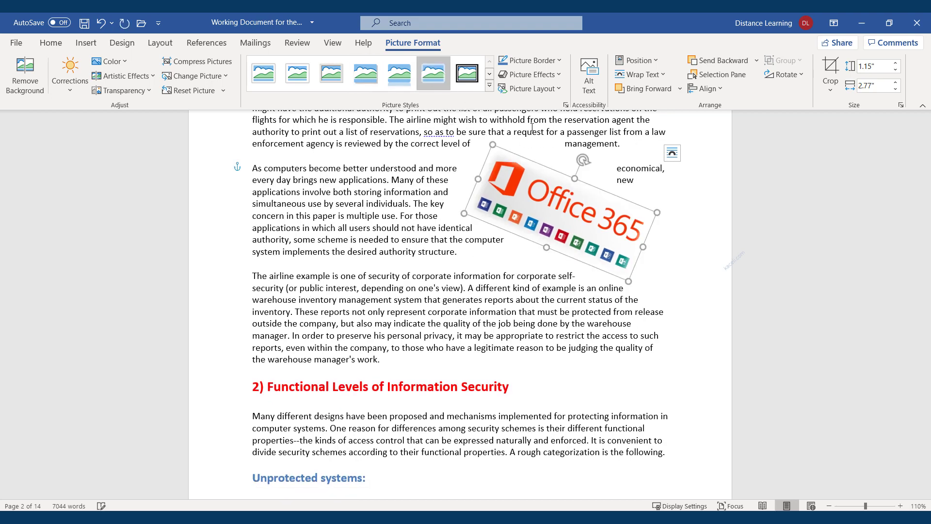
drag(580, 158, 599, 201)
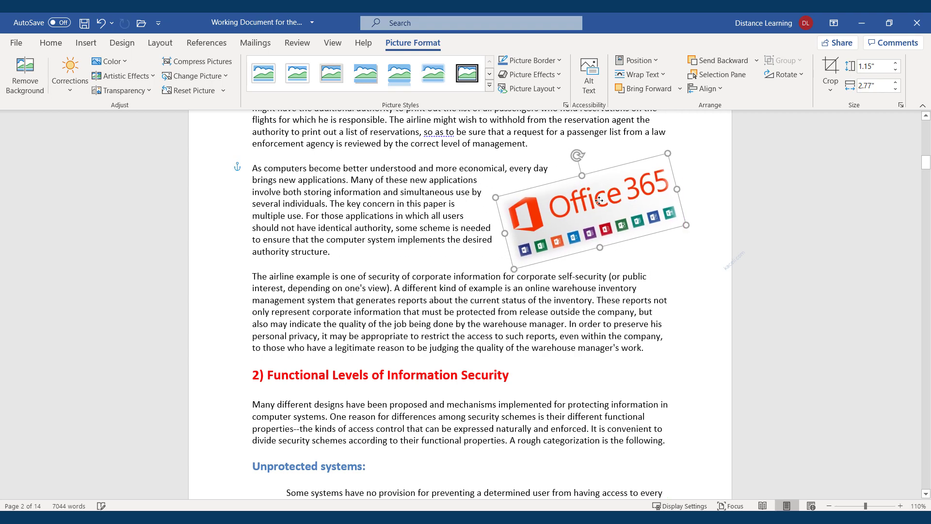
click(685, 303)
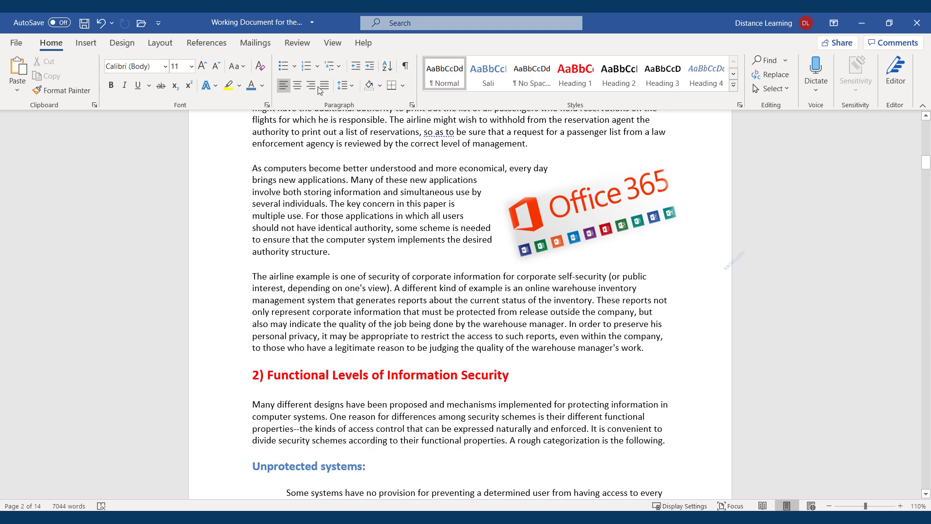
Step: Reselect the picture and review its colour adjustments, leaving them unchanged
click(86, 43)
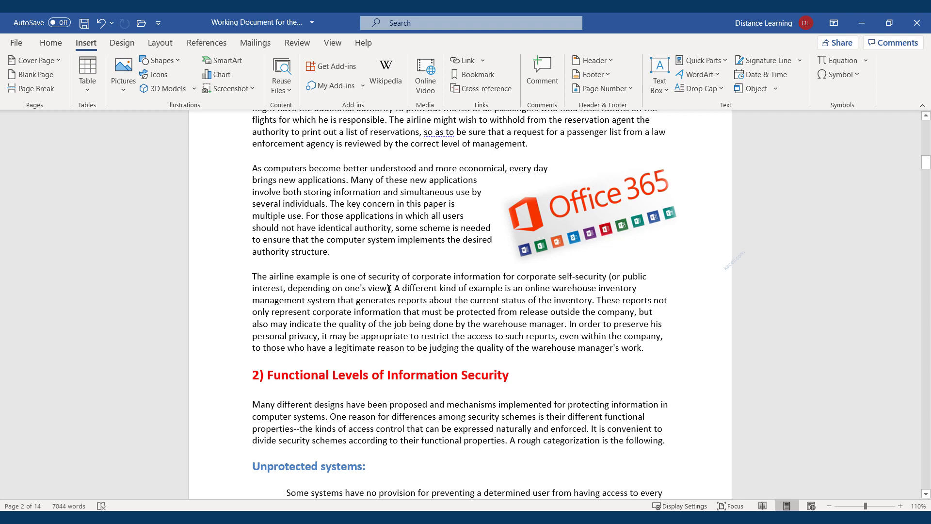
click(608, 225)
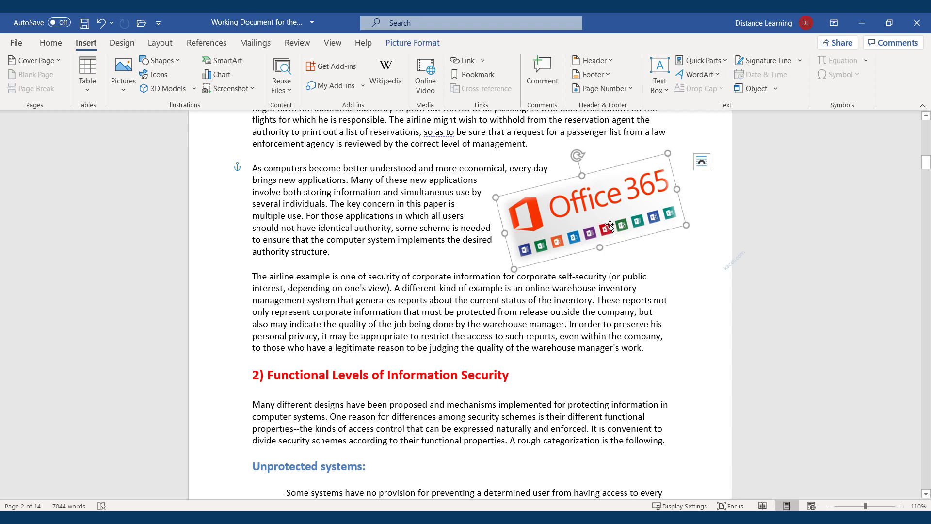
double_click(598, 216)
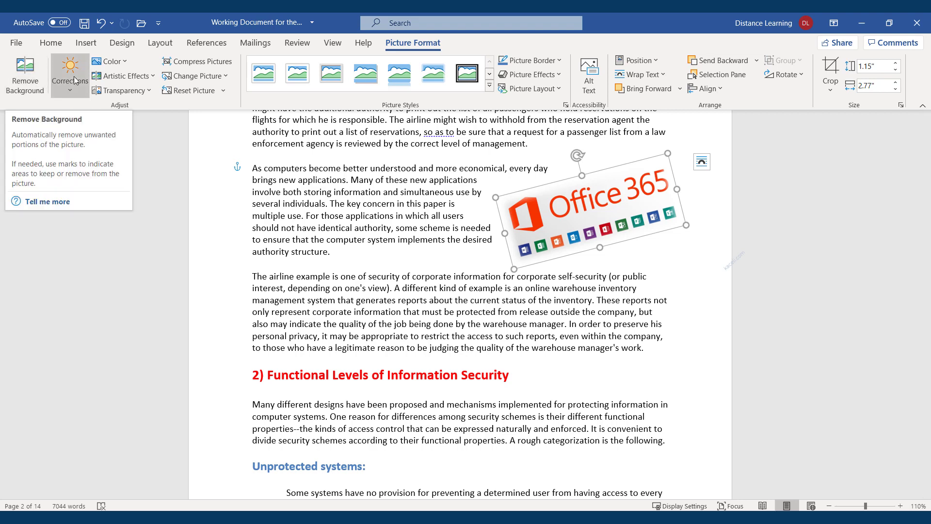
click(128, 60)
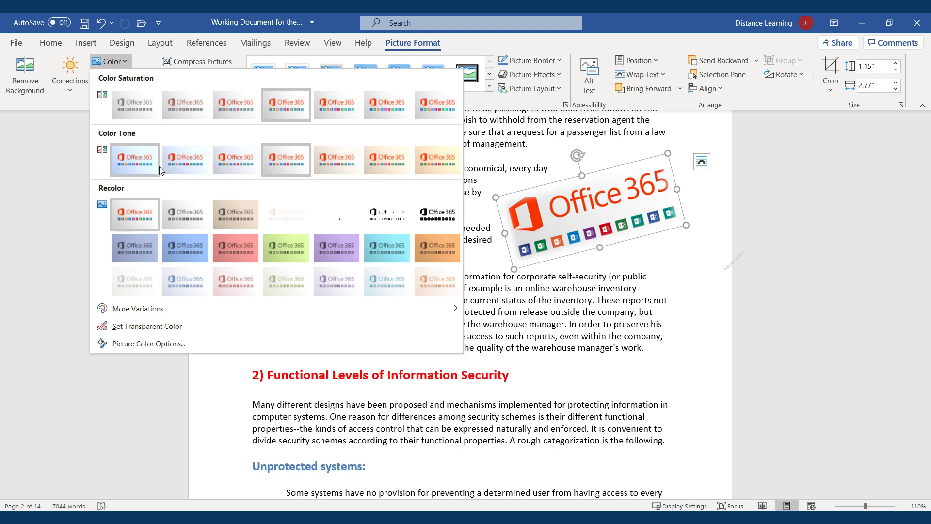
click(272, 170)
click(588, 336)
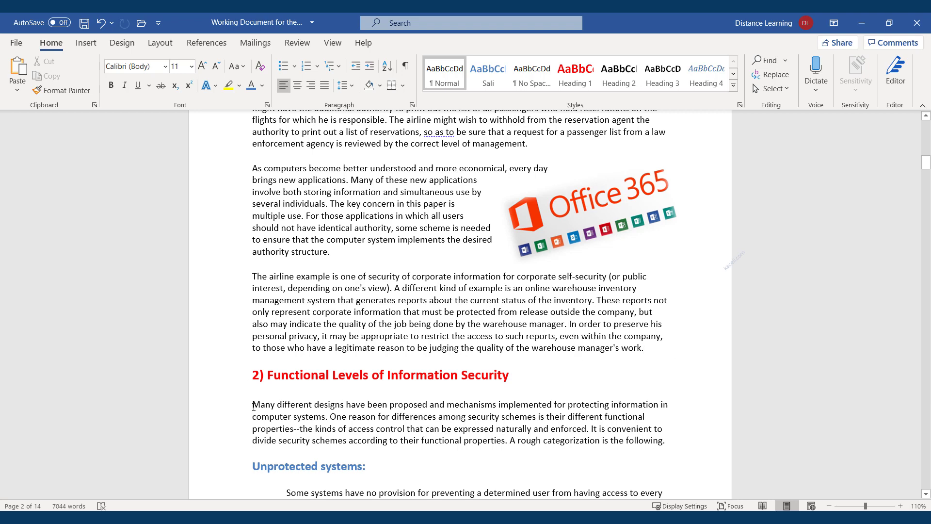
click(86, 43)
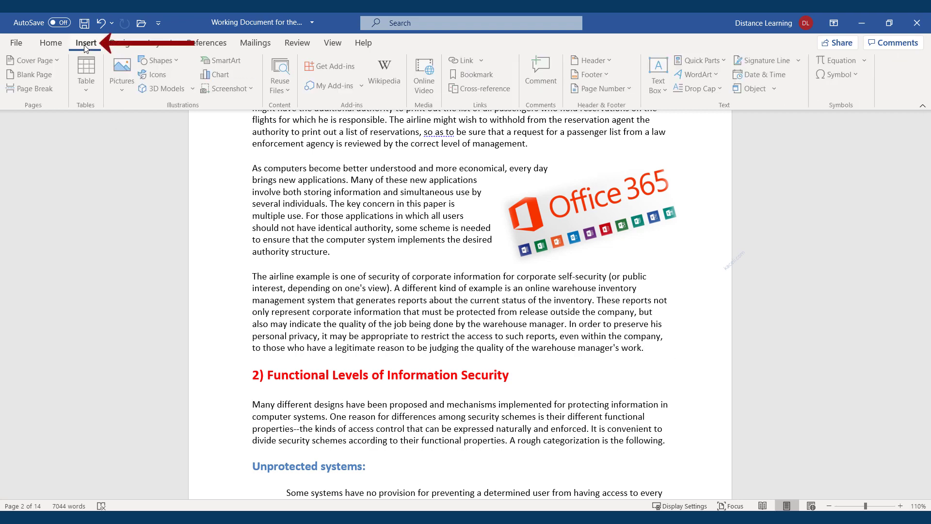
Step: Insert the stacked books image from the stock images collection
click(123, 90)
click(142, 144)
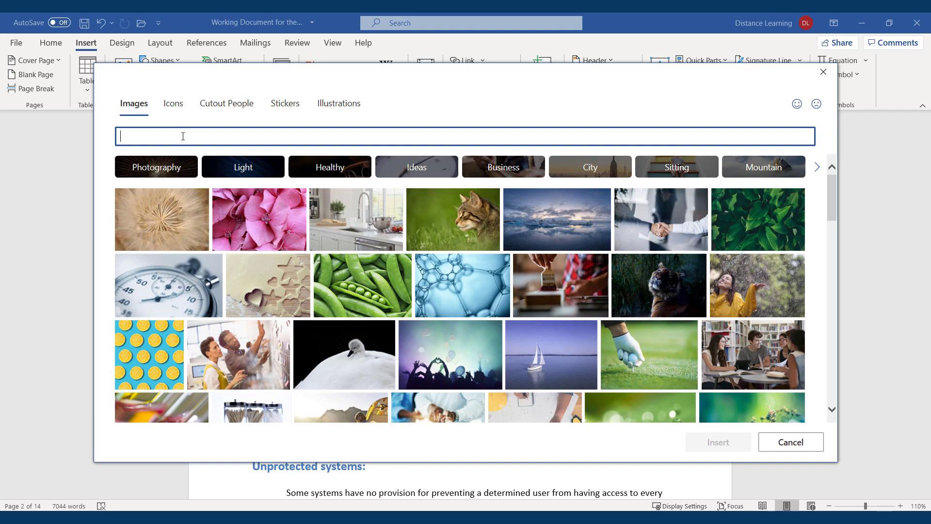
scroll(575, 364, down, 10)
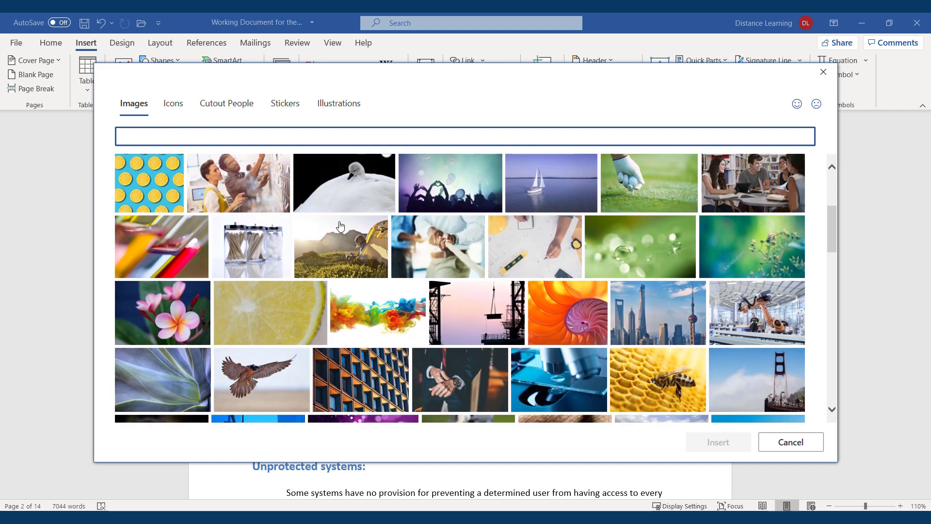
scroll(575, 365, down, 5)
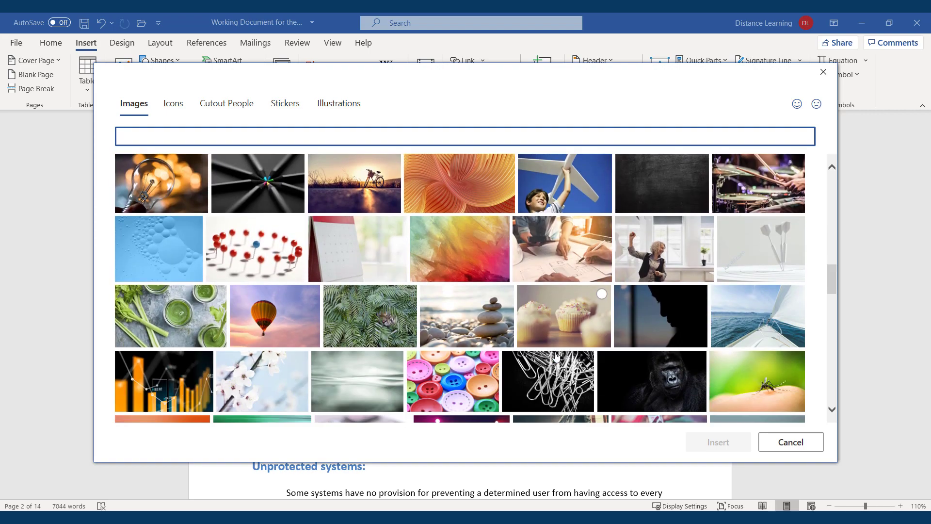
scroll(521, 343, down, 5)
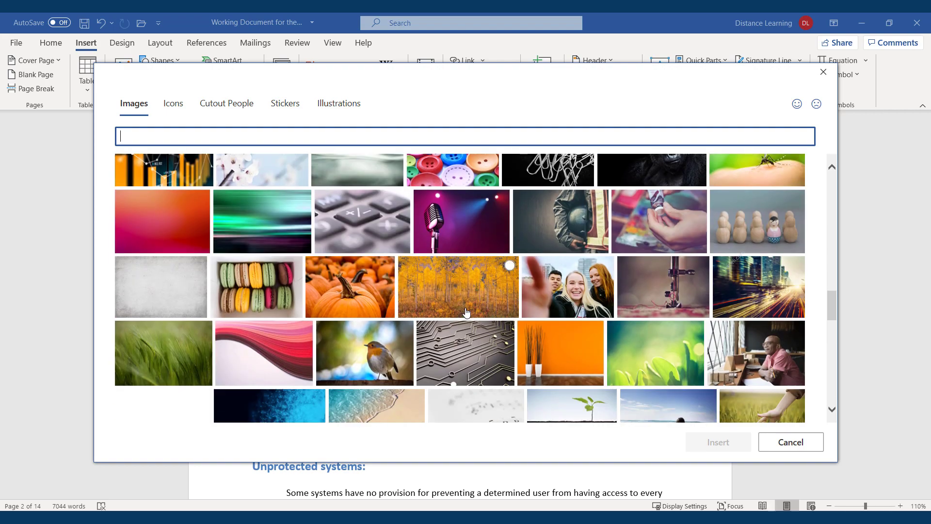
scroll(470, 308, down, 4)
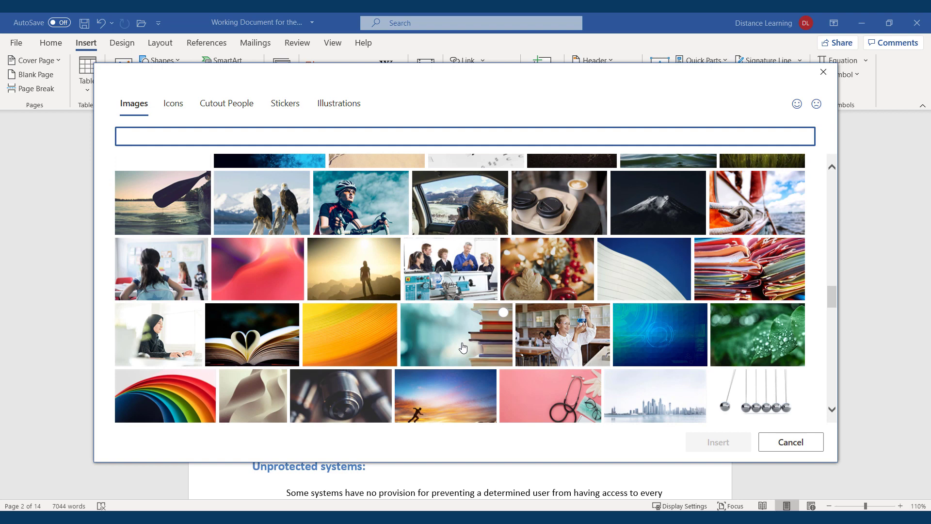
click(463, 347)
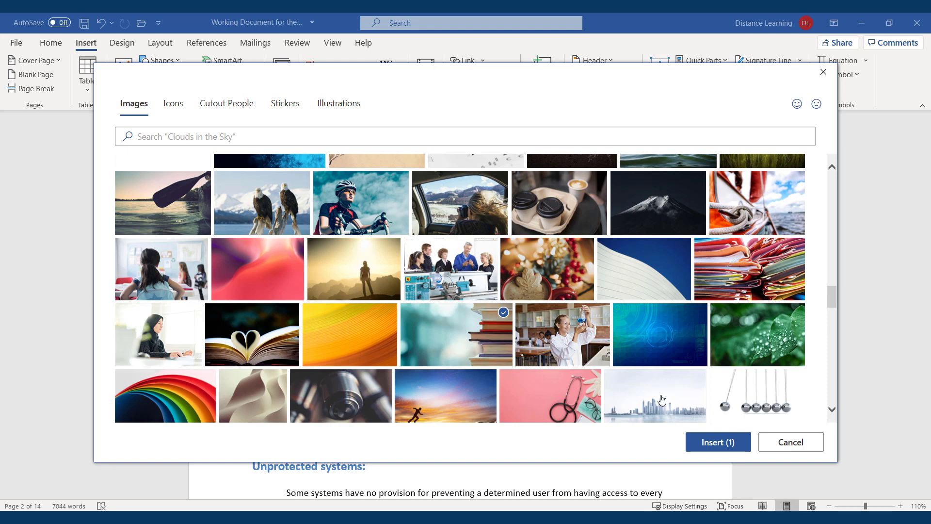
click(718, 442)
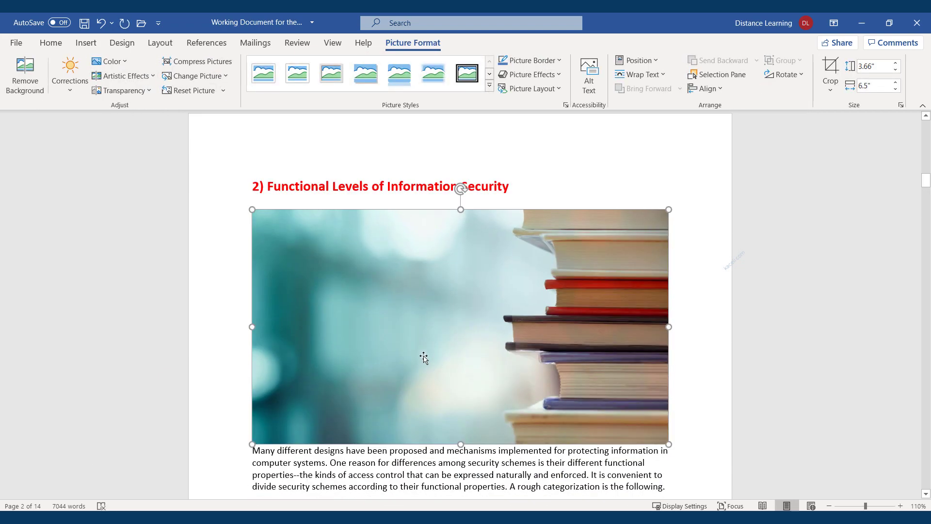
Step: Shrink the books picture to 1.93 × 3.43 inches with square wrapping beside the airline paragraph
drag(460, 444, 439, 335)
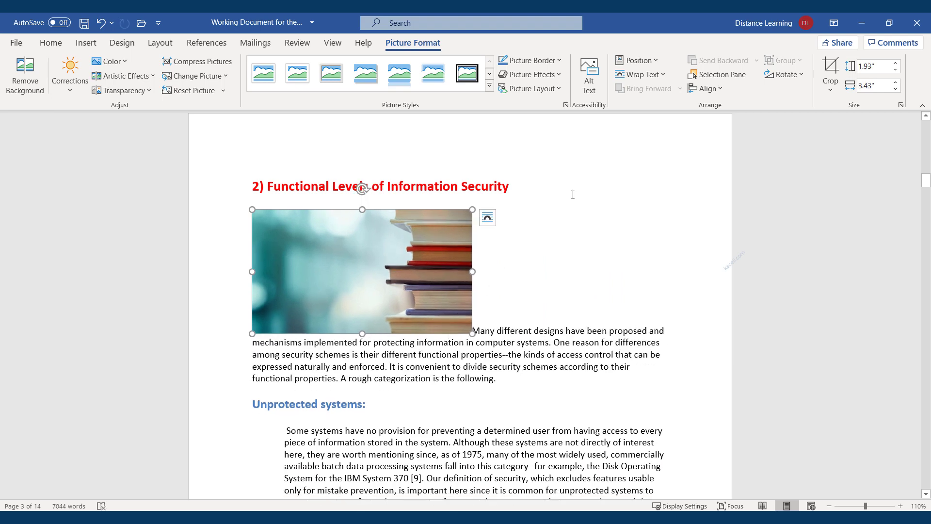
click(666, 74)
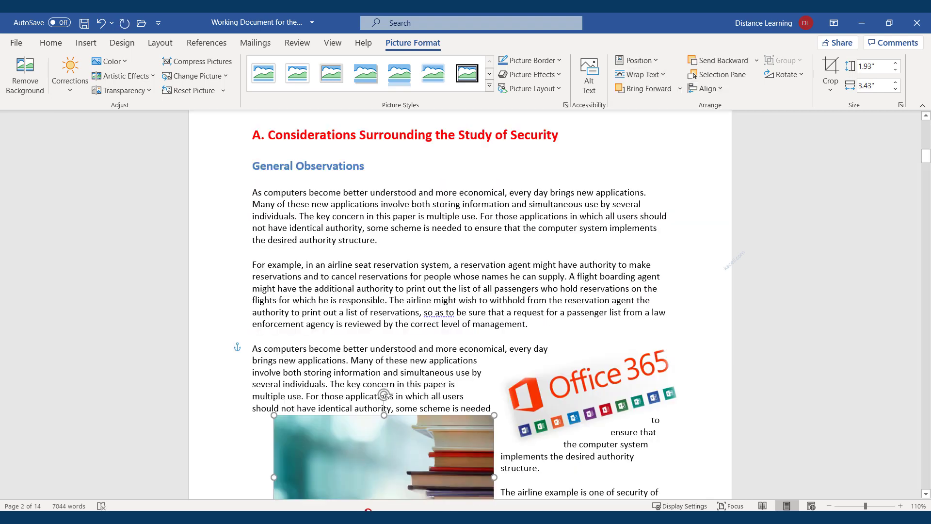
drag(367, 511, 397, 497)
scroll(548, 310, down, 4)
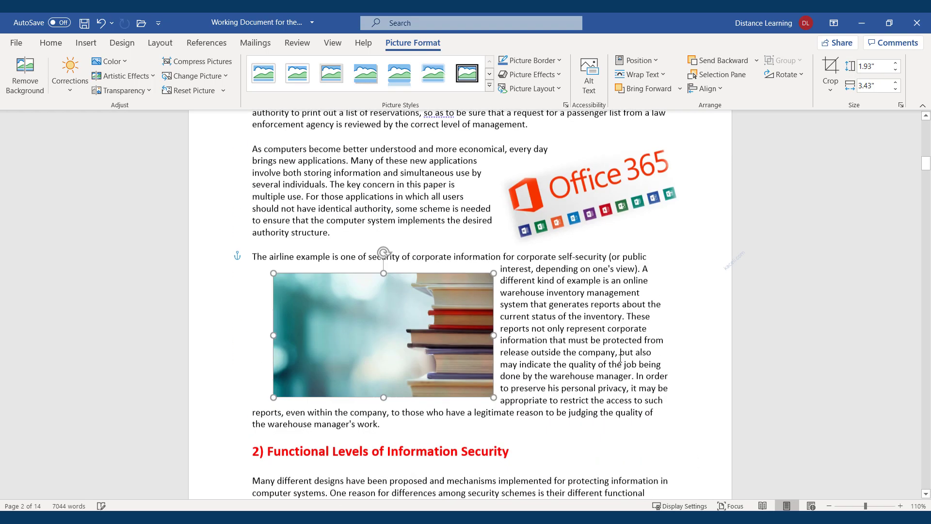
click(548, 297)
scroll(490, 354, down, 1)
click(253, 360)
click(86, 42)
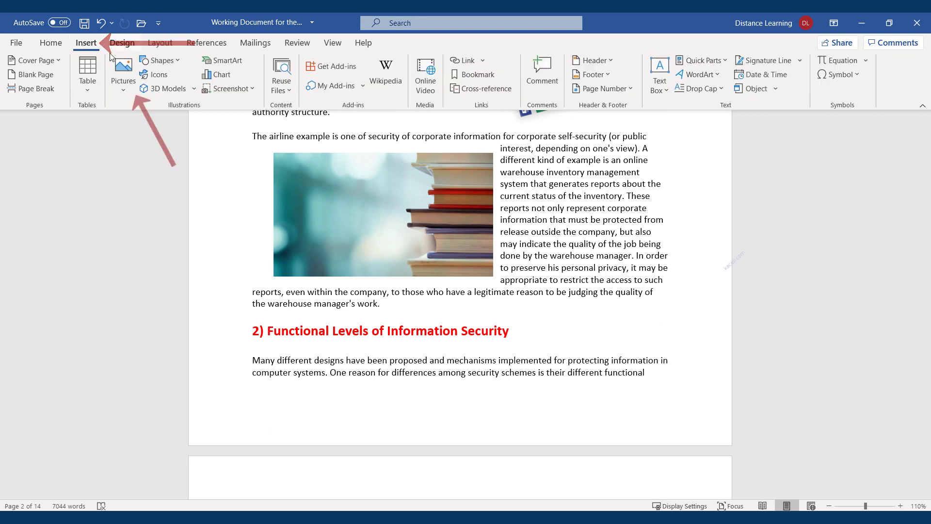
Step: Insert an Office logo found by searching online pictures for 'office 365'
click(125, 91)
click(143, 161)
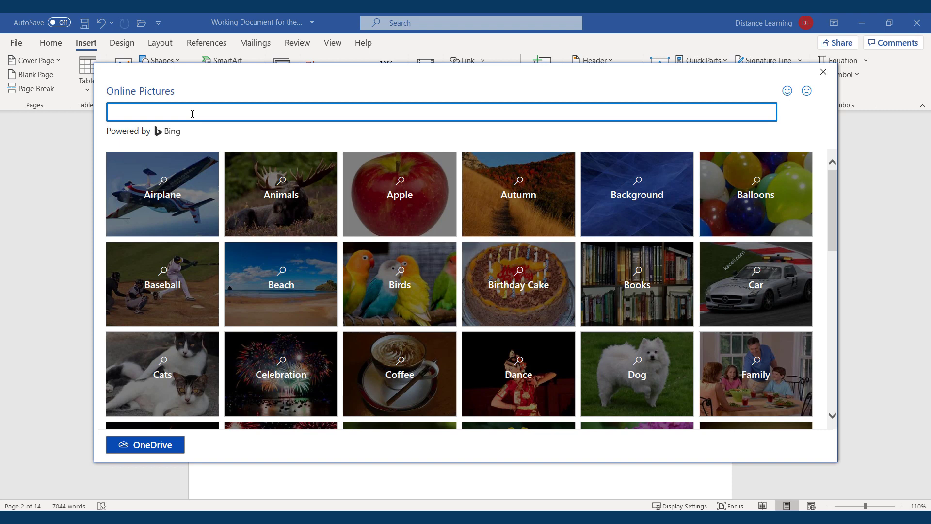
text(office 365)
key(Return)
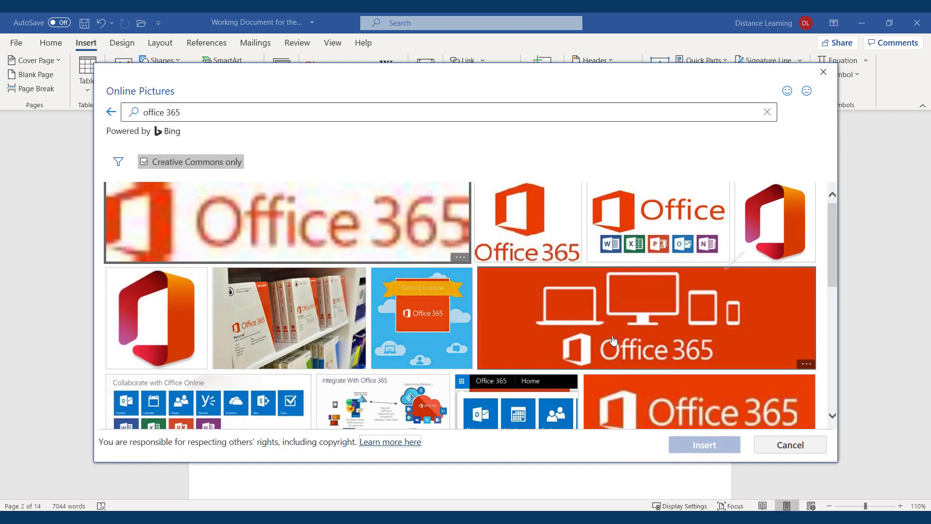
click(156, 318)
click(717, 450)
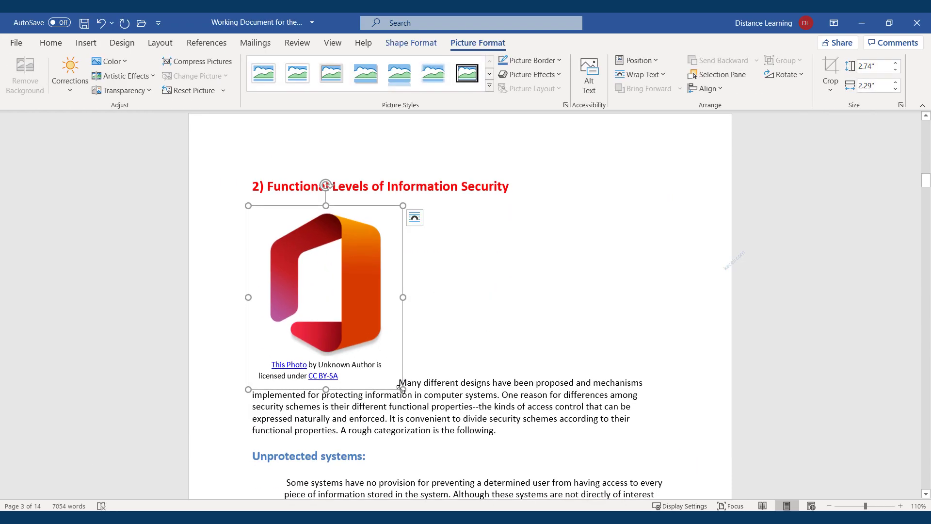
Step: Shrink the Office logo to 1.86 × 1.77 inches and give it a reflection picture style
drag(403, 389, 367, 329)
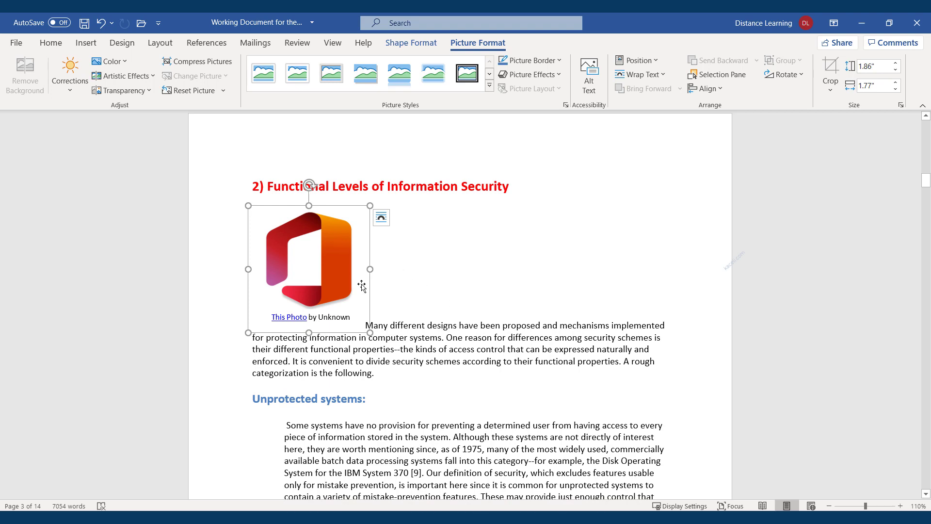
click(435, 271)
click(343, 273)
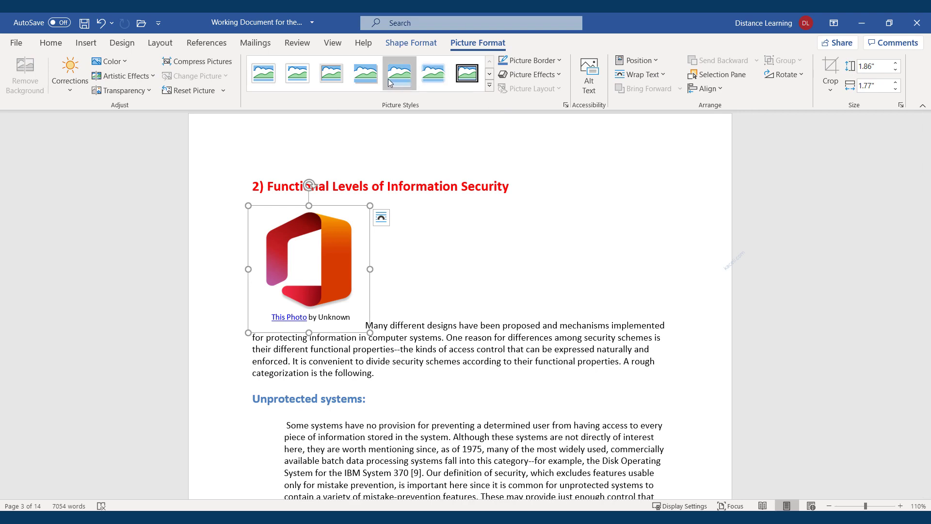
click(374, 77)
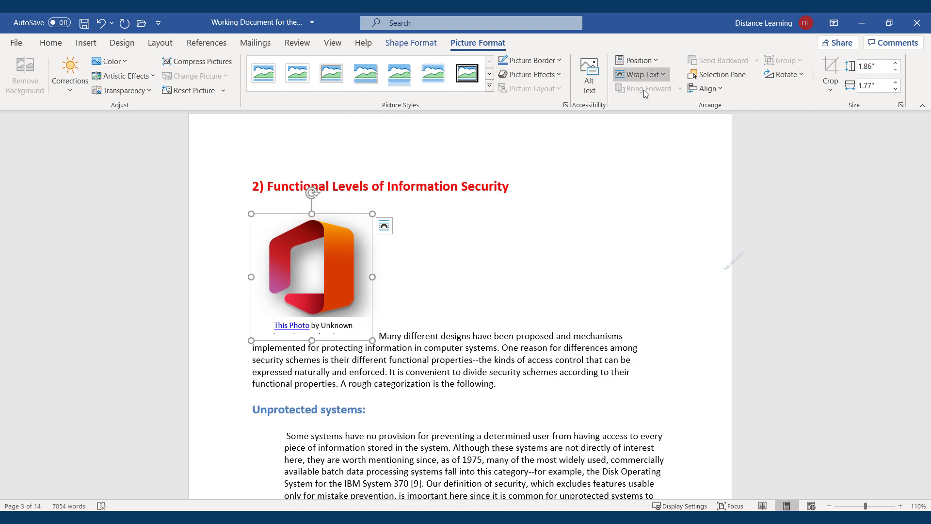
click(462, 322)
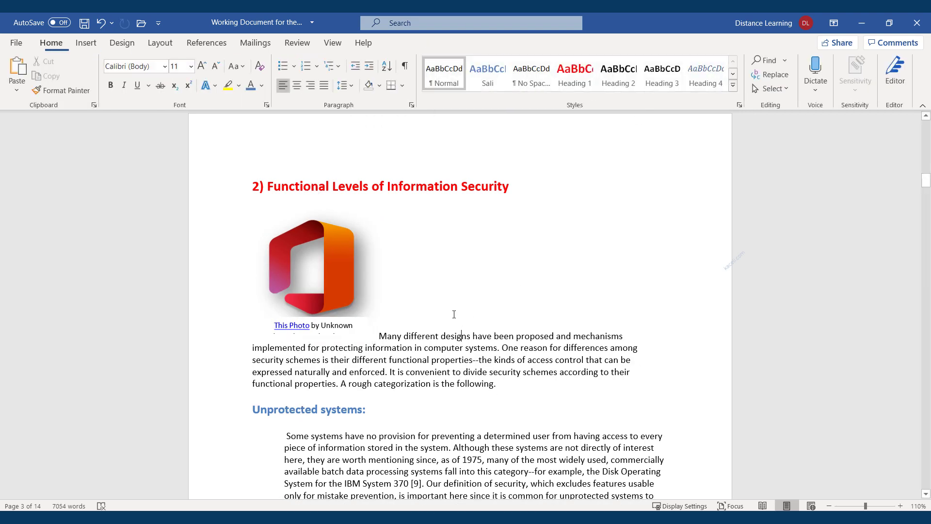
click(337, 288)
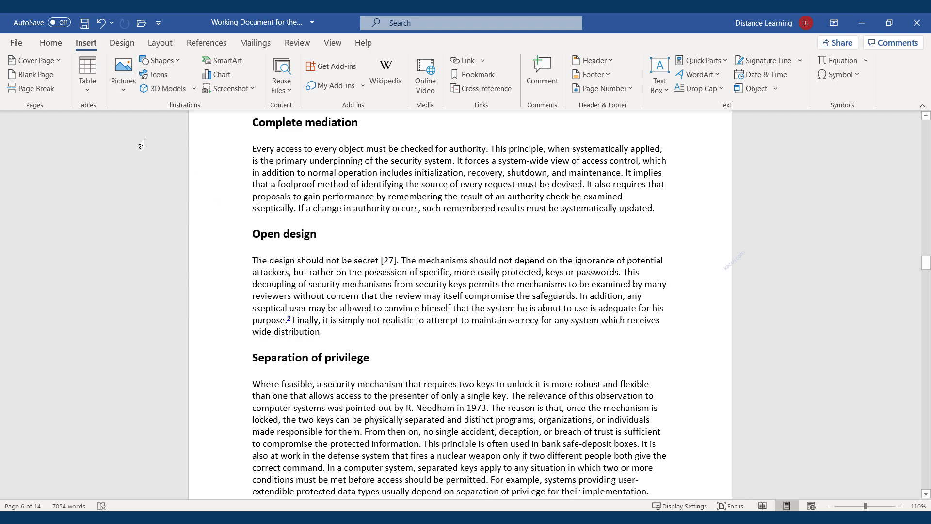
Step: Scroll through the document to the Complete mediation section on page 6
scroll(399, 270, up, 10)
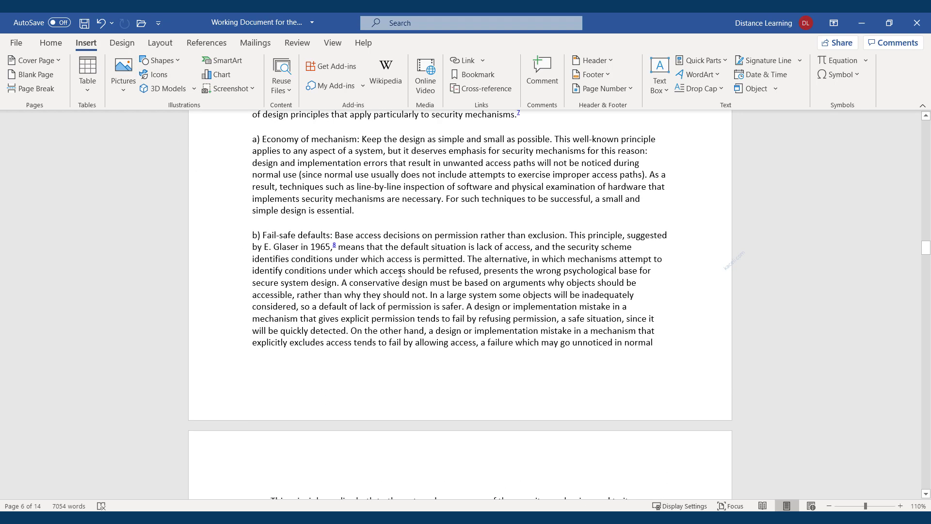
scroll(400, 273, up, 15)
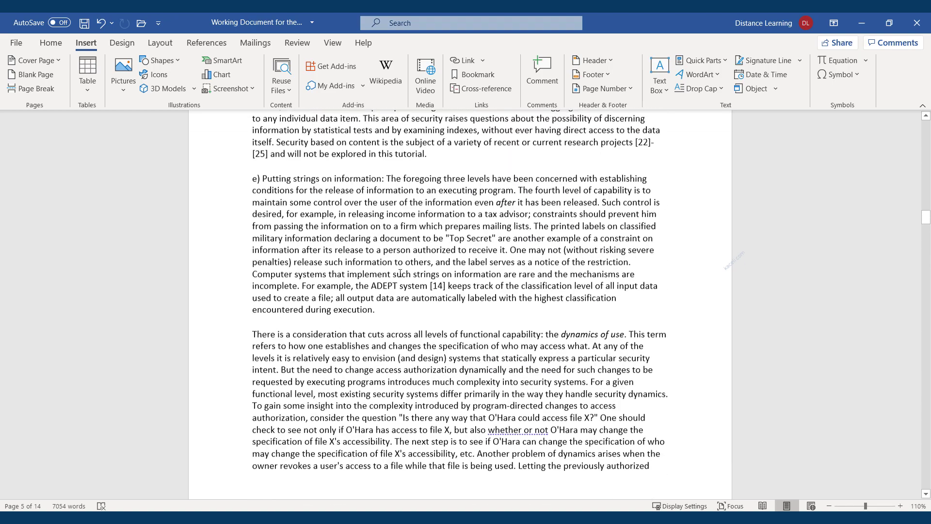
scroll(400, 273, up, 15)
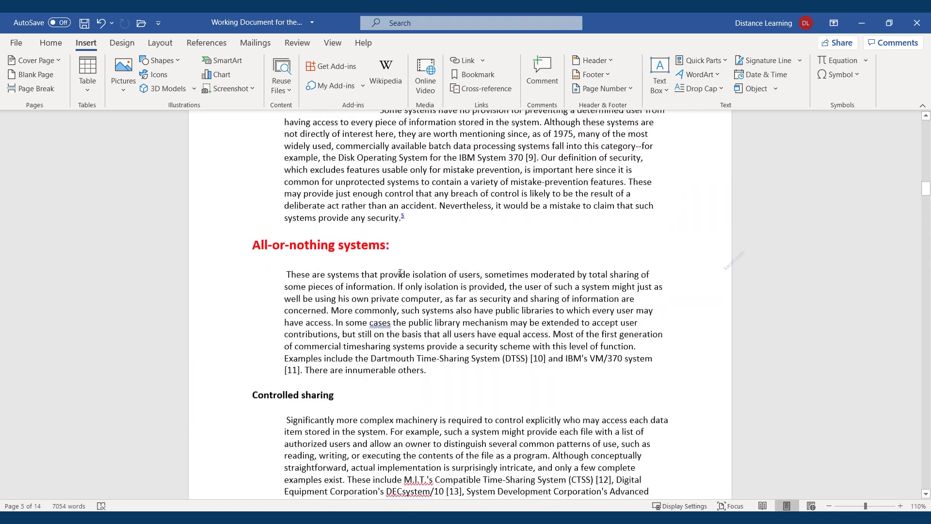
scroll(400, 273, up, 7)
scroll(400, 273, down, 8)
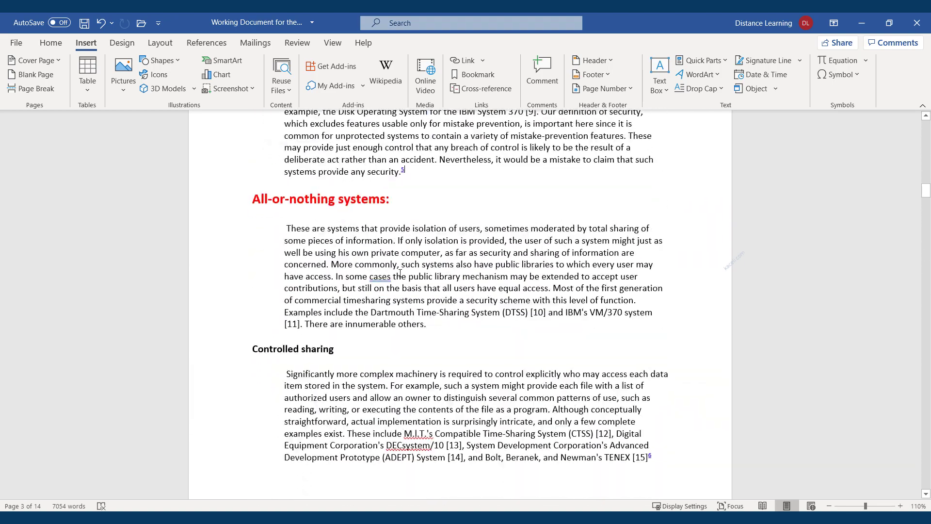
scroll(400, 273, down, 15)
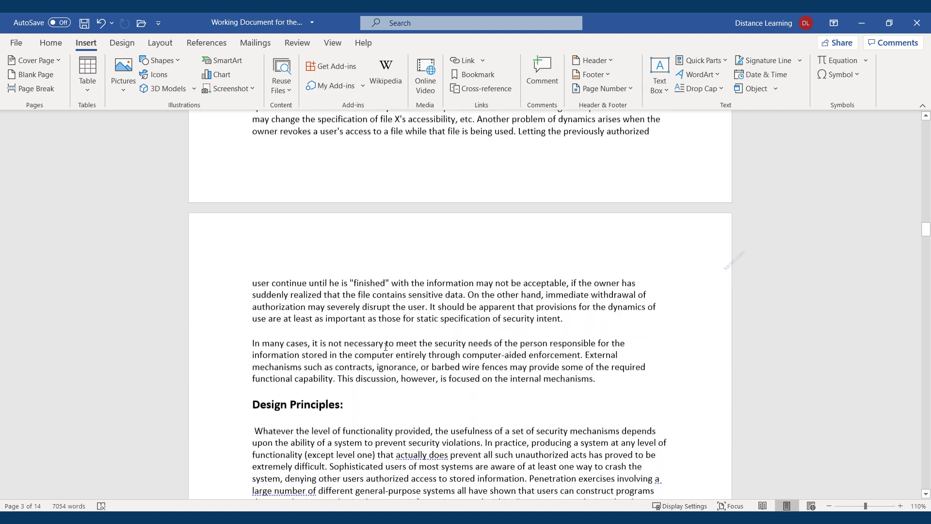
scroll(385, 346, down, 10)
scroll(326, 377, up, 3)
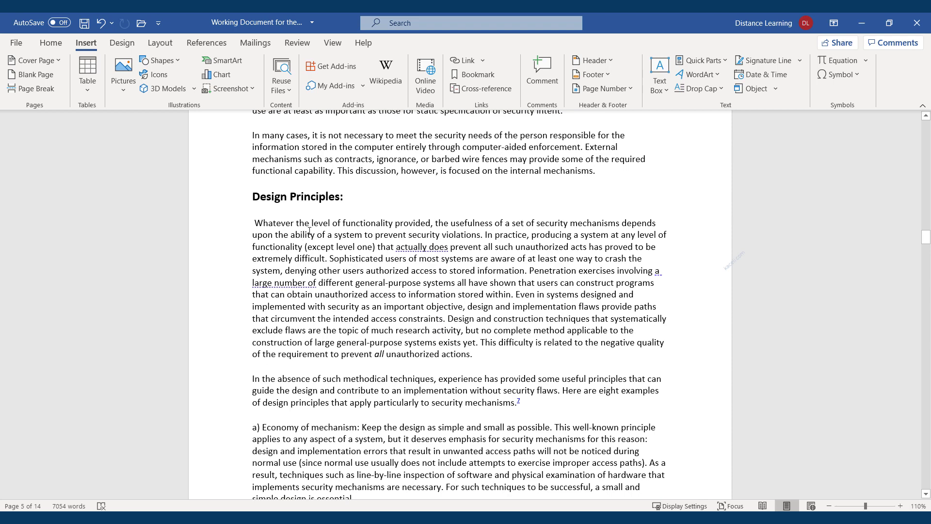
scroll(309, 231, down, 15)
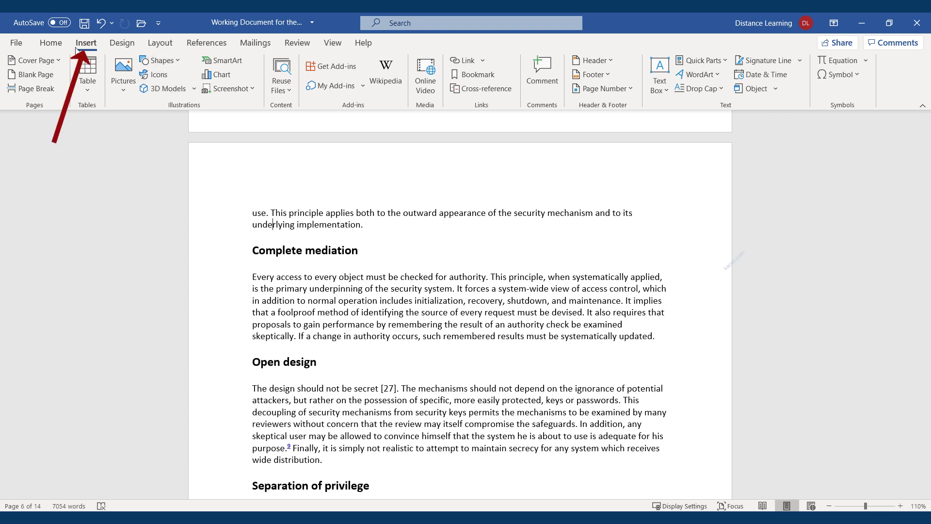
click(158, 76)
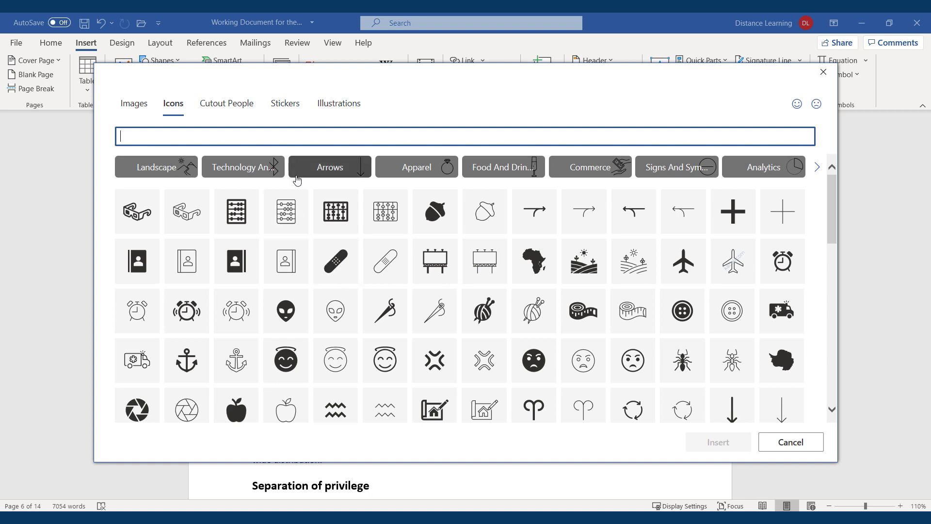
click(238, 169)
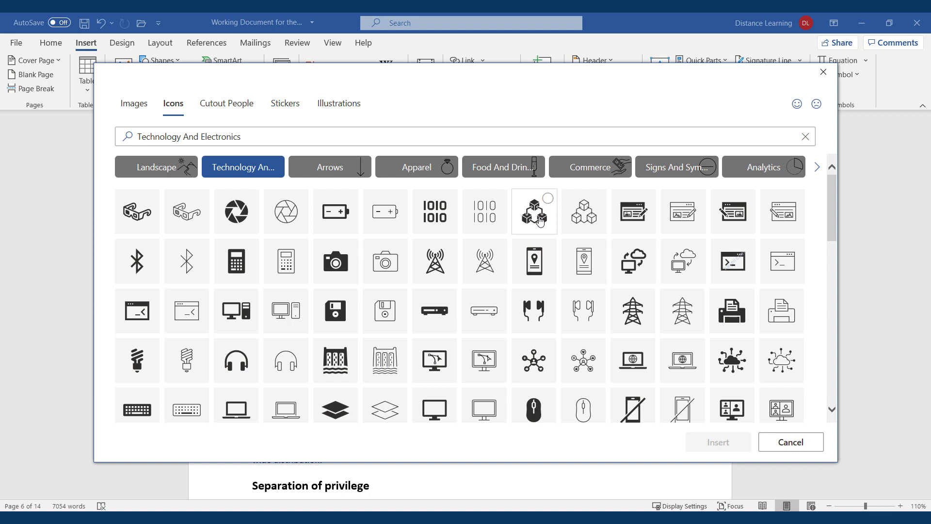
click(217, 137)
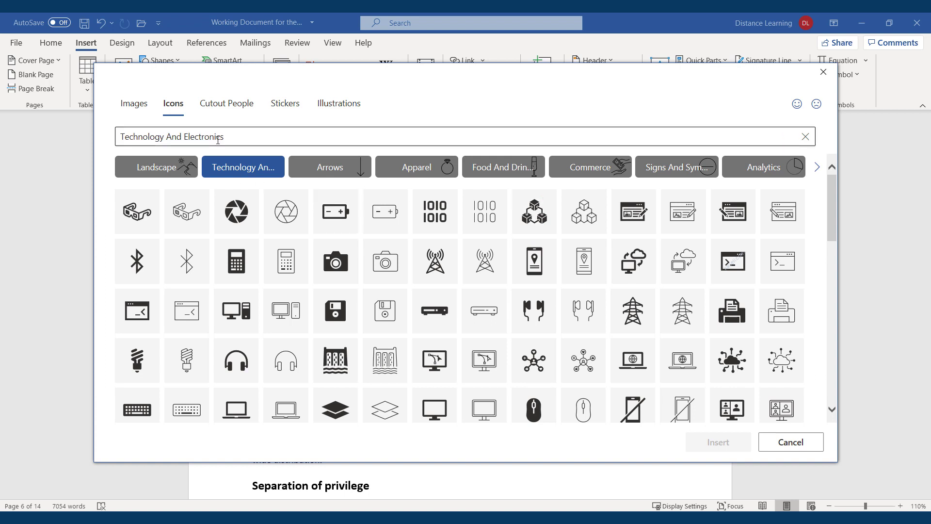
click(339, 106)
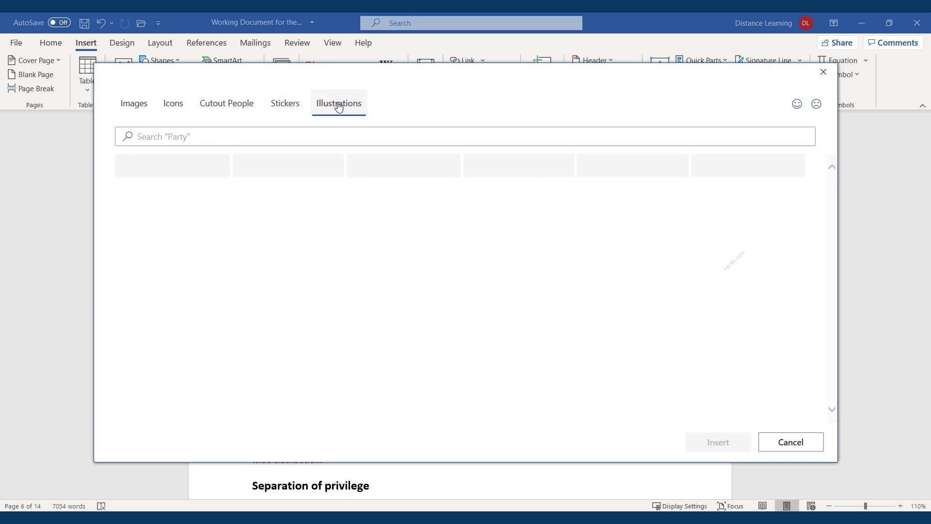
click(289, 114)
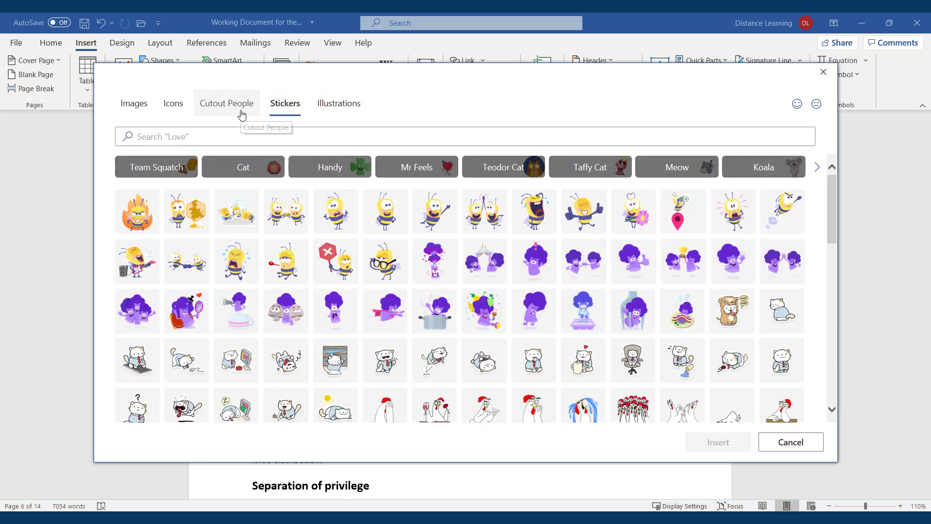
click(228, 108)
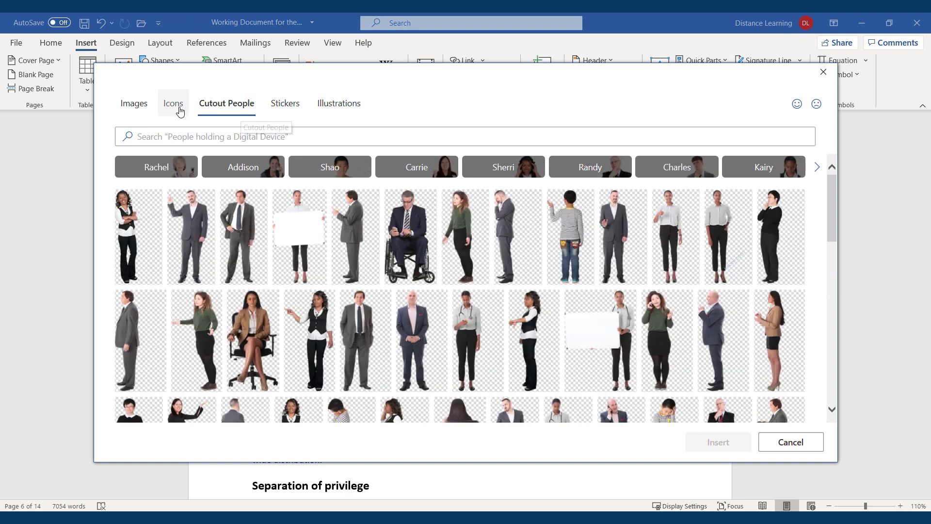
click(179, 110)
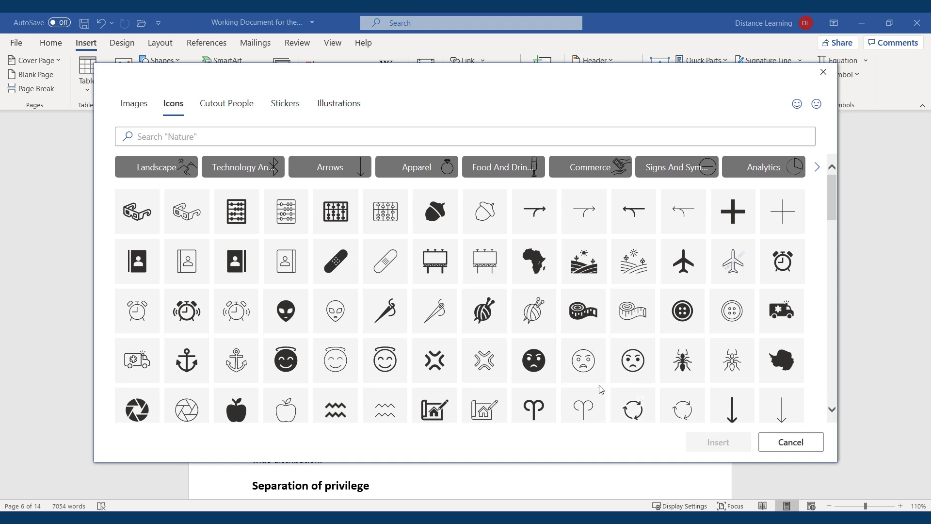
click(235, 168)
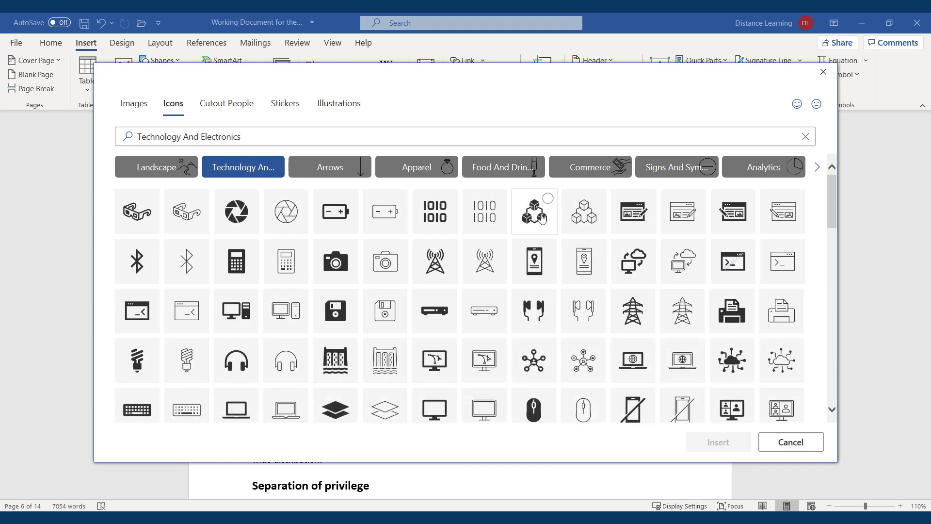
click(541, 219)
click(703, 442)
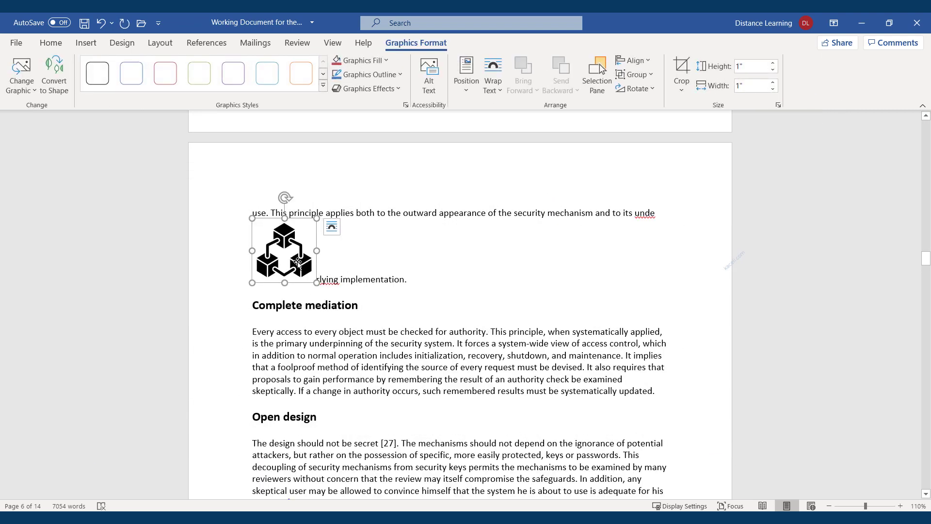
drag(295, 266, 254, 306)
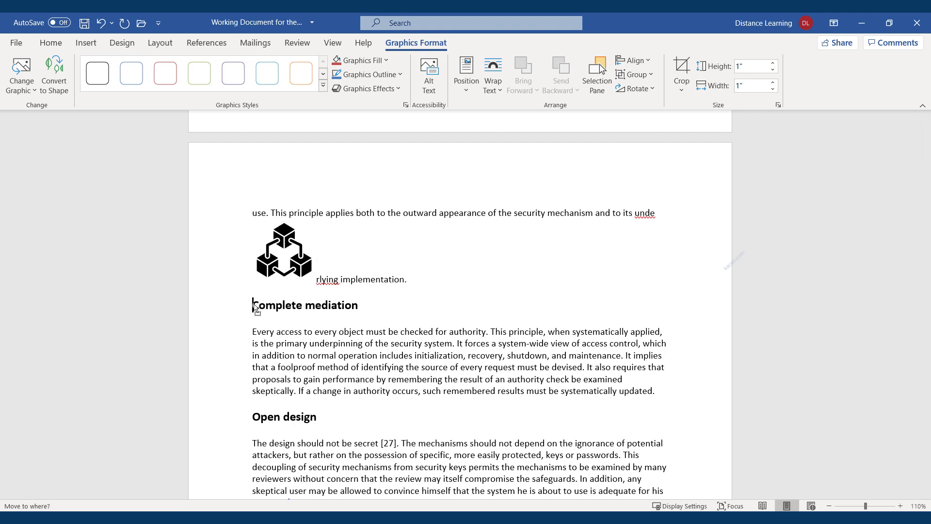
drag(254, 307, 254, 306)
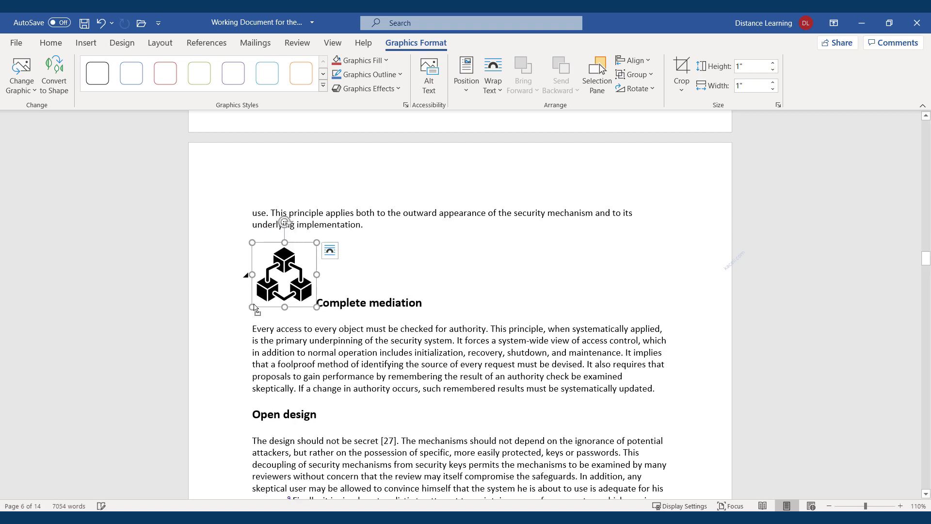
drag(317, 241, 245, 285)
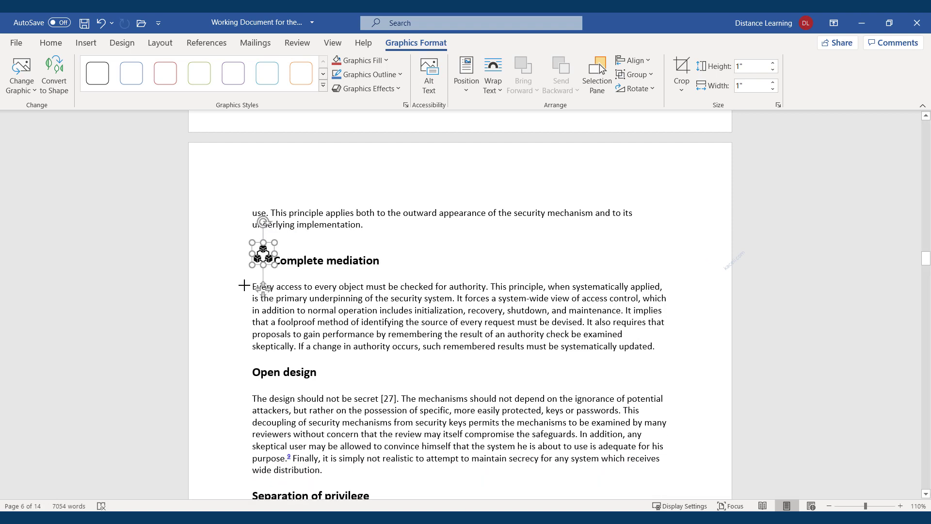
click(277, 261)
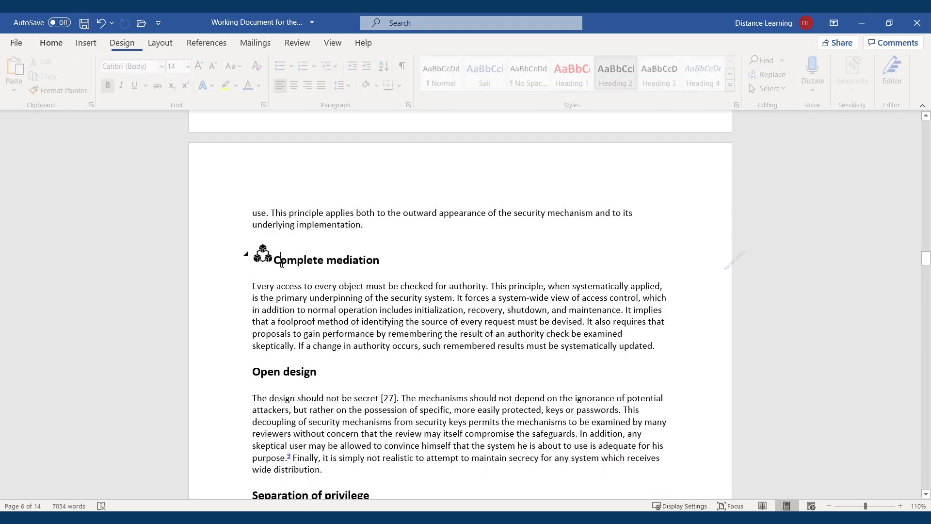
click(339, 309)
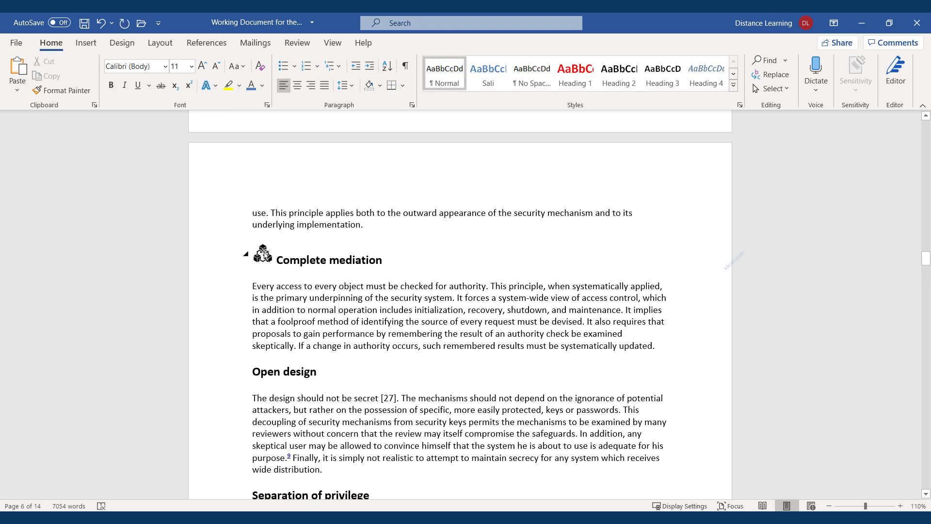
click(254, 372)
Step: Insert the billboard icon and shrink it to 0.33 inches square before the Open design heading
click(86, 44)
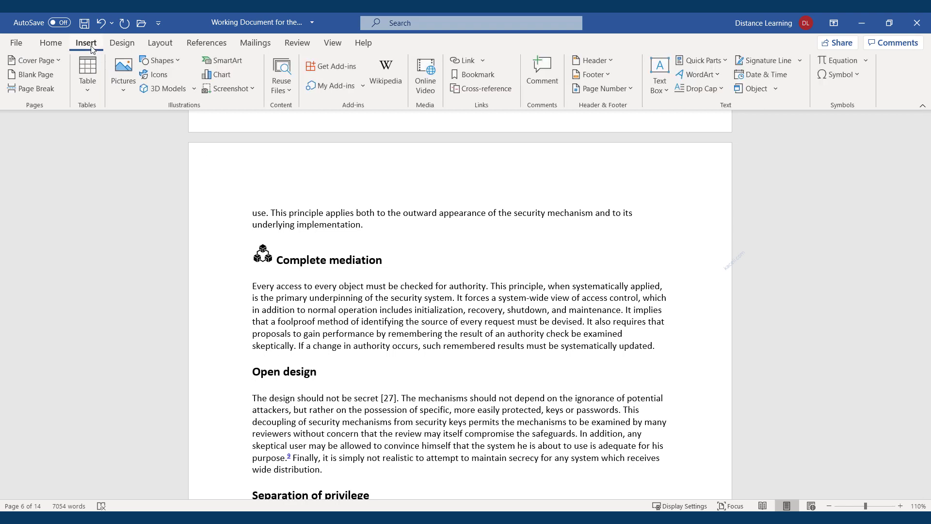
click(165, 74)
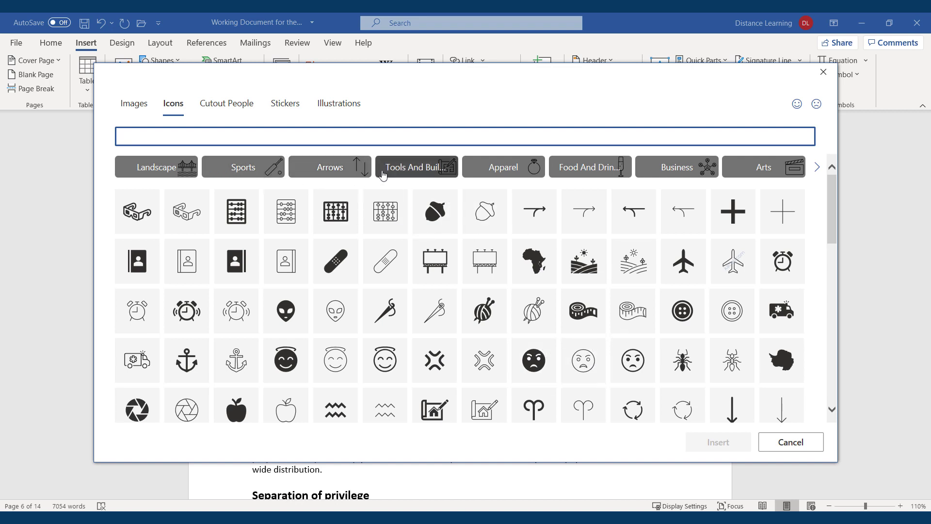
click(442, 266)
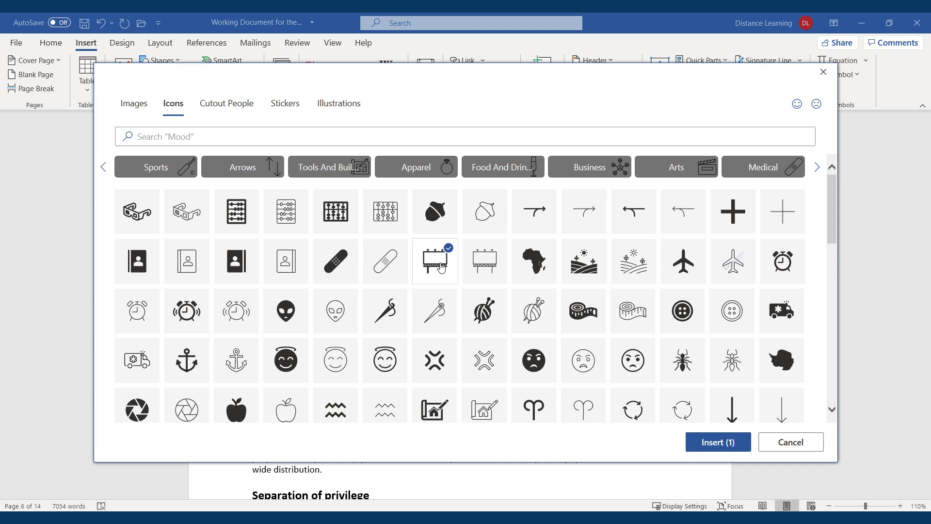
click(721, 442)
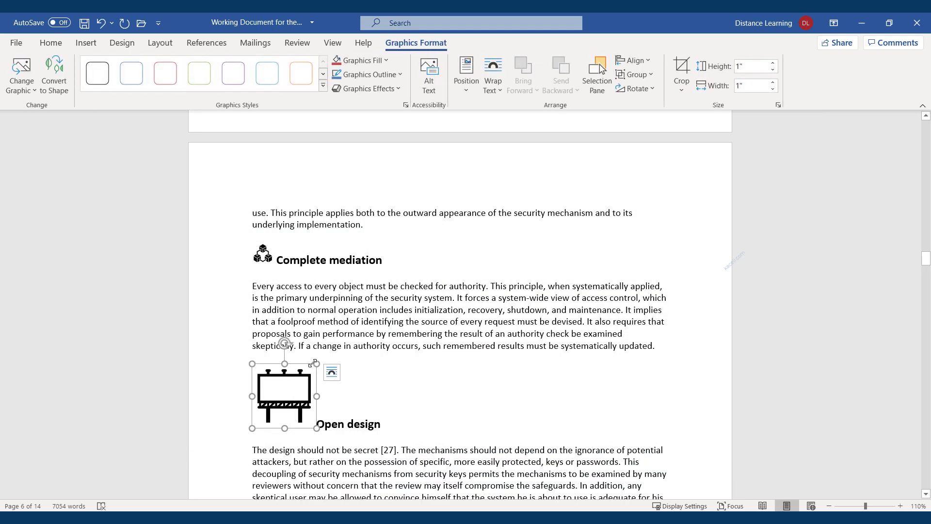
drag(316, 363, 269, 404)
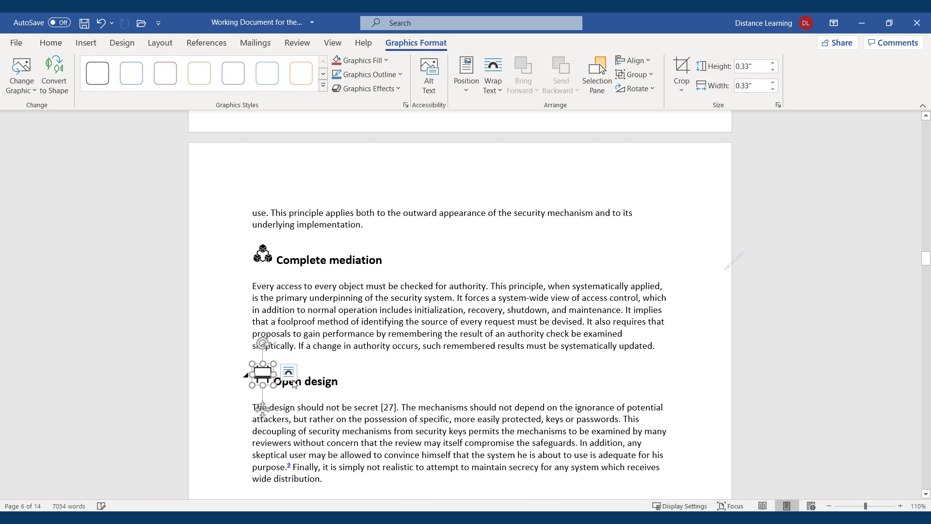
click(312, 381)
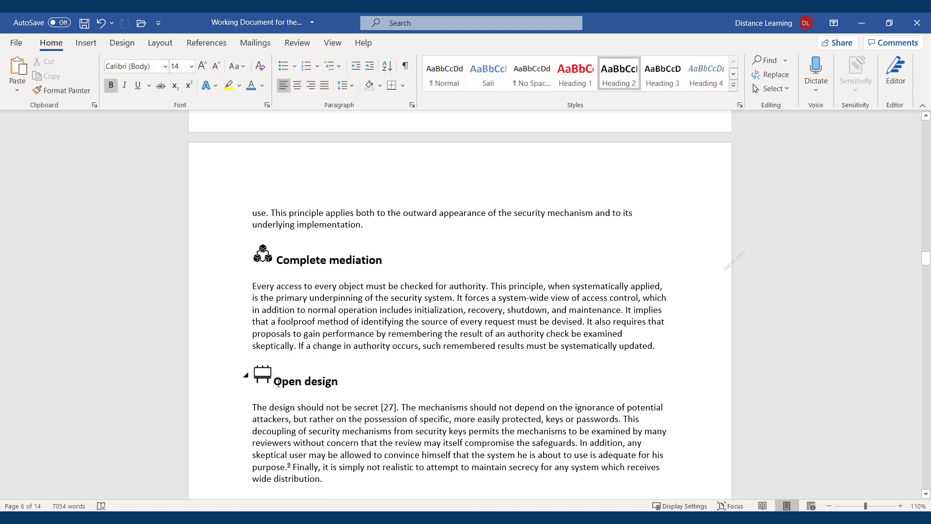
key(ctrl+z)
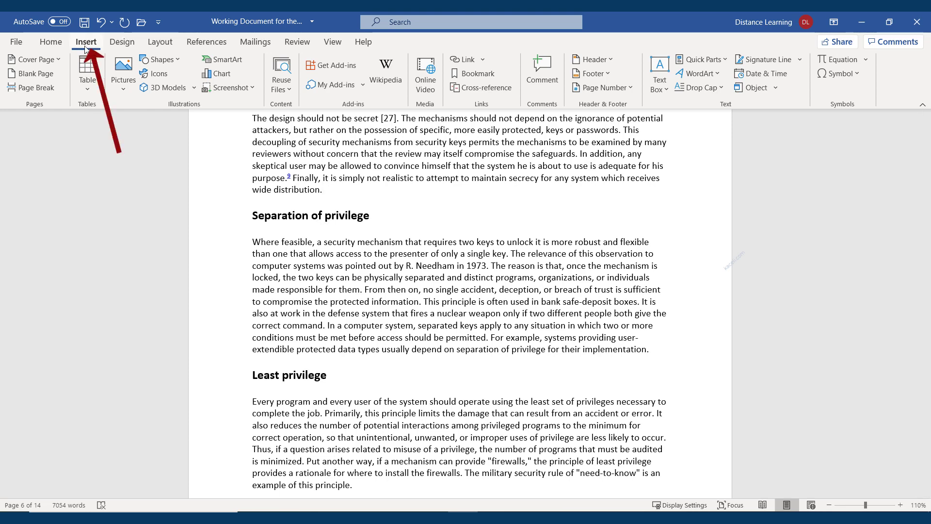
Step: Insert the animated heart model from All Animated Models in the online 3D model library
click(162, 88)
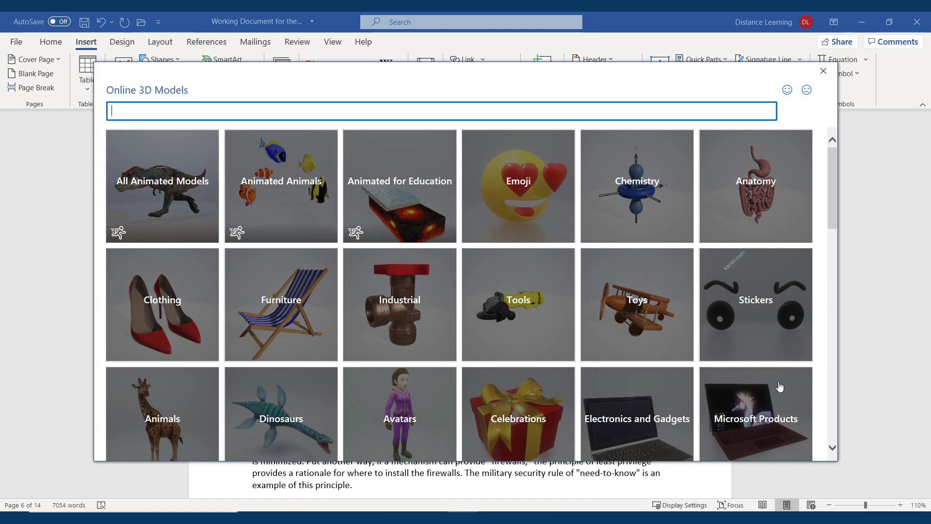
scroll(746, 354, down, 2)
scroll(238, 338, up, 2)
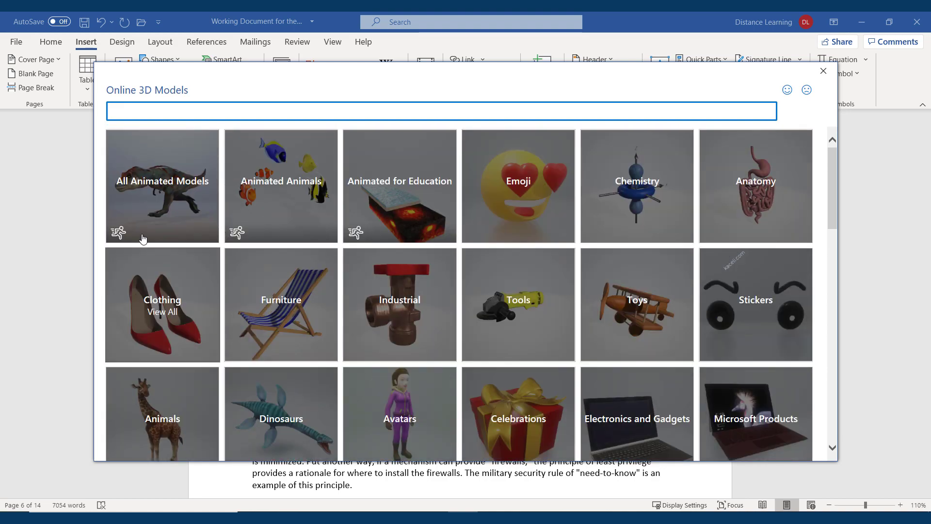
click(165, 190)
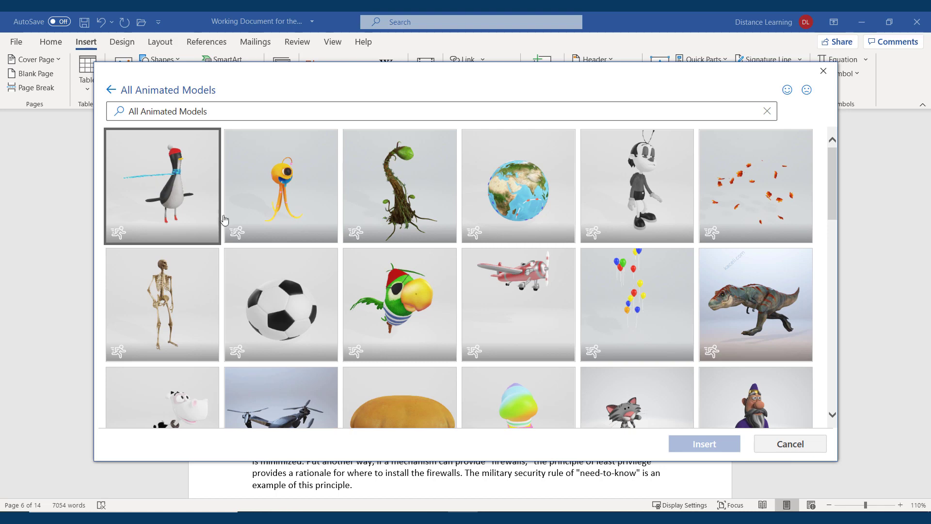
scroll(378, 295, down, 3)
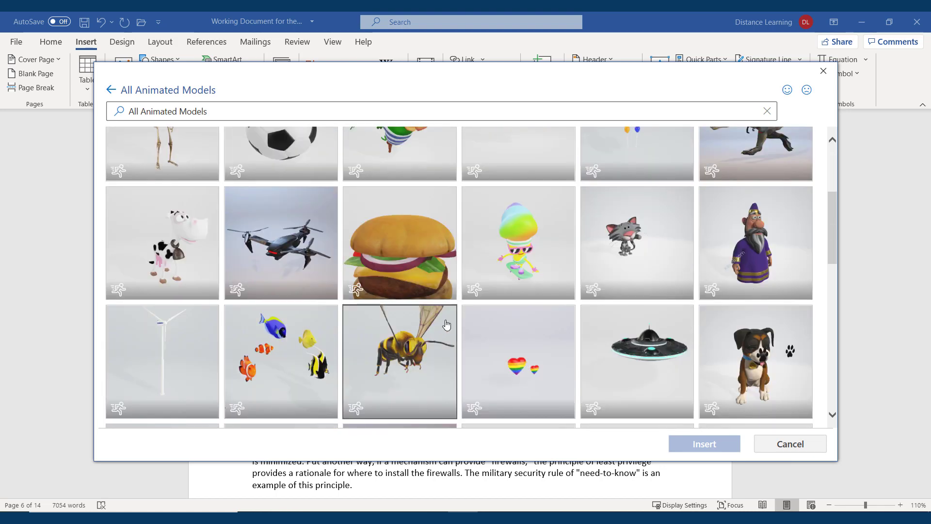
scroll(447, 325, down, 7)
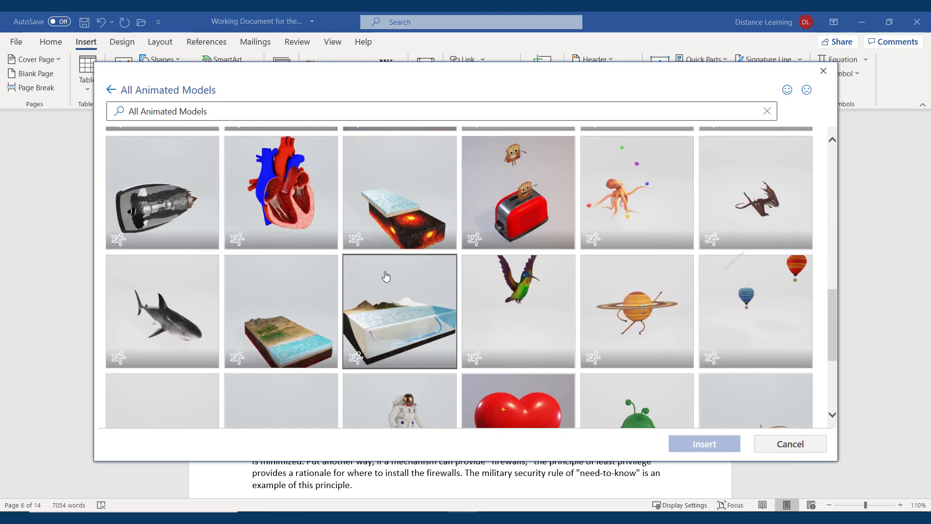
click(298, 191)
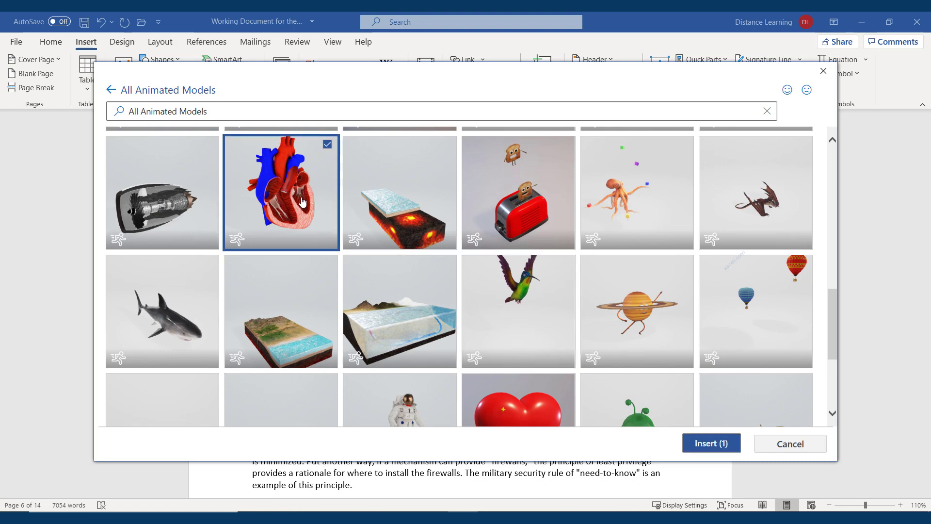
click(712, 444)
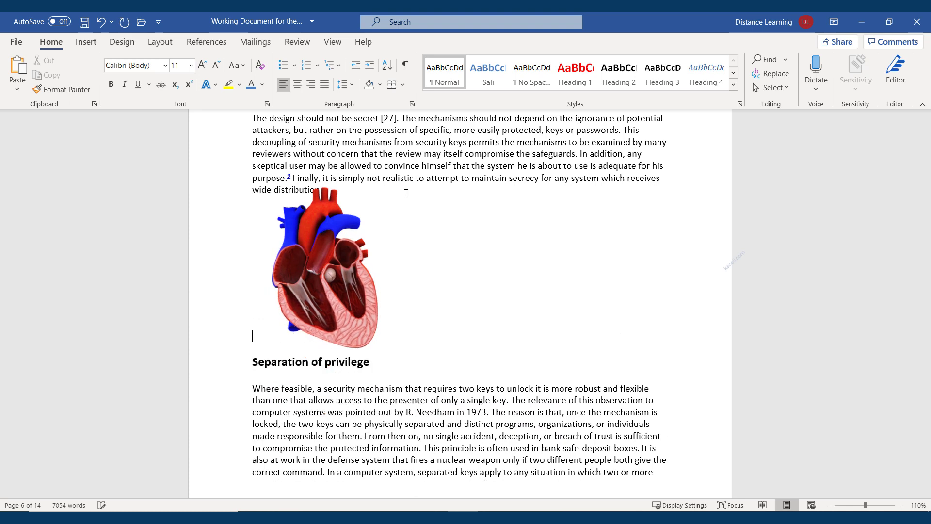
Step: Rotate the 3D heart model to a new viewing angle
click(363, 321)
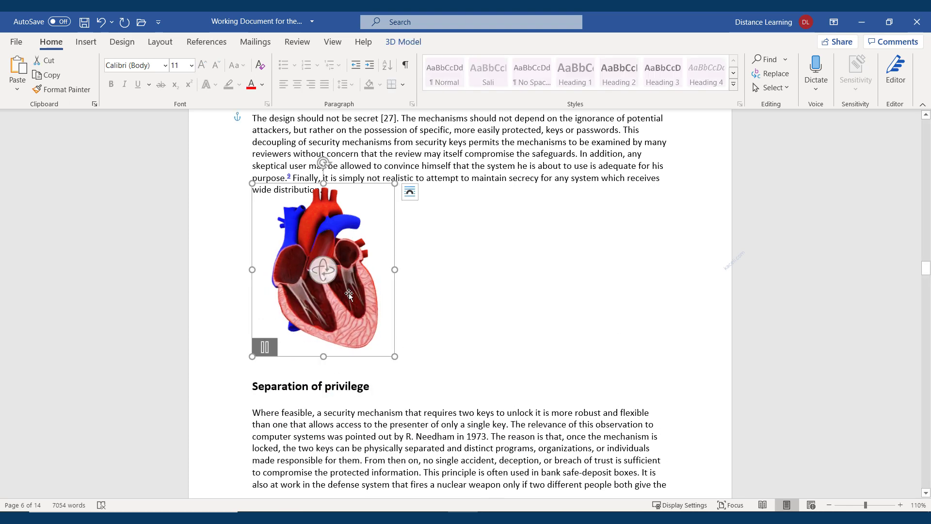
drag(323, 269, 252, 267)
drag(431, 286, 495, 273)
drag(335, 280, 442, 285)
drag(334, 280, 382, 267)
click(482, 304)
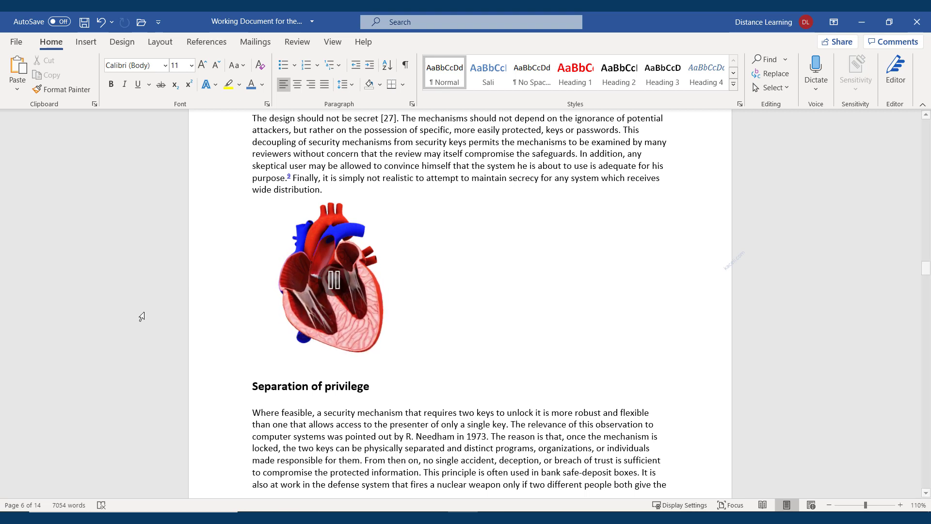
Step: Set the heart to Tight wrapping and move it up beside the Open design paragraph
click(374, 328)
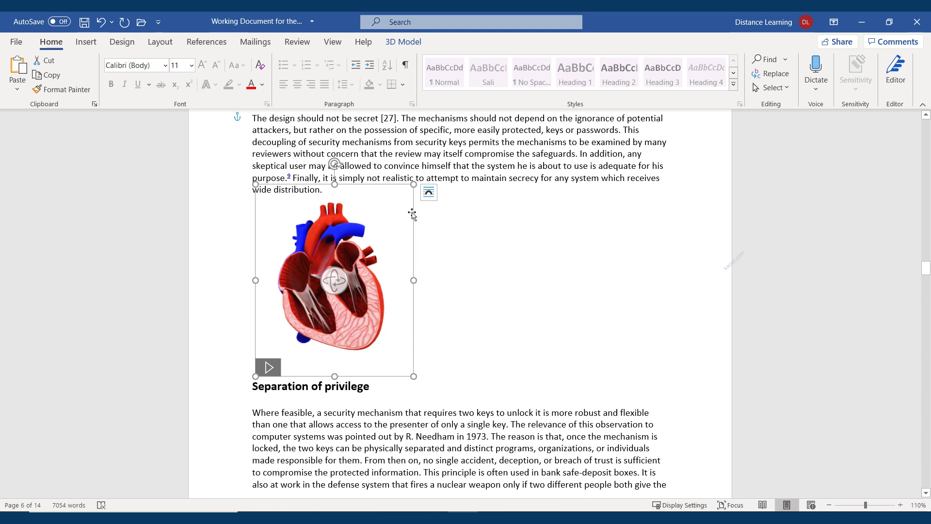
double_click(385, 353)
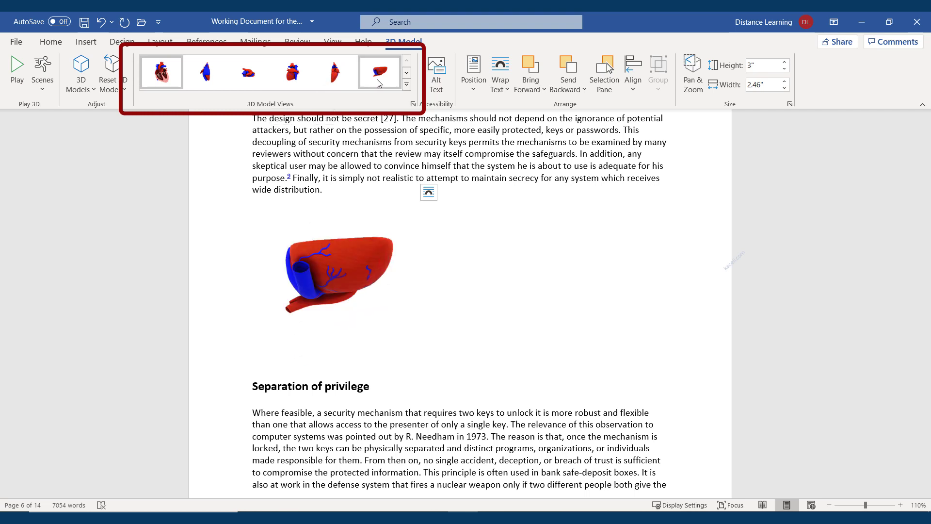
click(507, 89)
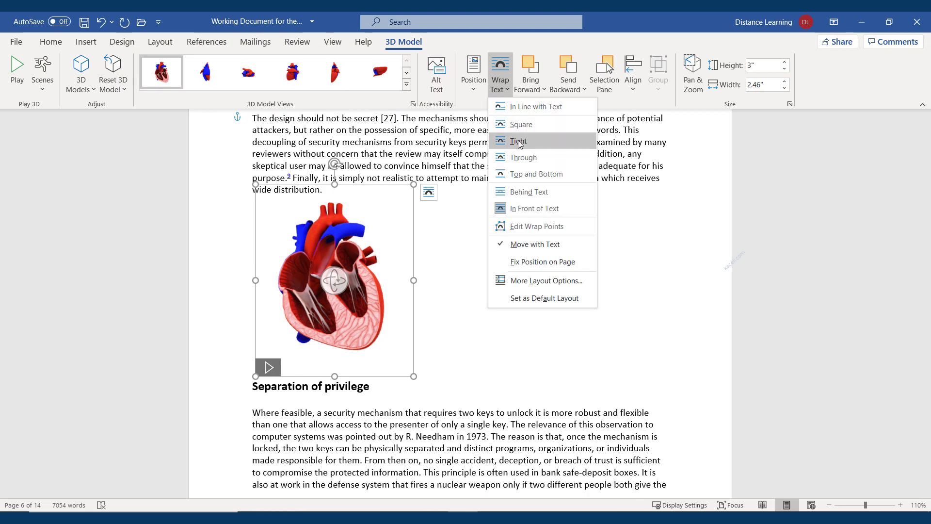
click(531, 165)
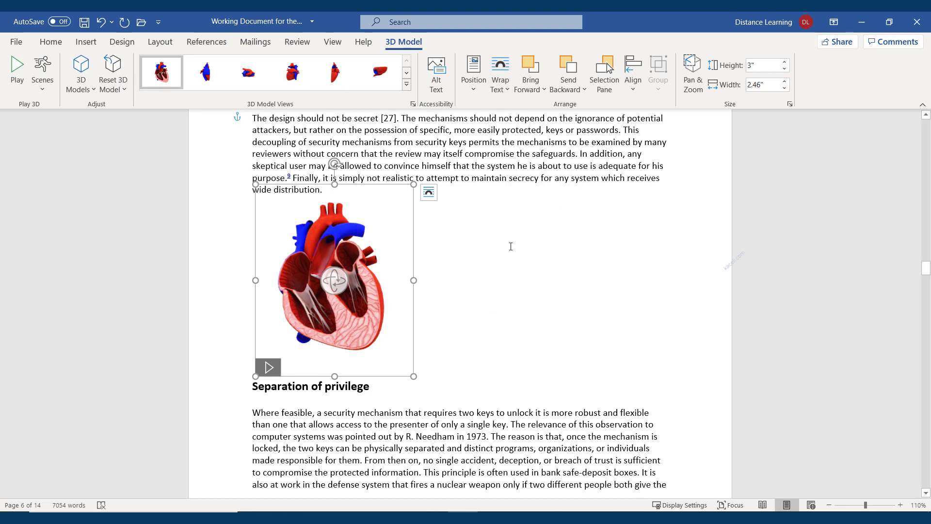
click(474, 290)
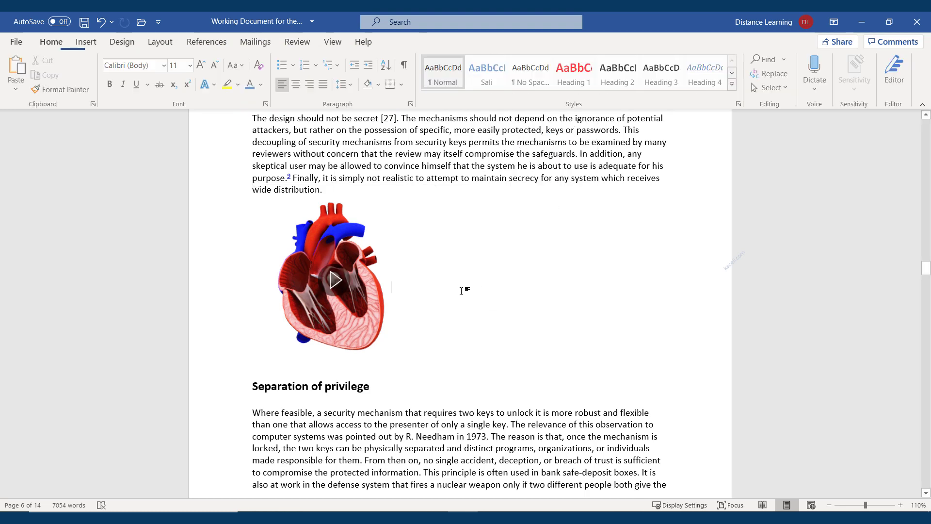
click(384, 284)
click(506, 89)
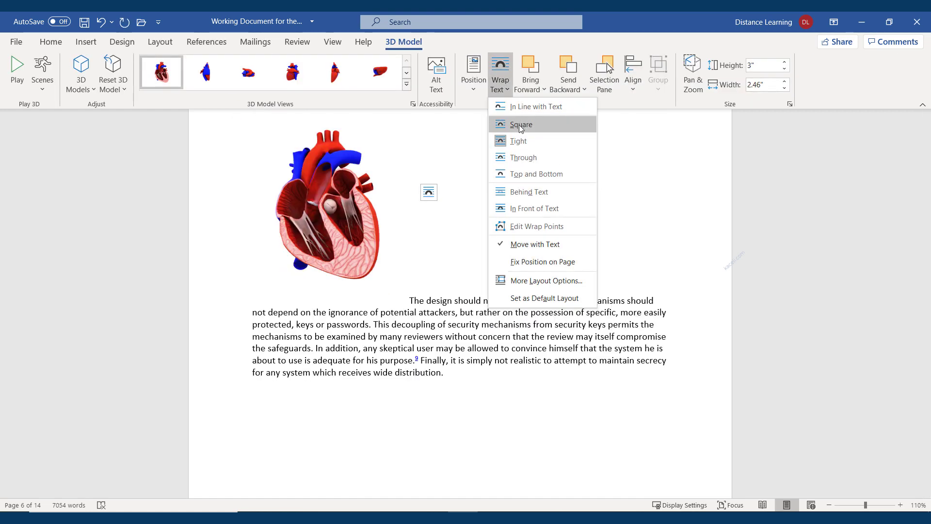
click(518, 143)
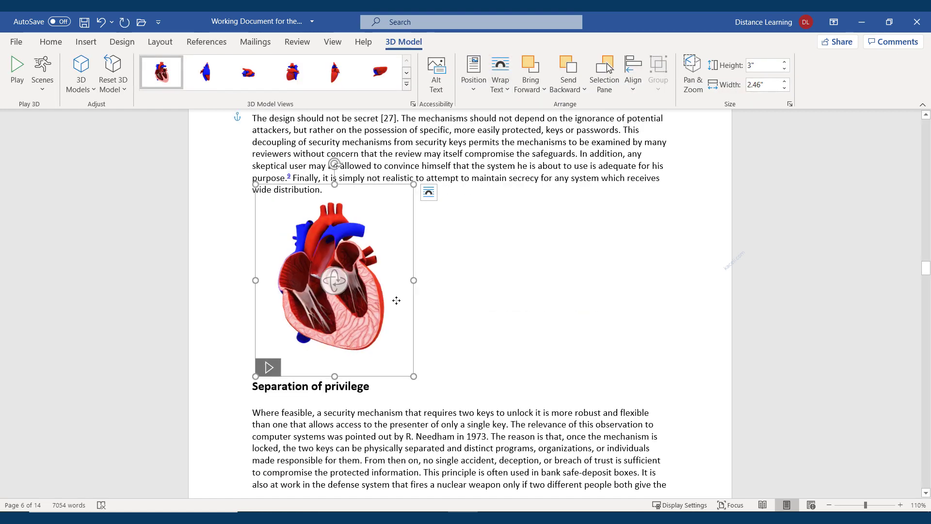
drag(396, 301, 392, 227)
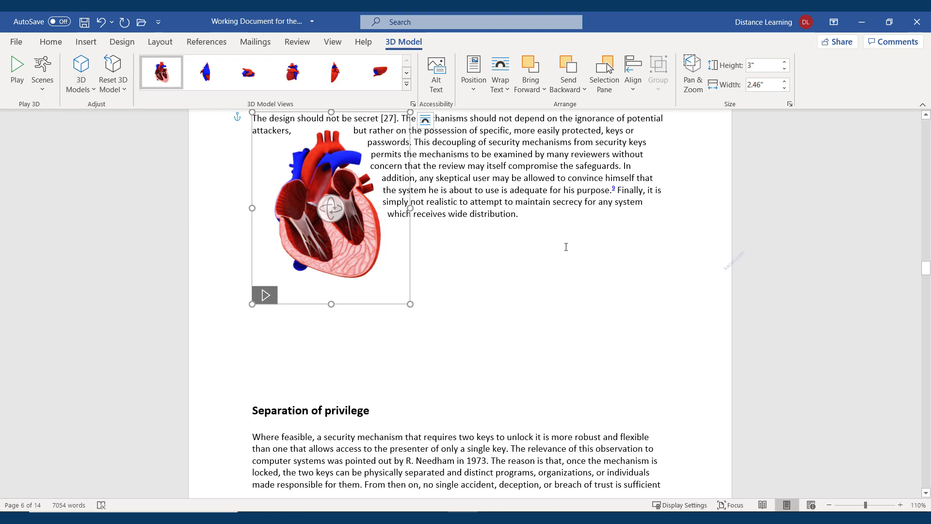
click(518, 264)
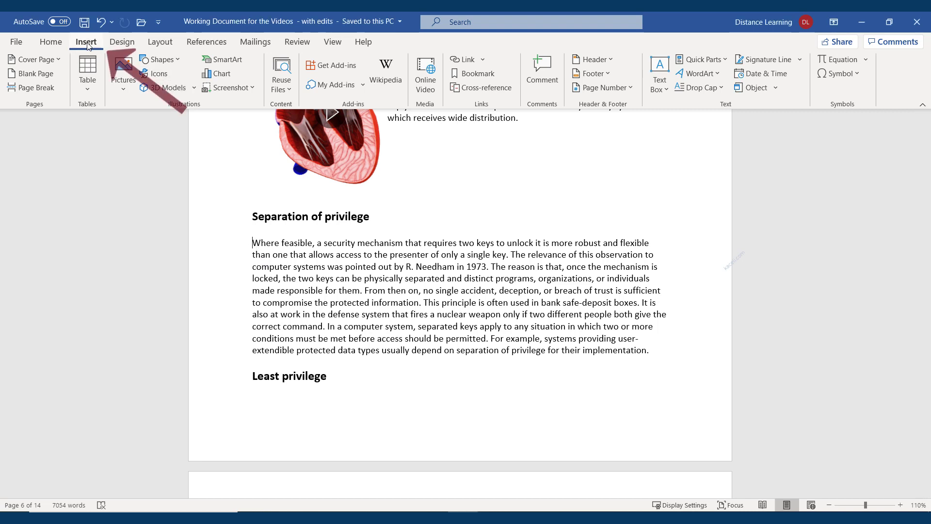
Step: Draw a parallelogram shape across the start of the Separation of privilege paragraph
click(173, 61)
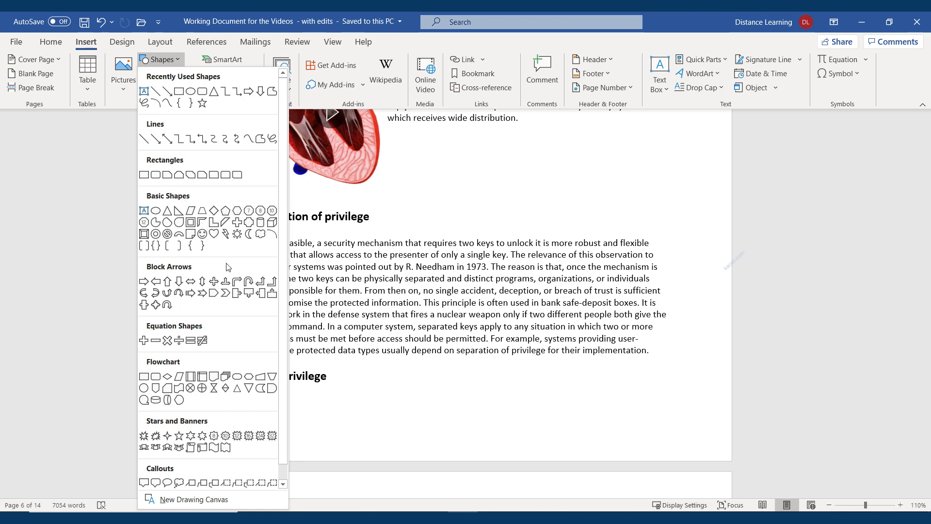
click(178, 233)
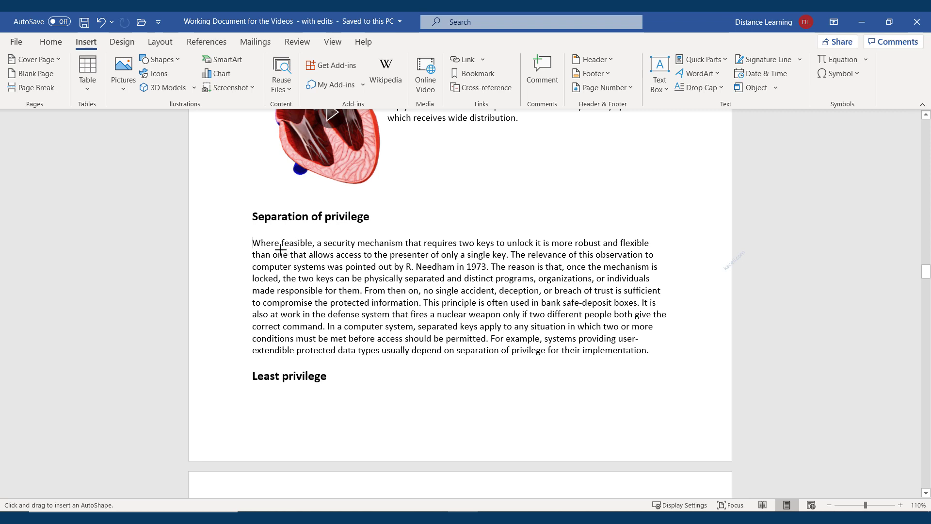
drag(254, 241, 392, 325)
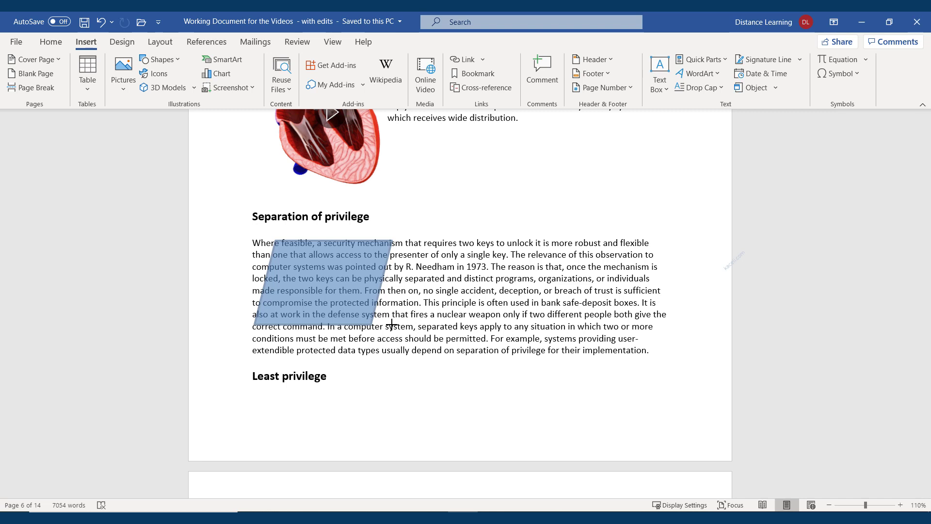
drag(392, 325, 391, 325)
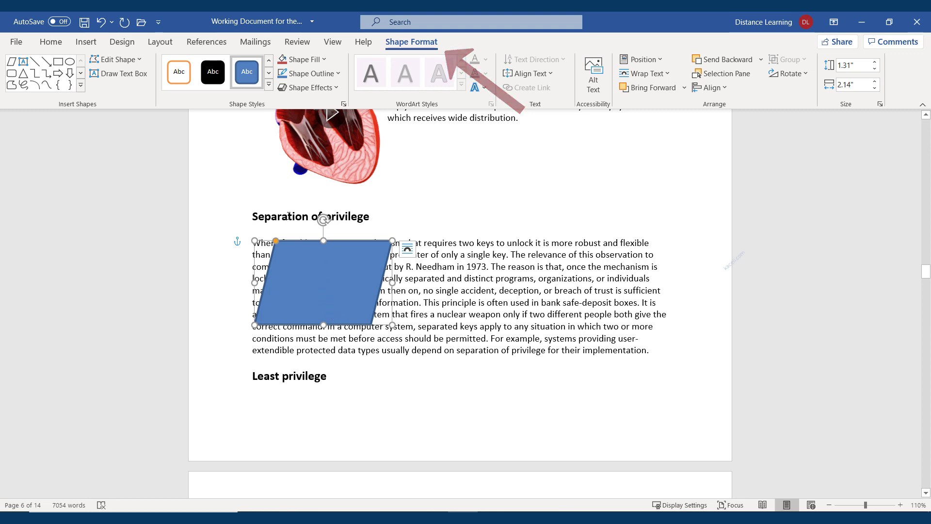
Step: Give the parallelogram a Perspective Left 3-D rotation
click(183, 81)
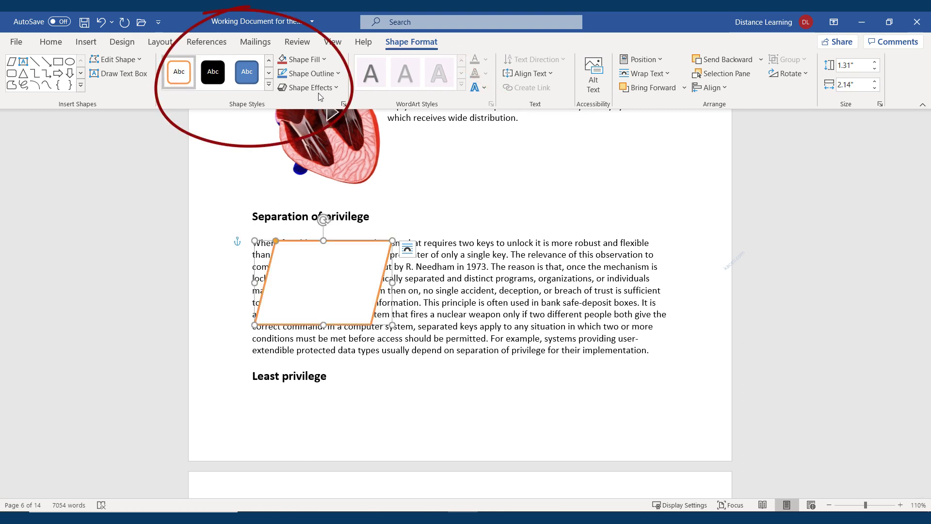
click(337, 87)
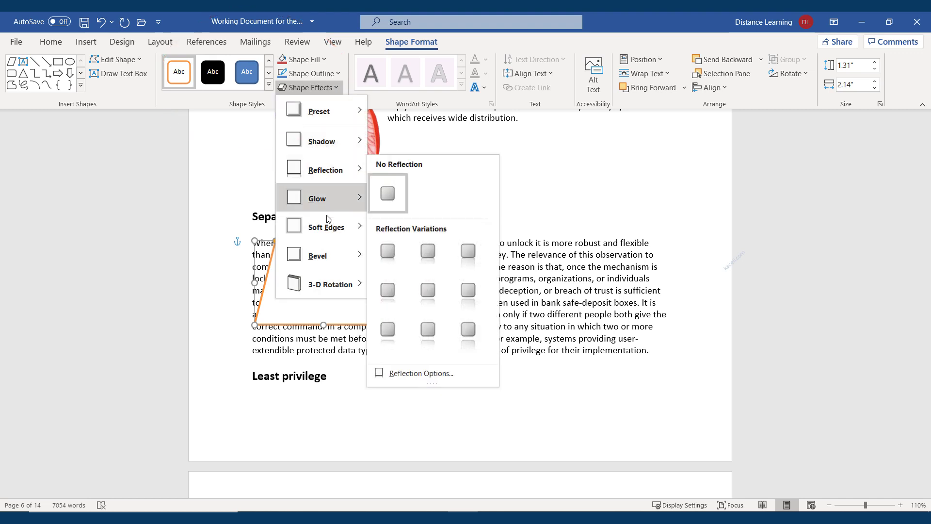
mouse_move(330, 285)
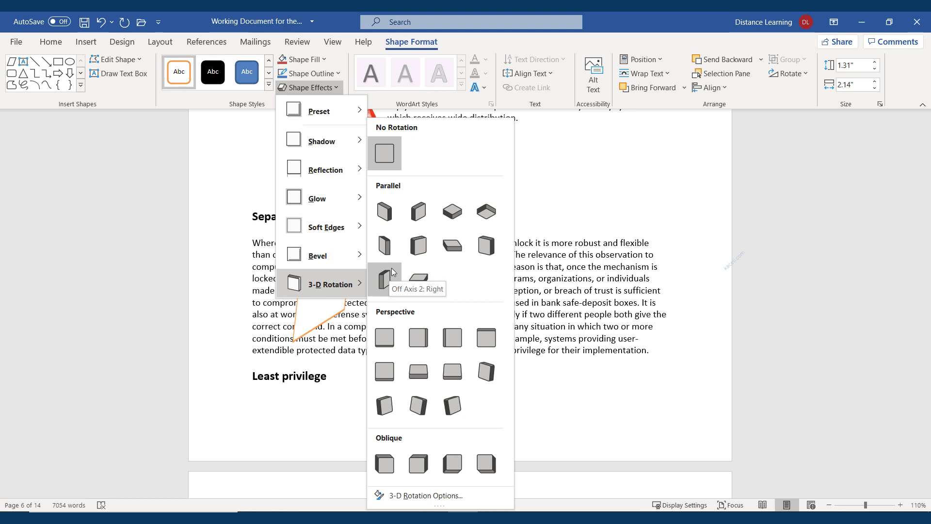
click(413, 342)
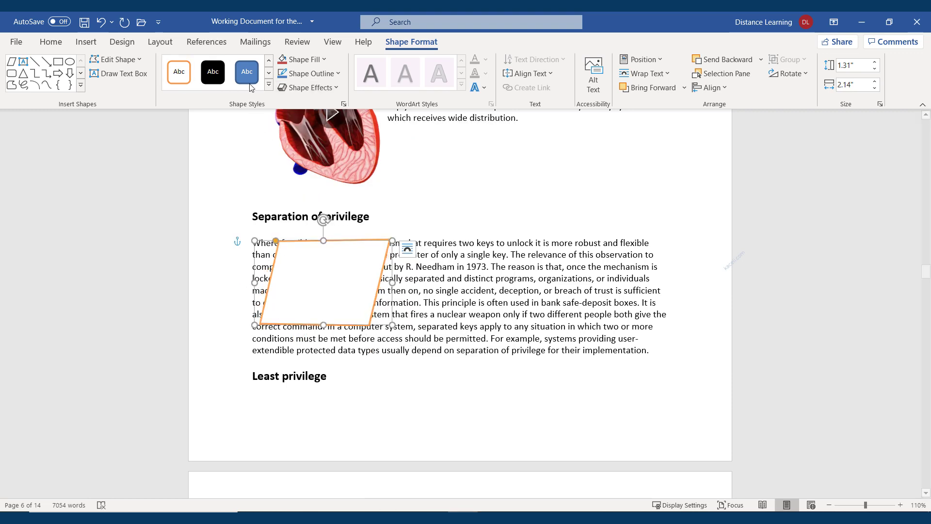
Step: Apply a solid blue theme shape style and Tight text wrapping to the parallelogram
click(268, 84)
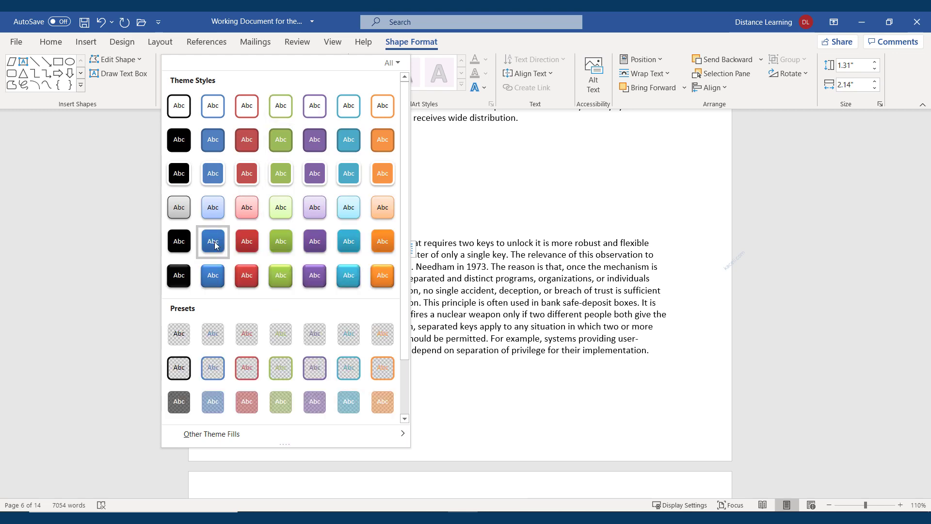
click(214, 176)
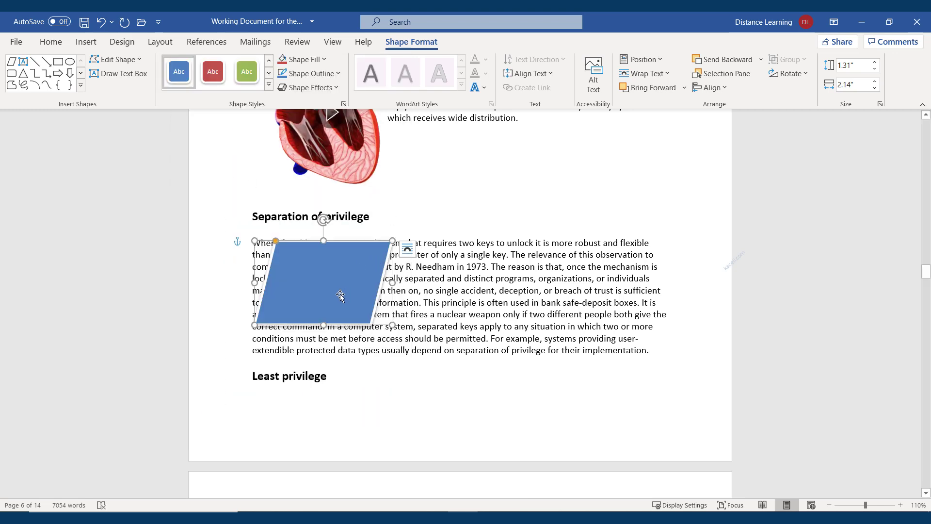
click(645, 73)
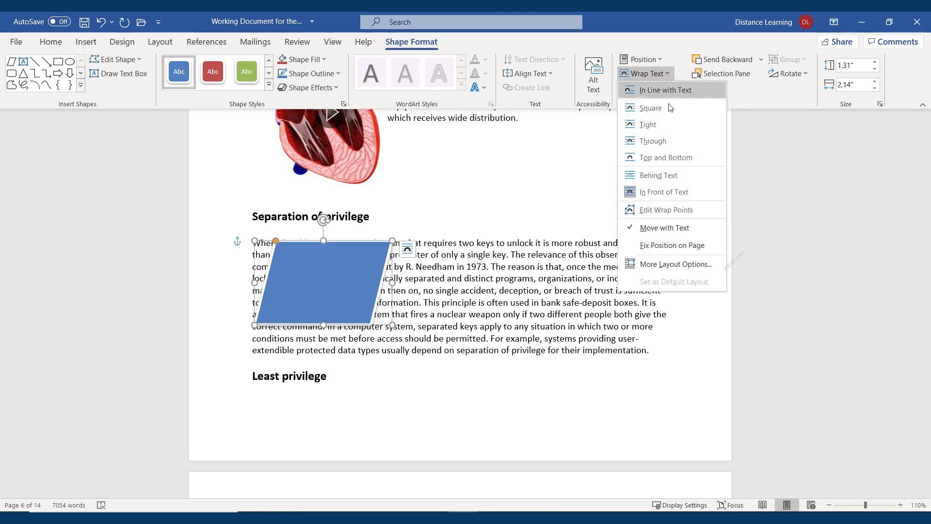
click(649, 125)
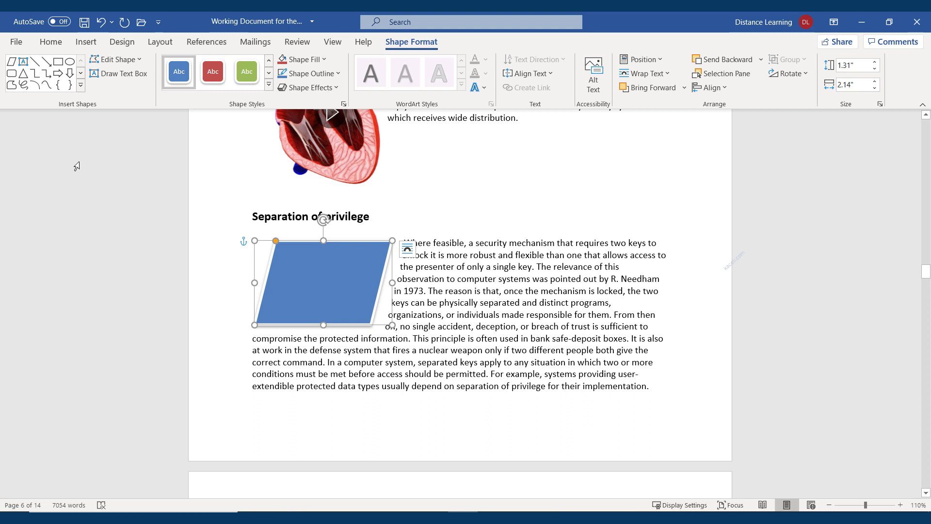
Step: Change the blue parallelogram into a horizontal scroll banner that keeps its blue fill
click(139, 60)
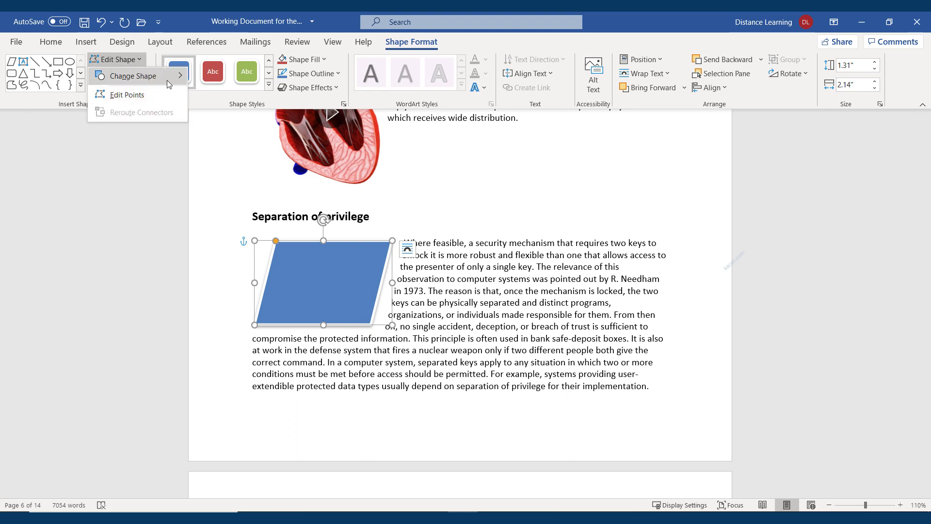
mouse_move(167, 80)
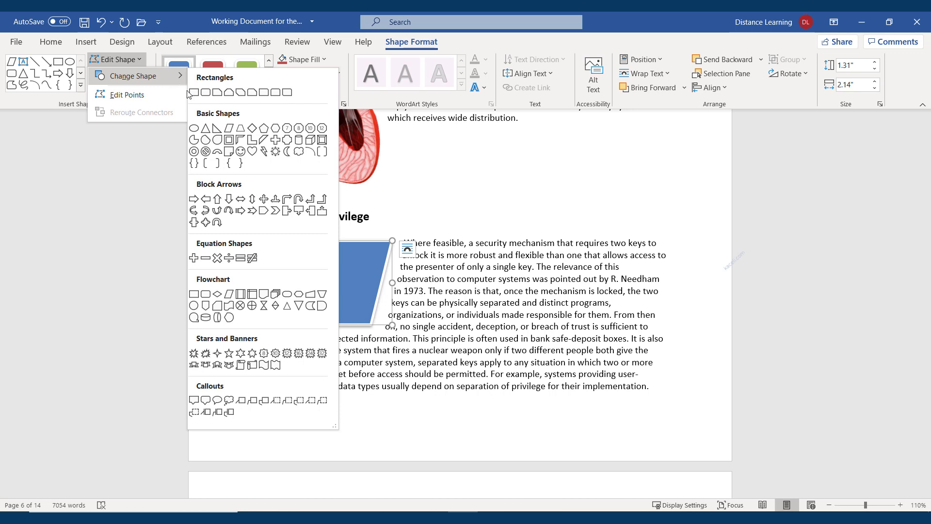
click(251, 365)
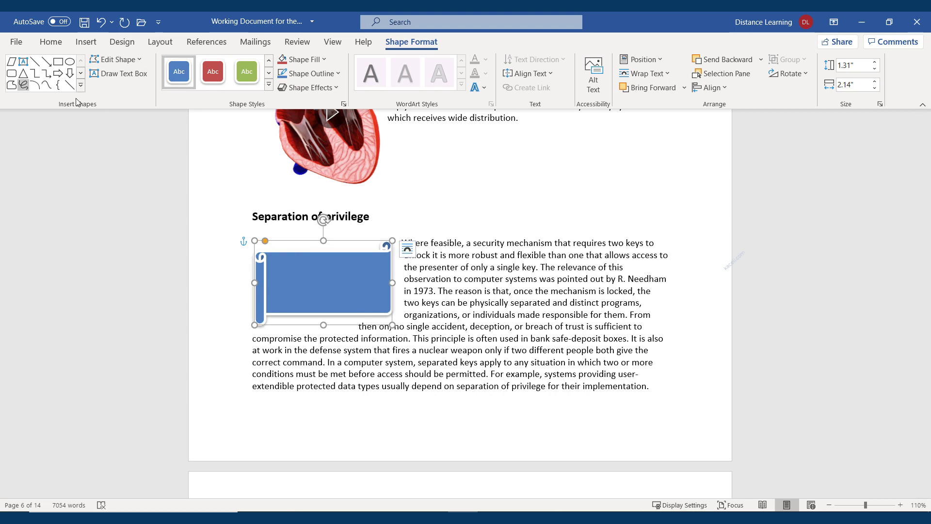
click(561, 338)
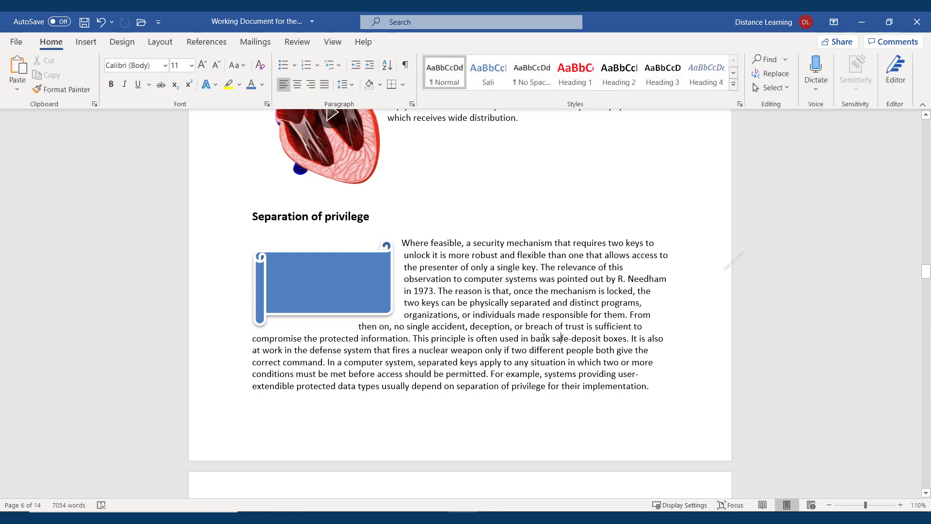
click(336, 300)
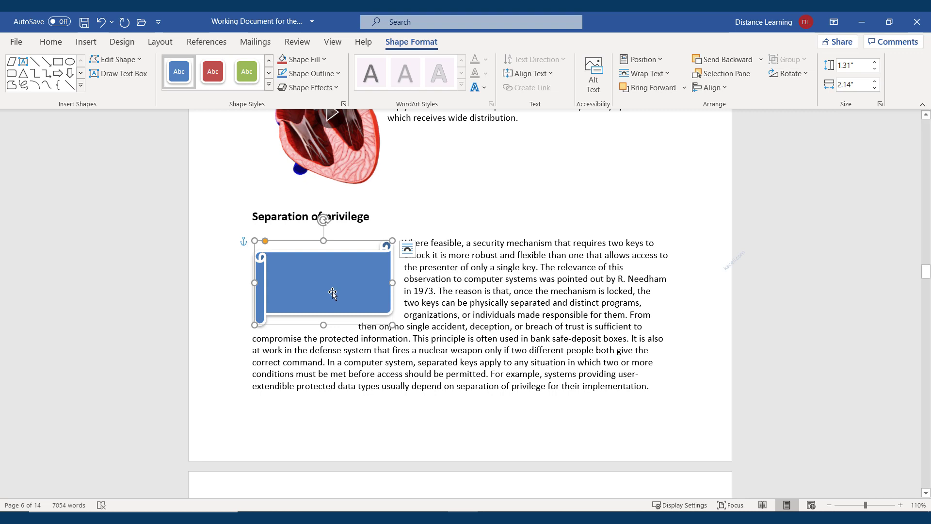
click(81, 46)
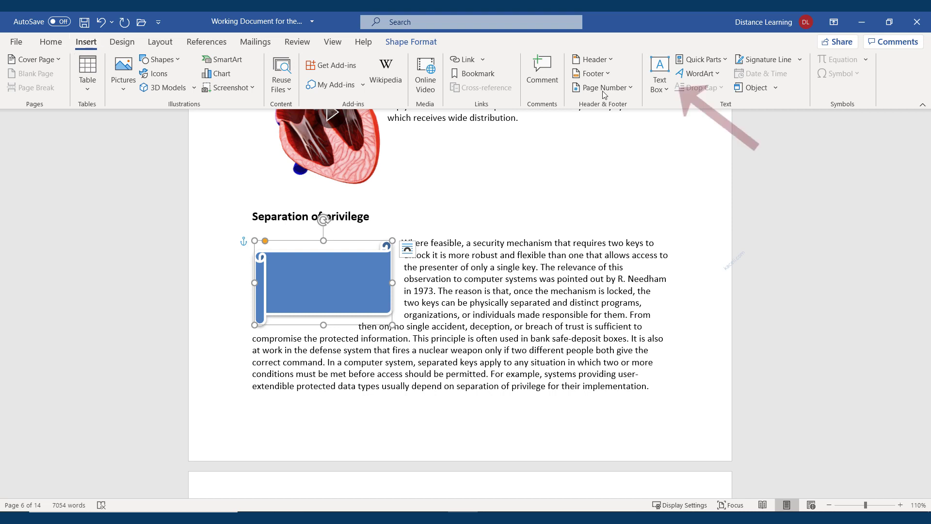
Step: Draw a text box over the scroll reading 'This is my textbox on top of a shape object.'
click(662, 67)
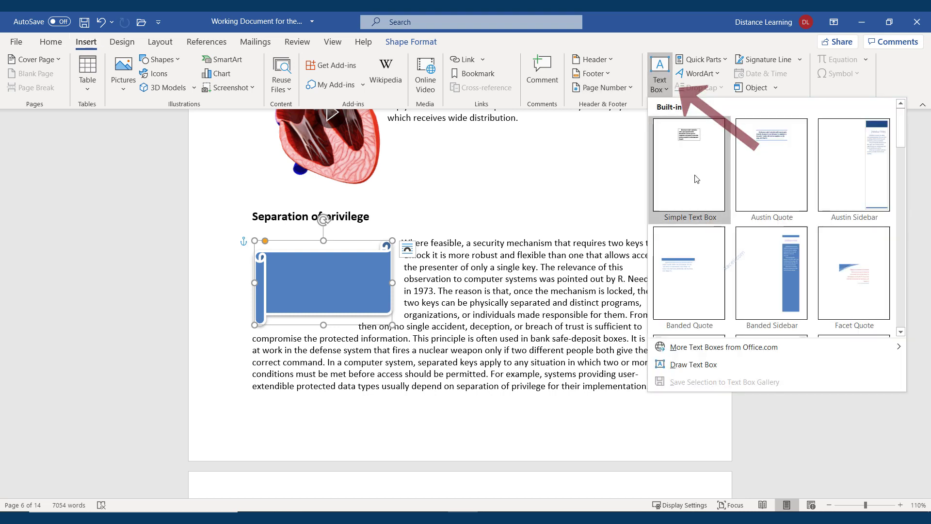
click(702, 371)
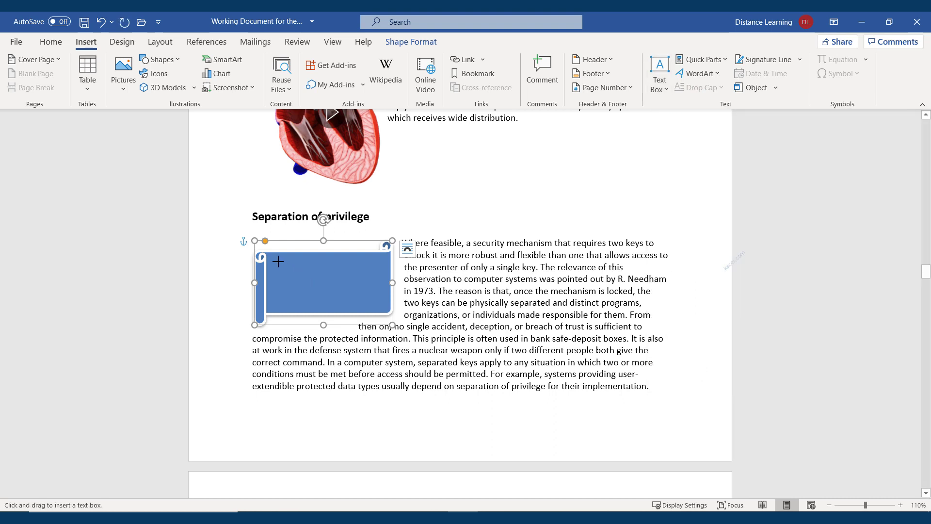
drag(274, 259, 380, 305)
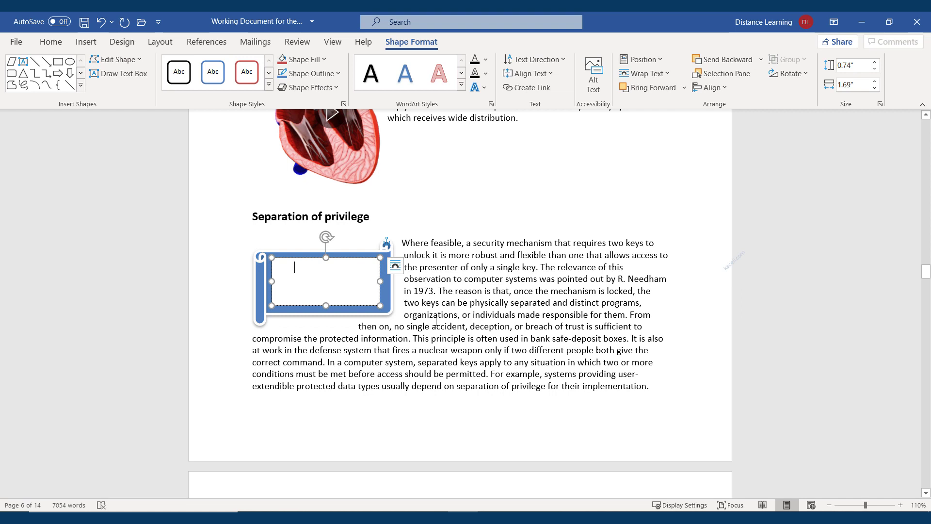
text(This is my textb)
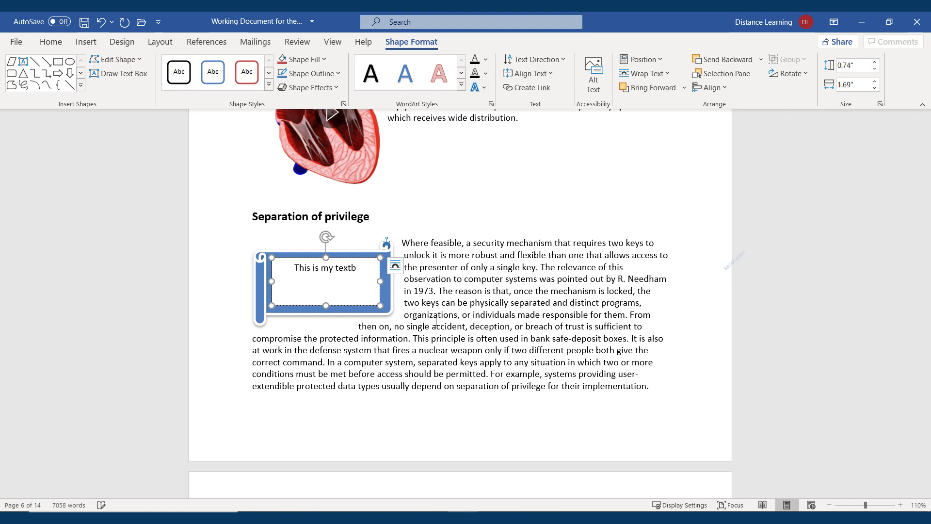
text(ox on top of a shape object)
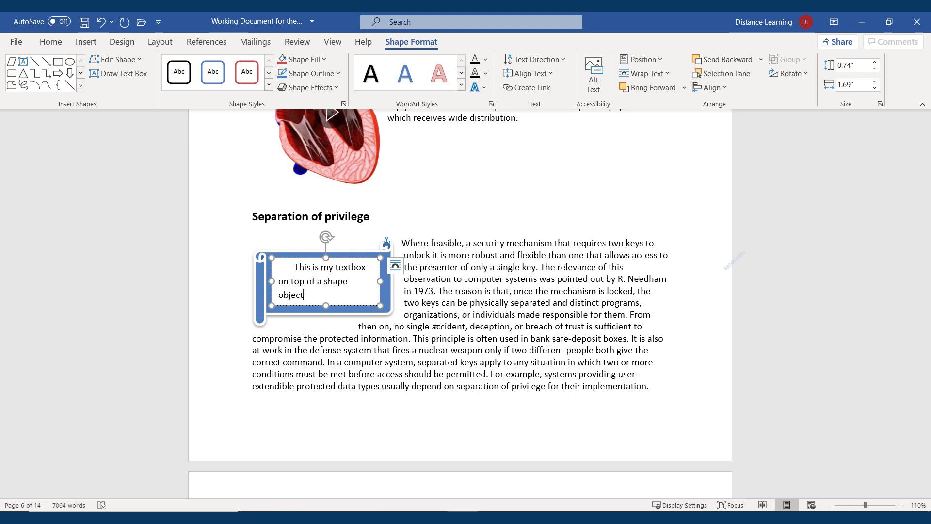
text(.)
Step: Make the text box sentence centred and bold
triple_click(301, 284)
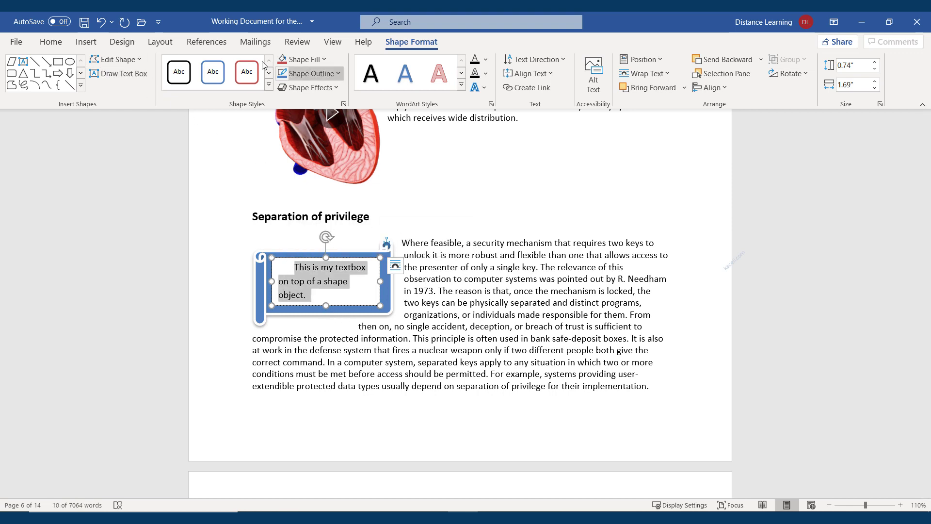
click(51, 42)
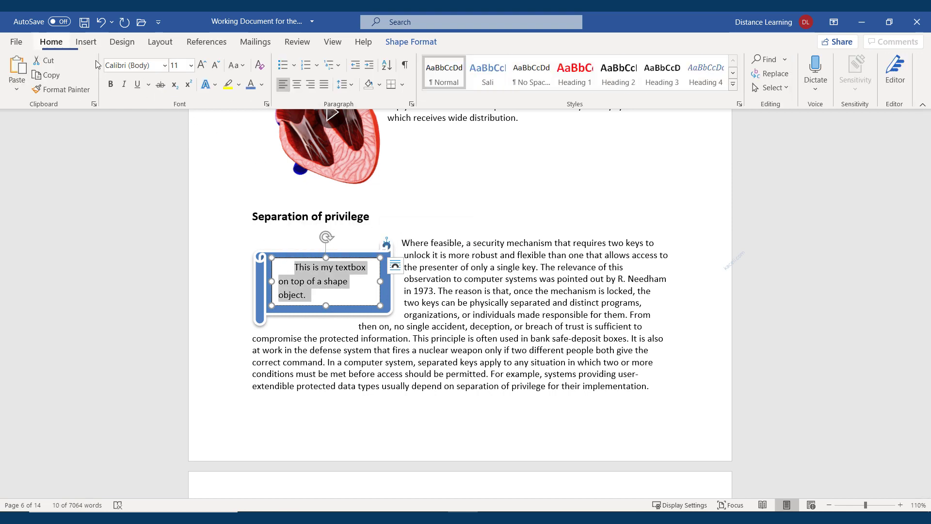
click(298, 85)
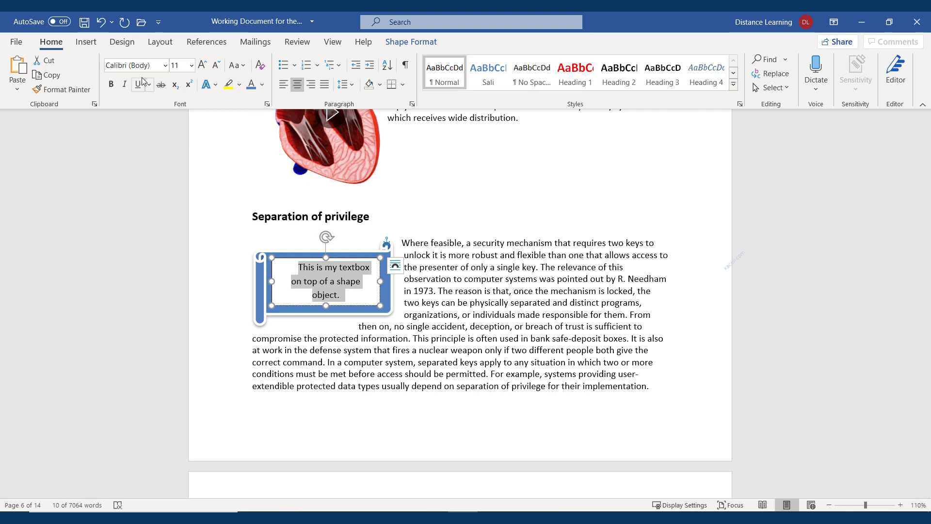
click(111, 84)
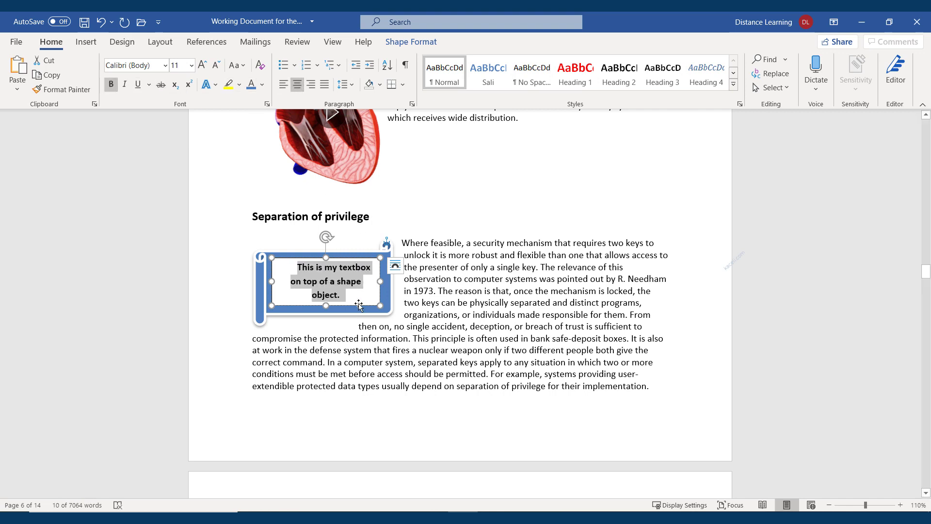
click(359, 305)
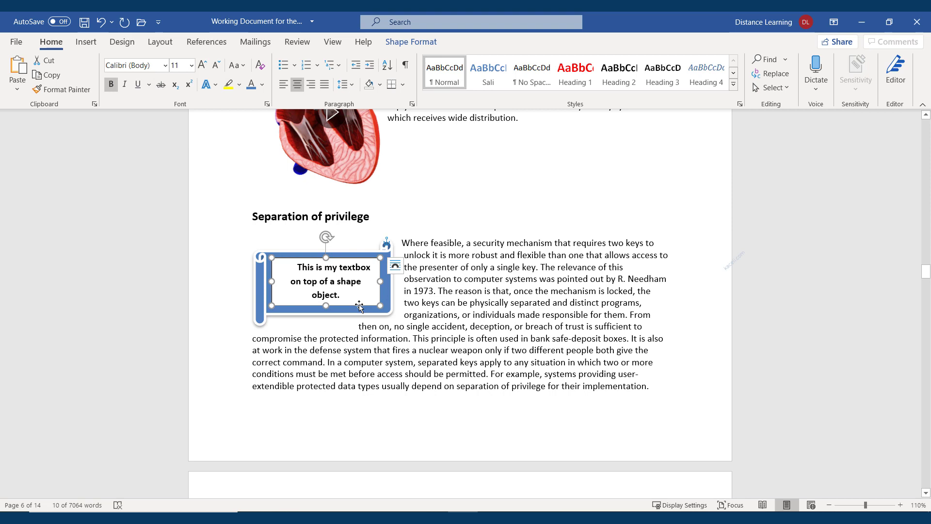
double_click(360, 304)
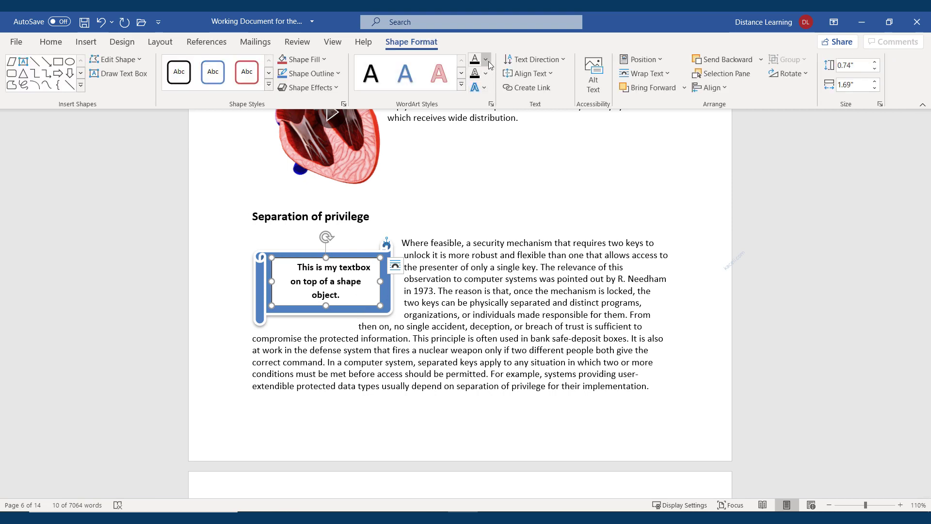
Step: Remove the text box fill and make its text white
click(325, 60)
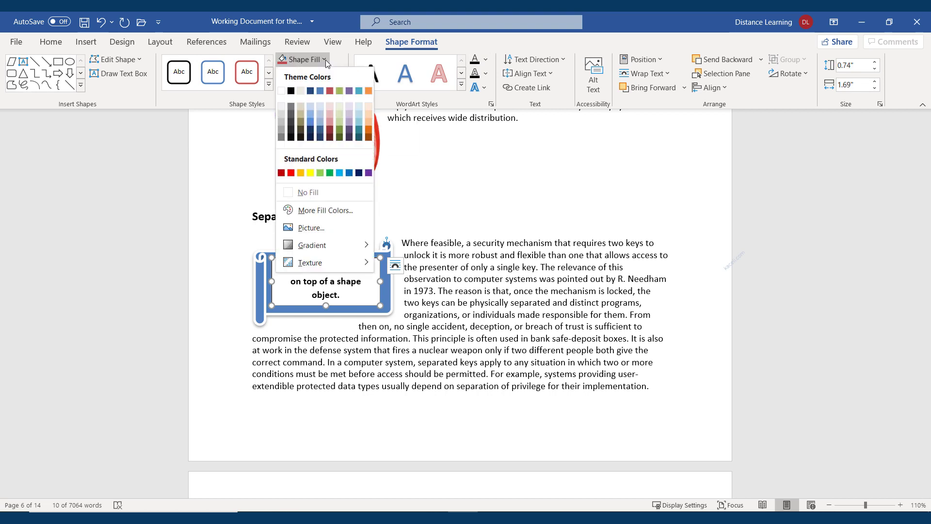
click(312, 193)
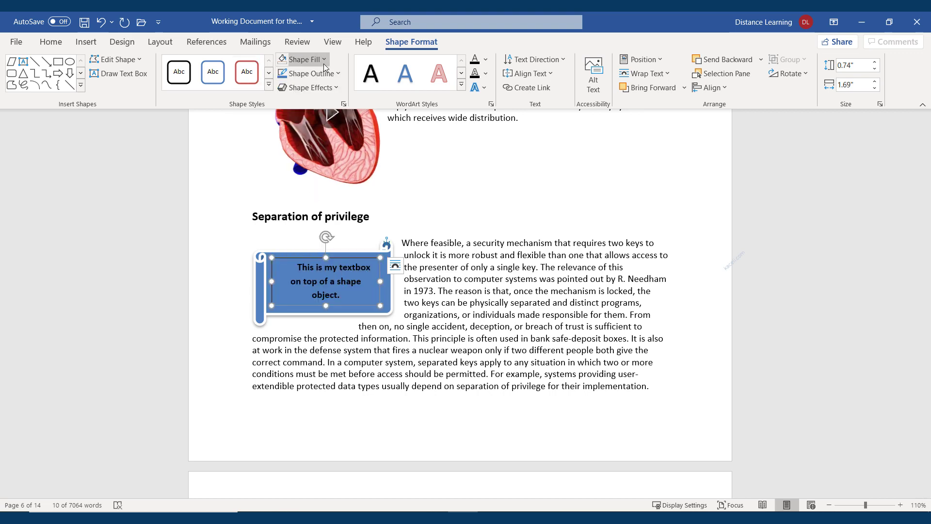
click(485, 60)
click(474, 108)
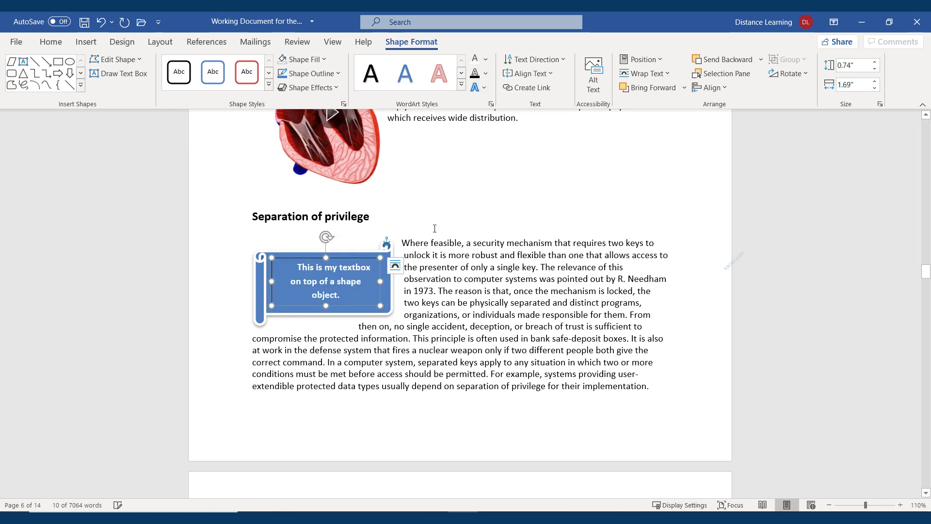
Step: Set the text box outline to No Outline
click(469, 336)
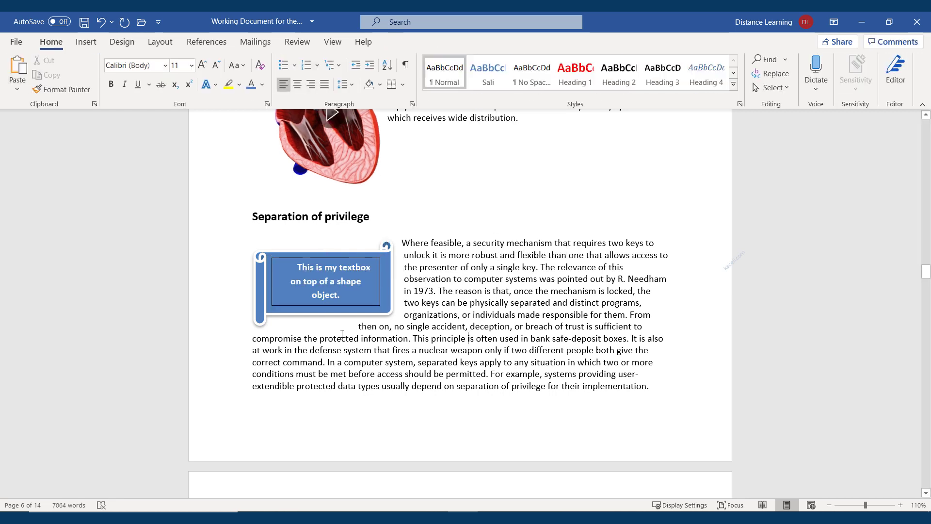
click(376, 306)
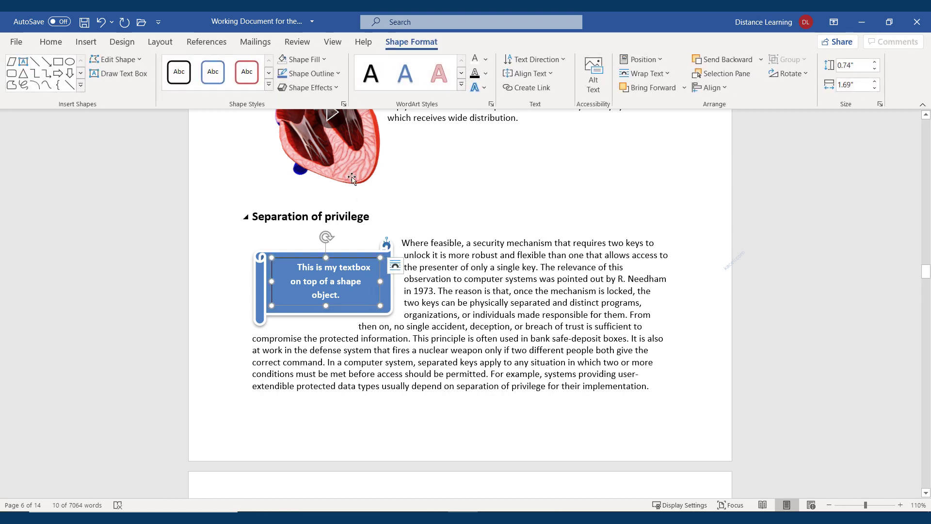
click(336, 73)
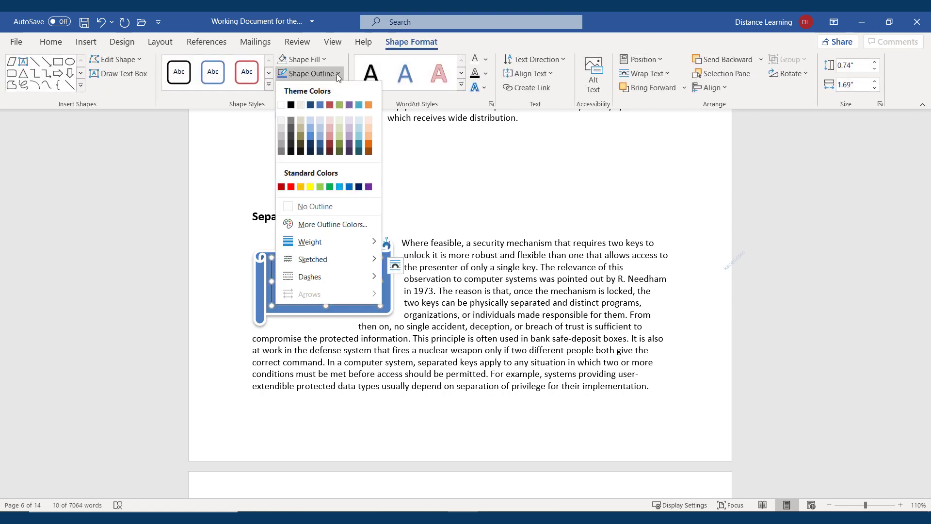
click(316, 206)
click(384, 336)
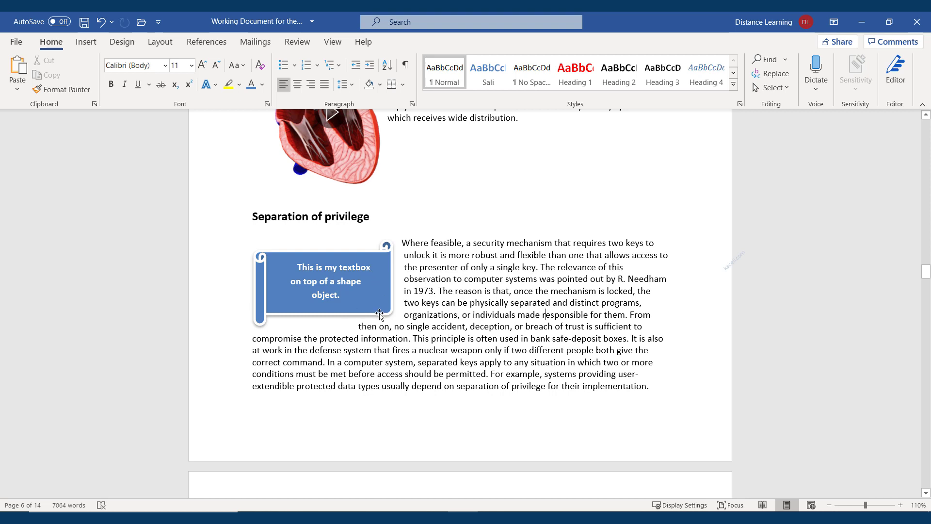
click(320, 297)
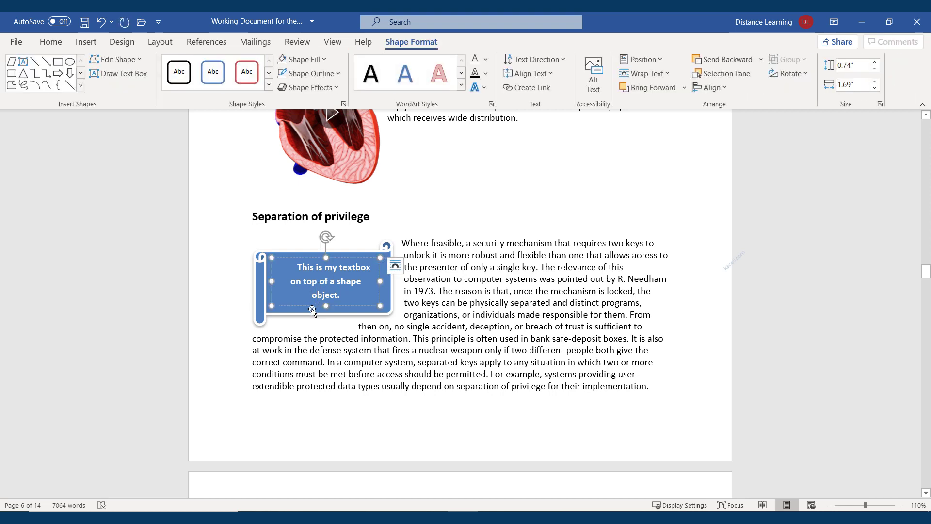
Step: Select the textbox and scroll shape together and group them
click(285, 310)
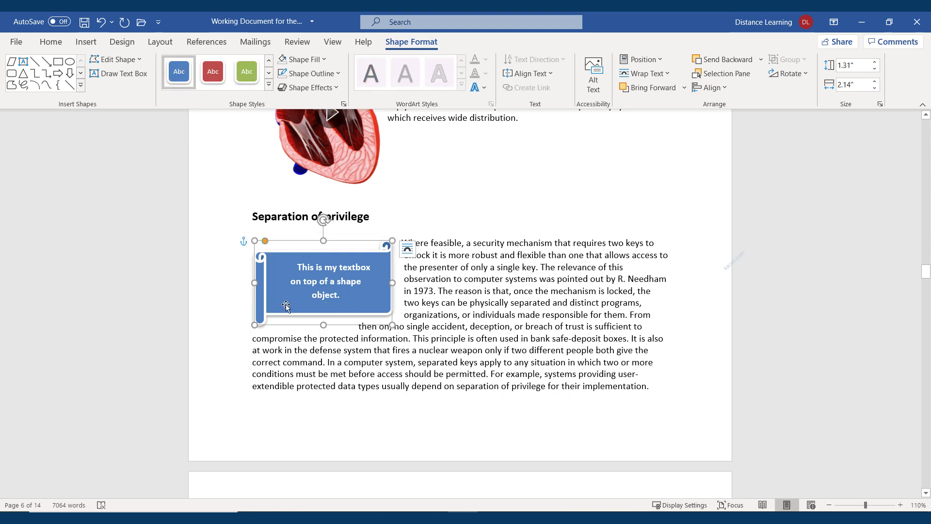
double_click(287, 306)
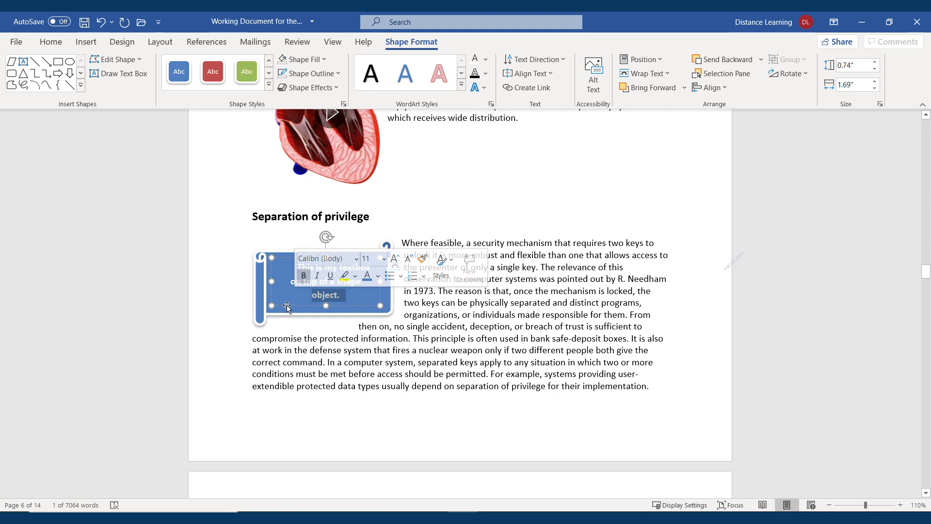
click(287, 307)
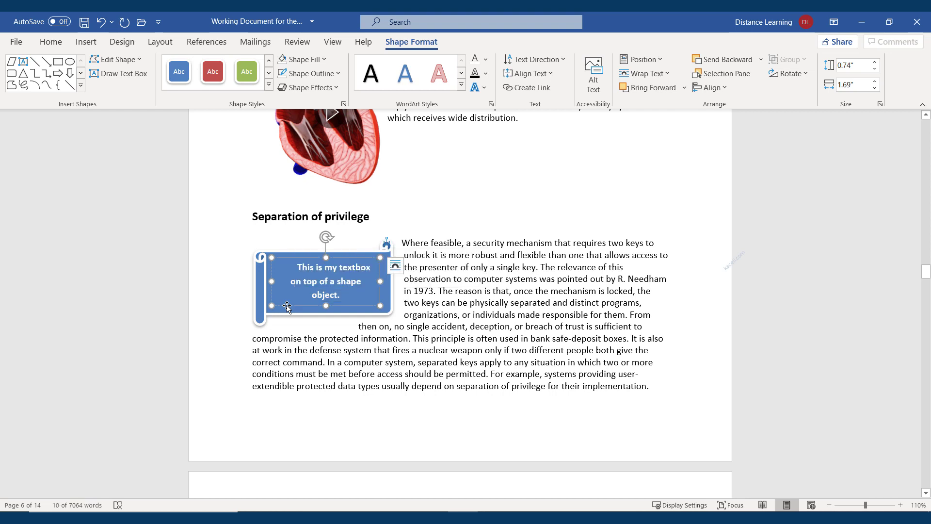
shift+click(261, 311)
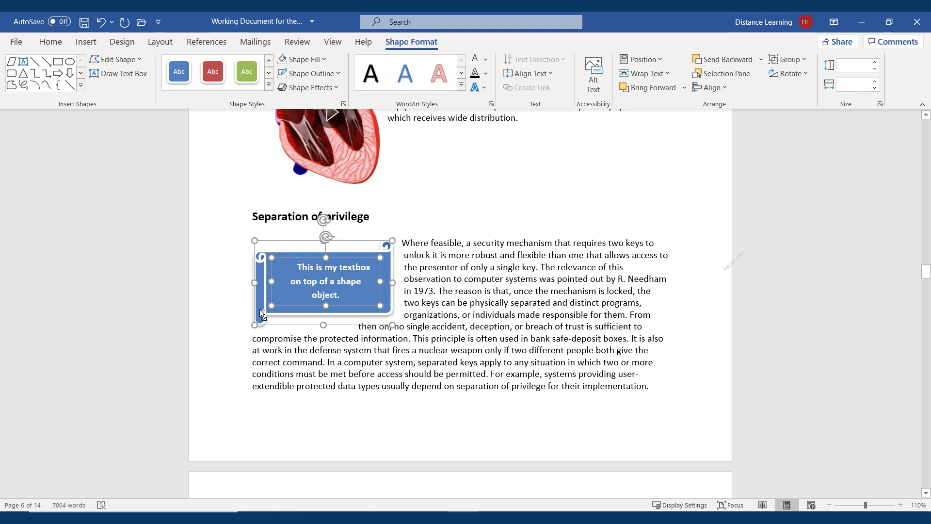
right_click(260, 312)
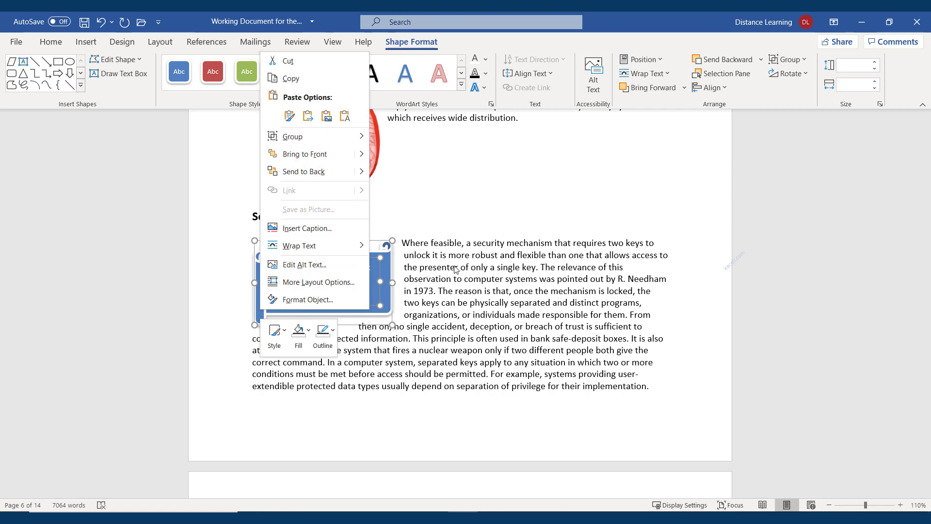
mouse_move(360, 138)
click(409, 137)
Step: Move the group right, set Square text wrapping, and nudge it further right
drag(389, 312, 602, 314)
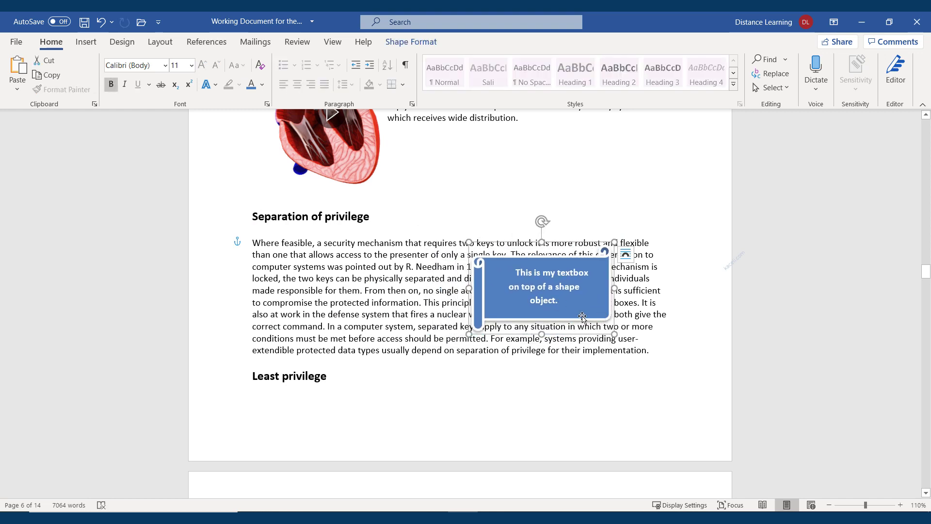
click(551, 327)
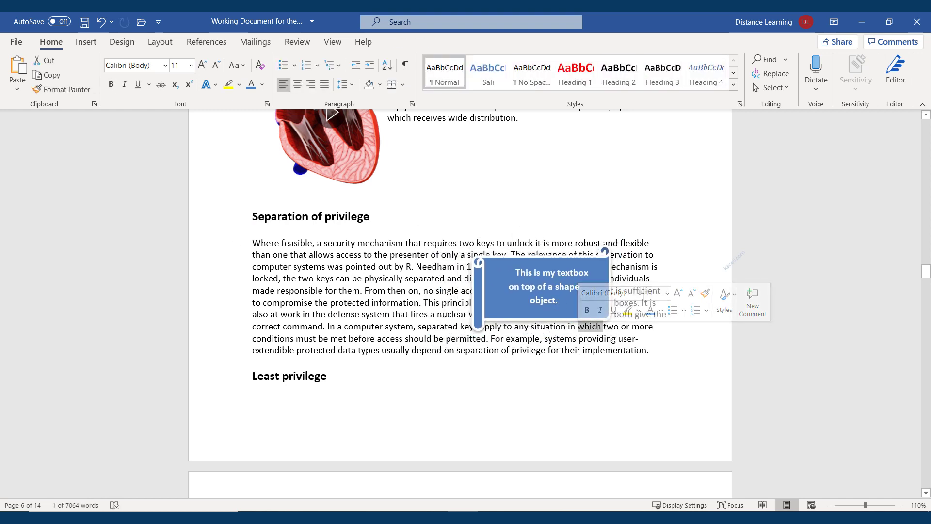
click(523, 322)
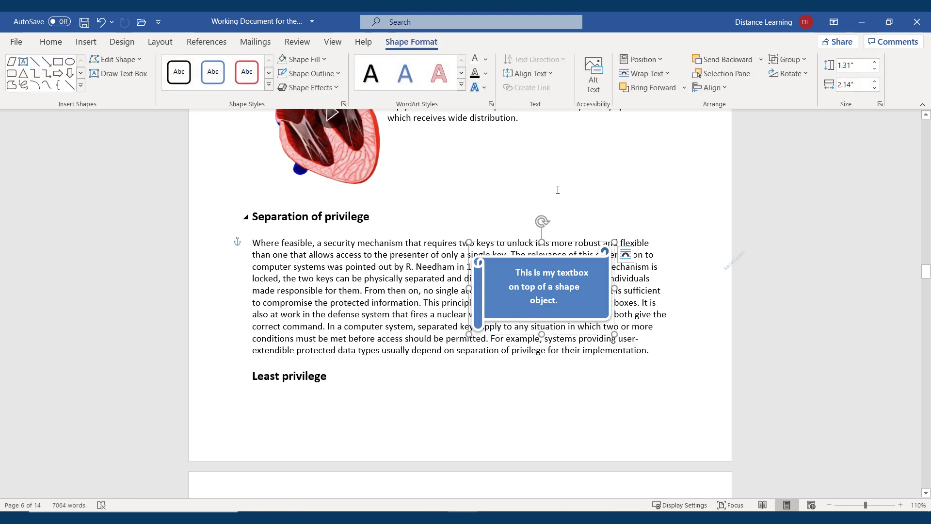
click(645, 73)
click(644, 123)
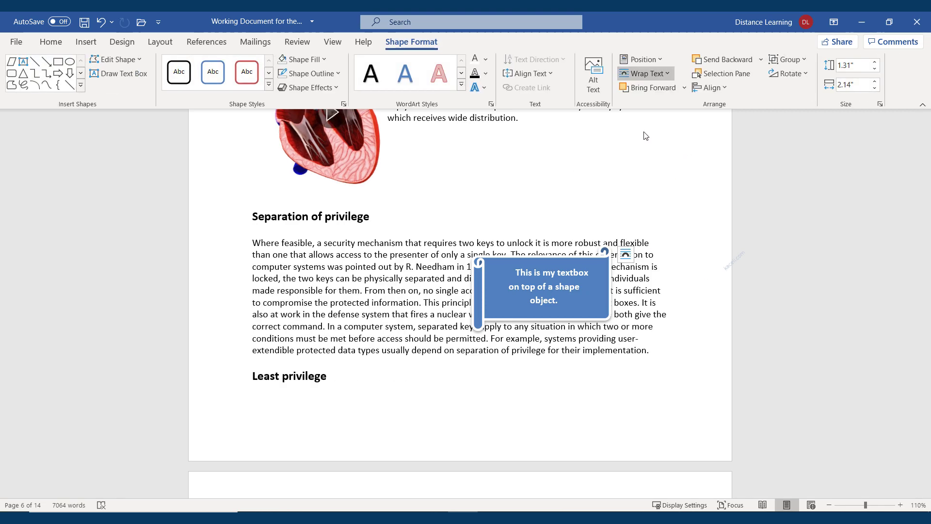
click(651, 312)
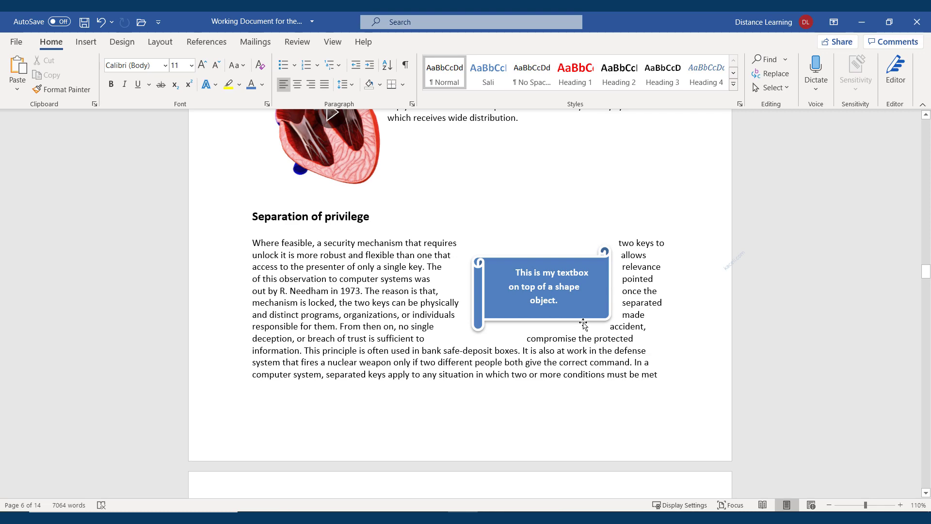
drag(584, 322, 633, 319)
click(625, 383)
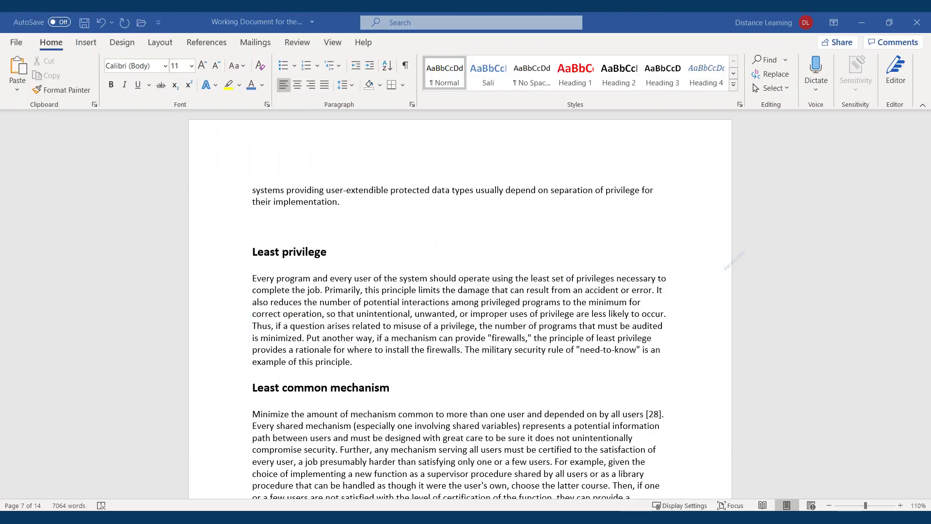
Step: On the blank line above Least privilege, browse the Insert Table and Quick Tables options
click(259, 228)
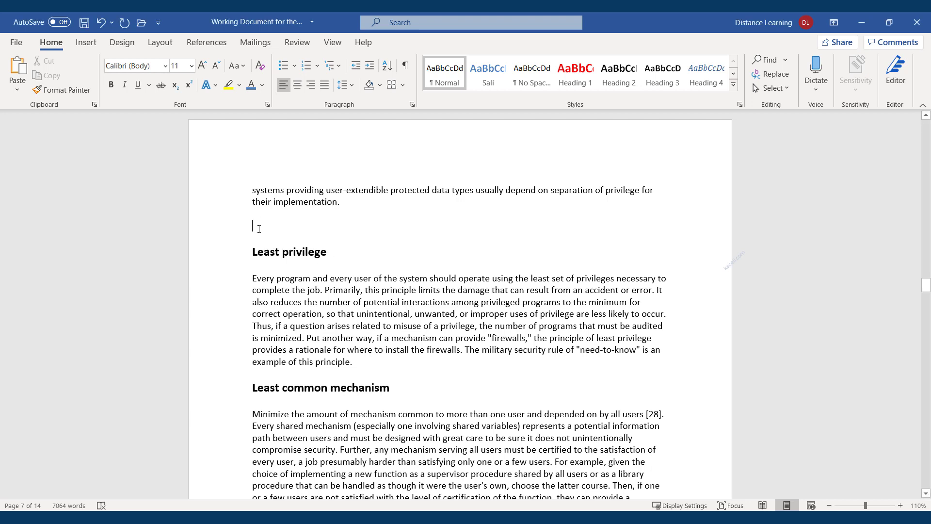
click(86, 42)
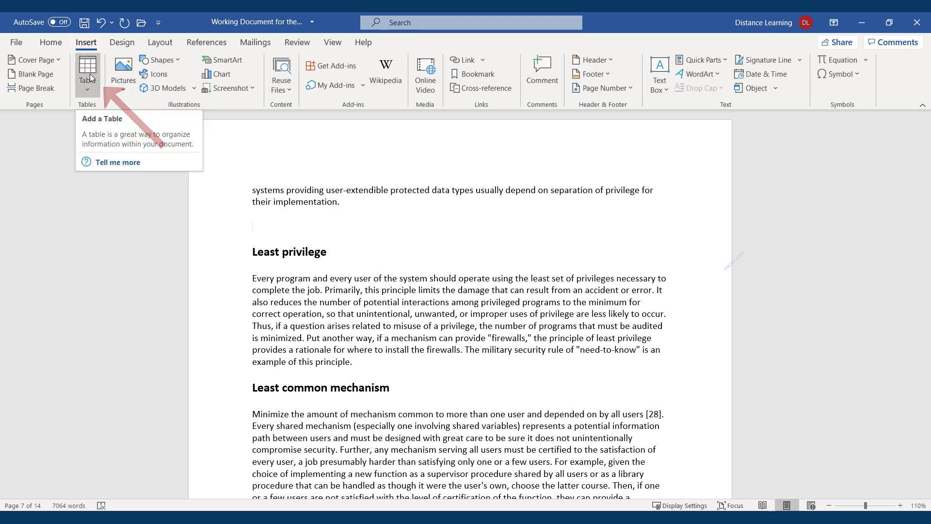
click(88, 73)
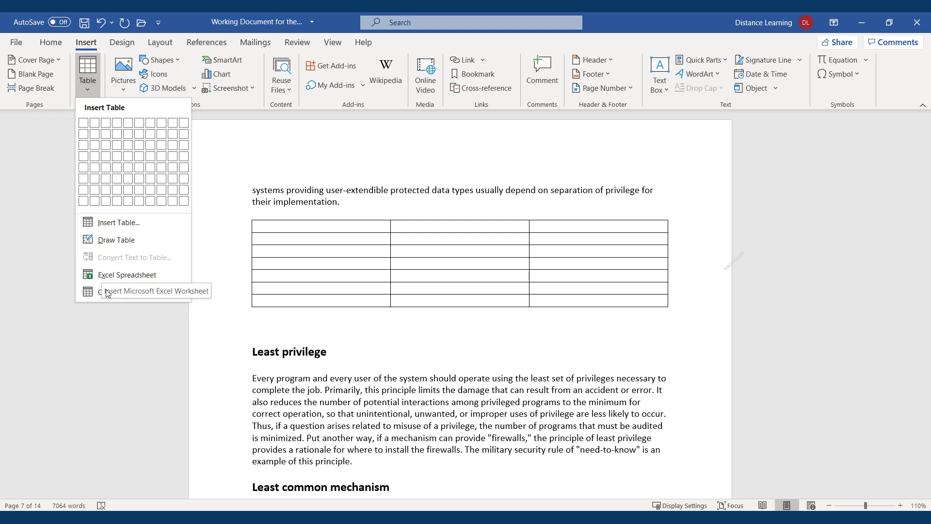
mouse_move(101, 295)
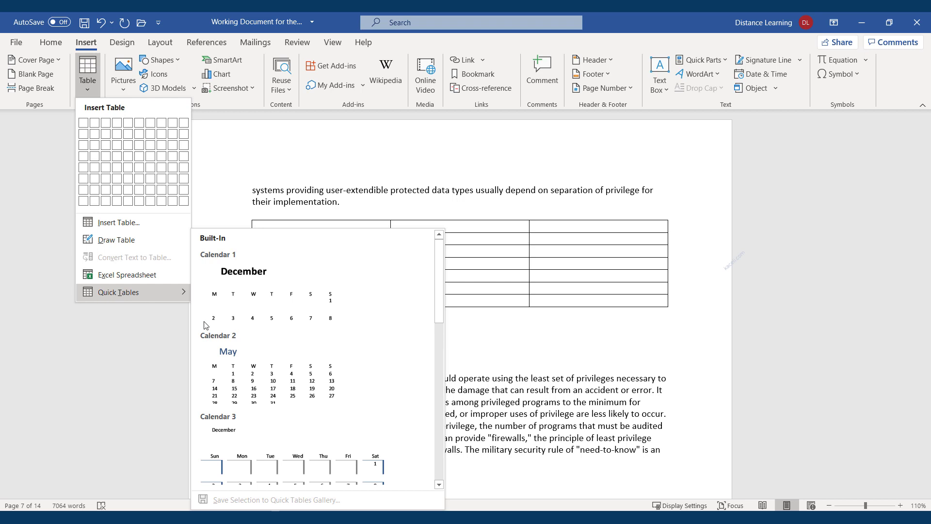
scroll(322, 361, down, 10)
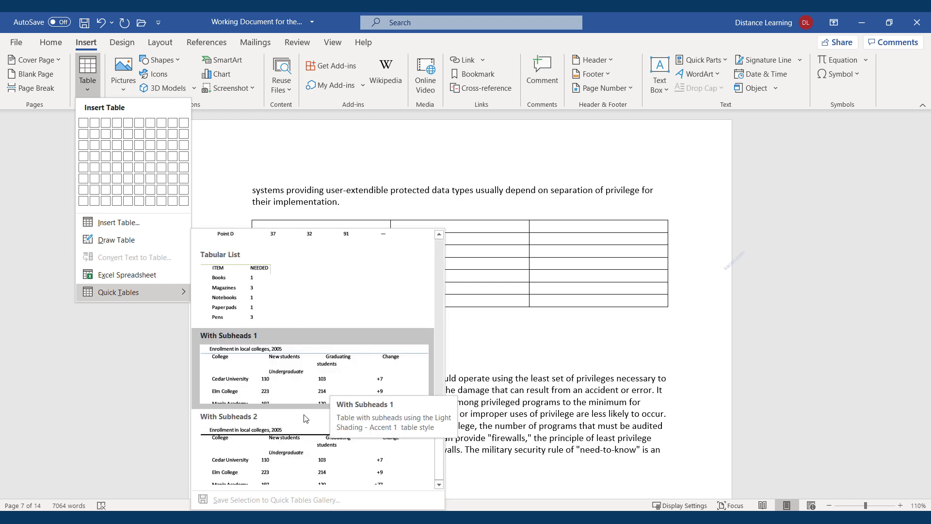
scroll(313, 335, up, 10)
scroll(308, 385, down, 3)
scroll(308, 384, down, 3)
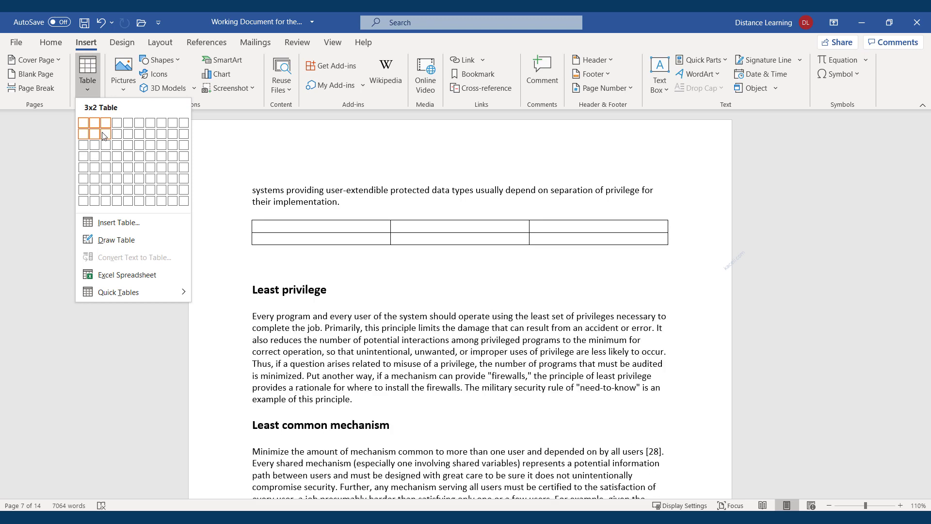
Step: Insert a 3x2 table, narrowing the first column and widening the middle one
click(104, 135)
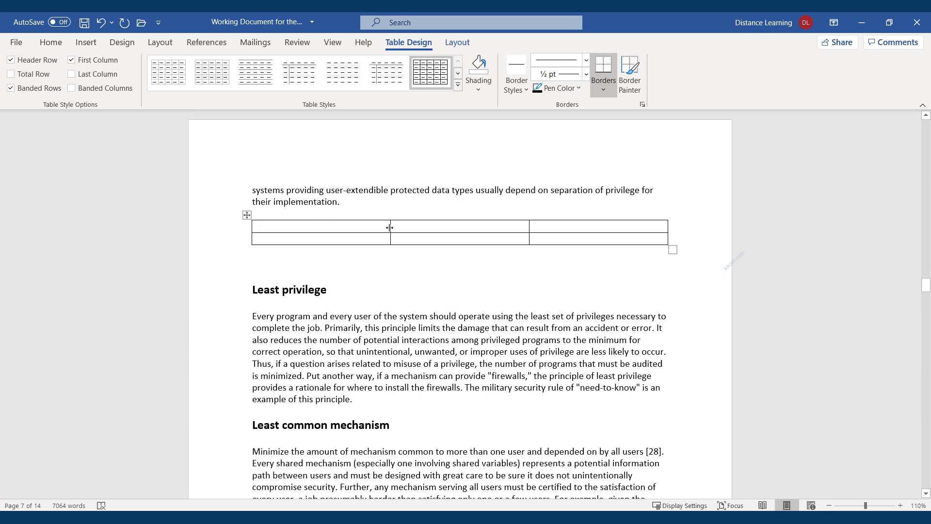
drag(388, 228, 336, 228)
drag(529, 229, 580, 229)
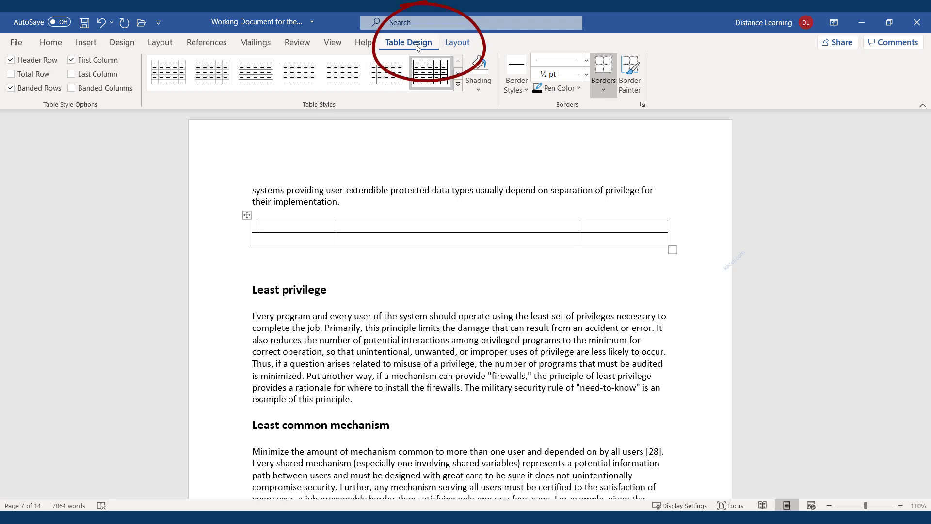
Step: Look through the table's Layout and Table Design tabs
click(458, 44)
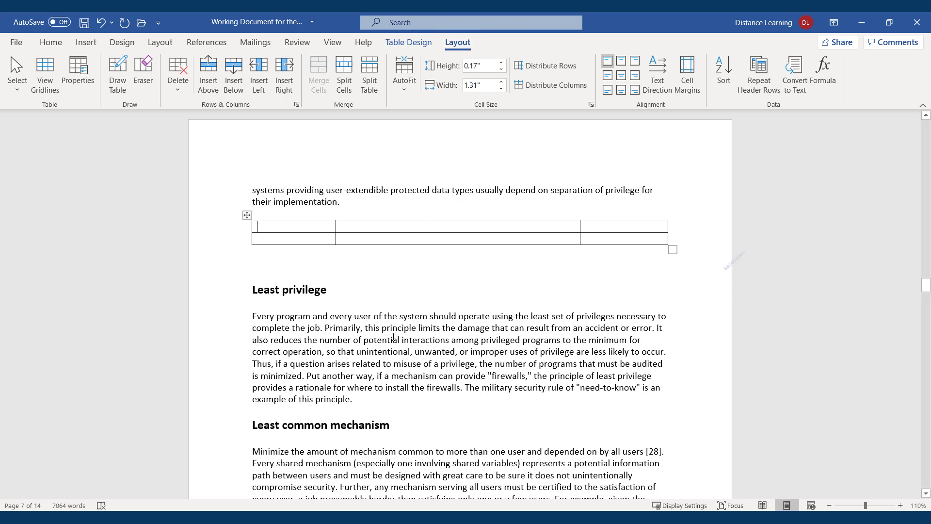
click(400, 319)
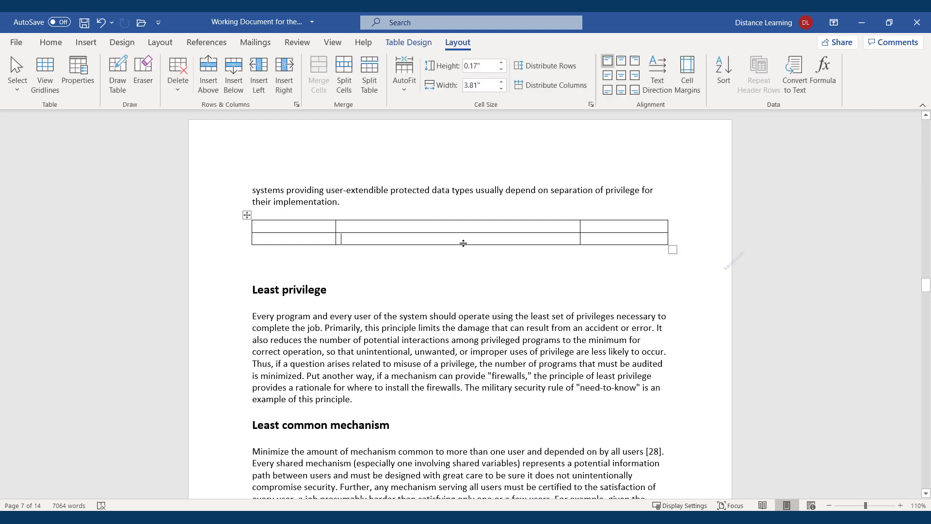
click(410, 44)
click(459, 43)
click(413, 45)
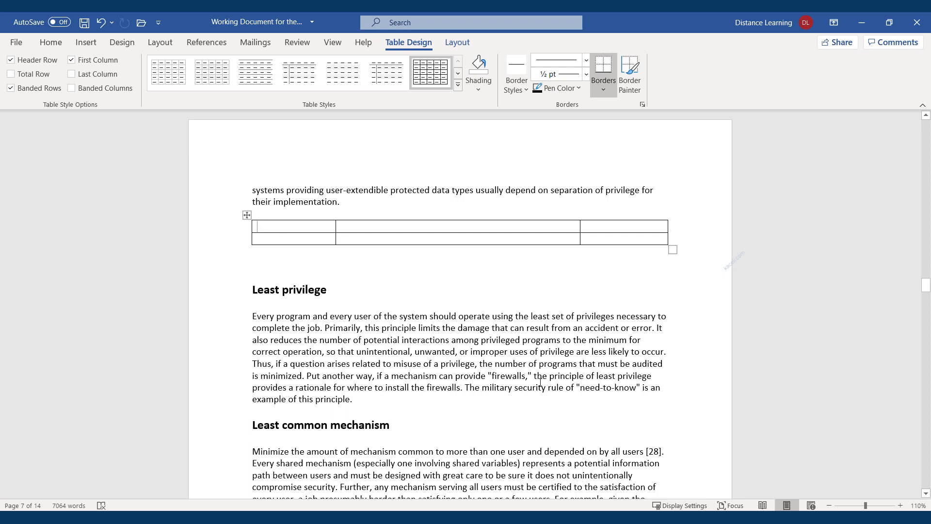
Step: Enter the Item, Description, Price headers and add a row below Untangle Appliance for AP 202
text(Item	)
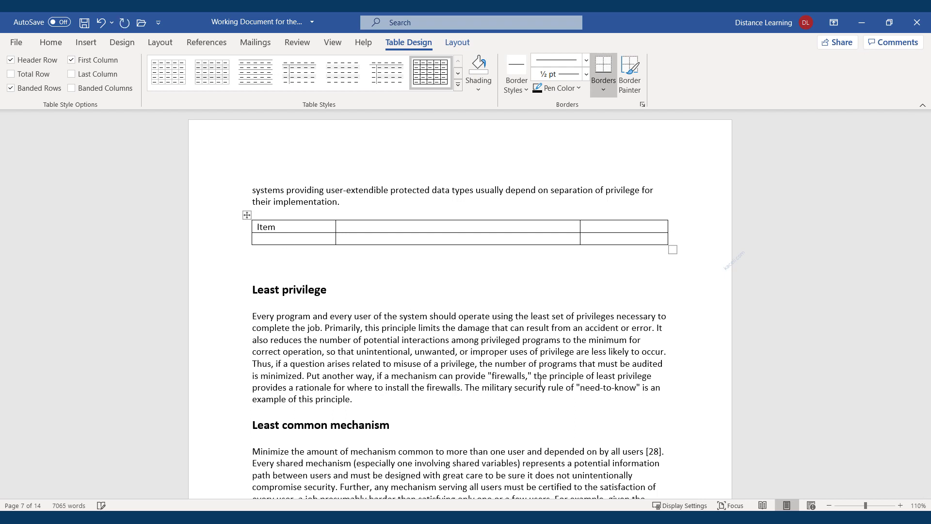
text(Description	)
text(Price)
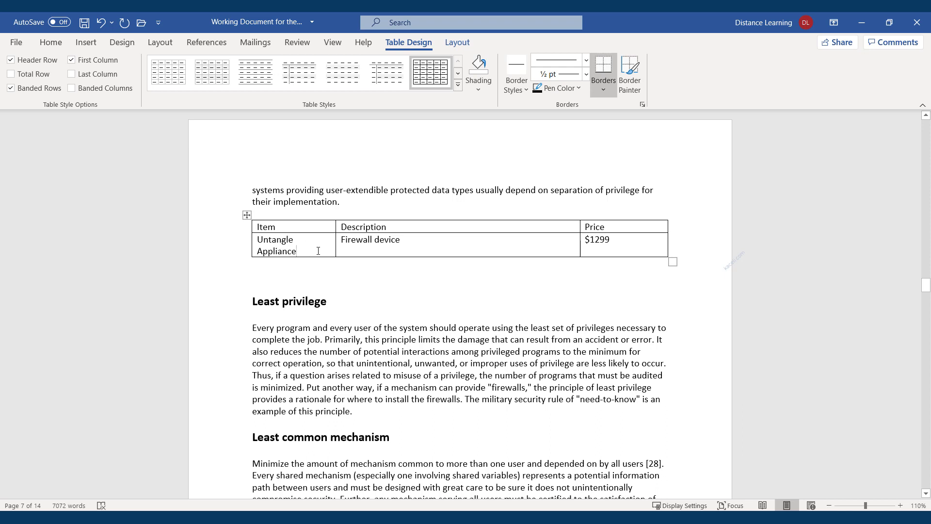
right_click(312, 250)
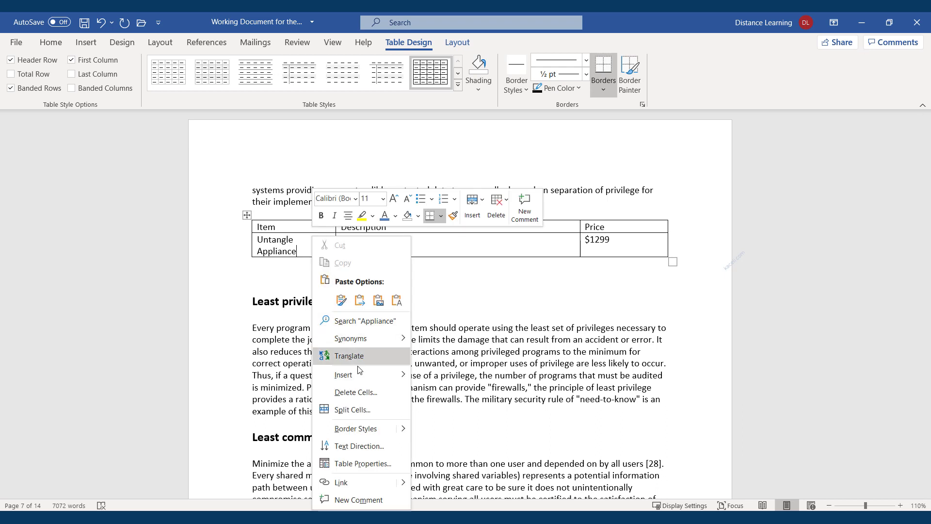
mouse_move(369, 381)
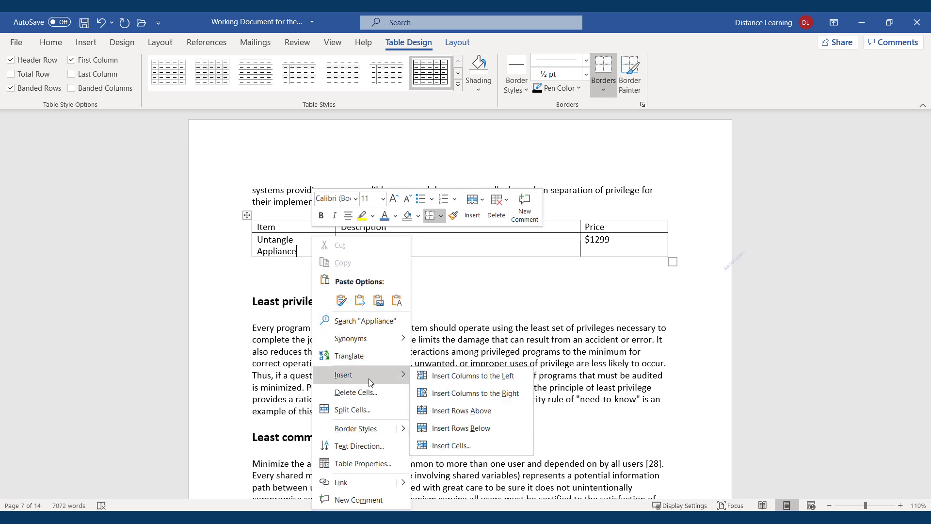
click(457, 429)
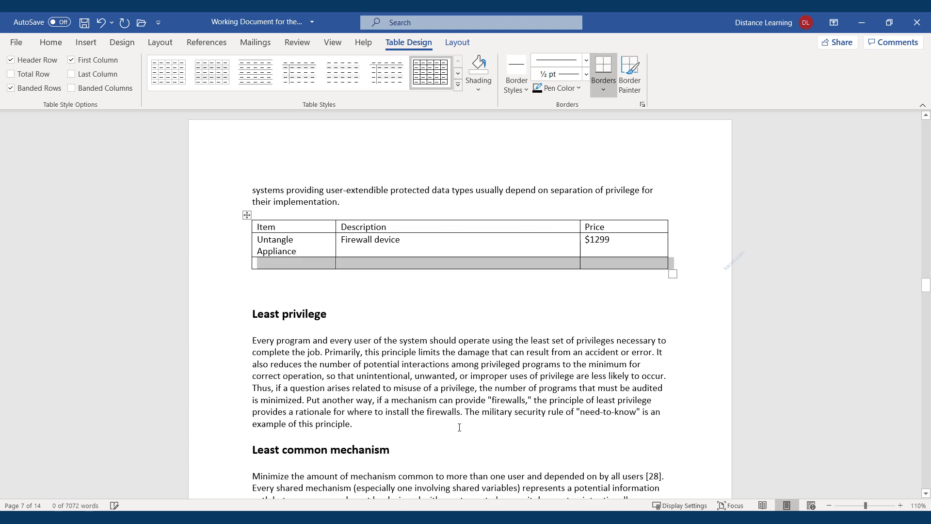
click(286, 267)
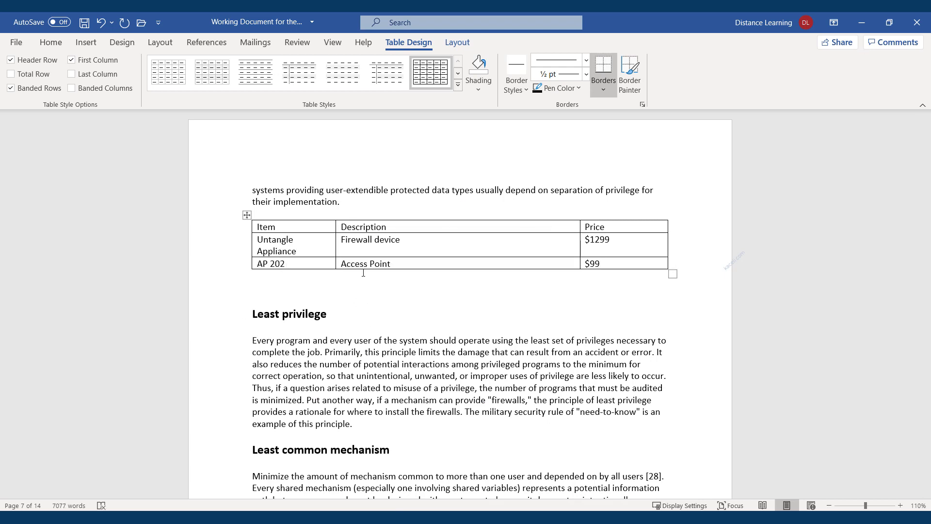
click(358, 285)
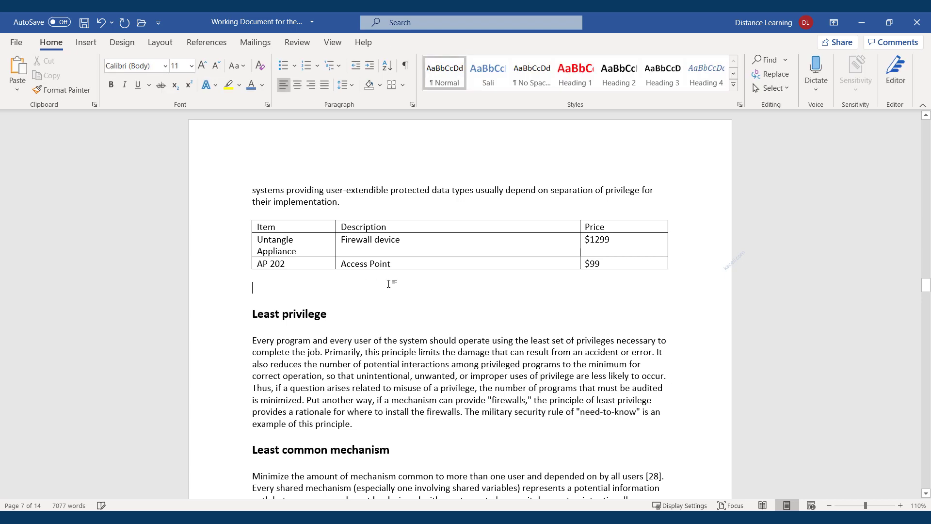
click(380, 241)
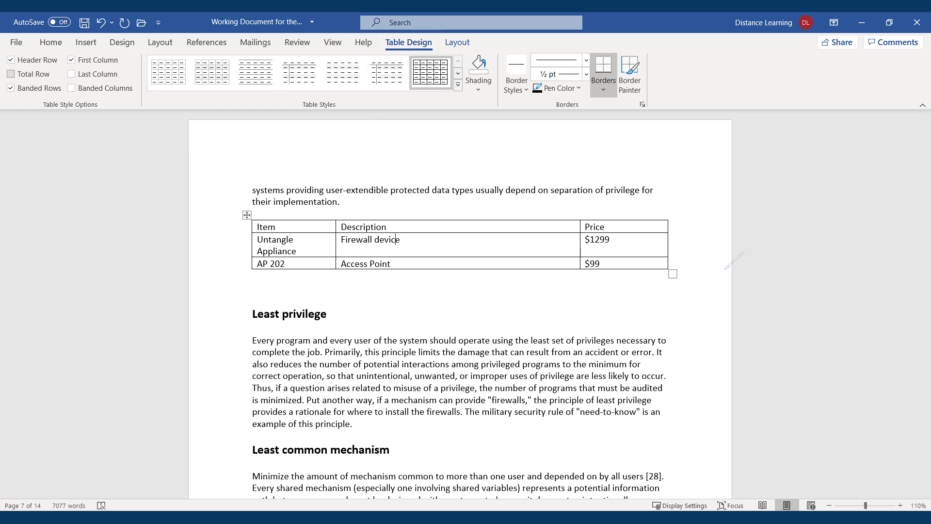
Step: Enable Total Row, add a row below AP 202, and sum prices with =SUM(ABOVE) to $1398.00
click(11, 74)
right_click(315, 263)
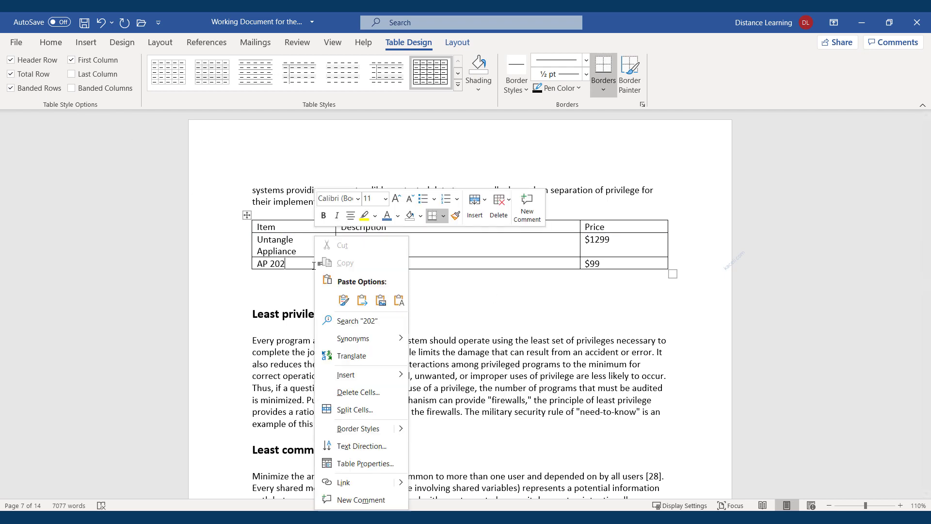
mouse_move(370, 376)
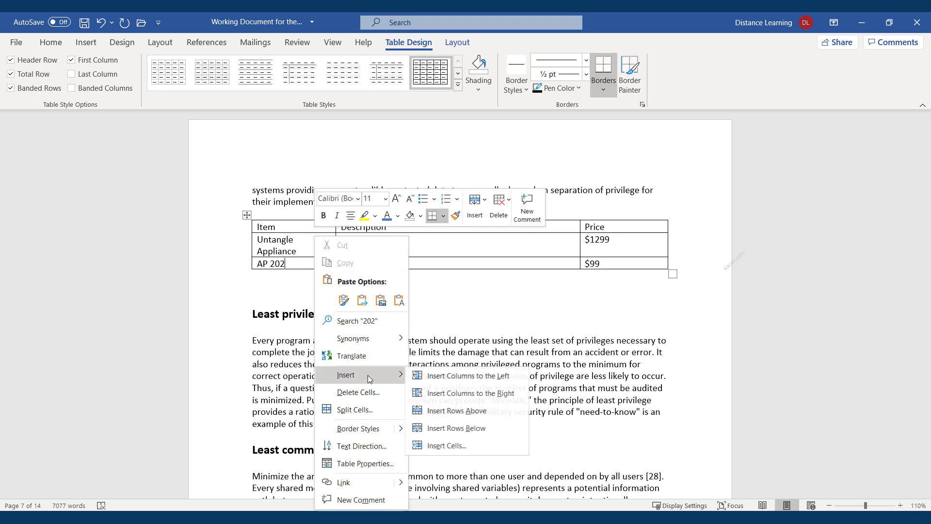
click(467, 428)
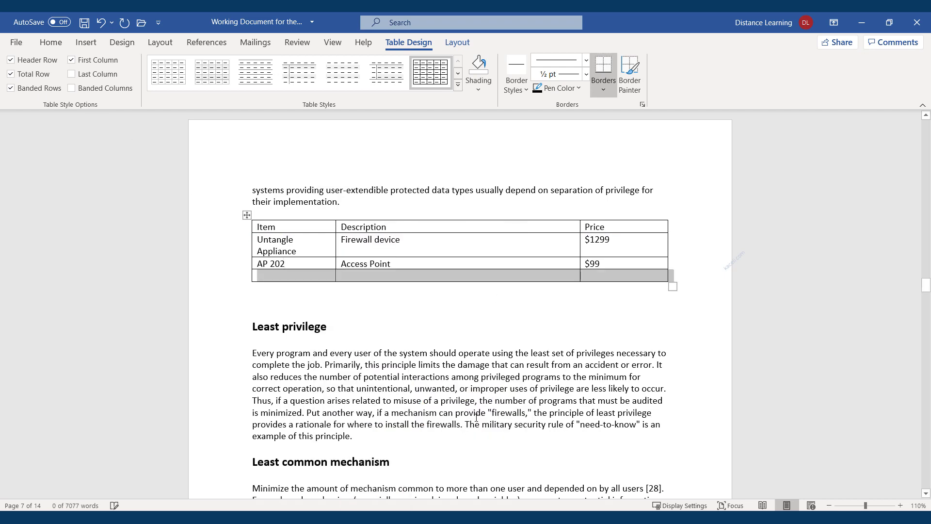
click(597, 277)
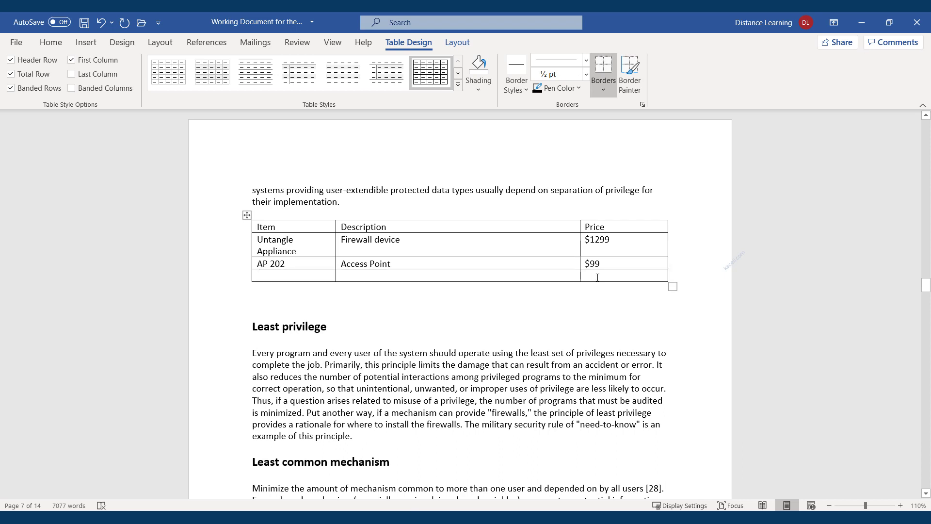
click(455, 43)
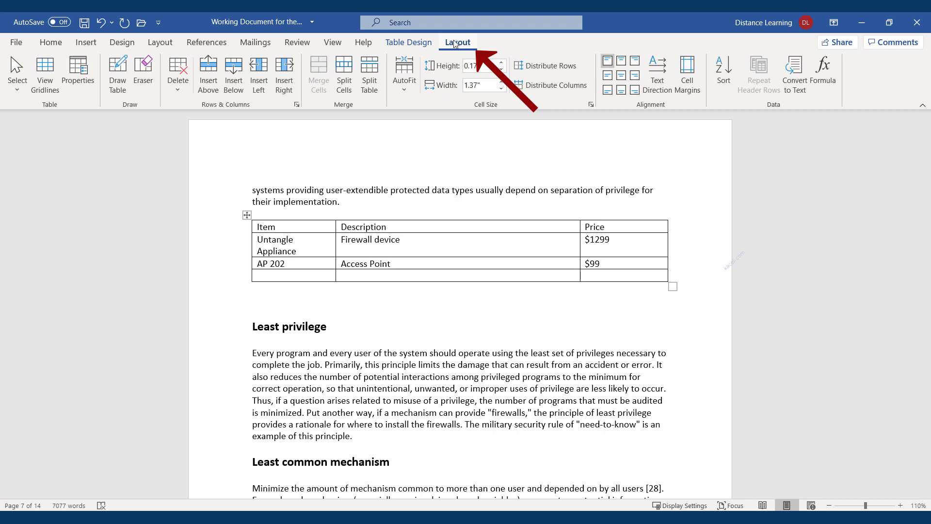
click(821, 88)
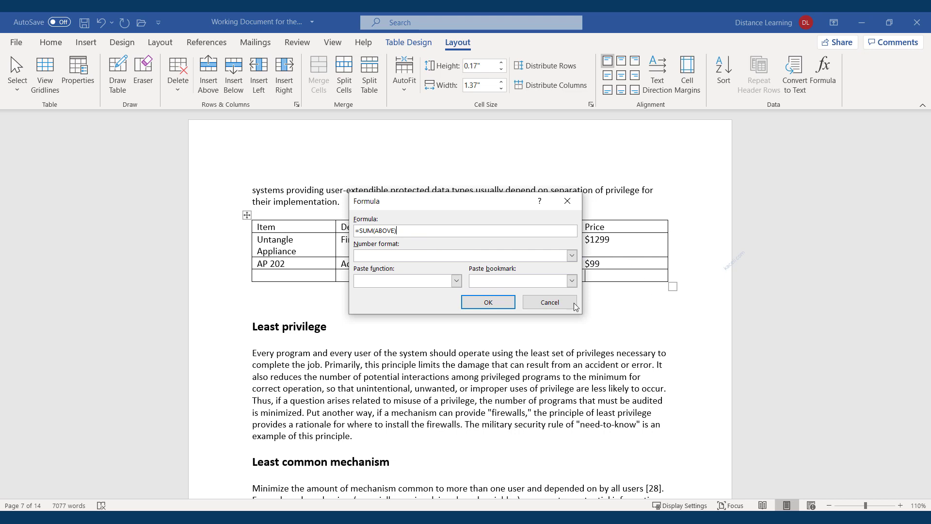
click(487, 303)
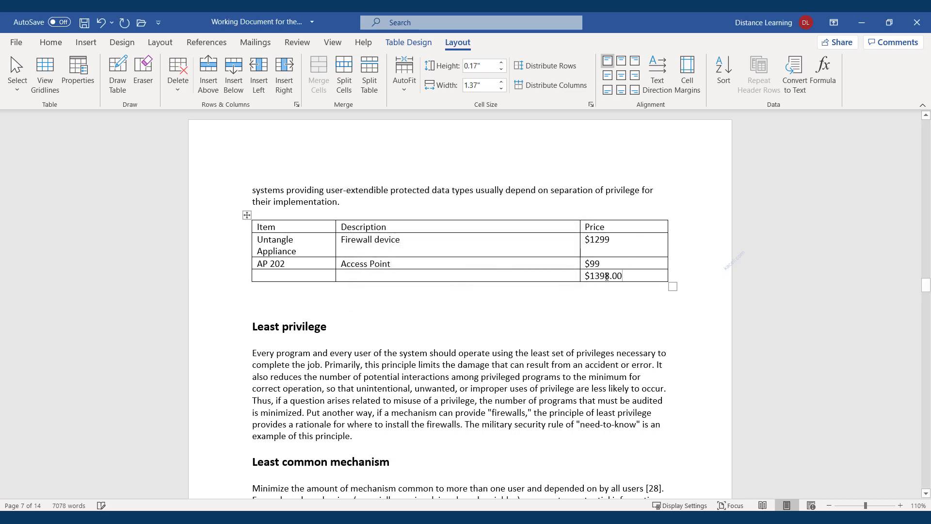
Step: Label the bottom row 'Total' and align it to the right
drag(625, 277, 582, 279)
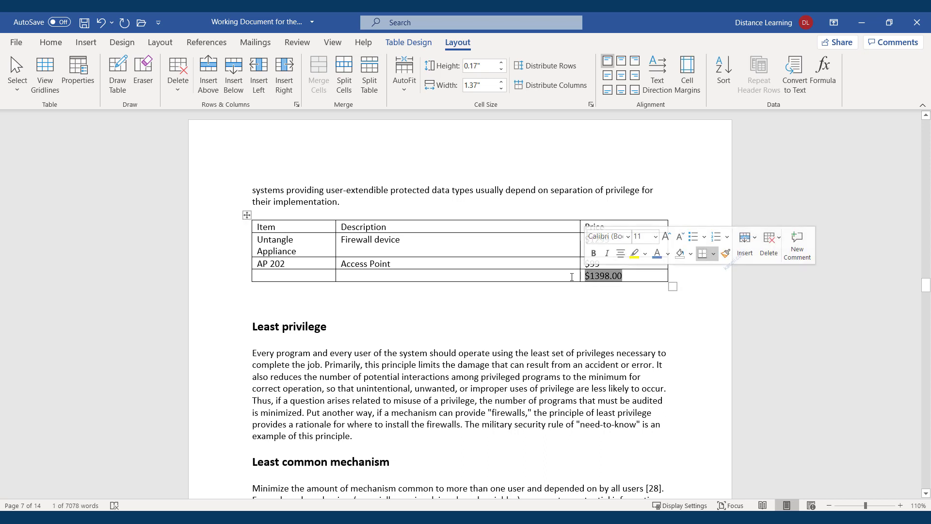
key(shift+Tab)
text(Total)
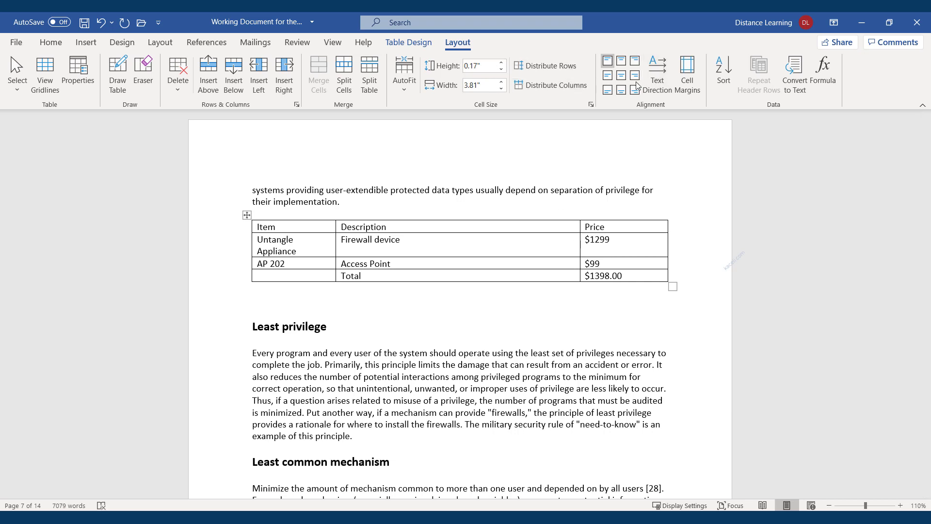
click(636, 63)
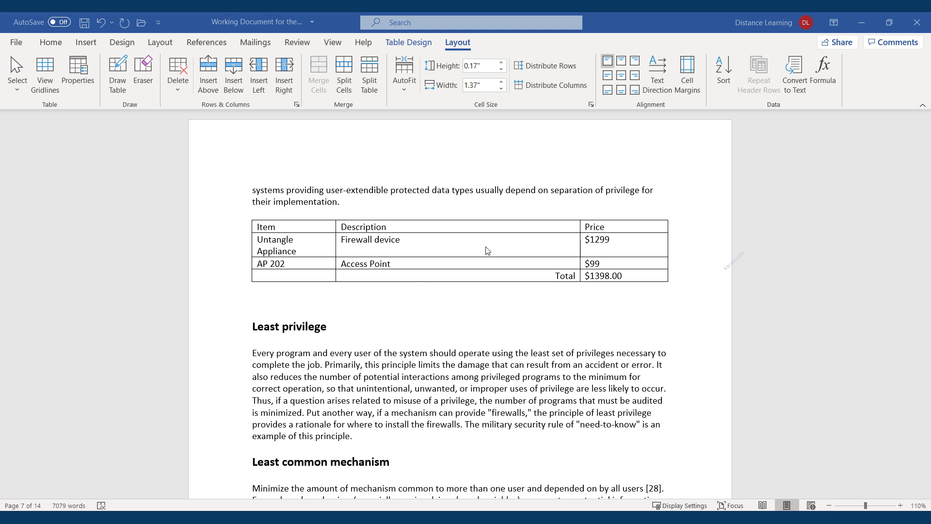
click(402, 226)
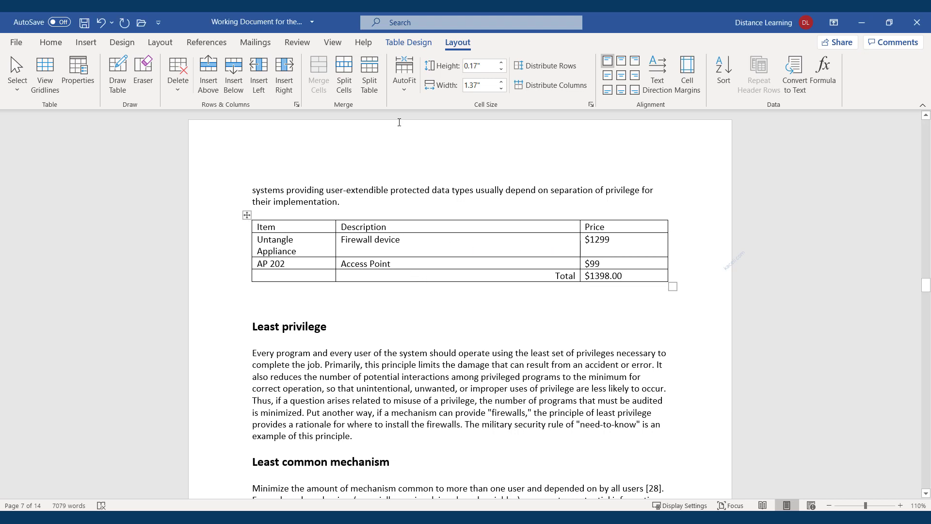
Step: Apply the green Grid Table 4 - Accent 3 style to the table
click(412, 44)
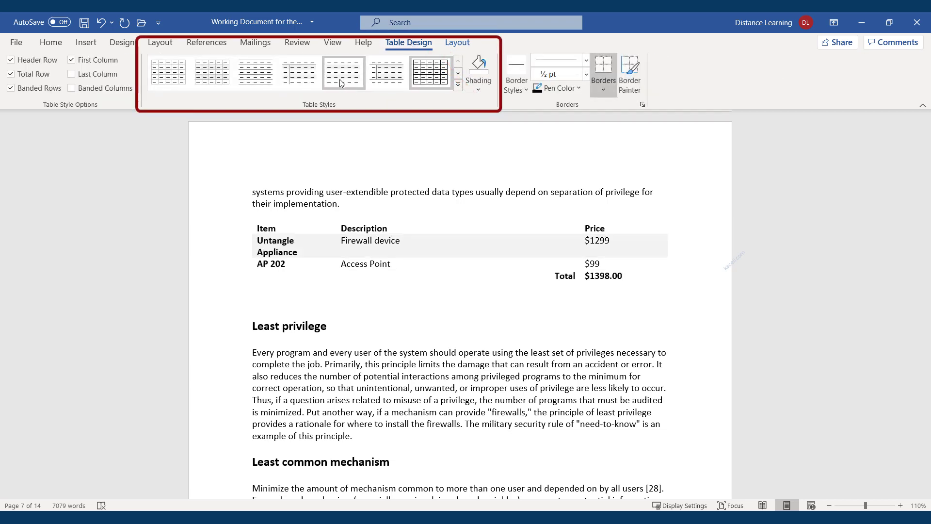
click(458, 85)
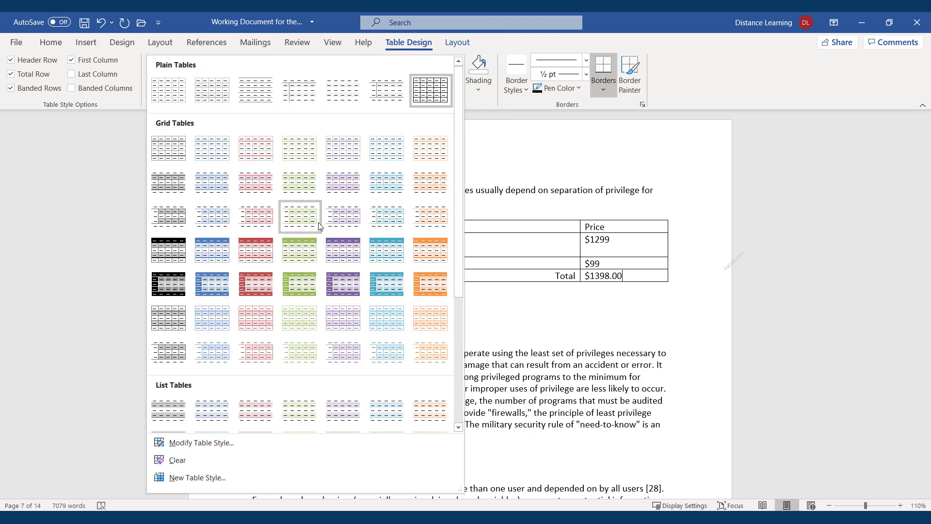
click(487, 46)
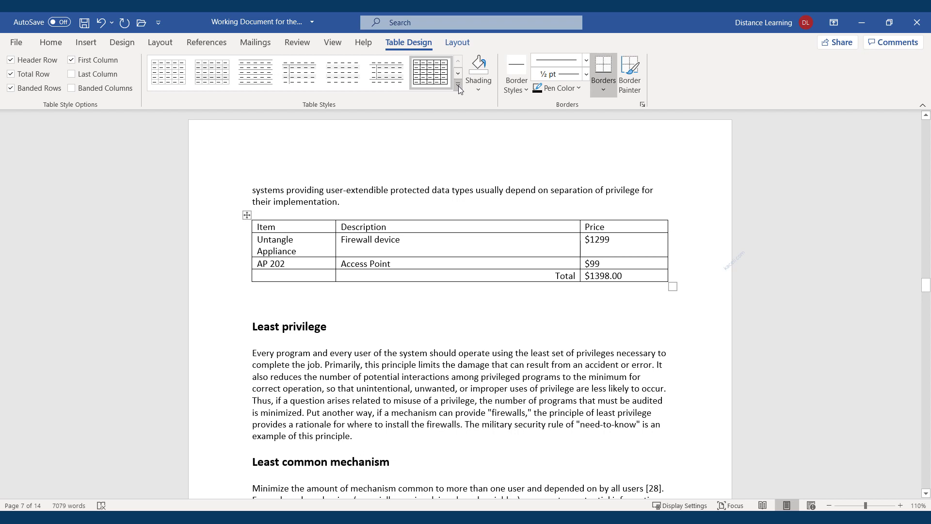
click(459, 87)
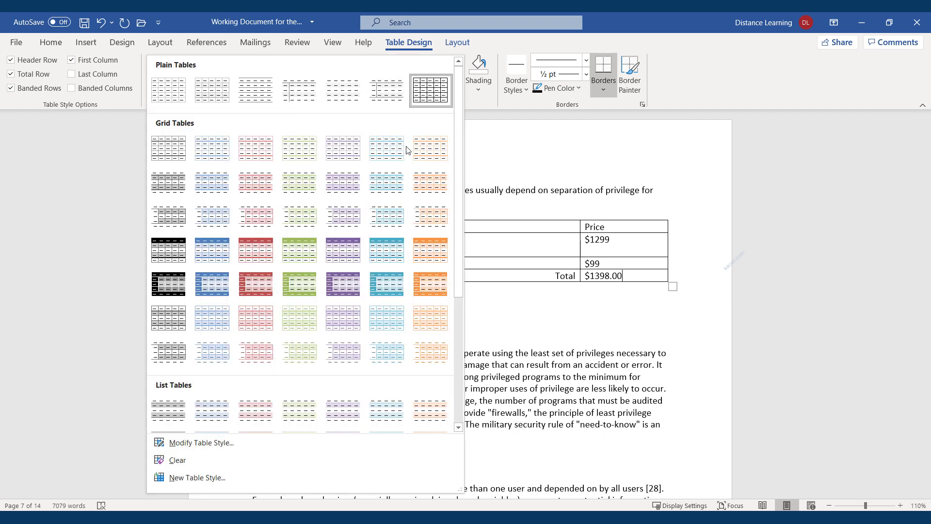
click(291, 260)
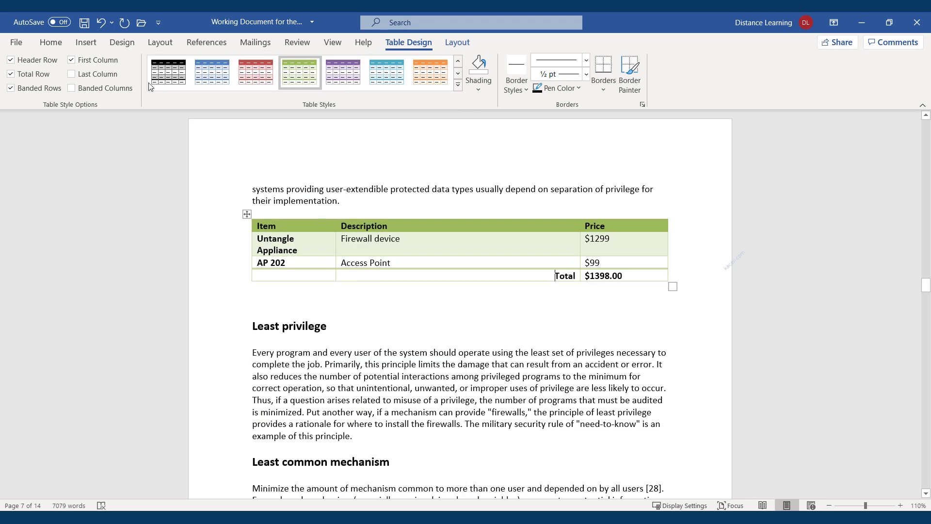
click(456, 44)
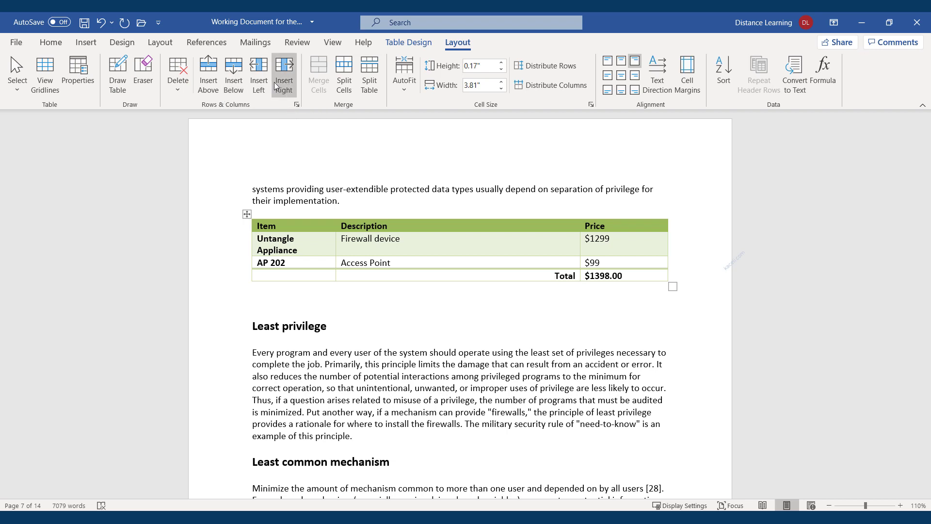
Step: Select 'Firewall device' and set its cell alignment to Align Center after trying right and left
click(400, 243)
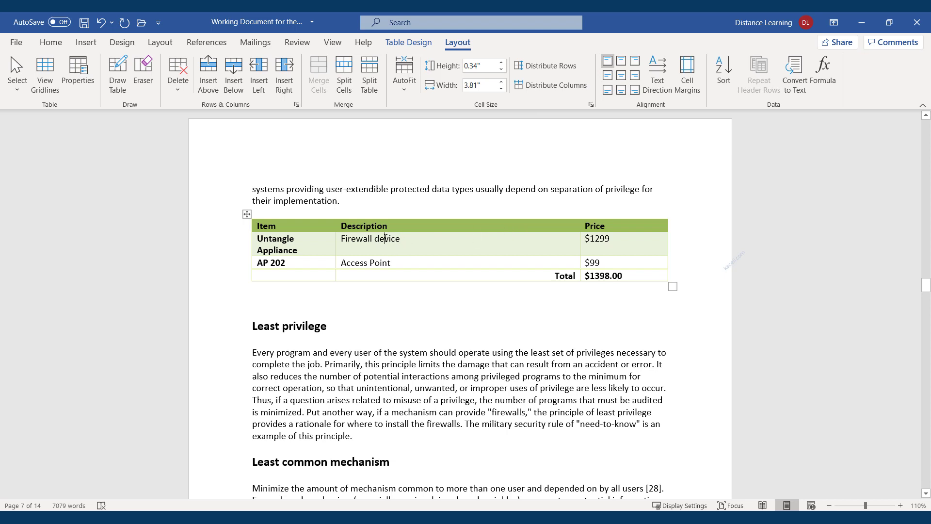
drag(411, 238, 340, 239)
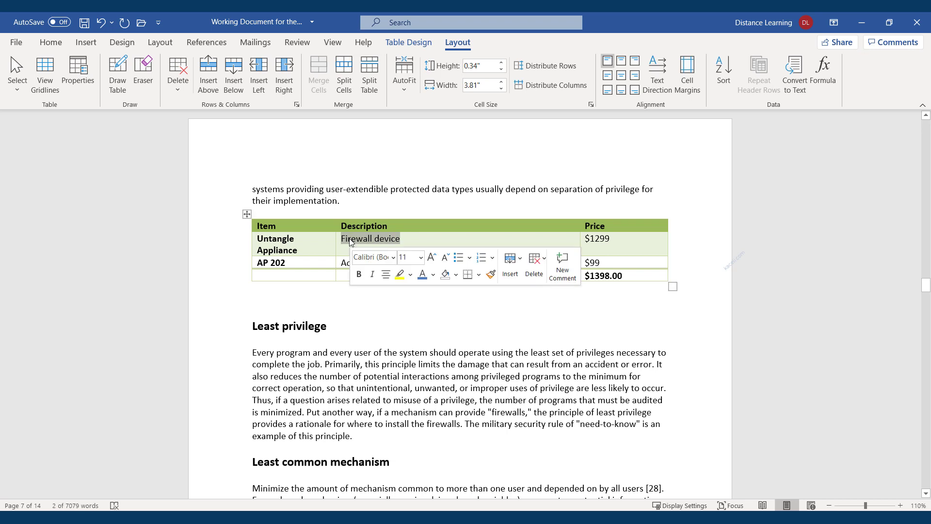
click(415, 243)
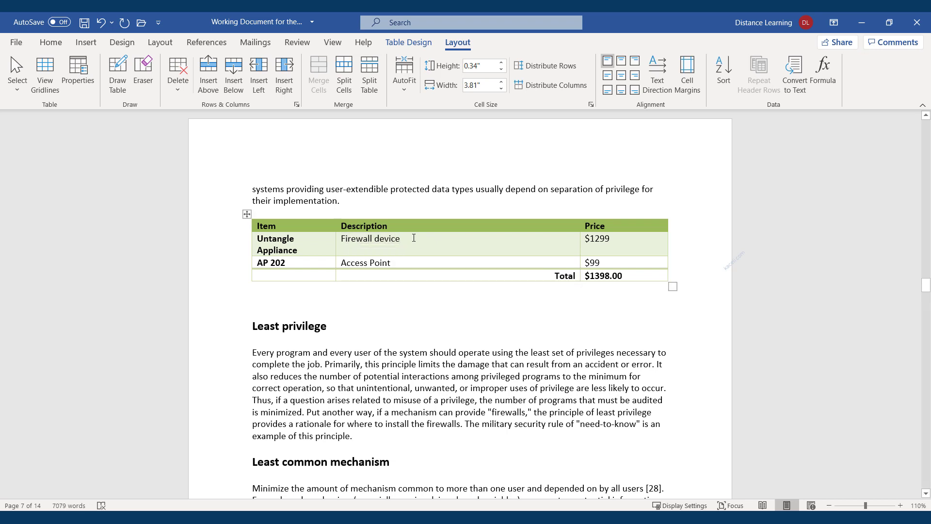
drag(414, 238, 340, 239)
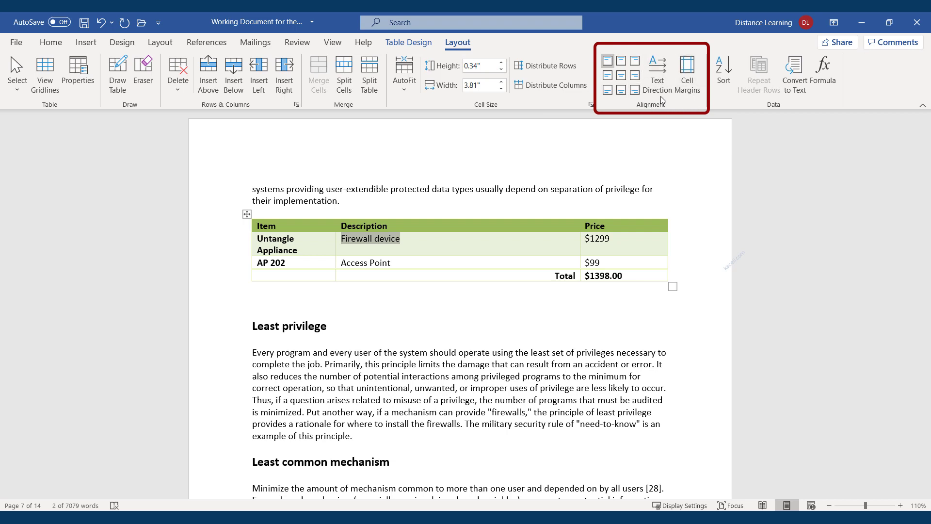
click(623, 76)
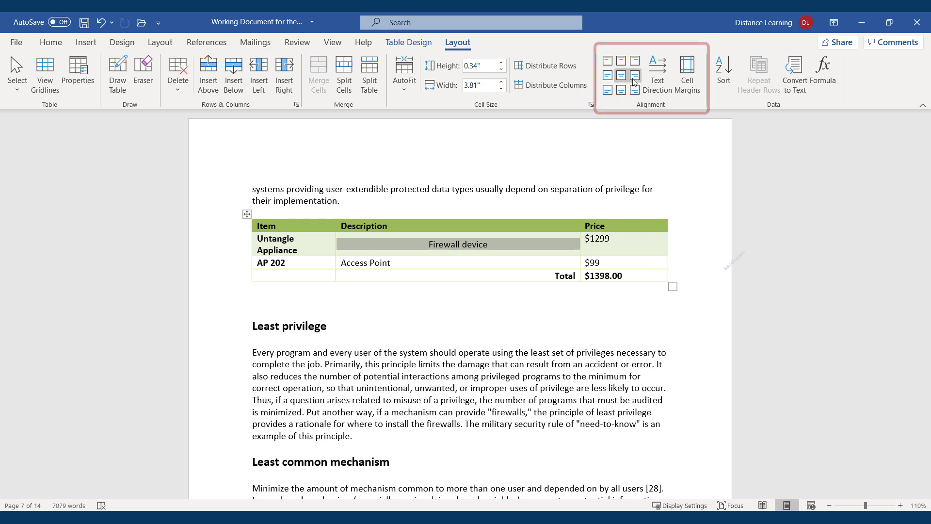
click(635, 76)
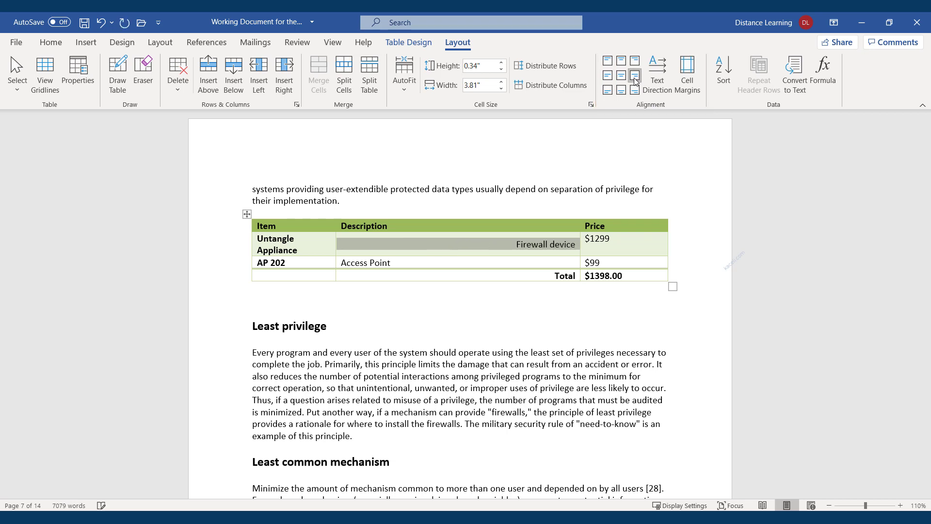
click(607, 76)
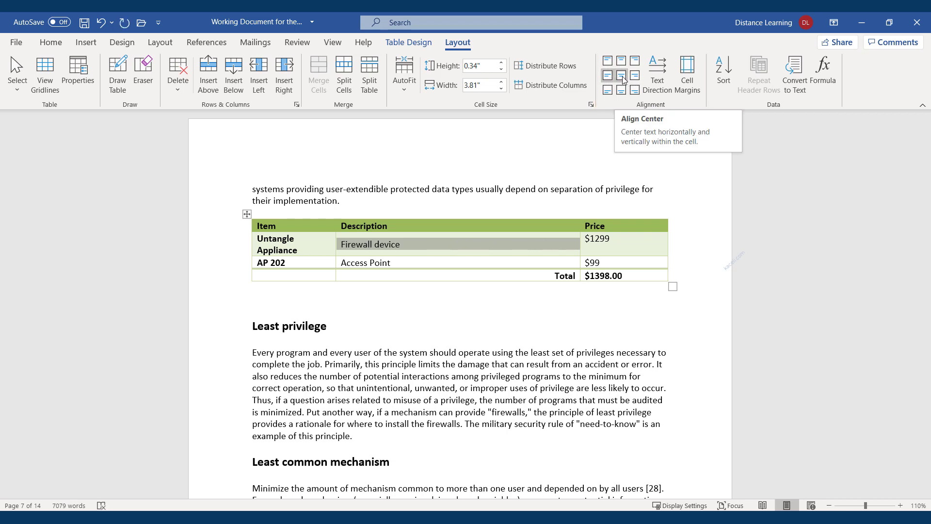
click(622, 77)
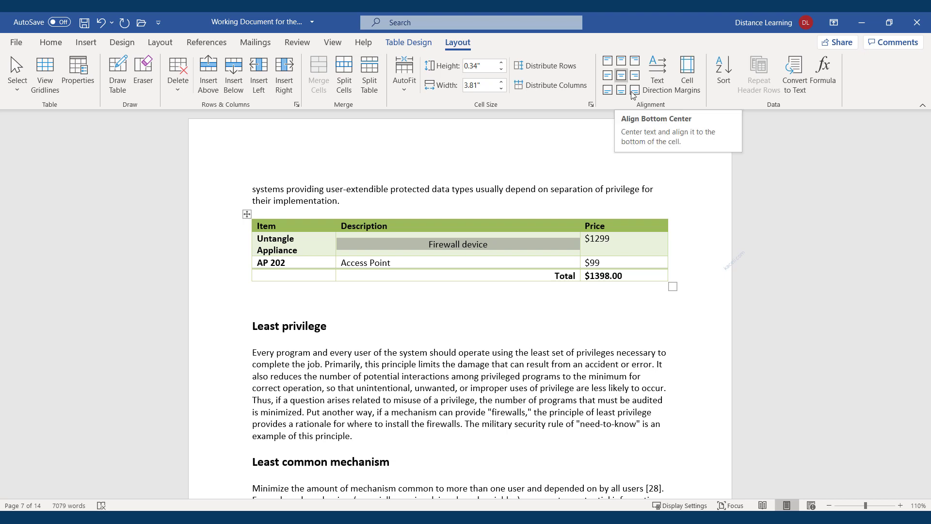
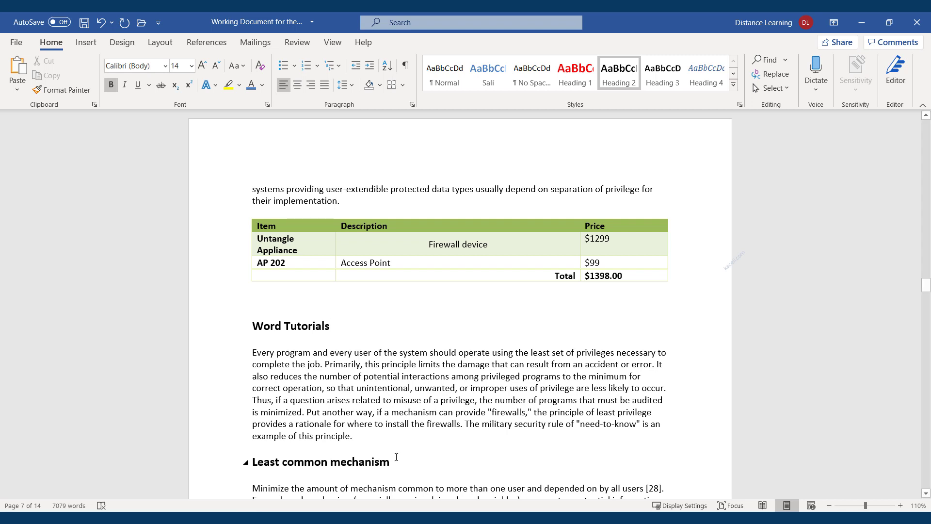
Step: Link the 'Word Tutorials' heading to the YouTube channel URL and follow the link
drag(320, 319, 255, 319)
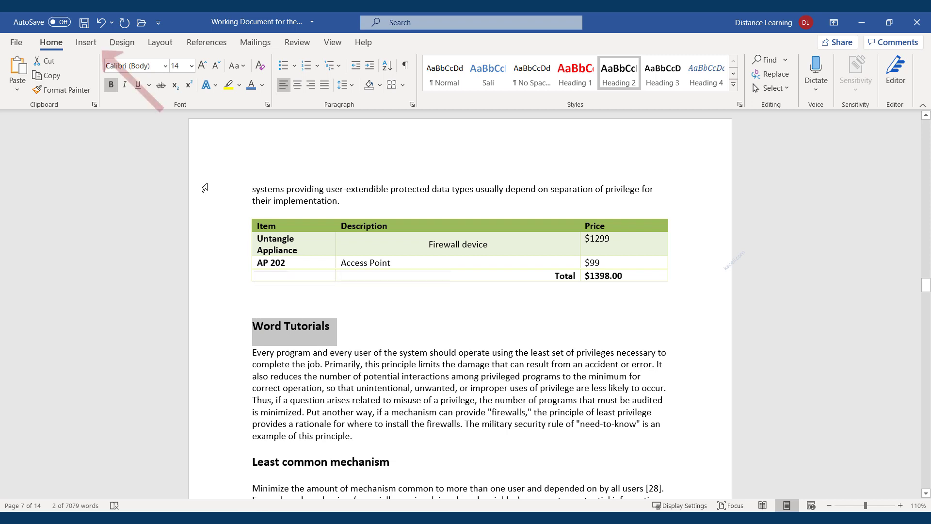
click(87, 44)
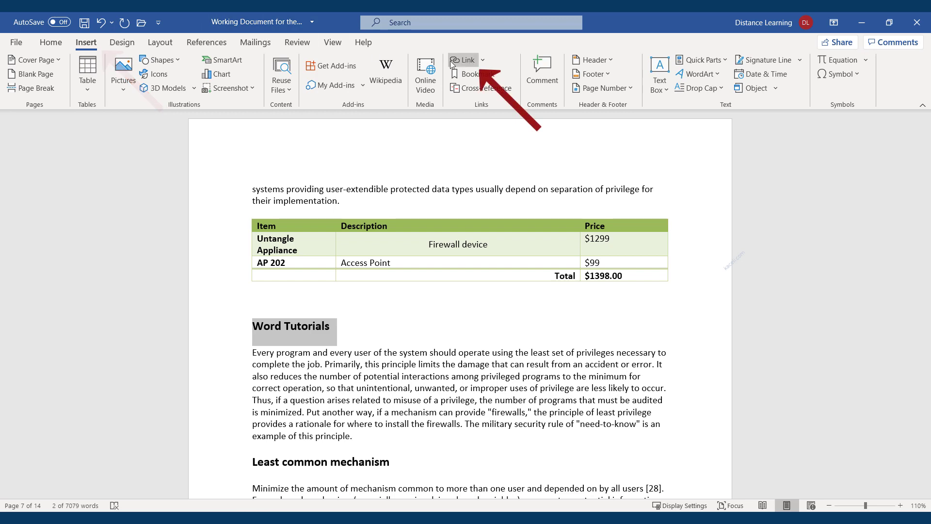
click(464, 59)
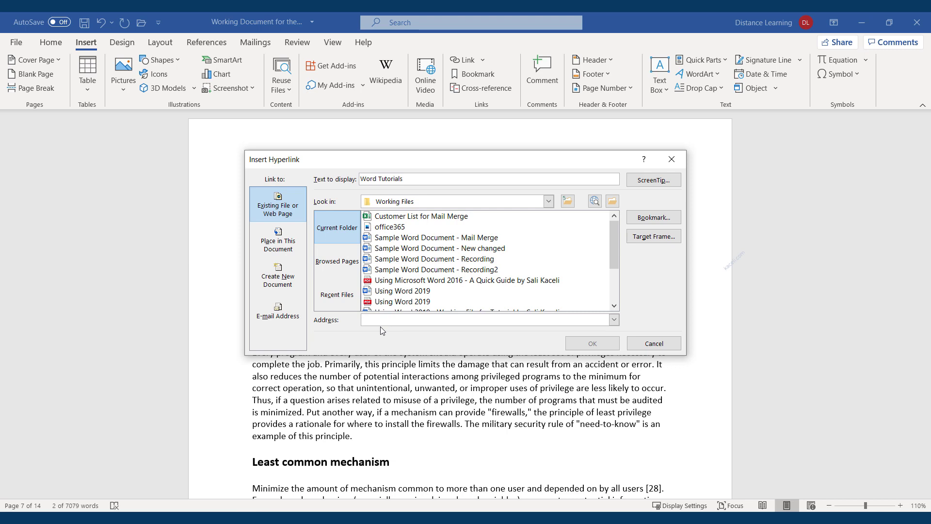
text(h)
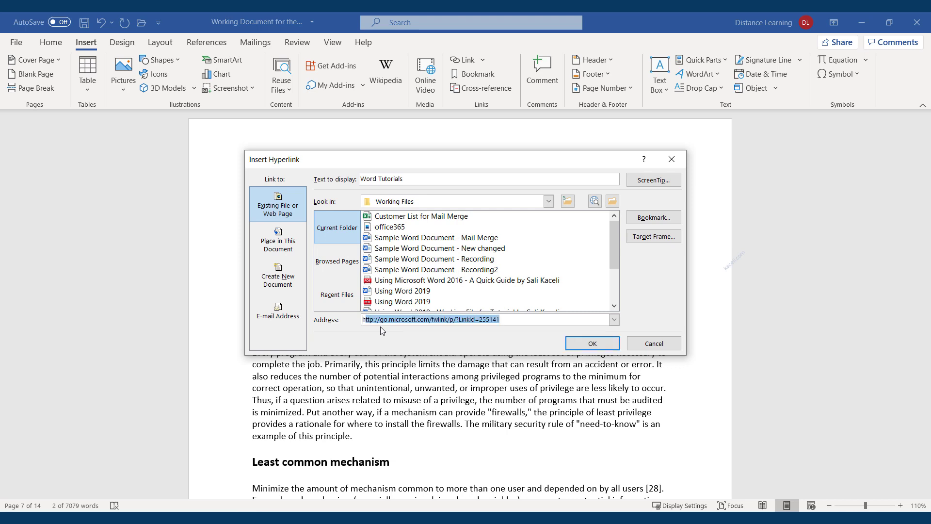
text(ttp://yo)
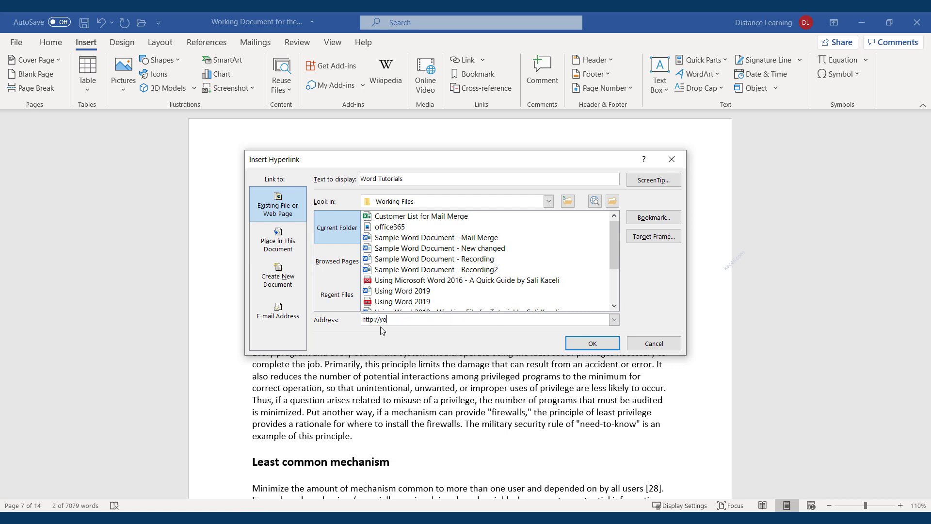
text(utube.com/skaceli)
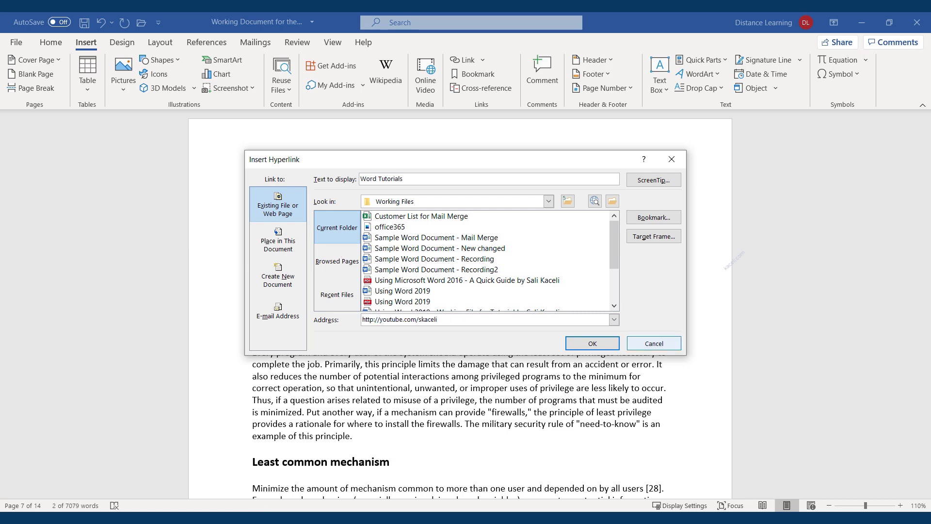
click(593, 346)
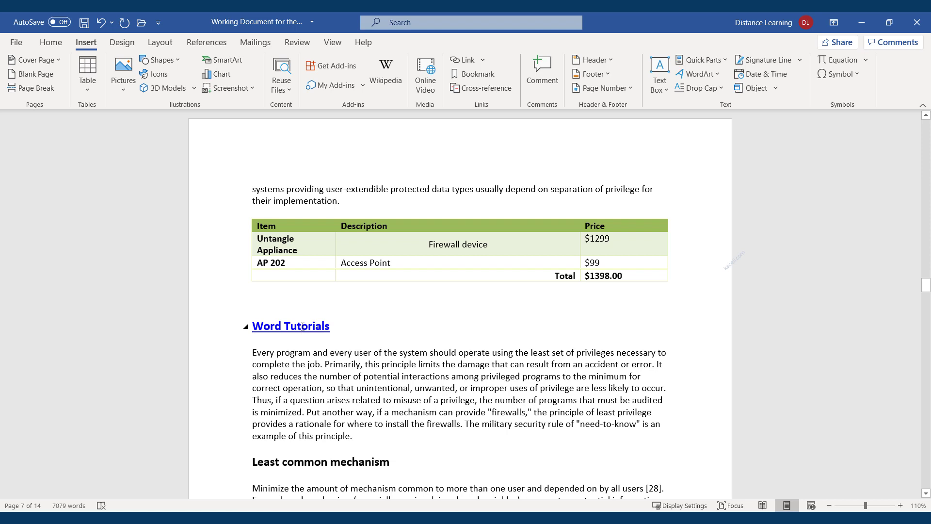
click(305, 329)
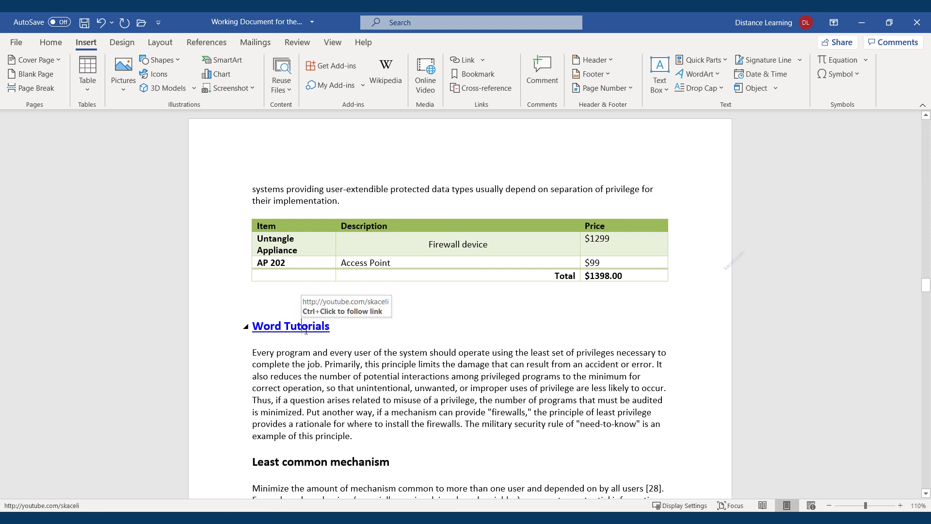
ctrl+click(305, 328)
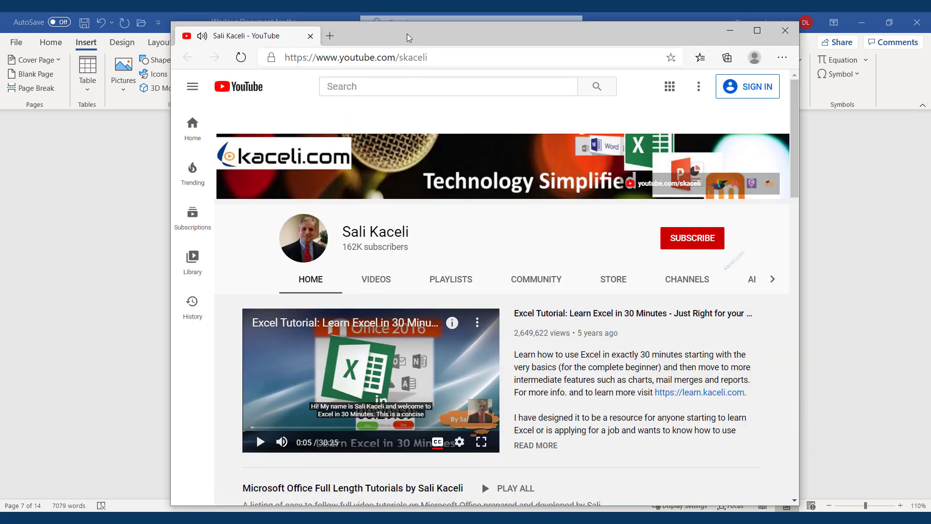
Step: Move the Edge window off screen and paste '(directions here)' after 'Every program'
drag(410, 38, 625, 1)
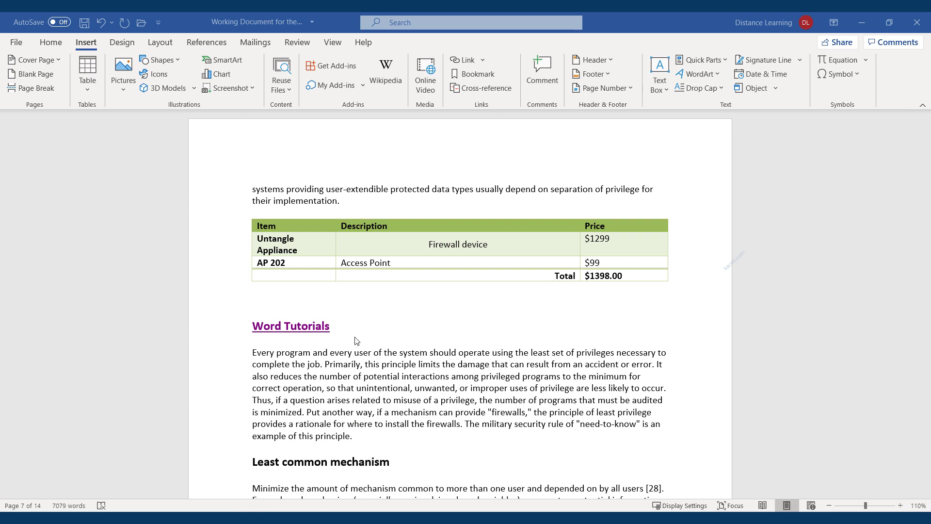
click(311, 355)
text((directions here))
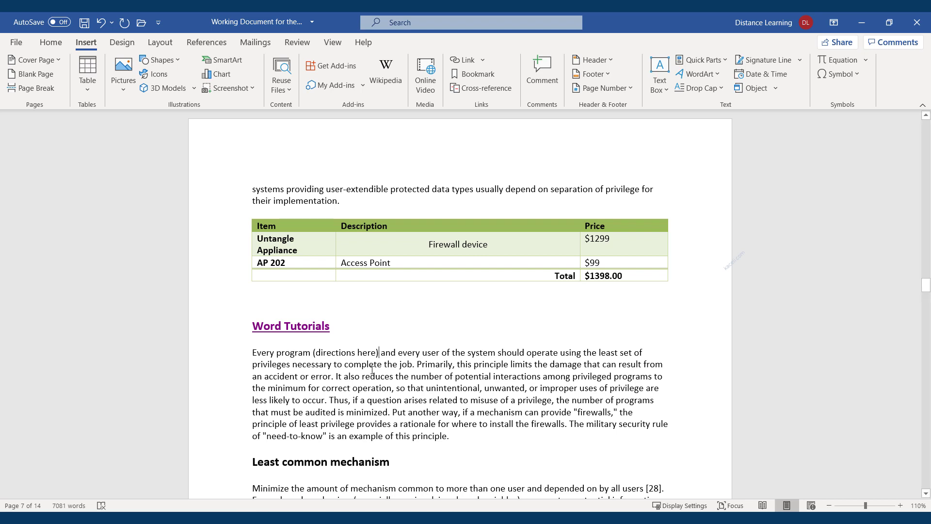
Step: Bold the word 'here', link it to the Word 2016 quick guide PDF, and follow it
double_click(371, 352)
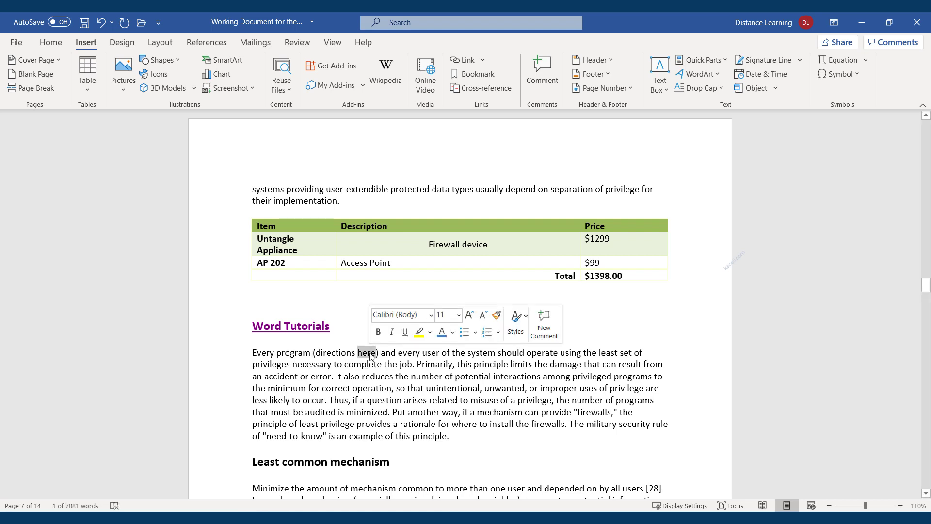
click(379, 332)
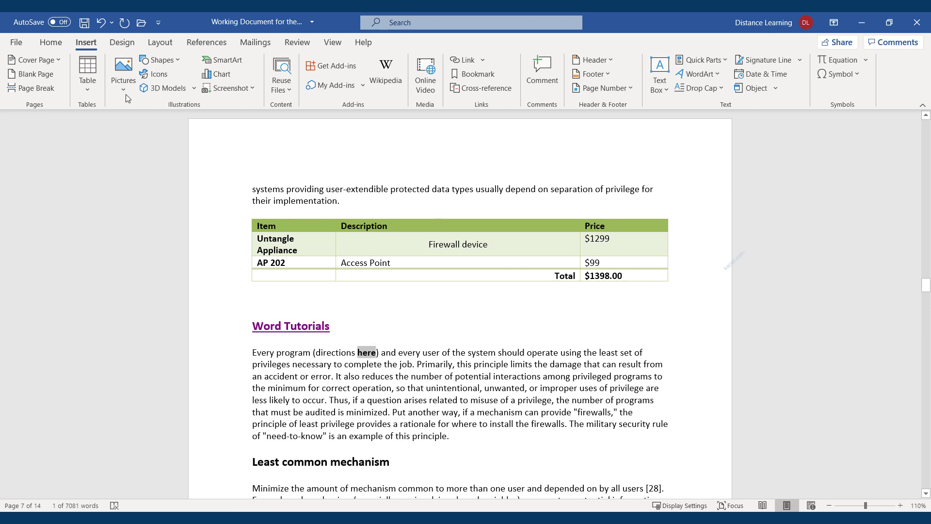
click(462, 62)
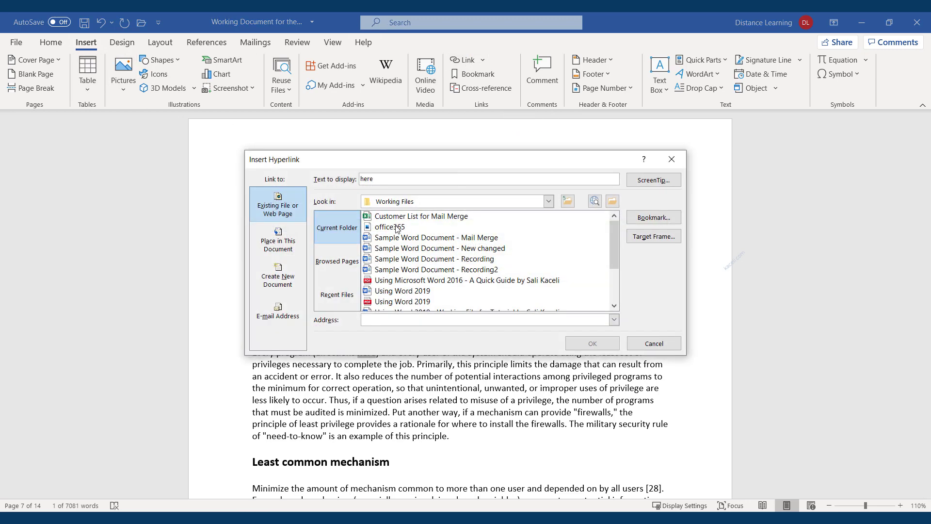
click(412, 280)
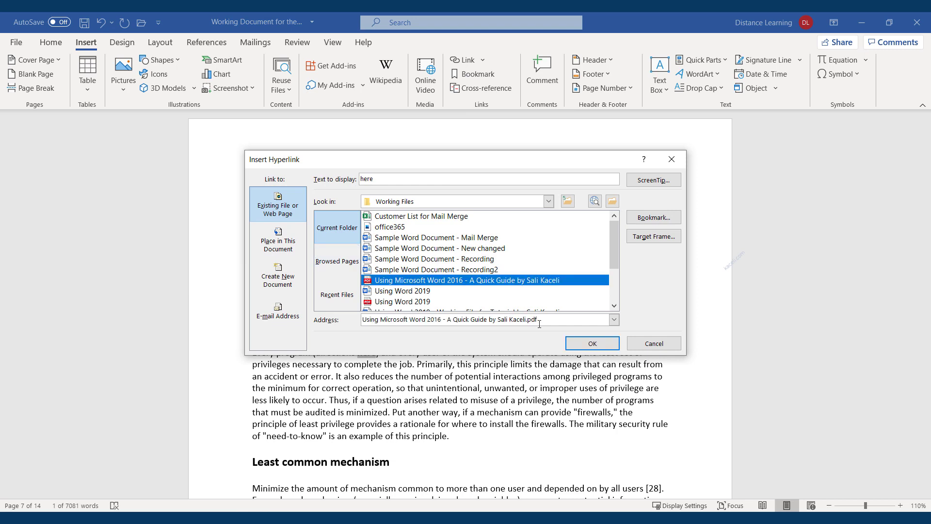
click(593, 343)
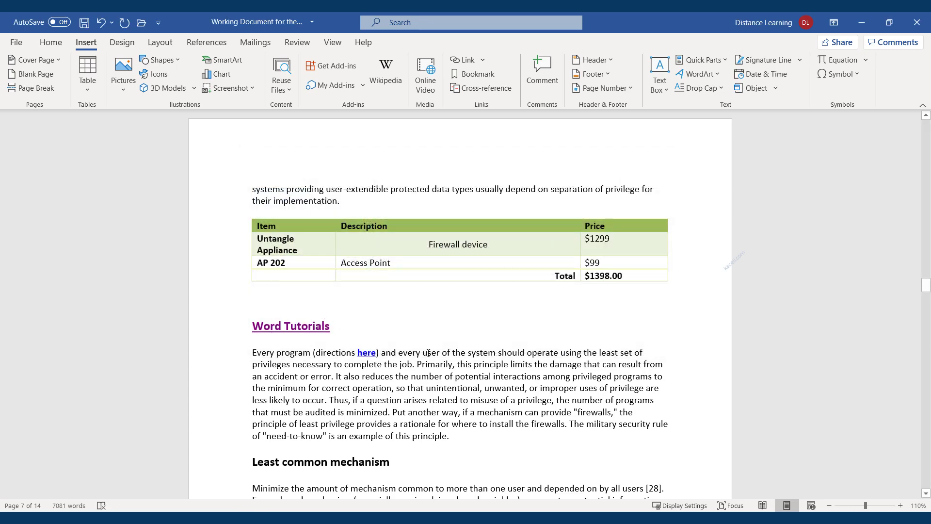
mouse_move(366, 358)
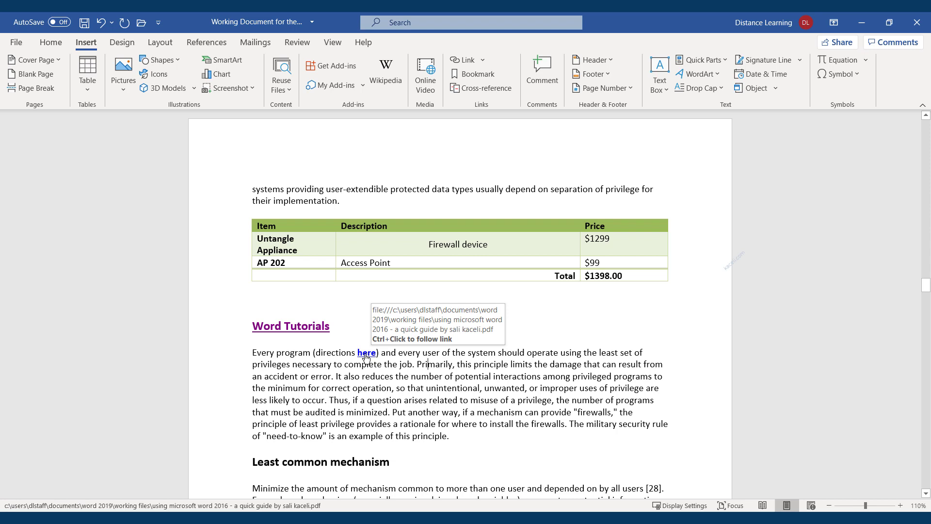
ctrl+click(366, 354)
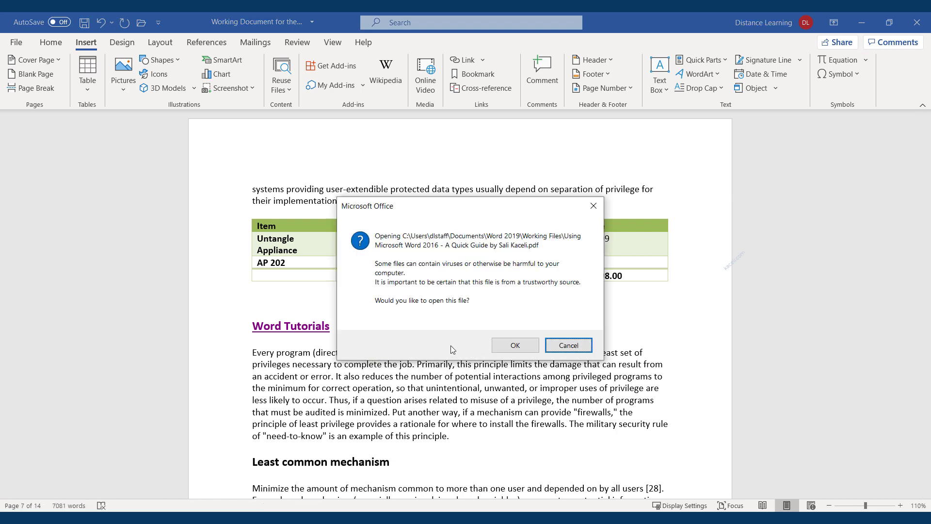
Step: Allow the quick guide PDF to open, scroll through it in Edge, then close it
click(502, 345)
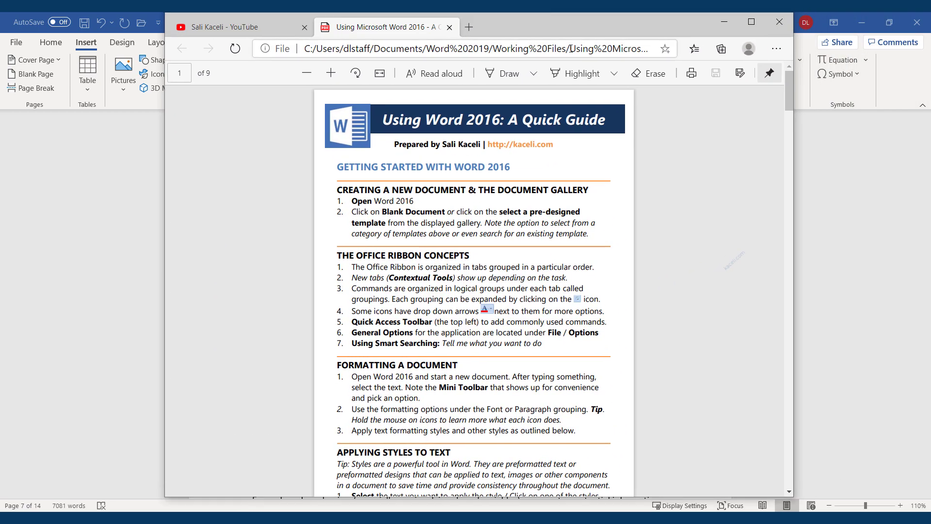
scroll(513, 249, down, 9)
scroll(451, 225, up, 9)
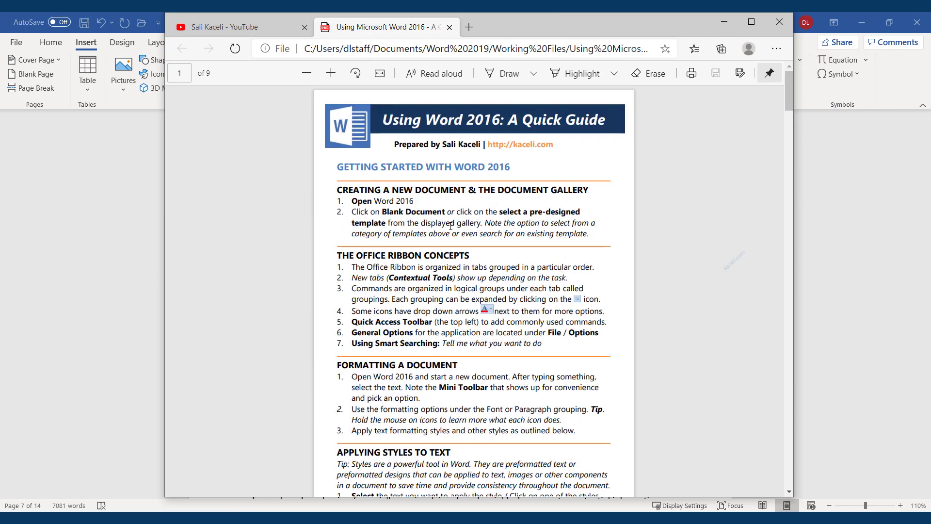
click(778, 23)
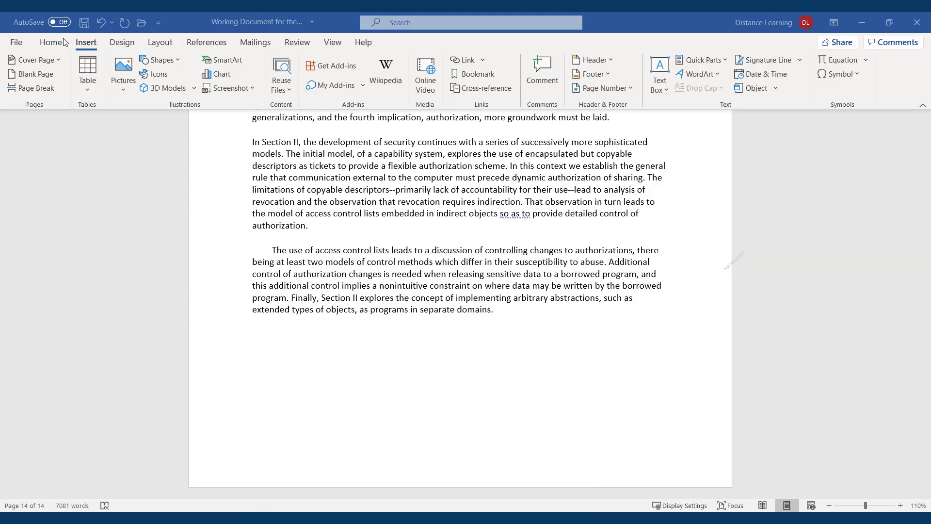
Step: Insert a signature line at the report's end that allows the signer to add comments
click(47, 47)
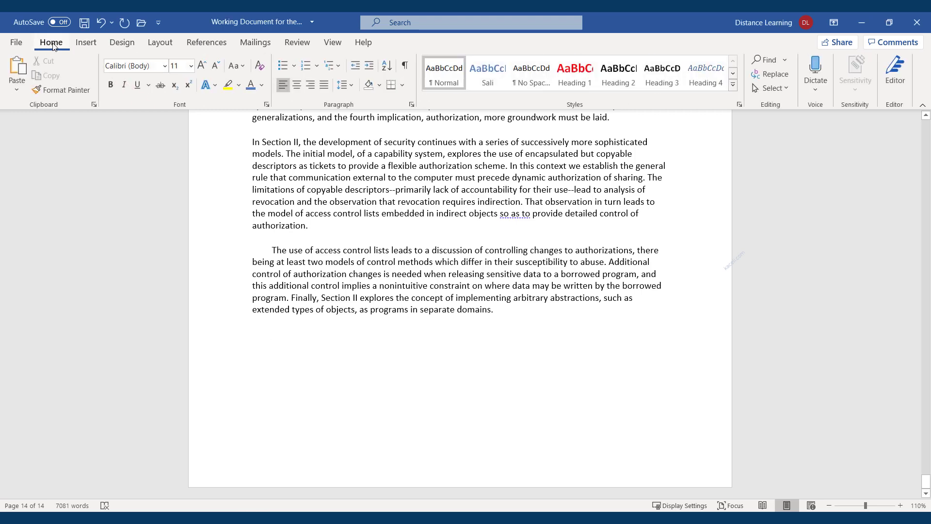
click(93, 47)
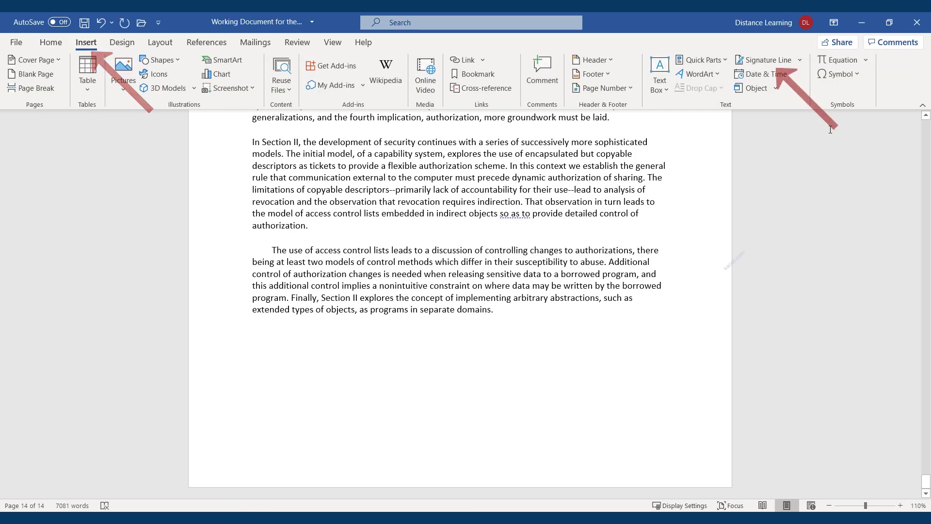
click(771, 59)
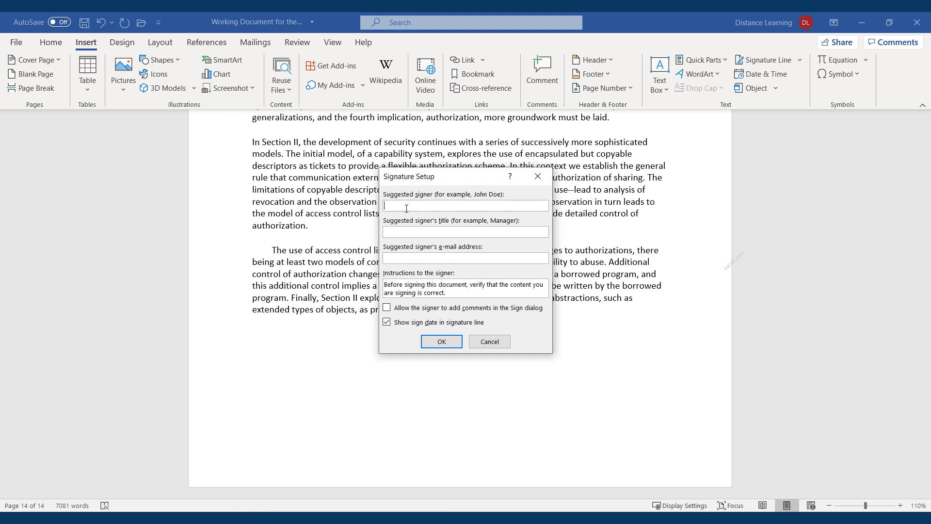
click(409, 233)
click(386, 309)
click(441, 341)
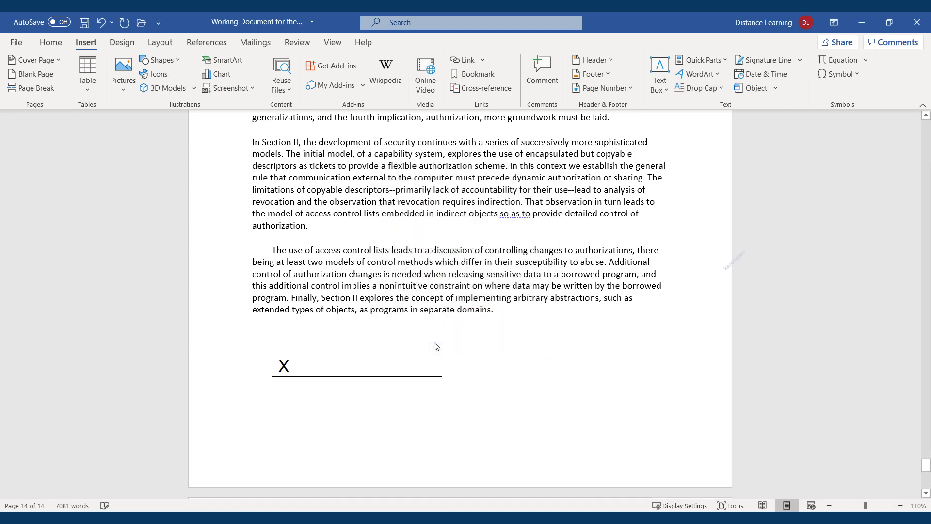
Step: Sign the line with the signer's name as 'Approved this document', accepting the certificate warning
click(307, 368)
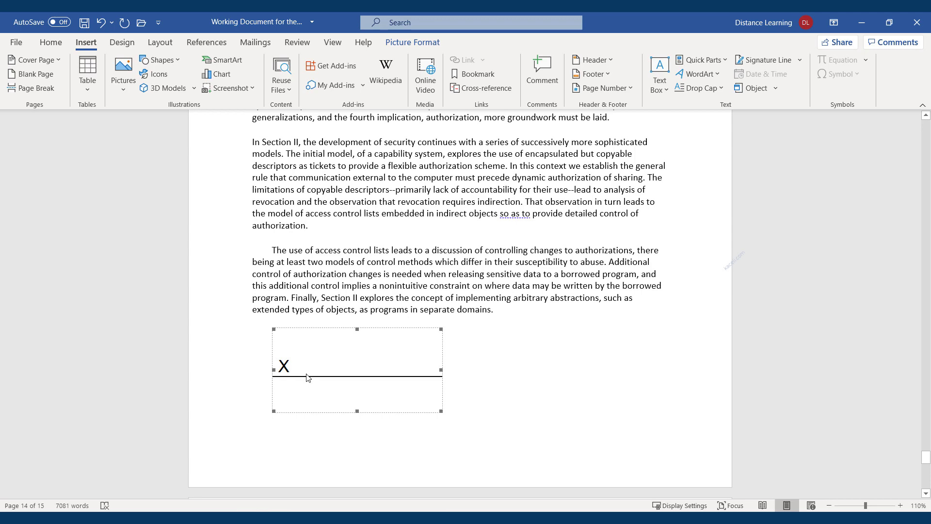
double_click(308, 376)
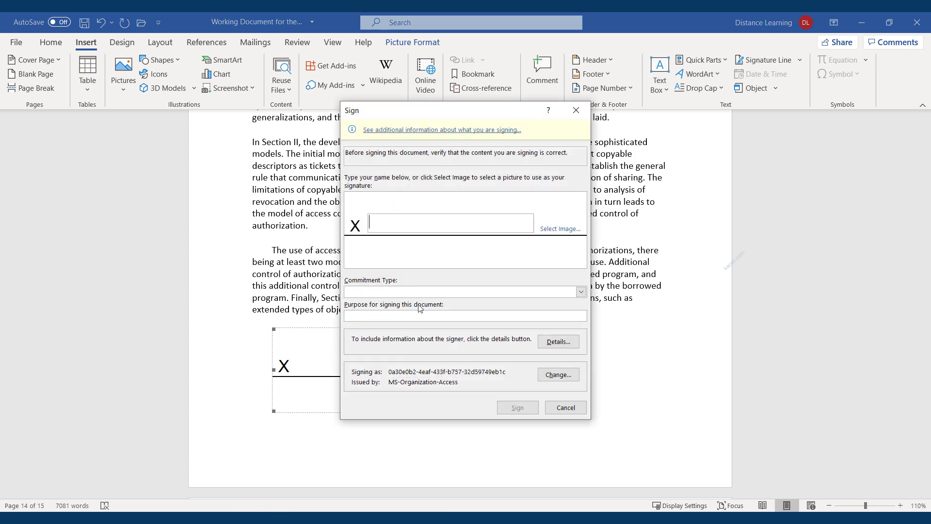
text(Sali Kaceli)
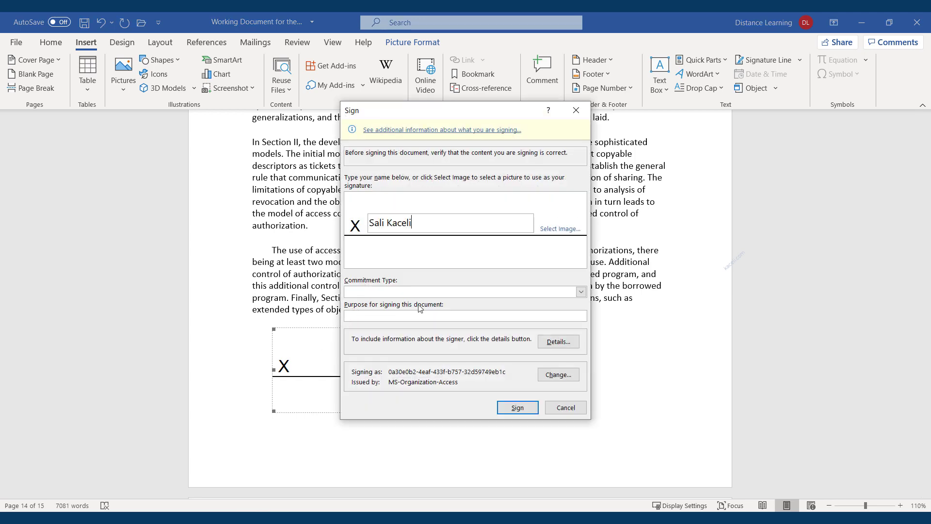
click(385, 292)
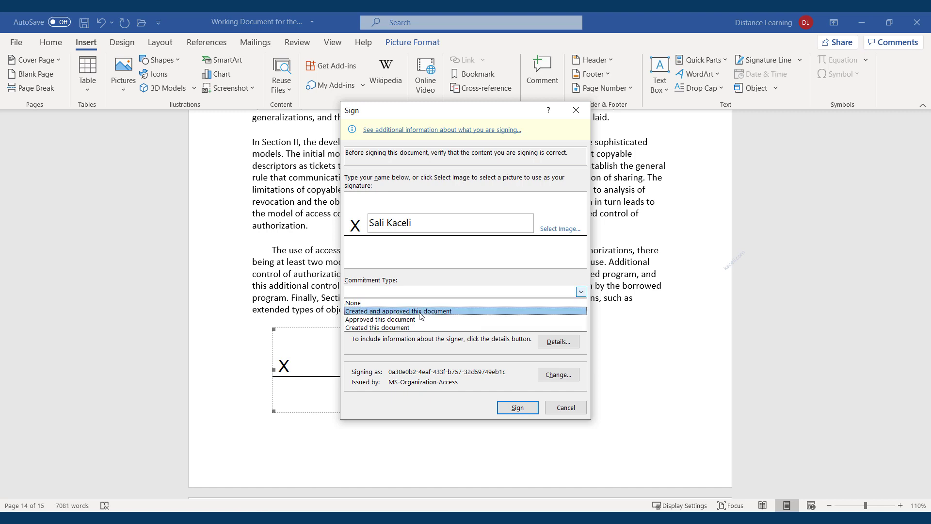
click(371, 320)
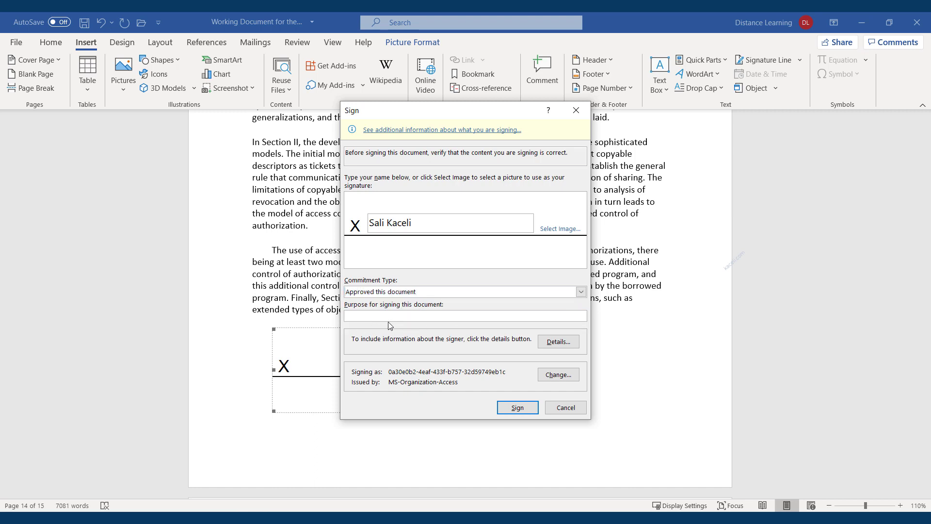
click(364, 318)
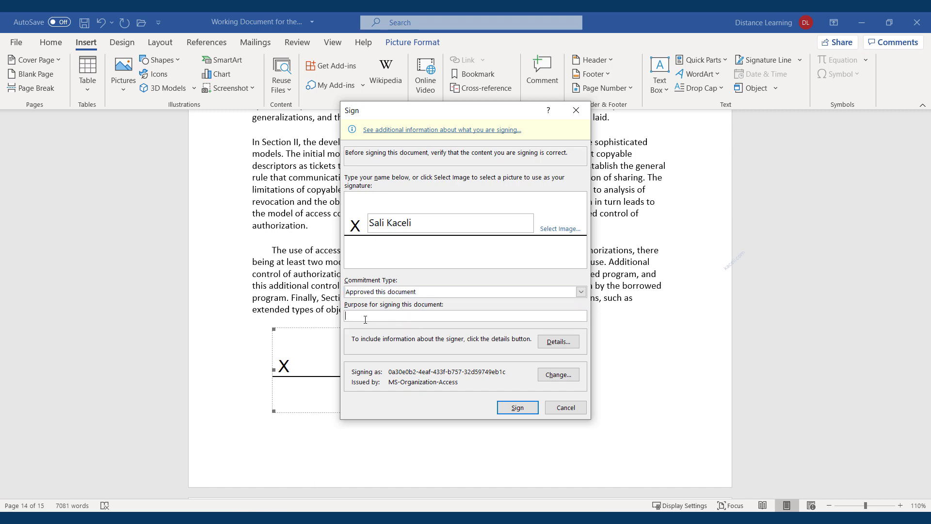
click(517, 408)
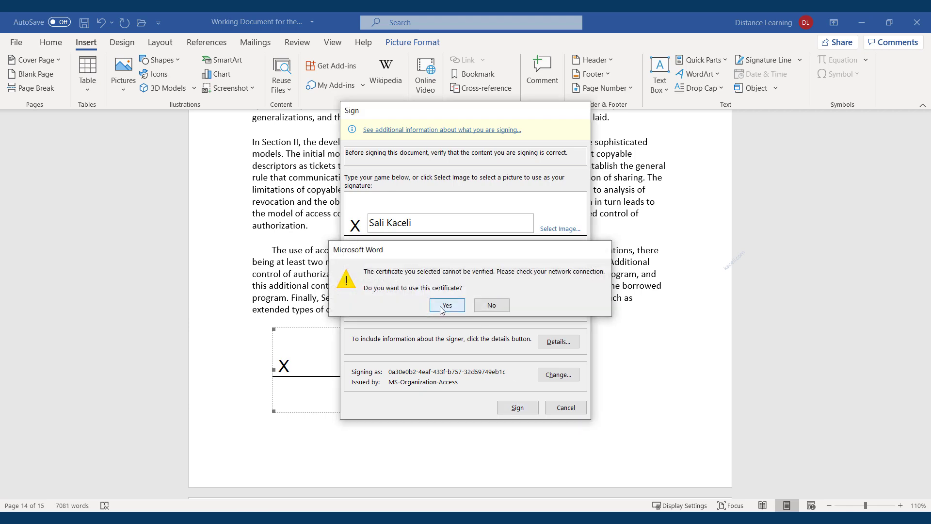
click(442, 306)
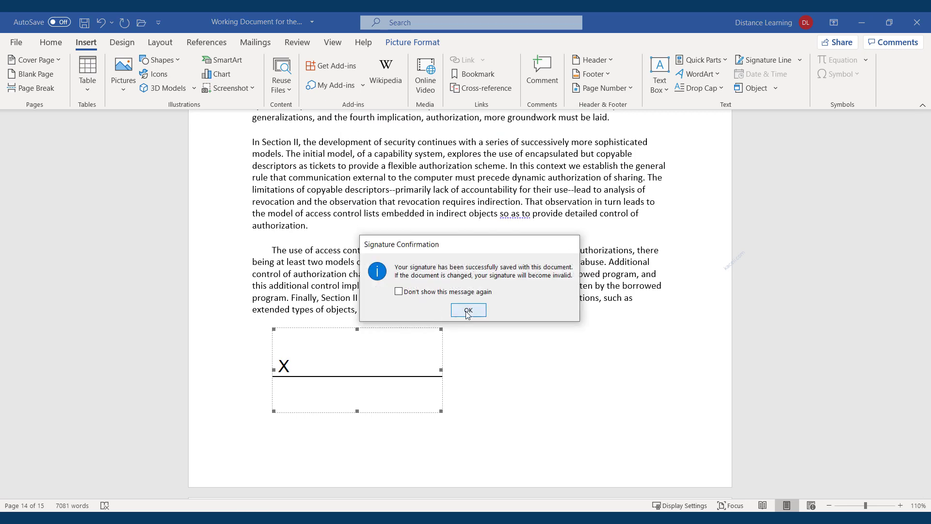
click(468, 310)
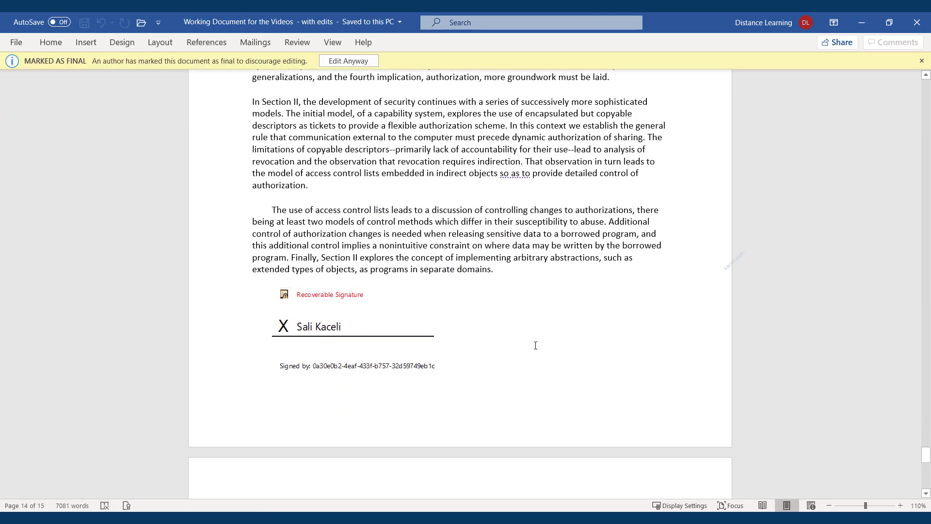
Step: Review the signature's details and its additional signing information, then close them
click(324, 369)
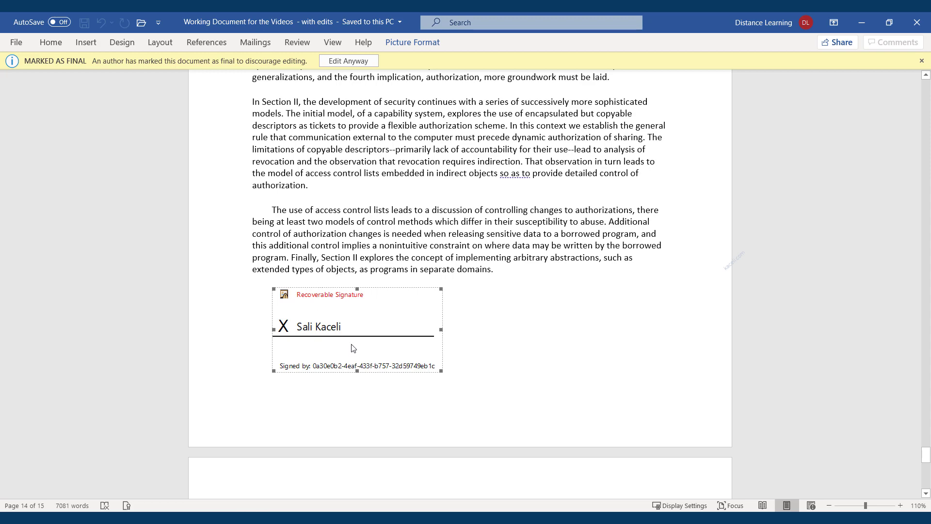
double_click(354, 369)
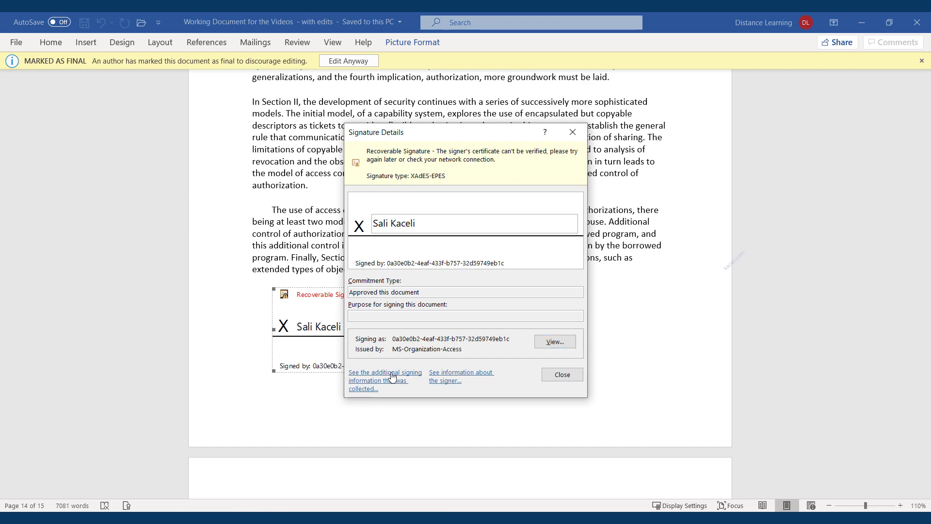
click(396, 381)
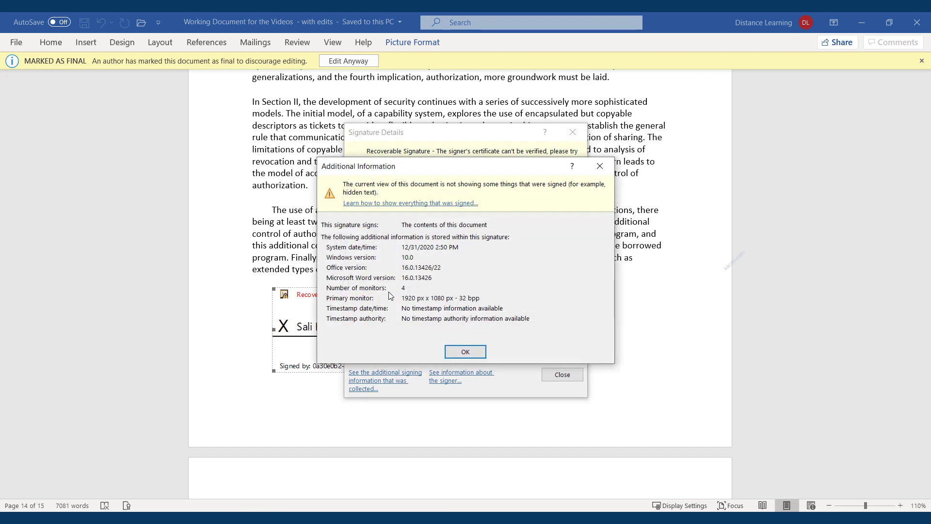
click(468, 353)
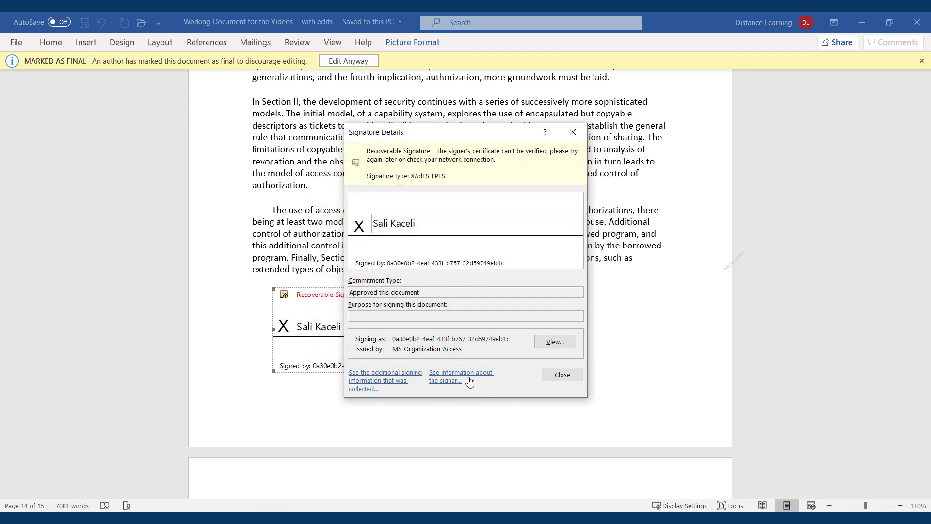
click(562, 375)
click(421, 189)
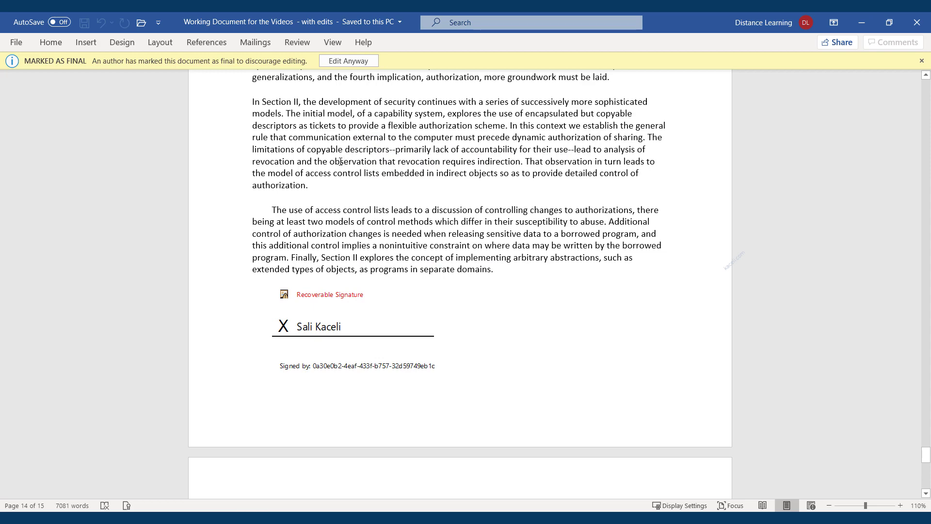
Step: Make the document editable again with Edit Anyway, removing the signature
click(342, 63)
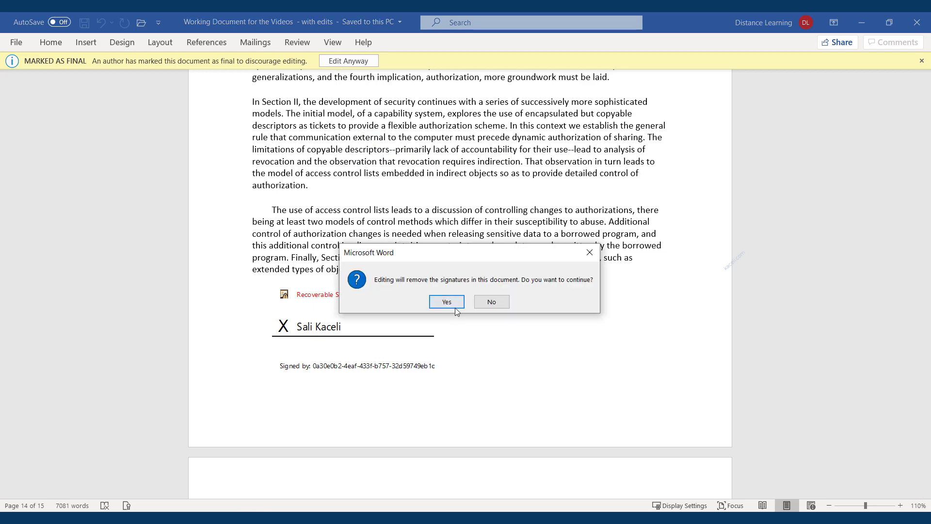
click(447, 301)
click(469, 309)
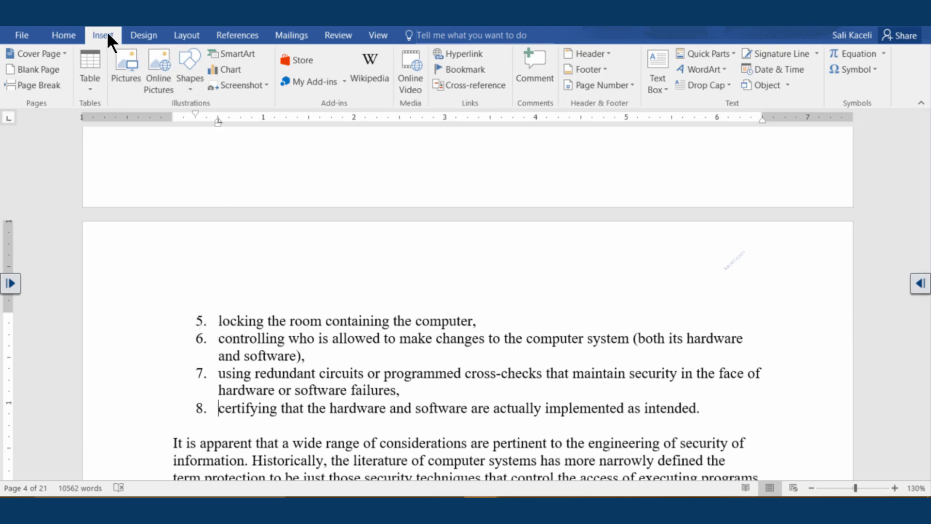
Step: Insert a screen clipping of the Word window's ribbon area after list item 7
click(261, 86)
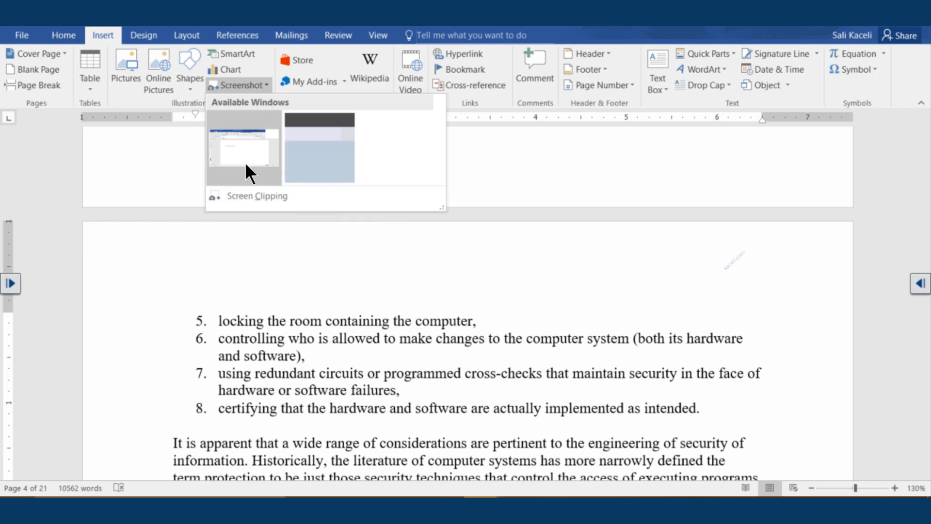
click(240, 194)
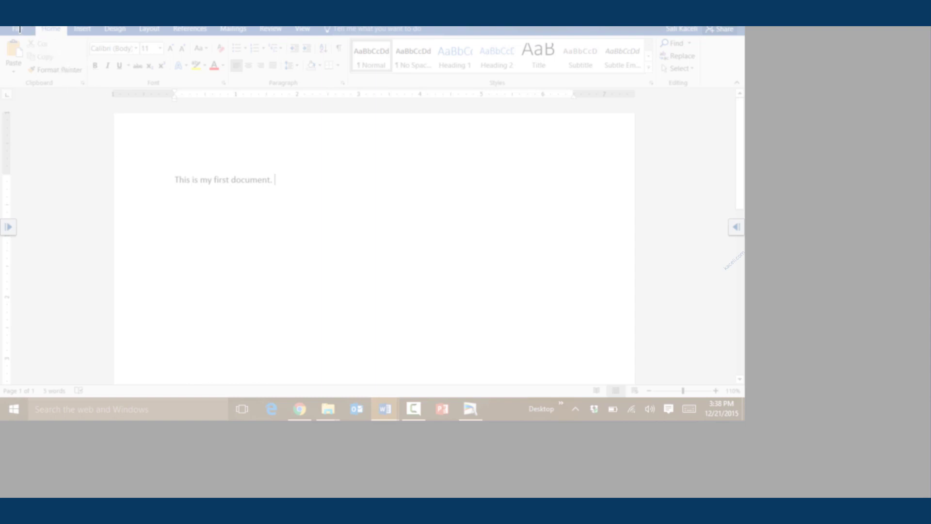
drag(4, 26, 286, 151)
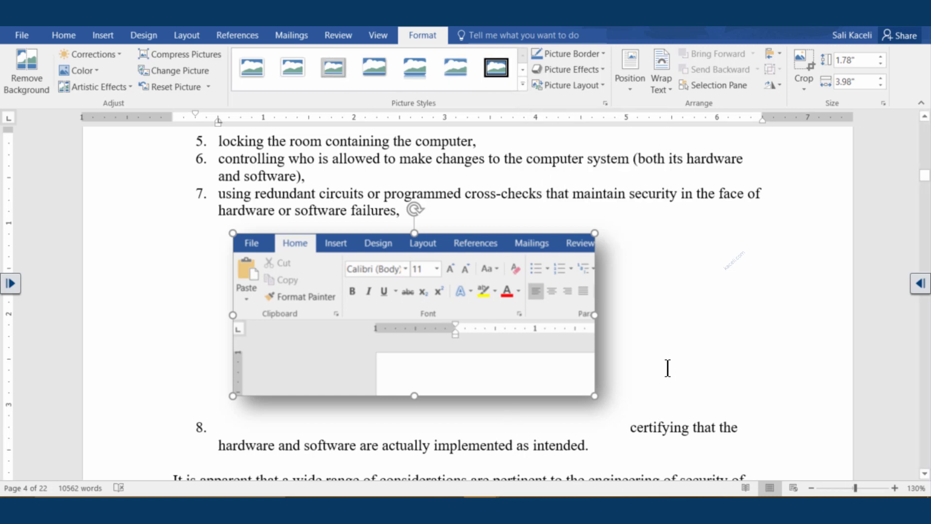
click(674, 427)
scroll(474, 354, down, 3)
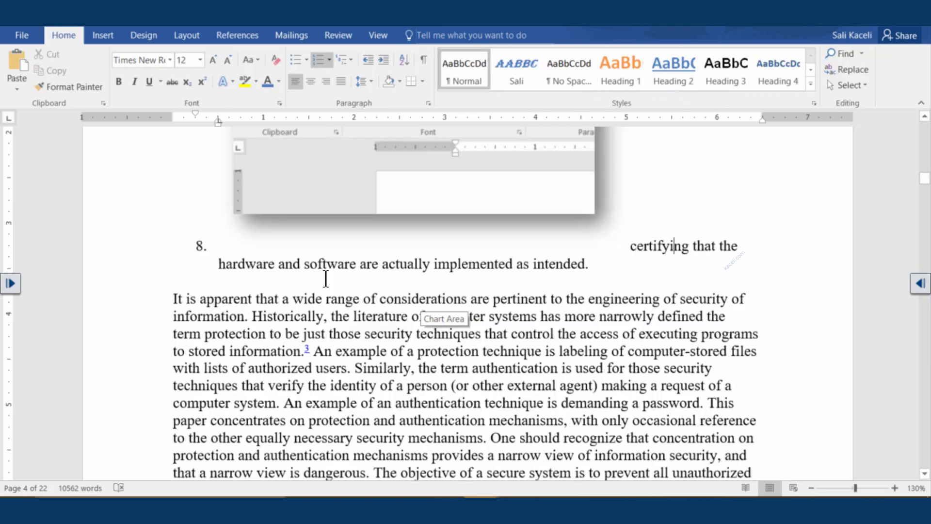
click(129, 35)
click(111, 36)
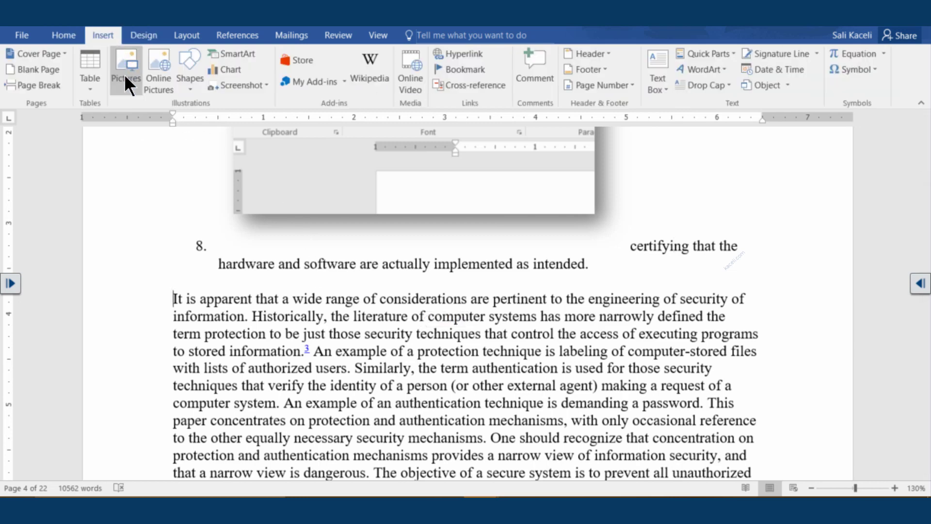
click(265, 85)
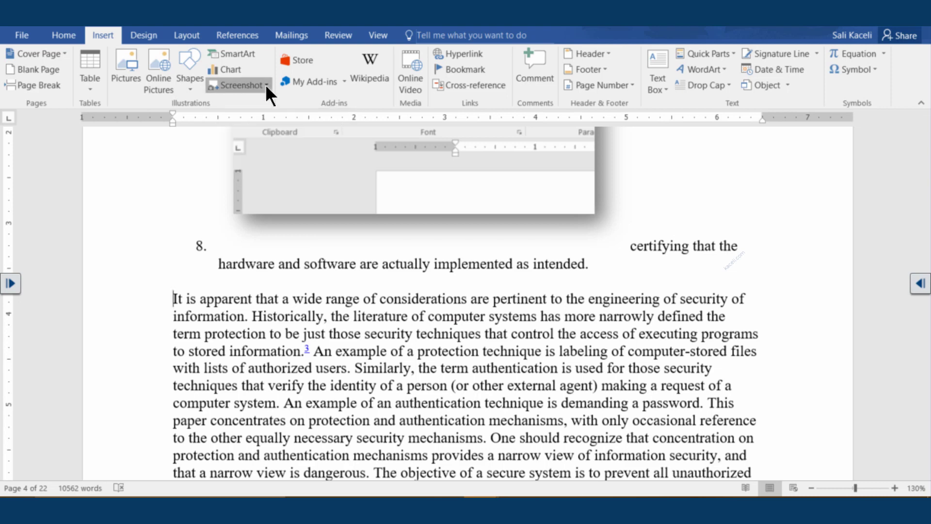
click(228, 195)
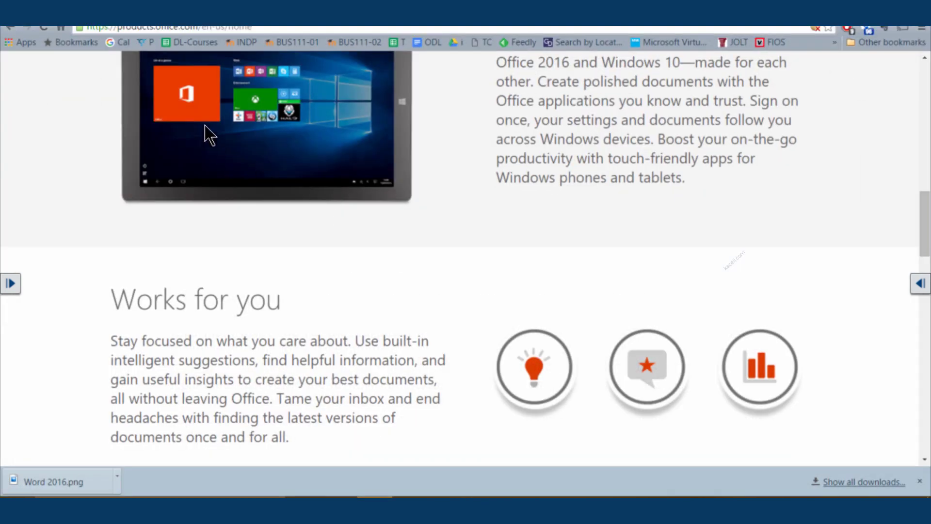
click(868, 9)
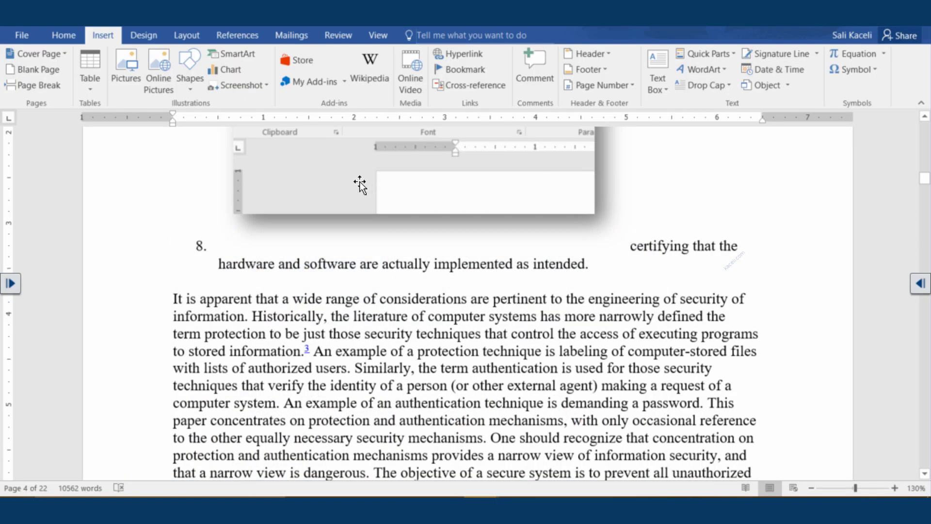
click(238, 86)
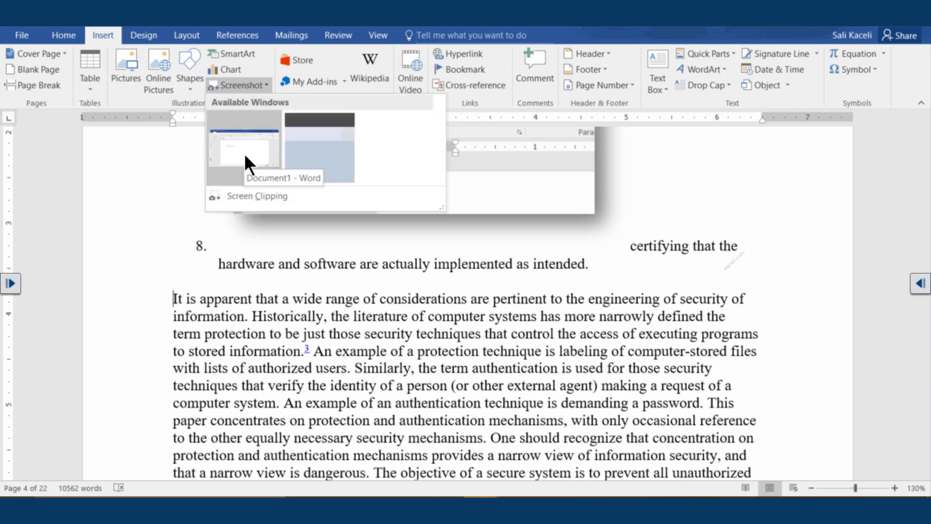
click(245, 154)
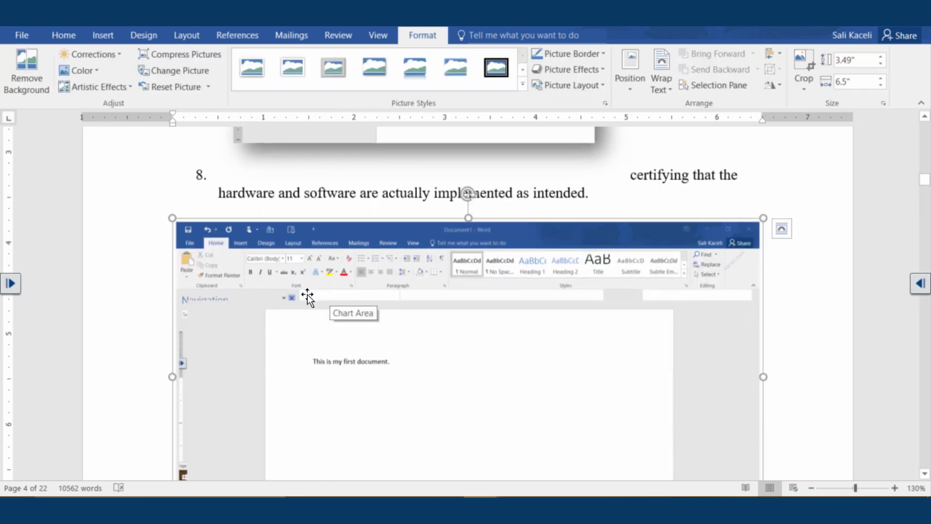
scroll(305, 305, down, 3)
scroll(306, 310, down, 2)
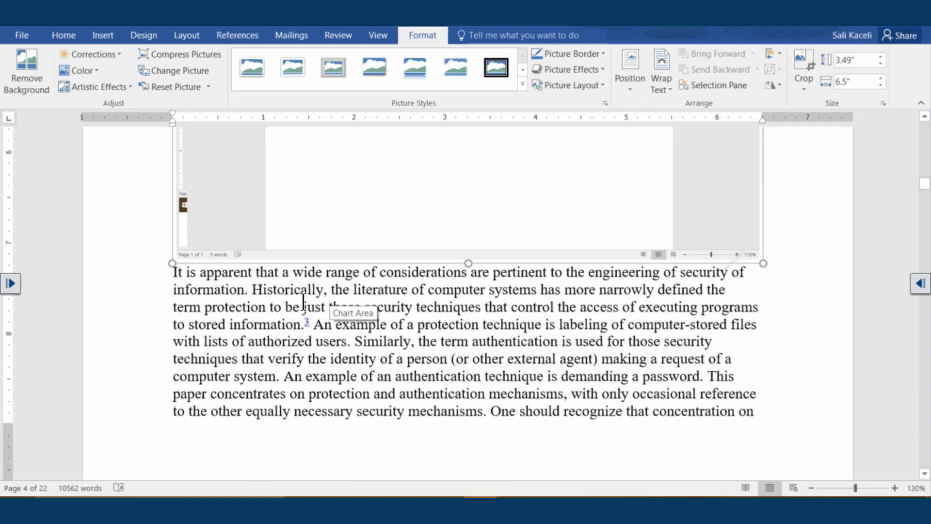
scroll(301, 291, down, 2)
scroll(282, 294, down, 5)
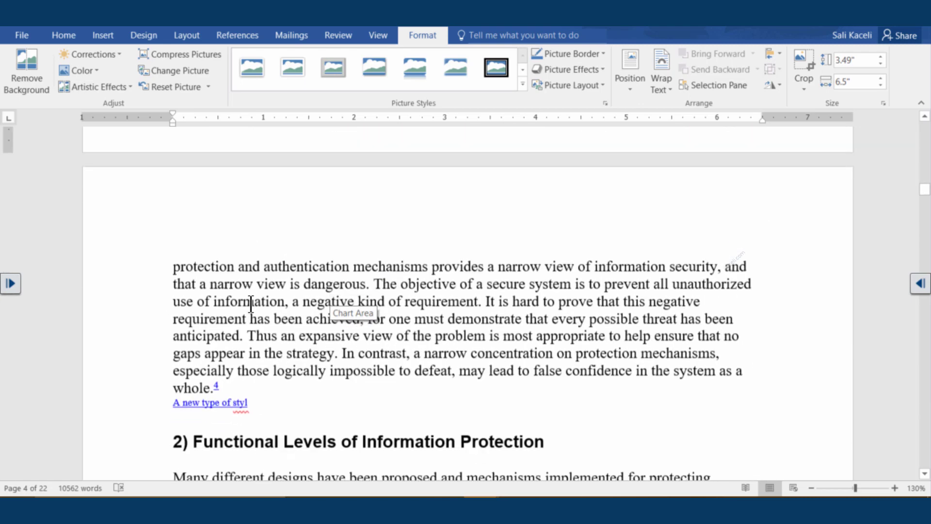
scroll(271, 306, up, 9)
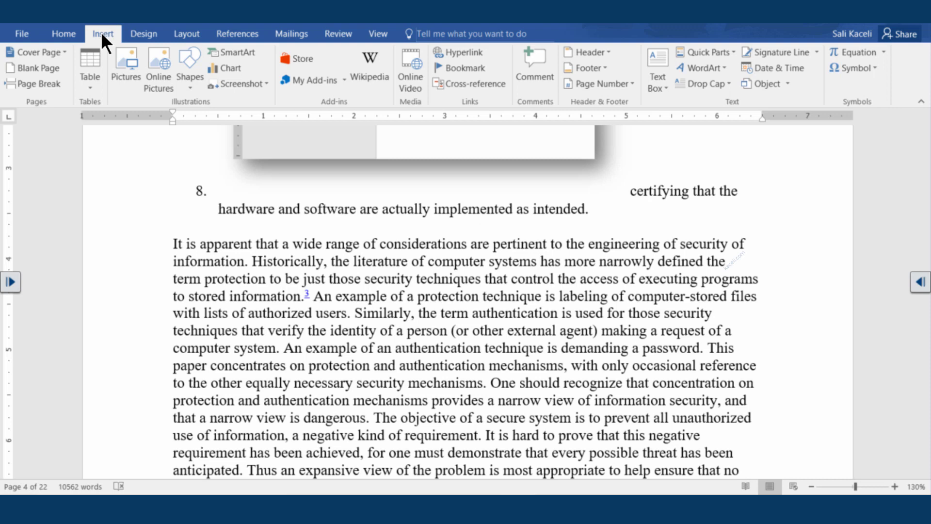
Step: Insert the 'Using Word 2013' online video found through a YouTube search
click(412, 72)
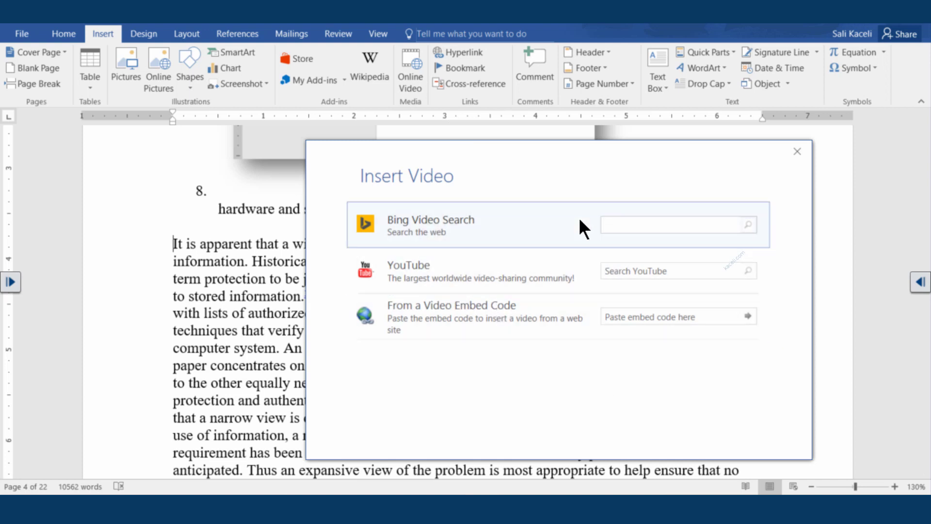
click(619, 269)
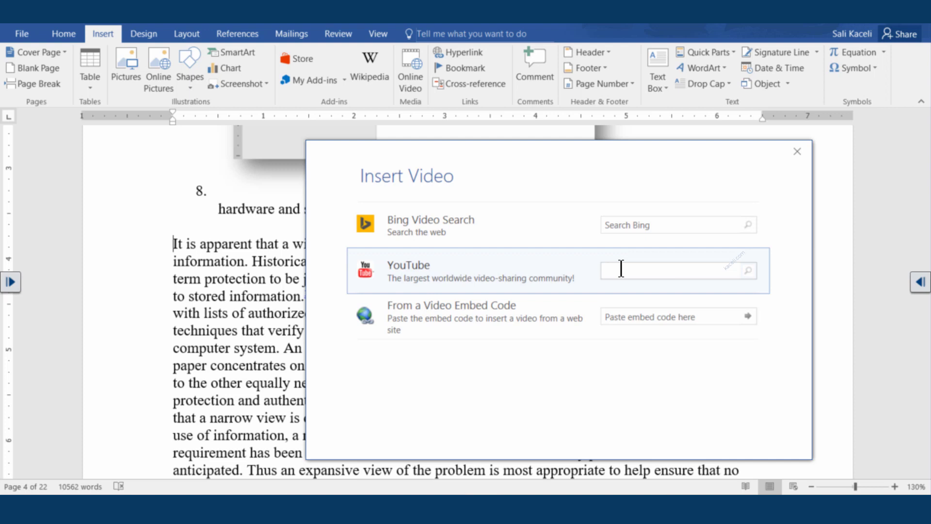
text(excel 2010 skaceli)
key(Return)
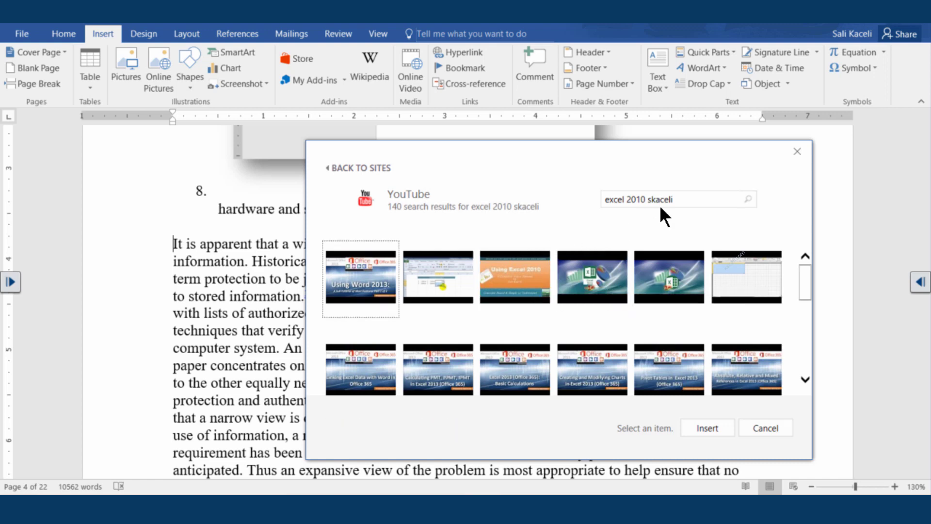
click(361, 290)
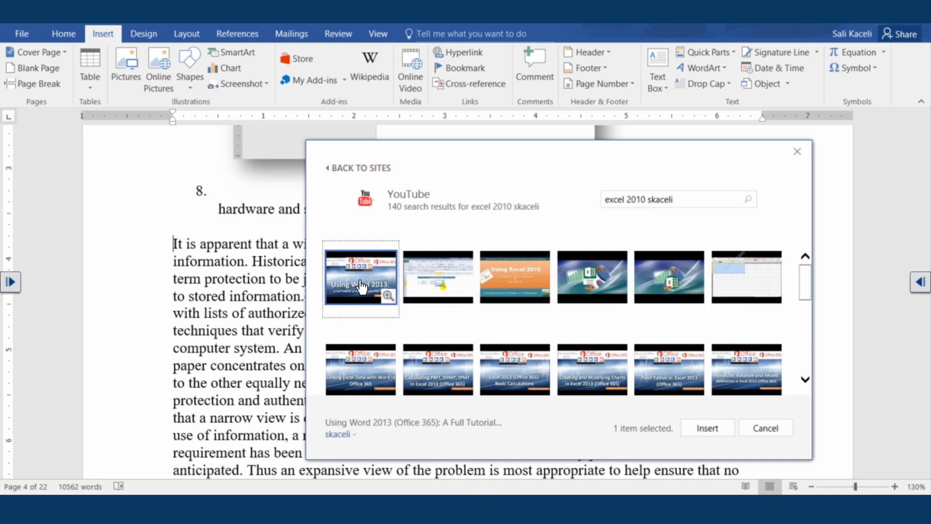
click(715, 427)
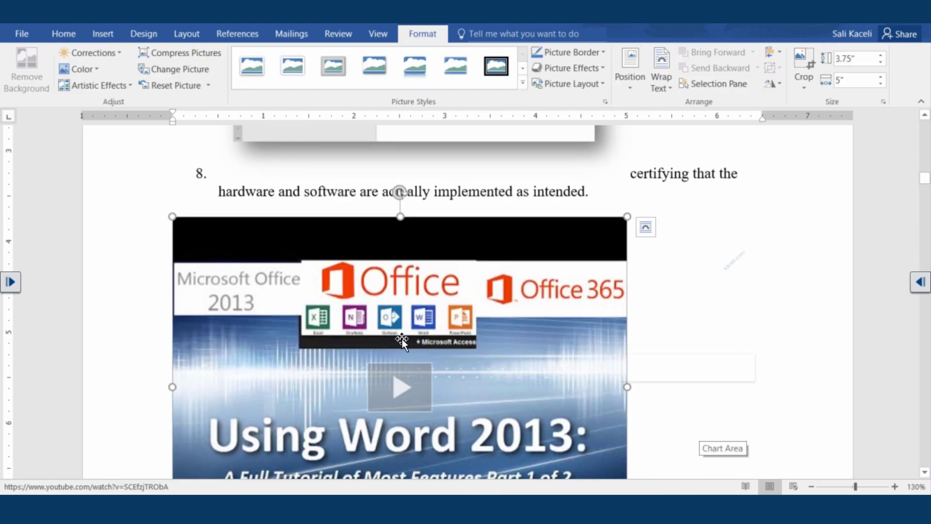
Step: Give the video a Soft Edge Rectangle style and Square text wrapping
scroll(414, 318, down, 3)
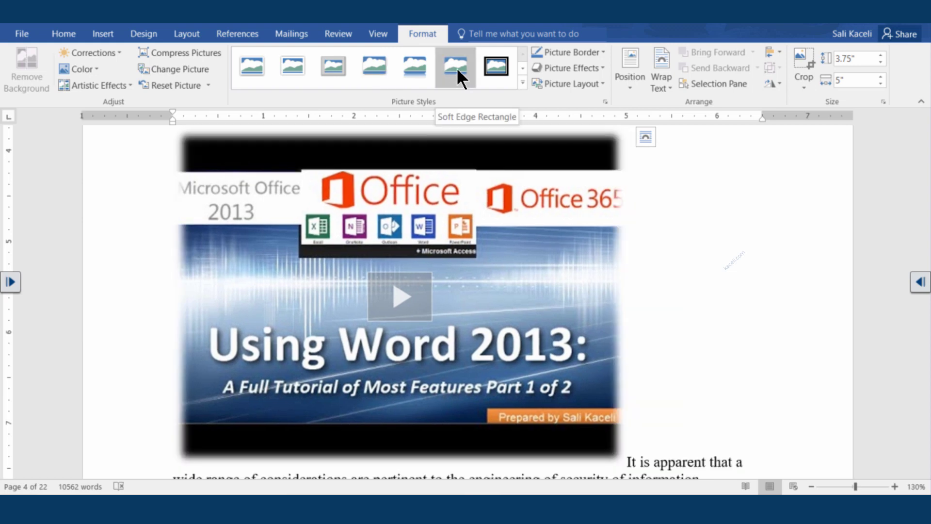
click(455, 68)
click(663, 77)
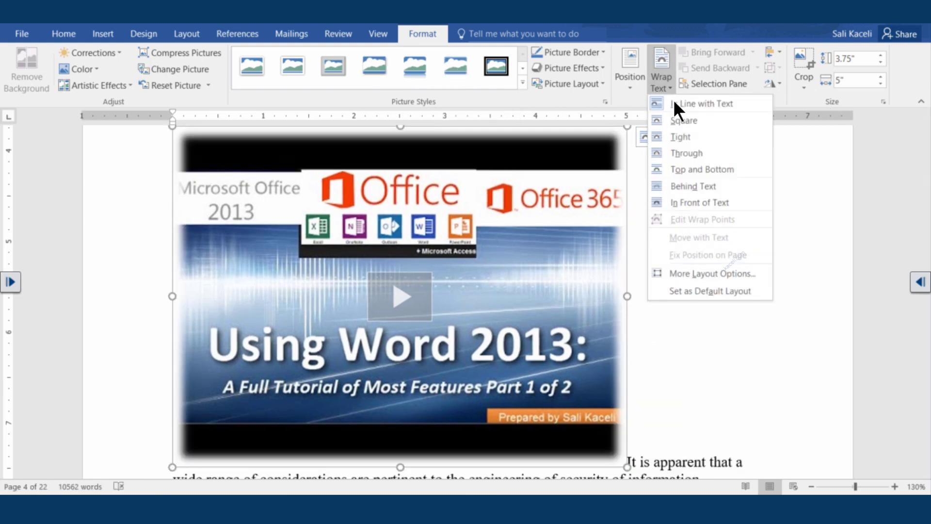
click(684, 125)
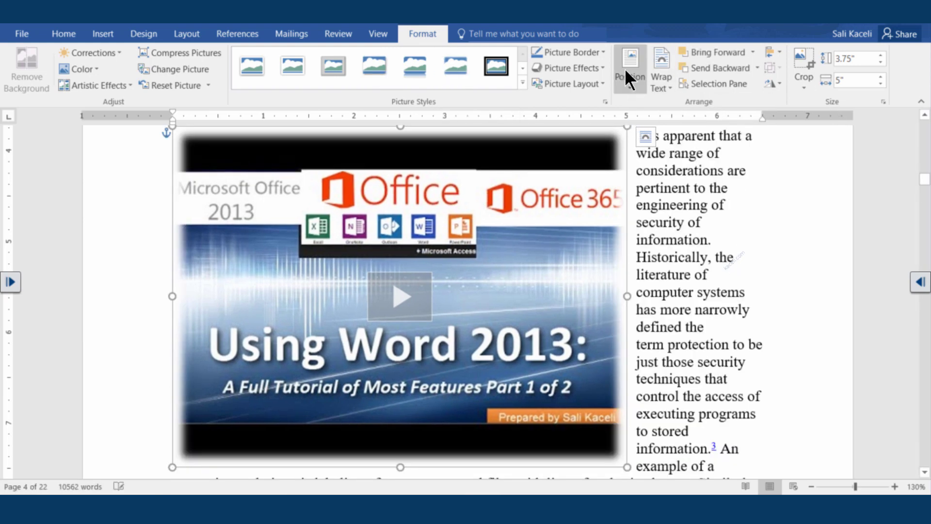
click(688, 272)
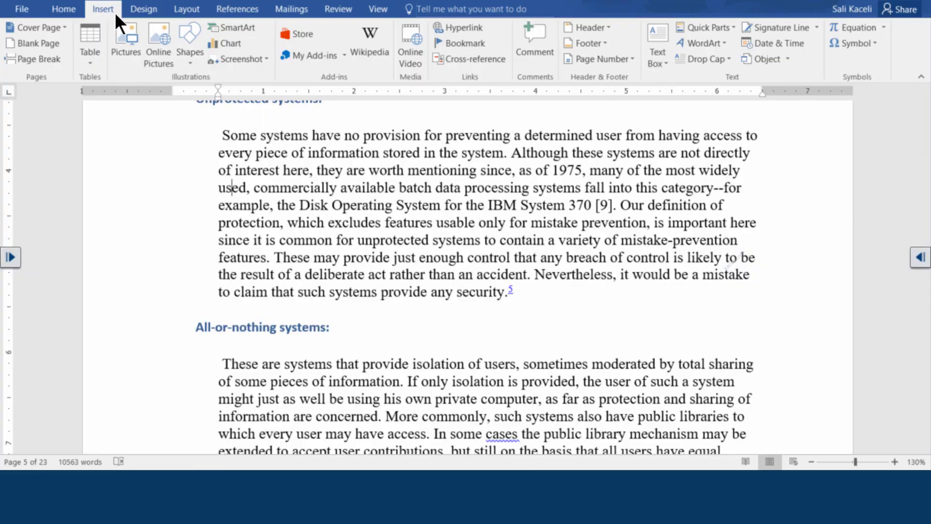
Step: Insert a Filigree Quote text box reading 'This tutorial is very useful'
click(662, 62)
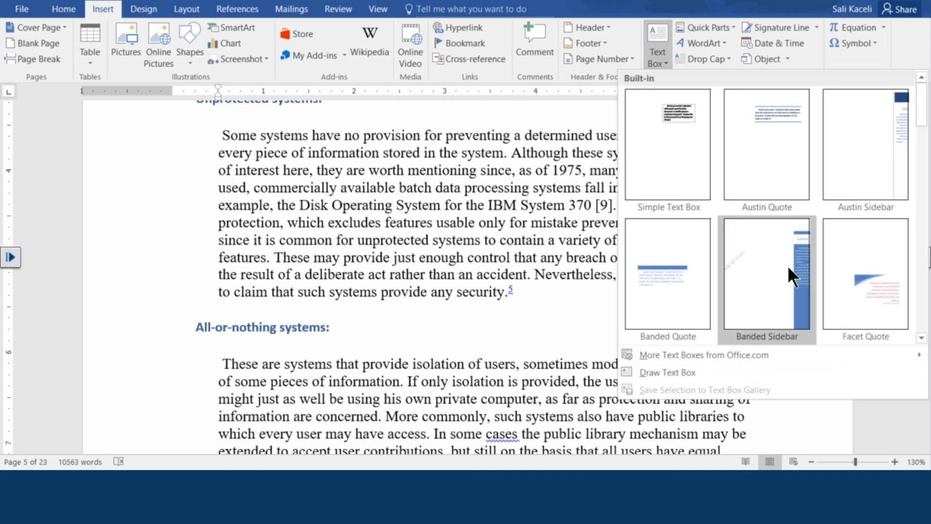
click(922, 338)
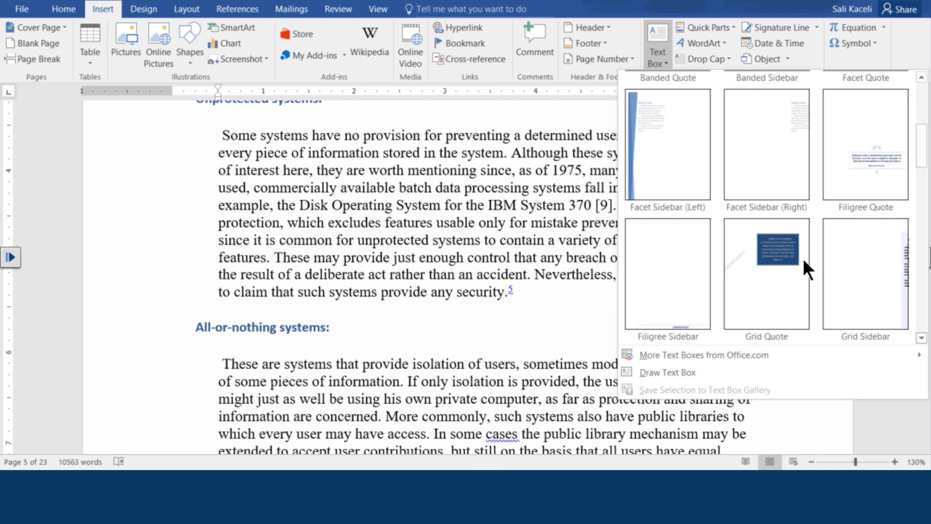
scroll(869, 191, down, 1)
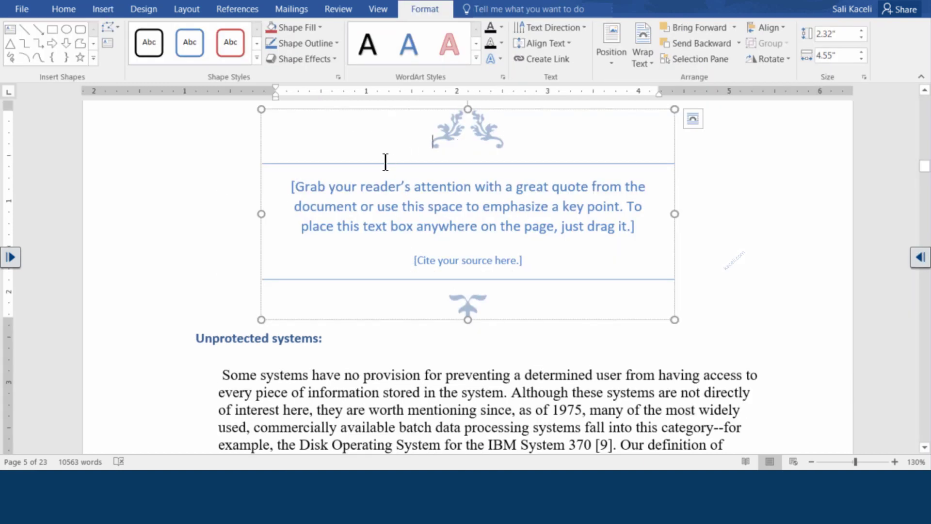
click(349, 184)
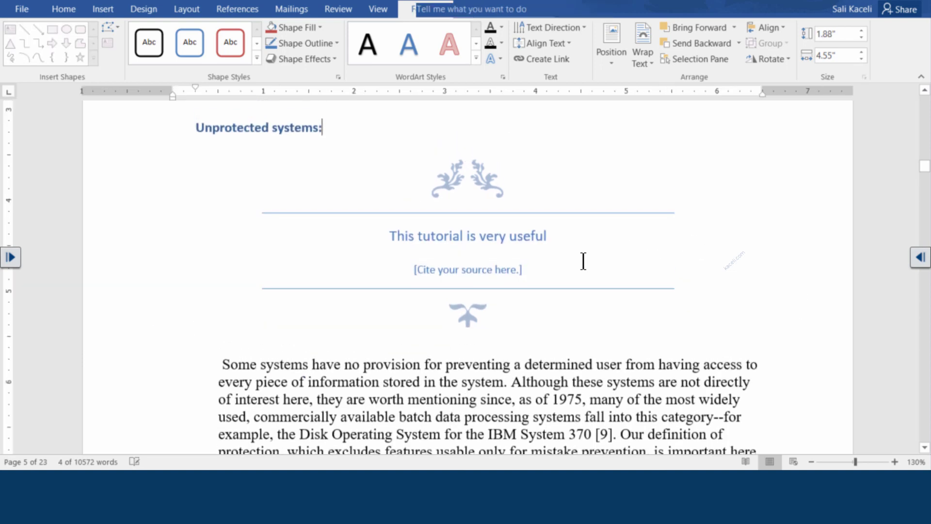
click(518, 281)
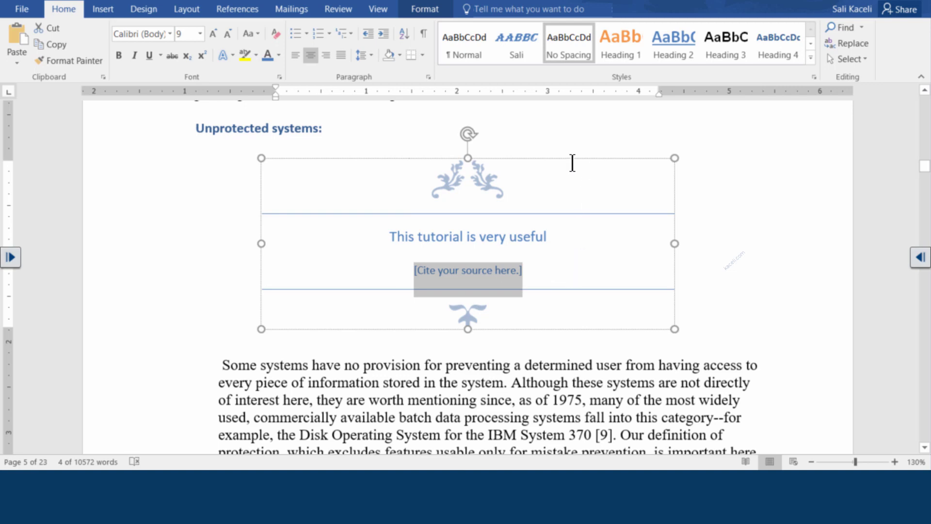
key(Escape)
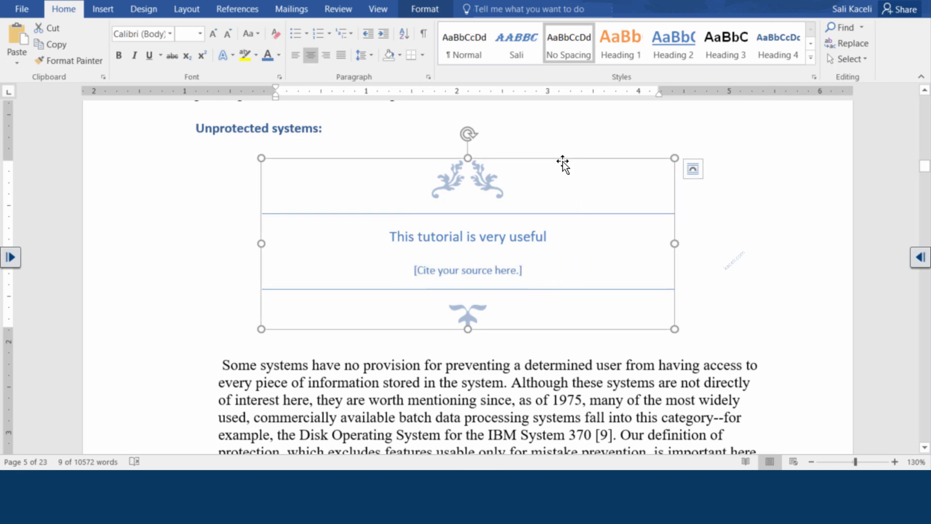
Step: Set the quote box to Square wrapping and shrink it so body text flows beside it
click(423, 9)
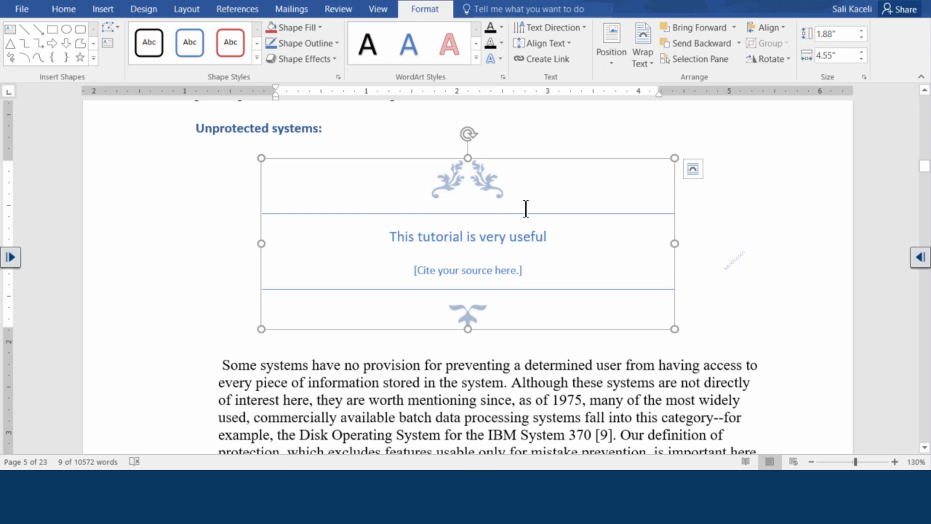
click(643, 56)
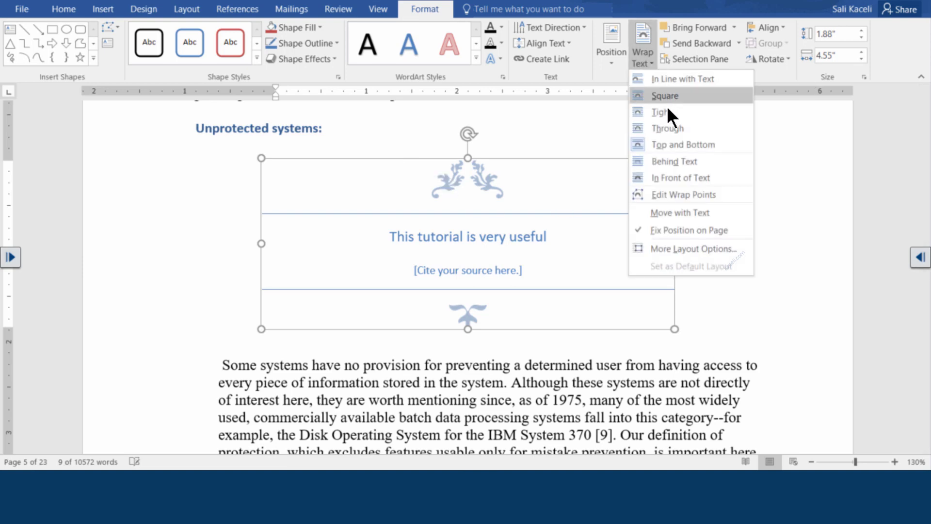
click(666, 110)
click(397, 409)
click(572, 243)
drag(616, 158, 489, 202)
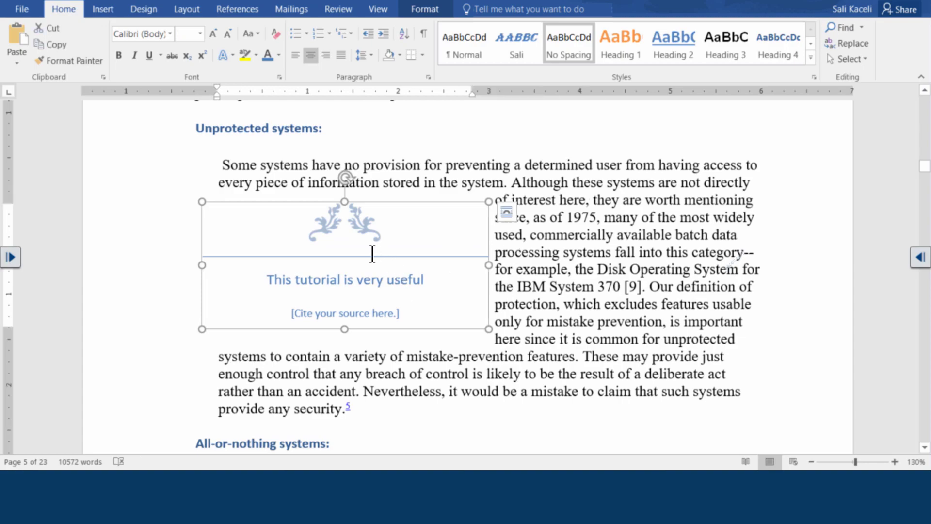
click(333, 280)
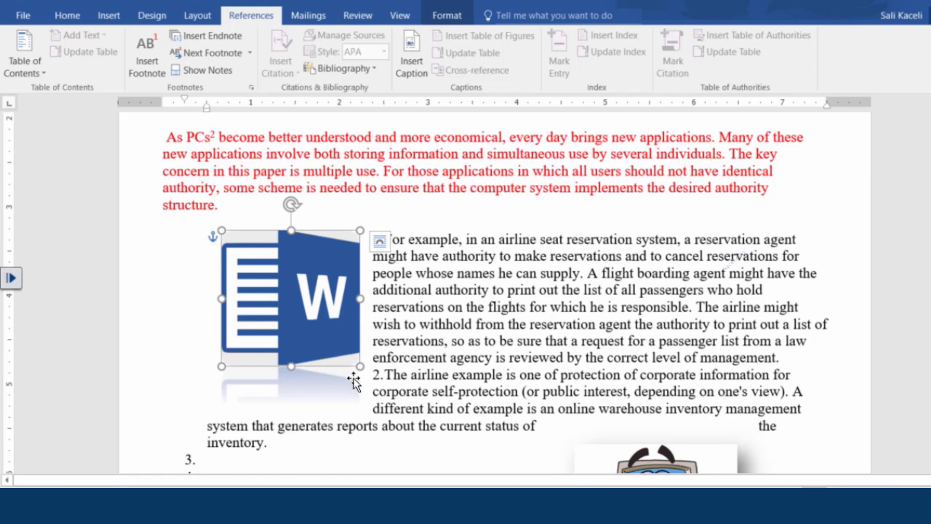
Step: Caption the Word logo picture as "Figure 1: Logo"
click(462, 352)
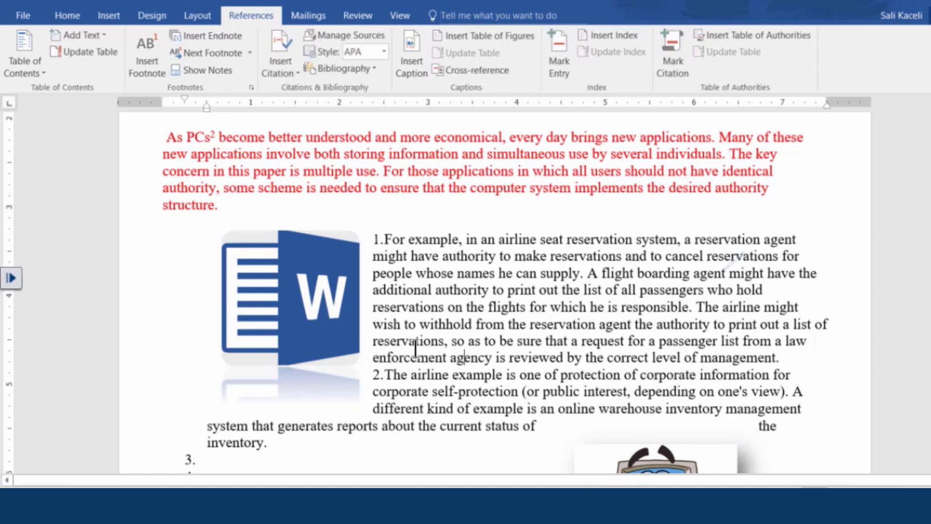
click(294, 332)
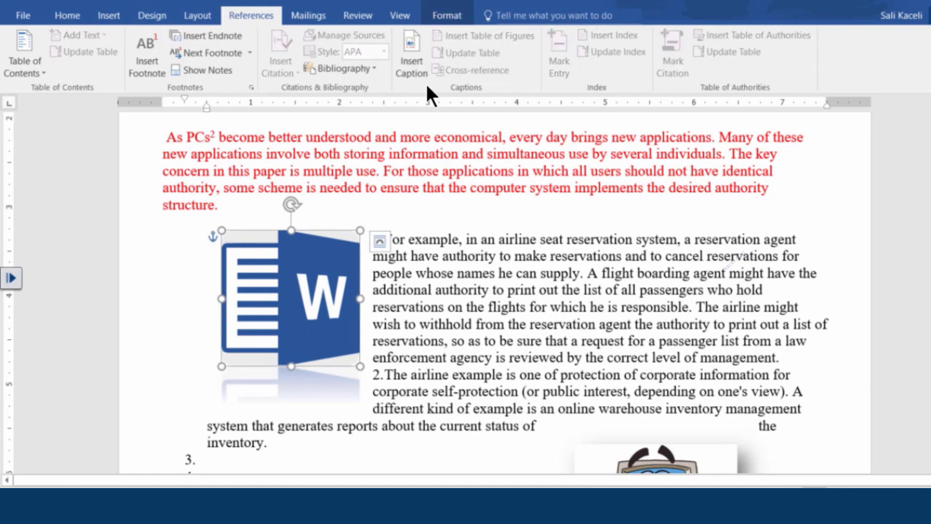
click(413, 67)
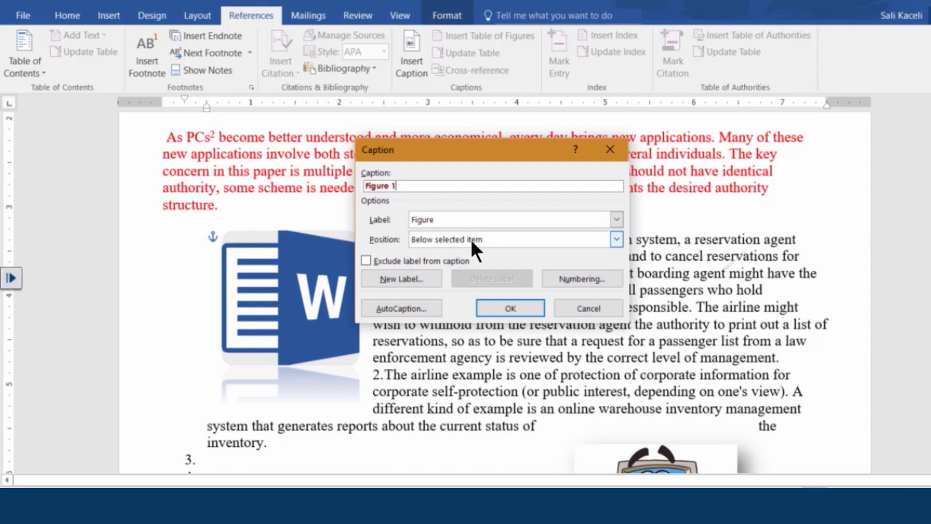
key(Return)
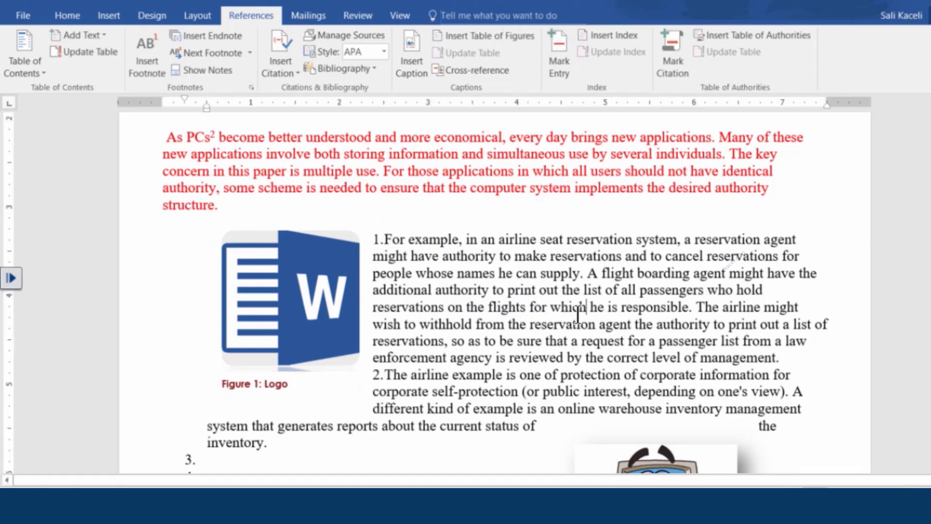
Step: Caption the cartoon computer picture as "Figure 2: Clipart Object"
scroll(583, 341, down, 3)
click(645, 343)
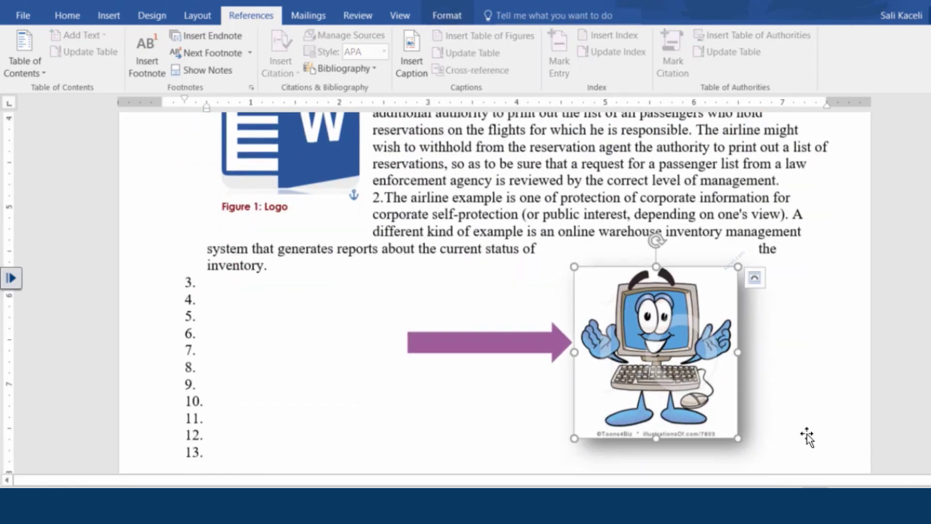
click(407, 74)
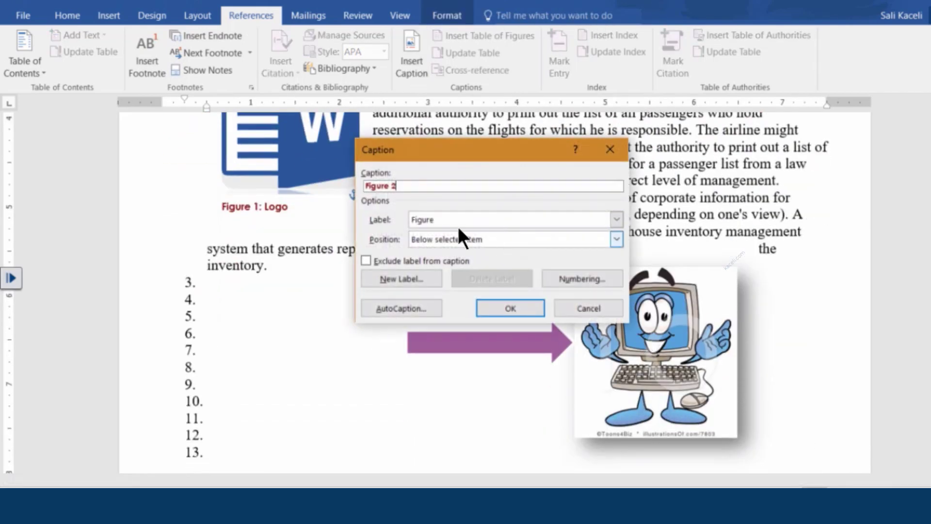
text(L)
key(BackSpace)
text(: Clipart Object)
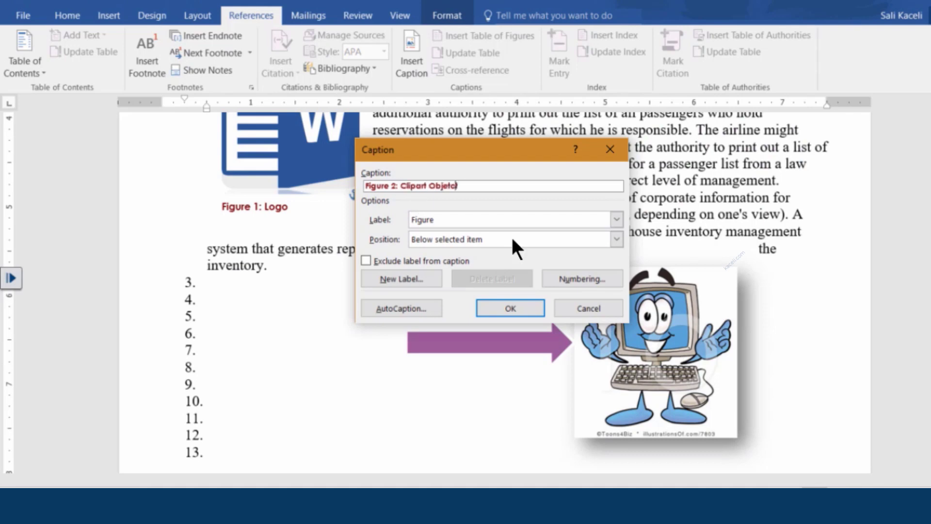
click(519, 313)
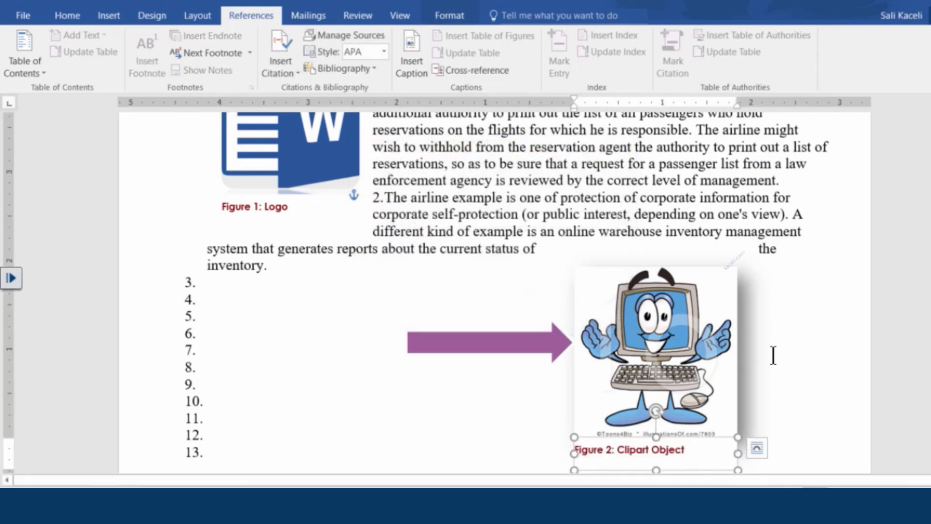
scroll(781, 344, down, 2)
click(800, 305)
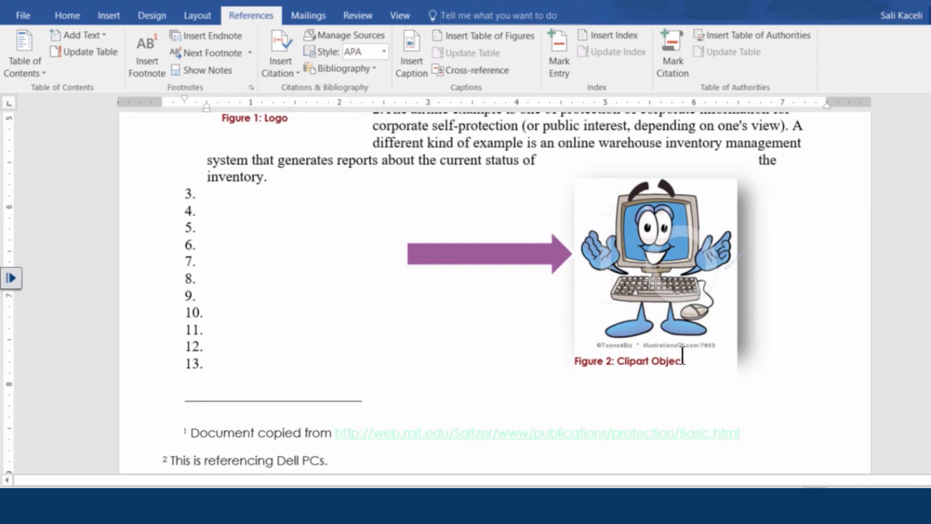
scroll(534, 306, down, 5)
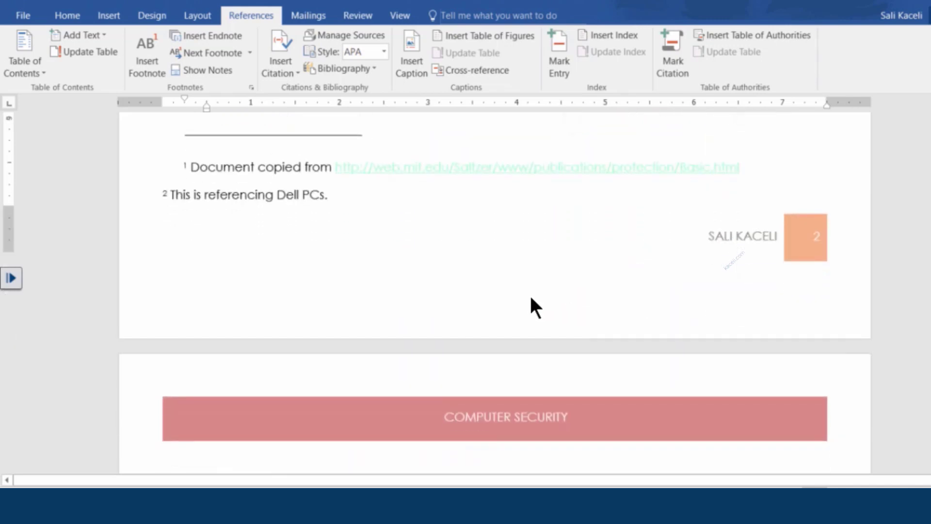
scroll(533, 306, down, 15)
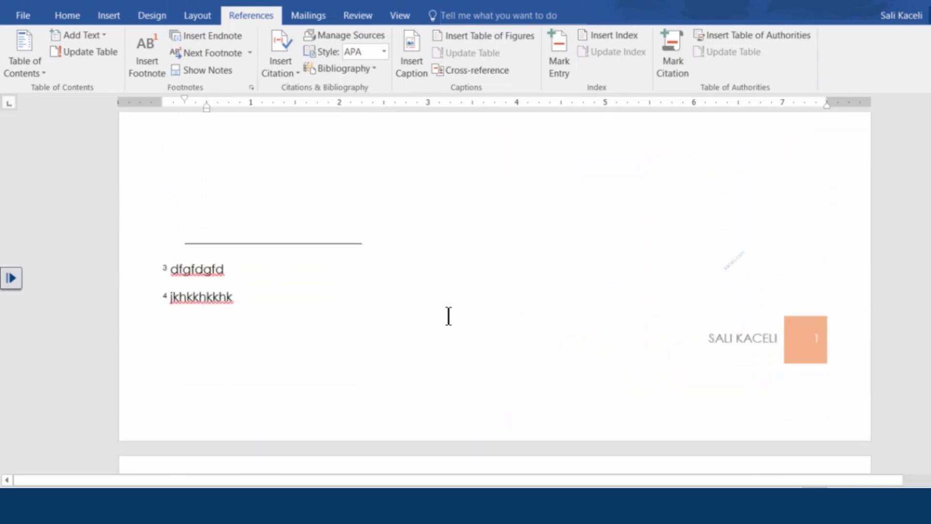
scroll(449, 317, up, 15)
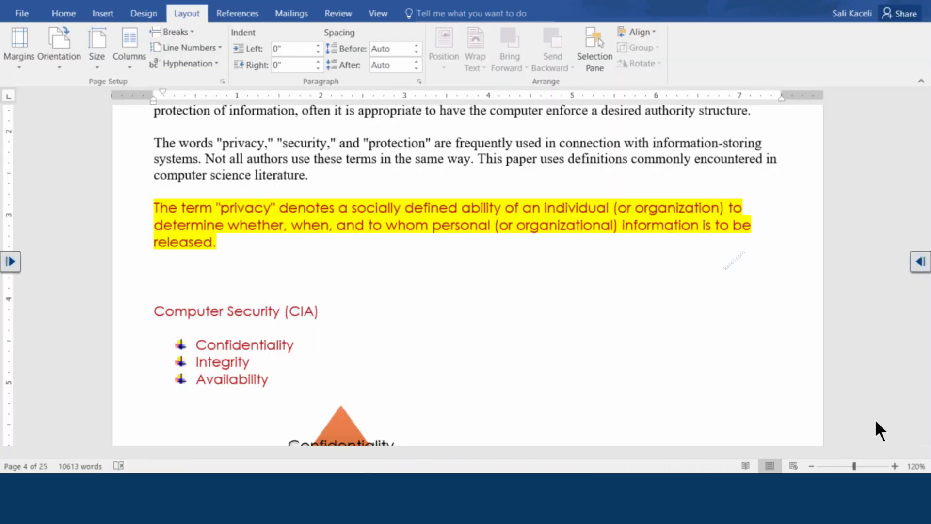
Step: Switch the COMPUTER SECURITY page text to a two-column layout
scroll(386, 248, up, 4)
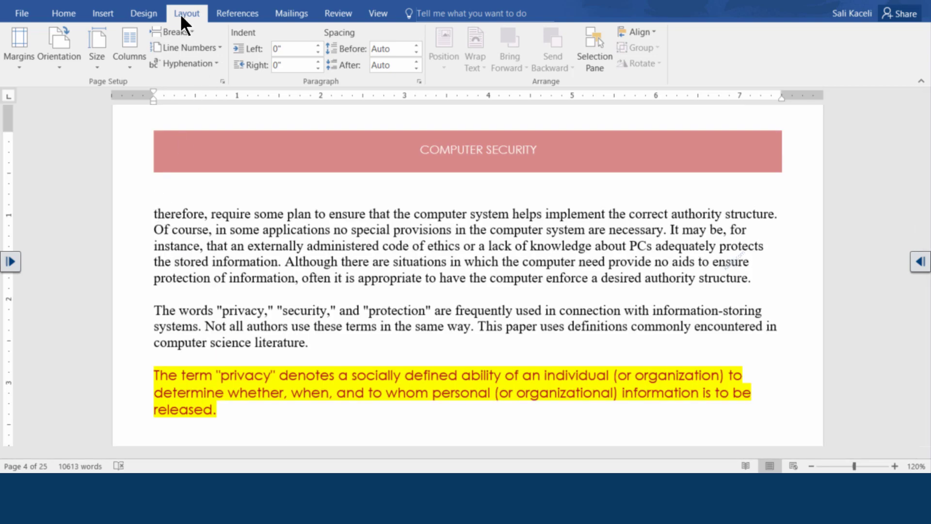
click(129, 65)
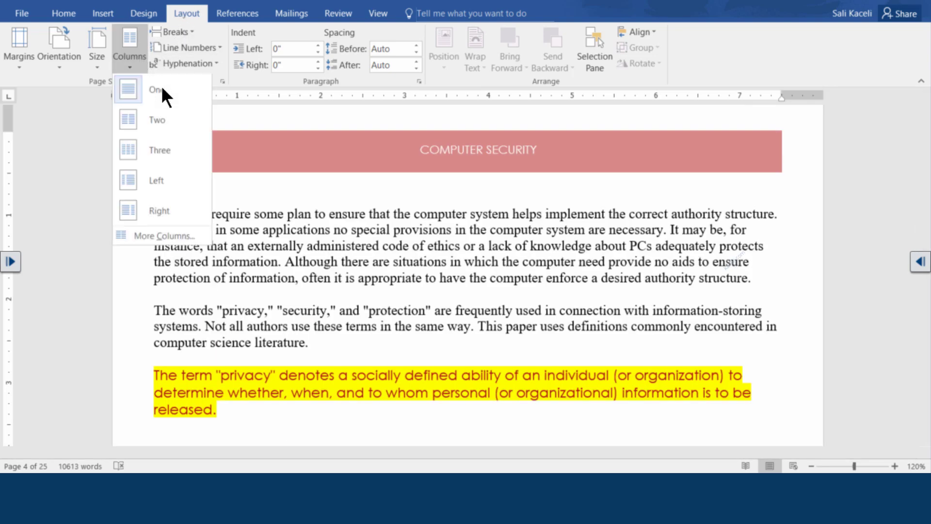
click(141, 121)
scroll(380, 238, down, 5)
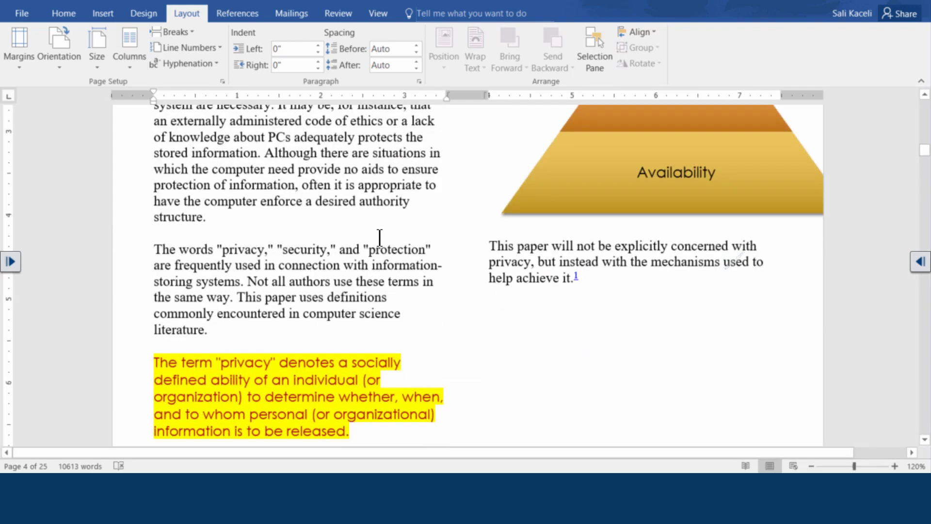
scroll(379, 238, down, 7)
scroll(498, 264, up, 15)
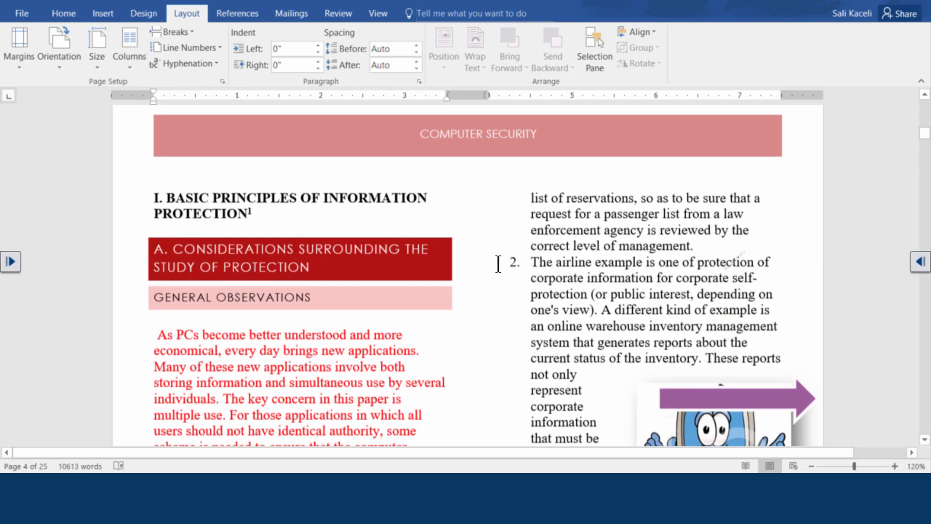
Step: Undo twice to restore the single full-width column
click(494, 259)
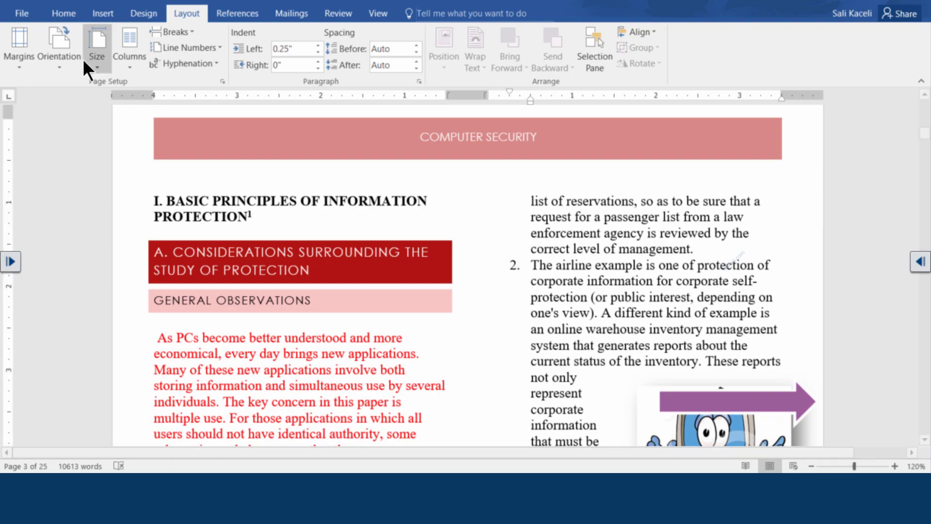
click(61, 2)
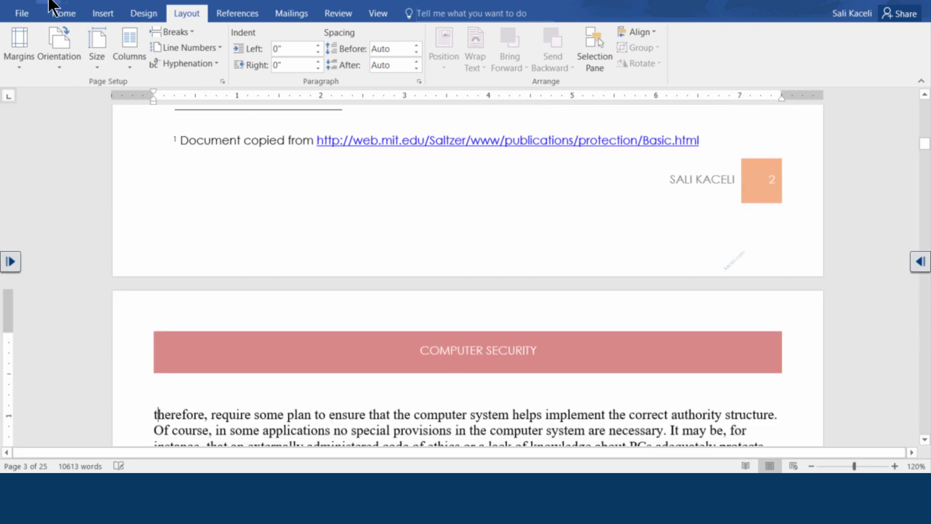
scroll(440, 301, up, 9)
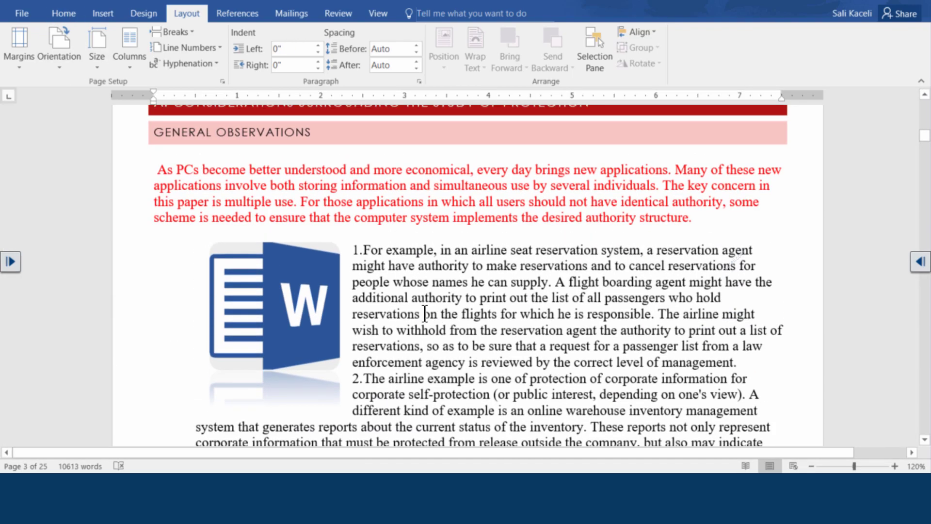
scroll(427, 309, down, 10)
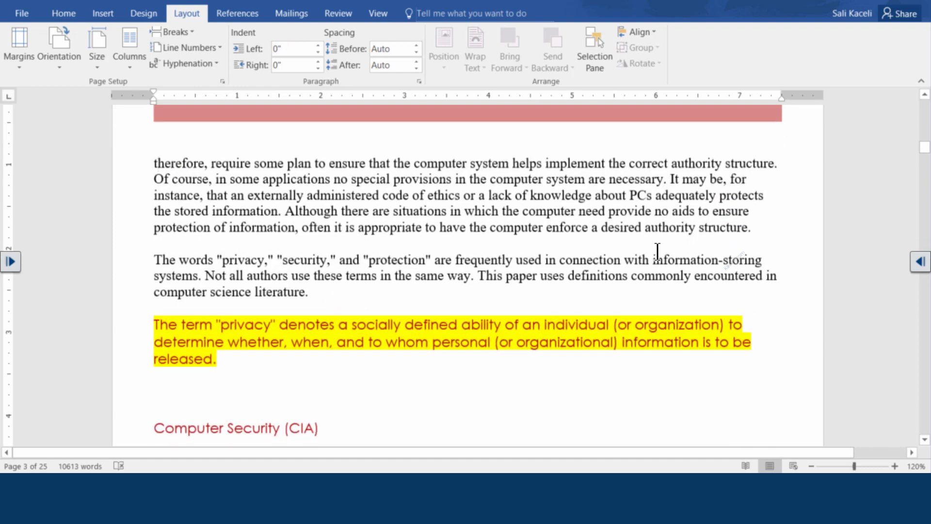
Step: Put the paragraphs above the privacy definition into two columns
drag(310, 292, 155, 165)
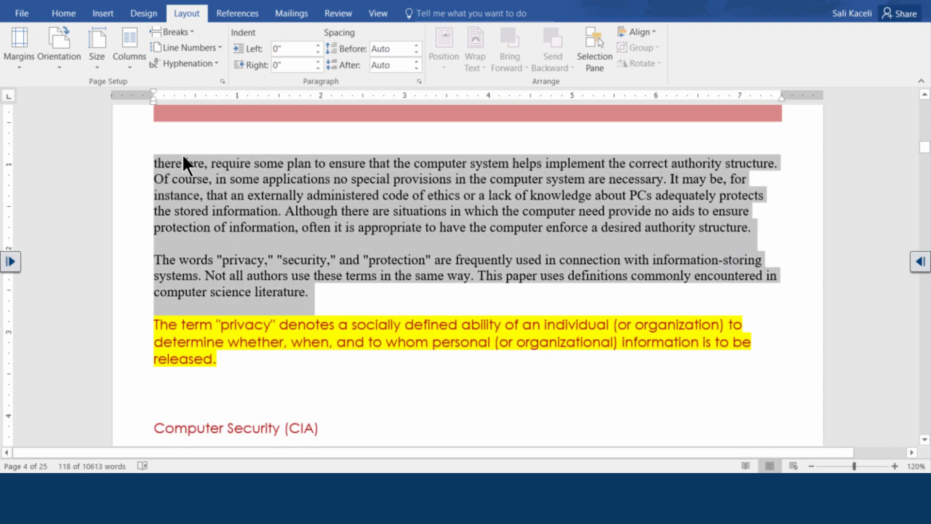
click(130, 63)
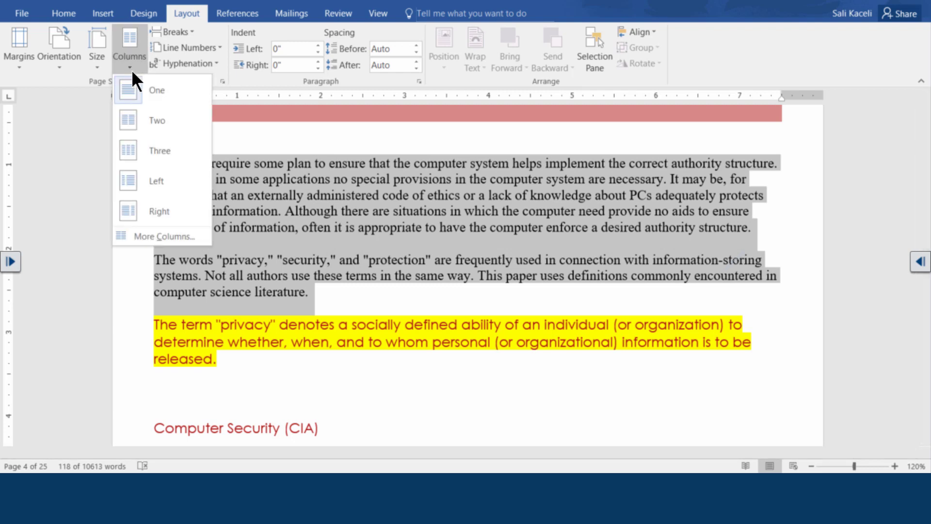
click(143, 123)
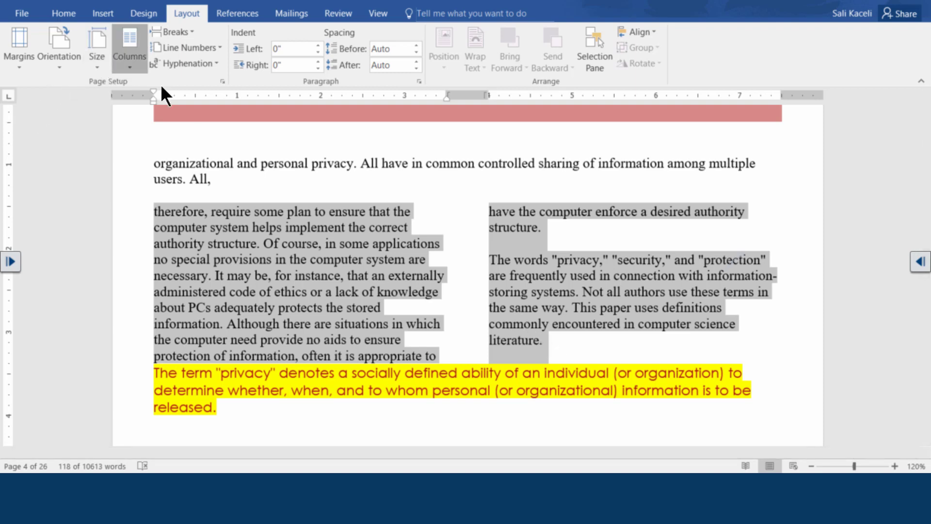
Step: Turn on Line between in More Columns and check the Apply to setting
click(129, 63)
click(156, 237)
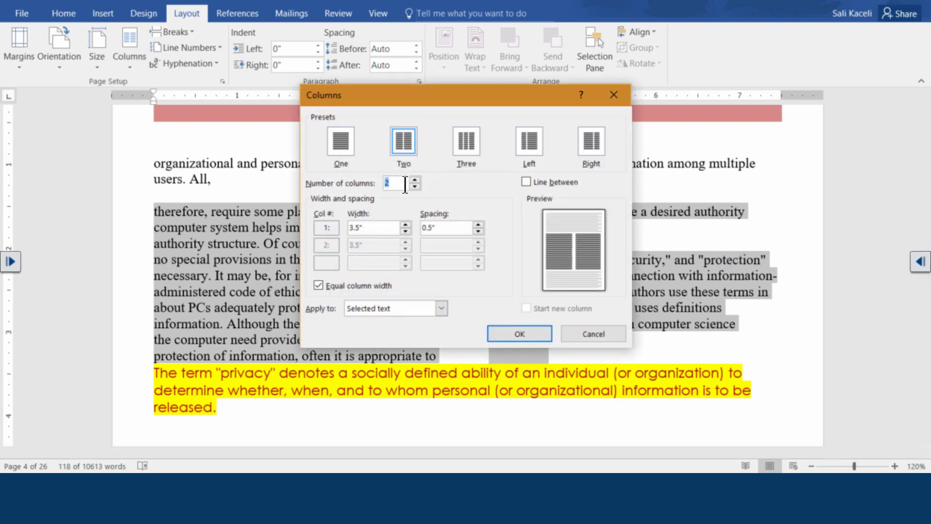
click(527, 182)
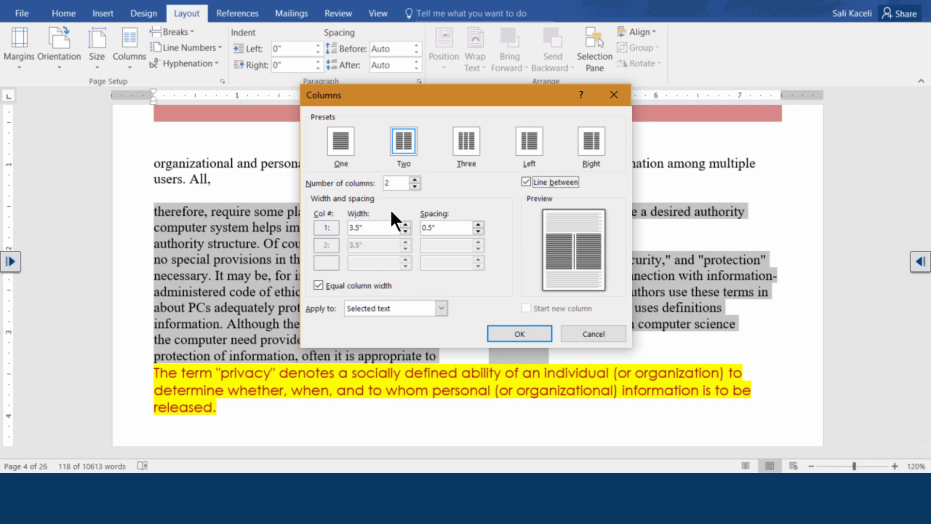
click(437, 309)
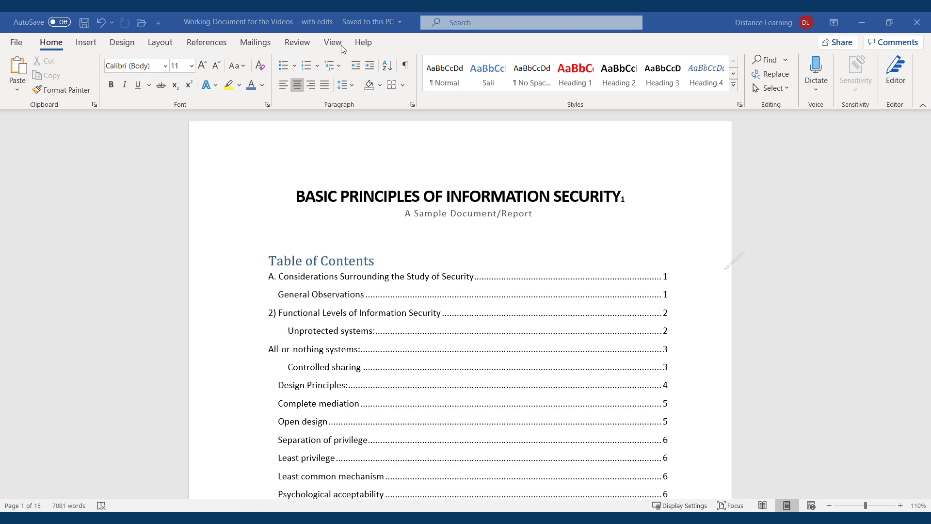
Step: Scroll down the report, glance at Design, then switch to the Insert ribbon
scroll(345, 214, down, 6)
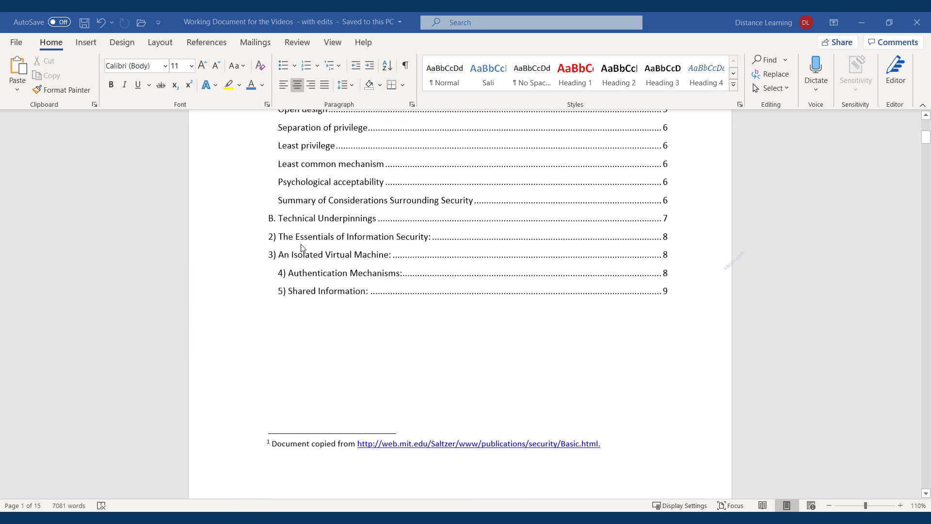
scroll(339, 249, down, 3)
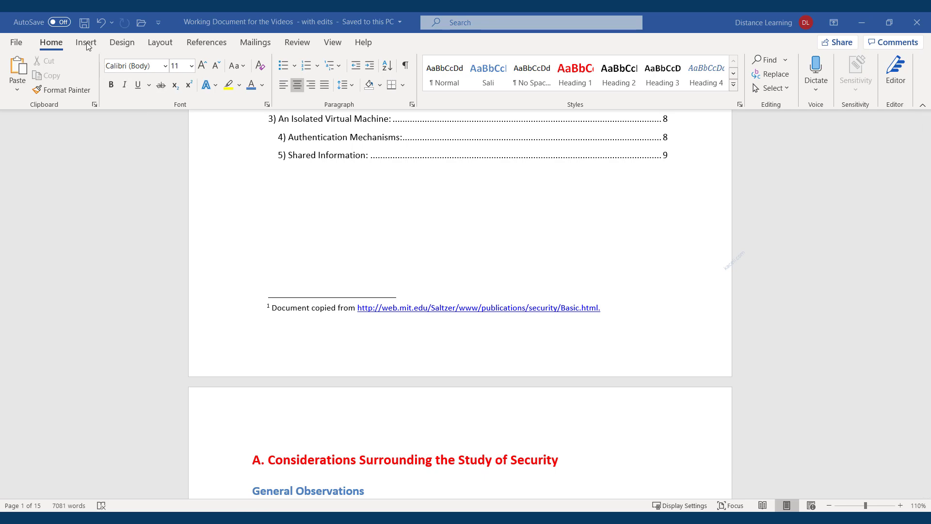
scroll(373, 349, down, 11)
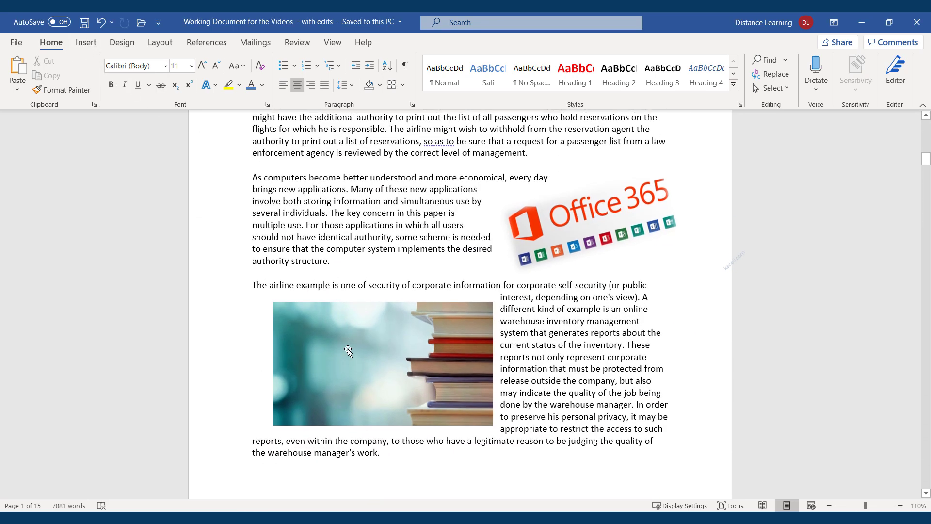
click(120, 45)
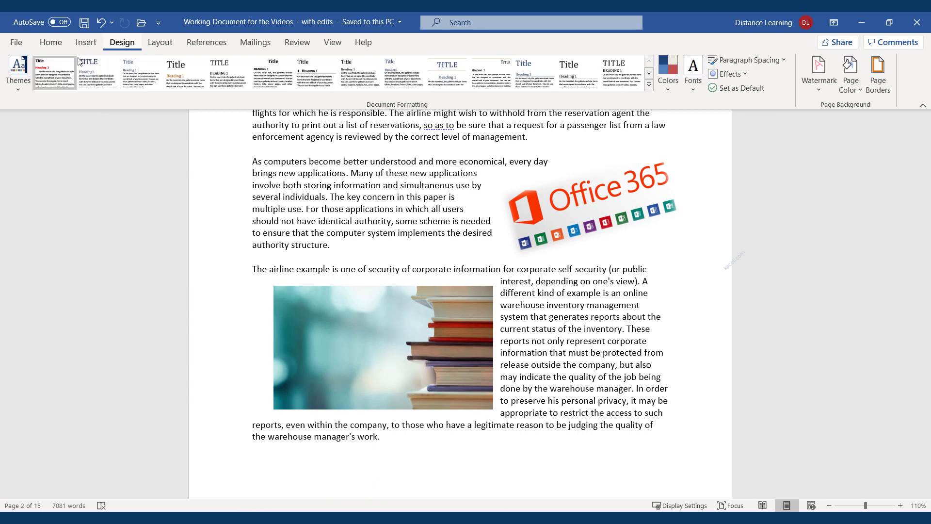
click(80, 44)
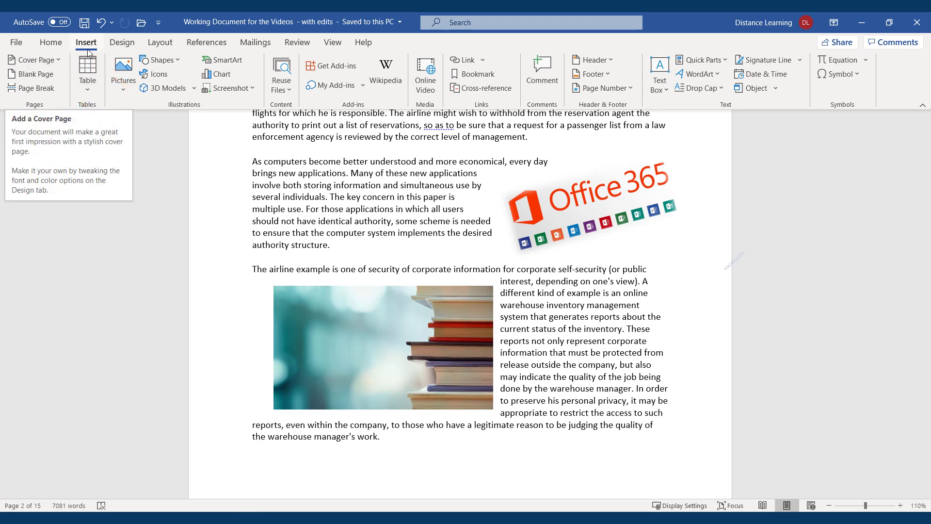
Step: Insert the Insight 2 cover page from the Office.com cover page designs
click(58, 62)
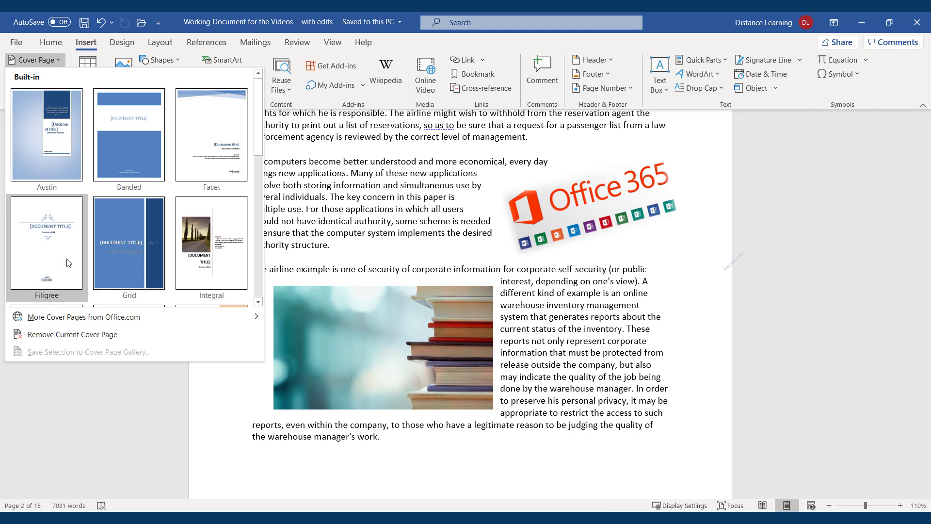
scroll(201, 267, down, 4)
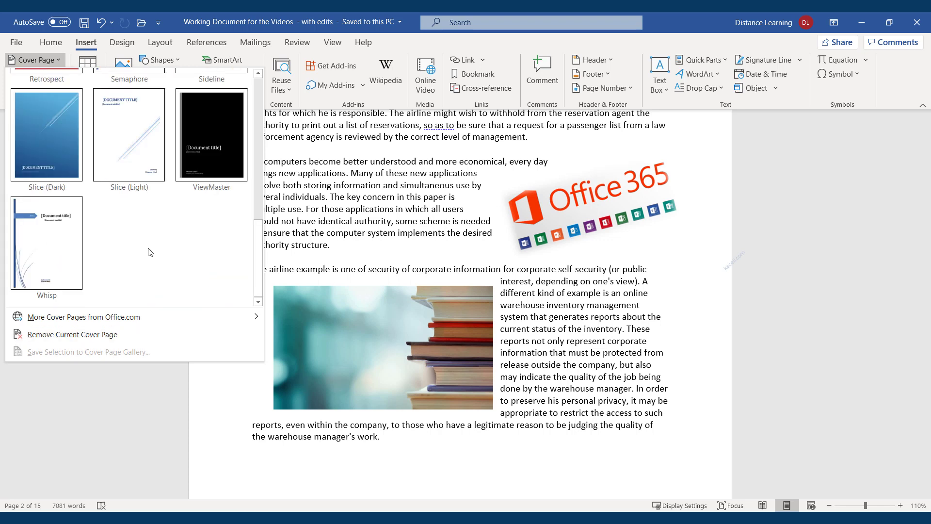
mouse_move(52, 321)
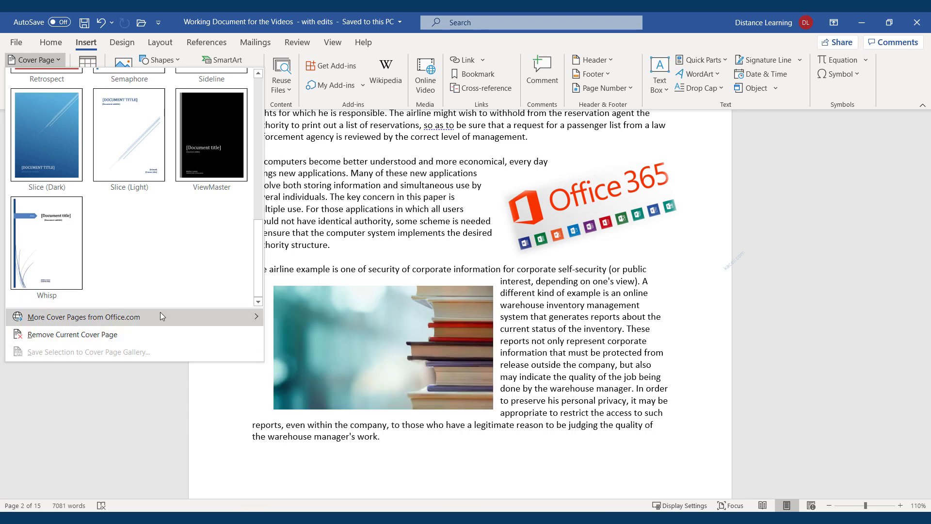
mouse_move(162, 316)
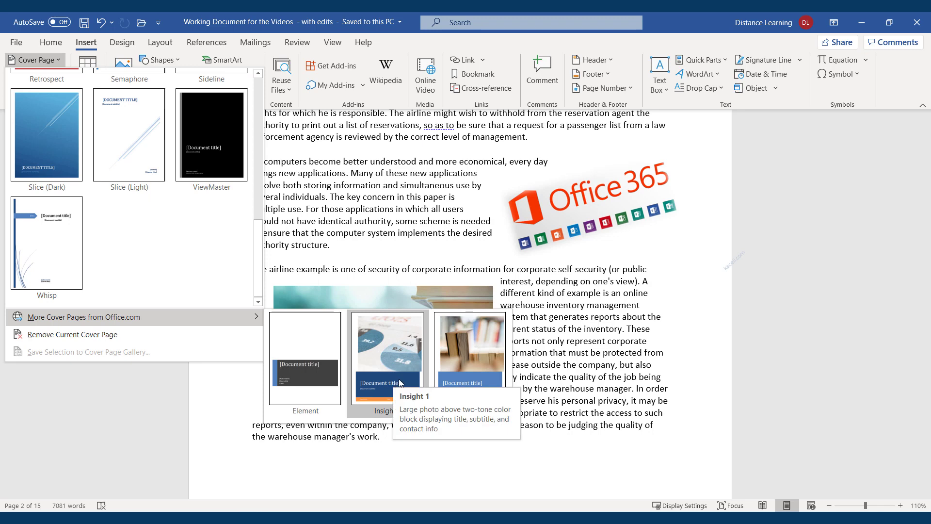
click(464, 377)
Step: Paste the title BASIC PRINCIPLES OF INFORMATION SECURITY and make it bold, 24-pt, white
scroll(505, 311, down, 5)
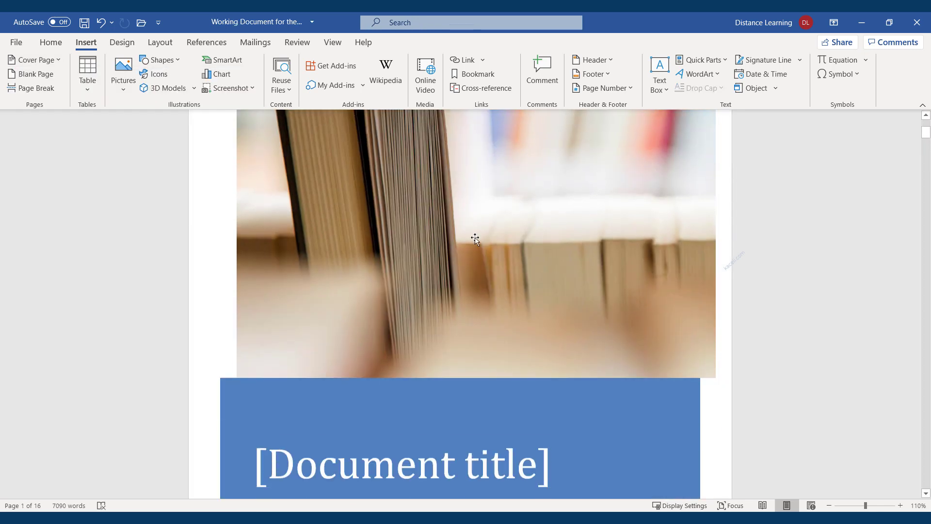
click(386, 362)
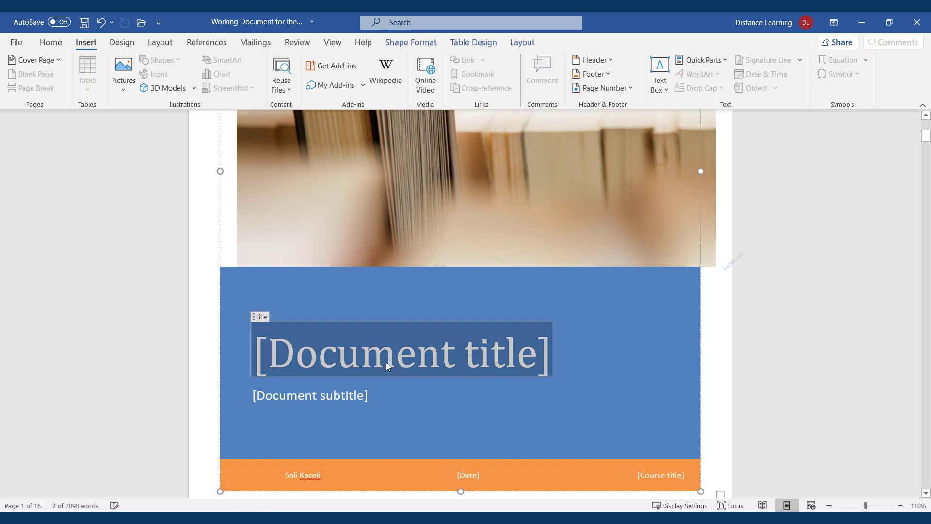
text(BASIC PRINCIPLES OF INFORMATION SECURITY)
triple_click(384, 350)
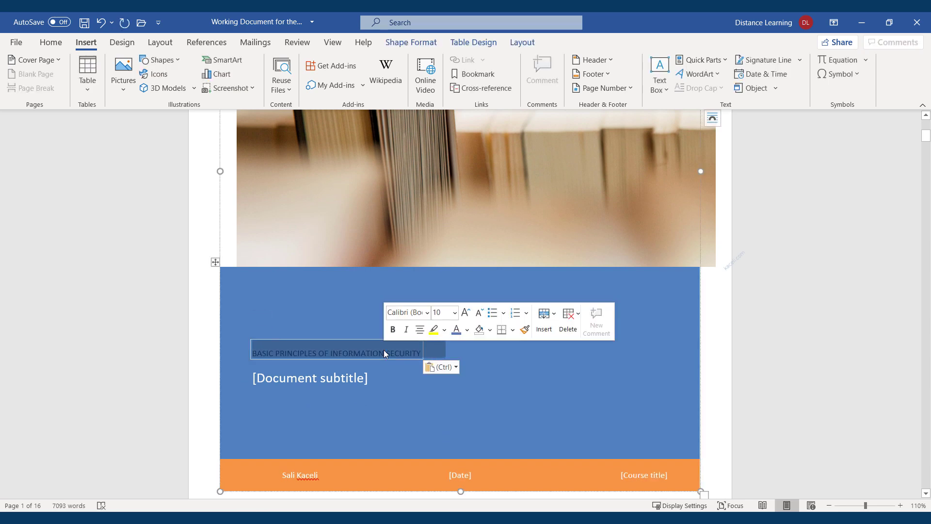
click(393, 334)
click(466, 312)
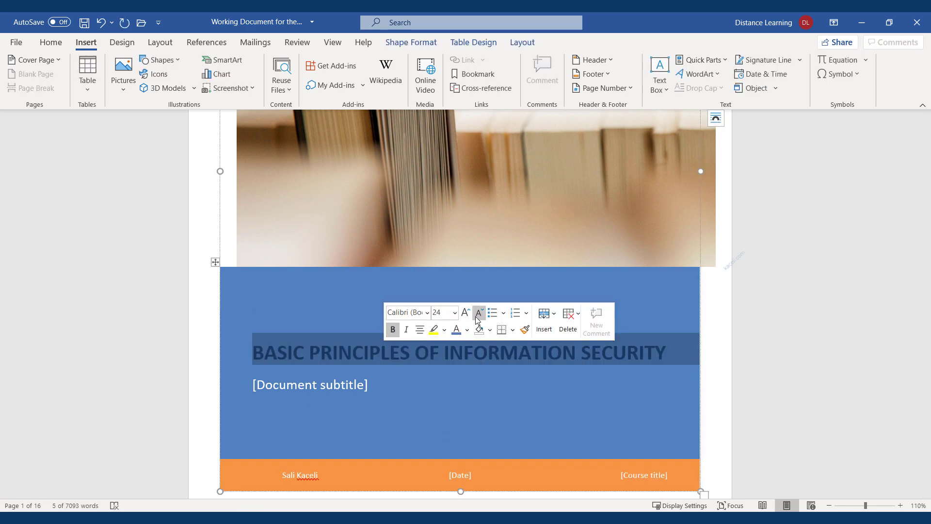
click(469, 334)
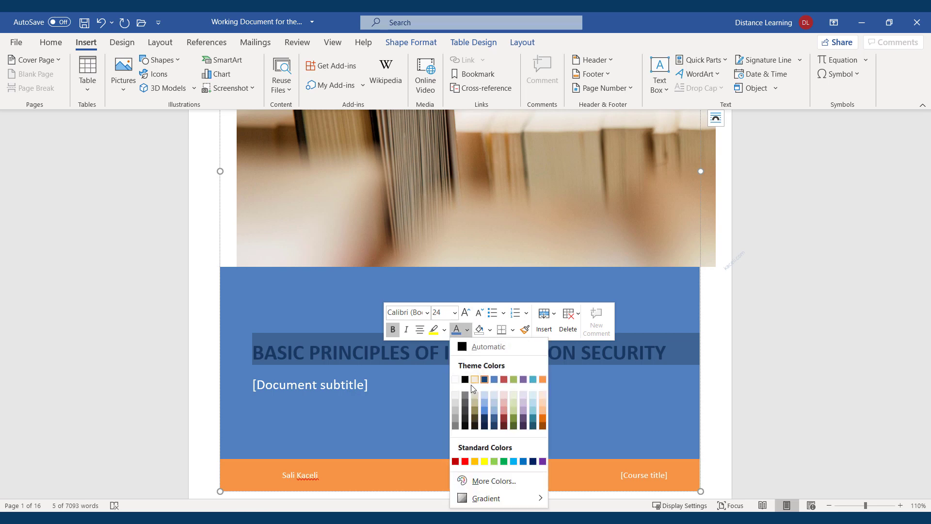
click(458, 378)
Step: Enter the author's byline in the cover's subtitle placeholder
click(349, 384)
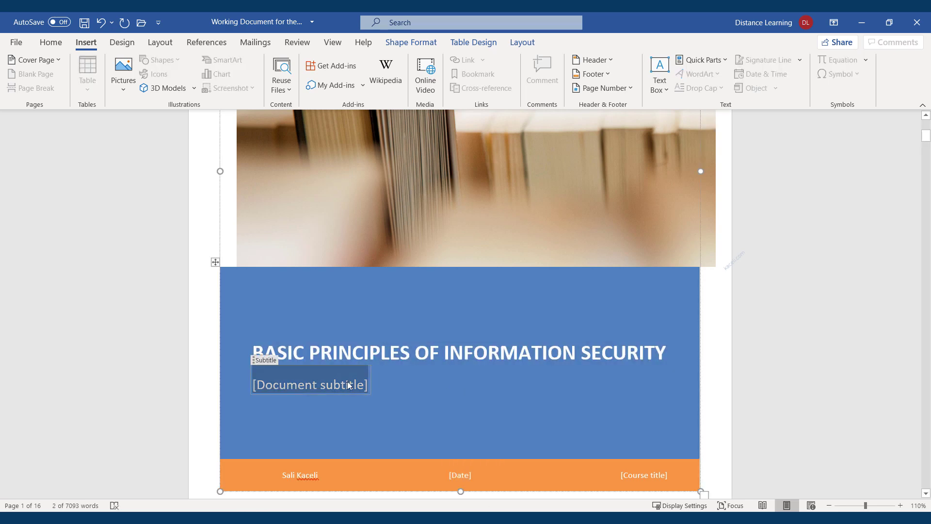
text(By Sali Kaceli)
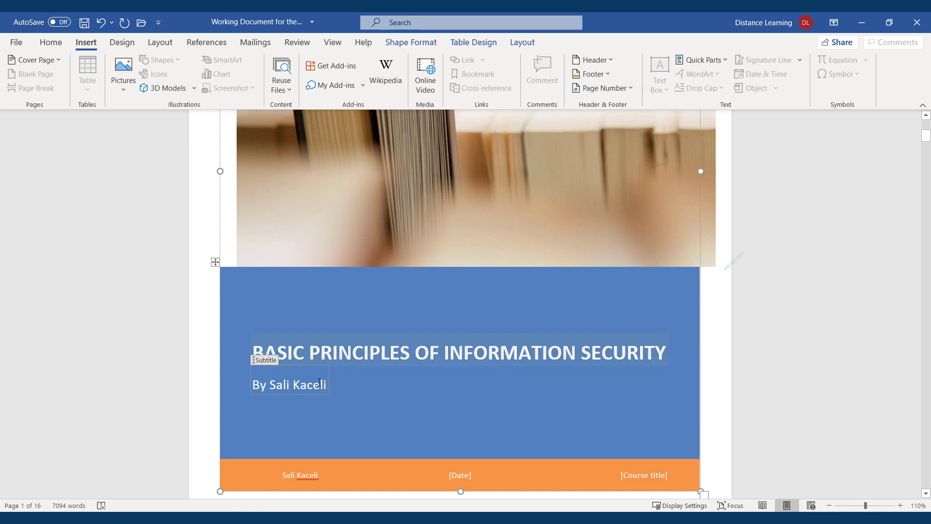
click(563, 425)
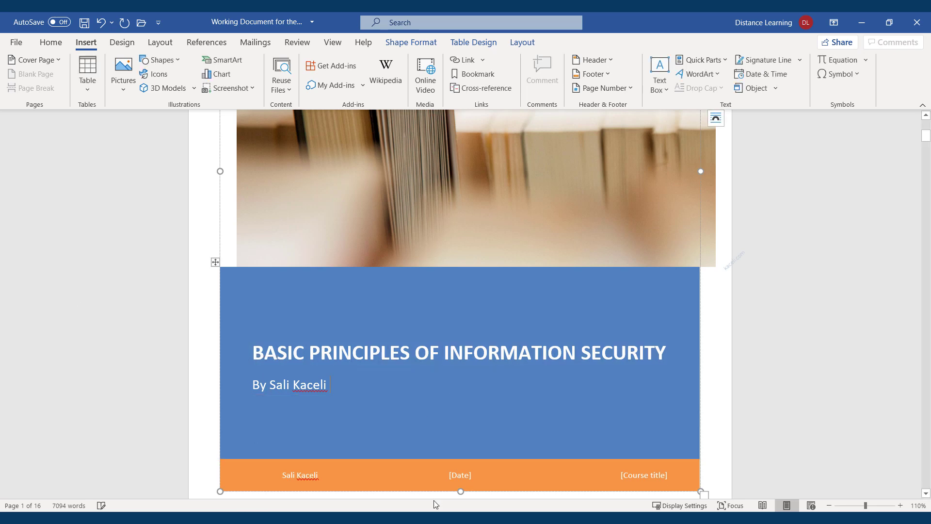
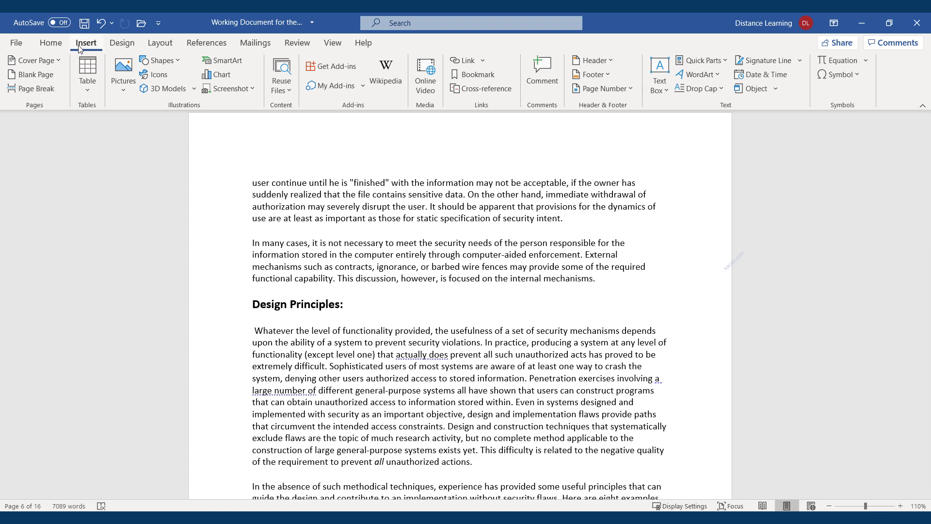
Step: Insert a page break before the Design Principles heading
click(38, 90)
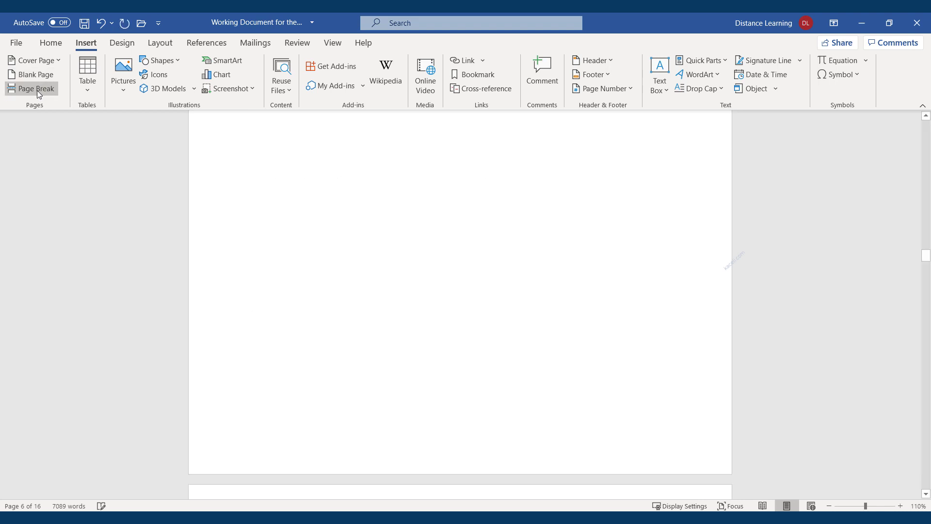
scroll(339, 349, down, 5)
scroll(288, 376, up, 3)
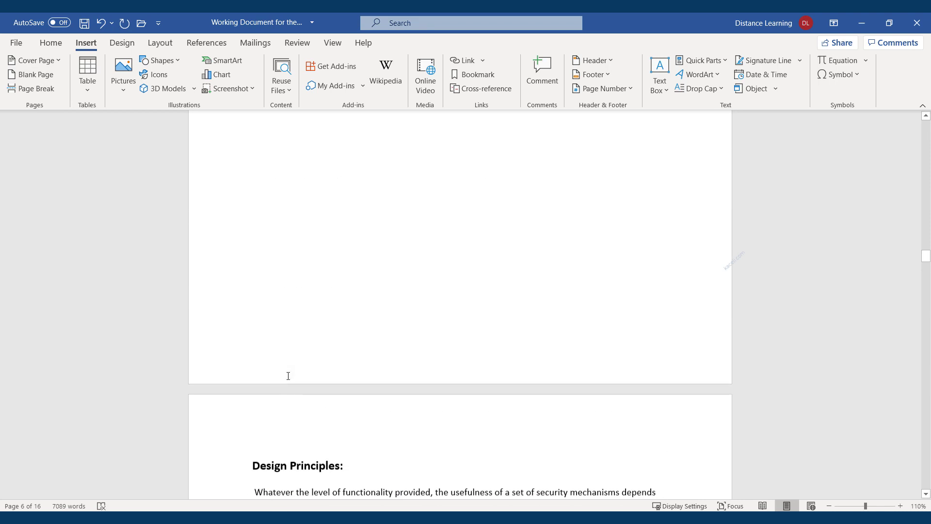
scroll(288, 375, up, 5)
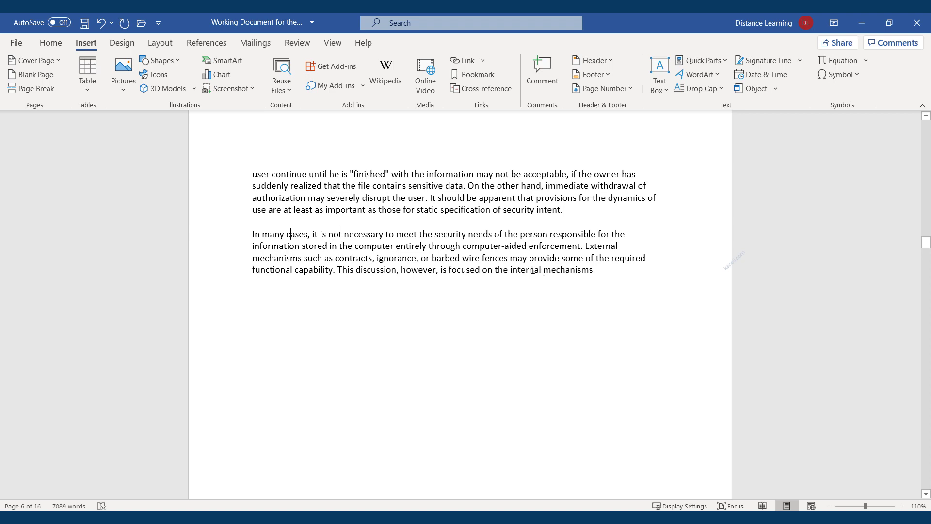
Step: Paste seven copies of the 'In many cases' paragraph, each on its own line
drag(599, 271, 252, 234)
key(ctrl+c)
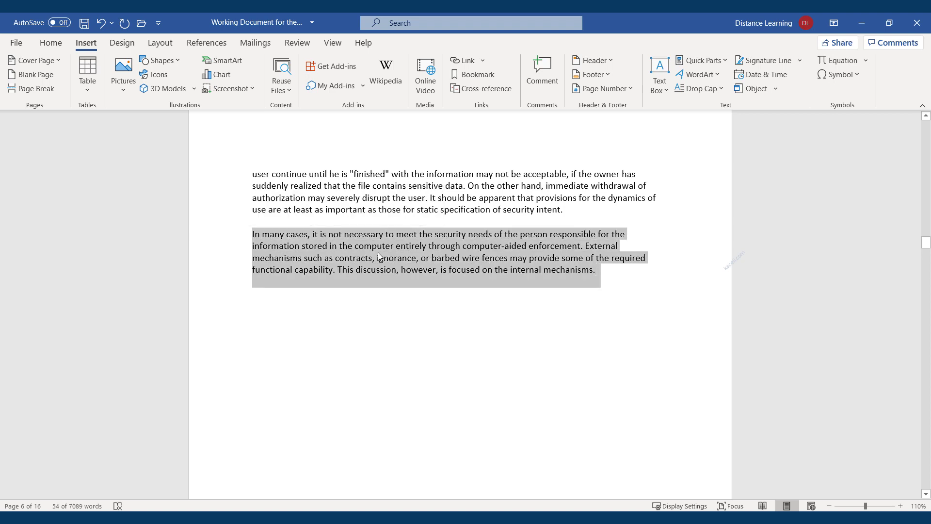
click(589, 270)
key(ctrl+v)
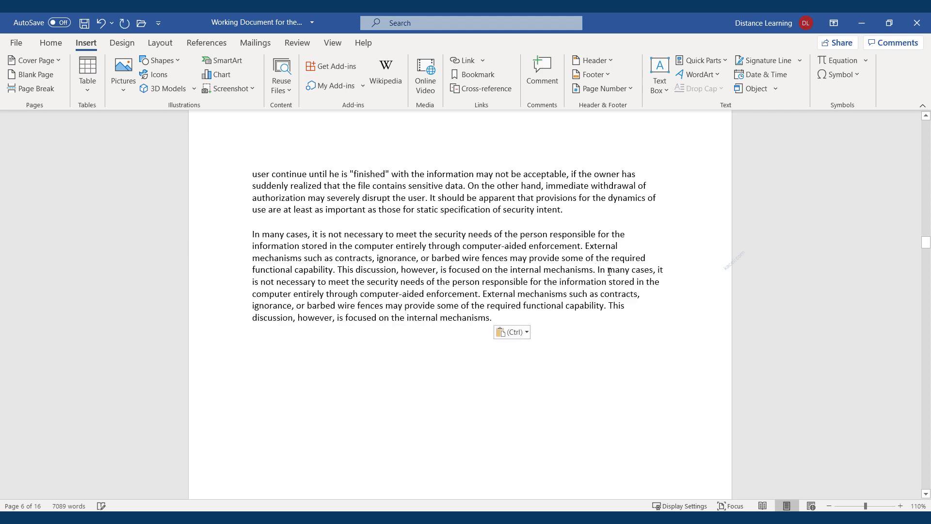
key(Return)
key(ctrl+v)
key(Return)
key(ctrl+v)
key(Return)
key(ctrl+v)
key(Return)
key(ctrl+v)
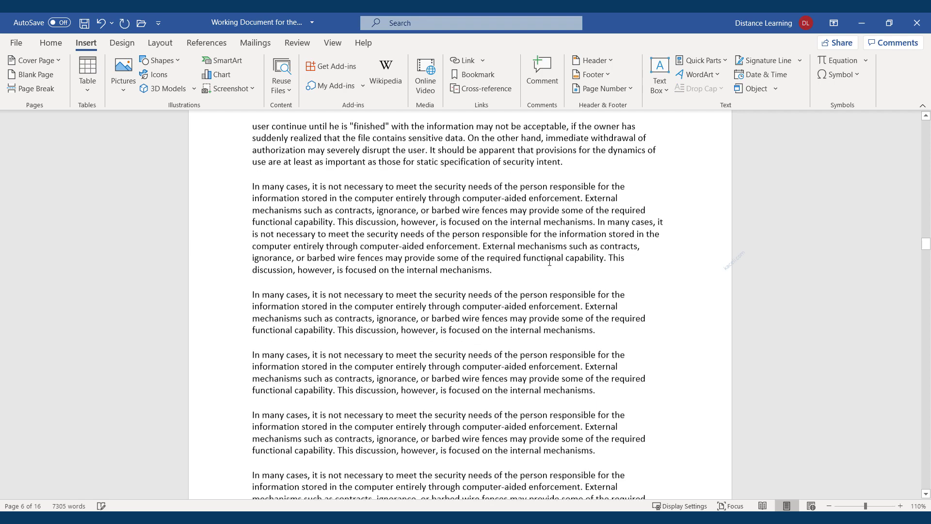
key(Return)
key(ctrl+v)
key(Return)
key(ctrl+v)
key(Return)
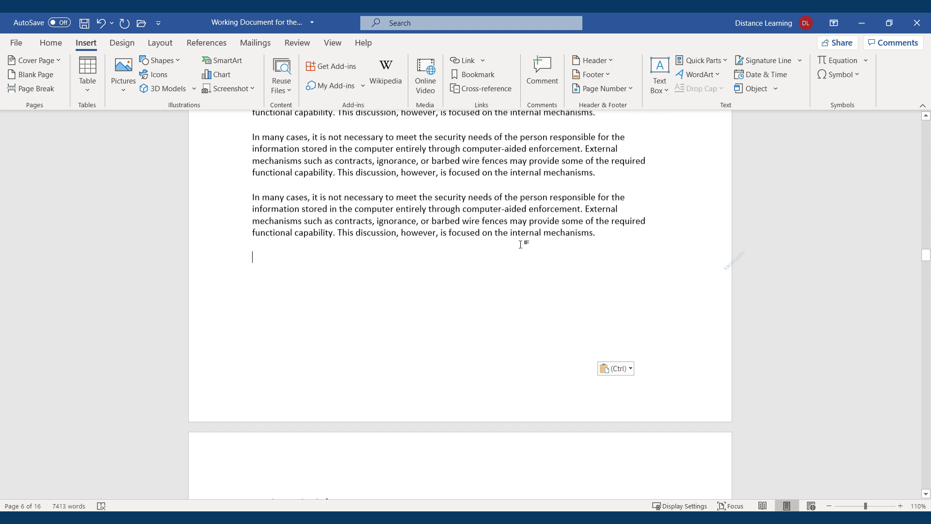
key(ctrl+v)
key(Return)
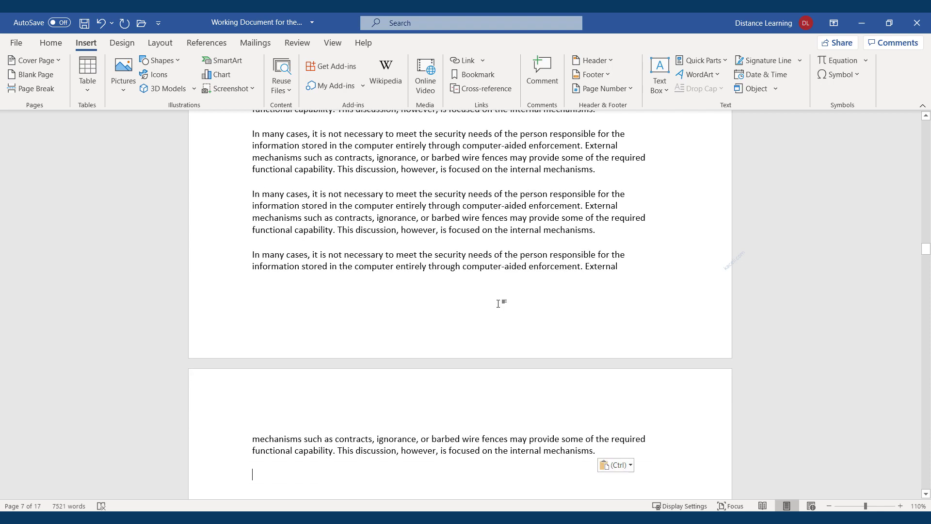
Step: Select a stretch of the repeated paragraphs and scroll to check the page layout
scroll(359, 369, down, 5)
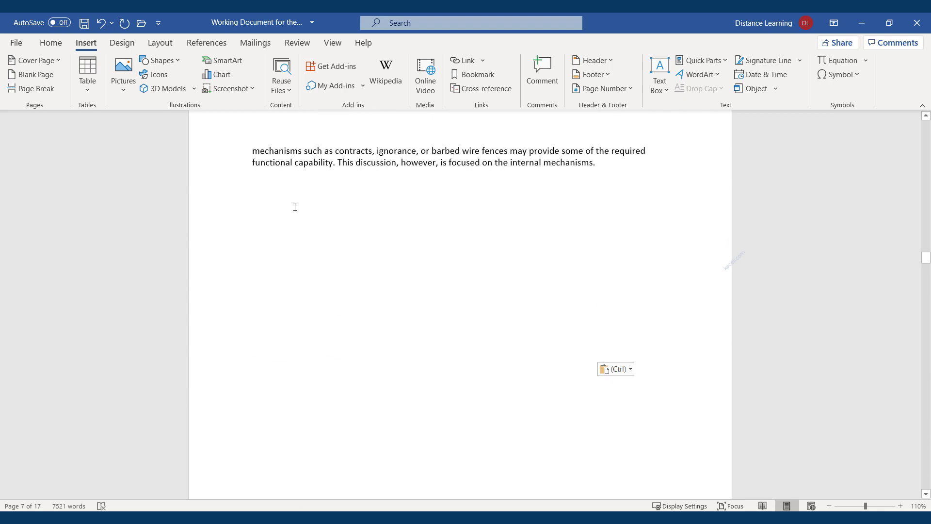
scroll(432, 248, up, 2)
drag(594, 238, 241, 203)
scroll(279, 257, down, 3)
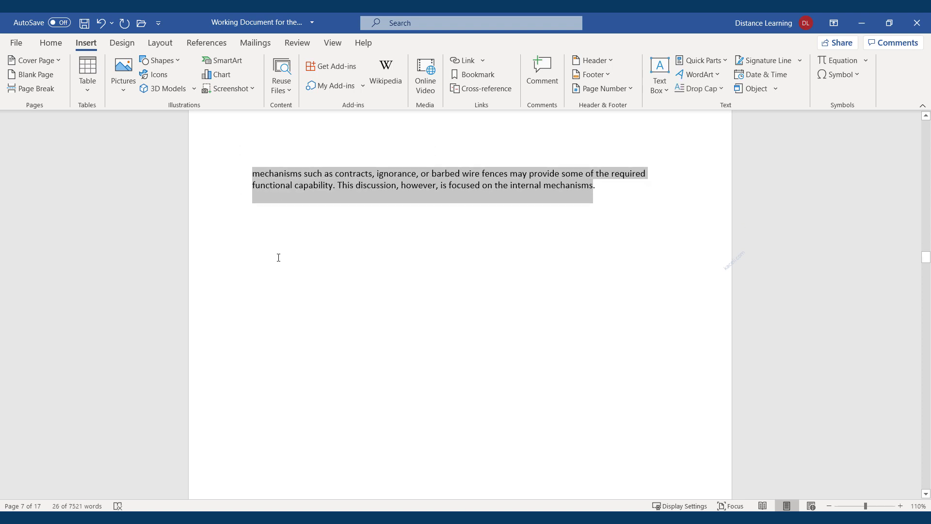
scroll(291, 279, up, 1)
scroll(284, 287, down, 6)
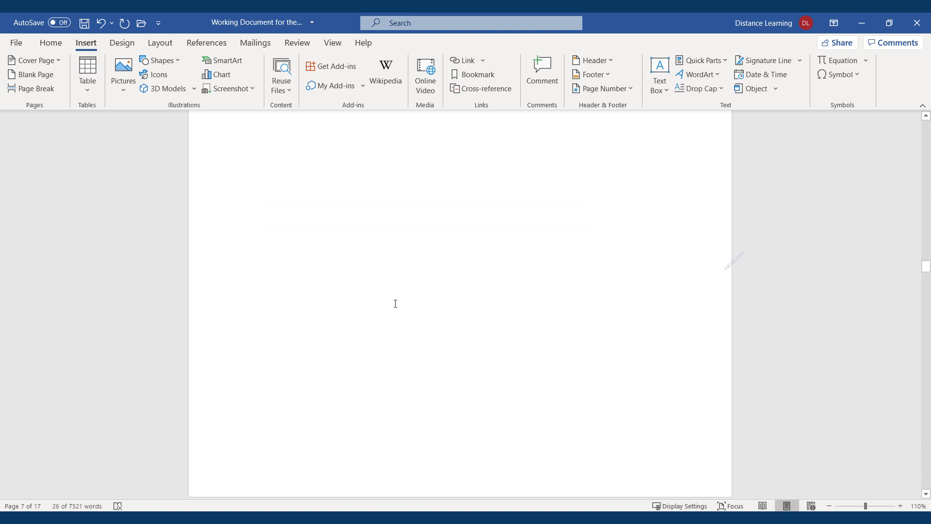
scroll(376, 323, down, 1)
click(292, 386)
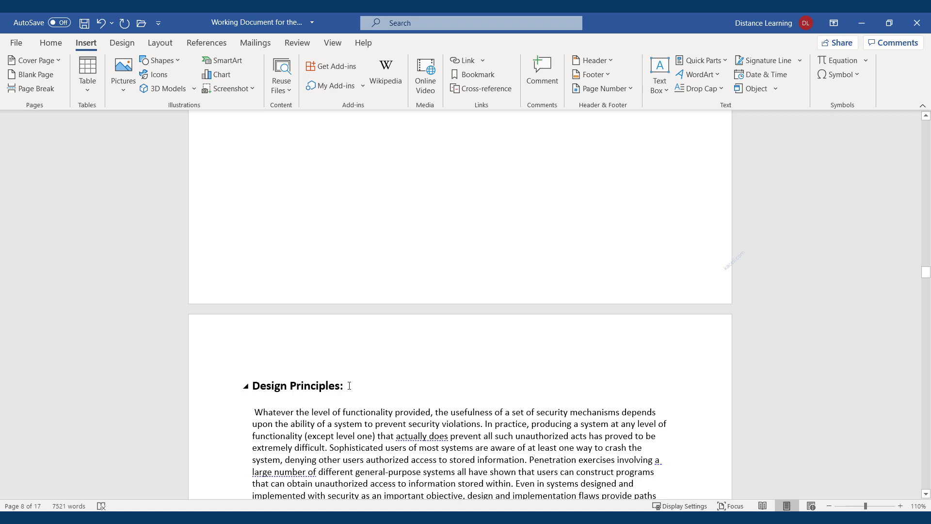
drag(349, 385, 289, 395)
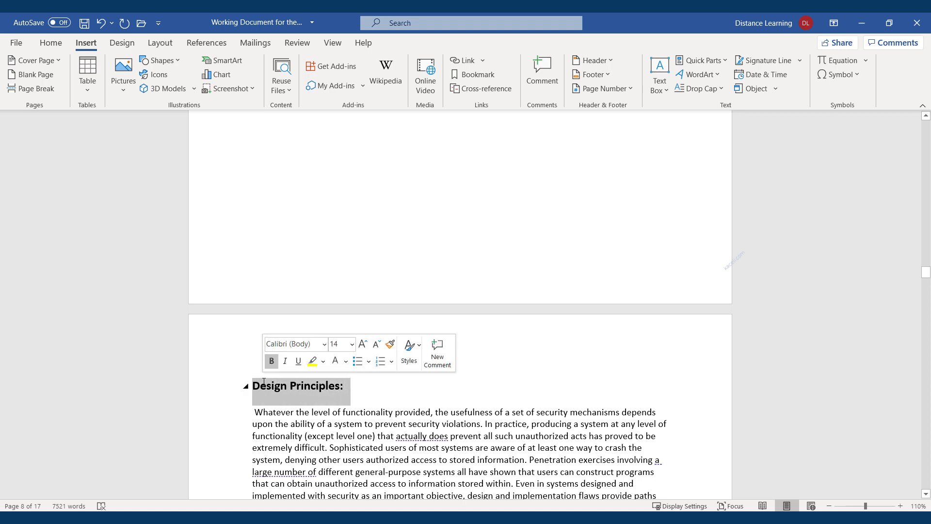
click(295, 391)
scroll(374, 421, up, 10)
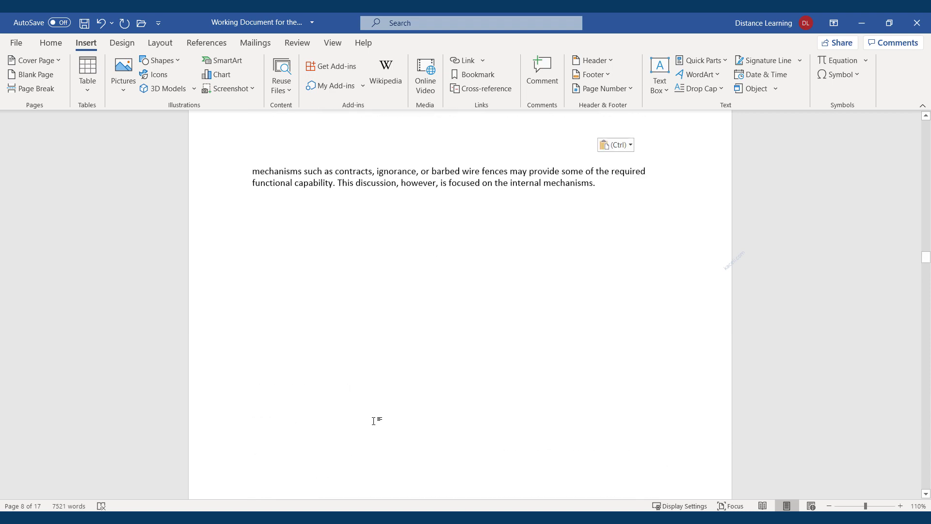
scroll(374, 421, up, 4)
scroll(422, 398, down, 2)
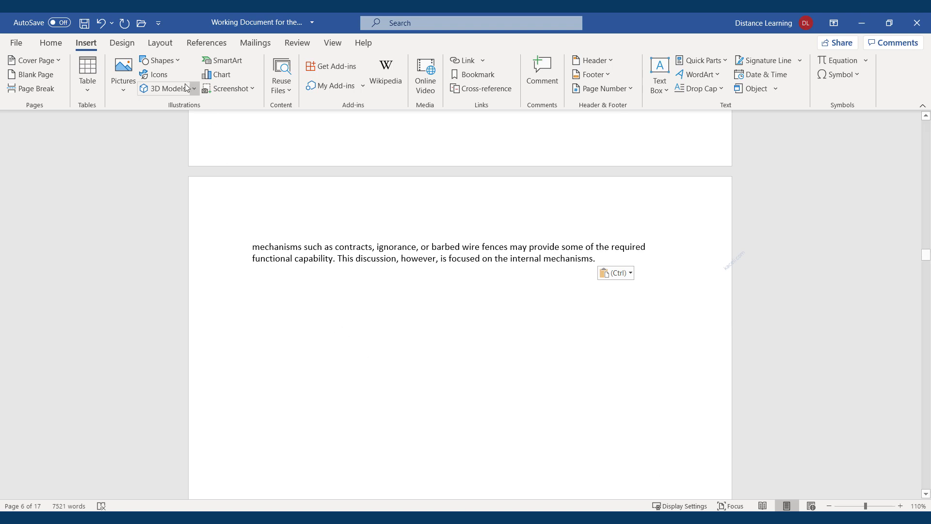
Step: Show formatting marks and delete the empty line and page break before Design Principles
click(51, 43)
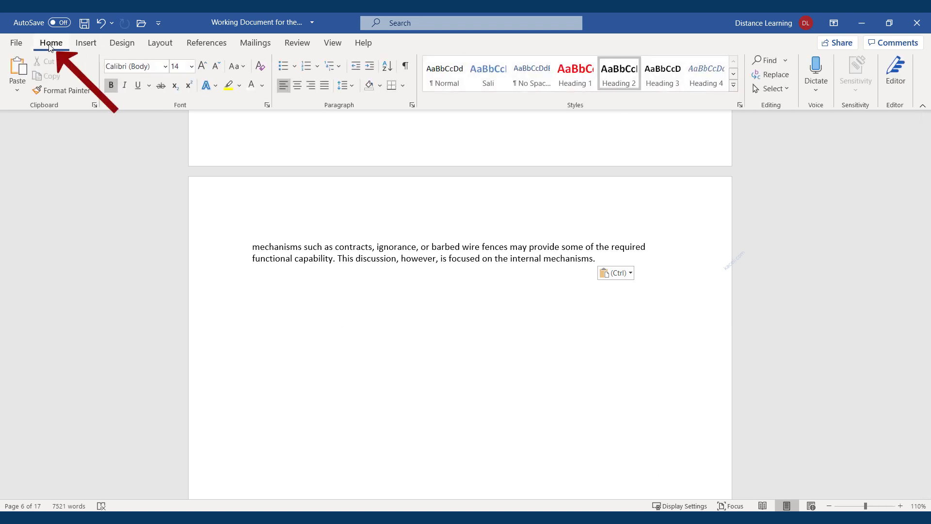
click(405, 68)
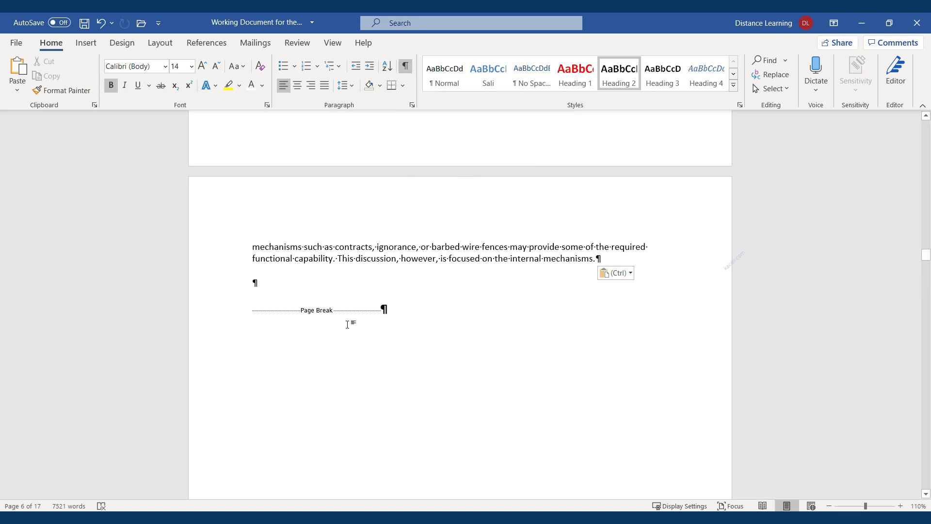
click(303, 282)
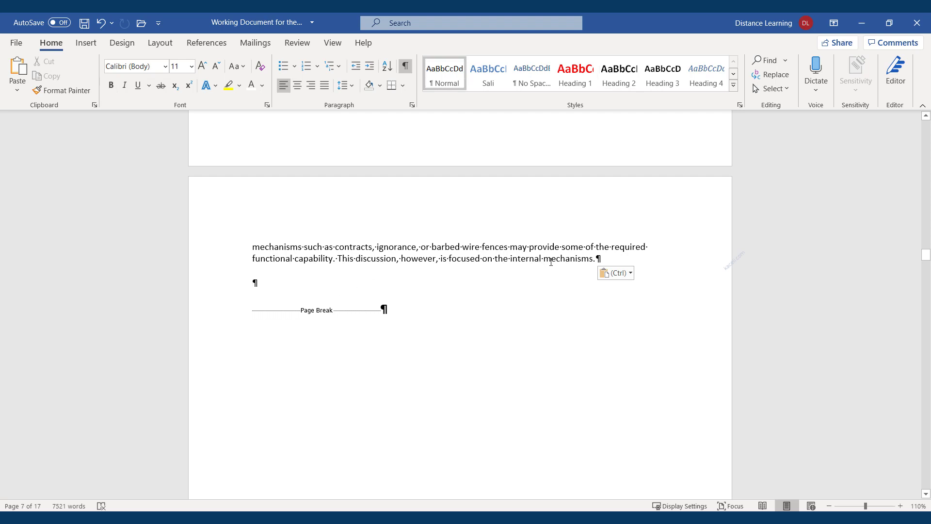
scroll(533, 262, down, 1)
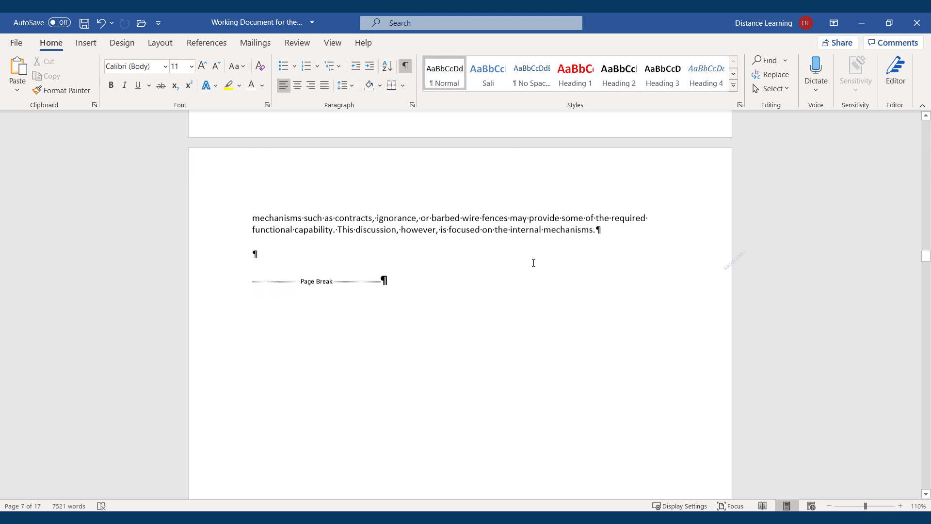
scroll(398, 257, down, 15)
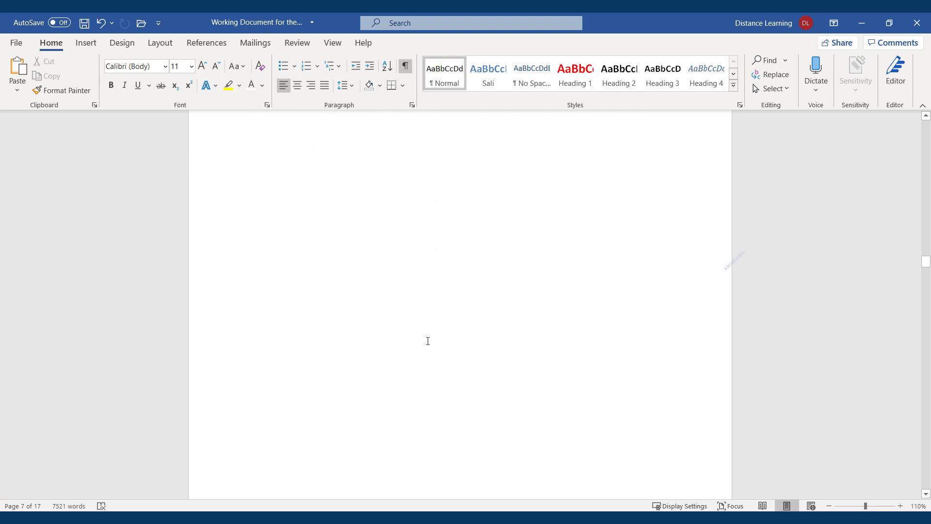
scroll(399, 363, up, 10)
drag(334, 206, 271, 197)
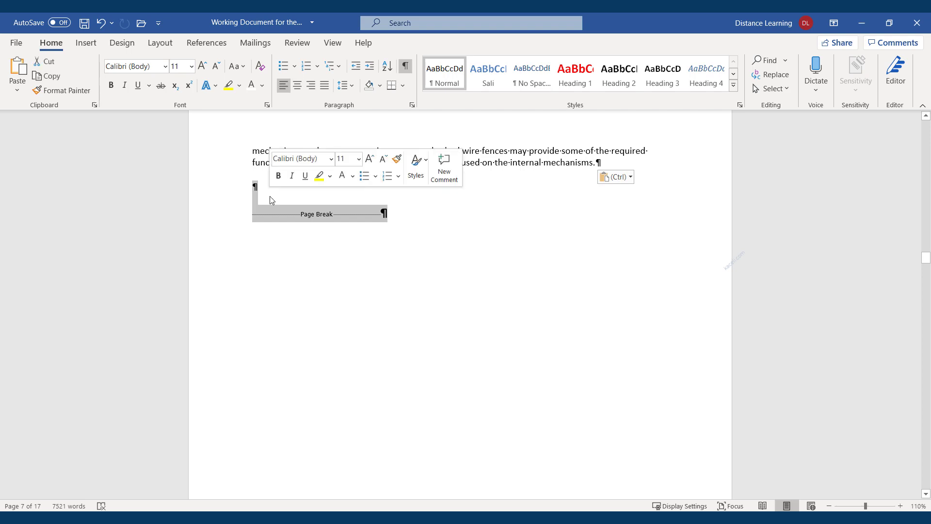
key(Delete)
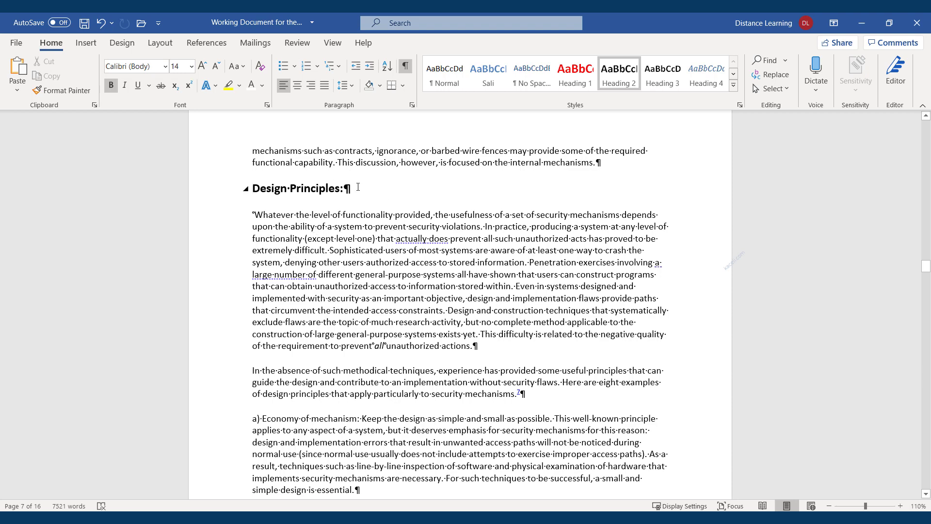
click(393, 183)
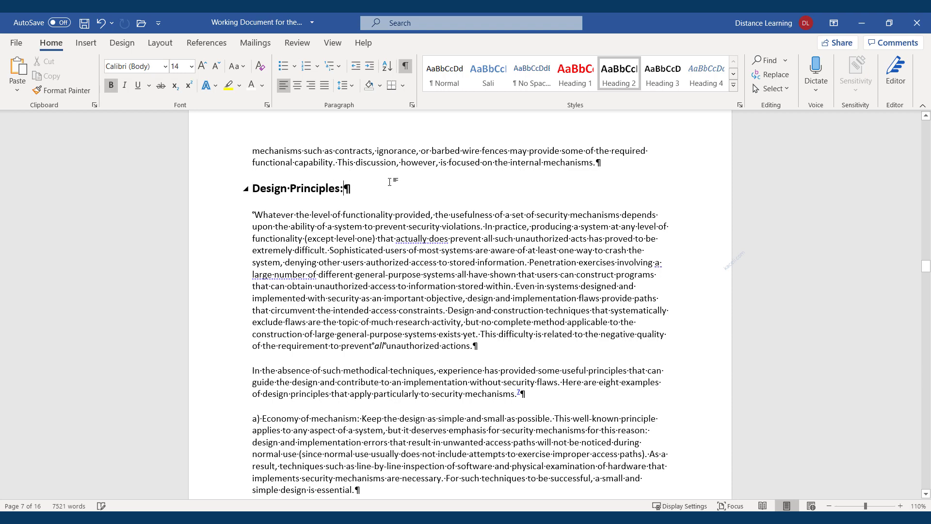
Step: Hide formatting marks and begin the list: '1. Selecting a topic', 'Identify Research Problem'
click(406, 69)
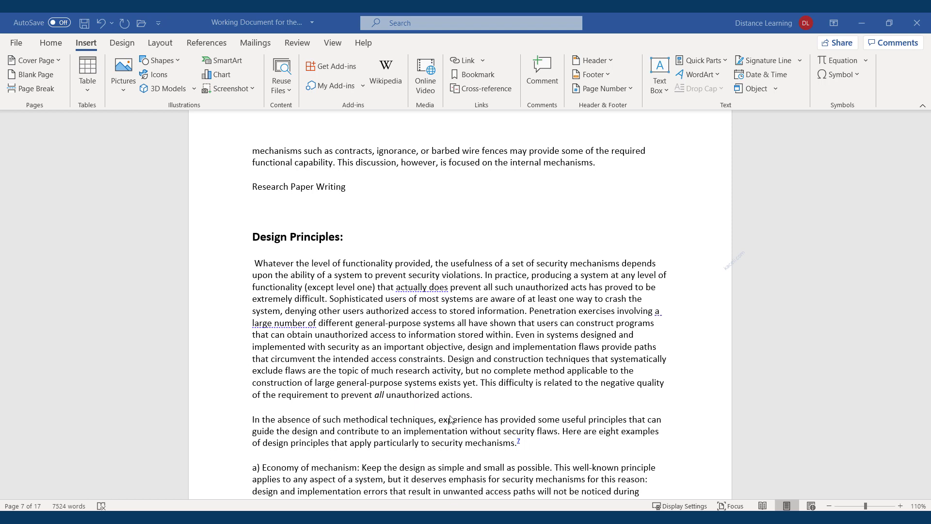
click(258, 206)
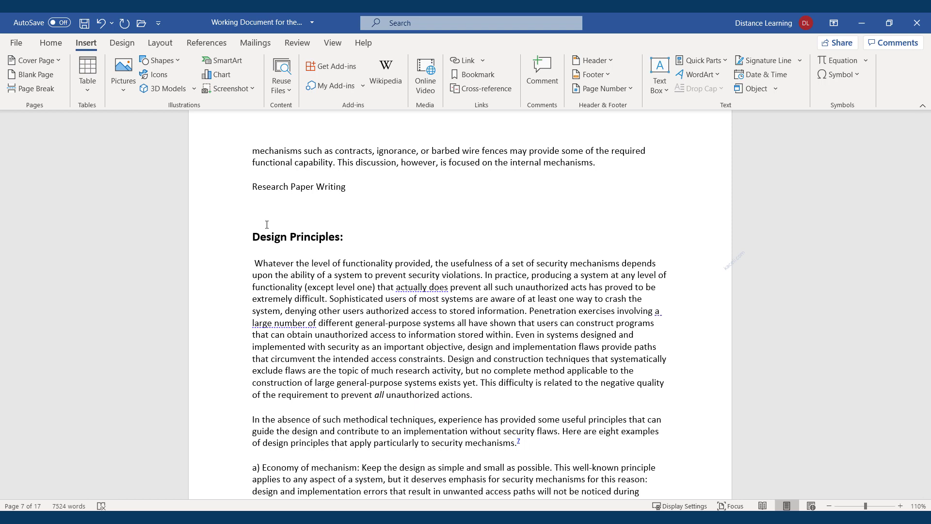
text(1. )
text(Sele)
text(cting a topic)
key(Return)
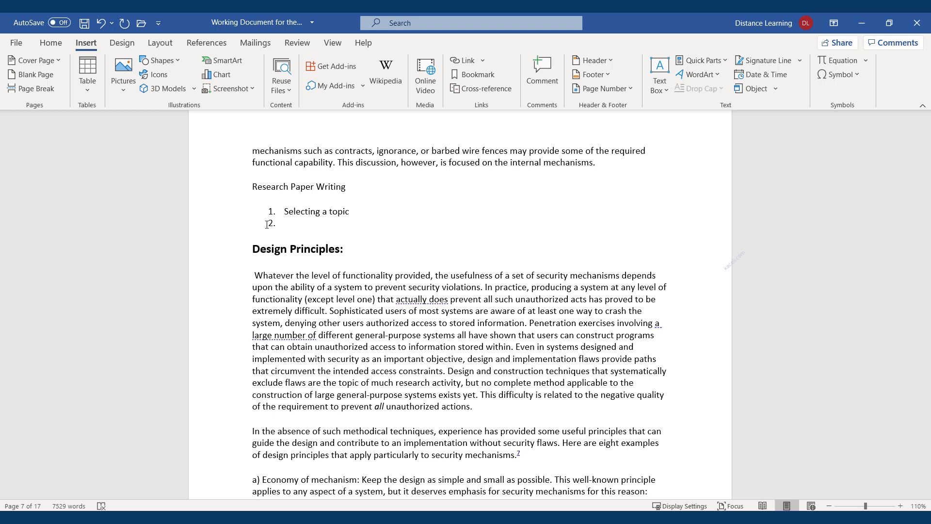
text(Identify Research Problem)
key(Return)
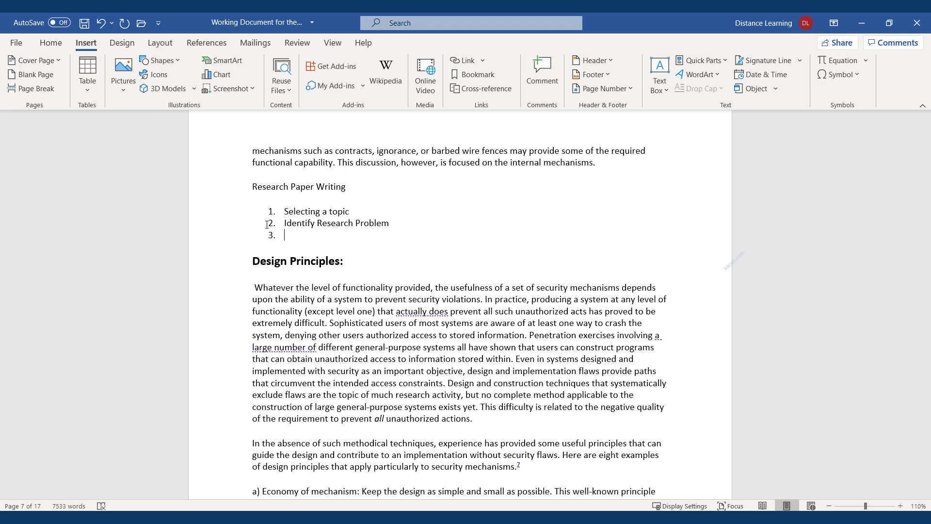
Step: Add items Collecting the Data, Analyzing the Data, Writing the Research Paper, Proofreading and improving the paper
text(Collecting the Data)
key(Return)
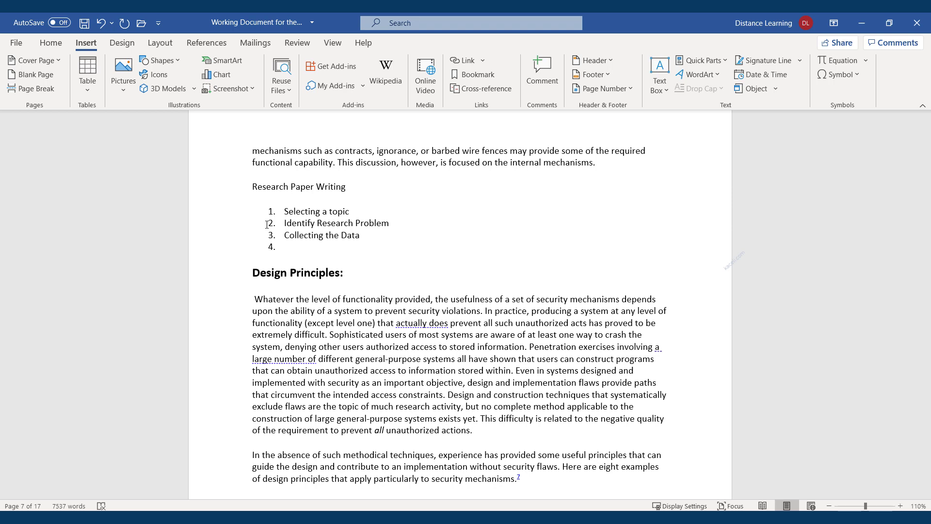
text(Analyzing the Data)
key(Return)
text(Writing the)
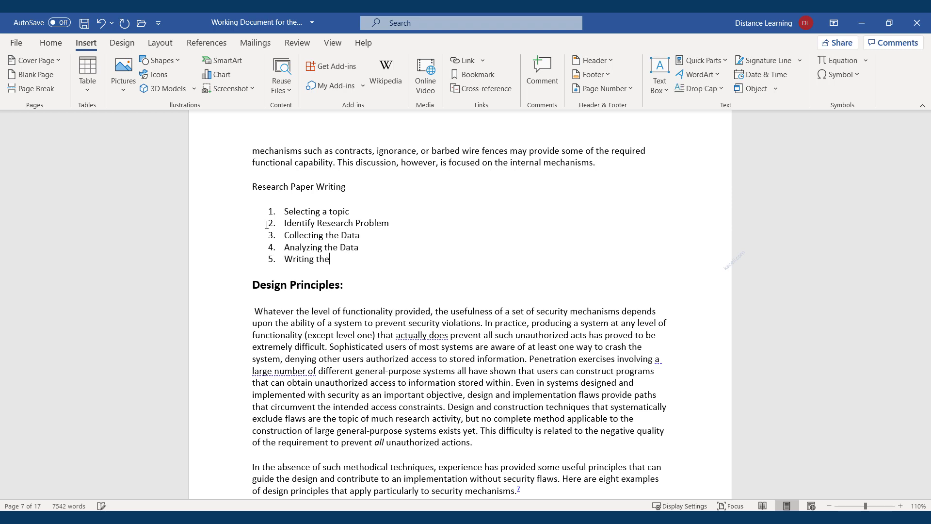
text( Research Paper)
key(Return)
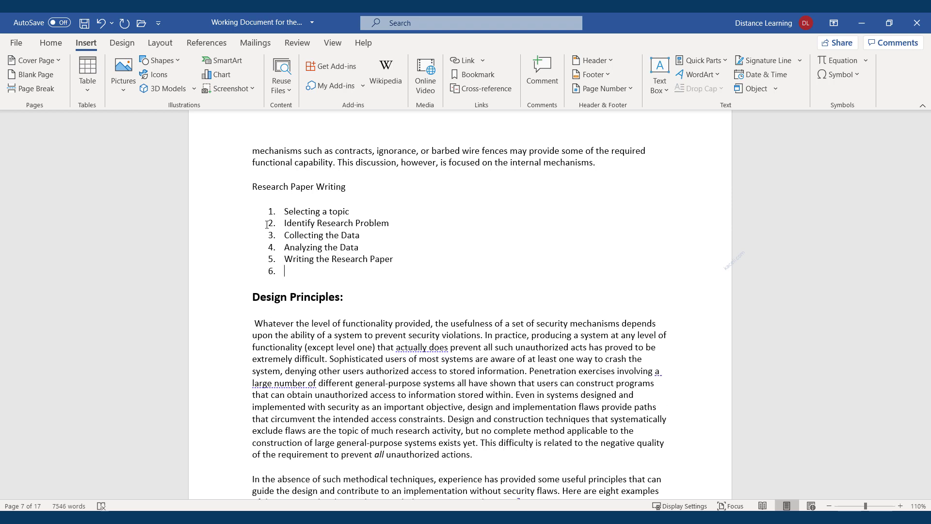
text(Proofreading and improving the paper)
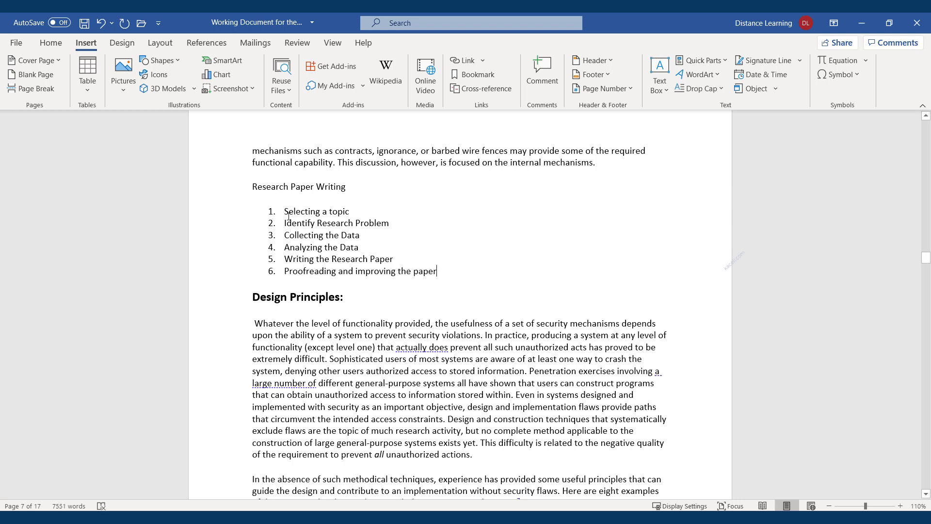
click(438, 273)
Step: Select the six list items and look over their shortcut menu options
drag(430, 270, 293, 213)
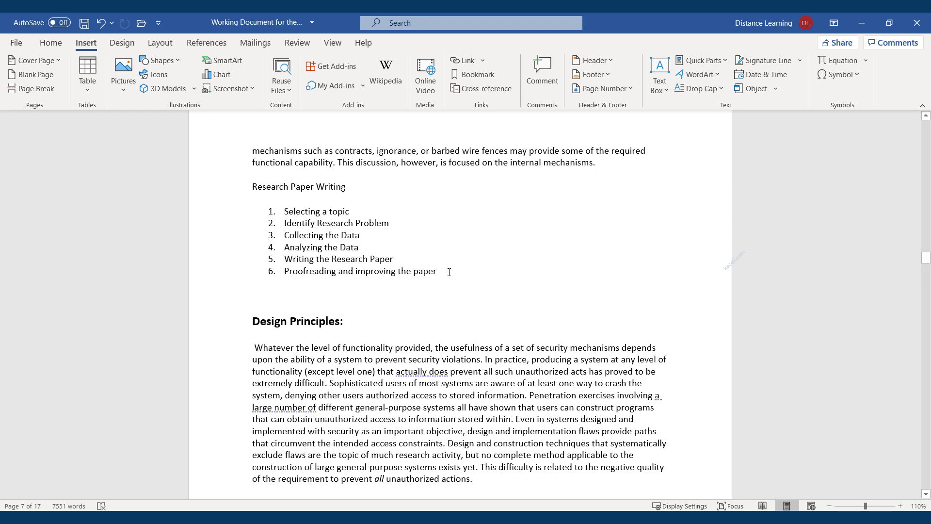
drag(449, 272, 291, 213)
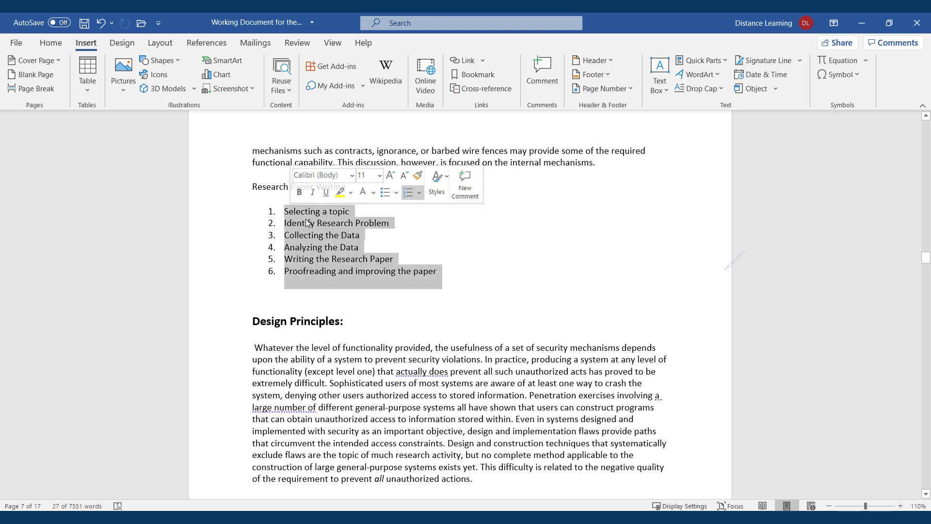
right_click(306, 222)
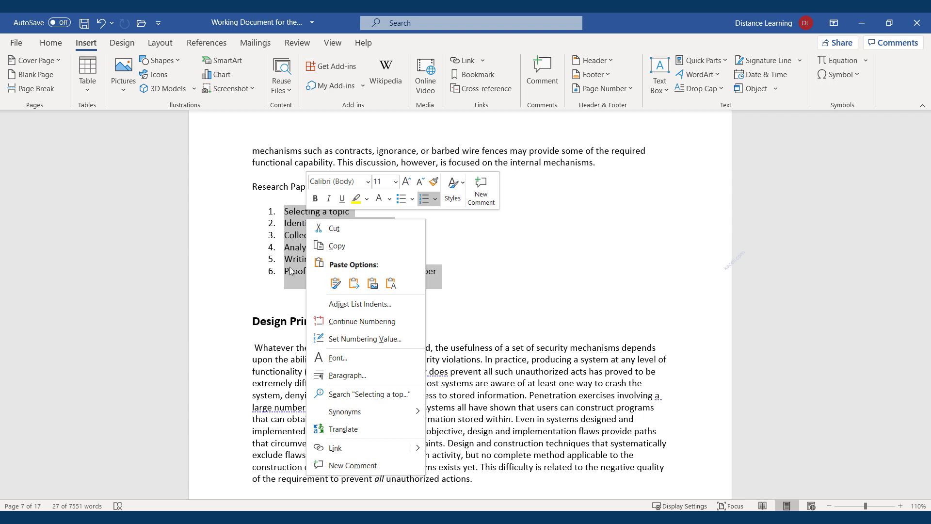
key(Escape)
Step: Insert a Basic Process SmartArt diagram on the blank line below the list
click(270, 295)
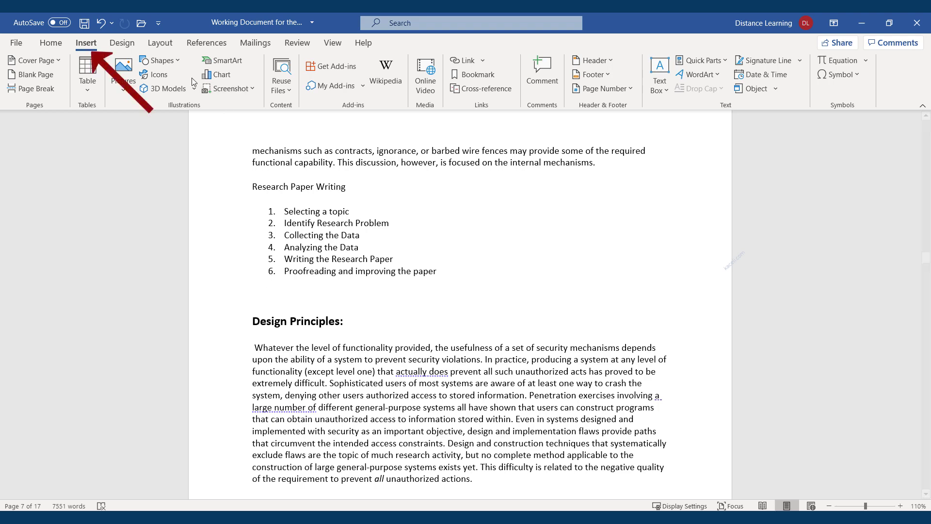
click(217, 62)
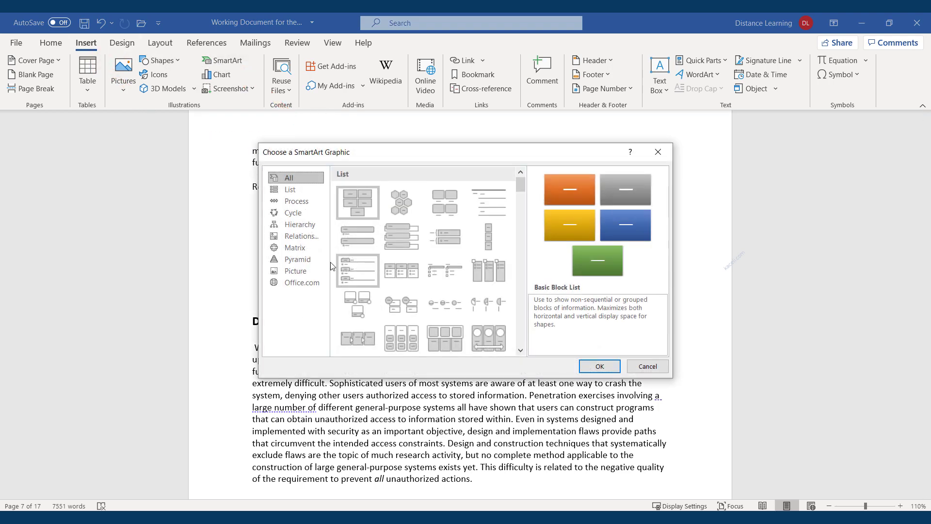
click(294, 202)
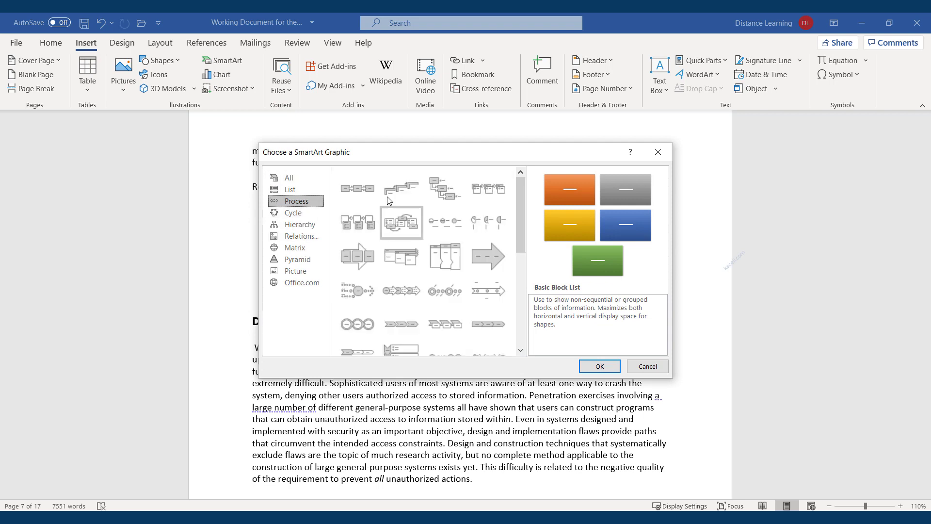
click(353, 192)
click(601, 365)
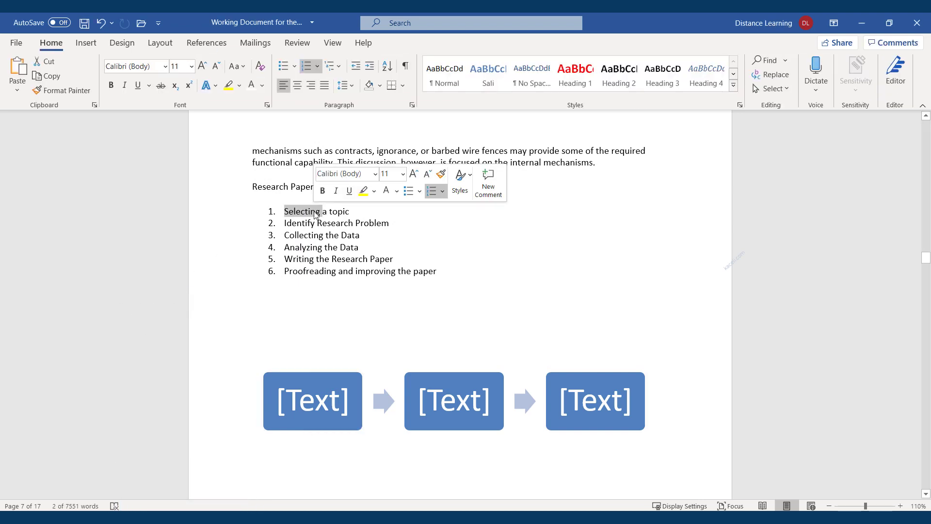
Step: Paste 'Selecting a topic' and 'Identify Research Problem' into the first two diagram boxes
triple_click(335, 215)
key(ctrl+c)
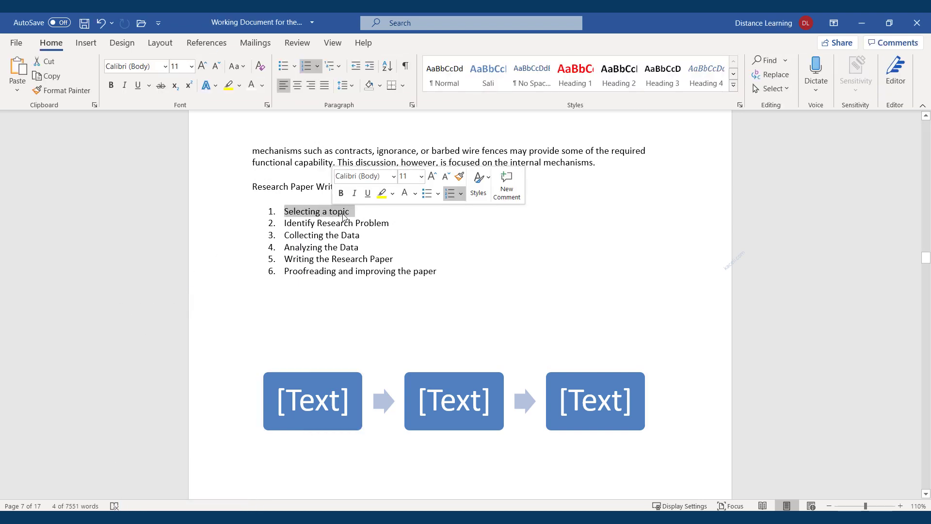
click(298, 386)
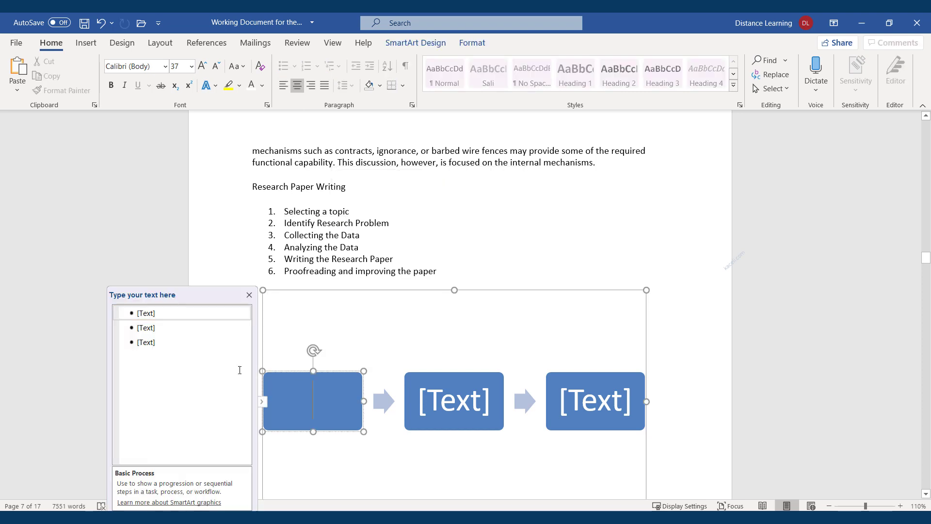
click(169, 314)
key(ctrl+v)
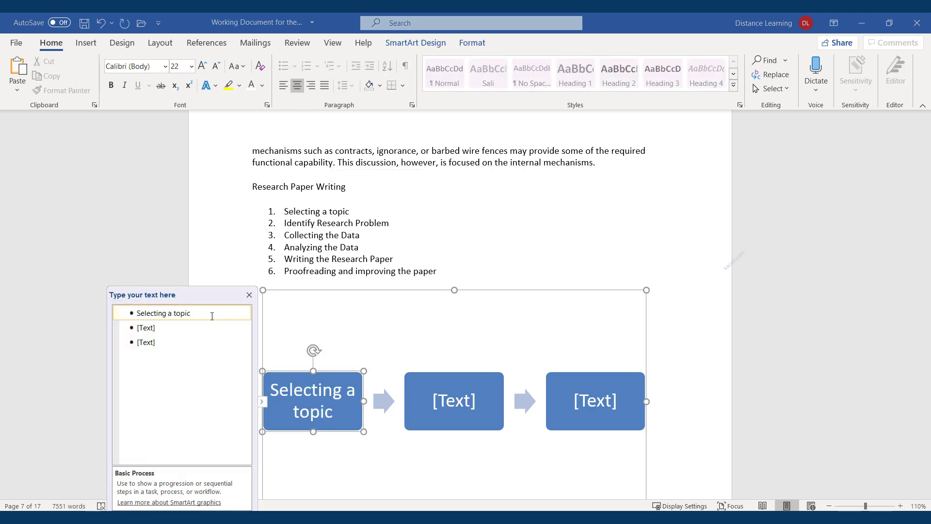
triple_click(322, 224)
key(ctrl+c)
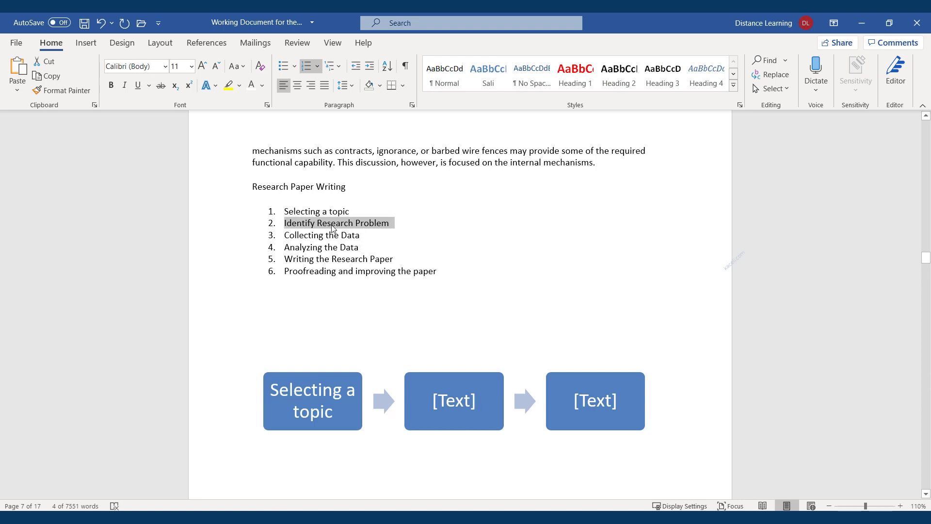
click(438, 402)
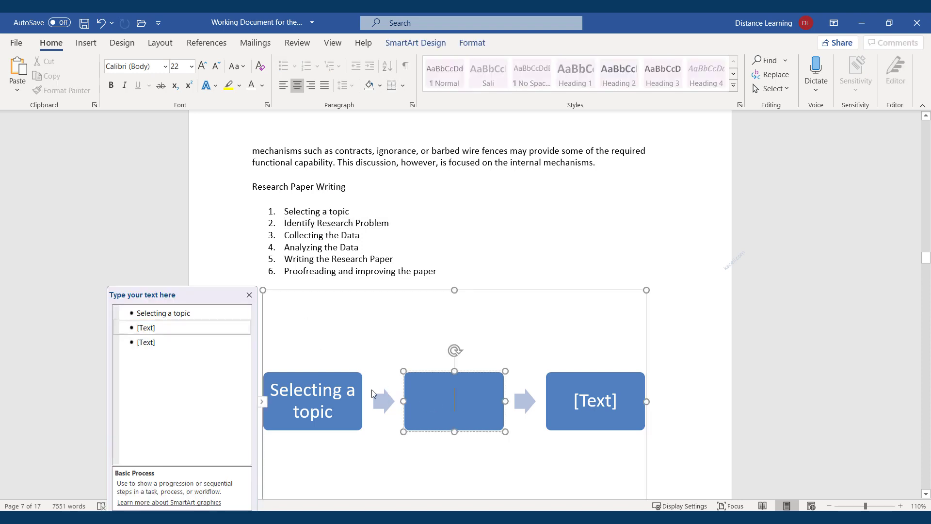
click(158, 326)
key(ctrl+v)
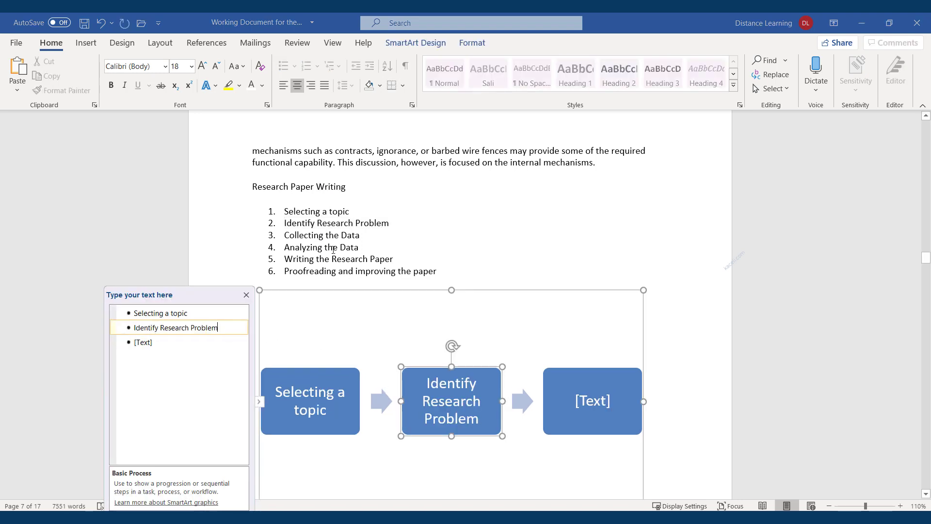
Step: Add 'Writing the Research Paper' and 'Proofreading and improving the paper' as steps four and five
click(333, 248)
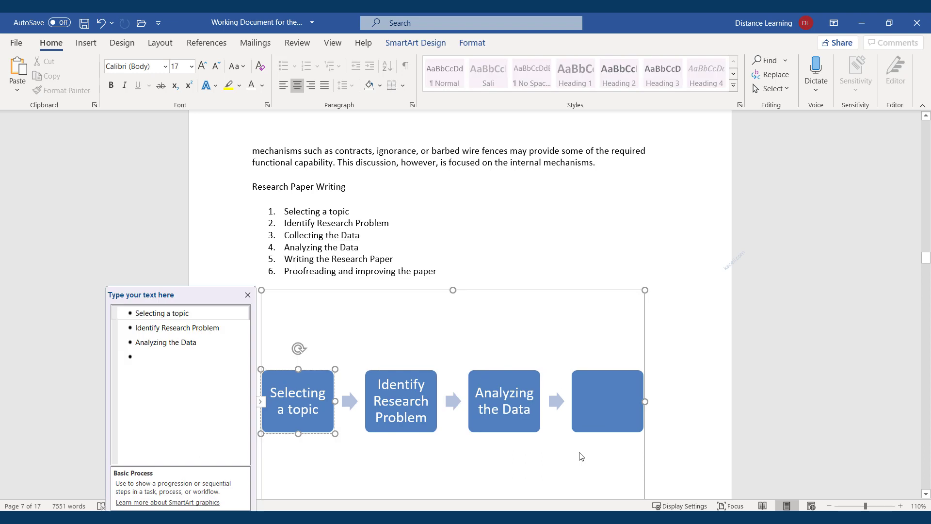
click(582, 456)
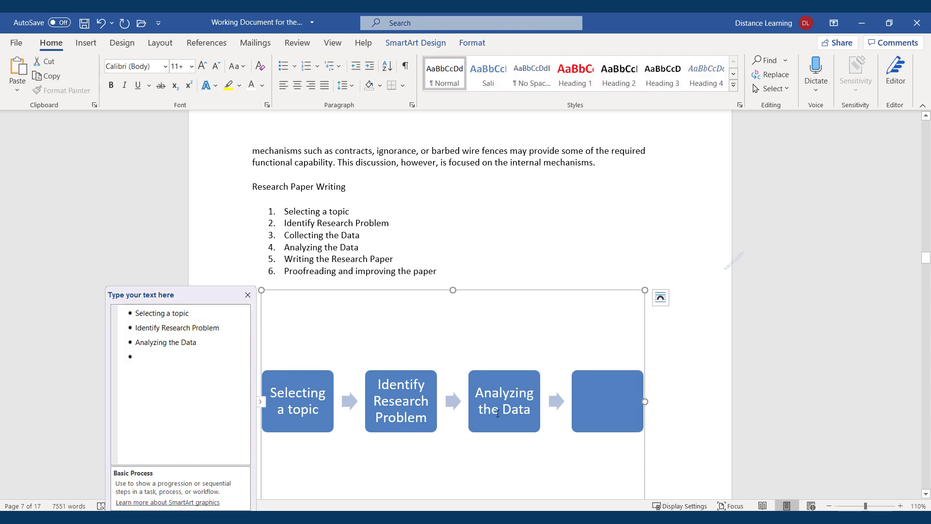
click(170, 356)
text(Writing the Research Paper)
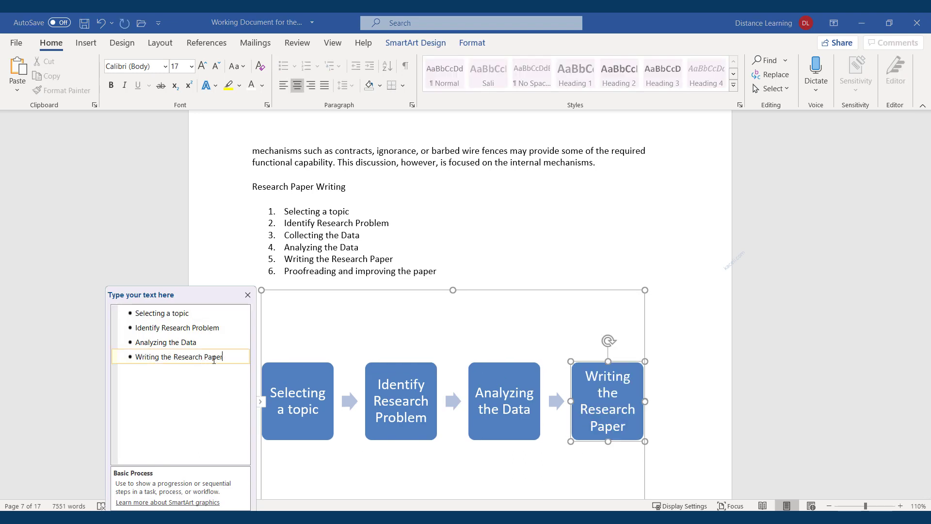
key(Return)
triple_click(311, 277)
key(ctrl+c)
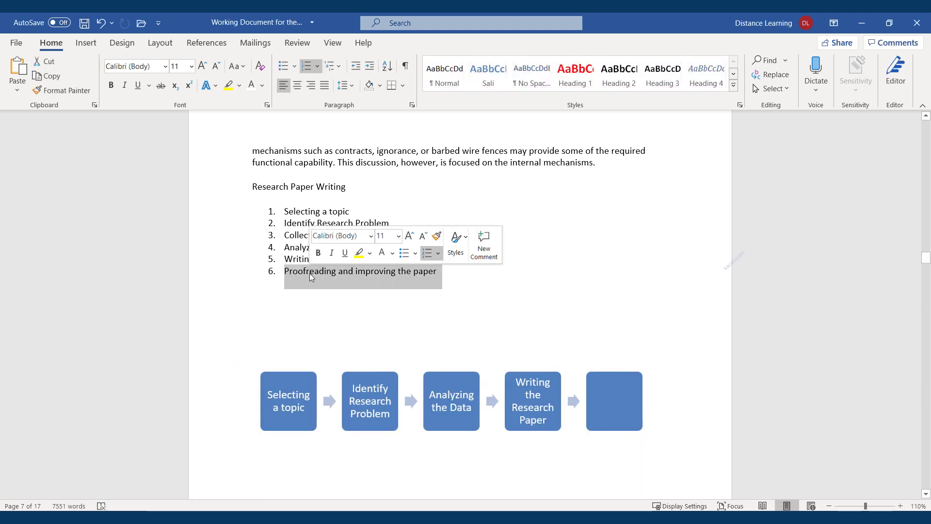
click(612, 419)
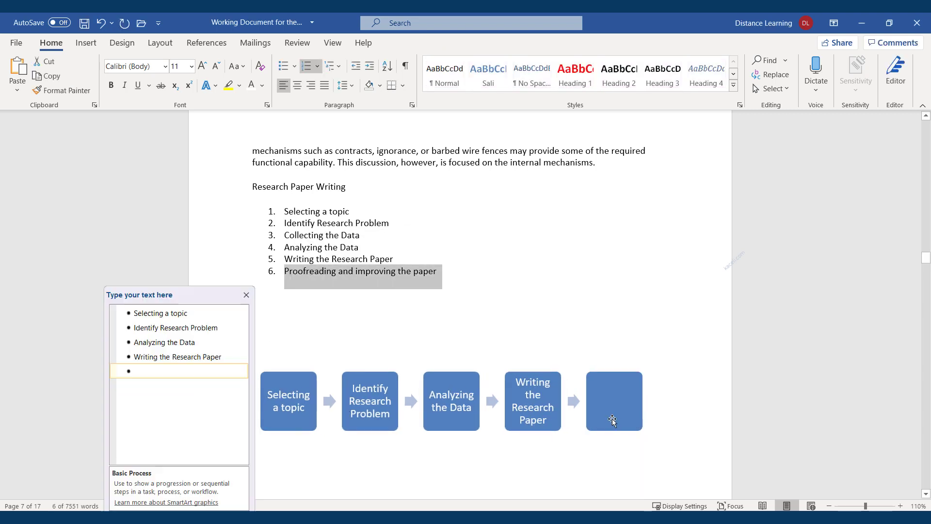
click(162, 372)
key(ctrl+v)
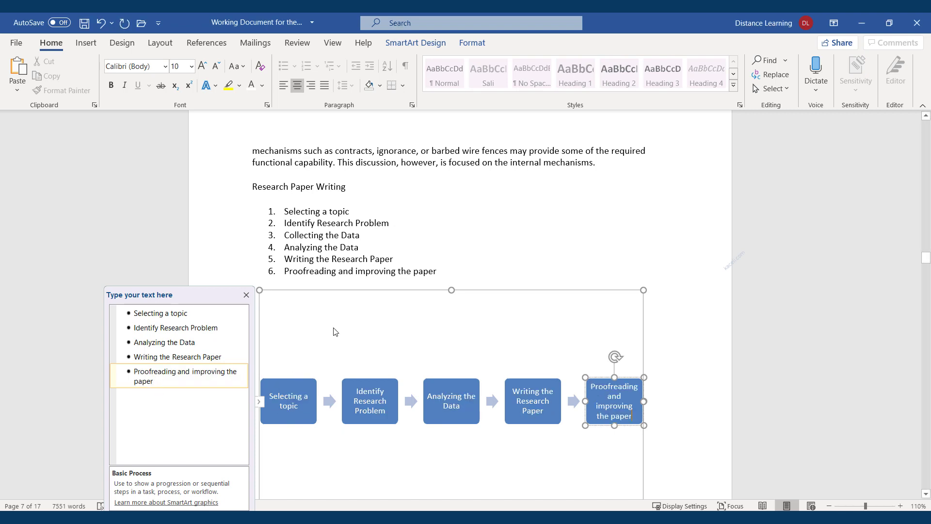
Step: Review the finished diagram and select its 'Writing the Research Paper' step
click(509, 251)
click(374, 328)
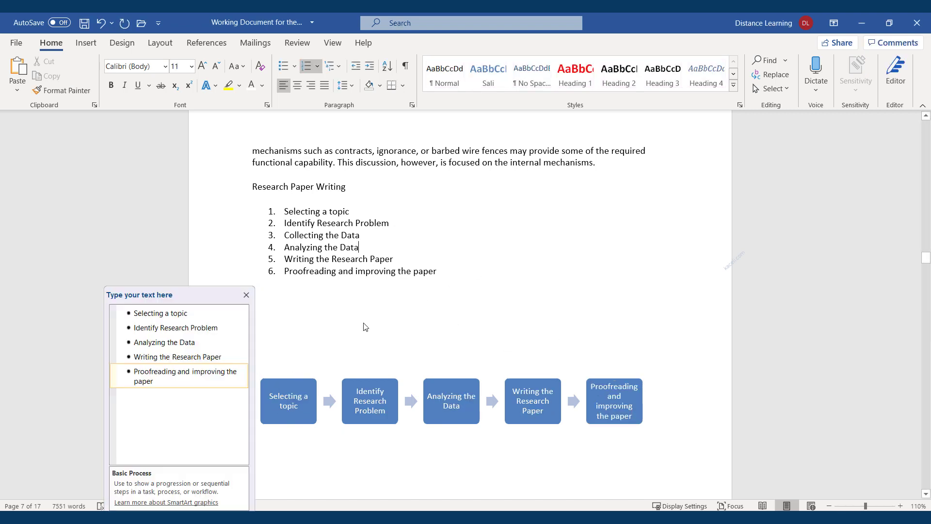
click(457, 255)
scroll(520, 307, down, 2)
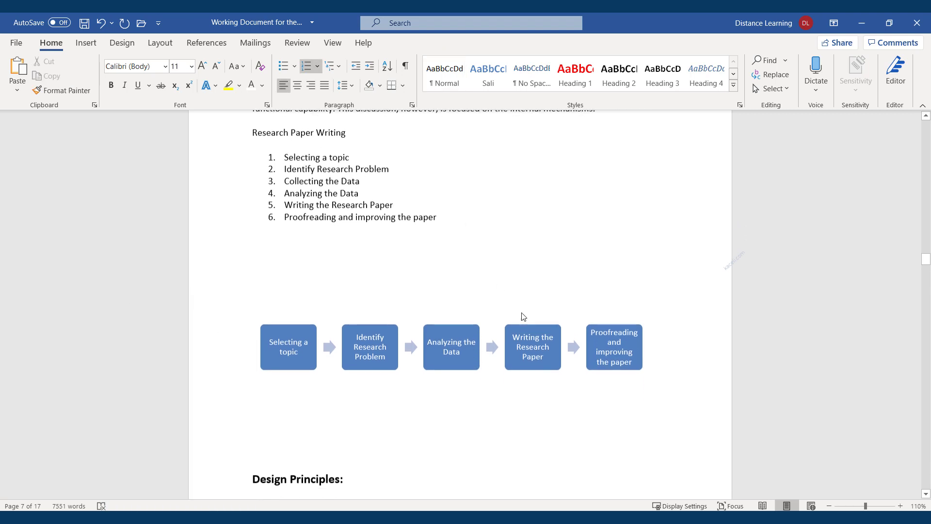
scroll(412, 339, down, 1)
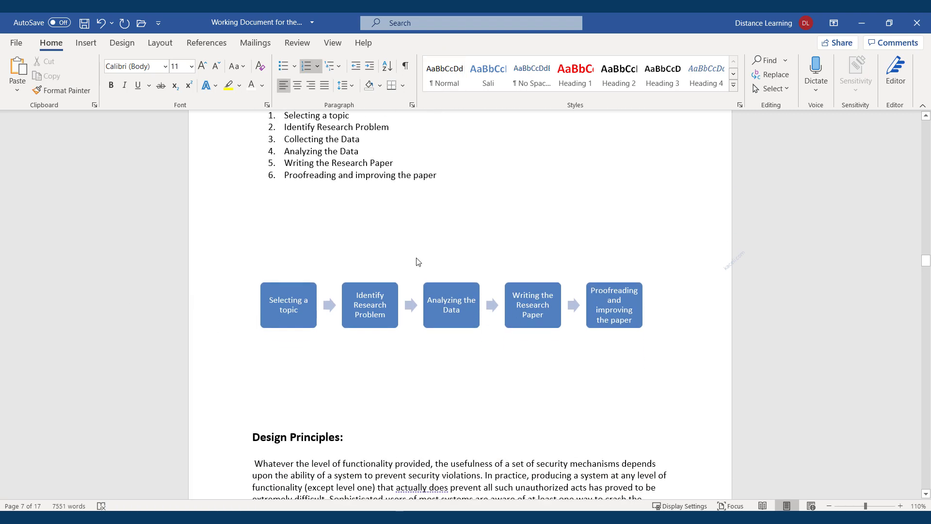
scroll(422, 267, up, 1)
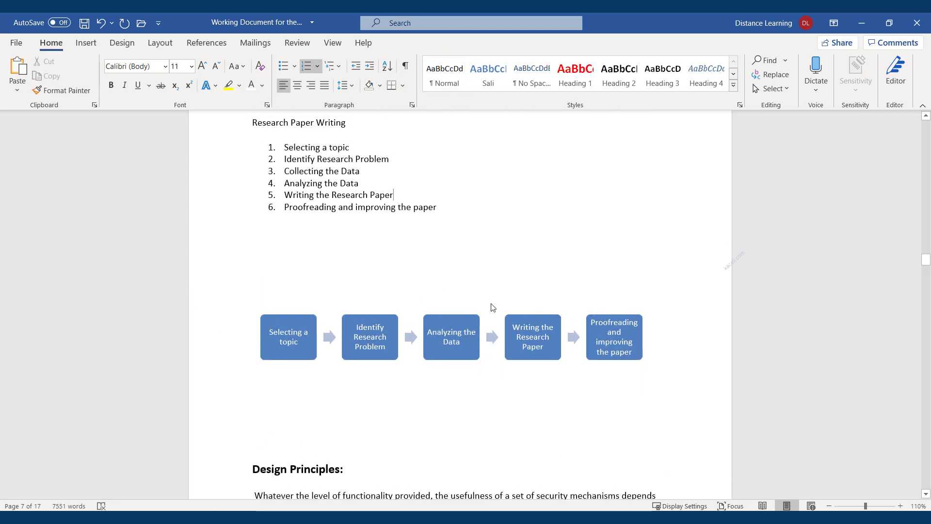
click(547, 351)
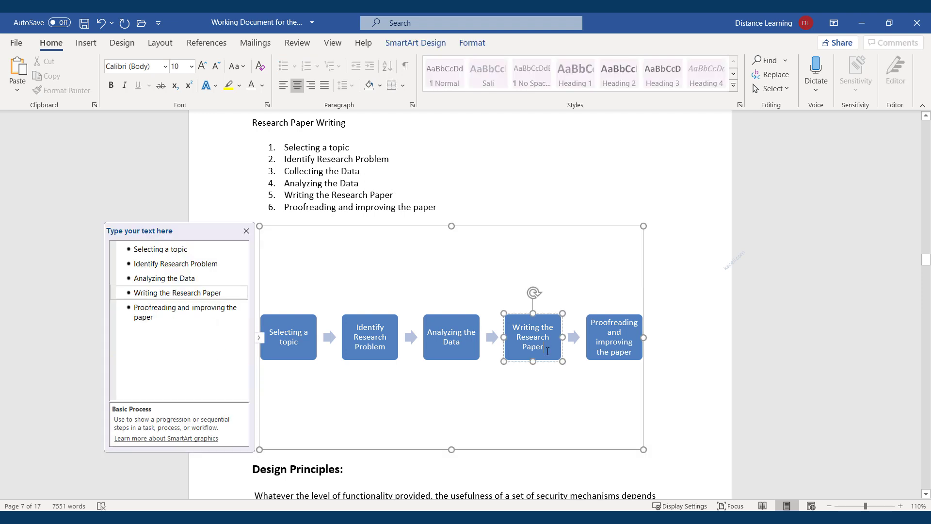
Step: Select the five-step diagram and expand the full SmartArt Layouts gallery
click(635, 433)
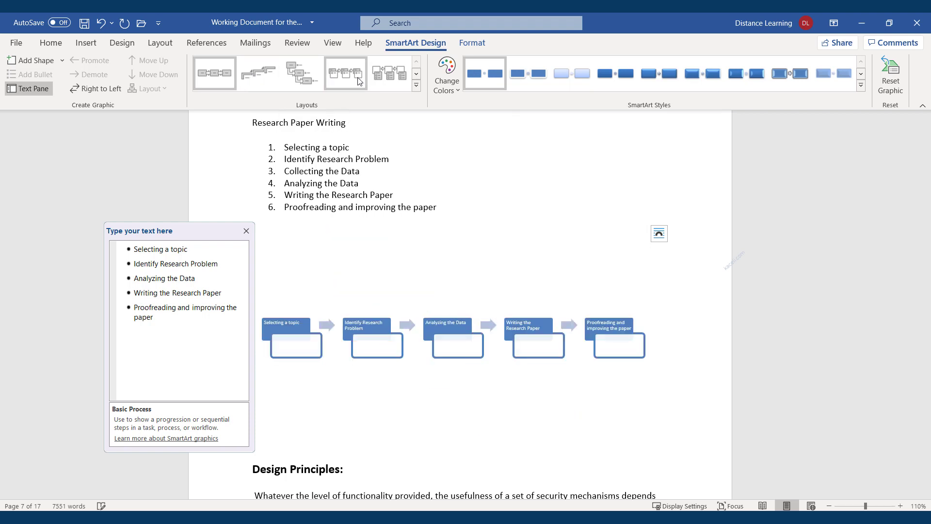
click(417, 85)
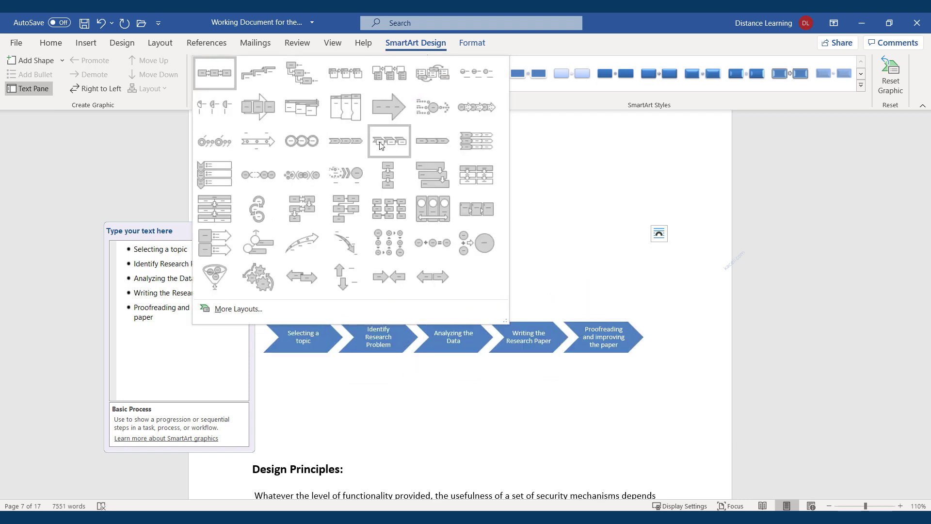
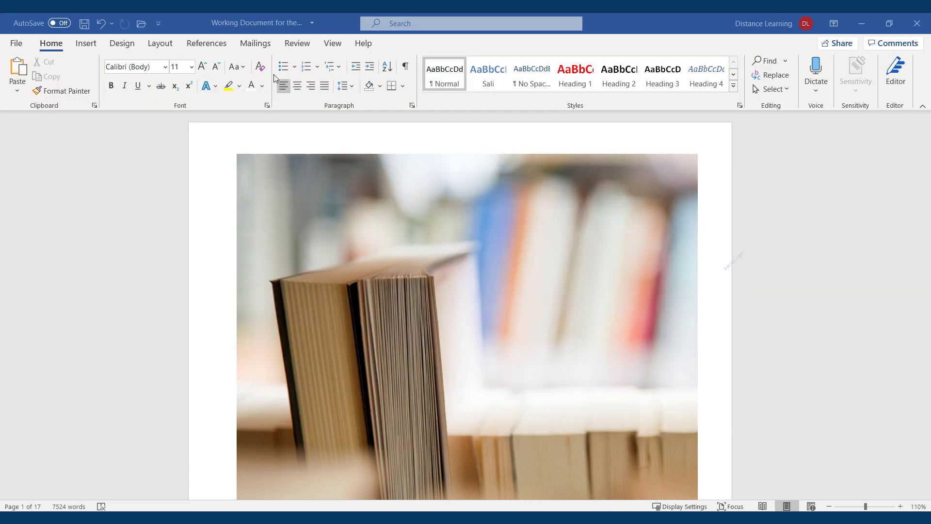
Step: Scroll through the report to review its current look before changing the theme
click(129, 51)
click(51, 44)
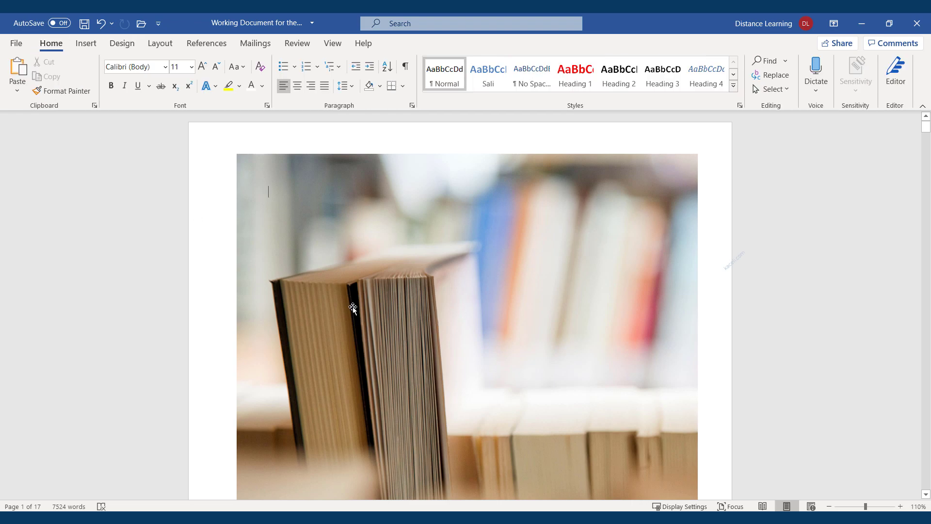
scroll(389, 287, down, 10)
scroll(431, 350, down, 10)
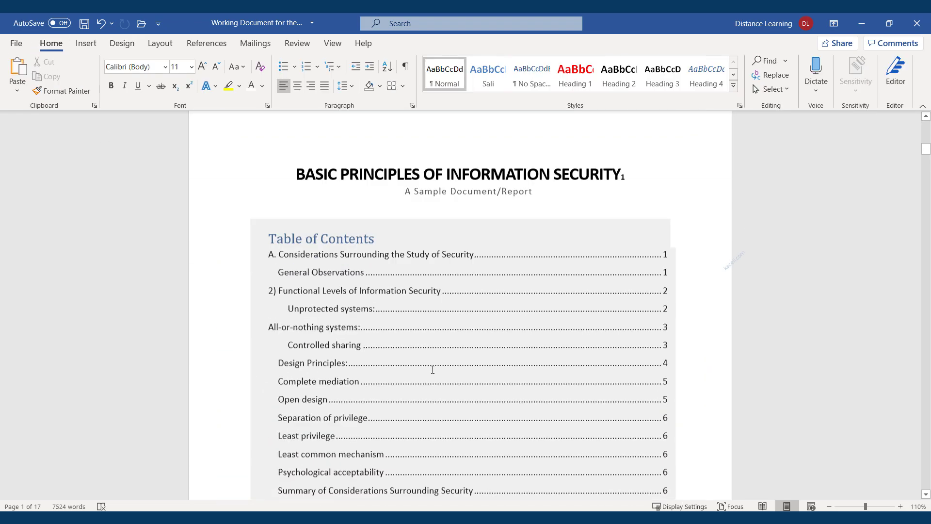
scroll(359, 333, down, 20)
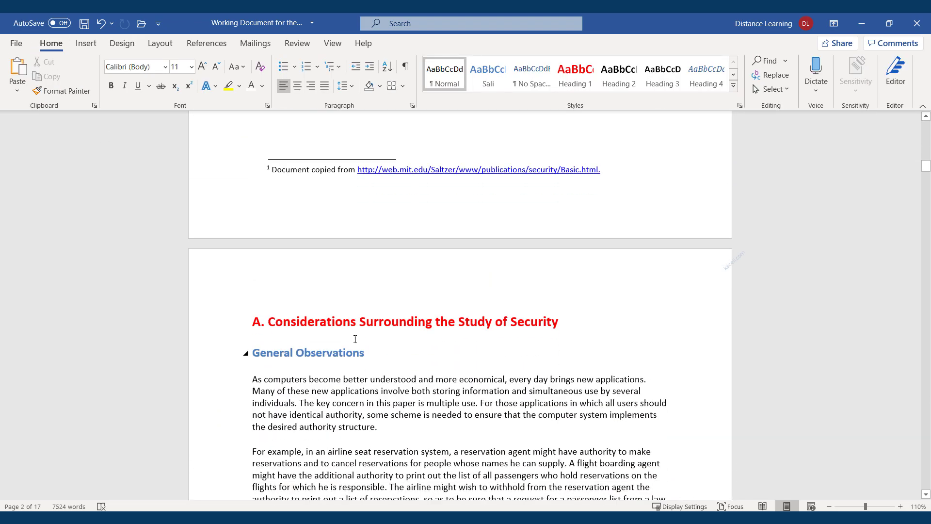
scroll(379, 368, down, 20)
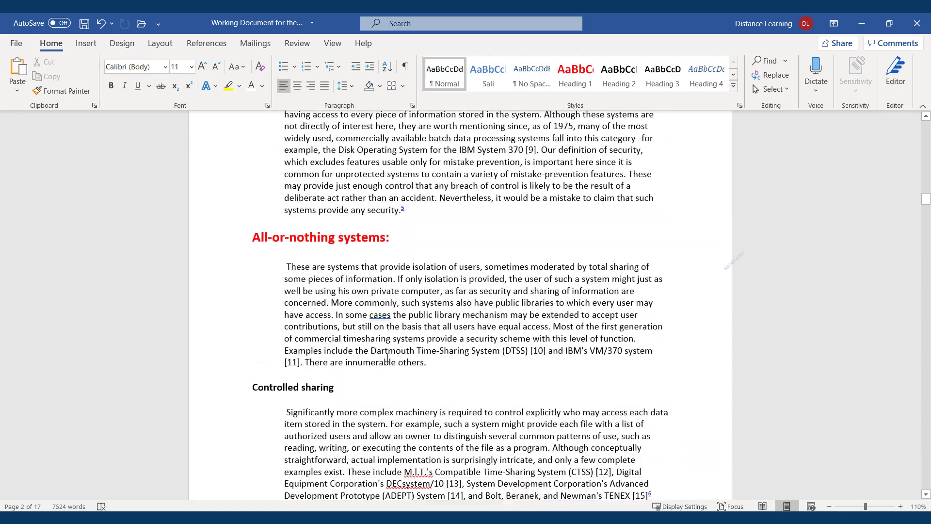
scroll(363, 356, down, 20)
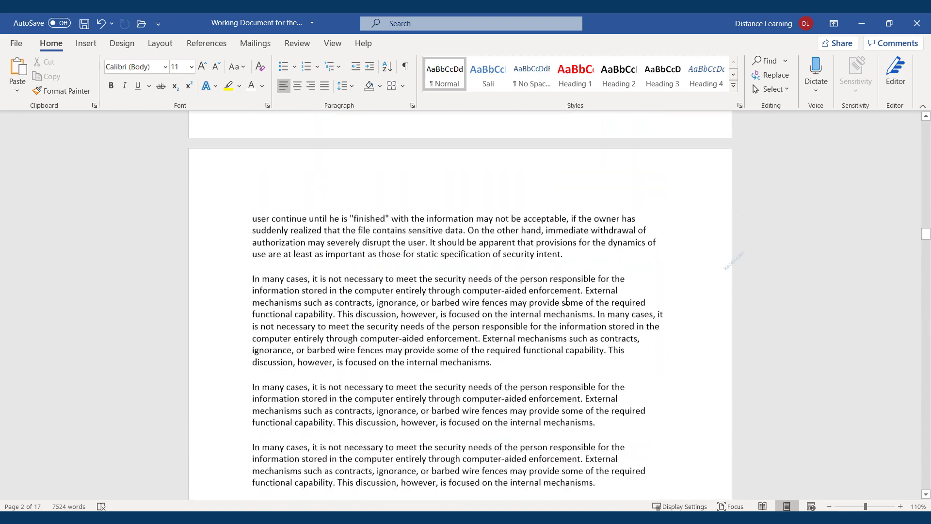
scroll(433, 340, down, 20)
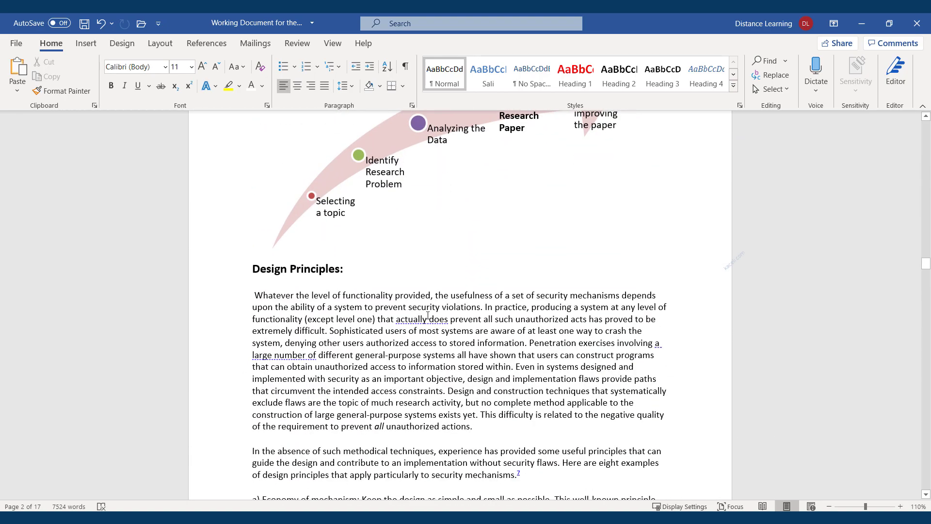
scroll(379, 312, up, 20)
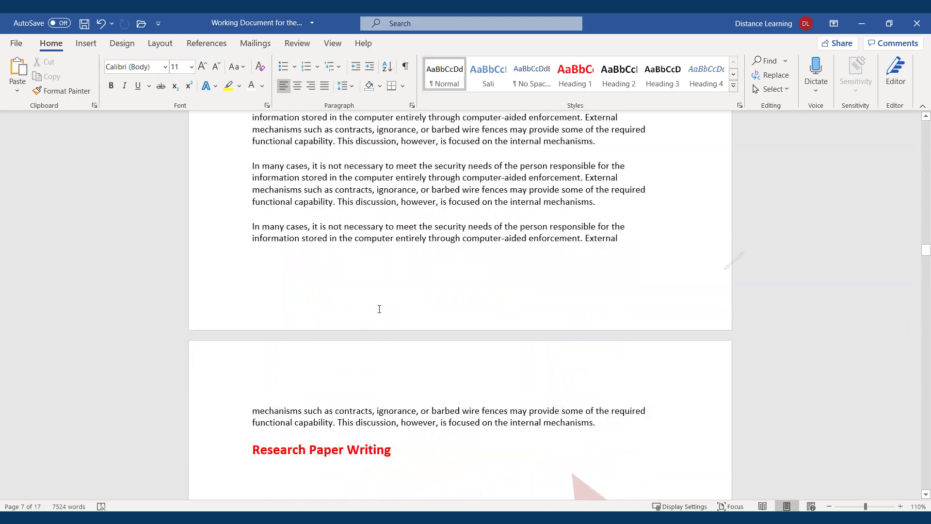
scroll(379, 309, up, 20)
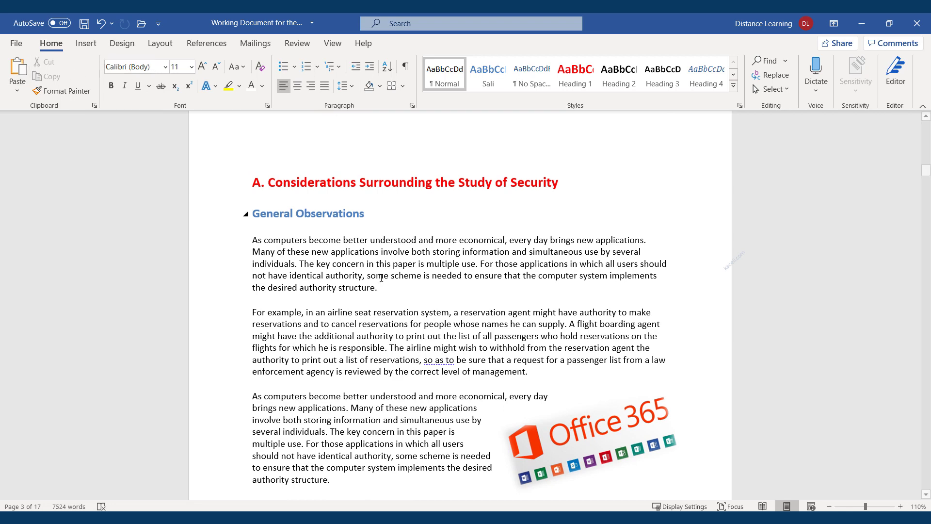
scroll(423, 361, up, 3)
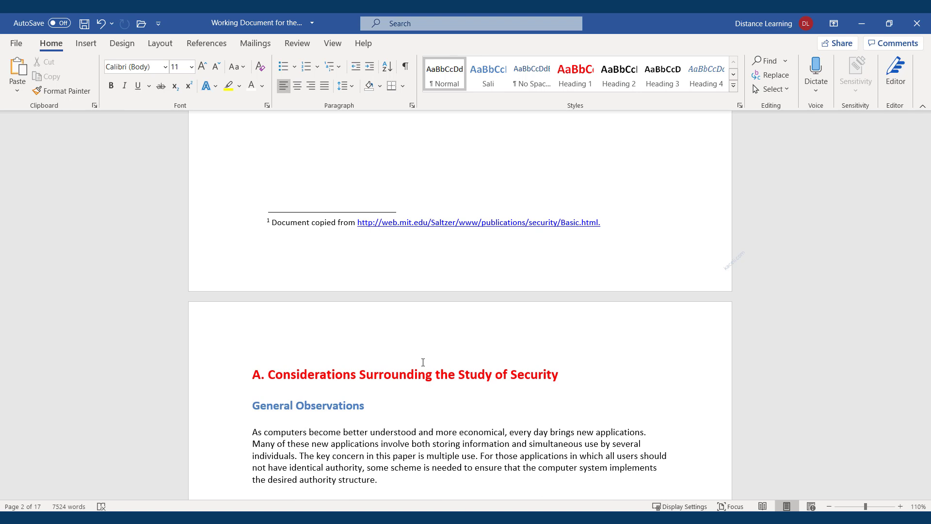
Step: Apply the Gallery theme and scroll through the restyled headings and price table
click(122, 43)
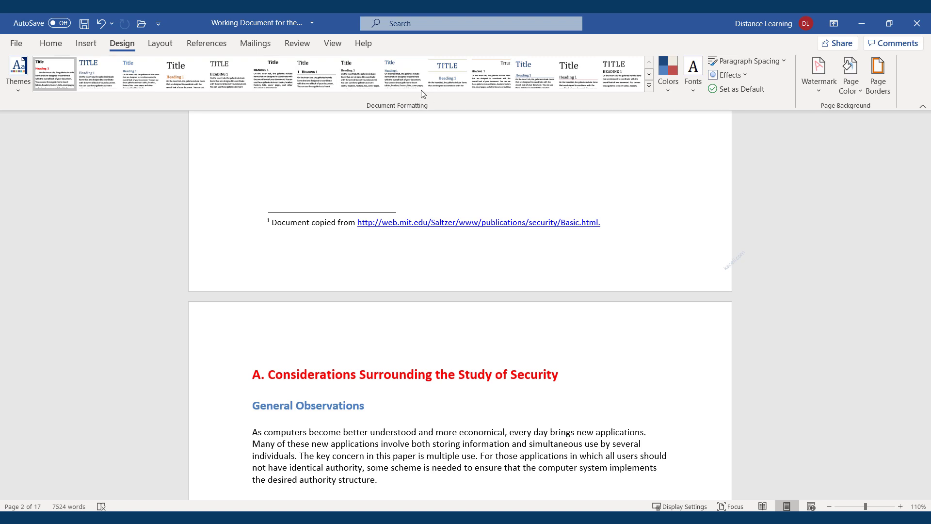
click(21, 85)
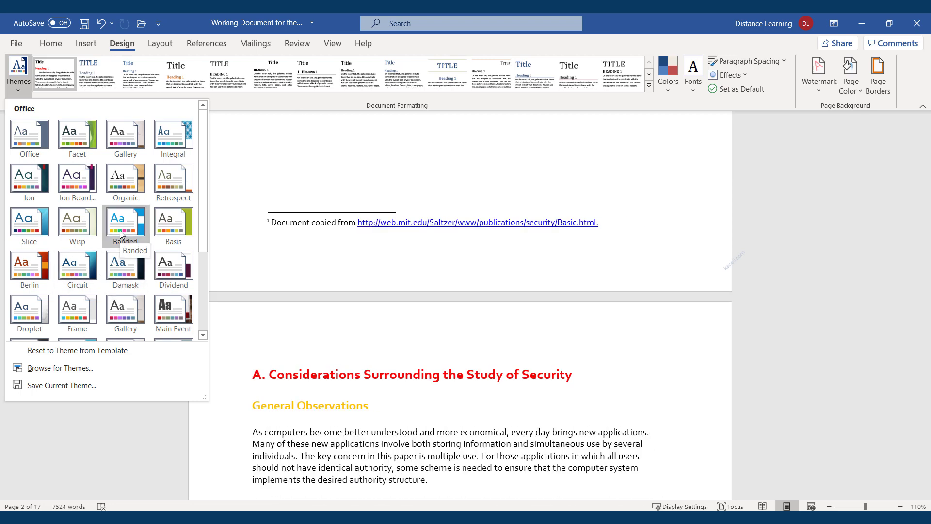
scroll(461, 289, up, 6)
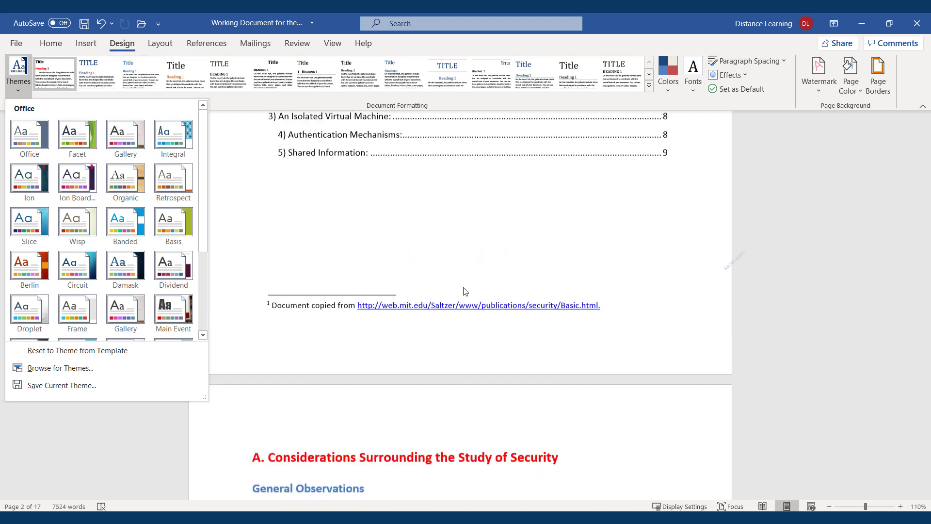
scroll(464, 287, down, 6)
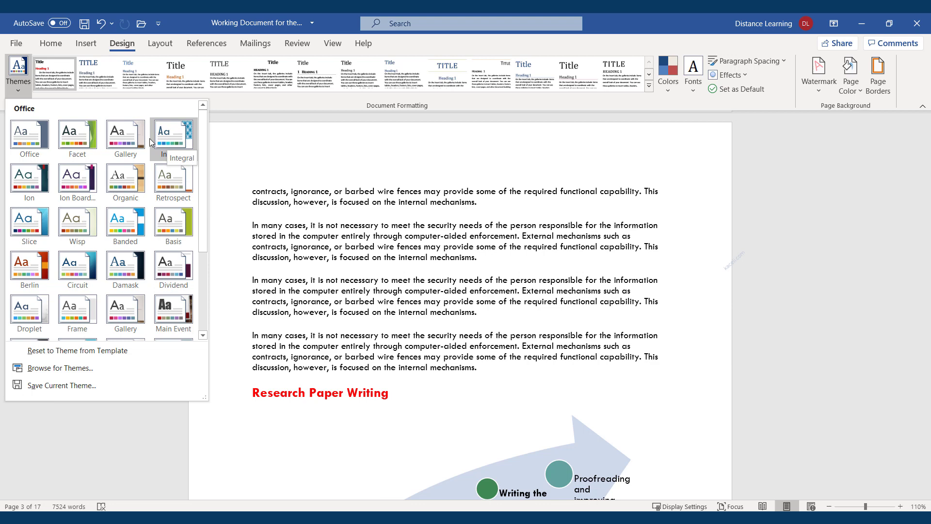
click(124, 144)
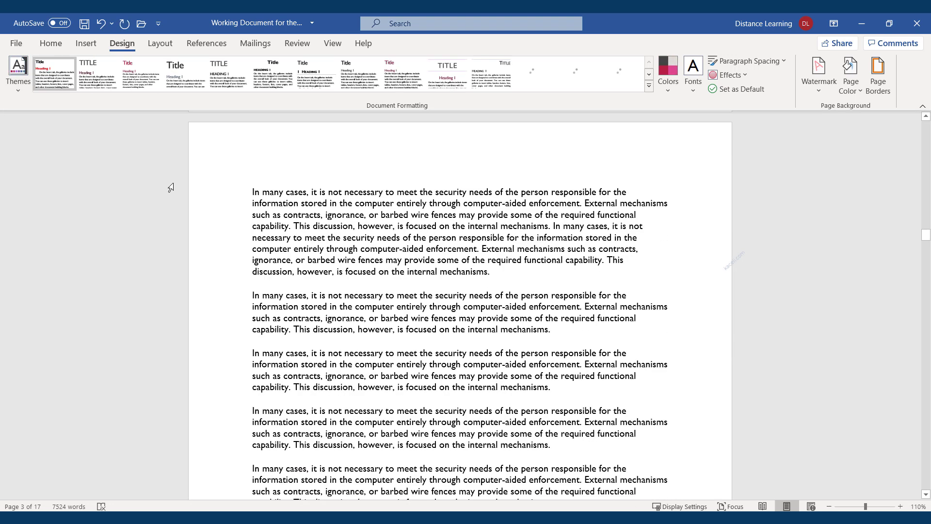
scroll(435, 278, down, 5)
scroll(435, 278, down, 12)
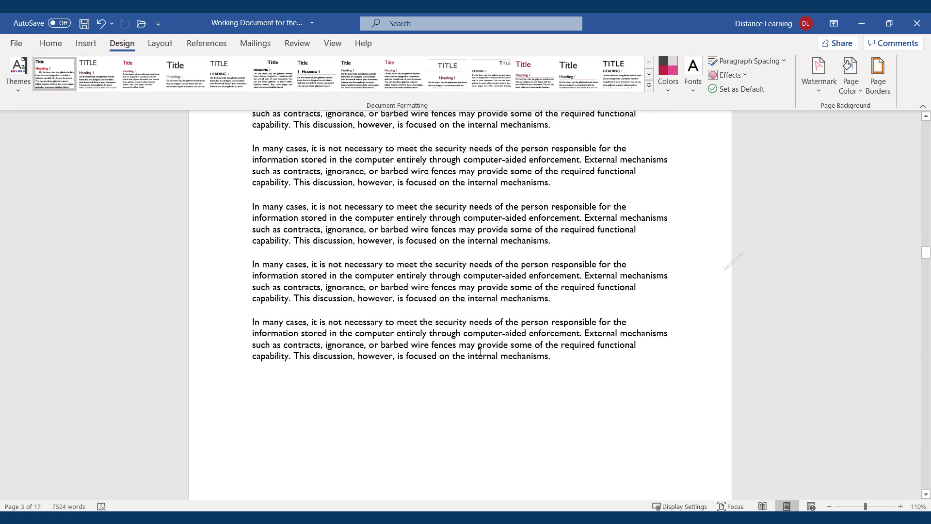
scroll(485, 362, down, 15)
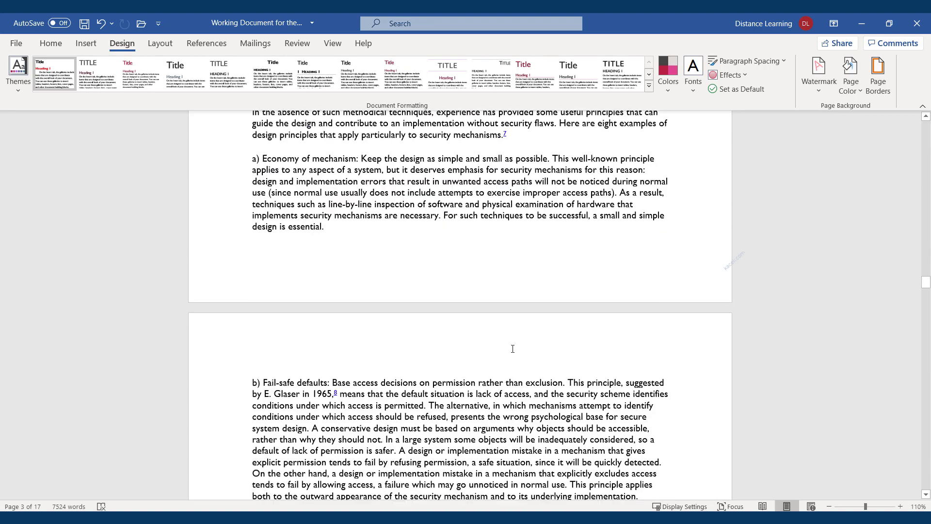
scroll(493, 315, down, 14)
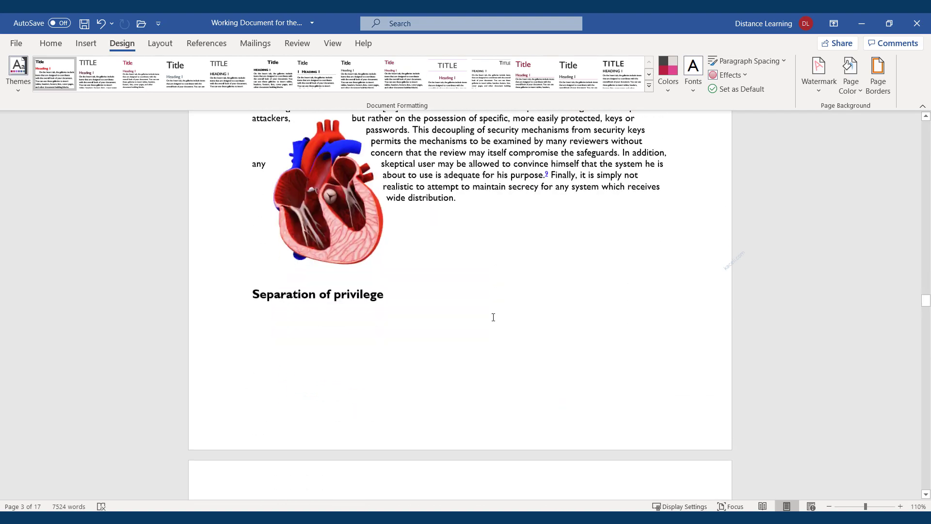
scroll(508, 348, down, 3)
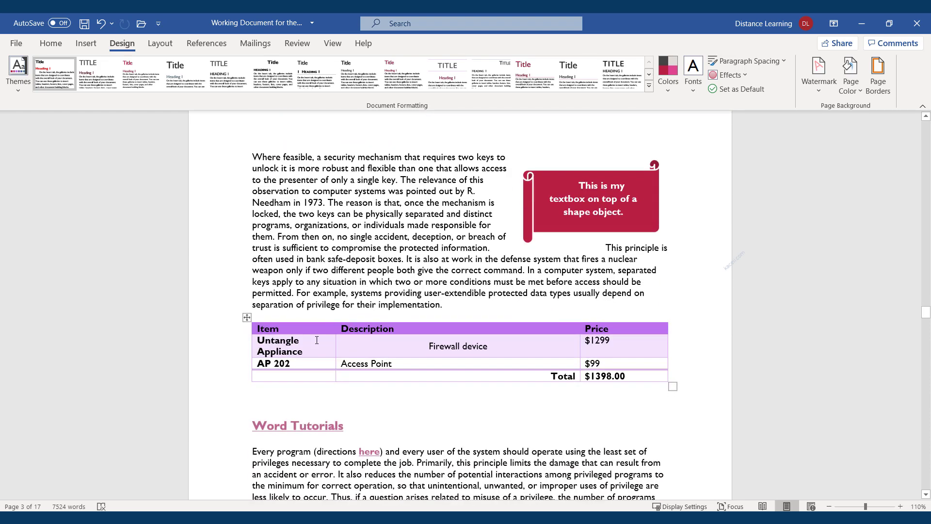
scroll(325, 337, down, 3)
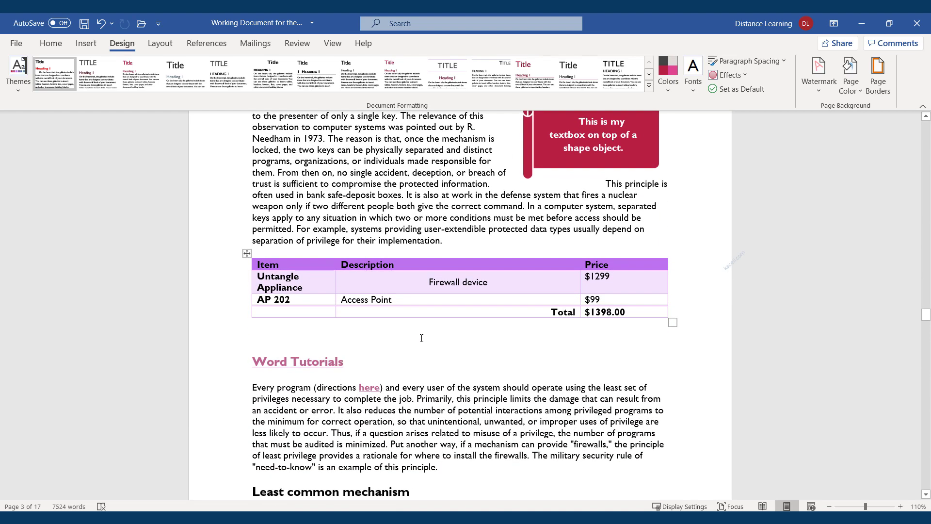
scroll(420, 302, down, 9)
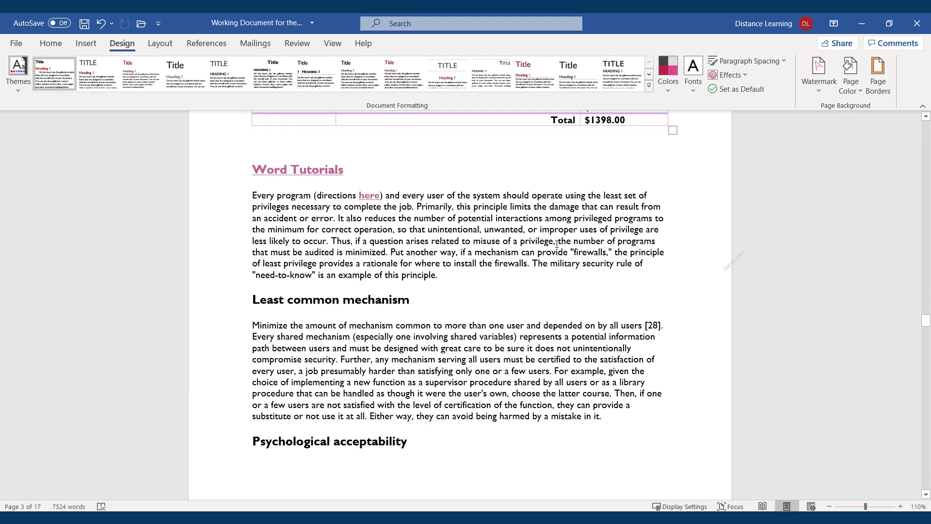
Step: Switch the theme colours to Office 2007 - 2010, leaving the theme fonts unchanged
click(668, 91)
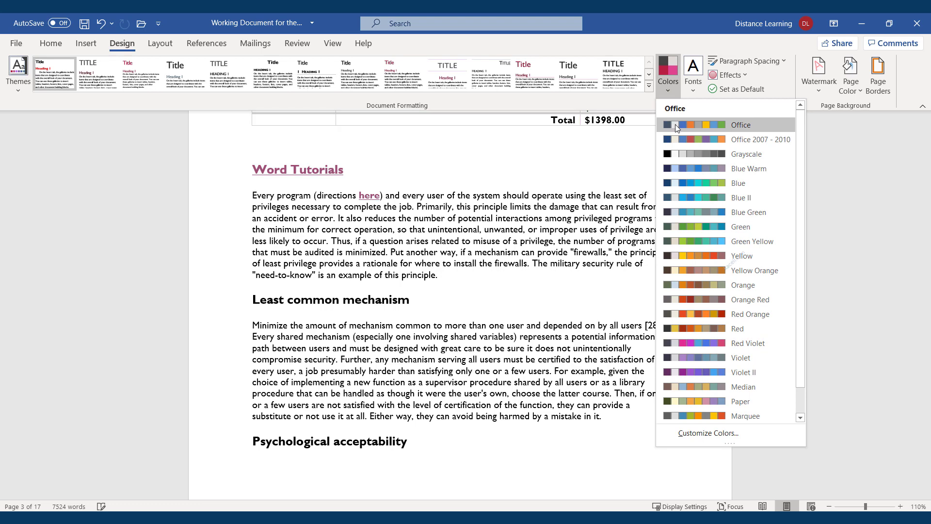
scroll(447, 249, up, 6)
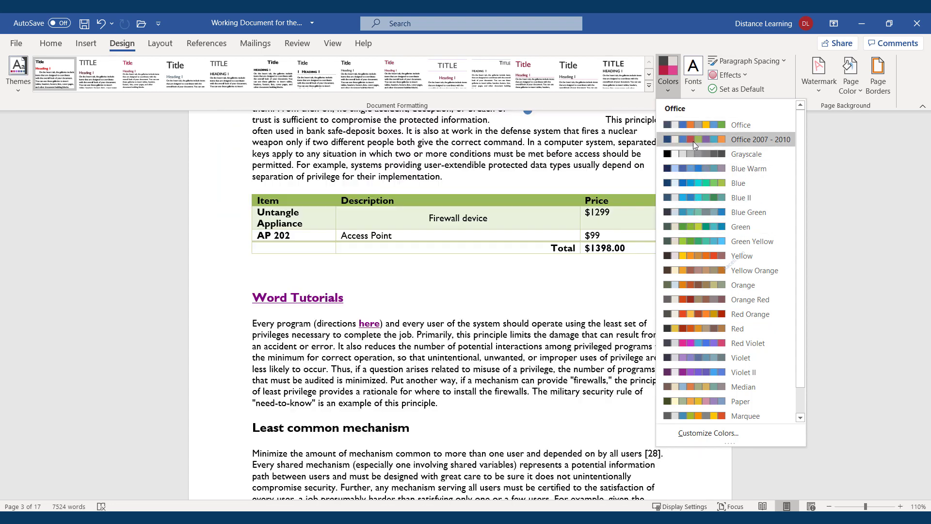
click(694, 141)
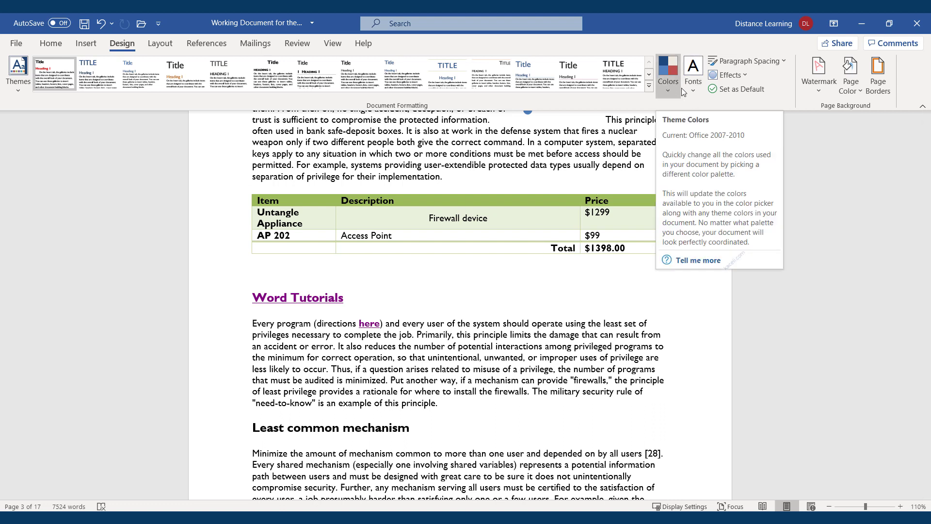
click(696, 88)
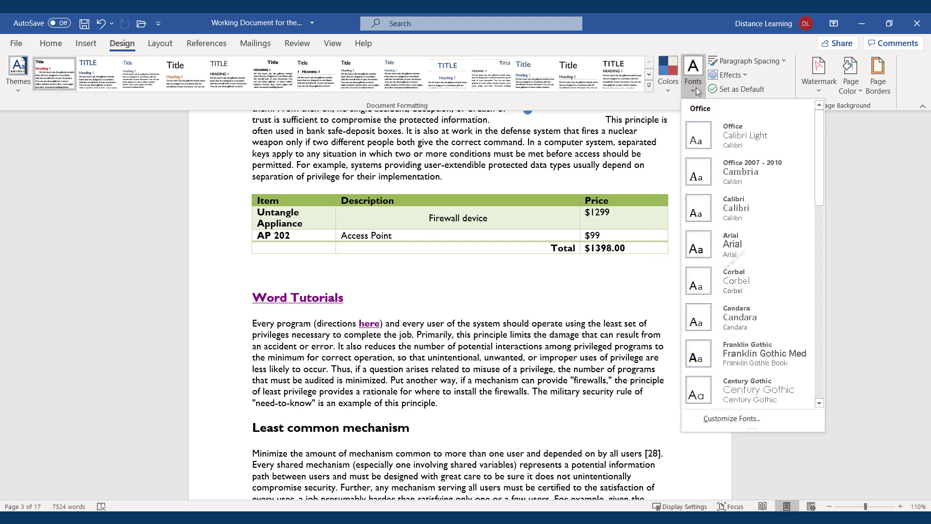
click(533, 145)
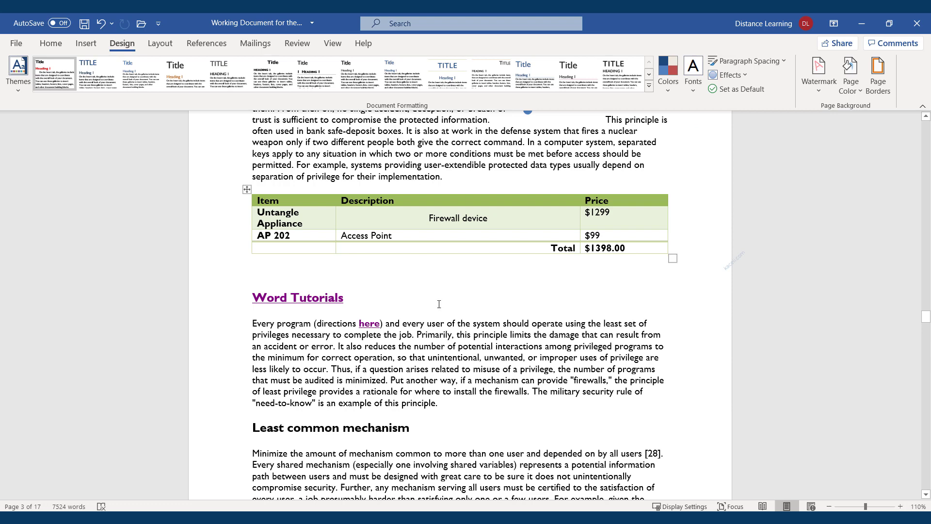
scroll(408, 180, down, 15)
scroll(347, 359, down, 10)
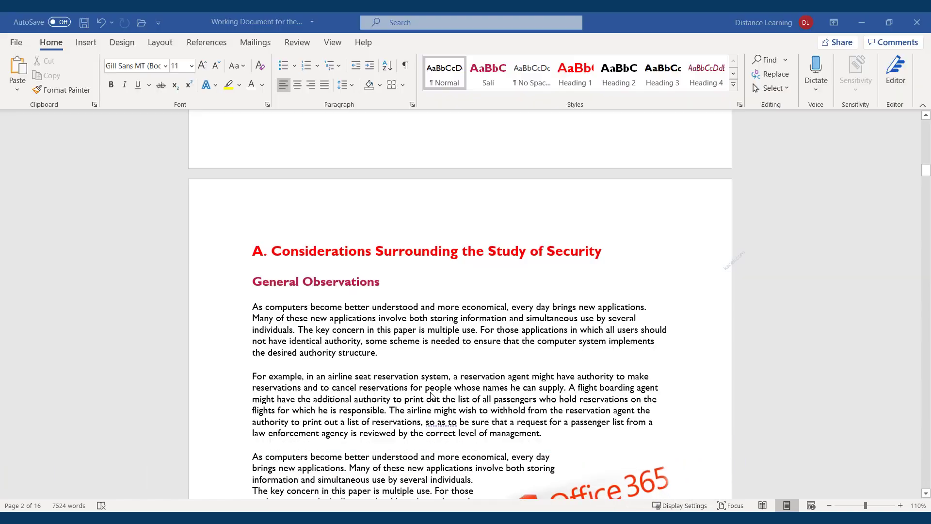
scroll(529, 352, down, 12)
scroll(486, 350, down, 3)
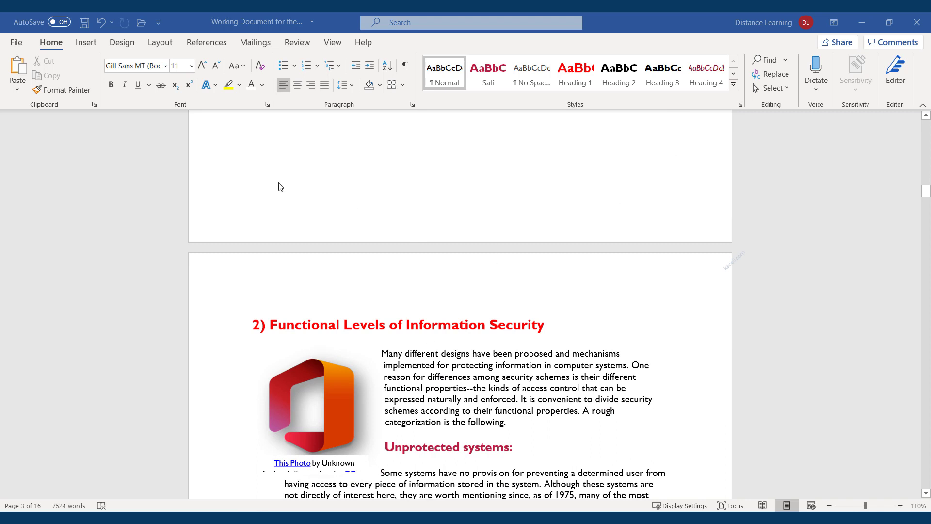
scroll(281, 186, up, 2)
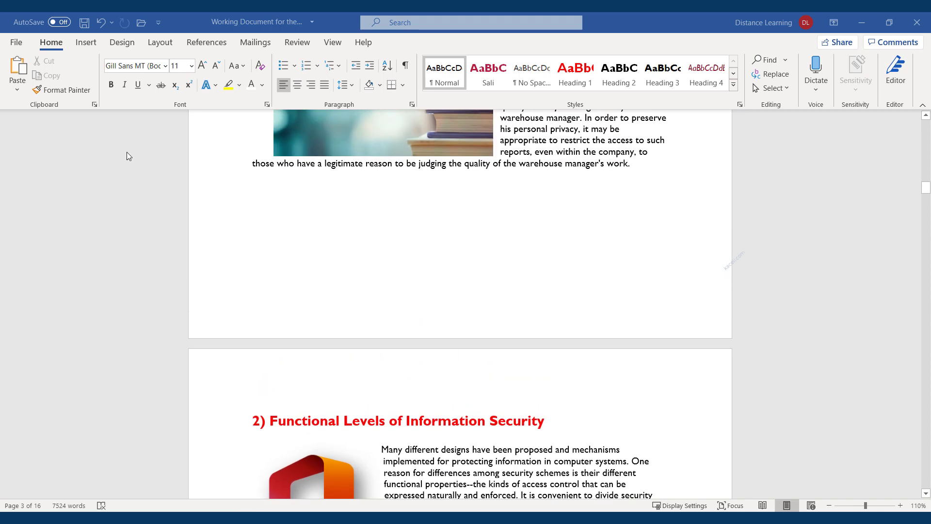
Step: Browse the built-in footer designs in the Insert tab's Footer gallery
click(84, 45)
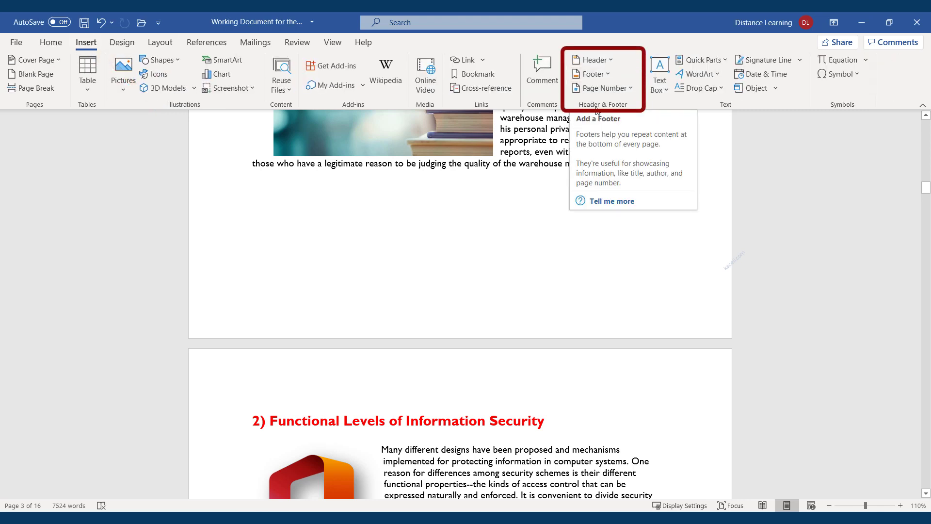
click(604, 75)
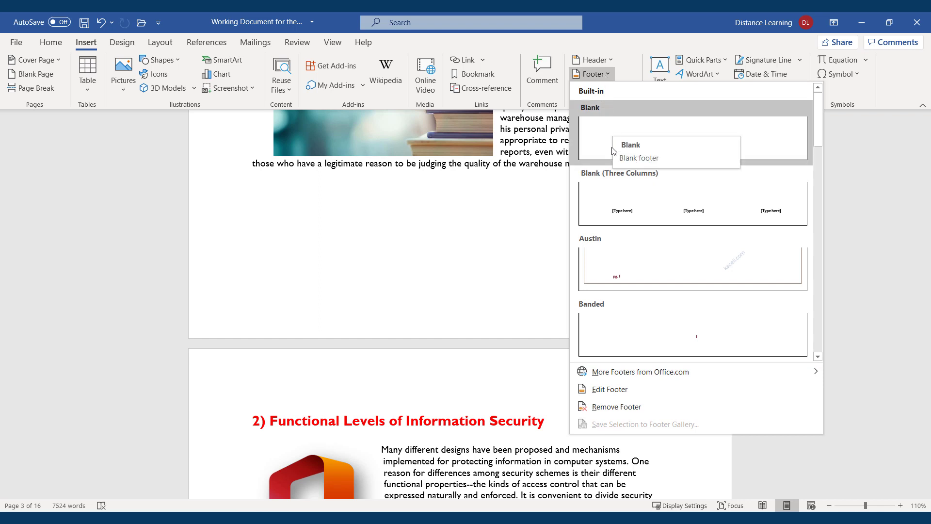
scroll(664, 247, down, 5)
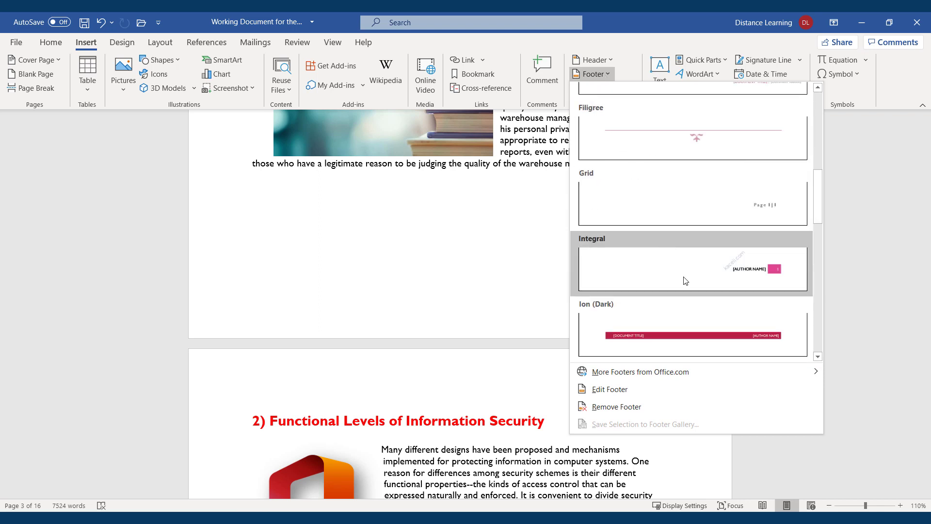
scroll(688, 317, down, 3)
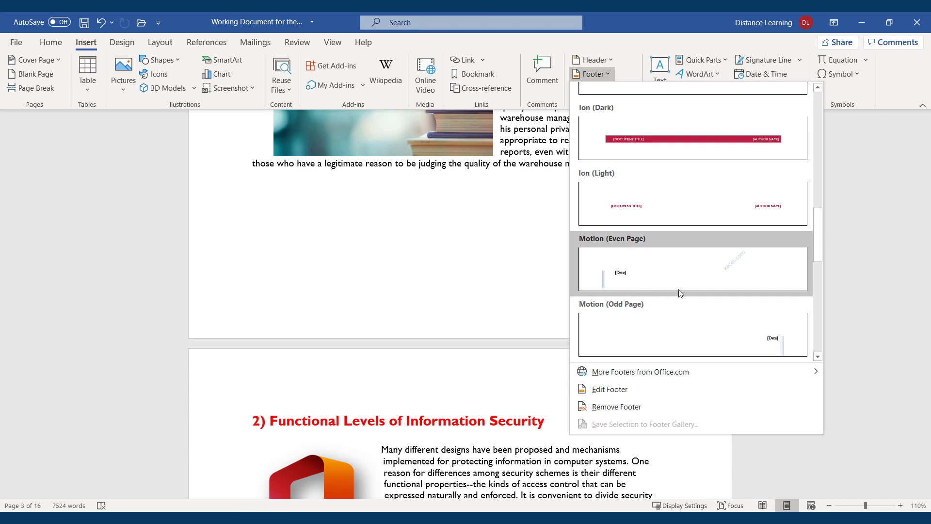
scroll(681, 294, down, 3)
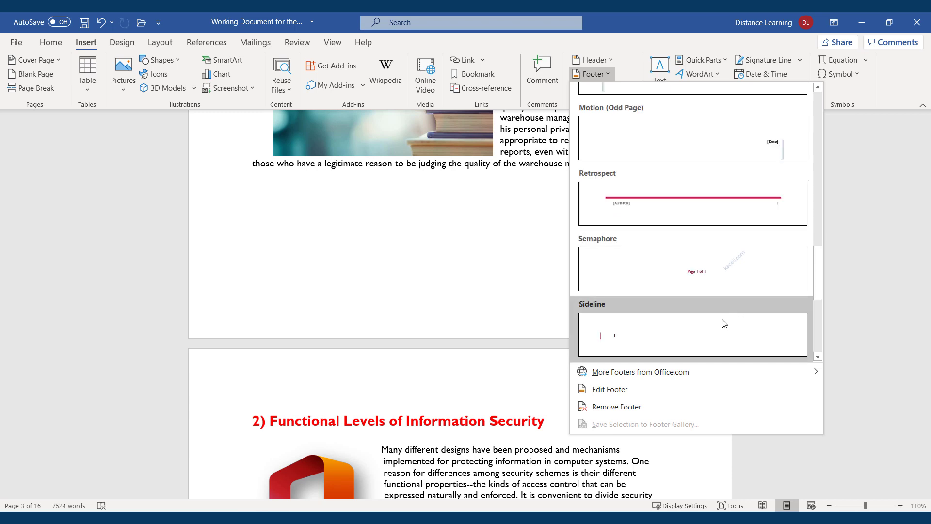
scroll(728, 323, down, 3)
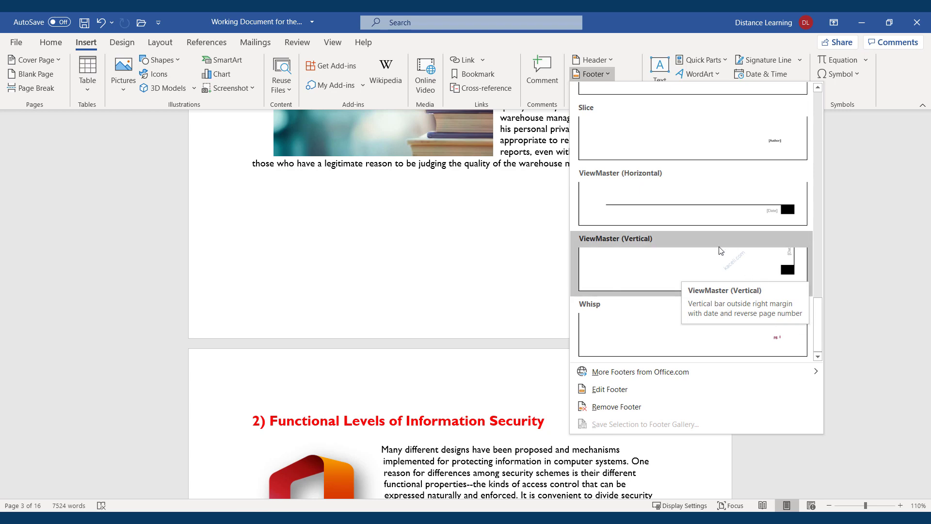
scroll(648, 274, up, 3)
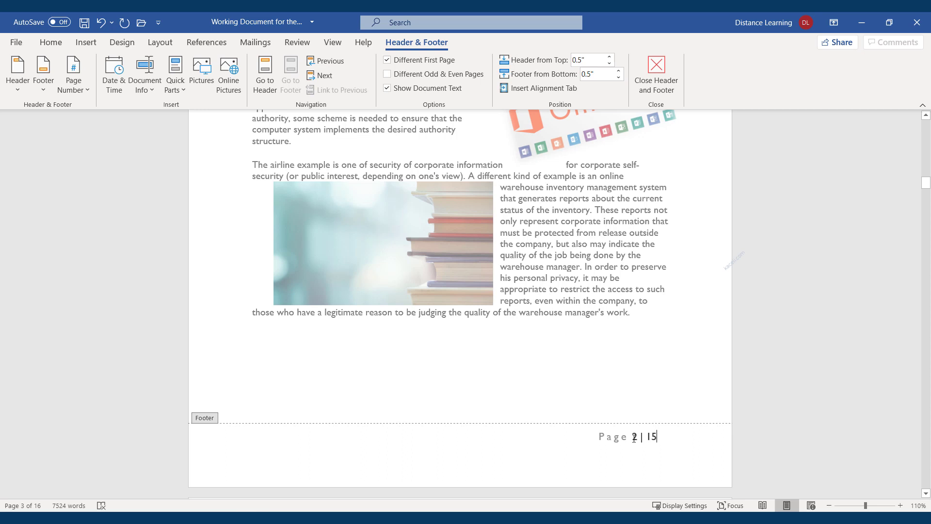
Step: Make the footer's 'Page 2 | 15' page number bold
drag(659, 435, 581, 438)
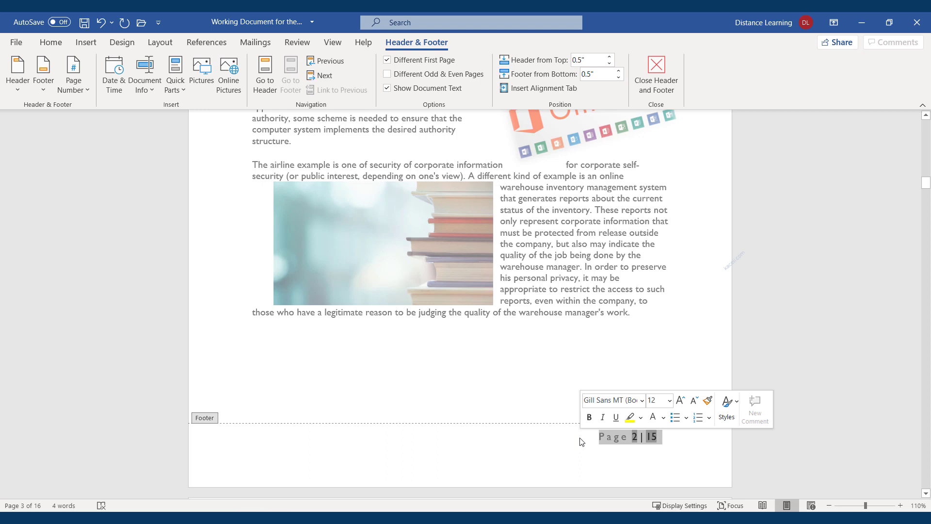
click(589, 417)
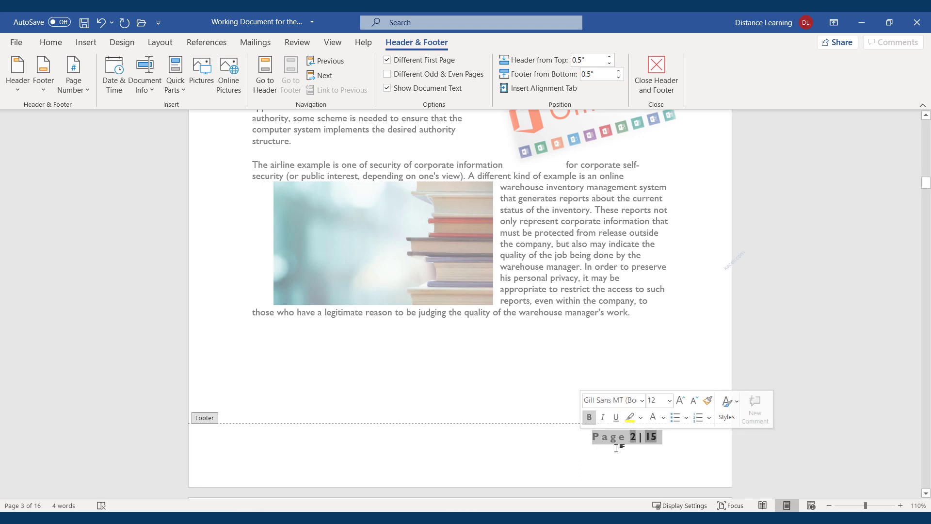
click(529, 444)
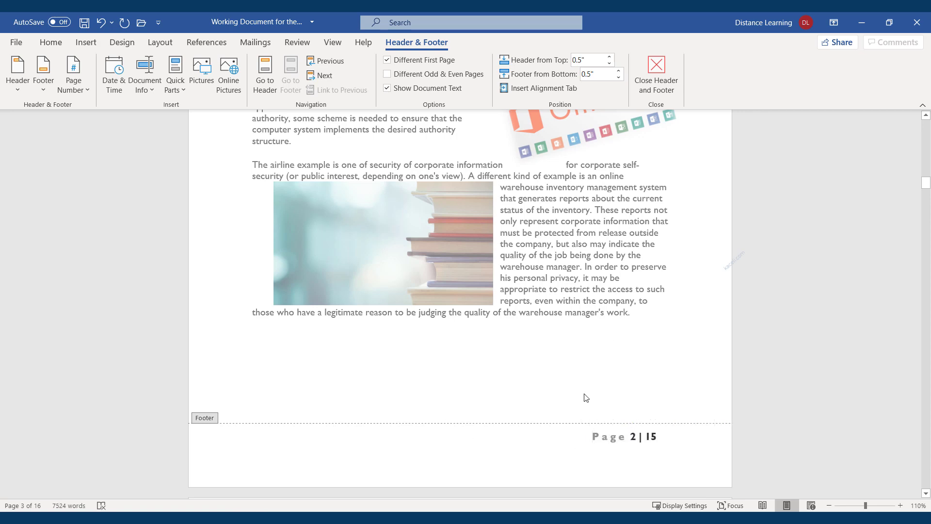
scroll(583, 404, up, 15)
scroll(583, 404, up, 20)
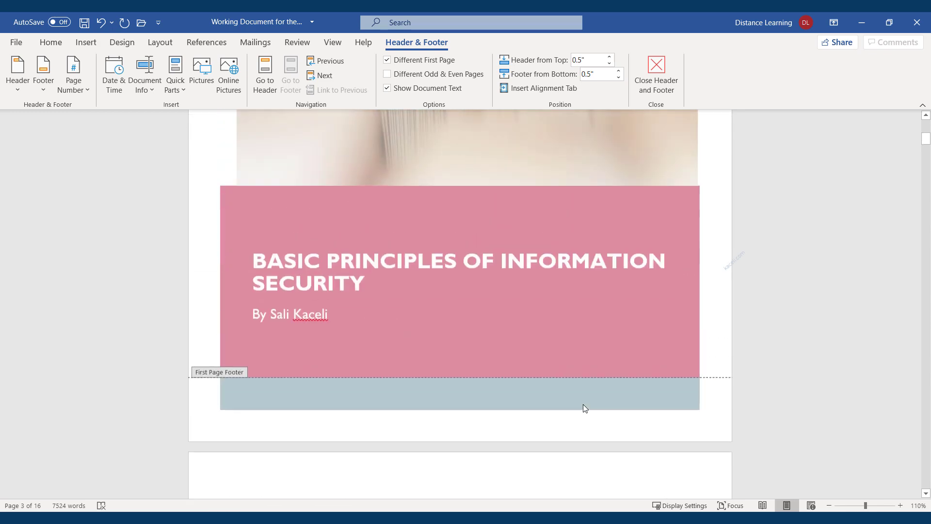
scroll(534, 370, up, 8)
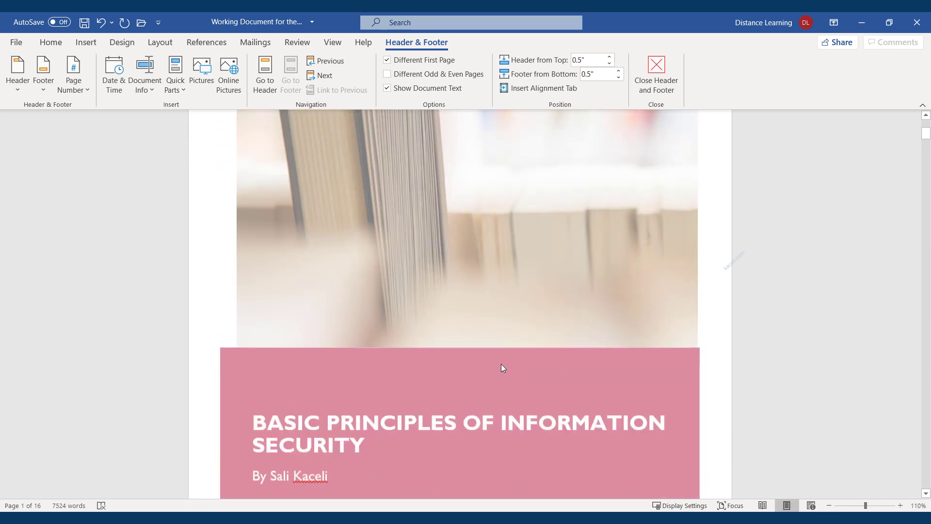
scroll(491, 364, down, 4)
scroll(456, 263, down, 15)
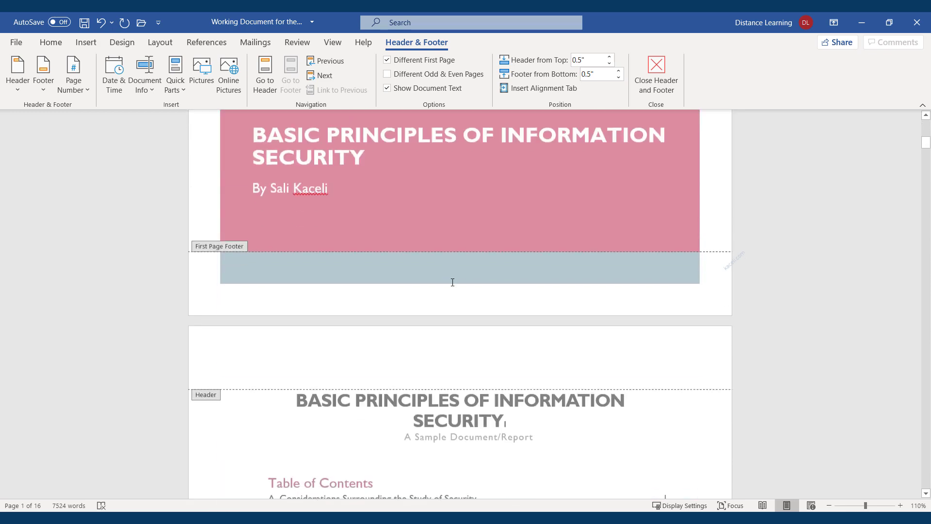
scroll(495, 330, down, 2)
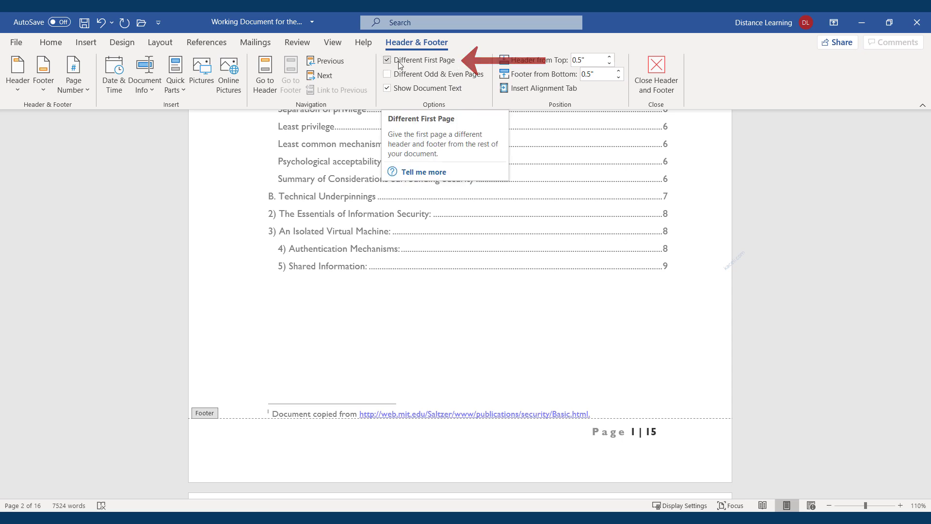
click(389, 61)
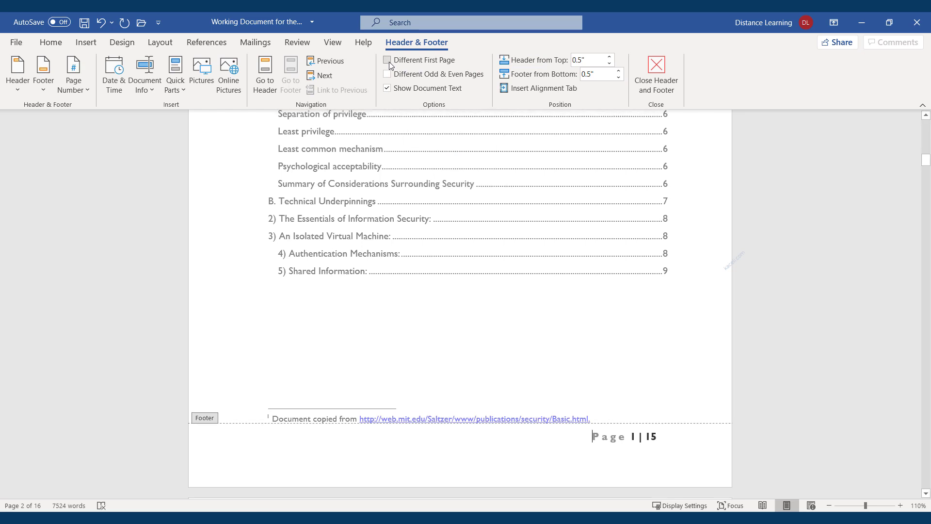
click(389, 61)
click(179, 92)
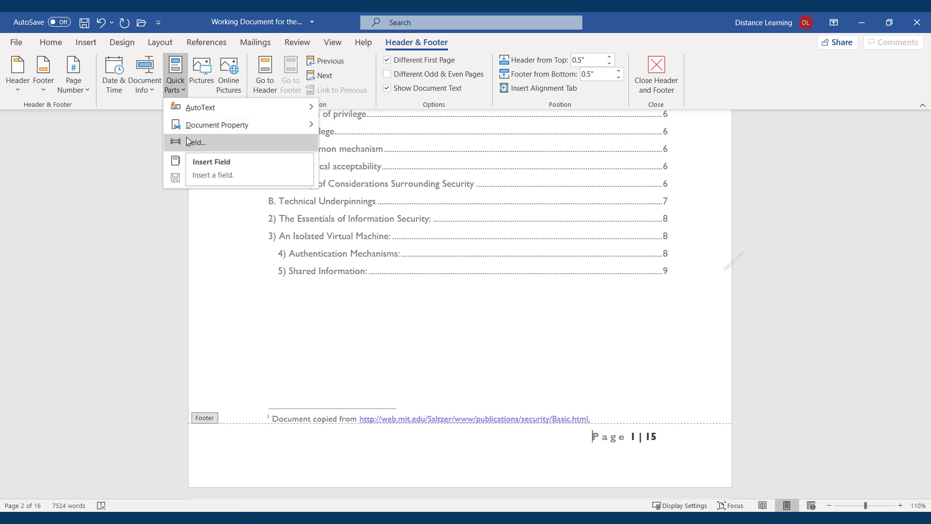
Step: Insert the document's file name into the footer from Document Info
click(575, 440)
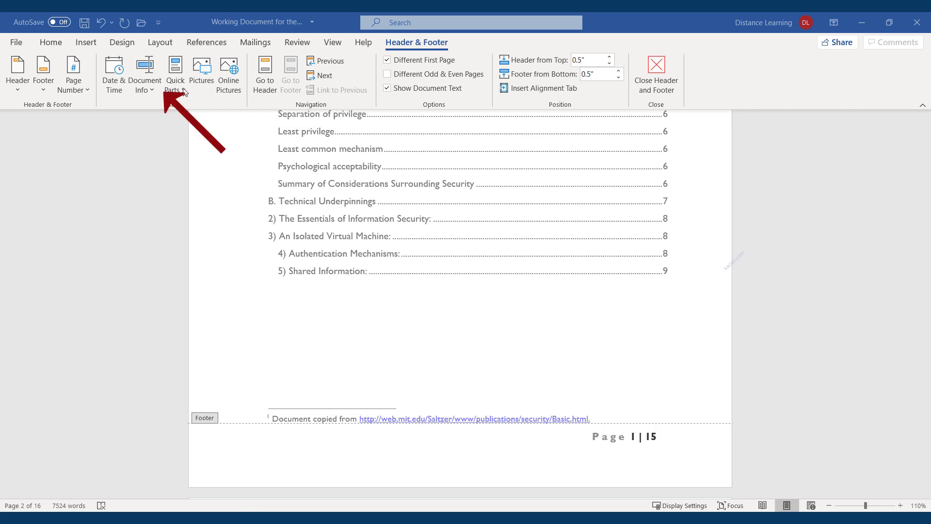
click(152, 88)
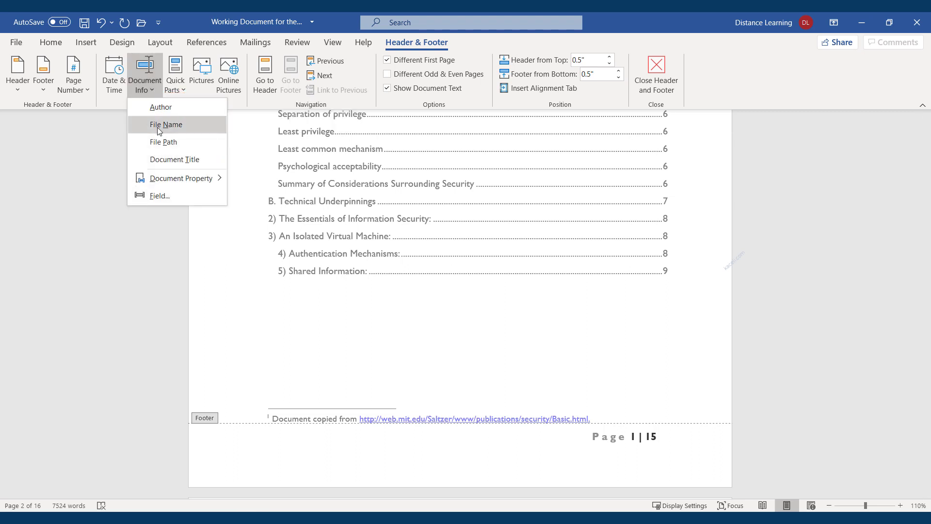
click(160, 195)
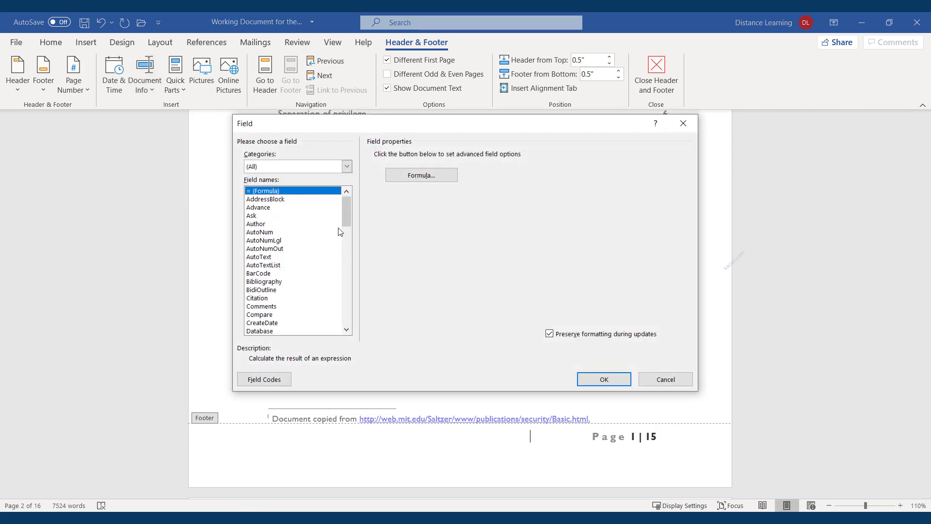
drag(346, 219, 350, 240)
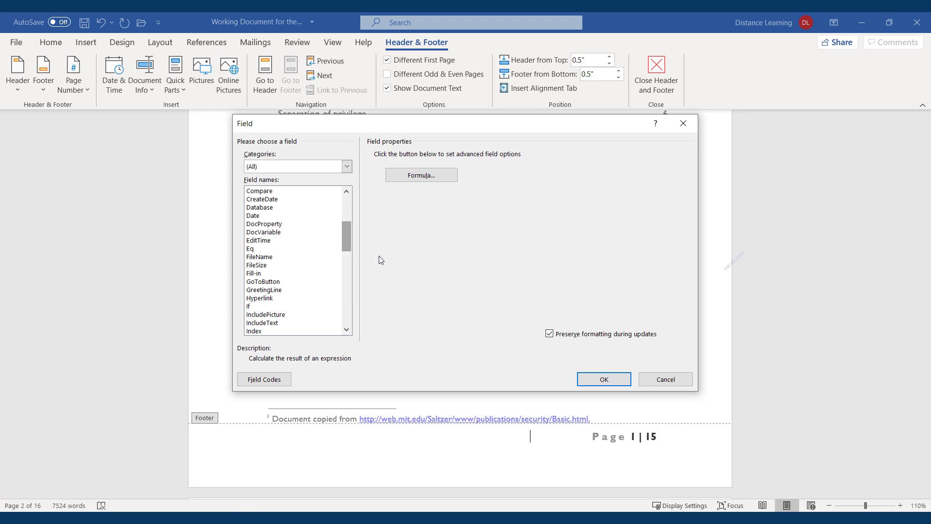
click(664, 382)
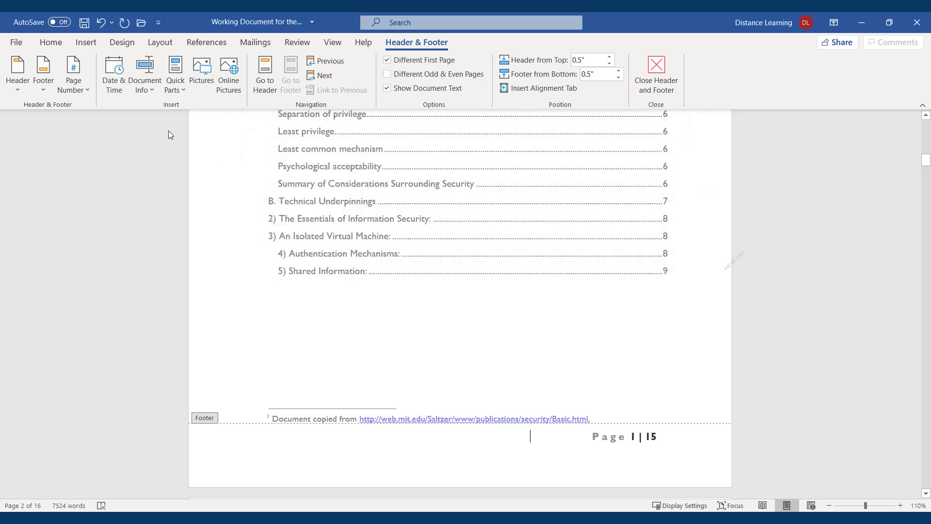
click(147, 92)
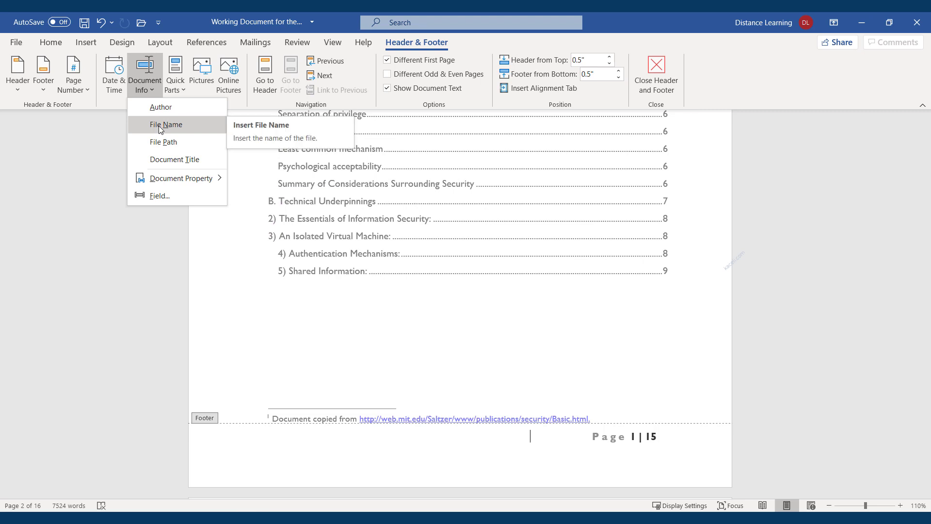
click(160, 126)
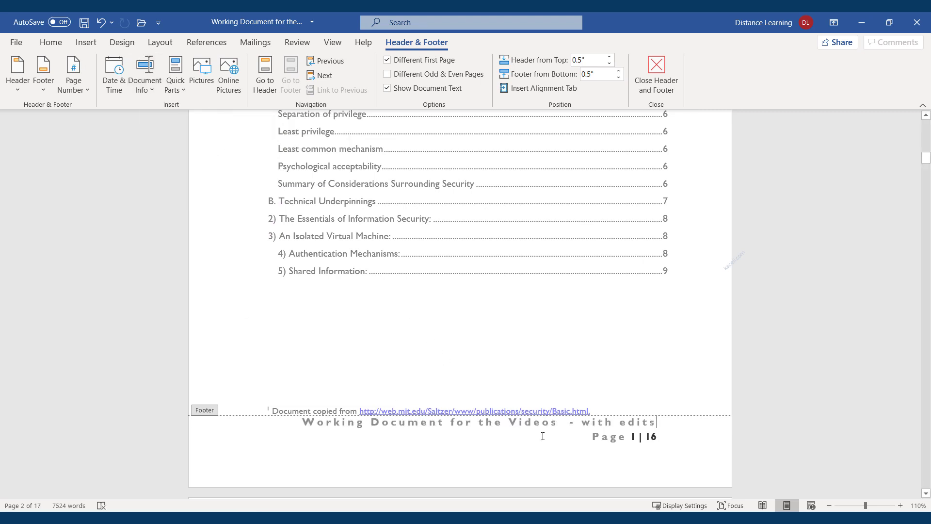
Step: Shrink the footer's file-name text to 7 pt and set it in Calibri
drag(659, 423, 304, 418)
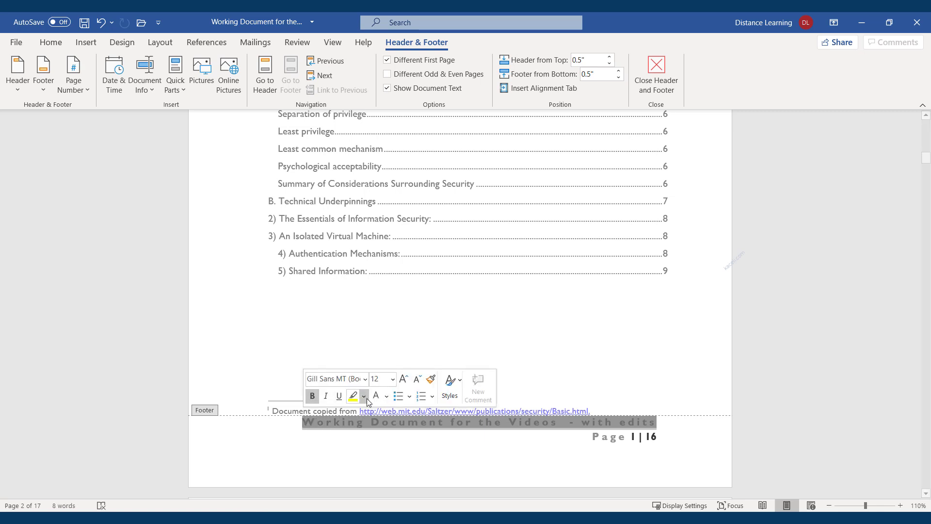
click(417, 381)
click(417, 381)
click(417, 382)
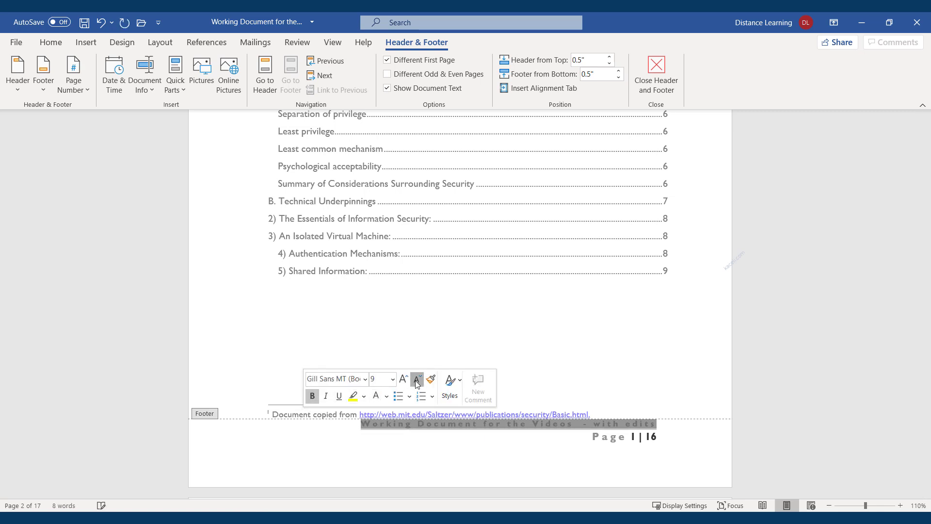
click(417, 382)
click(417, 381)
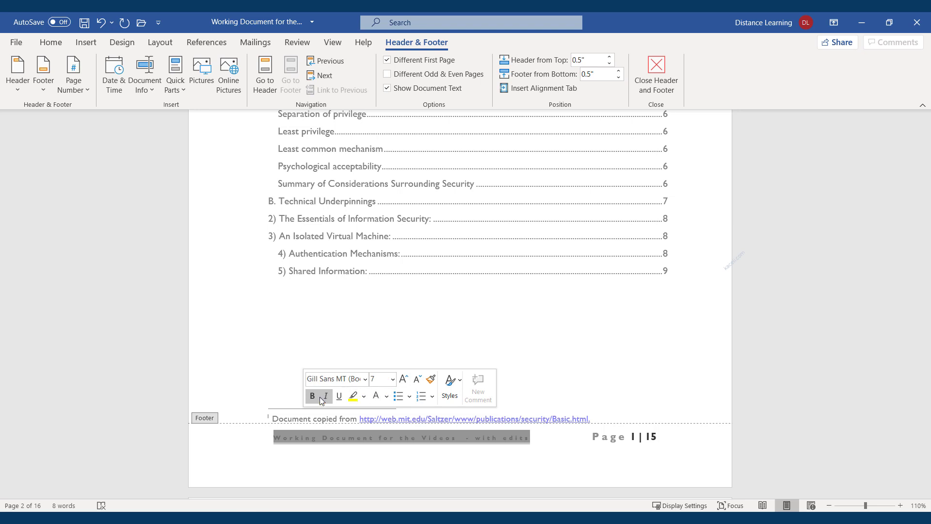
click(367, 383)
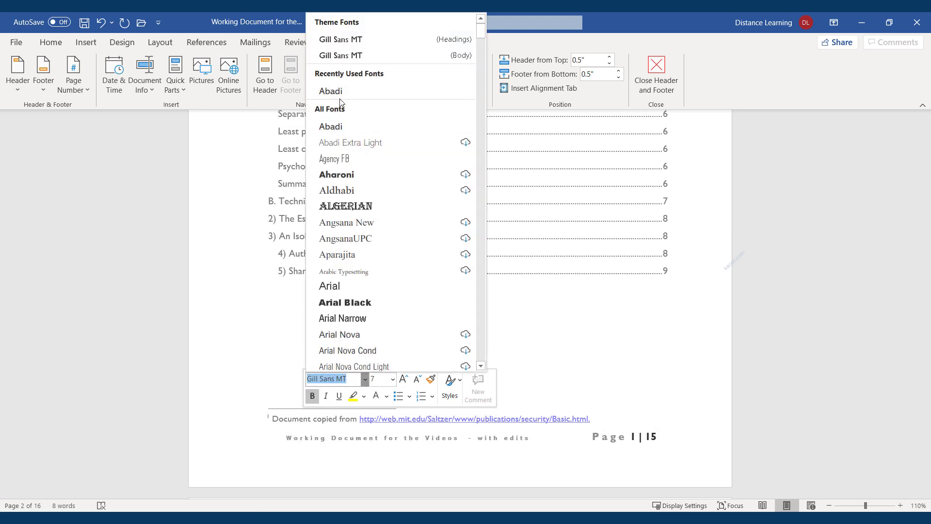
text(Calibri)
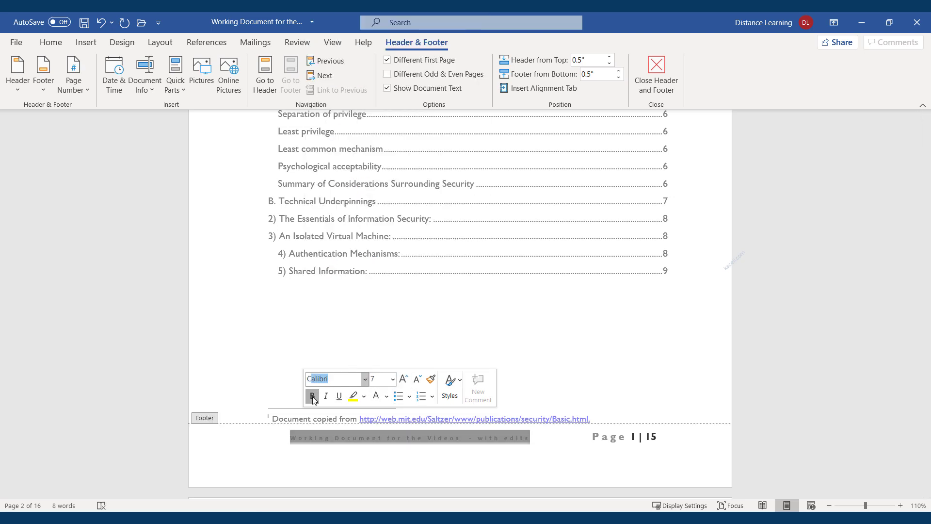
click(366, 458)
Step: Check the file-name field in the page 3 footer
scroll(438, 485, down, 15)
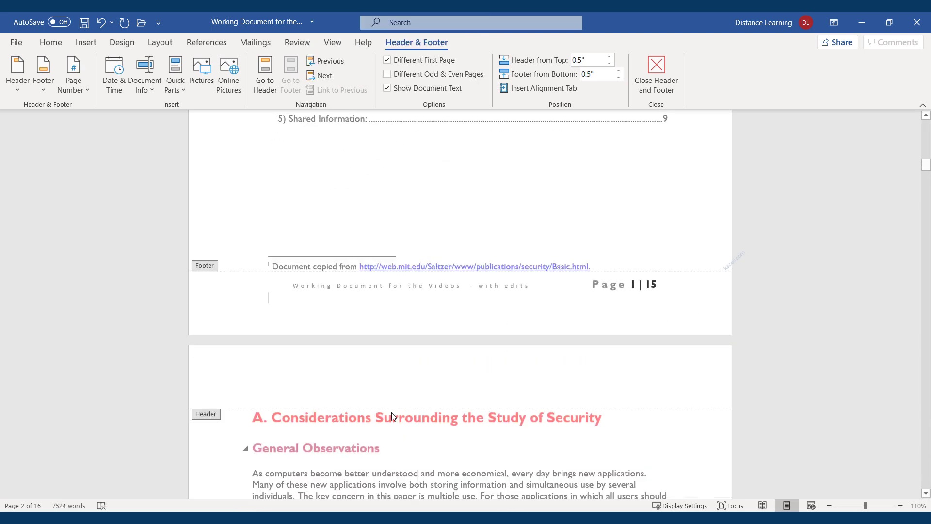
scroll(382, 306, down, 14)
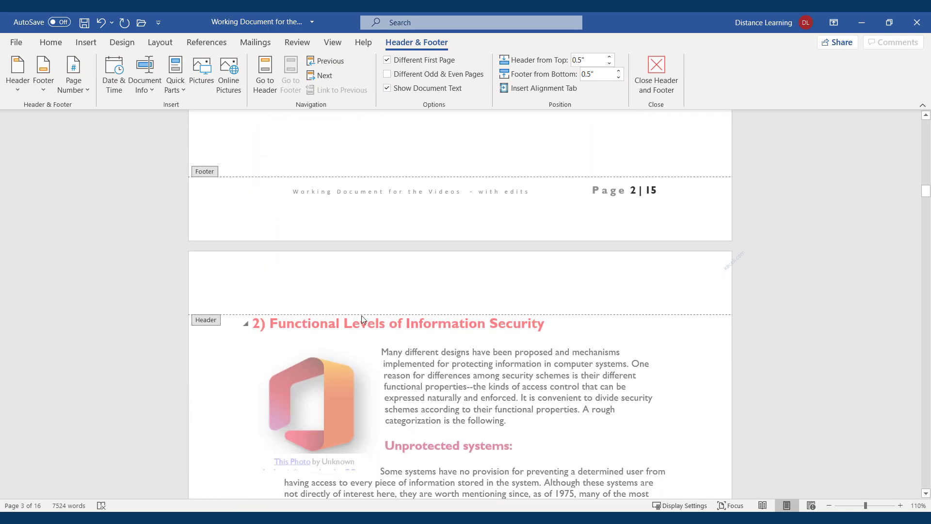
scroll(410, 316, down, 6)
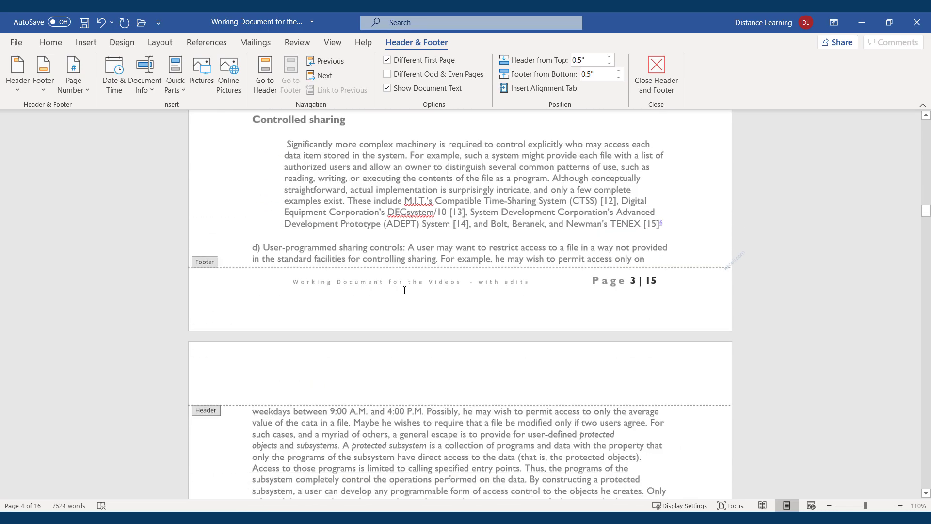
click(398, 266)
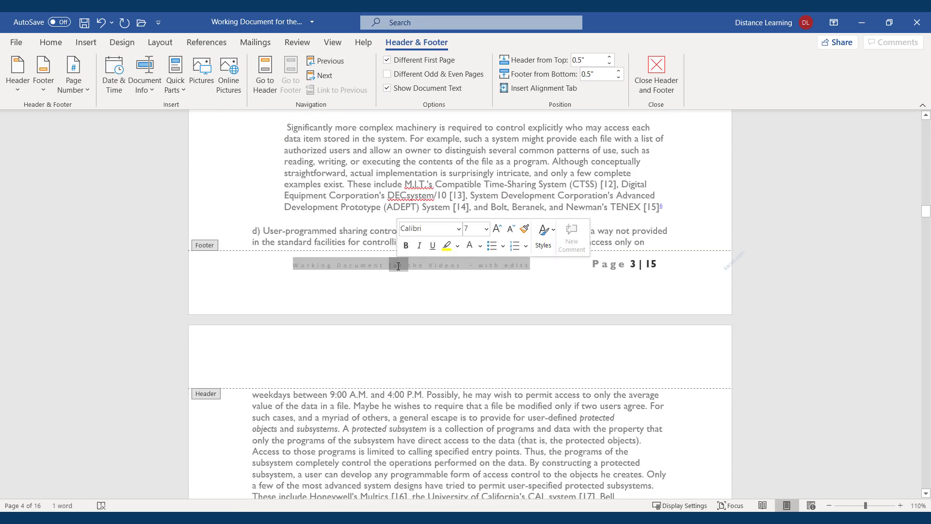
click(462, 296)
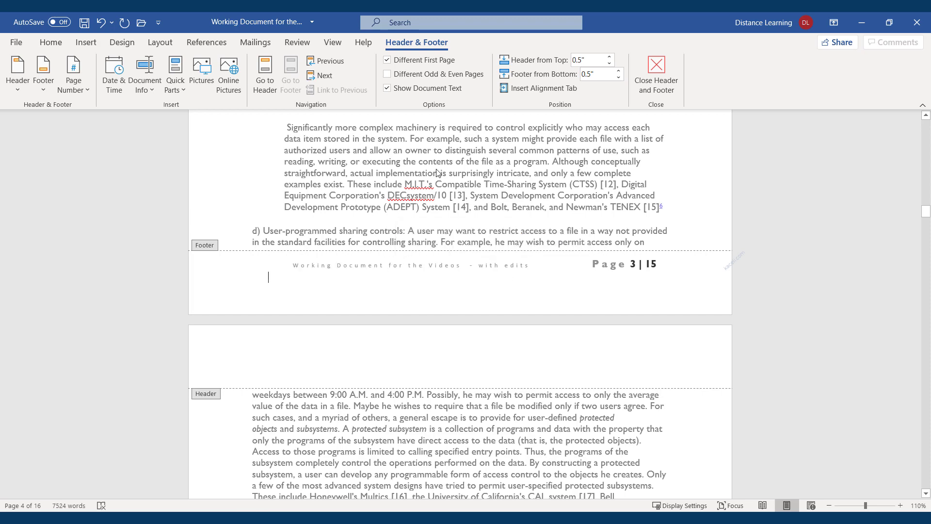
Step: Leave footer editing, reopen it briefly, then return the caret to the page 3 body text
double_click(344, 173)
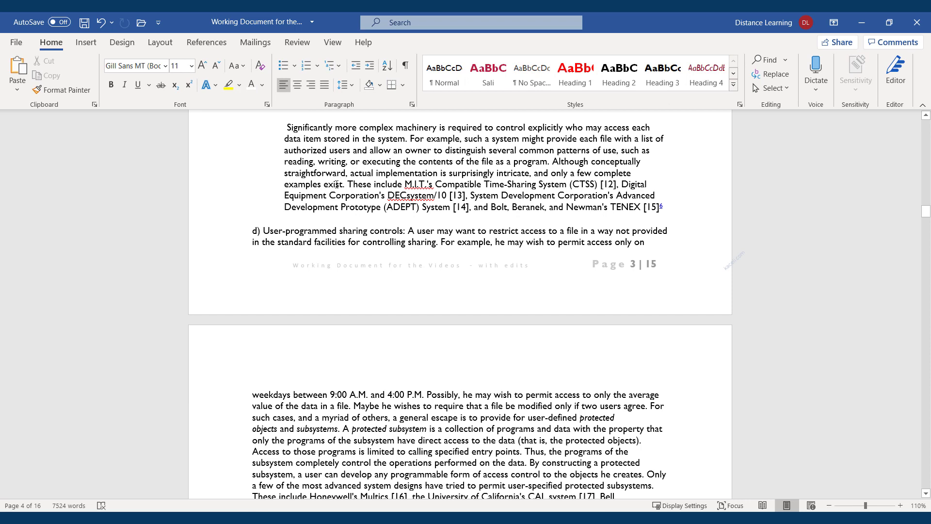
double_click(367, 270)
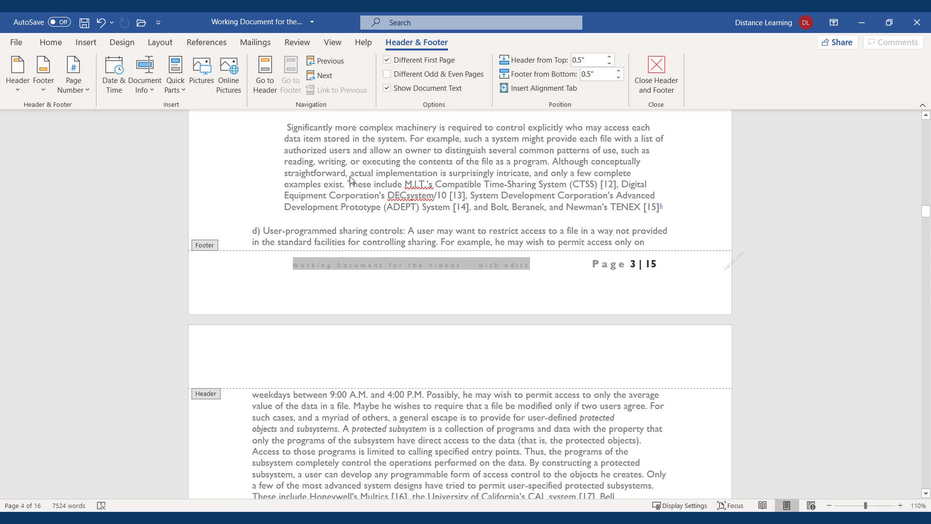
triple_click(328, 162)
click(321, 173)
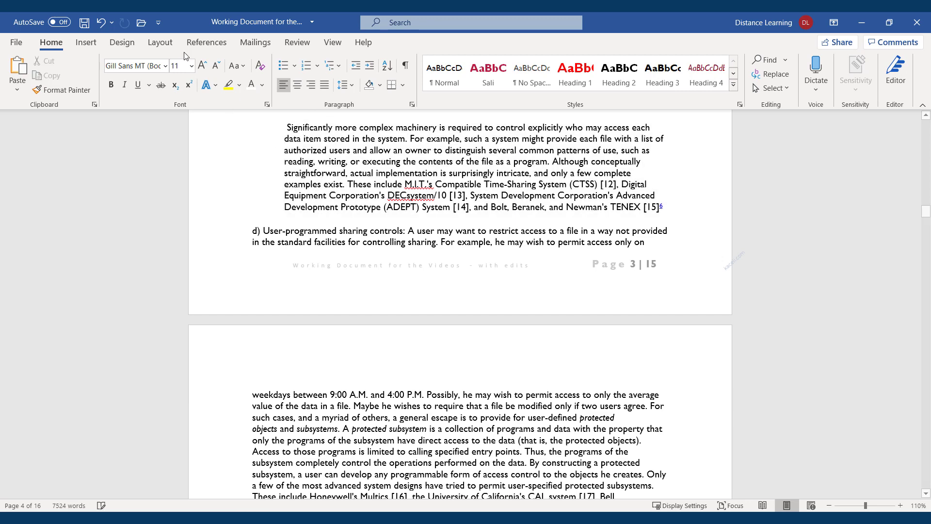
Step: Insert the pink title banner header reading BASIC PRINCIPLES OF INFORMATION SECURITY
click(86, 42)
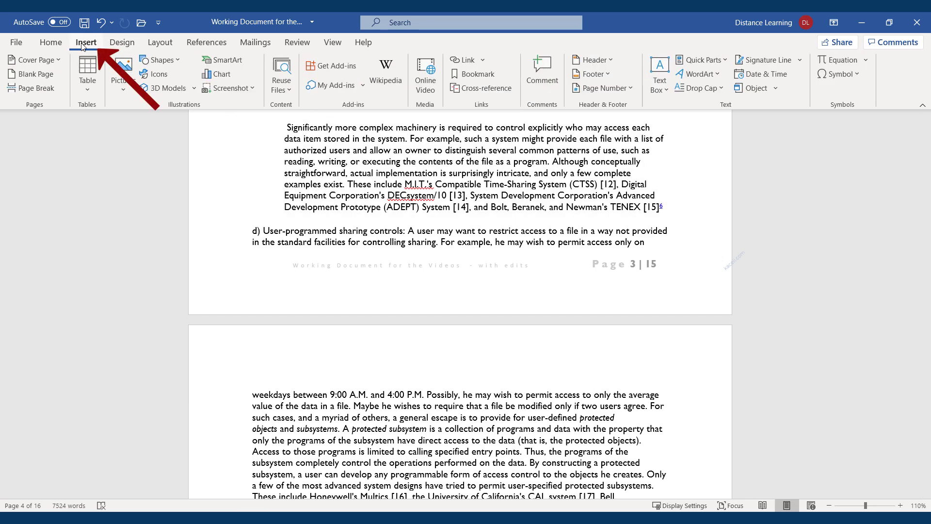
click(592, 60)
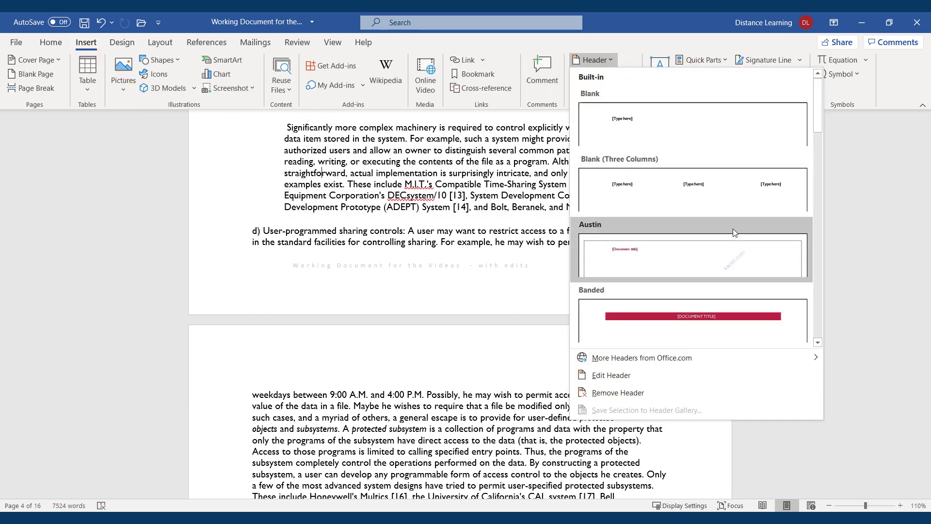
scroll(709, 245, down, 3)
scroll(708, 246, down, 3)
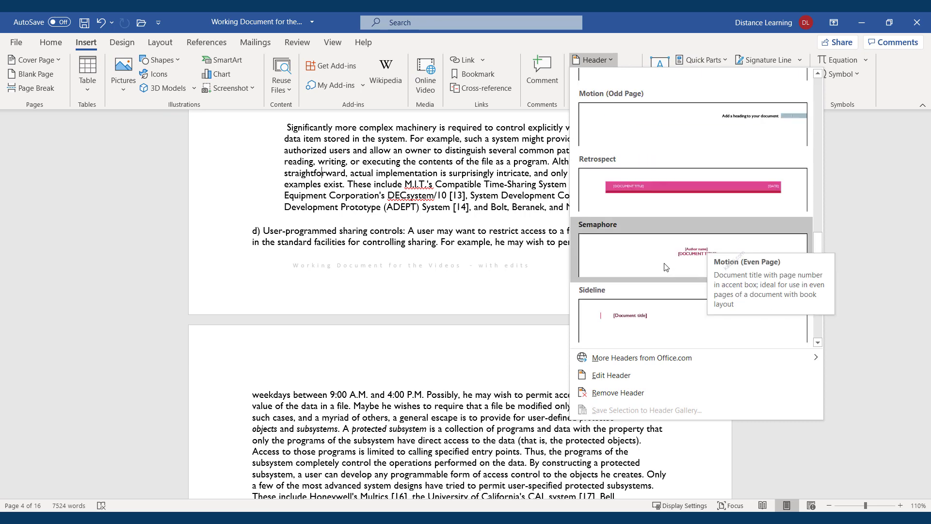
scroll(689, 232, down, 3)
scroll(678, 224, up, 3)
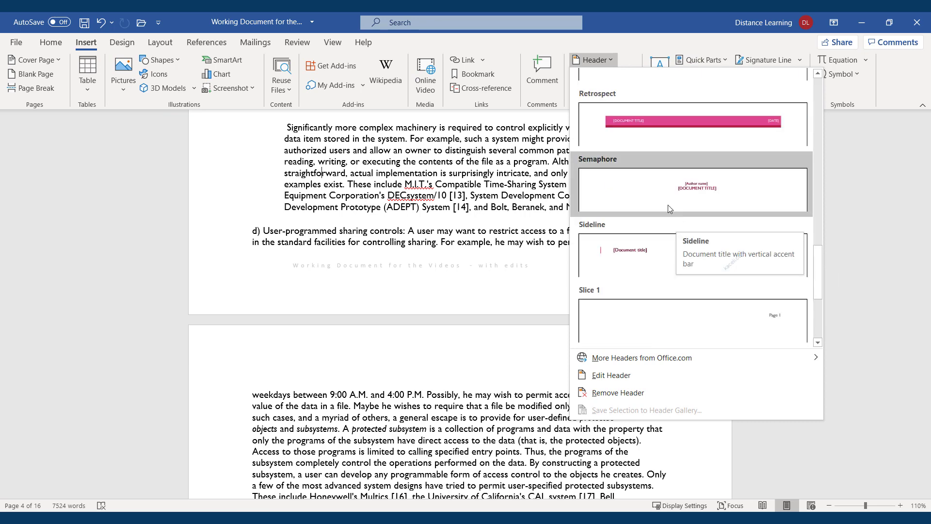
scroll(668, 205, up, 3)
click(680, 154)
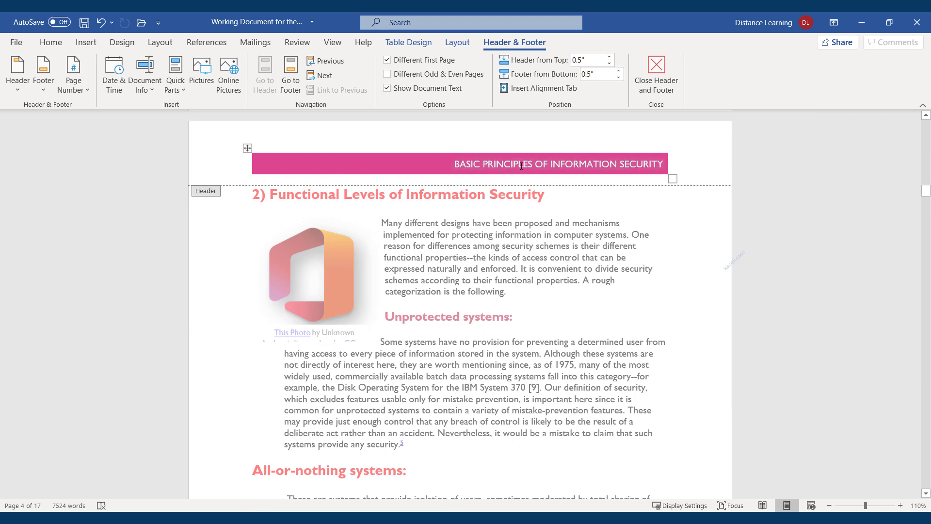
Step: Stretch the header's pink bar further left and review its Table Design and Layout options
click(578, 165)
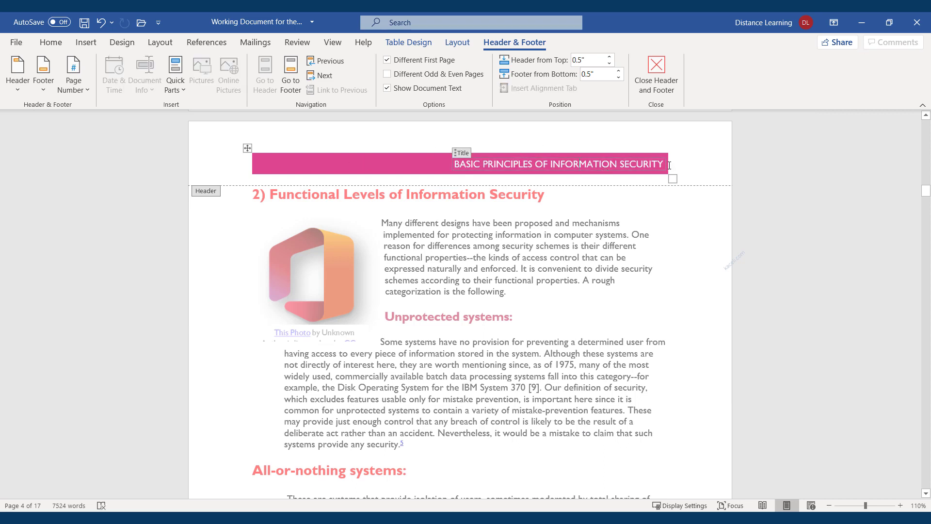
mouse_move(667, 166)
mouse_down()
mouse_move(690, 164)
mouse_move(684, 168)
mouse_up()
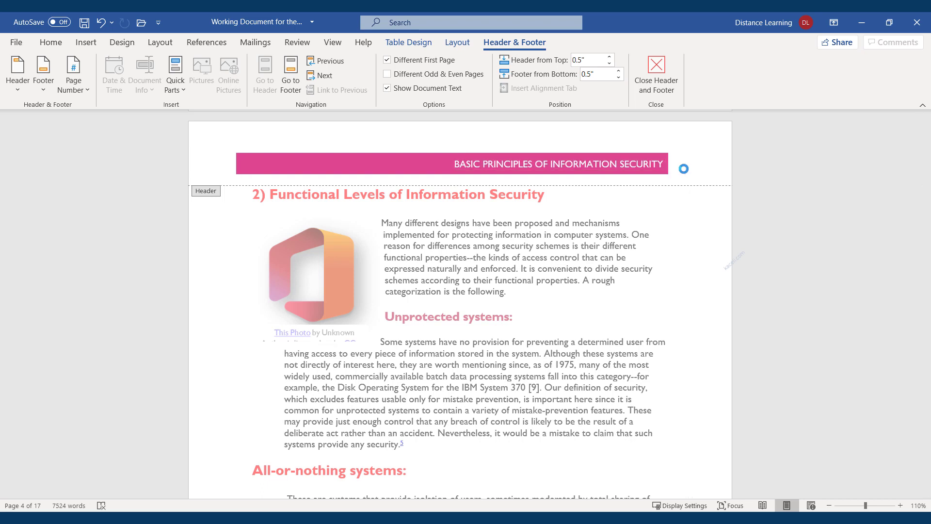
click(231, 165)
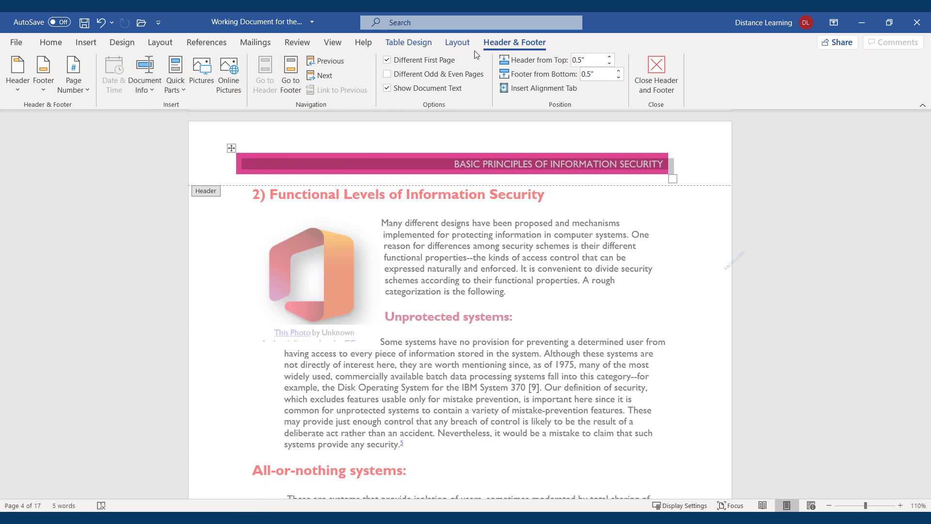
click(461, 43)
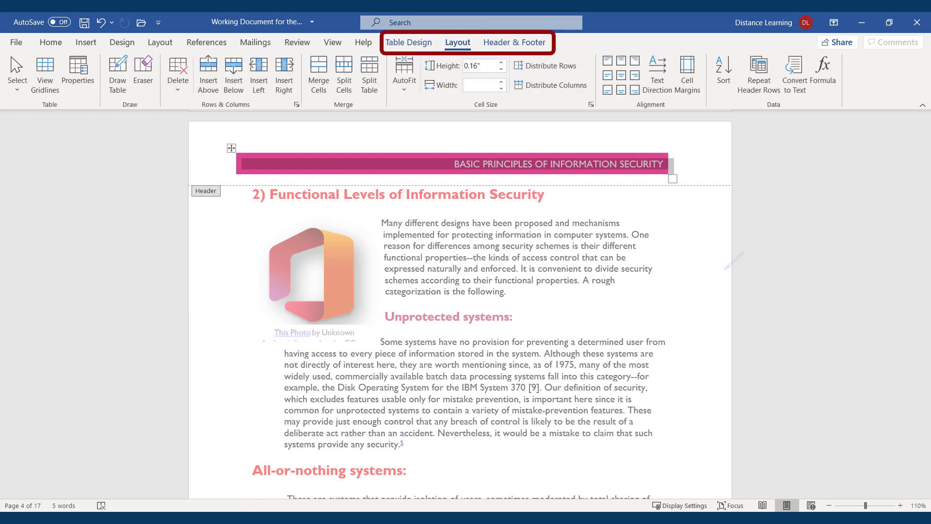
click(409, 43)
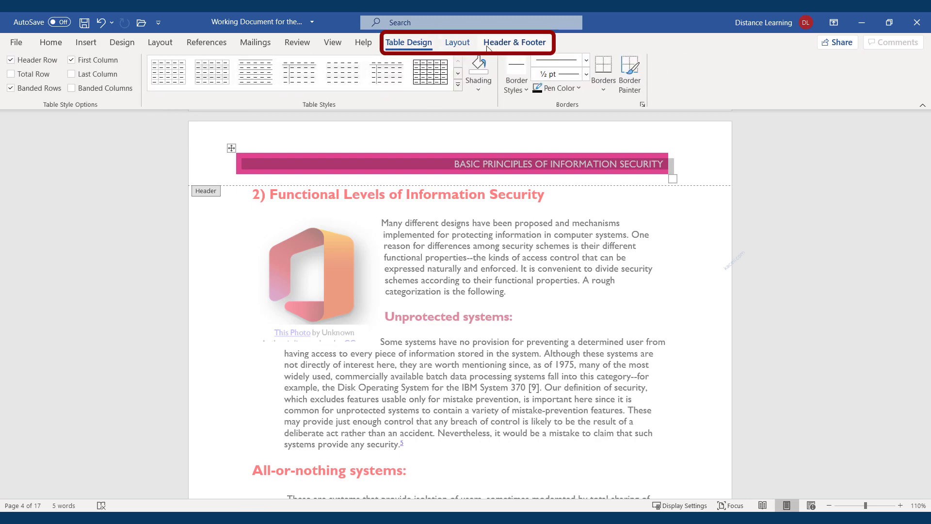
click(457, 43)
click(514, 42)
click(427, 44)
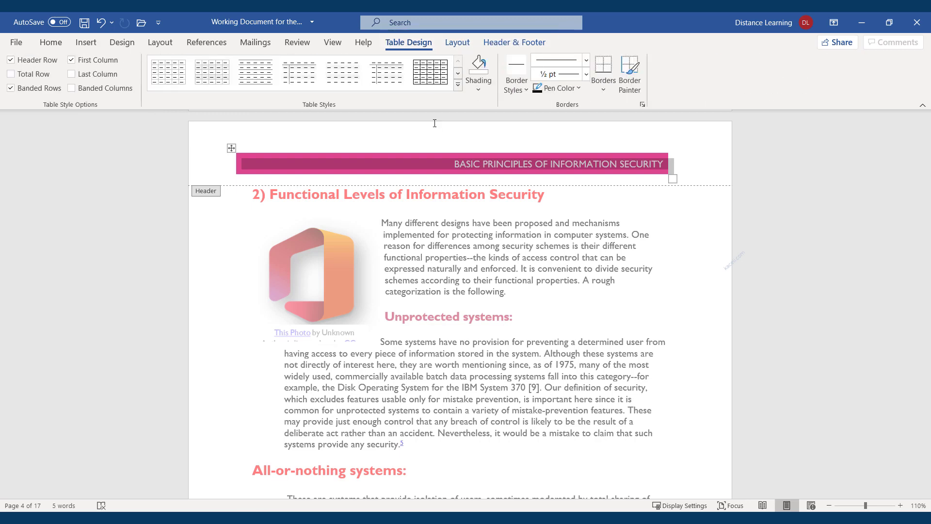
click(340, 147)
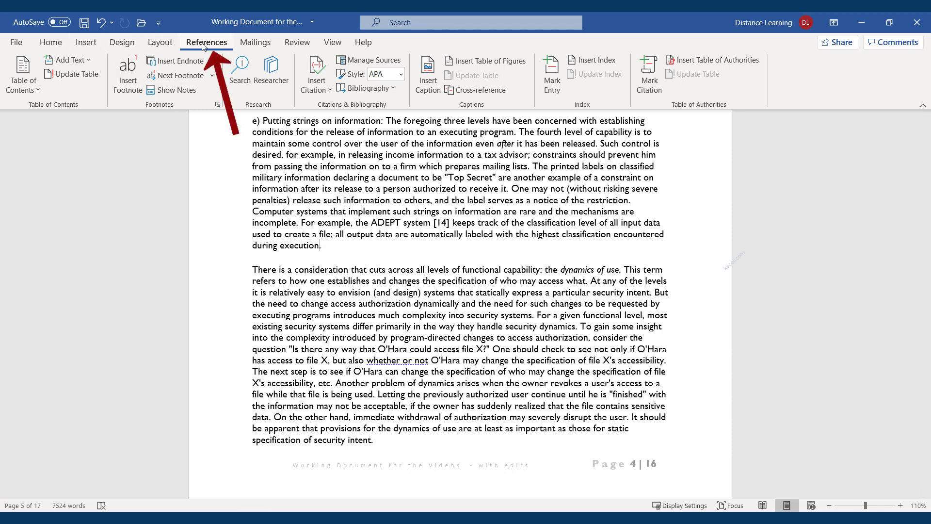
Step: Add footnote 2 after 'execution', pasting text that points to a YouTube link
click(130, 92)
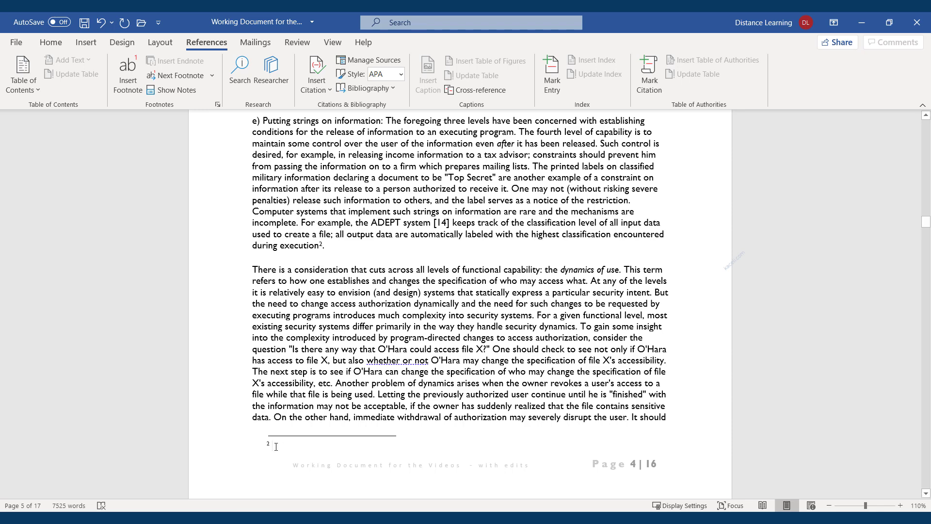
text(See https://youtube.com/skaceli for more information.)
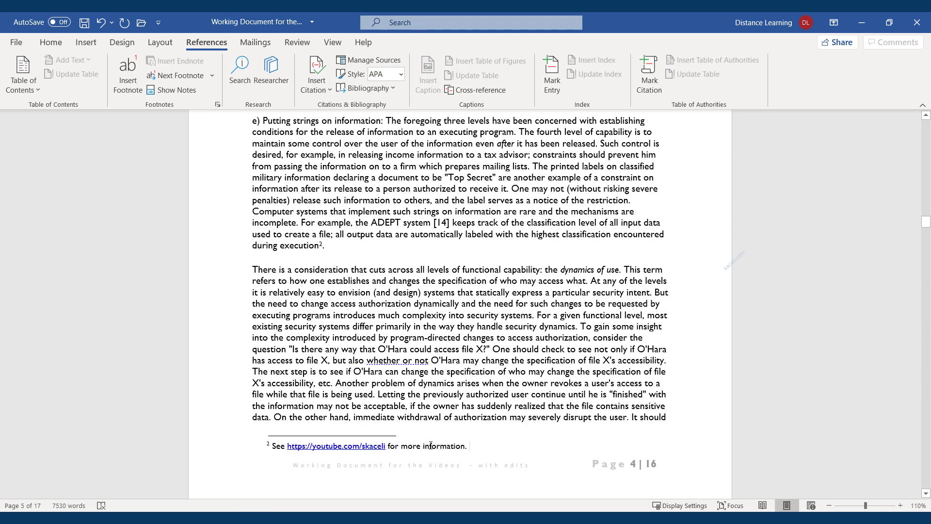
scroll(415, 246, down, 3)
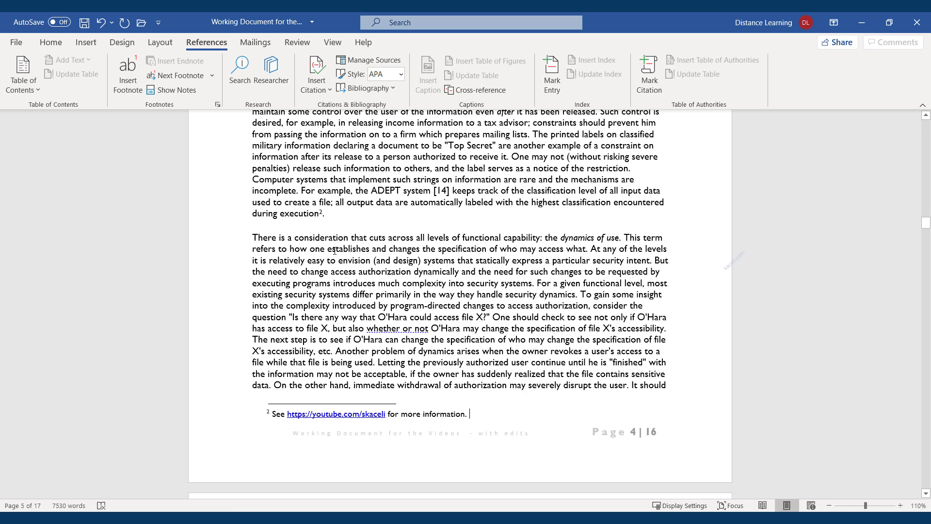
scroll(320, 178, up, 2)
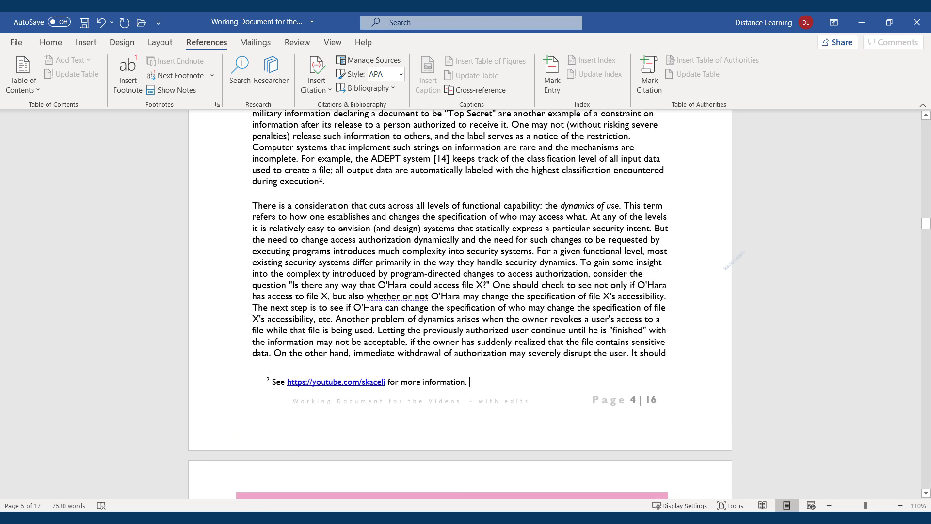
scroll(313, 383, down, 3)
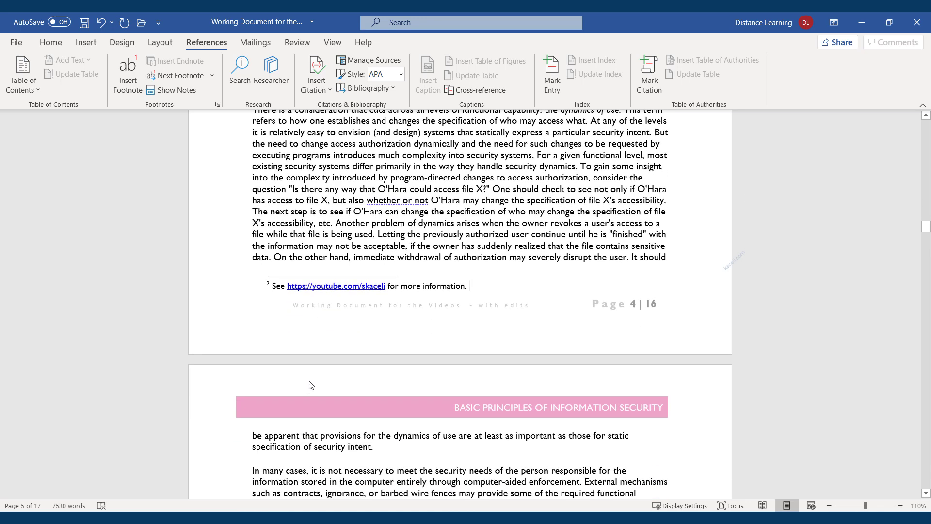
scroll(423, 224, down, 1)
scroll(423, 224, up, 9)
Step: Put the caret after 'intent.' on page 5
click(344, 320)
scroll(343, 329, down, 4)
scroll(343, 329, down, 6)
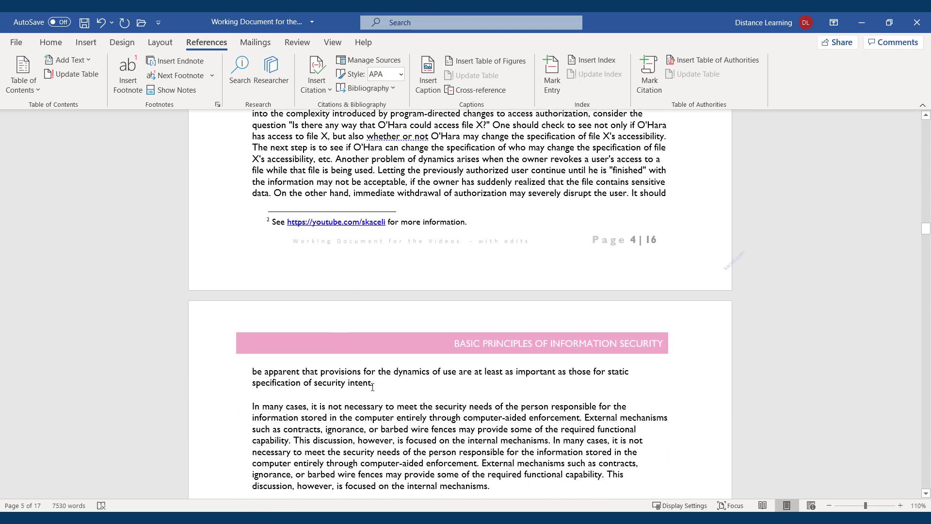
click(373, 383)
Step: Add endnote i after 'intent.' reading 'This is an example of an endnote.'
click(175, 61)
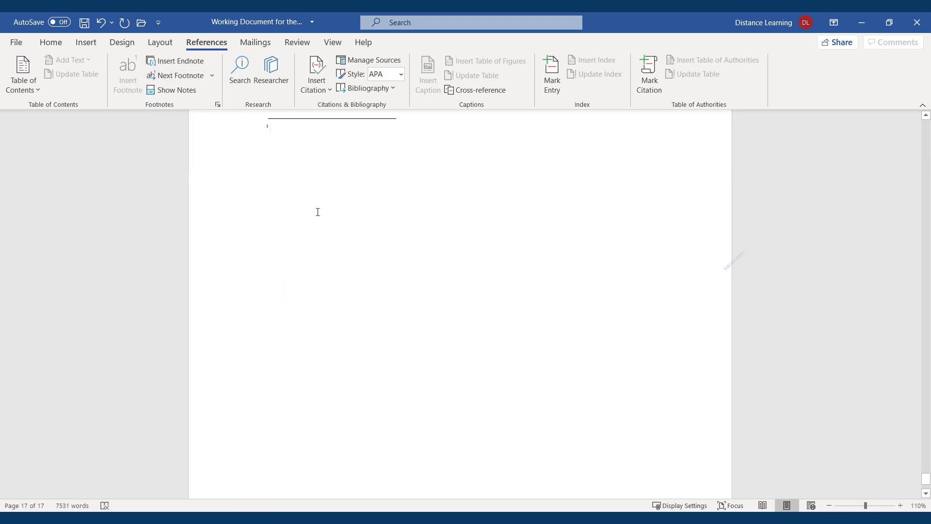
text(This is an example of an endnote.)
scroll(383, 220, up, 3)
scroll(384, 221, up, 10)
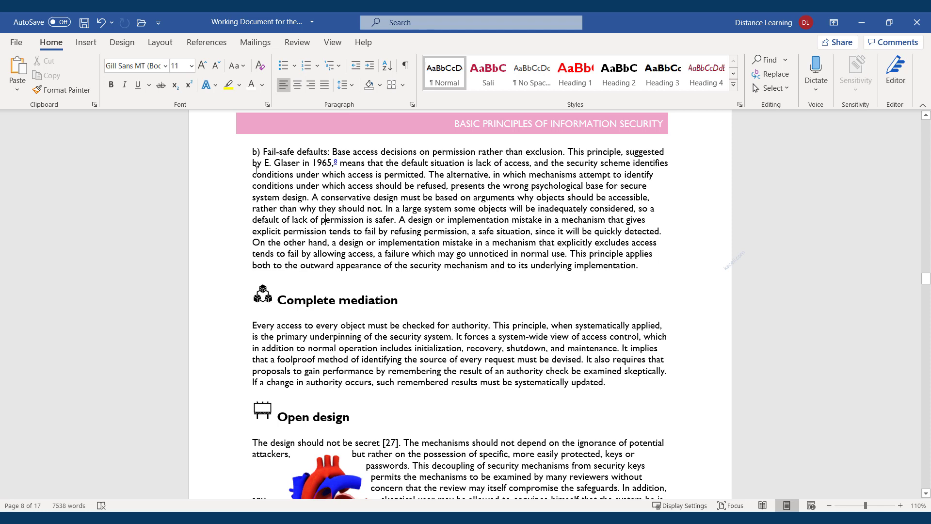
Step: Apply the Narrow 0.5-inch margin preset, reflowing the report from 17 to 15 pages
click(162, 45)
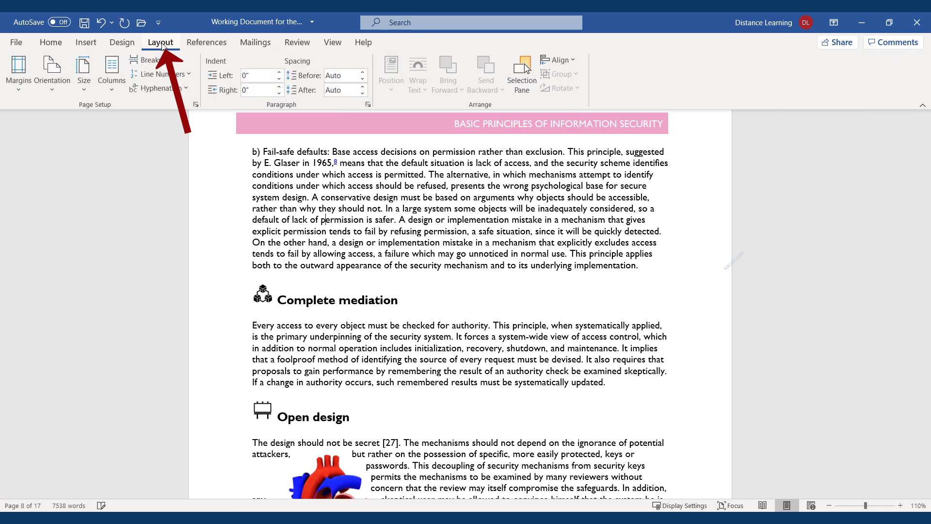
click(22, 87)
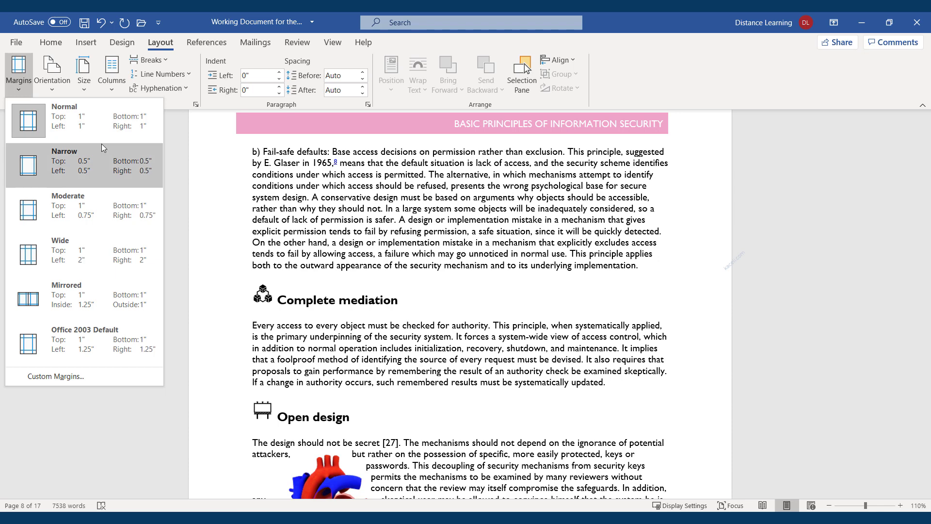
click(60, 170)
scroll(360, 212, down, 1)
scroll(360, 212, up, 15)
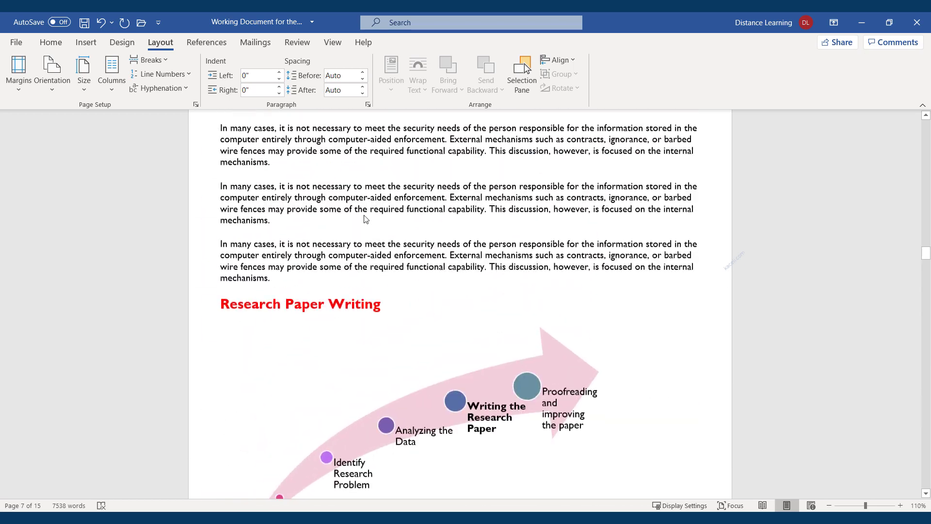
scroll(365, 216, up, 2)
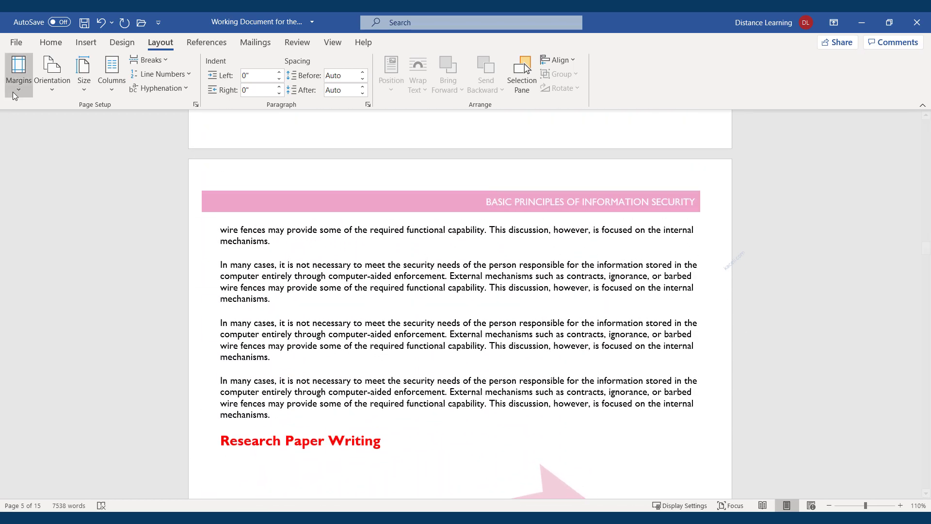
click(16, 90)
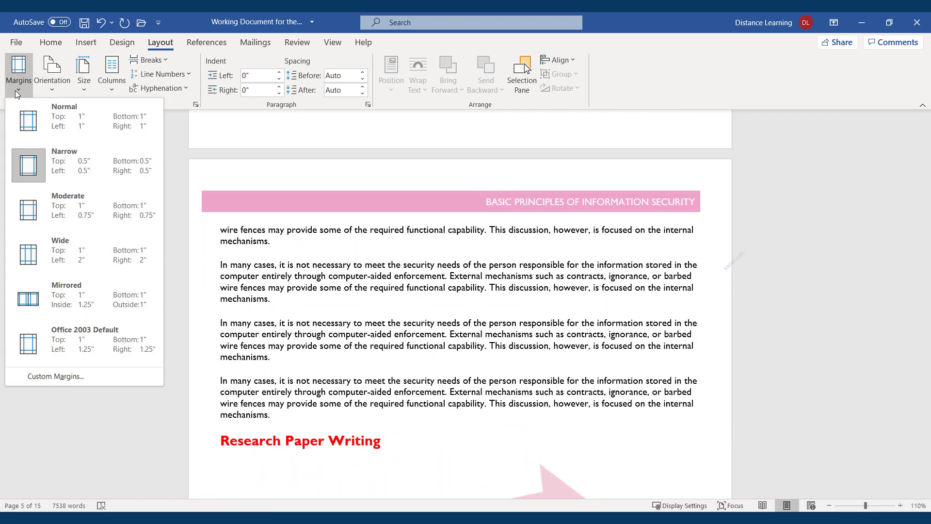
Step: Set a custom 0.7" top margin in Page Setup without making it the default
click(57, 378)
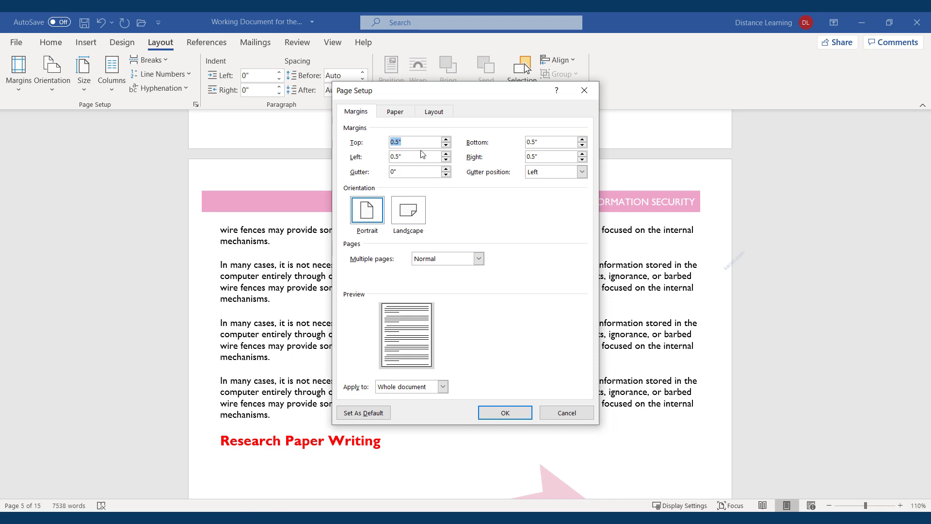
text(0.7)
click(376, 417)
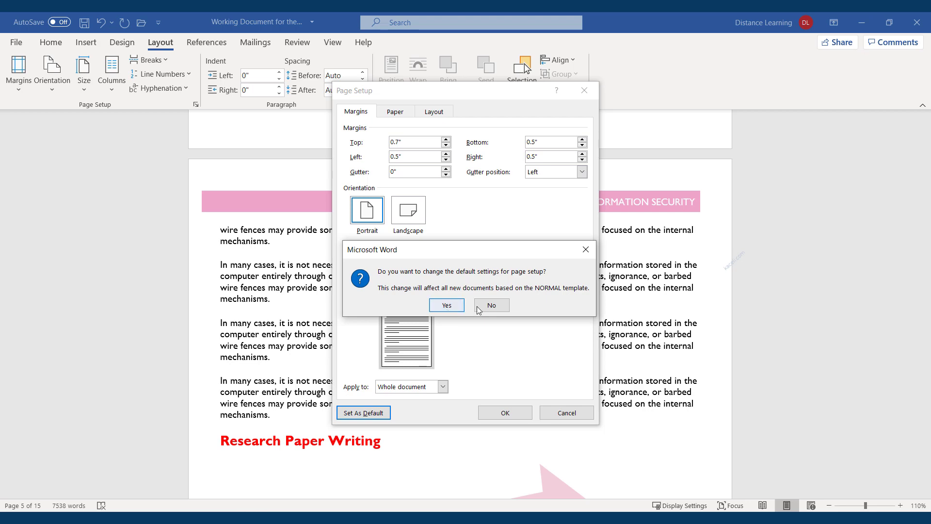
click(491, 305)
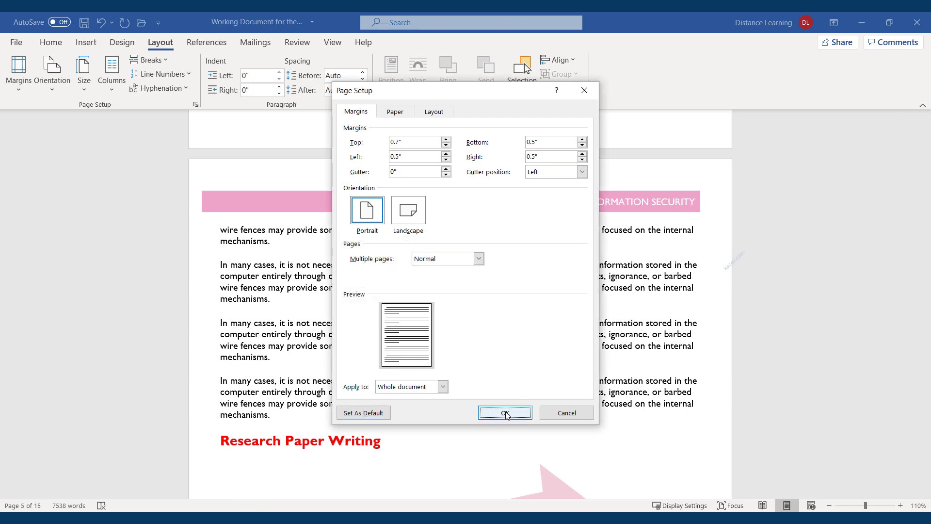
click(506, 414)
scroll(342, 331, down, 15)
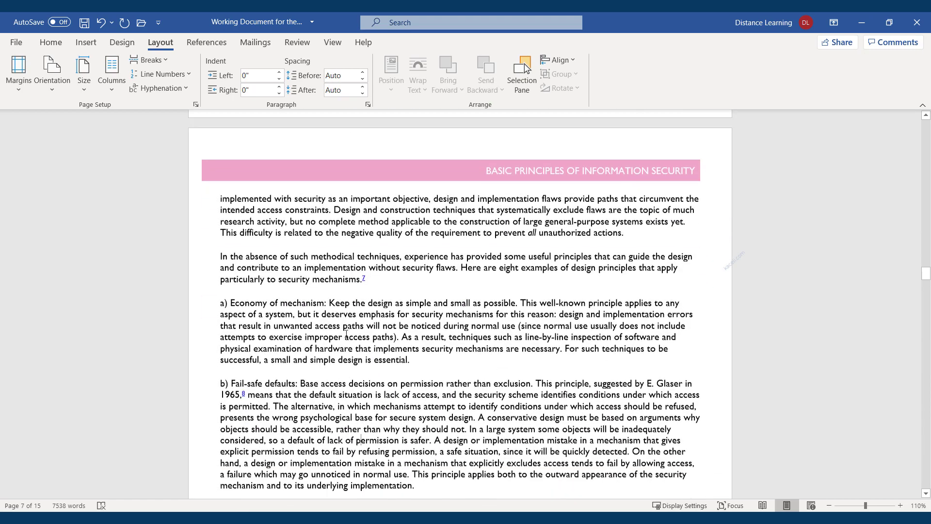
scroll(341, 331, up, 5)
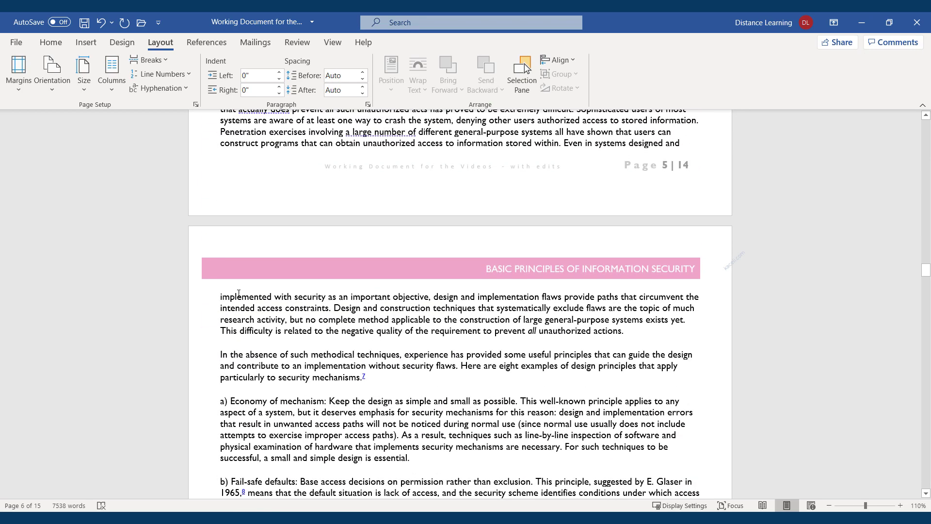
click(18, 91)
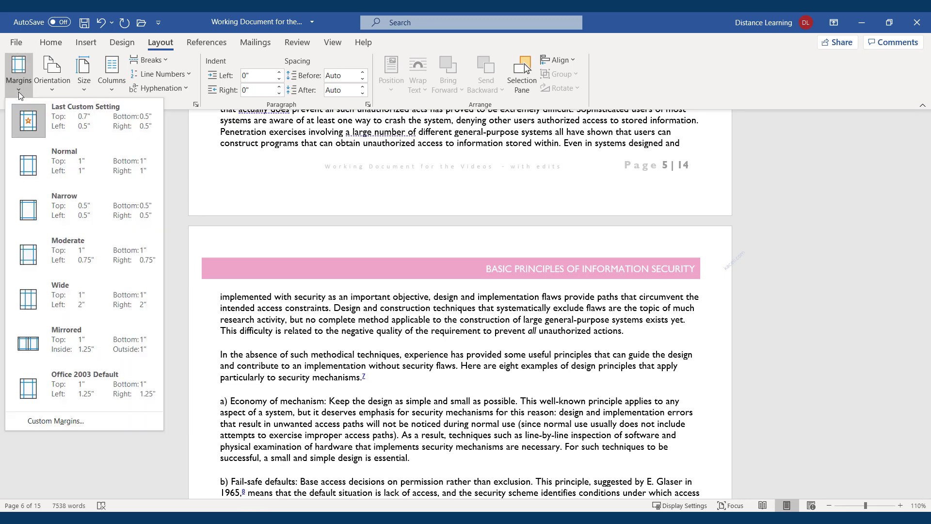
Step: Set a 1" top margin applied from this point forward in Custom Margins
click(44, 420)
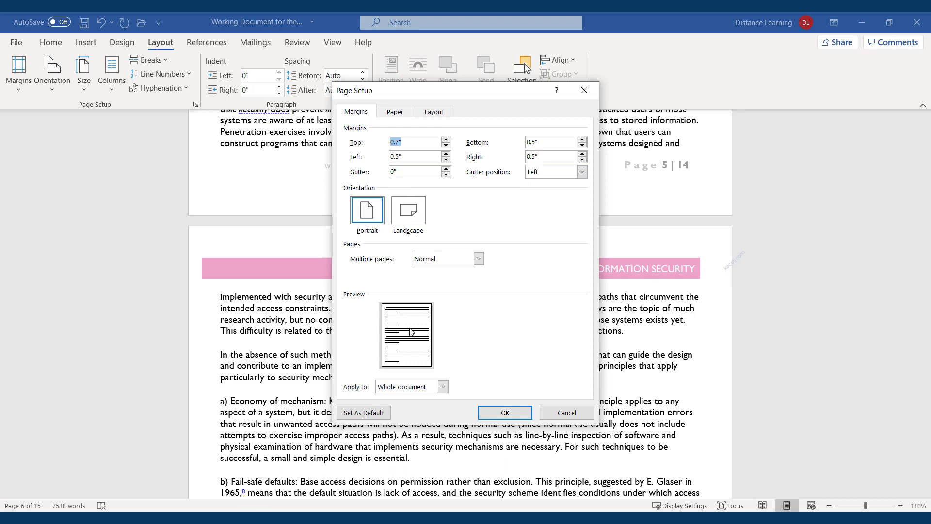
click(443, 386)
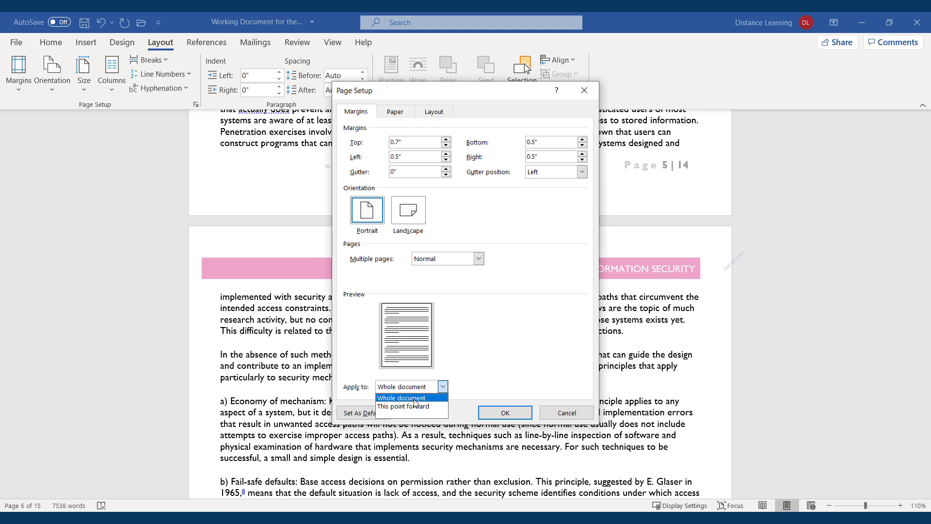
click(398, 142)
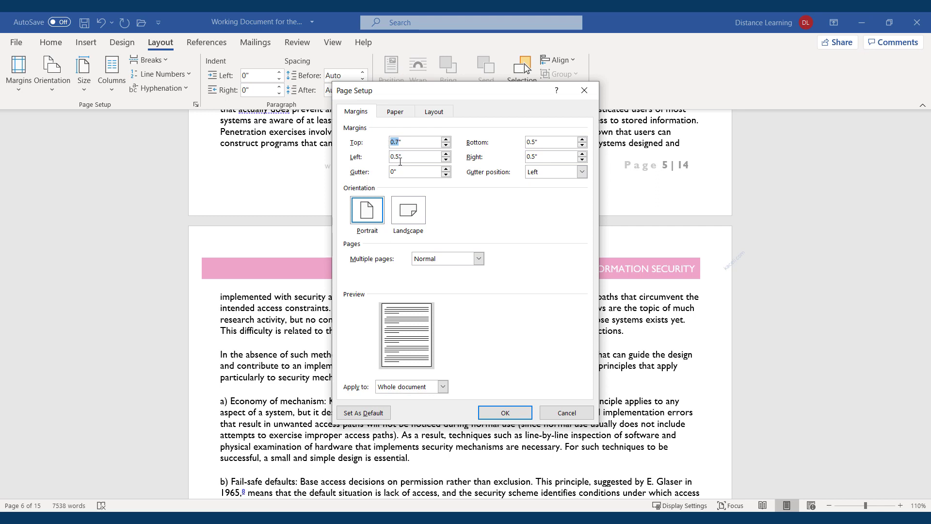
text(1)
click(442, 388)
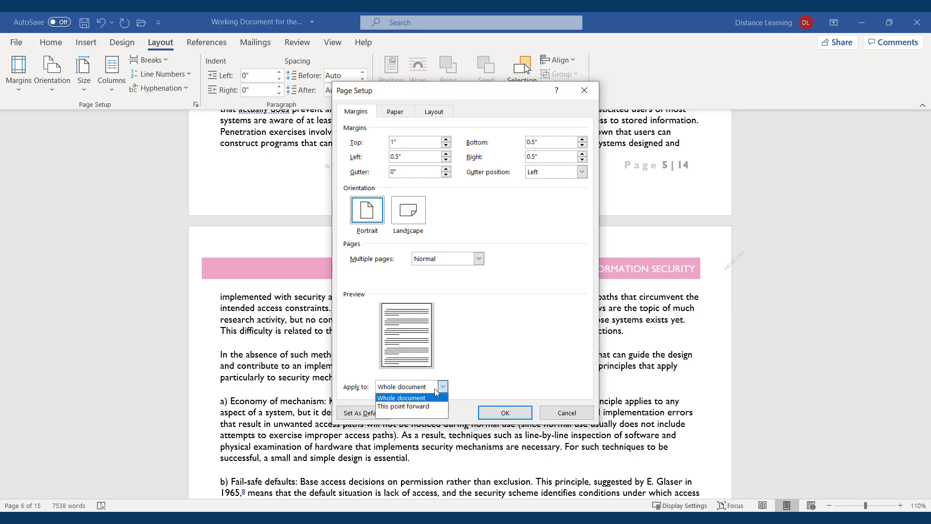
click(408, 407)
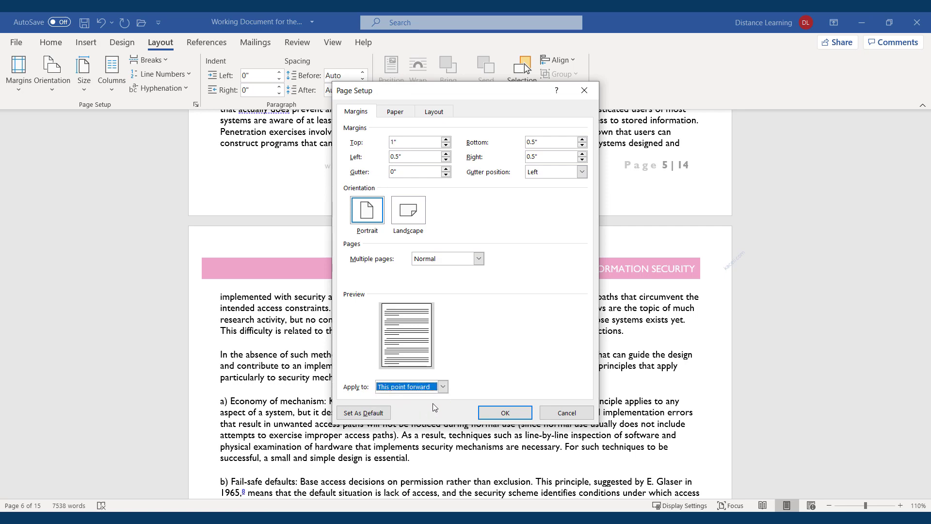
click(497, 413)
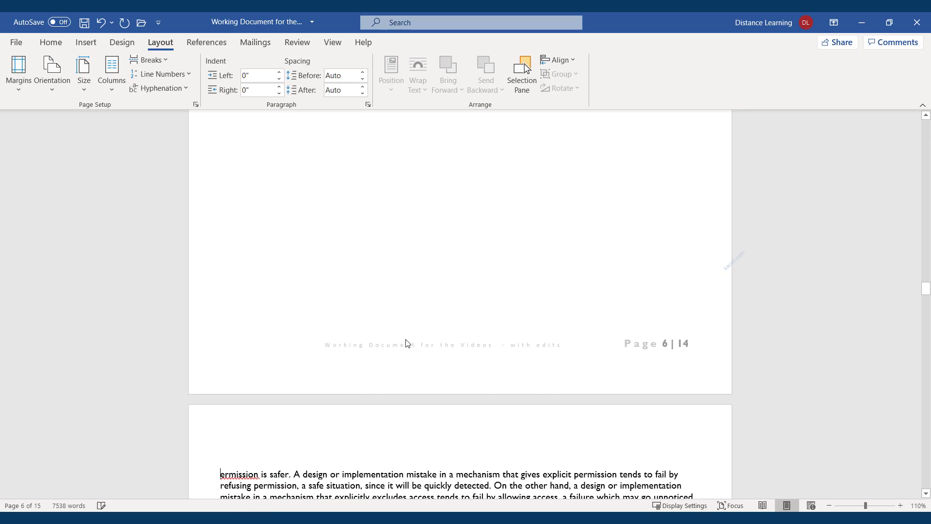
Step: Select the text from paragraph a) back up to the Design Principles heading
scroll(406, 343, up, 15)
scroll(373, 356, up, 1)
scroll(473, 427, up, 1)
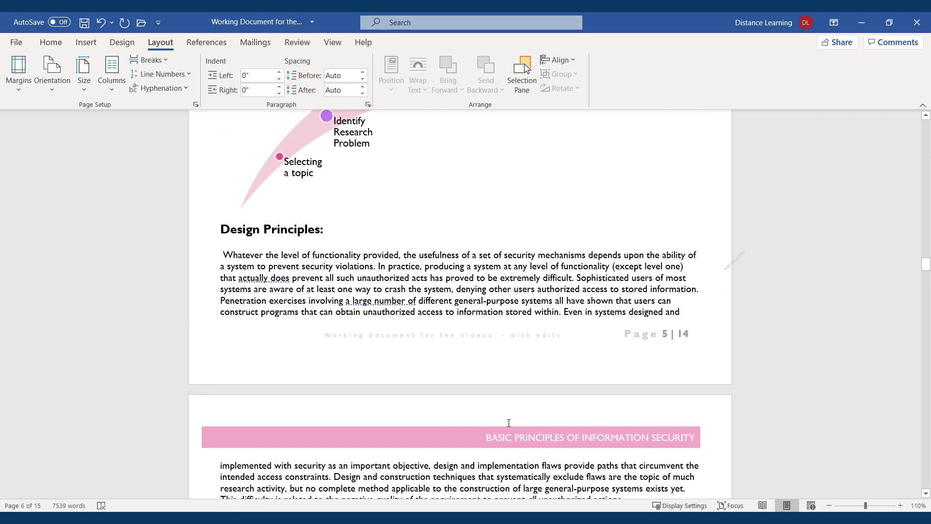
scroll(521, 430, down, 15)
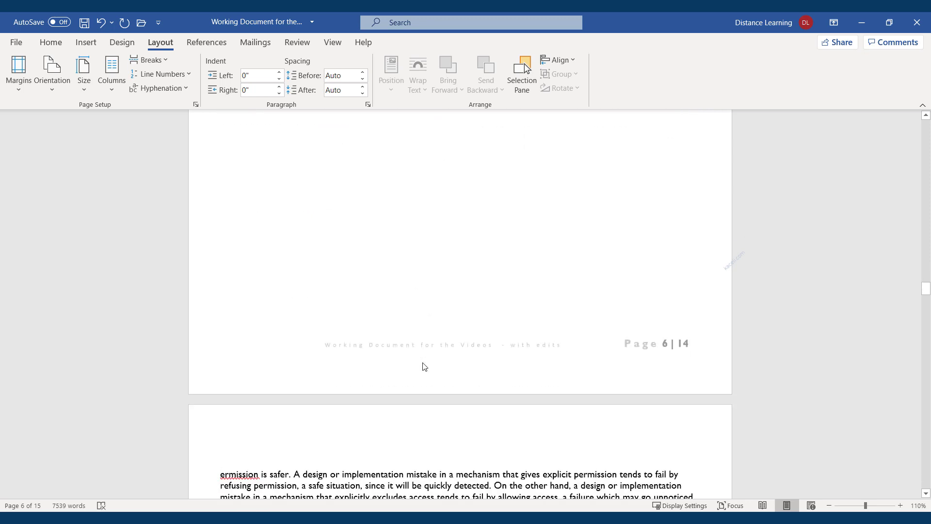
scroll(386, 478, down, 3)
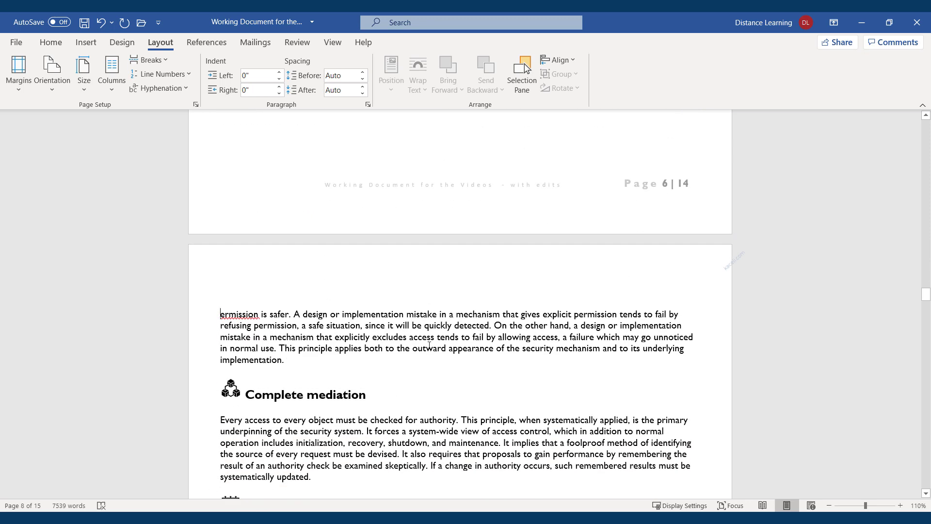
scroll(429, 345, up, 10)
scroll(416, 347, up, 3)
drag(431, 275, 233, 223)
drag(372, 363, 219, 395)
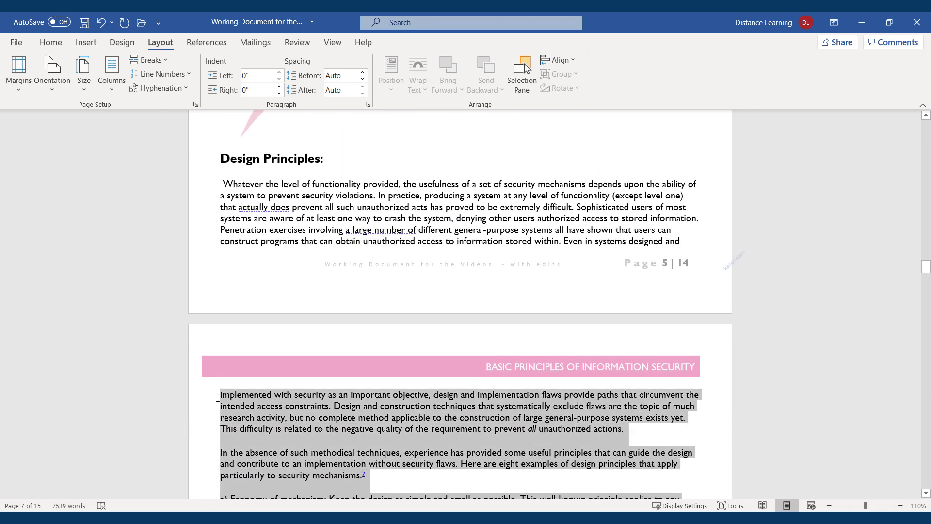
Step: Raise the top margin to 1.2" for the selected sections only
click(18, 73)
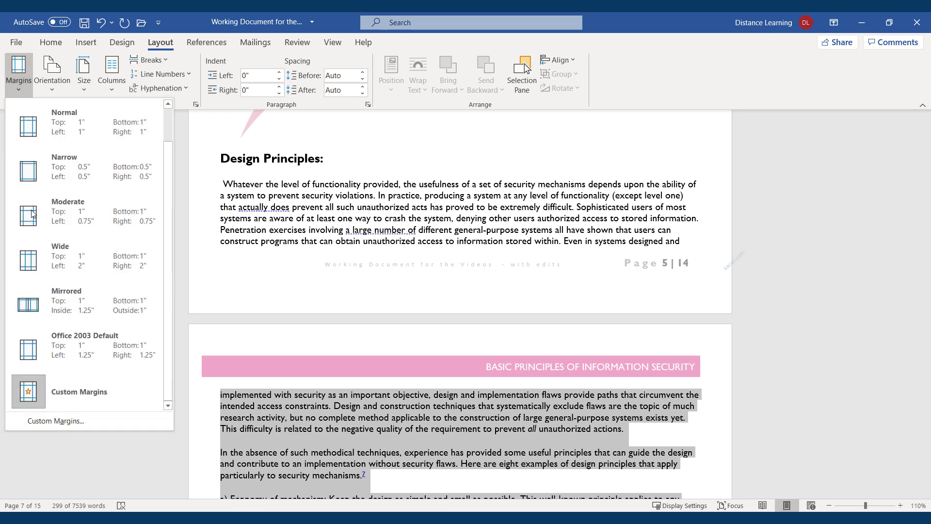
click(63, 421)
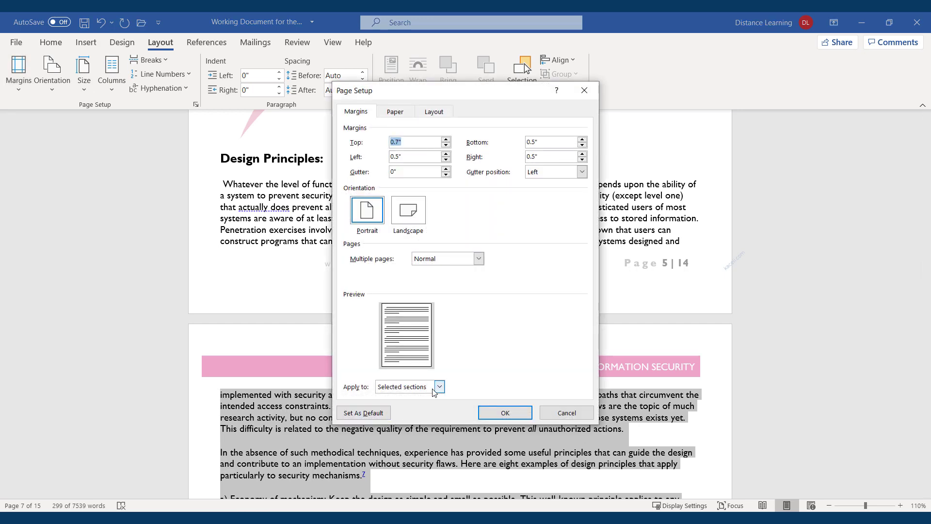
click(446, 140)
click(446, 140)
click(446, 140)
click(446, 140)
click(446, 141)
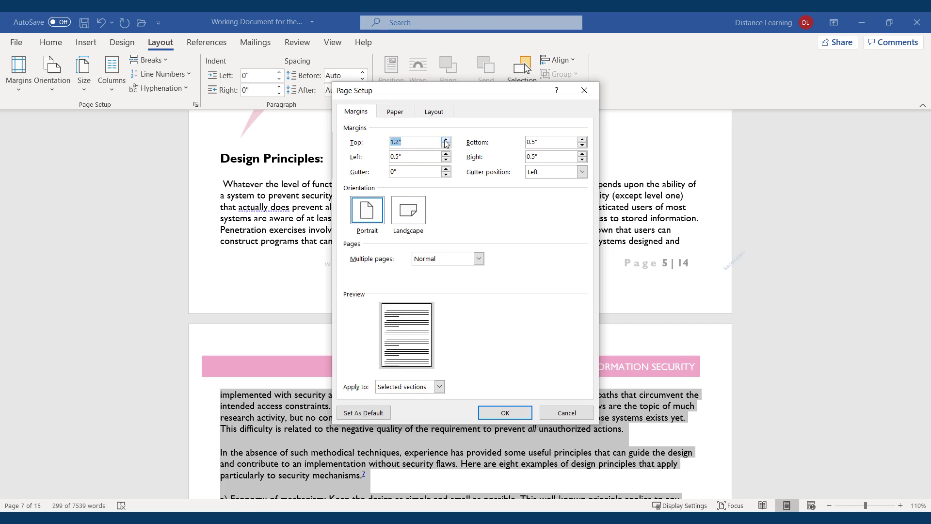
click(439, 386)
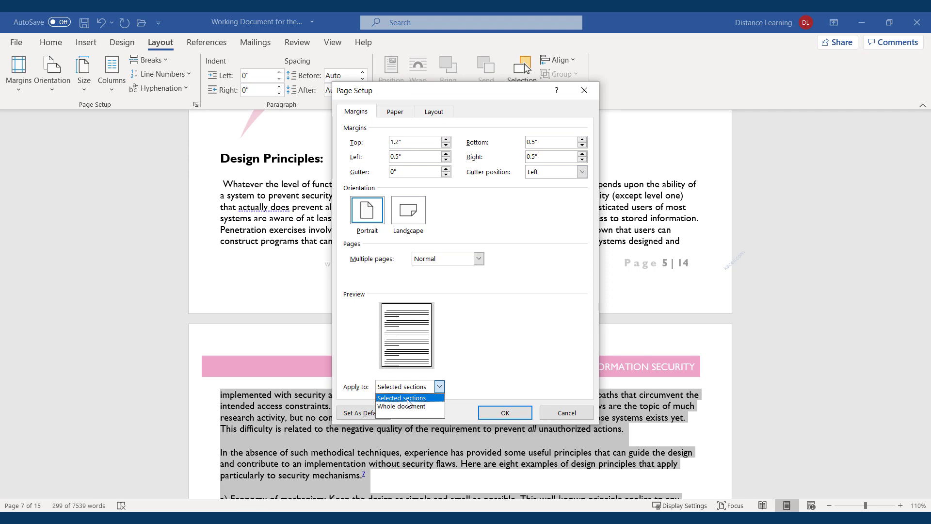
click(408, 399)
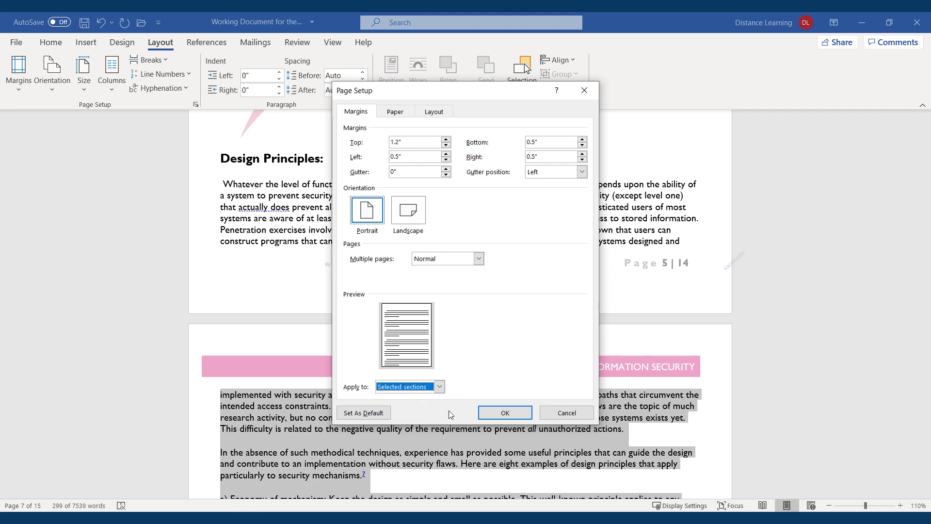
click(502, 415)
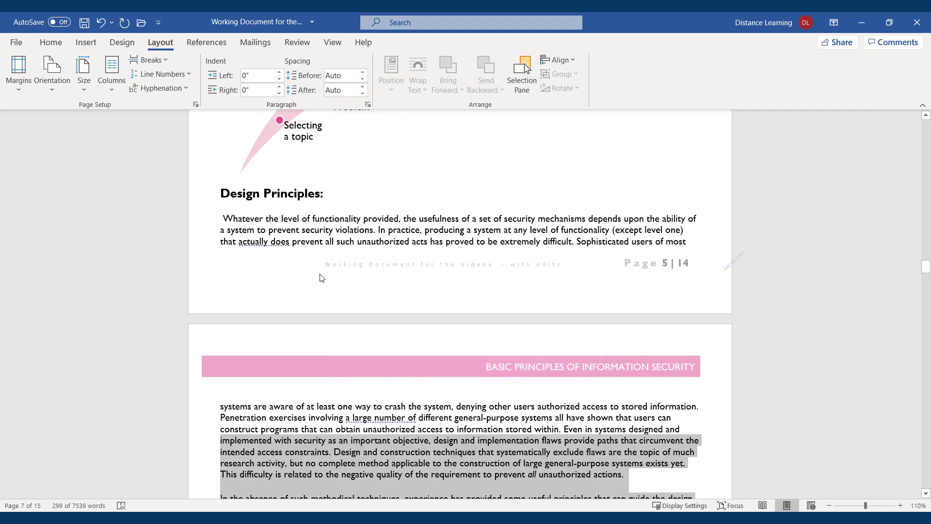
Step: Deselect the paragraphs, check the reflow, and select the text block again
scroll(382, 387, down, 6)
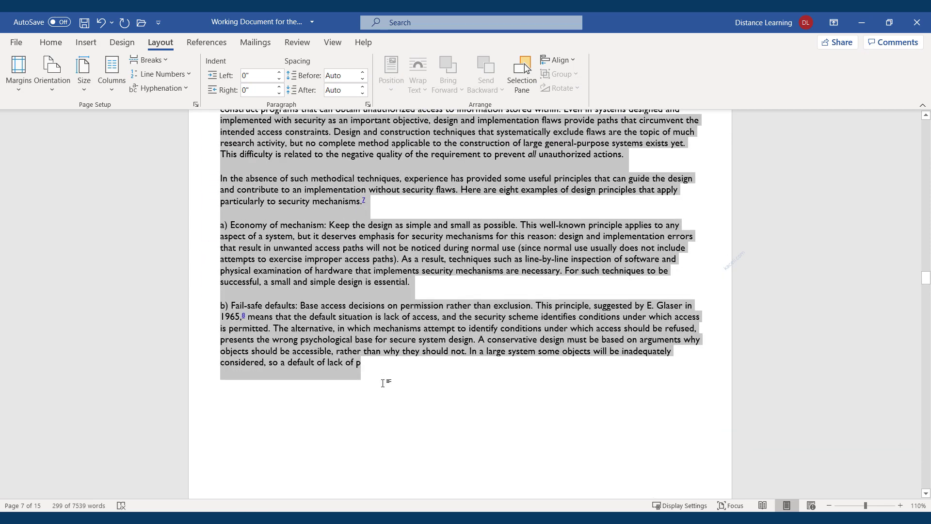
click(359, 389)
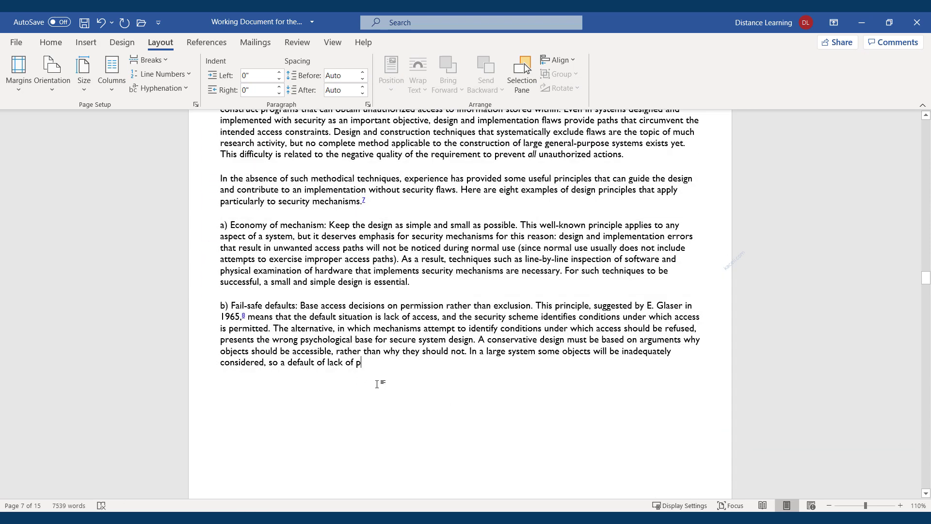
scroll(377, 384, up, 4)
scroll(373, 388, down, 4)
scroll(373, 384, down, 3)
scroll(377, 388, up, 4)
drag(380, 402, 197, 185)
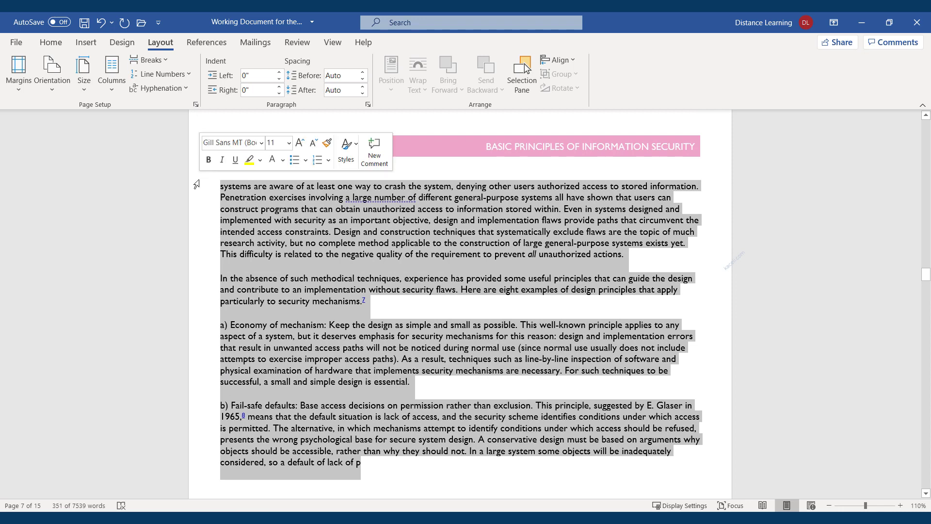
Step: Switch the selected pages to landscape orientation
click(51, 91)
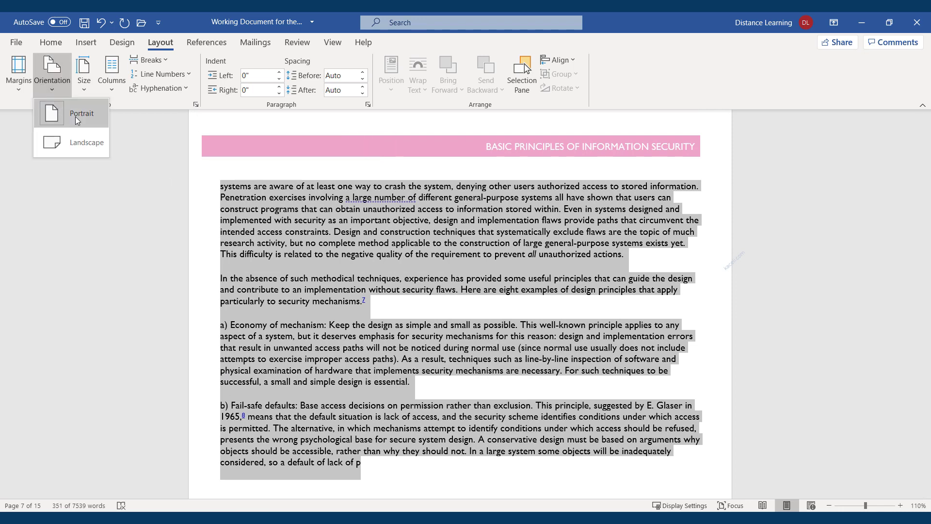
click(74, 147)
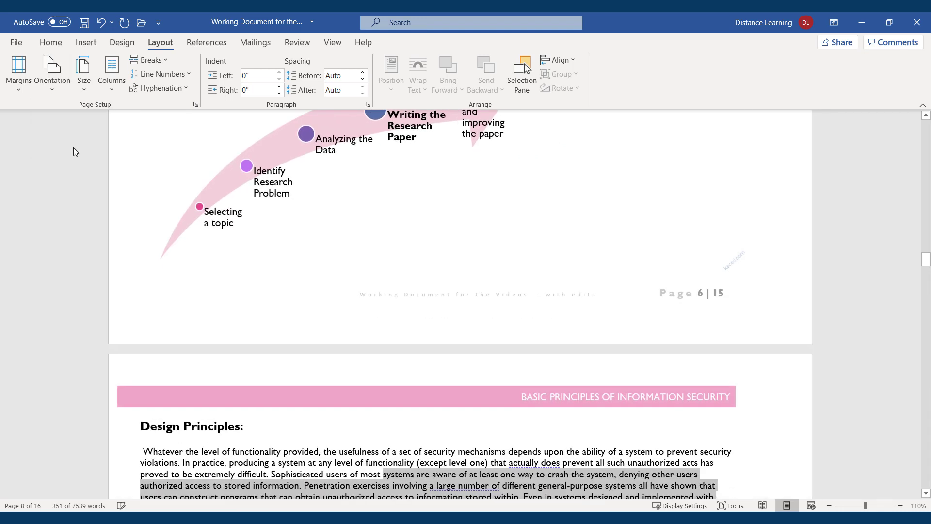
scroll(441, 235, up, 2)
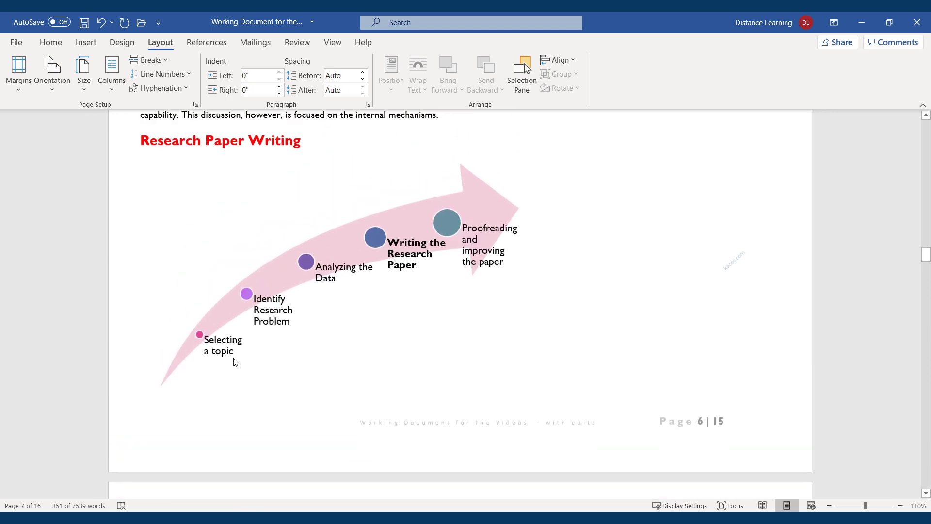
click(47, 92)
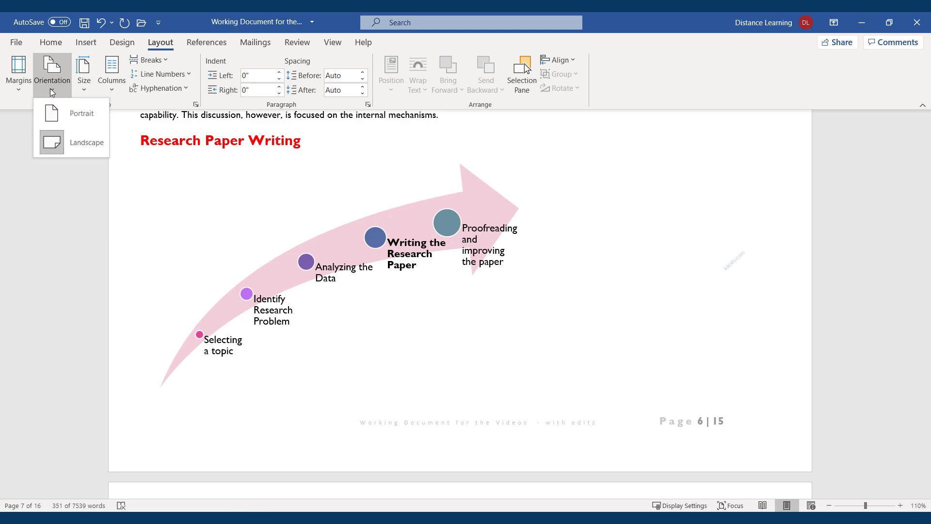
Step: Undo the landscape change with Ctrl+Z so the pages return to portrait
scroll(310, 205, up, 5)
scroll(308, 202, up, 10)
scroll(281, 240, down, 5)
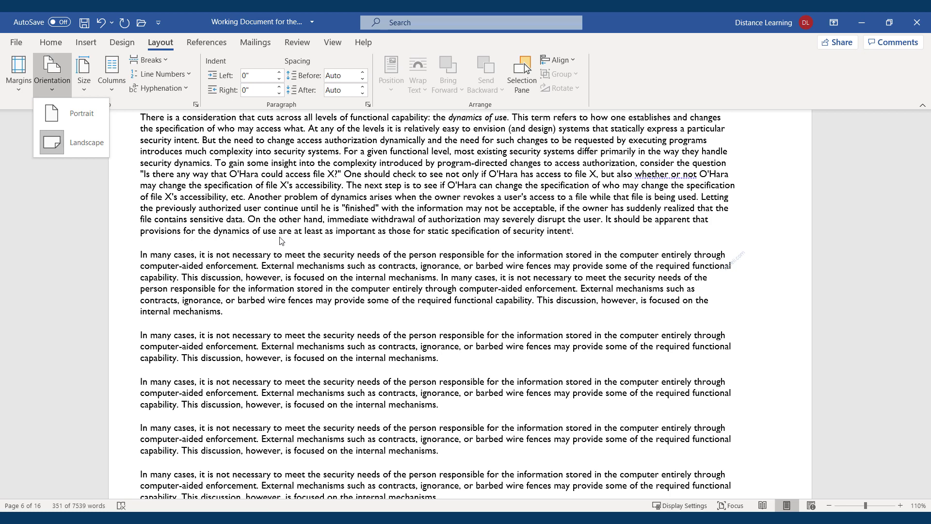
click(317, 228)
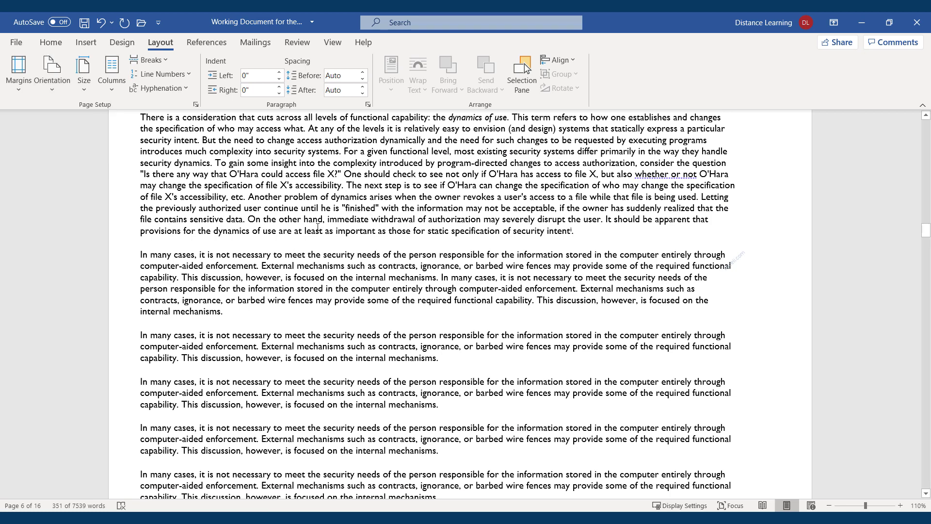
key(ctrl+z)
scroll(378, 401, down, 4)
click(316, 356)
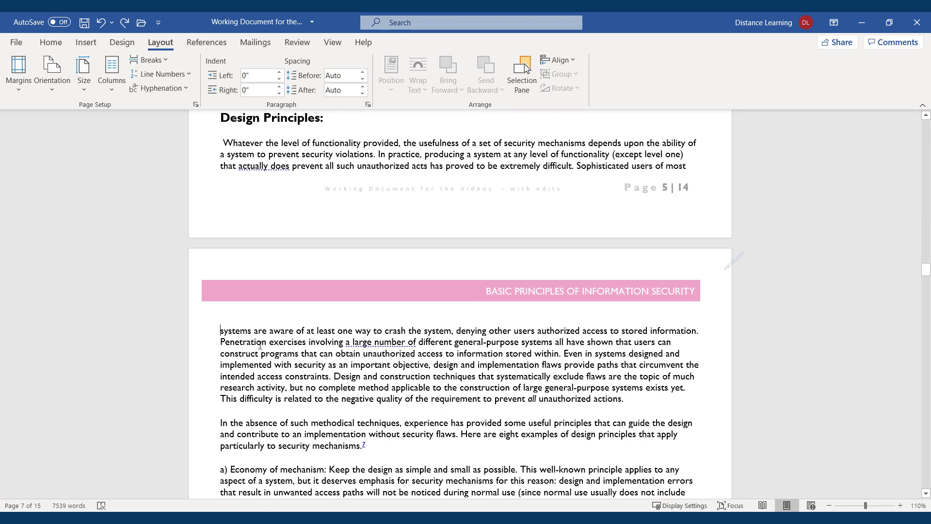
Step: Scroll through the report to confirm all 15 pages are portrait
scroll(359, 364, down, 15)
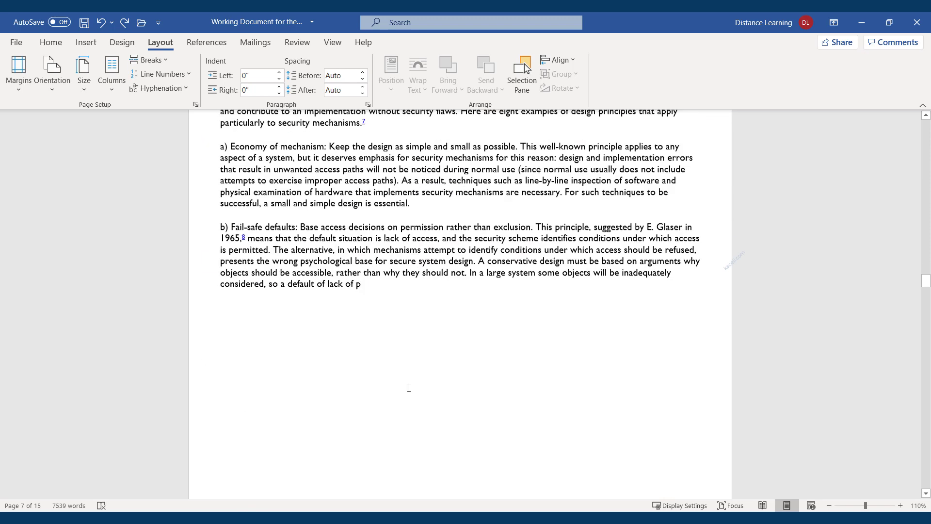
scroll(458, 347, up, 10)
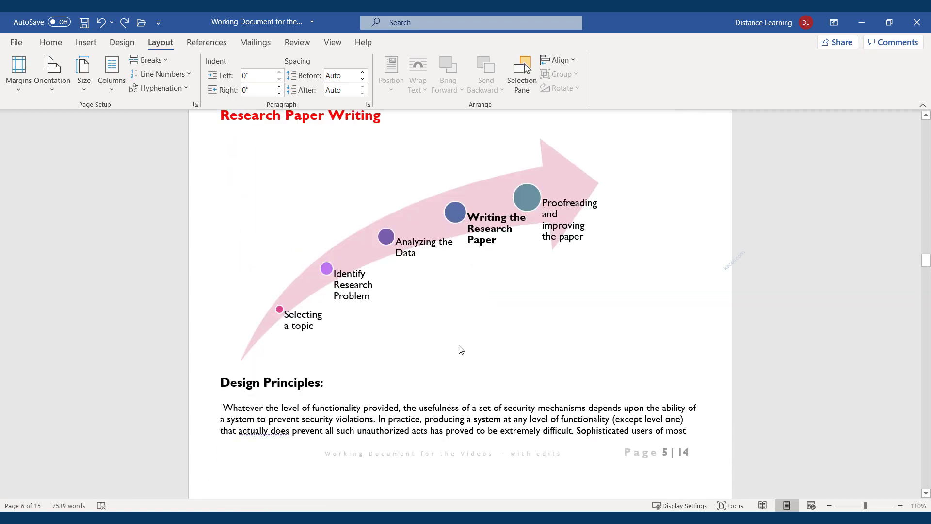
scroll(458, 346, down, 1)
scroll(361, 328, up, 7)
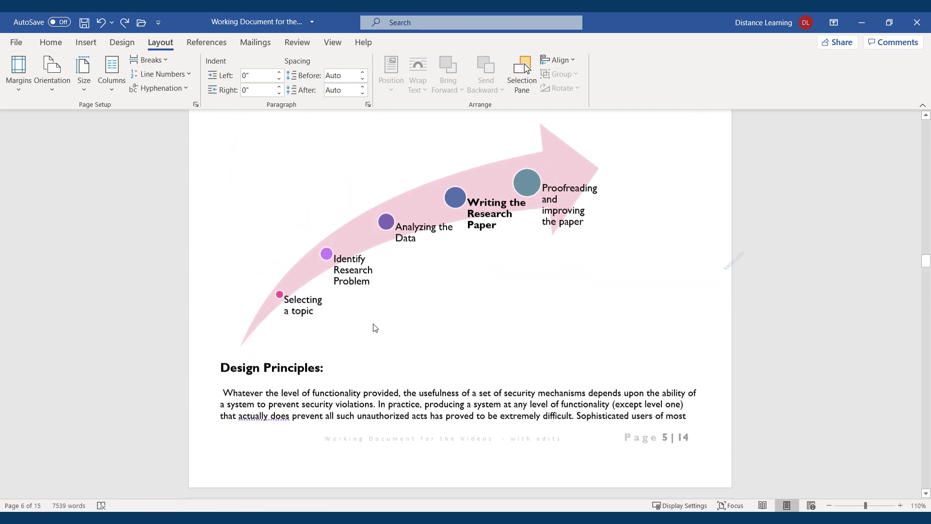
scroll(347, 342, up, 2)
scroll(290, 290, down, 3)
scroll(206, 223, up, 1)
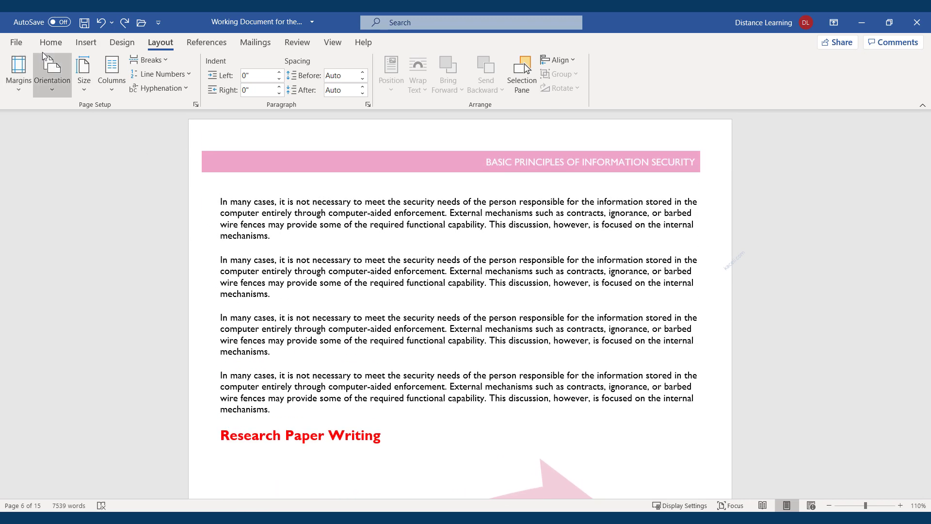
Step: Make pages landscape from the repeated 'In many cases' paragraphs onward, giving 17 pages
click(18, 94)
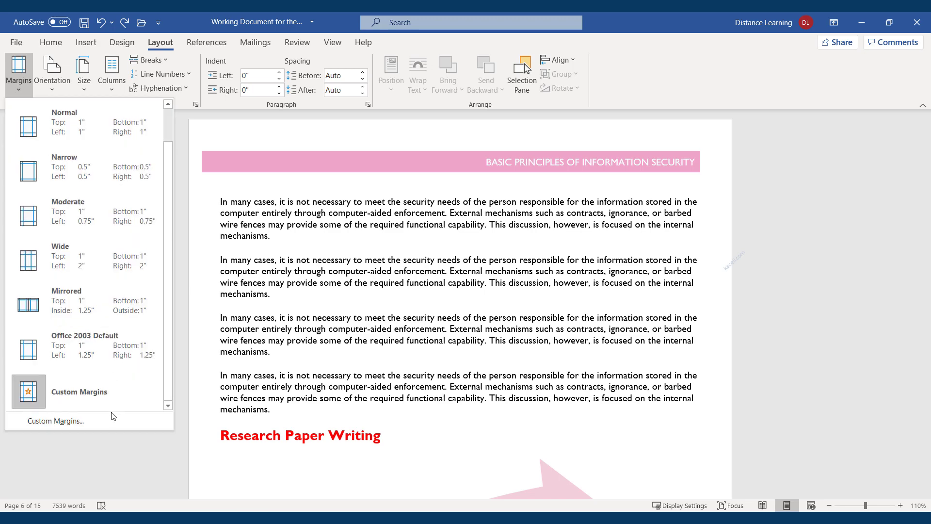
click(62, 421)
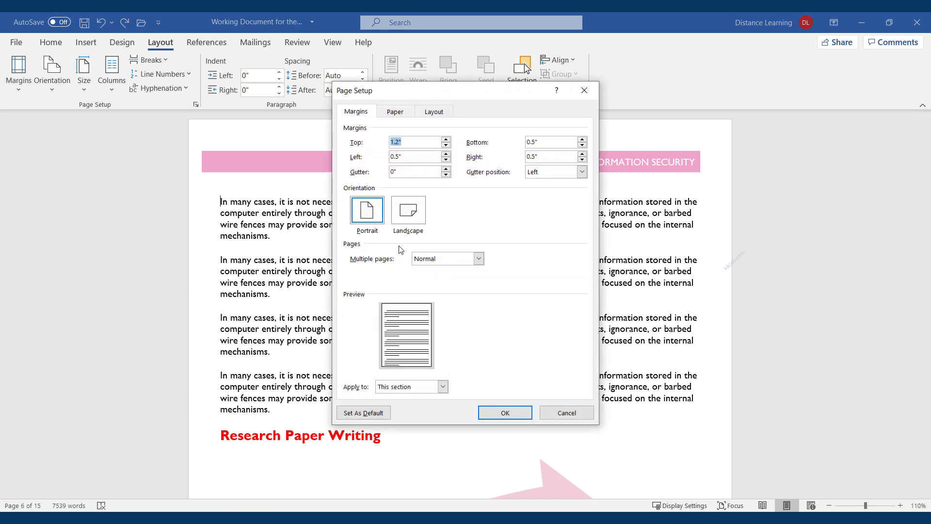
click(408, 212)
click(442, 387)
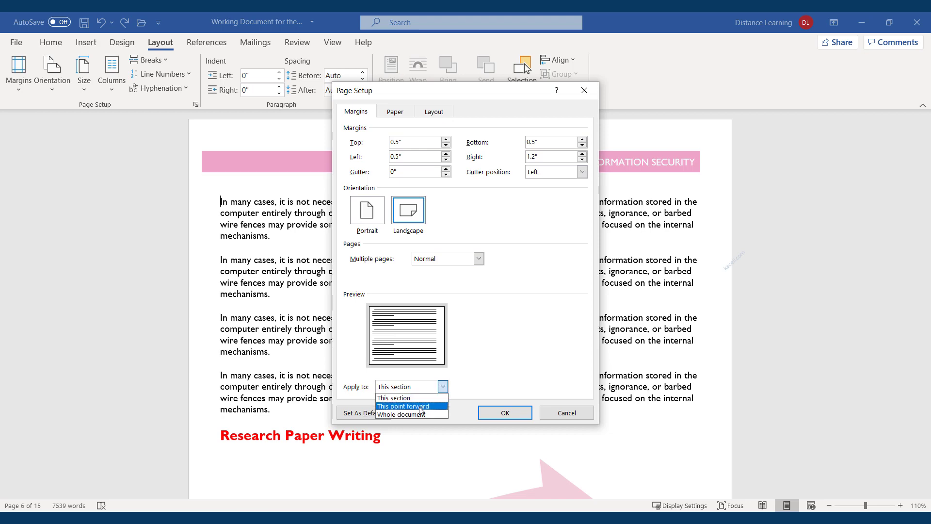
click(420, 411)
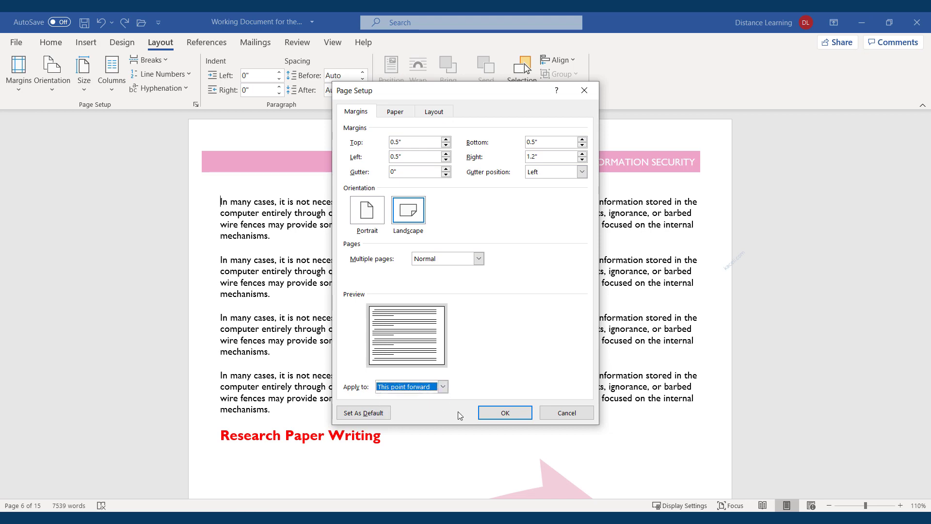
click(505, 413)
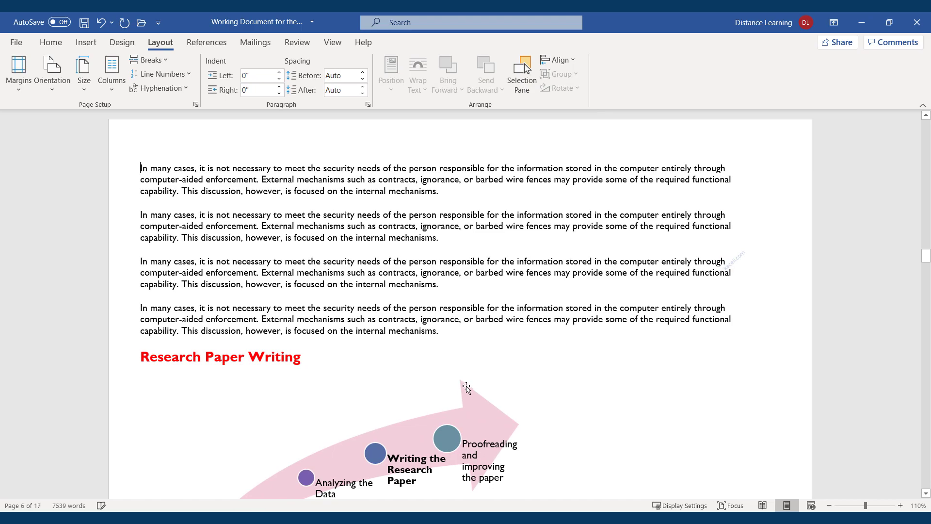
scroll(351, 281, up, 10)
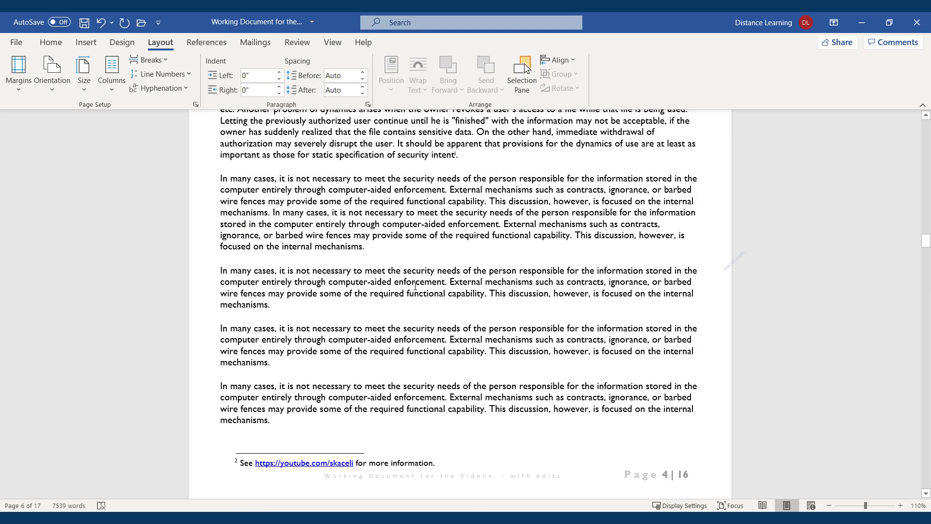
scroll(456, 285, up, 3)
scroll(397, 332, down, 6)
scroll(398, 332, down, 10)
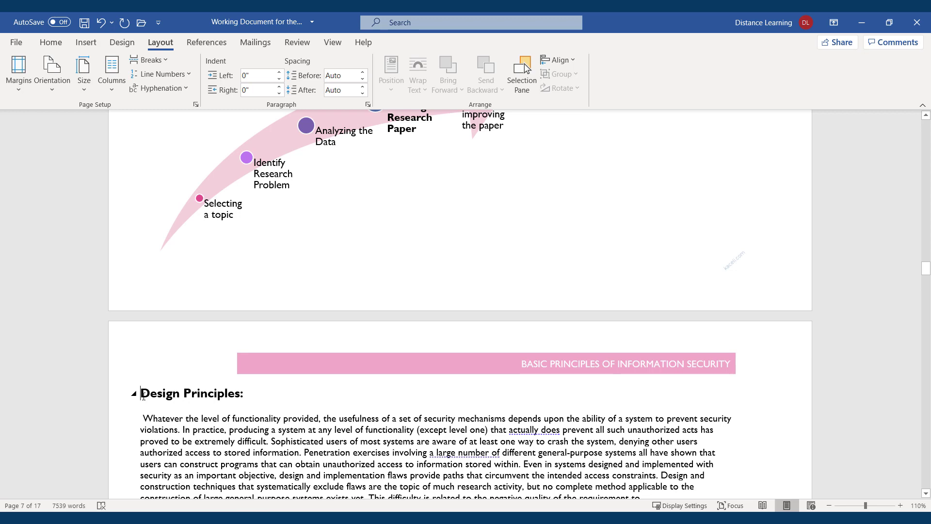
Step: Return pages to portrait from Design Principles onward, leaving 16 pages
click(18, 72)
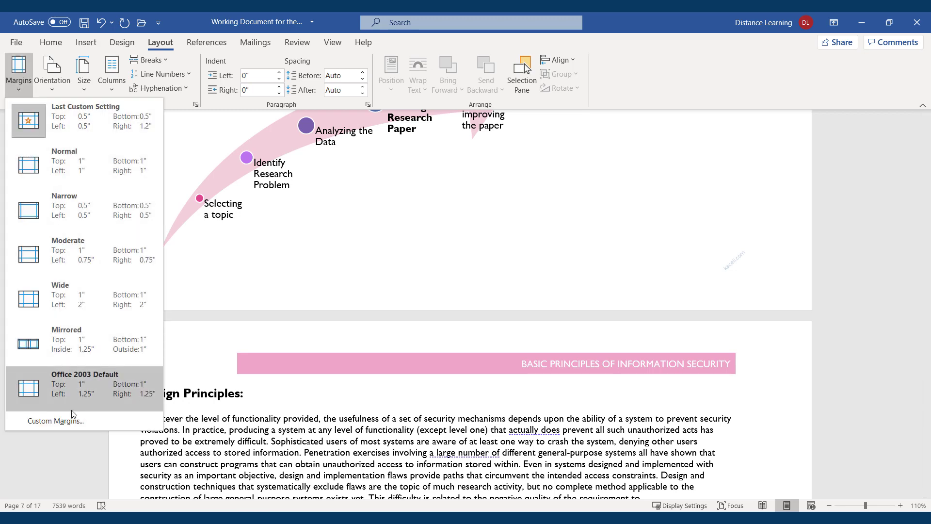
click(57, 424)
click(367, 210)
click(423, 387)
click(403, 406)
click(504, 413)
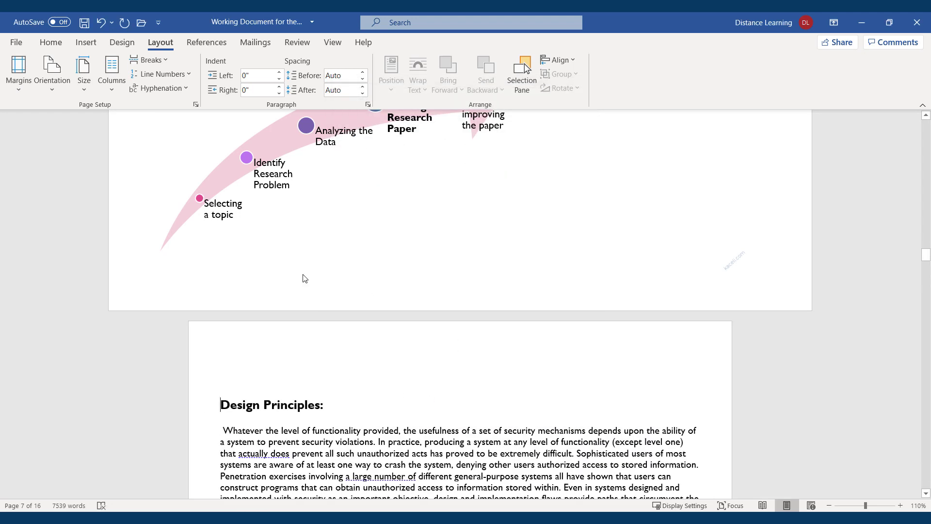
scroll(312, 352, up, 1)
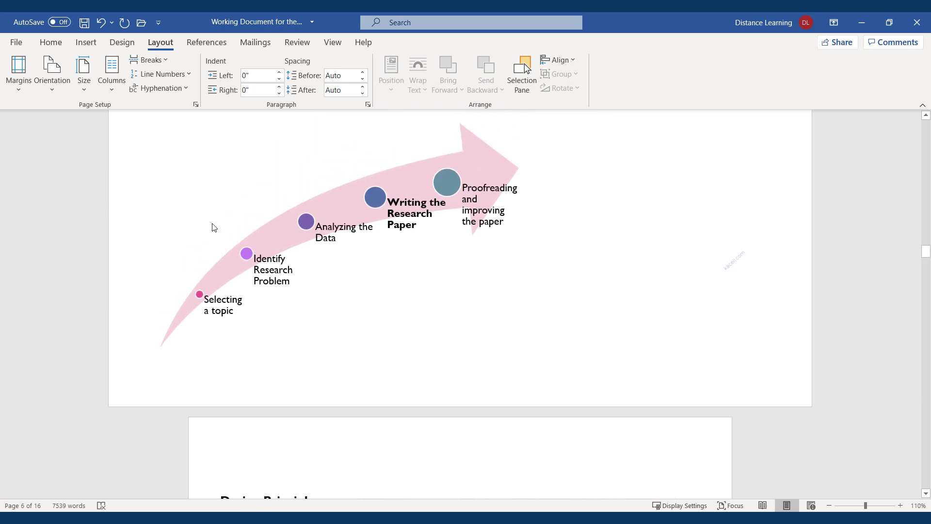
Step: Reopen Page Setup and cancel it without changes
click(19, 93)
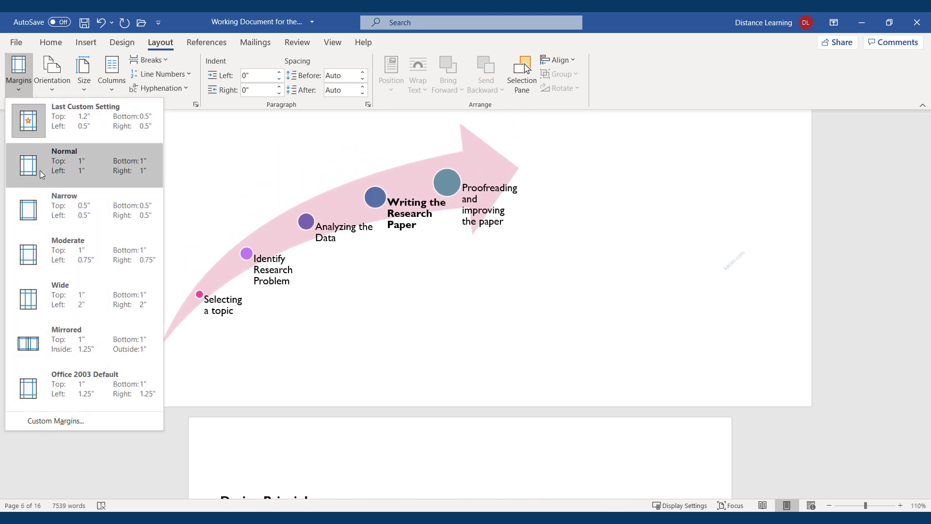
click(43, 421)
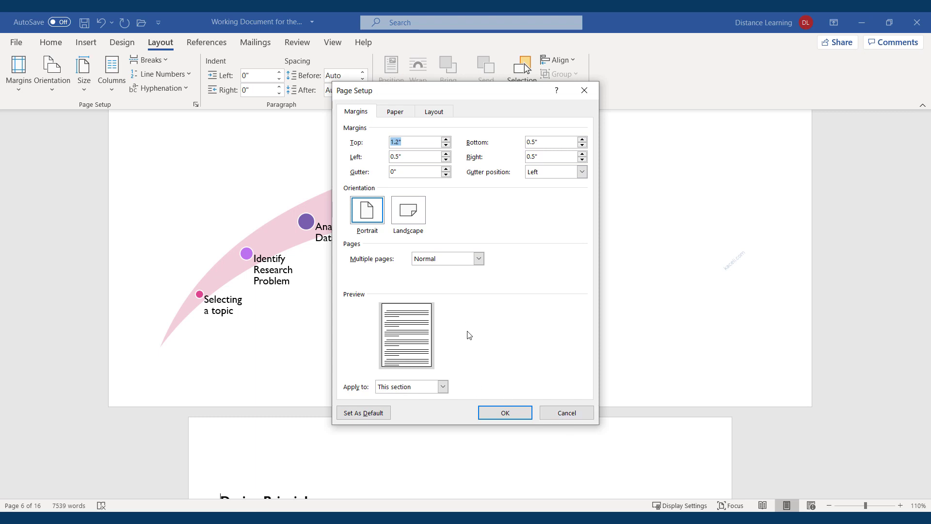
click(567, 412)
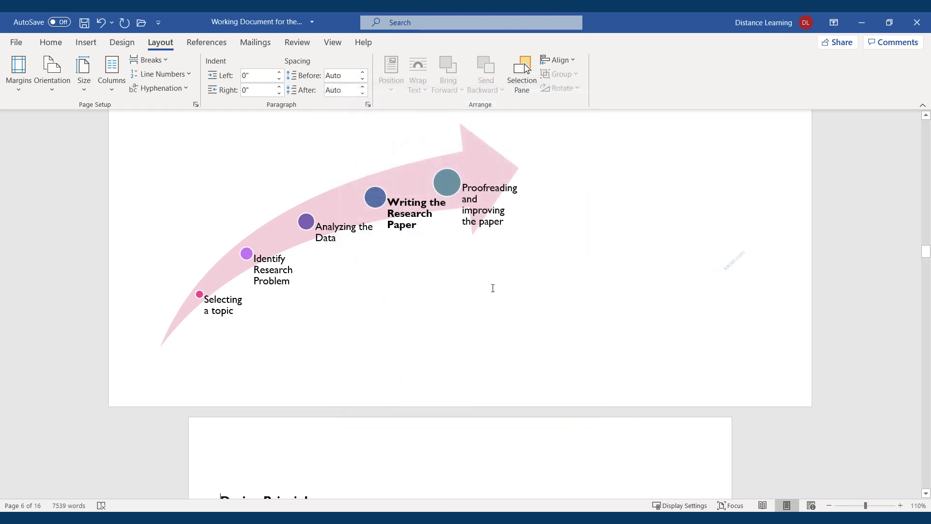
scroll(116, 333, up, 8)
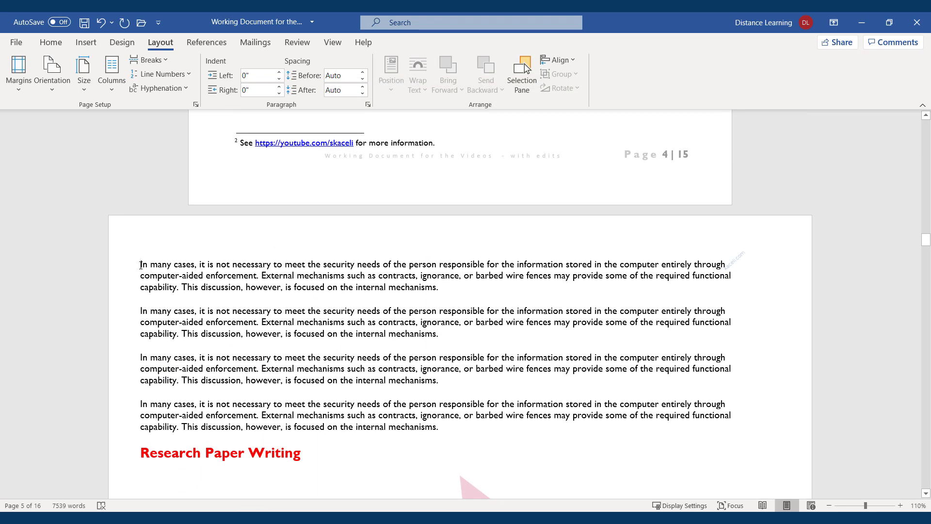
Step: Select the word 'processes' and bring up the Review tab tools
scroll(212, 298, down, 10)
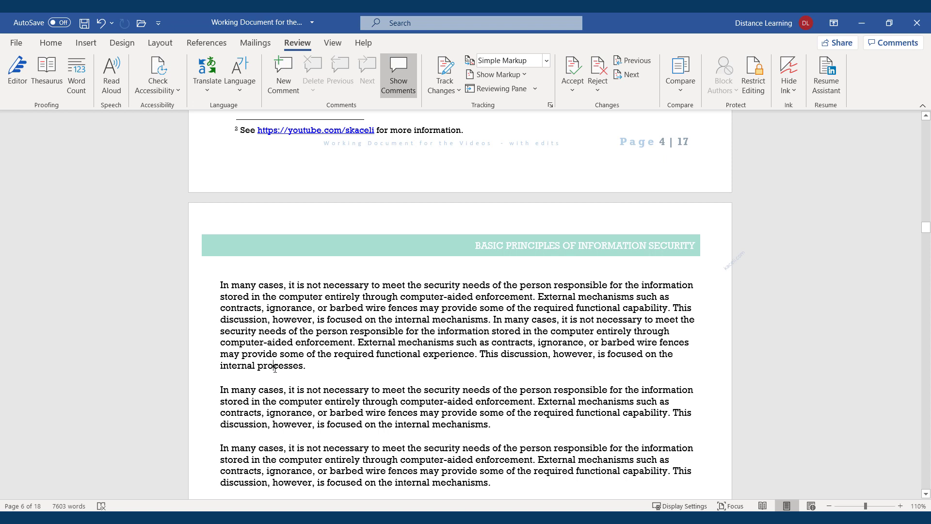
double_click(275, 368)
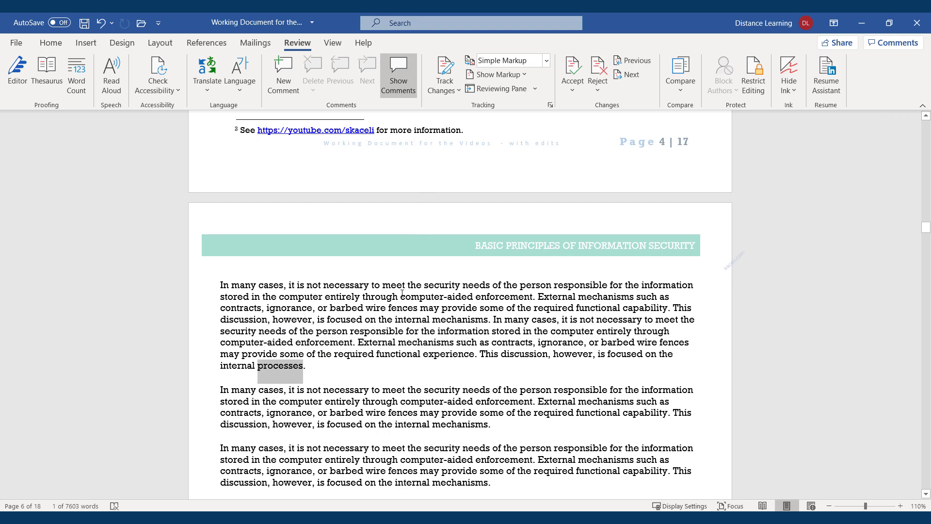
click(86, 44)
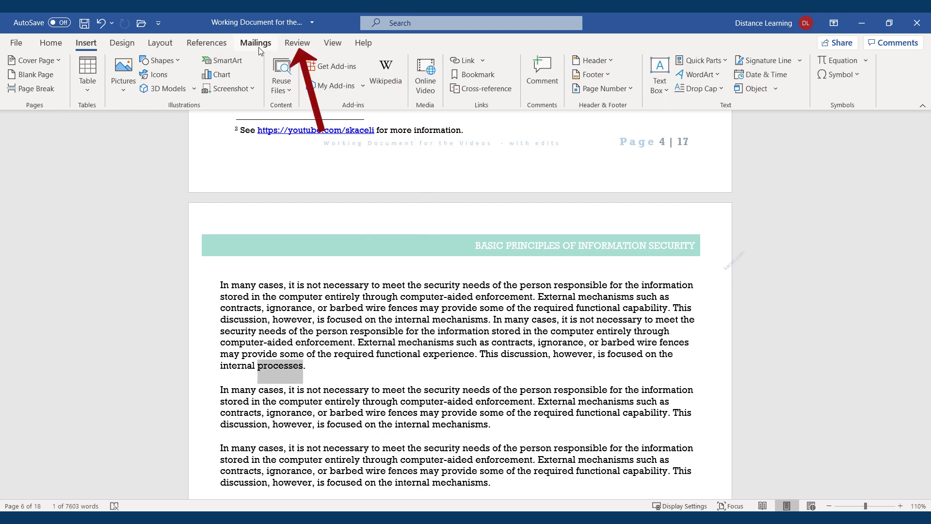
click(297, 47)
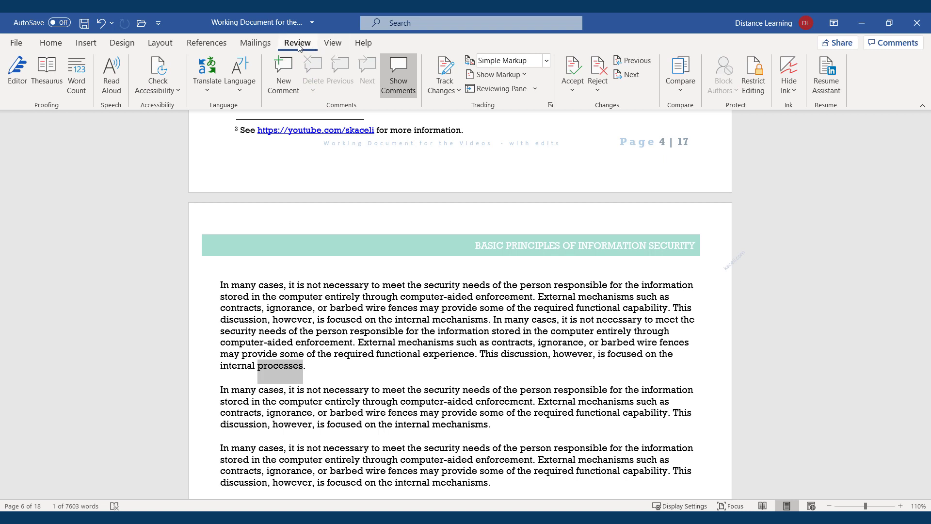
click(286, 92)
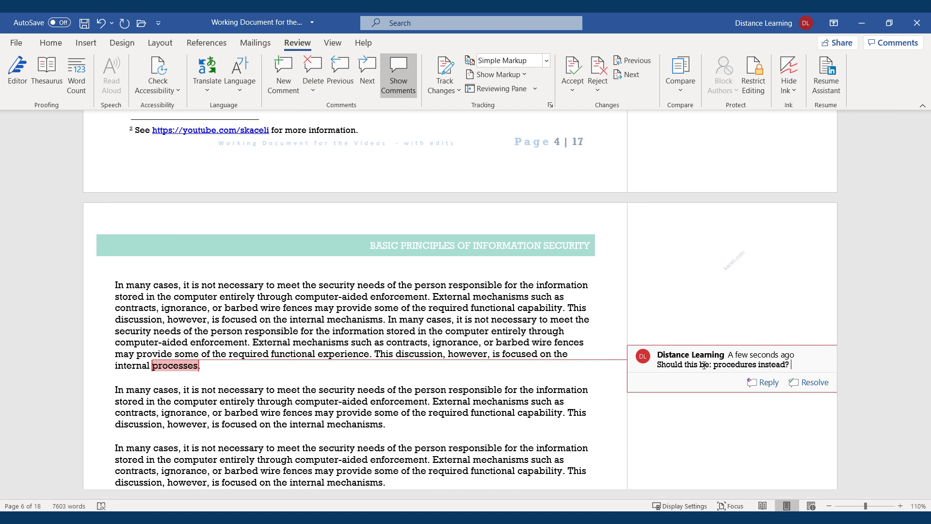
click(463, 297)
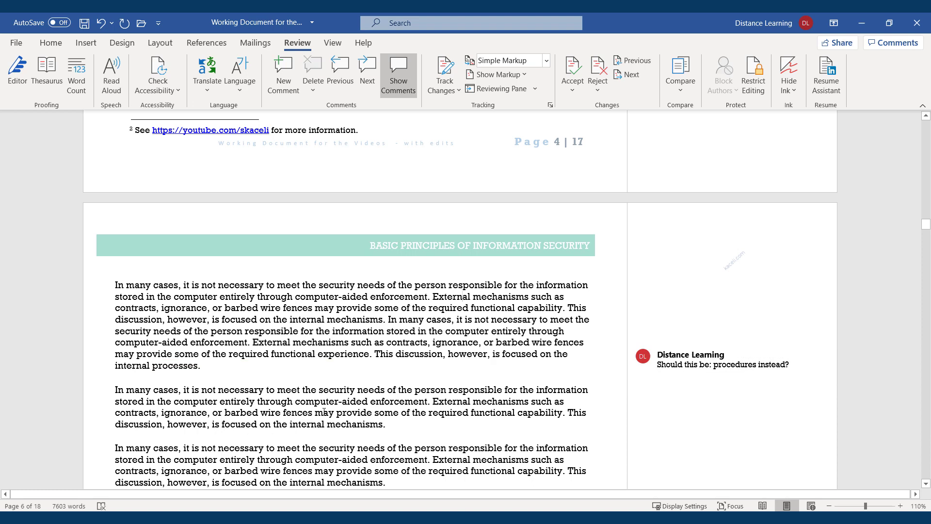
drag(379, 421, 295, 403)
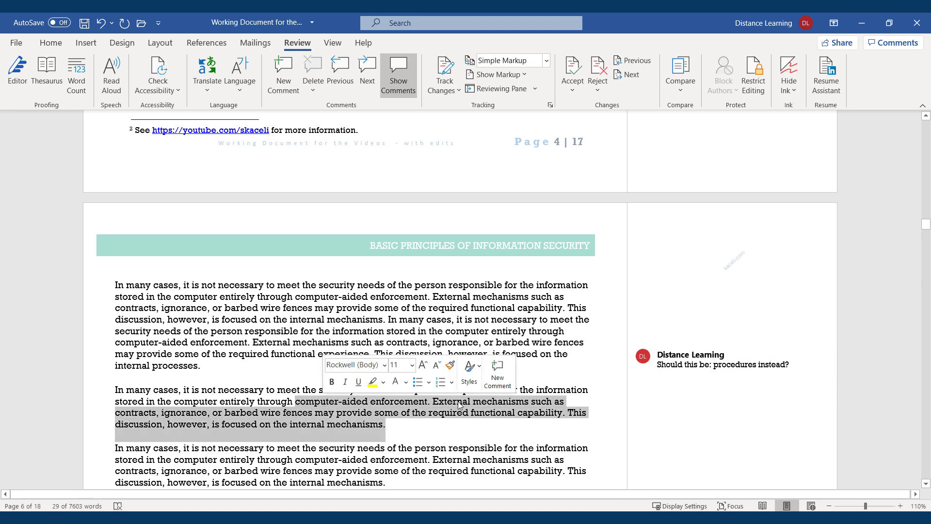
mouse_move(640, 388)
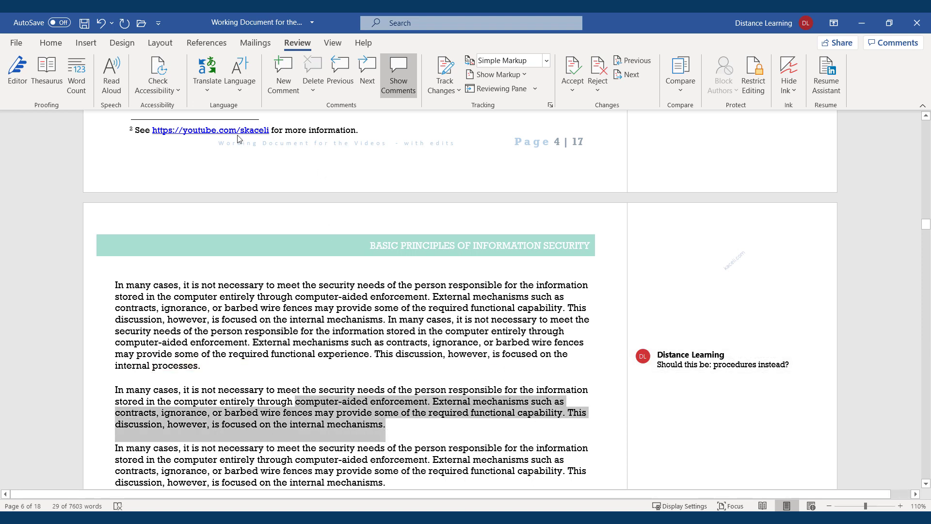
click(283, 73)
text(This does not relate to the context of this section.)
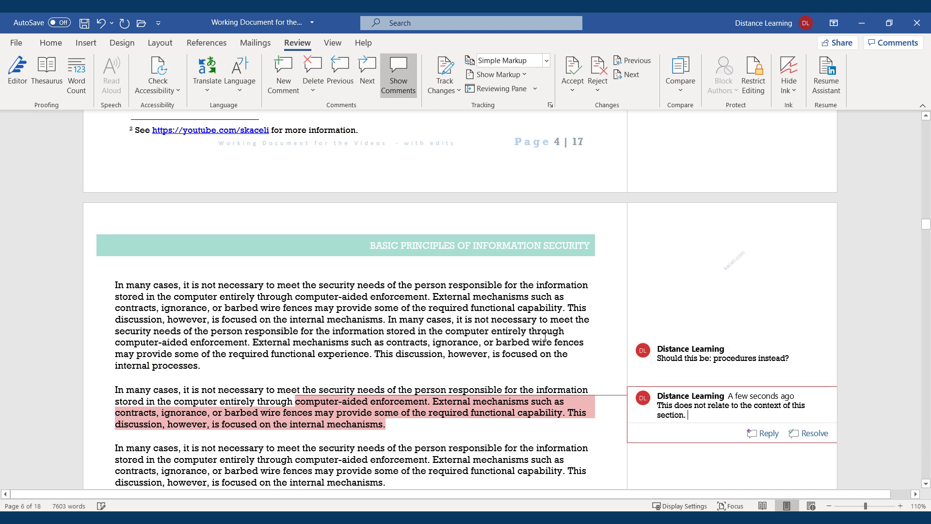
click(320, 322)
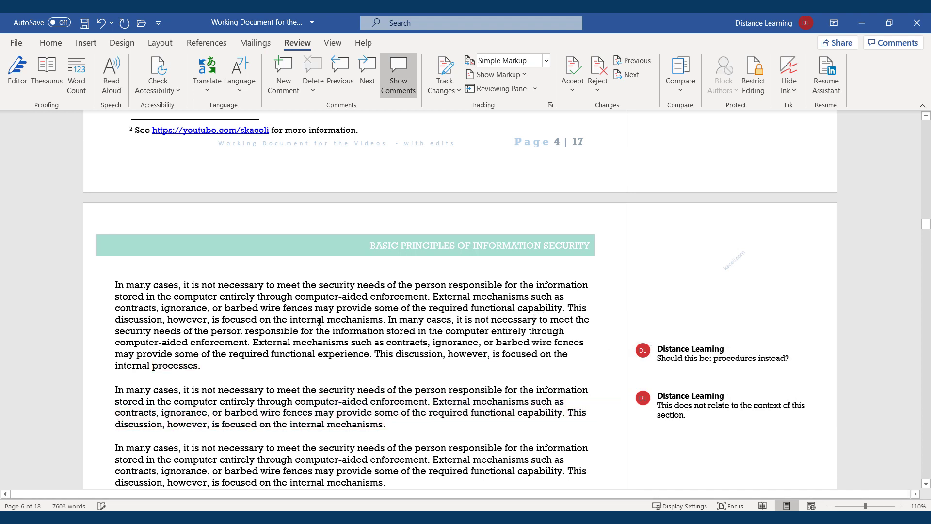
click(331, 331)
Step: With Track Changes on, replace 'through computer-aided enforcement' with 'without saving it' and show All Markup
click(449, 68)
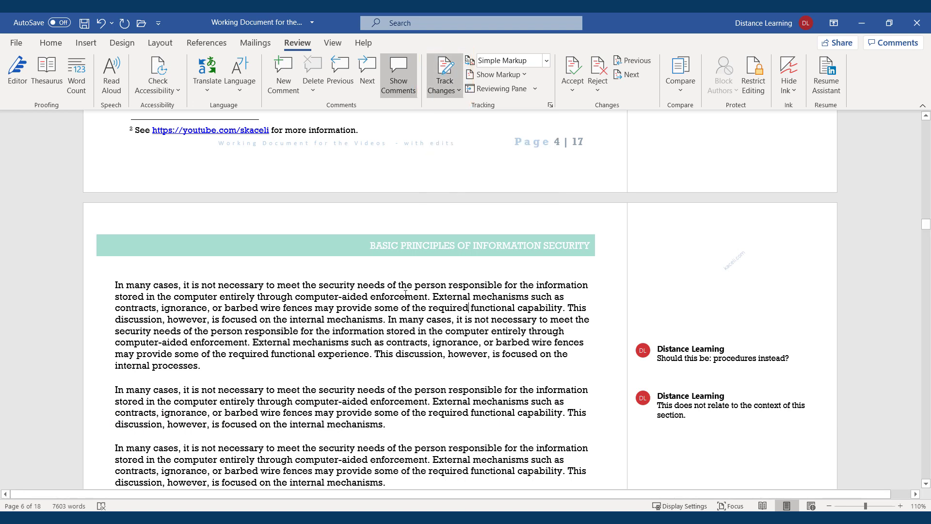
drag(428, 298, 280, 300)
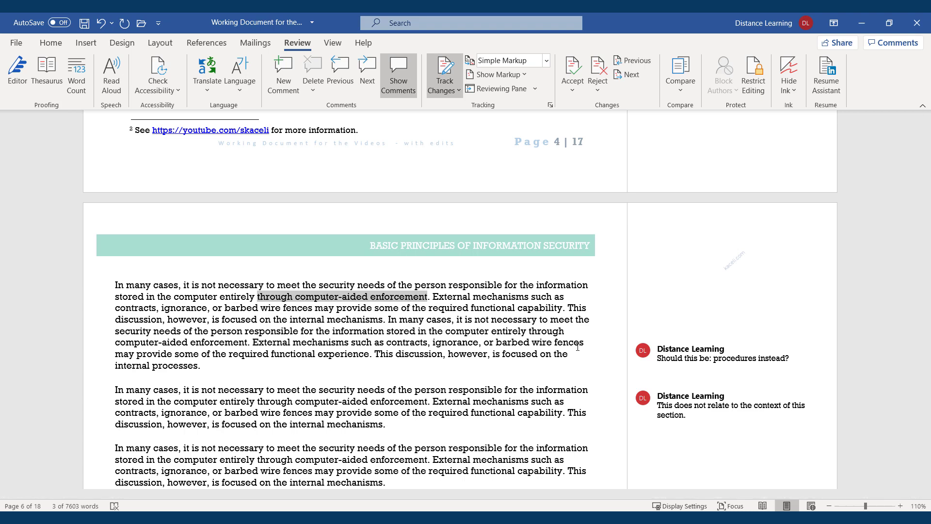
text(without saving it)
click(380, 321)
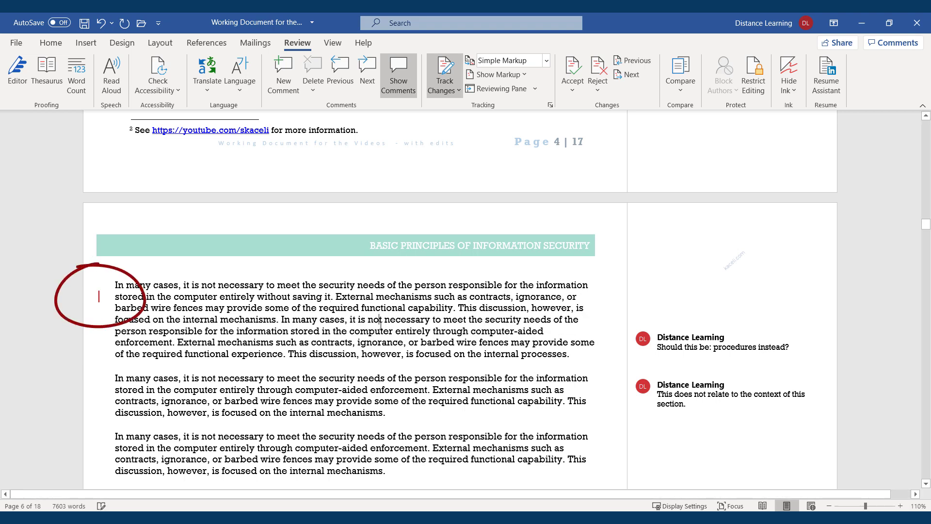
click(99, 298)
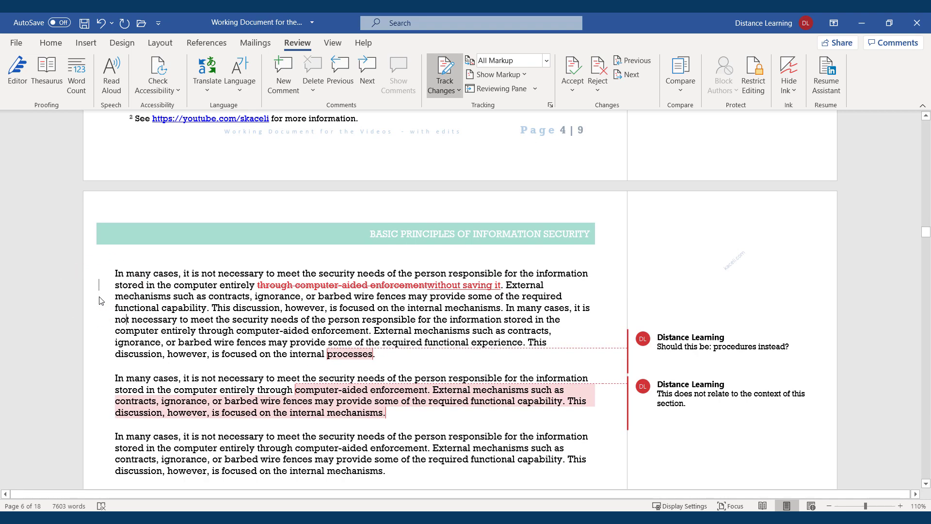
click(301, 284)
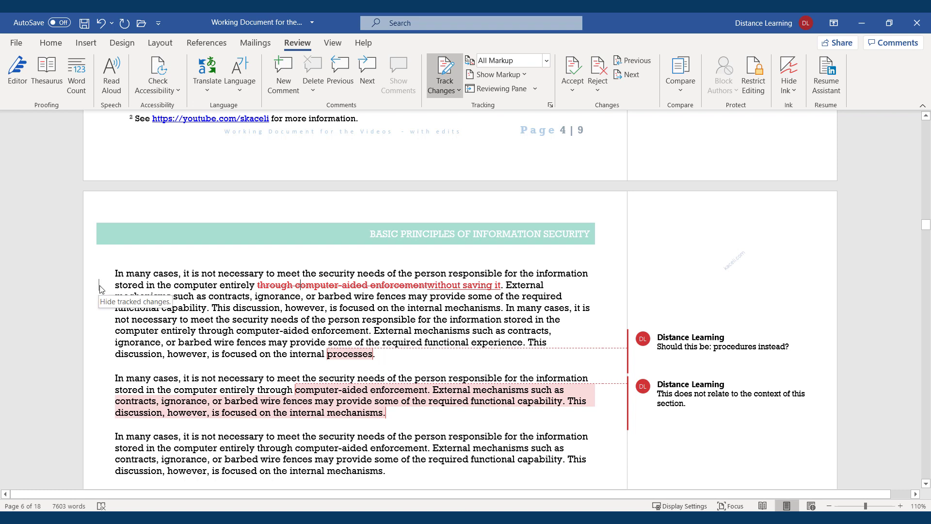
click(257, 319)
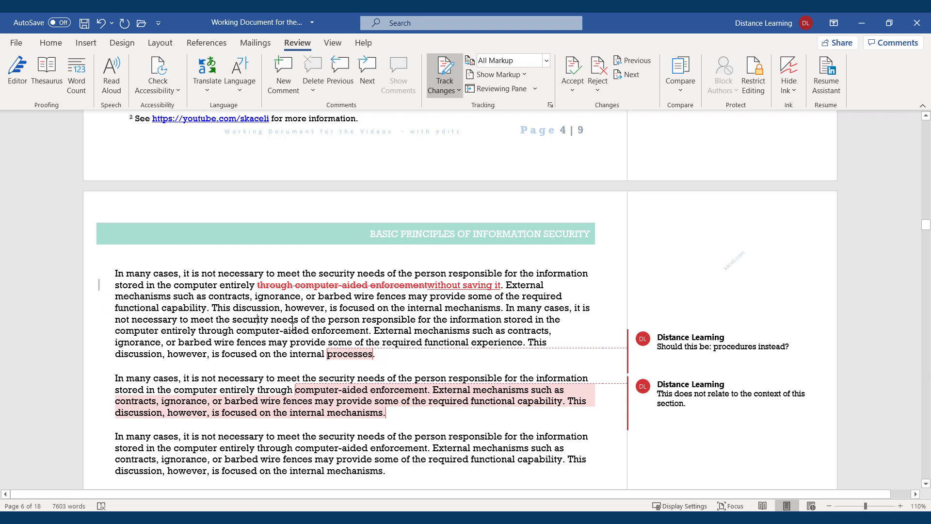
scroll(350, 323, down, 5)
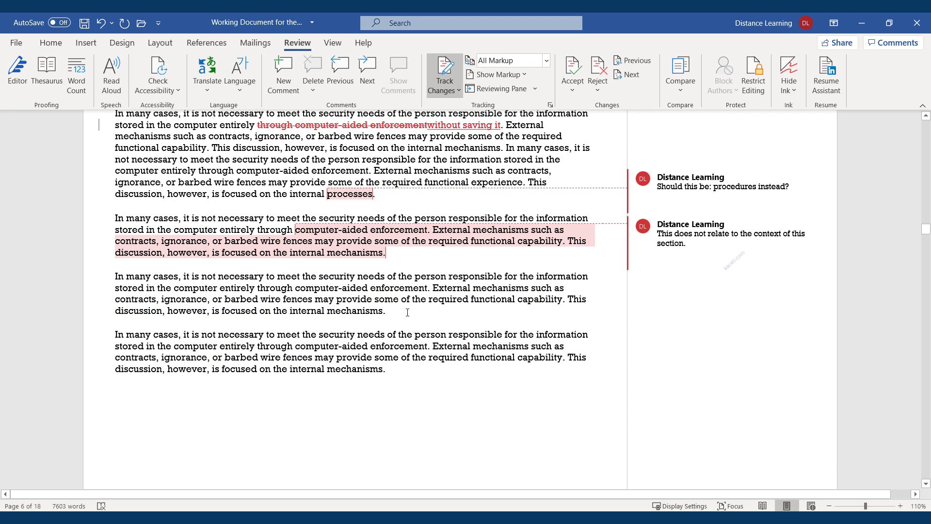
Step: Add 'This discussion however is focused on the internal systems.' to the end of paragraph three
click(397, 311)
text(This dis)
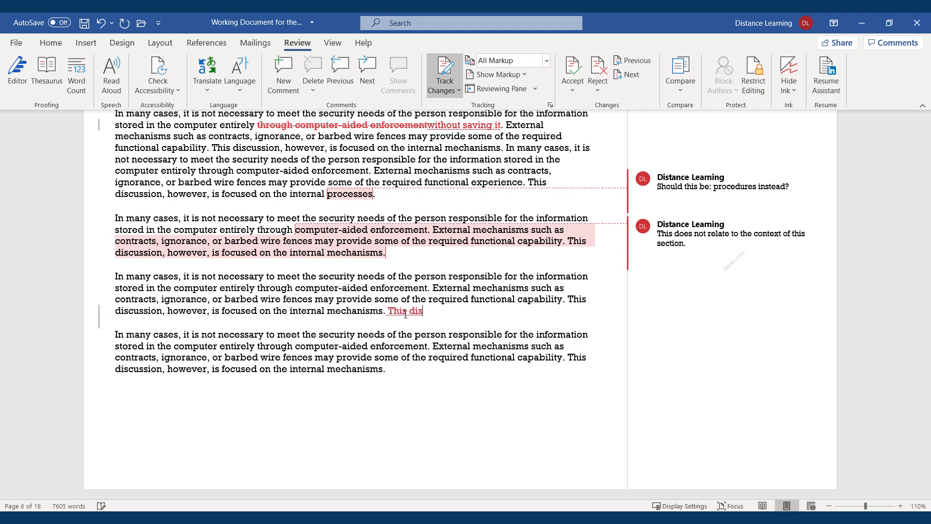
text(cussion however is focused on the internal systems.)
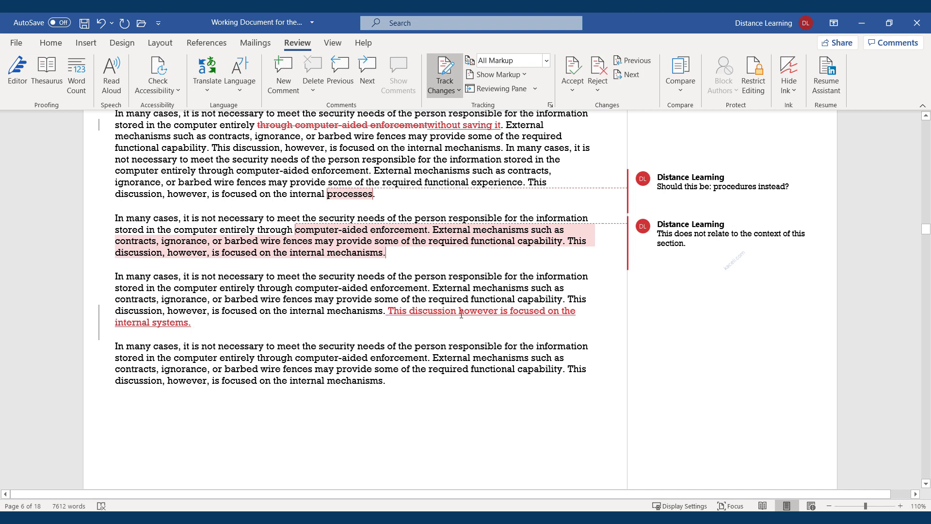
click(239, 311)
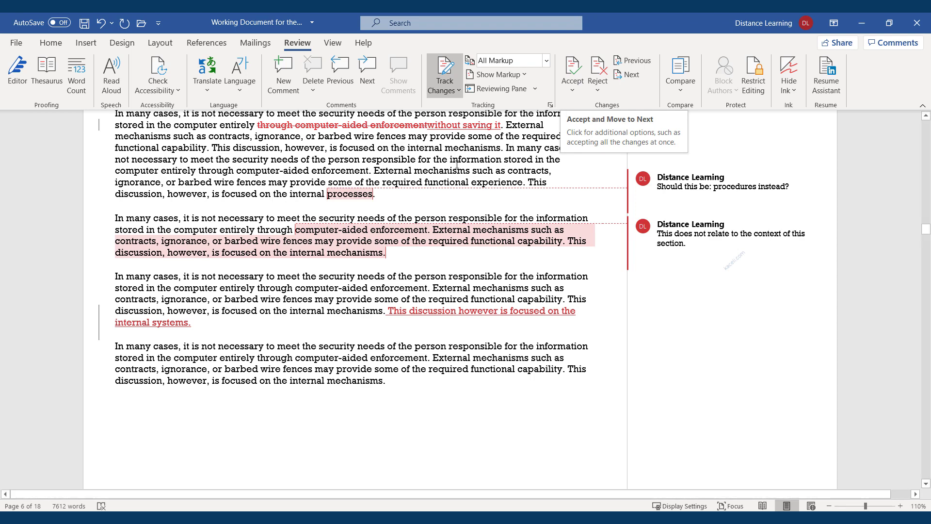
click(375, 124)
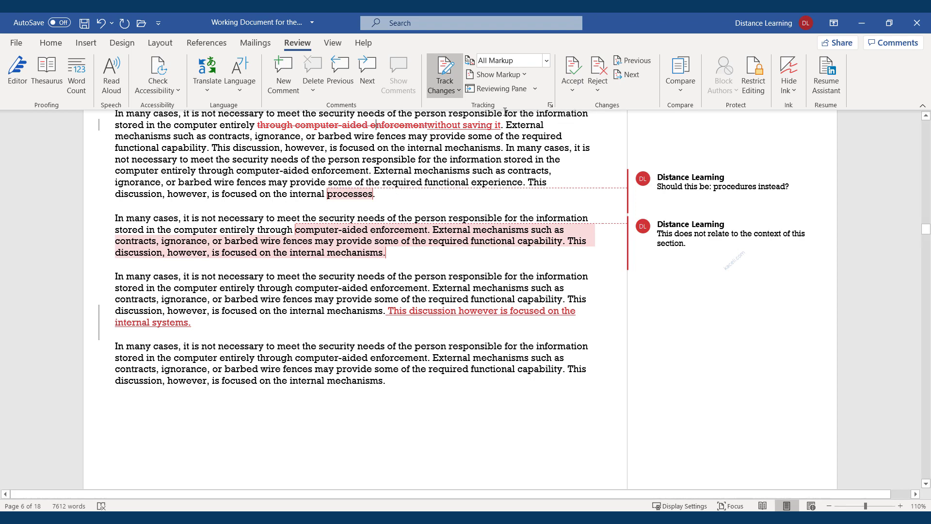
Step: Accept the deletion and the 'without saving it' insertion, moving to each next change
click(576, 90)
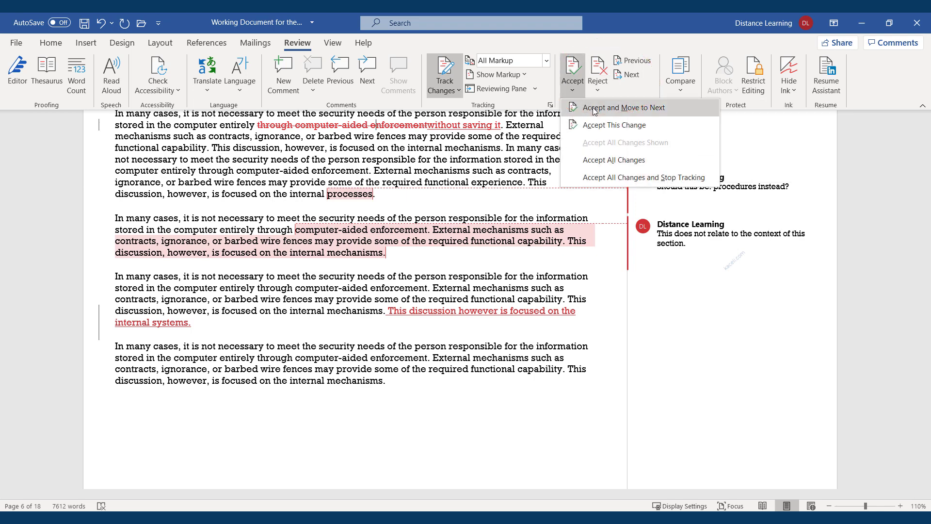
click(594, 107)
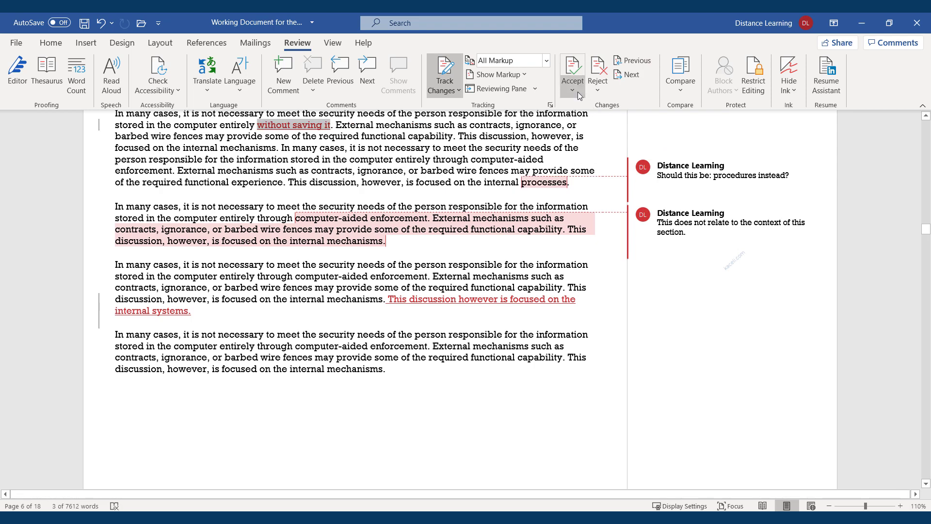
click(575, 89)
click(580, 108)
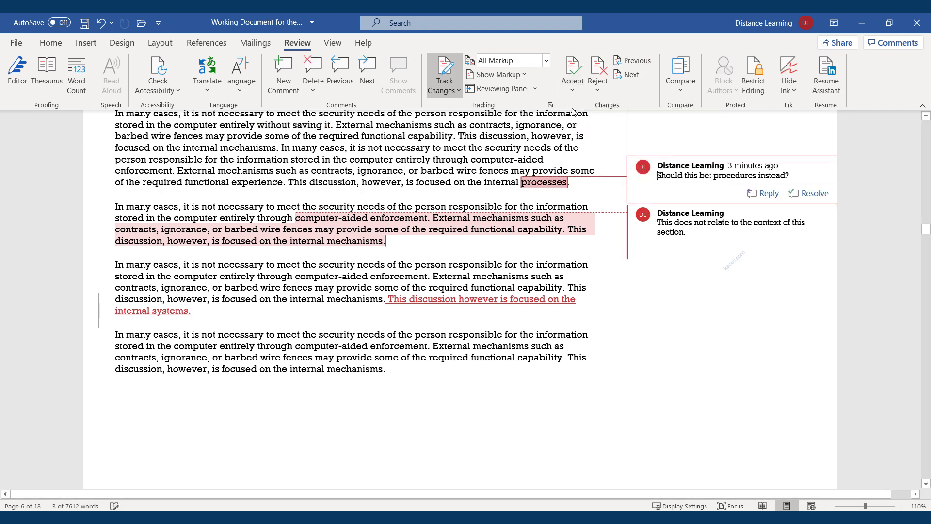
click(573, 90)
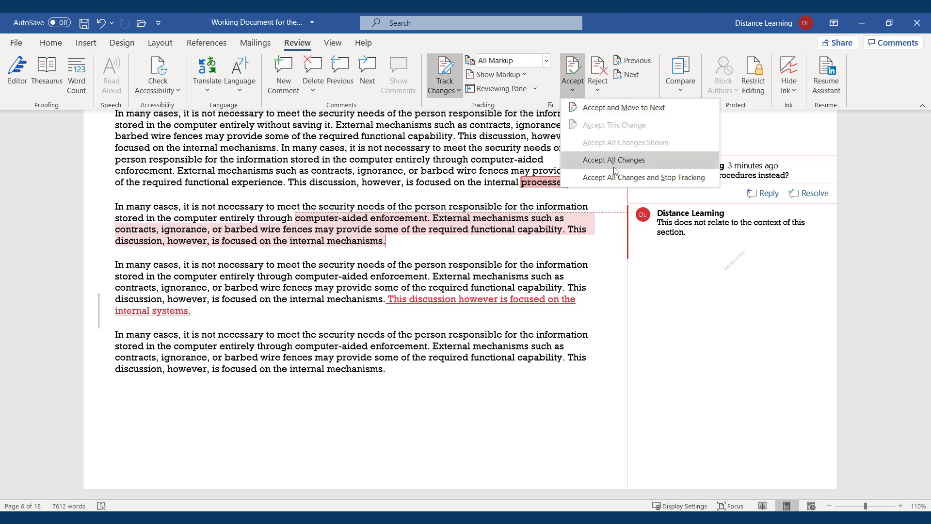
click(440, 298)
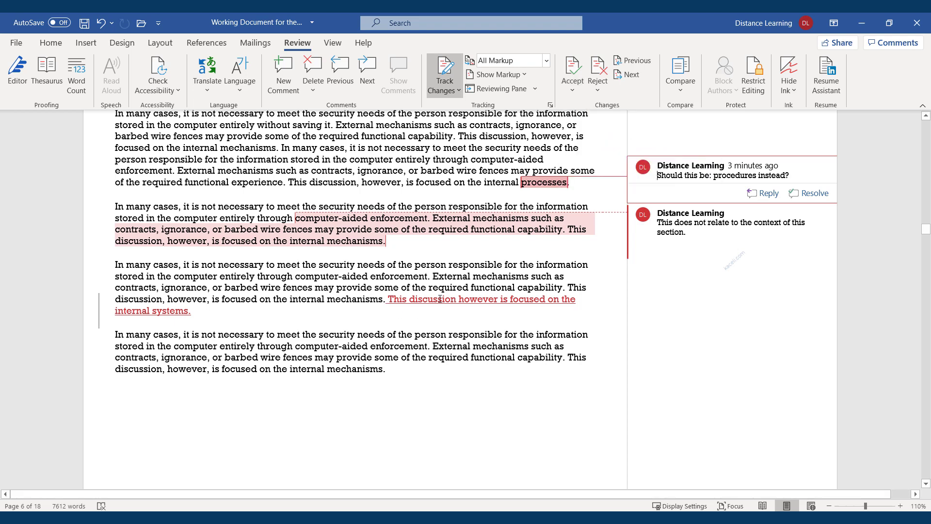
Step: Reject the 'processes' comment, then undo the second comment's removal
click(602, 85)
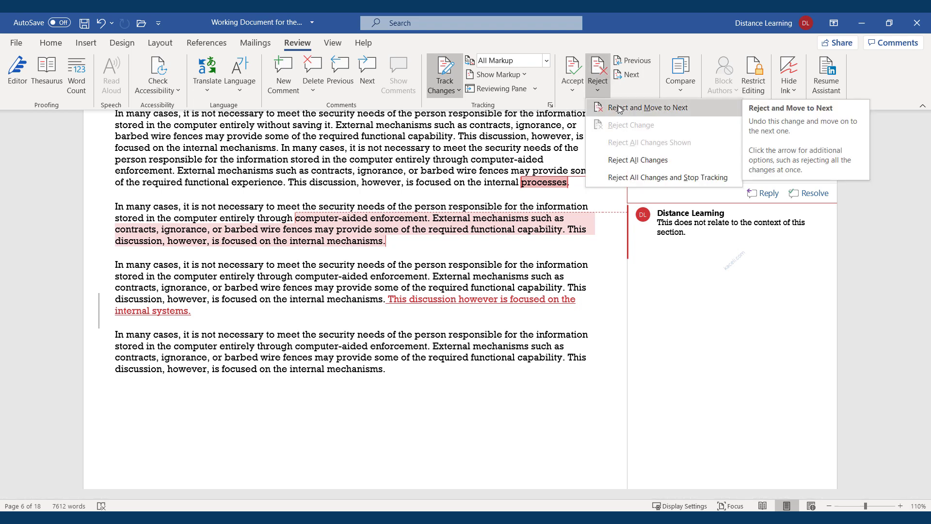
click(620, 108)
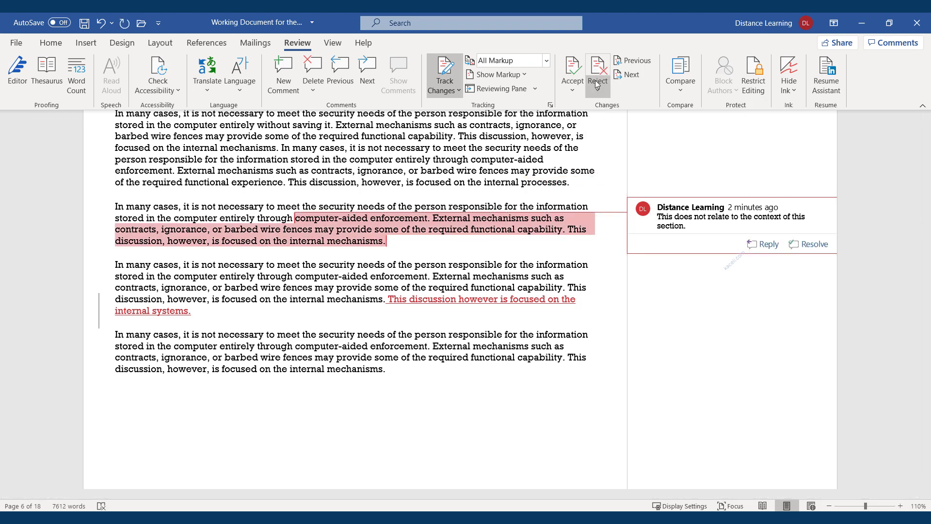
click(601, 89)
click(616, 108)
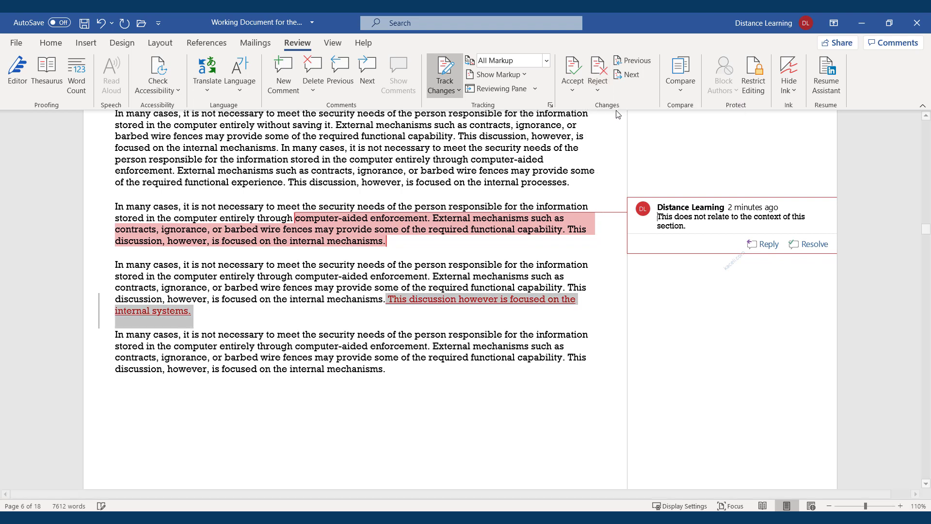
click(326, 274)
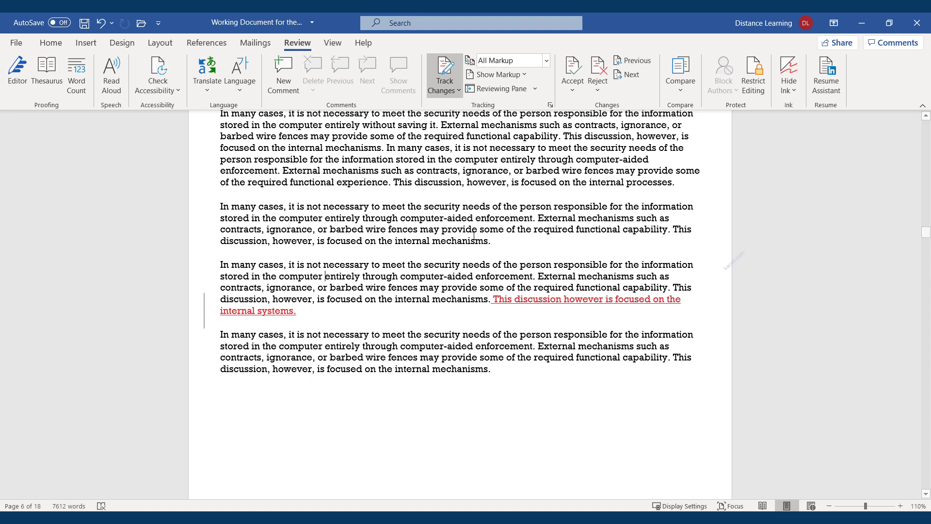
key(ctrl+z)
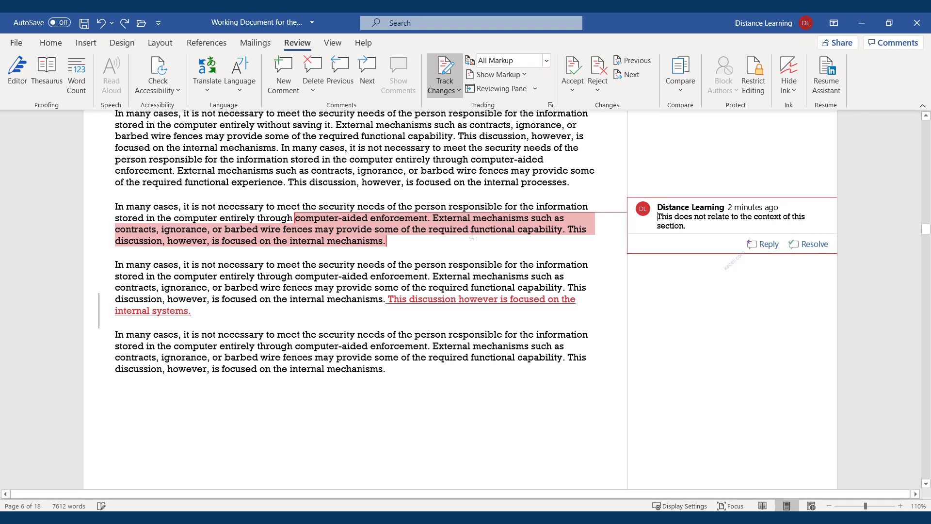
Step: Reply 'Reply goes here.' to the comment 'This does not relate to the context of this section.'
click(646, 214)
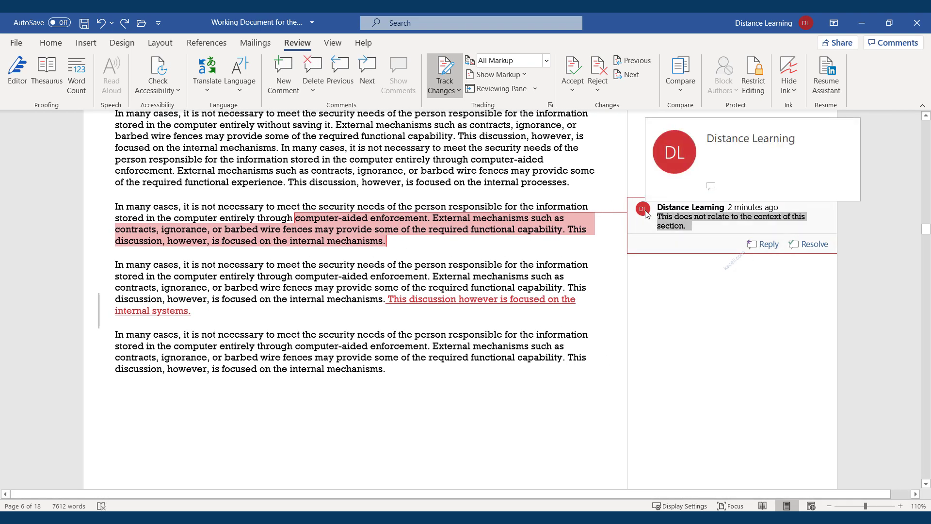
click(646, 214)
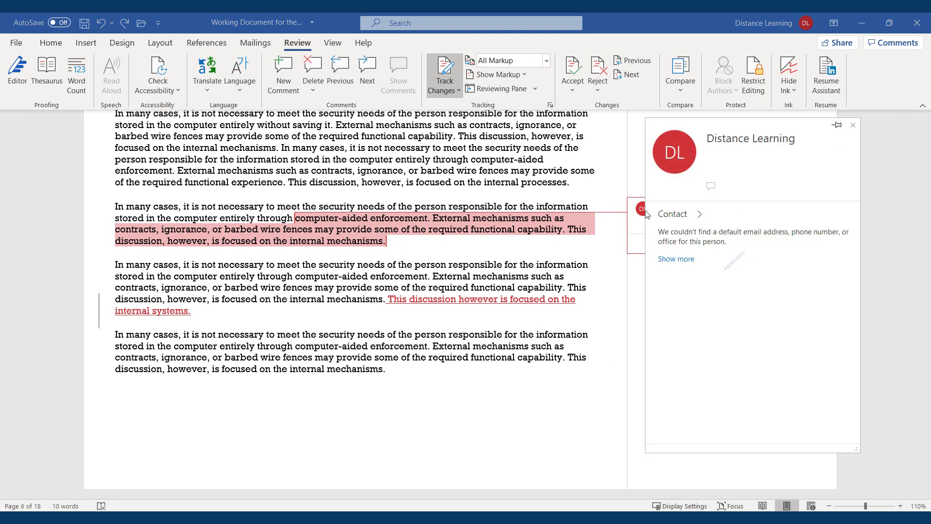
click(853, 126)
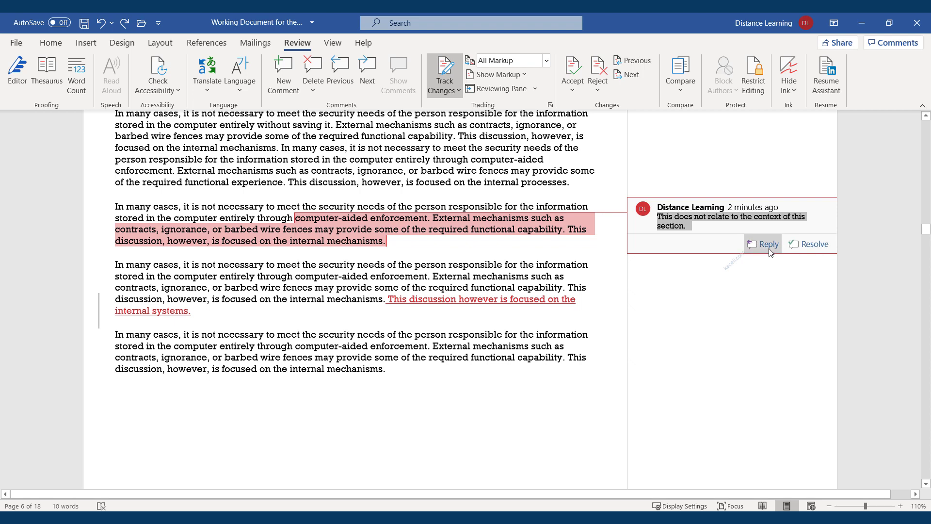
click(727, 228)
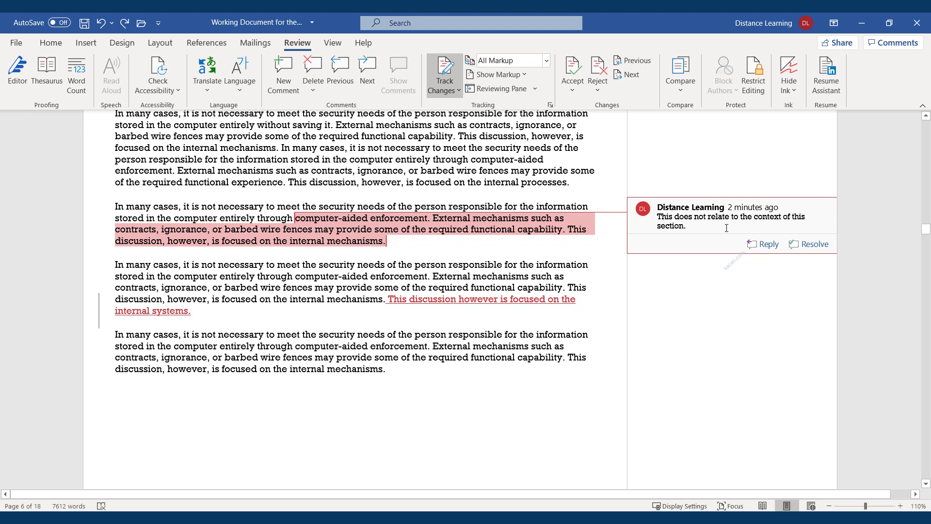
click(764, 244)
text(Reply goes here.)
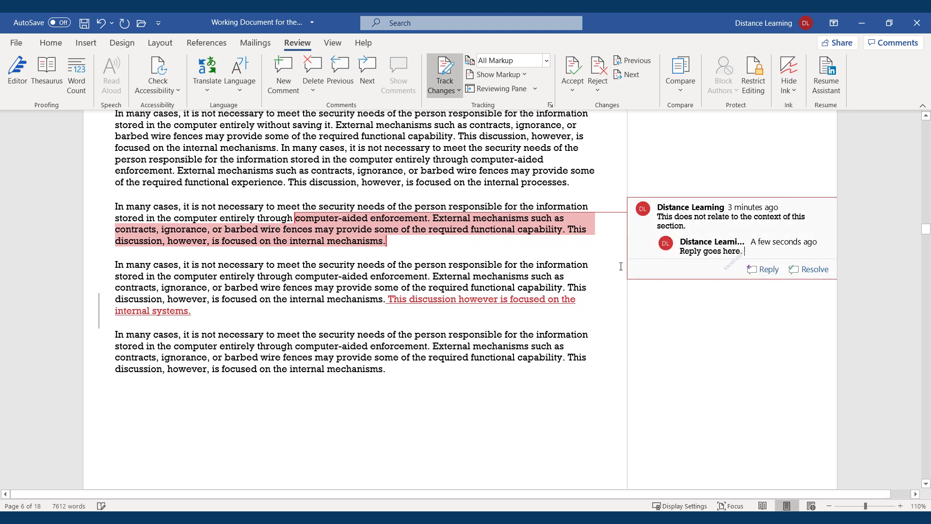
click(493, 245)
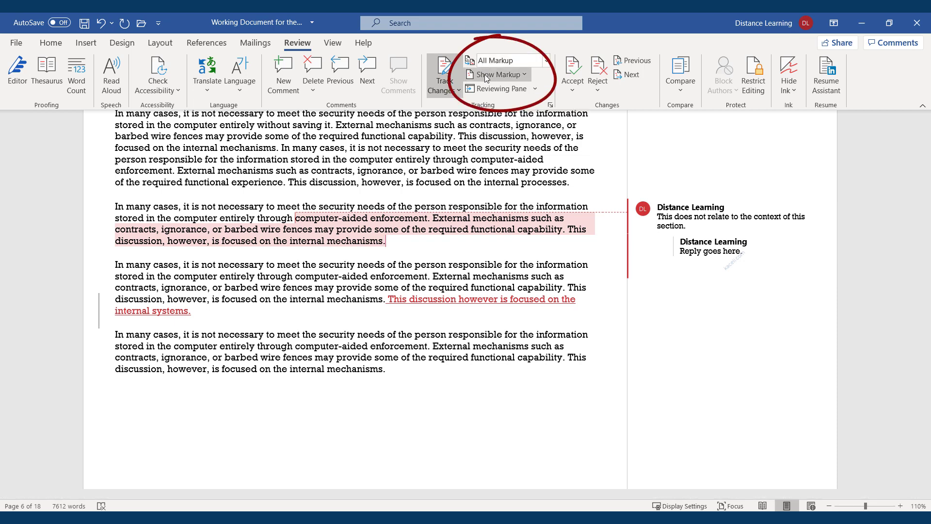
click(546, 61)
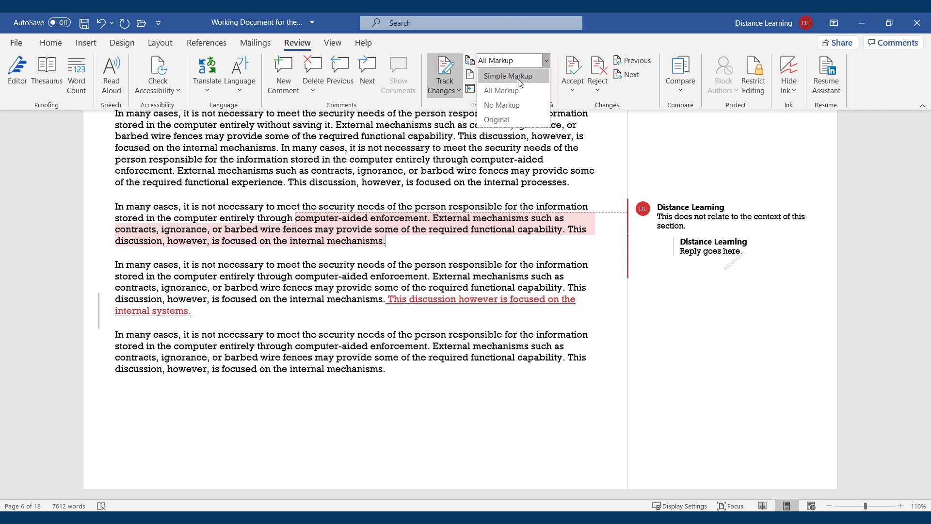
click(546, 61)
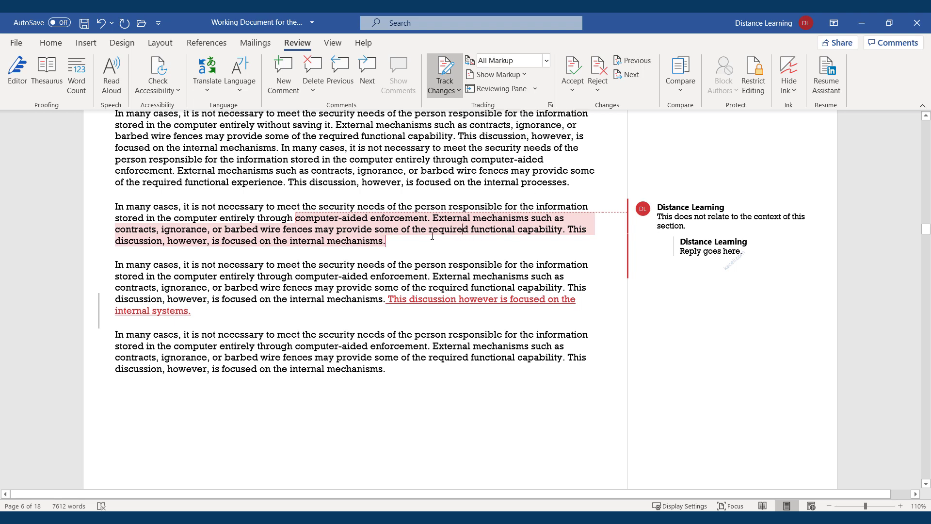
drag(384, 238, 295, 217)
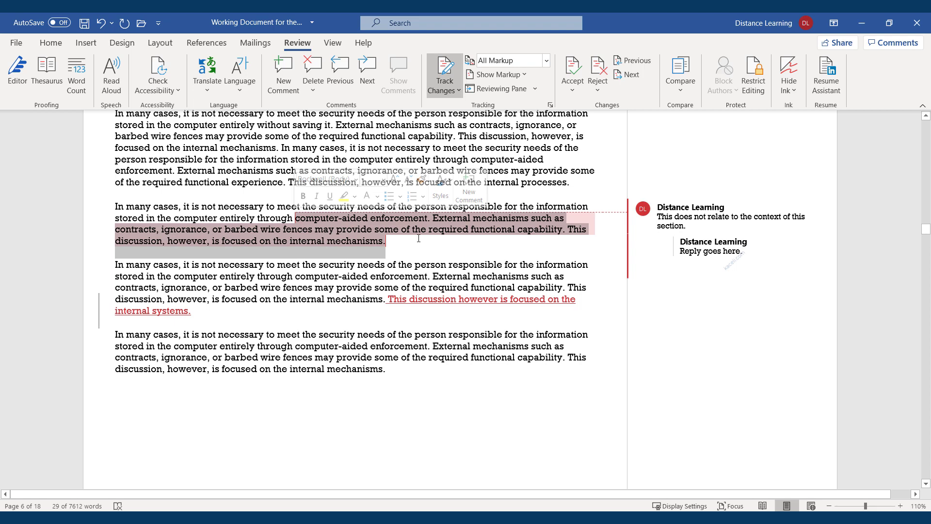
click(432, 206)
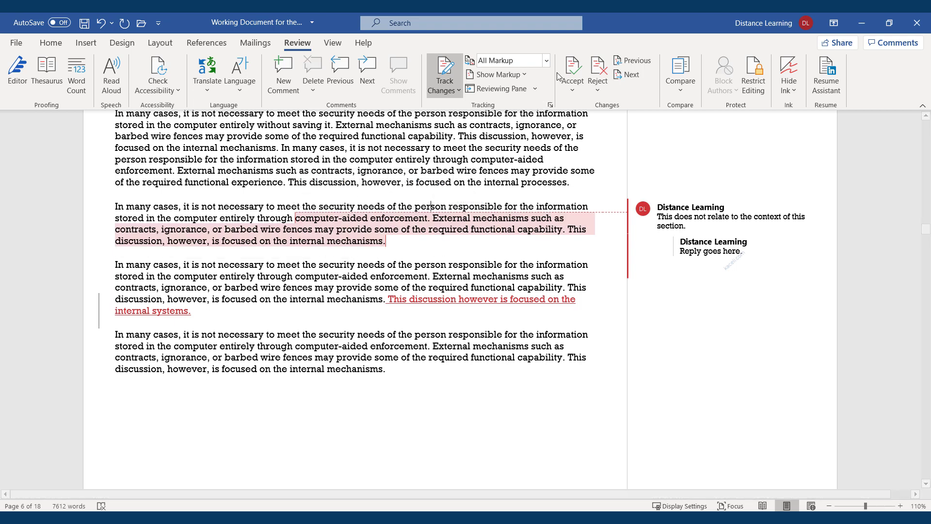
click(546, 60)
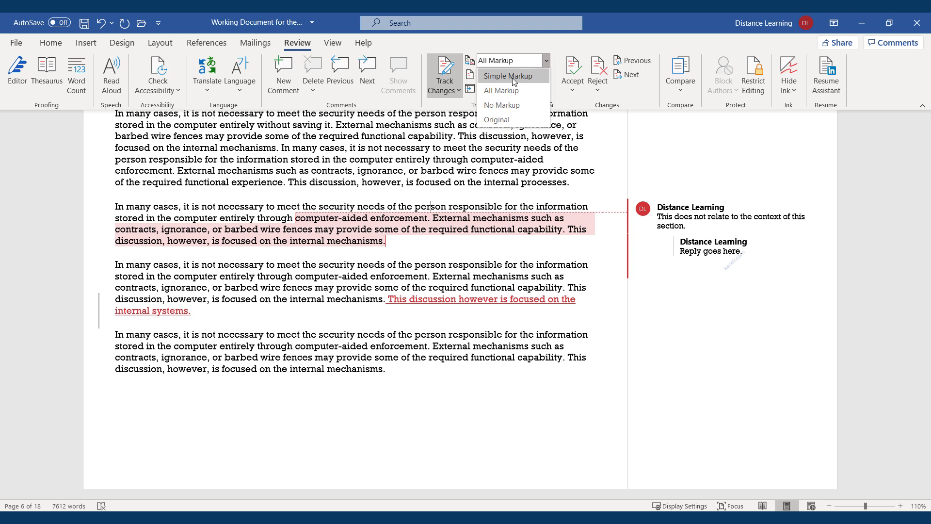
click(498, 119)
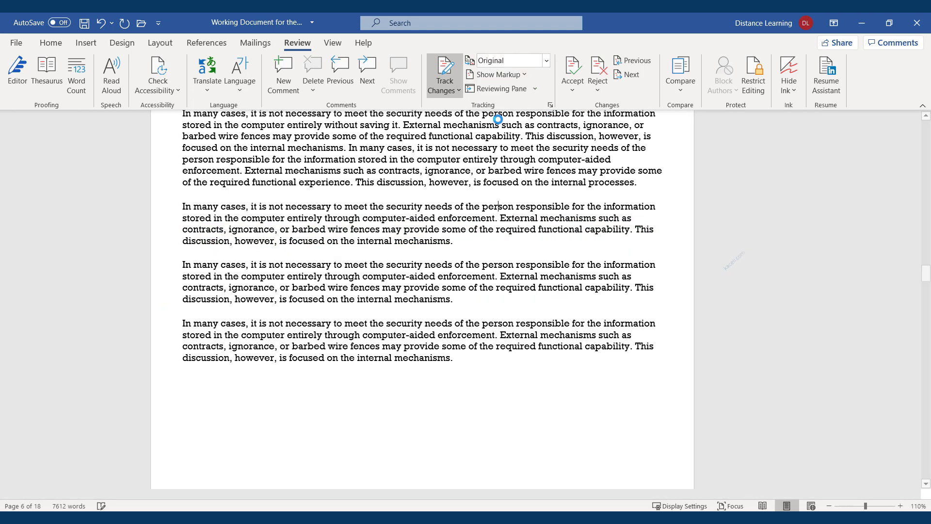
click(547, 61)
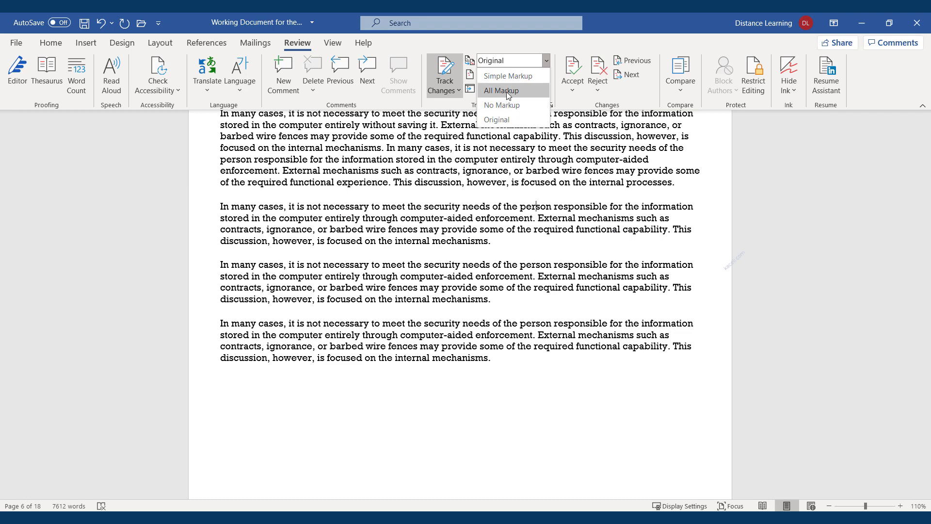
click(508, 77)
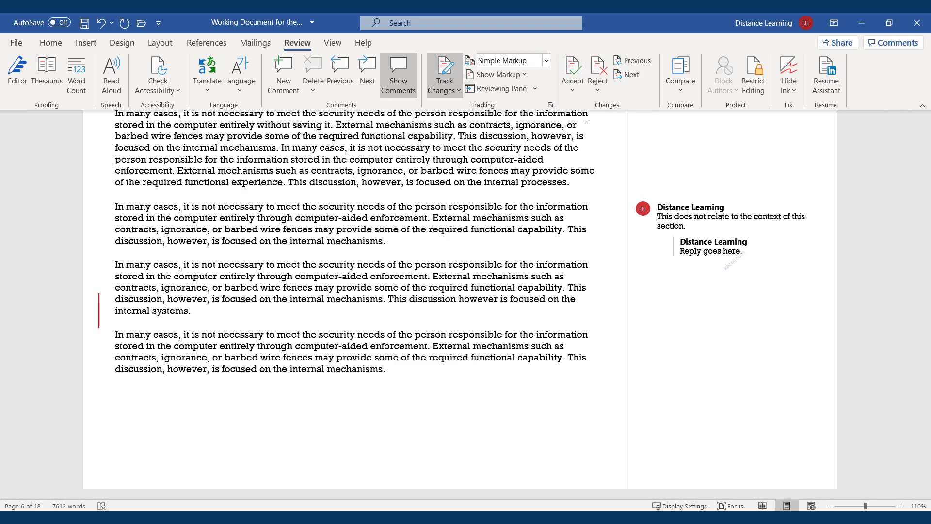
mouse_move(425, 216)
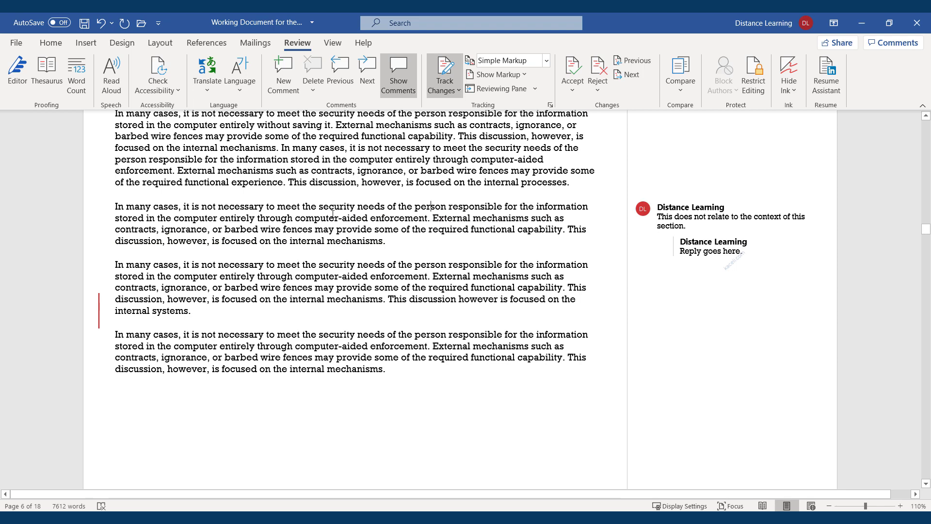
click(546, 60)
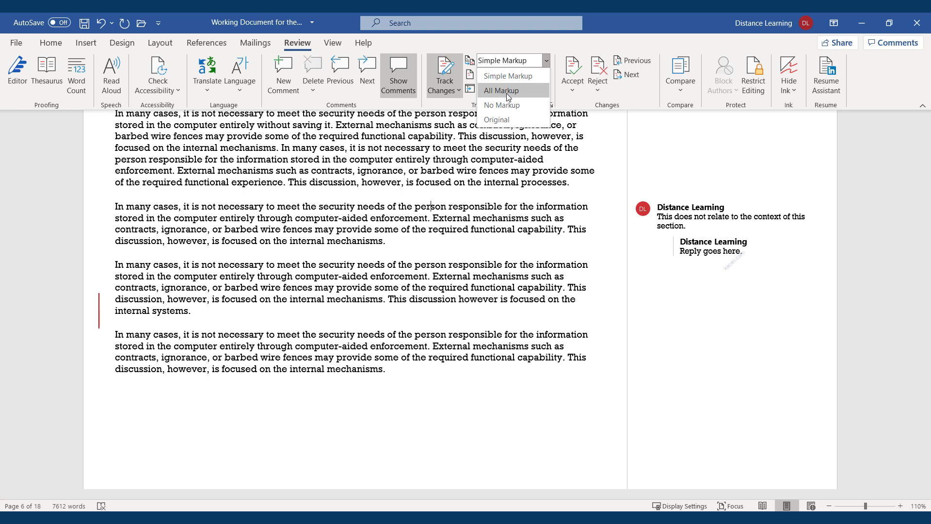
click(506, 93)
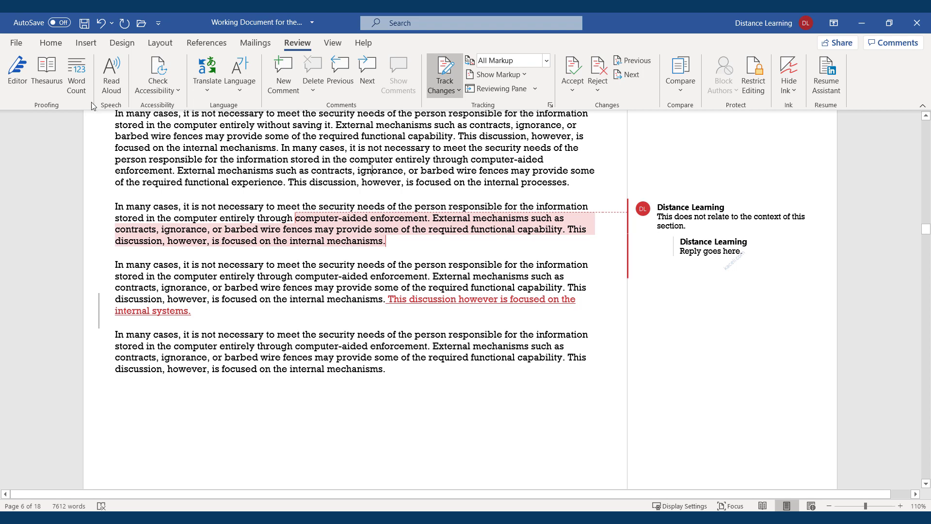
Step: Start Inspect Document from File > Info and save the report when asked
click(16, 44)
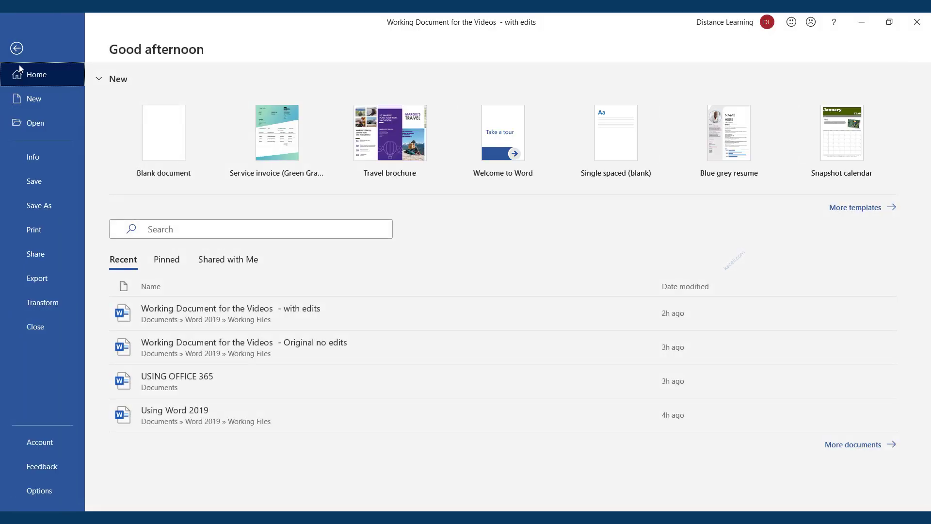
click(35, 158)
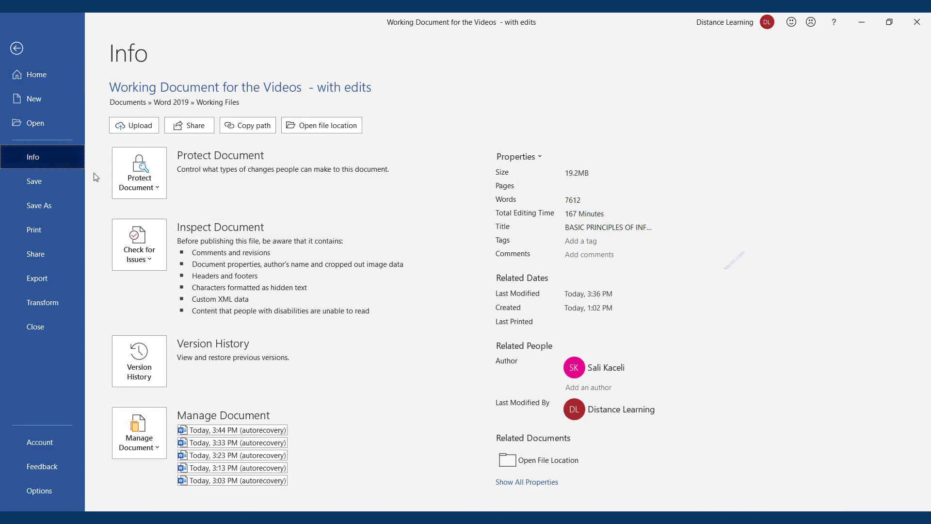
click(150, 260)
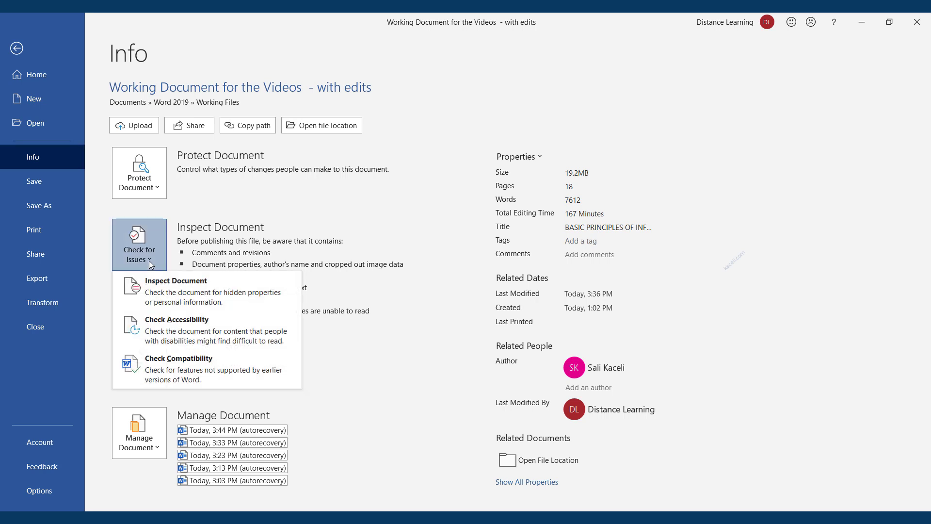
click(184, 302)
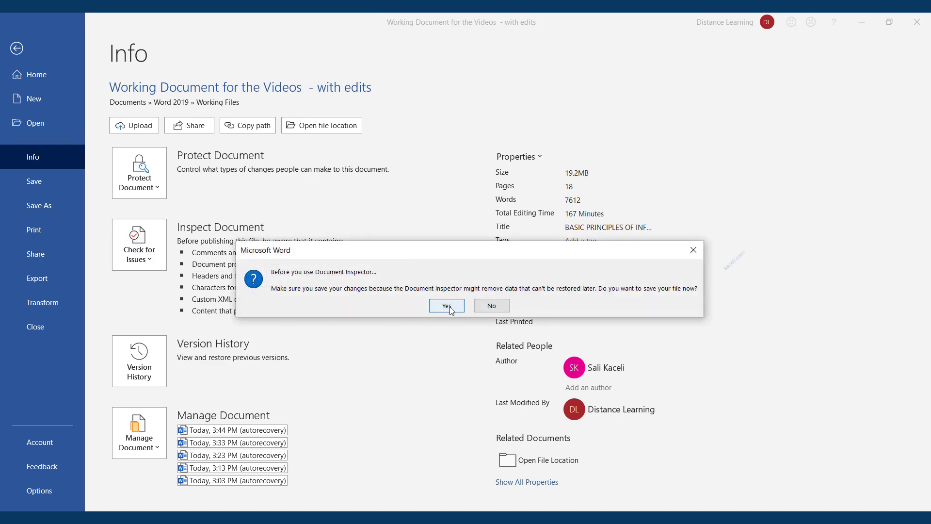
click(449, 308)
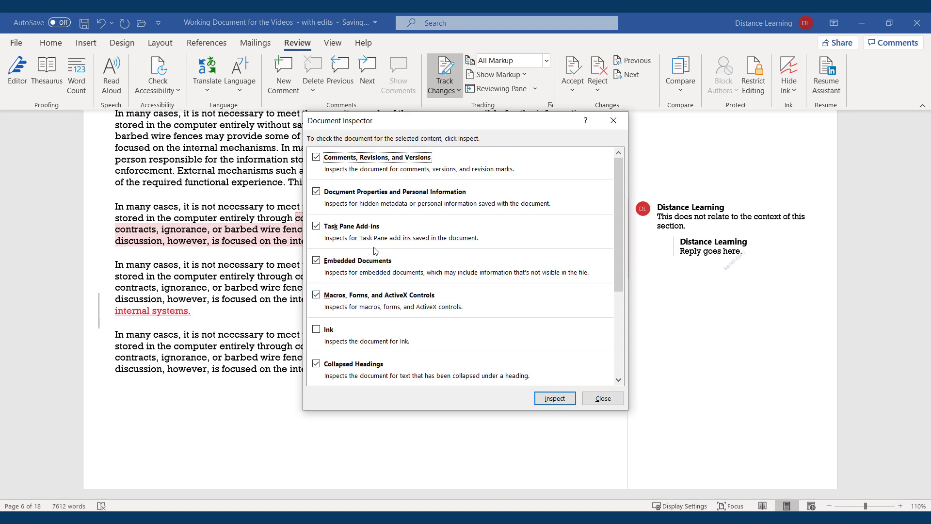
Step: Uncheck Document Properties, Task Pane Add-ins, Embedded Documents, Macros/Forms/ActiveX and Collapsed Headings
click(317, 193)
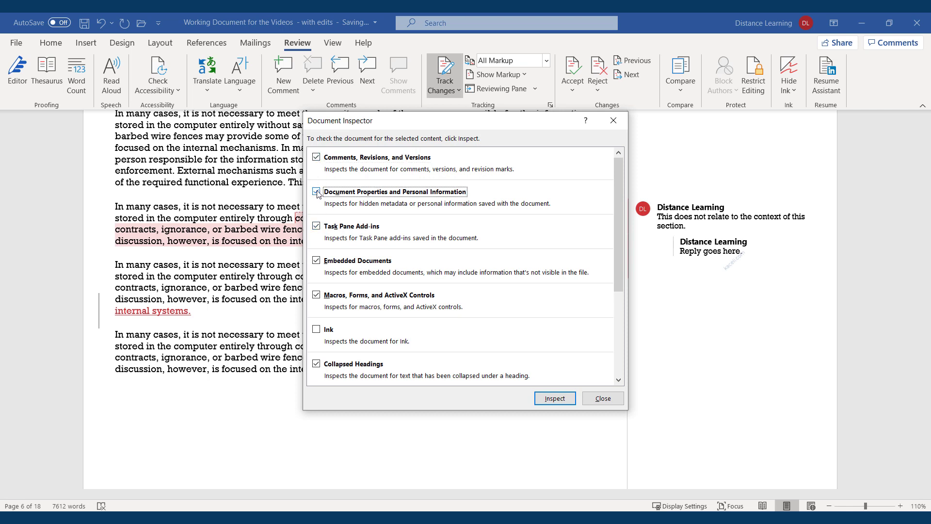
click(316, 227)
click(317, 261)
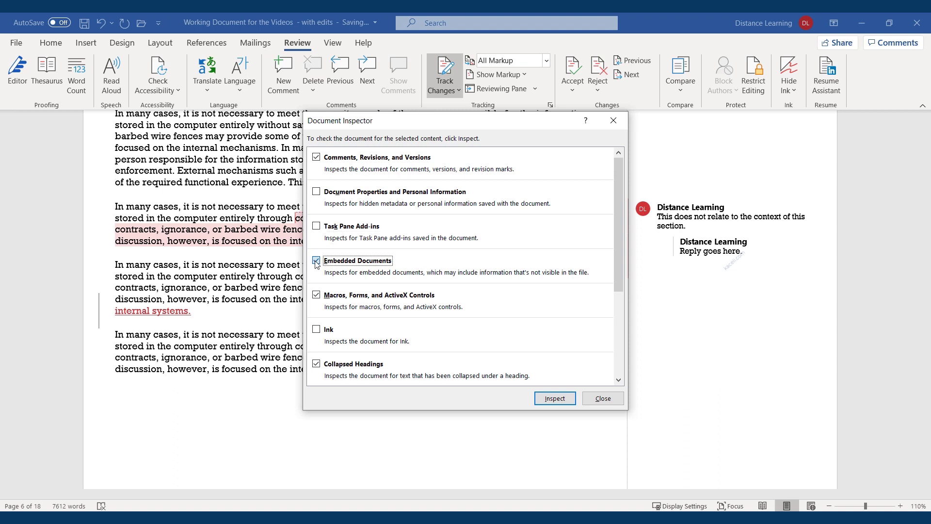
click(317, 295)
click(316, 365)
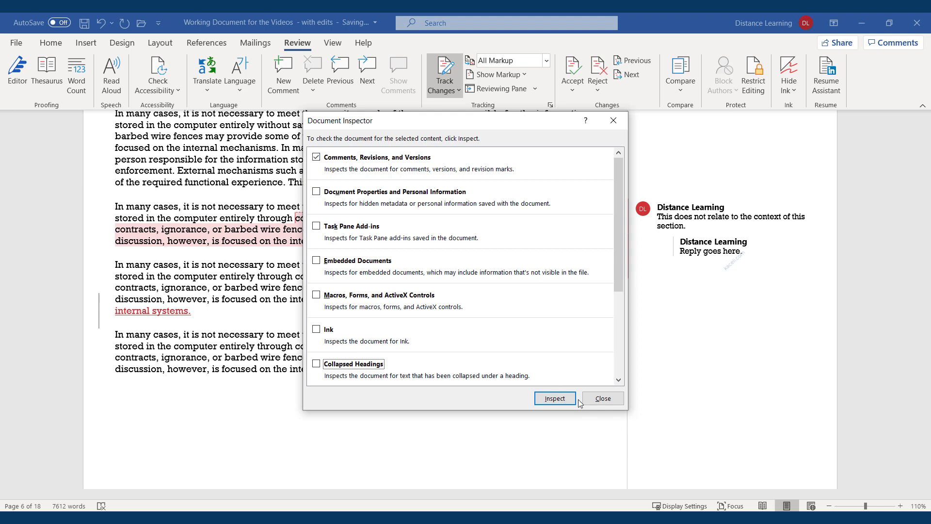
Step: Inspect the report, remove all comments, revision marks and custom XML data, then reinspect
click(555, 398)
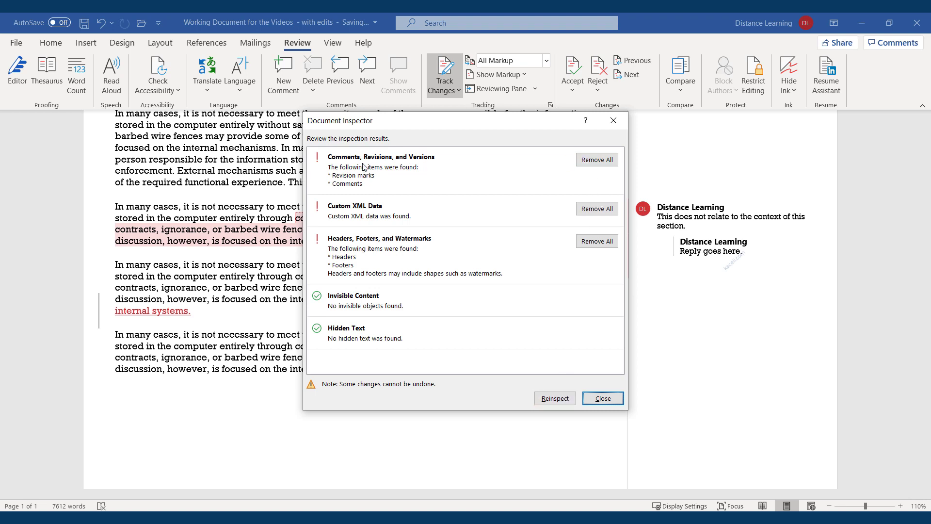
click(595, 160)
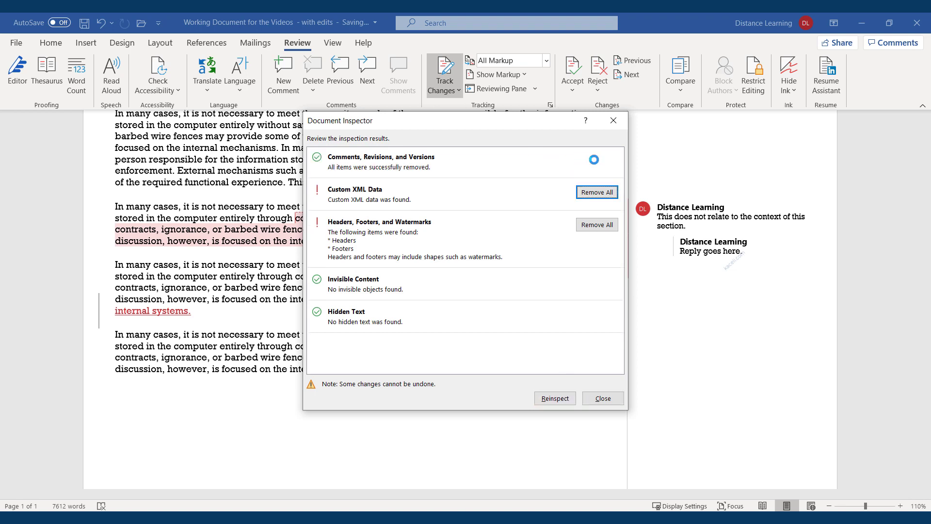
click(592, 194)
click(556, 400)
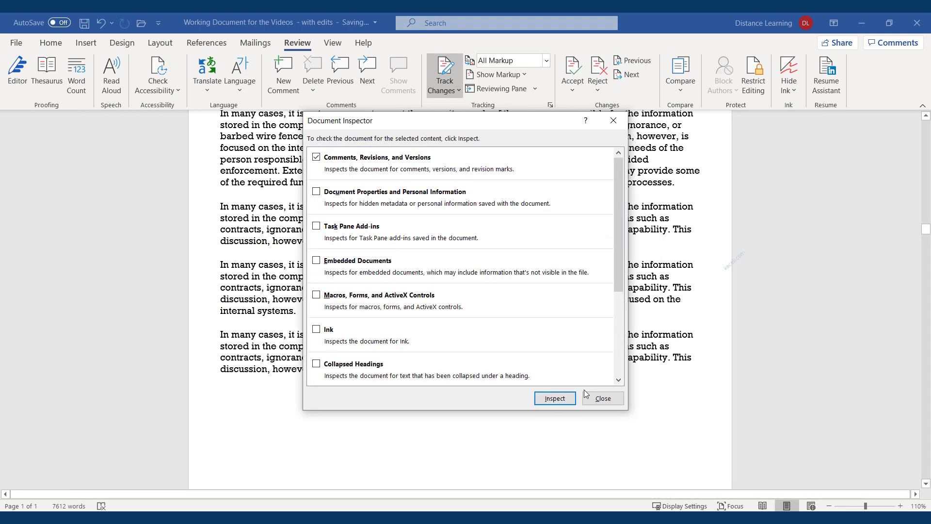
click(556, 399)
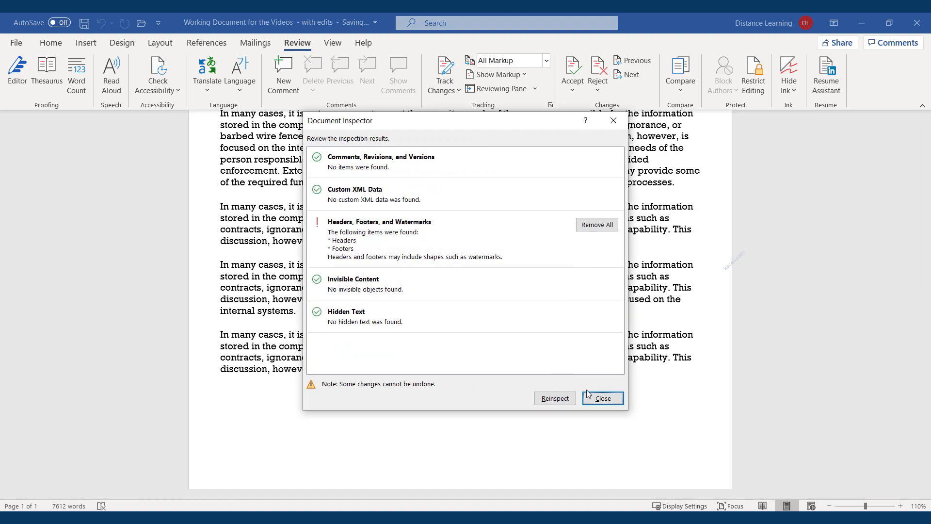
Step: Close the Document Inspector, acknowledge the repair message, and look over the cleaned report
click(603, 399)
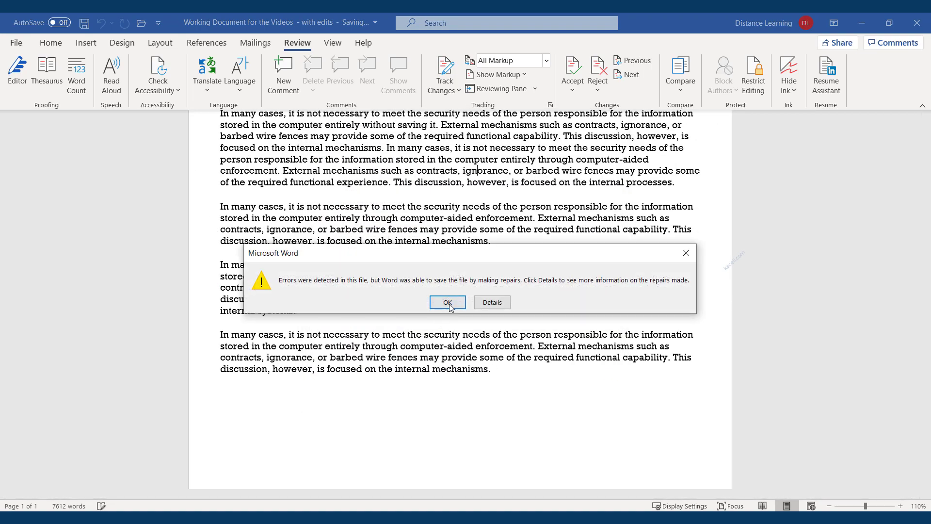
click(446, 304)
scroll(443, 310, up, 20)
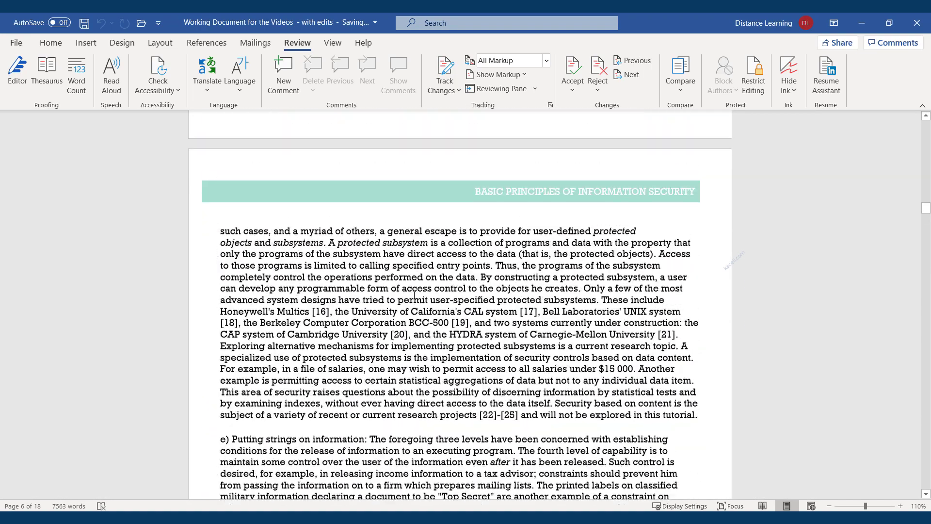
scroll(414, 295, up, 20)
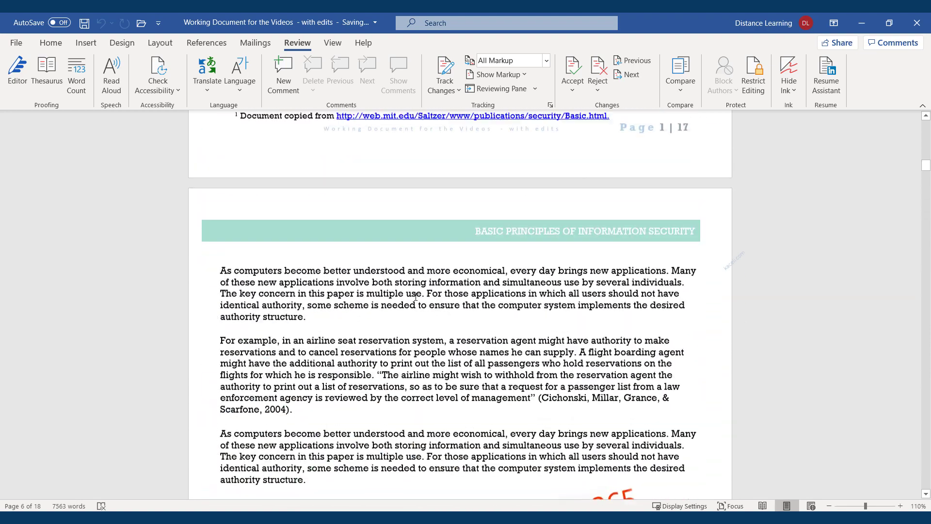
scroll(417, 299, up, 11)
scroll(493, 290, down, 10)
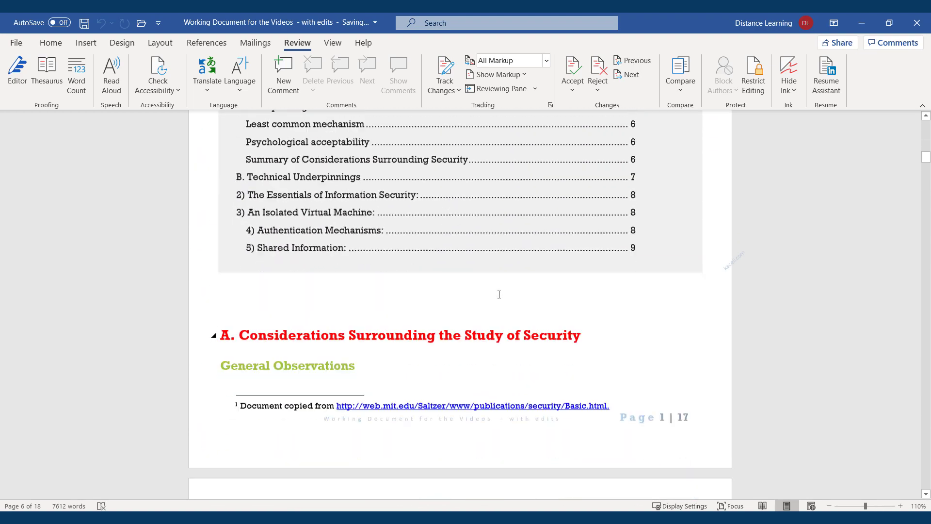
scroll(522, 275, down, 10)
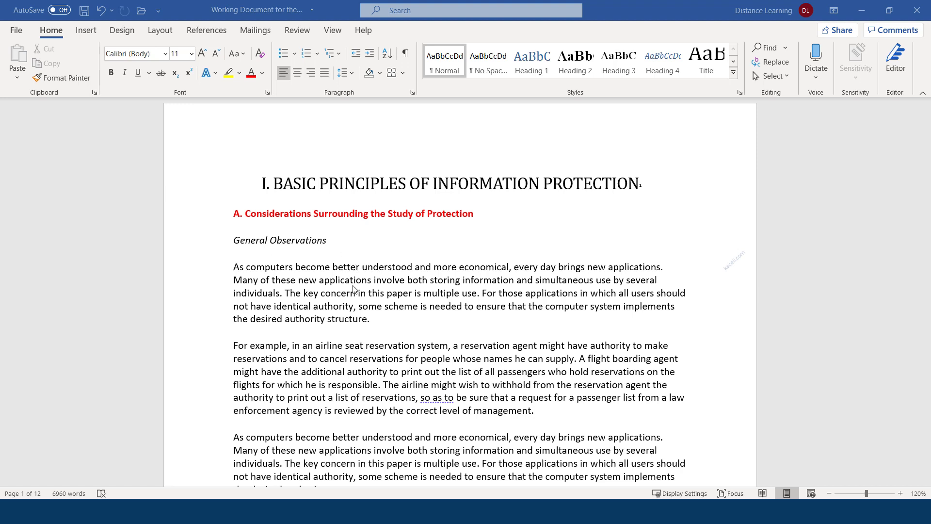
Step: Export the report as a PDF named 'Working Document for the Videos PDF'
click(16, 33)
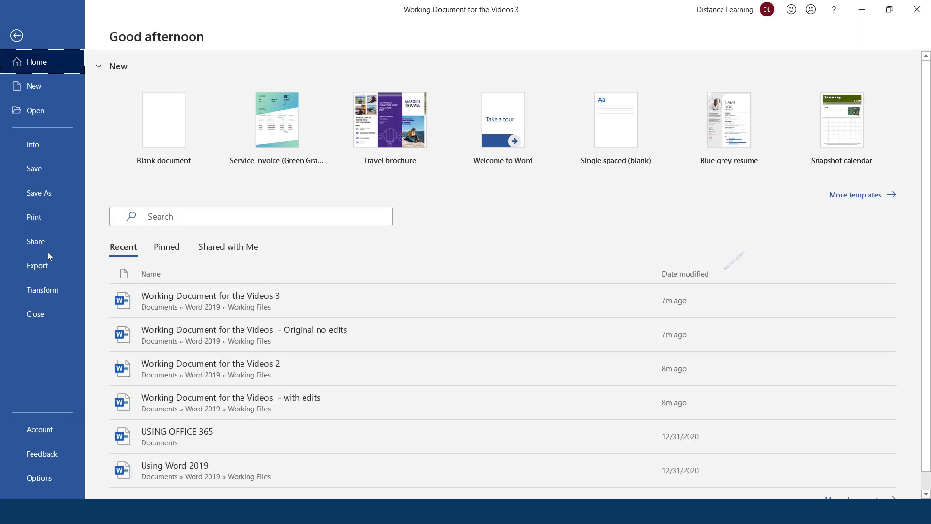
click(36, 267)
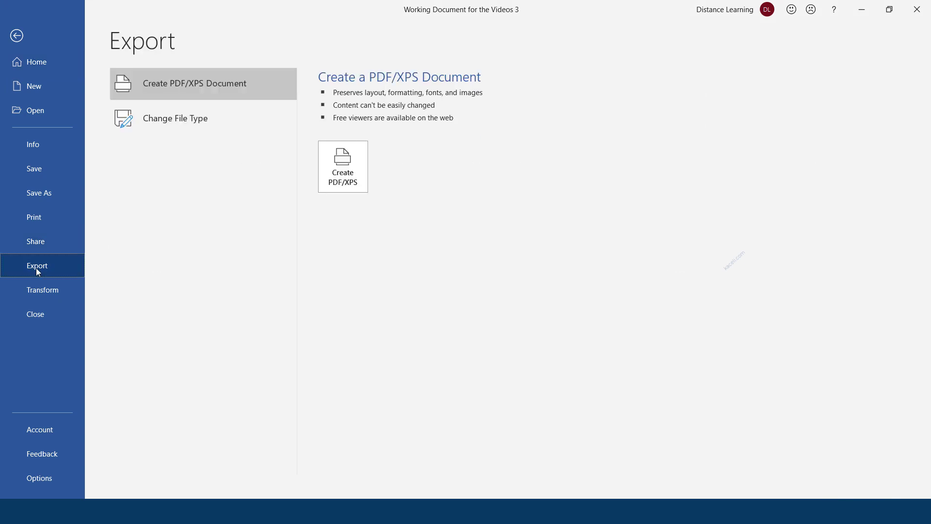
click(349, 165)
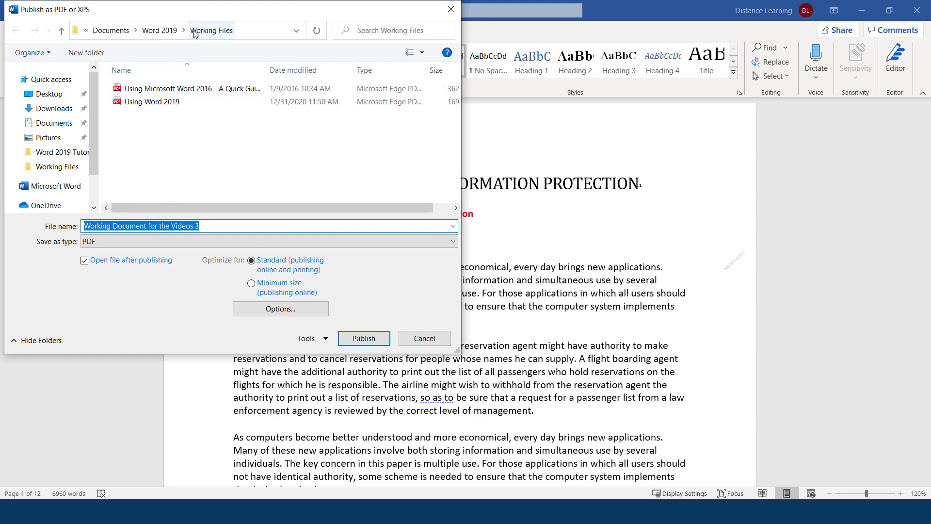
click(214, 225)
key(BackSpace)
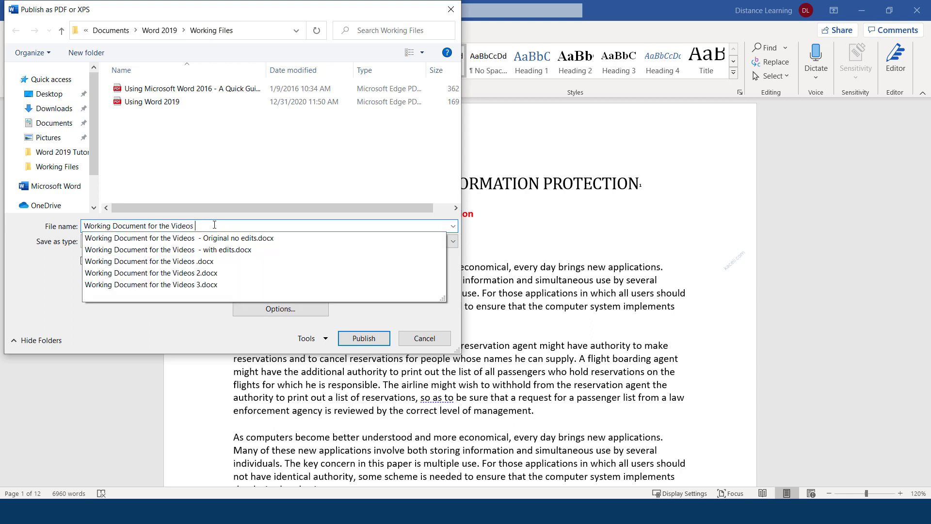
text(PDF)
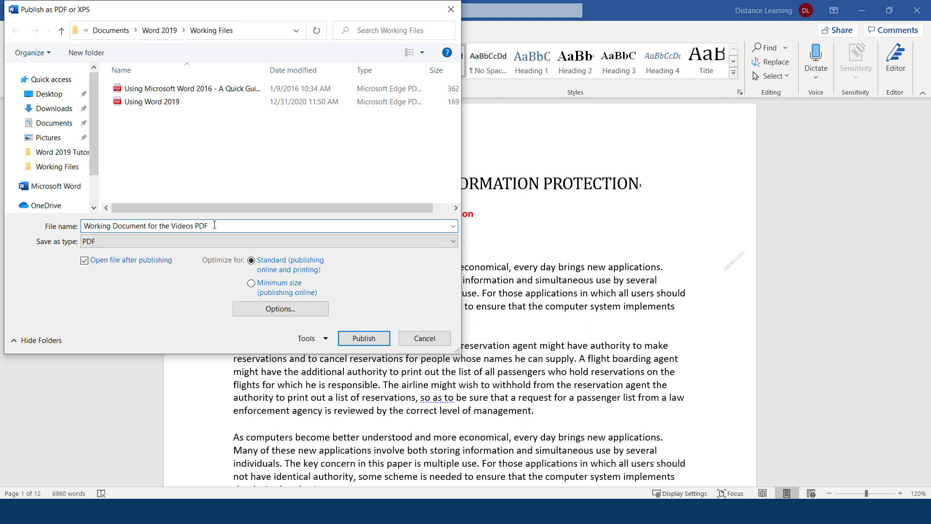
click(361, 338)
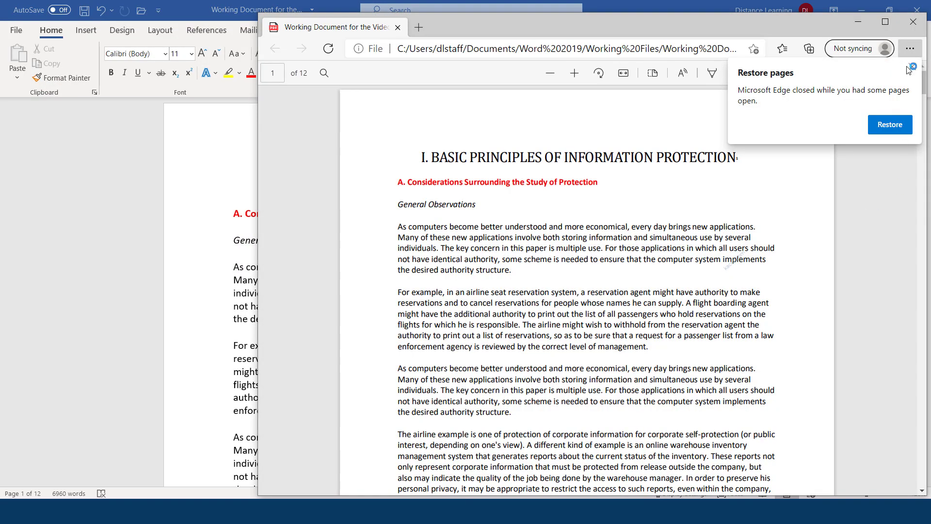
Step: Dismiss Edge's restore prompt, scroll through the exported PDF, and close Edge
click(912, 67)
scroll(494, 401, down, 20)
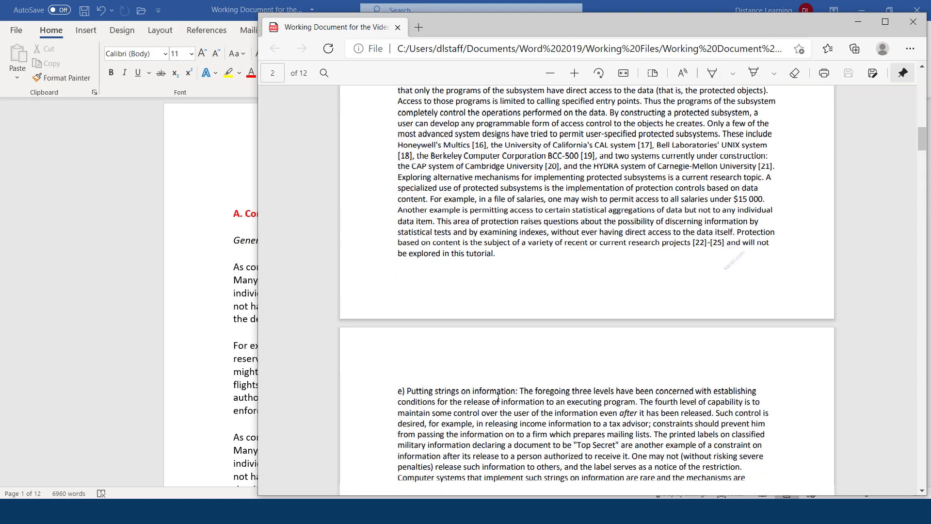
scroll(493, 402, down, 20)
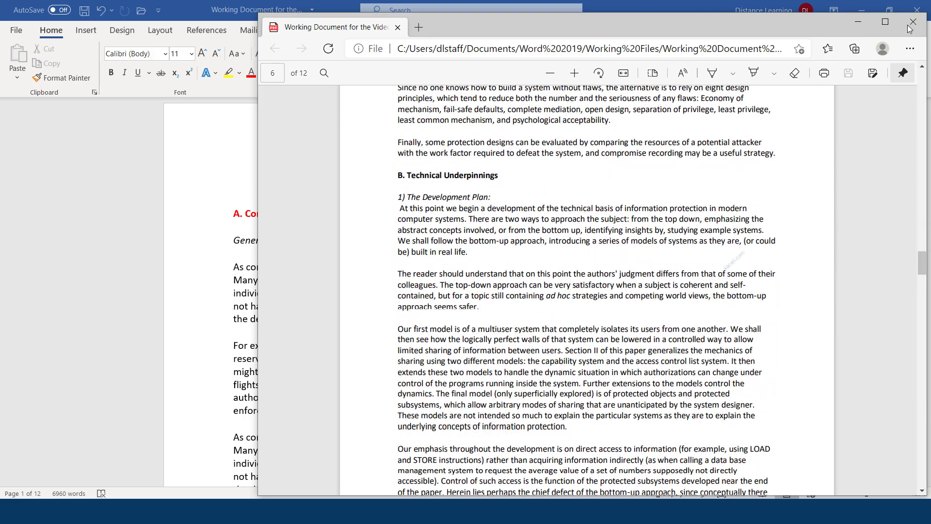
click(904, 22)
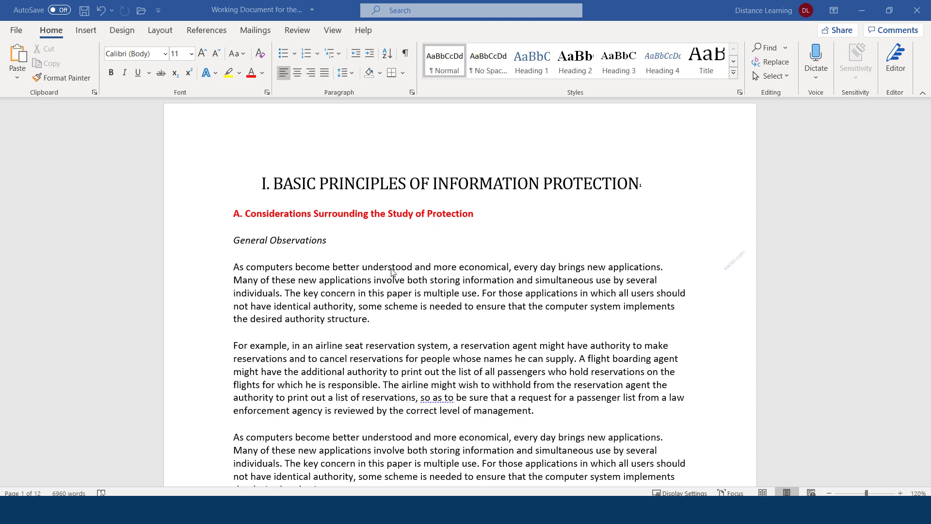
Step: Encrypt the report with a password through Protect Document, entering and confirming the password
scroll(373, 256, down, 9)
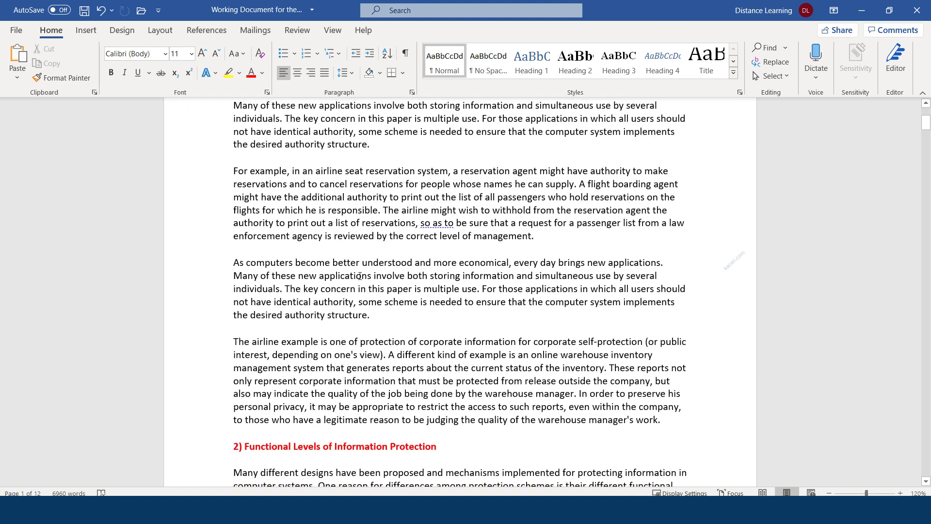
scroll(374, 255, up, 5)
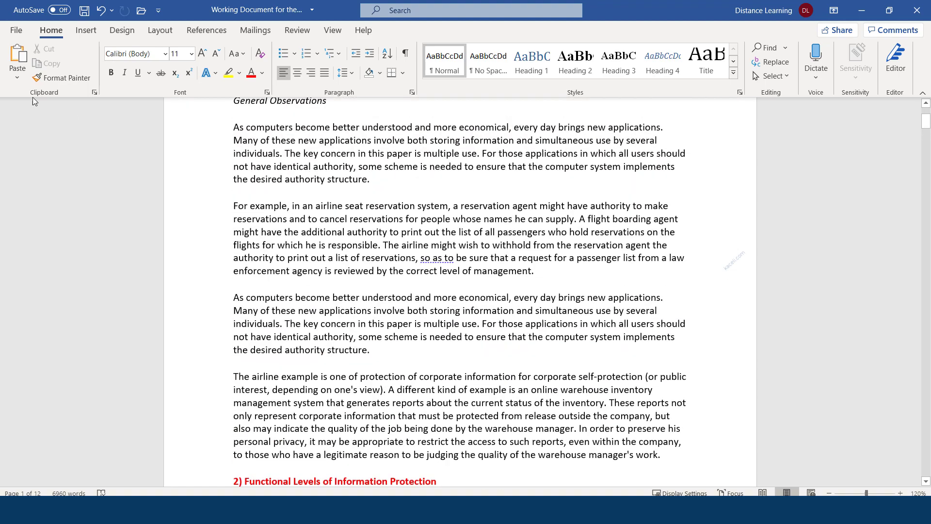
click(17, 31)
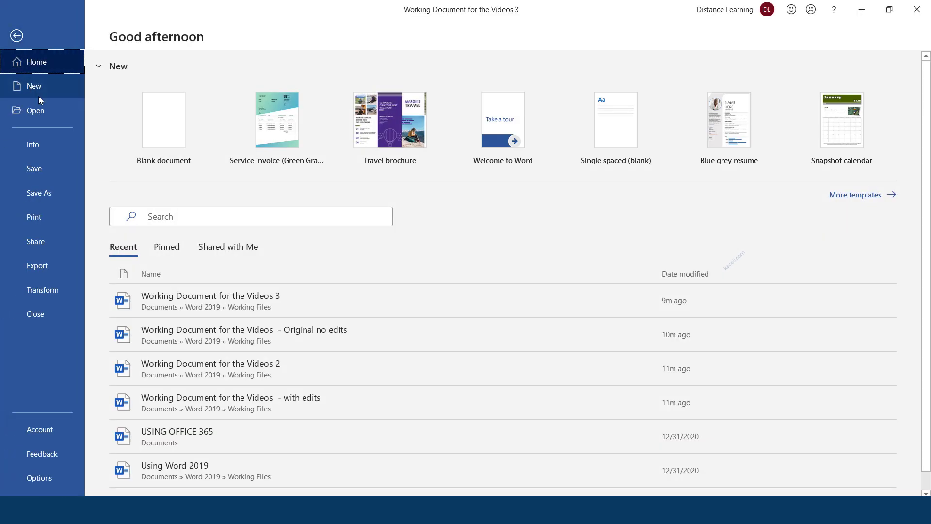
click(41, 147)
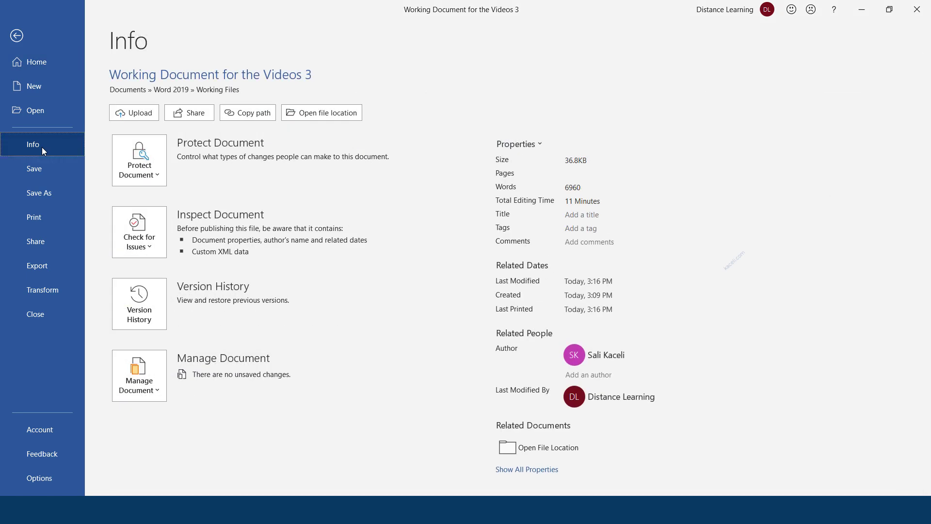
click(159, 180)
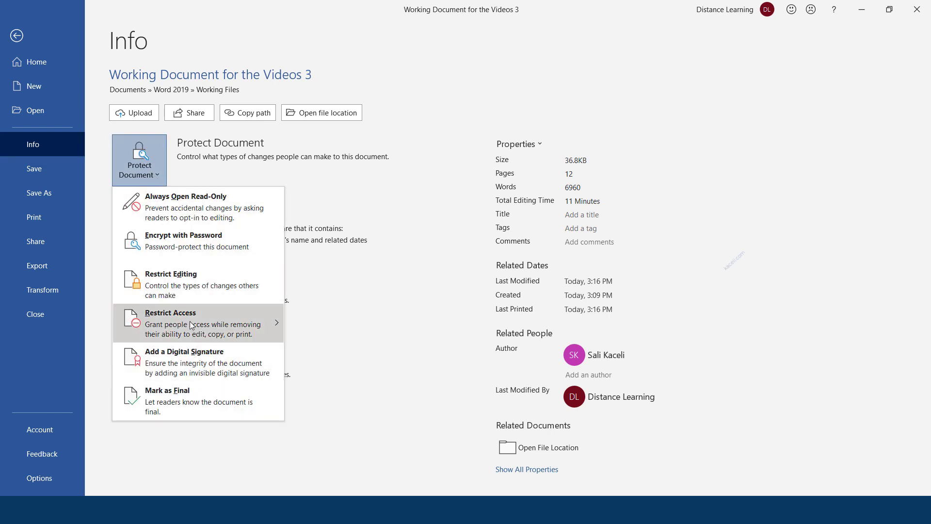
click(197, 247)
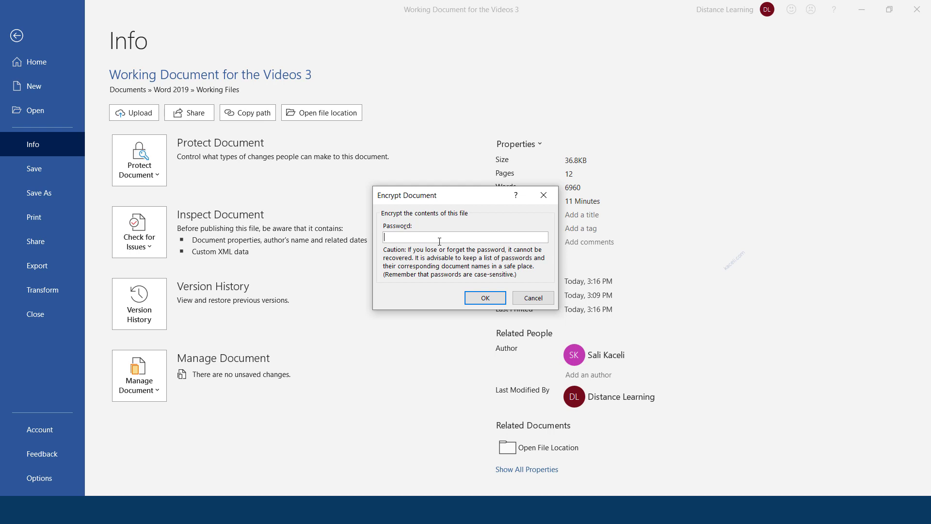
click(476, 300)
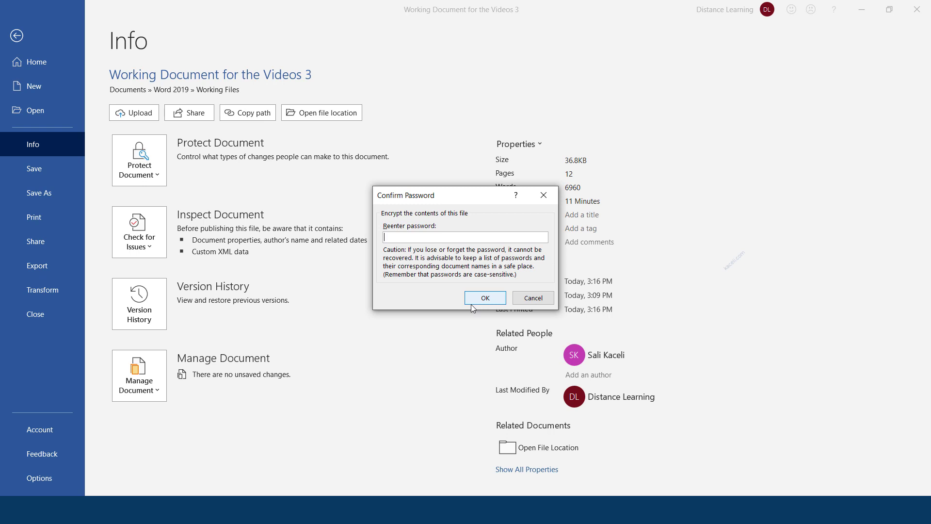
text(*****)
key(Return)
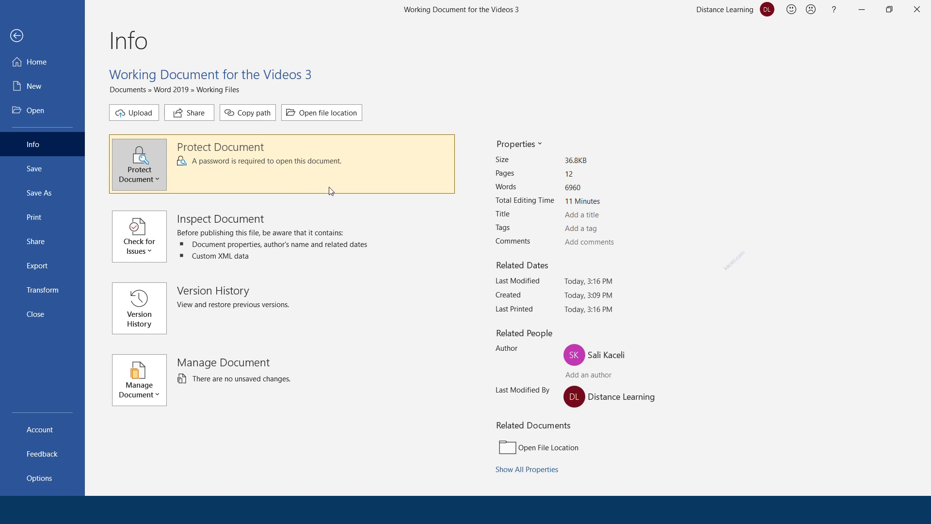
click(16, 35)
Step: Close Word saving changes, then reopen 'Working Document for the Videos 3' from Working Files
click(916, 10)
click(422, 282)
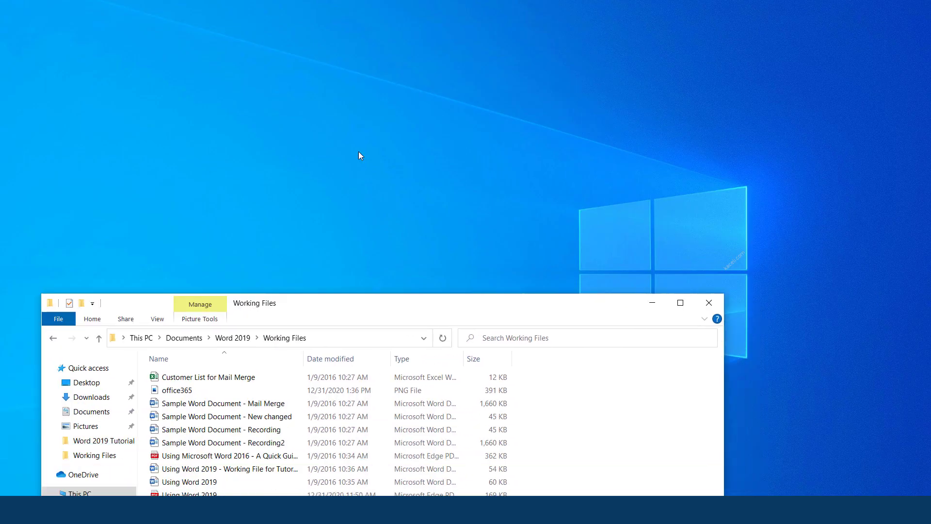
drag(278, 336, 355, 103)
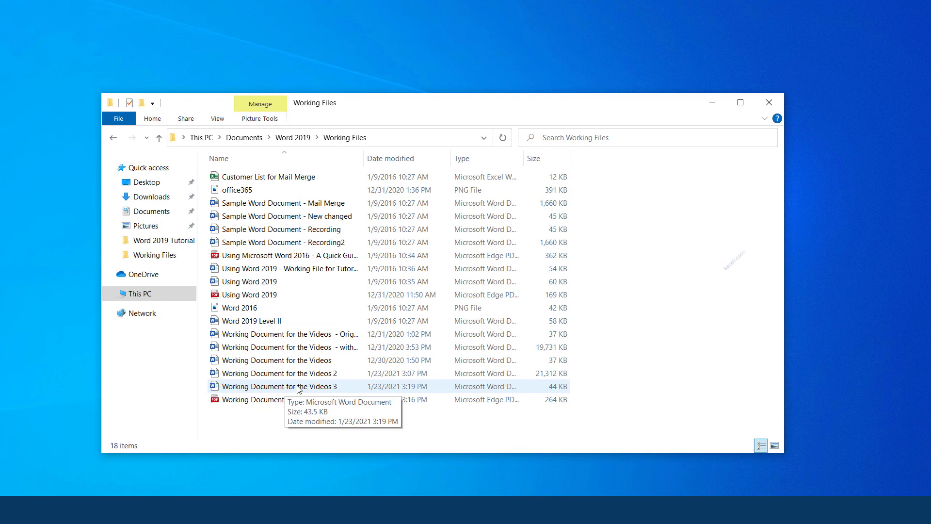
double_click(329, 387)
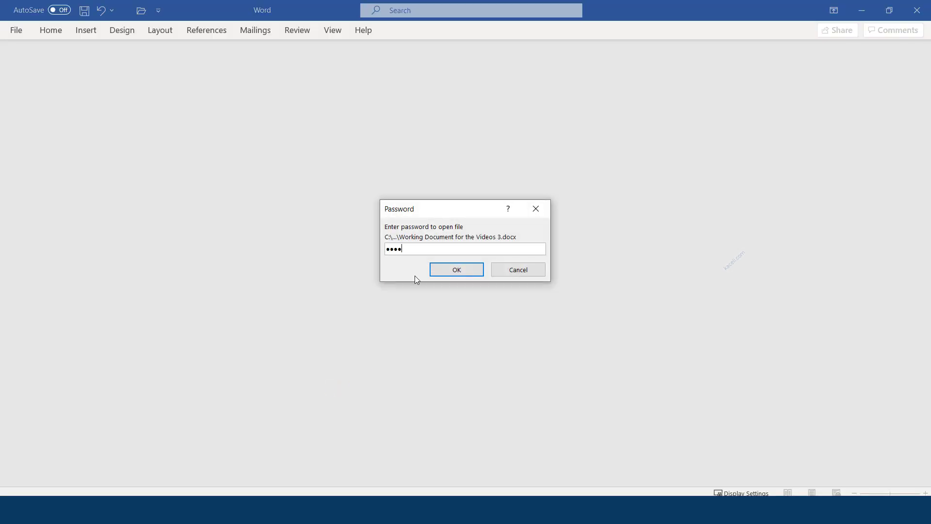
Step: Open the file with its password, then clear the password in Encrypt with Password
key(Return)
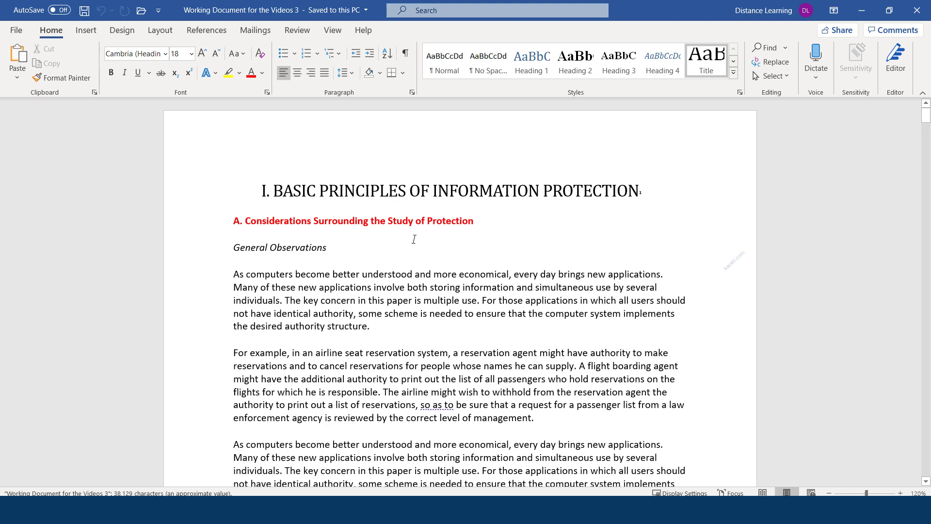
click(361, 287)
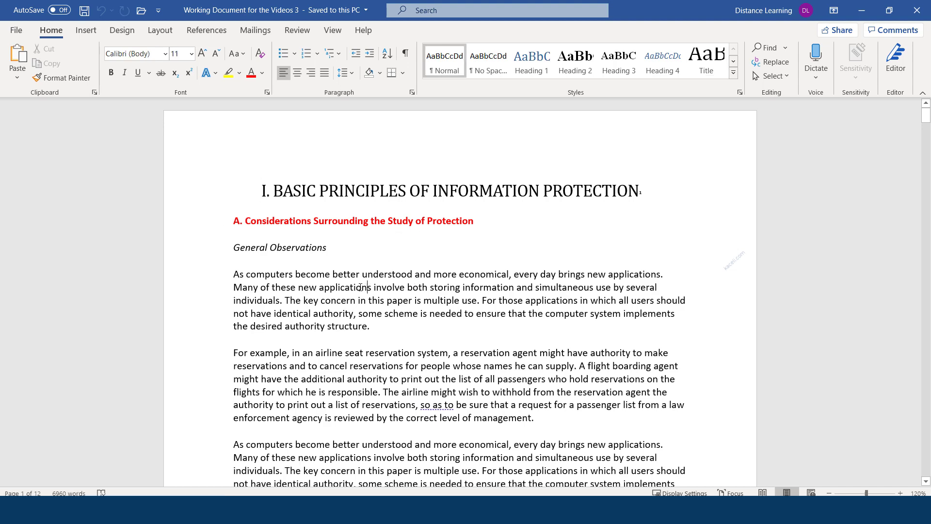
click(16, 32)
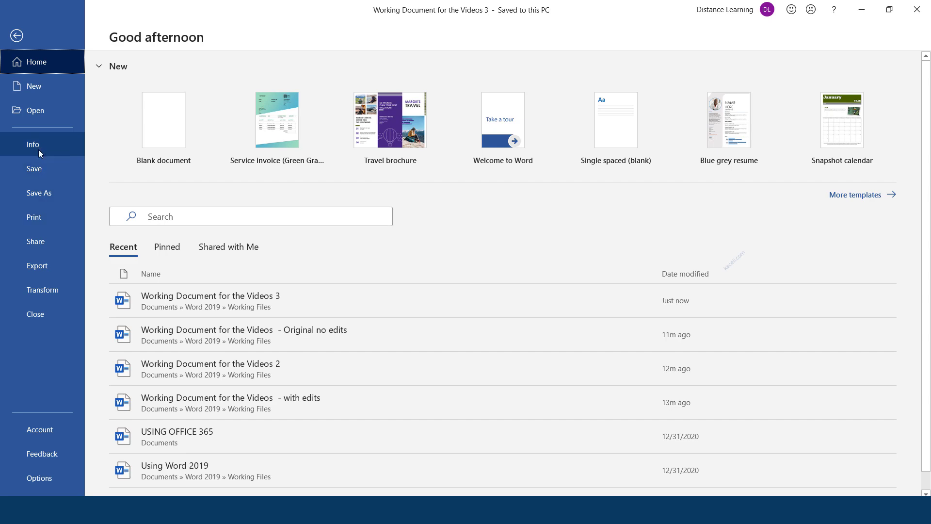
click(39, 150)
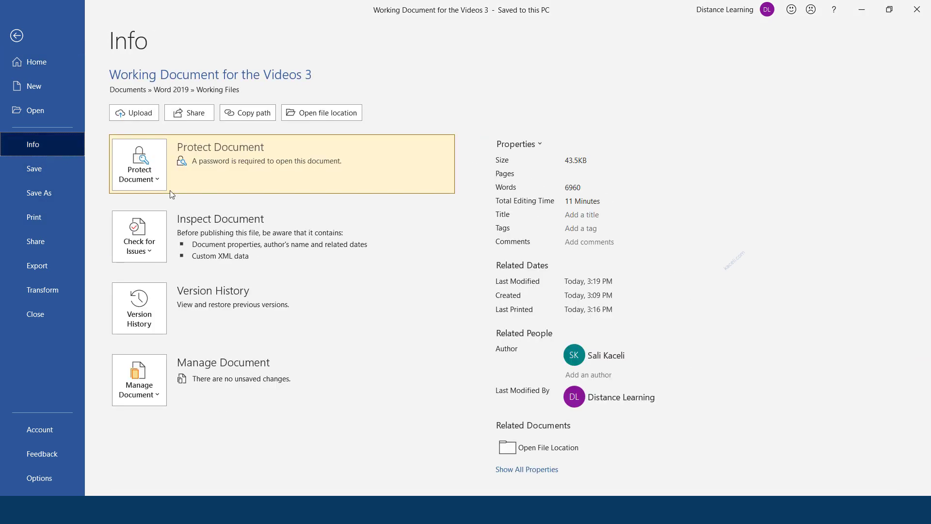
click(157, 181)
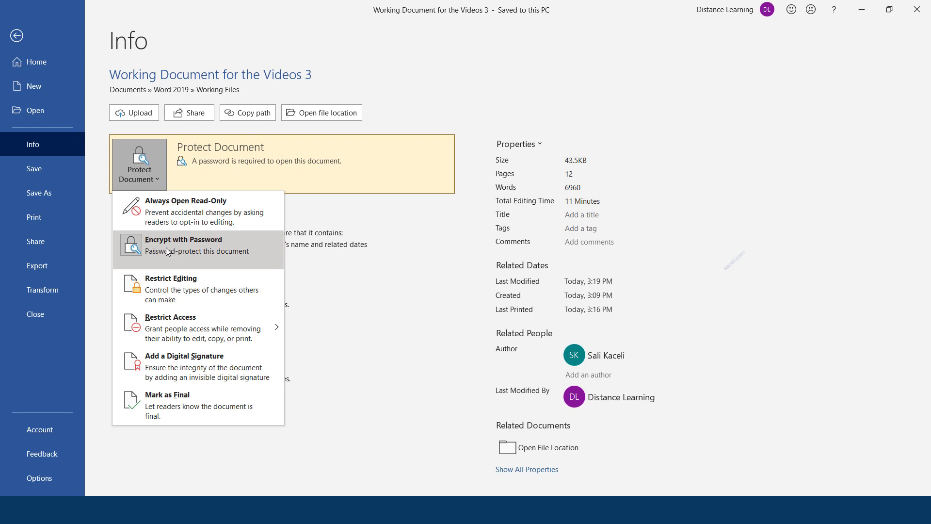
click(142, 245)
drag(425, 236, 344, 242)
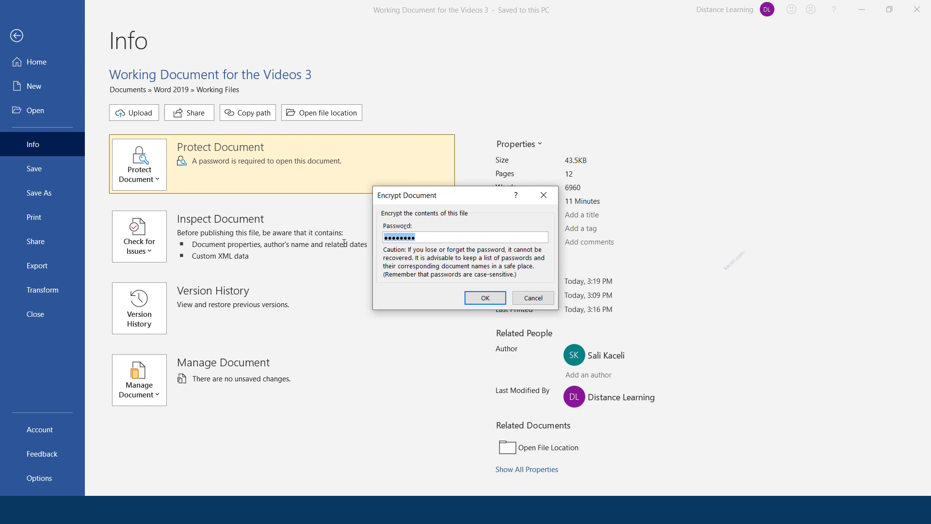
key(BackSpace)
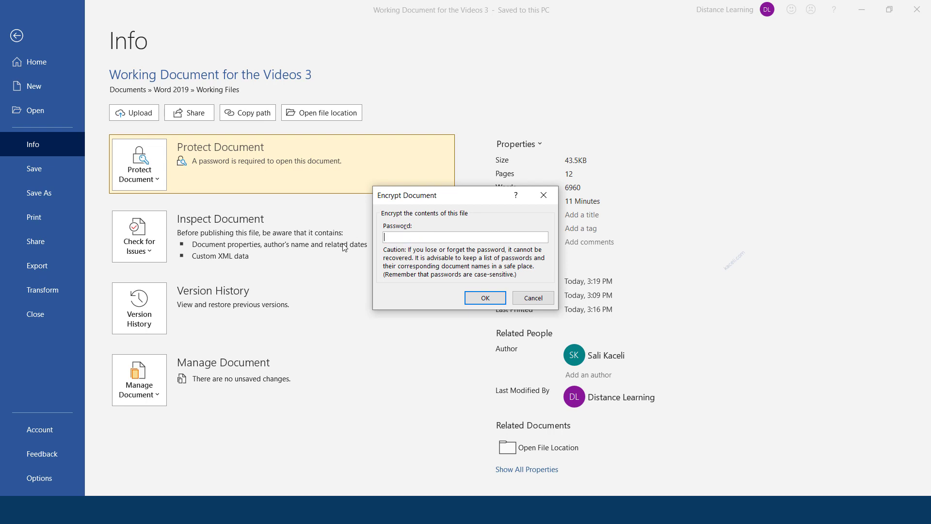
click(485, 298)
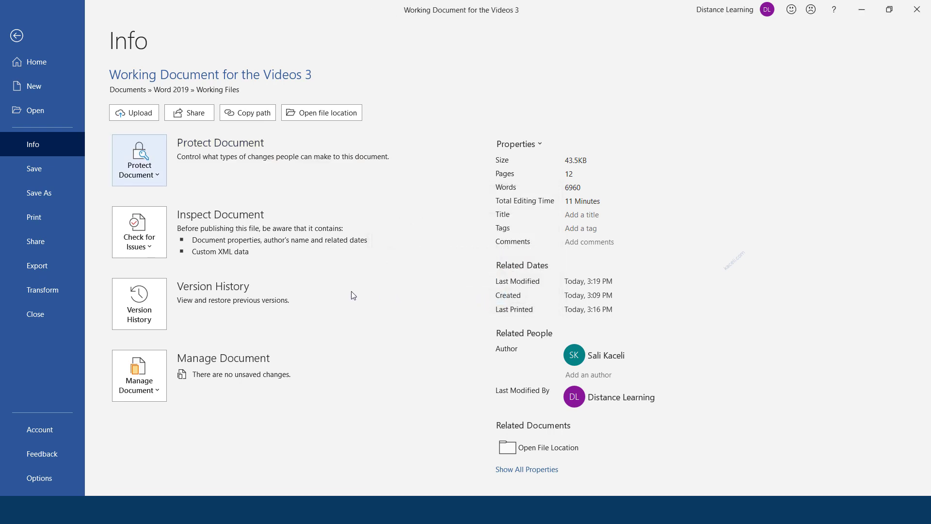
Step: Save the now unprotected document and reopen 'Working Document for the Videos 3' from File Explorer
click(17, 36)
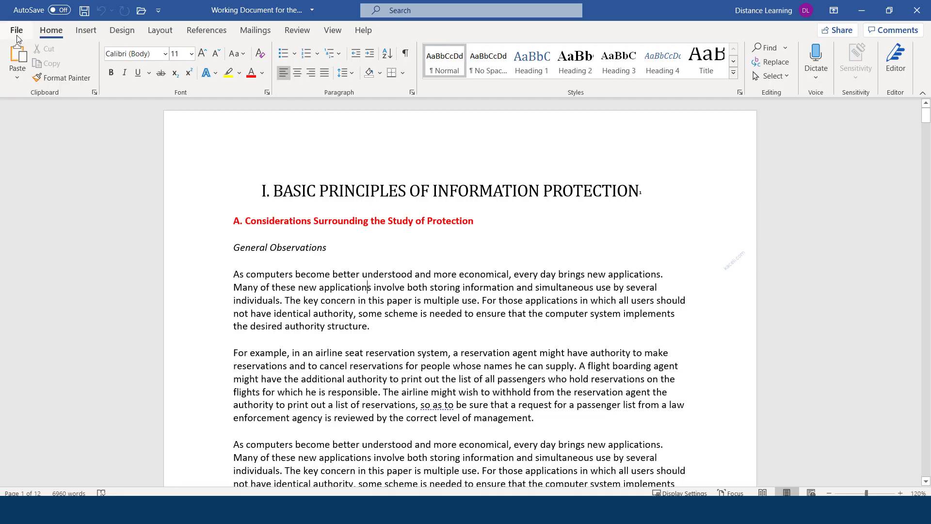
click(84, 16)
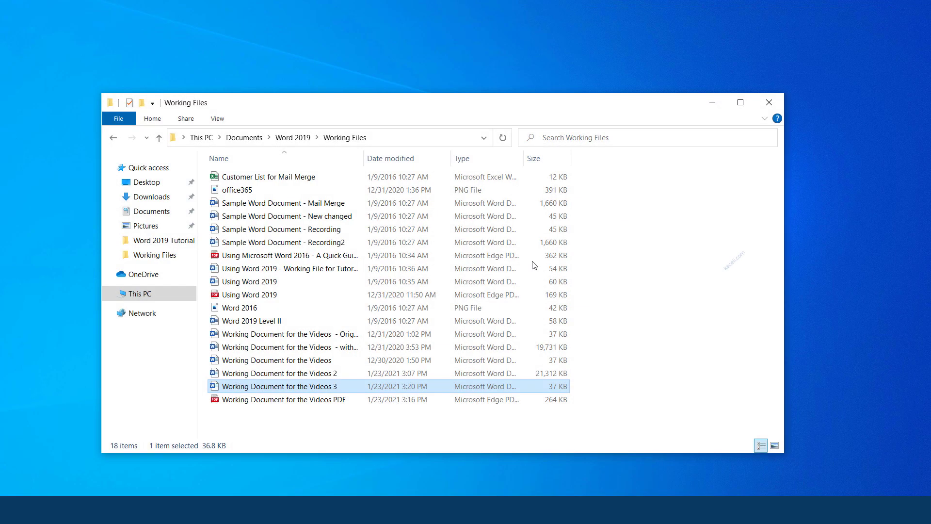
double_click(301, 386)
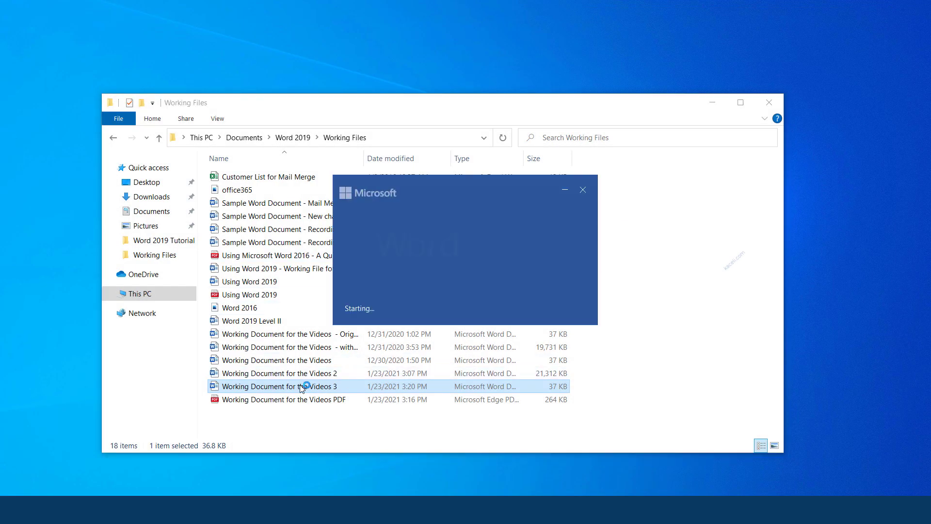
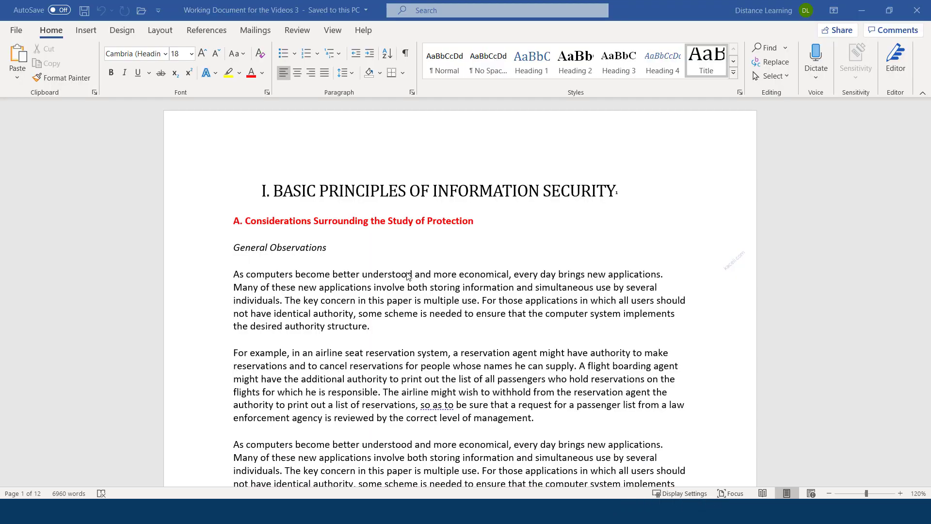
Step: Show all properties on the Info page of 'Working Document for the Videos 3' and review them
click(19, 32)
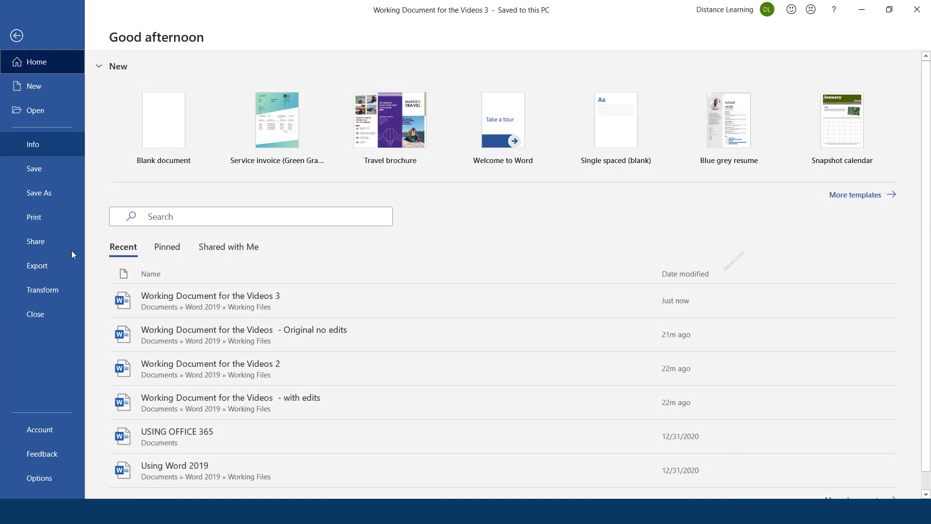
click(39, 147)
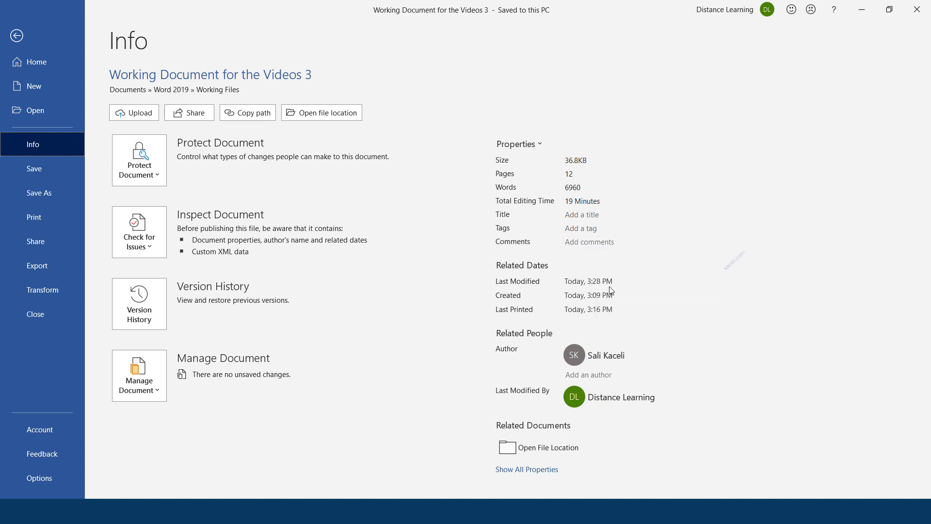
click(534, 470)
scroll(602, 393, down, 1)
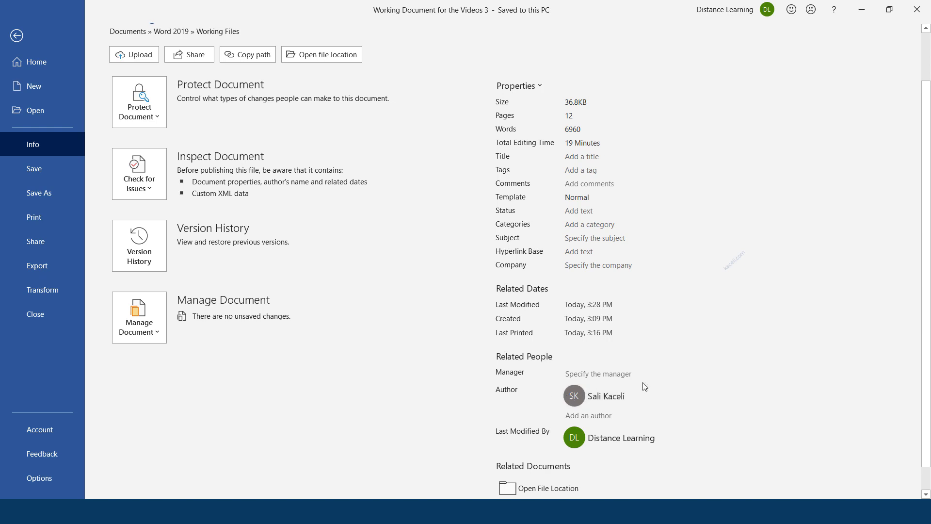
scroll(590, 350, up, 1)
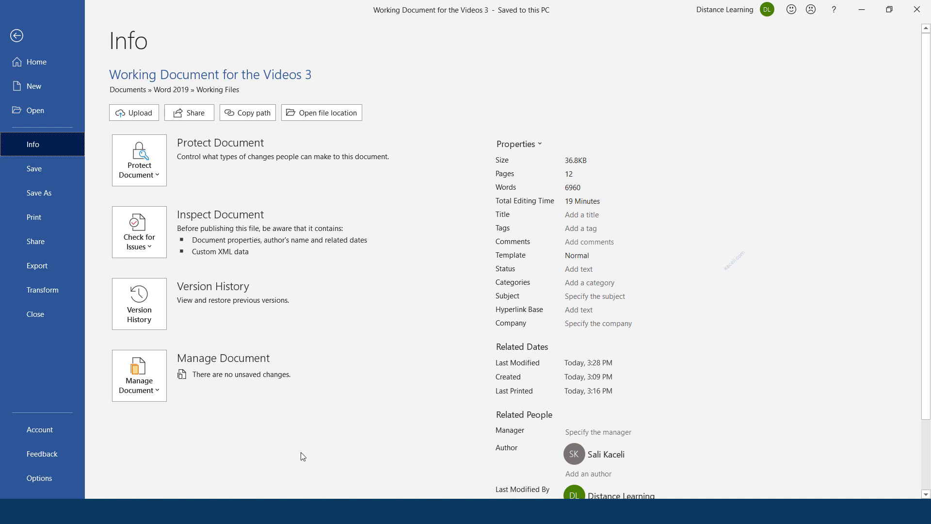
Step: Start the Document Inspector with only Document Properties and Personal Information checked
click(158, 245)
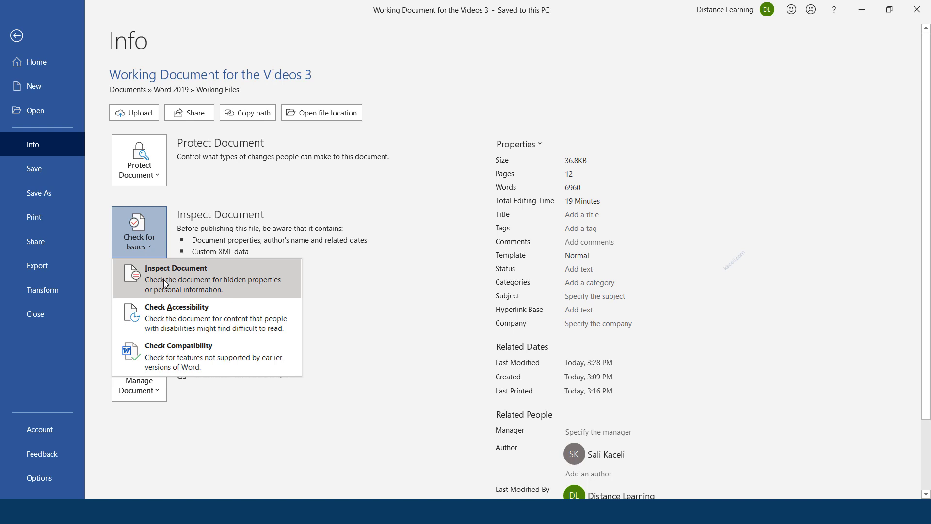
key(Escape)
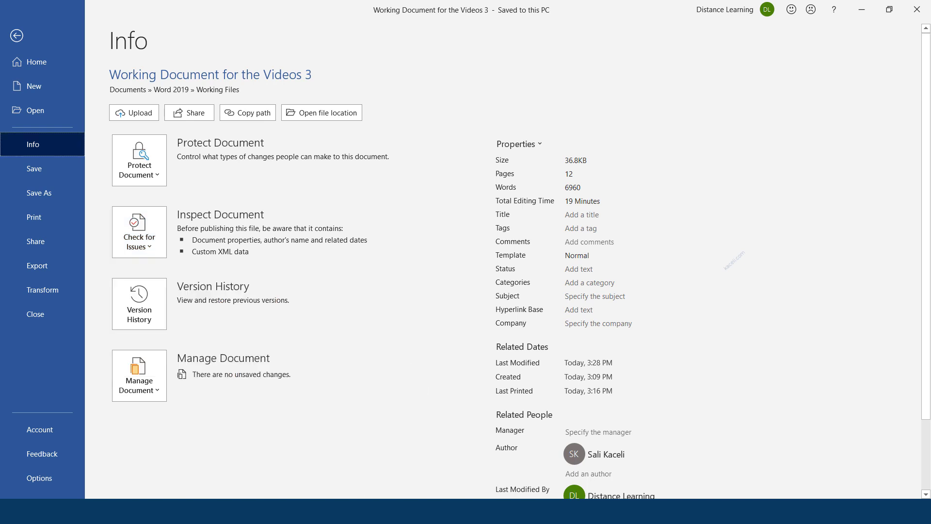
click(342, 511)
click(159, 243)
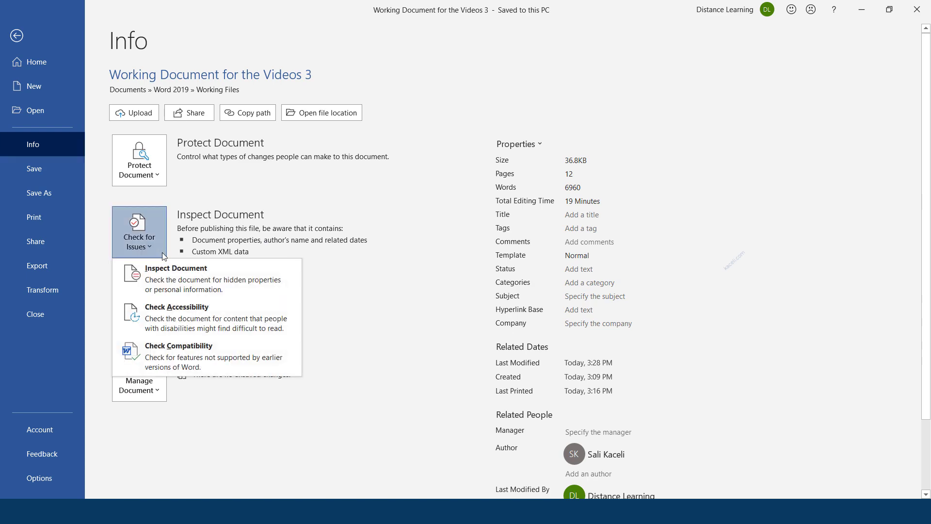
click(168, 280)
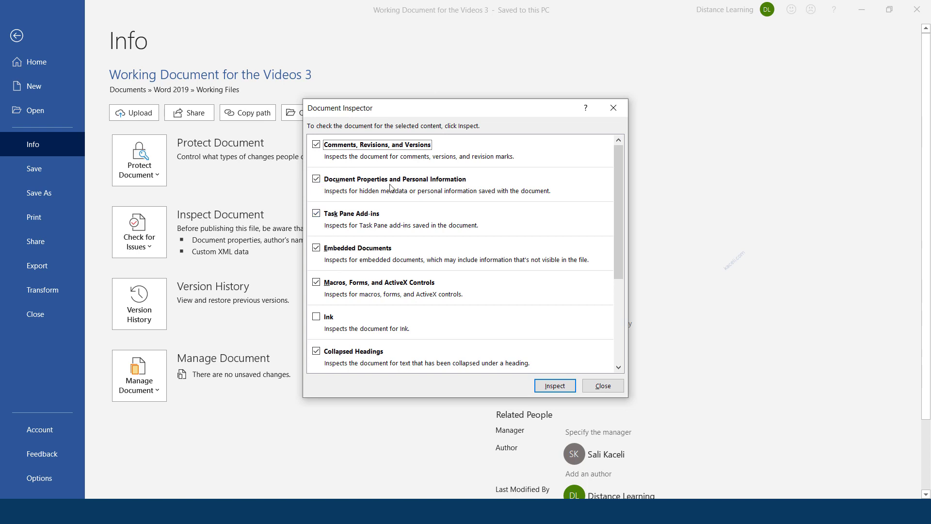
click(342, 184)
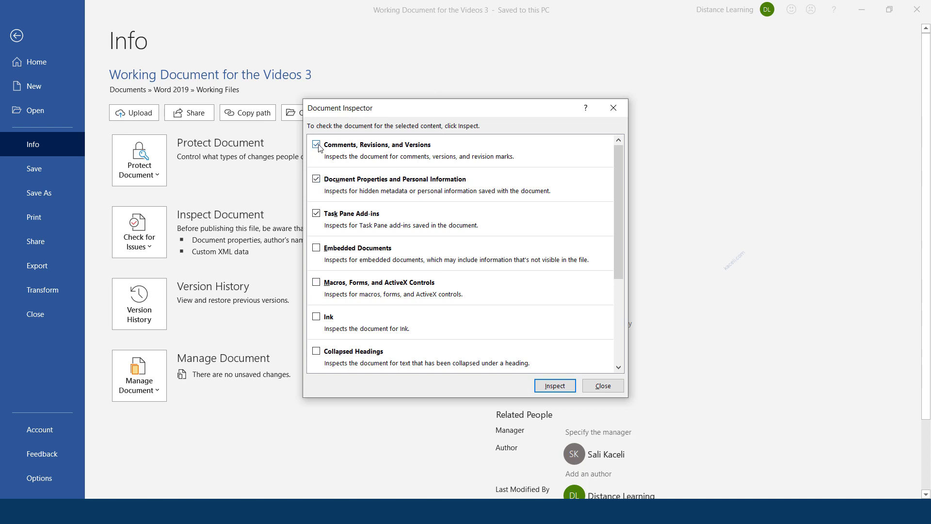
click(316, 144)
click(316, 213)
Step: Inspect, remove all properties and personal information, reinspect to confirm, and close the inspector
click(552, 387)
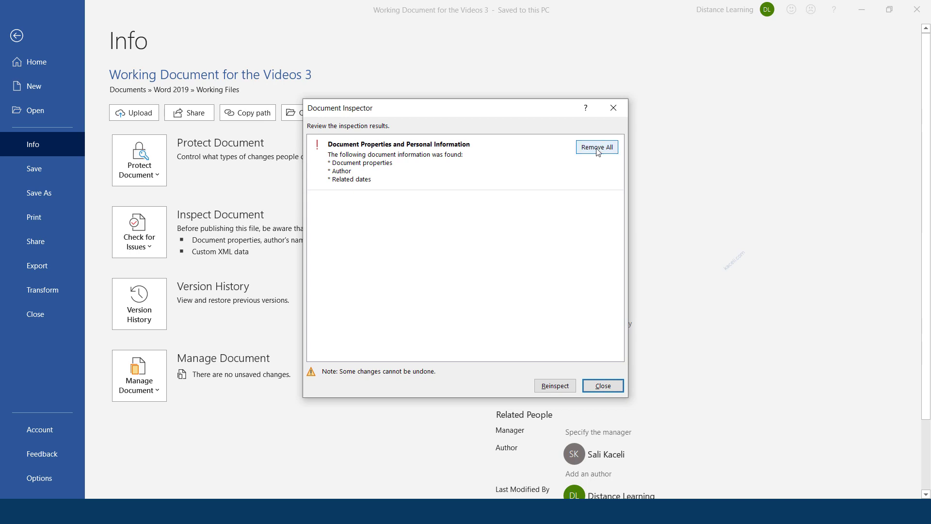
click(597, 147)
click(561, 388)
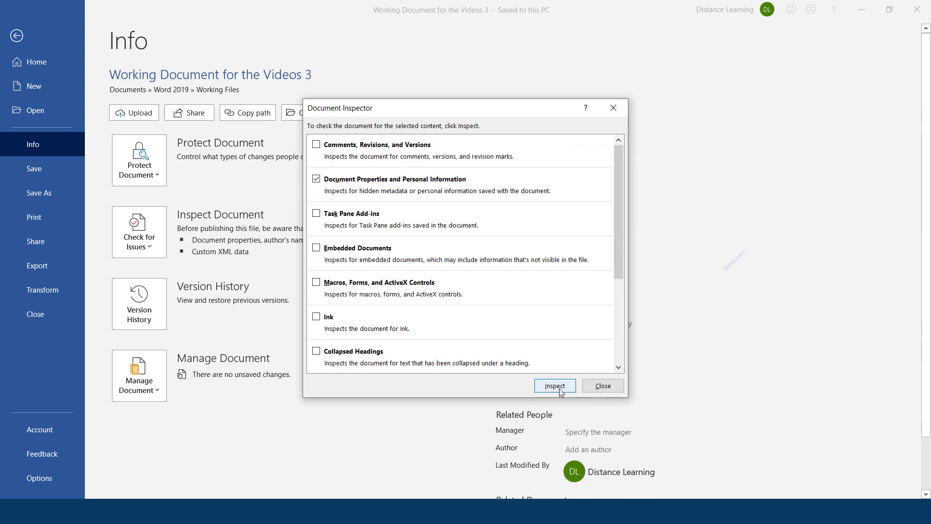
click(562, 387)
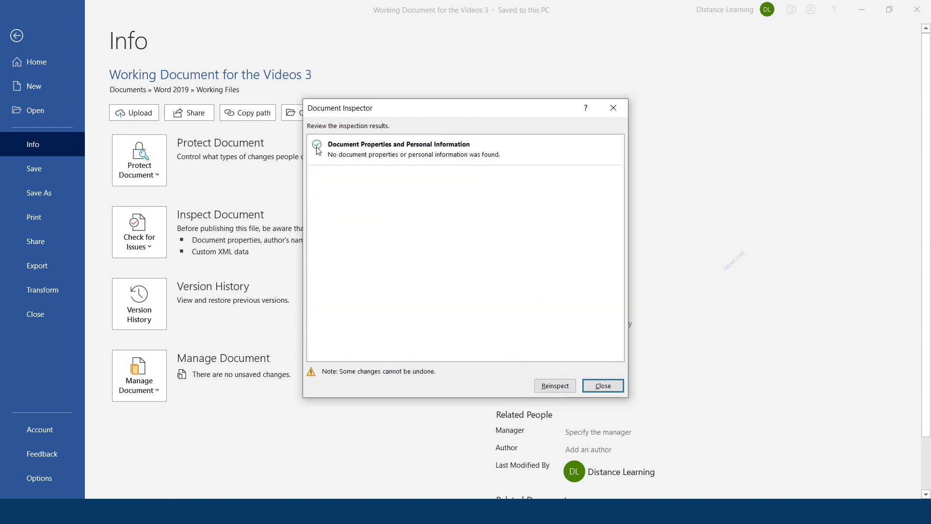
click(619, 386)
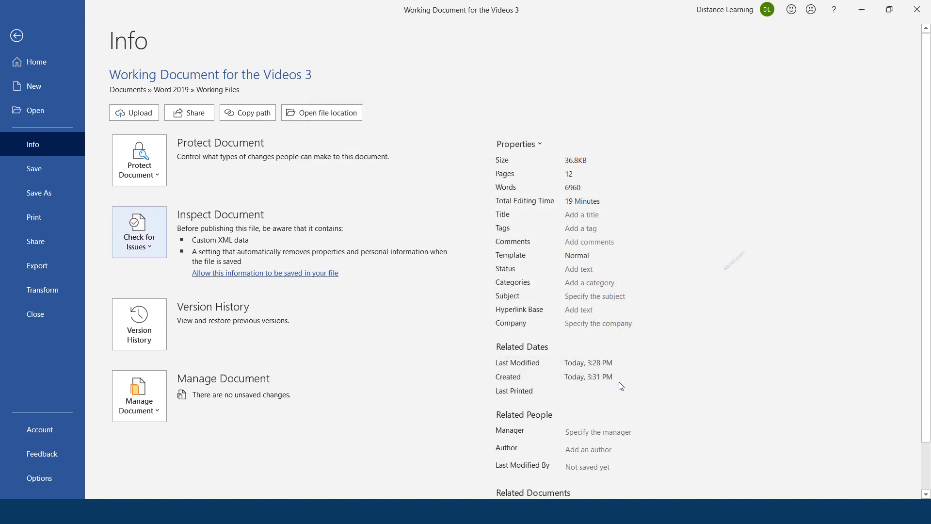
click(16, 37)
Step: Recheck the Info page, then close Word and save the cleaned document
click(20, 30)
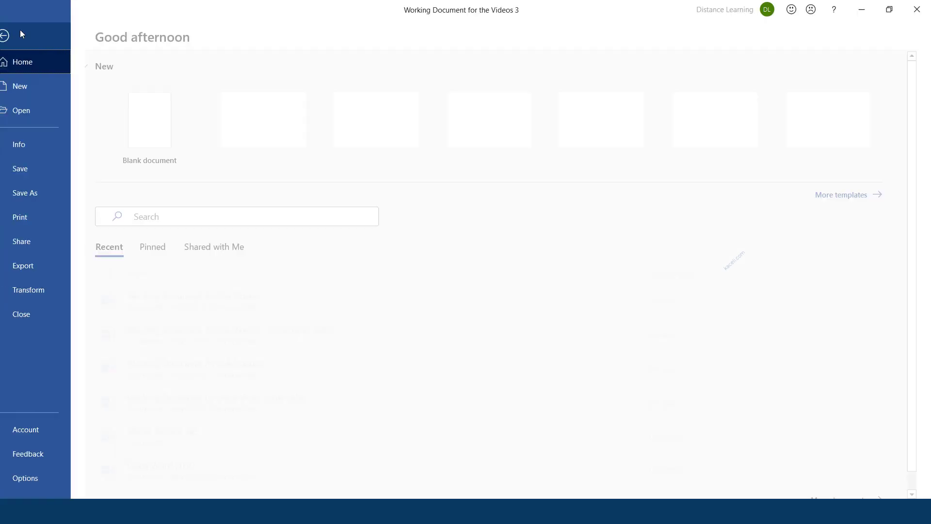
click(33, 144)
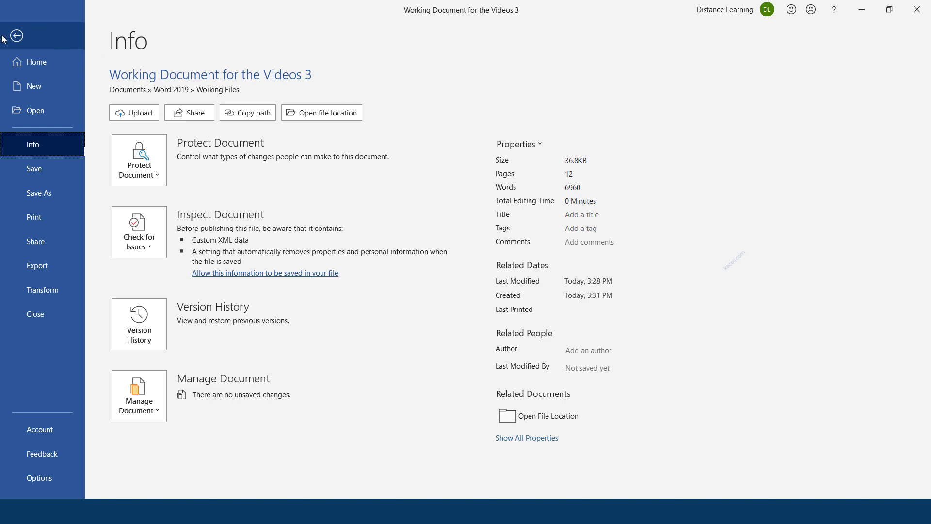
click(17, 36)
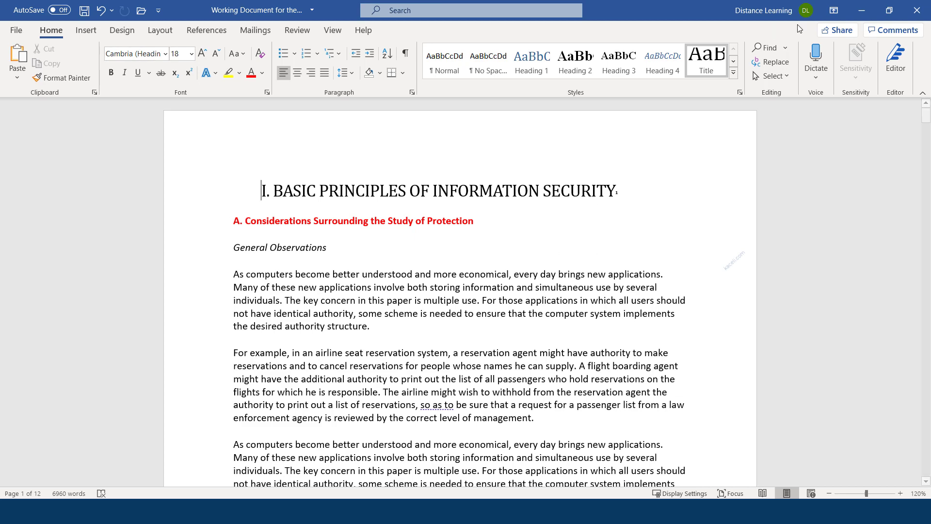
click(917, 10)
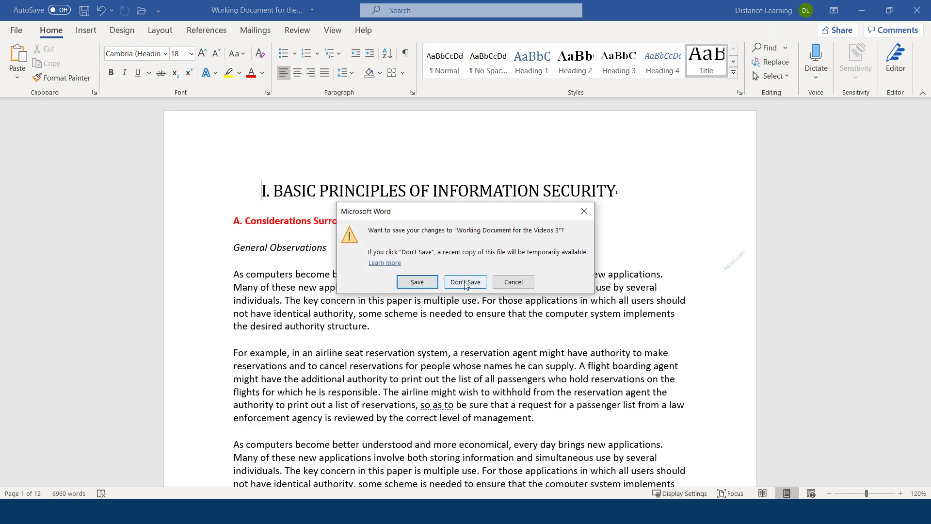
click(410, 286)
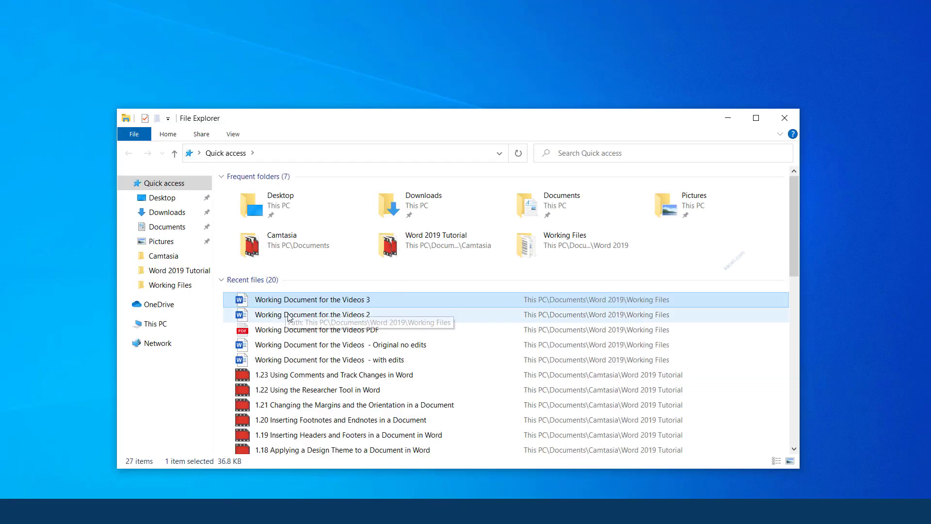
right_click(320, 302)
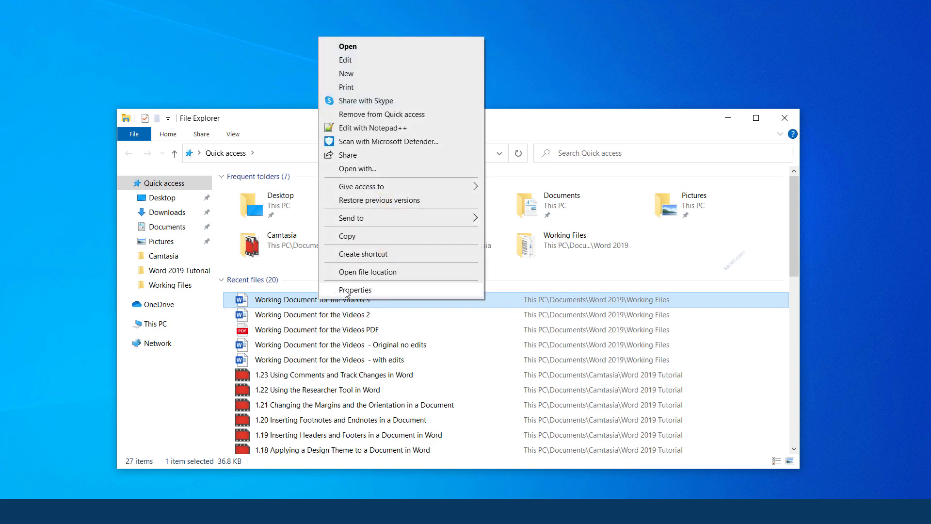
click(548, 125)
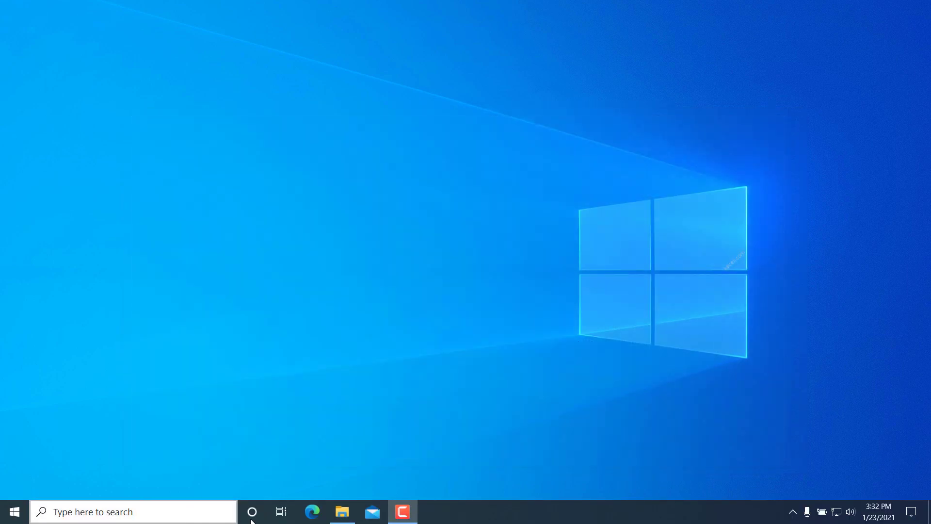
click(136, 514)
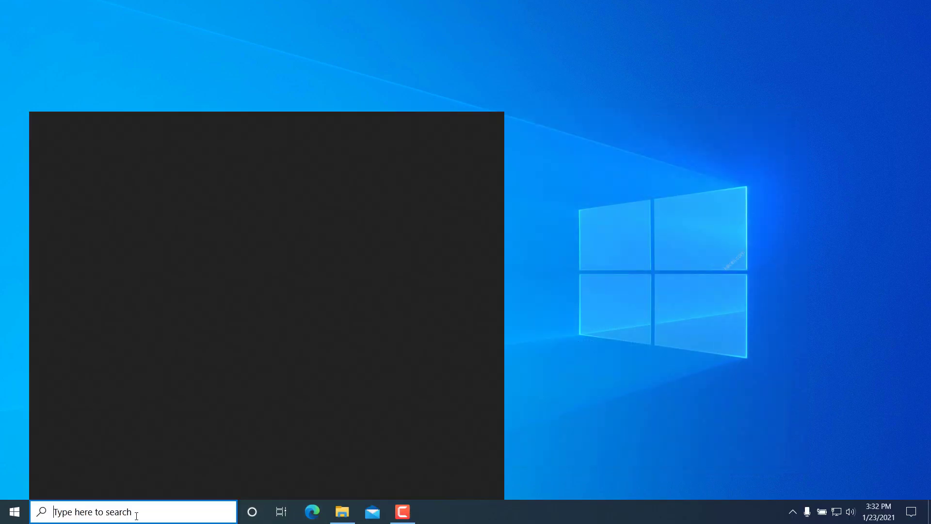
text(exp)
click(101, 216)
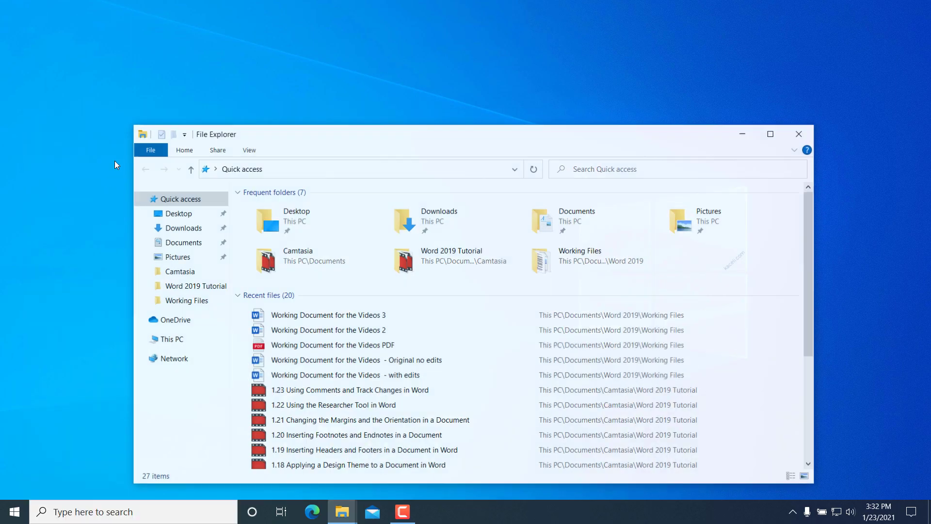
right_click(347, 317)
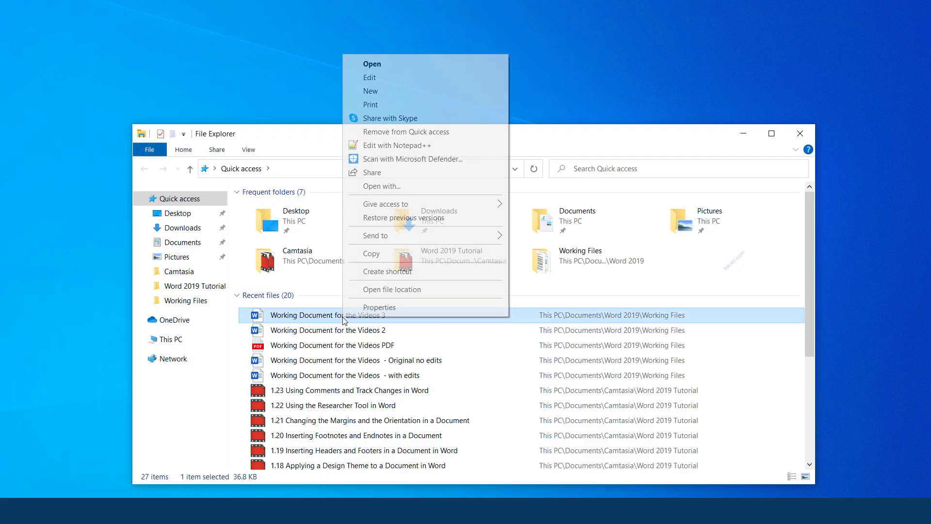
click(379, 307)
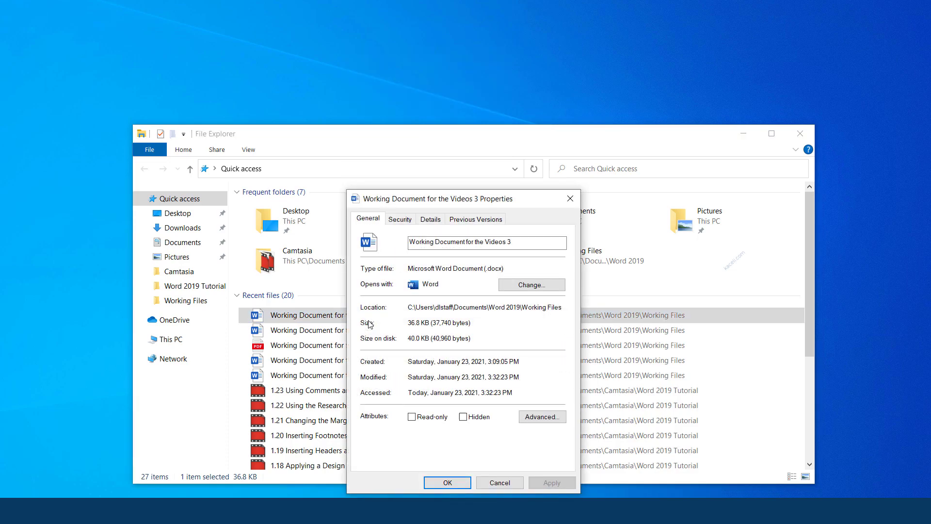
click(432, 221)
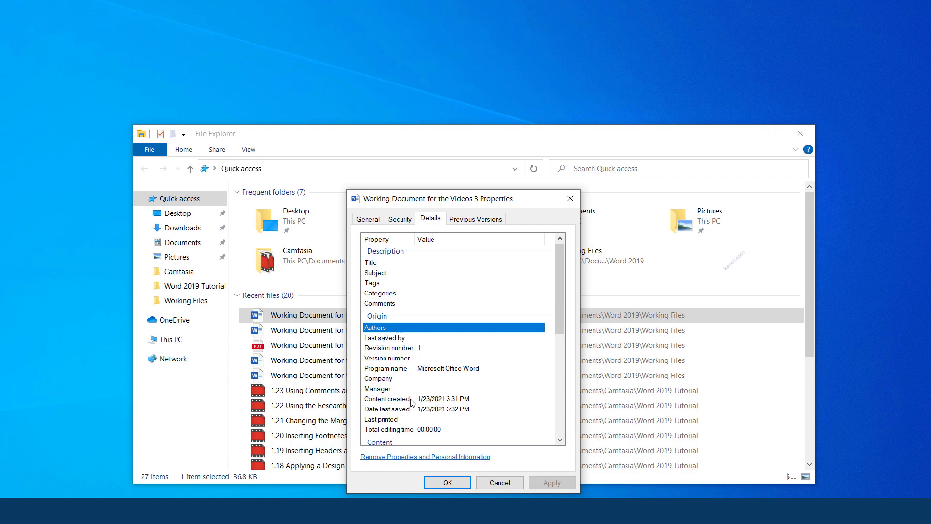
click(500, 483)
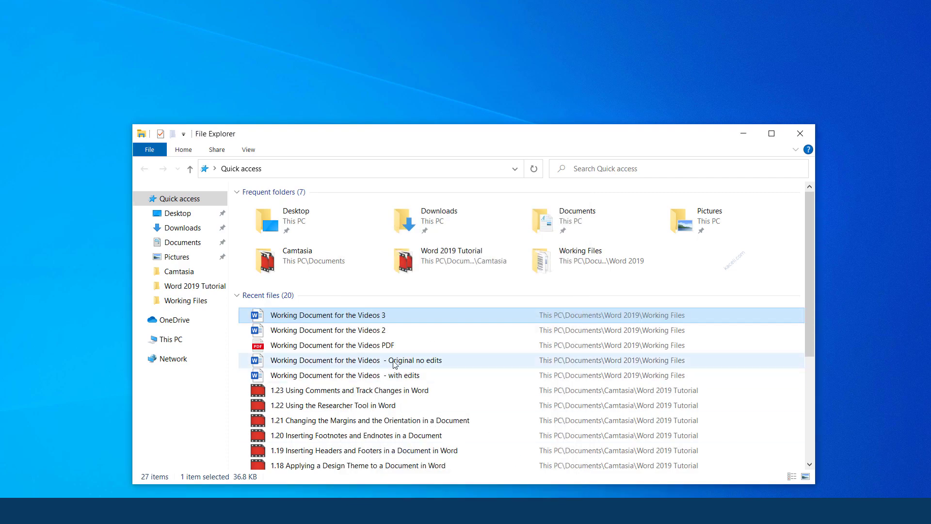
Step: Remove all properties and personal information from the Videos 2 file itself, then close File Explorer
right_click(349, 336)
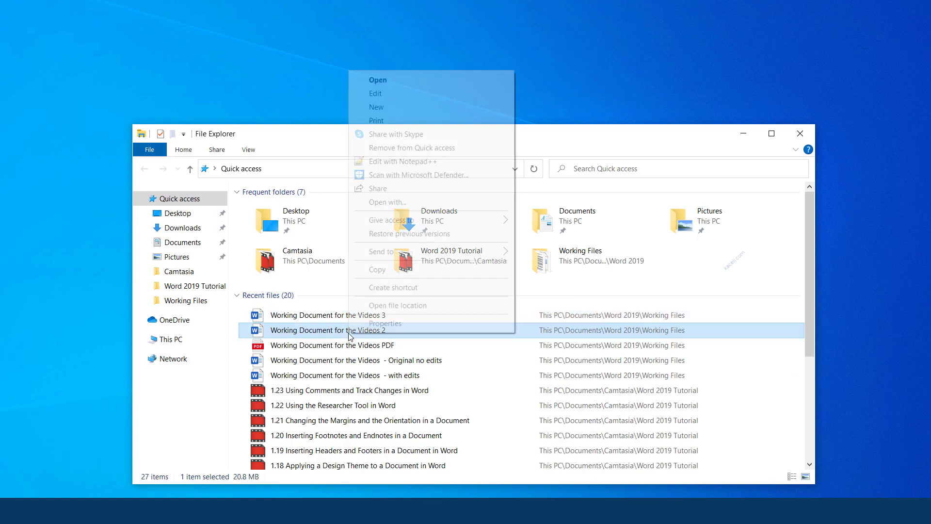
click(383, 327)
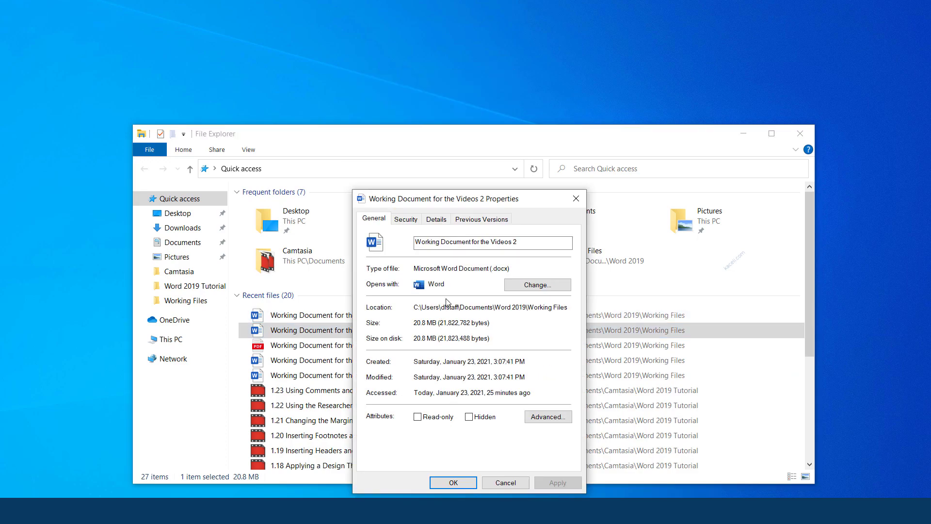
click(438, 219)
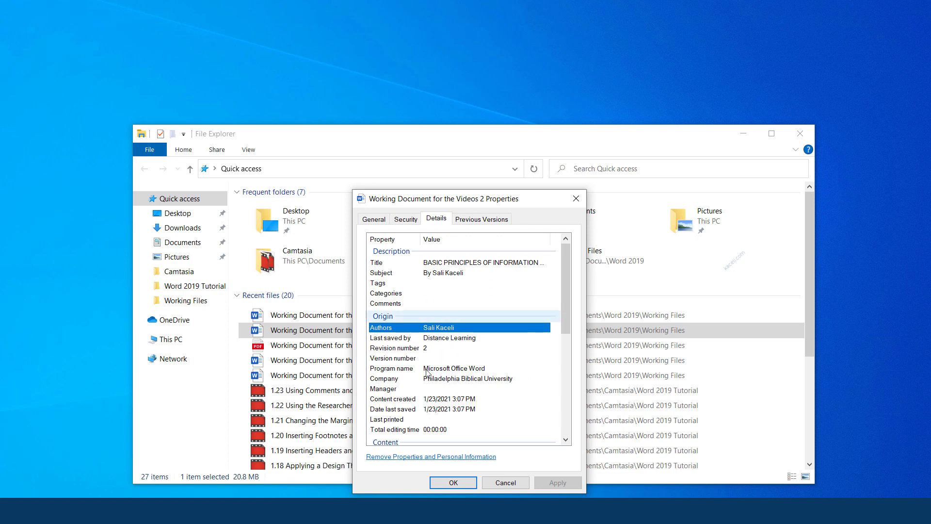
click(408, 458)
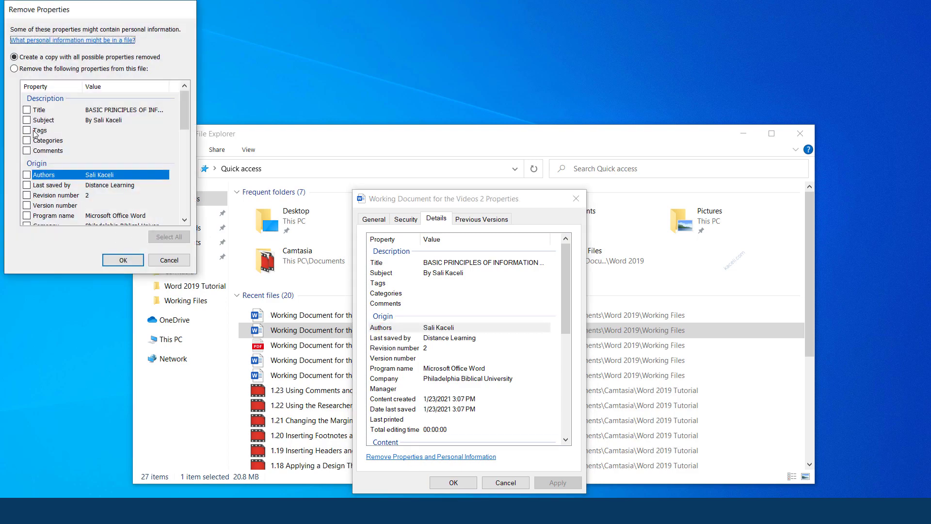
click(15, 69)
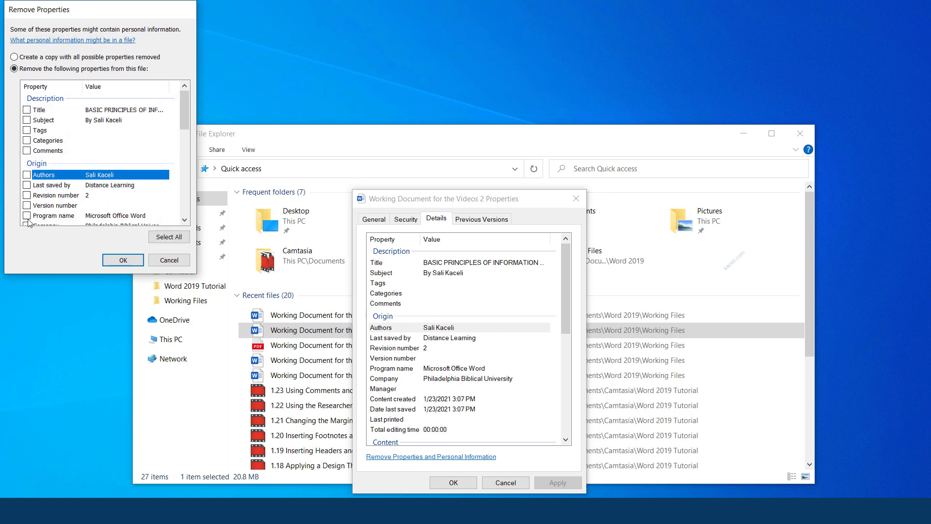
click(167, 238)
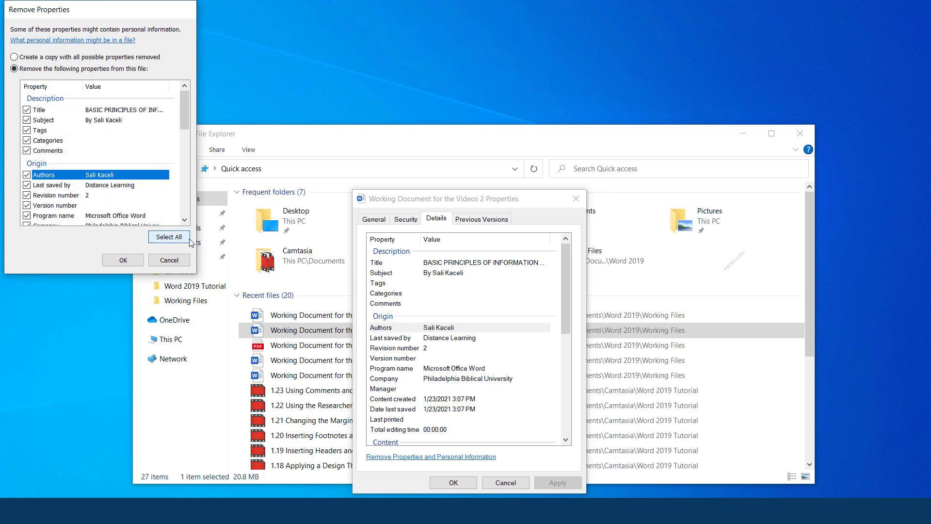
click(126, 263)
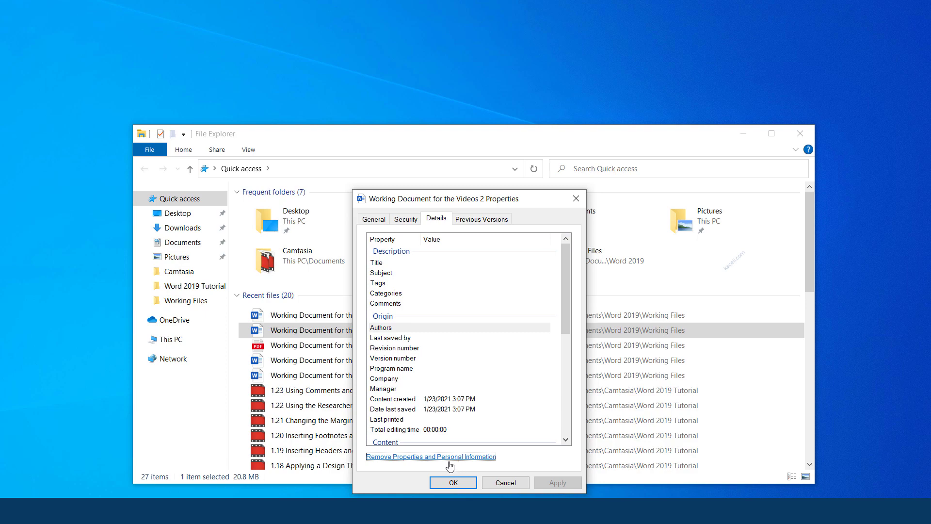
click(453, 483)
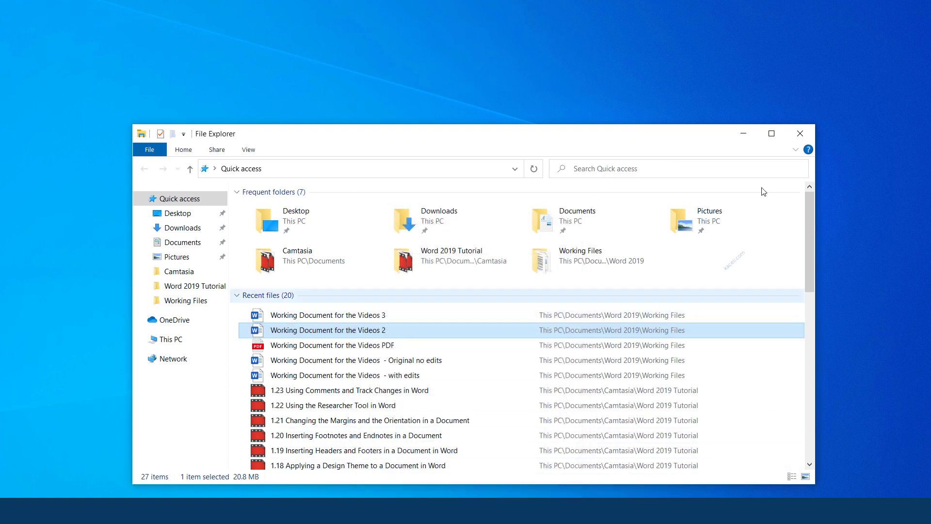
click(798, 134)
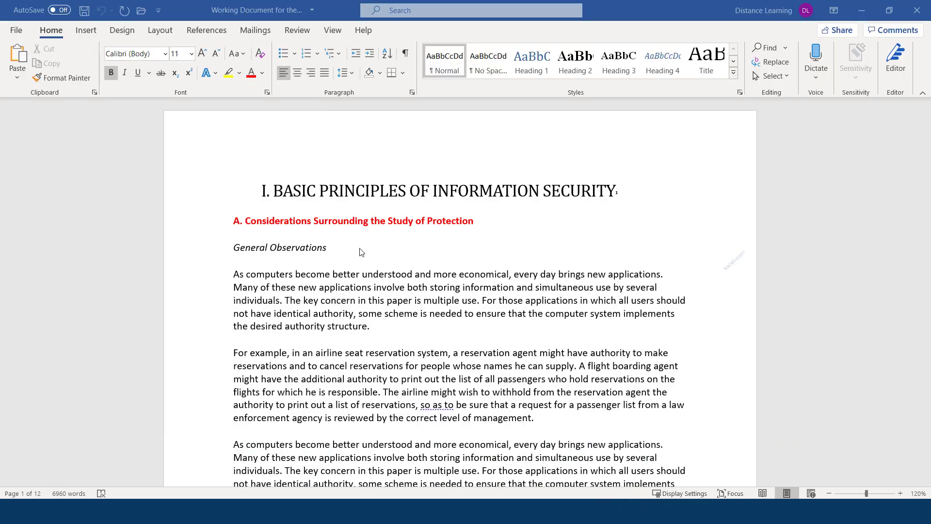
Step: Open the Restrict Editing settings from Protect Document on the Info page
click(17, 31)
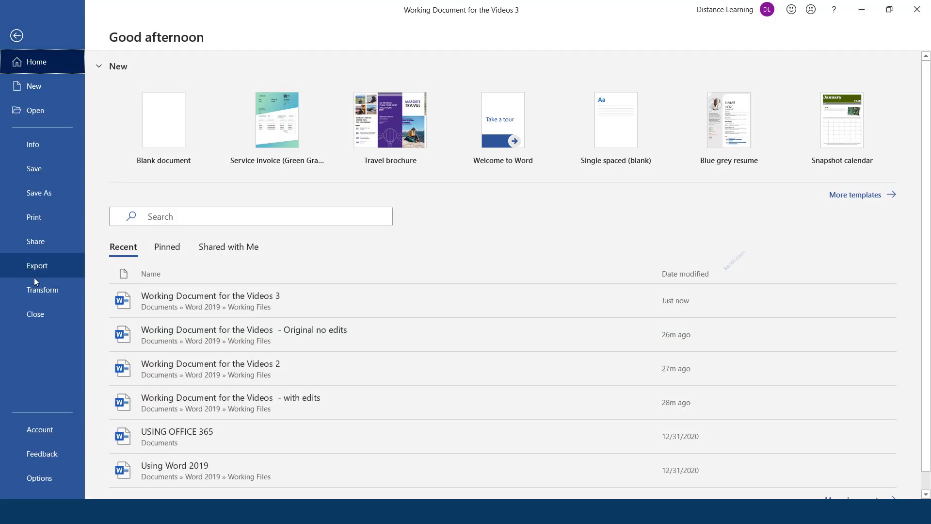
click(37, 147)
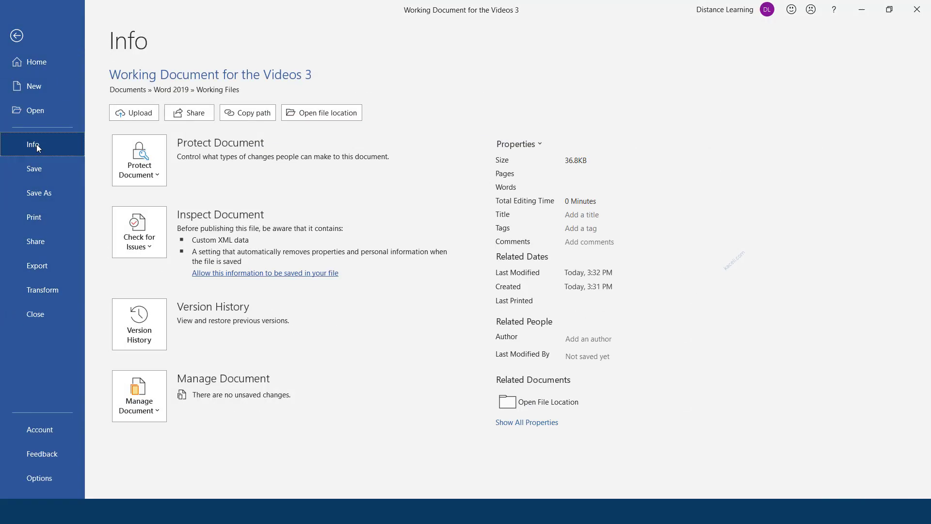
click(156, 175)
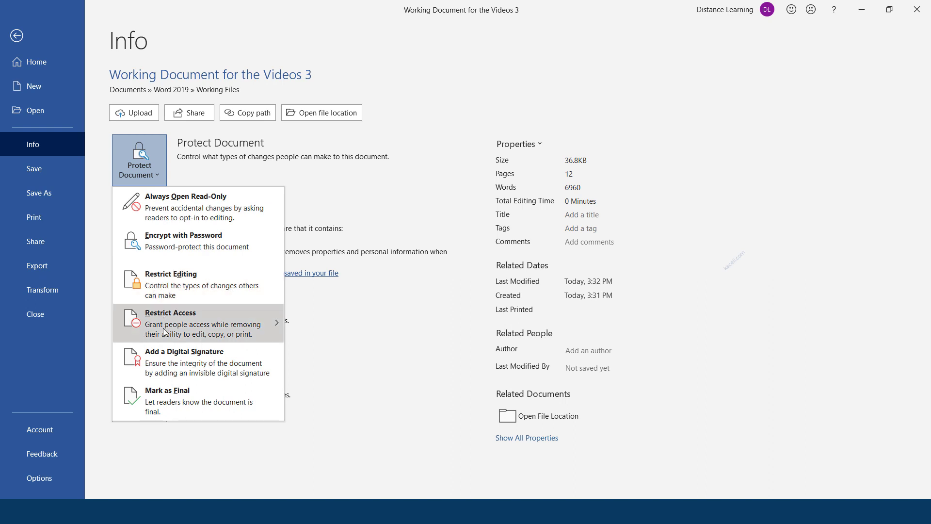
mouse_move(164, 331)
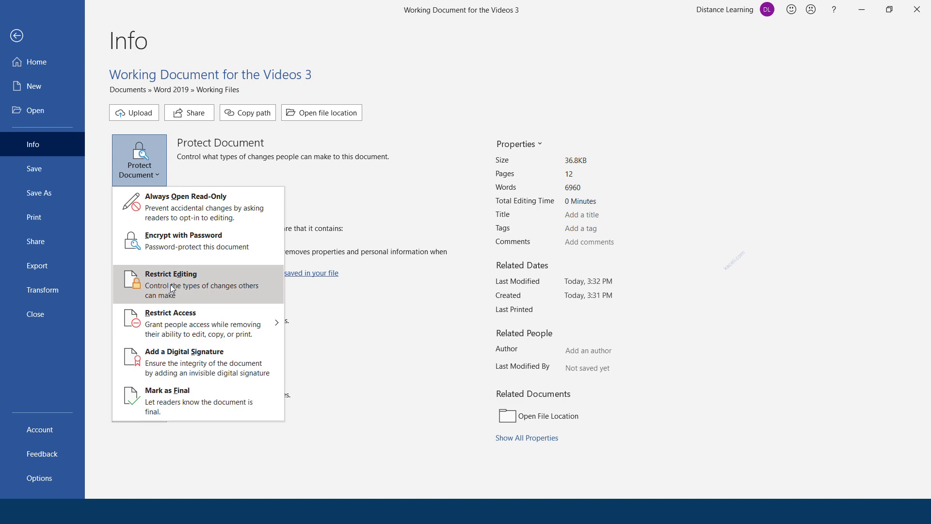
click(170, 284)
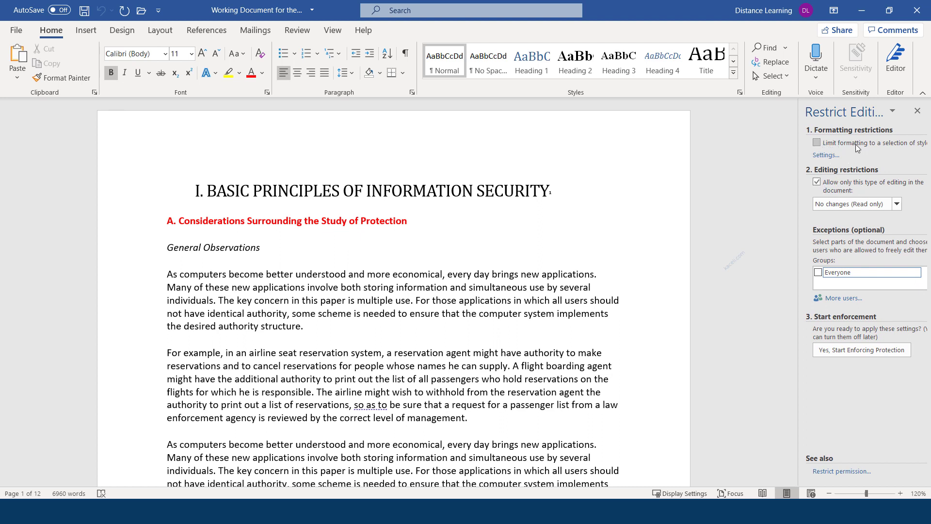
Step: Allow only comments with an Everyone exception, leaving formatting restrictions unchanged, and start enforcing protection
click(823, 156)
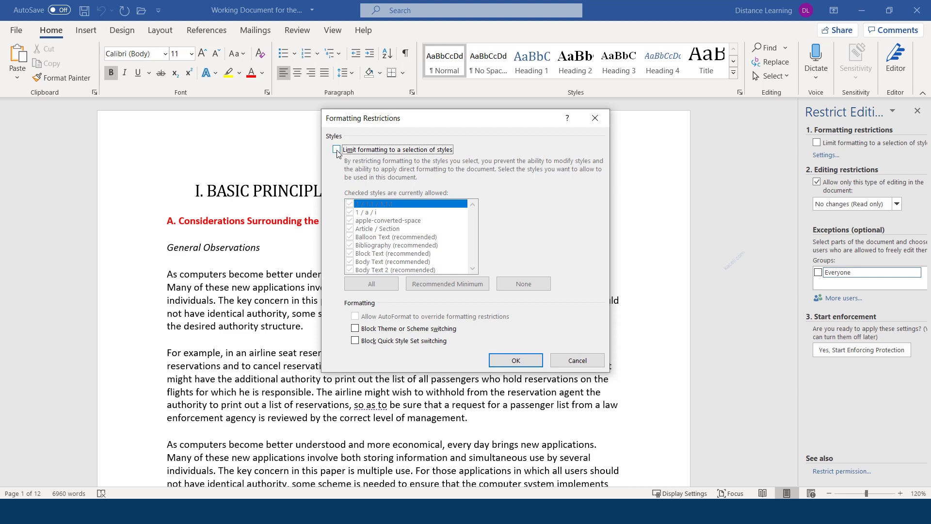
click(575, 360)
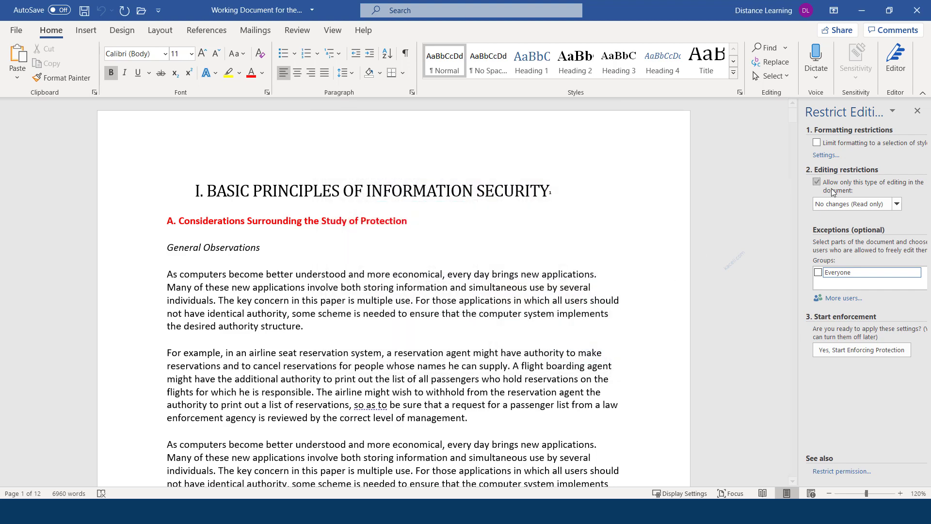
click(897, 204)
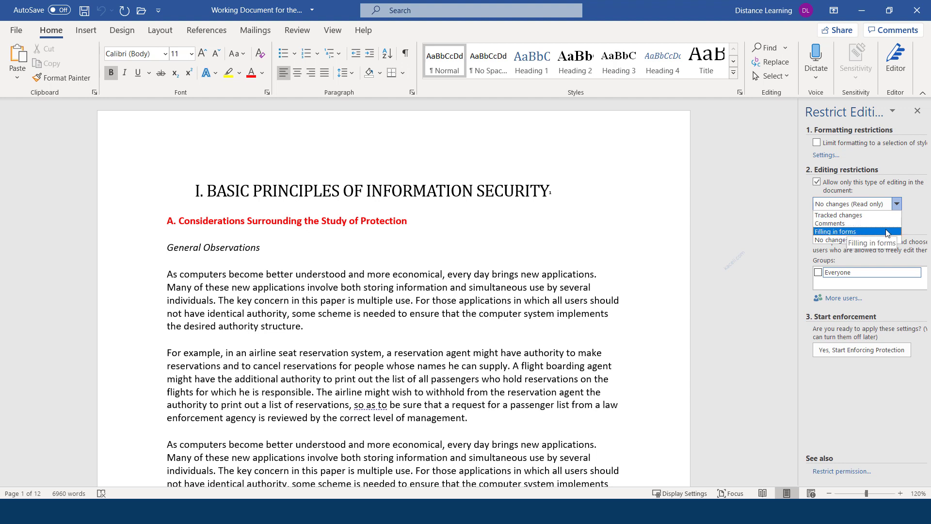
click(835, 224)
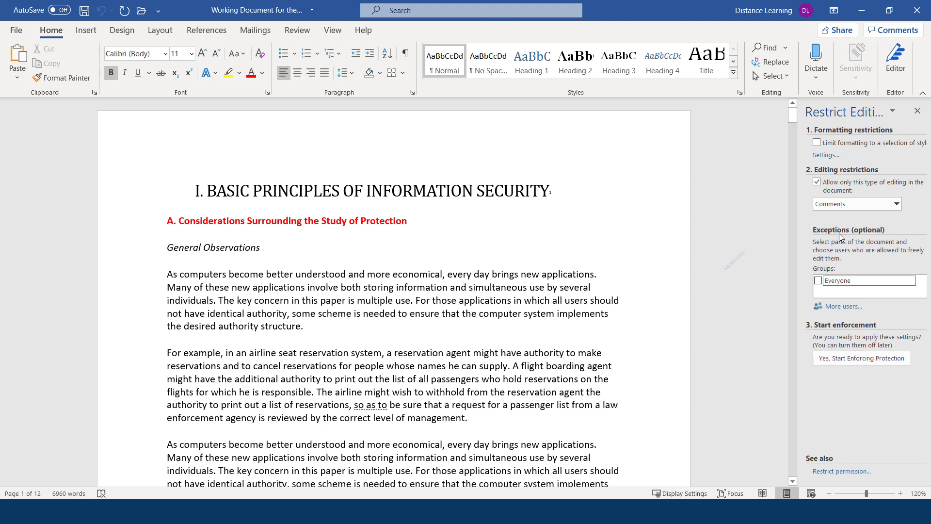
click(818, 281)
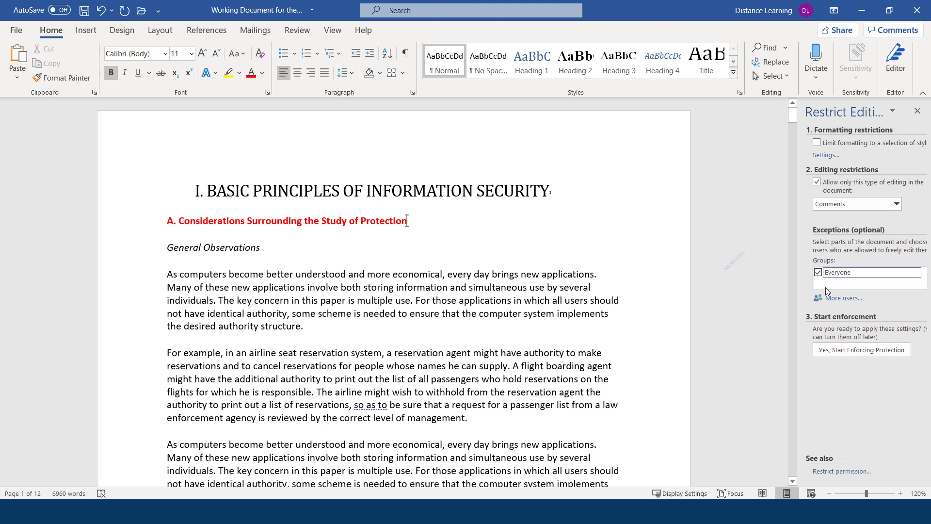
click(845, 299)
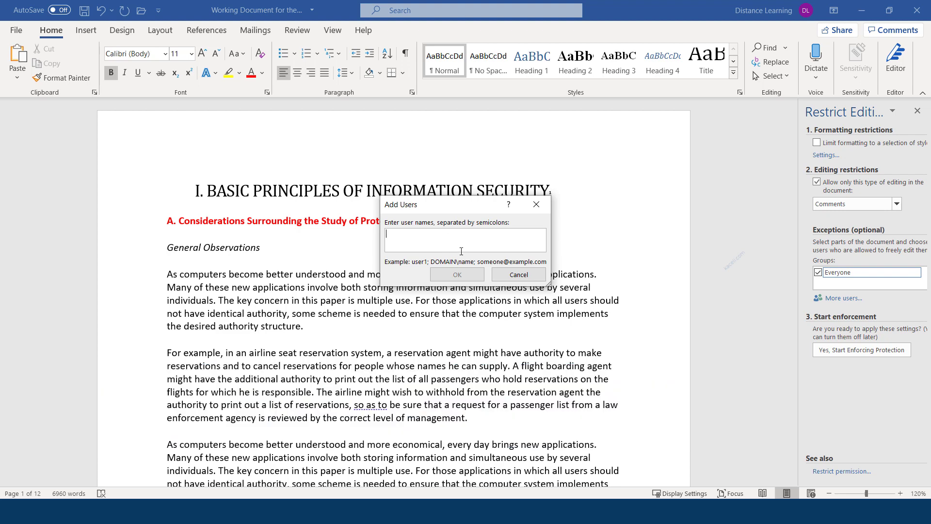
click(506, 280)
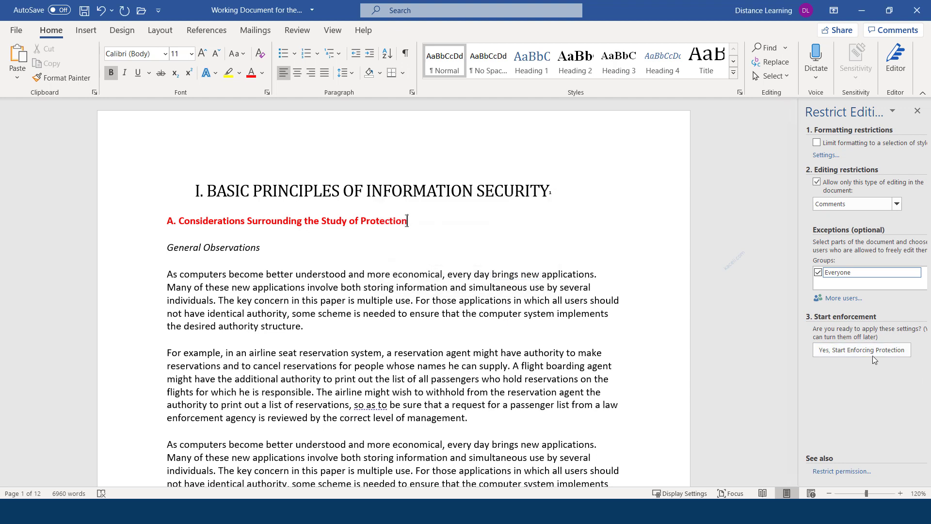
click(843, 351)
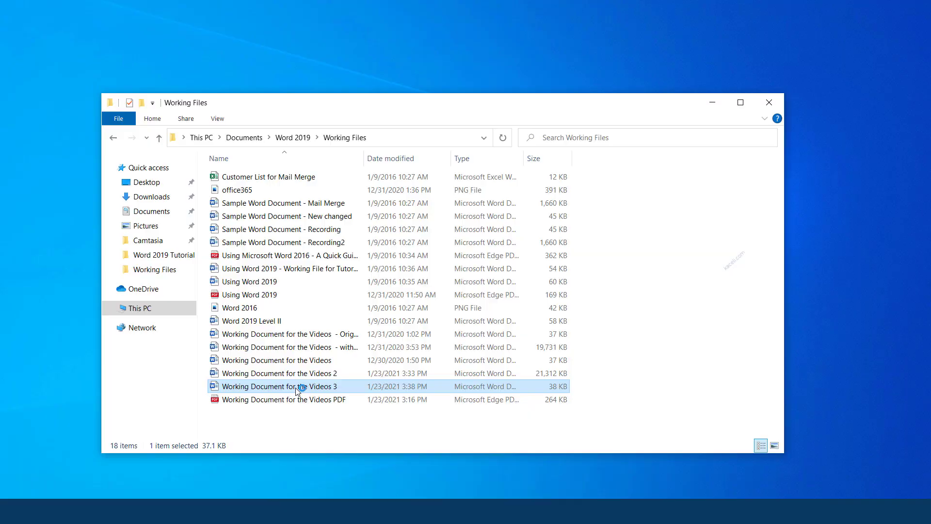
Step: Reopen the working document and try editing the protected first paragraph
double_click(299, 386)
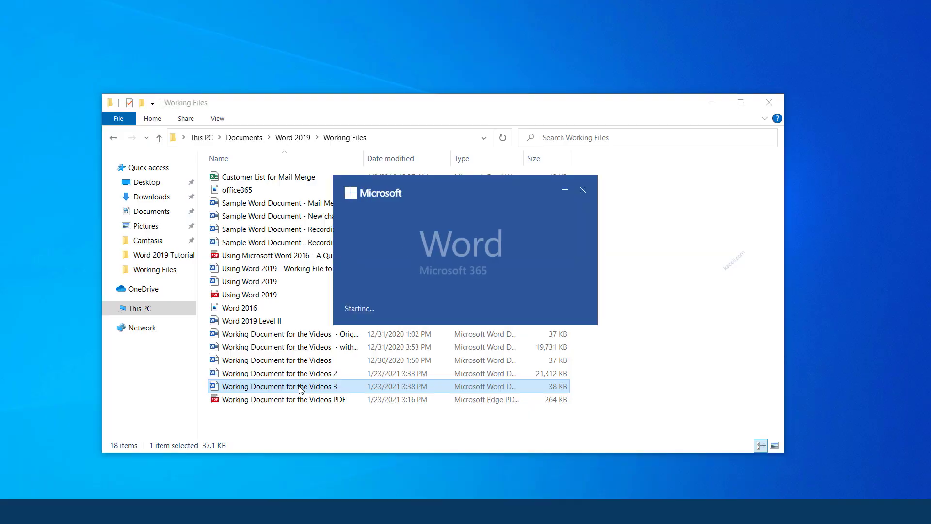
click(394, 286)
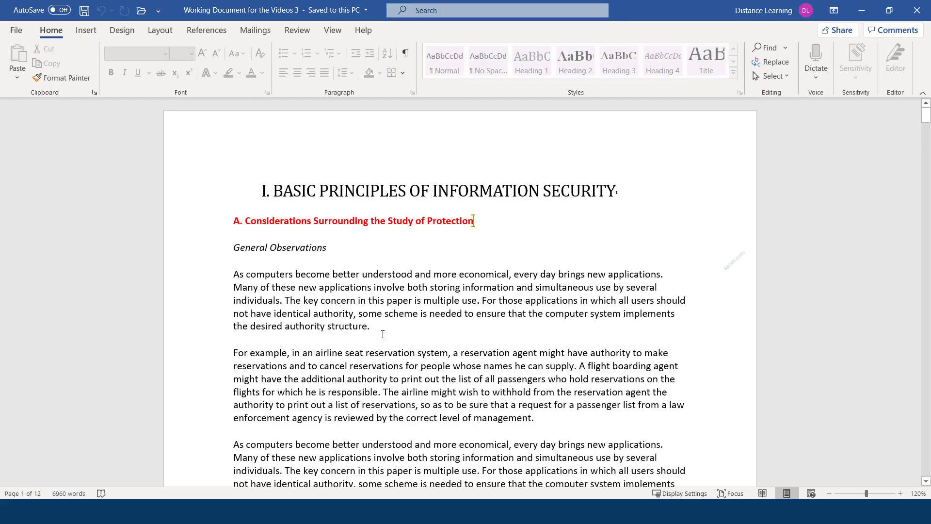
key(Return)
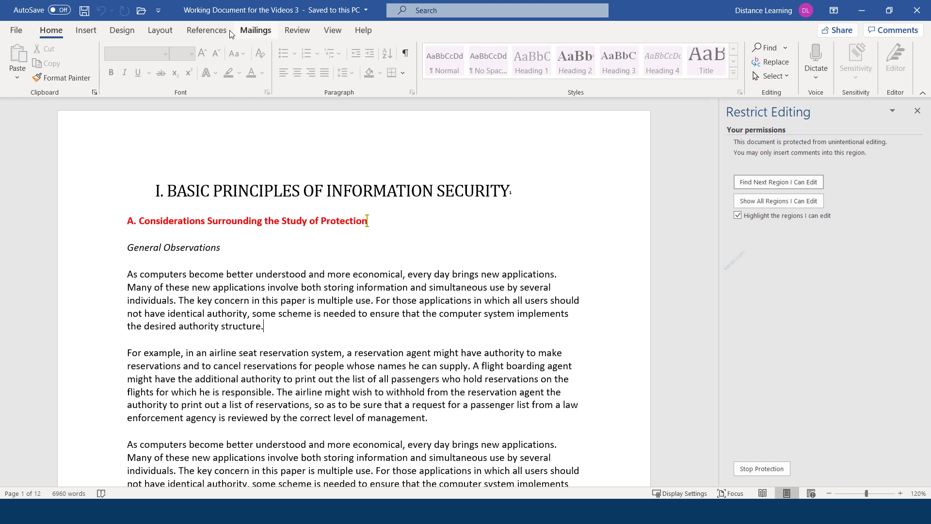
Step: Stop protection from Review's Restrict Editing by entering the document password
click(297, 30)
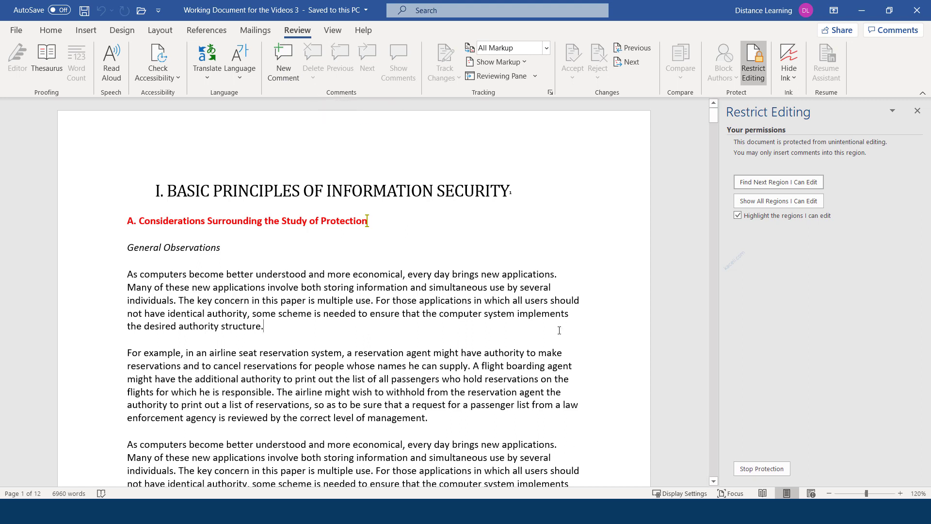
click(753, 470)
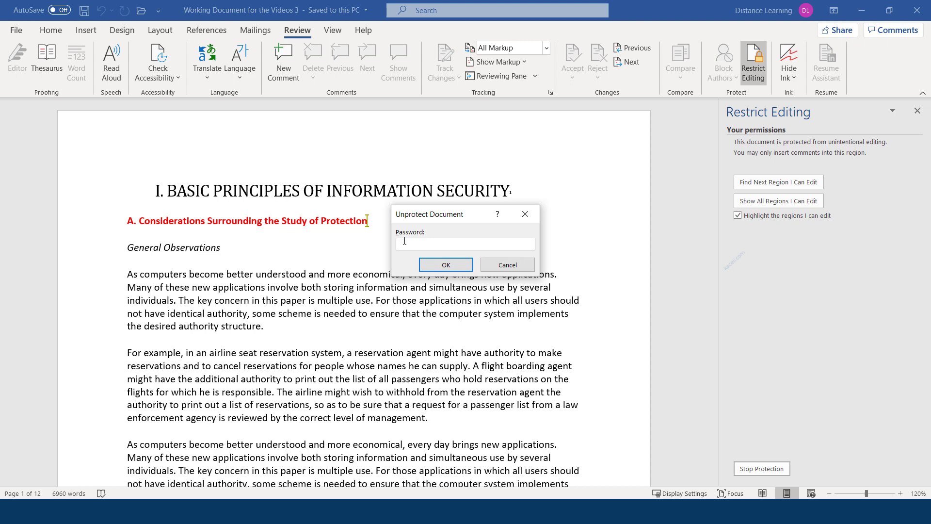
text(123)
key(Return)
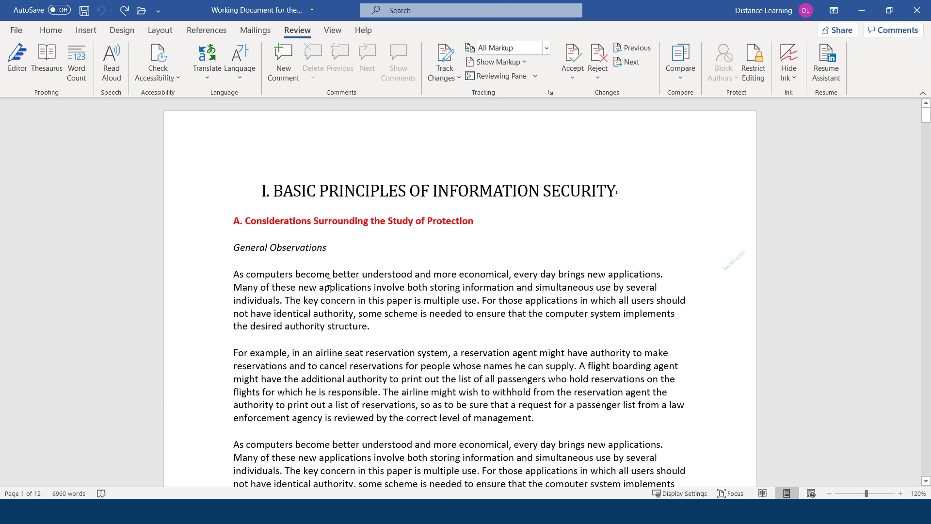
Step: Upload a copy of the document to OneDrive for sharing
click(13, 32)
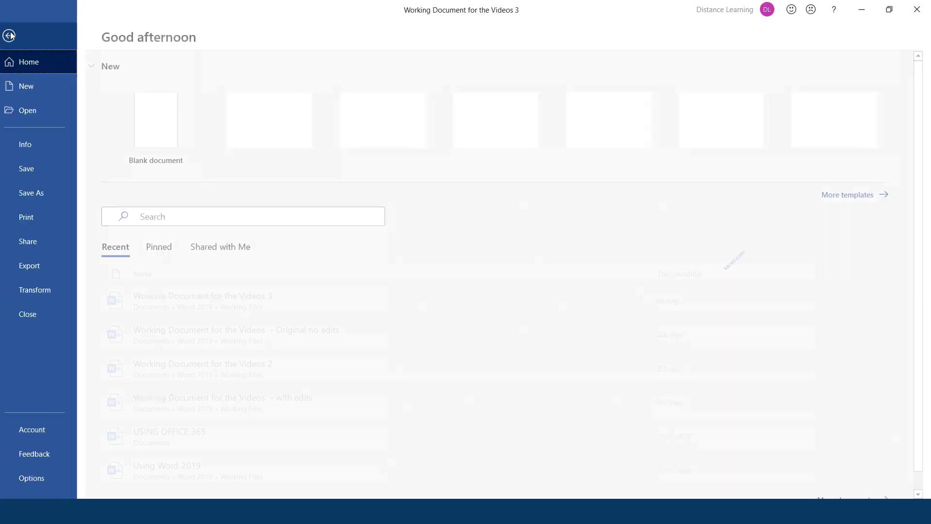
click(37, 244)
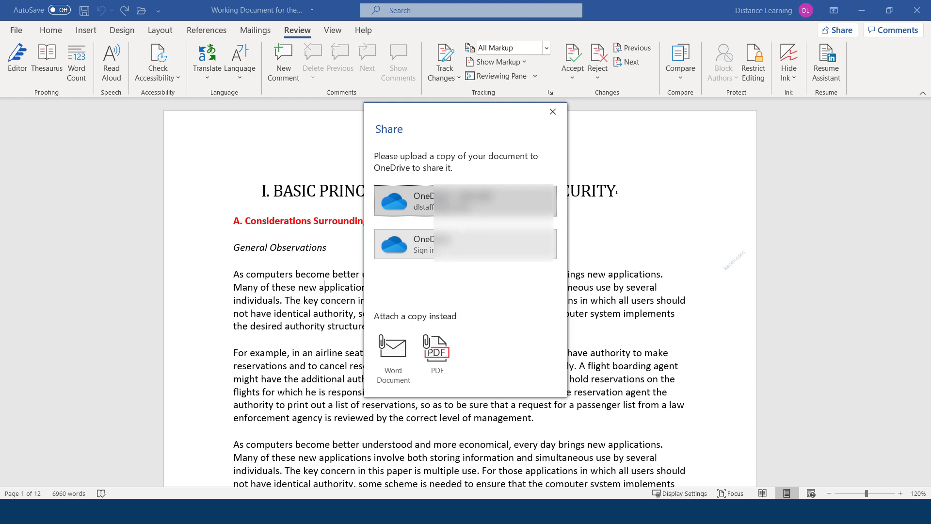
click(418, 203)
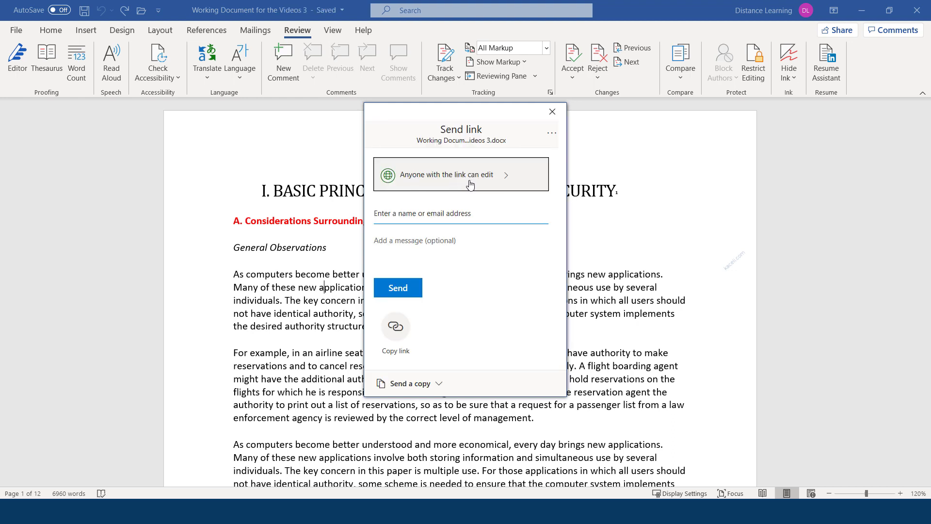
Step: Add a recipient and pasted message, copy an editable share link, and close the panel
click(406, 213)
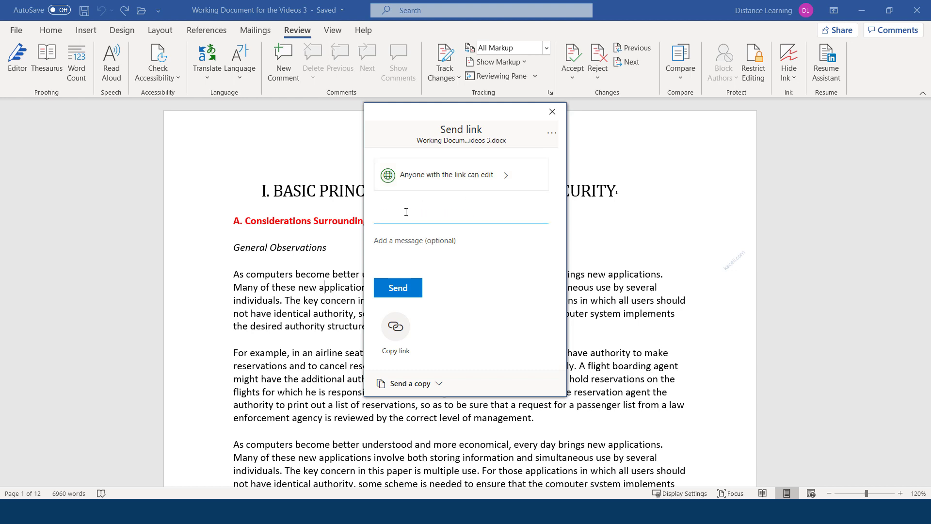
text(dist)
click(426, 240)
click(400, 263)
text(Here is the document you can edit)
click(395, 357)
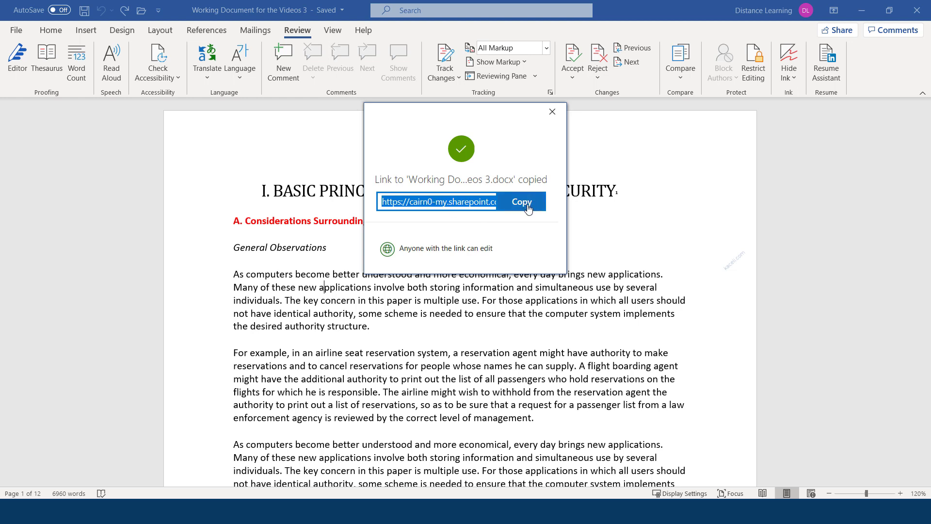
click(552, 111)
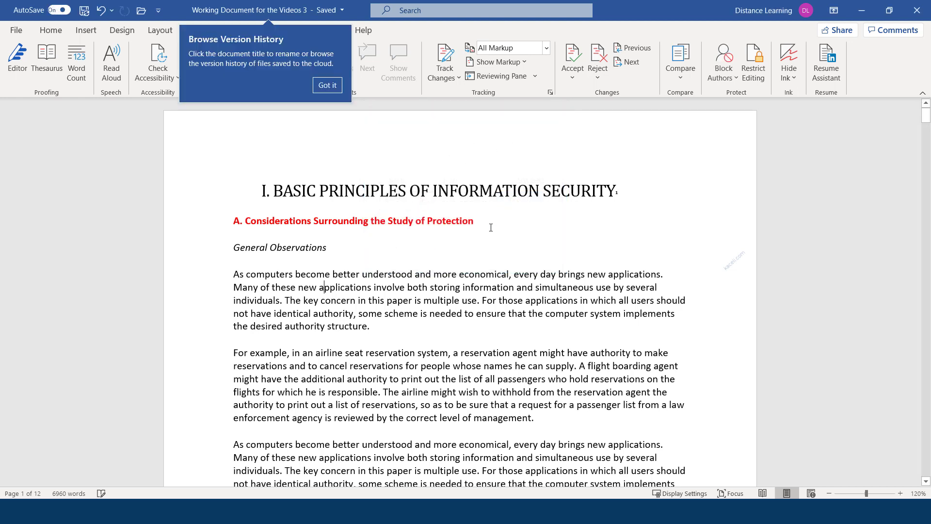
Step: Dismiss the version history tip and review the Share panel's Send a copy formats
click(328, 86)
key(ctrl+shift+e)
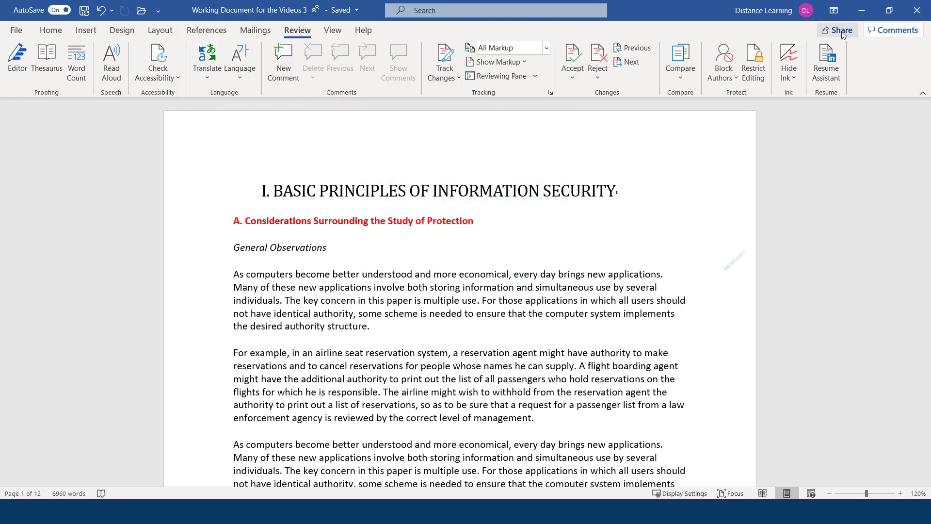
click(13, 31)
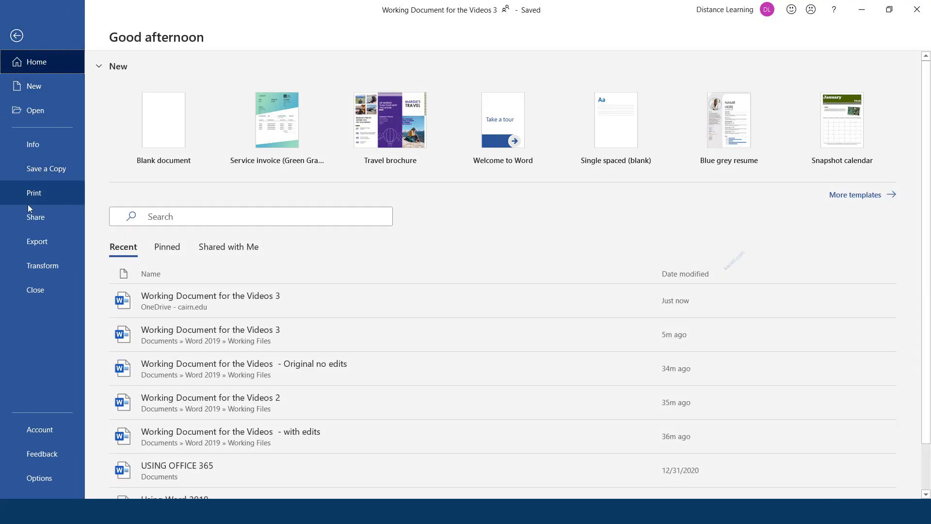
click(41, 219)
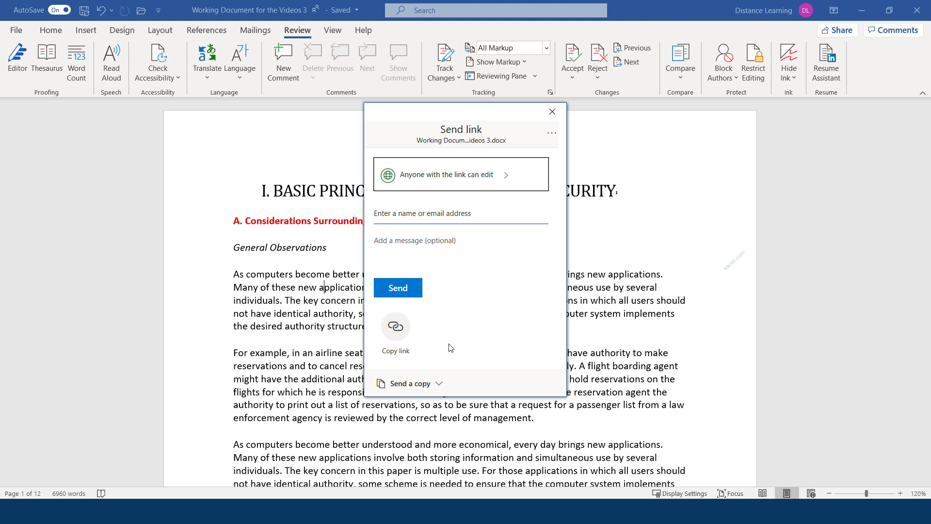
click(408, 382)
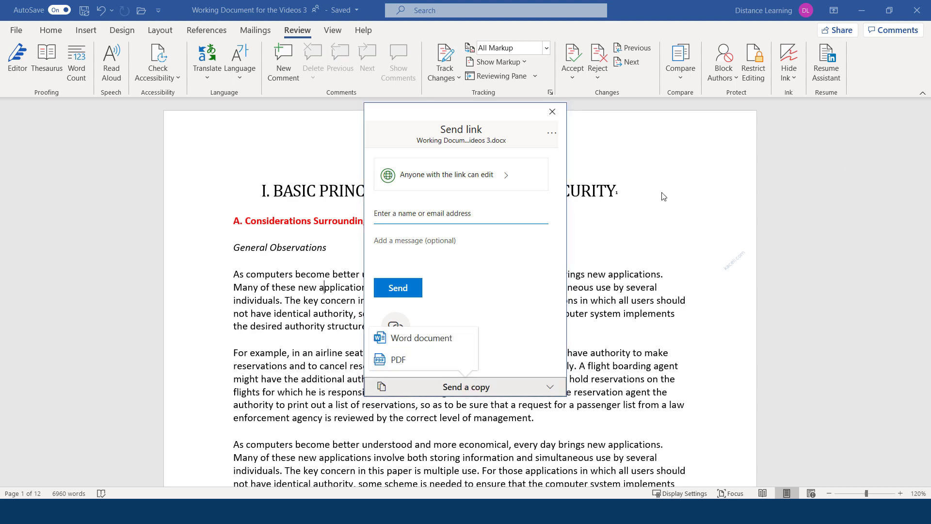
click(552, 112)
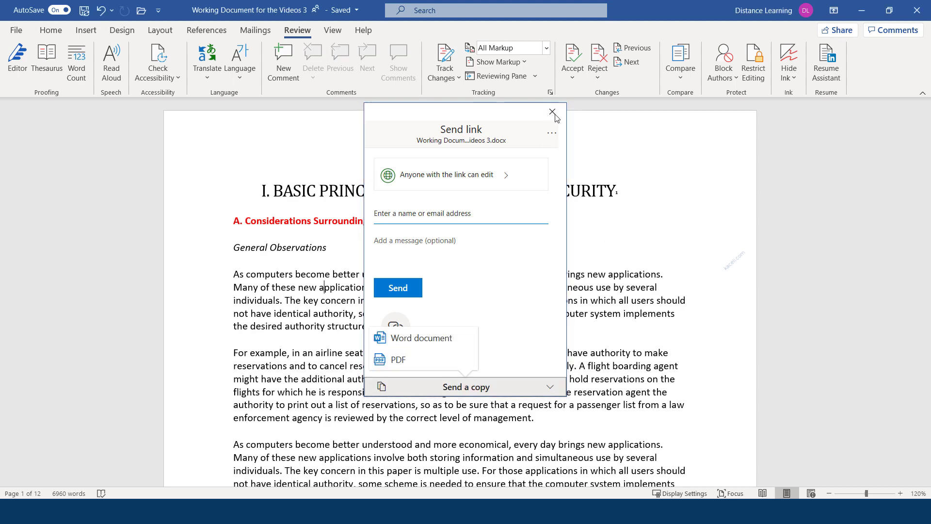
click(841, 32)
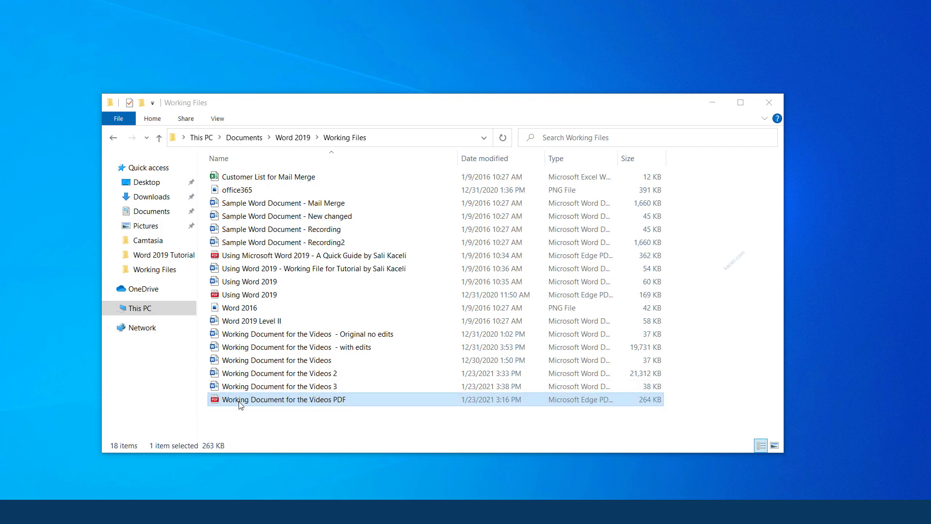
Step: View 'Working Document for the Videos PDF' in Edge, close it, and open Windows search
click(260, 404)
double_click(275, 401)
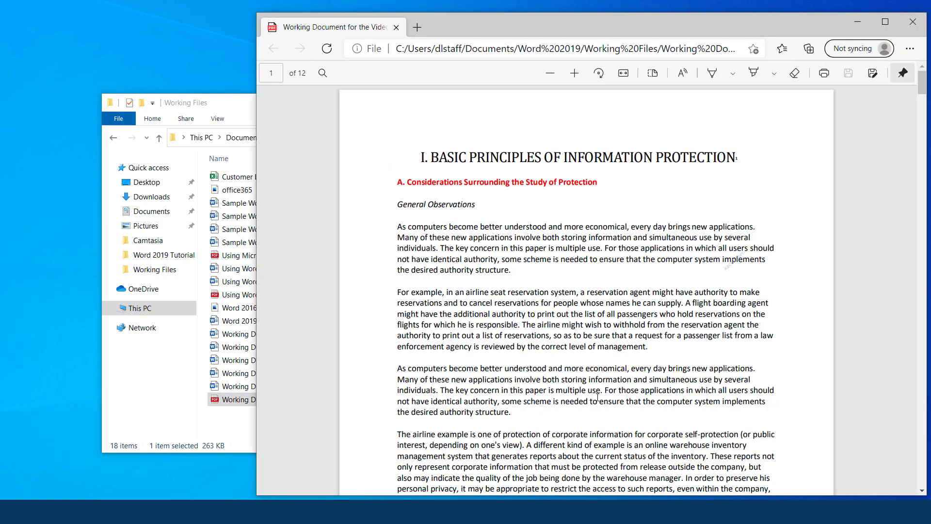
scroll(492, 333, down, 20)
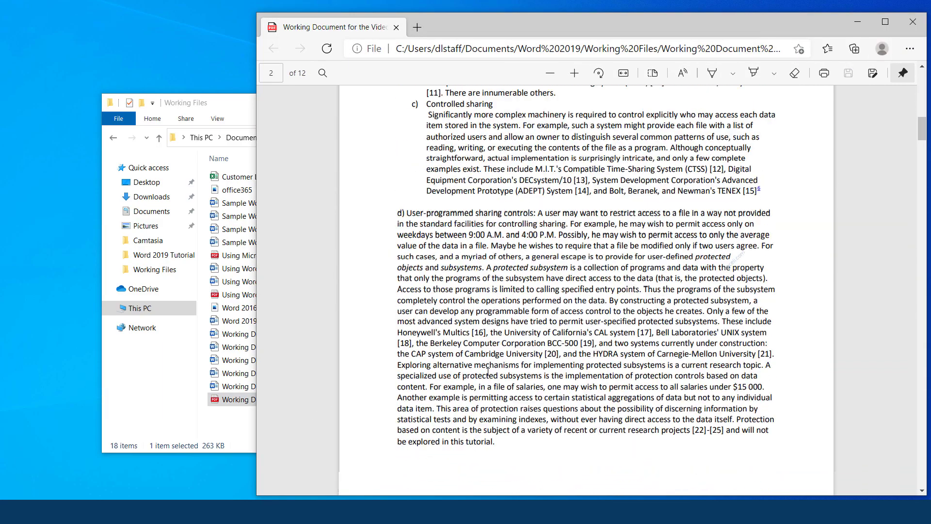
scroll(488, 372, up, 5)
click(913, 21)
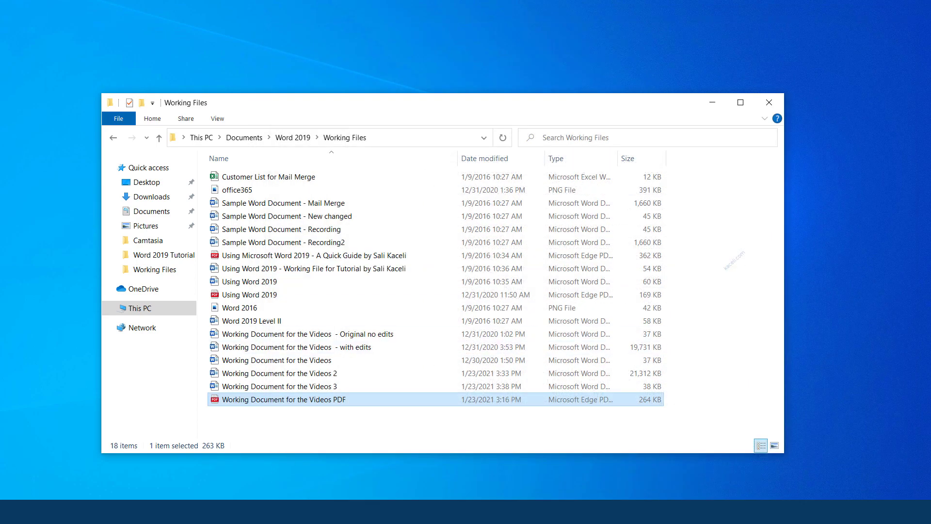
key(super+s)
Step: Launch Word and open the 'Working Document for the Videos' PDF with the All Files filter
text(word)
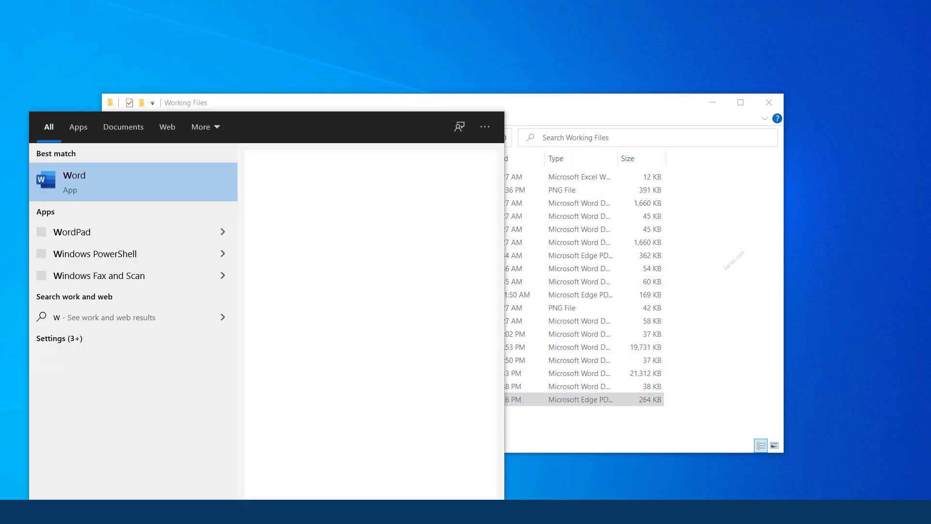
key(Return)
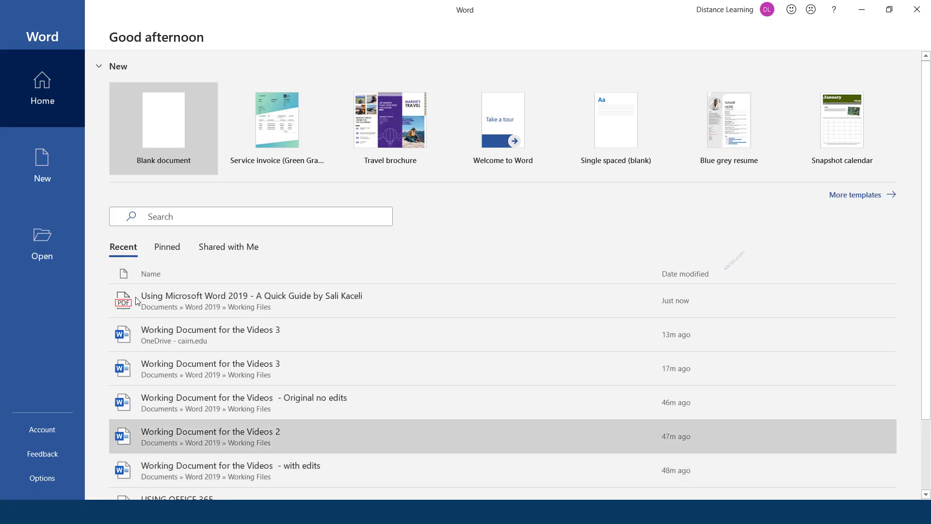
click(43, 255)
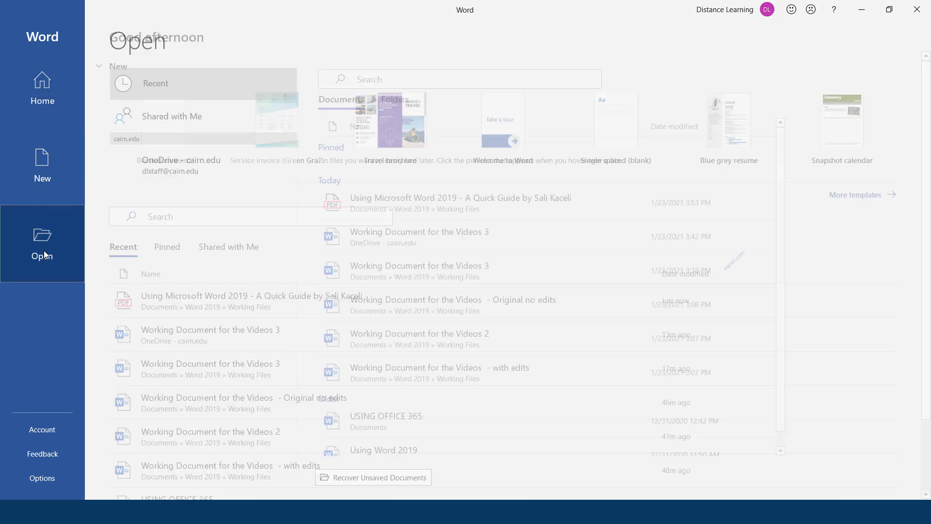
click(216, 311)
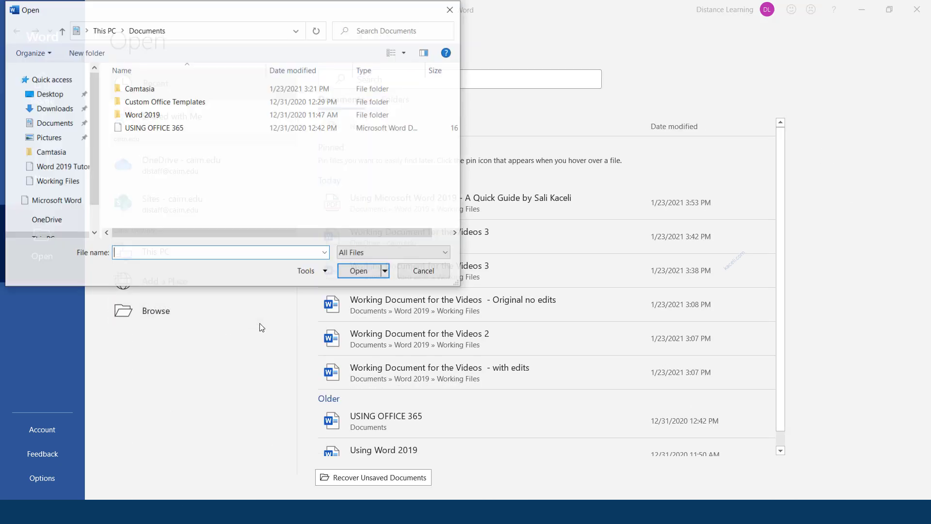
click(393, 253)
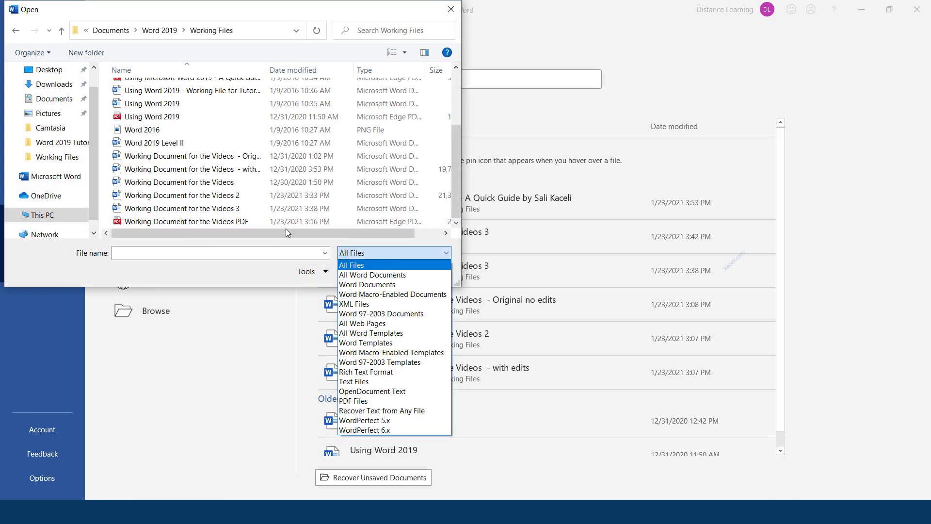
click(214, 222)
click(359, 255)
click(354, 268)
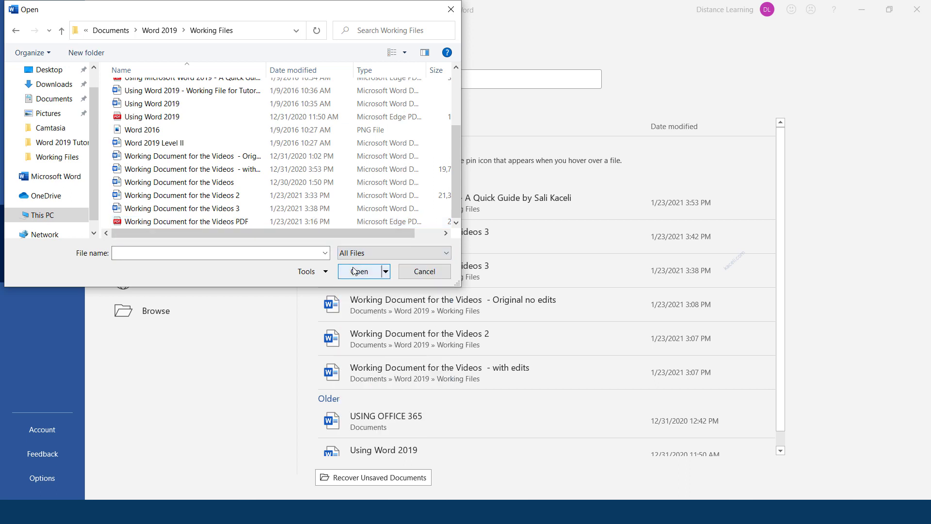
click(187, 222)
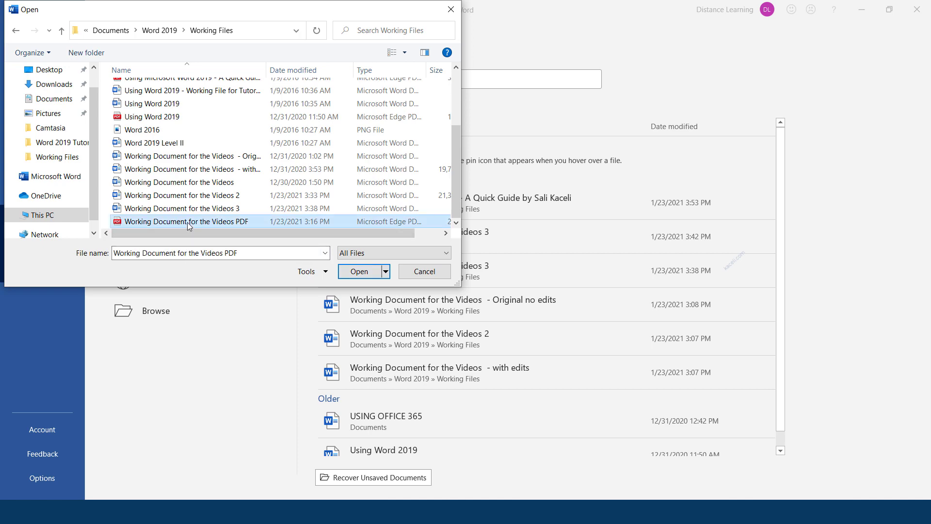
click(355, 271)
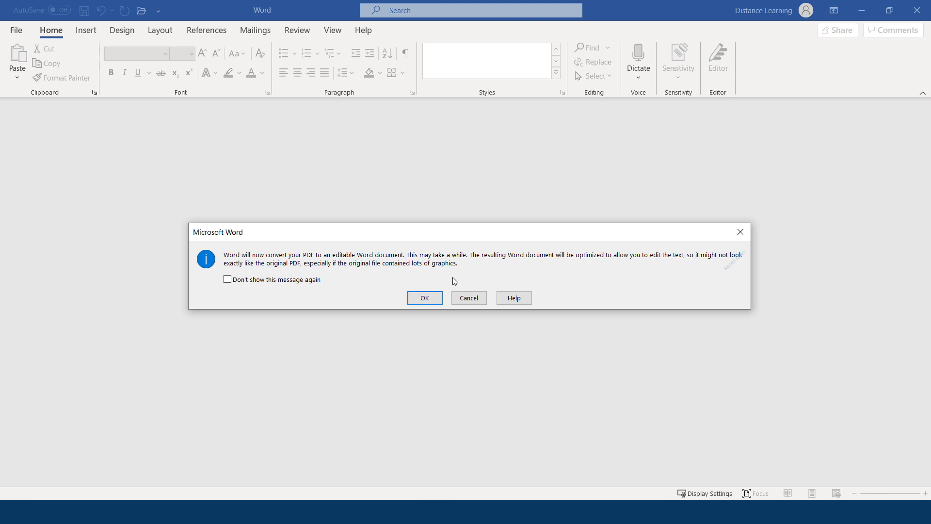
Step: Convert the PDF to an editable document and add the sentence 'Add more stuff here.'
click(433, 301)
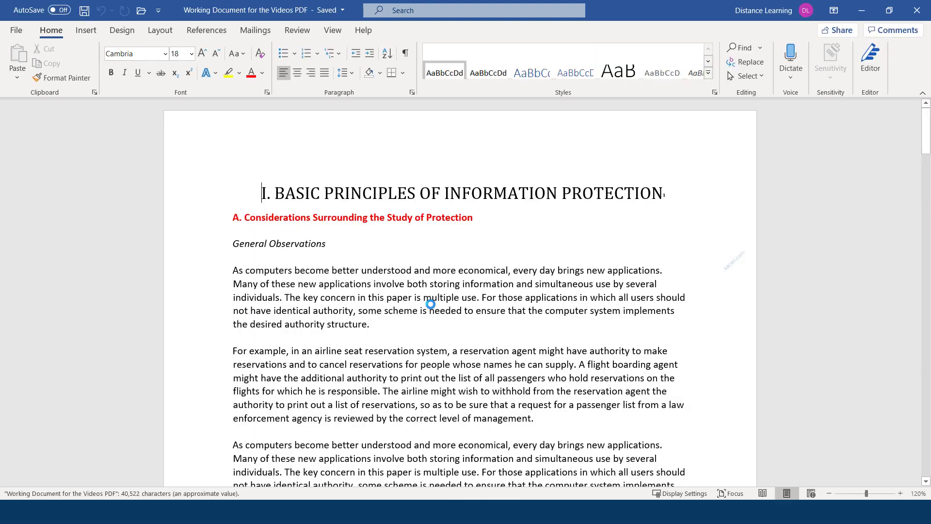
click(393, 318)
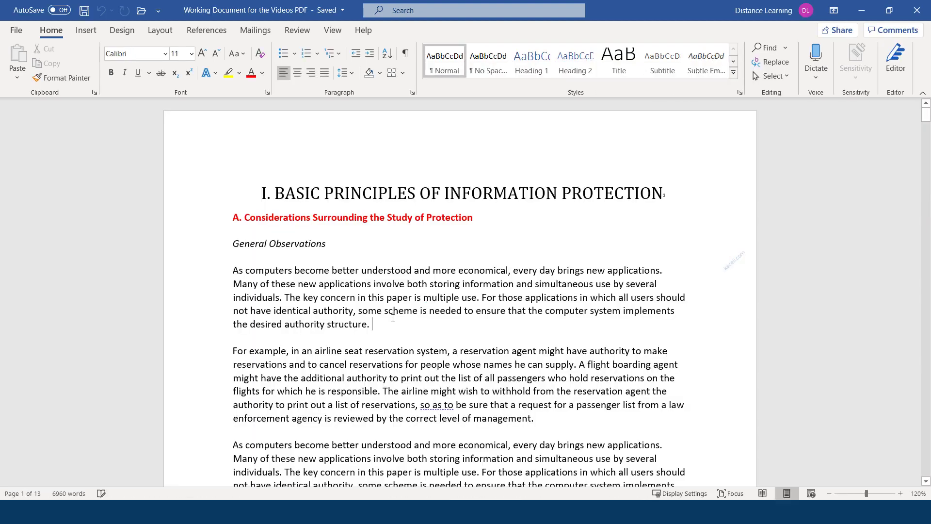
scroll(388, 306, down, 4)
scroll(415, 242, up, 3)
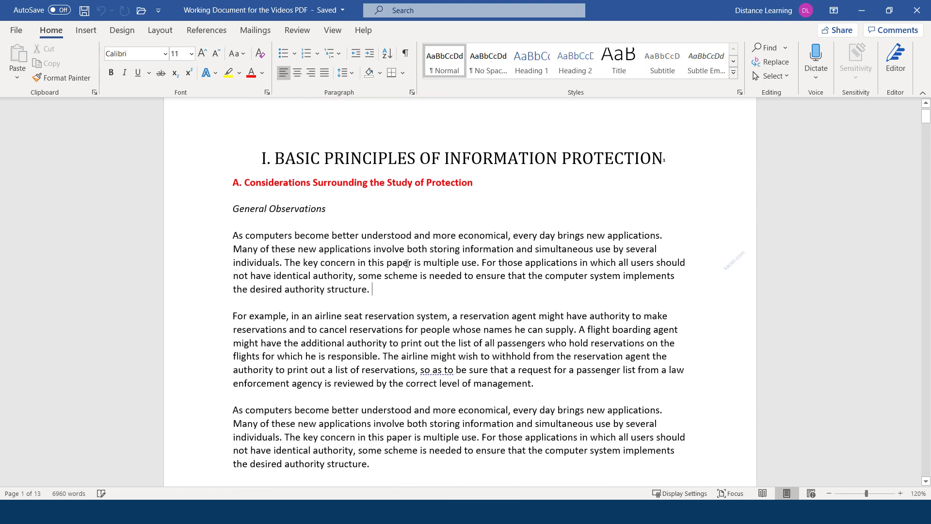
text(Add more stuff her.)
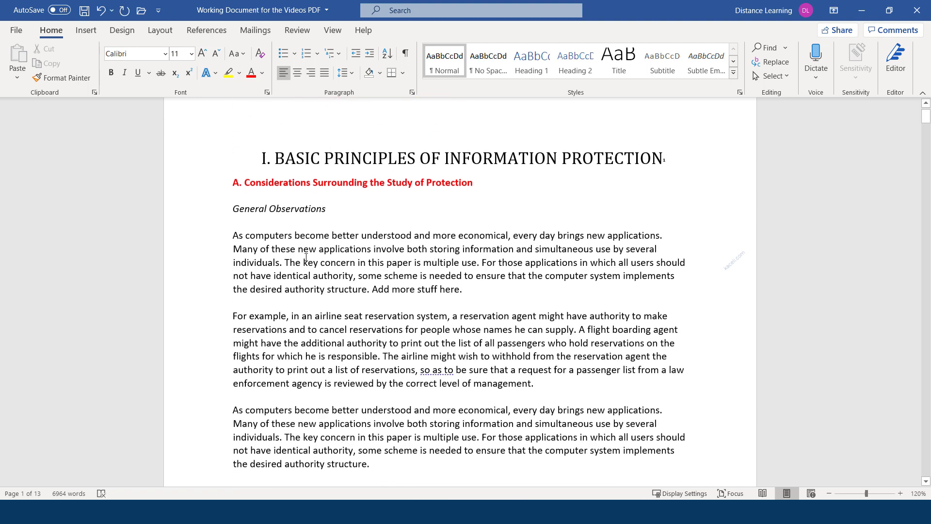
scroll(407, 262, down, 20)
scroll(335, 270, up, 5)
Step: Save the document as 'Working Document for the Videos Word'
click(16, 31)
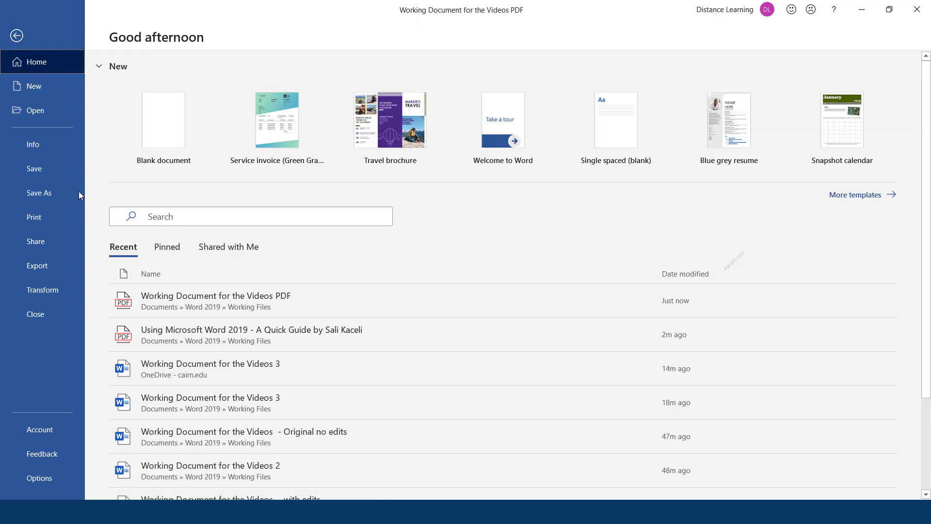
click(39, 185)
drag(216, 206, 189, 204)
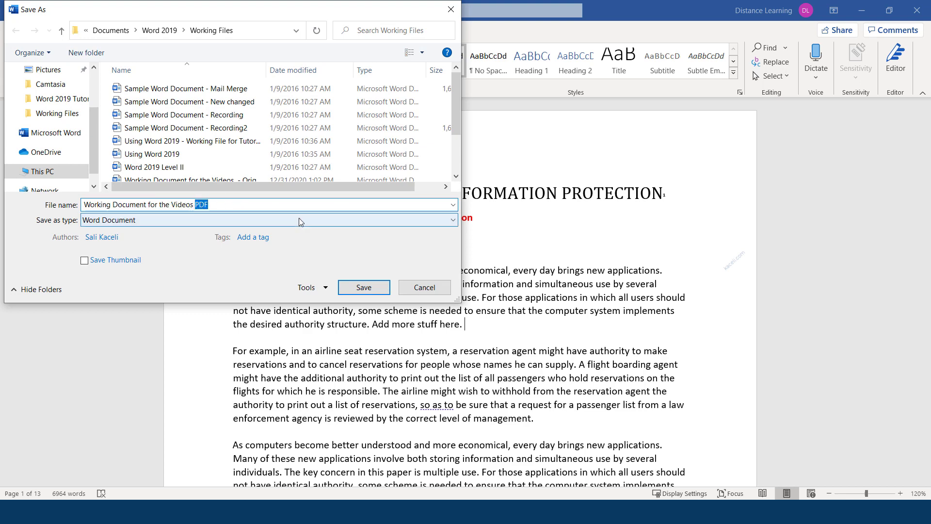
text(Word)
key(Return)
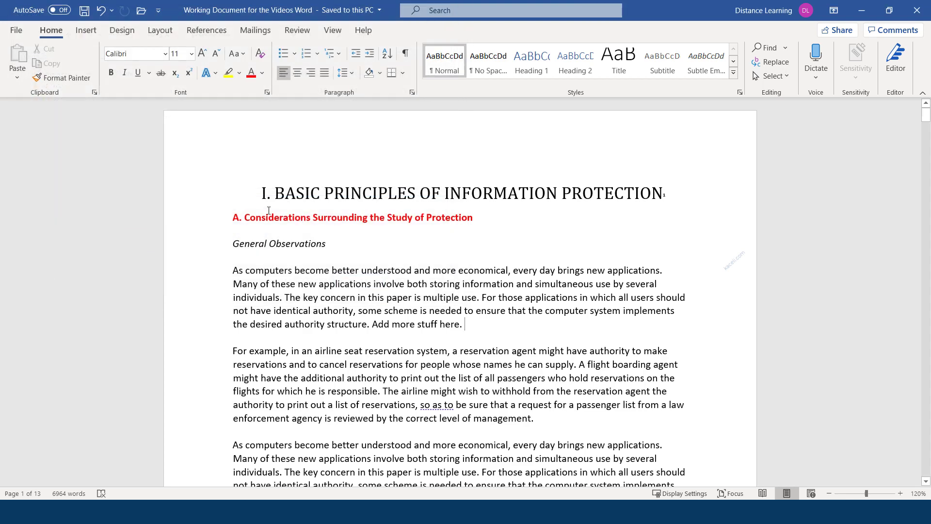
click(479, 351)
Step: Close Word and reopen 'Working Document for the Videos Word' from File Explorer
click(918, 10)
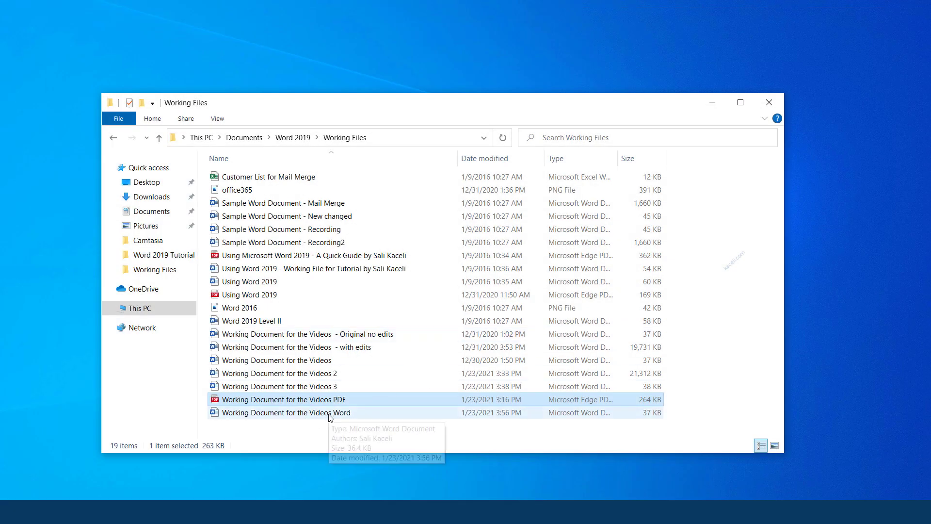
click(330, 413)
double_click(329, 414)
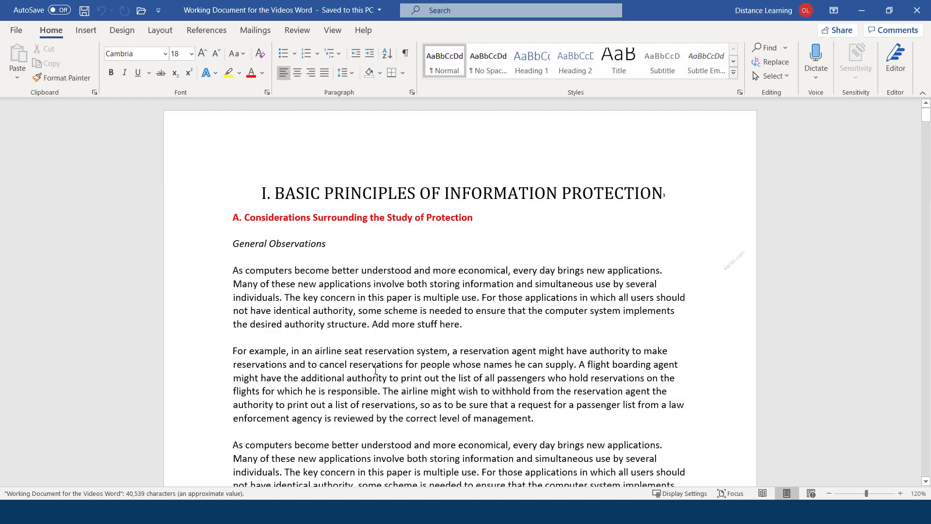
scroll(375, 371, down, 20)
scroll(284, 338, up, 15)
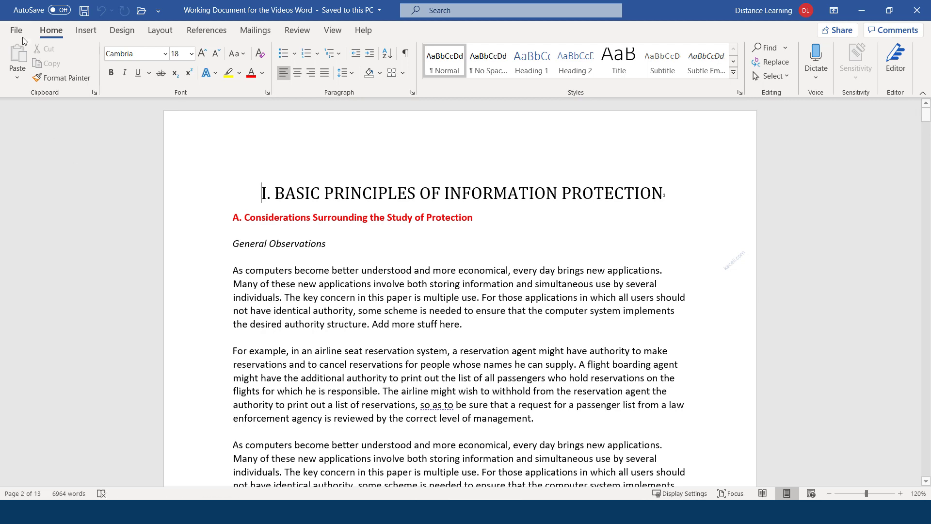
click(18, 32)
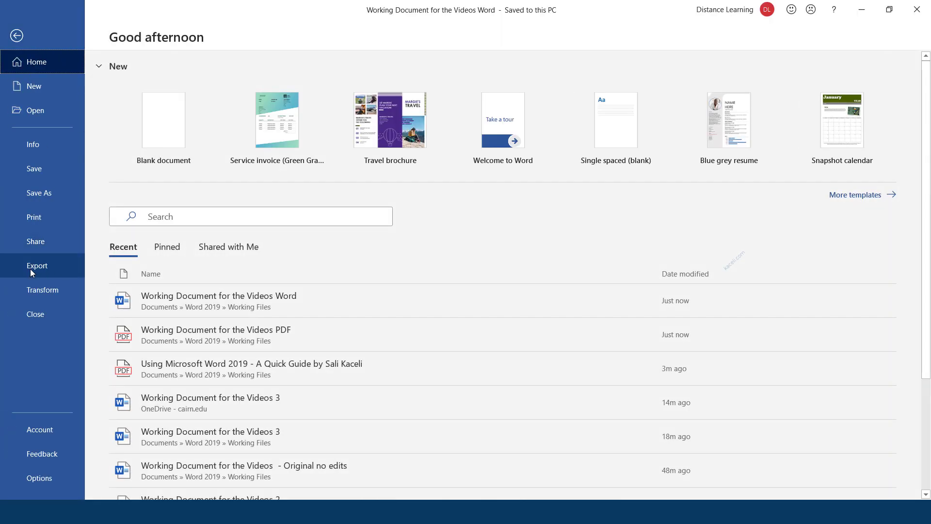
Step: Open the Quick Guide PDF and convert it to an editable Word document
click(51, 107)
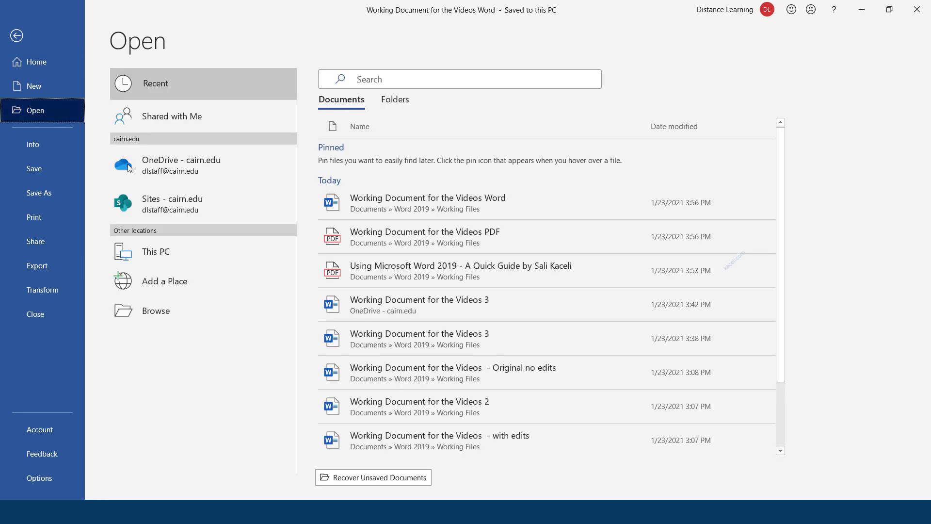
click(150, 308)
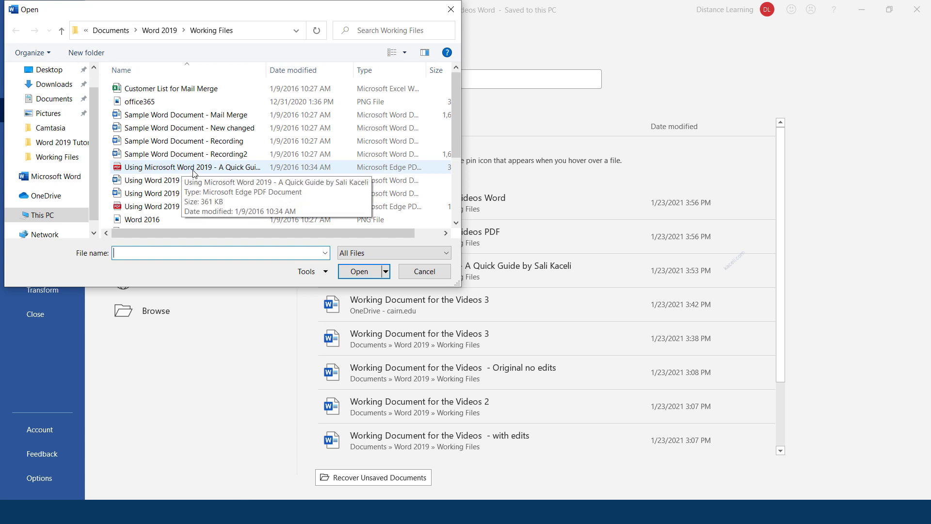
click(194, 171)
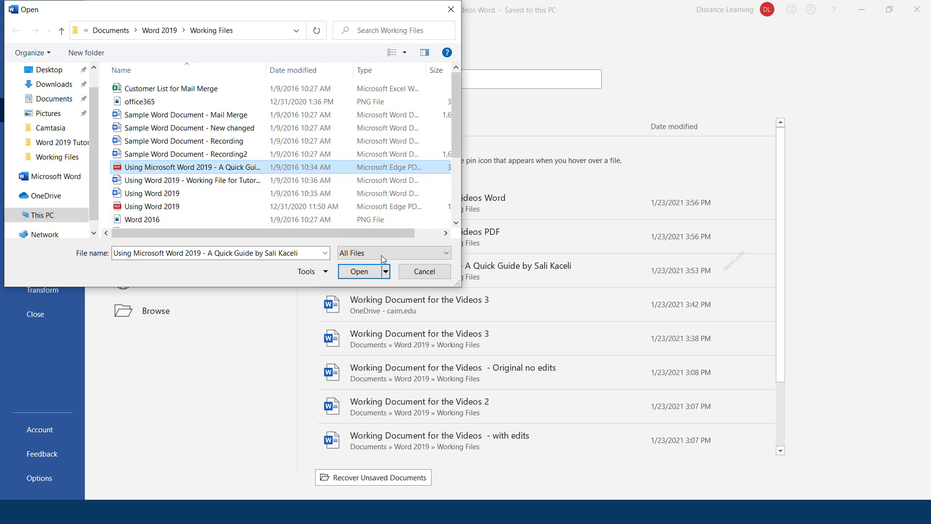
click(362, 273)
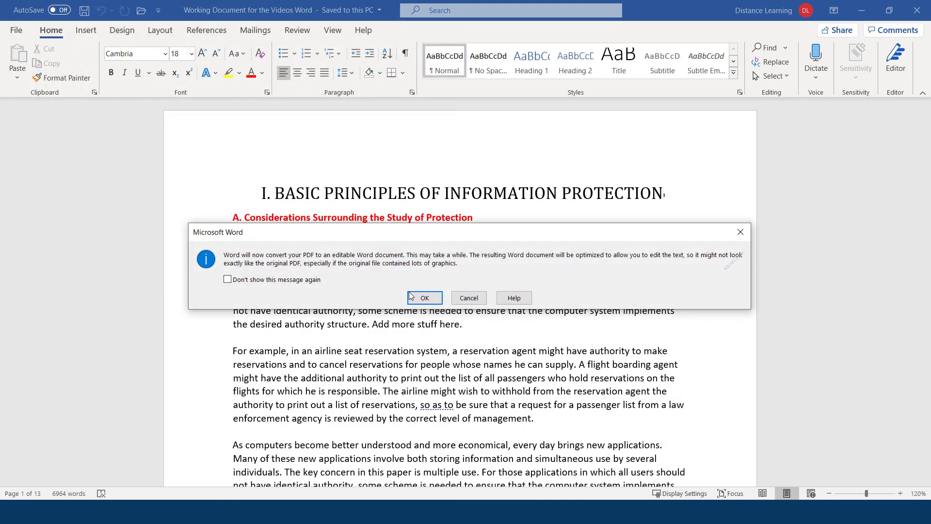
click(424, 298)
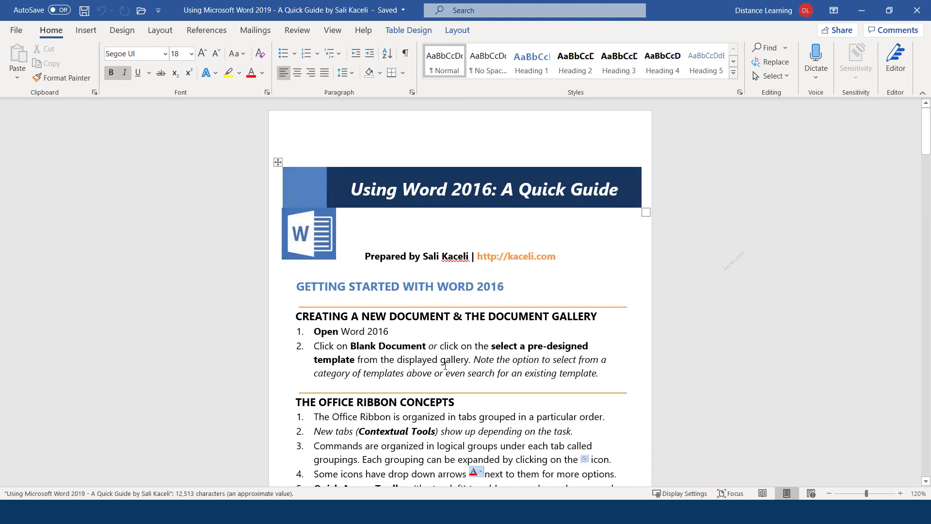
Step: Change the header to 'USING WORD 2019 – A QUICK GUIDE' and save as a Word document
scroll(441, 359, down, 3)
scroll(441, 360, down, 8)
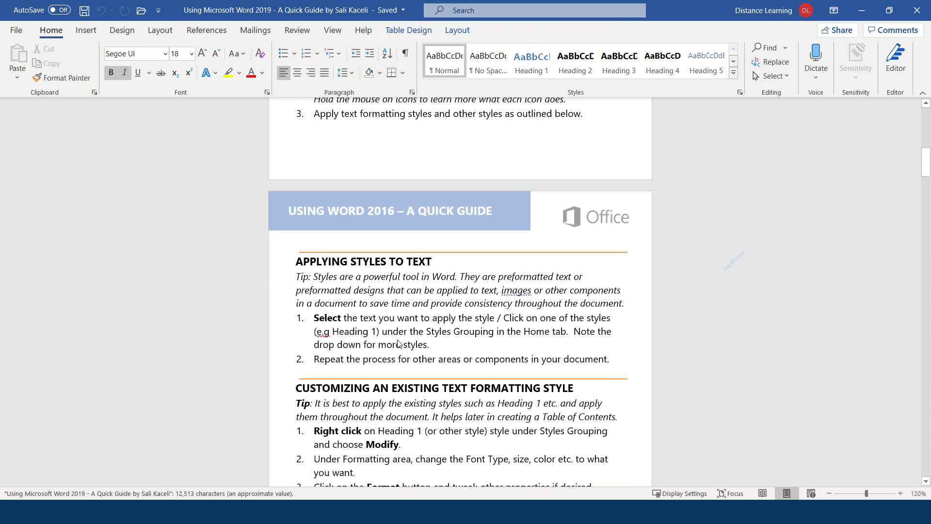
click(444, 263)
double_click(388, 211)
click(393, 212)
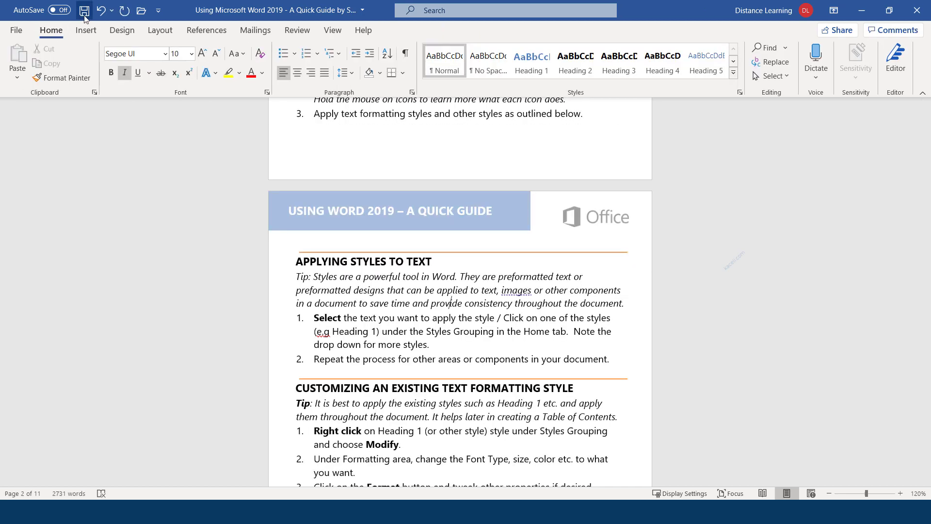
click(84, 12)
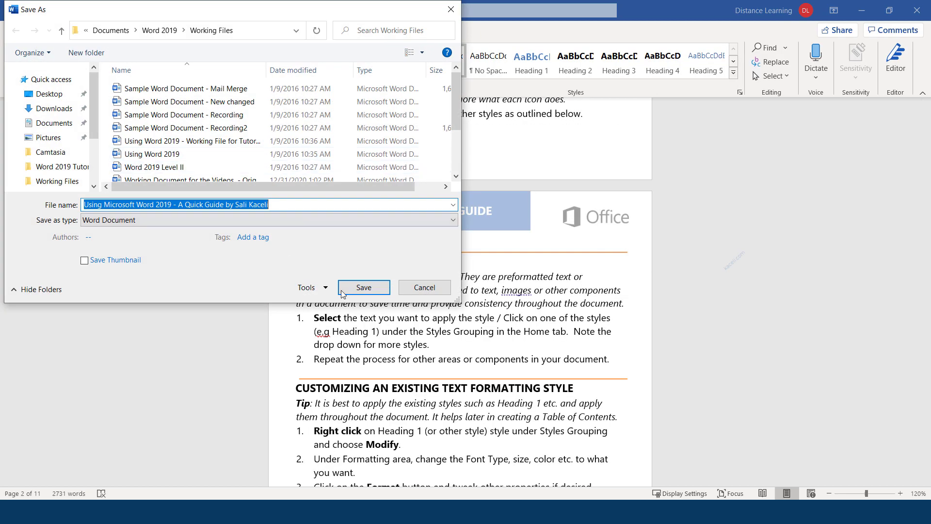
click(371, 293)
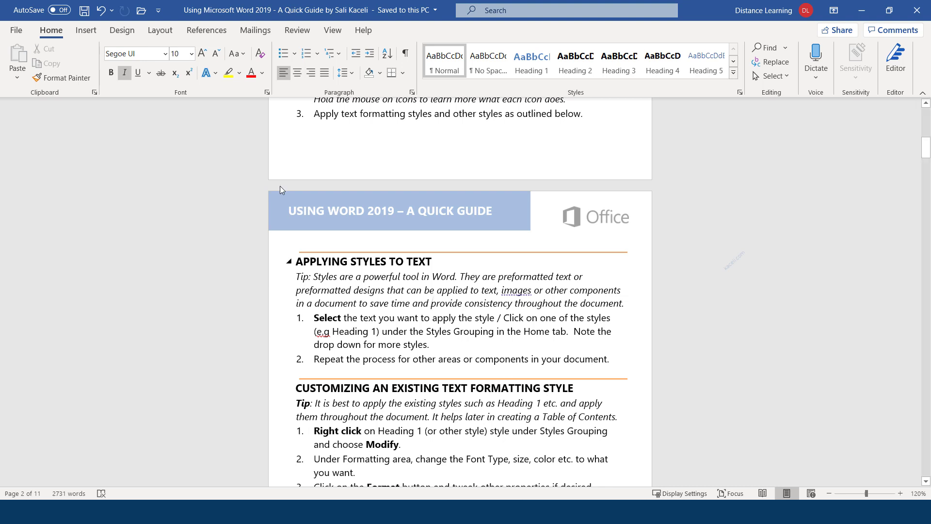
Step: Export the Quick Guide with Create PDF/XPS, replacing the existing PDF of the same name
click(18, 31)
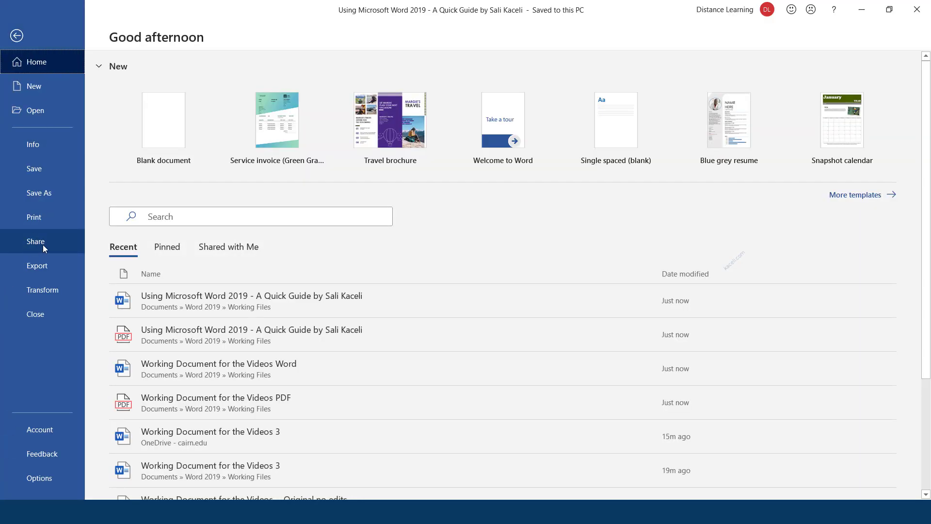
click(36, 271)
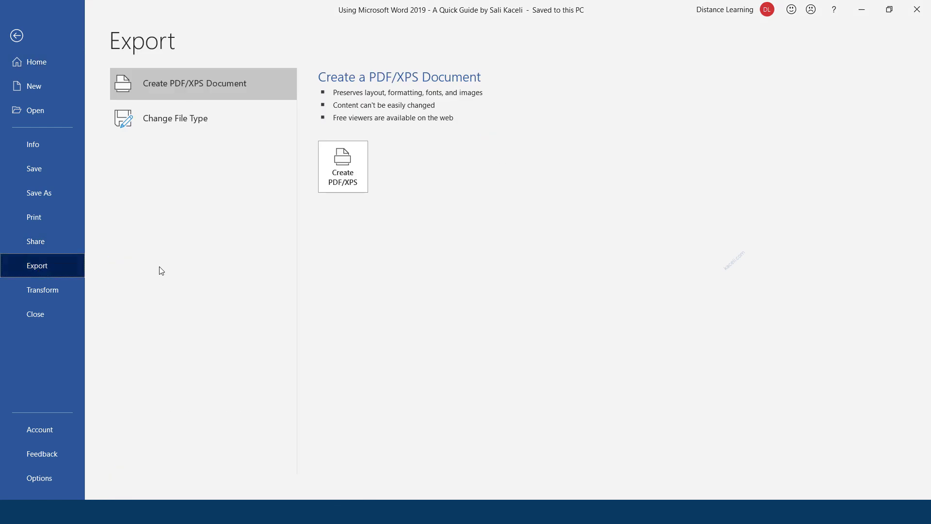
click(344, 180)
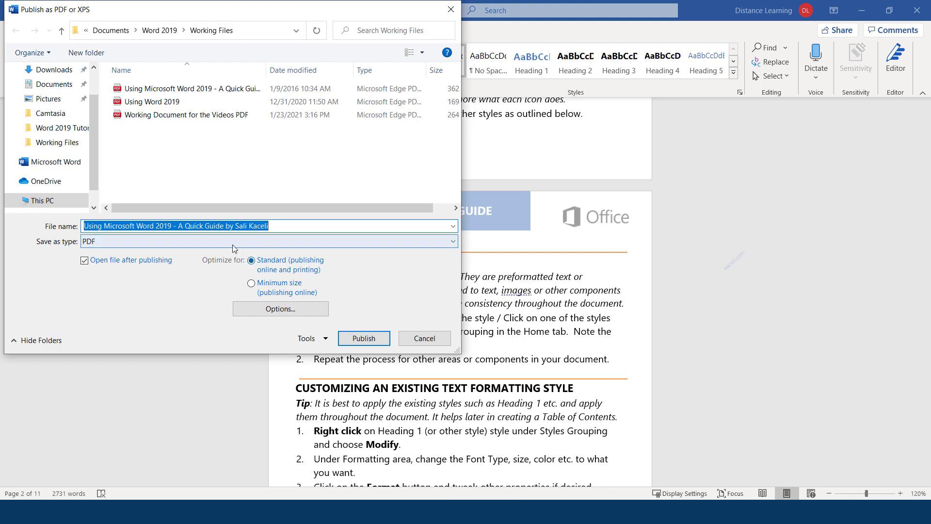
click(384, 341)
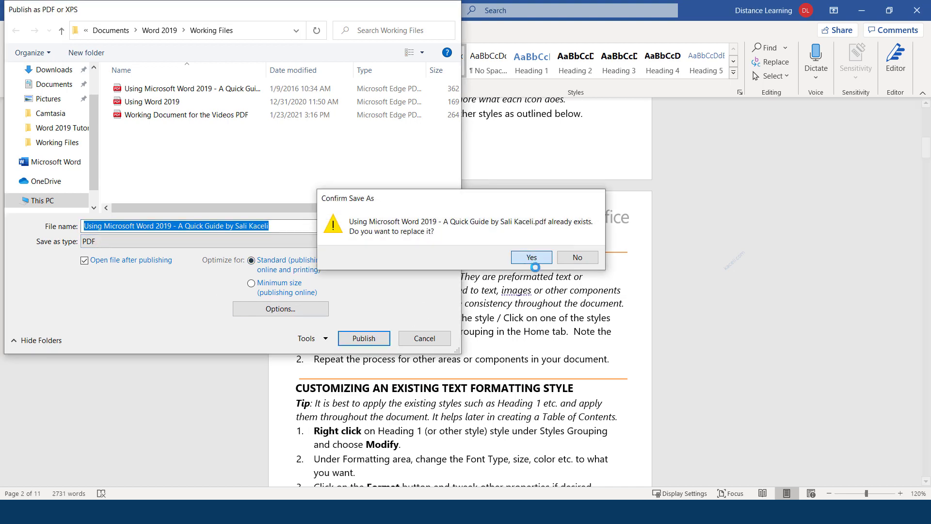
click(529, 258)
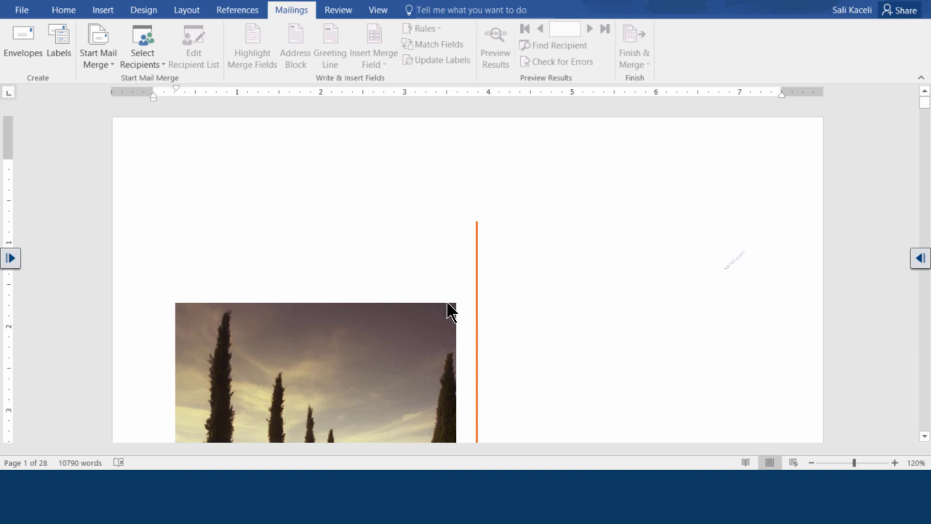
Step: Insert a page break on the empty line above CONTENTS so it starts on a new page
scroll(607, 327, down, 20)
scroll(484, 306, down, 10)
scroll(477, 309, up, 12)
scroll(473, 298, up, 10)
scroll(537, 238, down, 3)
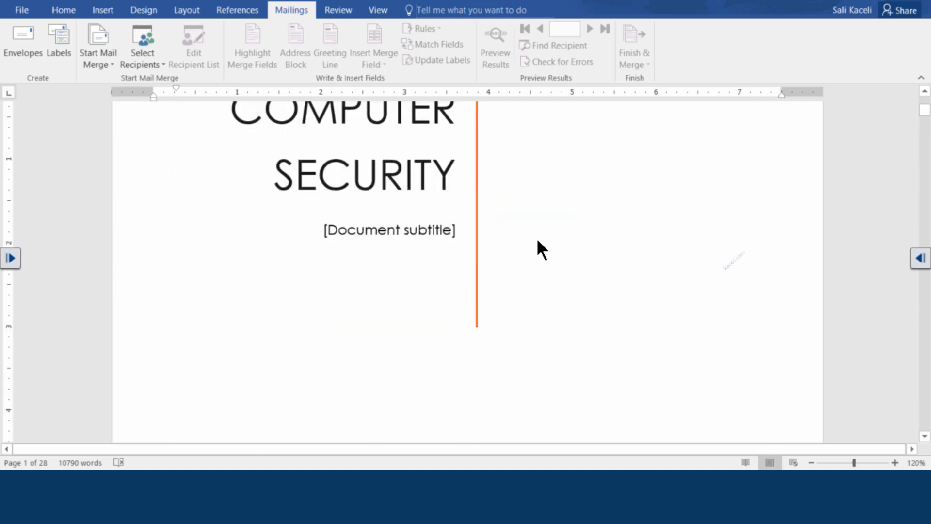
scroll(537, 241, down, 5)
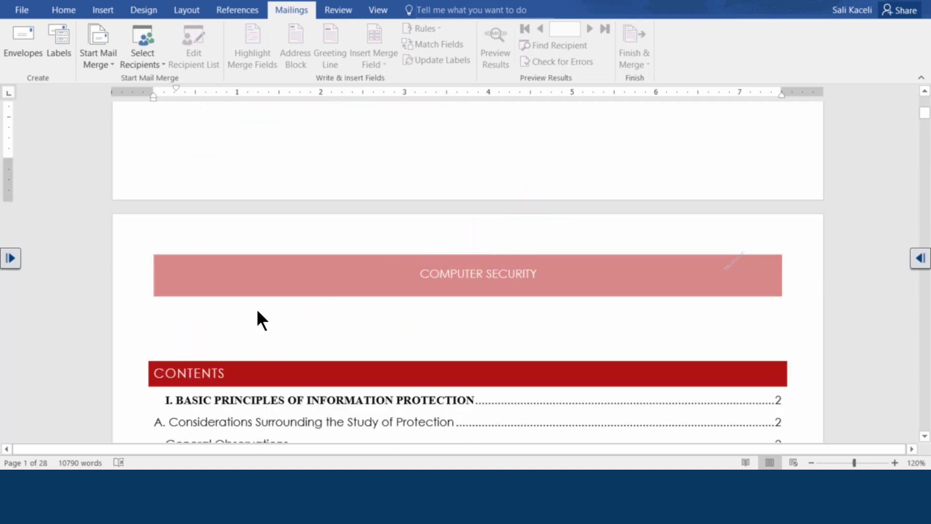
click(180, 326)
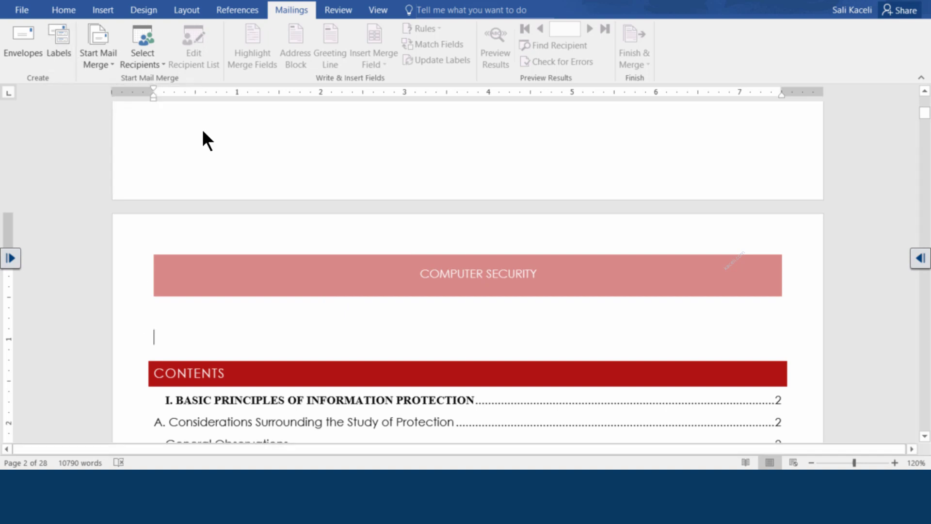
click(108, 14)
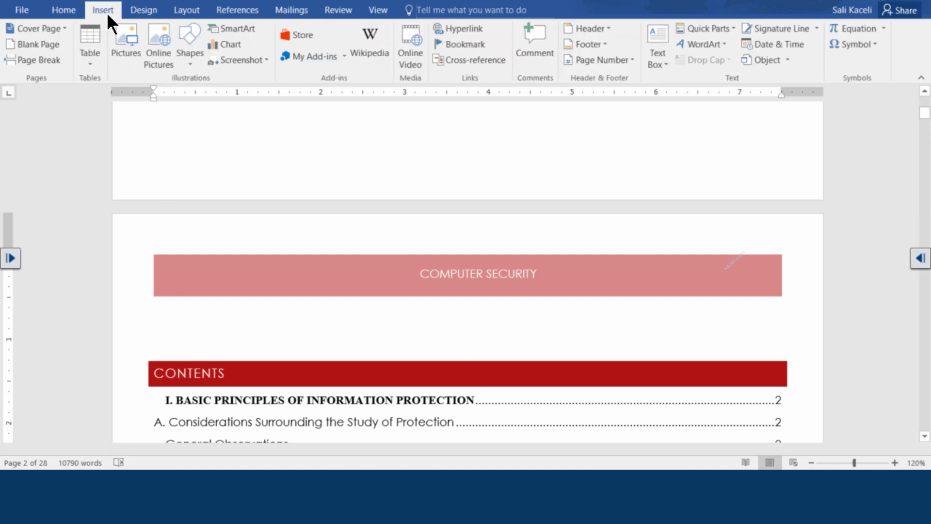
click(48, 59)
scroll(258, 232, up, 2)
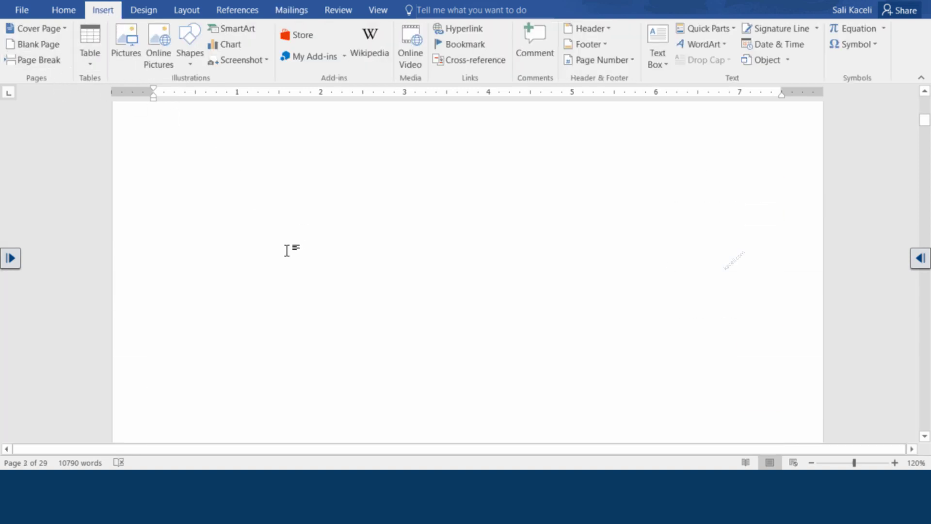
scroll(277, 256, down, 2)
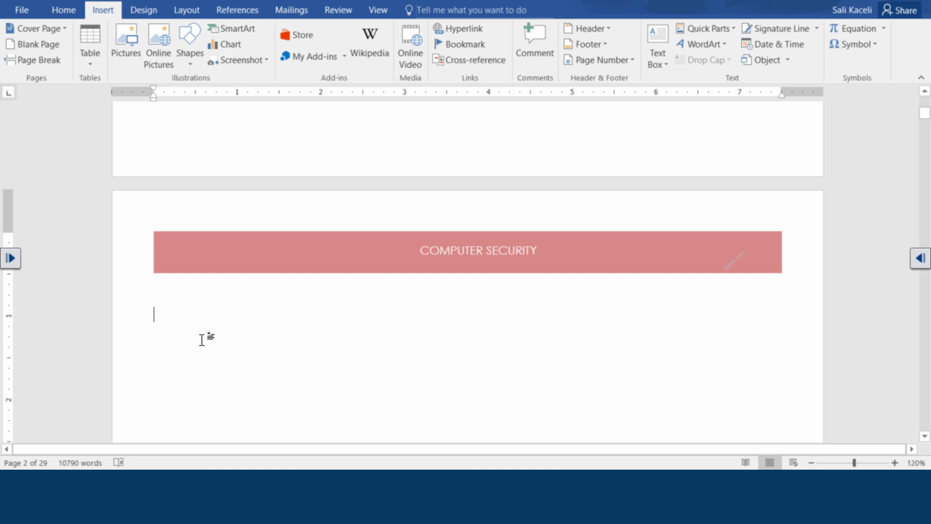
scroll(175, 325, down, 2)
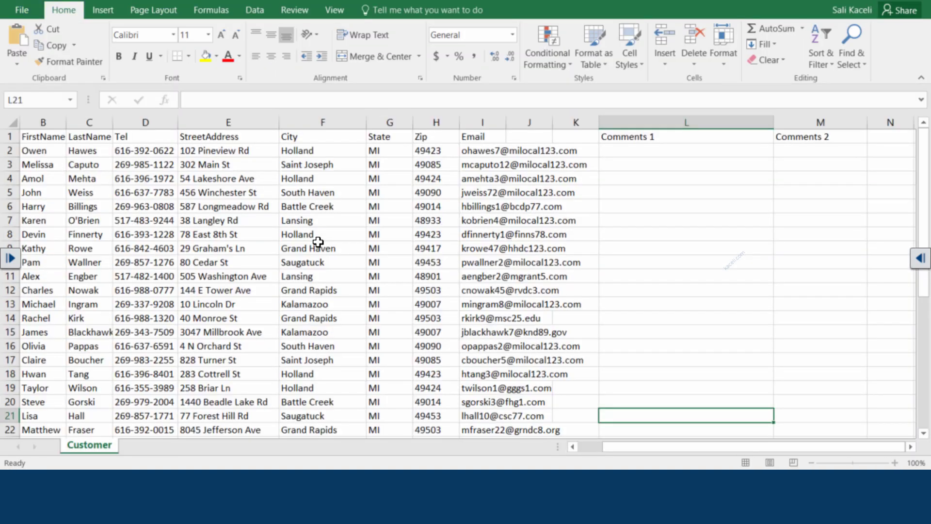
Step: Review the customer sheet's first name, last name, address, city, zip and e-mail columns
click(41, 160)
click(81, 153)
click(208, 180)
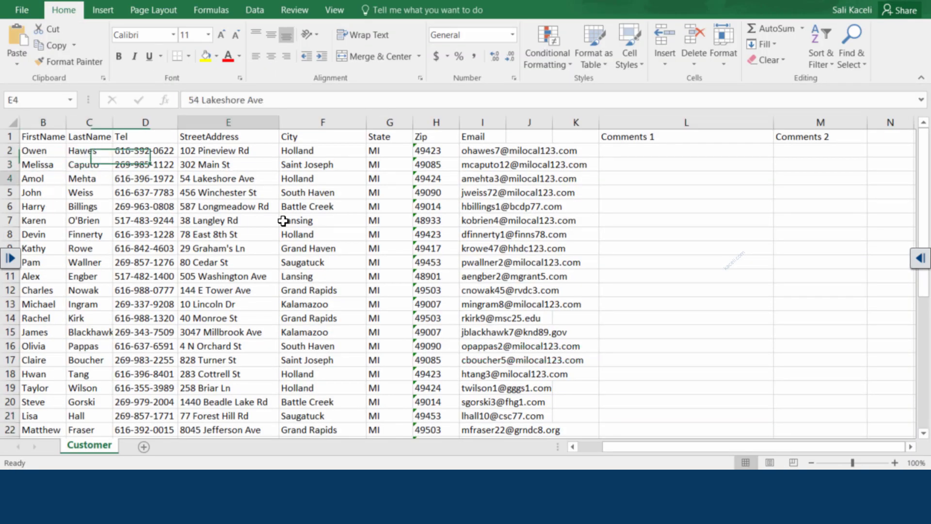
click(330, 174)
click(420, 178)
click(515, 236)
key(Left)
key(Up)
key(Up)
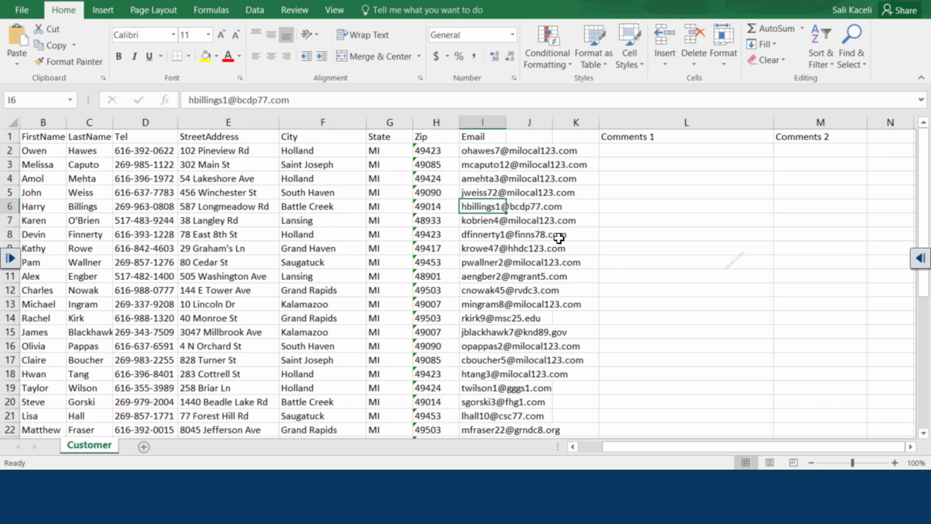
Step: Enter 'Thank you for your support so far.' in L2 and 'Your bill is past due. However here is the report.' in L3
click(672, 153)
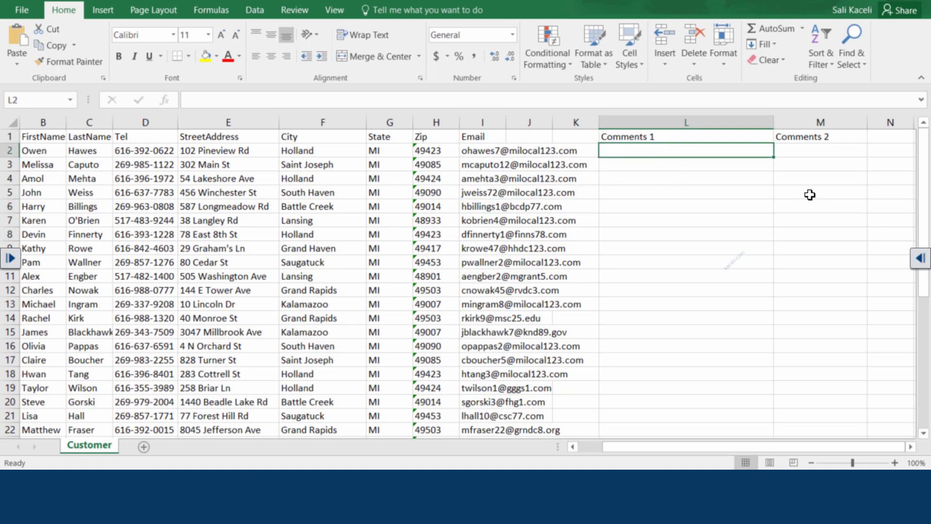
click(652, 163)
key(Up)
text(Thank you for your support so far.)
key(Return)
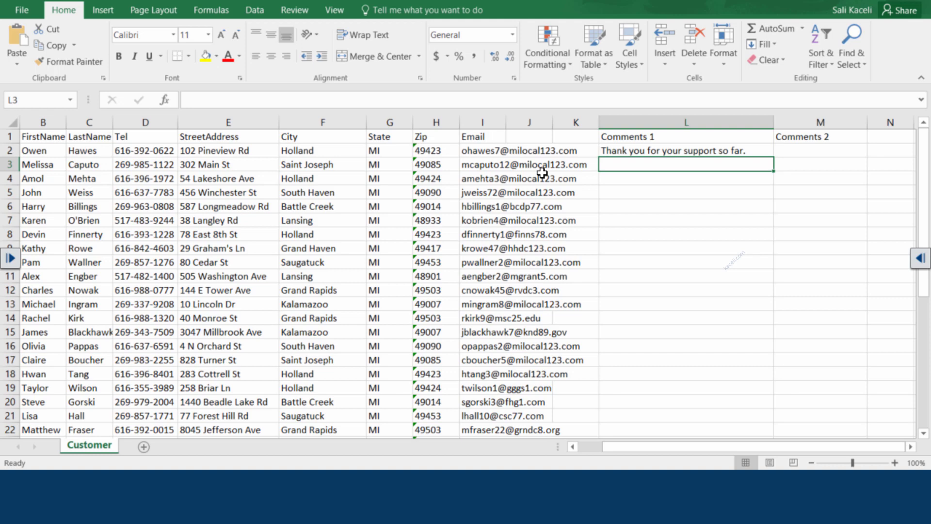
text(Your bill is past due. However here is the report.)
key(Return)
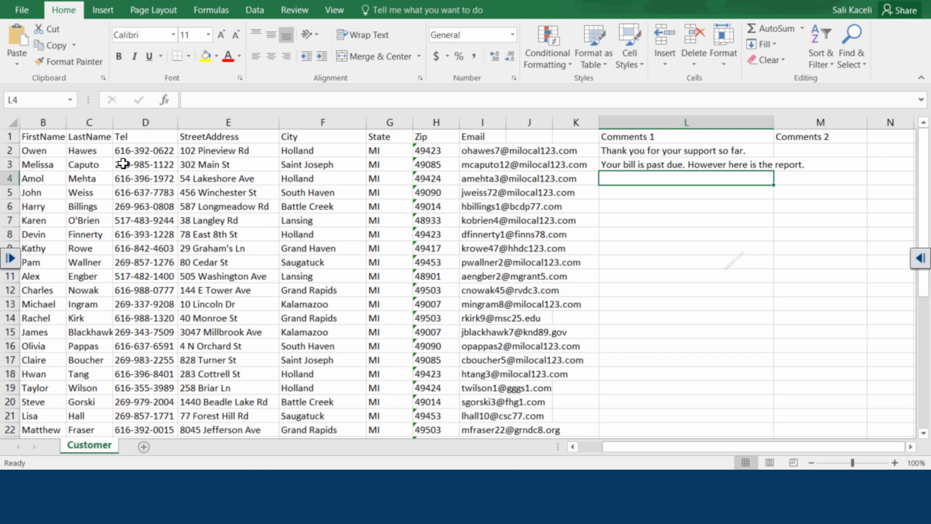
Step: Review the FirstName, State, Zip and Comments 1 headings, then return to the Computer Security document
click(30, 137)
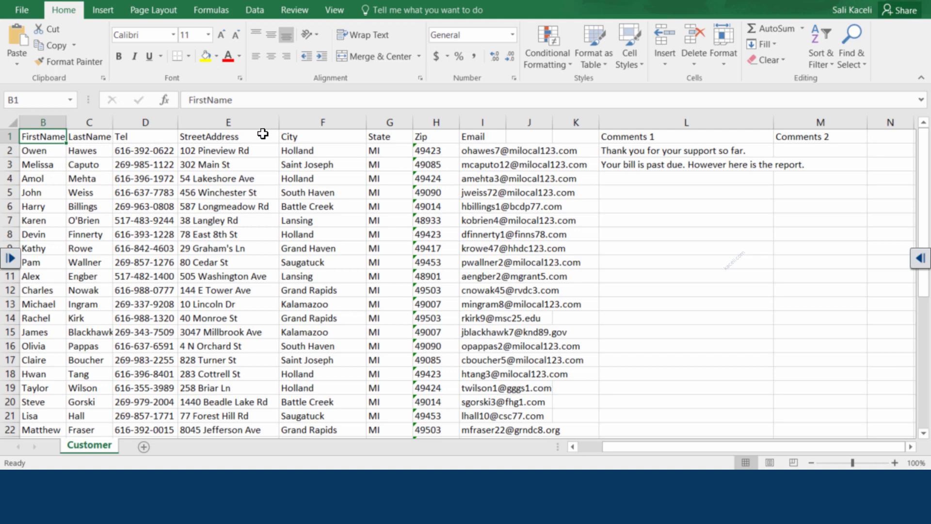
click(388, 137)
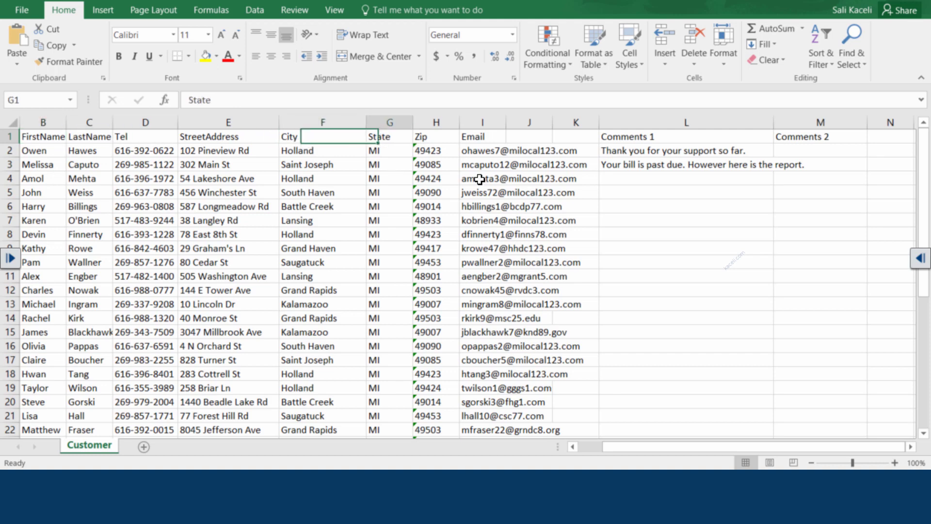
click(421, 137)
click(651, 141)
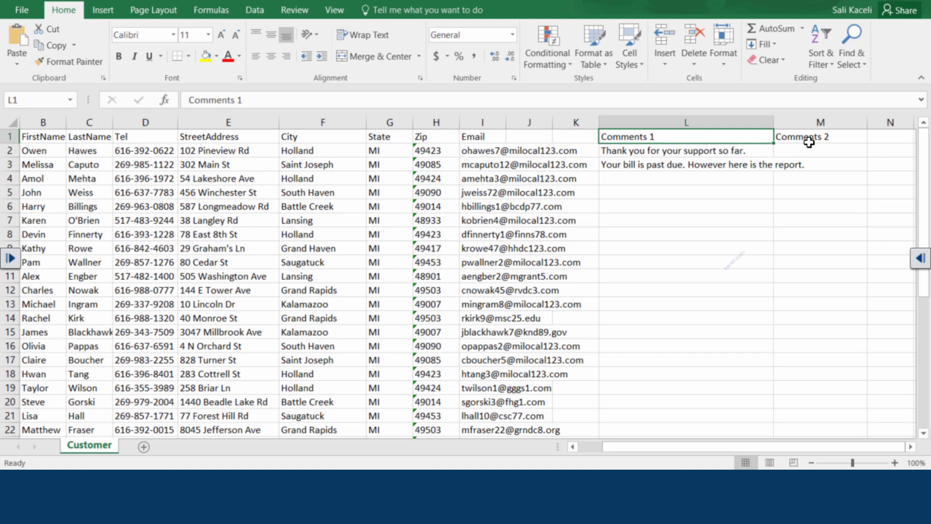
click(532, 194)
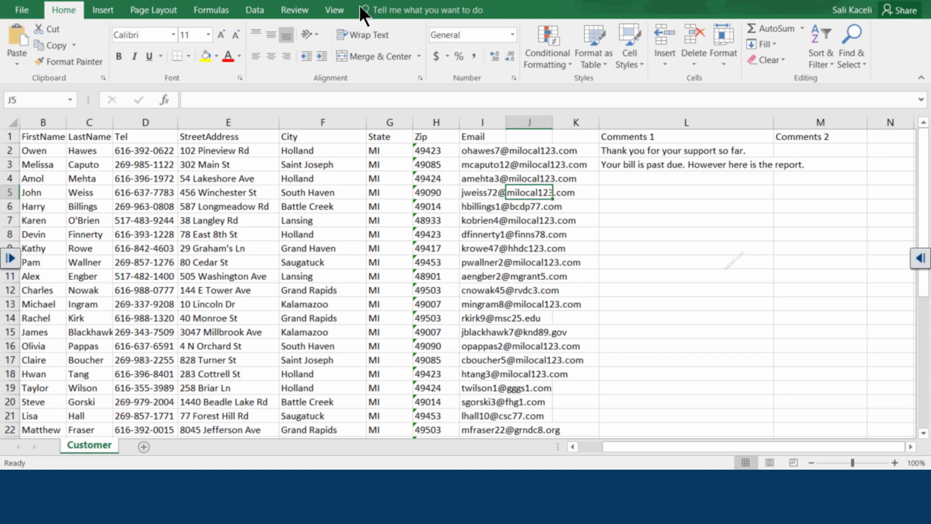
click(845, 0)
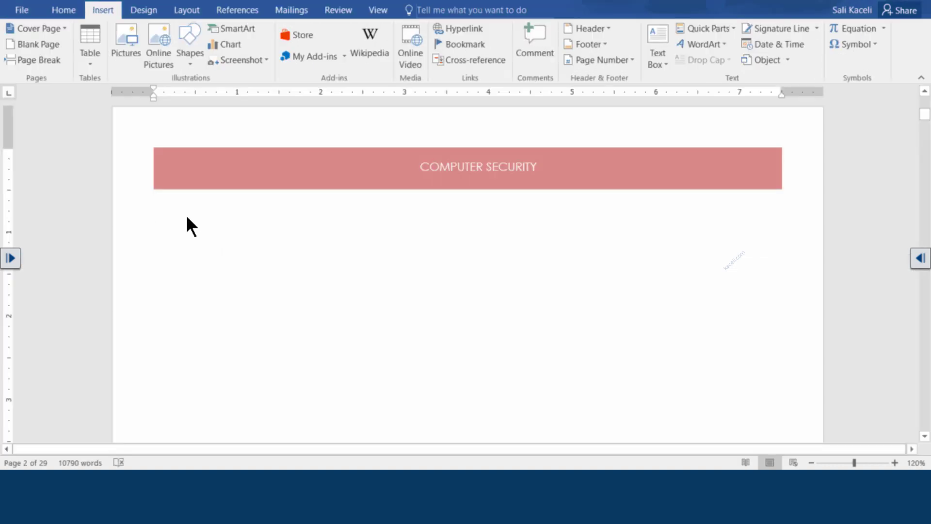
Step: Run the Step-by-Step Mail Merge Wizard with the current document through to selecting recipients
click(293, 10)
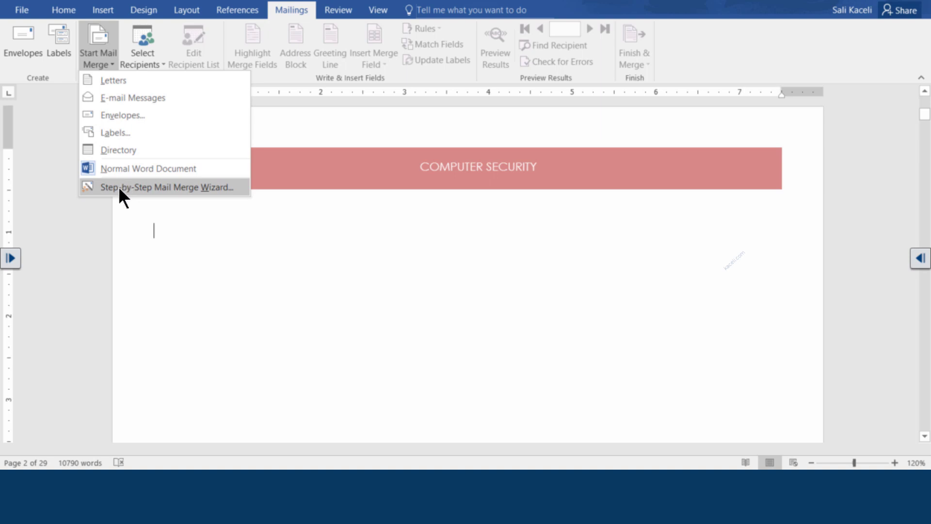
click(120, 187)
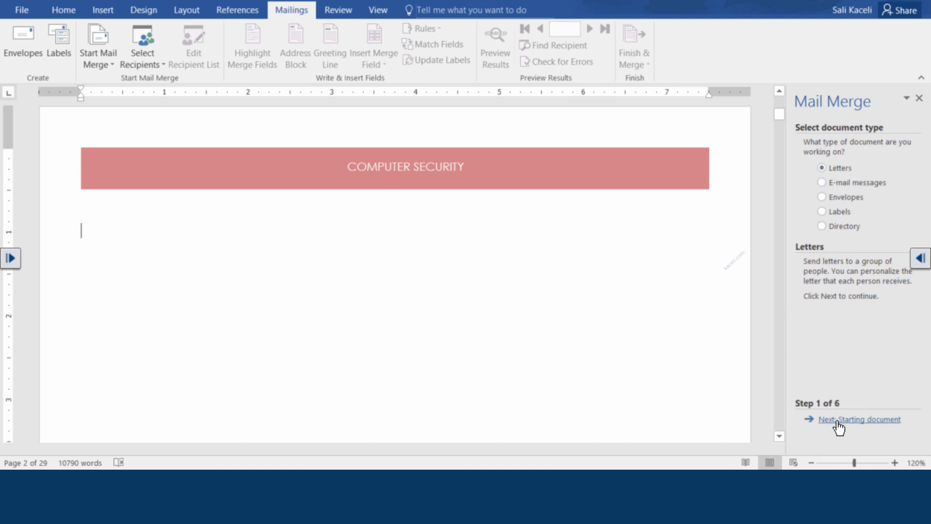
click(852, 429)
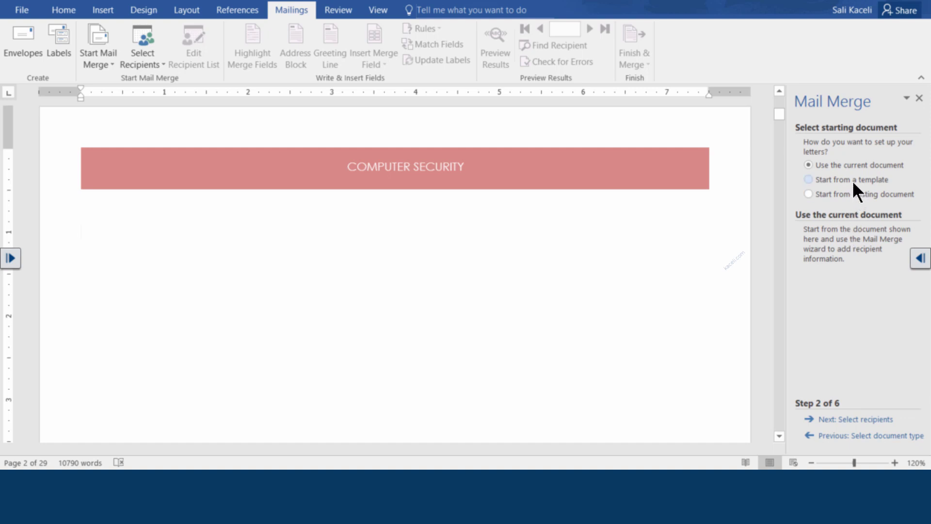
click(846, 420)
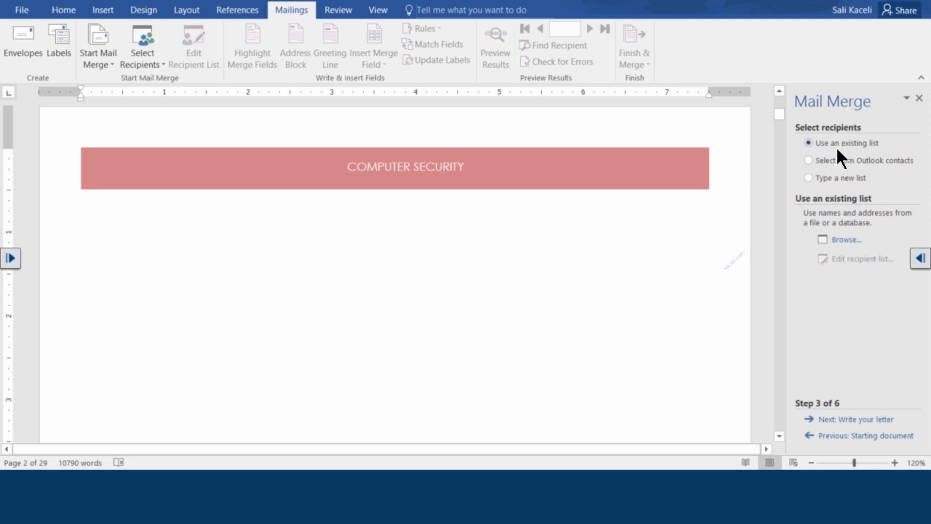
Step: Use the Customer table of 'Customer List for Mail Merge' as the recipient list
click(841, 239)
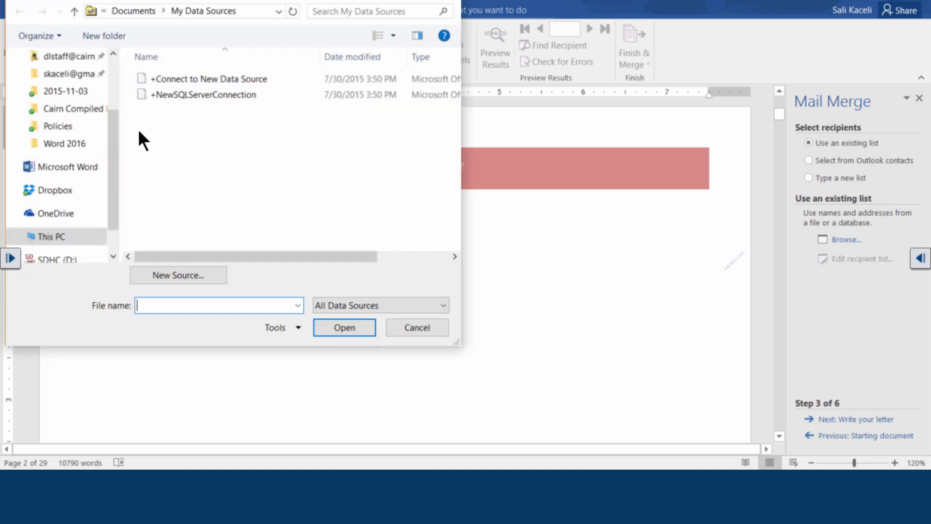
click(110, 141)
click(210, 80)
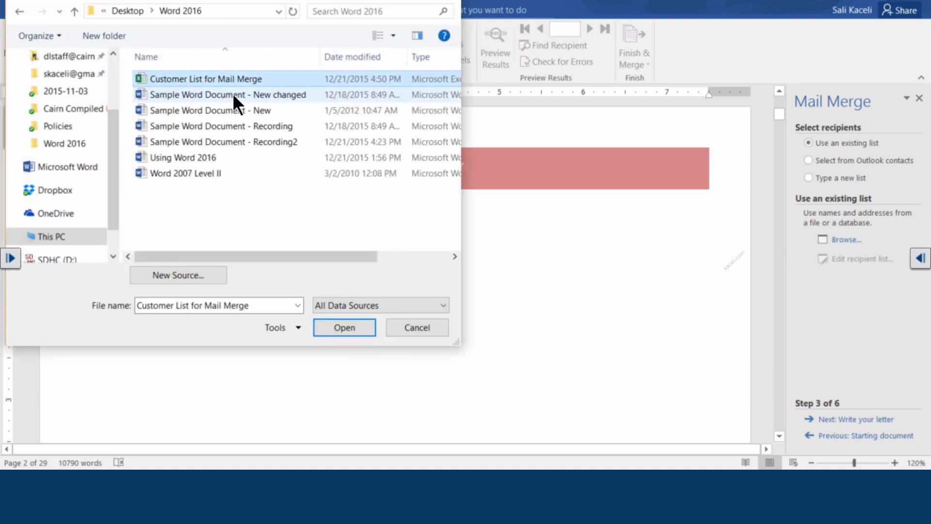
click(347, 326)
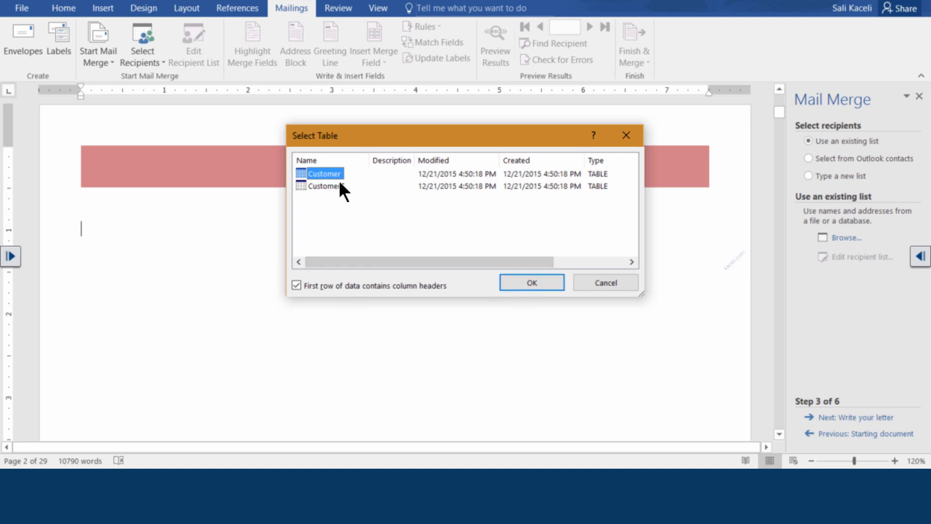
click(531, 283)
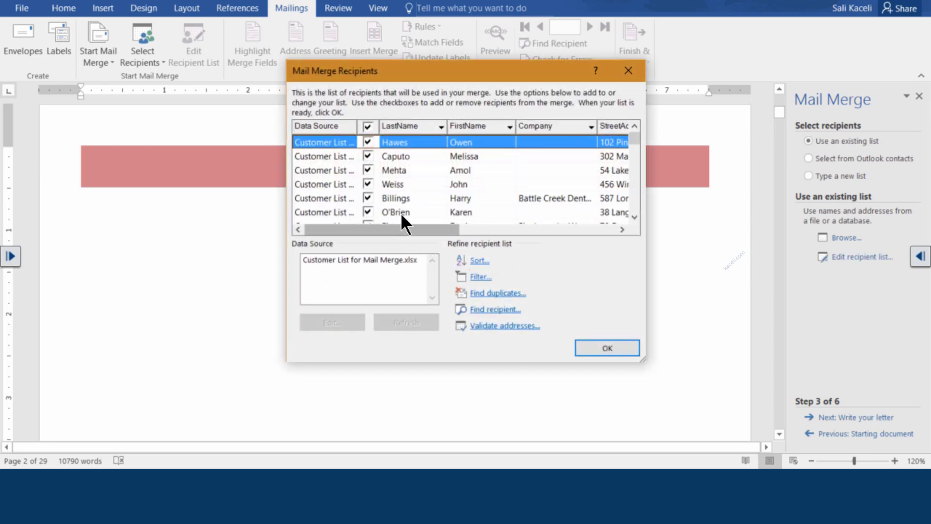
Step: Scroll through the recipient list and sort the recipients by FirstName
click(634, 217)
click(634, 217)
click(634, 217)
click(635, 218)
click(634, 218)
click(634, 218)
click(634, 218)
click(635, 217)
click(634, 217)
click(634, 218)
click(635, 218)
click(634, 218)
click(634, 218)
click(634, 218)
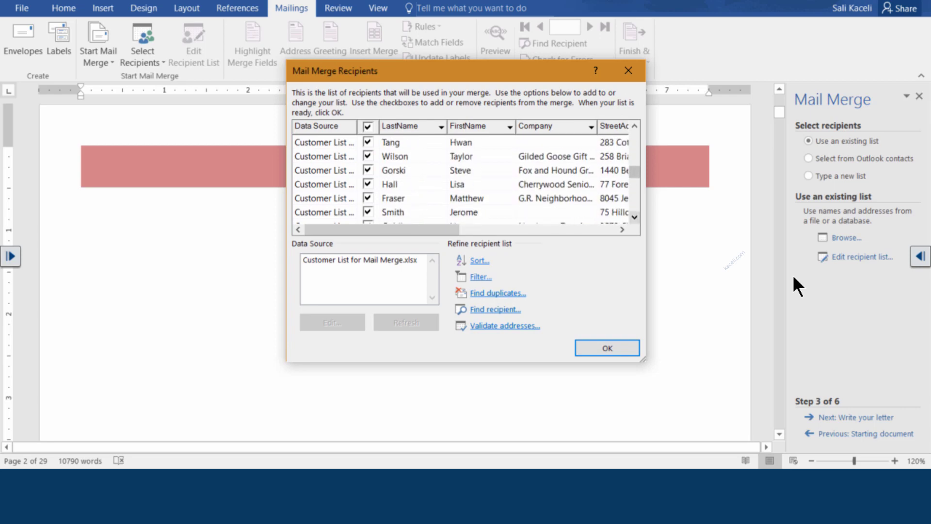
click(479, 261)
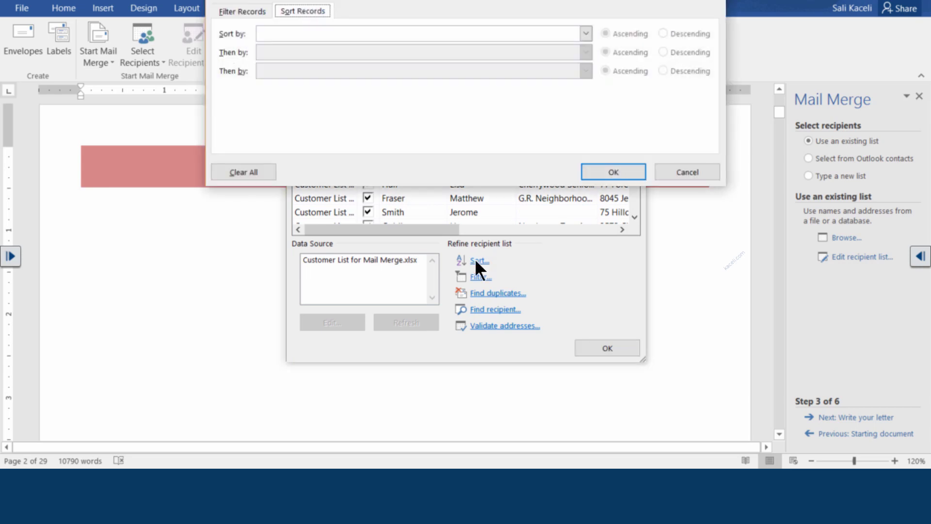
click(586, 34)
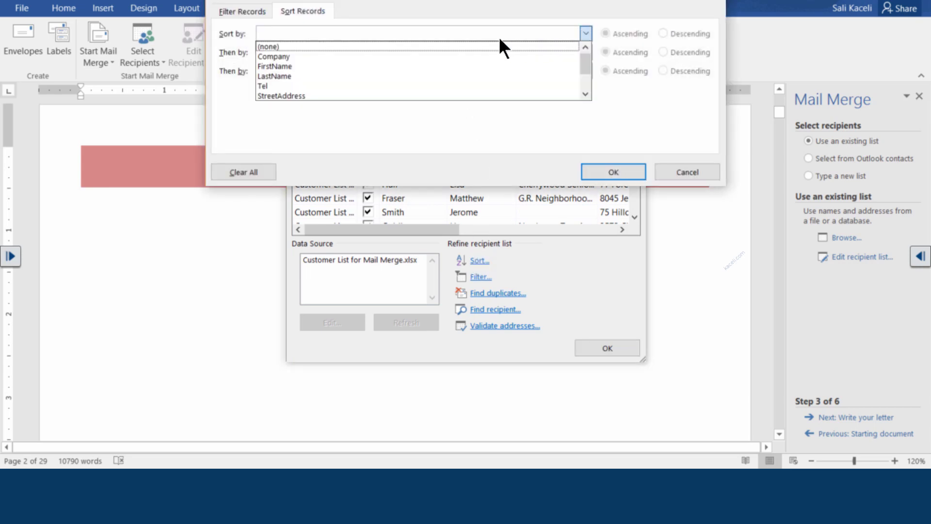
click(275, 66)
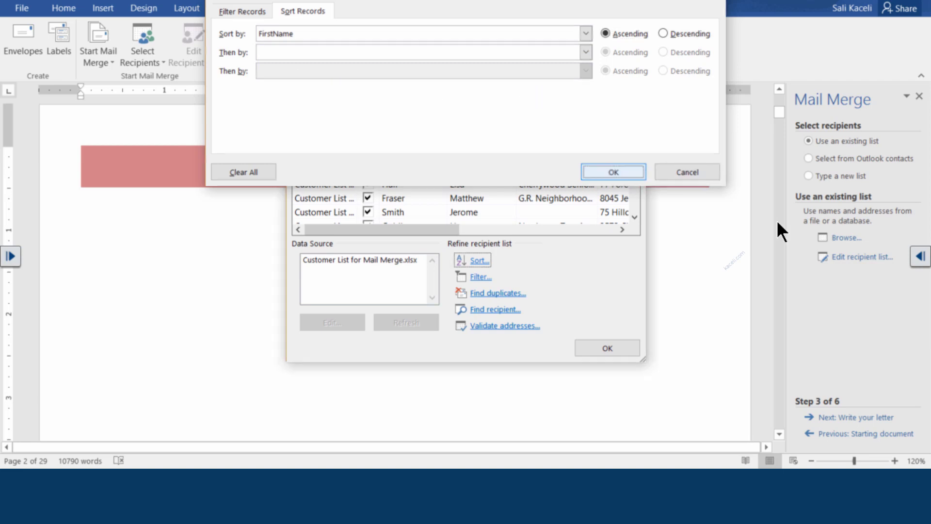
key(Return)
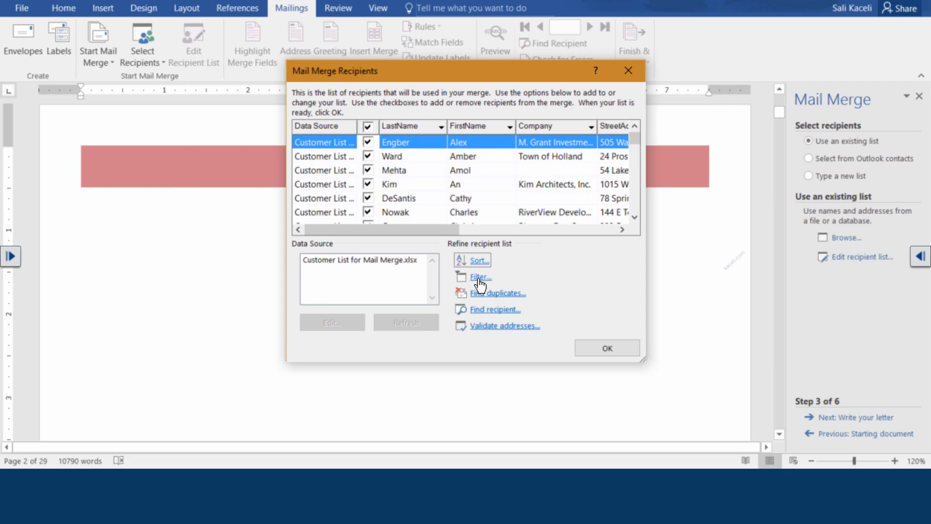
Step: Look at filtering on Zip, cancel the filter, and accept the sorted recipient list
click(480, 279)
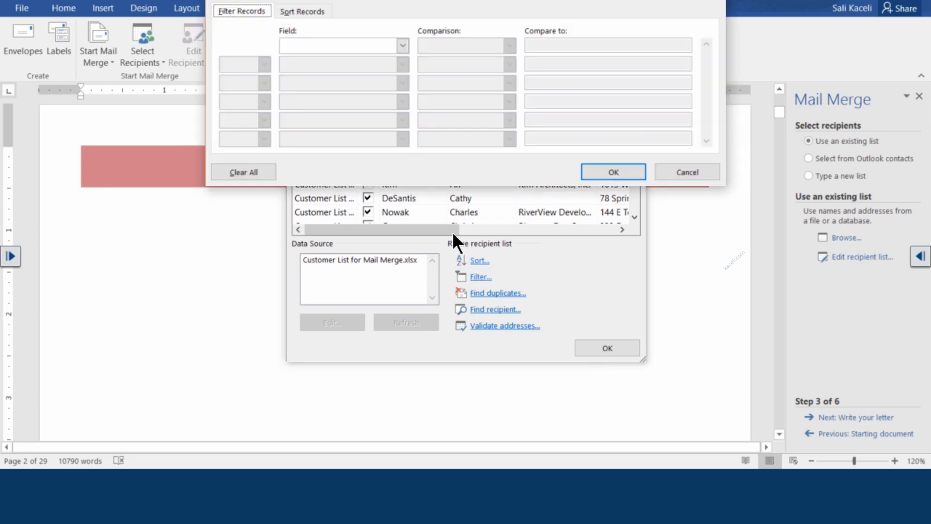
click(401, 45)
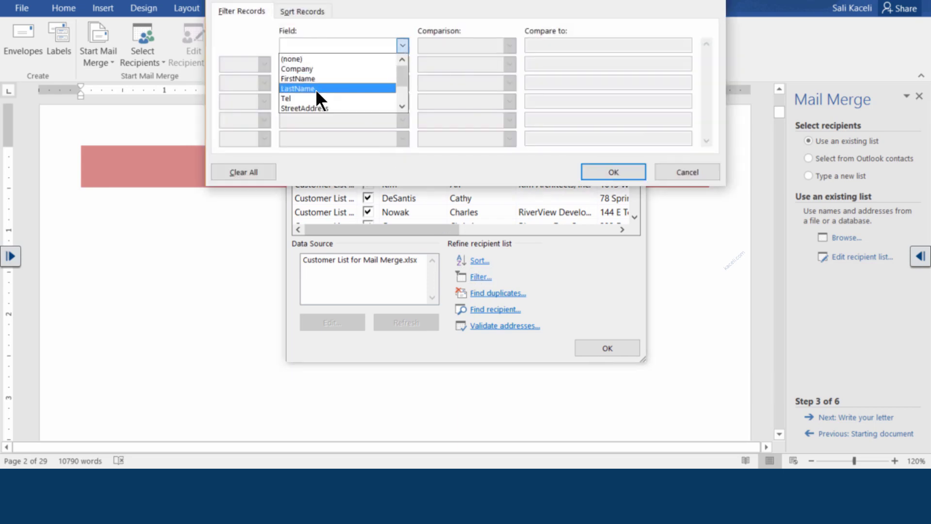
scroll(505, 139, down, 3)
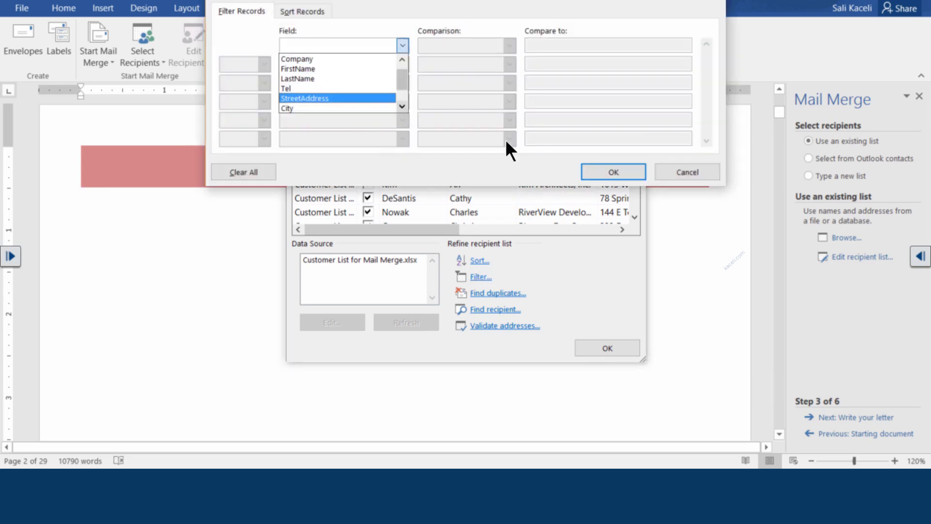
click(319, 108)
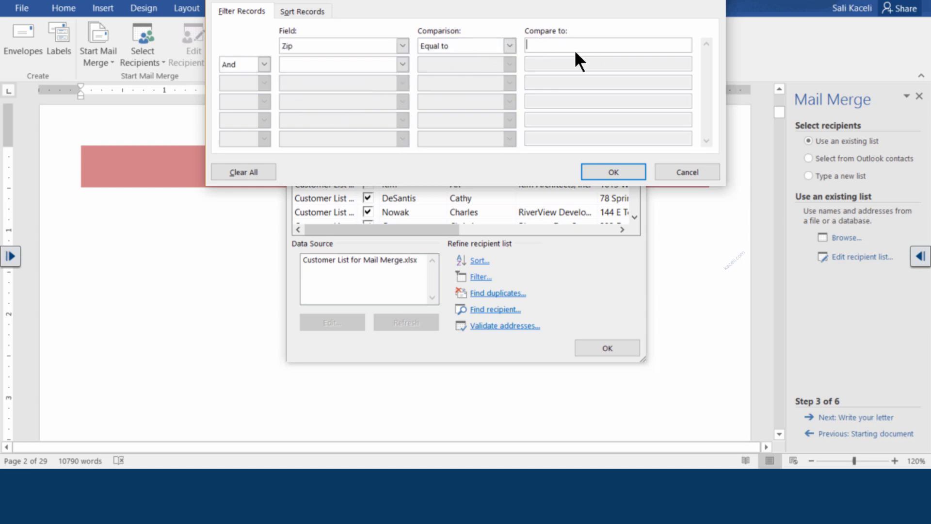
click(510, 46)
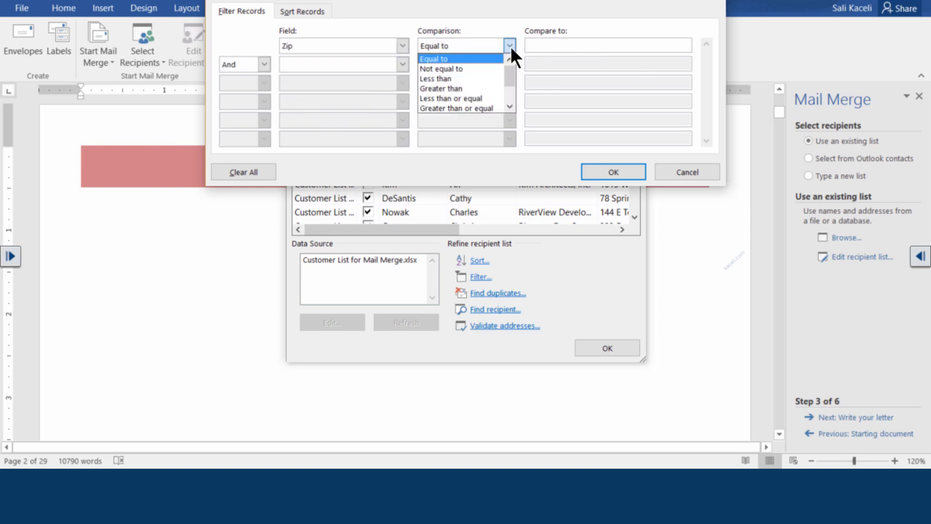
click(334, 43)
click(686, 173)
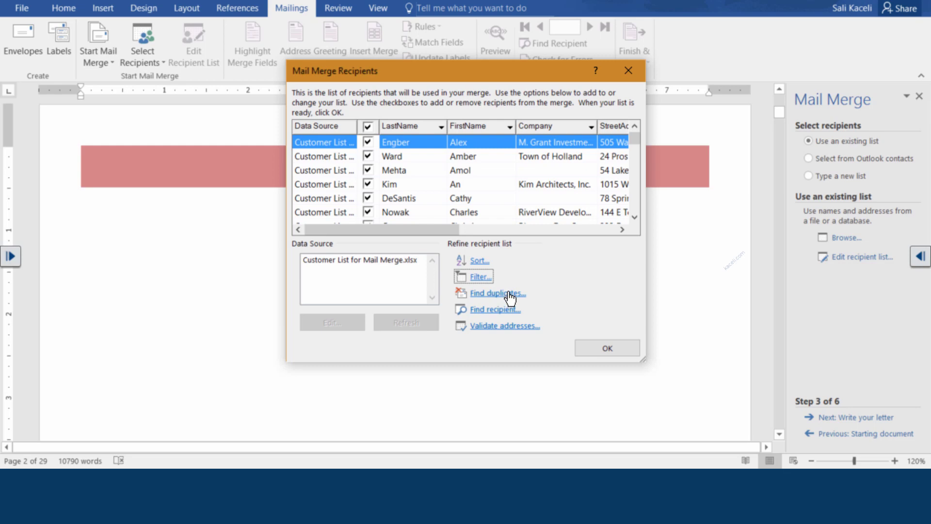
click(601, 349)
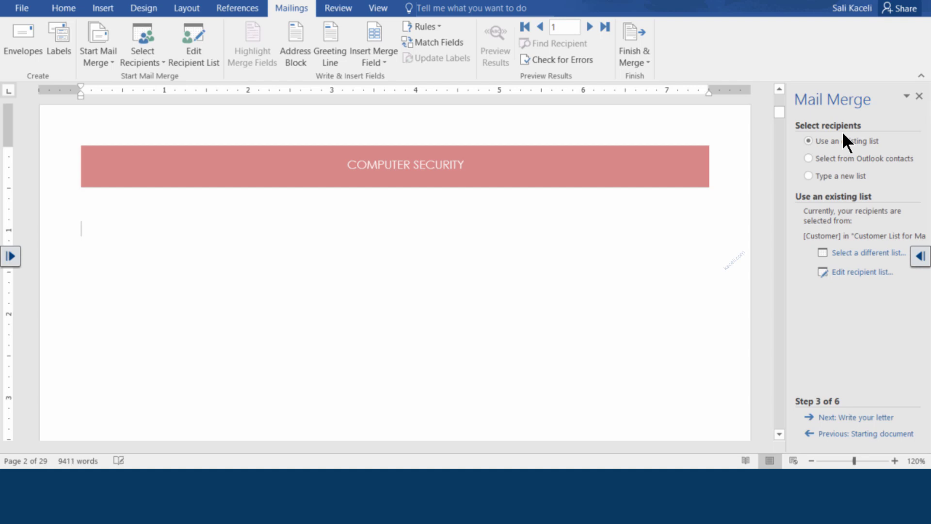
Step: Move to writing the letter and type the greeting 'Dear «FirstName»,' under the banner
click(848, 418)
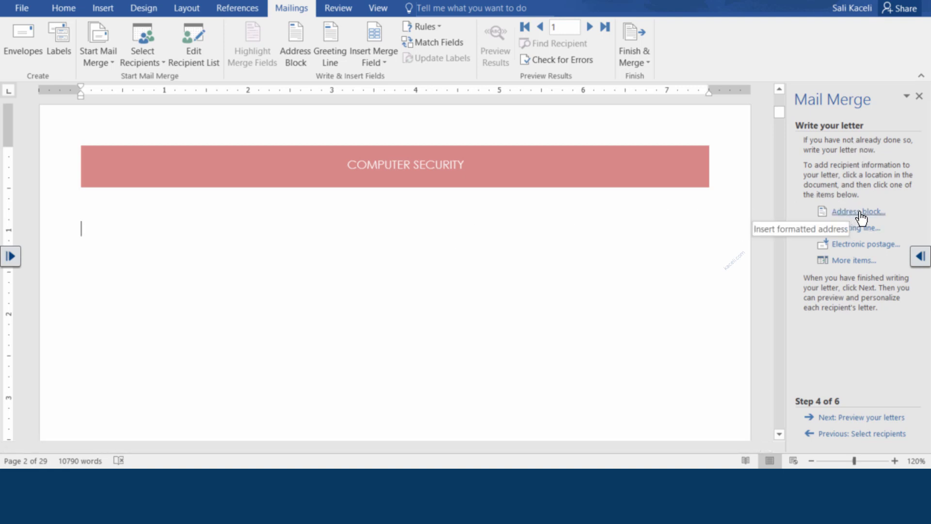
click(228, 257)
click(105, 227)
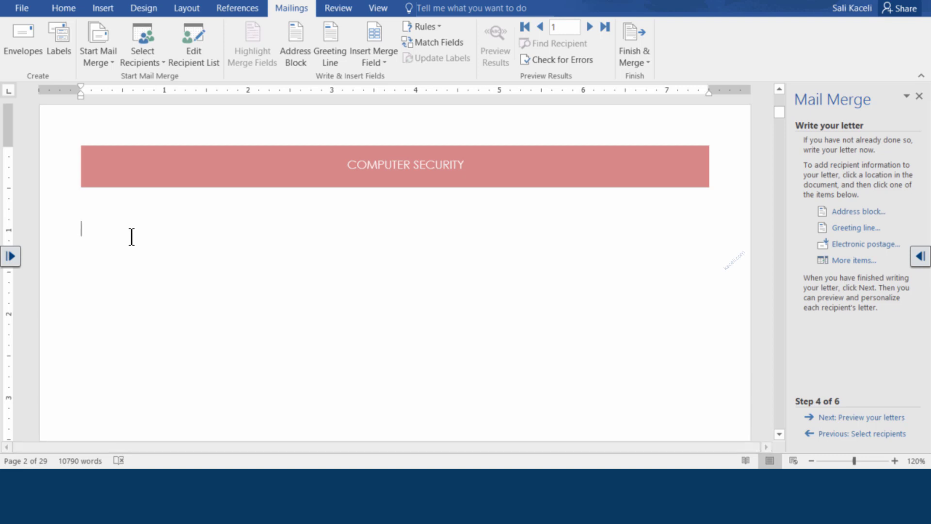
text(Dear.)
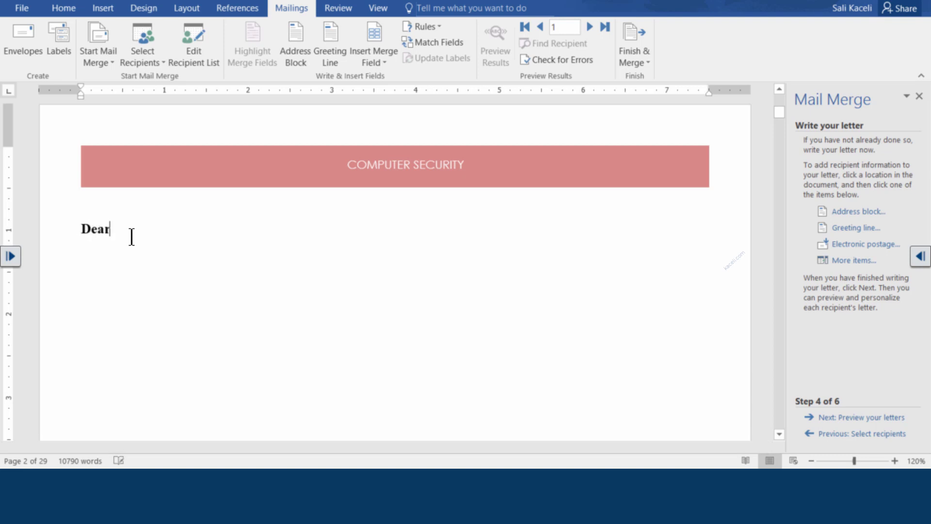
key(BackSpace)
key(BackSpace)
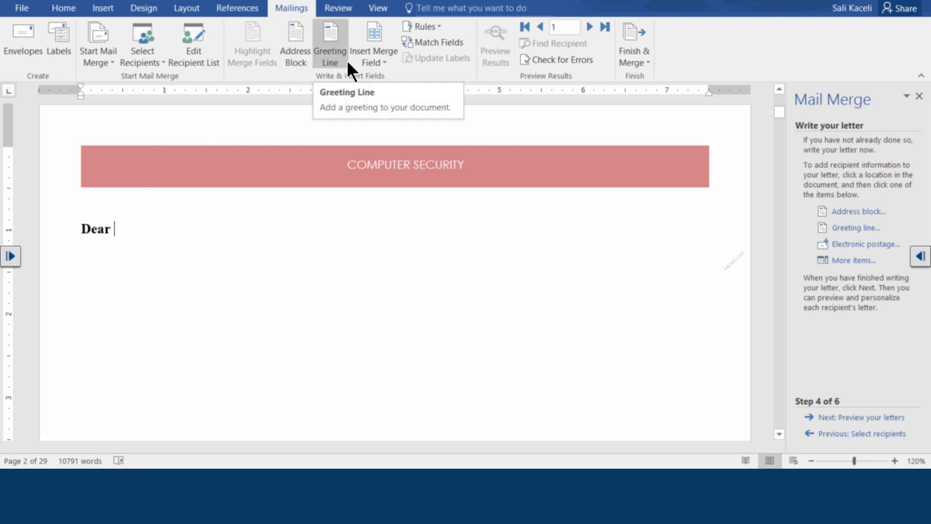
click(381, 64)
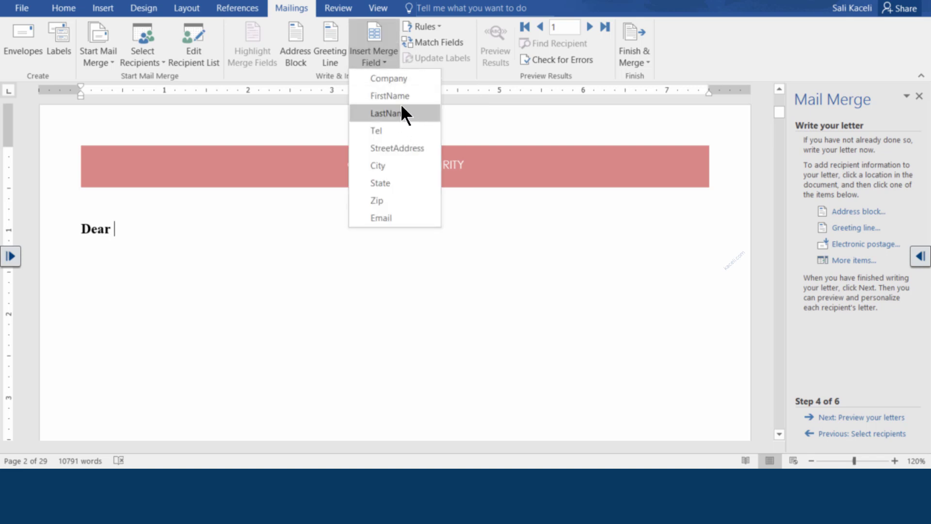
click(390, 97)
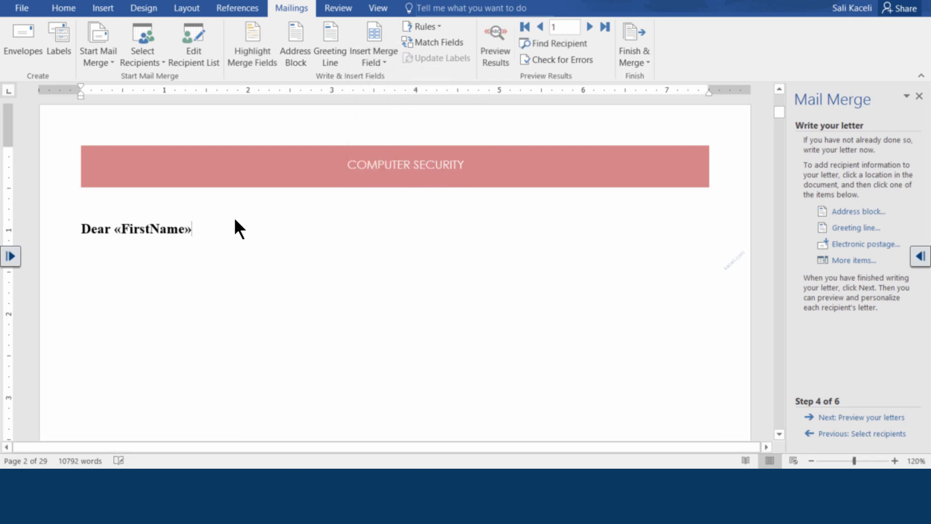
text(,)
key(Return)
Step: Add two blank lines above the greeting
click(82, 228)
key(Return)
click(107, 233)
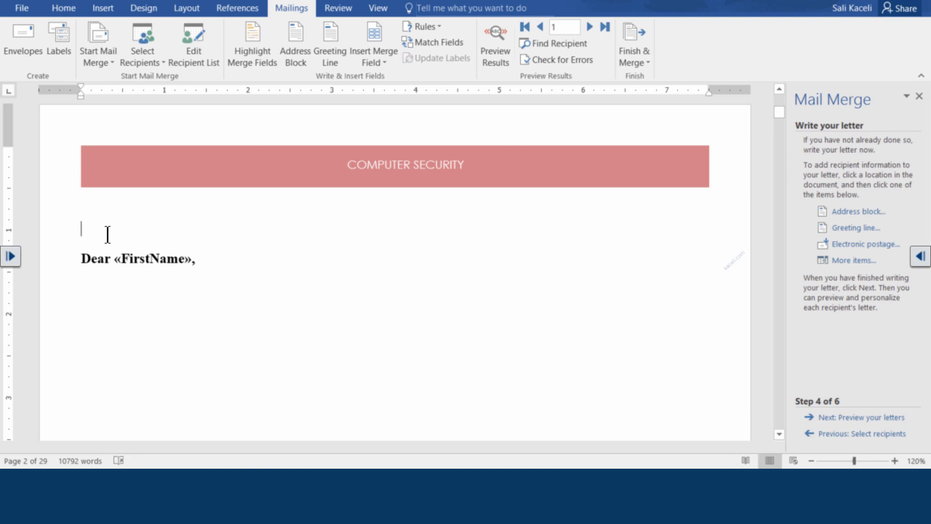
key(Return)
key(Up)
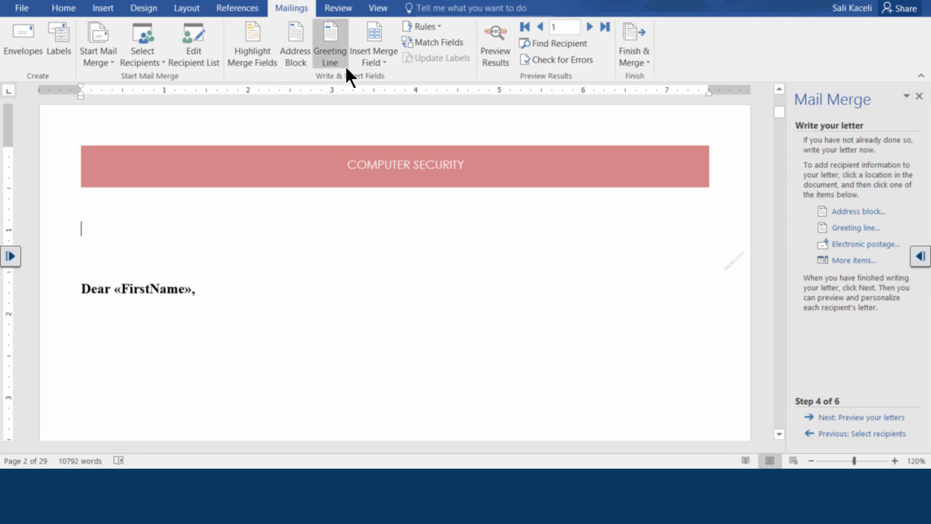
Step: Add a «FirstName» «LastName» line followed by a «StreetAddress» line above the greeting
click(373, 63)
click(390, 96)
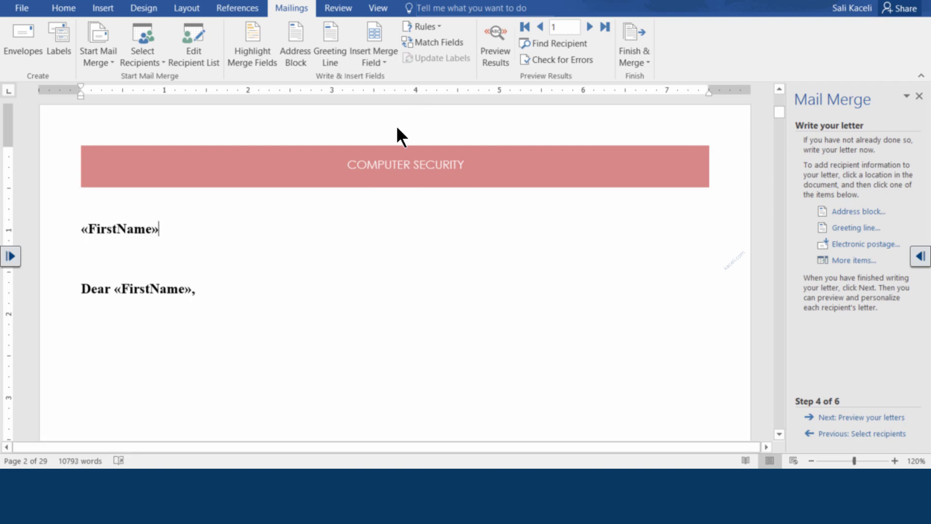
click(388, 66)
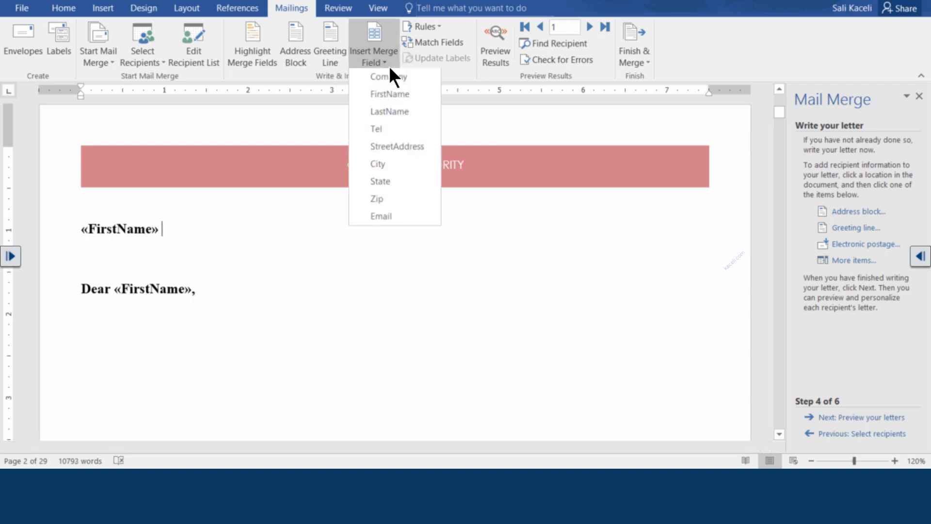
click(389, 111)
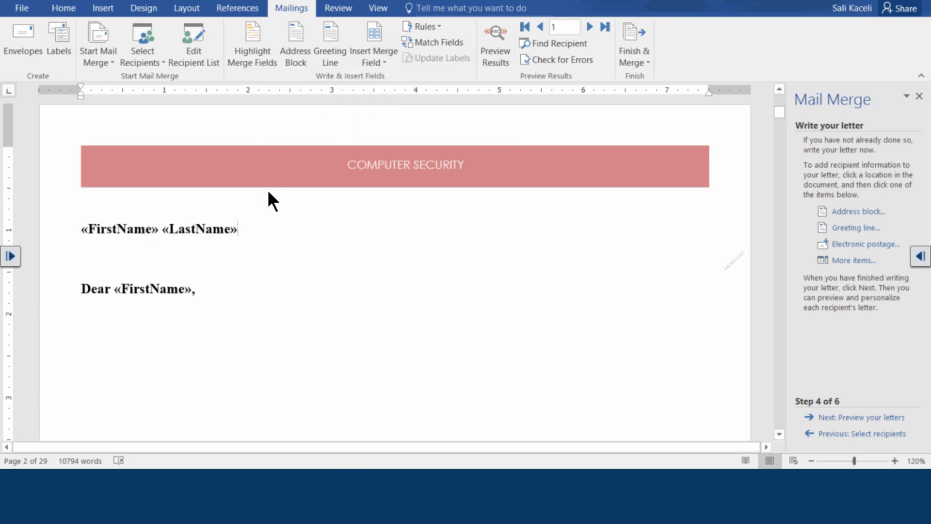
key(Return)
click(376, 64)
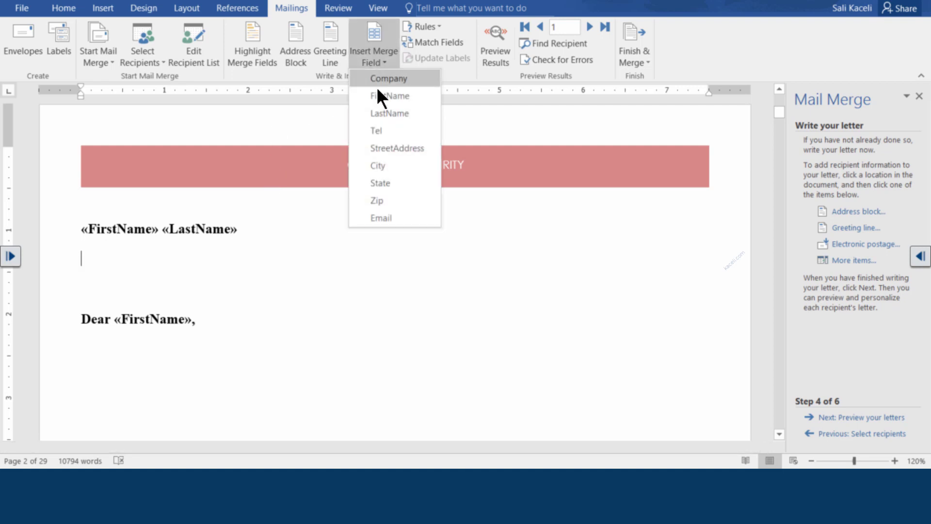
click(395, 146)
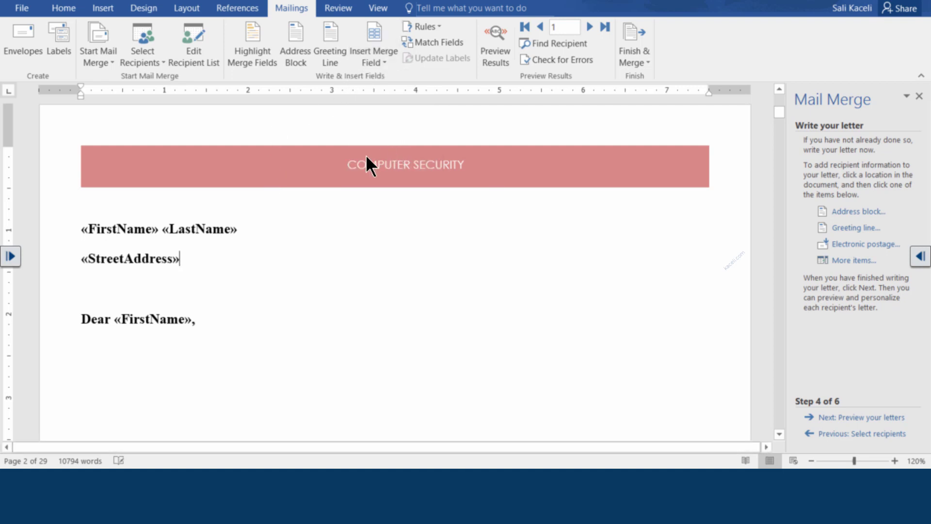
key(Return)
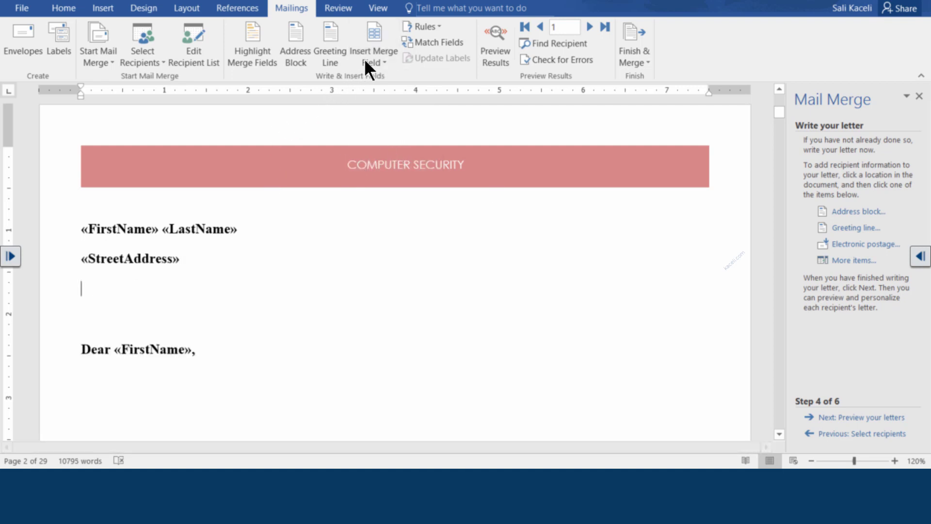
Step: Add the «City», «State» «Zip» line to complete the three-line address block
click(383, 64)
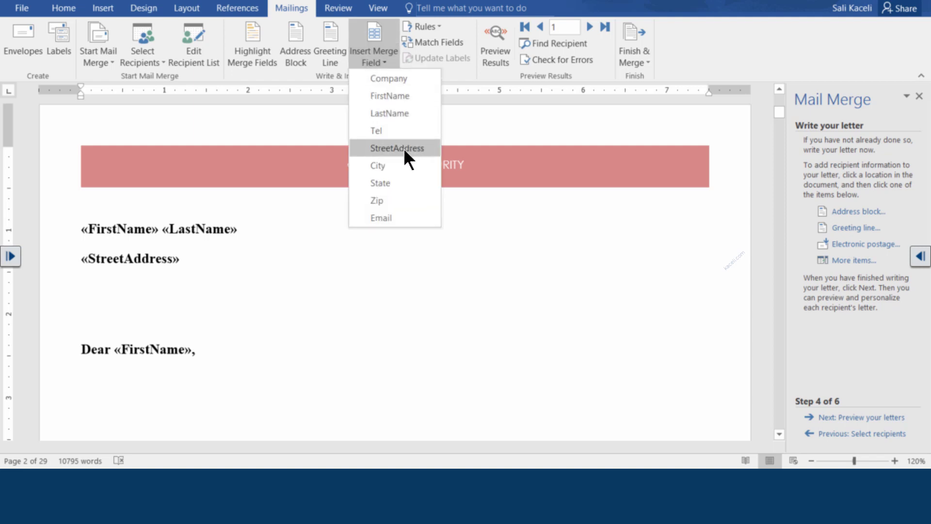
click(393, 165)
text(,)
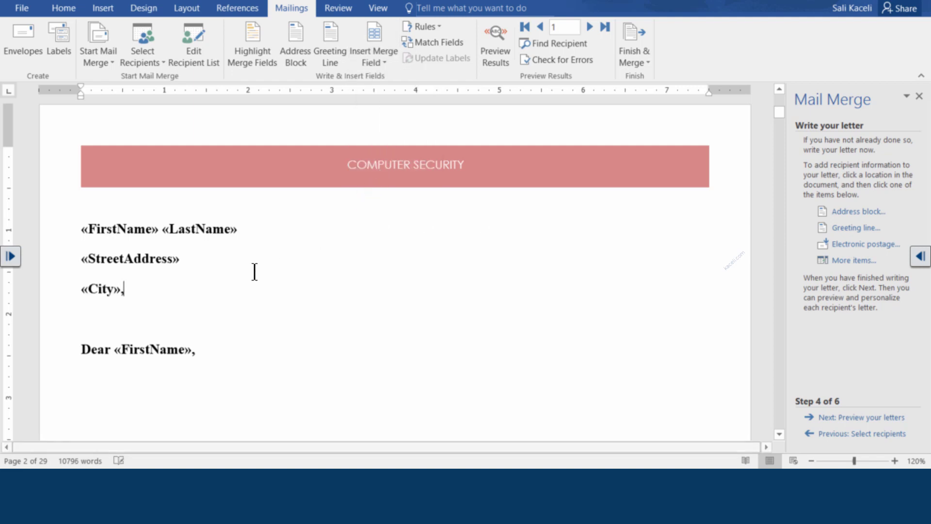
click(383, 62)
click(388, 185)
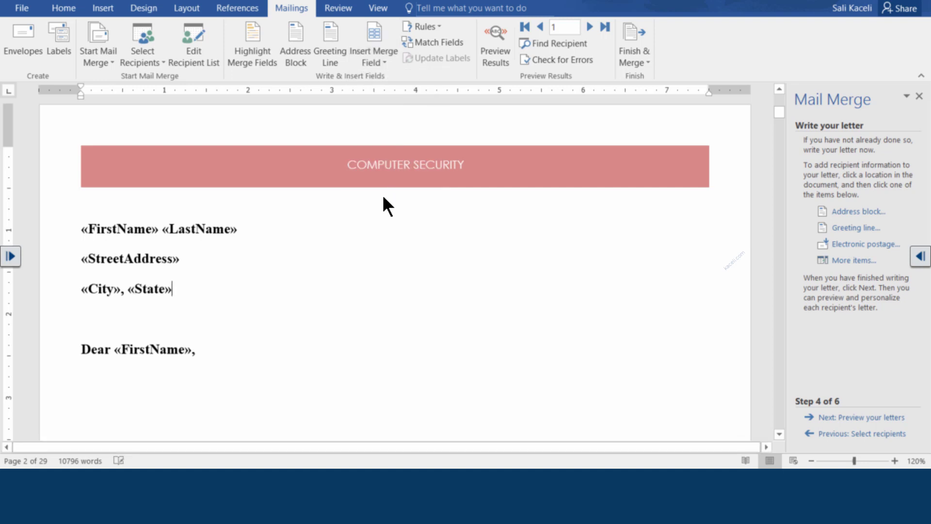
click(385, 53)
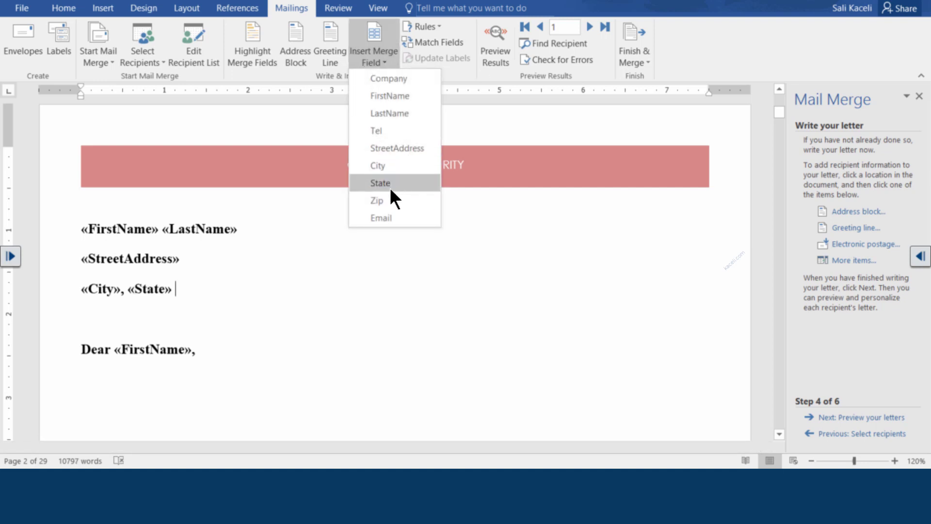
click(387, 199)
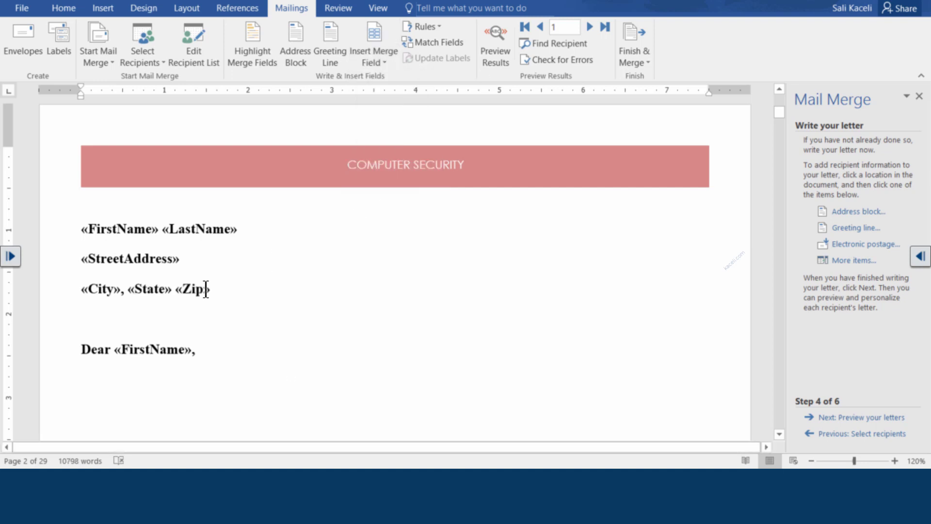
drag(229, 289, 79, 228)
key(Right)
Step: Add the paragraph 'Below is annual report for your investmnents.' under the Dear «FirstName», greeting
click(235, 347)
key(Return)
text(Below is)
text(annual report for)
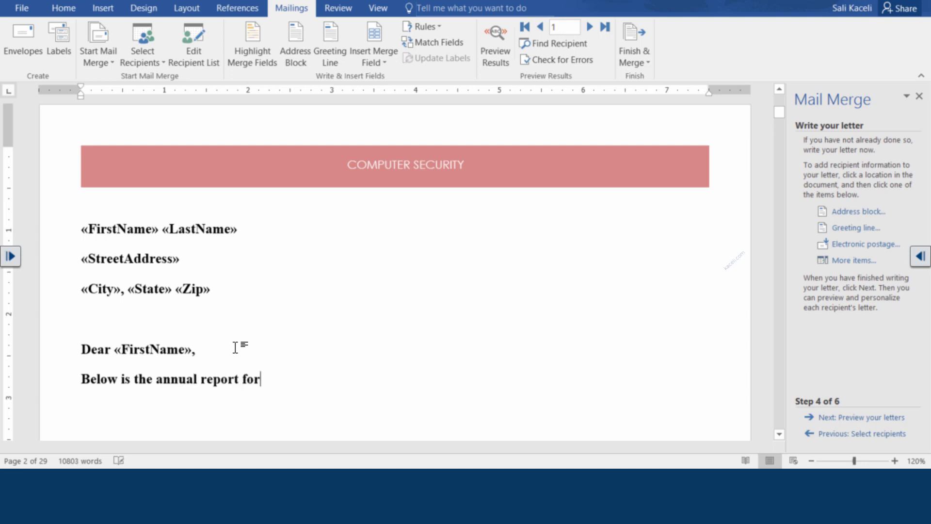
text( your investmne)
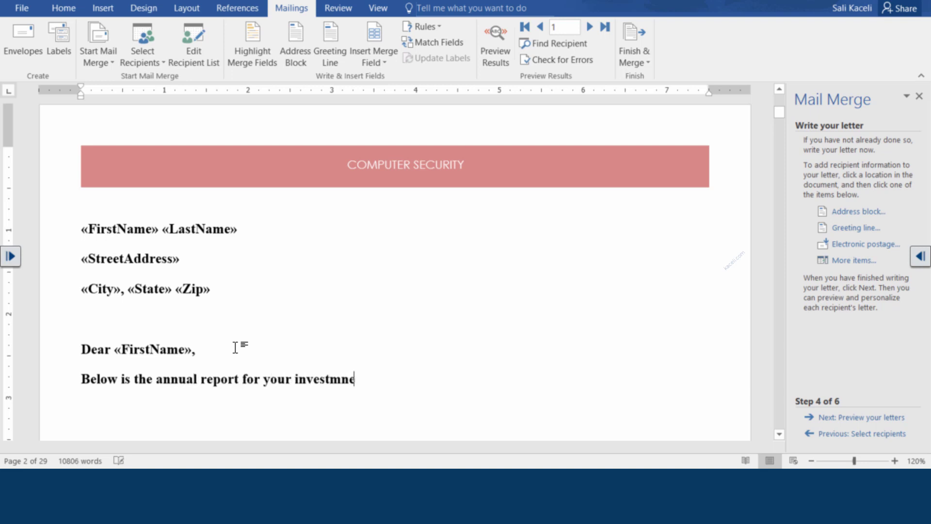
key(BackSpace)
key(BackSpace)
text(ents.)
double_click(367, 379)
click(386, 383)
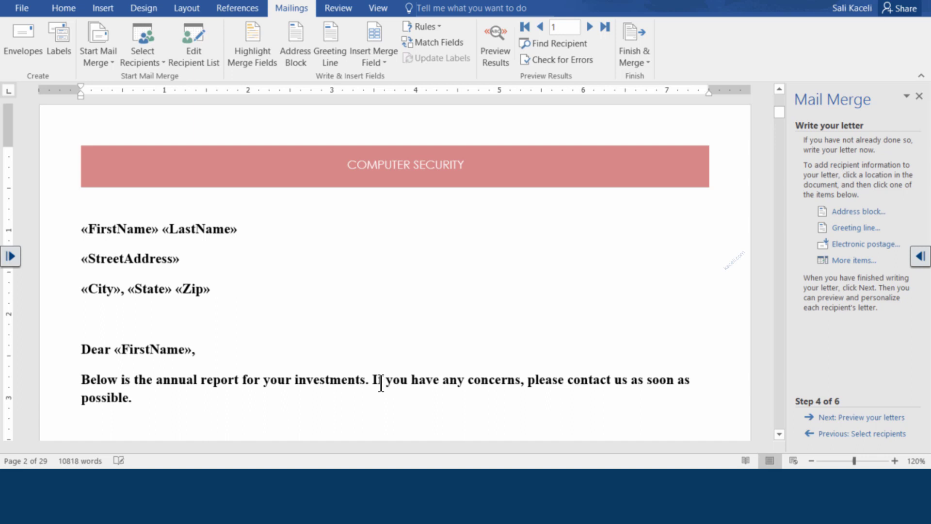
Step: Paste the 'Sincerely,' sign-off and the sender's name below the paragraph
scroll(369, 315, down, 2)
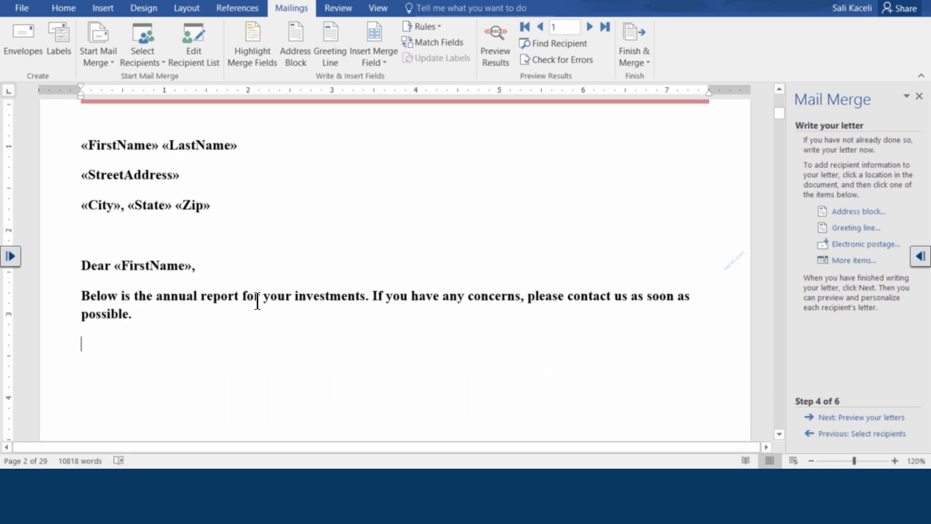
click(394, 57)
click(135, 429)
key(Return)
text(Sincerely, Sali Kaceli)
click(102, 345)
click(138, 314)
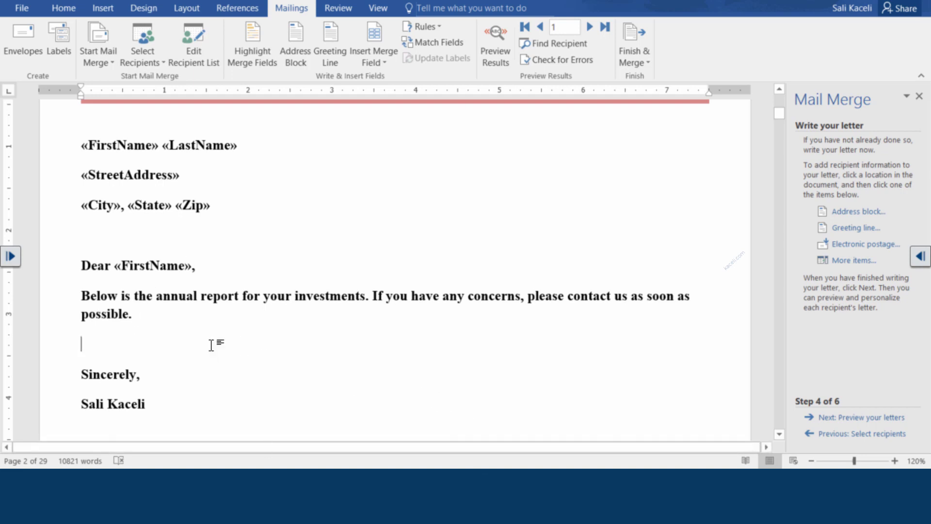
key(Down)
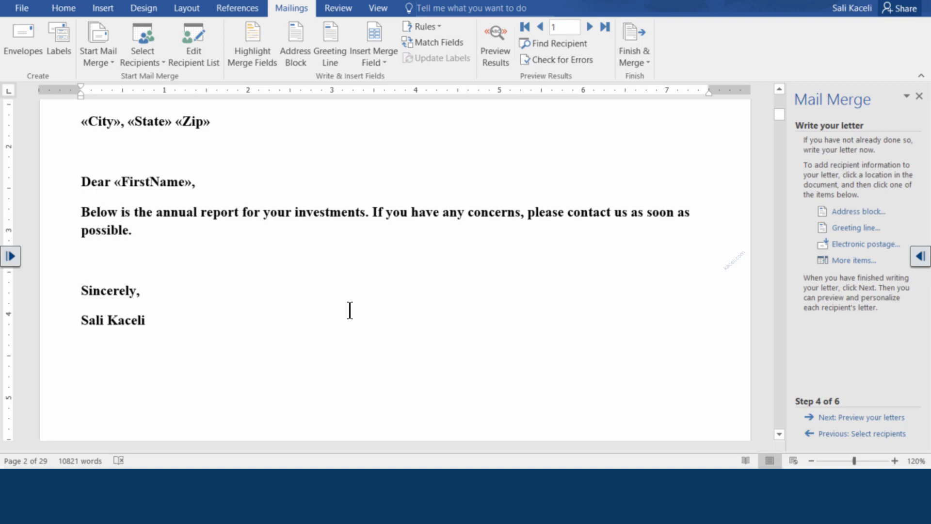
Step: Advance the wizard to preview the letters filled with real recipient data
click(861, 418)
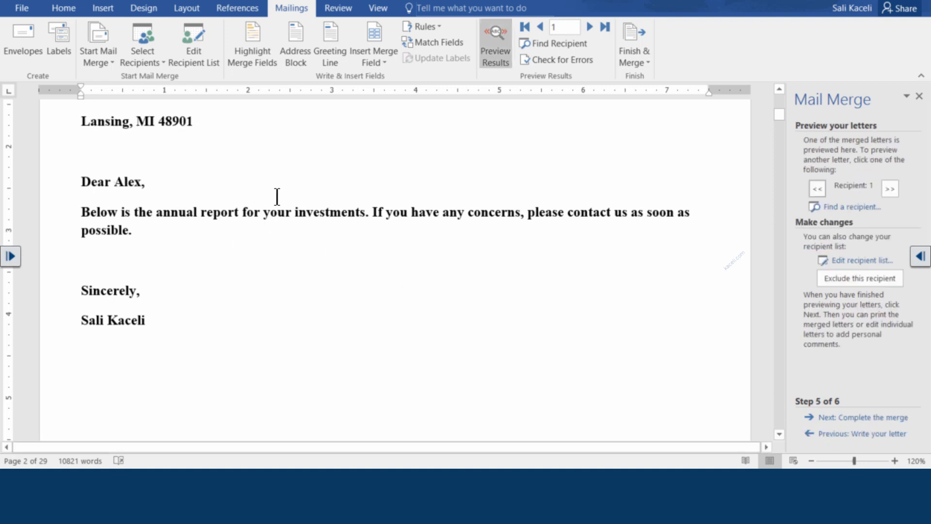
scroll(276, 208, up, 5)
scroll(199, 281, down, 2)
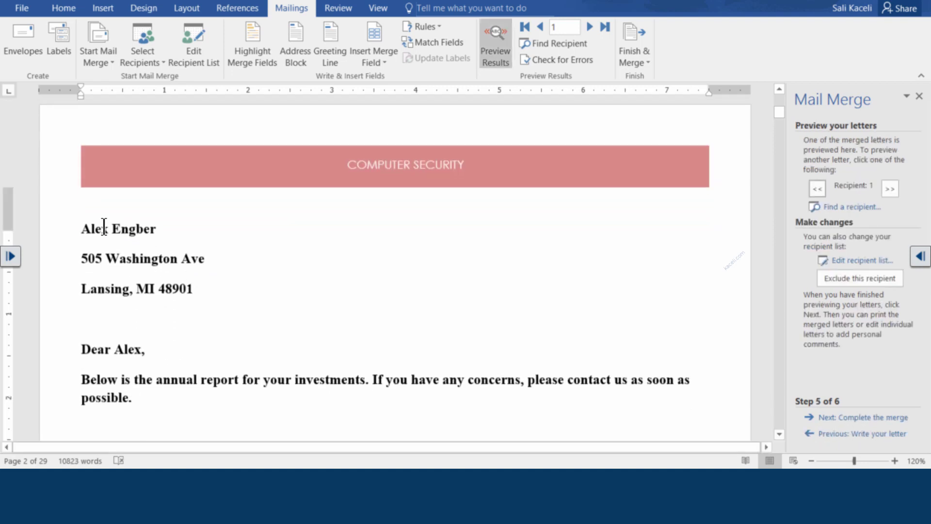
click(155, 230)
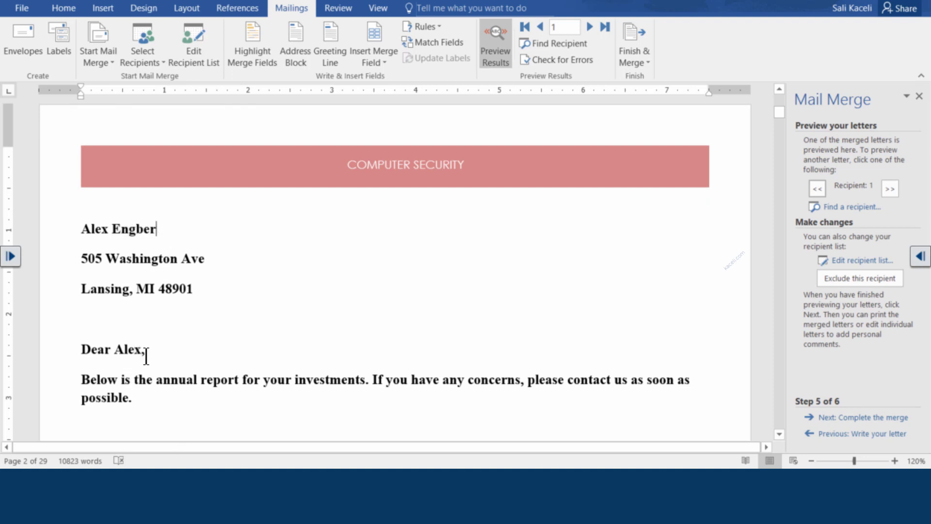
scroll(148, 364, down, 3)
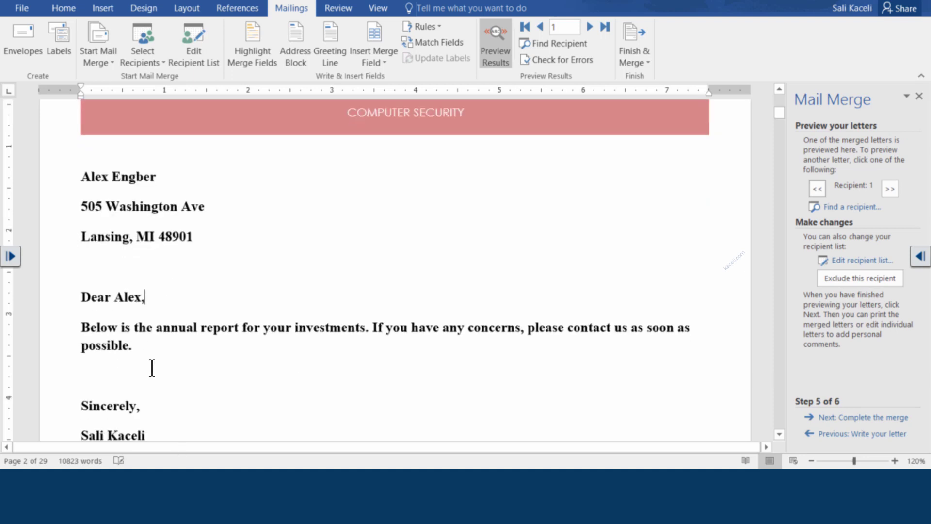
Step: Step the letter preview forward to recipient 16
click(889, 189)
click(889, 188)
click(890, 188)
click(890, 189)
click(890, 188)
click(890, 189)
click(890, 189)
click(890, 188)
click(889, 189)
click(890, 189)
click(894, 189)
click(894, 189)
click(893, 188)
click(893, 189)
click(894, 189)
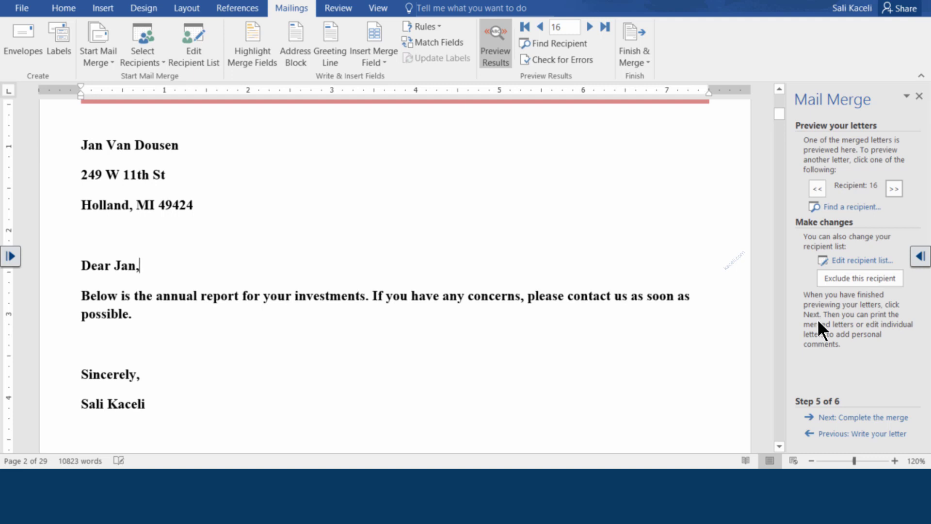
Step: Complete the merge, editing all records into a new Letters1 document
click(881, 419)
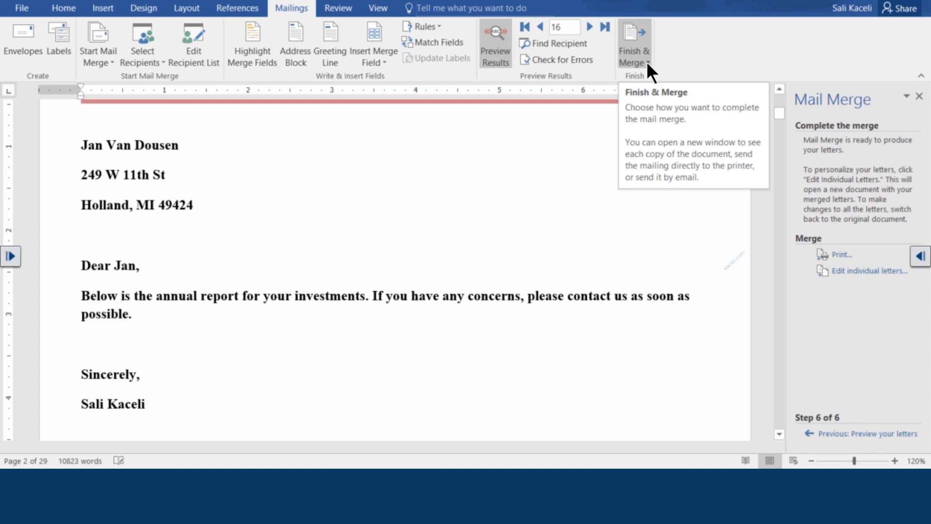
click(848, 272)
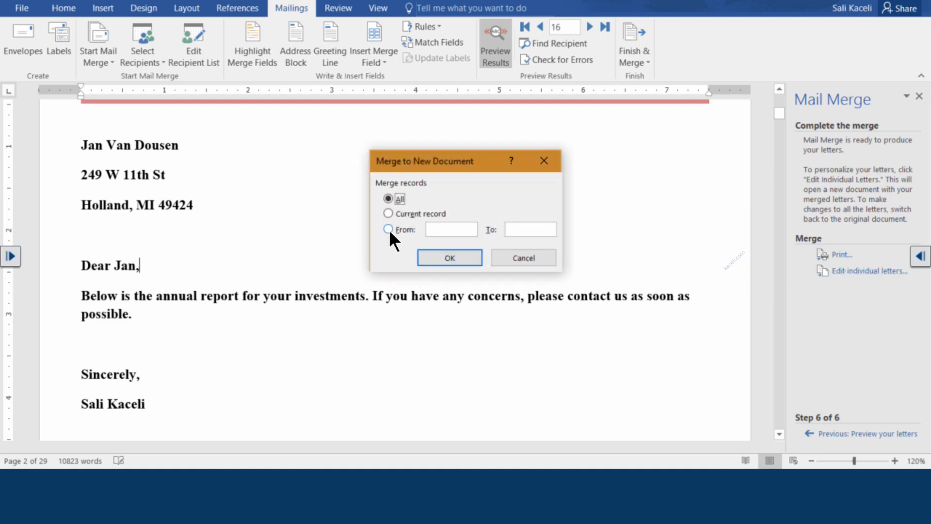
click(449, 256)
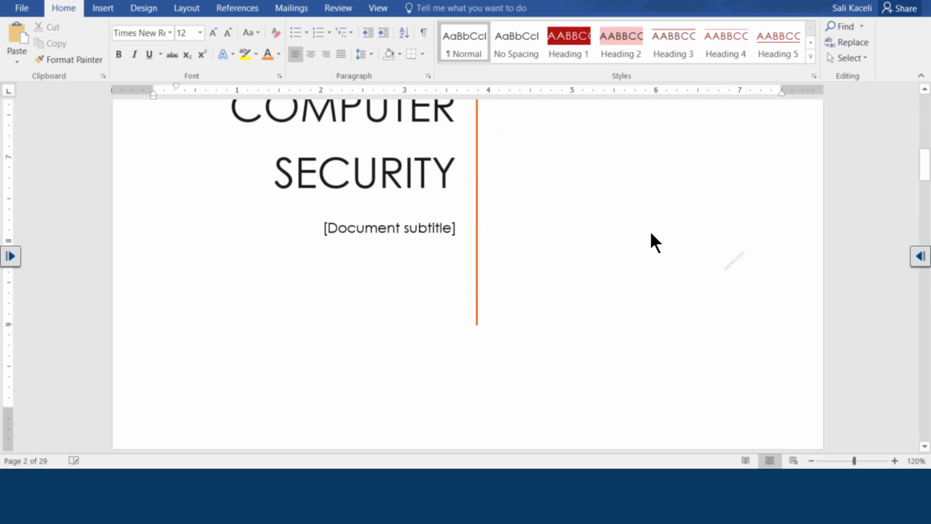
Step: Scroll through Letters1 to a later personalised investment letter on page 60 of 69
scroll(518, 237, down, 1)
scroll(459, 234, up, 5)
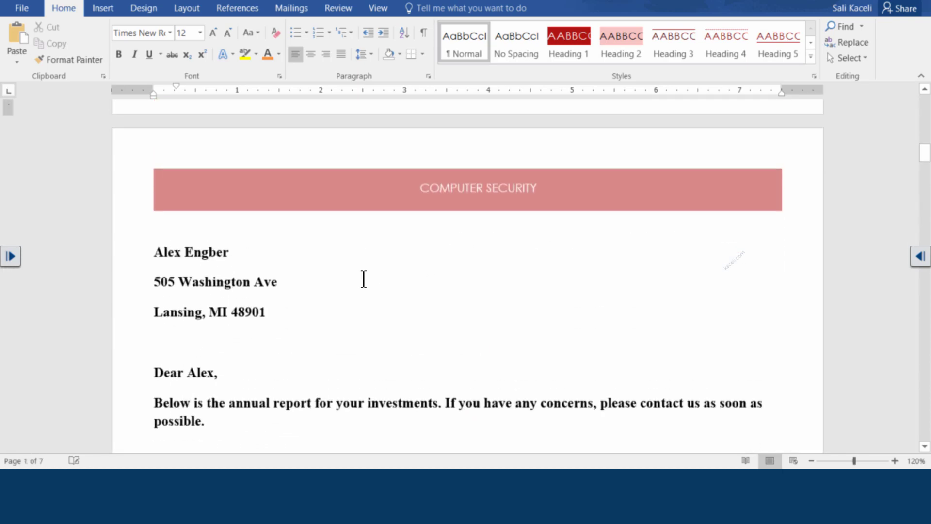
scroll(383, 265, down, 3)
scroll(393, 259, up, 6)
scroll(378, 279, down, 3)
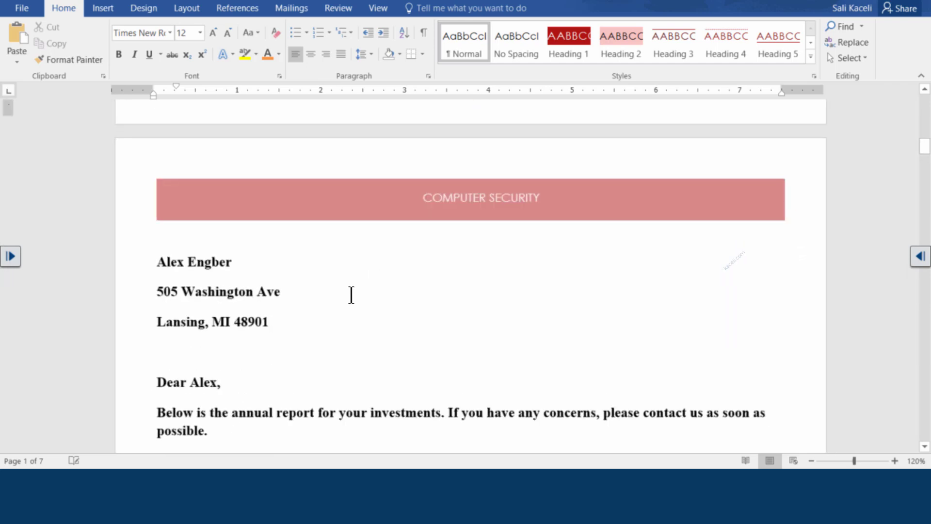
scroll(330, 294, up, 10)
scroll(324, 278, down, 11)
scroll(320, 291, down, 3)
scroll(320, 299, up, 3)
scroll(325, 310, down, 6)
scroll(343, 334, down, 15)
scroll(362, 364, down, 15)
scroll(331, 397, down, 15)
scroll(325, 379, down, 5)
scroll(326, 370, up, 3)
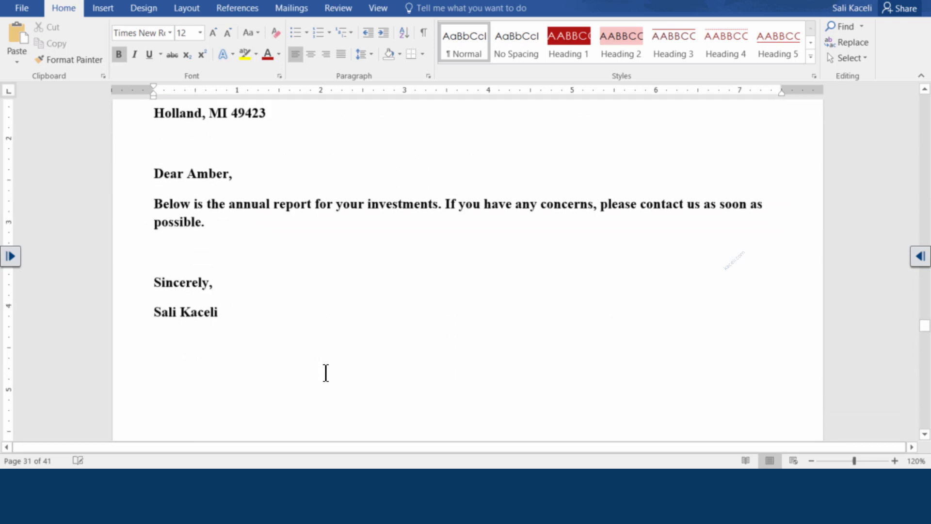
scroll(326, 375, down, 5)
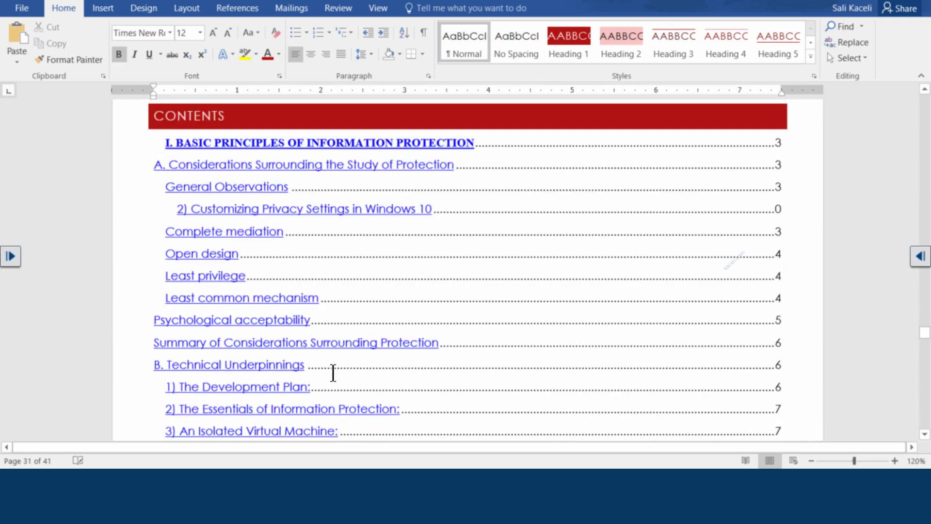
scroll(374, 408, down, 15)
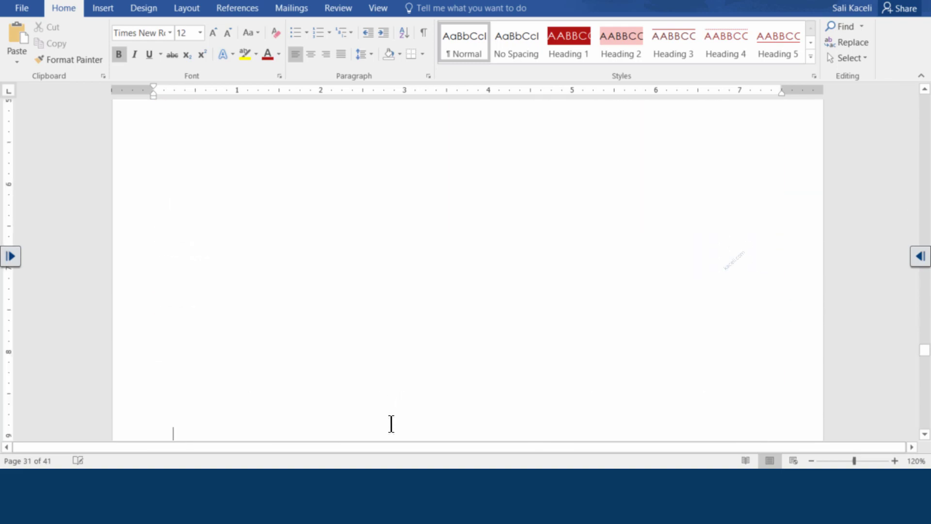
scroll(391, 423, down, 15)
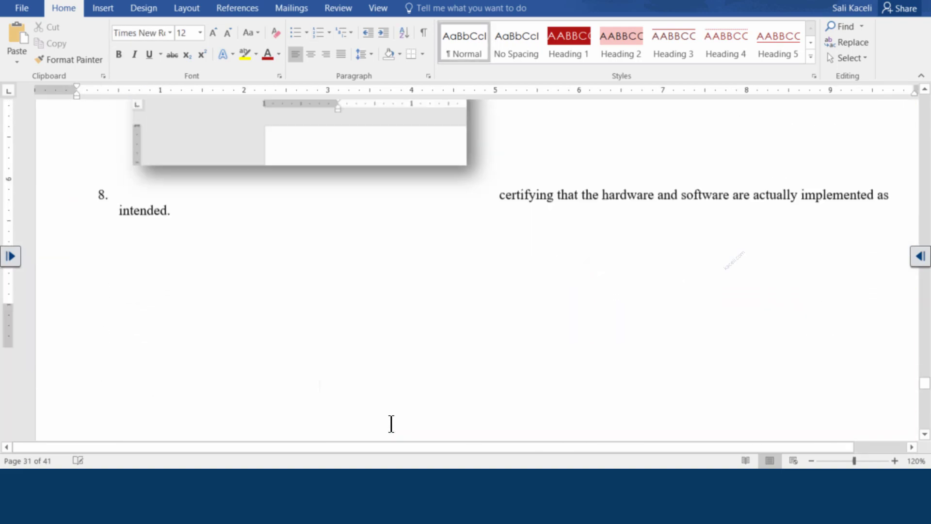
scroll(392, 423, down, 15)
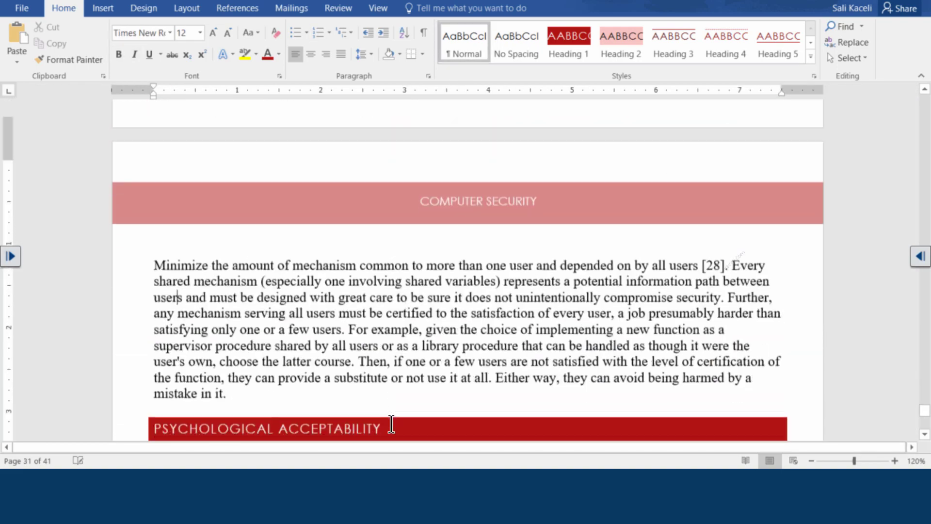
scroll(392, 423, down, 15)
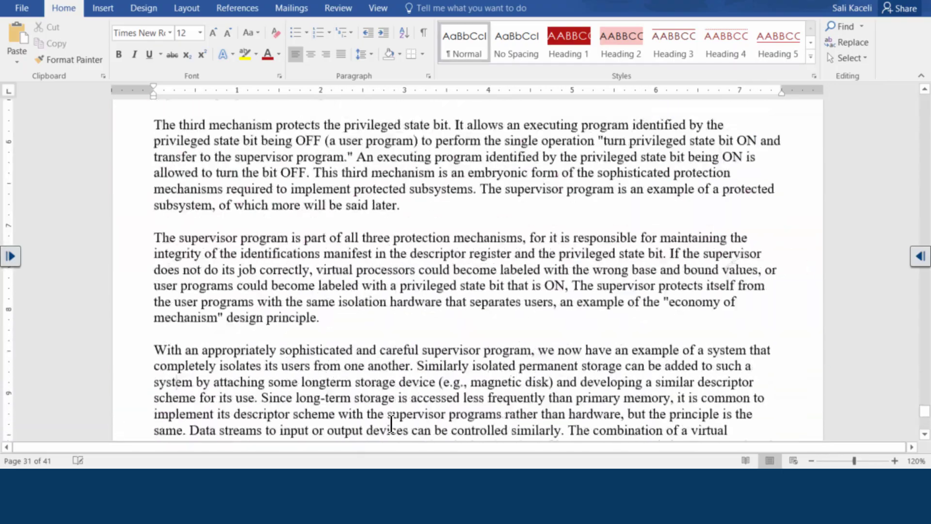
scroll(391, 424, down, 15)
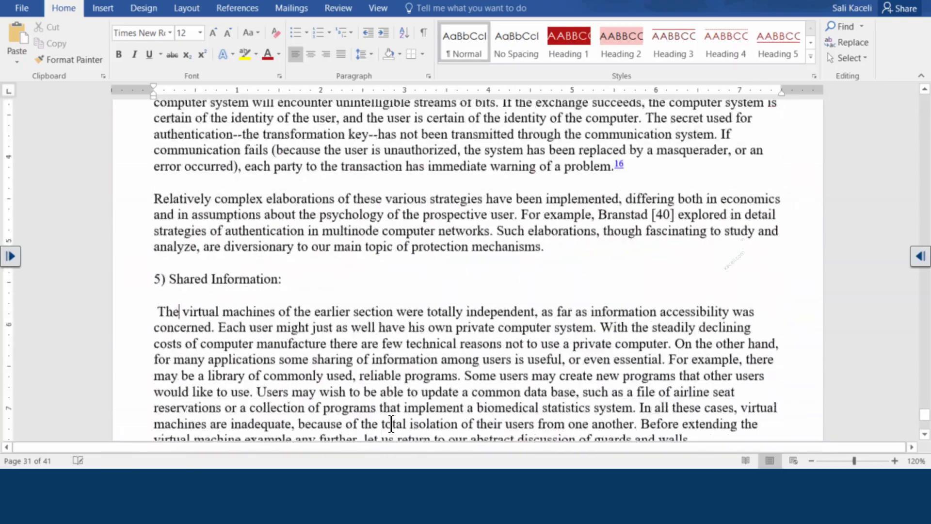
scroll(391, 423, down, 15)
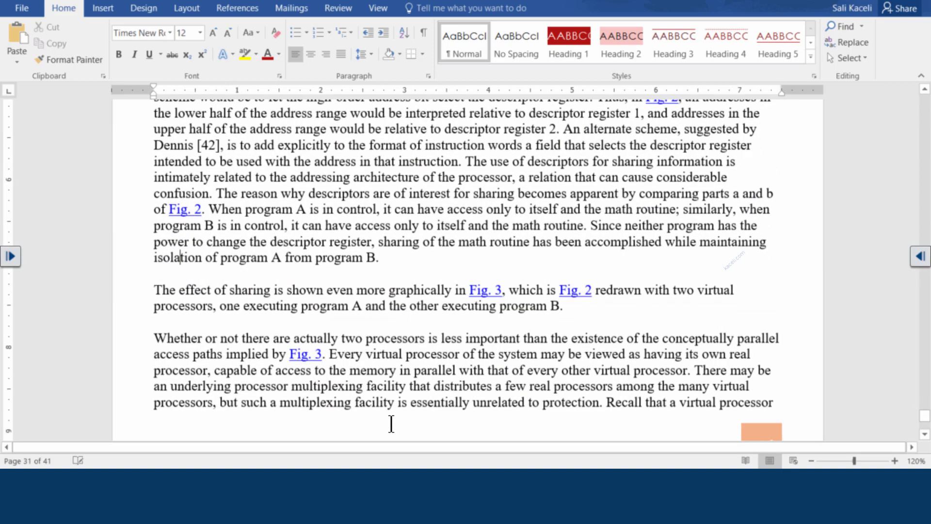
scroll(391, 424, down, 20)
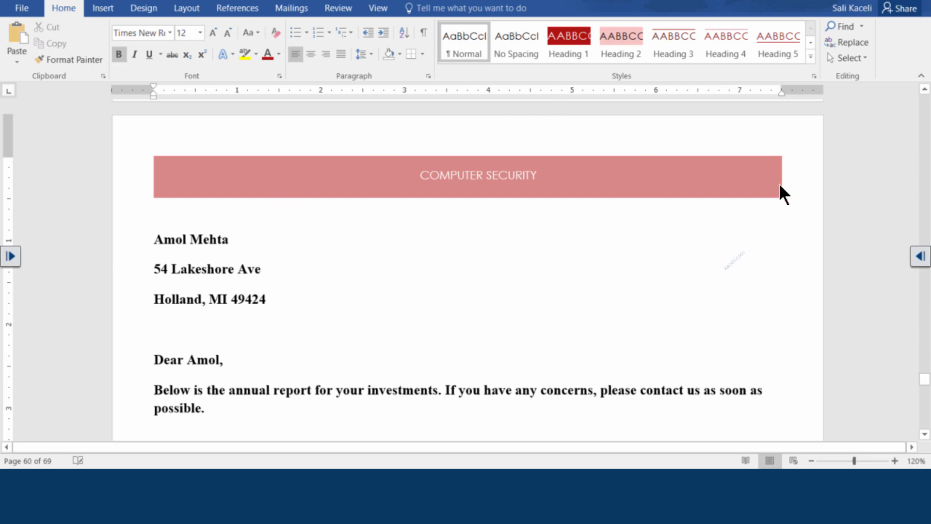
mouse_move(481, 480)
Step: Discard Letters1 without saving, then save and close the mail-merge main document
click(914, 1)
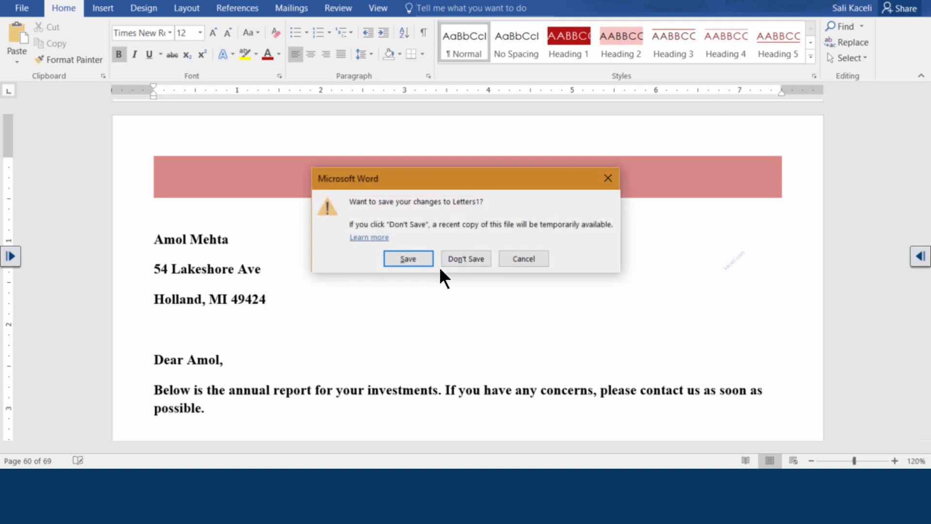
click(466, 258)
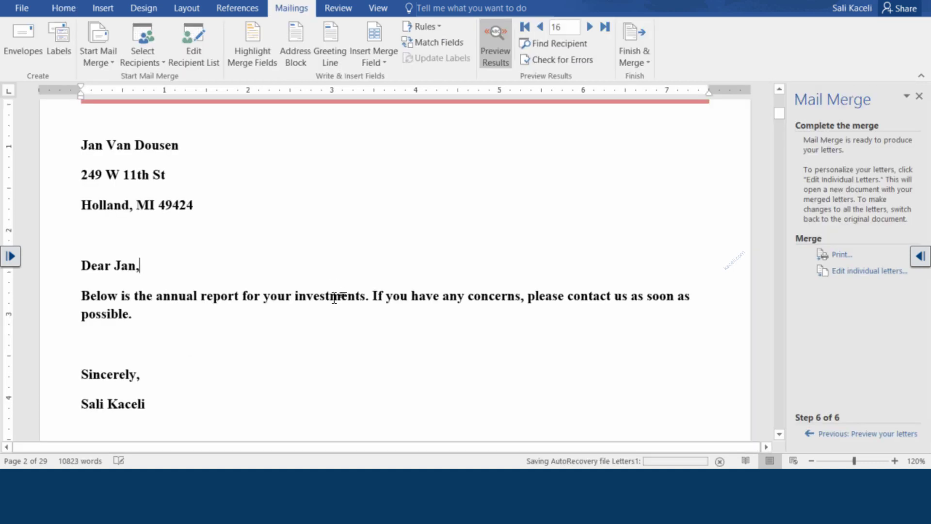
scroll(291, 291, down, 2)
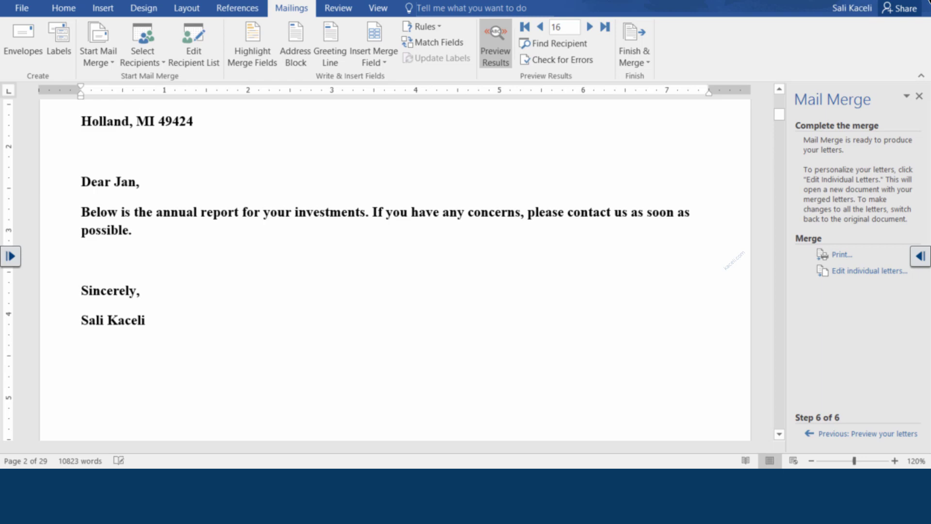
click(856, 2)
click(410, 247)
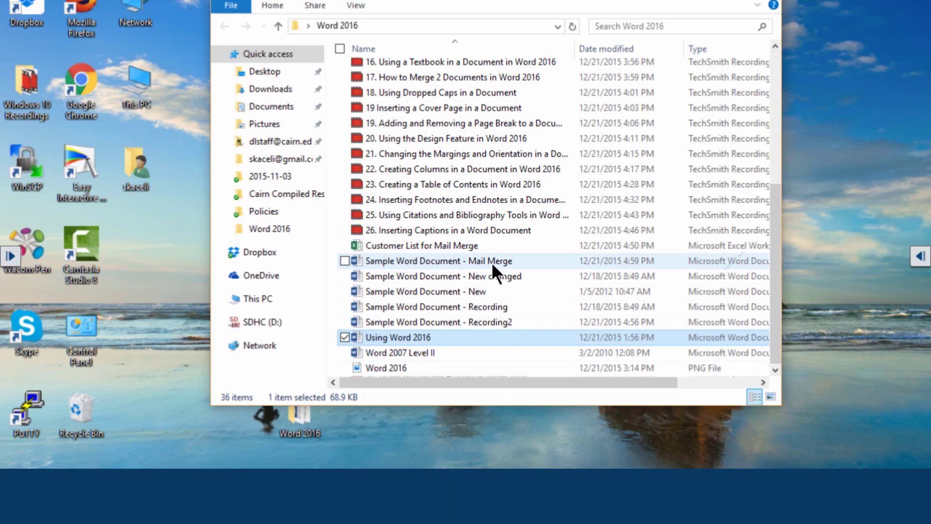
Step: Reopen 'Sample Word Document - Mail Merge' from the Word 2016 folder
double_click(492, 262)
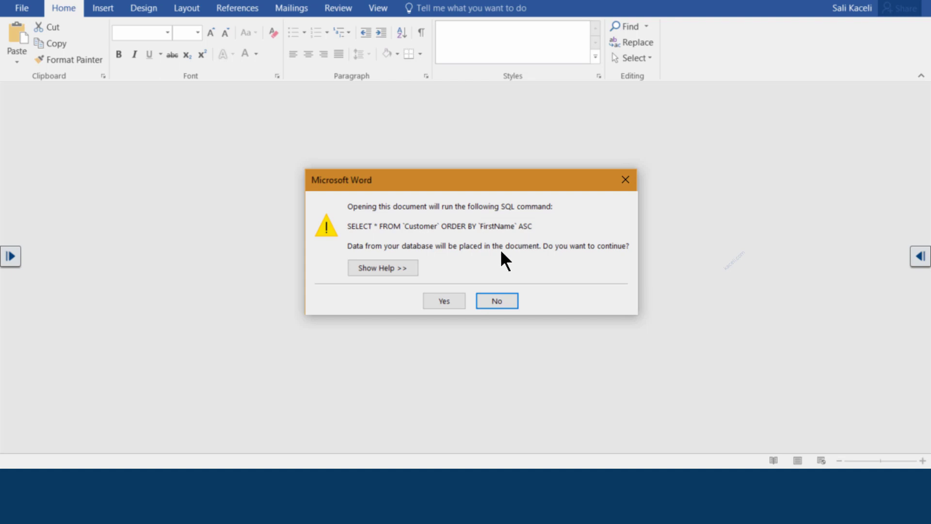
Step: Accept the SQL customer-data prompt and review the Finish & Merge options on Mailings
click(447, 302)
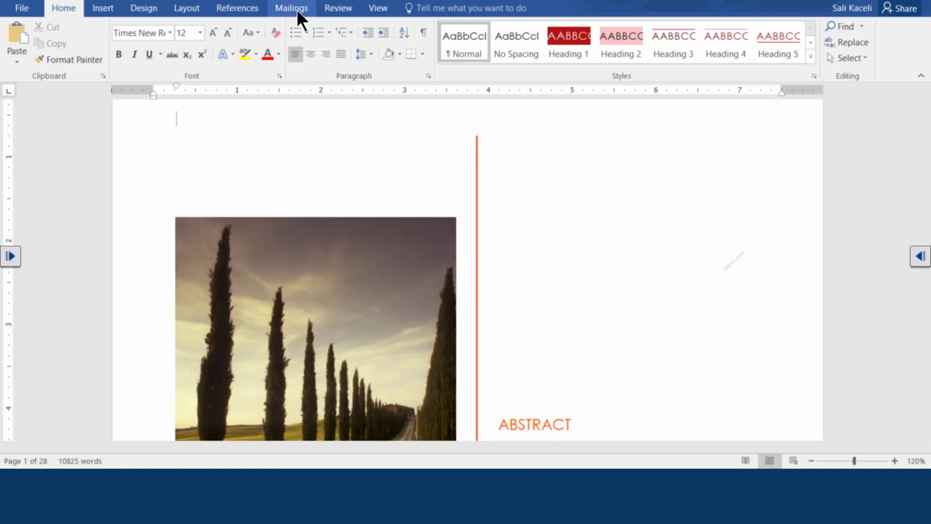
click(293, 9)
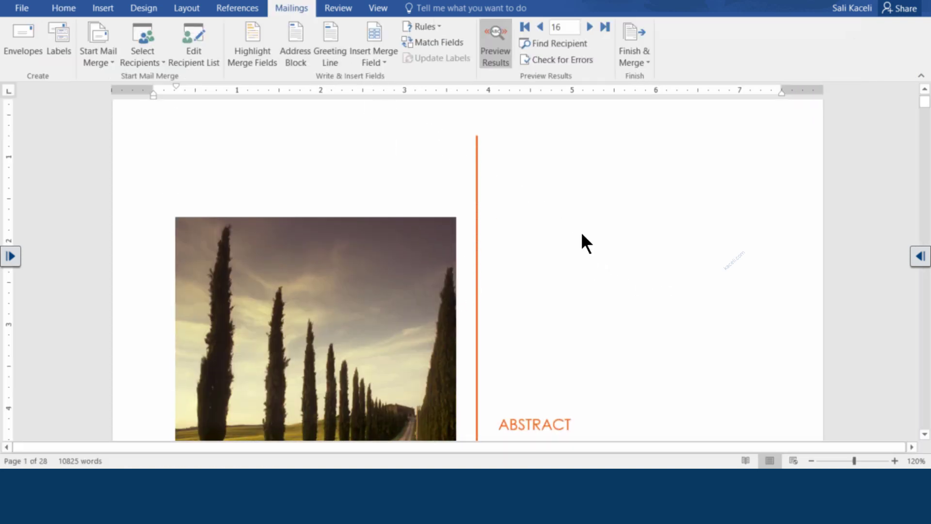
click(643, 60)
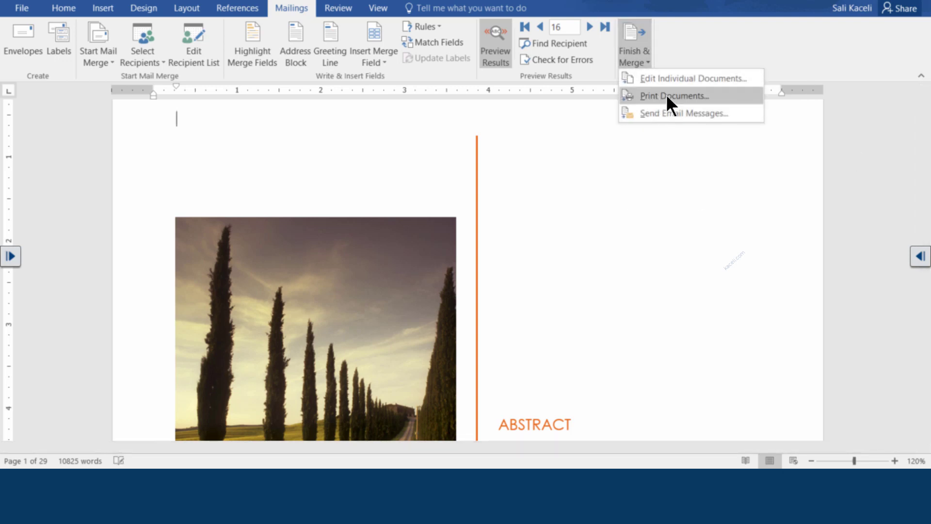
click(630, 151)
scroll(485, 233, down, 10)
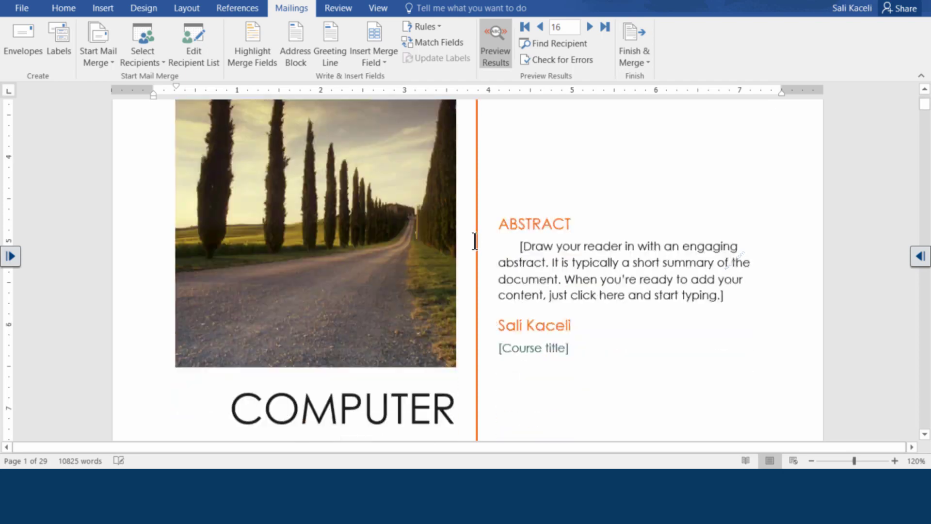
scroll(427, 253, down, 7)
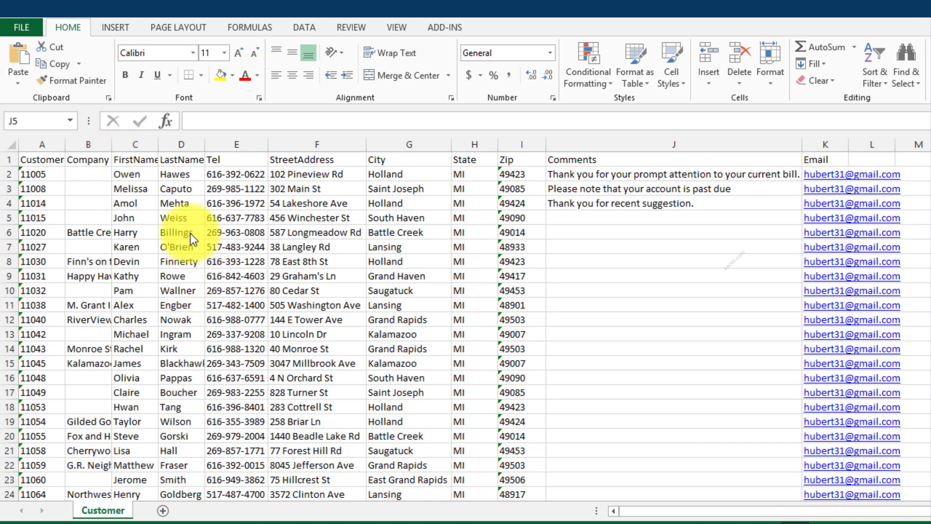
Step: Review the header fields CustomerID, FirstName, LastName, Tel and Company with sample entries
click(42, 161)
click(8, 160)
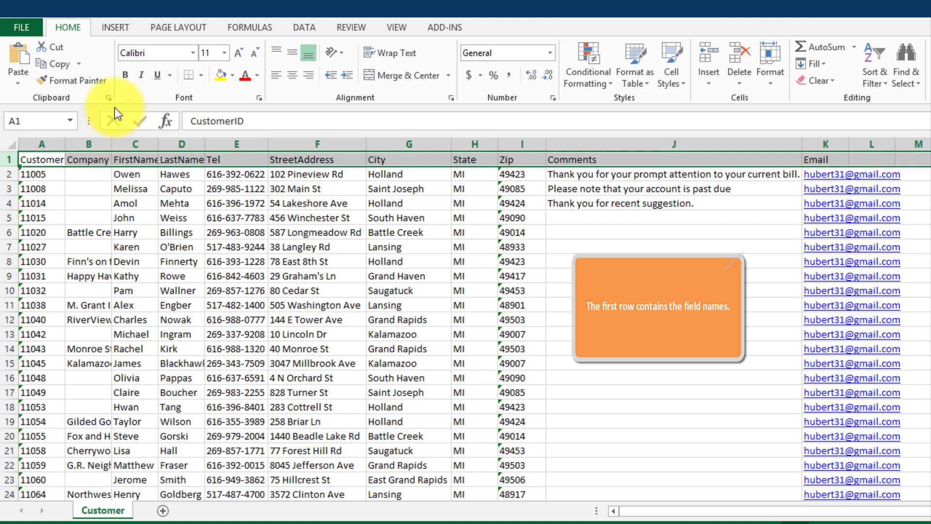
click(138, 187)
click(131, 161)
click(187, 161)
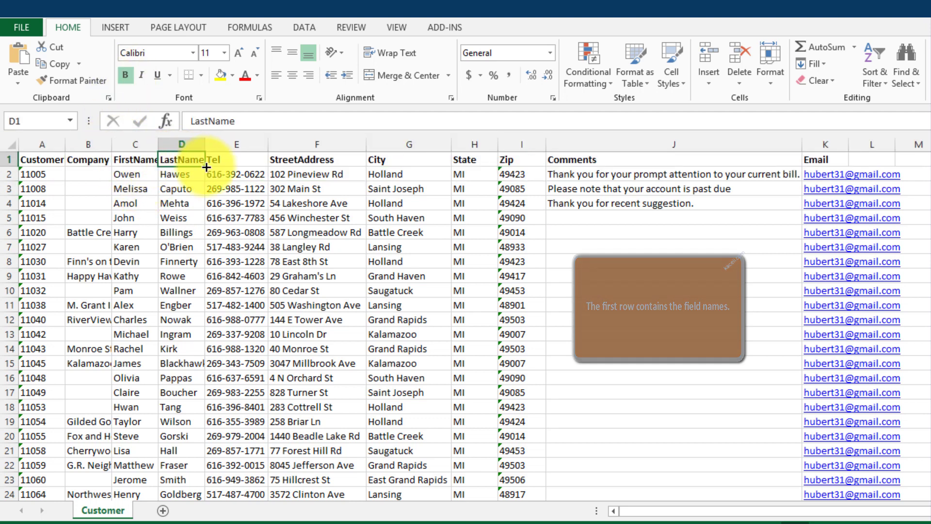
click(185, 202)
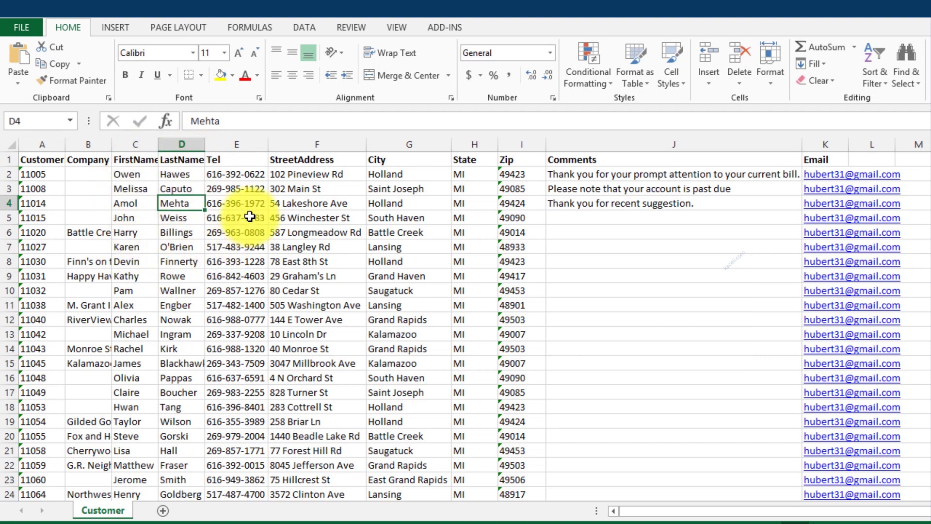
click(227, 159)
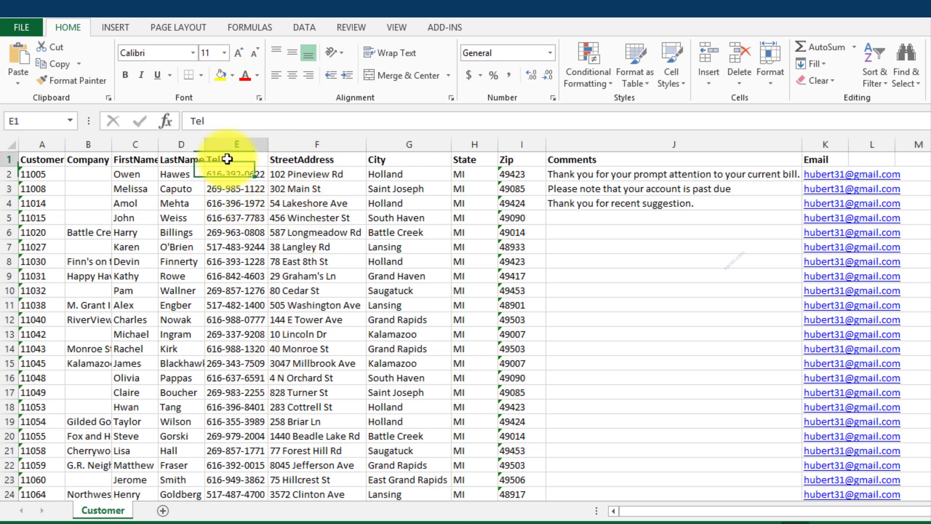
click(175, 159)
click(127, 159)
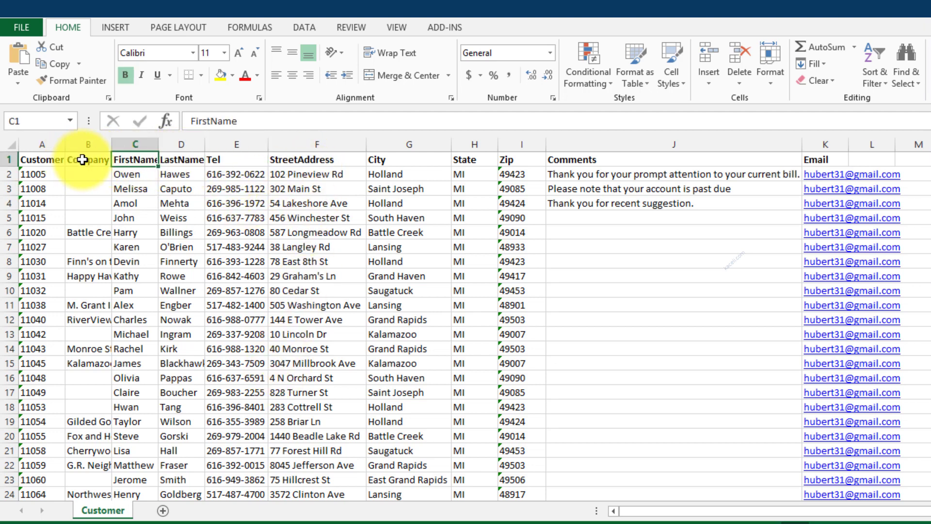
click(82, 159)
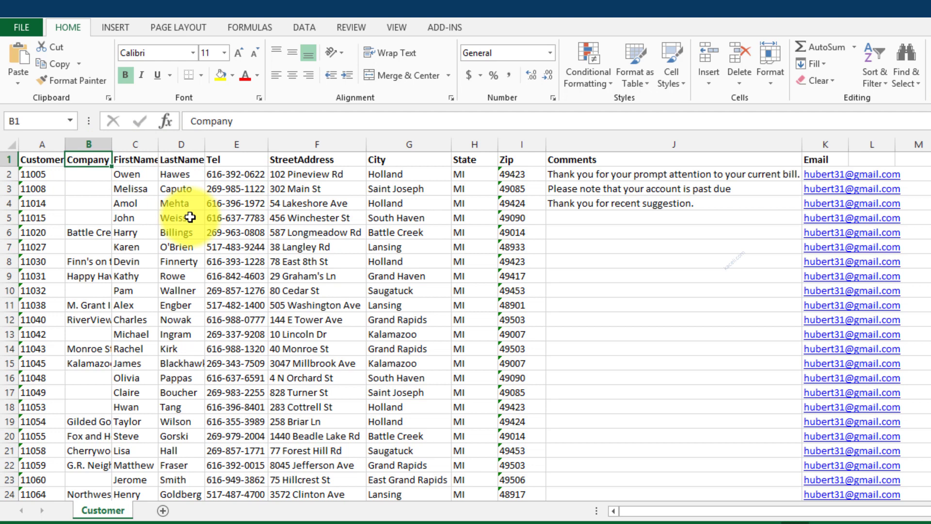
Step: Inspect the Comments column, including its empty cells in rows 6 and 11
click(698, 233)
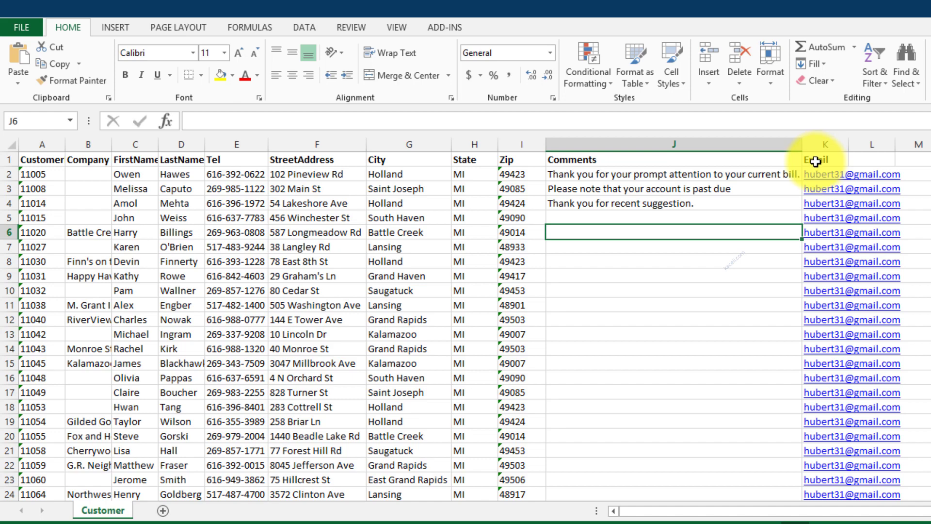
scroll(724, 386, down, 4)
scroll(724, 386, down, 4)
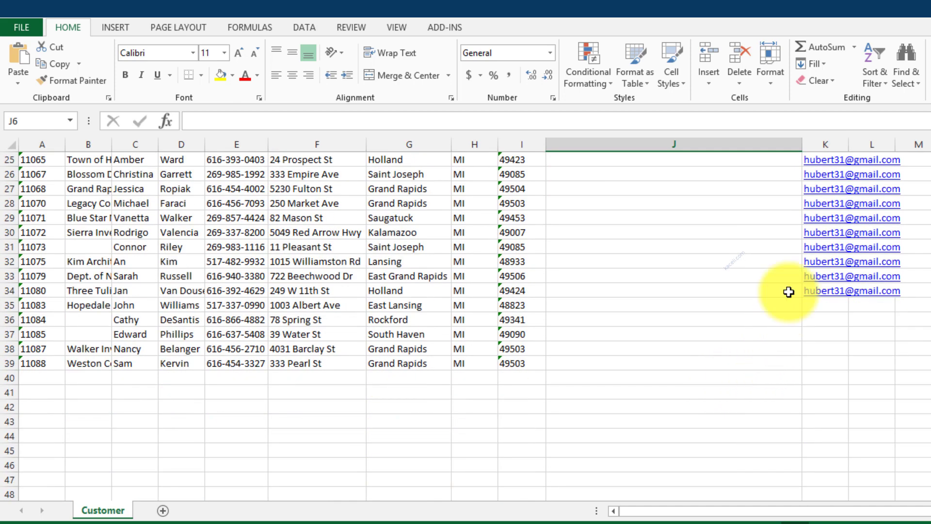
scroll(869, 290, up, 2)
scroll(870, 290, up, 6)
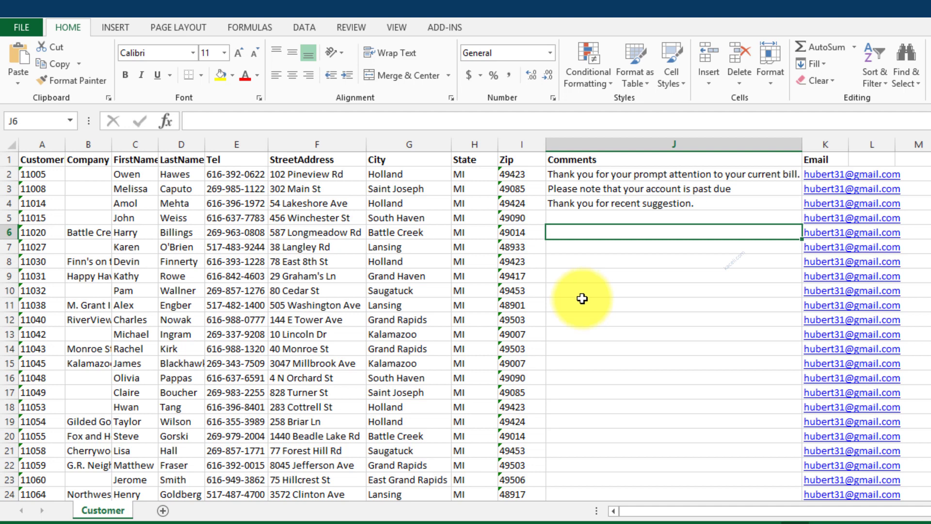
click(601, 306)
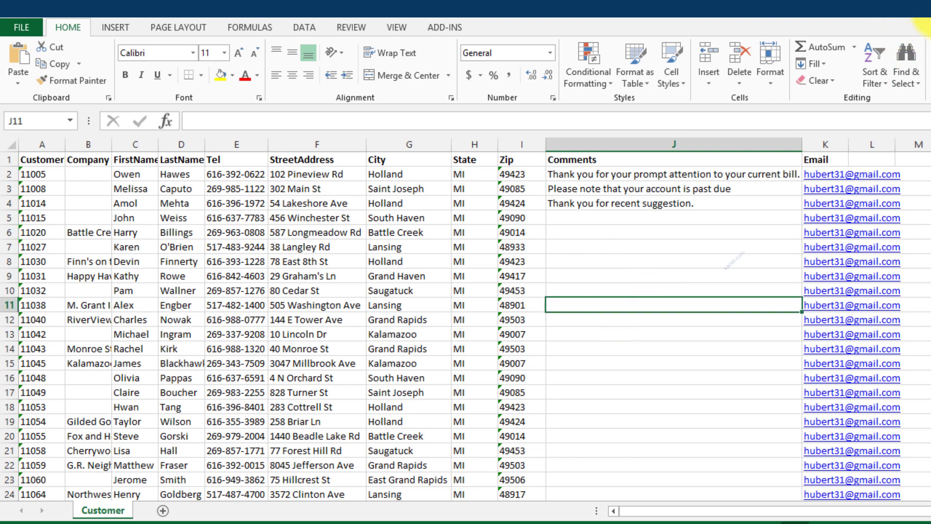
Step: Close the Customer List for MailMerge.xlsx workbook, saving its changes
click(928, 9)
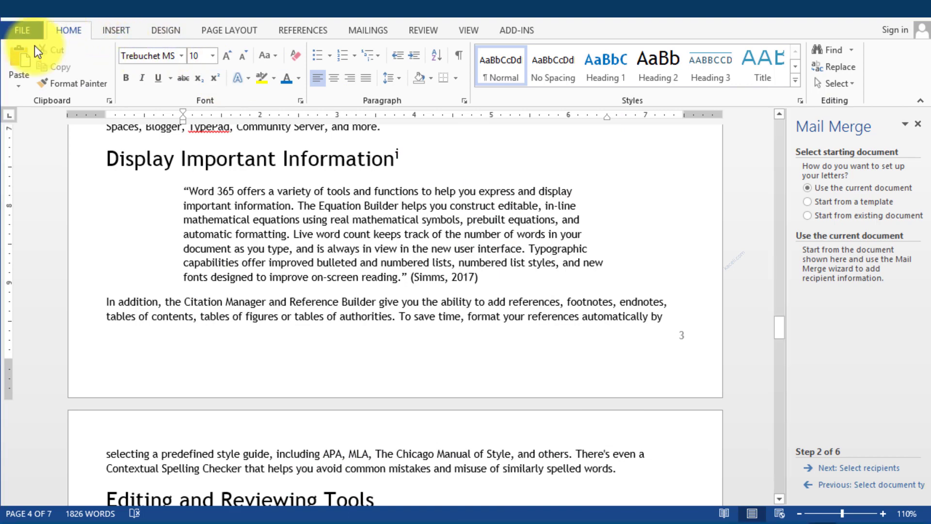
click(499, 513)
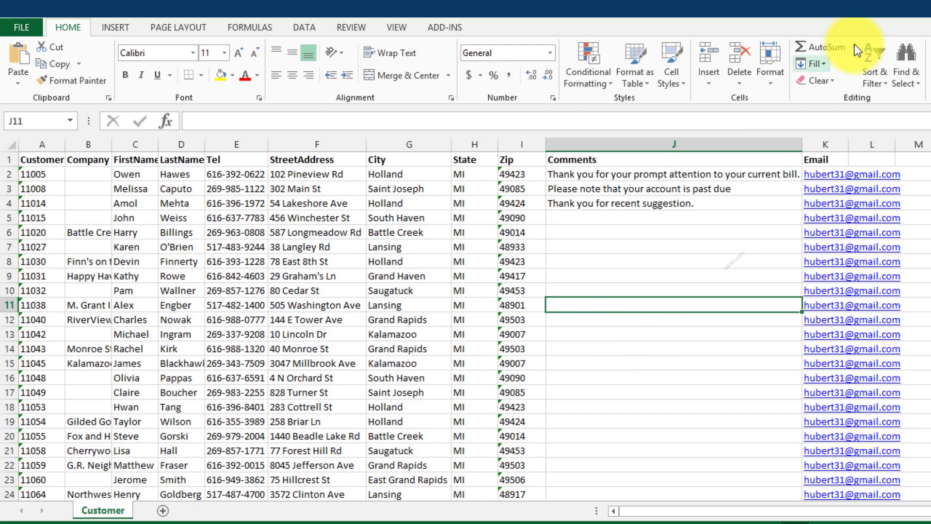
click(921, 8)
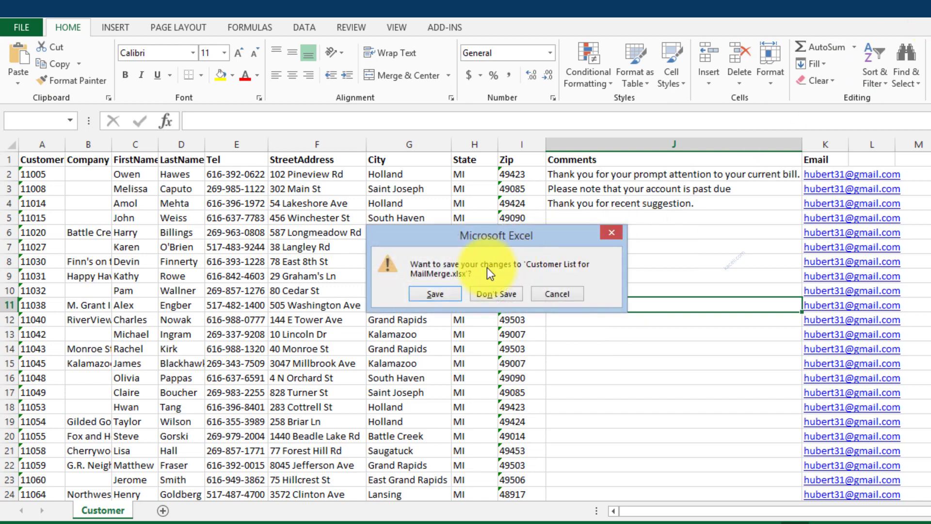
click(437, 293)
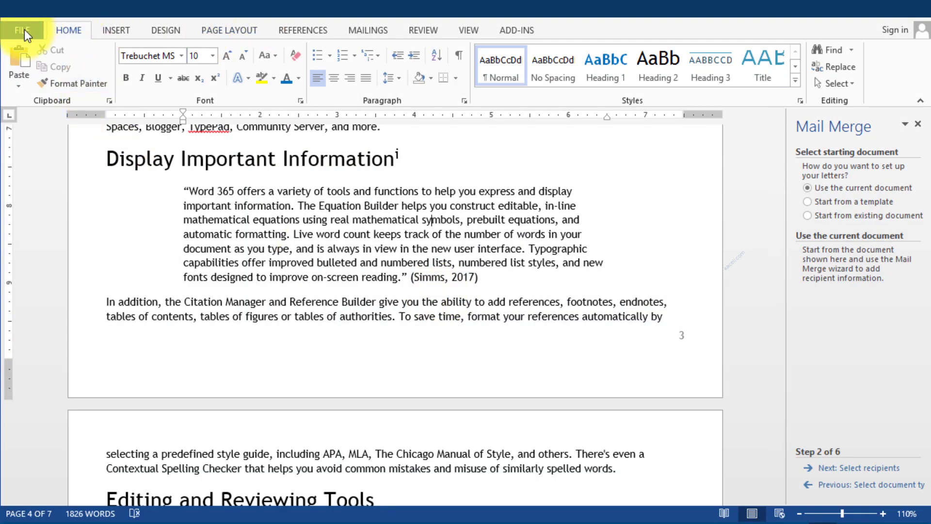
Step: Create a new blank Word document
click(24, 30)
click(27, 92)
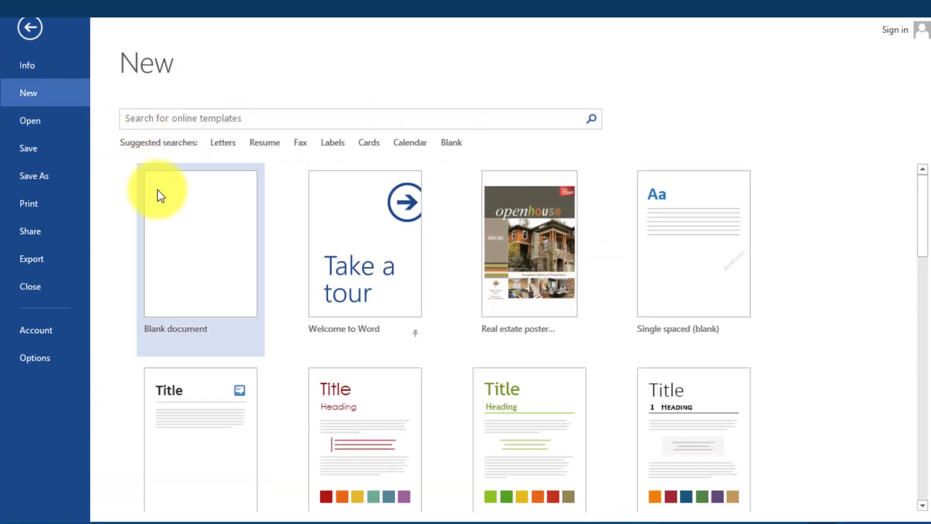
click(187, 225)
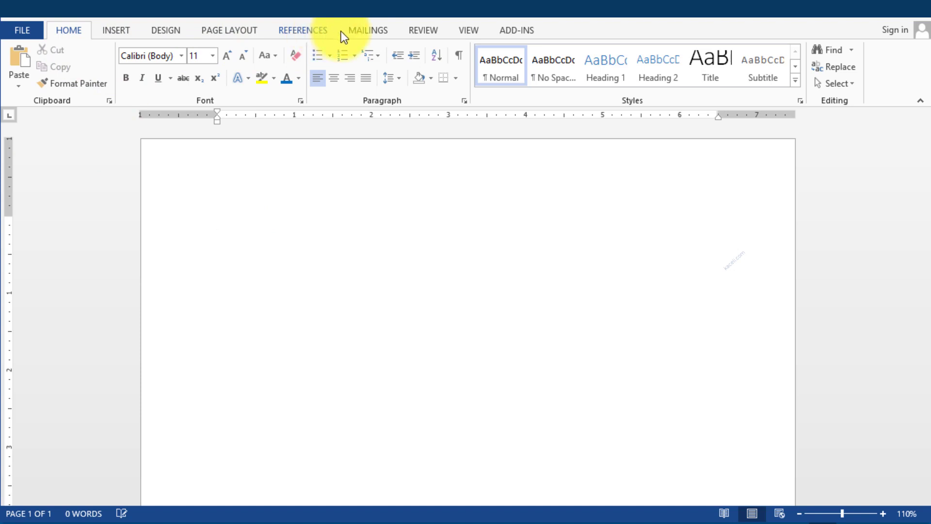
Step: Launch the Step-by-Step Mail Merge Wizard from the Mailings tab
click(363, 31)
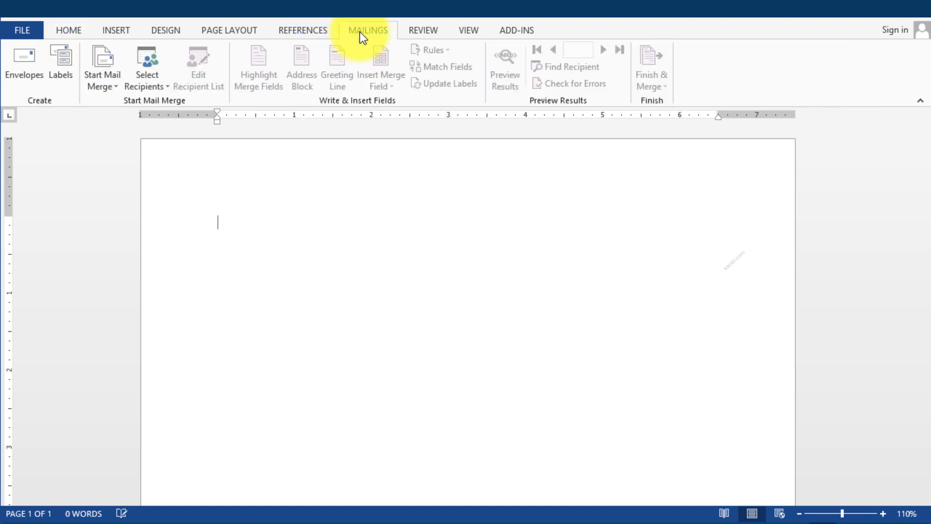
click(107, 91)
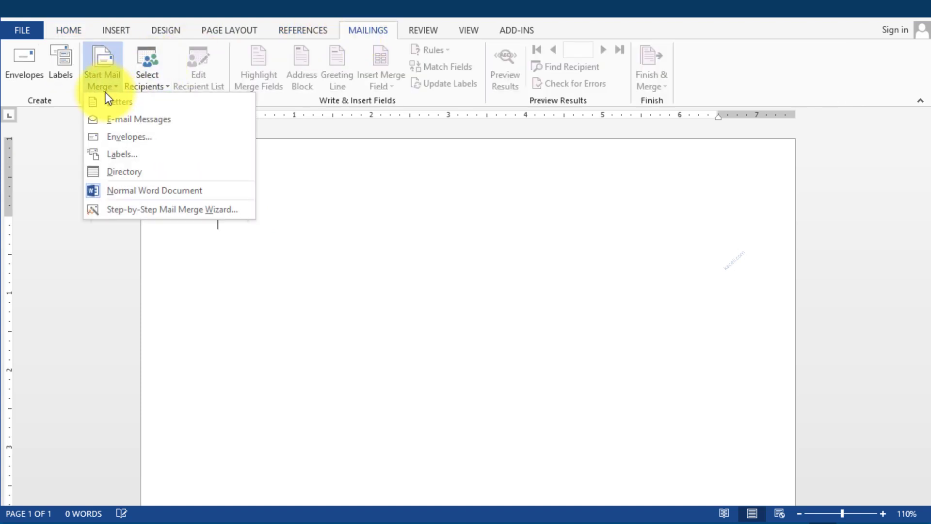
click(127, 214)
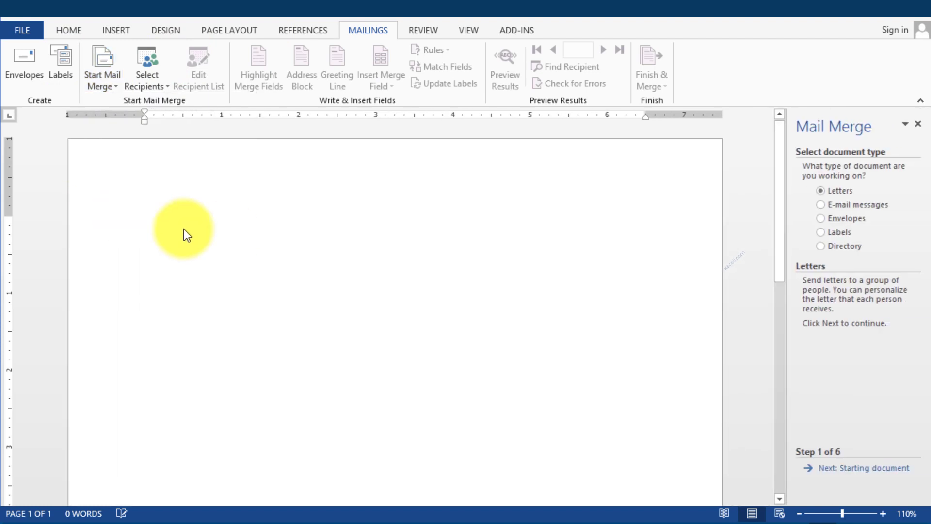
Step: Choose E-mail messages as the merge type, starting from the current document
click(824, 205)
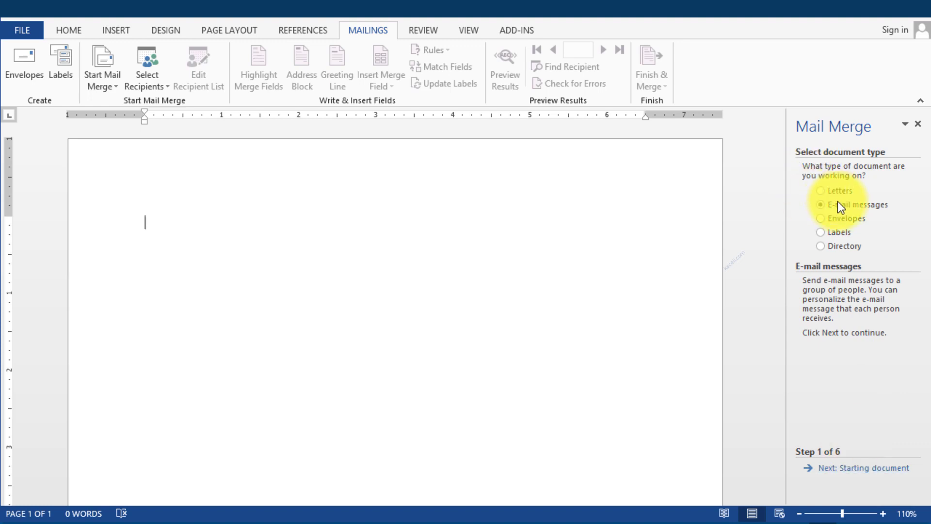
click(862, 468)
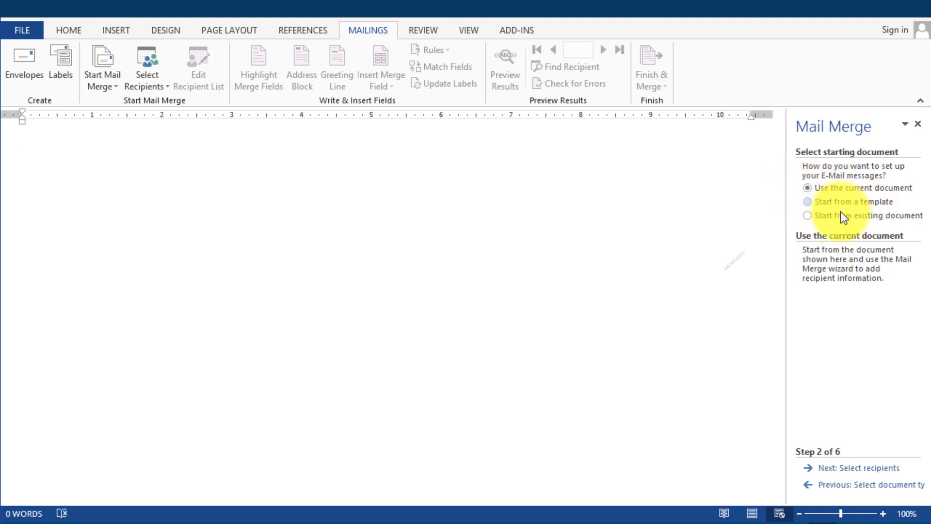
click(866, 469)
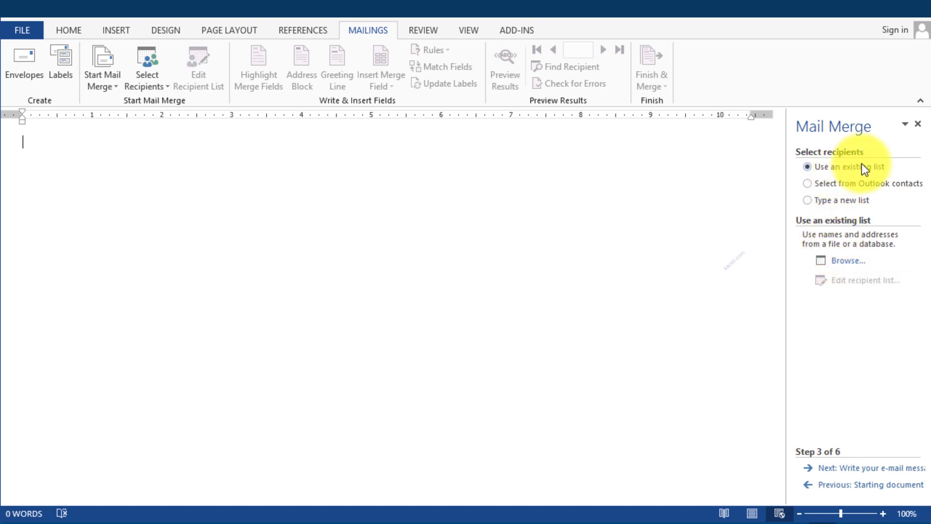
Step: Use the Customer table of the Google Drive customer list workbook as the recipient list
click(849, 264)
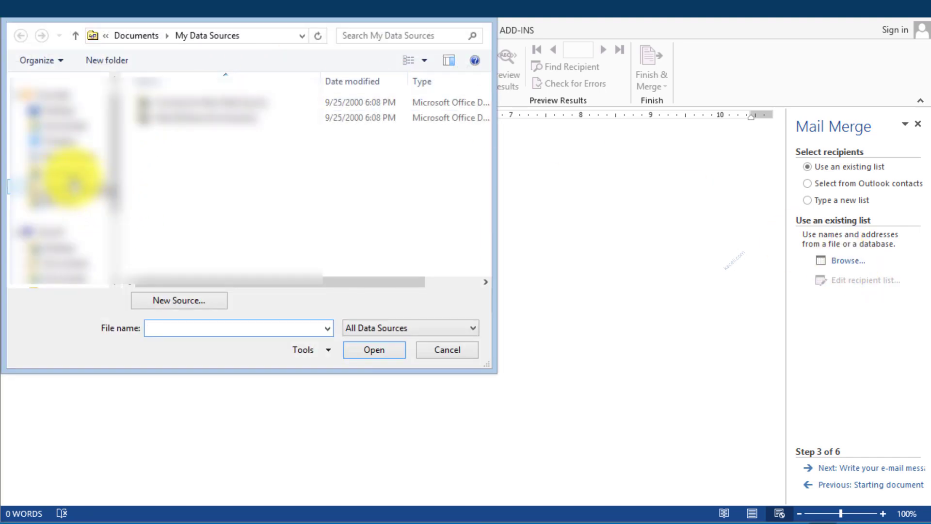
click(68, 171)
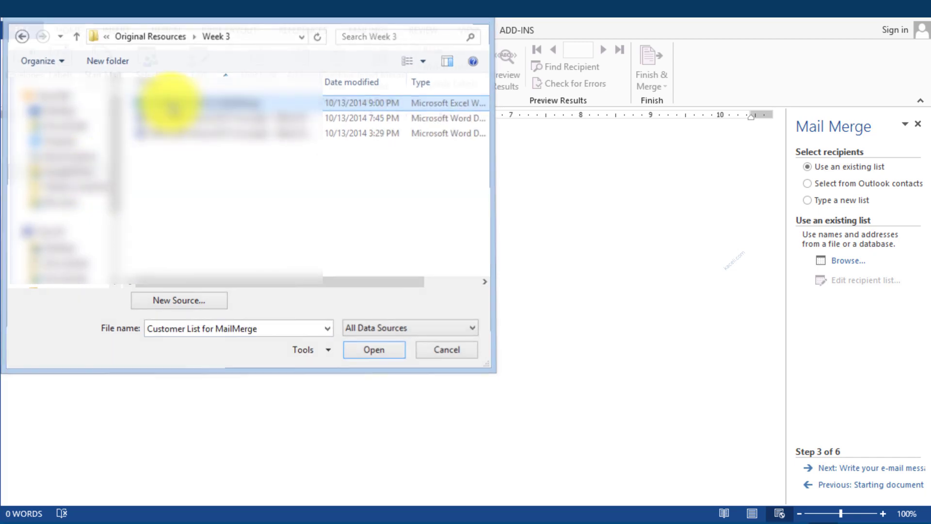
double_click(166, 100)
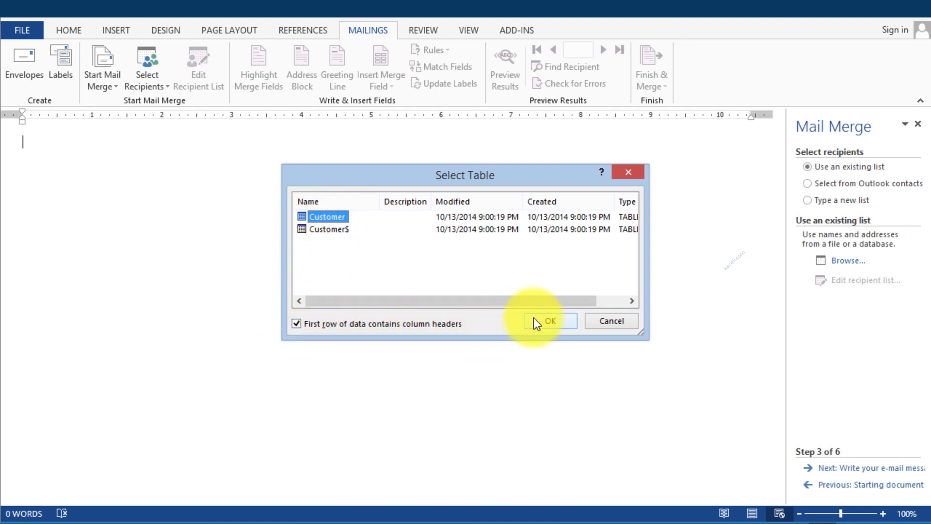
click(546, 322)
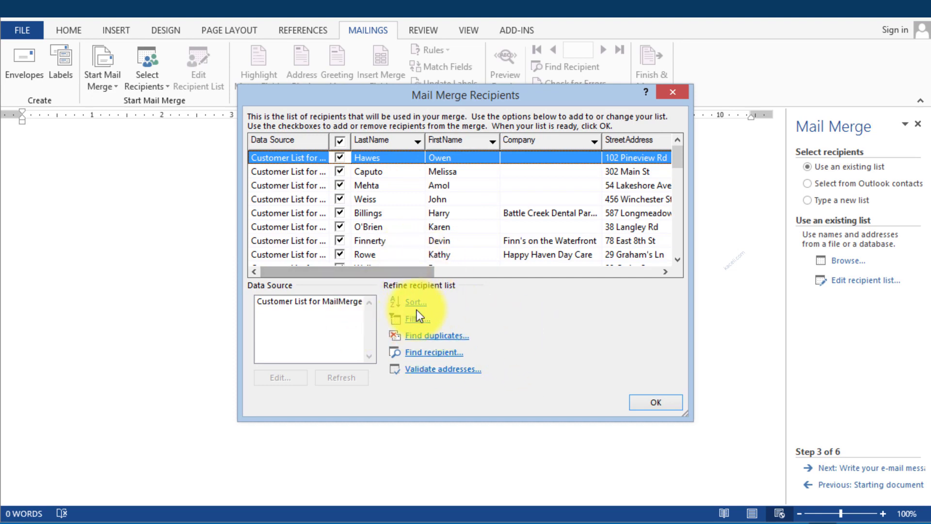
click(665, 404)
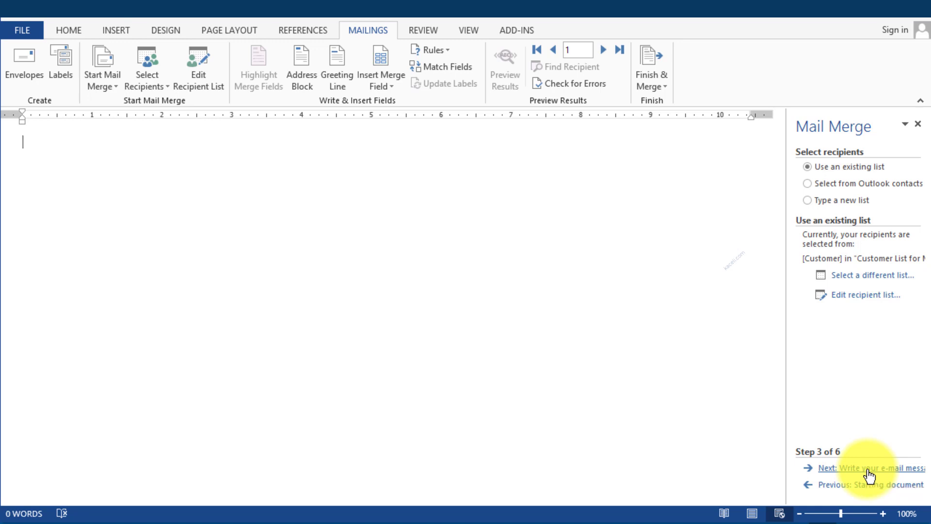
Step: Move on to writing the e-mail and begin it with 'Dear'
click(869, 475)
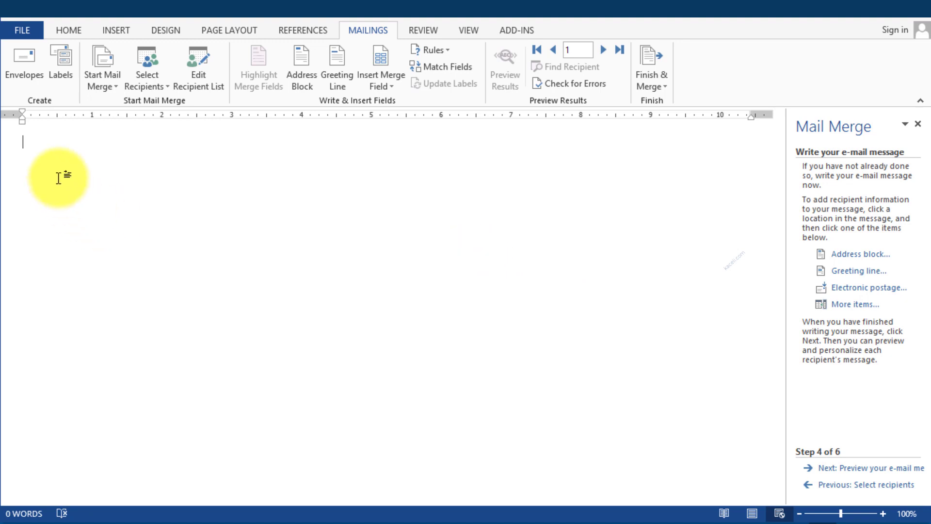
text(Dear)
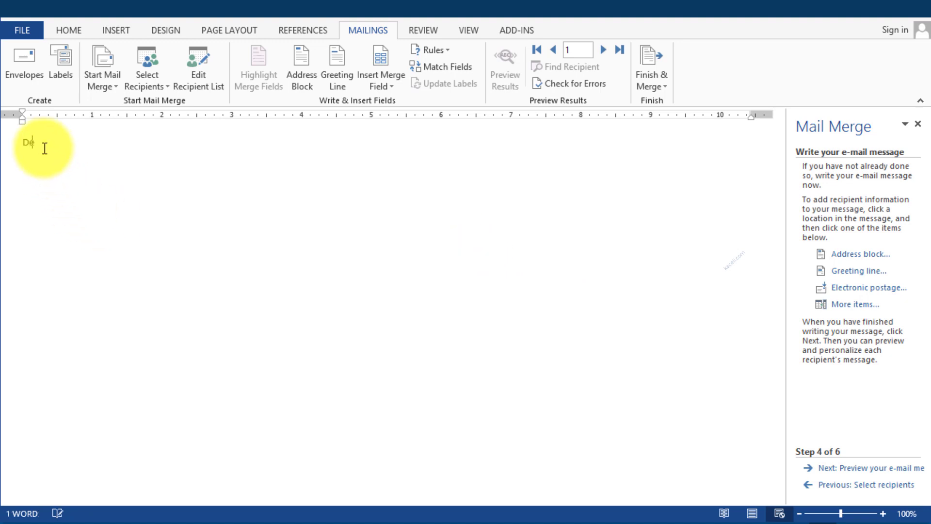
click(389, 88)
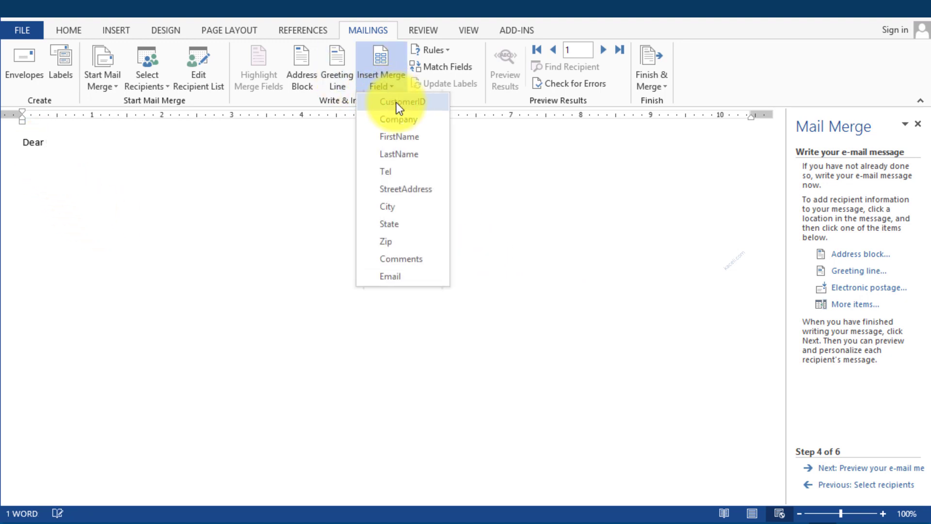
Step: Finish the greeting as 'Dear «FirstName»,' and type 'Thank you for your recent purchase order number:'
click(399, 137)
text(,)
key(Return)
key(Return)
text(Thank you for your recent purchase)
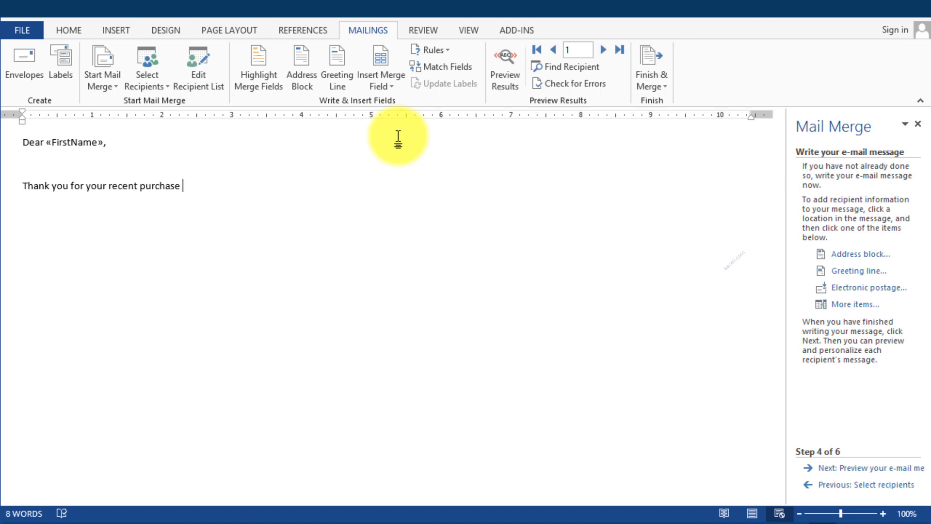
text( order number:)
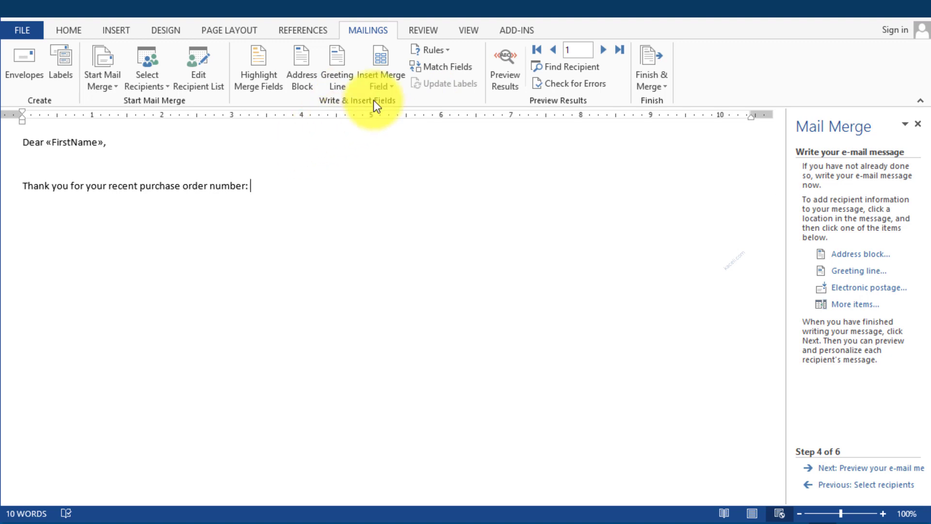
Step: Insert the «CustomerID» and «Comments» merge fields after the order-number text
click(379, 83)
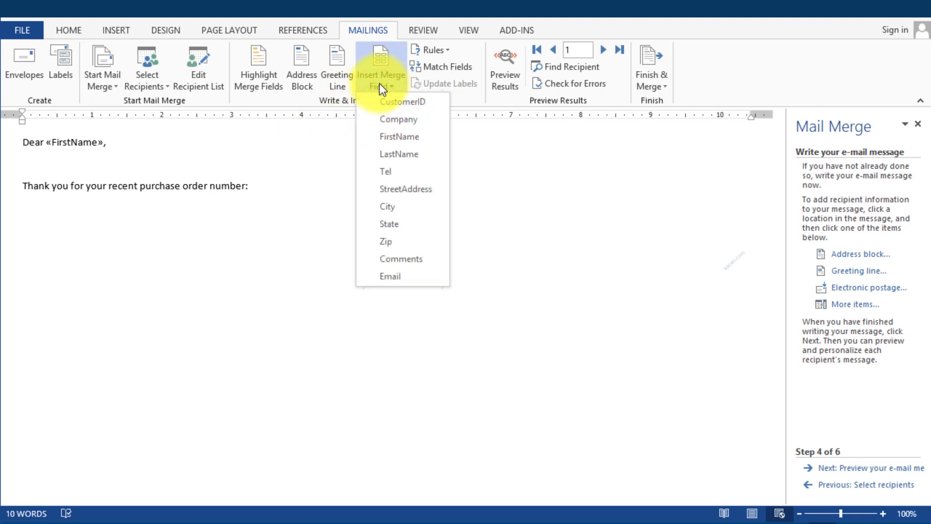
click(403, 102)
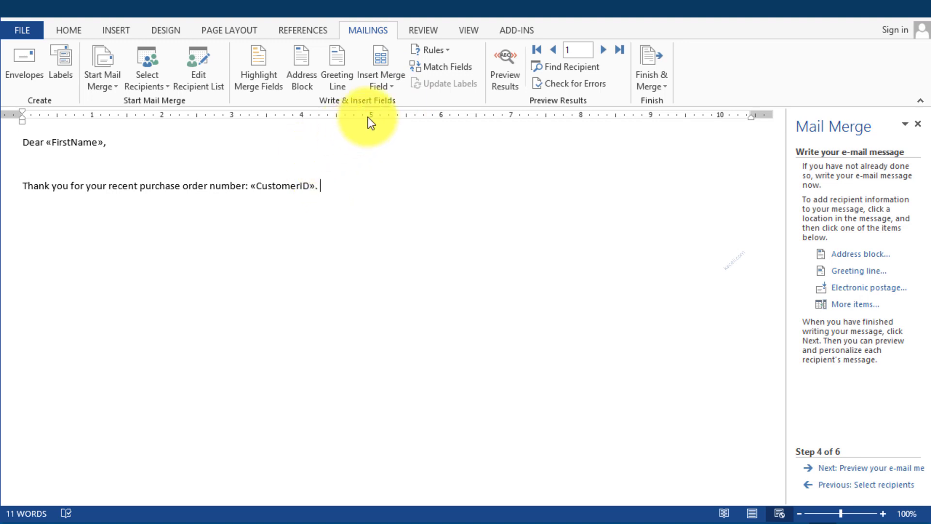
click(376, 91)
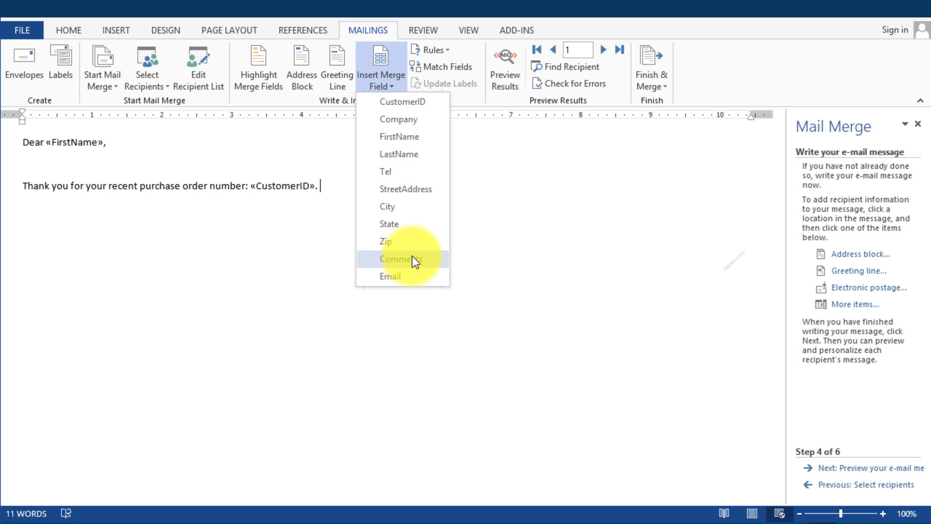
click(412, 259)
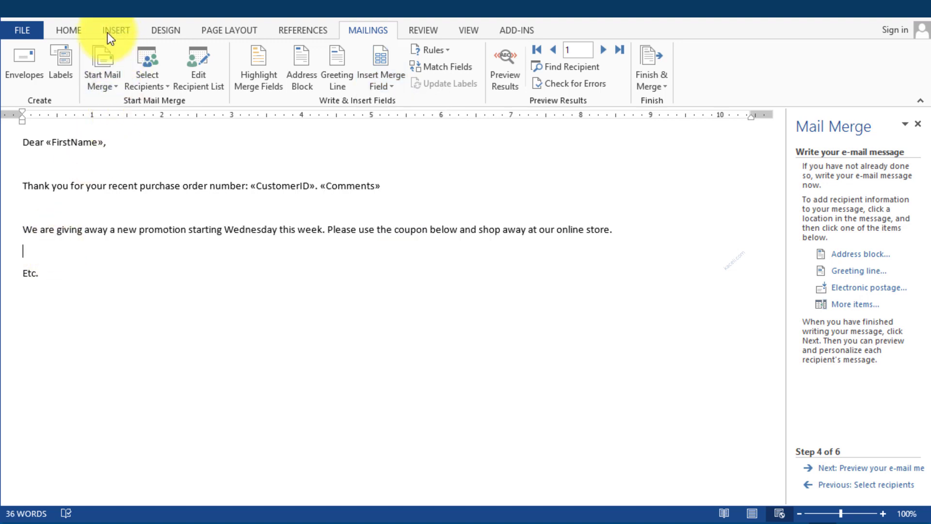
Step: Insert the '$20 off' coupon picture found by a Bing search for 'coupon'
click(109, 33)
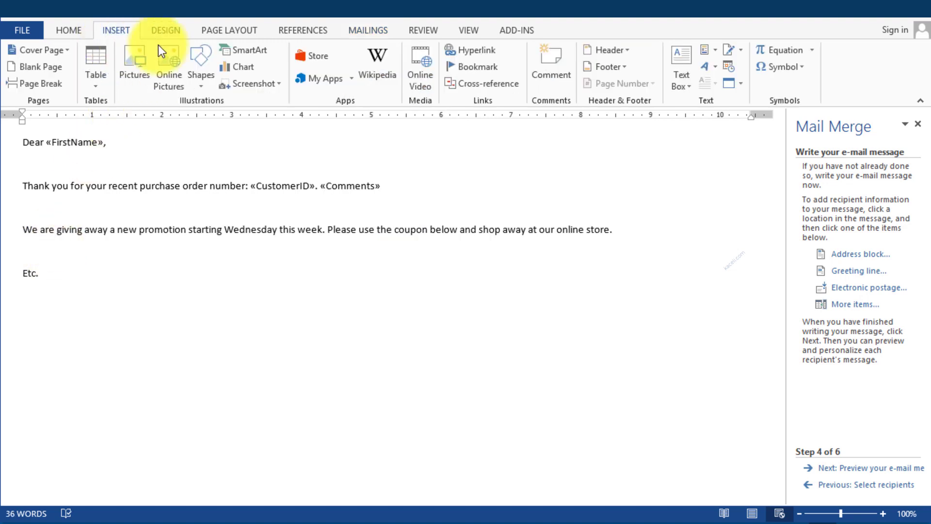
click(167, 74)
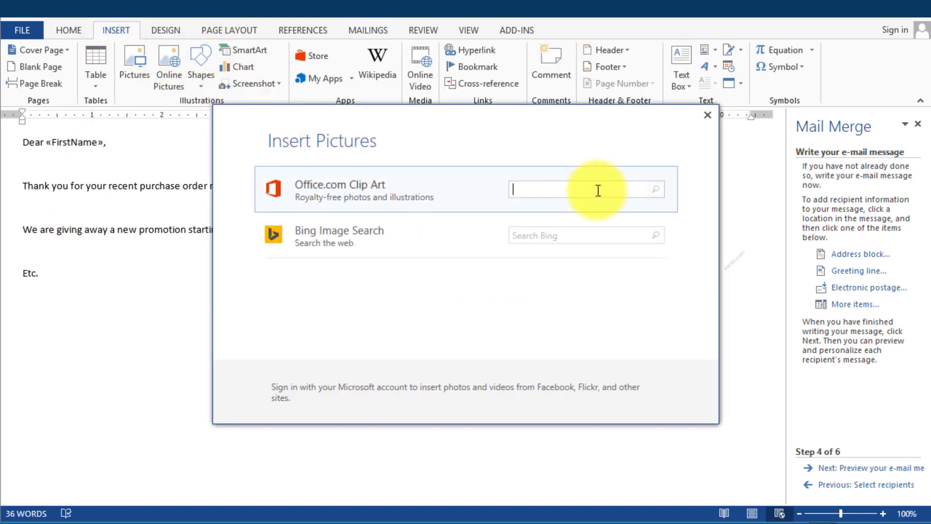
click(541, 232)
text(coupons)
key(BackSpace)
key(Return)
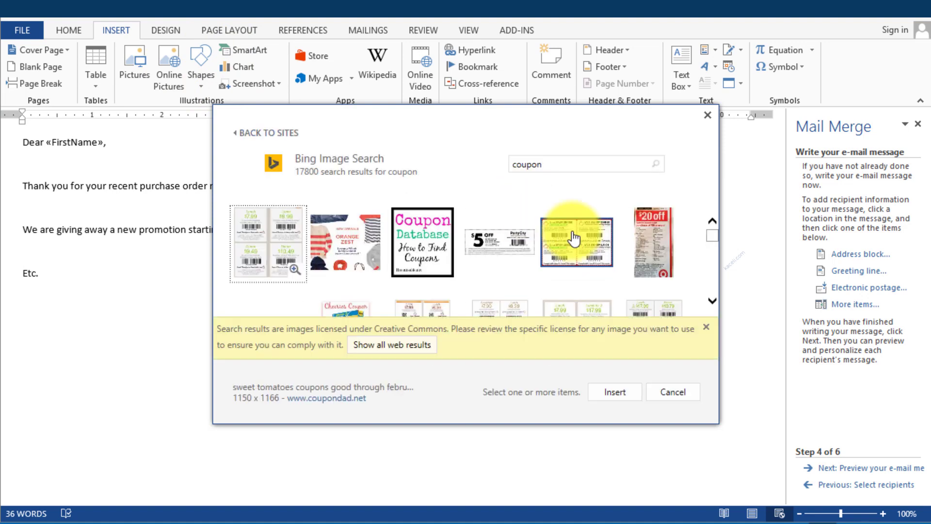
click(654, 241)
click(625, 391)
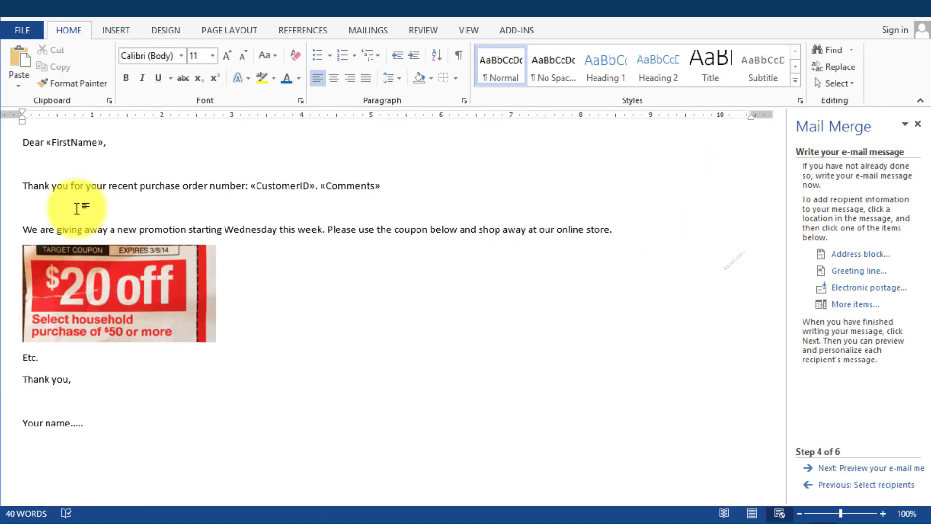
Step: Delete the empty lines before the promotion and under the greeting
key(BackSpace)
click(68, 167)
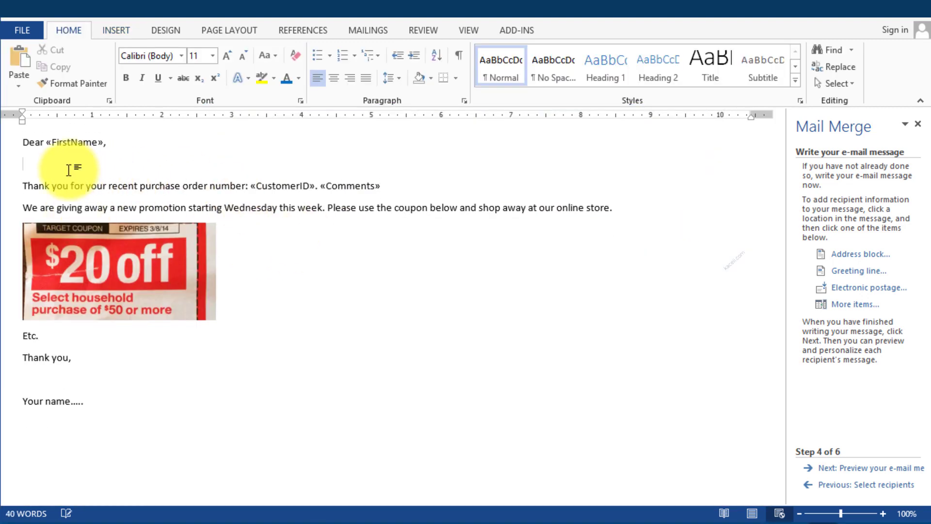
key(BackSpace)
click(284, 252)
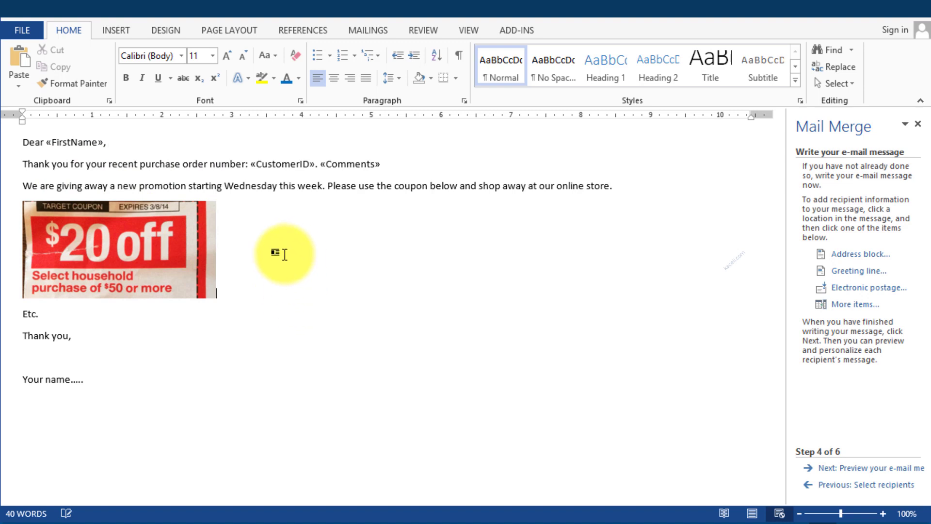
Step: Preview the merged messages, stepping through recipients up to number 16
click(871, 469)
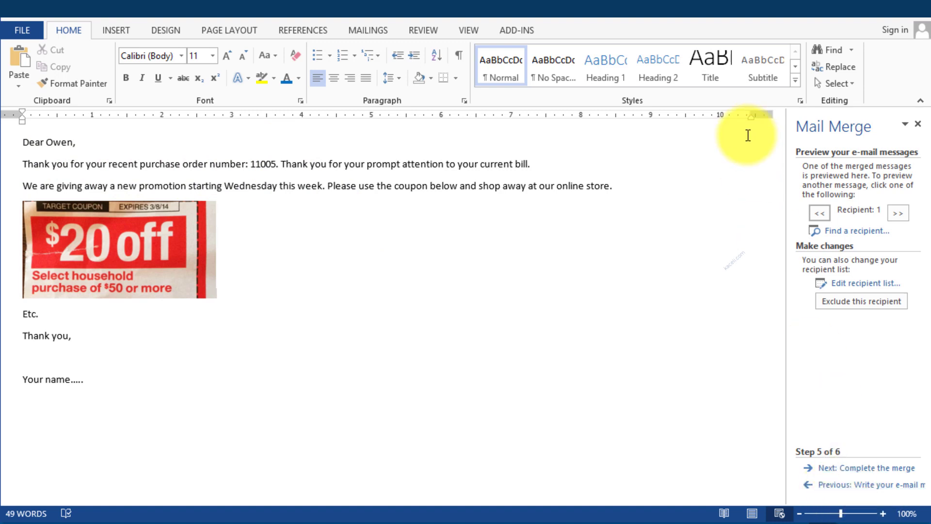
click(898, 217)
click(898, 218)
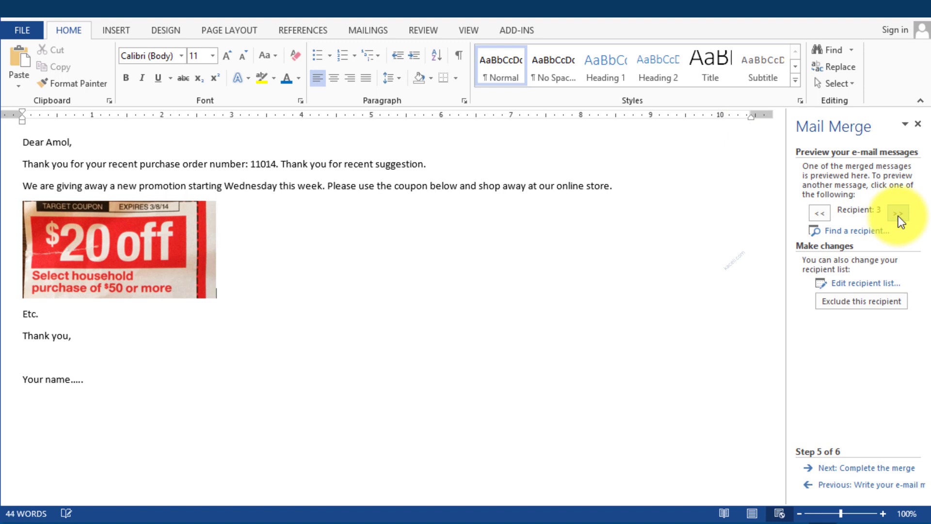
click(898, 216)
click(897, 213)
click(897, 214)
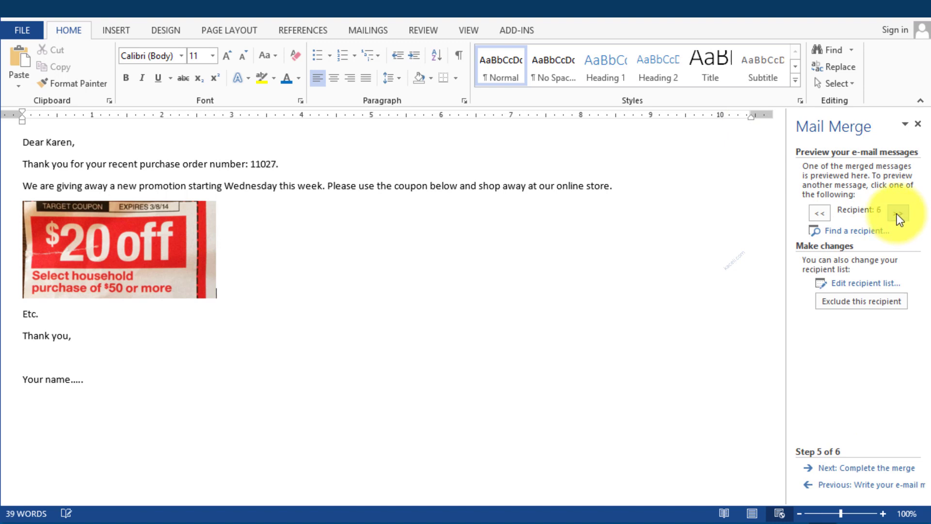
click(898, 214)
click(897, 214)
click(897, 214)
click(897, 214)
click(897, 213)
click(897, 214)
click(896, 213)
click(895, 213)
click(895, 214)
click(895, 213)
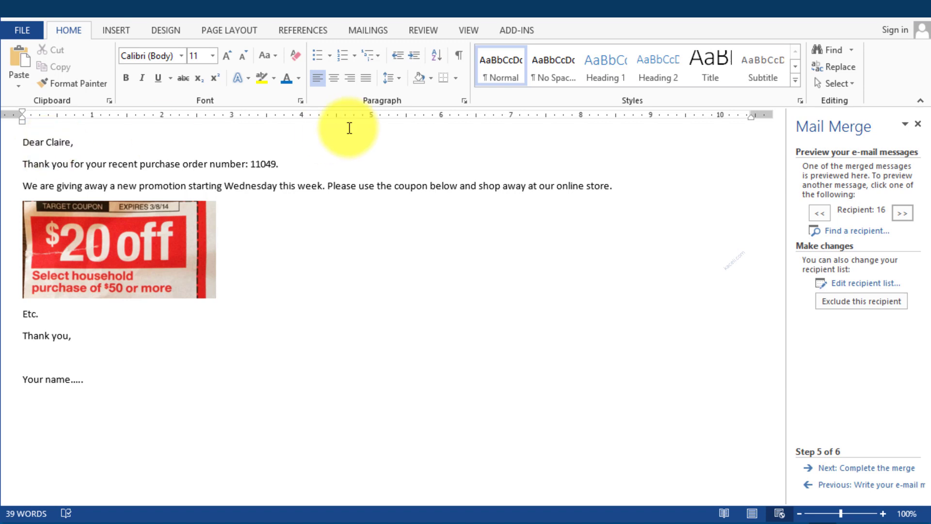
click(269, 160)
click(301, 188)
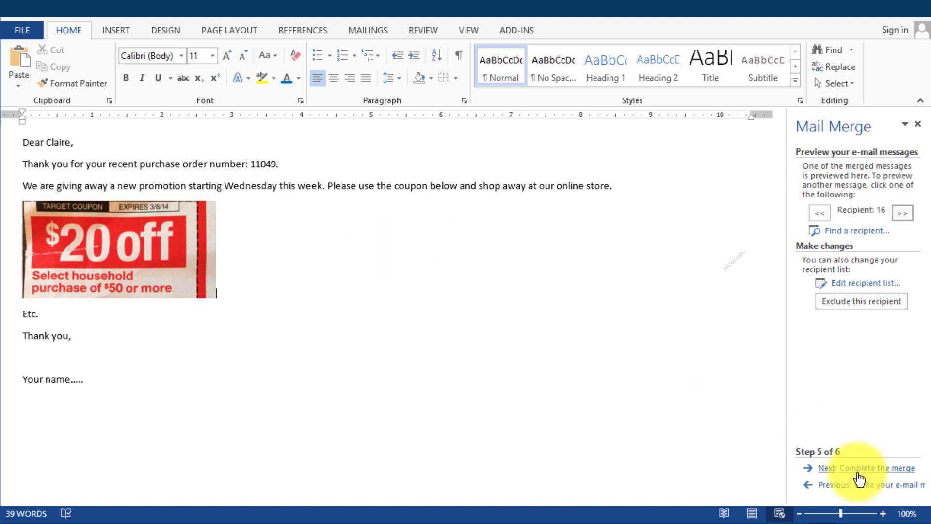
Step: Merge to e-mail using the Email field, subject 'New promotion at .....', and HTML format
click(888, 477)
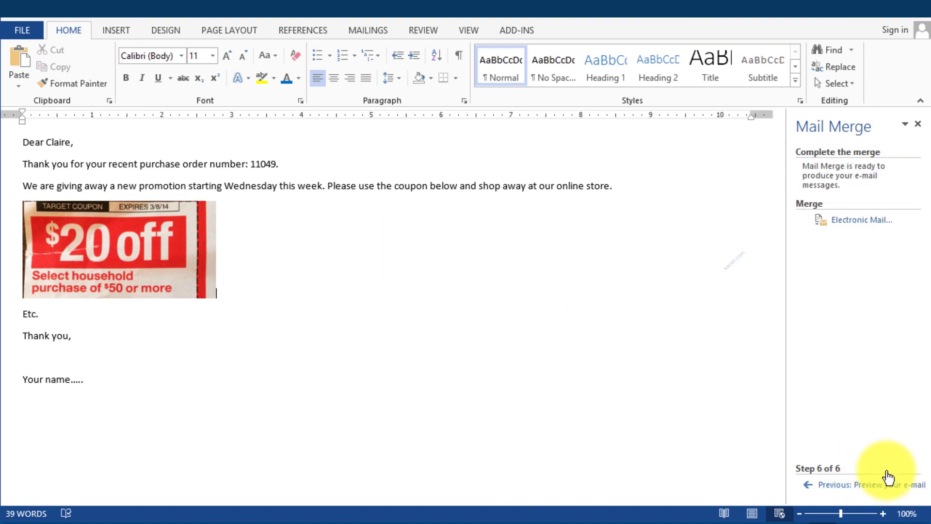
click(863, 223)
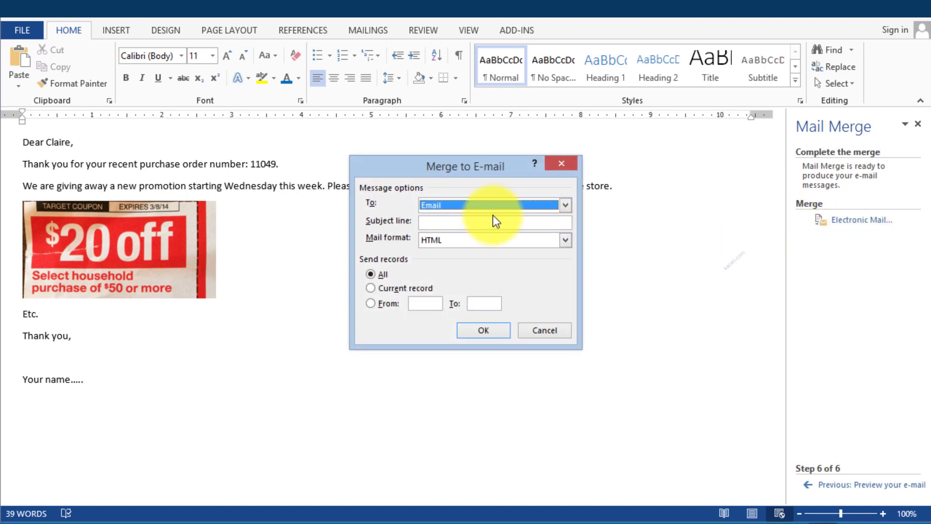
click(433, 204)
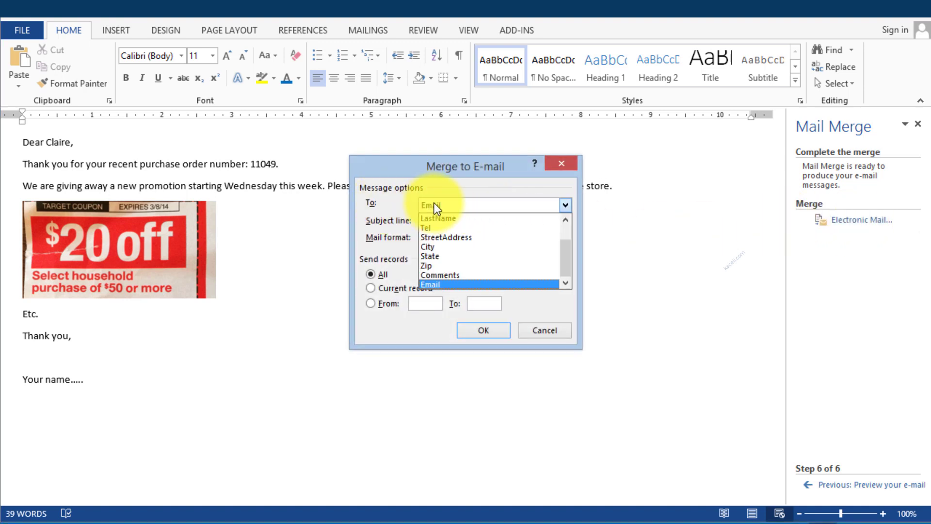
click(438, 287)
click(449, 222)
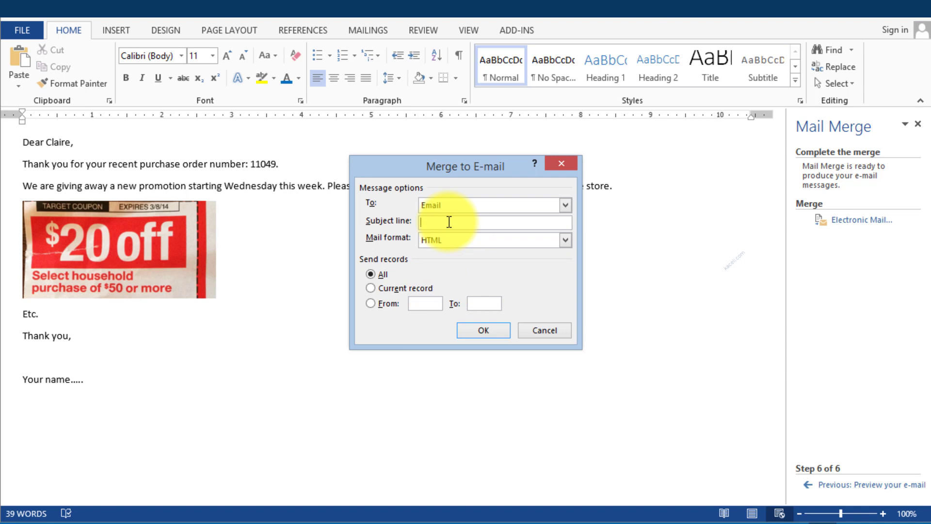
text(New promotion at .....)
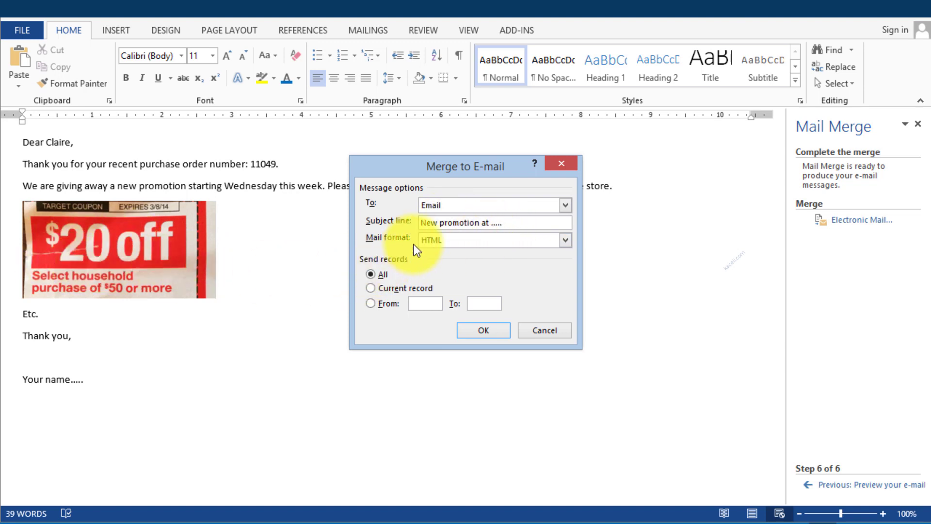
click(439, 241)
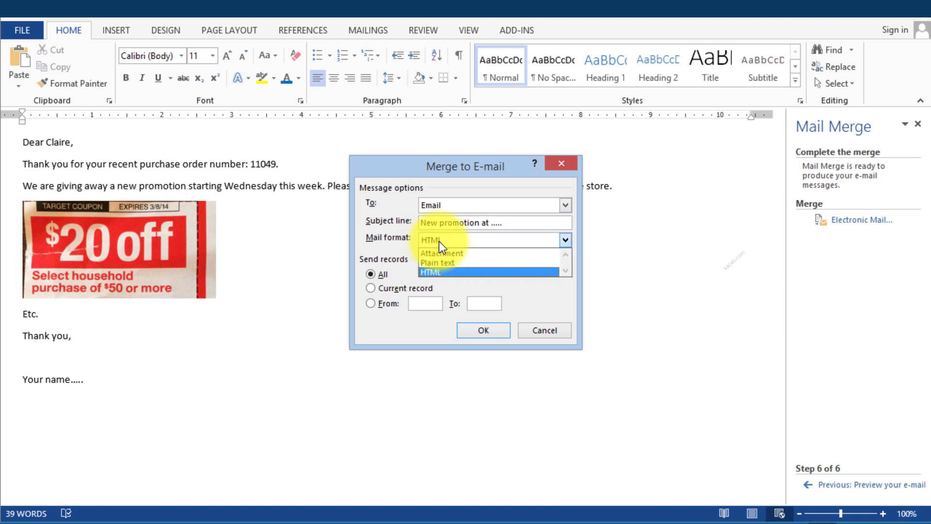
click(439, 240)
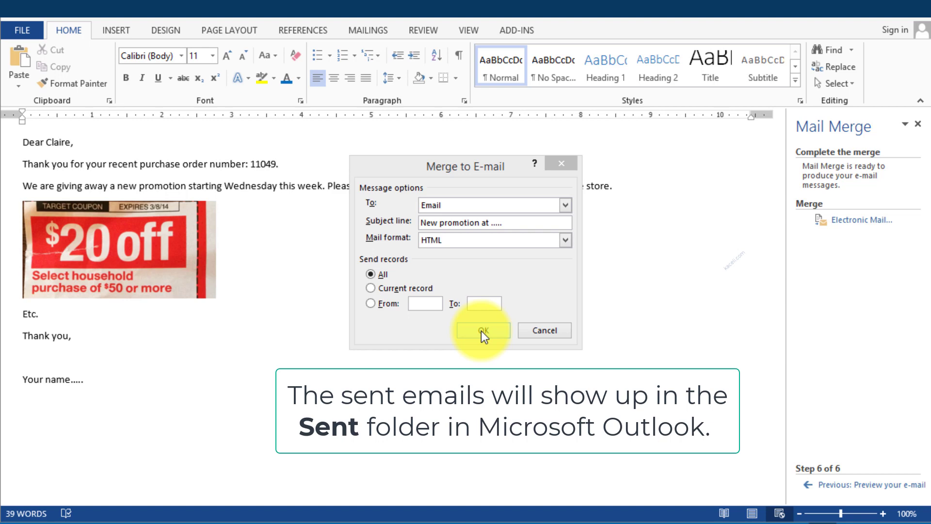
click(546, 336)
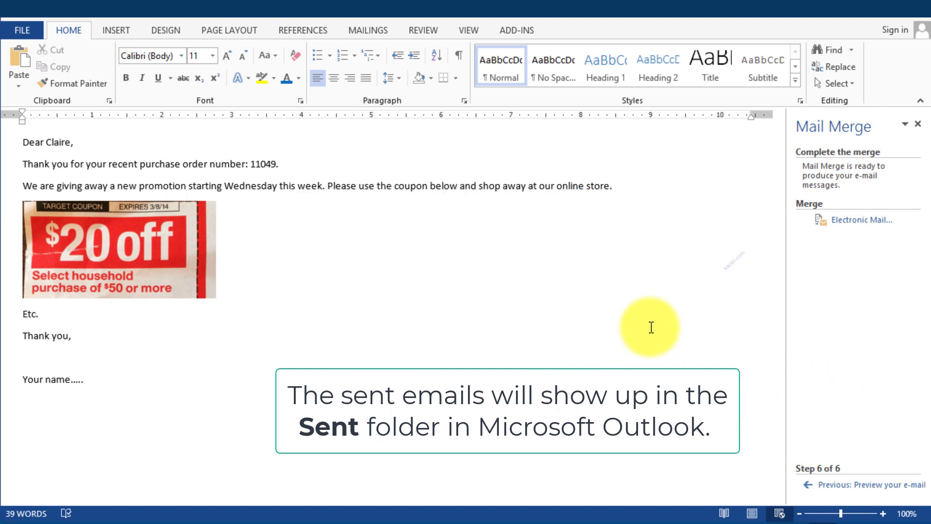
click(449, 351)
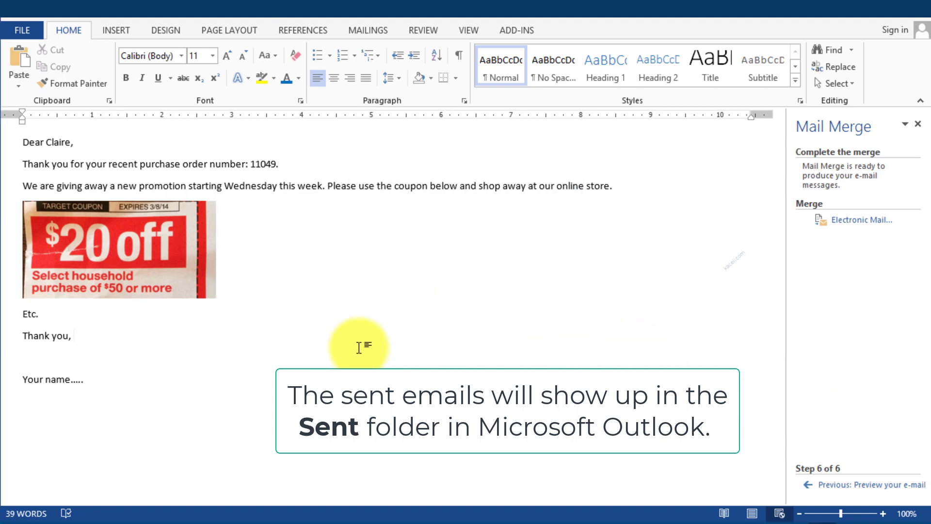
Step: Return the wizard to step 4, Write your e-mail message, and check the «FirstName» greeting
click(839, 485)
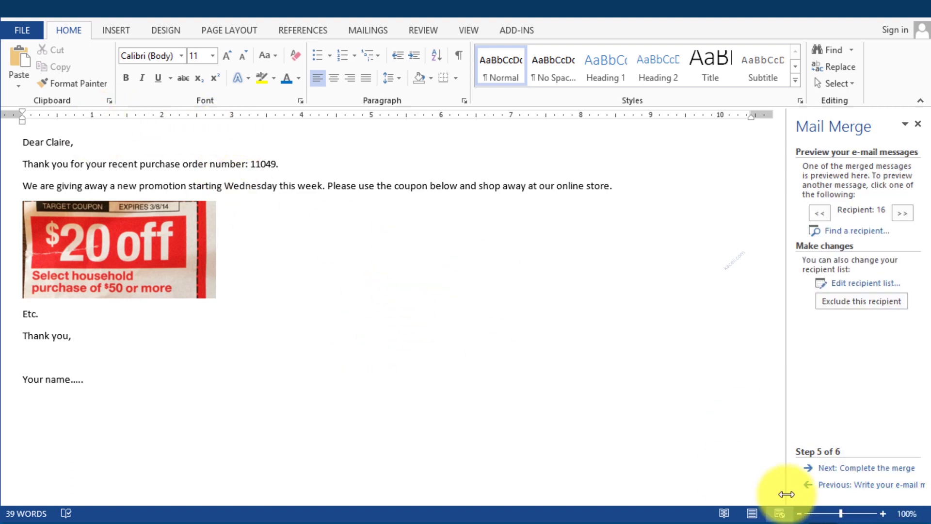
click(834, 484)
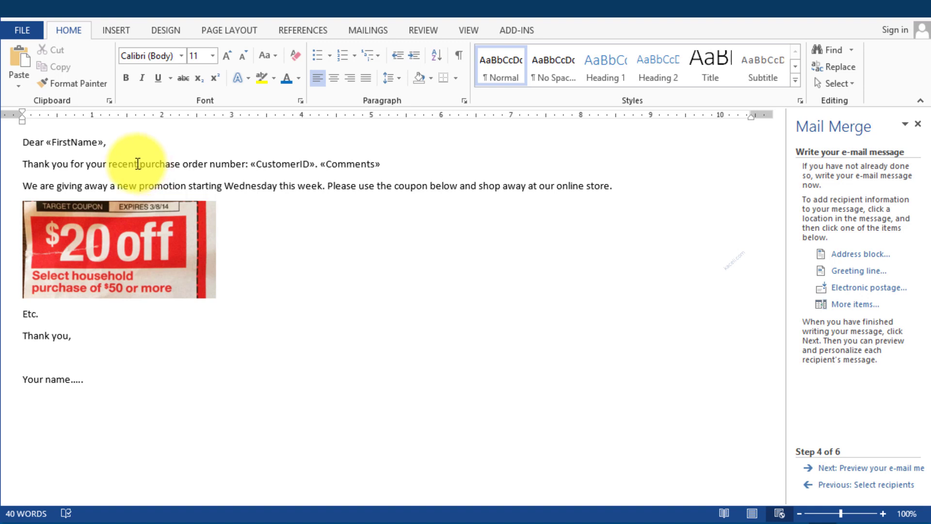
click(119, 143)
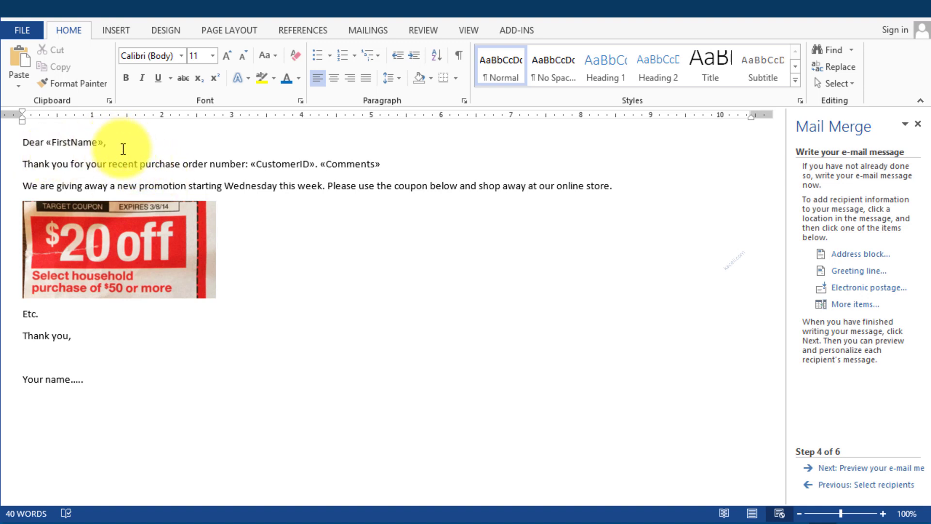
click(59, 142)
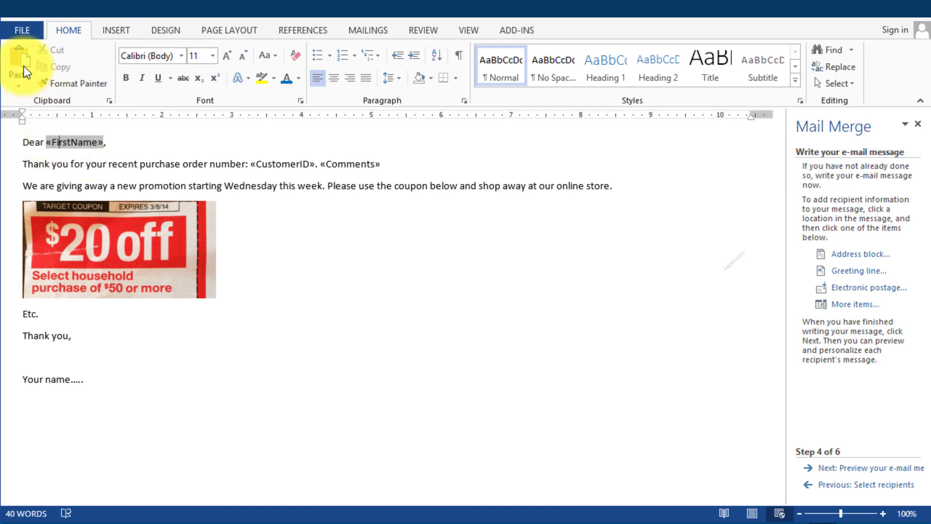
click(120, 139)
Step: Save the e-mail template as 'Sample email'
click(39, 18)
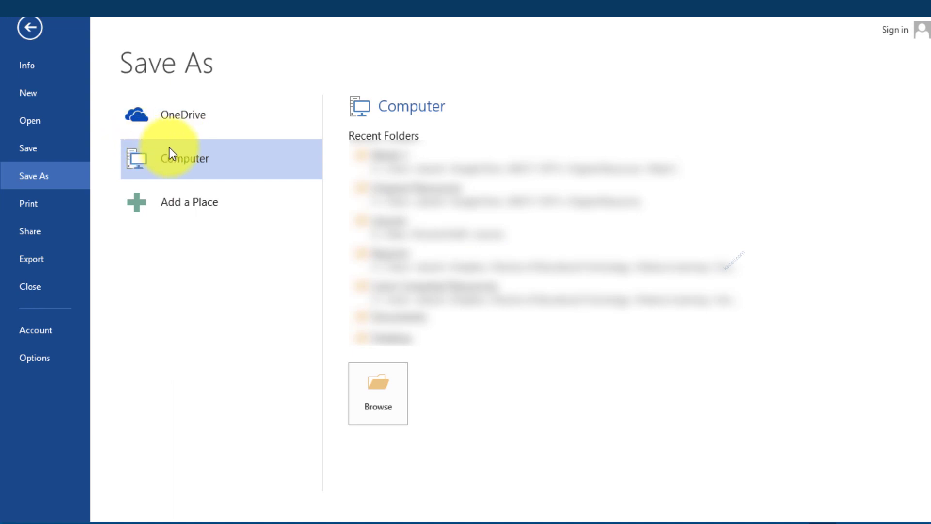
click(354, 371)
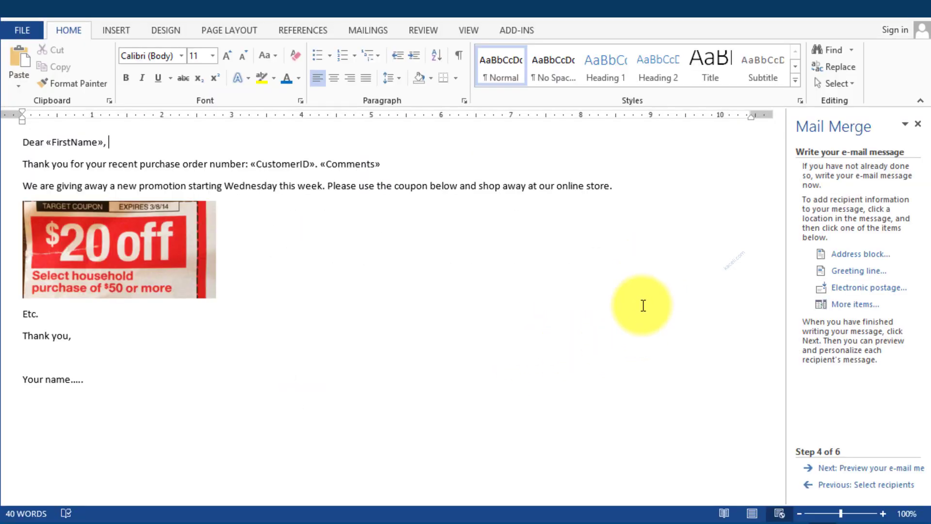
click(642, 306)
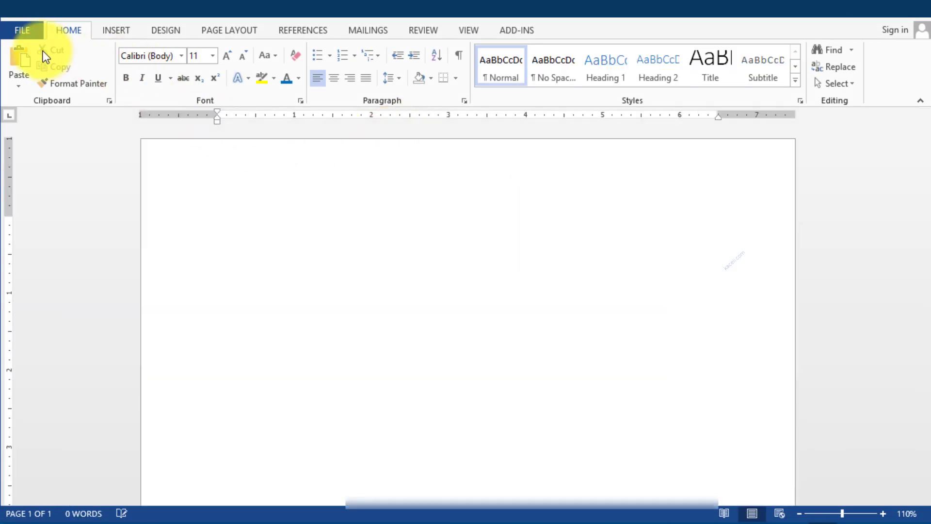
Step: Reopen 'Sample email', accept the customer data connection, and restart the Step-by-Step Mail Merge Wizard
click(28, 30)
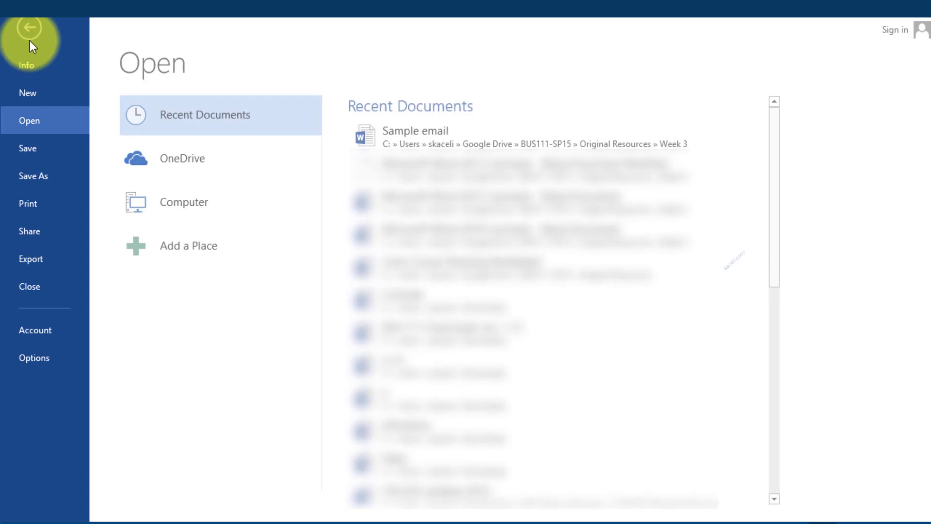
click(429, 133)
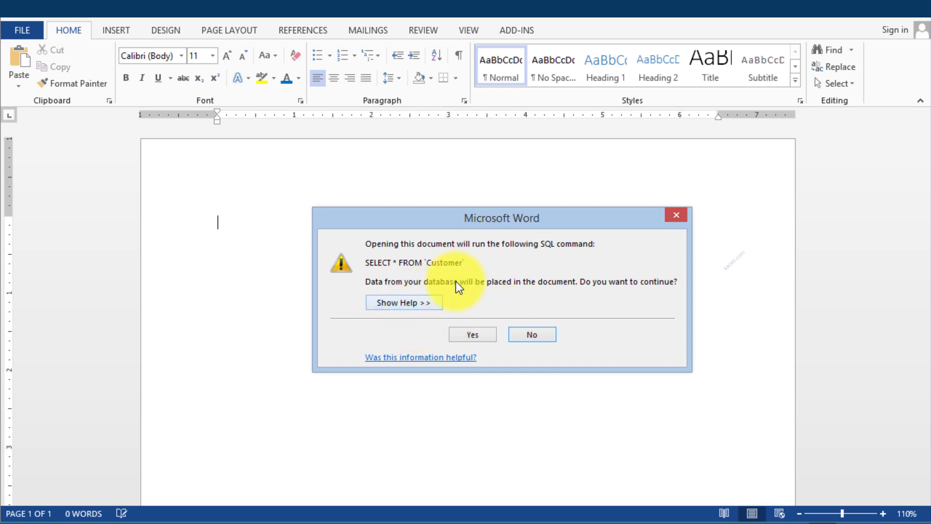
click(485, 335)
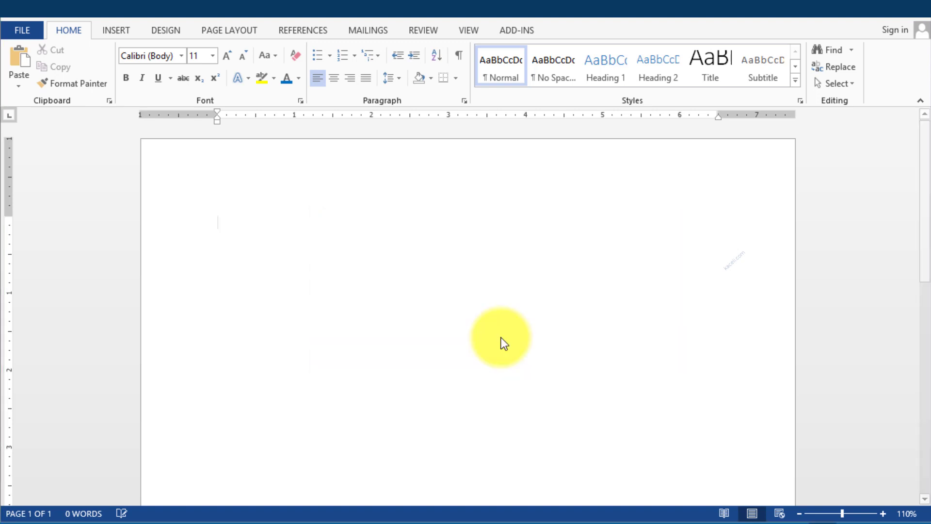
click(409, 216)
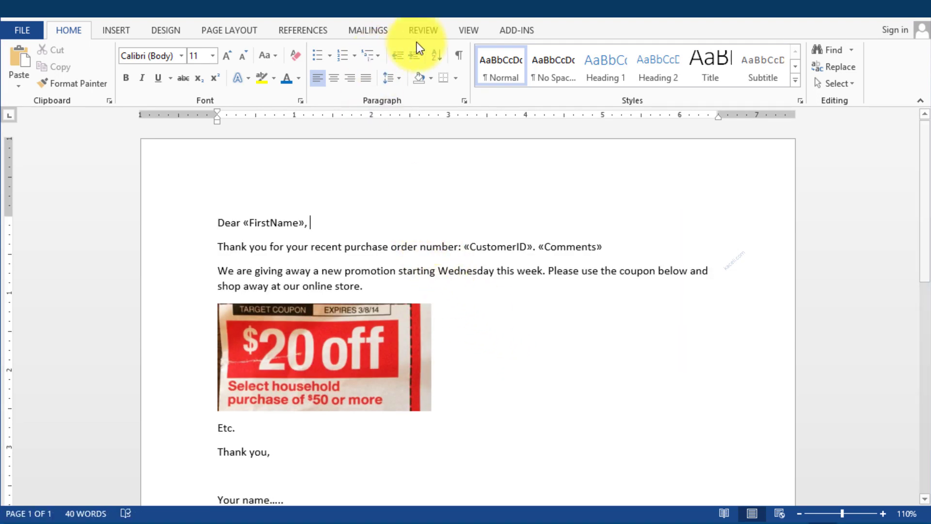
click(368, 30)
click(102, 68)
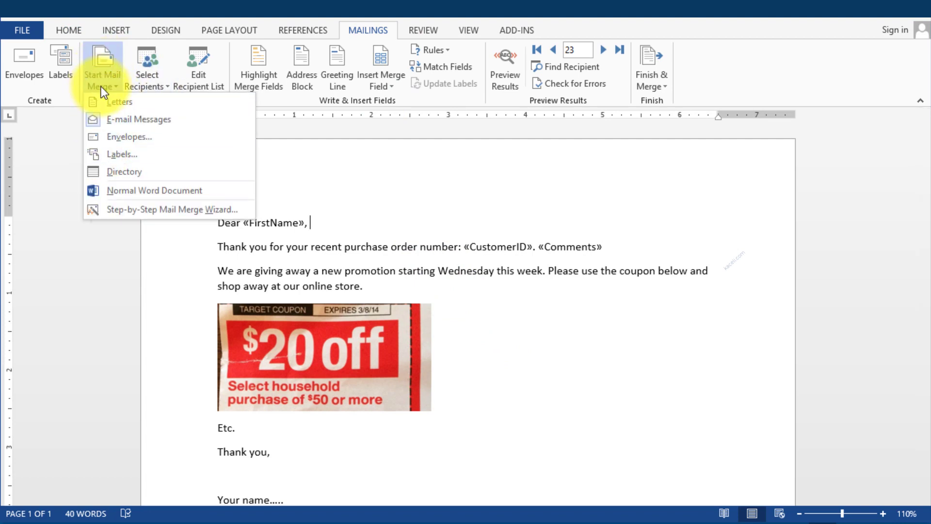
click(167, 210)
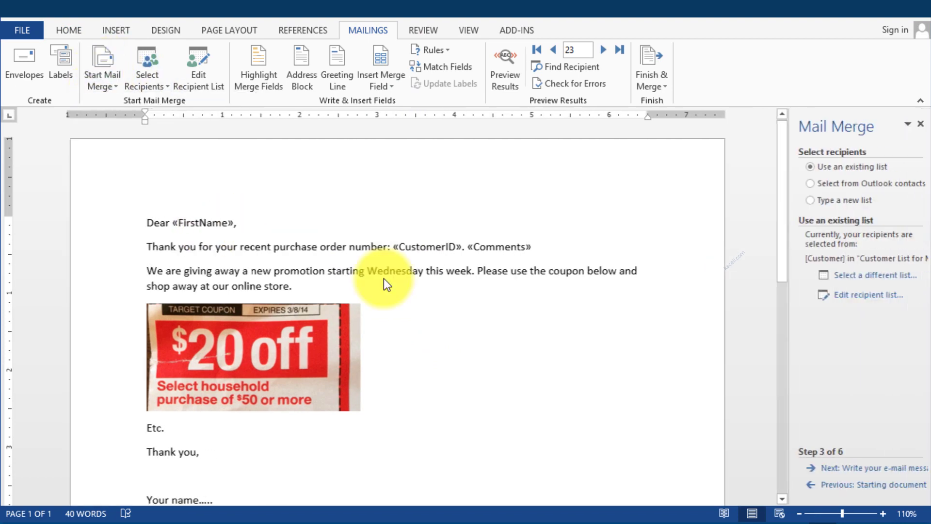
Step: Preview a few more recipients' messages, then advance to step 6, Complete the merge
click(868, 468)
click(868, 468)
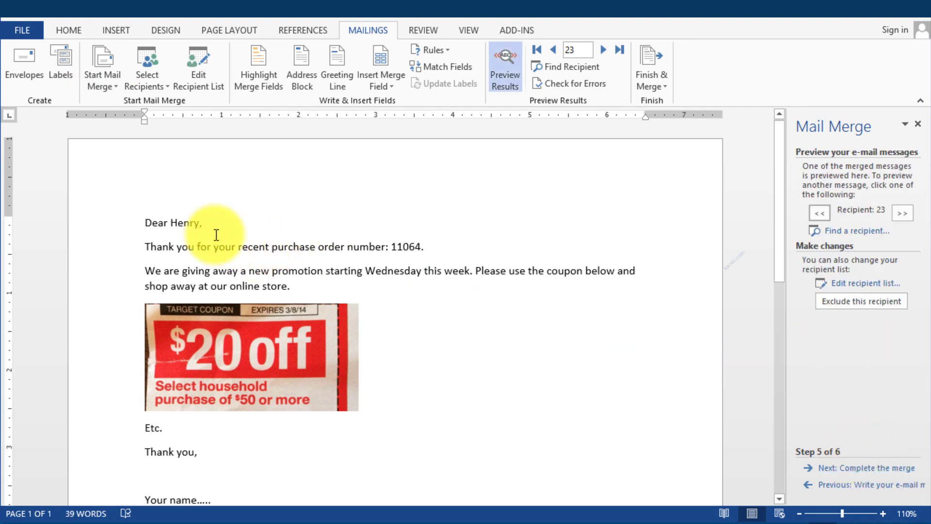
click(605, 51)
click(605, 51)
click(606, 51)
click(606, 51)
click(605, 52)
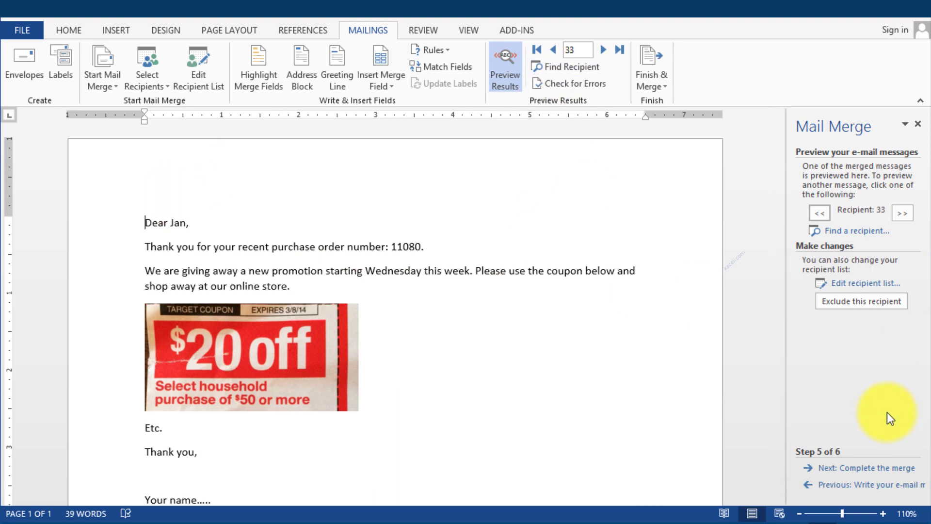
click(879, 468)
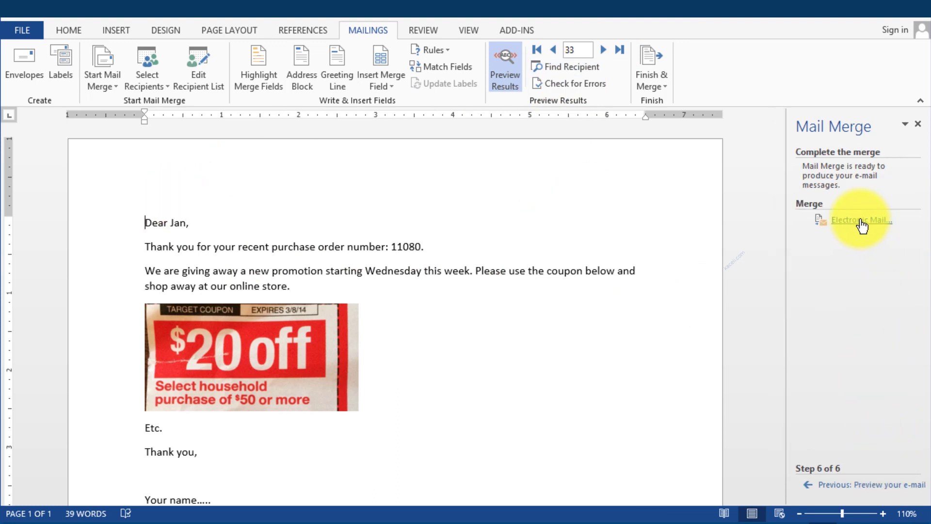
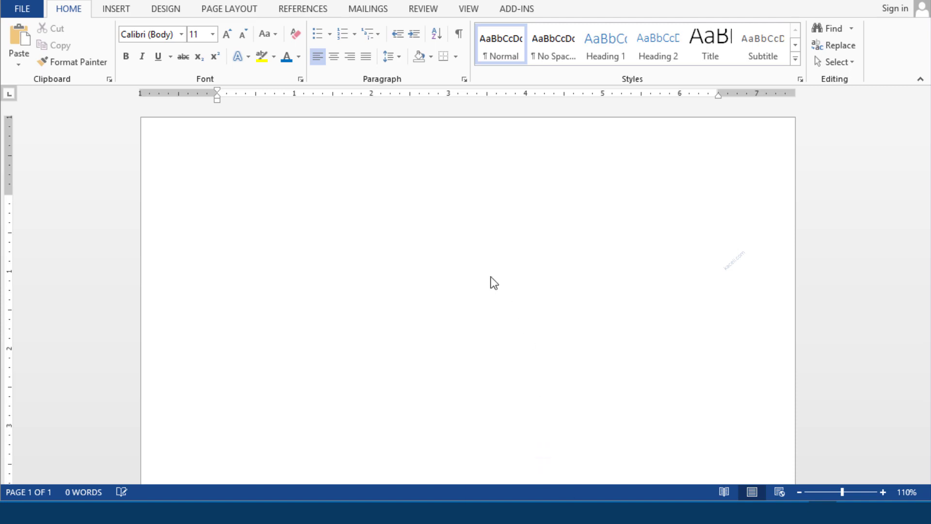
Step: Review the customer workbook's columns: CustomerID, Company, FirstName, LastName, Tel, StreetAddress, City, State, Zip, Email
drag(930, 228, 272, 2)
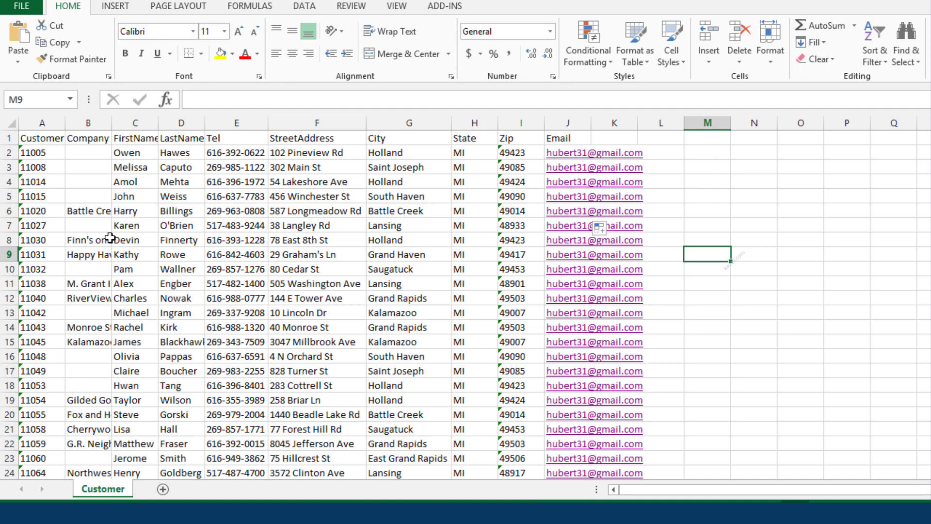
click(48, 140)
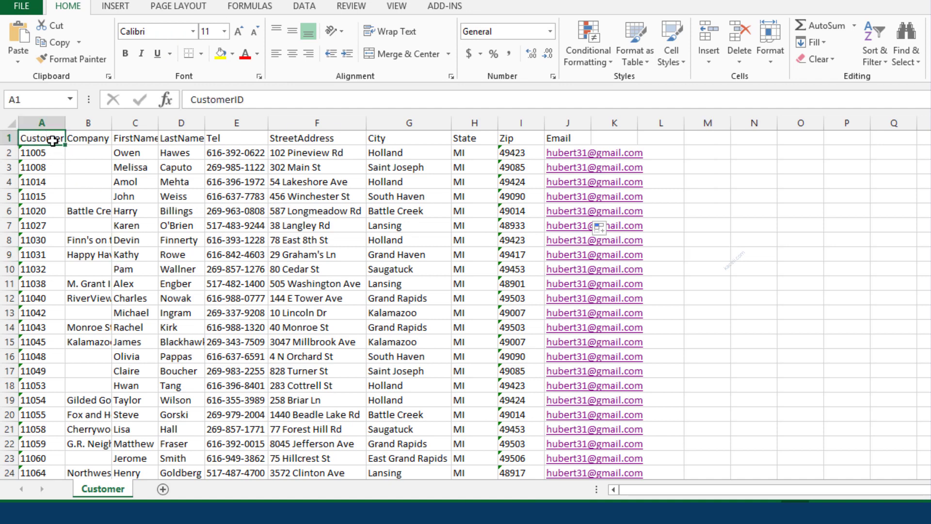
click(97, 140)
click(136, 138)
click(180, 137)
click(223, 136)
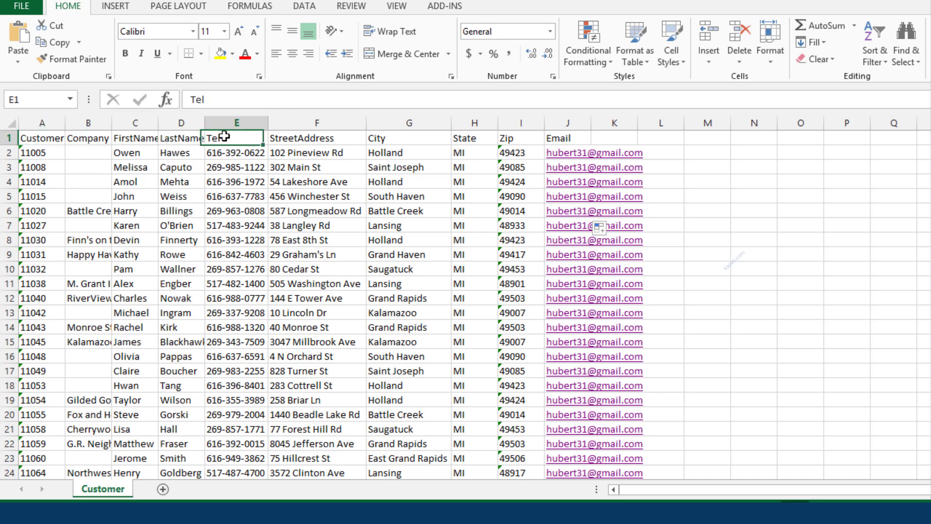
click(304, 138)
click(388, 138)
click(466, 138)
click(515, 138)
click(563, 138)
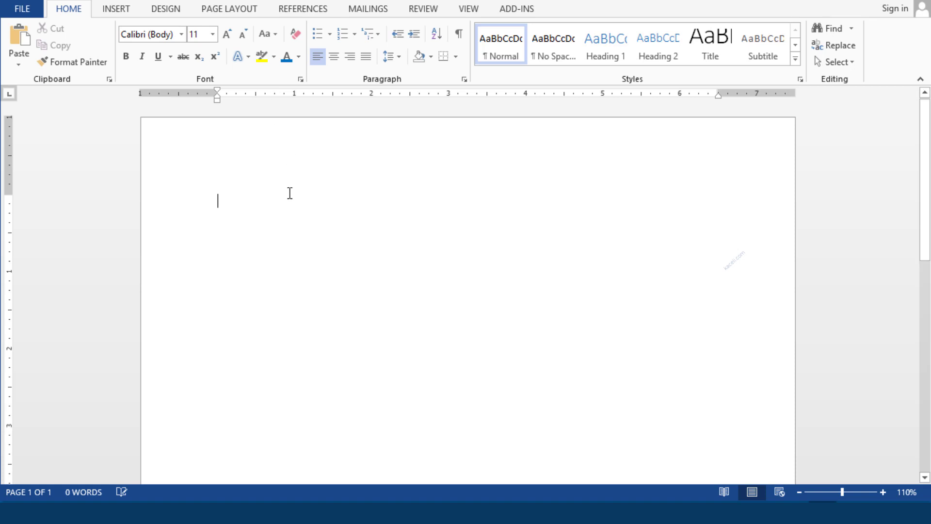
Step: Start the Step-by-Step Mail Merge Wizard as Labels and open Label Options at step 2
click(361, 15)
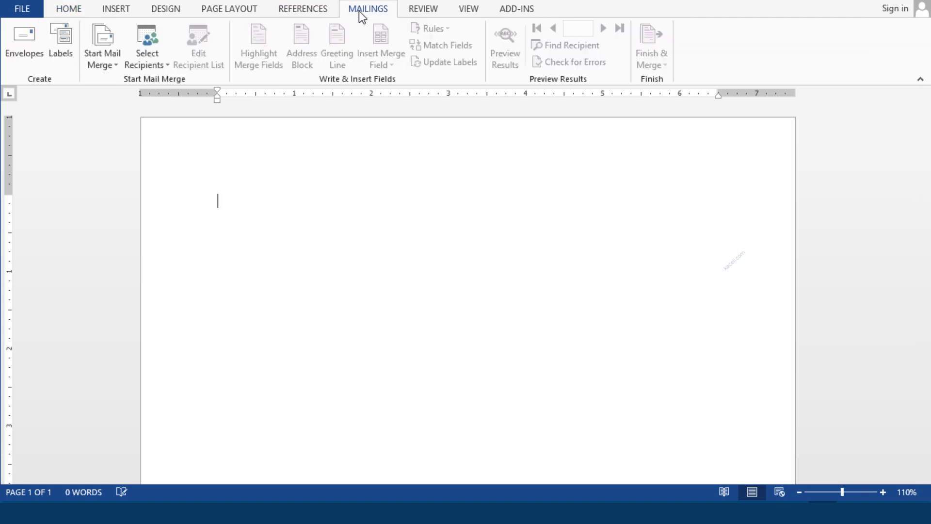
click(112, 68)
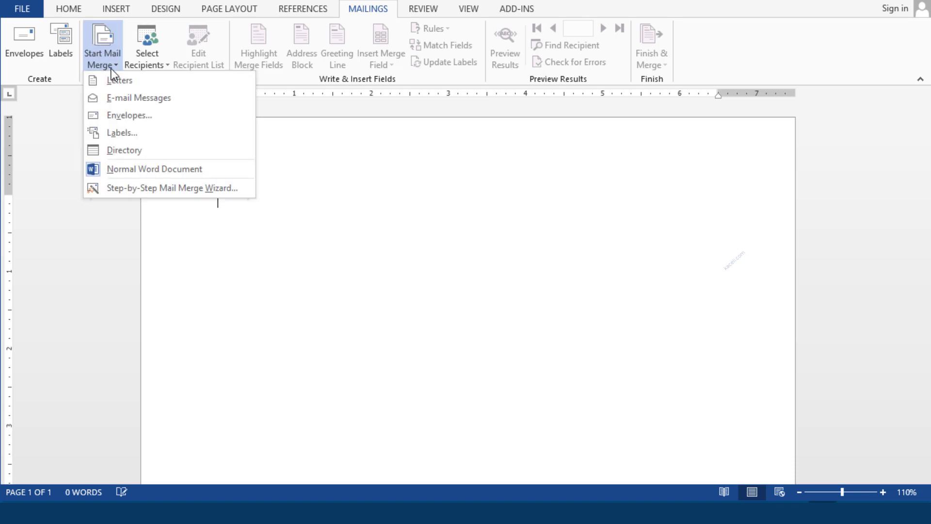
click(156, 189)
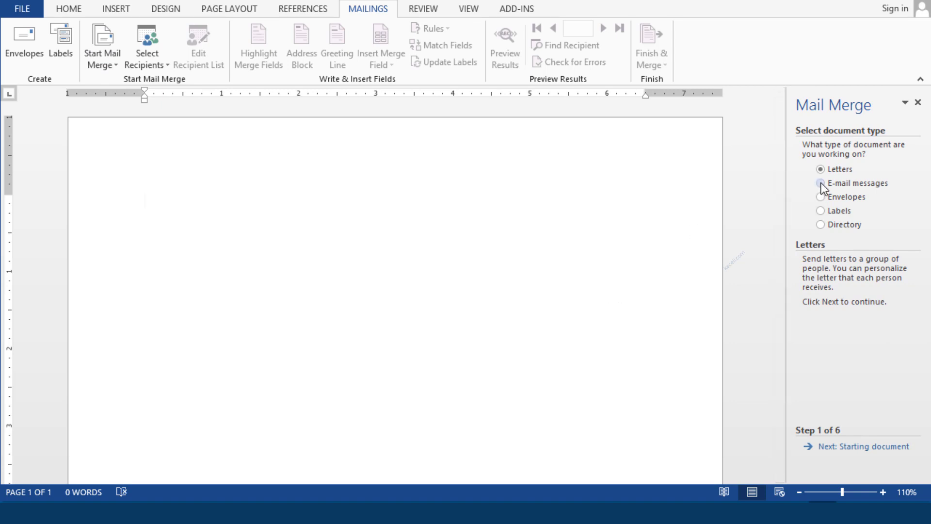
click(821, 210)
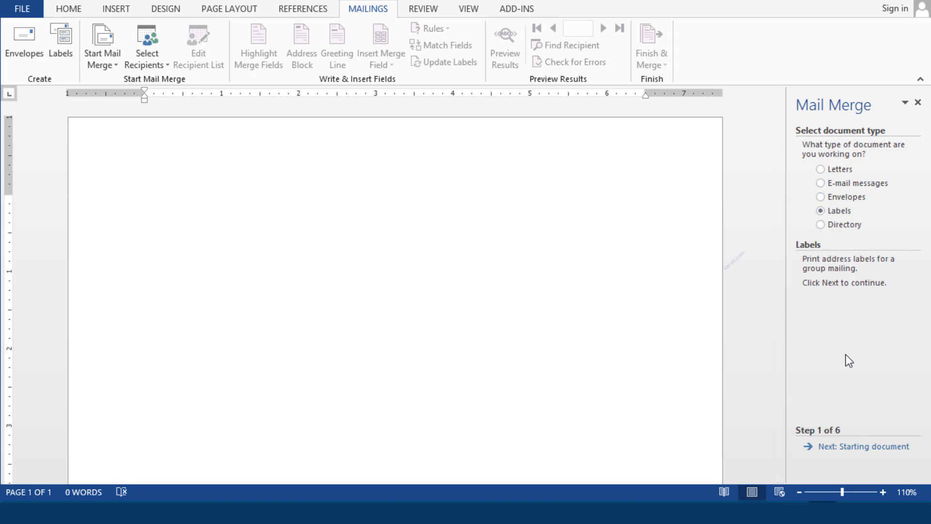
click(850, 451)
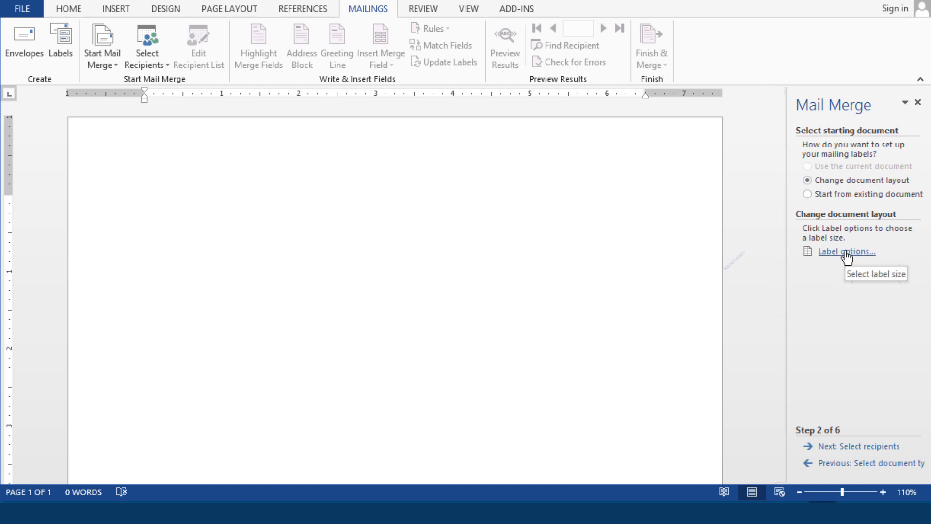
click(829, 257)
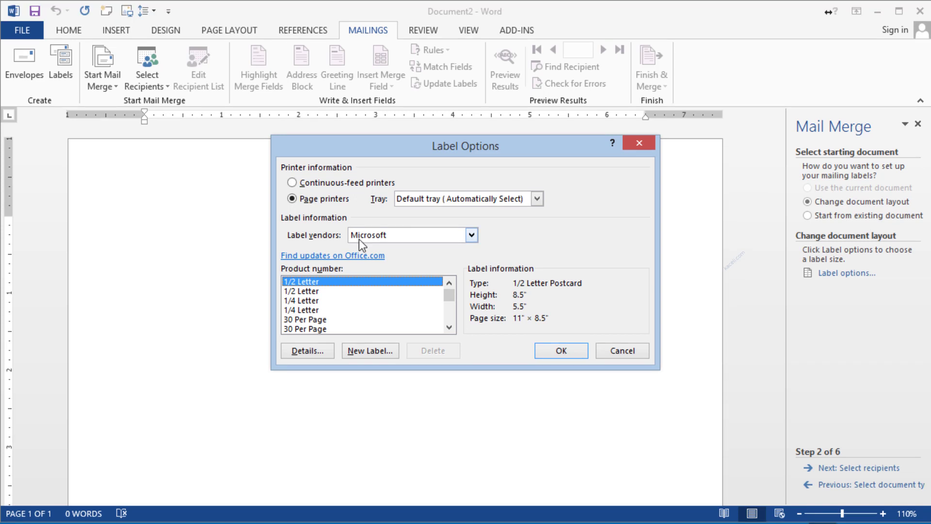
Step: Choose vendor Avery US Letter and product 5160 Easy Peel Address Labels for the label layout
click(389, 235)
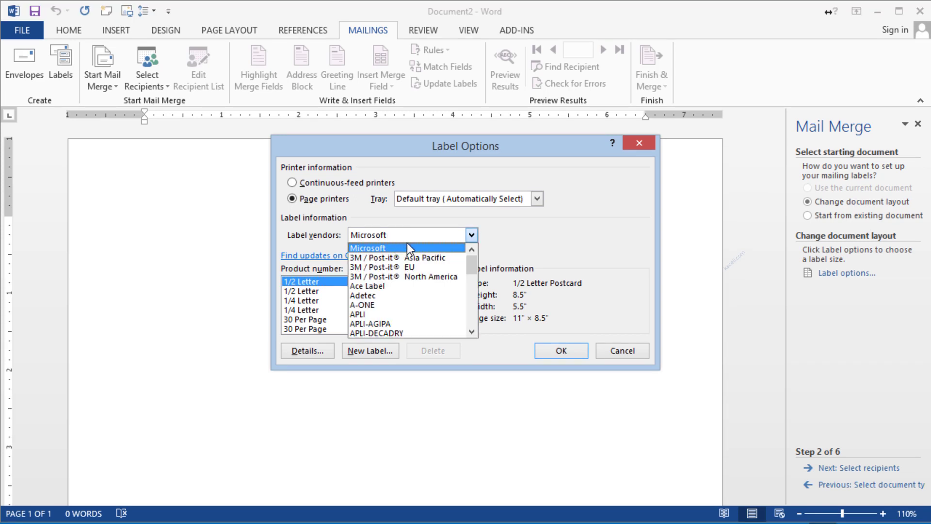
click(471, 332)
click(471, 332)
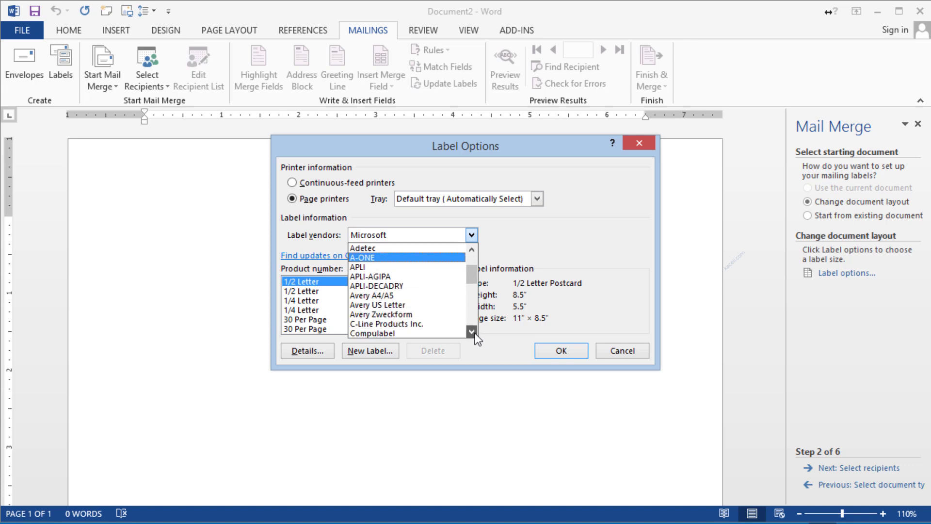
click(384, 305)
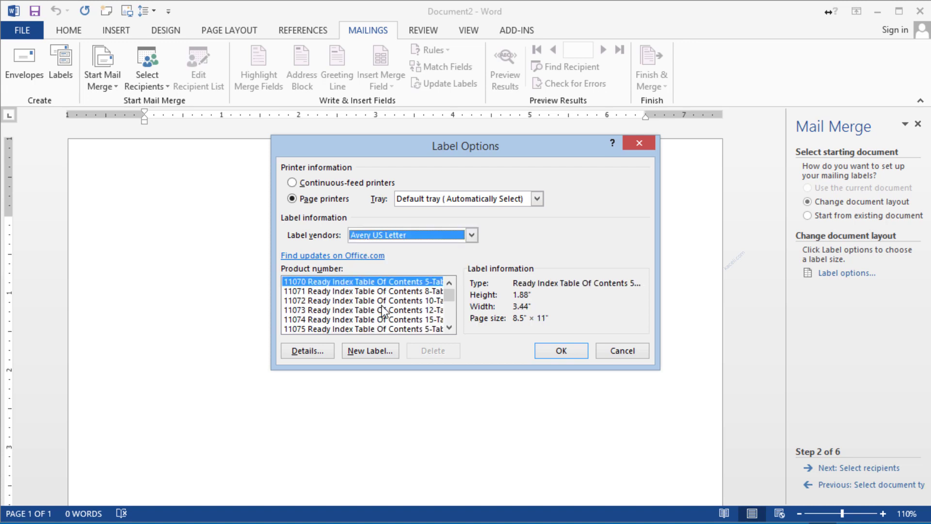
scroll(451, 301, down, 10)
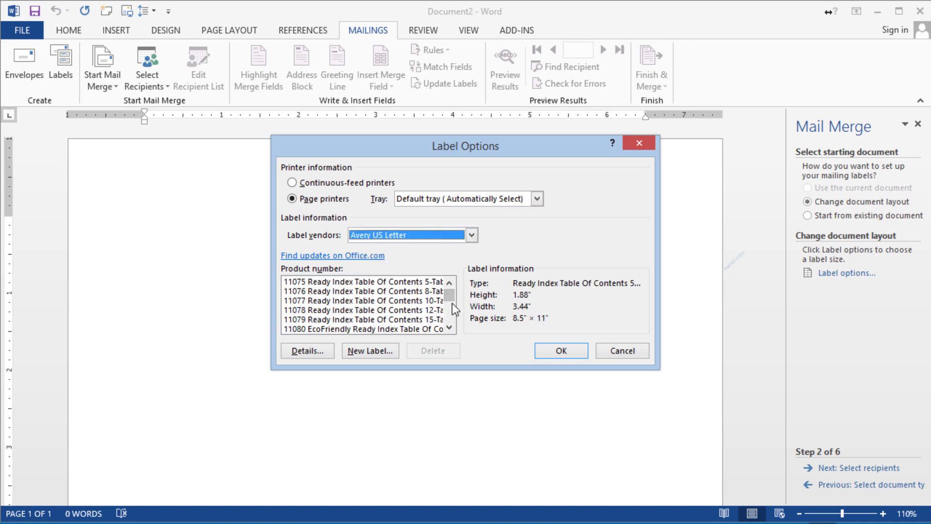
click(449, 328)
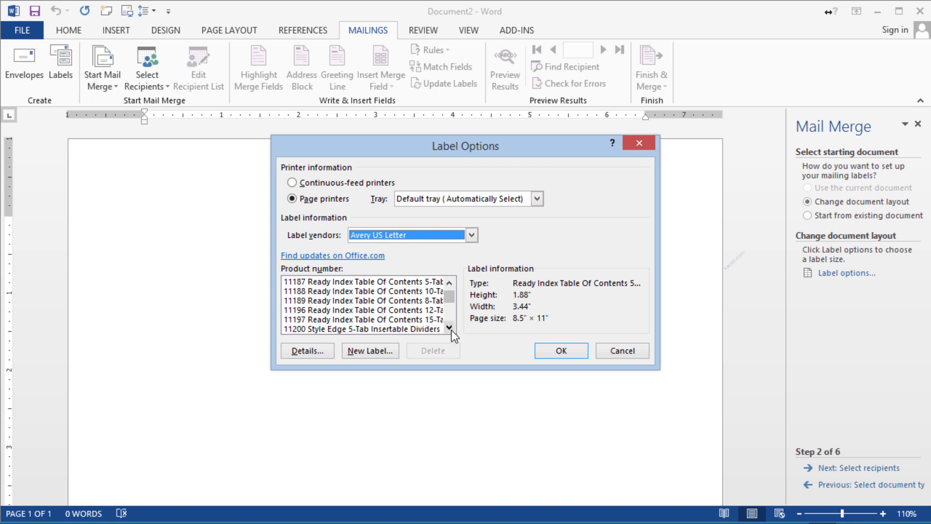
click(451, 329)
click(451, 330)
click(451, 330)
click(451, 329)
click(451, 329)
click(451, 329)
click(451, 330)
click(451, 330)
click(450, 328)
click(450, 327)
click(450, 327)
click(450, 328)
click(450, 328)
click(450, 328)
click(450, 328)
click(450, 328)
click(450, 328)
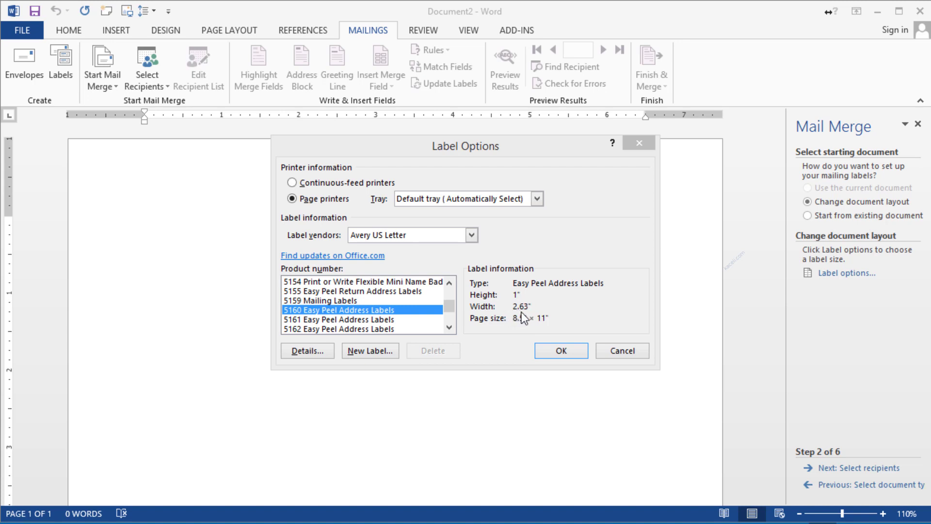
click(561, 352)
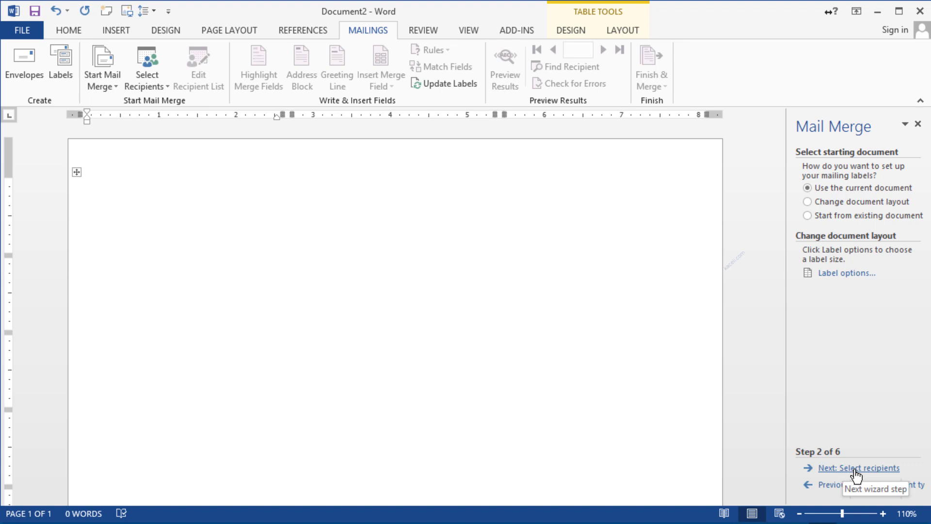
Step: Use the Customer sheet of 'Customer List for MailMerge' in the Week 3 folder as recipients
click(856, 469)
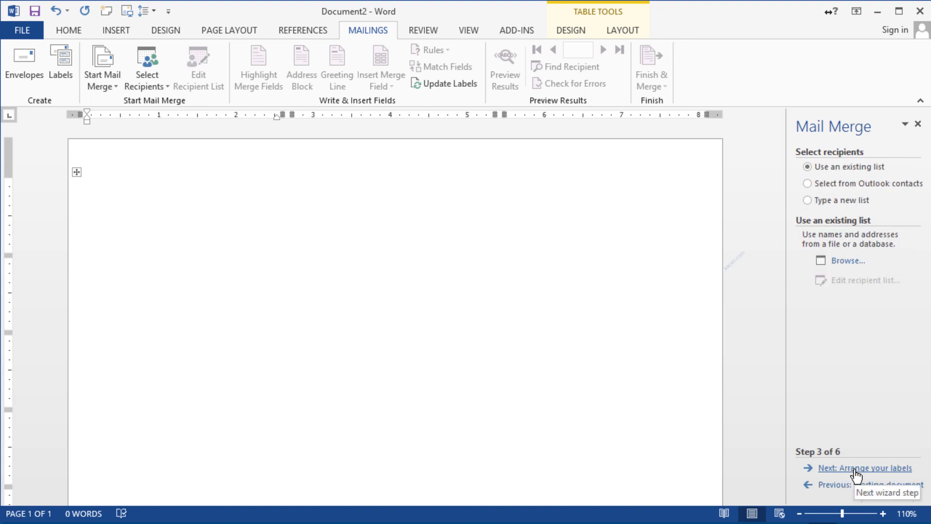
click(822, 202)
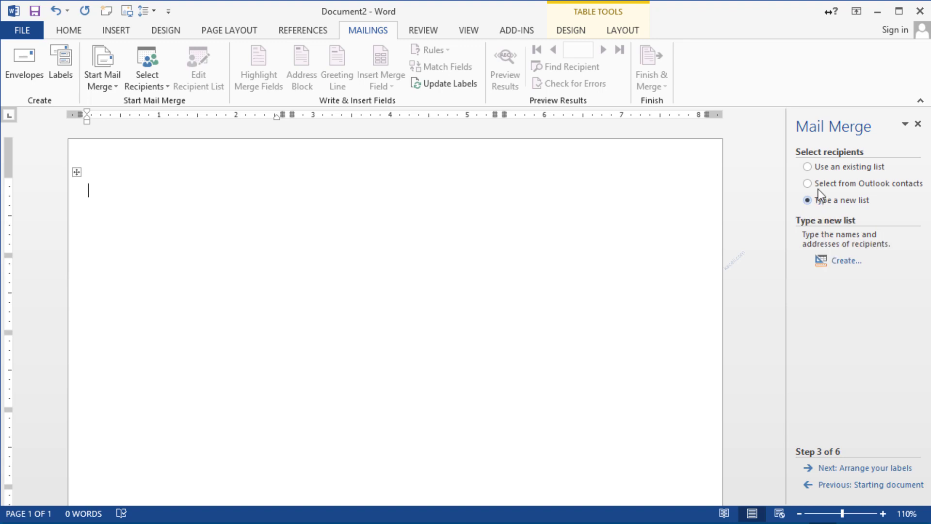
click(813, 168)
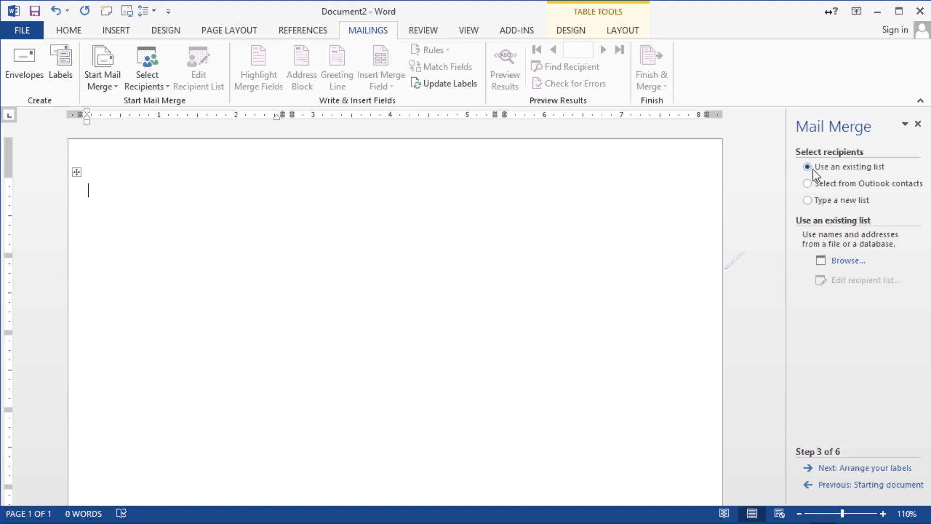
click(842, 263)
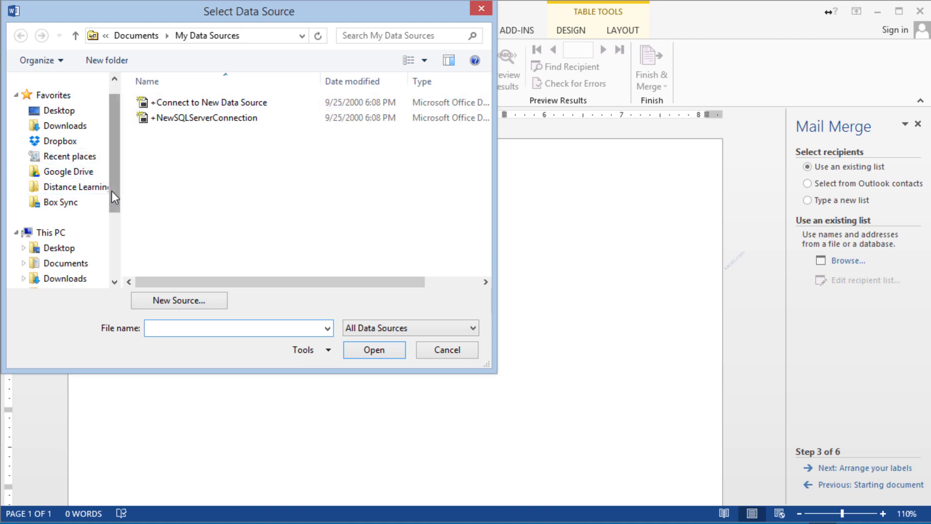
click(78, 173)
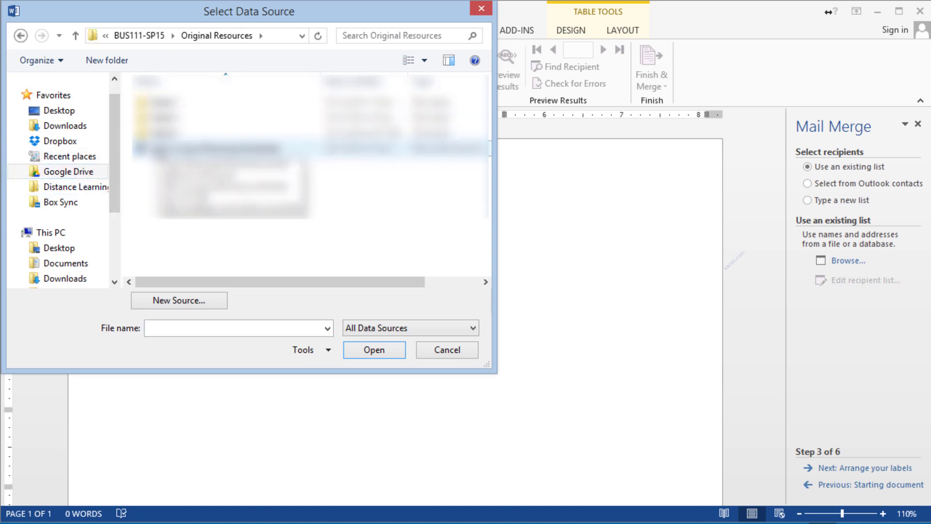
double_click(166, 133)
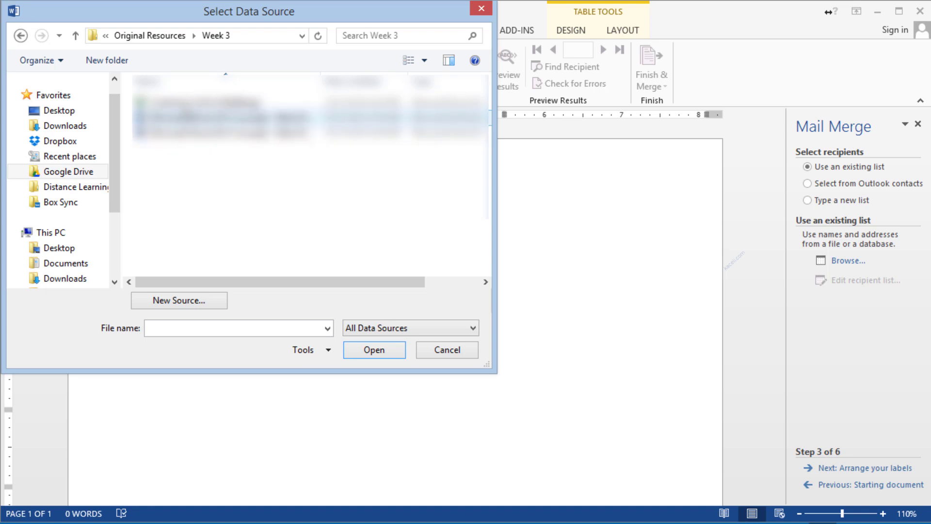
double_click(179, 103)
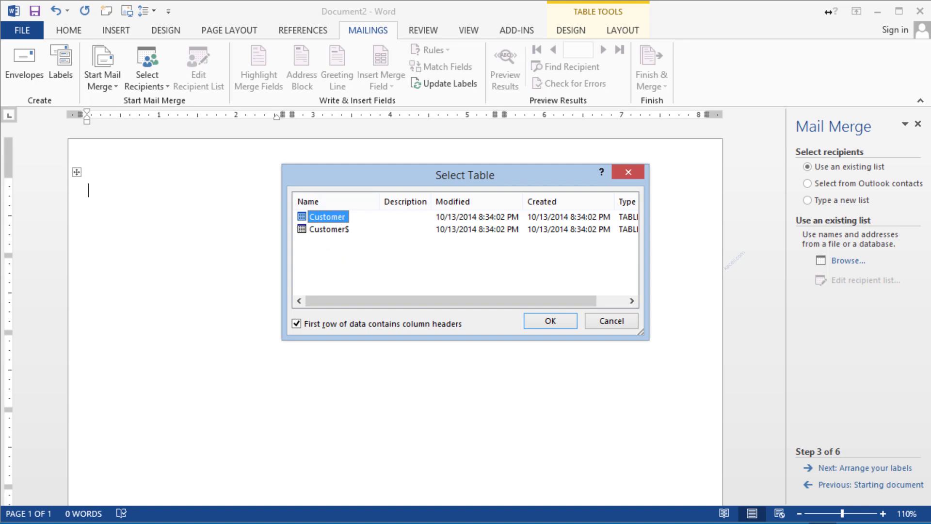
double_click(327, 216)
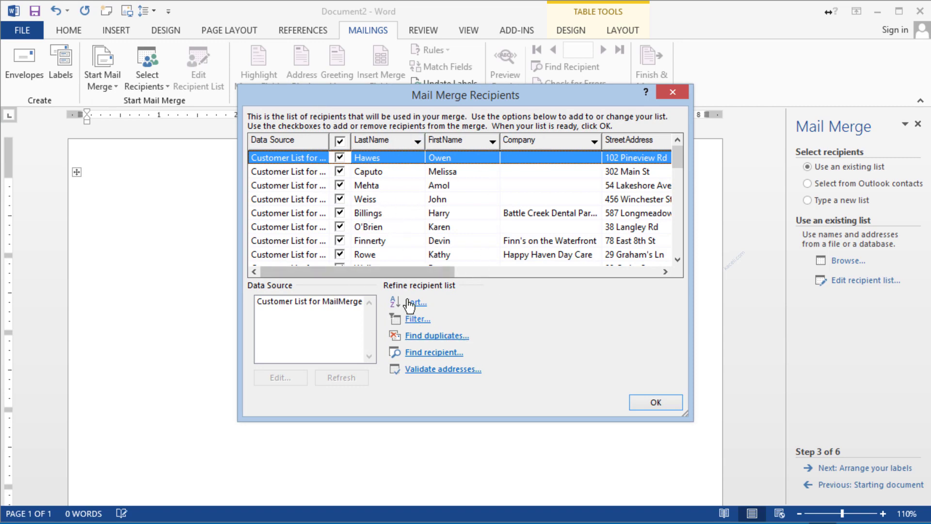
click(655, 404)
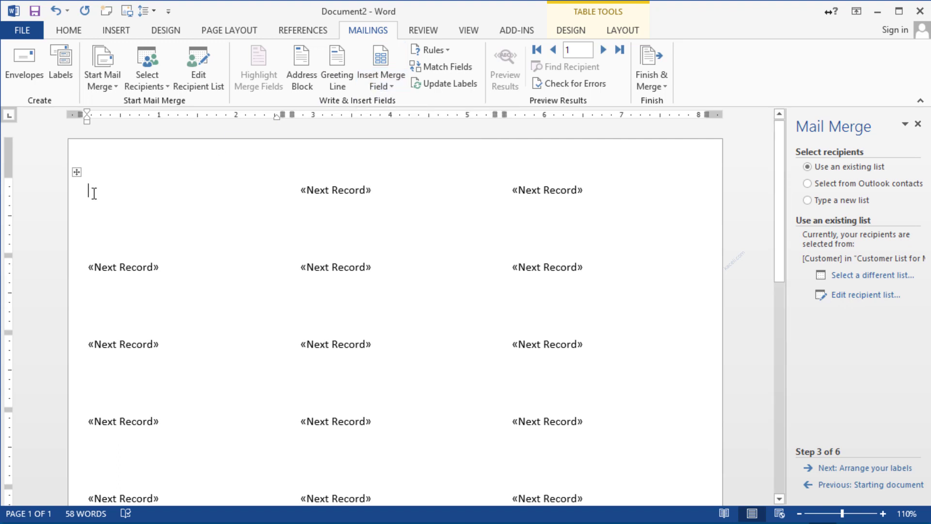
Step: Put FirstName and LastName merge fields on the first label's opening line
click(393, 86)
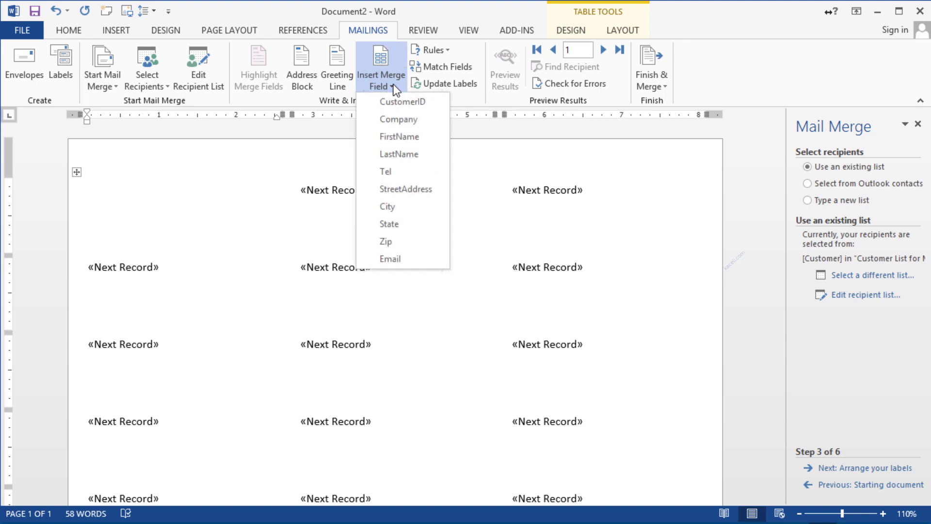
click(400, 137)
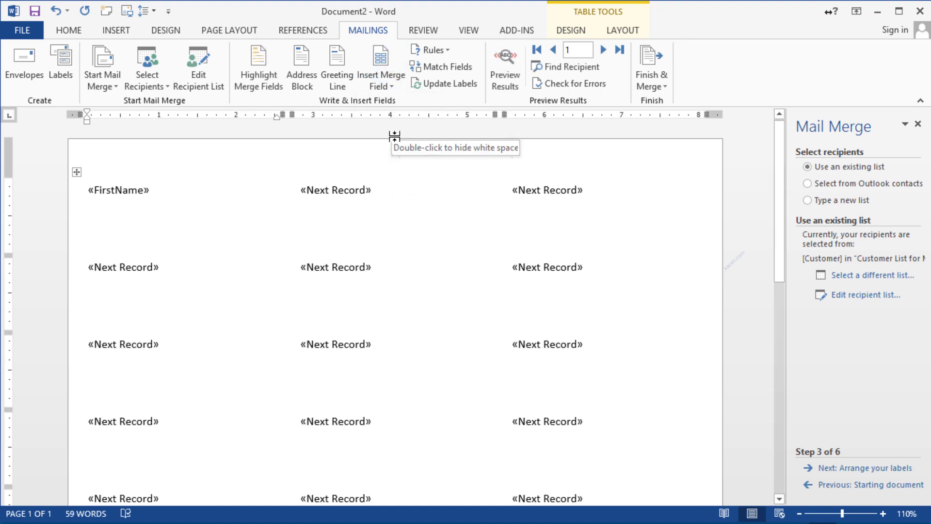
click(383, 86)
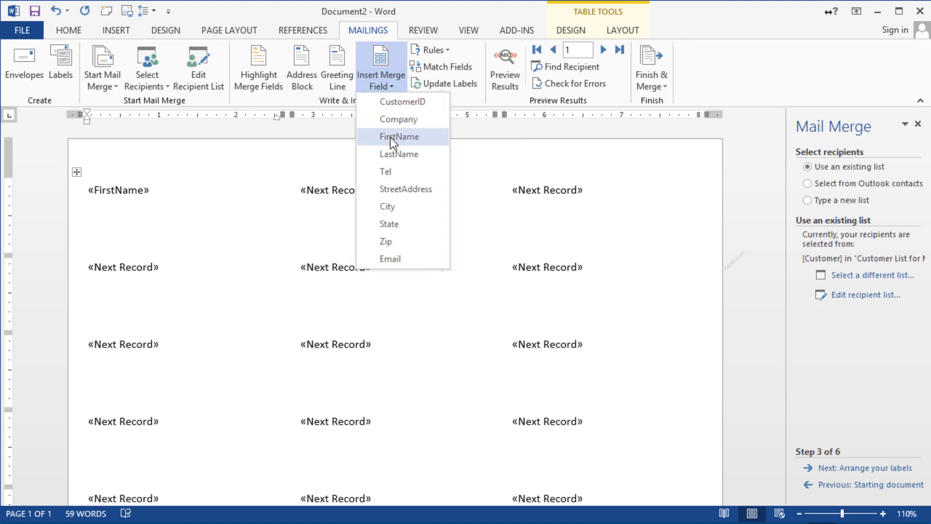
click(389, 153)
key(Return)
Step: Add a StreetAddress line and a 'City, State Zip' line, then continue to arranging labels
click(371, 85)
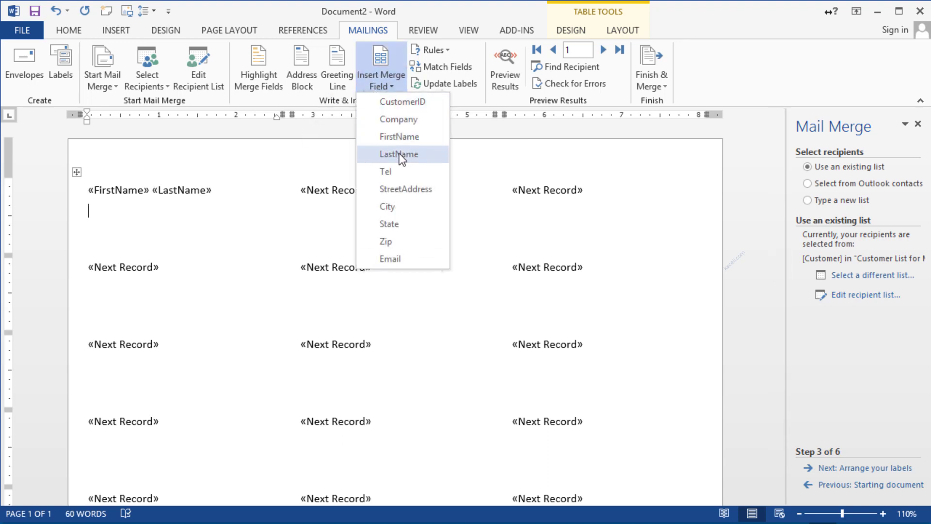
click(396, 188)
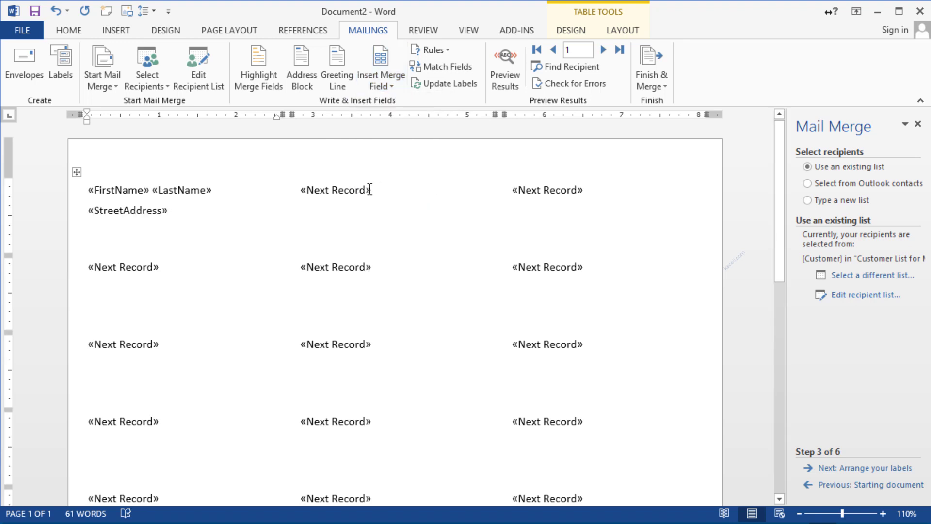
key(Return)
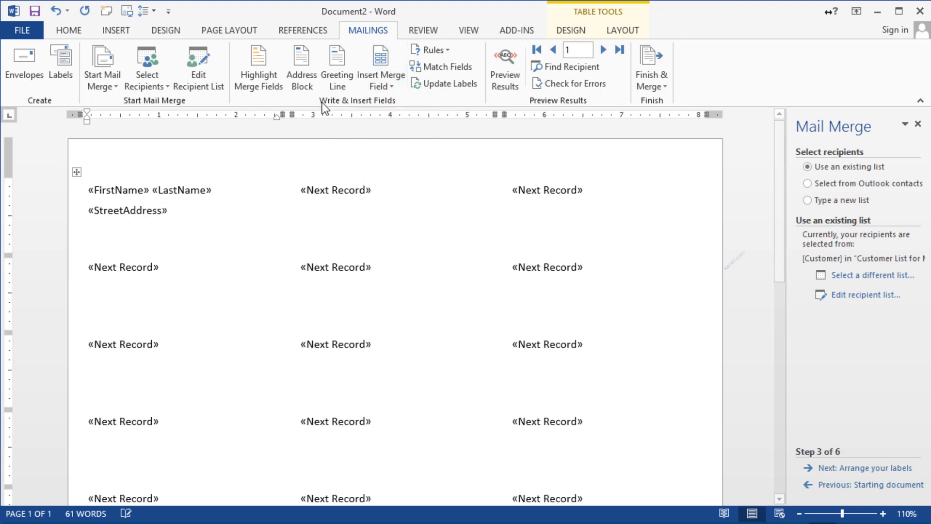
click(381, 82)
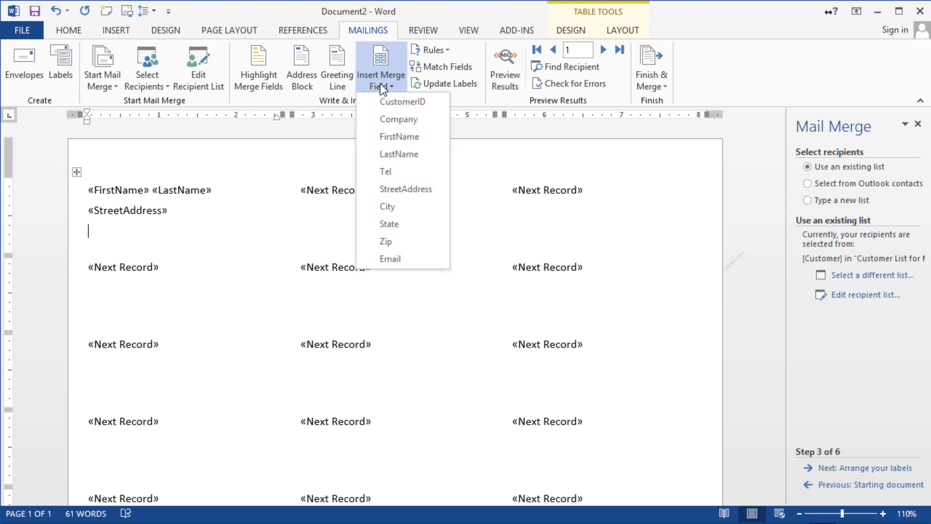
click(399, 207)
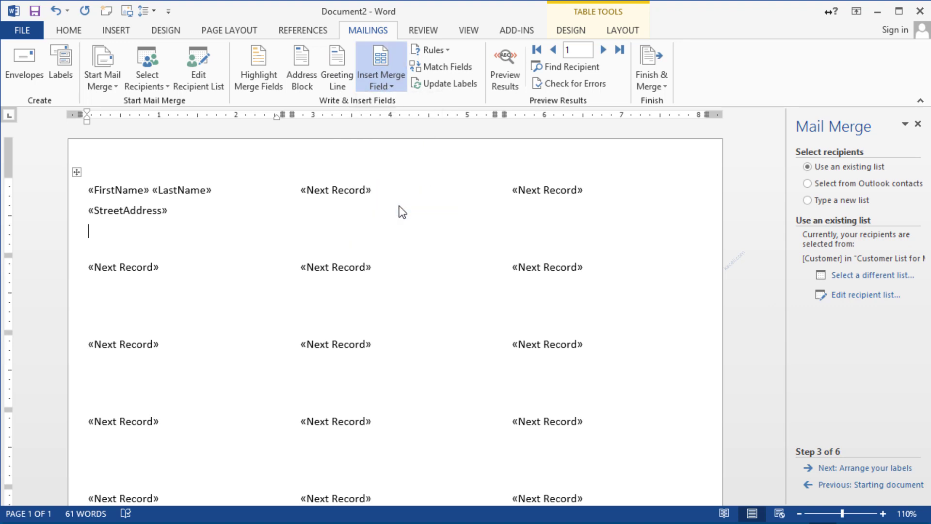
text(,)
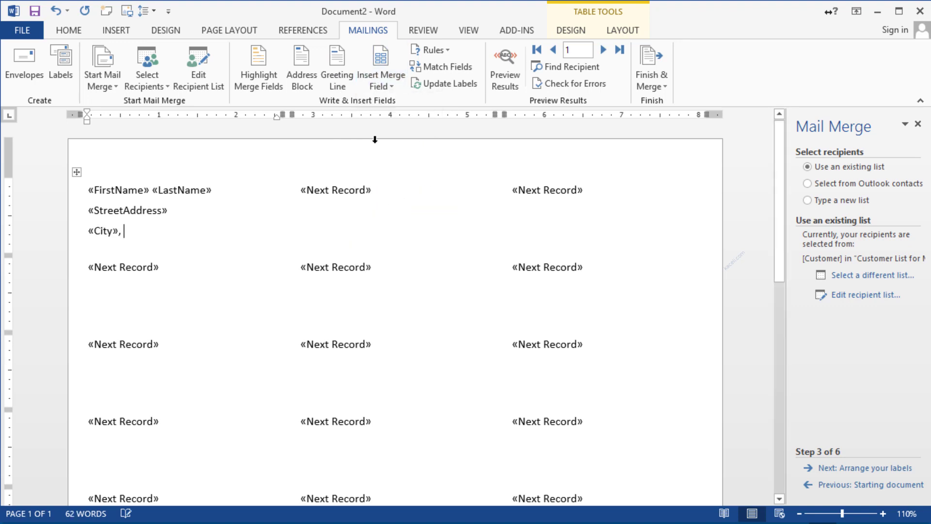
click(380, 85)
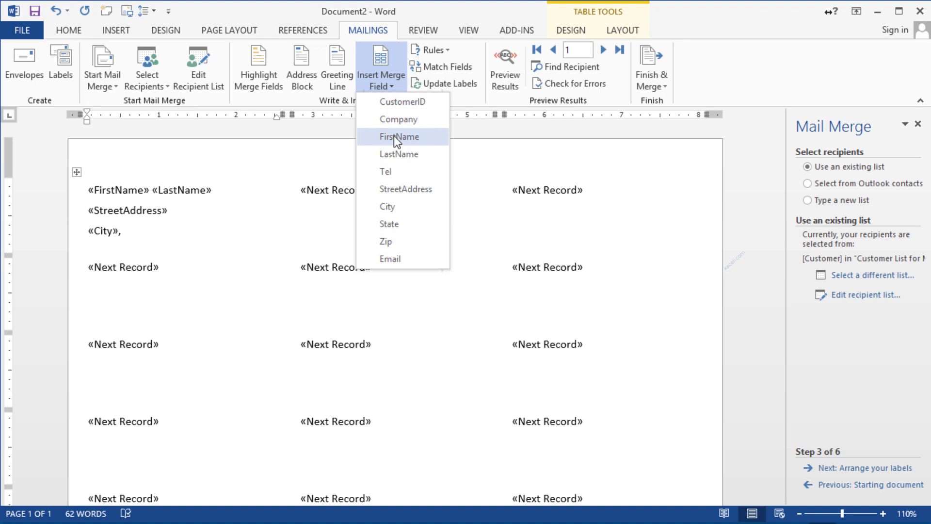
click(389, 225)
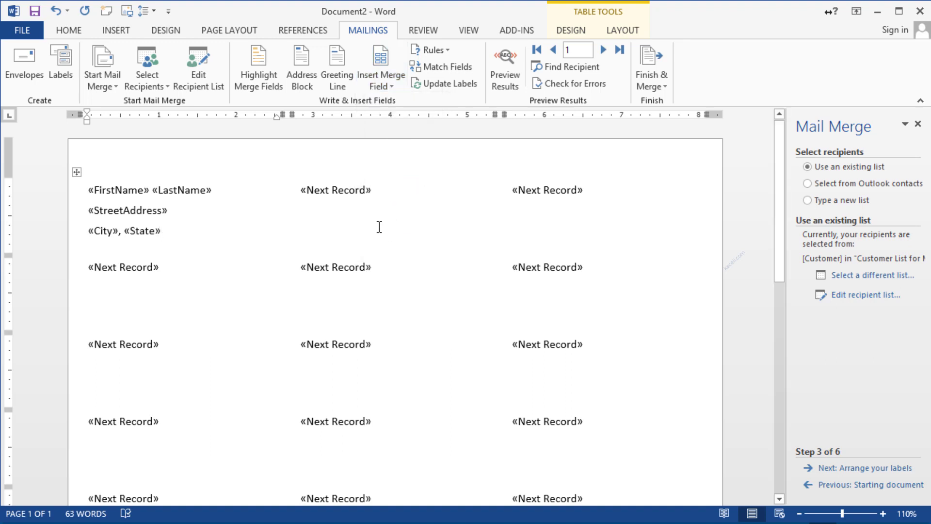
click(381, 86)
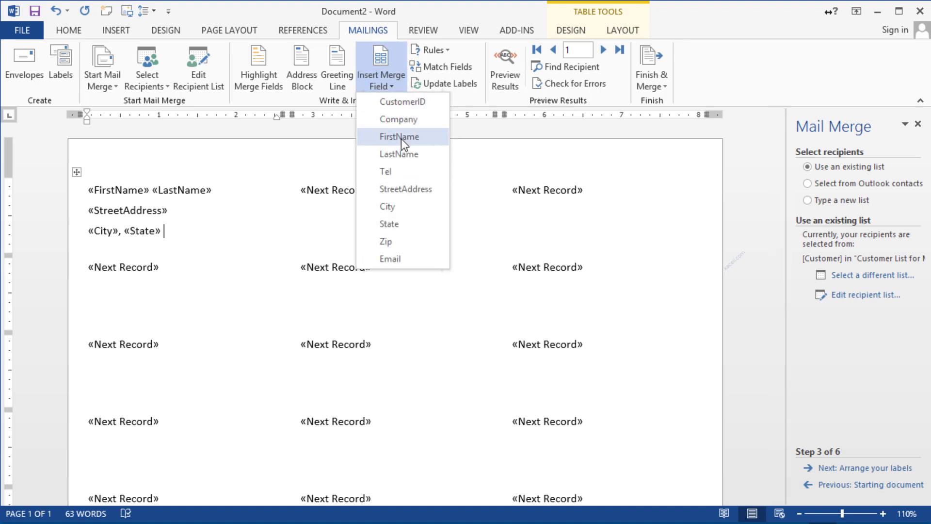
click(391, 240)
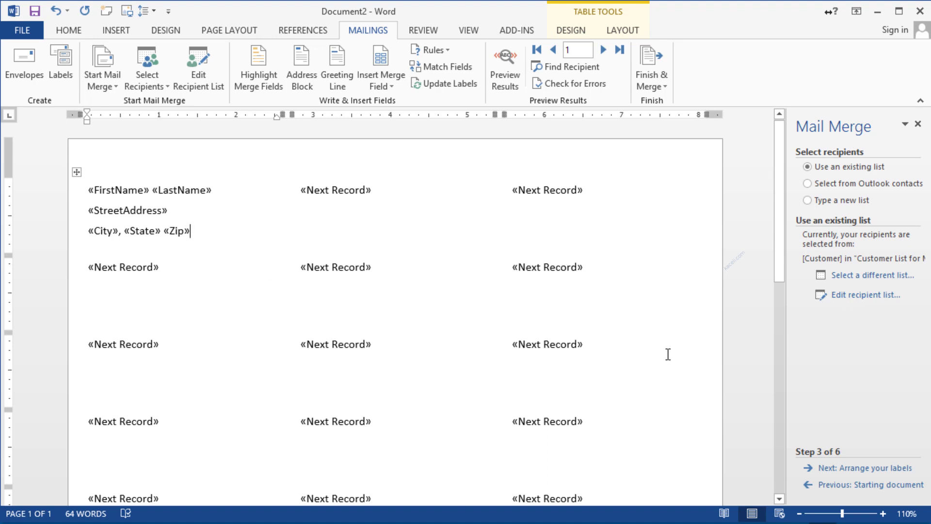
click(892, 469)
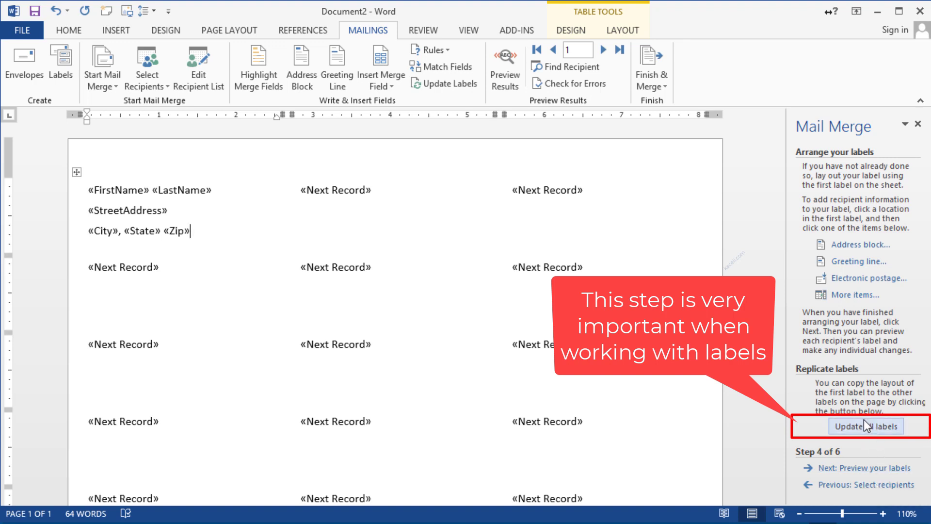
Step: Copy the first label's name and address fields to every label with Update all labels
drag(191, 231, 98, 191)
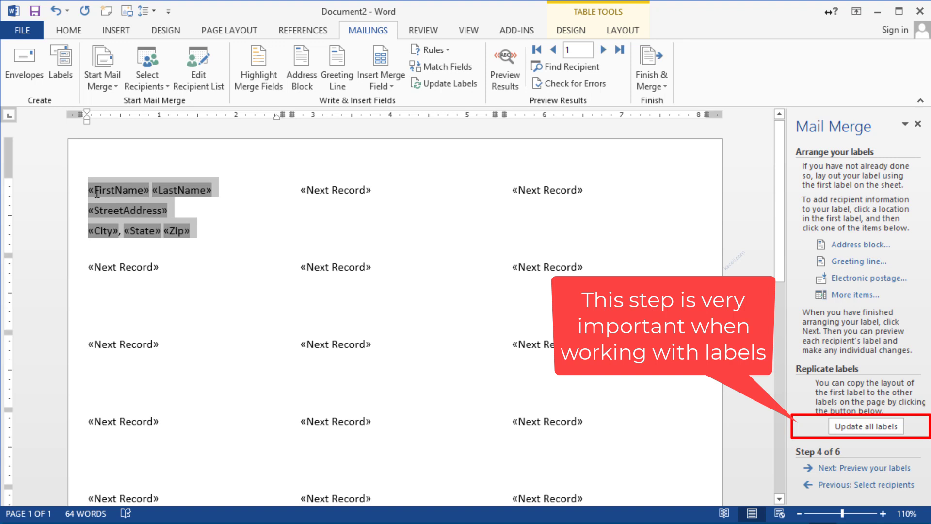
click(113, 283)
click(553, 291)
click(99, 251)
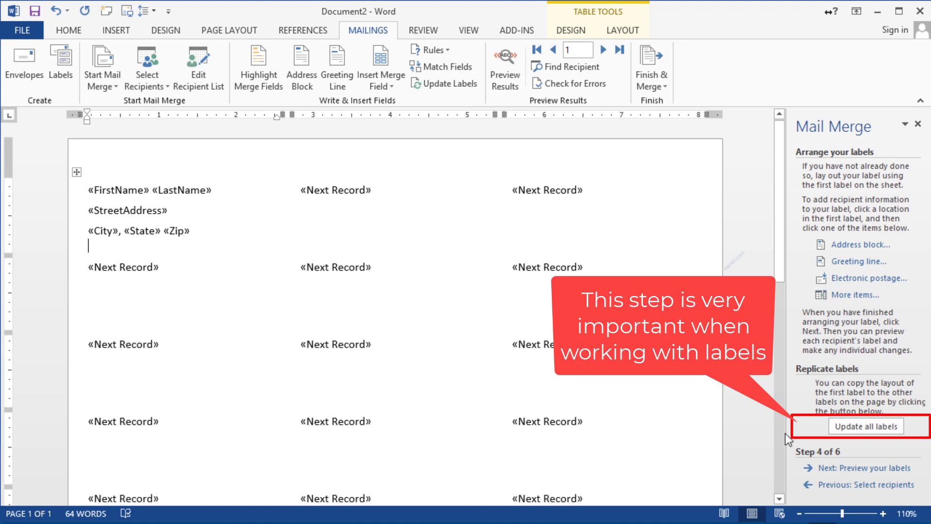
click(865, 427)
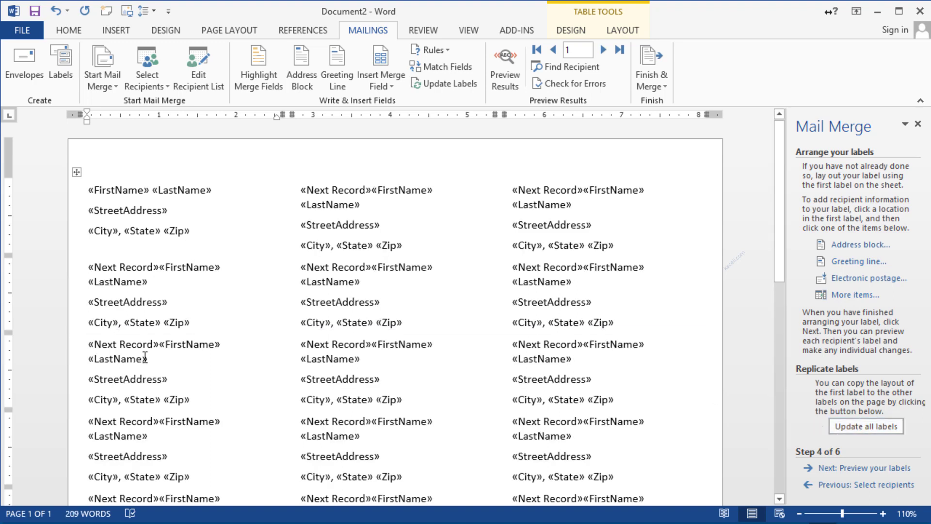
click(880, 468)
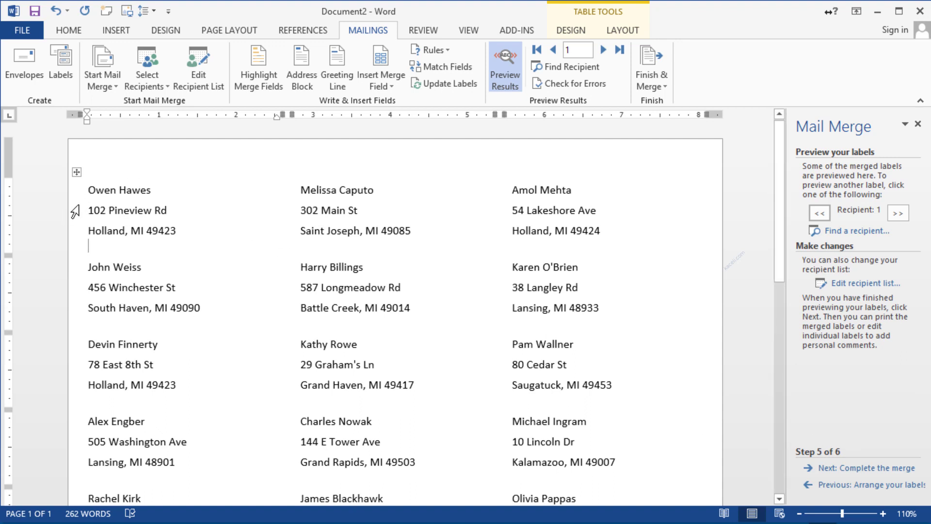
click(851, 486)
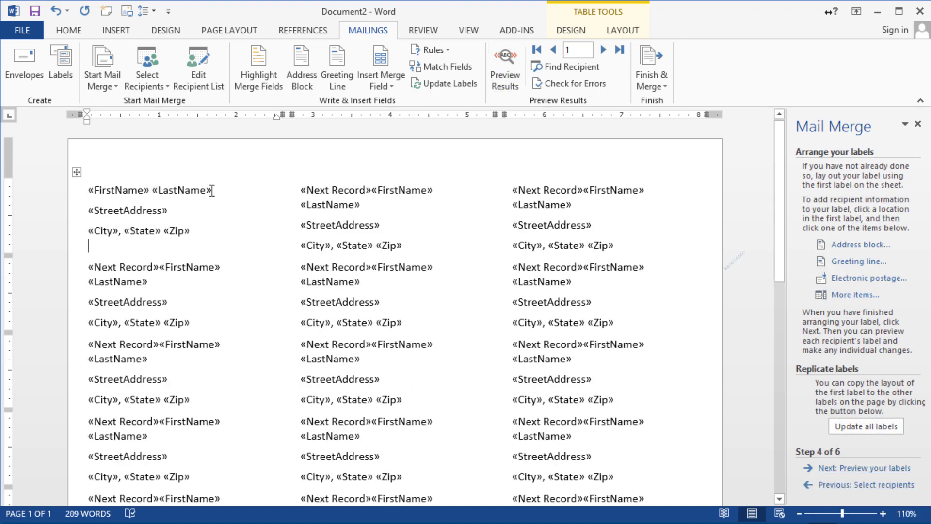
Step: Bold the name line, prefix it with 'To:', update all labels, and preview them with recipient data
drag(219, 191, 88, 190)
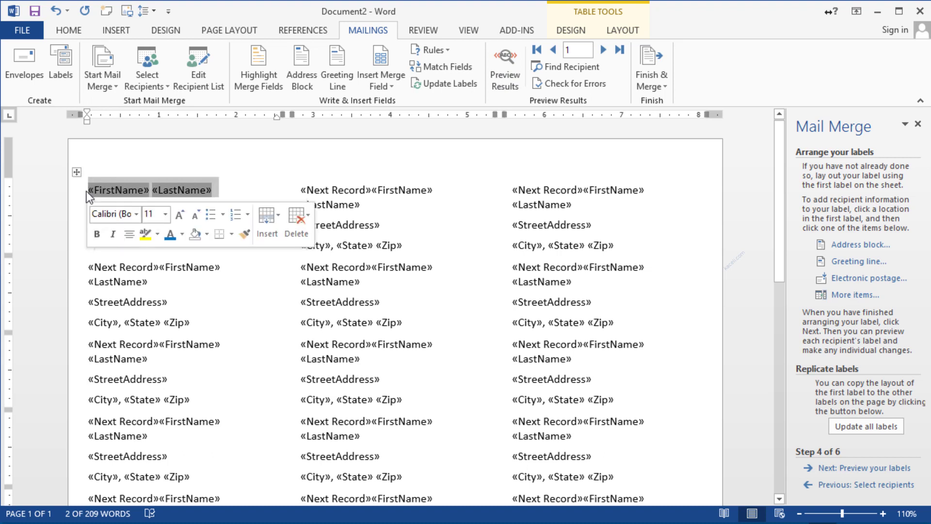
click(96, 236)
click(240, 191)
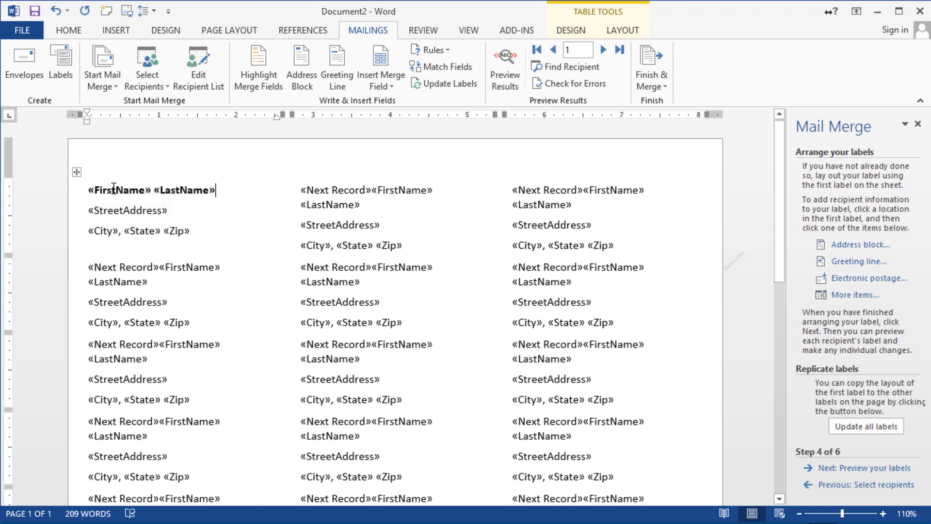
click(88, 189)
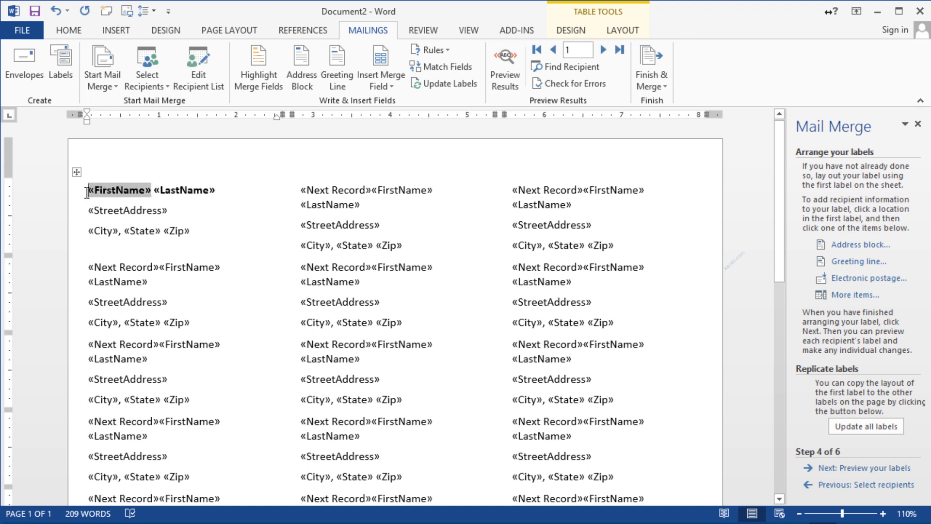
text(To:)
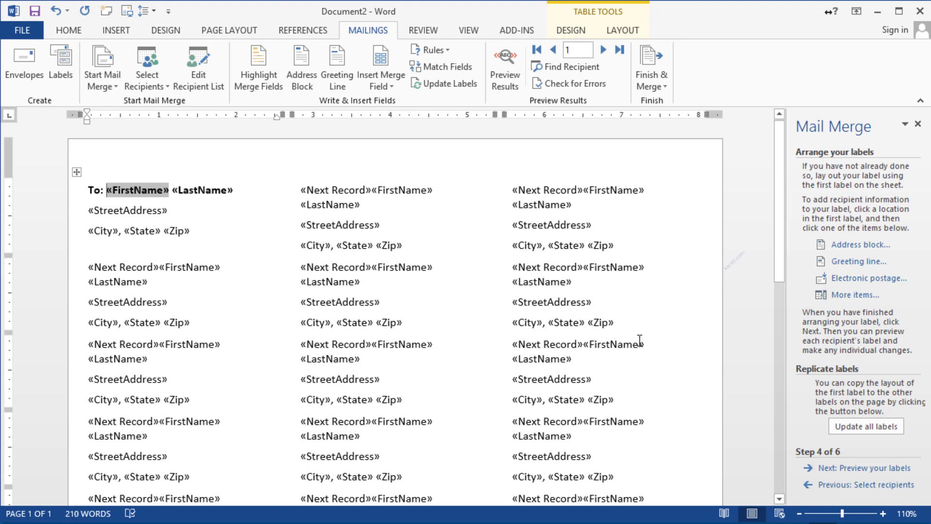
click(857, 426)
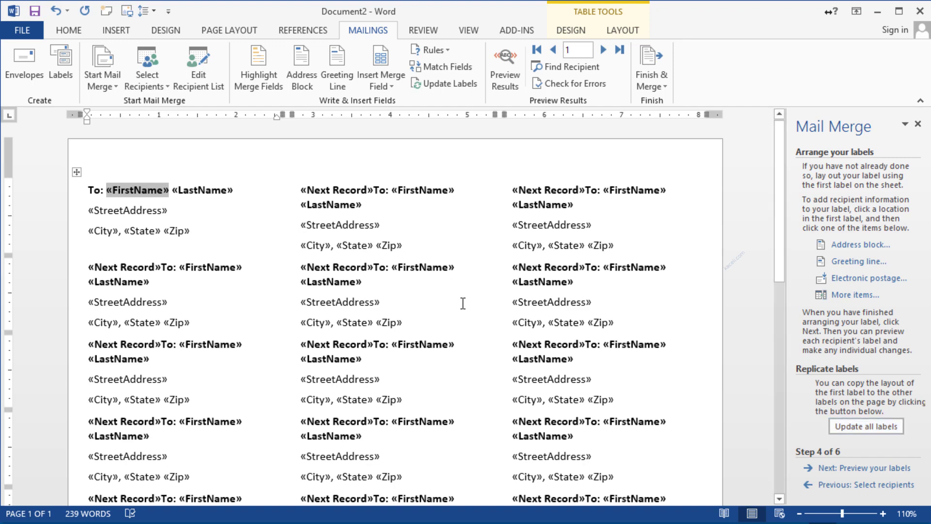
click(873, 466)
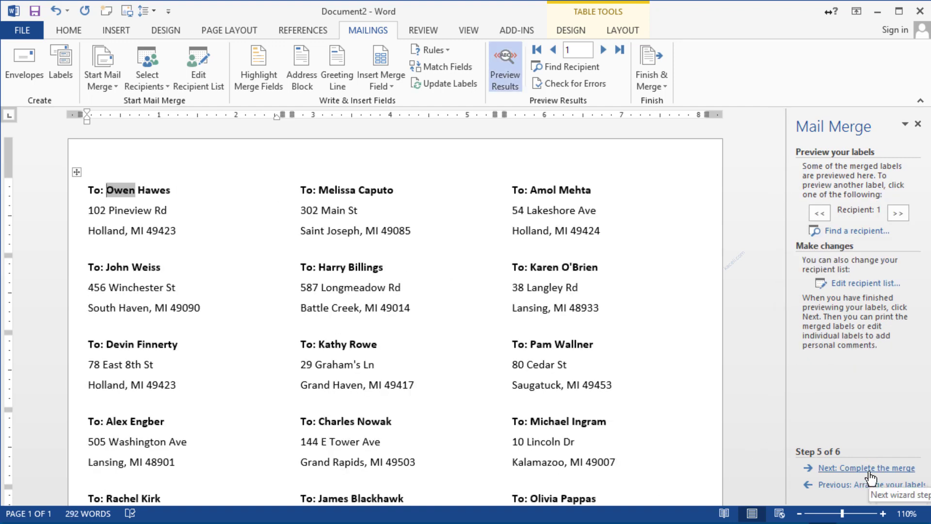
Step: Advance the preview to recipient 3, reach Complete the merge, and begin merging to a new document
click(905, 214)
click(903, 218)
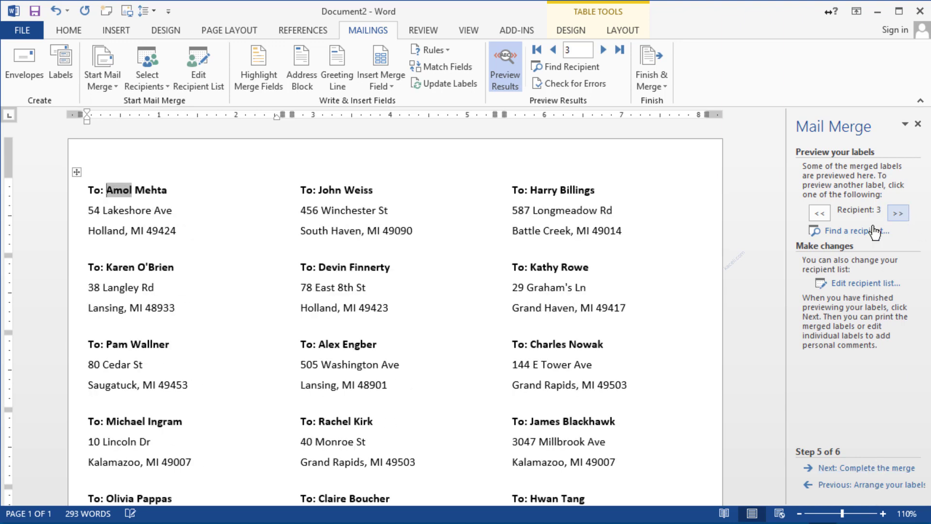
click(860, 468)
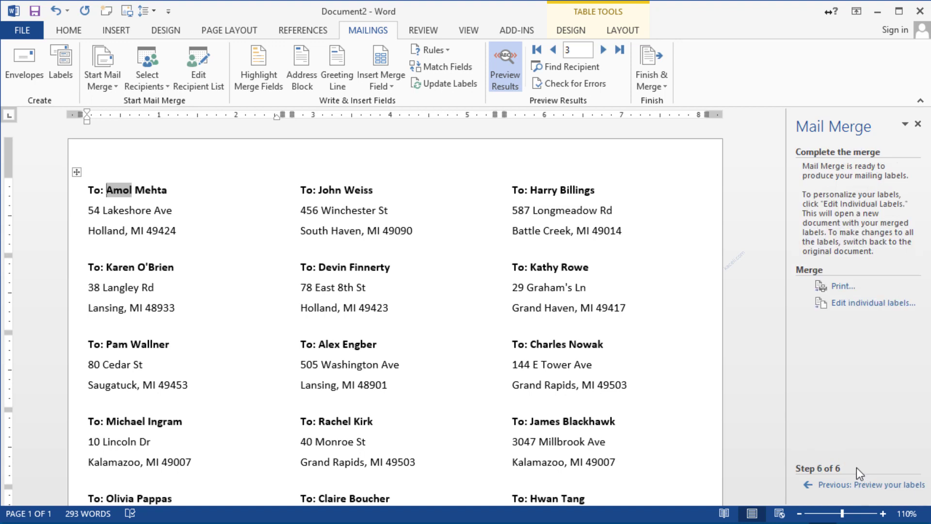
click(855, 305)
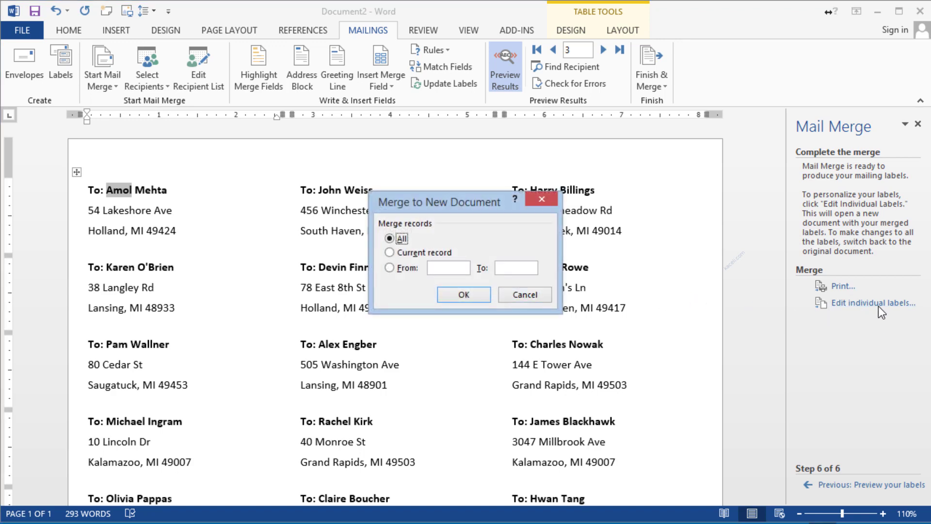
click(474, 298)
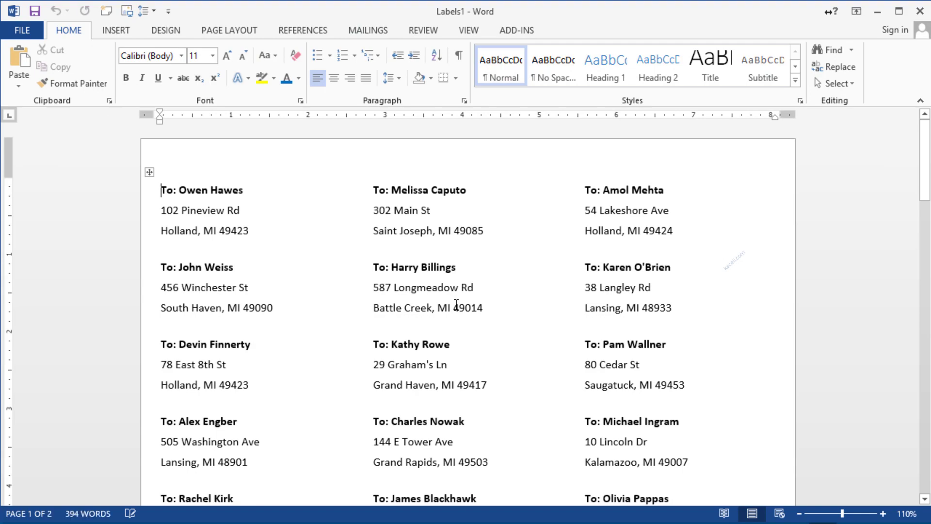
scroll(342, 430, down, 10)
scroll(385, 427, down, 12)
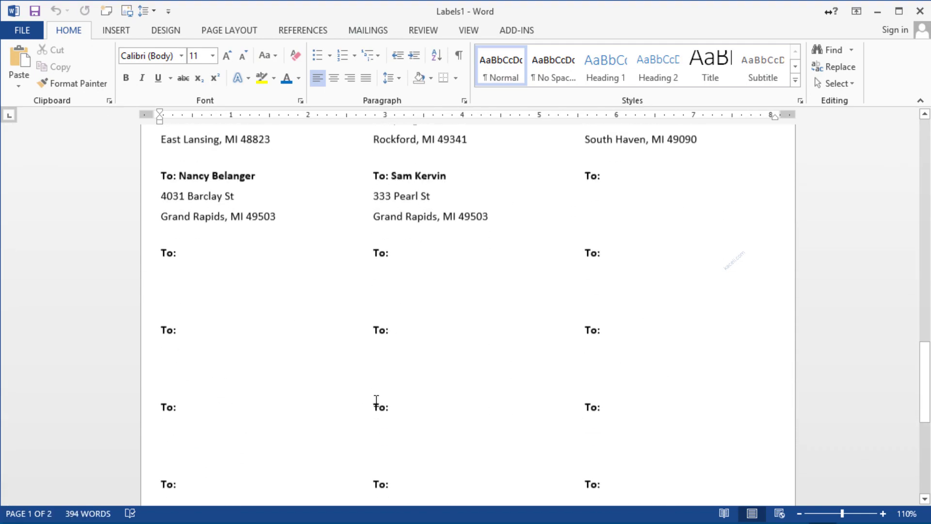
scroll(382, 388, up, 10)
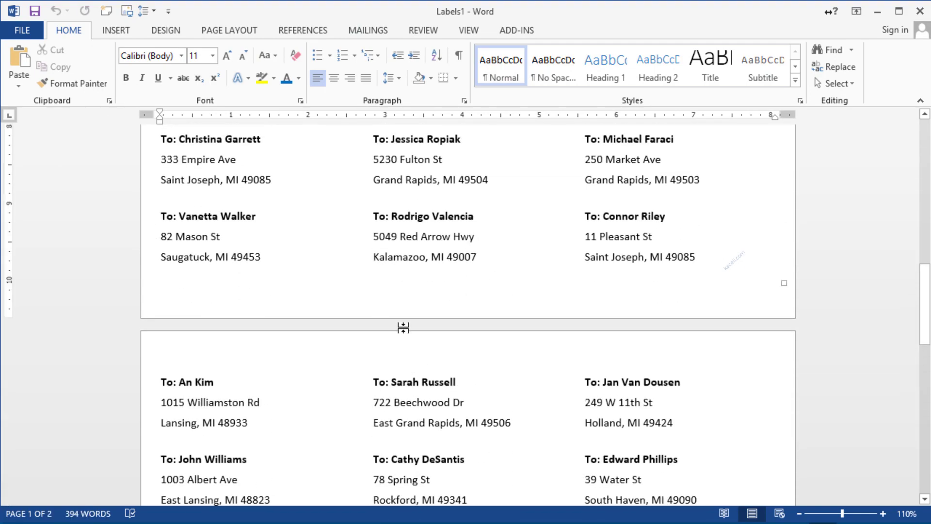
scroll(401, 326, up, 10)
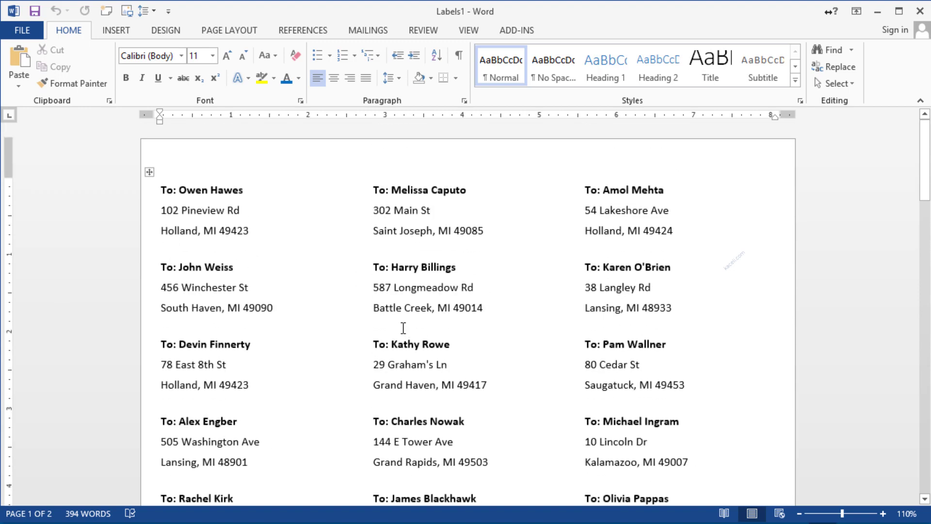
click(425, 191)
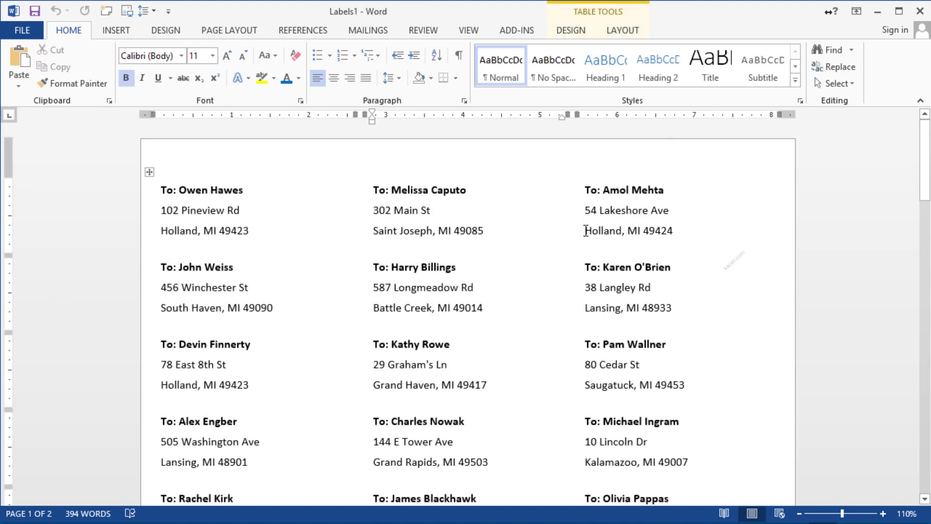
click(920, 11)
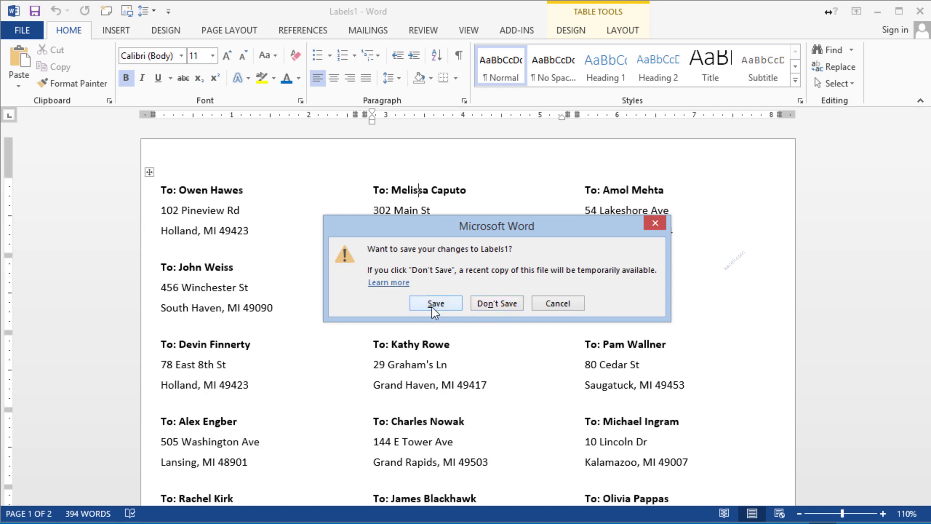
click(488, 302)
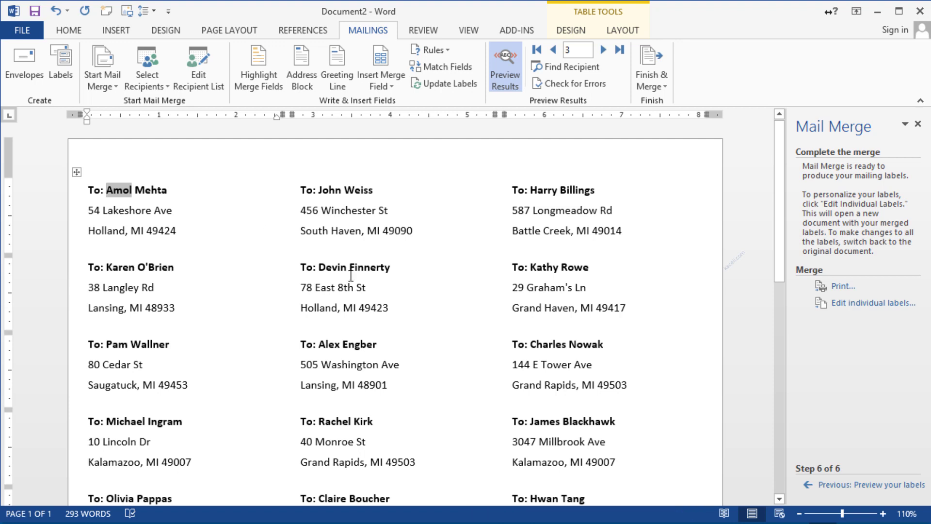
Step: Step back to Arrange your labels to view the merge fields, then return to the label preview
click(854, 485)
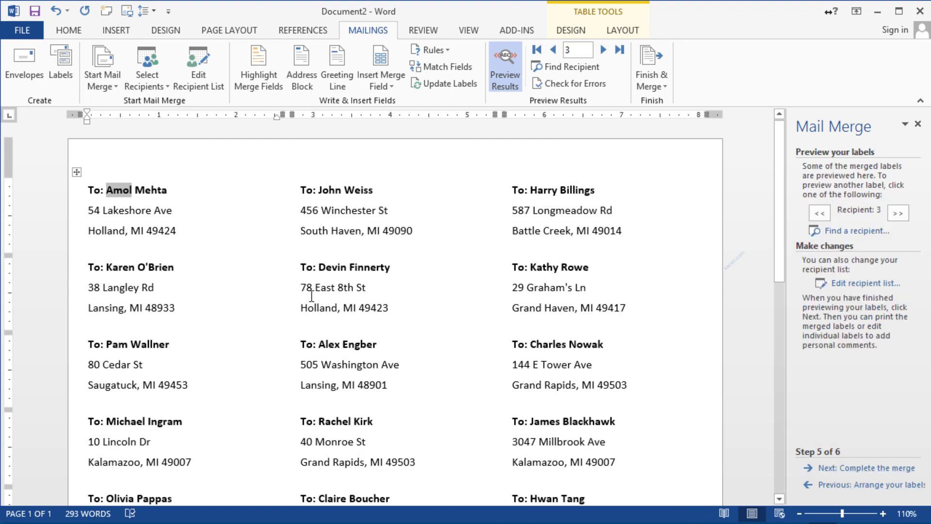
click(841, 485)
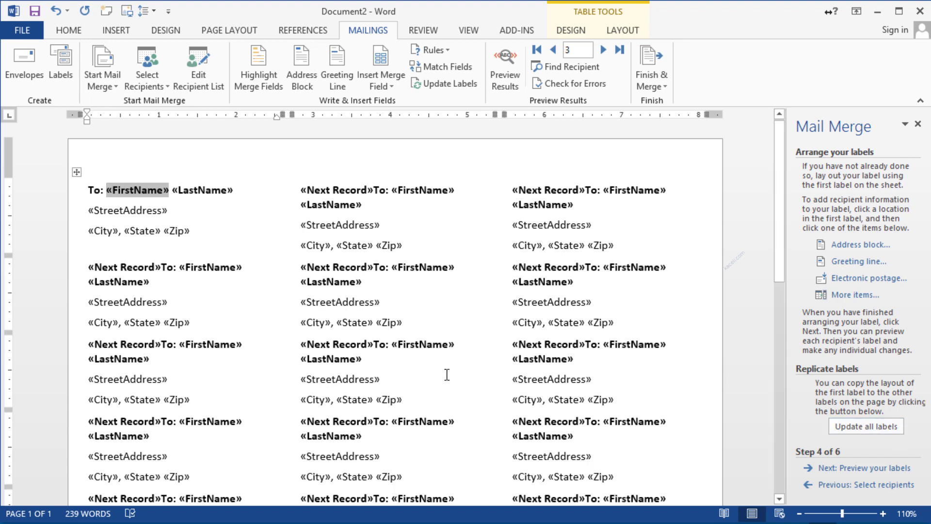
click(878, 468)
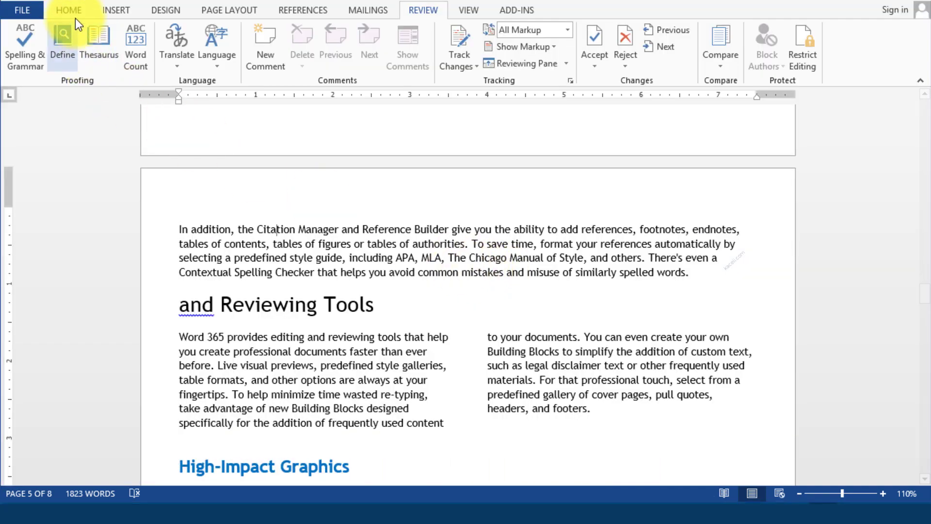
Step: Switch to the Home tab and scroll to page 3's Office 365 versions table and Gather Information heading
click(69, 10)
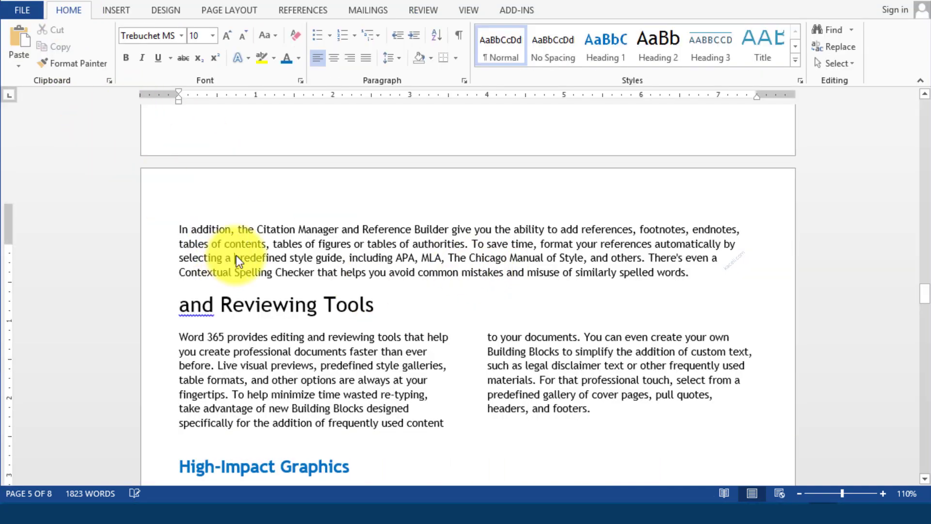
scroll(237, 256, up, 12)
scroll(237, 255, up, 10)
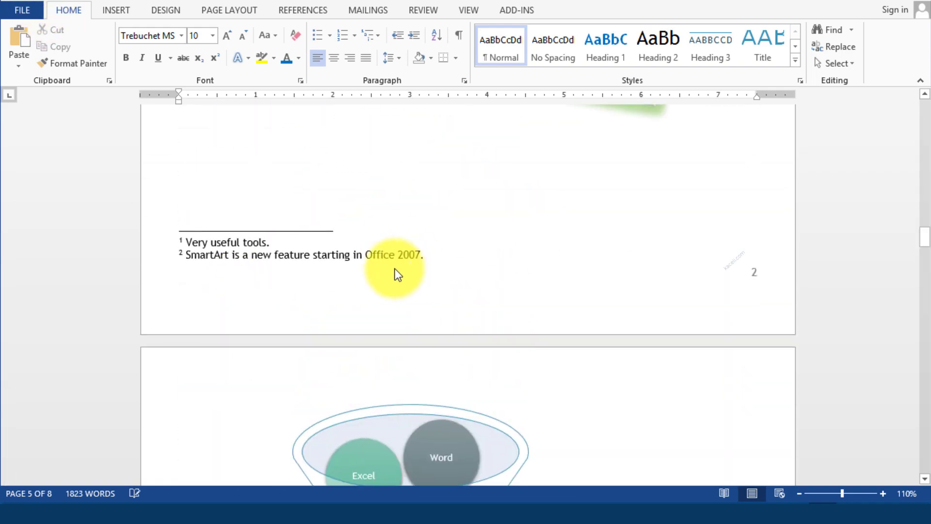
scroll(353, 217, up, 20)
scroll(353, 223, up, 15)
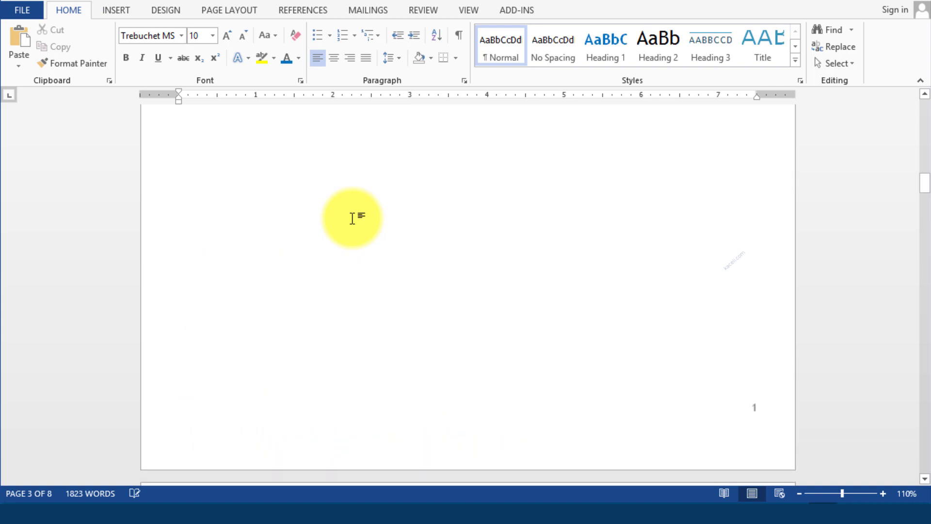
scroll(392, 278, down, 5)
scroll(492, 211, down, 15)
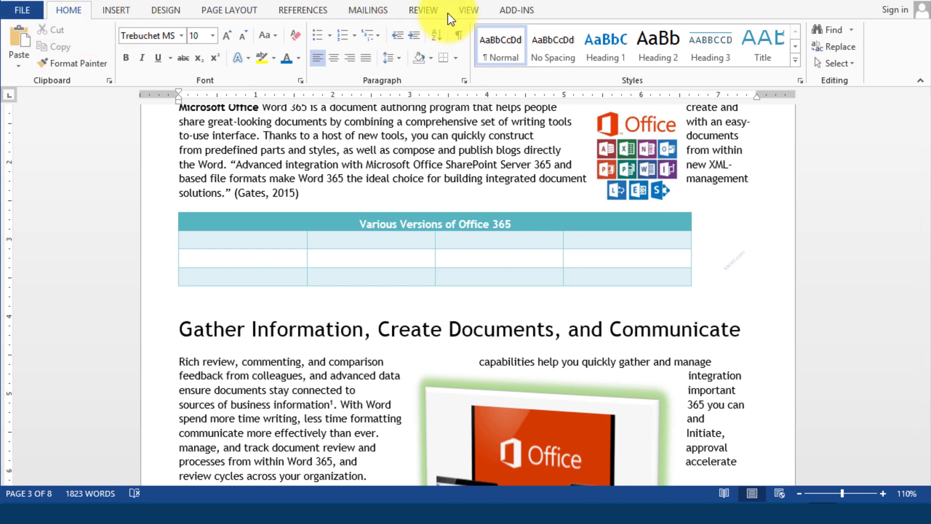
Step: Compare original 'Black Document Modified' against revised 'Black Document Modified Version 2'
click(426, 10)
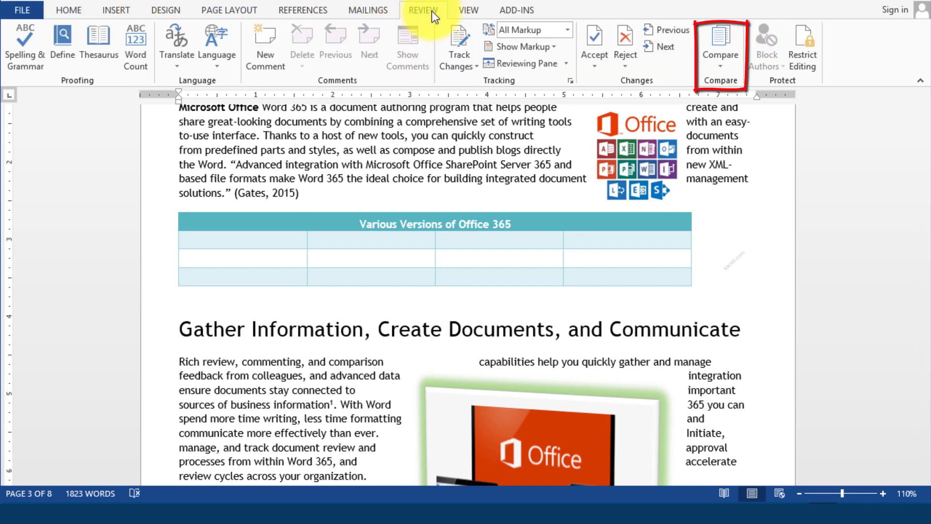
click(732, 62)
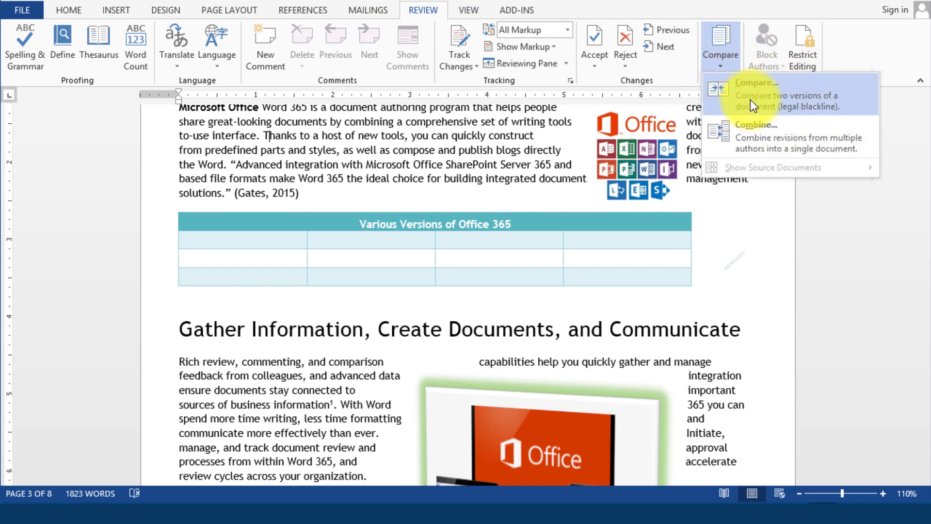
click(770, 109)
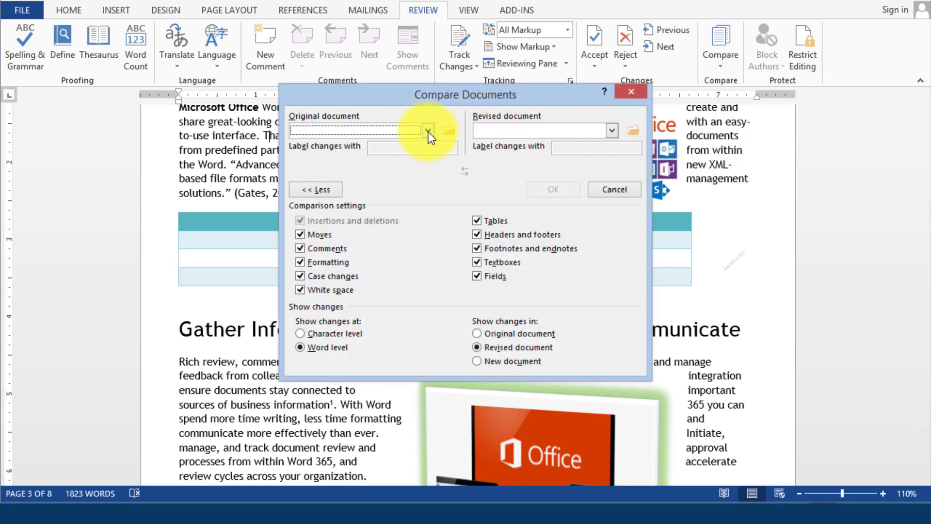
click(428, 131)
click(305, 141)
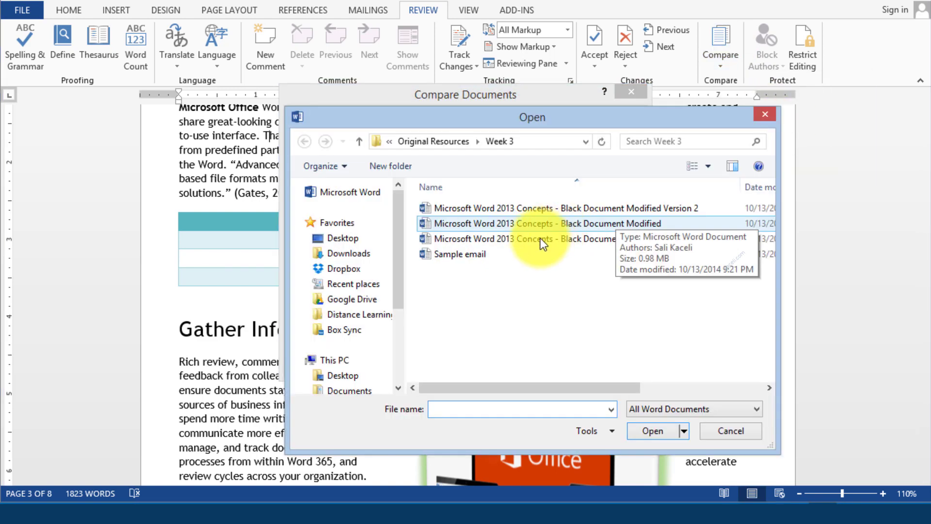
double_click(516, 224)
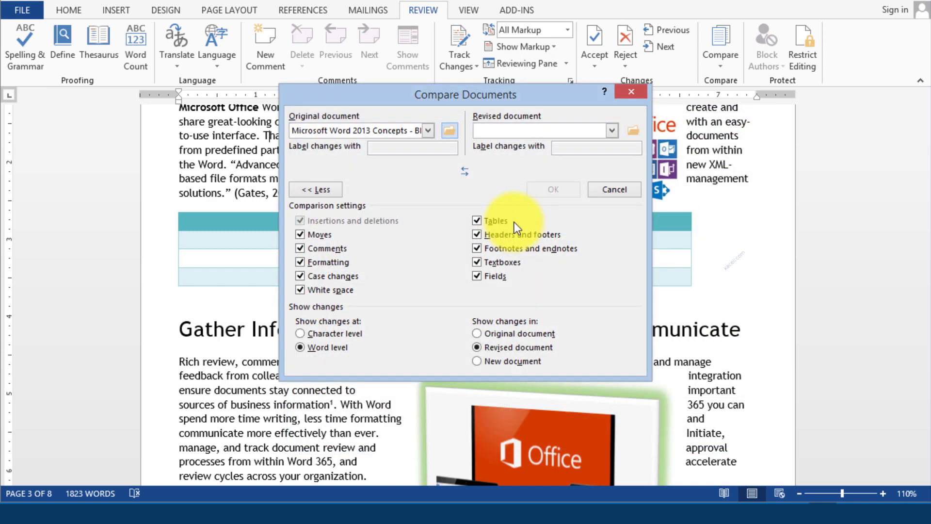
click(612, 131)
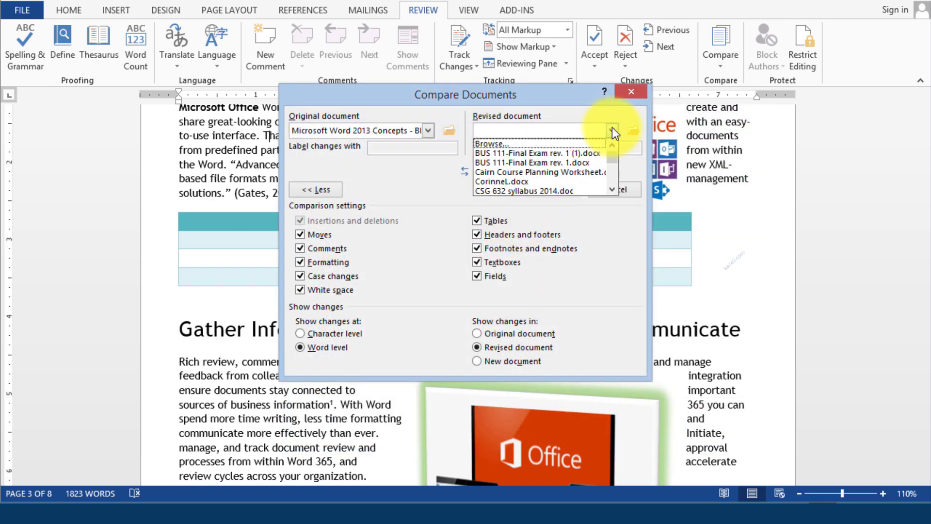
click(490, 139)
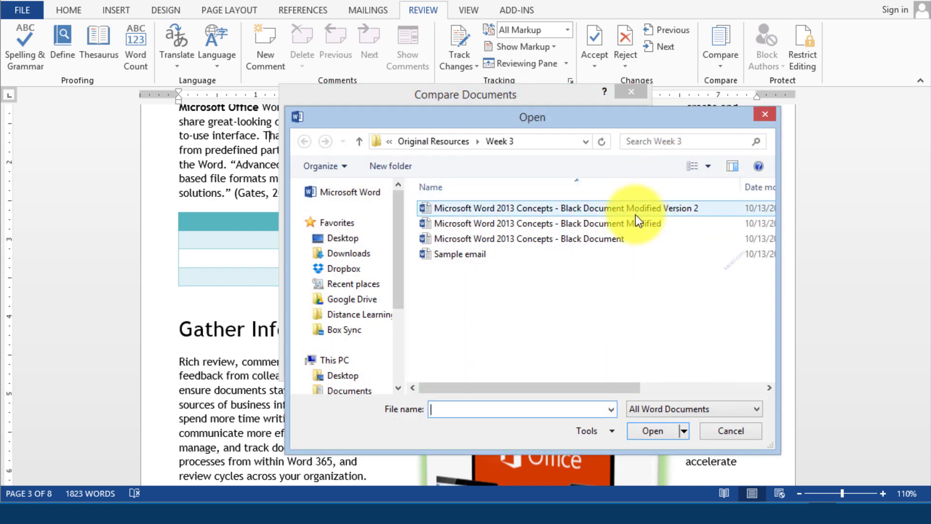
double_click(644, 209)
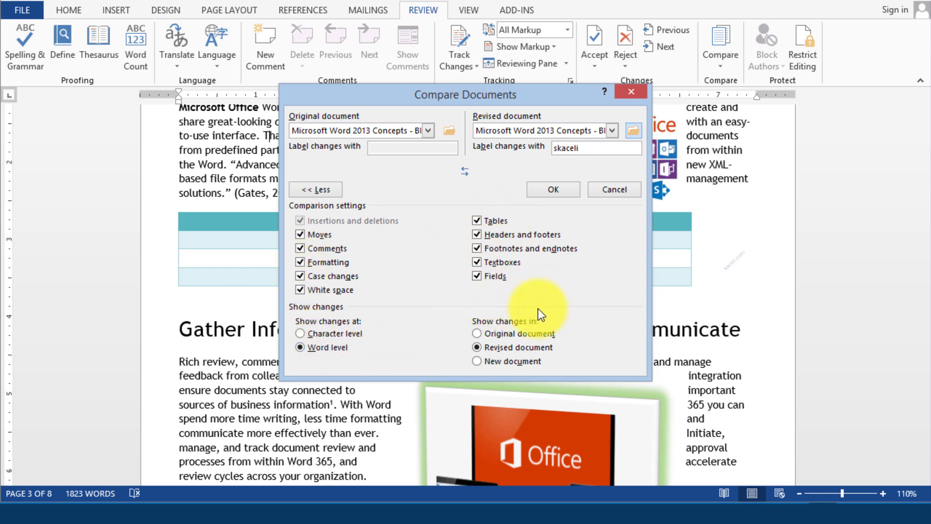
click(551, 191)
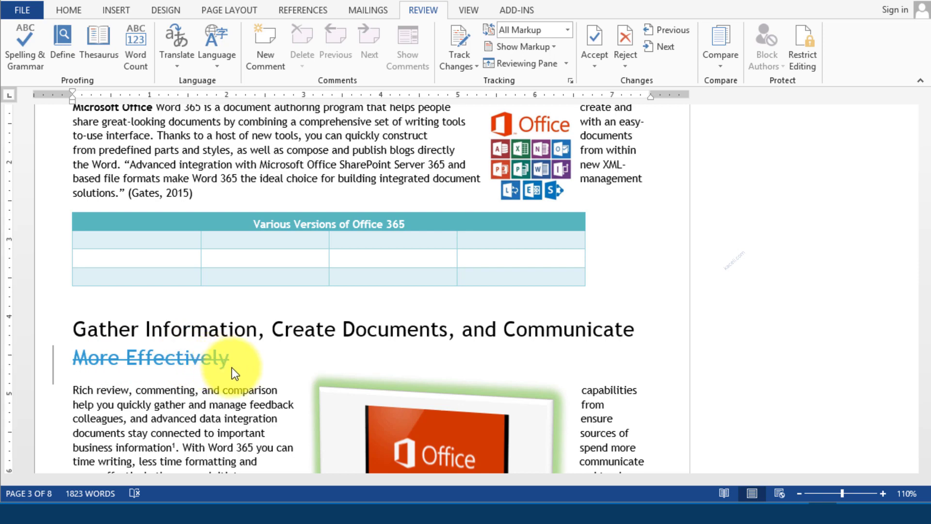
Step: Scroll through the comparison result and select the struck-through heading word 'Editing'
scroll(226, 417, down, 10)
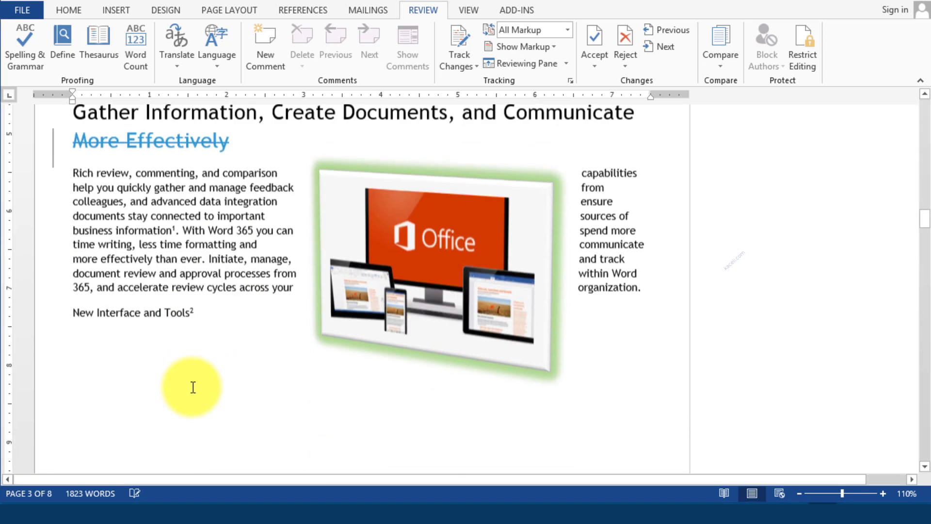
scroll(198, 388, down, 10)
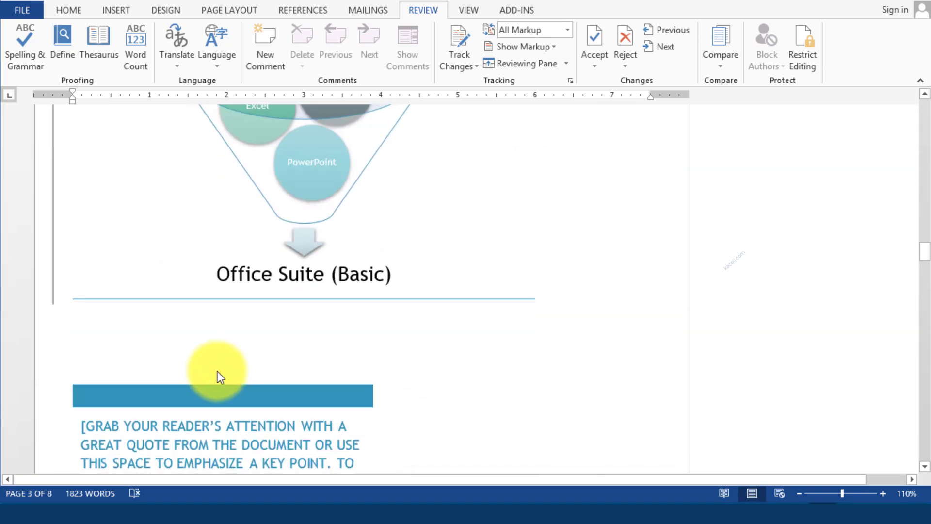
scroll(214, 368, down, 15)
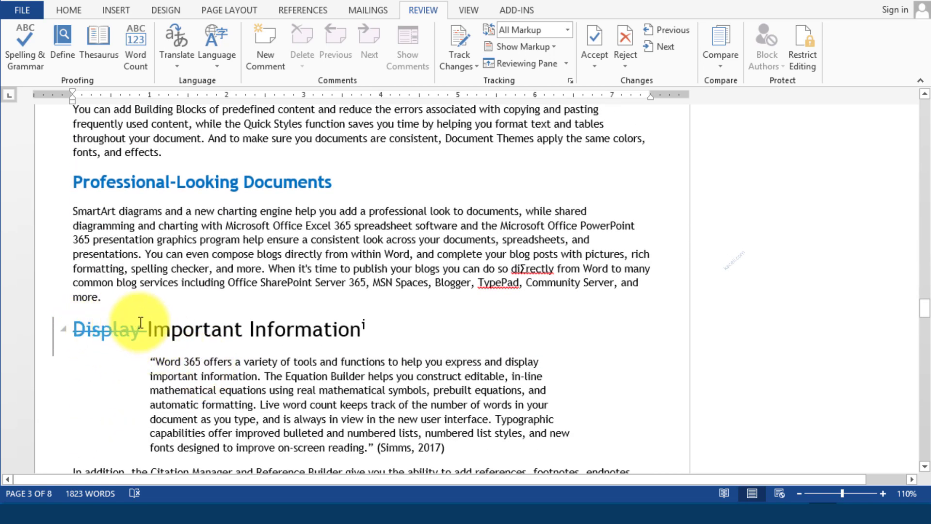
scroll(132, 300, down, 3)
scroll(107, 276, down, 8)
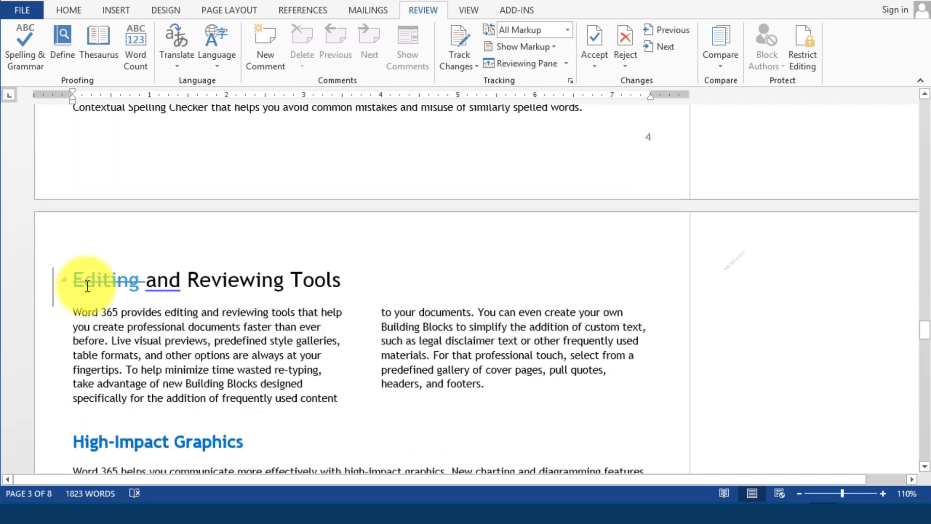
double_click(95, 283)
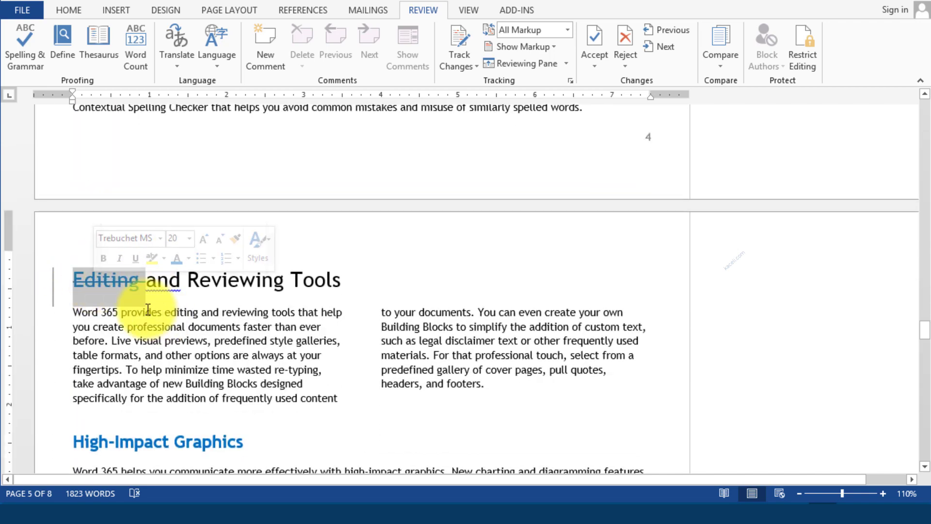
scroll(229, 303, down, 3)
scroll(230, 304, down, 9)
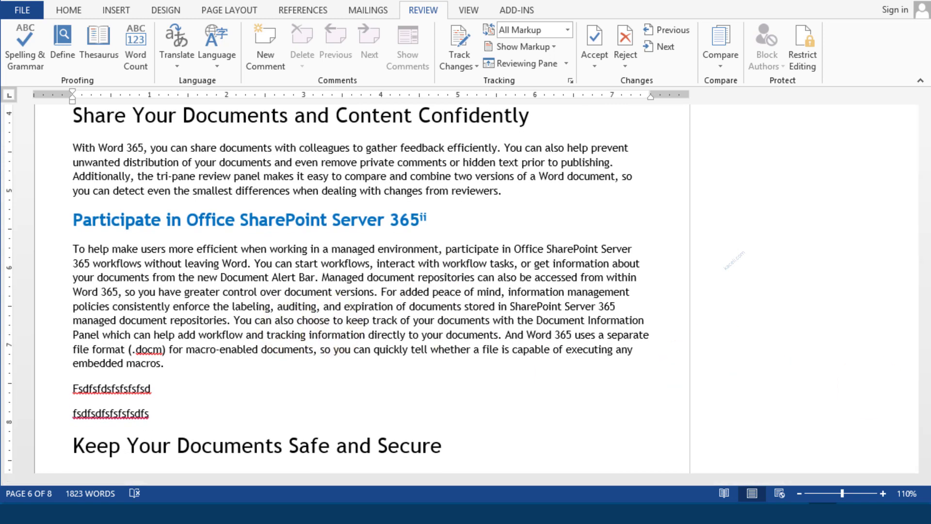
scroll(362, 289, up, 7)
Step: Show both the original and revised source documents beside the compared document
click(723, 70)
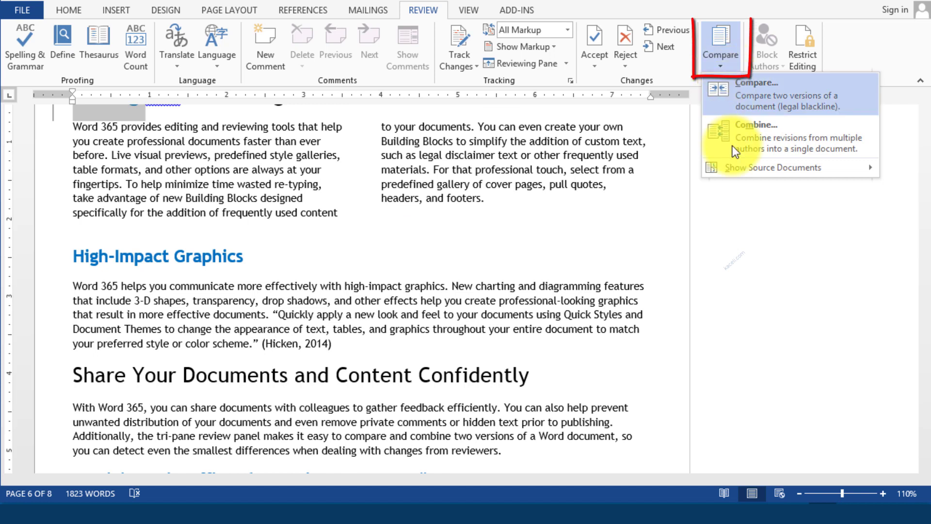
mouse_move(743, 172)
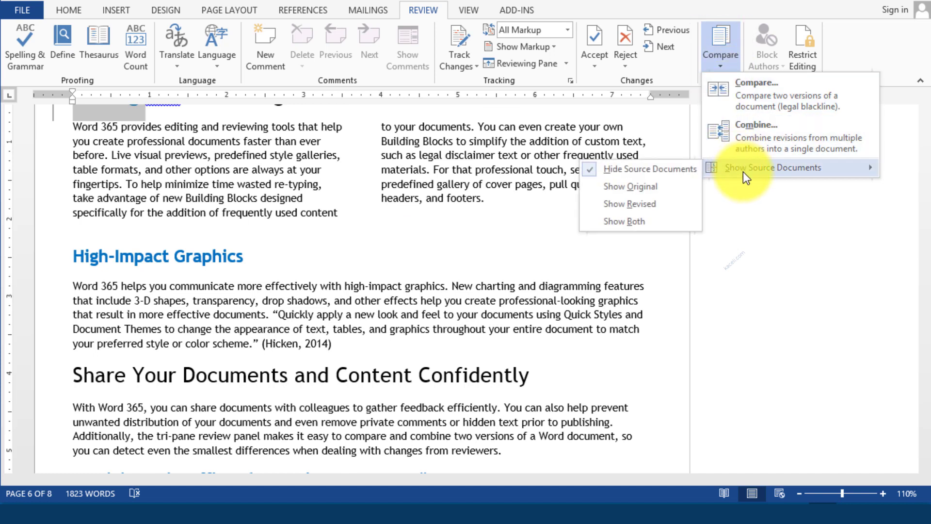
click(630, 228)
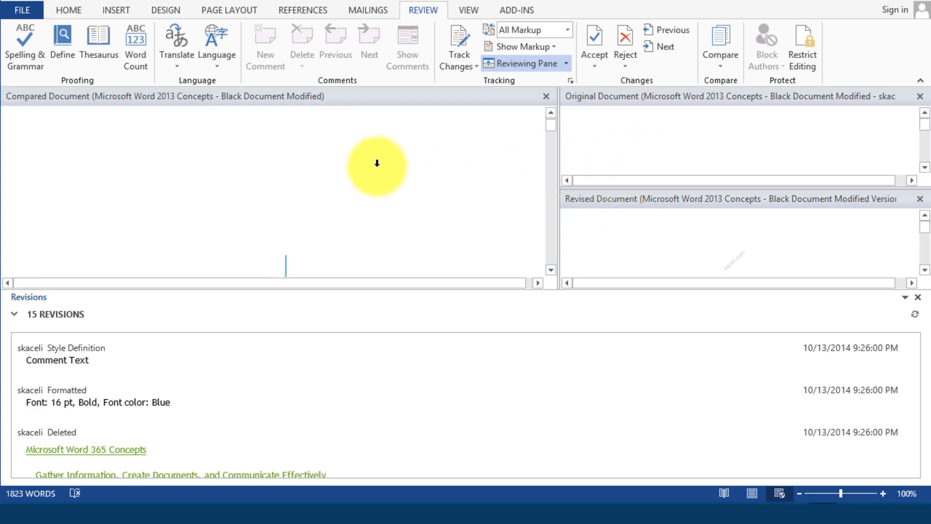
Step: Scroll down the panes and place the cursor in the deleted word 'More'
scroll(378, 161, down, 10)
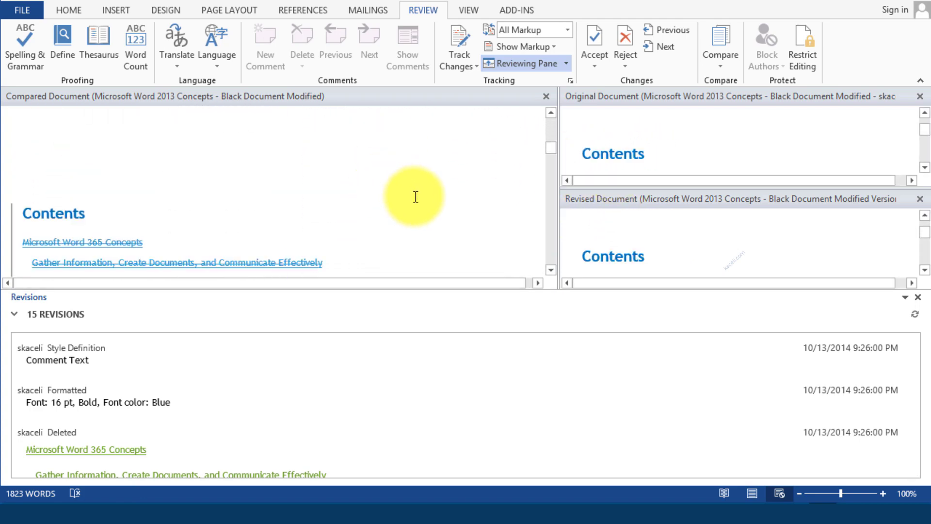
scroll(415, 194, down, 2)
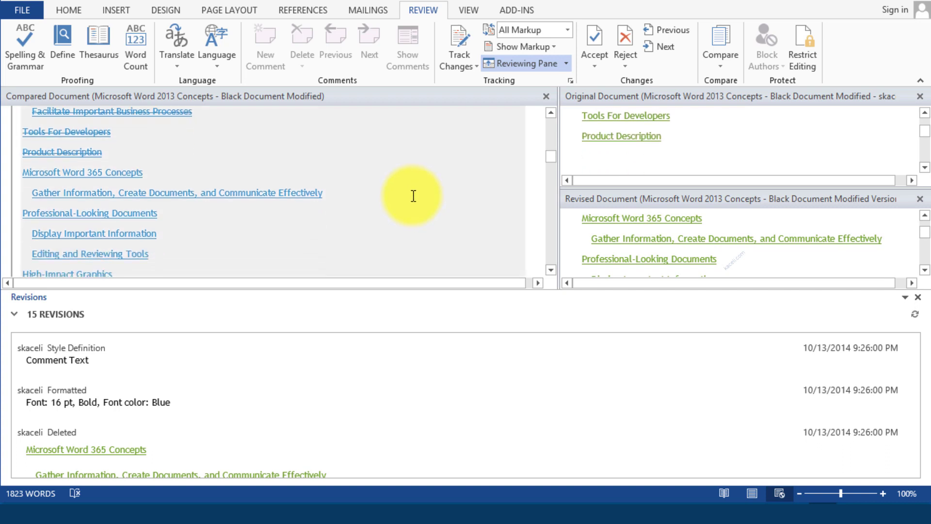
scroll(414, 194, down, 3)
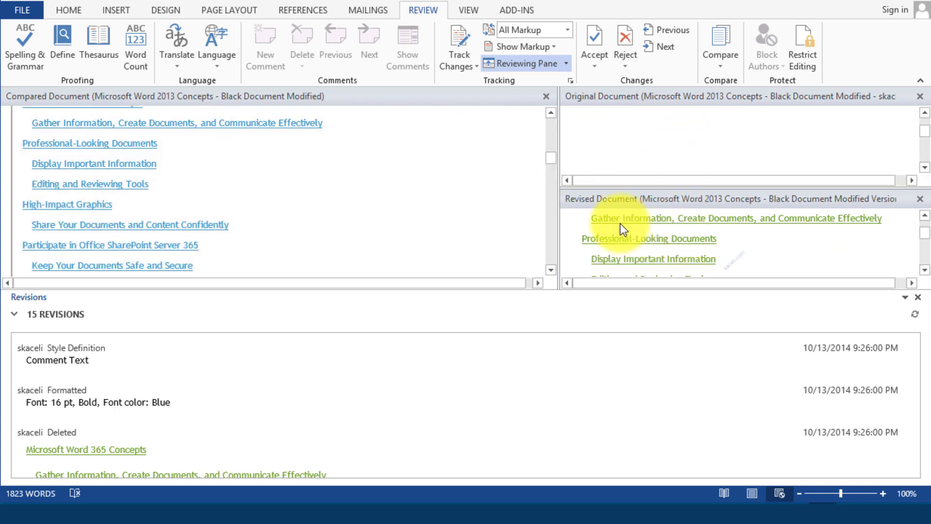
scroll(458, 220, down, 8)
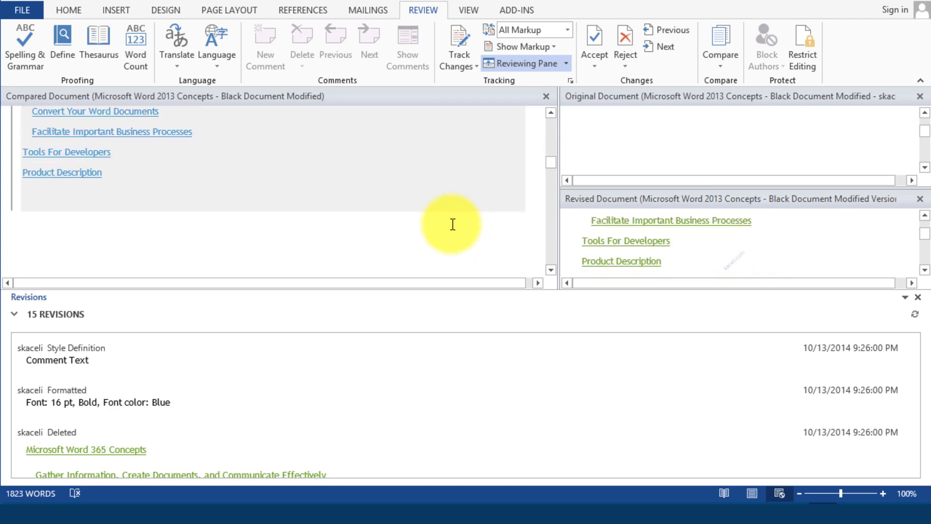
scroll(454, 224, down, 6)
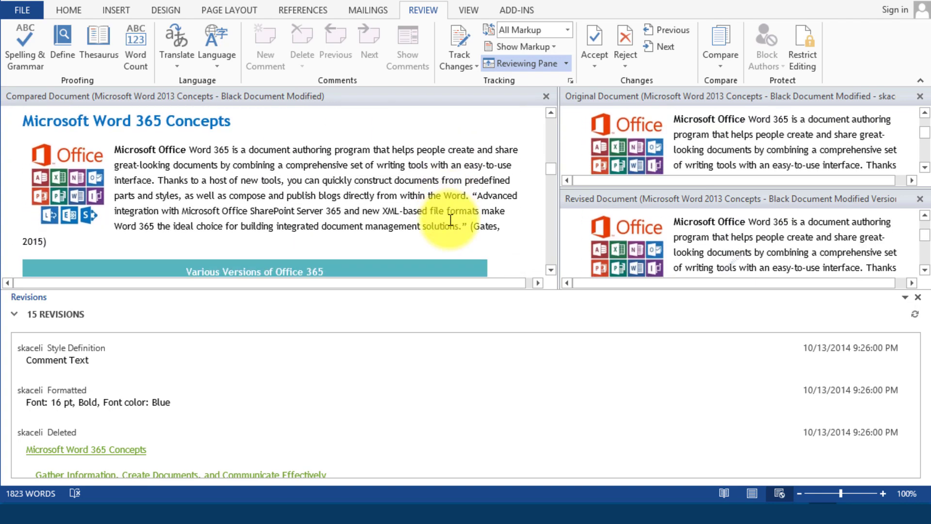
scroll(450, 220, down, 8)
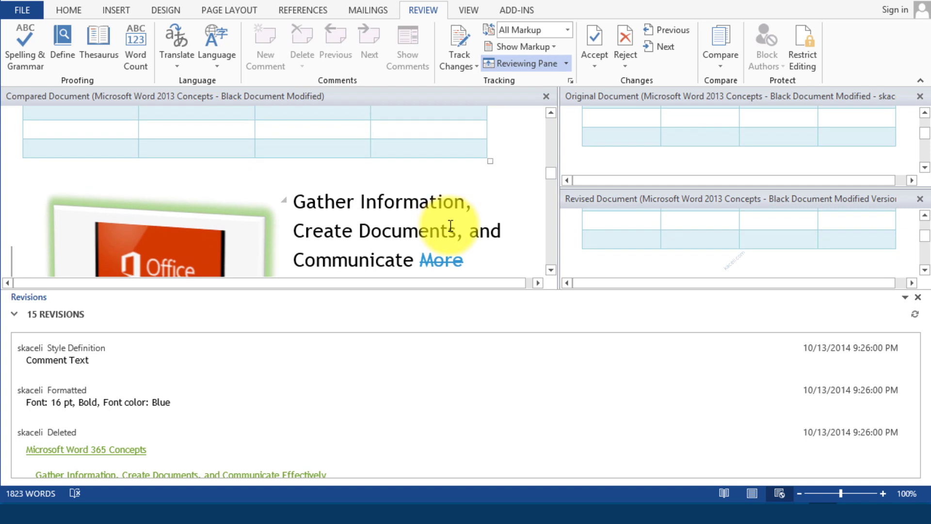
scroll(450, 225, down, 3)
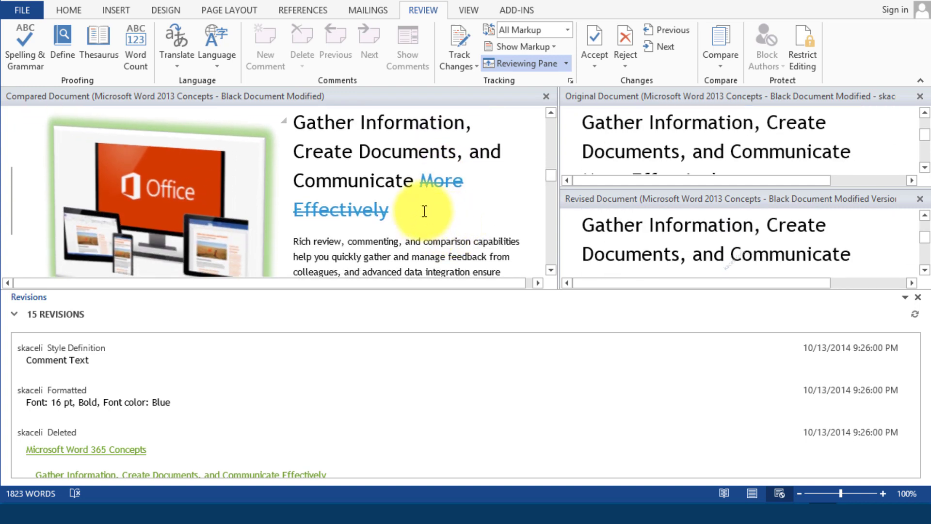
click(444, 181)
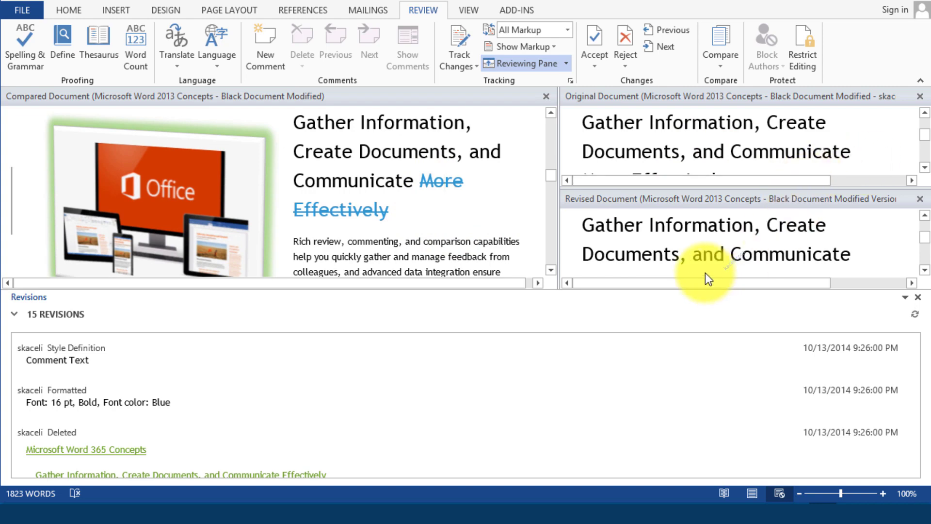
Step: Scroll through the compared, original and revised panes to review the 15 revisions
scroll(810, 166, down, 2)
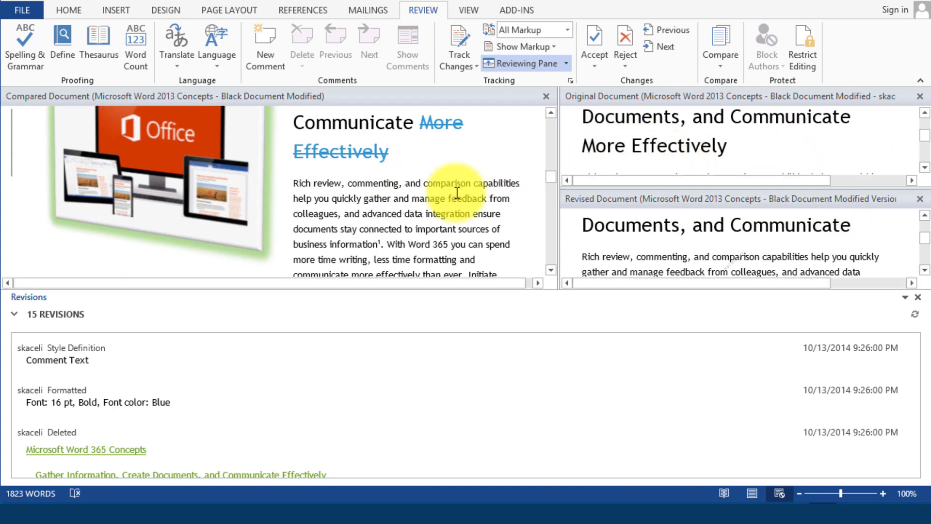
scroll(417, 194, down, 6)
scroll(423, 206, down, 10)
scroll(231, 165, down, 12)
scroll(254, 365, down, 5)
scroll(183, 368, up, 5)
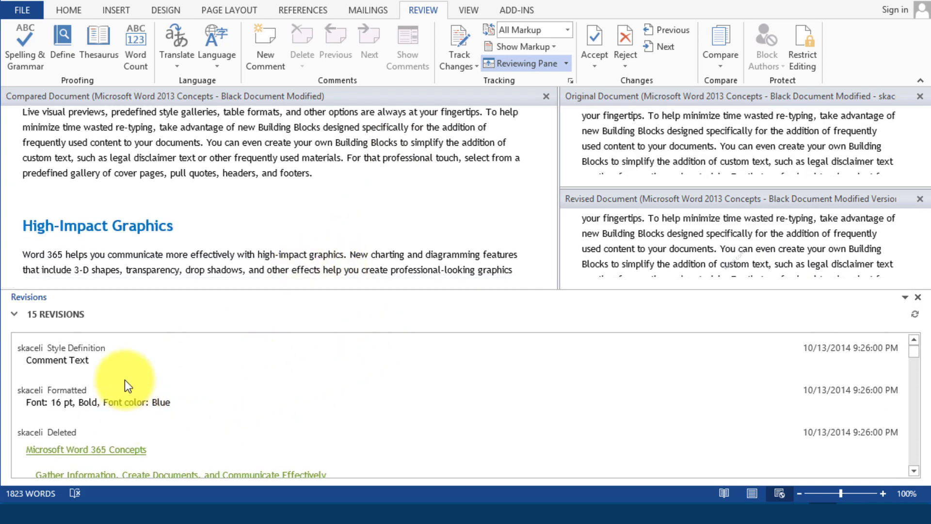
scroll(145, 384, down, 6)
scroll(149, 387, down, 10)
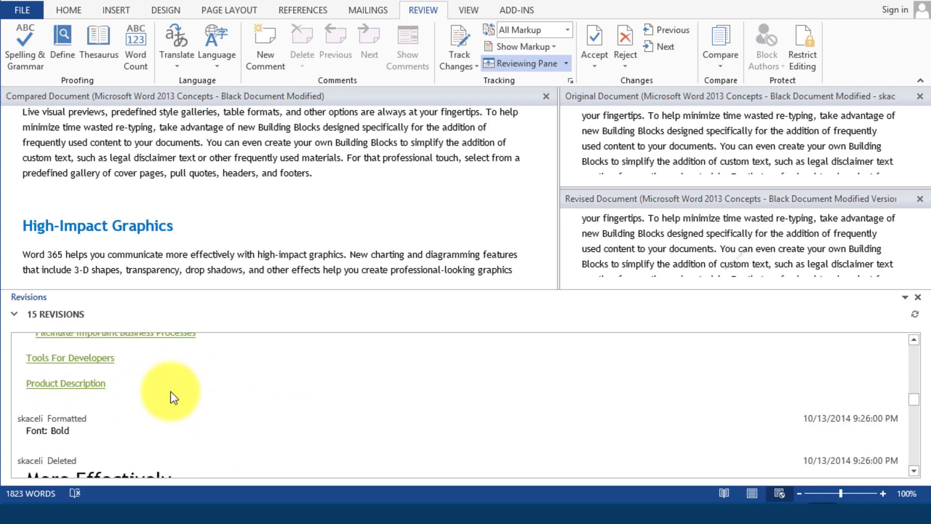
scroll(166, 386, down, 10)
scroll(191, 392, down, 3)
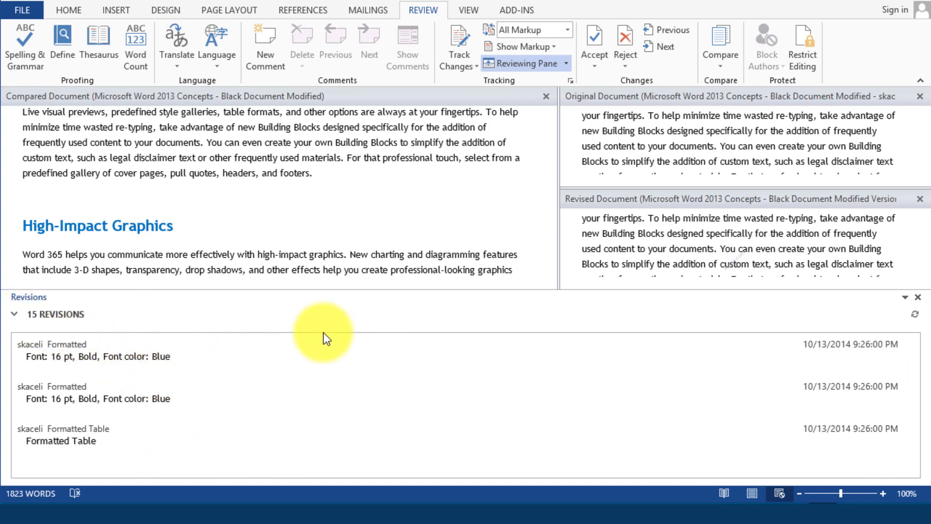
scroll(422, 204, up, 5)
scroll(423, 206, up, 10)
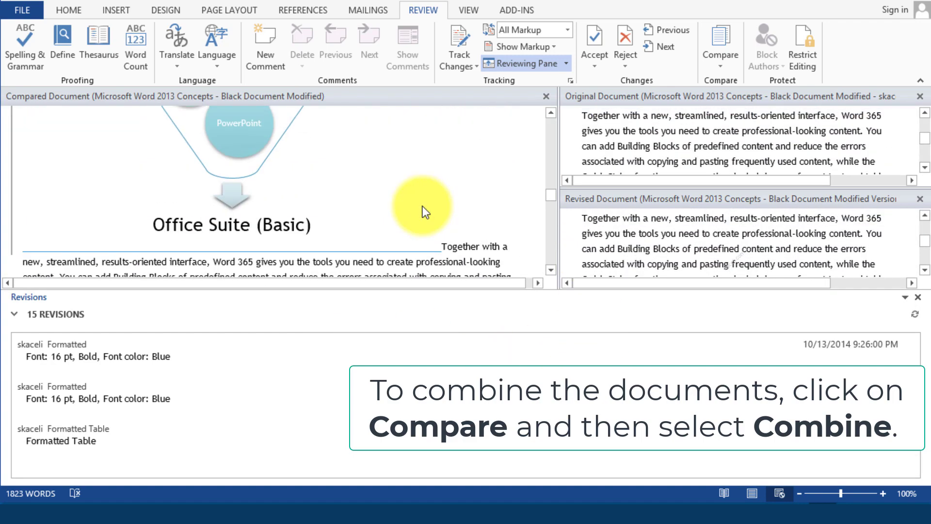
scroll(423, 207, up, 10)
scroll(425, 206, up, 5)
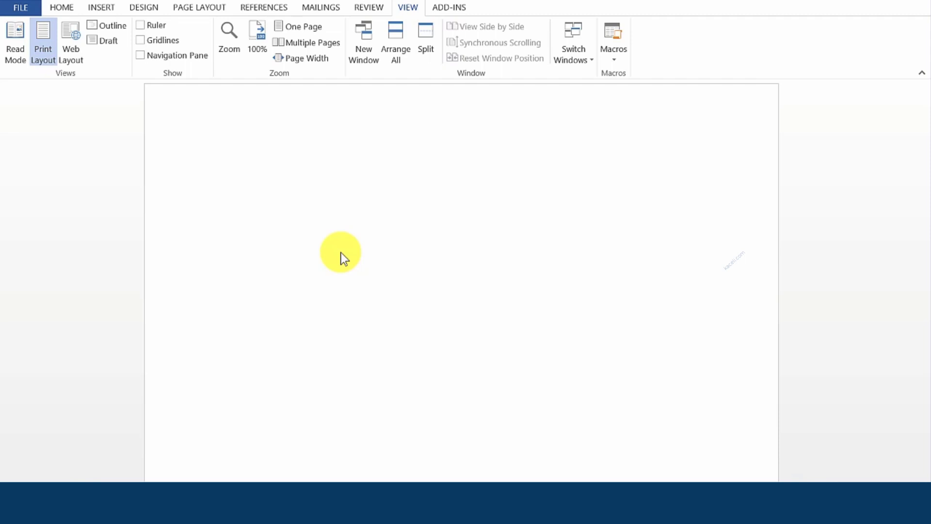
Step: Go from the Home tab to View and drop down the Macros menu
mouse_move(234, 501)
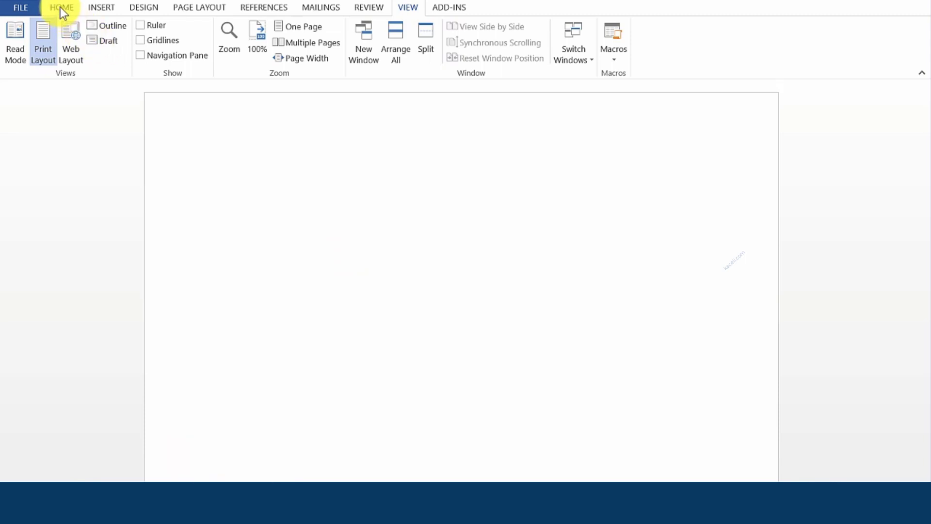
click(62, 8)
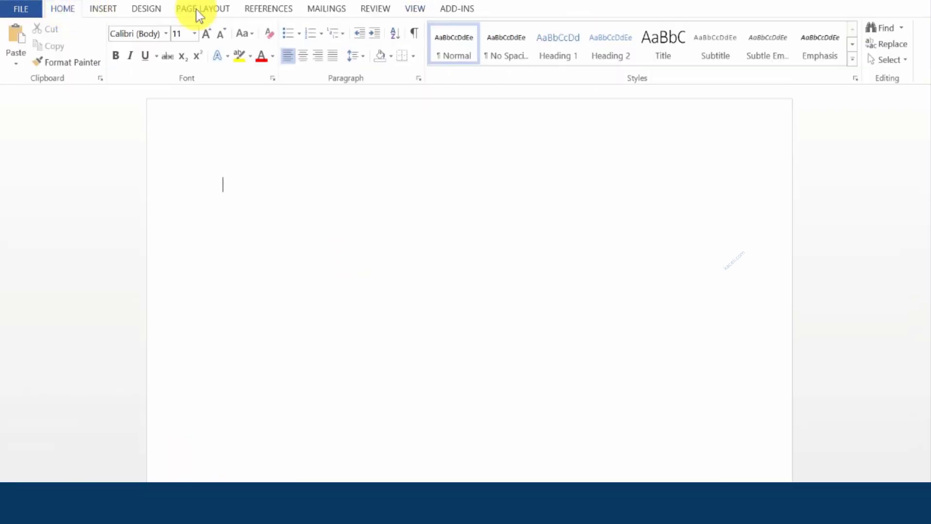
click(419, 11)
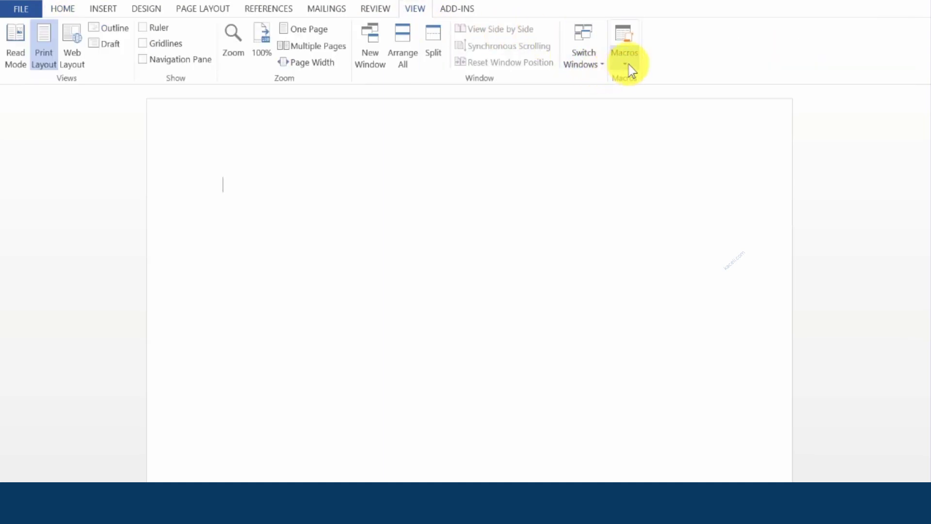
click(628, 64)
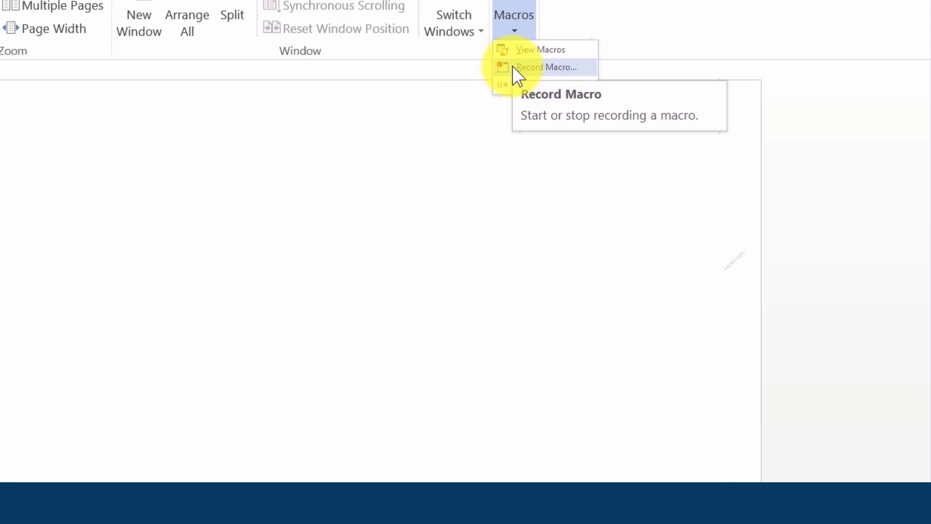
Step: Start recording a new macro, entering 'Label 5160', and assign it to a toolbar button
click(456, 67)
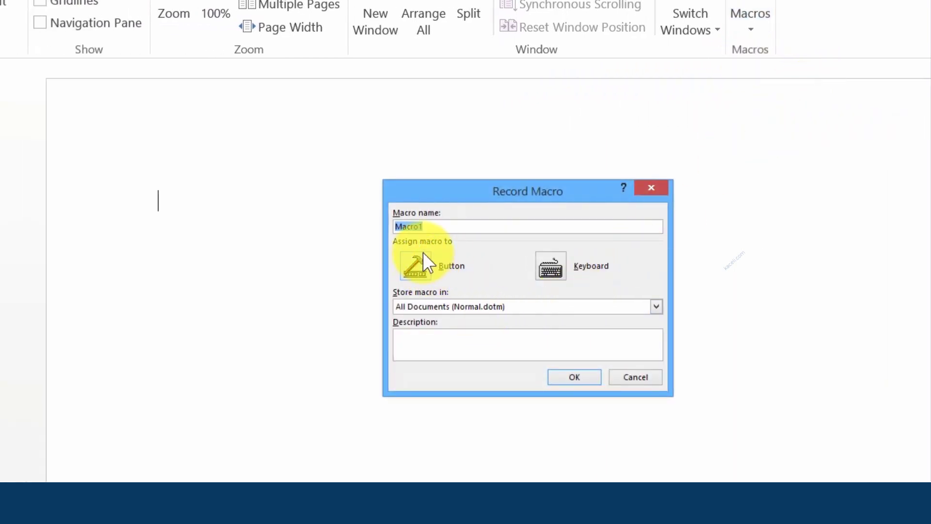
text(Label 5160)
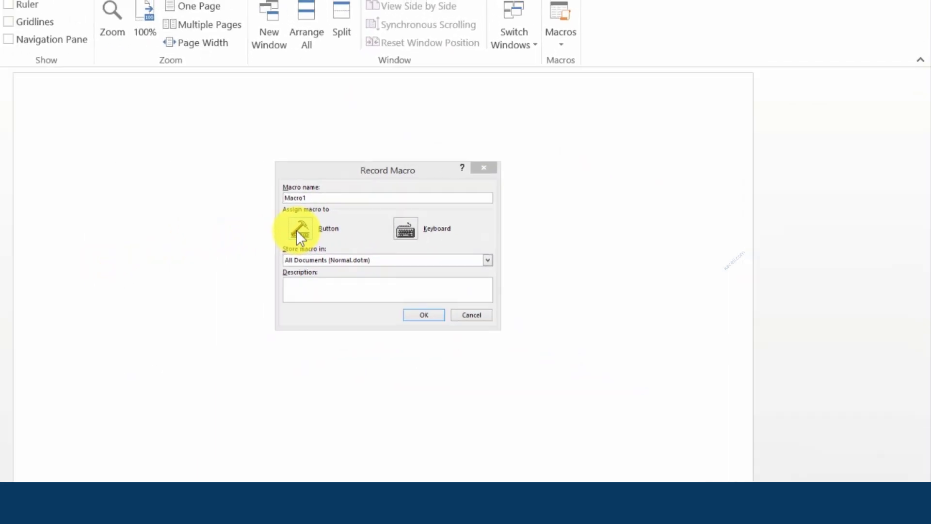
click(296, 230)
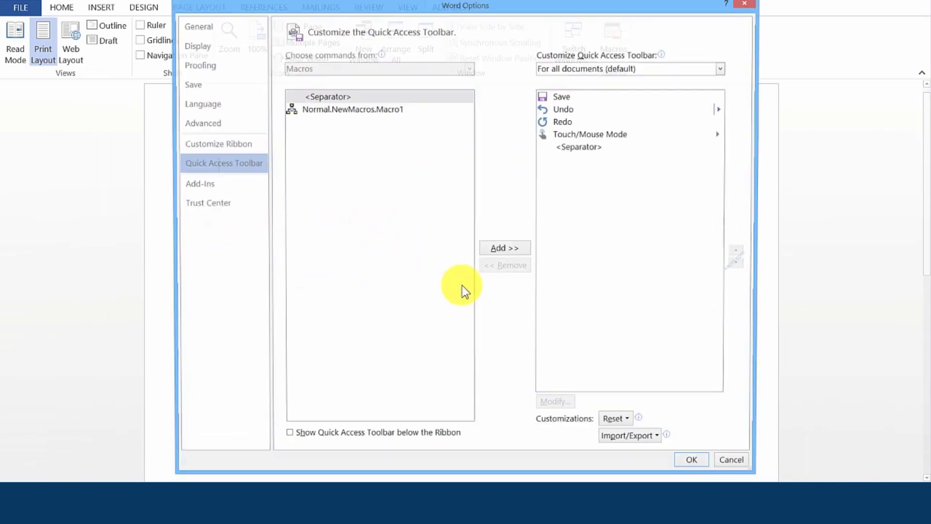
Step: Add Normal.NewMacros.Macro1 to the Quick Access Toolbar and confirm with OK
click(391, 112)
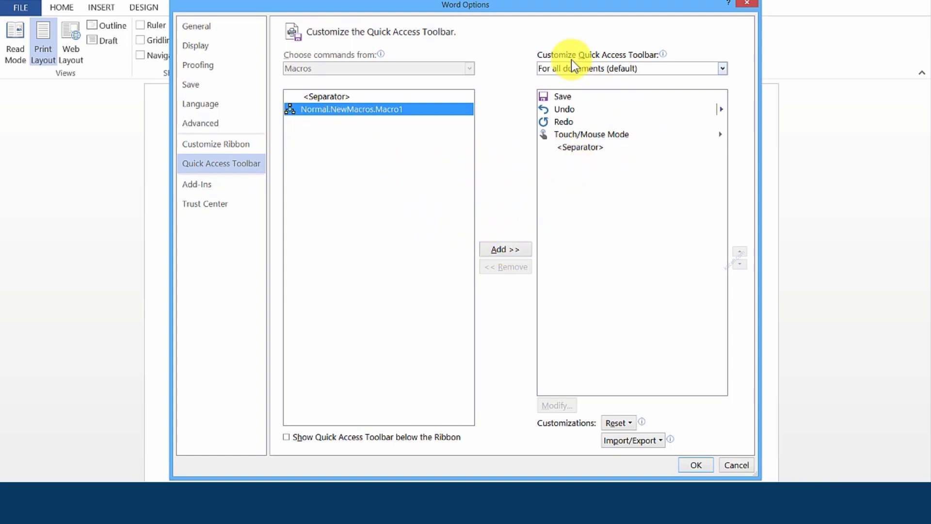
click(504, 251)
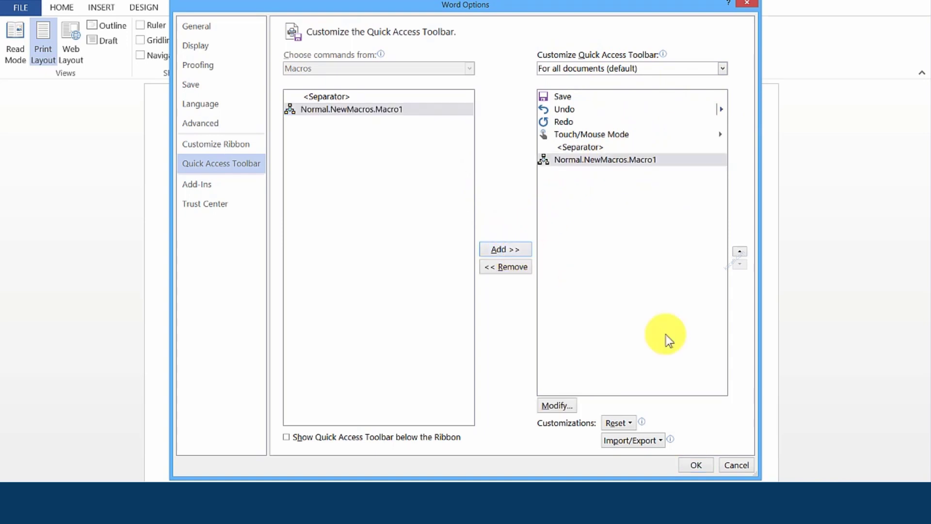
click(695, 465)
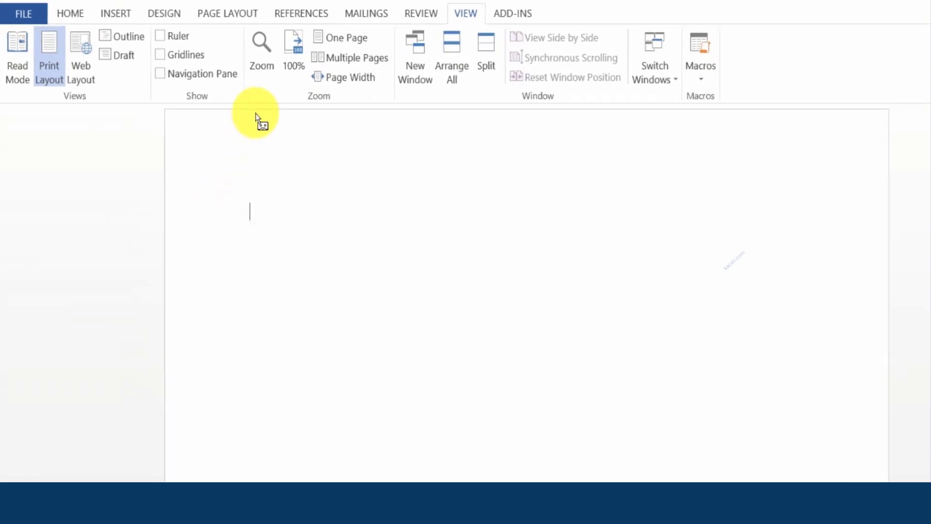
Step: Open the Mailings label options and choose Avery US Letter as the label vendor
click(360, 22)
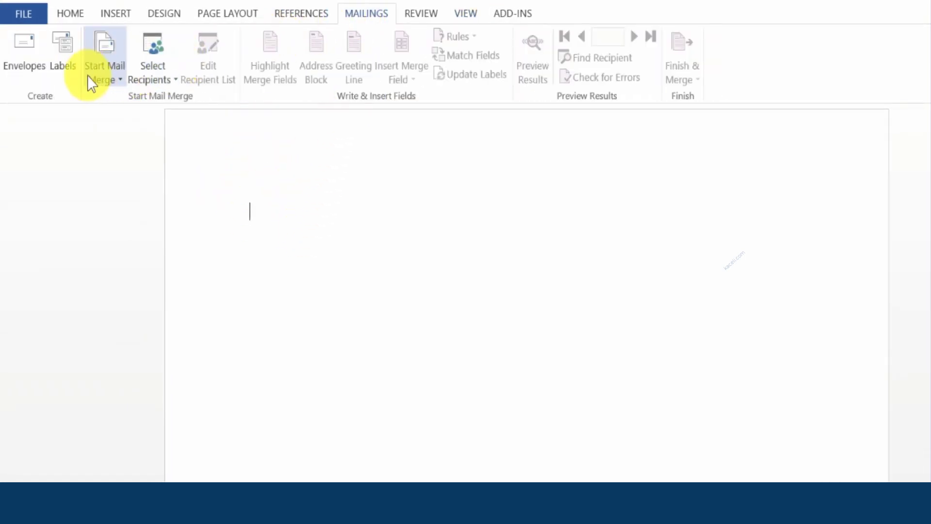
click(67, 73)
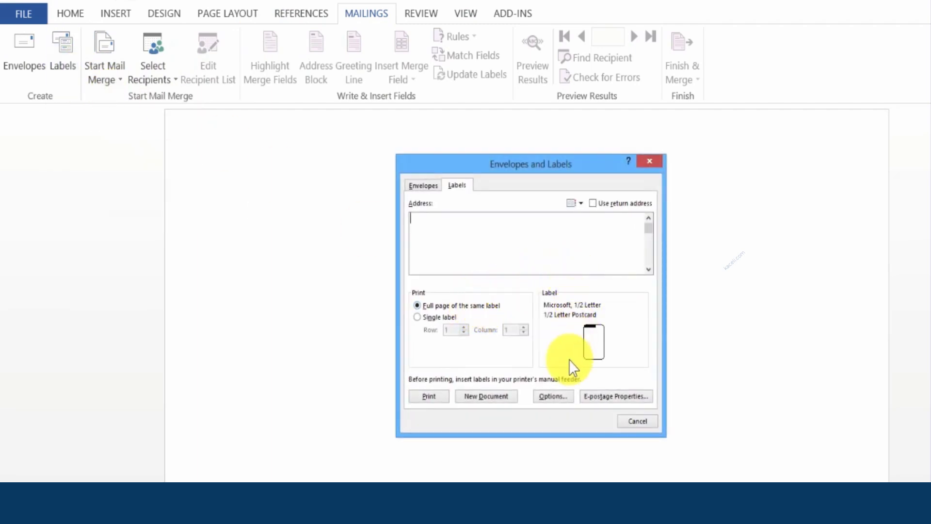
click(554, 396)
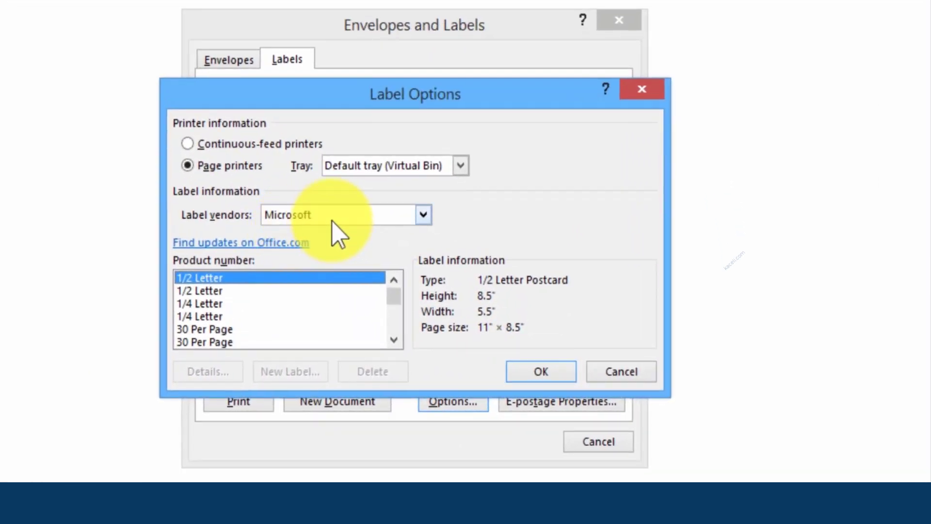
click(332, 218)
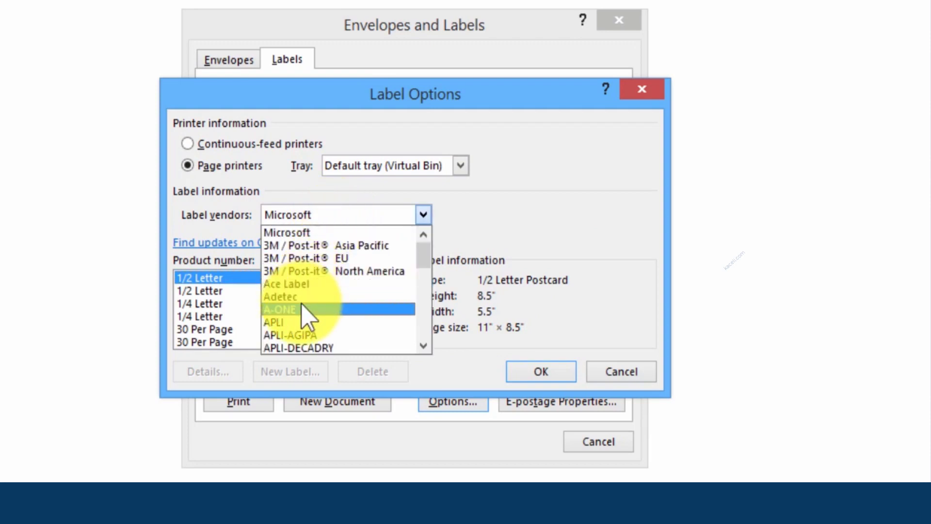
click(424, 215)
key(v)
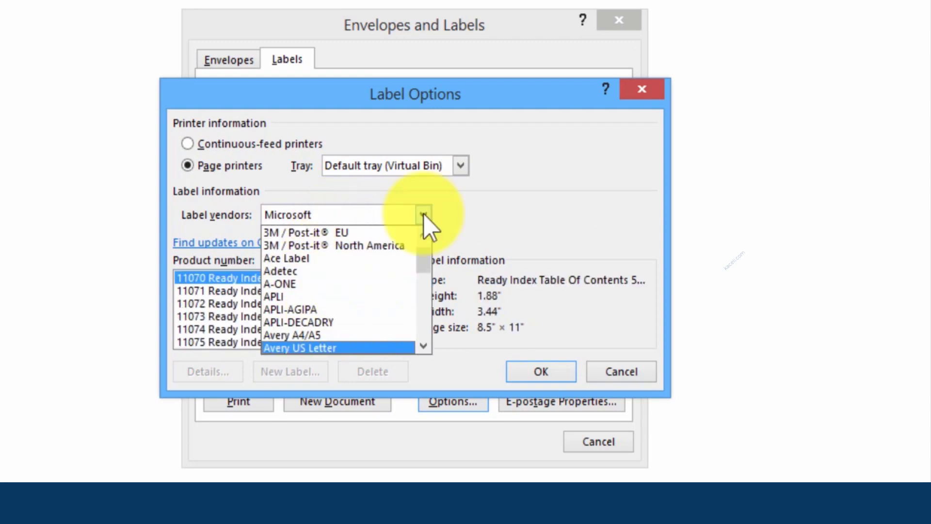
click(322, 348)
Step: Select 5160 Easy Peel Address Labels, confirm, and create a new label document
drag(395, 297, 395, 314)
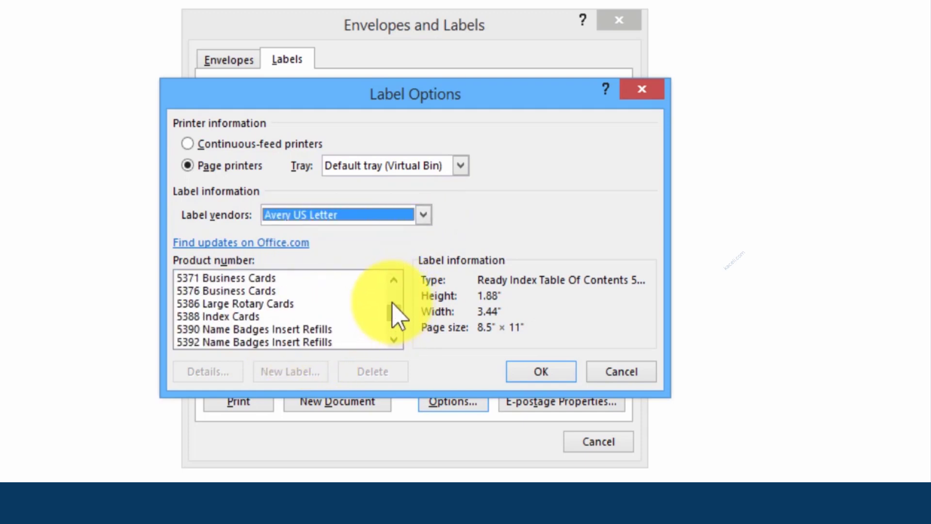
click(395, 280)
click(394, 281)
click(394, 281)
click(395, 281)
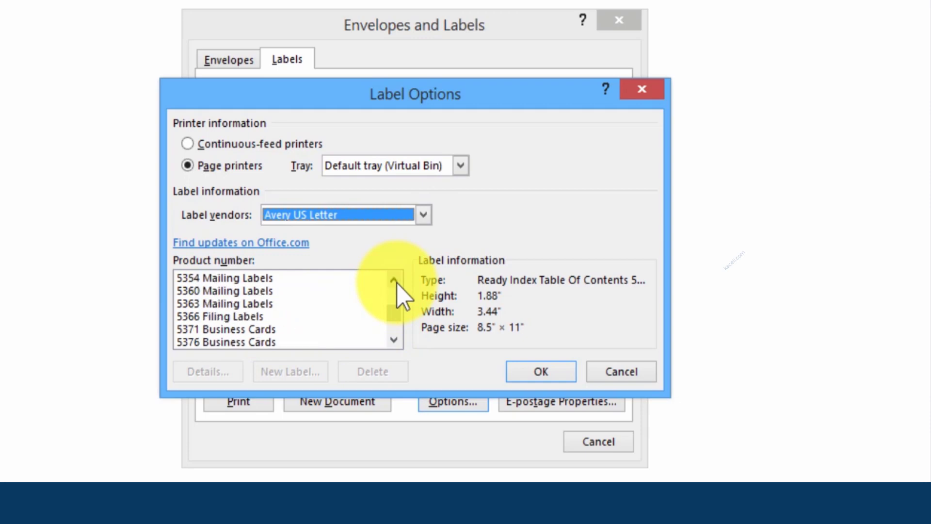
click(394, 280)
click(395, 280)
click(395, 281)
click(395, 281)
click(395, 281)
click(395, 281)
click(395, 281)
click(395, 281)
click(395, 280)
click(395, 281)
click(395, 281)
click(395, 280)
click(395, 281)
click(395, 281)
click(395, 281)
click(394, 281)
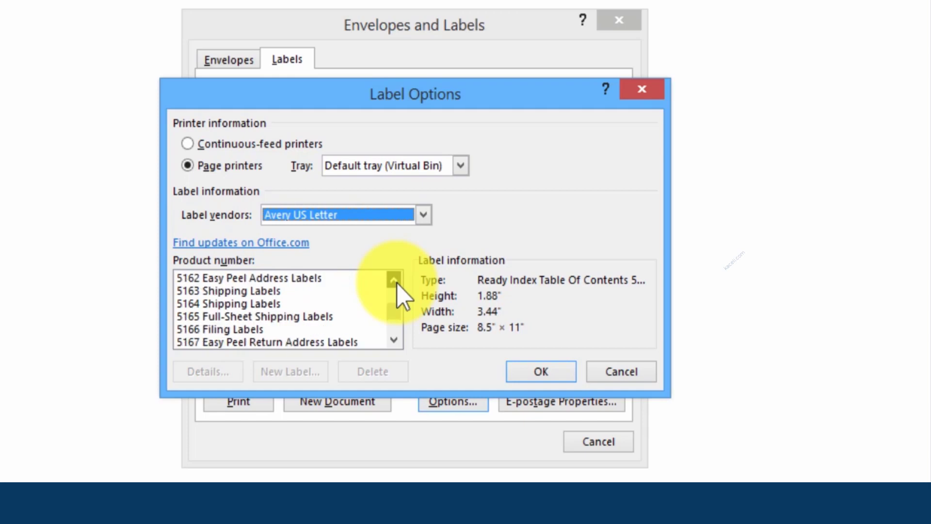
click(395, 281)
click(395, 280)
click(395, 281)
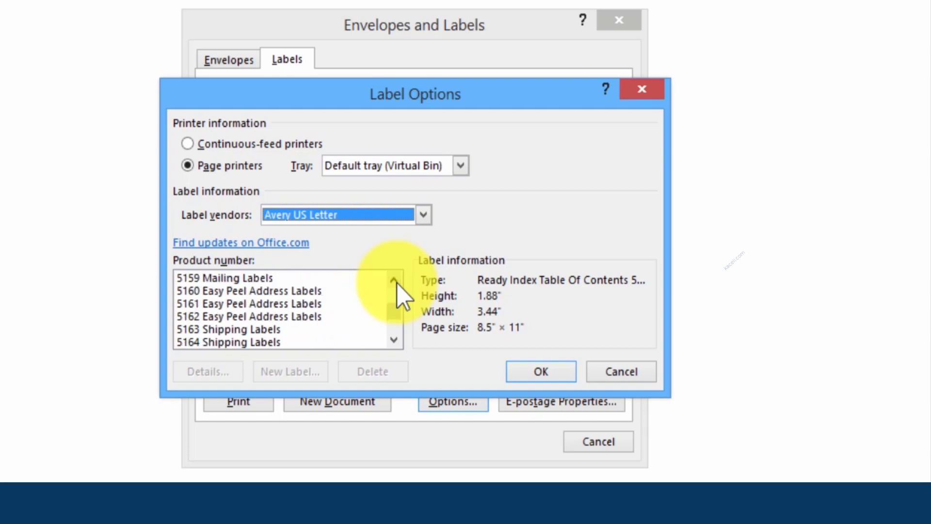
click(232, 291)
click(539, 372)
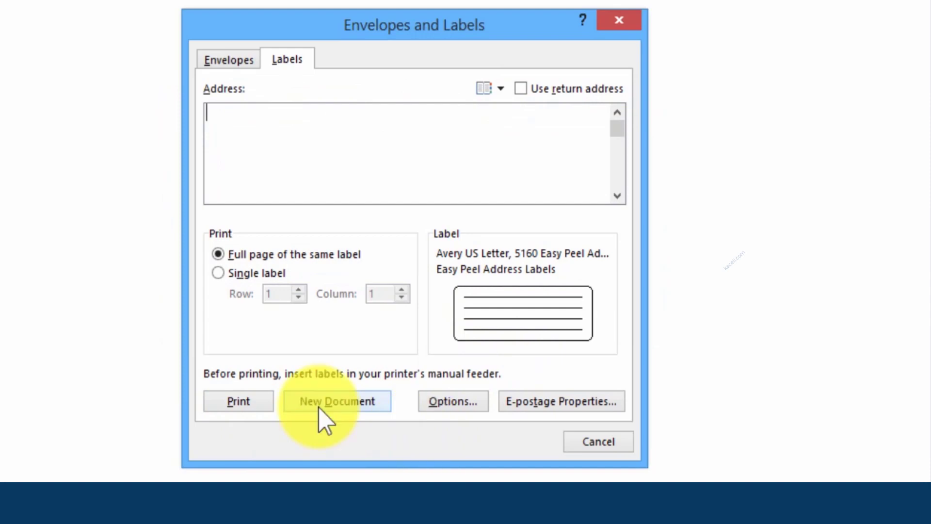
click(320, 410)
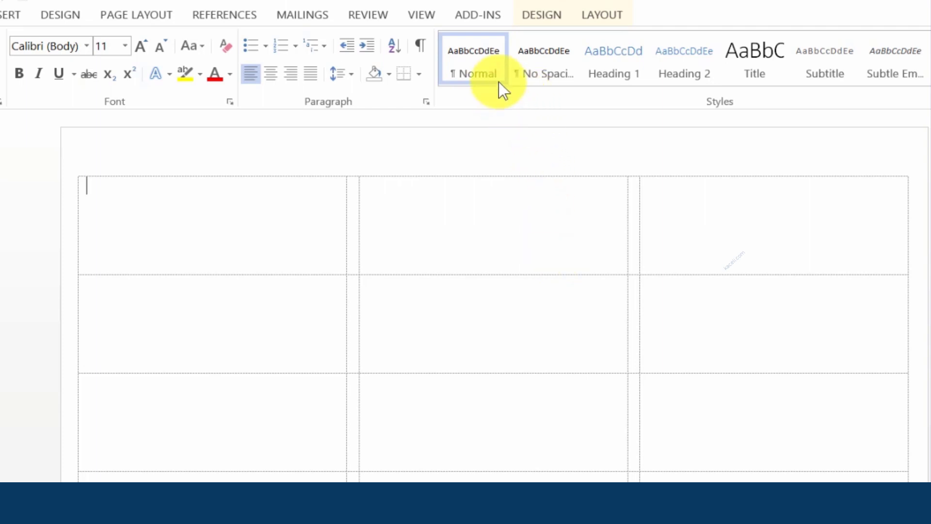
Step: Stop the macro recording from the View tab's Macros menu
click(424, 16)
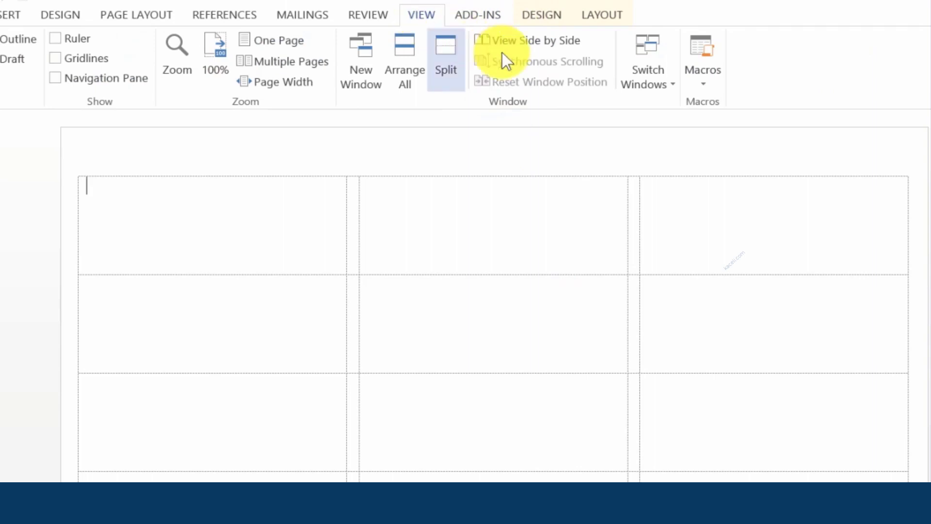
click(702, 87)
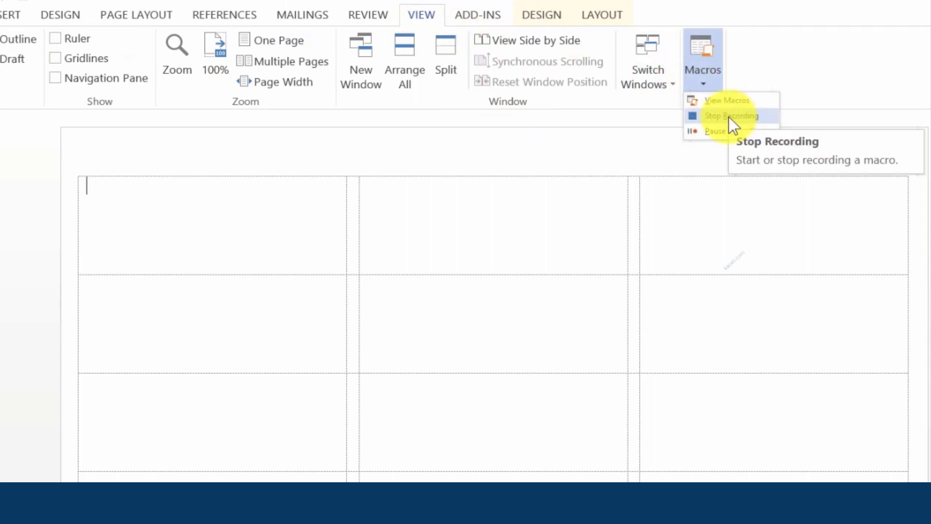
click(728, 116)
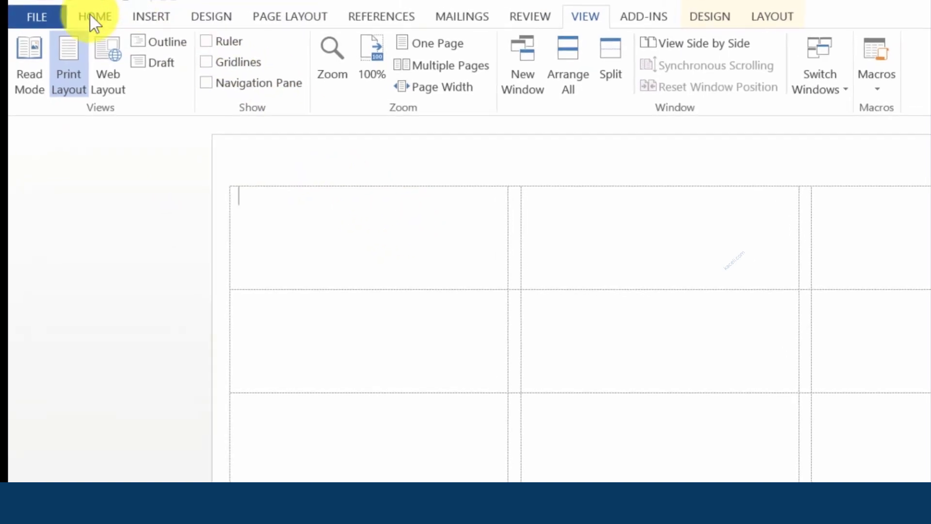
Step: Create a new blank document and run Macro1 from the Quick Access Toolbar
click(37, 17)
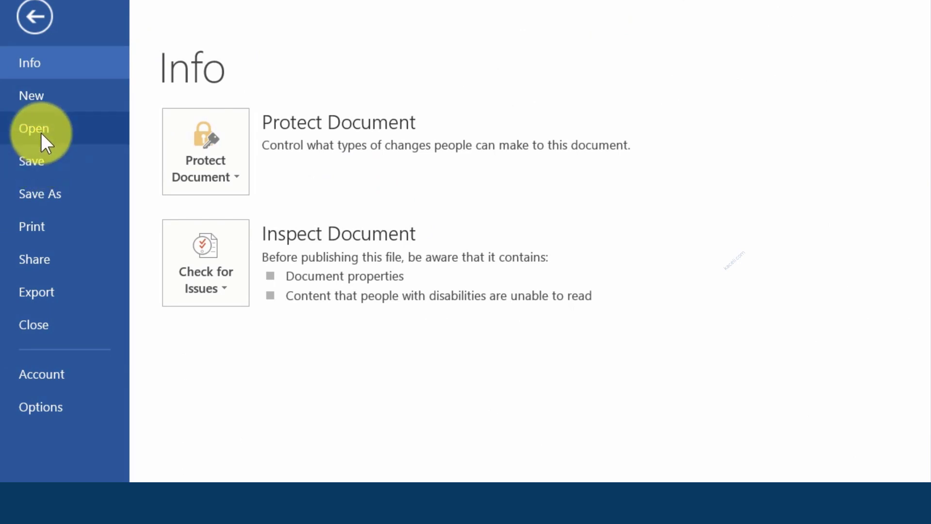
click(43, 99)
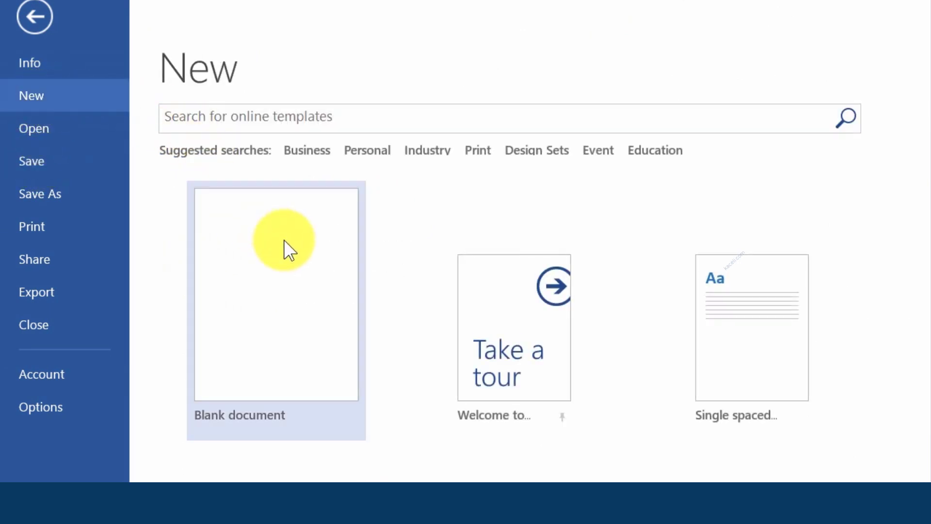
click(284, 341)
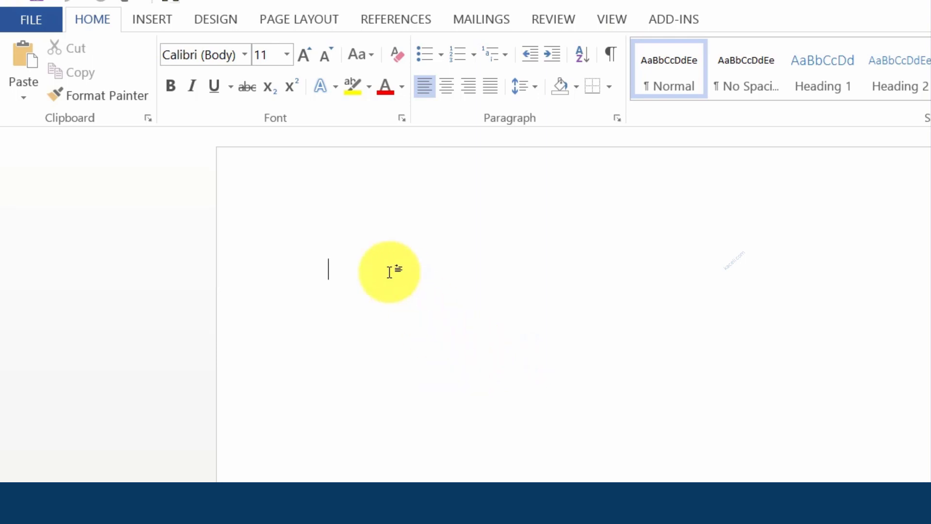
click(173, 2)
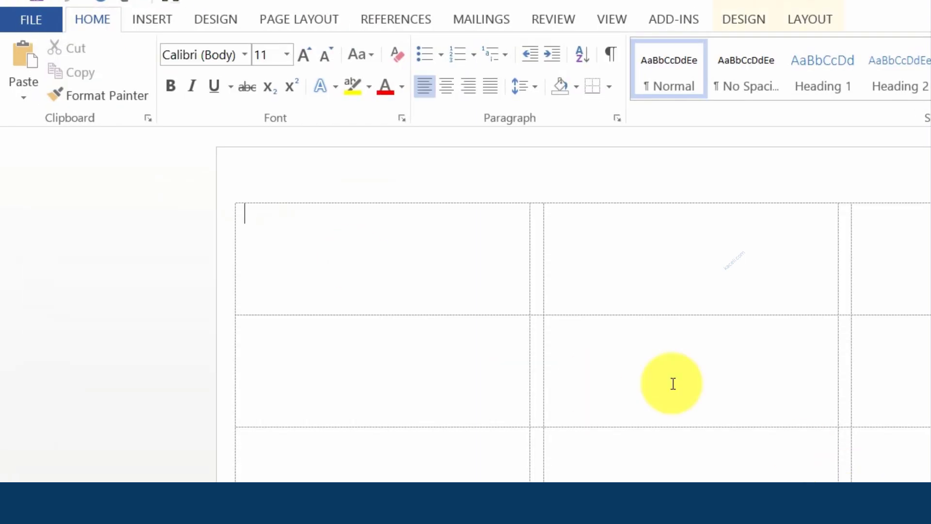